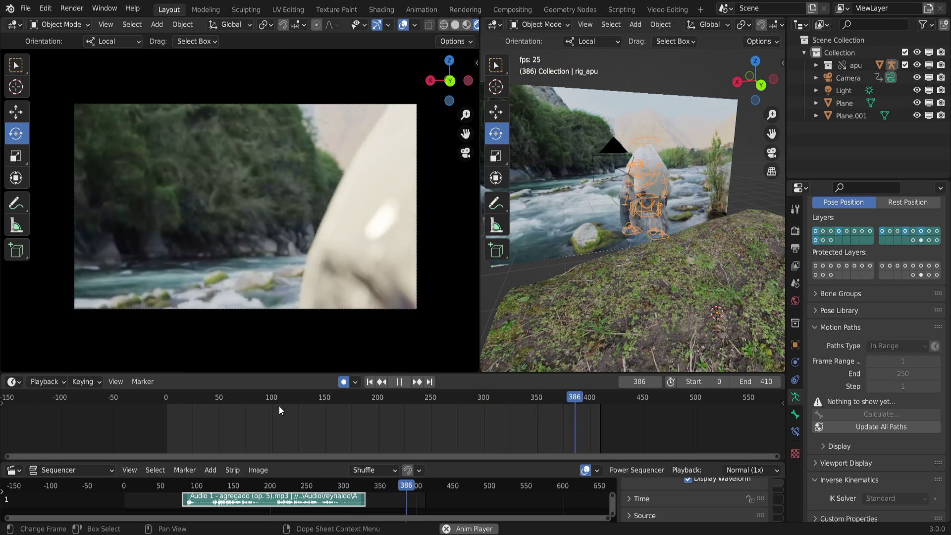
Stop the animation playback and return to frame 0, giving the sequencer's audio strip more room.
{"action": "left_click", "coordinate": [402, 381]}
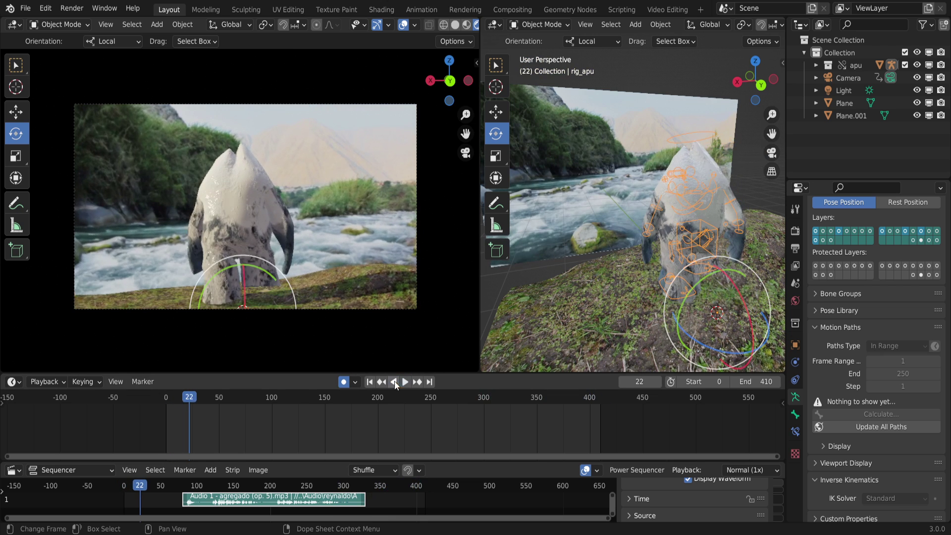
{"action": "mouse_move", "coordinate": [198, 394]}
{"action": "left_mouse_down"}
{"action": "mouse_move", "coordinate": [188, 397]}
{"action": "mouse_move", "coordinate": [367, 400]}
{"action": "mouse_move", "coordinate": [189, 389]}
{"action": "left_mouse_up"}
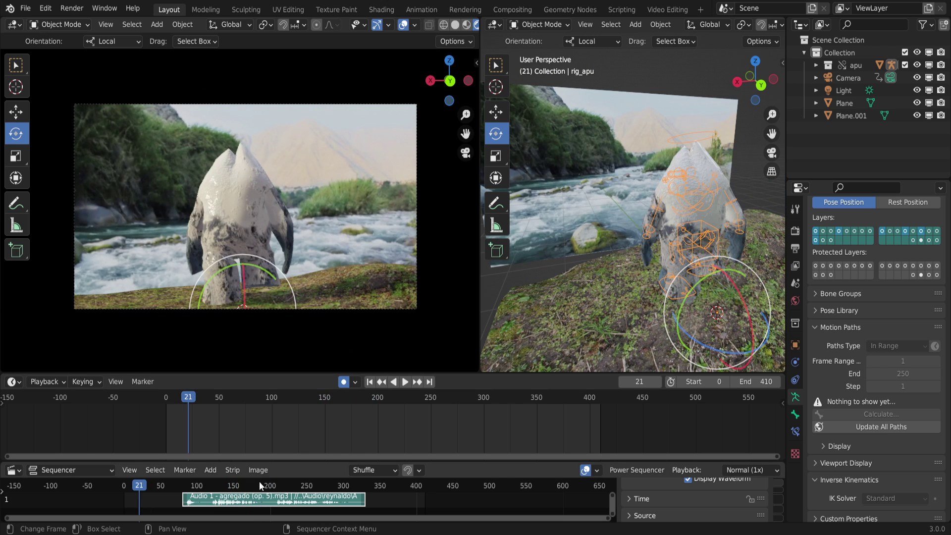
{"action": "left_click_drag", "start_coordinate": [286, 459], "coordinate": [293, 441]}
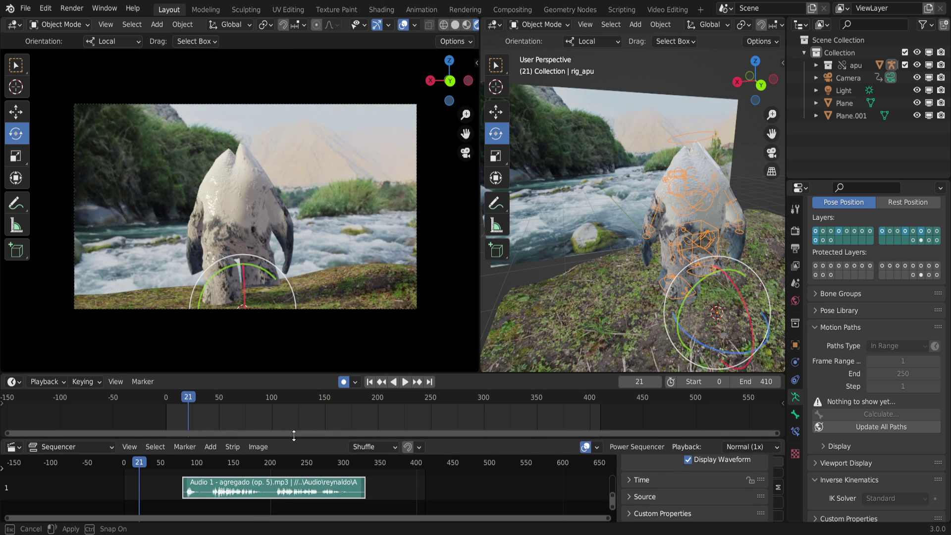
{"action": "scroll", "coordinate": [286, 476], "scroll_direction": "up", "scroll_amount": 3}
{"action": "scroll", "coordinate": [249, 492], "scroll_direction": "up", "scroll_amount": 3}
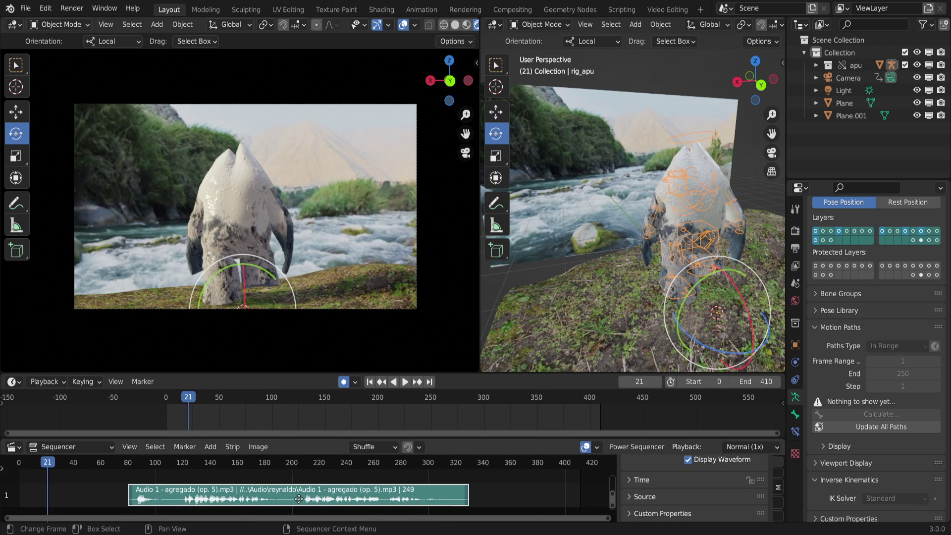
{"action": "left_click_drag", "start_coordinate": [40, 461], "coordinate": [19, 462]}
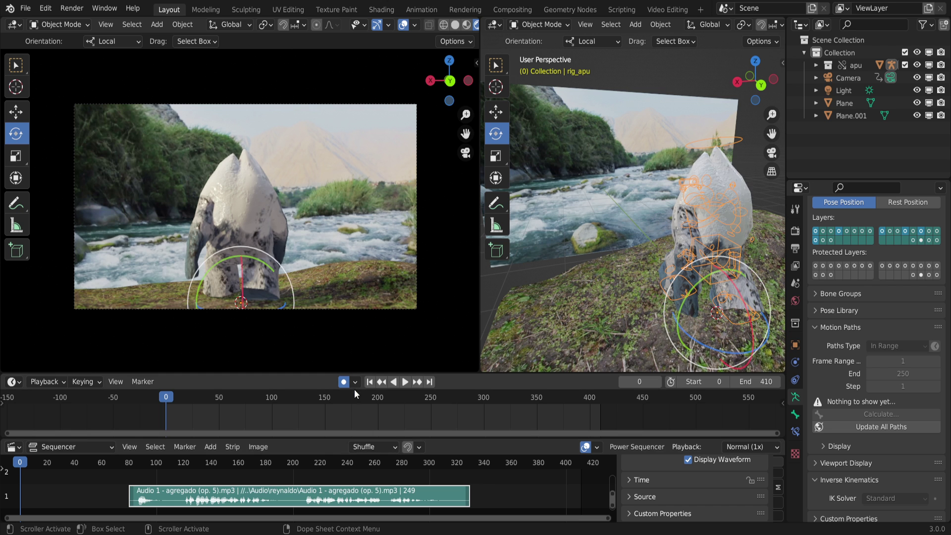
Shrink the 3D viewports and enlarge the sequencer area to display the whole audio strip with a taller waveform.
{"action": "left_click_drag", "start_coordinate": [323, 372], "coordinate": [320, 256]}
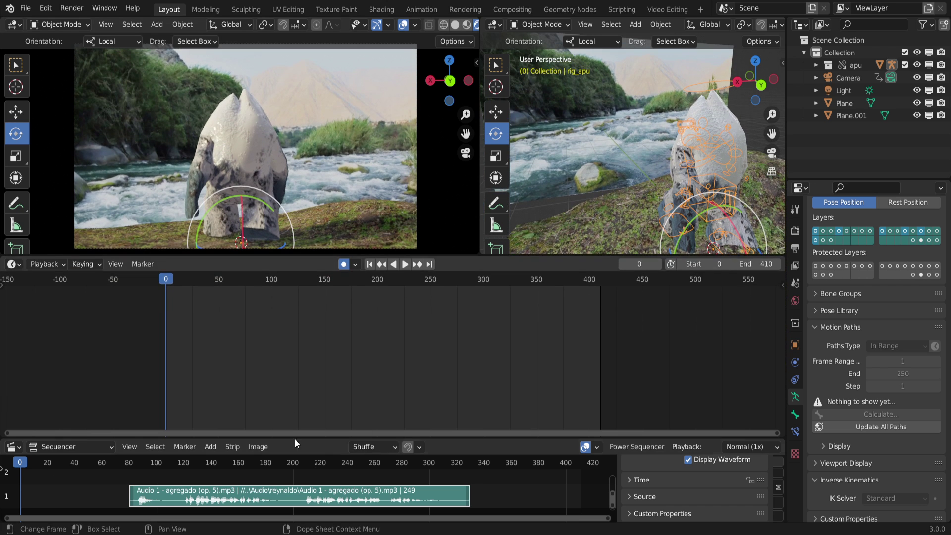
{"action": "left_click_drag", "start_coordinate": [298, 438], "coordinate": [298, 317]}
{"action": "key", "text": "Home"}
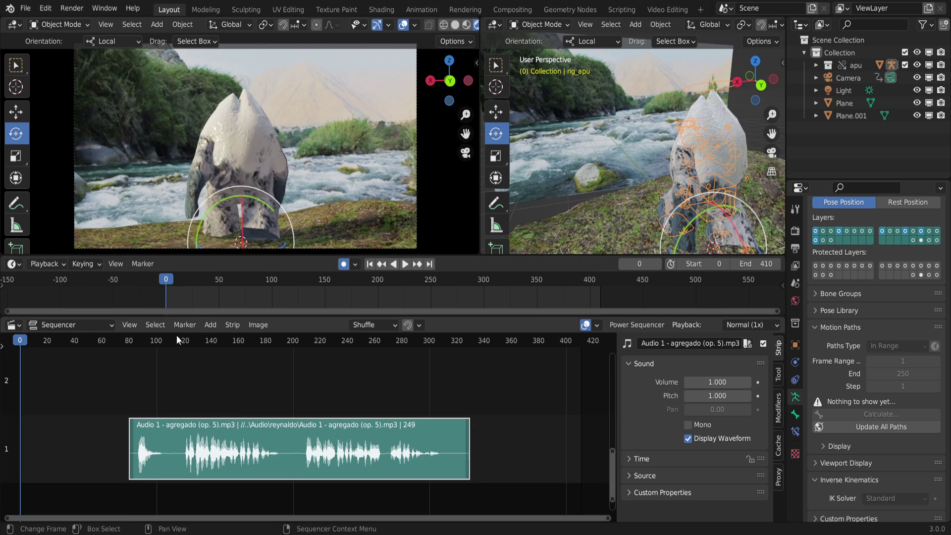
{"action": "middle_click_drag", "start_coordinate": [190, 388], "coordinate": [268, 393]}
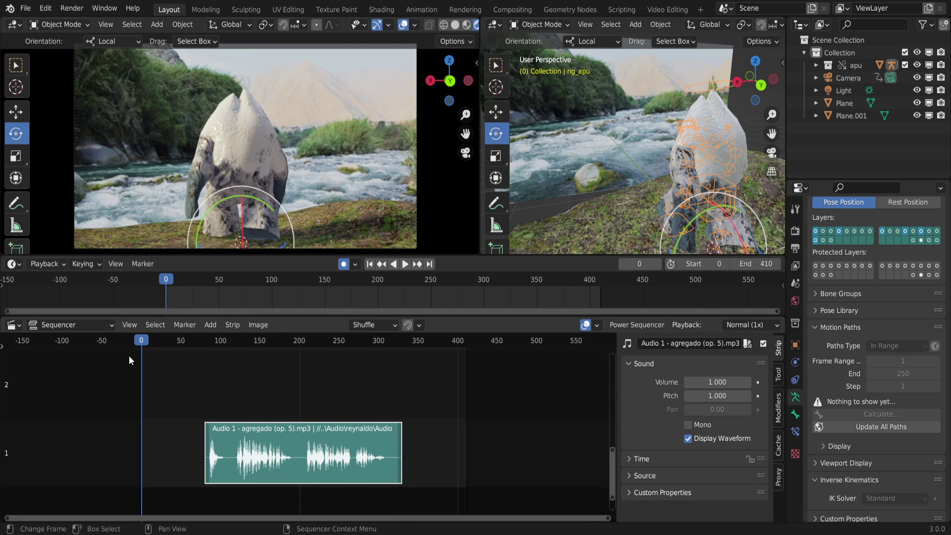
Keep the lowest area set to Video Sequencer and shrink it in favour of the timeline, with the audio strip framed.
{"action": "left_click", "coordinate": [15, 325]}
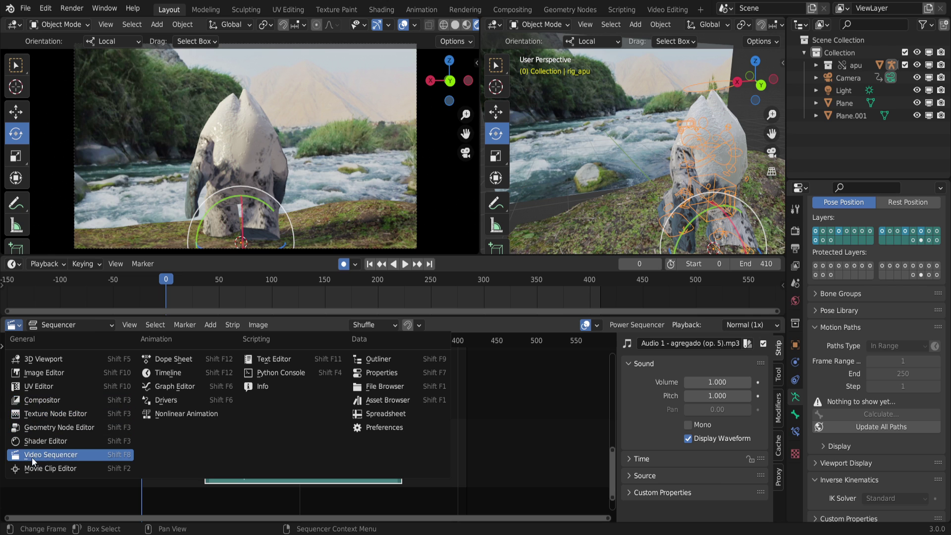
{"action": "left_click", "coordinate": [129, 455]}
{"action": "left_click_drag", "start_coordinate": [225, 315], "coordinate": [244, 374]}
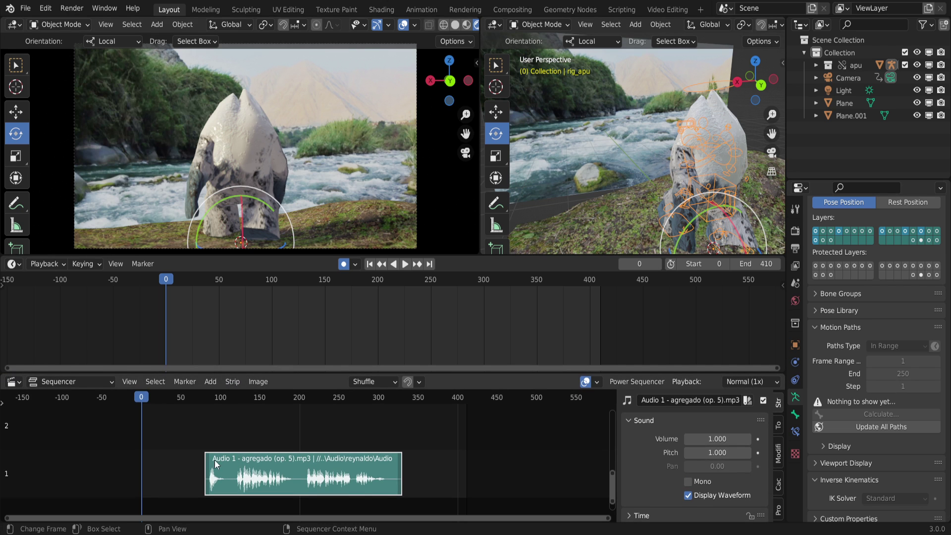
{"action": "key", "text": "Home"}
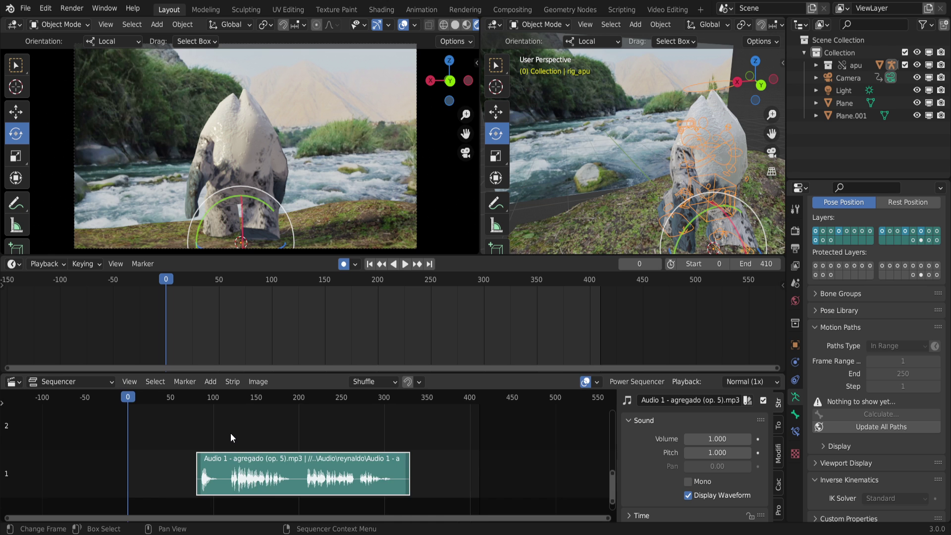
Scrub to frame 91 and look through the sequencer sidebar's tabs, ending on the audio strip's sound settings.
{"action": "left_click_drag", "start_coordinate": [124, 400], "coordinate": [156, 400]}
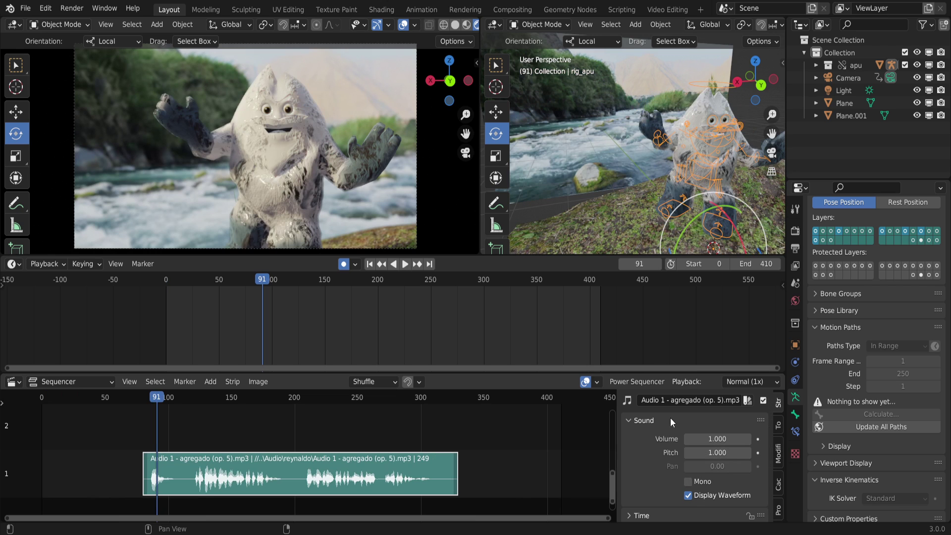
{"action": "left_click", "coordinate": [778, 425]}
{"action": "left_click", "coordinate": [778, 453]}
{"action": "left_click", "coordinate": [779, 487]}
{"action": "left_click", "coordinate": [778, 510]}
{"action": "left_click", "coordinate": [777, 404]}
{"action": "scroll", "coordinate": [197, 476], "scroll_direction": "up", "scroll_amount": 3}
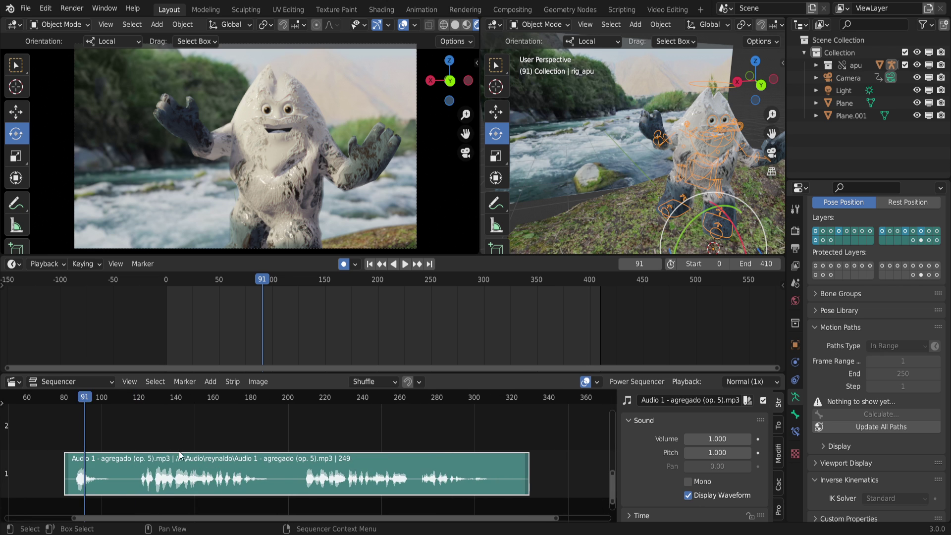
Play the animation with its audio from before the strip's start and stop at frame 98.
{"action": "middle_click_drag", "start_coordinate": [175, 436], "coordinate": [254, 432]}
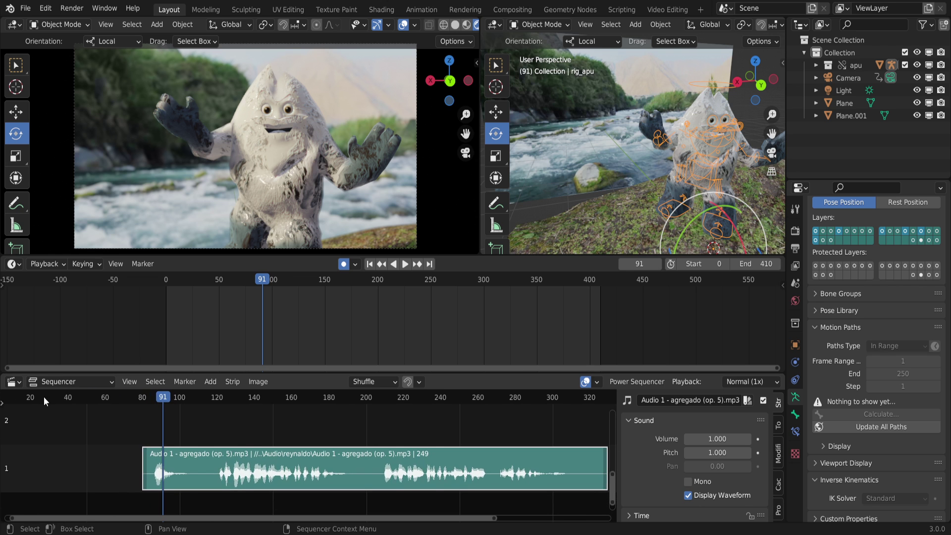
{"action": "scroll", "coordinate": [49, 411], "scroll_direction": "down", "scroll_amount": 2}
{"action": "left_click", "coordinate": [60, 398]}
{"action": "key", "text": "space"}
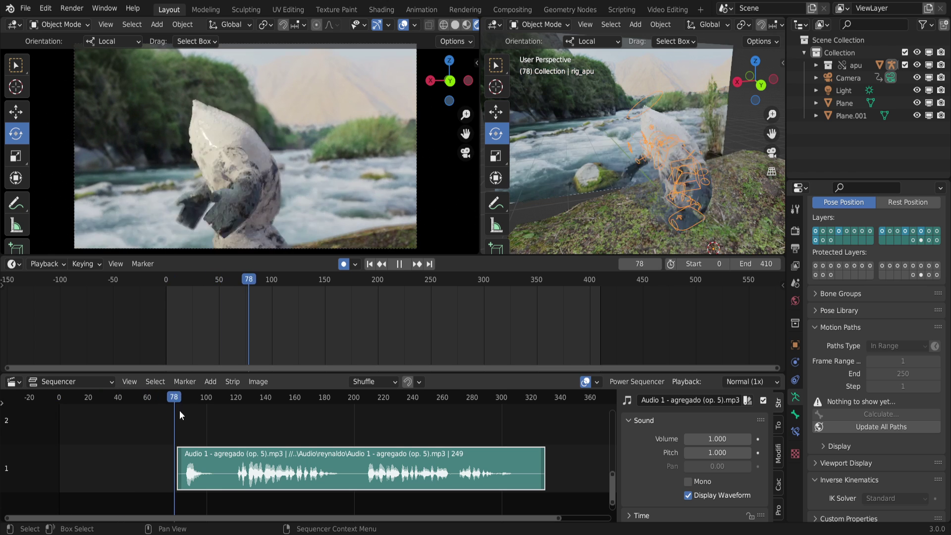
{"action": "key", "text": "space"}
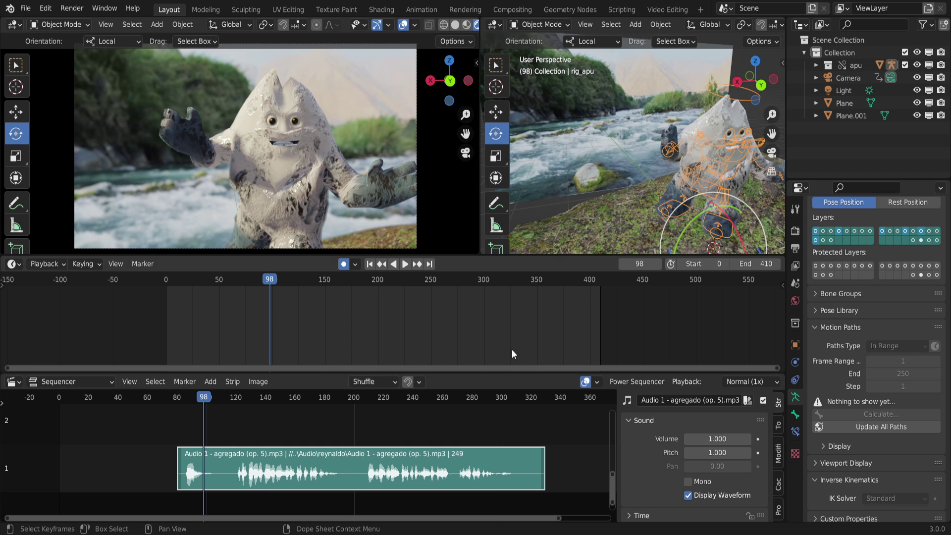
Collapse the sequencer to its header, enlarge the 3D viewports and fit frames 0 to 410 in the timeline.
{"action": "left_click_drag", "start_coordinate": [504, 372], "coordinate": [503, 508]}
{"action": "left_click_drag", "start_coordinate": [445, 255], "coordinate": [439, 368]}
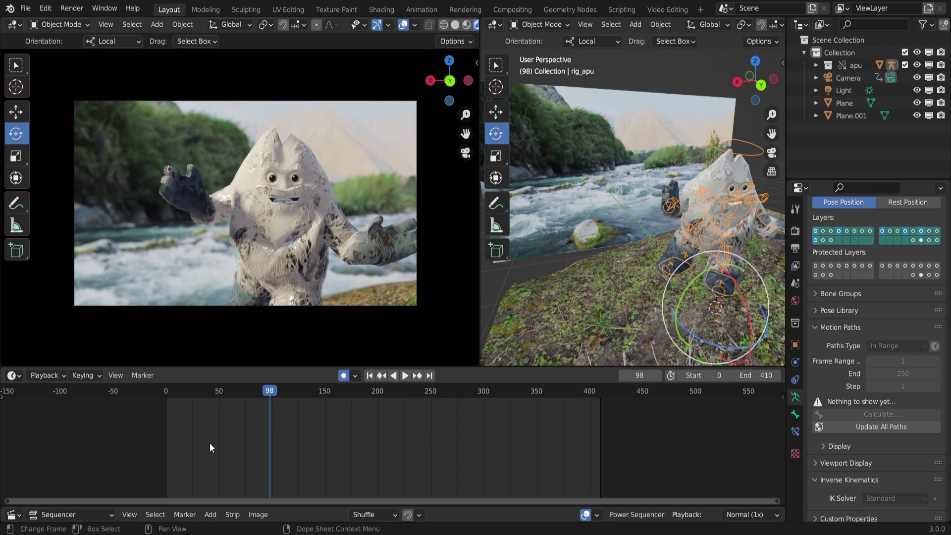
{"action": "scroll", "coordinate": [216, 443], "scroll_direction": "up", "scroll_amount": 3}
{"action": "middle_click_drag", "start_coordinate": [213, 435], "coordinate": [237, 445]}
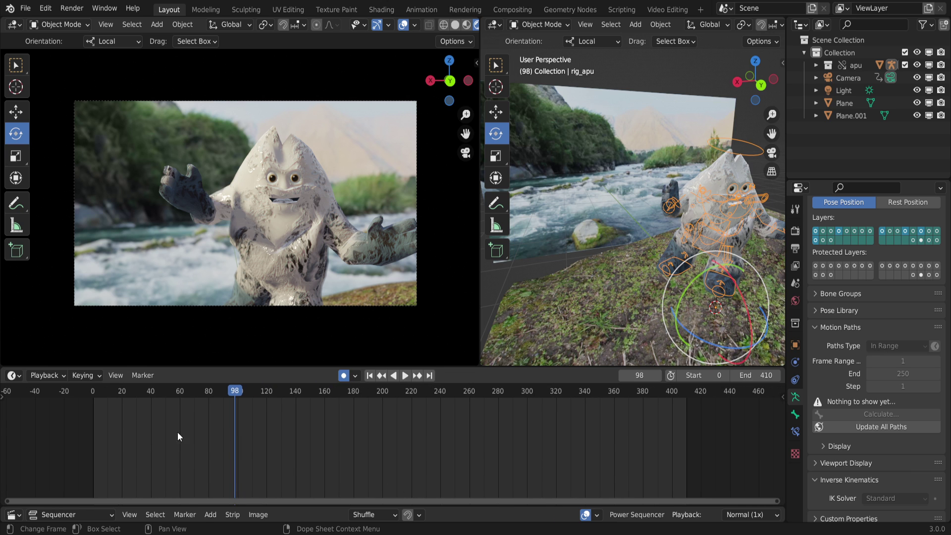
Expand the sequencer area below the timeline, magnify the audio waveform and move to frame 88.
{"action": "left_click_drag", "start_coordinate": [230, 506], "coordinate": [232, 435]}
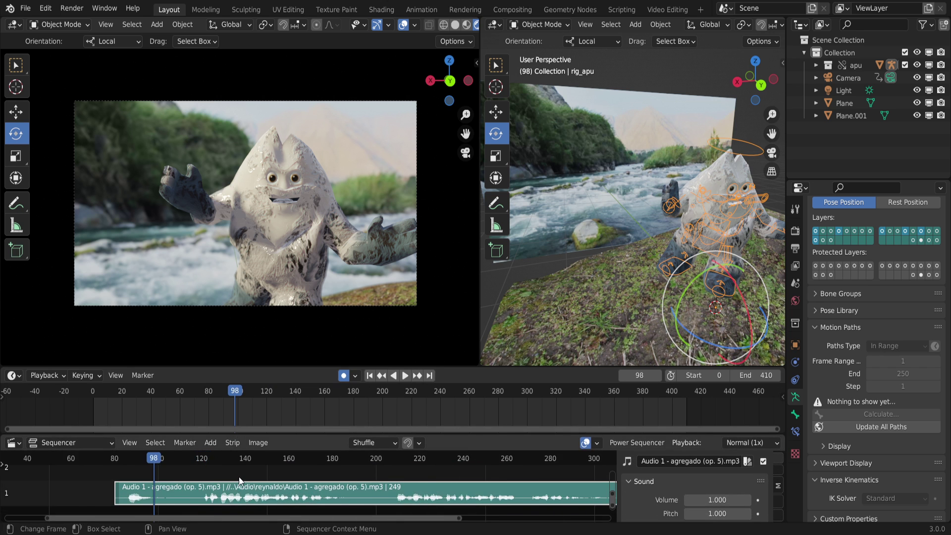
{"action": "scroll", "coordinate": [210, 492], "scroll_direction": "up", "scroll_amount": 2}
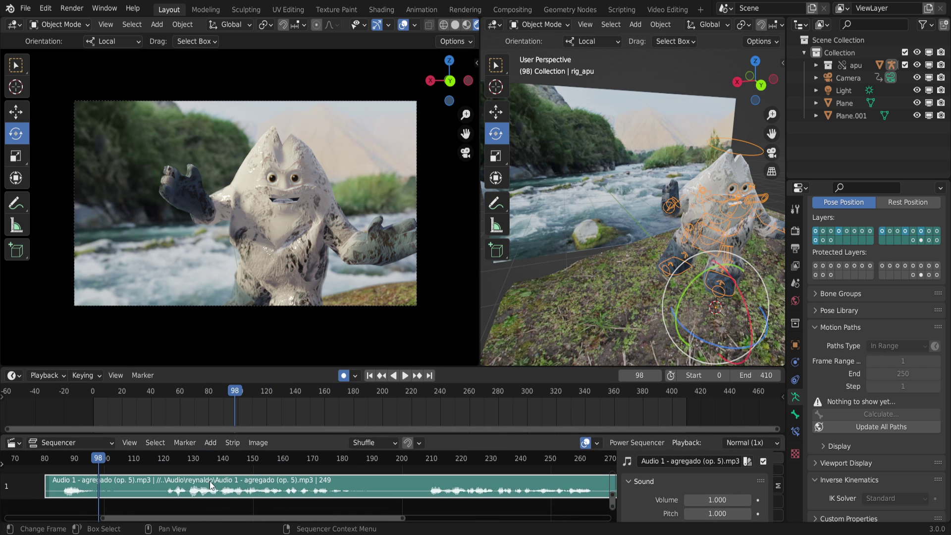
{"action": "middle_click_drag", "start_coordinate": [233, 485], "coordinate": [234, 460], "text": "ctrl"}
{"action": "left_click", "coordinate": [36, 457]}
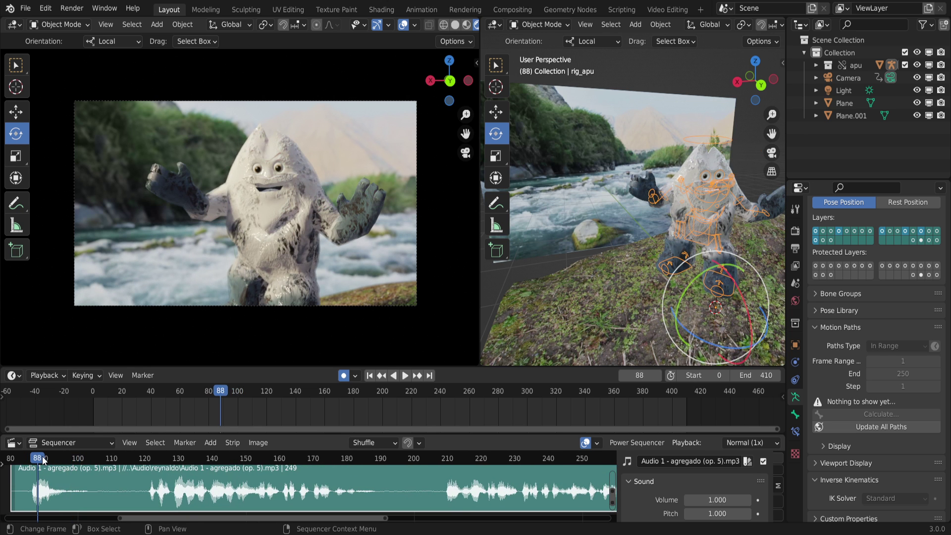
Hide the sequencer's sidebar and give the timeline area more height.
{"action": "left_click_drag", "start_coordinate": [452, 366], "coordinate": [451, 334]}
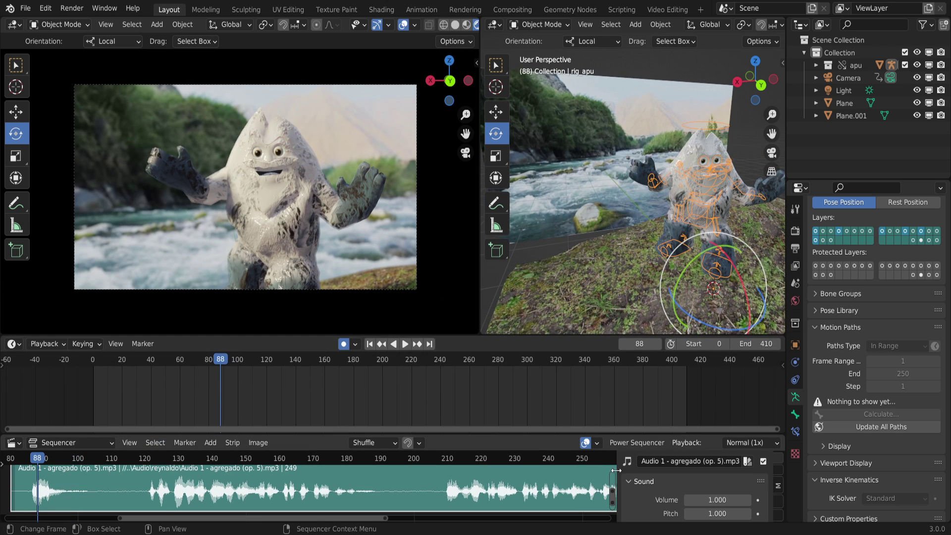
{"action": "left_click_drag", "start_coordinate": [615, 459], "coordinate": [821, 472]}
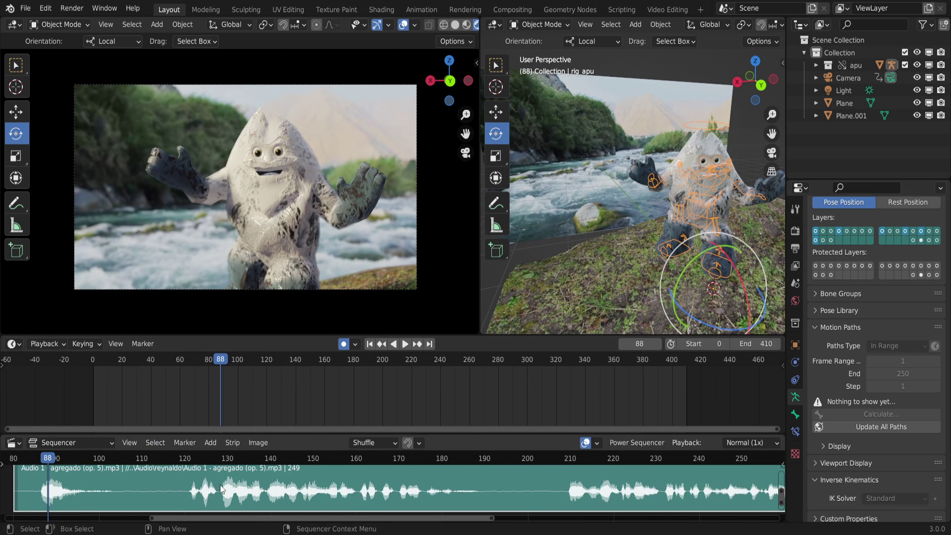
{"action": "left_click_drag", "start_coordinate": [99, 436], "coordinate": [96, 453]}
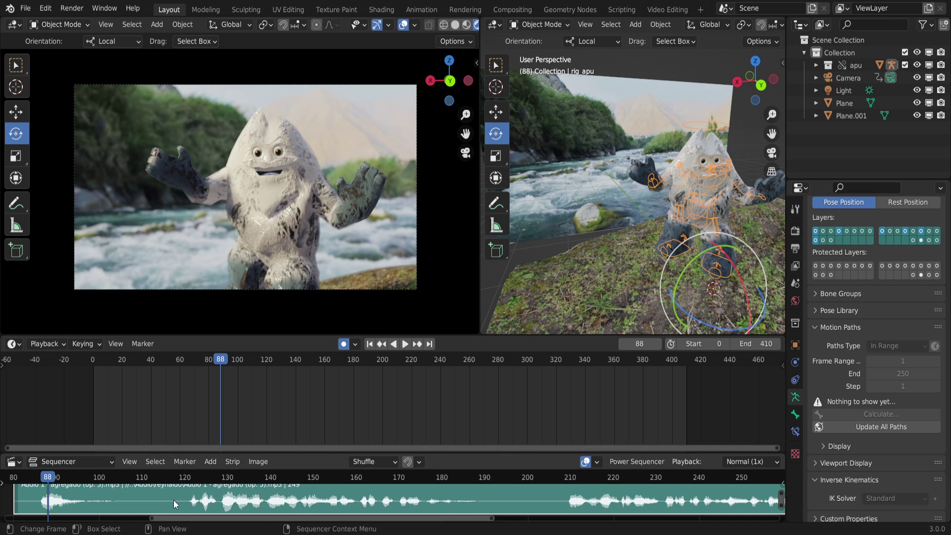
Mute the selected audio strip in the sequencer.
{"action": "key", "text": "m"}
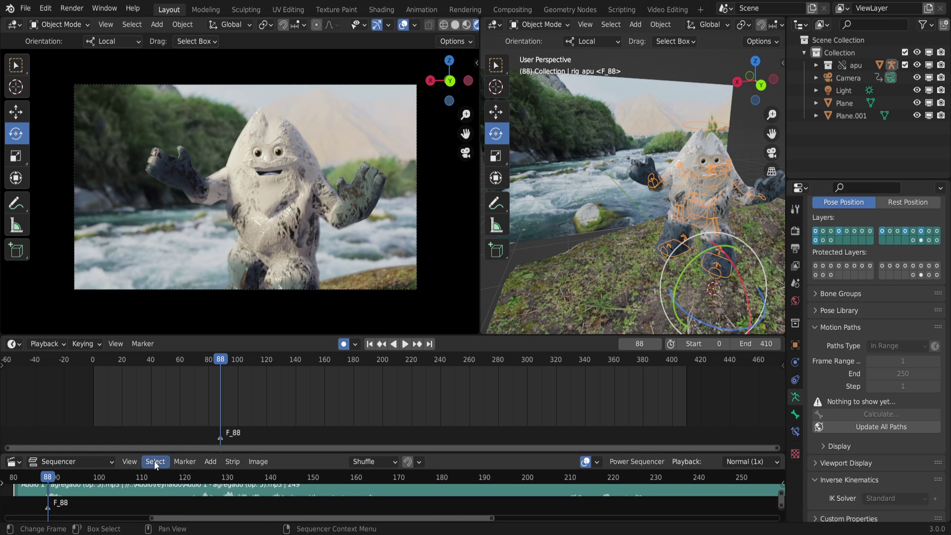
{"action": "key", "text": "ctrl+z"}
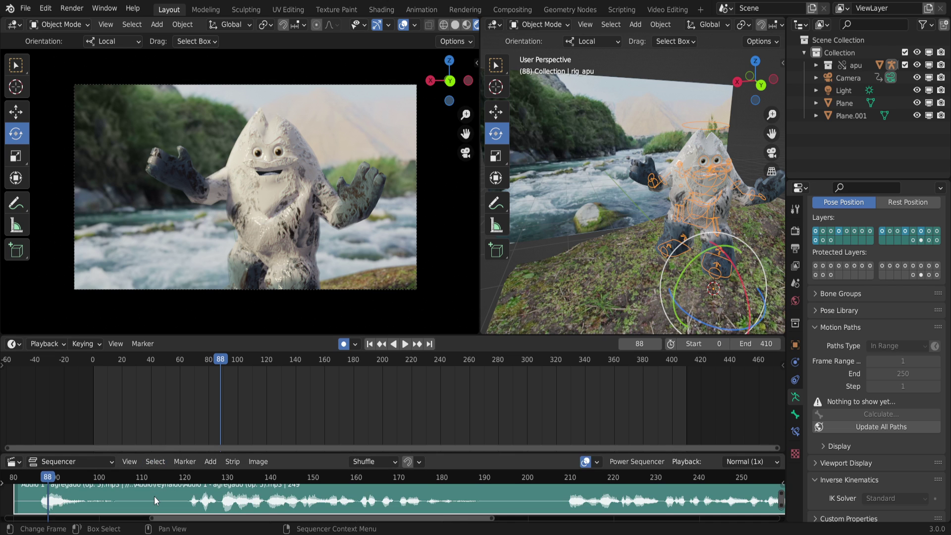
{"action": "key", "text": "h"}
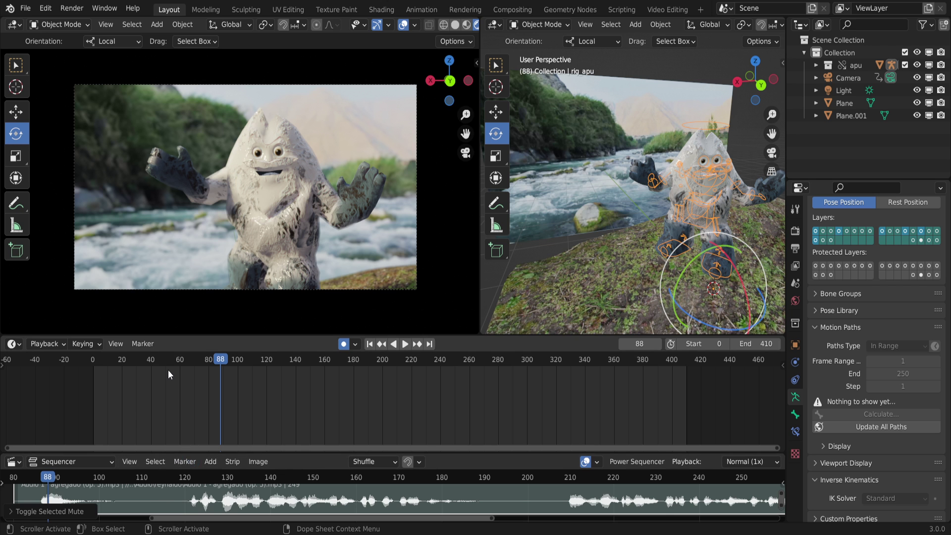
Play the animation with the audio strip muted, restarting from an earlier frame, and stop at frame 122.
{"action": "left_click", "coordinate": [199, 359]}
{"action": "key", "text": "space"}
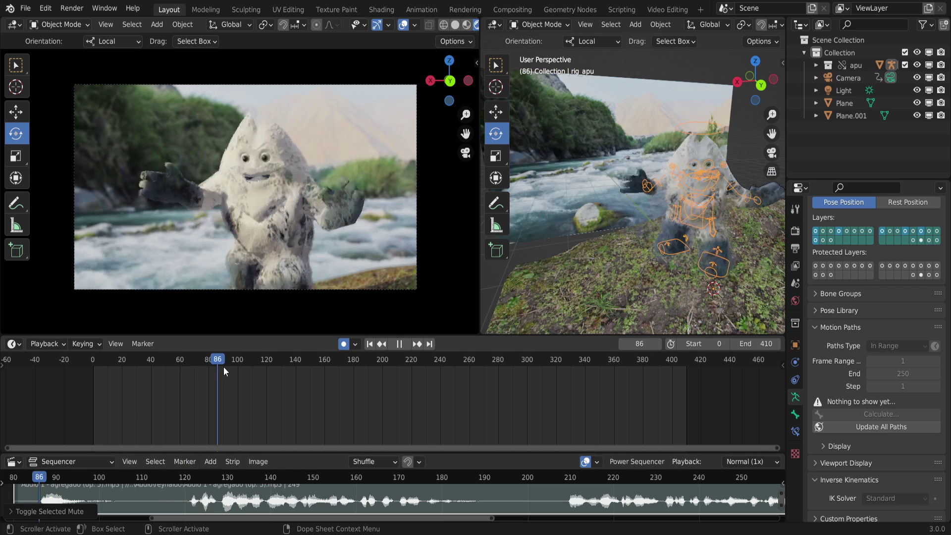
{"action": "left_click", "coordinate": [118, 363]}
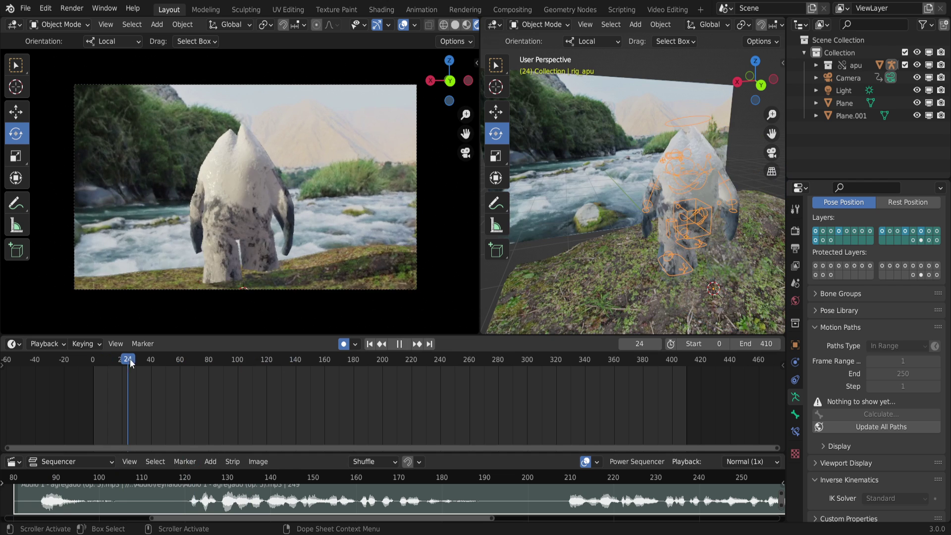
{"action": "left_click", "coordinate": [406, 344]}
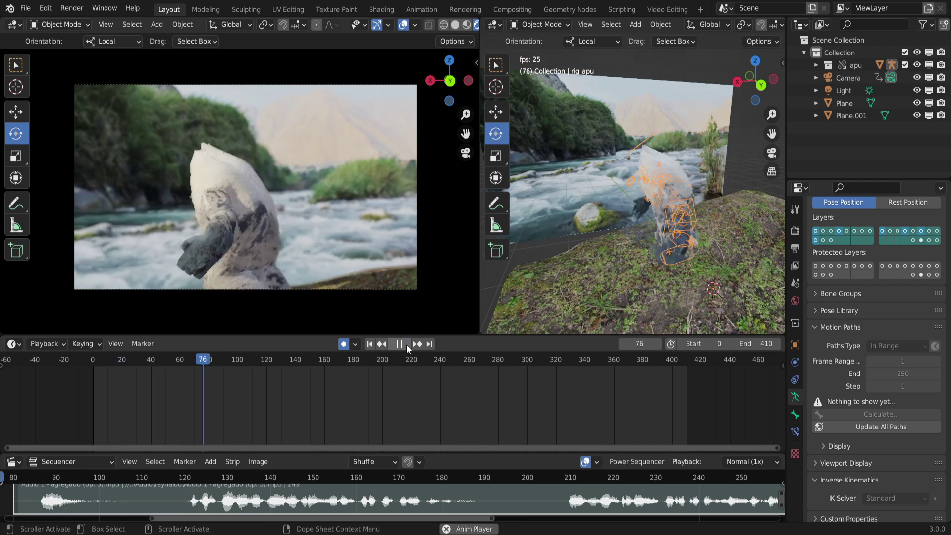
{"action": "left_click", "coordinate": [405, 343]}
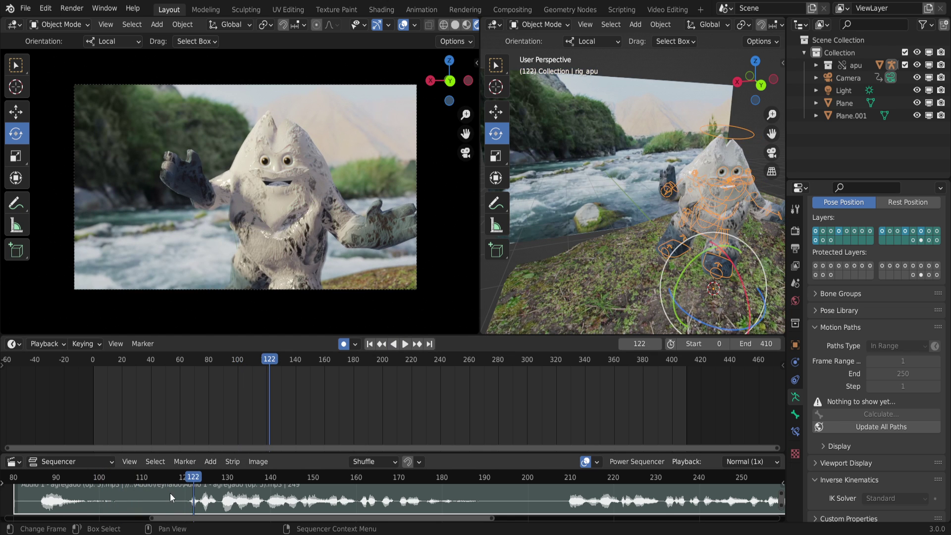
Enlarge the sequencer area, unmute the audio strip and move to frame 119.
{"action": "key", "text": "h"}
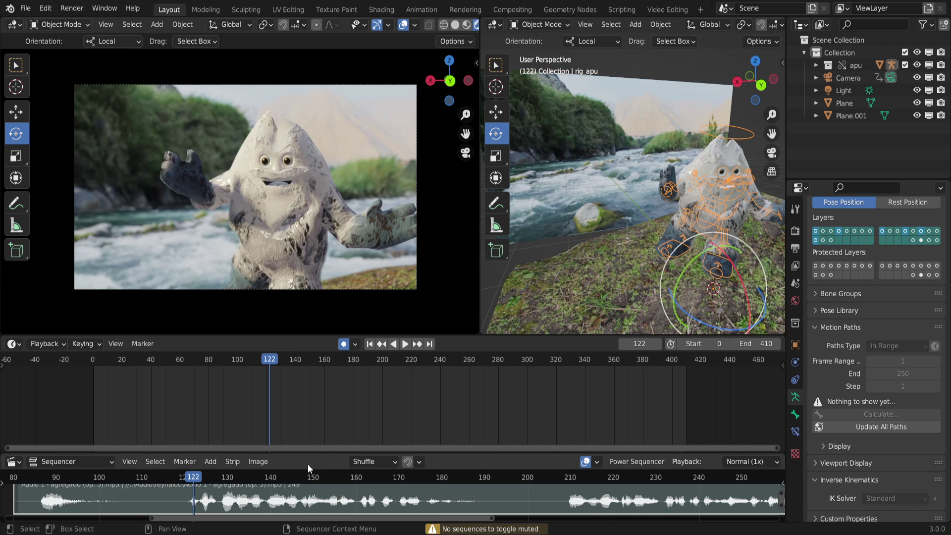
{"action": "left_click_drag", "start_coordinate": [315, 452], "coordinate": [314, 385]}
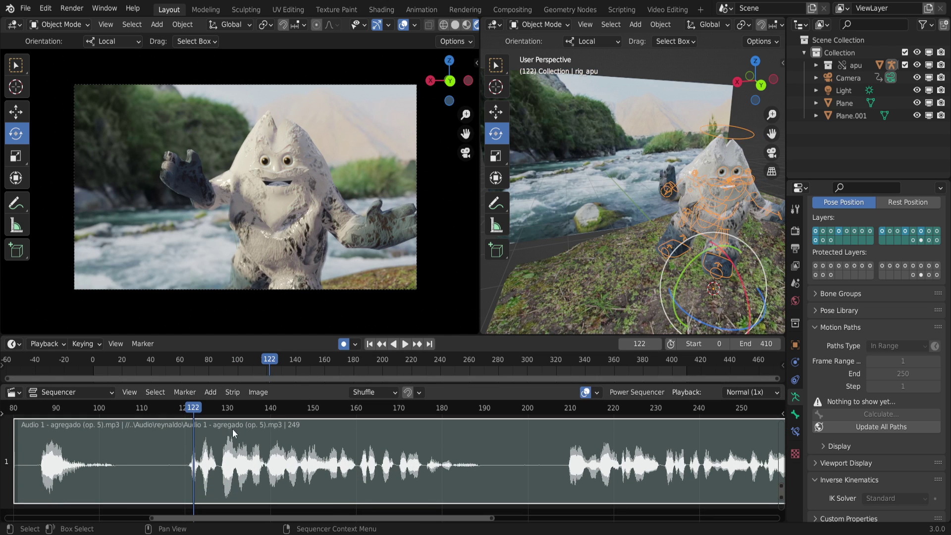
{"action": "left_click", "coordinate": [169, 415]}
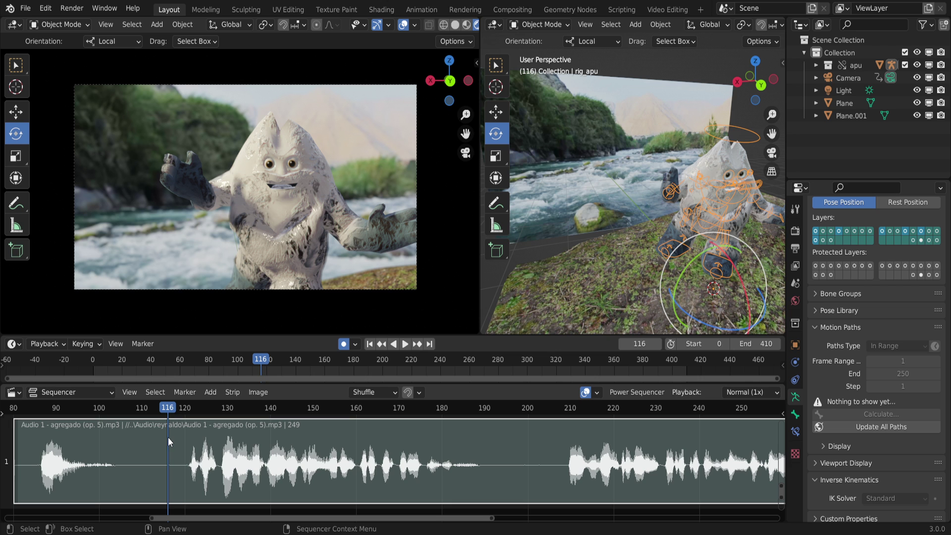
{"action": "key", "text": "h"}
{"action": "left_click", "coordinate": [182, 411]}
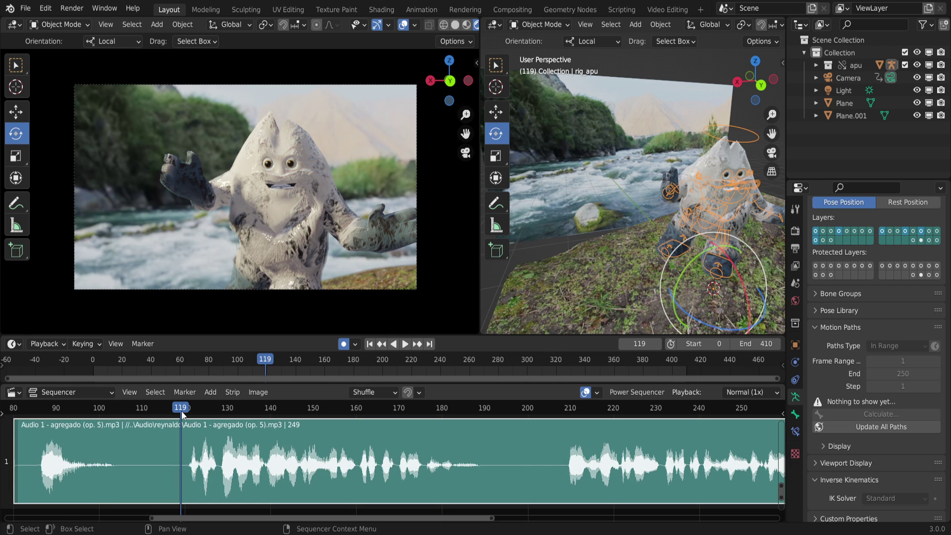
Shrink the sequencer and timeline areas so the 3D viewports get more height.
{"action": "left_click_drag", "start_coordinate": [296, 383], "coordinate": [278, 464]}
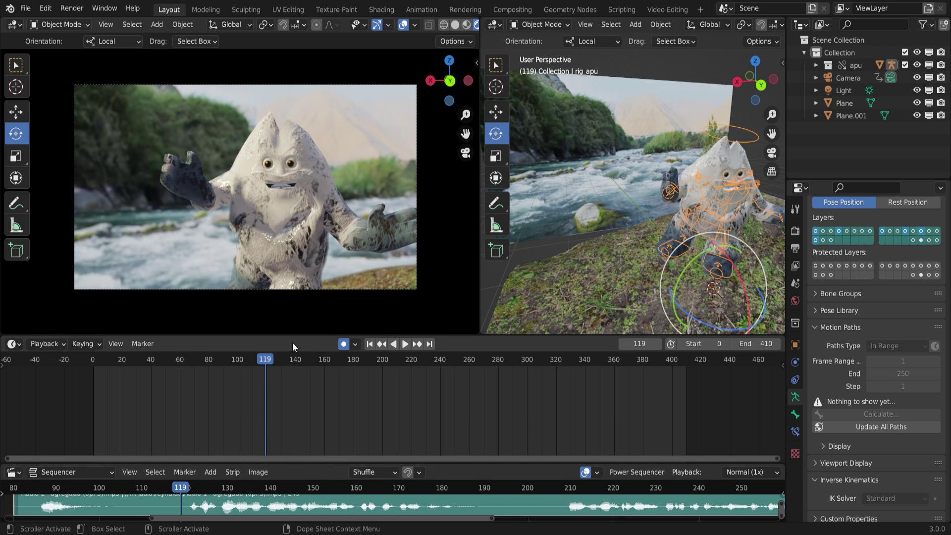
{"action": "left_click_drag", "start_coordinate": [299, 334], "coordinate": [287, 376]}
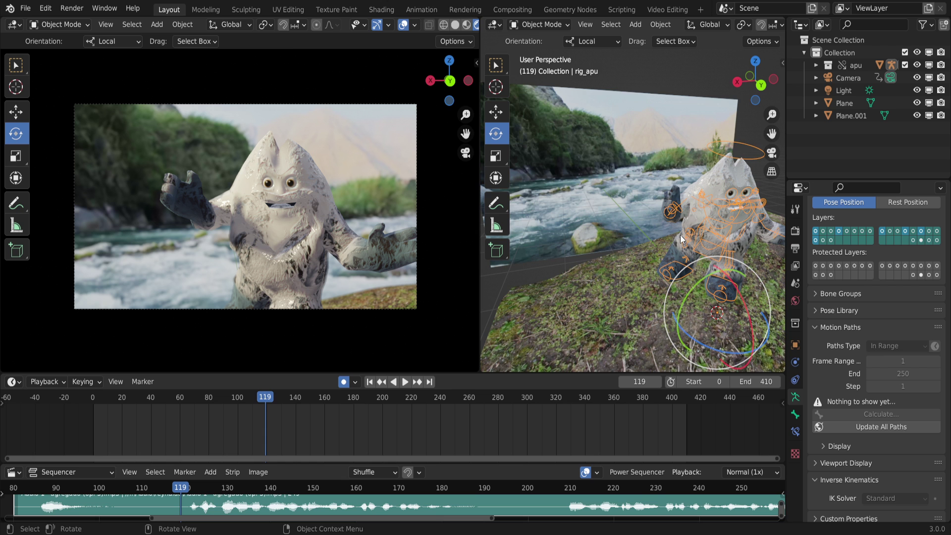
Put the character's rig in Pose Mode and switch the user-perspective viewport to Solid shading.
{"action": "middle_click_drag", "start_coordinate": [667, 233], "coordinate": [666, 171]}
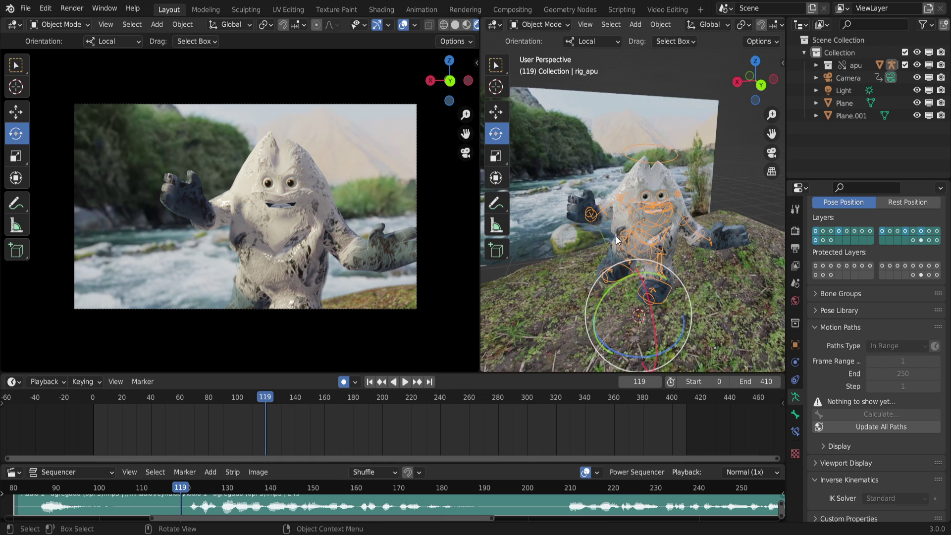
{"action": "left_click", "coordinate": [665, 171]}
{"action": "left_click", "coordinate": [666, 164]}
{"action": "key", "text": "ctrl+Tab"}
{"action": "middle_click_drag", "start_coordinate": [639, 180], "coordinate": [629, 208]}
{"action": "scroll", "coordinate": [587, 25], "scroll_direction": "down", "scroll_amount": 4}
{"action": "left_click", "coordinate": [741, 25]}
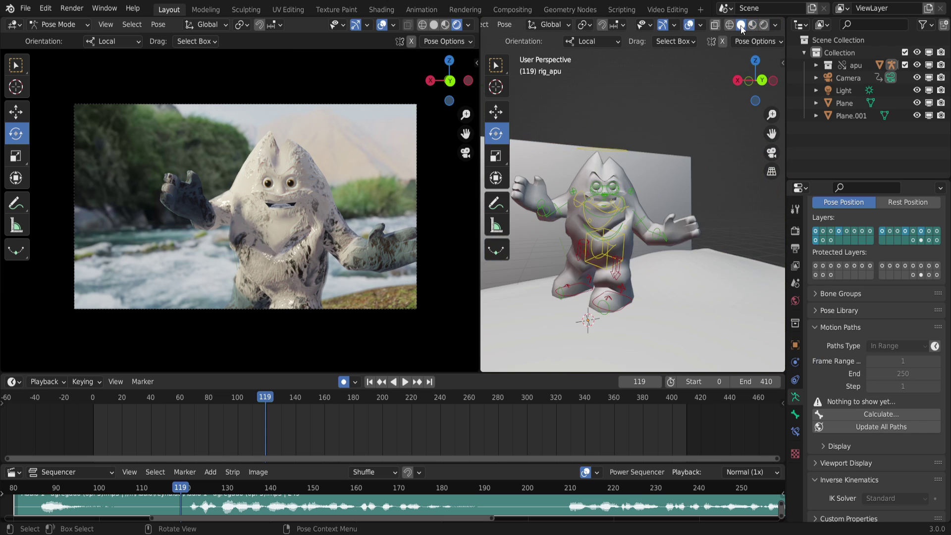
{"action": "middle_click_drag", "start_coordinate": [668, 209], "coordinate": [632, 208]}
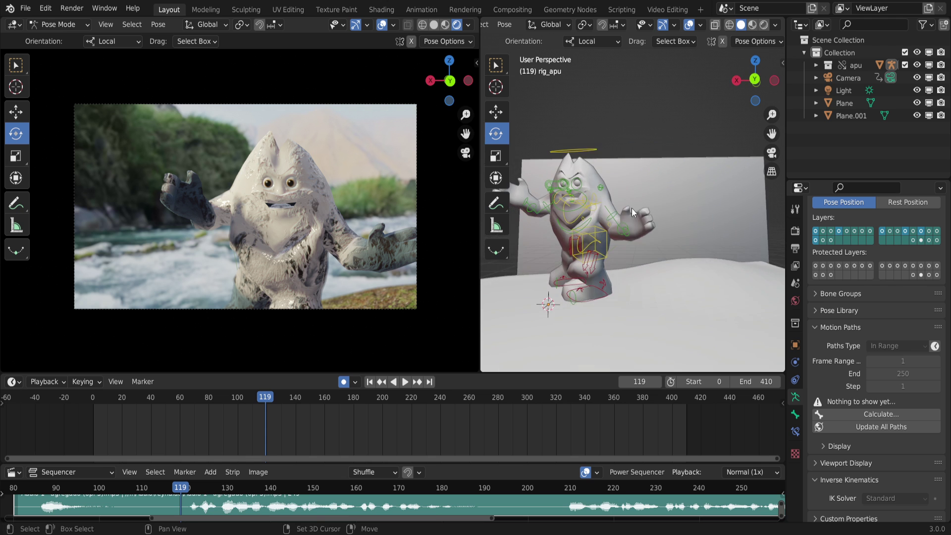
Try the Texture, Object, Vertex and Single shading colors in the user-perspective viewport and settle on Random.
{"action": "left_click", "coordinate": [776, 25]}
{"action": "left_click", "coordinate": [814, 180]}
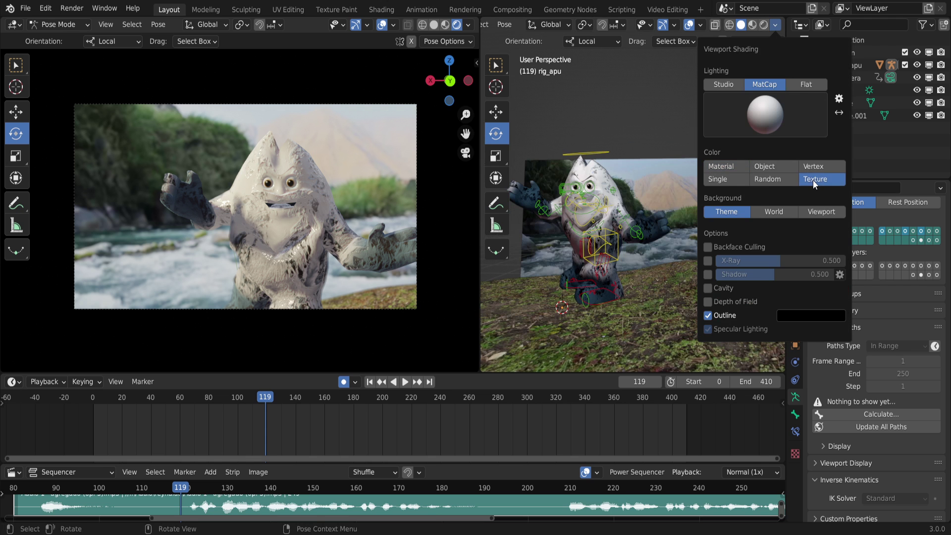
{"action": "left_click", "coordinate": [774, 181]}
{"action": "left_click", "coordinate": [777, 170]}
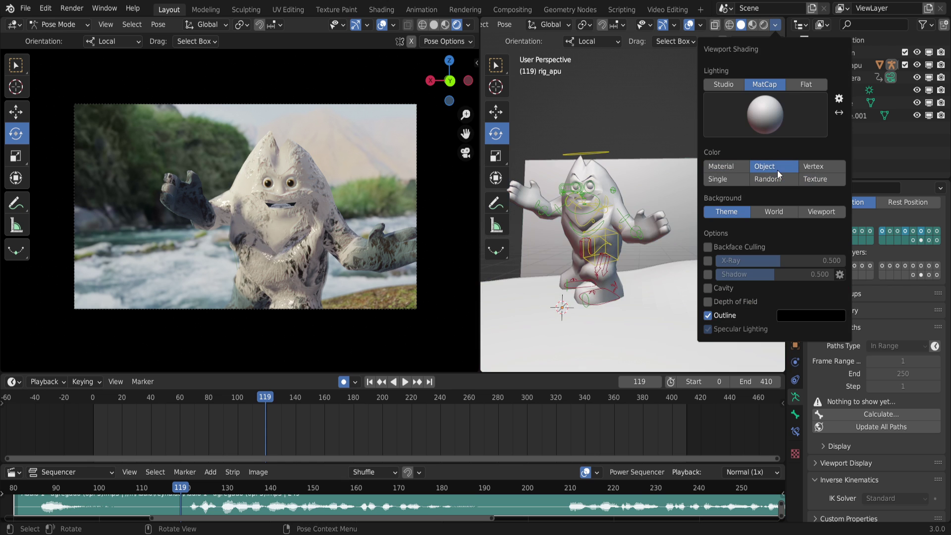
{"action": "left_click", "coordinate": [807, 167]}
{"action": "left_click", "coordinate": [734, 179]}
{"action": "left_click", "coordinate": [769, 180]}
{"action": "scroll", "coordinate": [586, 228], "scroll_direction": "up", "scroll_amount": 5}
{"action": "middle_click_drag", "start_coordinate": [585, 227], "coordinate": [634, 214]}
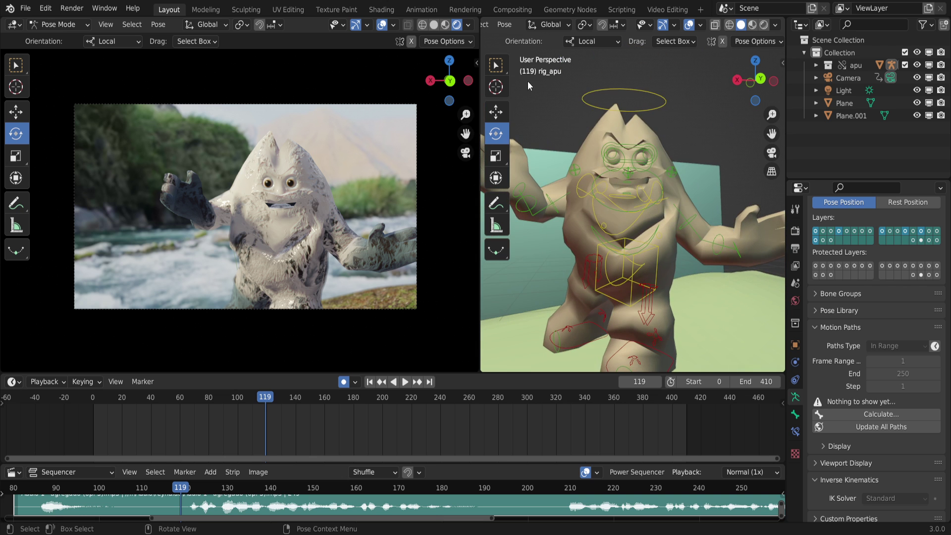
Return the rig to Object Mode and select the character's body mesh.
{"action": "scroll", "coordinate": [531, 25], "scroll_direction": "up", "scroll_amount": 5}
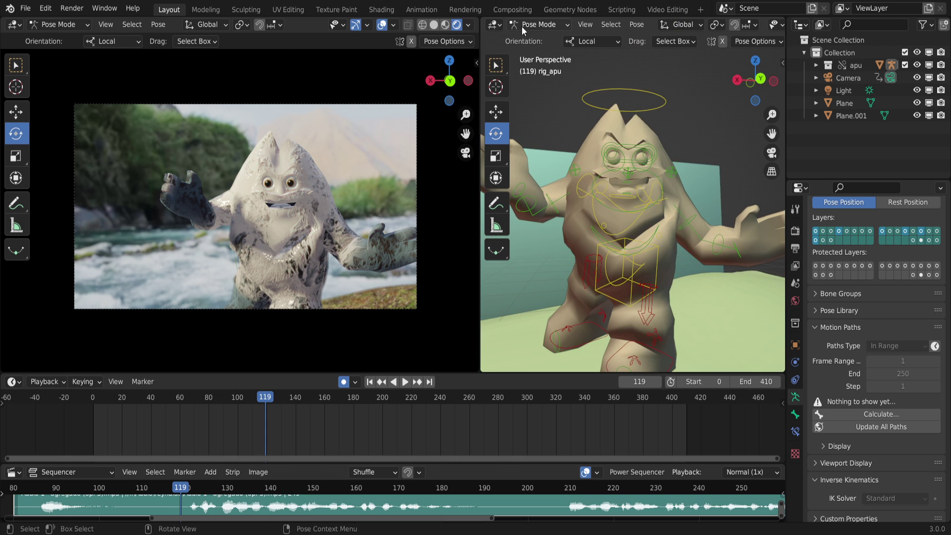
{"action": "left_click", "coordinate": [533, 25]}
{"action": "left_click", "coordinate": [530, 39]}
{"action": "left_click", "coordinate": [651, 136]}
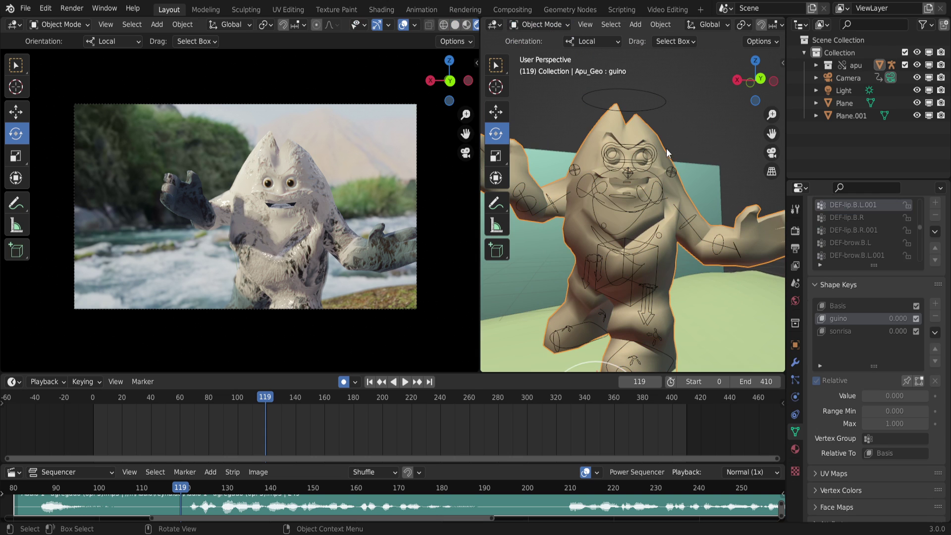
Enable the viewport display of the body mesh's Bevel, Subdivision and Displace modifiers.
{"action": "left_click", "coordinate": [795, 362]}
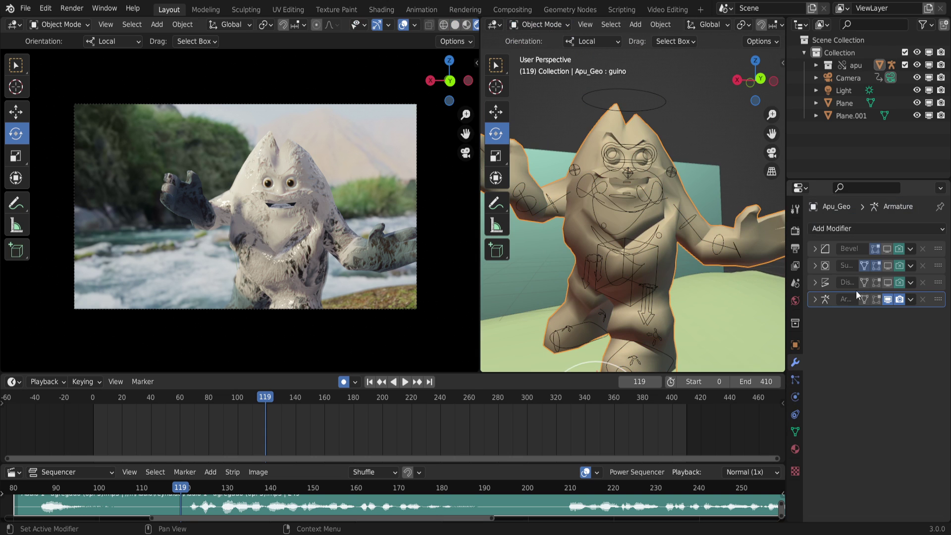
{"action": "left_click", "coordinate": [886, 249]}
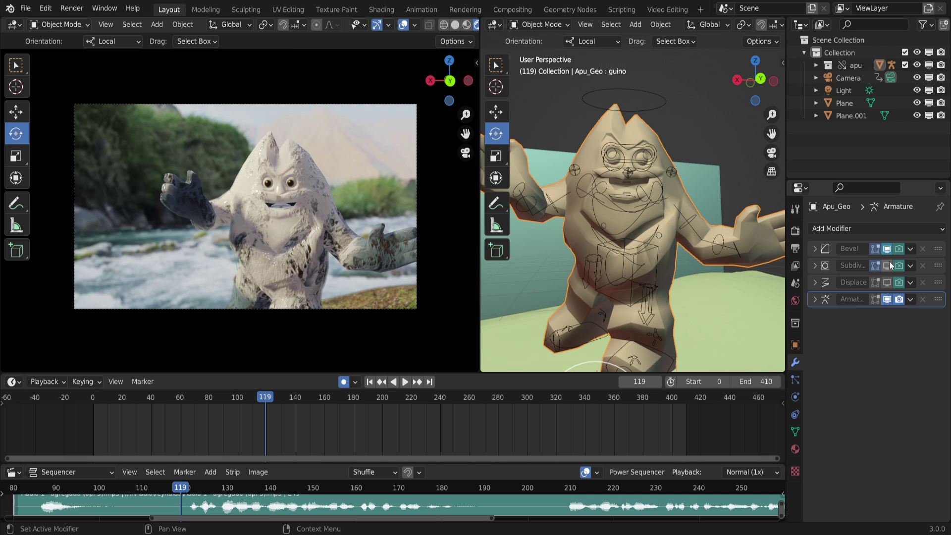
{"action": "left_click", "coordinate": [887, 265]}
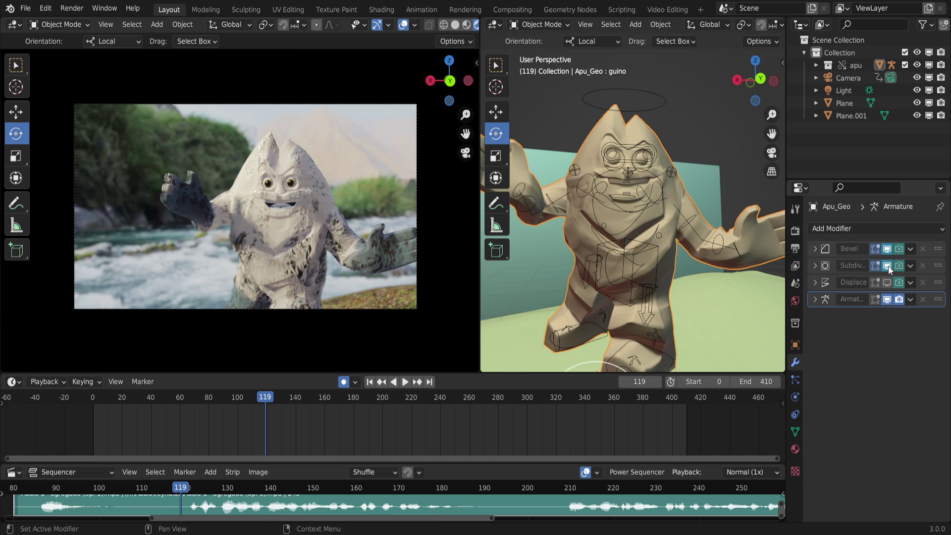
{"action": "left_click", "coordinate": [887, 282]}
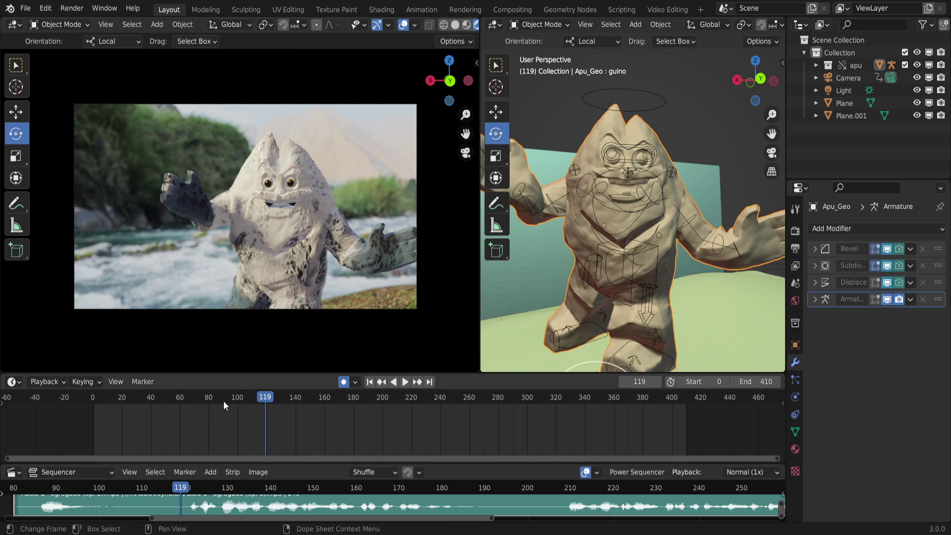
Play the animation from frame 79, skip ahead to frame 166, and stop at frame 230.
{"action": "left_click", "coordinate": [208, 403]}
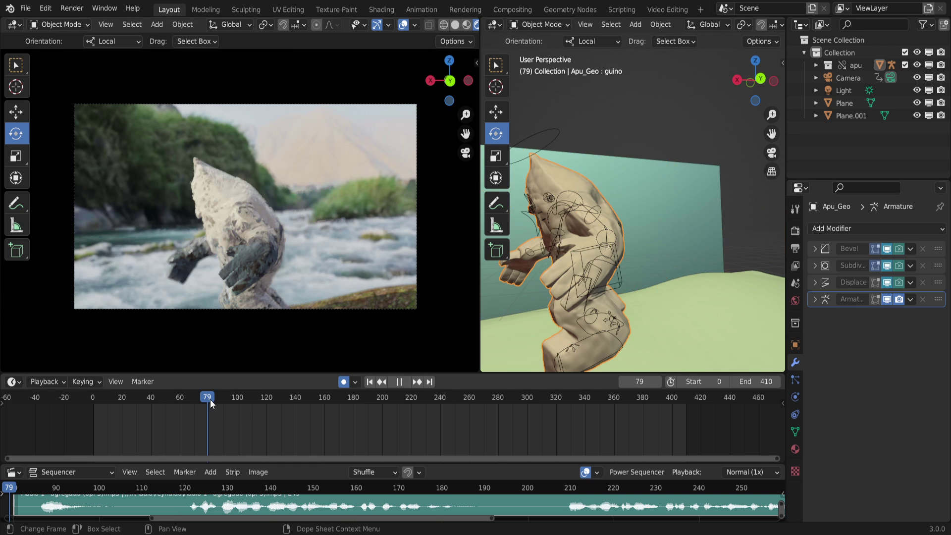
{"action": "key", "text": "space"}
{"action": "left_click", "coordinate": [334, 399]}
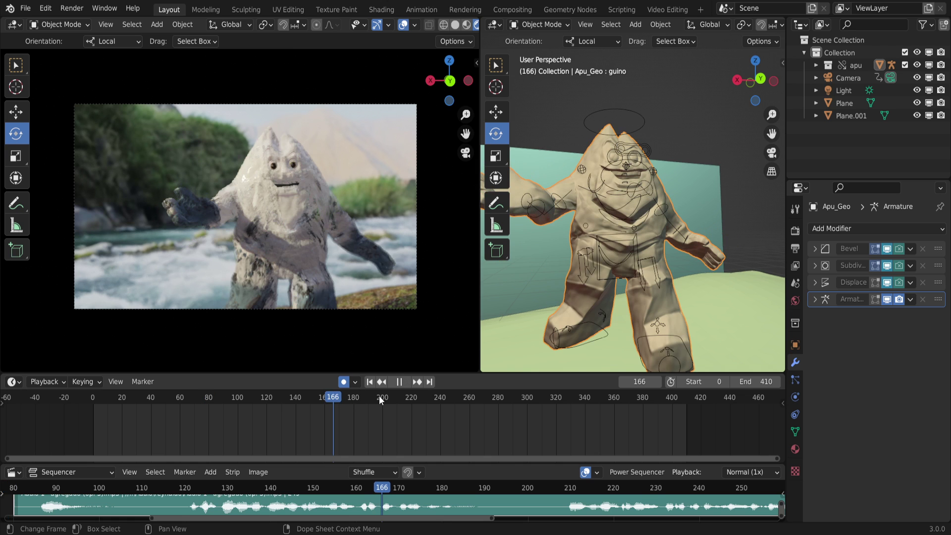
{"action": "key", "text": "space"}
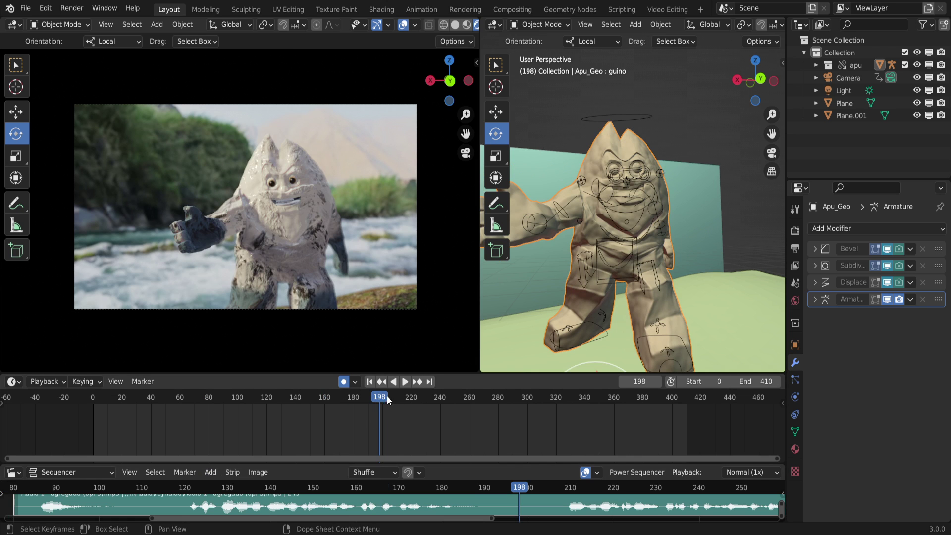
{"action": "key", "text": "space"}
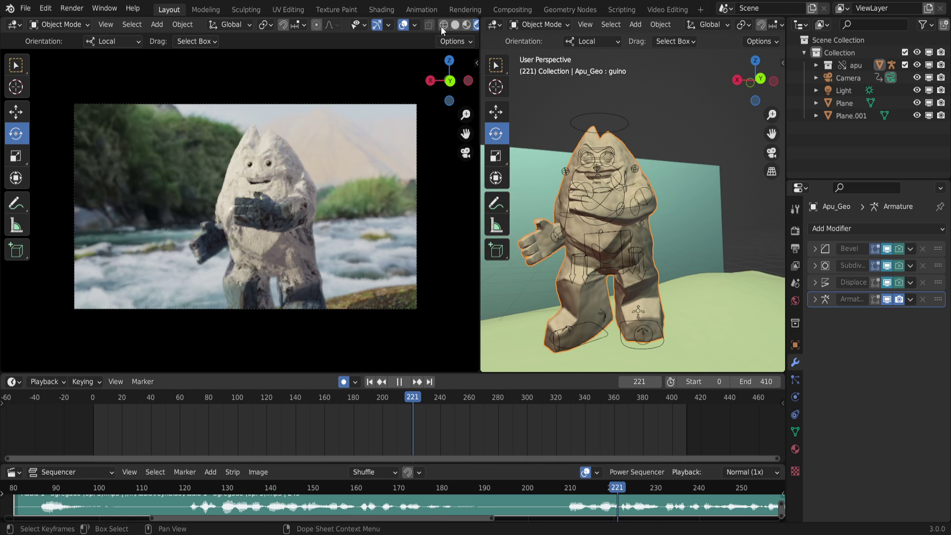
{"action": "key", "text": "space"}
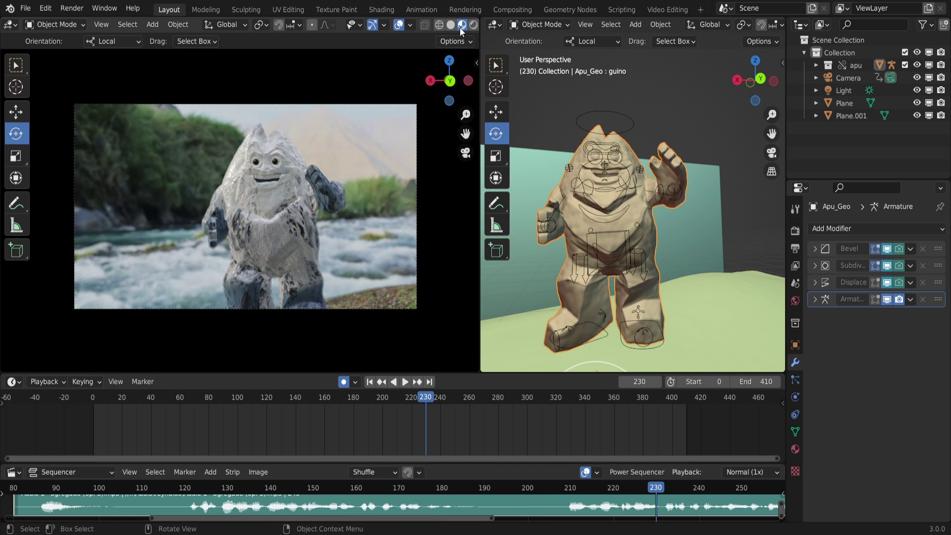
Switch the camera viewport to Solid shading, then play the animation and stop at frame 189.
{"action": "left_click", "coordinate": [450, 24]}
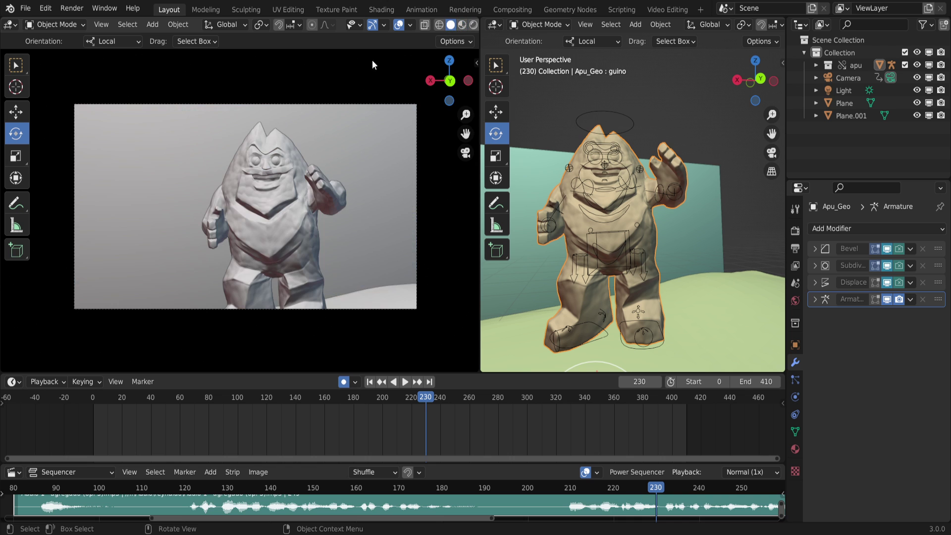
{"action": "left_click", "coordinate": [297, 398]}
{"action": "key", "text": "space"}
{"action": "left_click", "coordinate": [366, 398]}
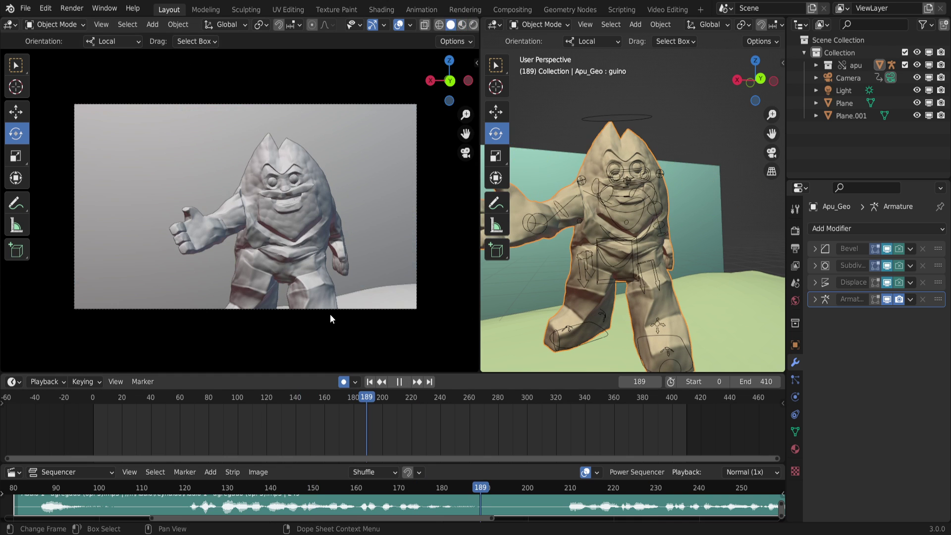
{"action": "key", "text": "space"}
{"action": "scroll", "coordinate": [288, 176], "scroll_direction": "up", "scroll_amount": 2}
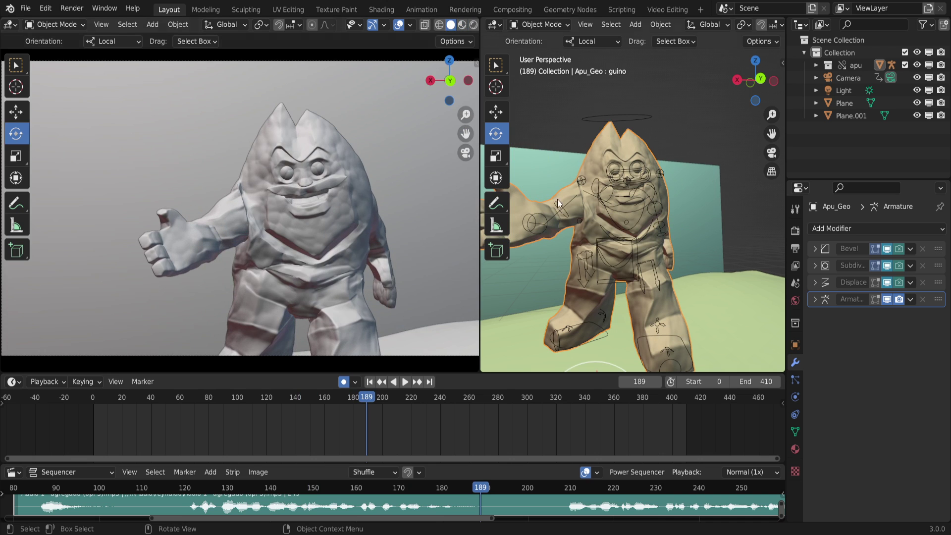
Play the animation briefly from an earlier frame, stop at frame 148, and turn off the Displace modifier's viewport display.
{"action": "left_click_drag", "start_coordinate": [333, 404], "coordinate": [308, 405]}
{"action": "key", "text": "space"}
{"action": "key", "text": "space"}
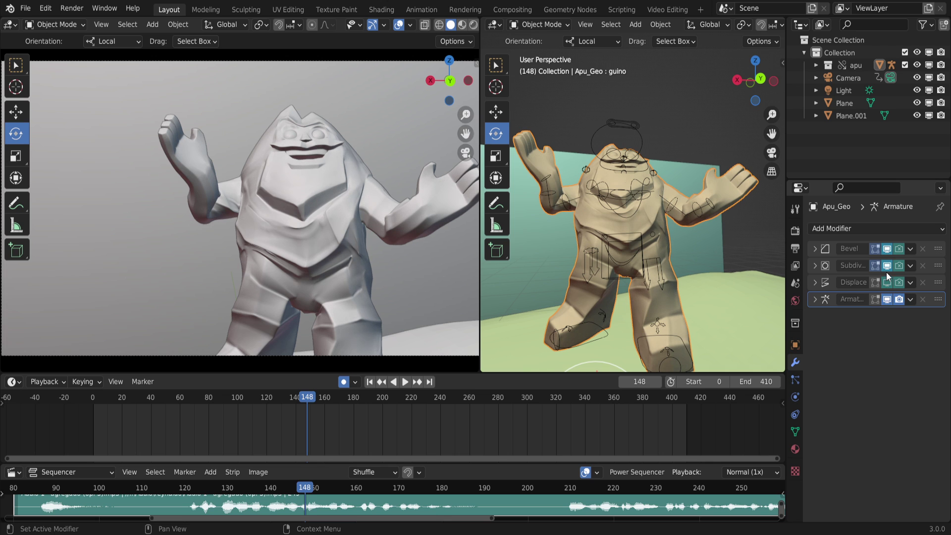
Toggle the viewport display of the Subdivision and Bevel modifiers off and back on to compare the mesh.
{"action": "left_click", "coordinate": [886, 265]}
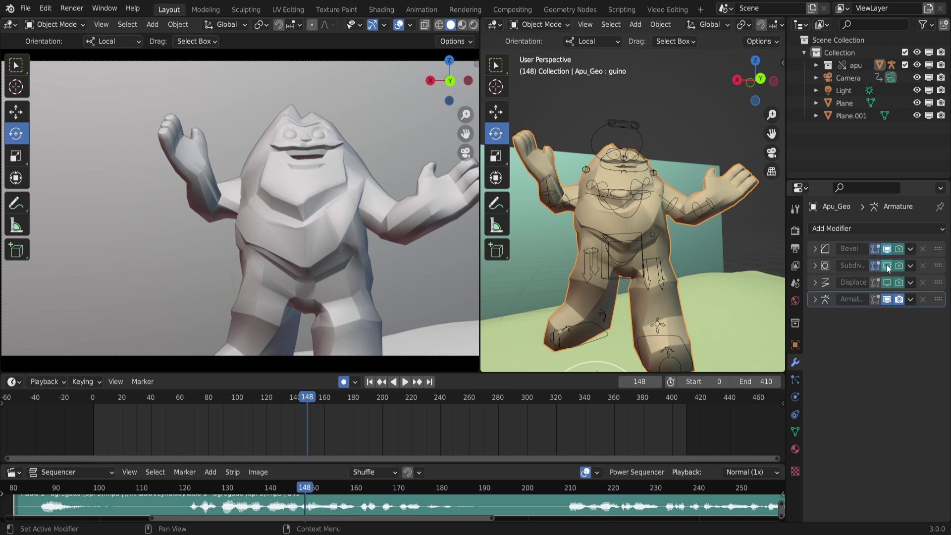
{"action": "left_click", "coordinate": [887, 265]}
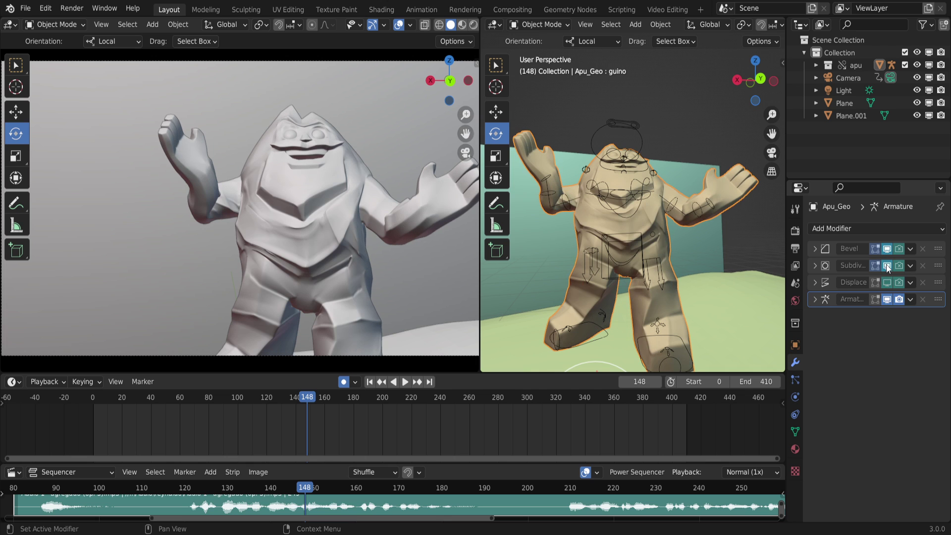
{"action": "left_click", "coordinate": [886, 265]}
{"action": "left_click", "coordinate": [887, 249]}
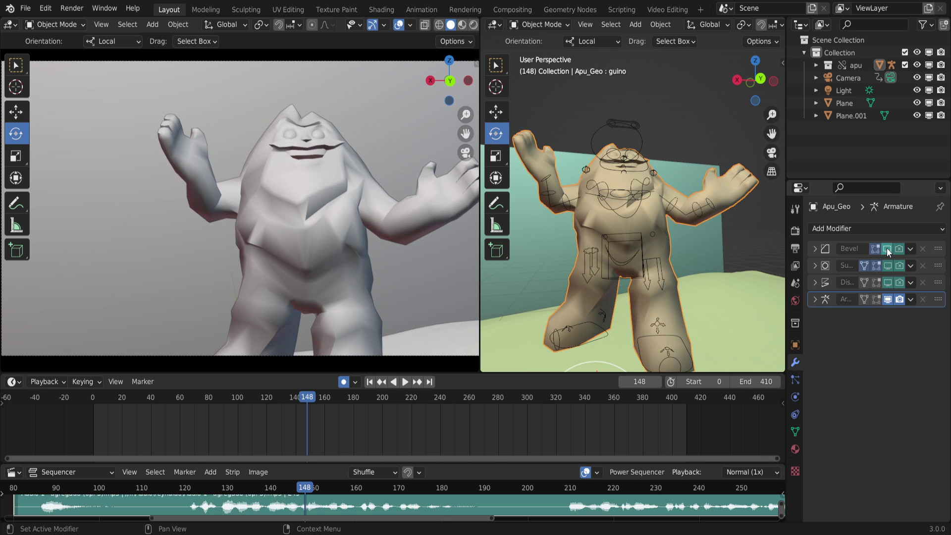
{"action": "left_click", "coordinate": [887, 249]}
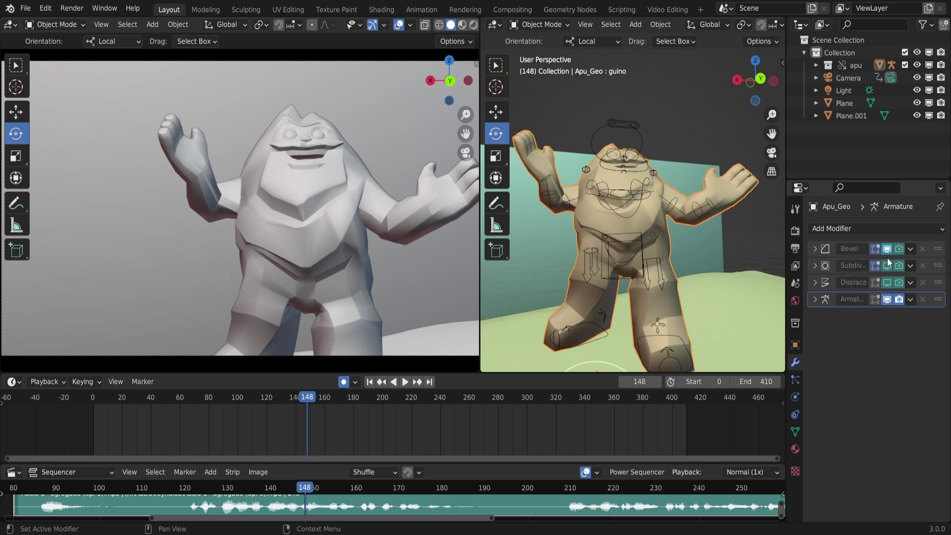
{"action": "left_click", "coordinate": [888, 265]}
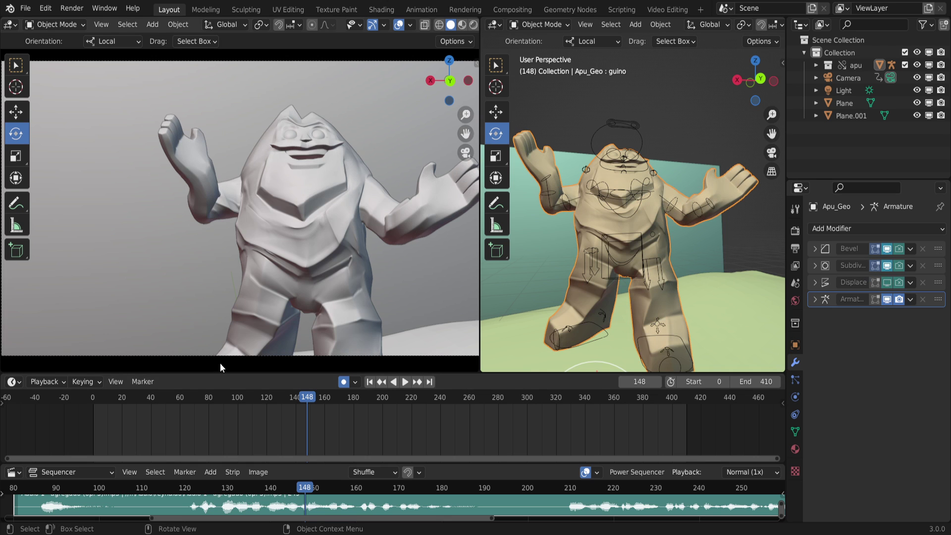
Play the animation from about frame 28 with the Displace modifier hidden and stop at frame 81.
{"action": "left_click", "coordinate": [135, 402]}
{"action": "key", "text": "space"}
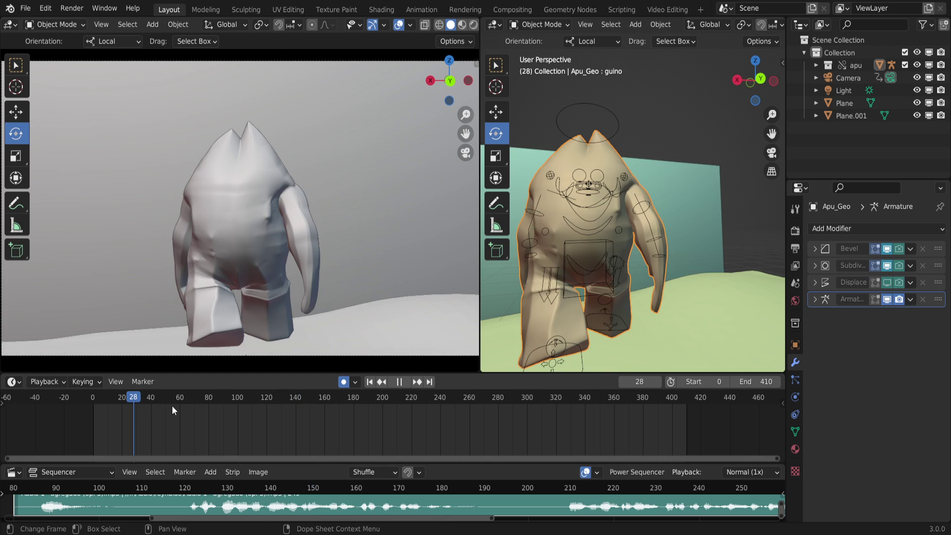
{"action": "key", "text": "space"}
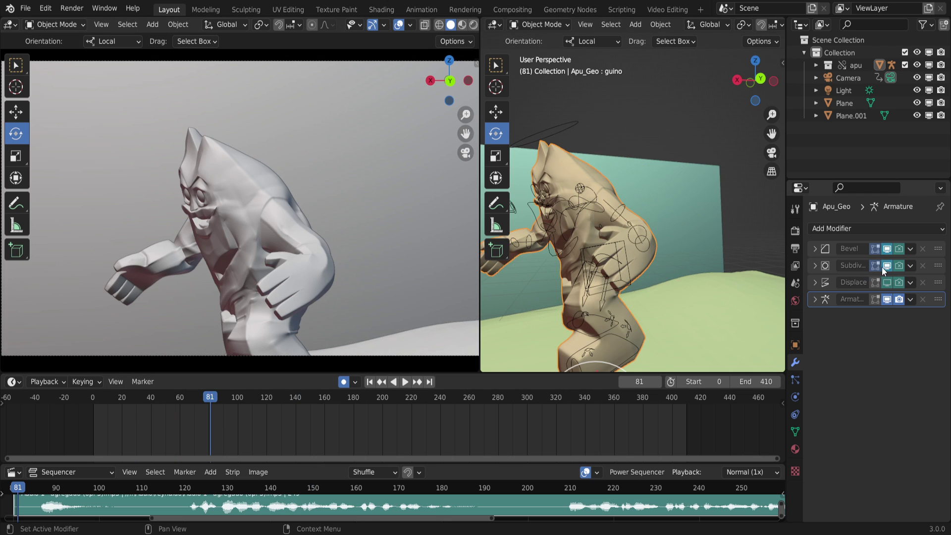
Set the Subdivision modifier's viewport levels to 1.
{"action": "left_click", "coordinate": [815, 266]}
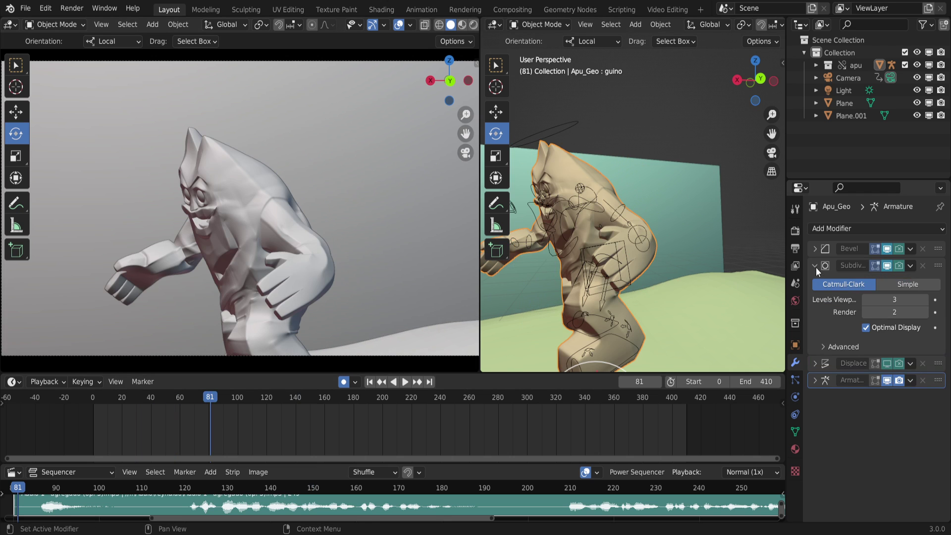
{"action": "left_click", "coordinate": [864, 300]}
{"action": "left_click", "coordinate": [865, 300]}
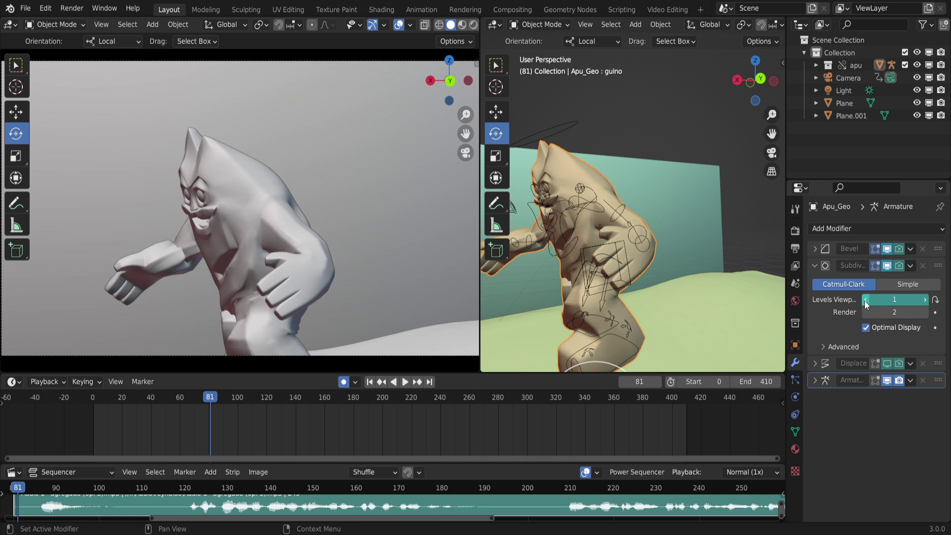
Move to frame 114 and compare the mesh with the Bevel modifier's viewport display off and on.
{"action": "left_click_drag", "start_coordinate": [199, 397], "coordinate": [259, 405]}
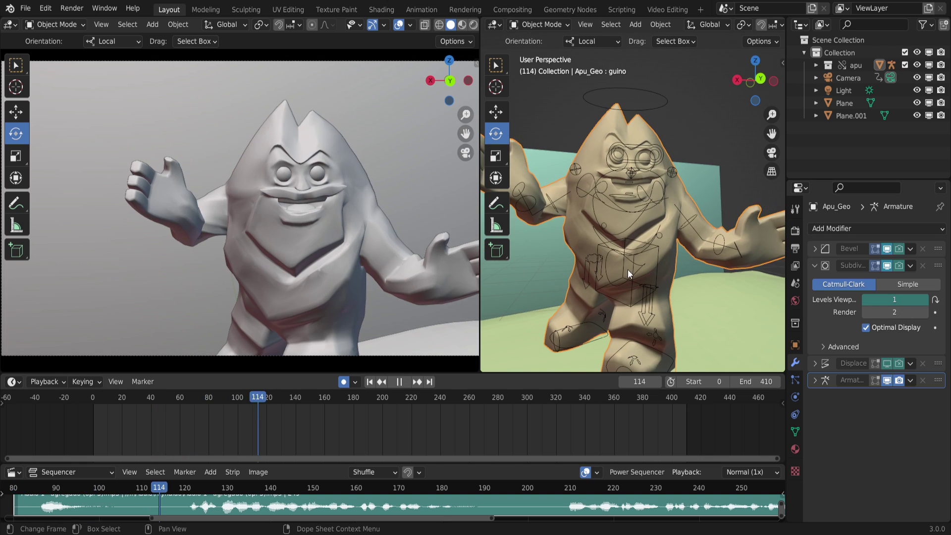
{"action": "left_click", "coordinate": [886, 250]}
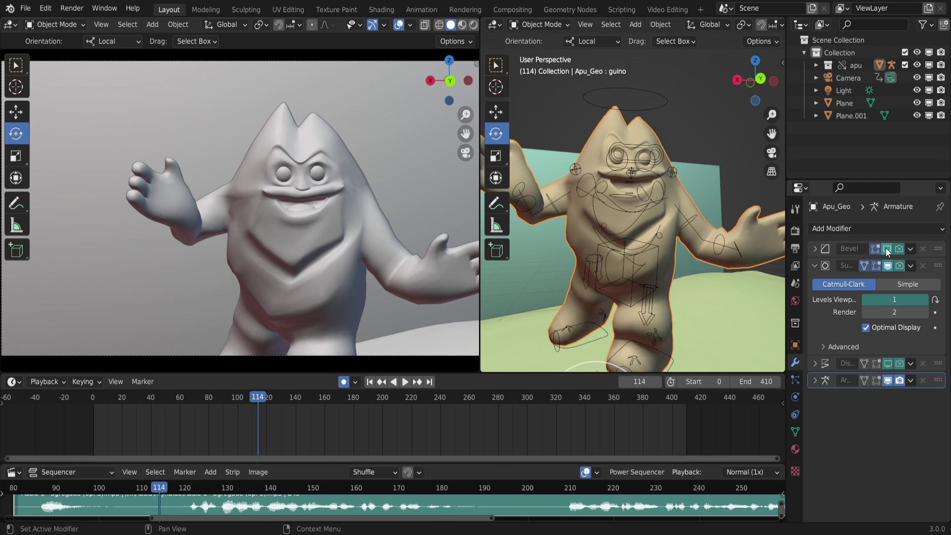
{"action": "left_click", "coordinate": [886, 249]}
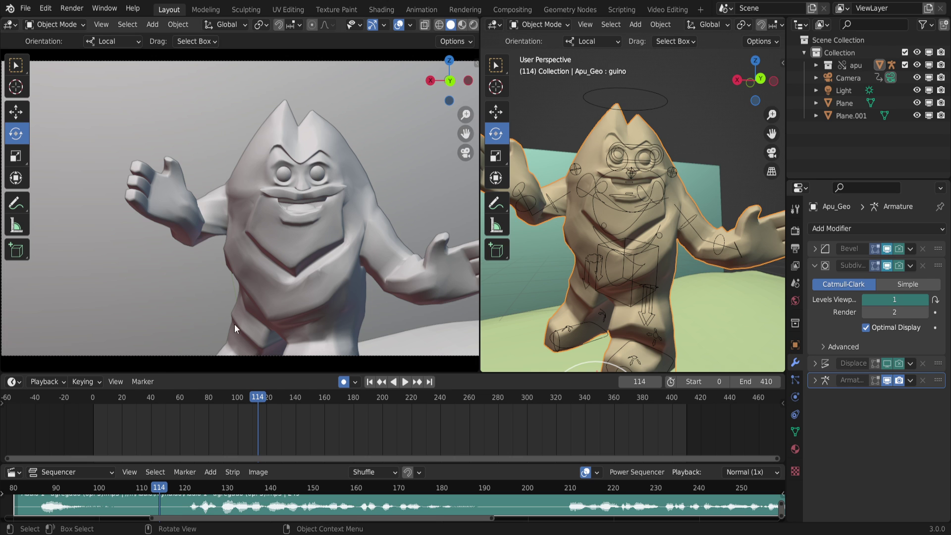
Play the animation from near the start of the timeline and stop at frame 152.
{"action": "left_click", "coordinate": [98, 398]}
{"action": "key", "text": "space"}
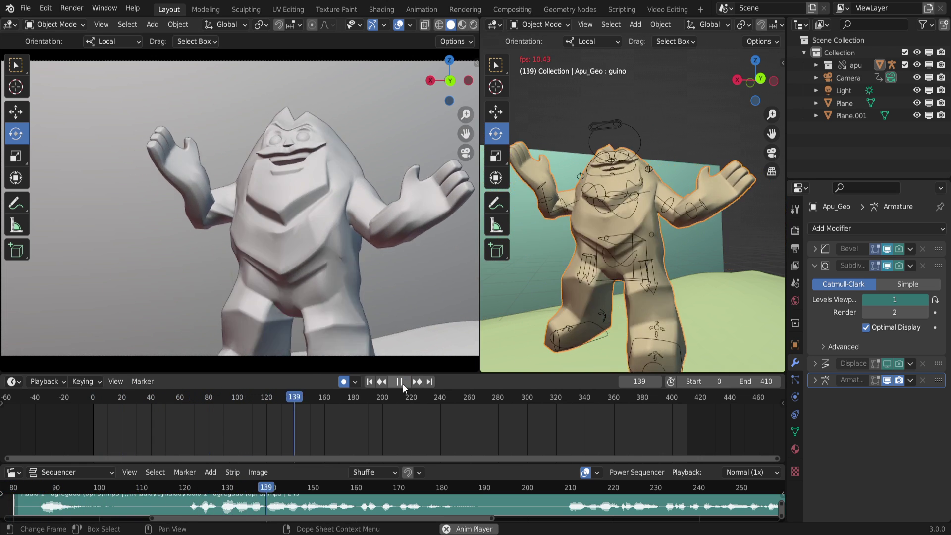
{"action": "left_click", "coordinate": [403, 385]}
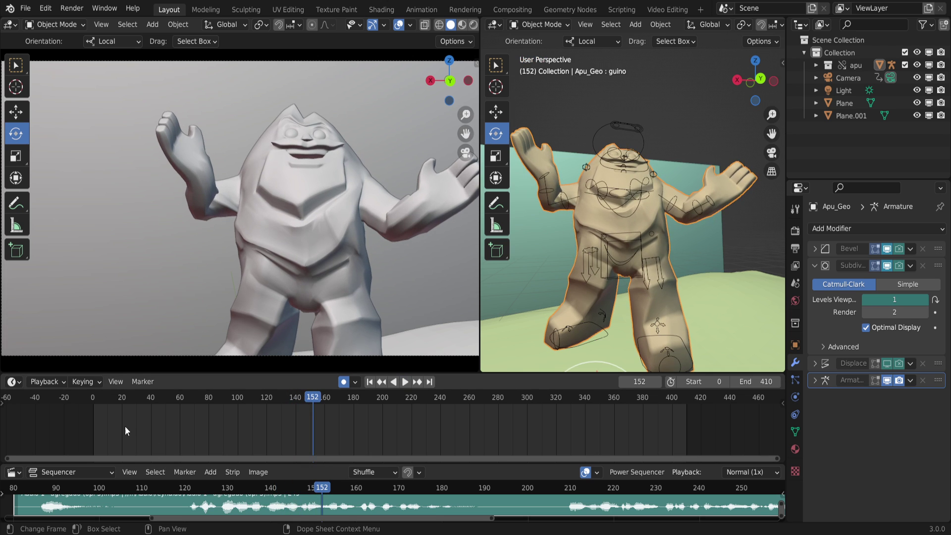
Enlarge both 3D viewports slightly by lowering their border with the timeline.
{"action": "scroll", "coordinate": [153, 441], "scroll_direction": "left", "scroll_amount": 2, "text": "ctrl"}
{"action": "left_click", "coordinate": [49, 382]}
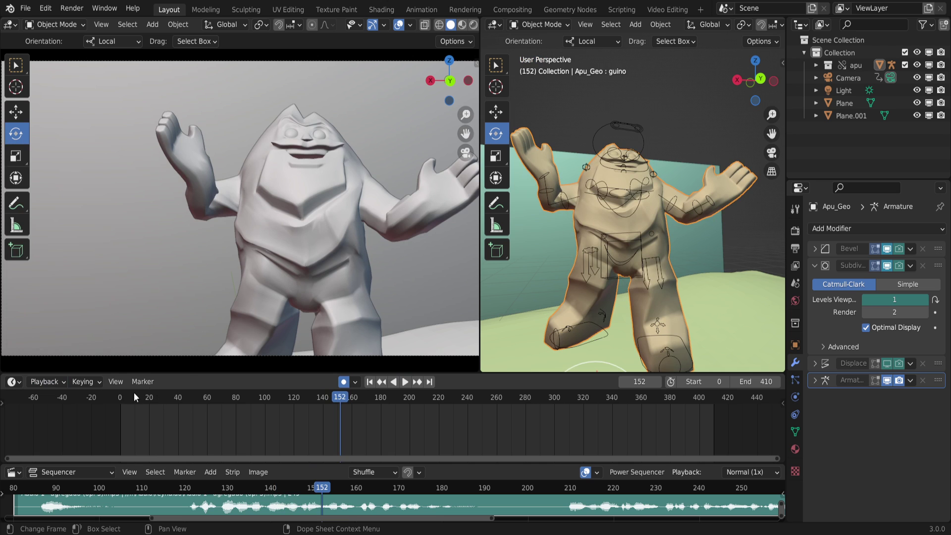
{"action": "left_click_drag", "start_coordinate": [191, 371], "coordinate": [190, 388]}
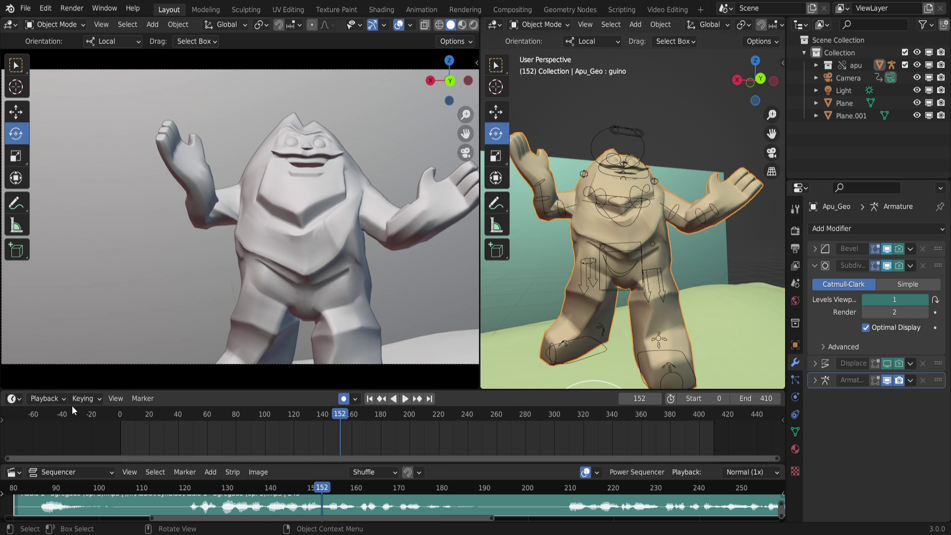
Set the timeline's playback sync mode to Frame Dropping.
{"action": "left_click", "coordinate": [49, 399]}
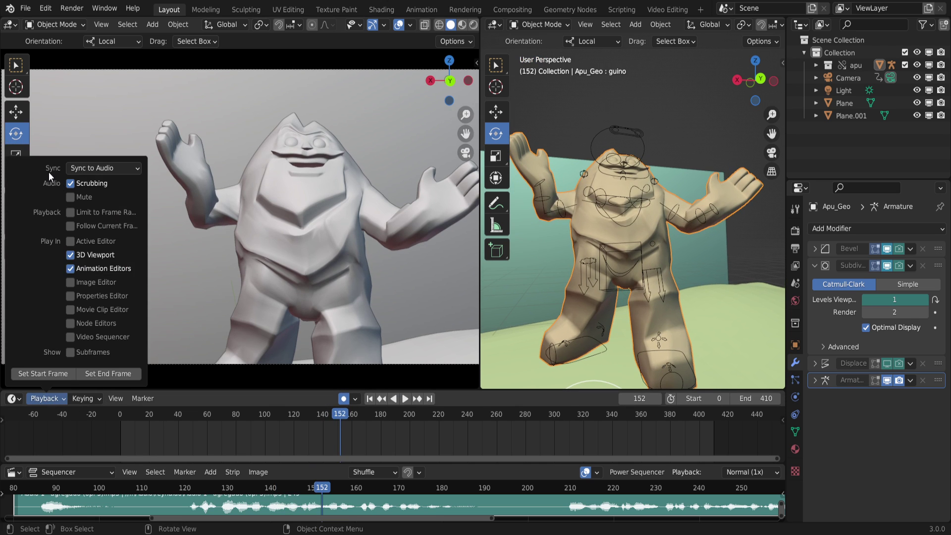
{"action": "left_click", "coordinate": [76, 169]}
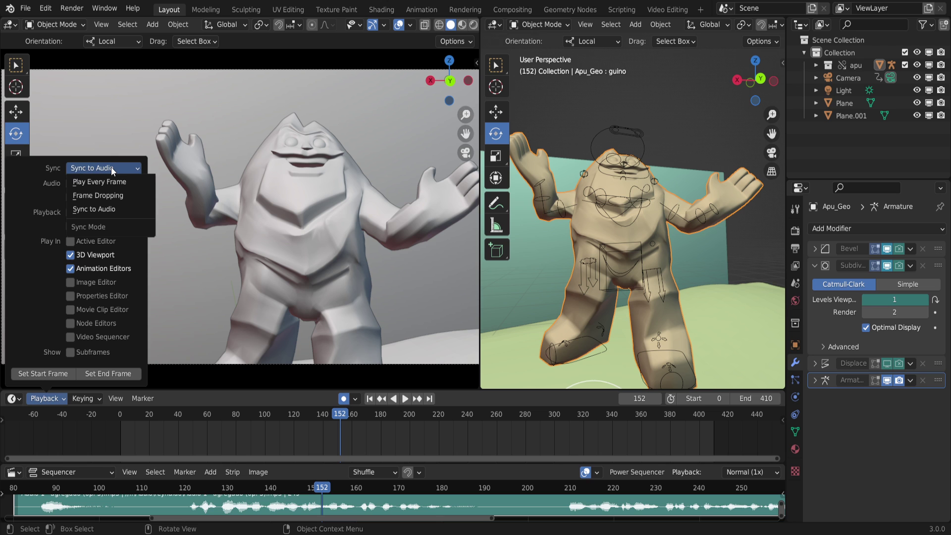
{"action": "left_click", "coordinate": [36, 399]}
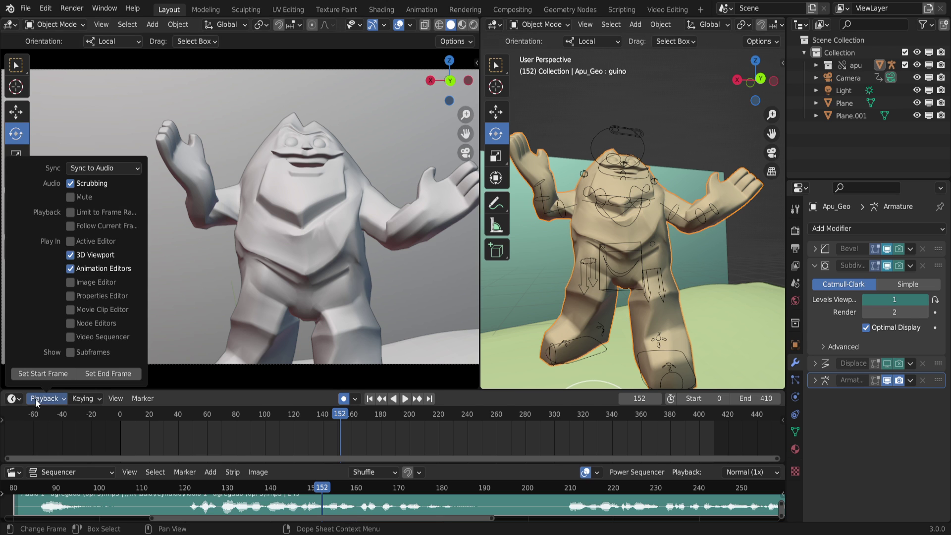
{"action": "left_click", "coordinate": [96, 170]}
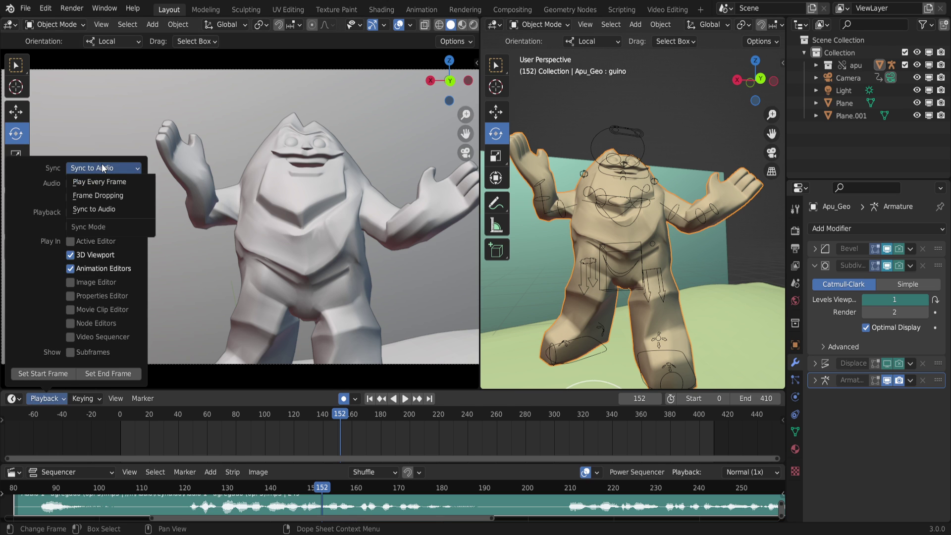
{"action": "left_click", "coordinate": [112, 197]}
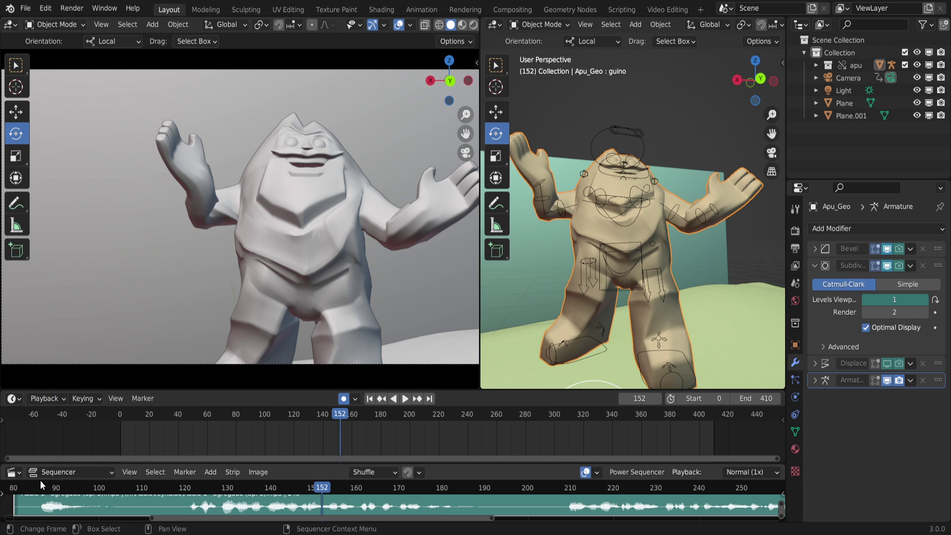
Play the animation twice from frame 0 in Frame Dropping mode, stopping at frame 232 and at frame 79.
{"action": "left_click", "coordinate": [119, 415]}
{"action": "key", "text": "space"}
{"action": "key", "text": "space"}
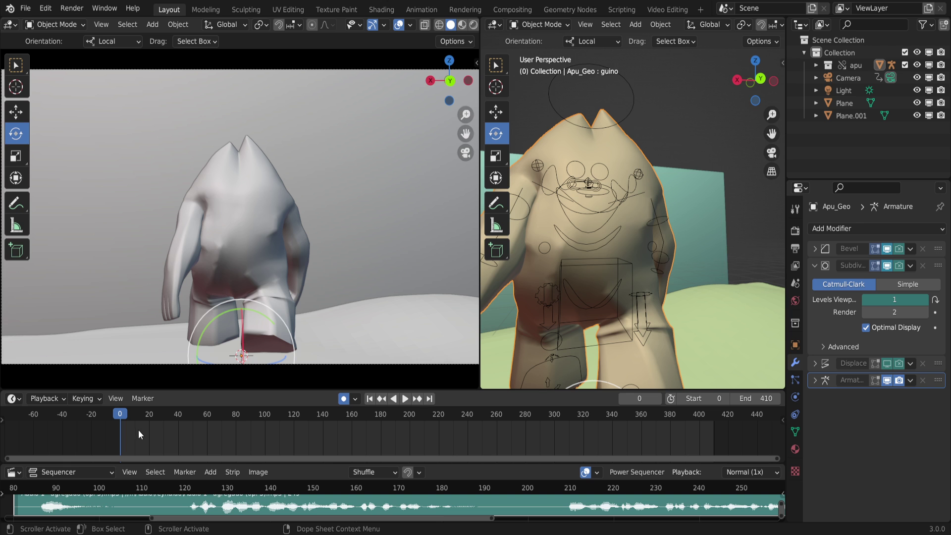
{"action": "left_click", "coordinate": [404, 399]}
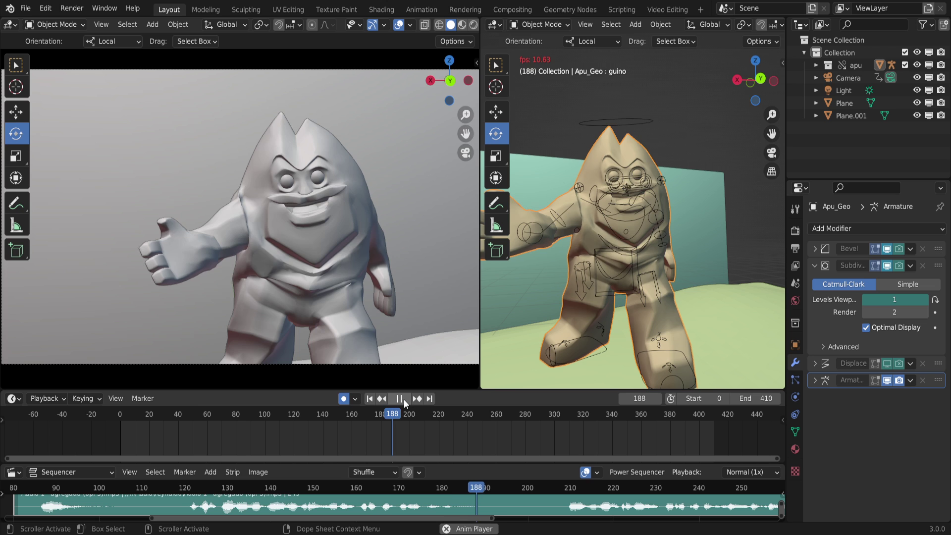
{"action": "left_click", "coordinate": [401, 399]}
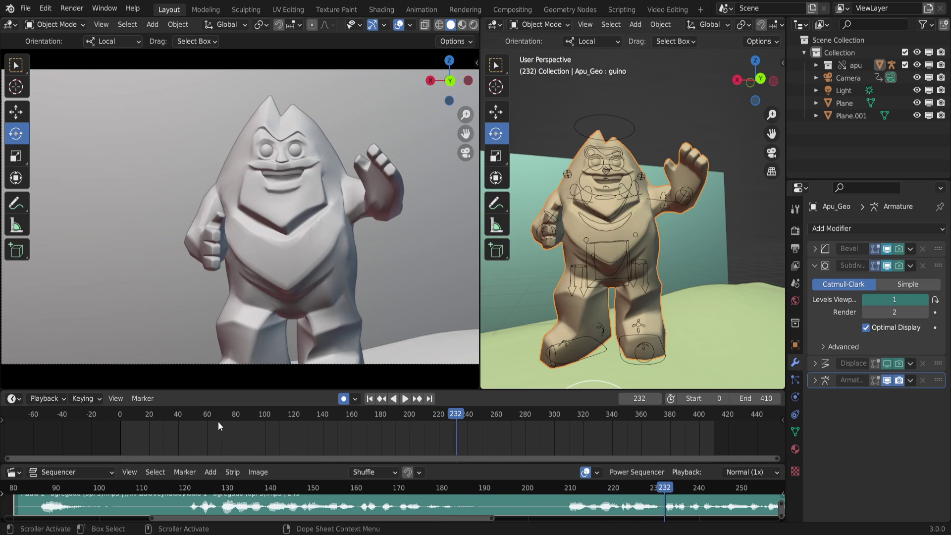
{"action": "left_click", "coordinate": [117, 415]}
{"action": "key", "text": "space"}
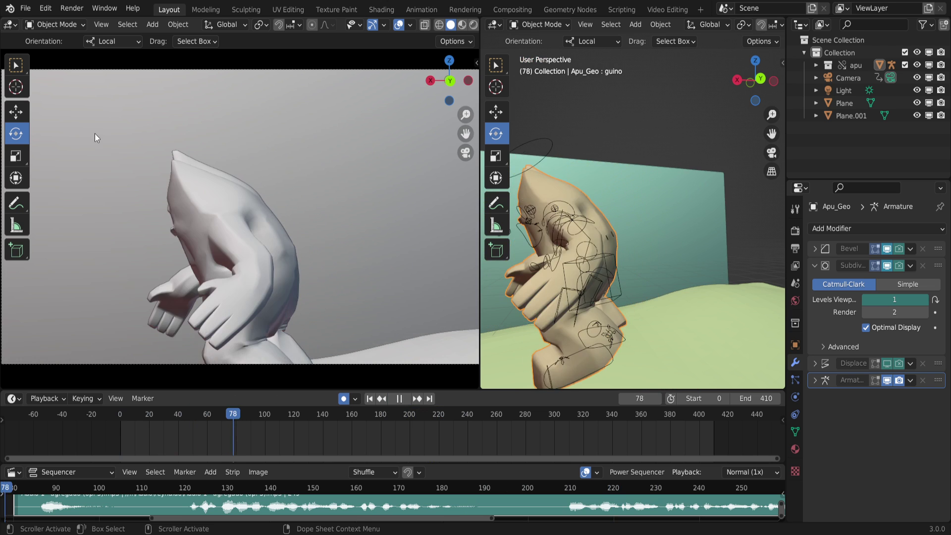
{"action": "key", "text": "space"}
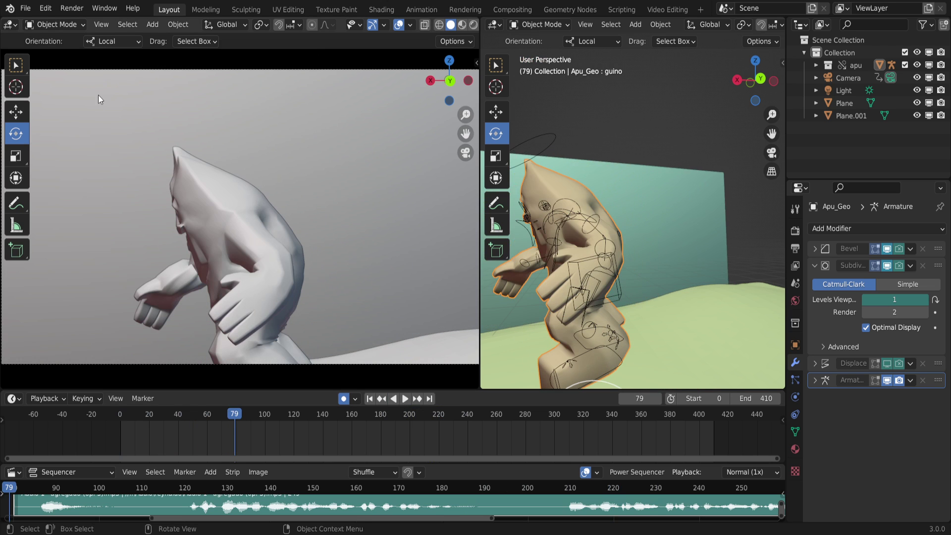
Switch the playback sync mode to Play Every Frame.
{"action": "left_click", "coordinate": [44, 399]}
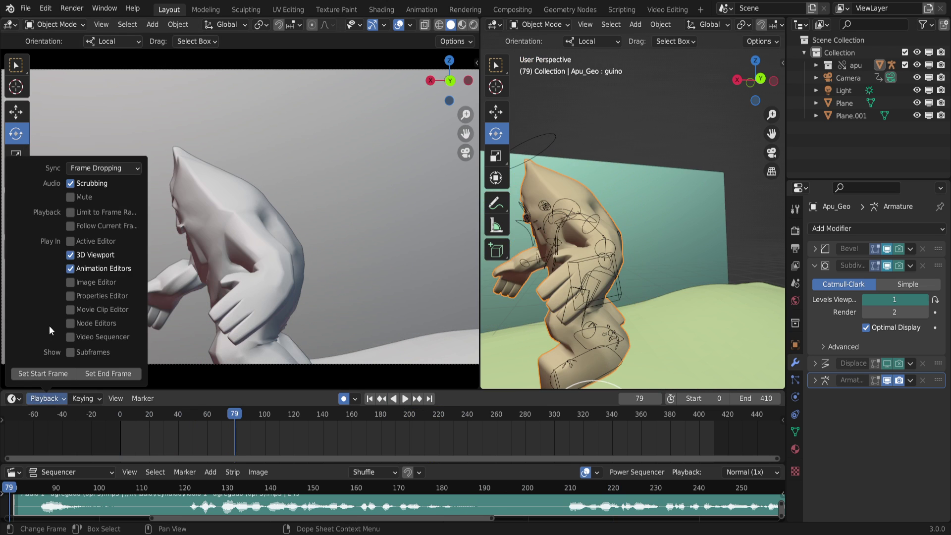
{"action": "left_click", "coordinate": [99, 169]}
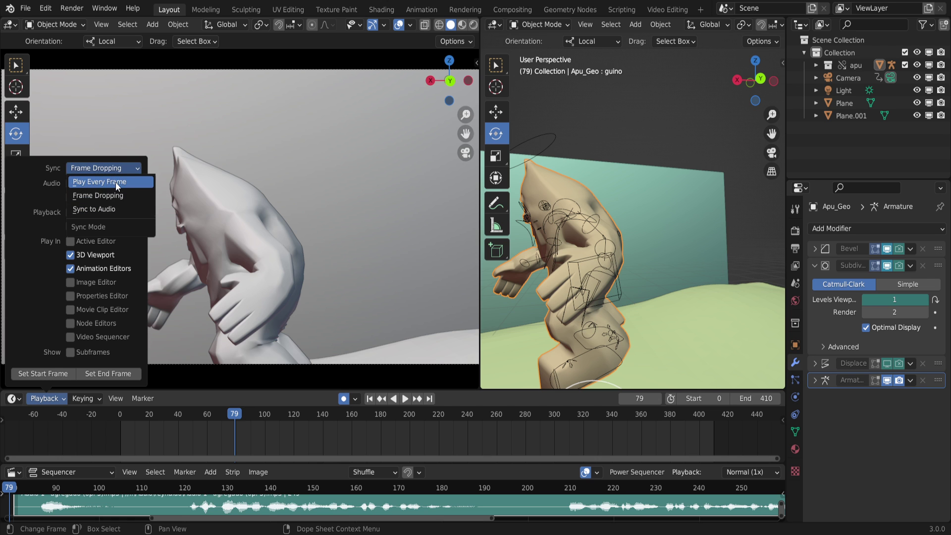
{"action": "left_click", "coordinate": [111, 183]}
Play and scrub the animation from frame 0 in Play Every Frame mode, ending at frame 104.
{"action": "left_click", "coordinate": [120, 413]}
{"action": "key", "text": "space"}
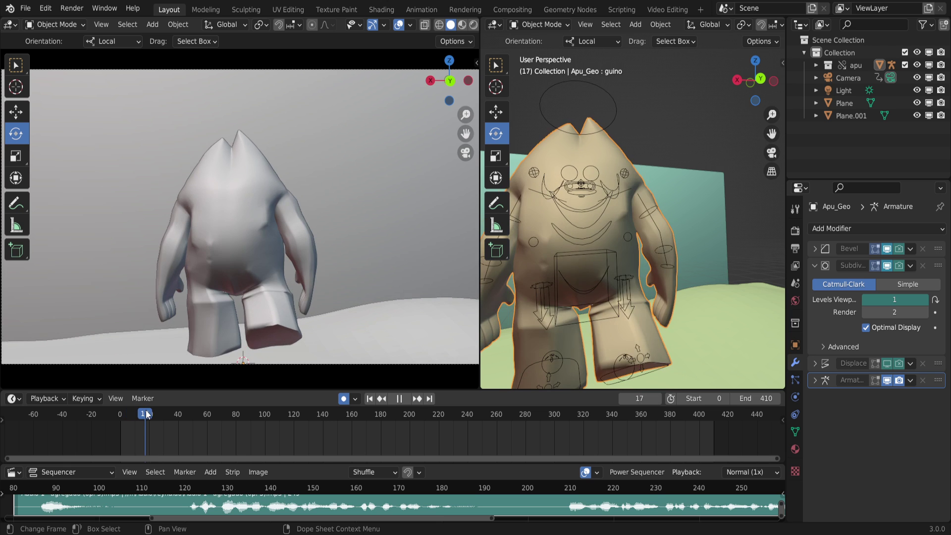
{"action": "key", "text": "space"}
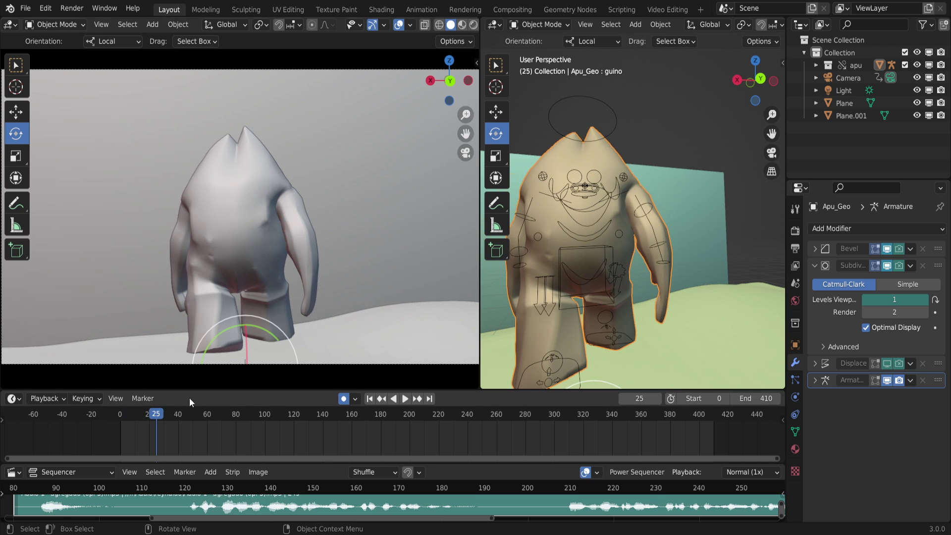
{"action": "key", "text": "space"}
{"action": "left_click_drag", "start_coordinate": [175, 410], "coordinate": [272, 417]}
{"action": "key", "text": "space"}
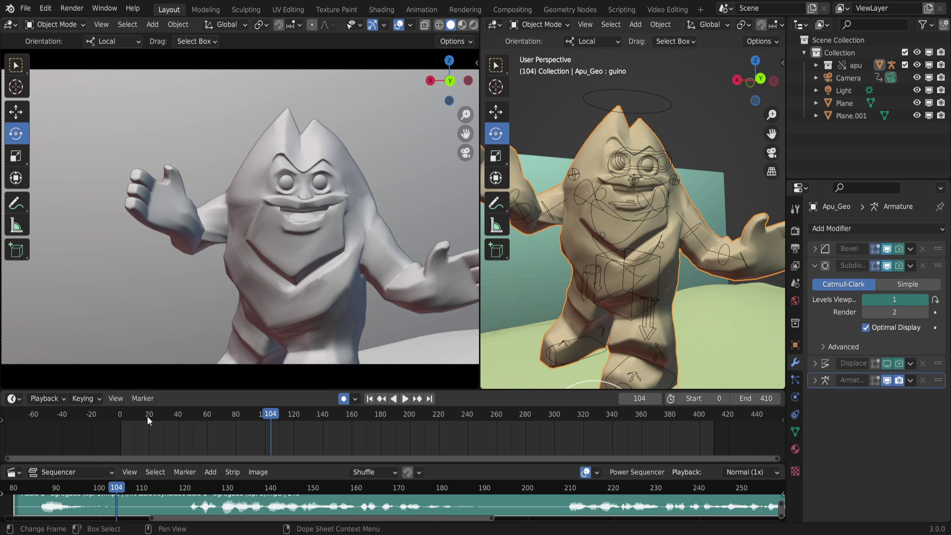
Set the playback sync mode to Sync to Audio with the playhead at frame 0 and save the file.
{"action": "left_click", "coordinate": [119, 414]}
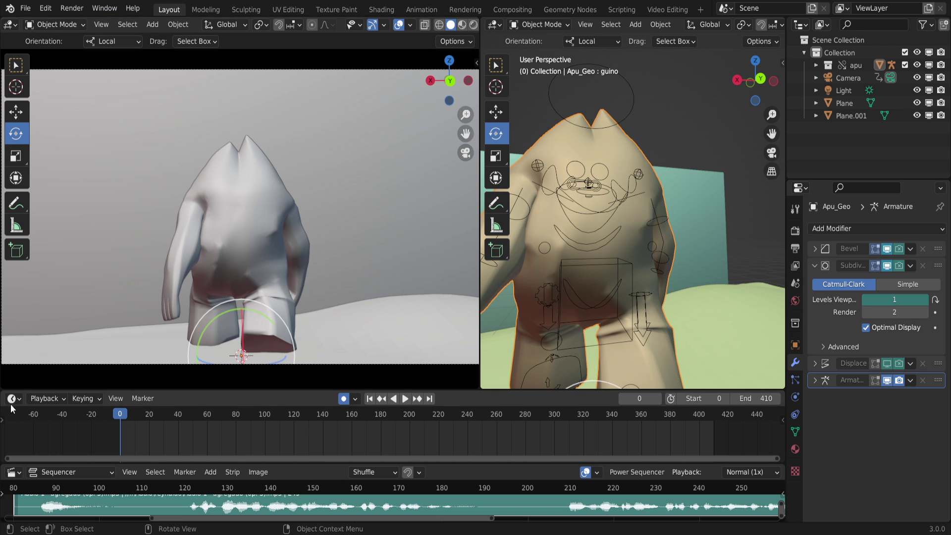
{"action": "left_click", "coordinate": [46, 399]}
{"action": "left_click", "coordinate": [93, 164]}
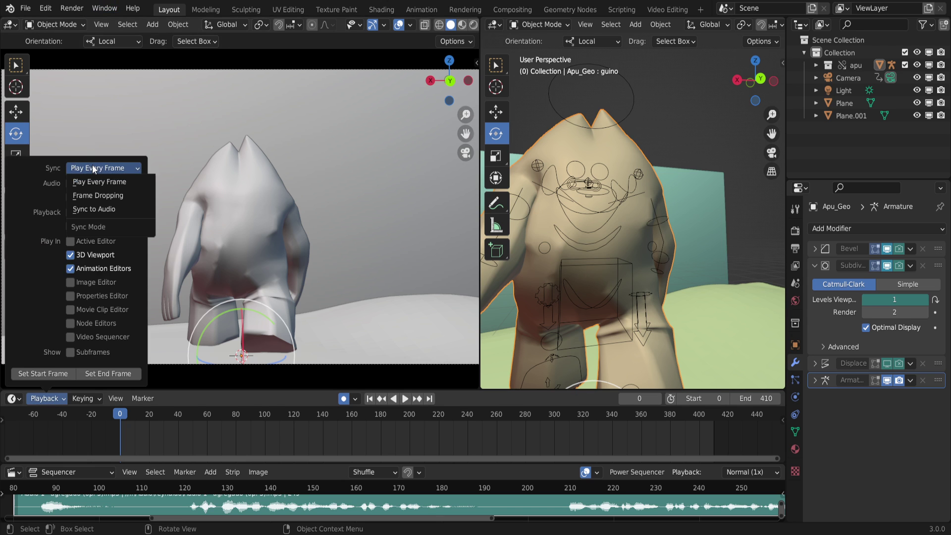
{"action": "left_click", "coordinate": [88, 198]}
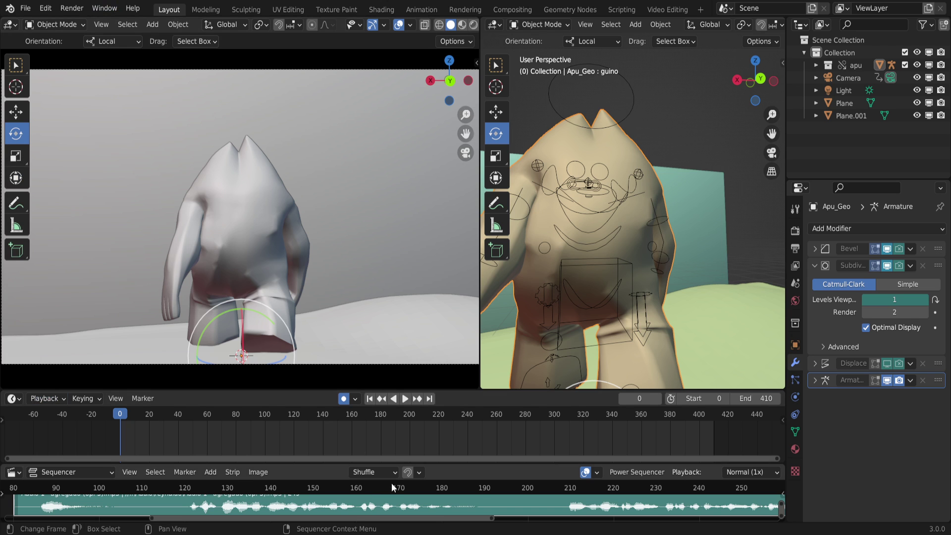
{"action": "left_click", "coordinate": [50, 398]}
{"action": "left_click", "coordinate": [89, 172]}
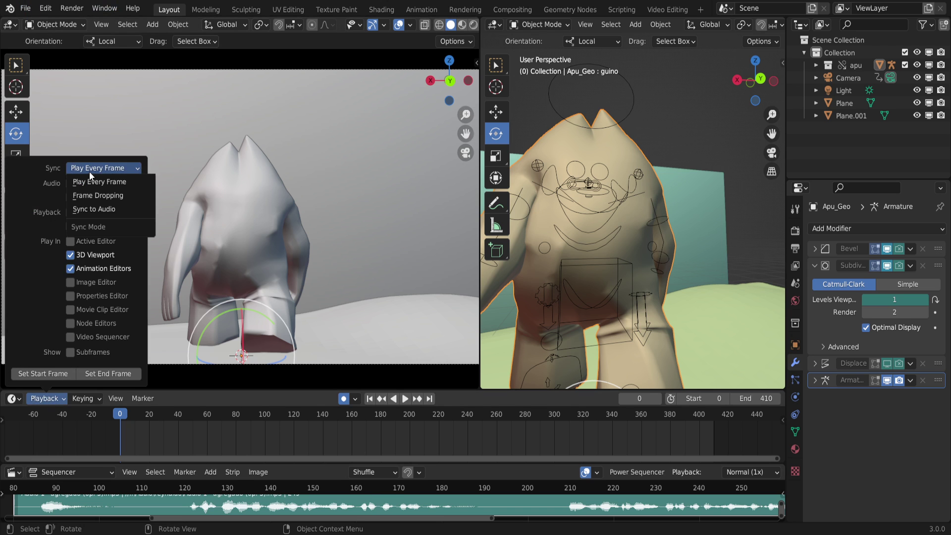
{"action": "left_click", "coordinate": [95, 210]}
{"action": "left_click", "coordinate": [25, 8]}
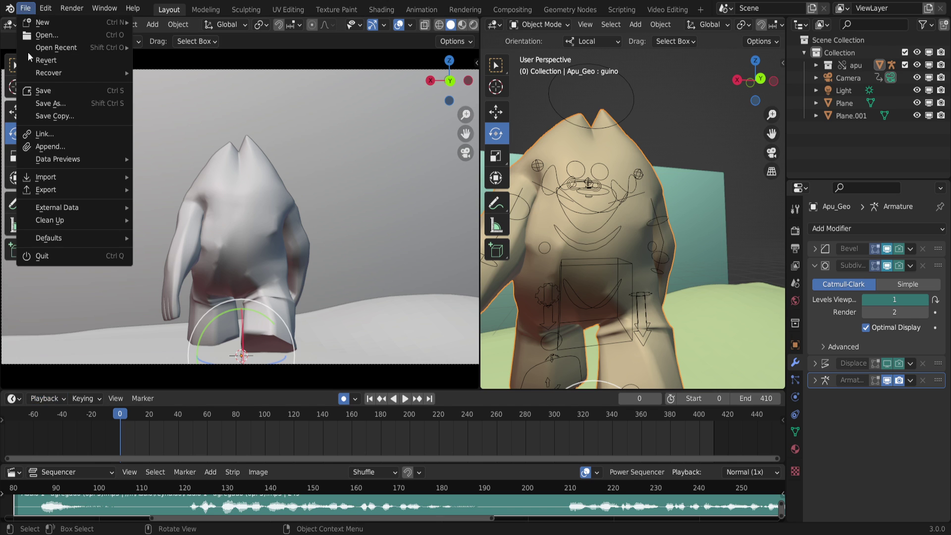
{"action": "left_click", "coordinate": [44, 92]}
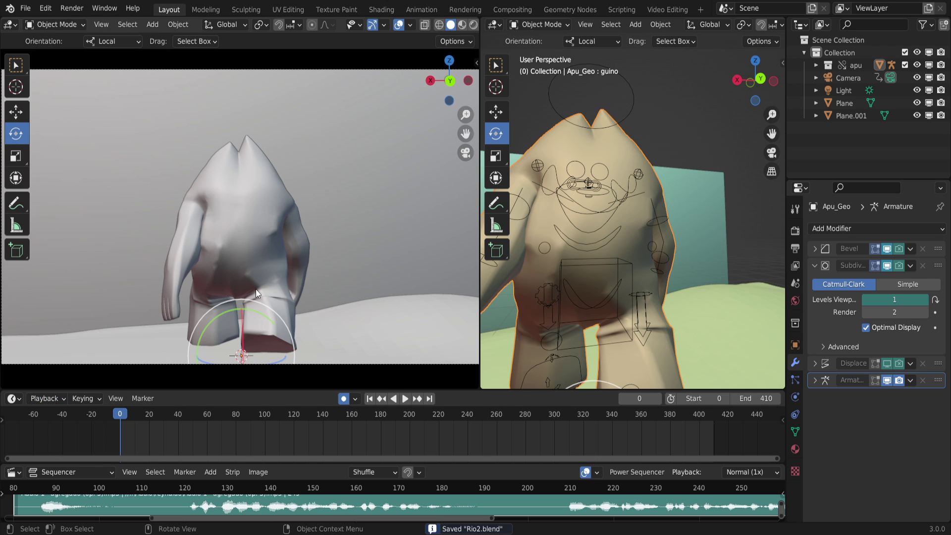
Select the rig_apu armature and scrub through the animation to frame 293.
{"action": "left_click", "coordinate": [578, 266]}
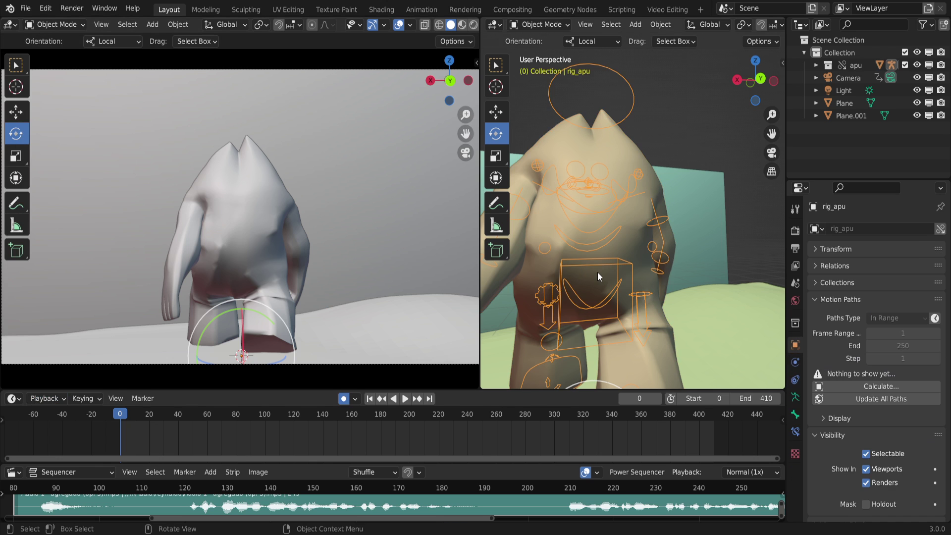
{"action": "key", "text": "ctrl+Tab"}
{"action": "key", "text": "ctrl+Tab"}
{"action": "left_click_drag", "start_coordinate": [143, 414], "coordinate": [378, 432]}
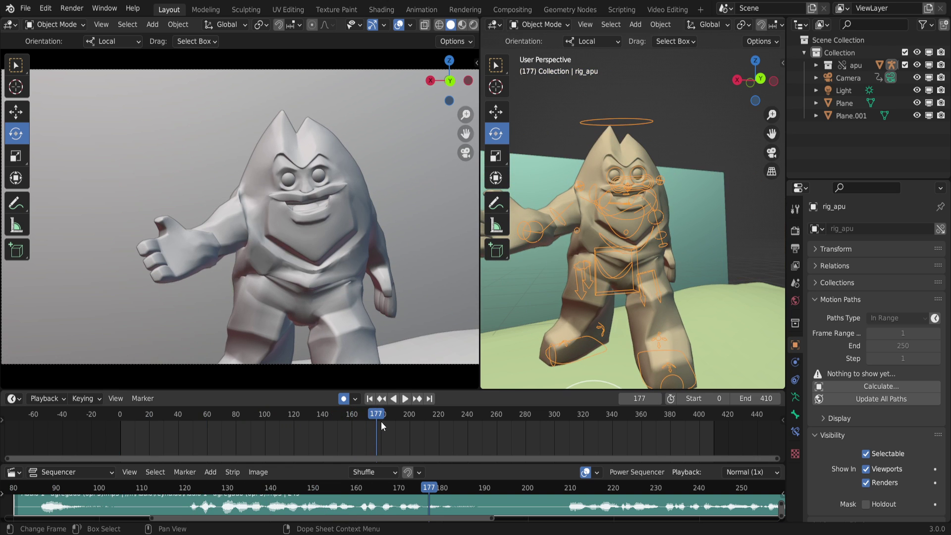
{"action": "left_click_drag", "start_coordinate": [395, 411], "coordinate": [445, 415]}
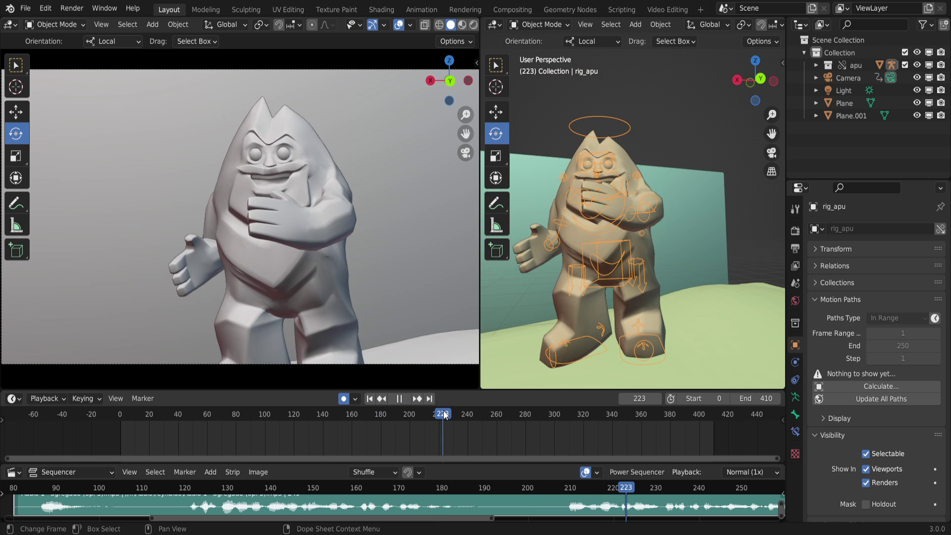
{"action": "left_click_drag", "start_coordinate": [445, 415], "coordinate": [542, 417]}
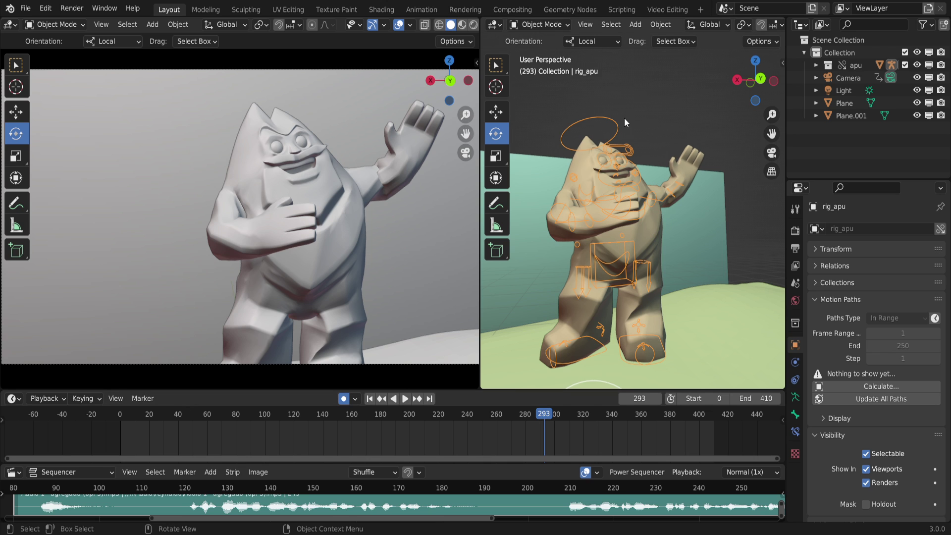
{"action": "left_click", "coordinate": [648, 105]}
{"action": "left_click", "coordinate": [608, 124]}
{"action": "left_click_drag", "start_coordinate": [701, 100], "coordinate": [521, 389]}
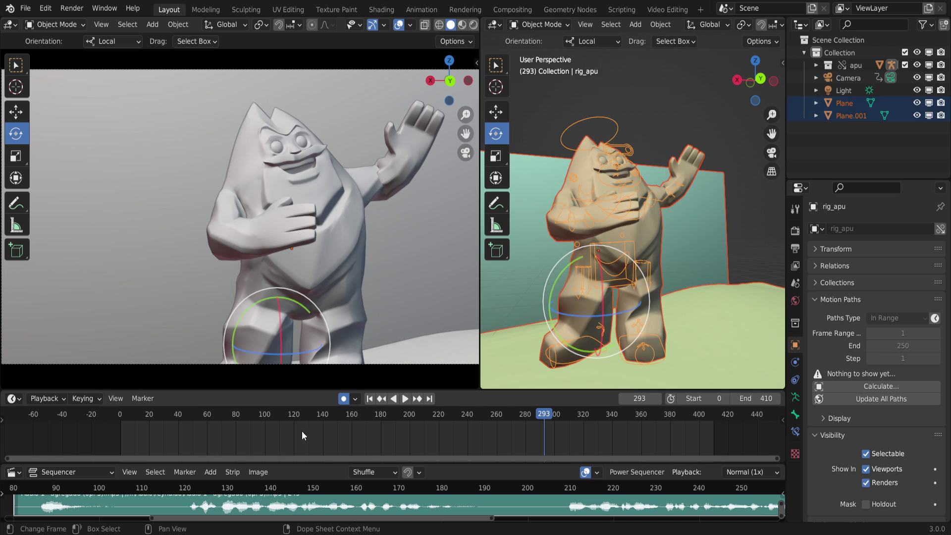
{"action": "middle_click_drag", "start_coordinate": [306, 428], "coordinate": [337, 429]}
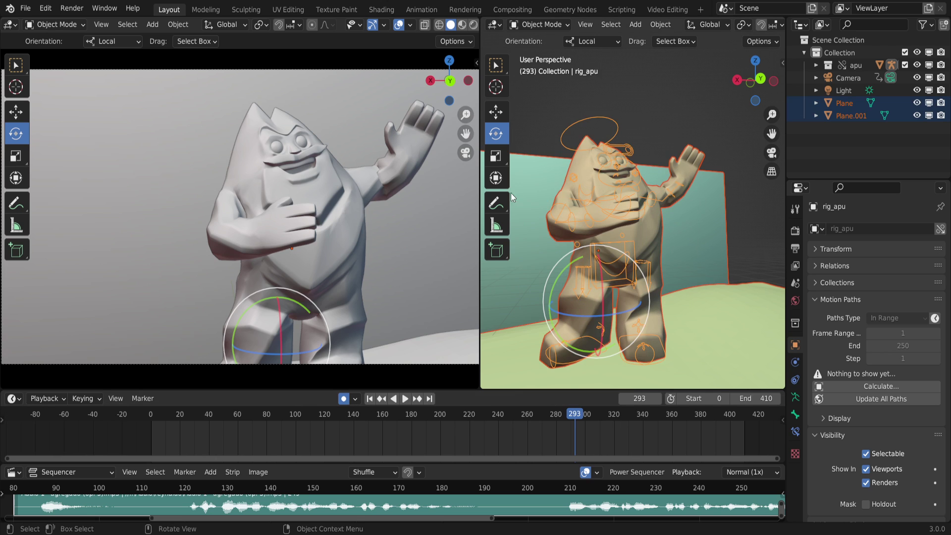
{"action": "left_click", "coordinate": [573, 102]}
{"action": "left_click", "coordinate": [588, 121]}
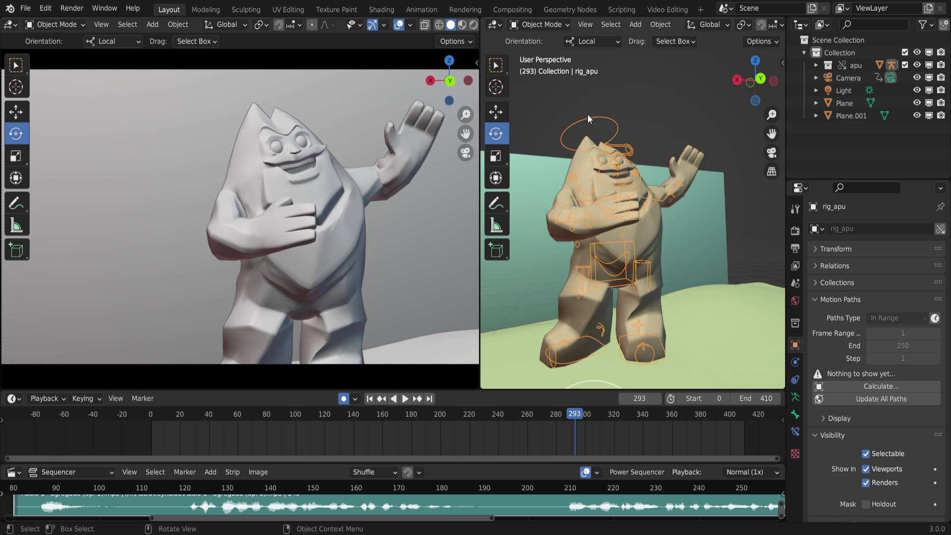
Switch the rig_apu armature to Pose Mode and select all its visible control bones.
{"action": "left_click", "coordinate": [544, 25]}
{"action": "left_click", "coordinate": [540, 67]}
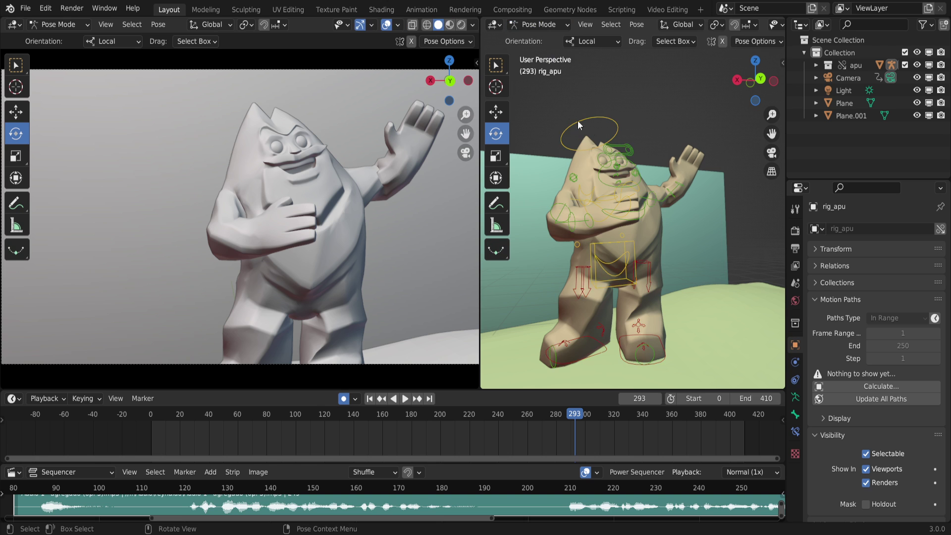
{"action": "left_click_drag", "start_coordinate": [694, 102], "coordinate": [513, 371]}
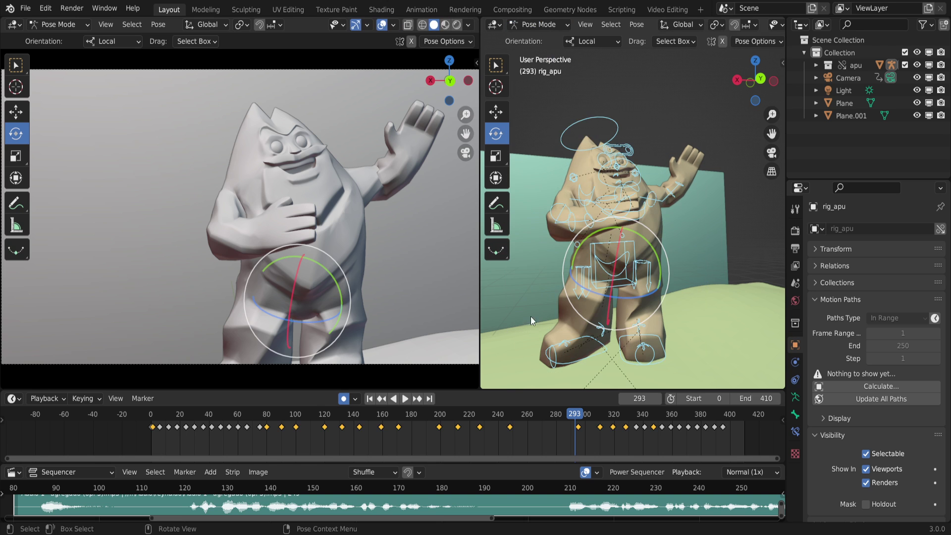
Play the animation from the start of the timeline and stop at frame 60.
{"action": "left_click", "coordinate": [158, 420]}
{"action": "key", "text": "space"}
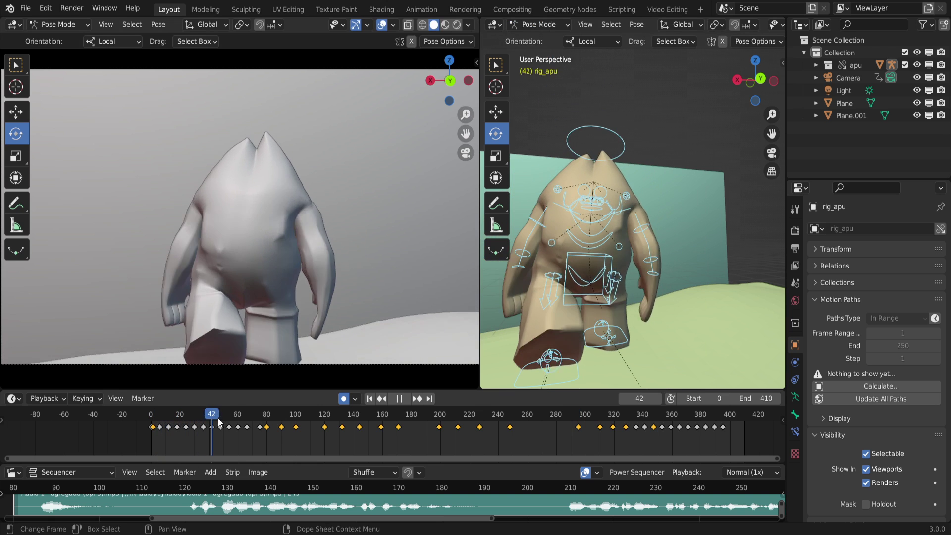
{"action": "key", "text": "space"}
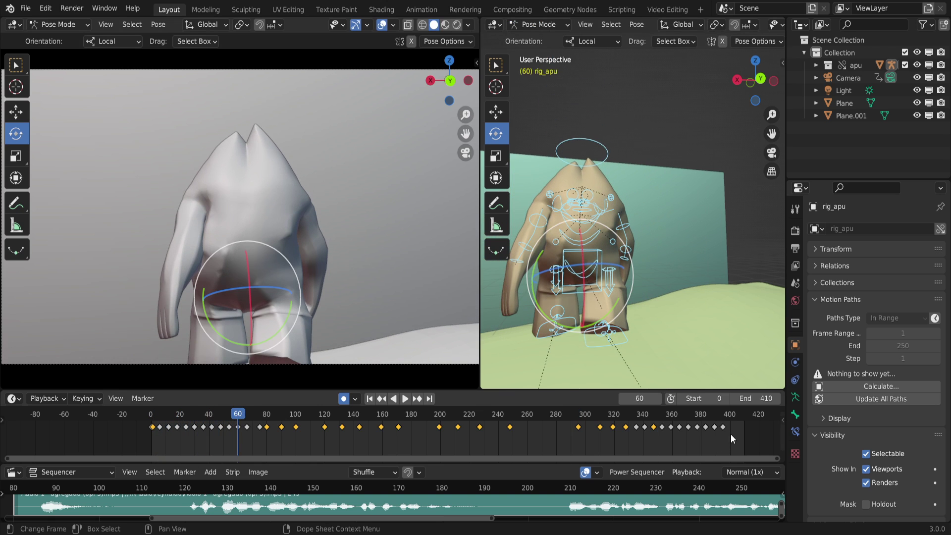
{"action": "scroll", "coordinate": [154, 435], "scroll_direction": "up", "scroll_amount": 2}
{"action": "scroll", "coordinate": [153, 434], "scroll_direction": "up", "scroll_amount": 4}
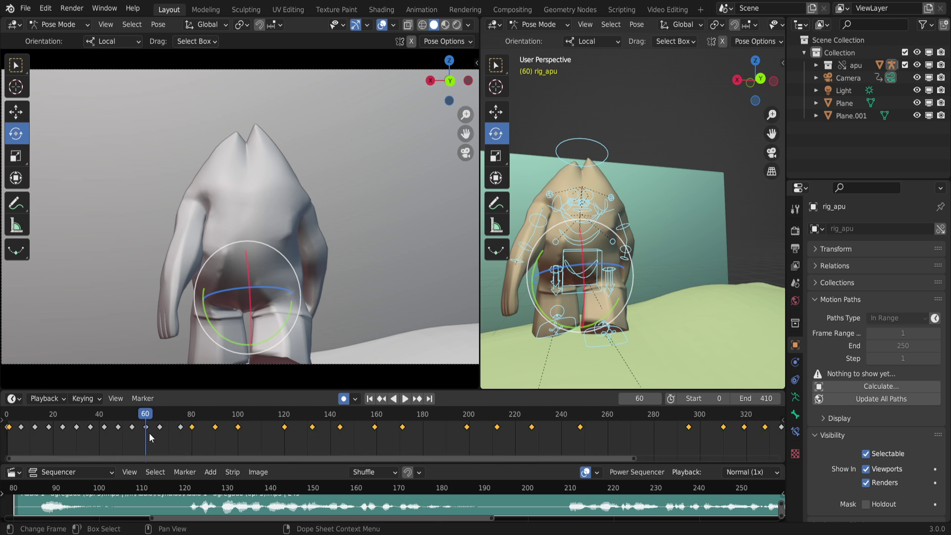
Scrub and play through the body poses, then park the playhead on the keyframe at frame 171.
{"action": "left_click_drag", "start_coordinate": [159, 425], "coordinate": [166, 419]}
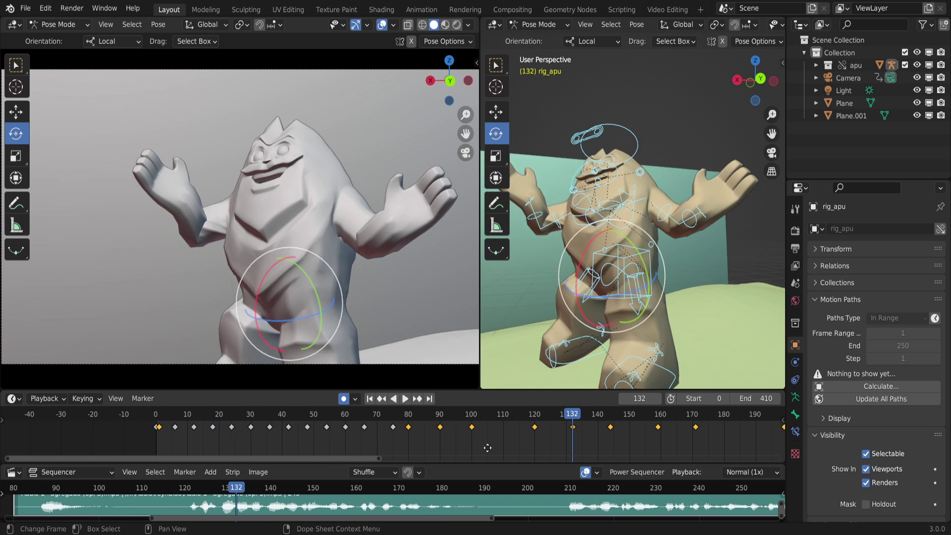
{"action": "middle_click_drag", "start_coordinate": [572, 439], "coordinate": [268, 418]}
{"action": "left_click_drag", "start_coordinate": [268, 418], "coordinate": [284, 420]}
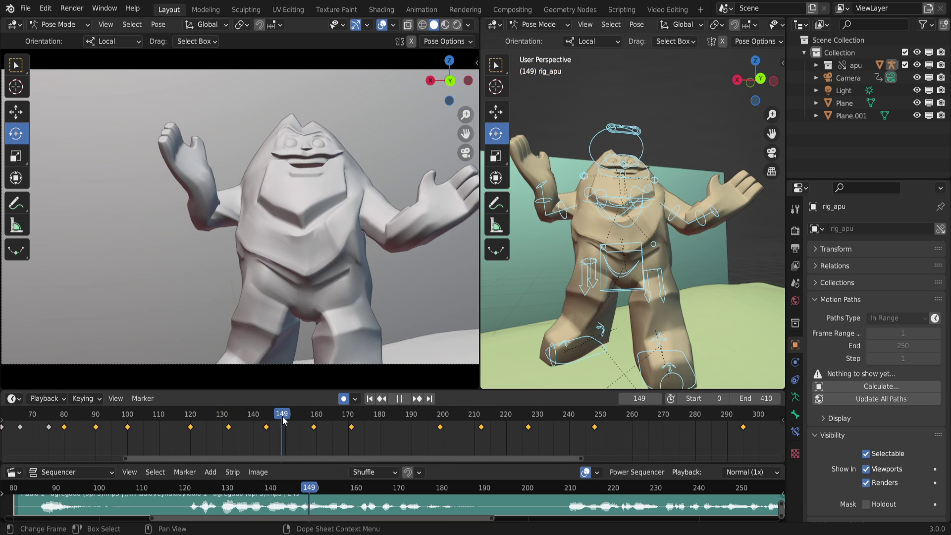
{"action": "key", "text": "space"}
{"action": "key", "text": "space"}
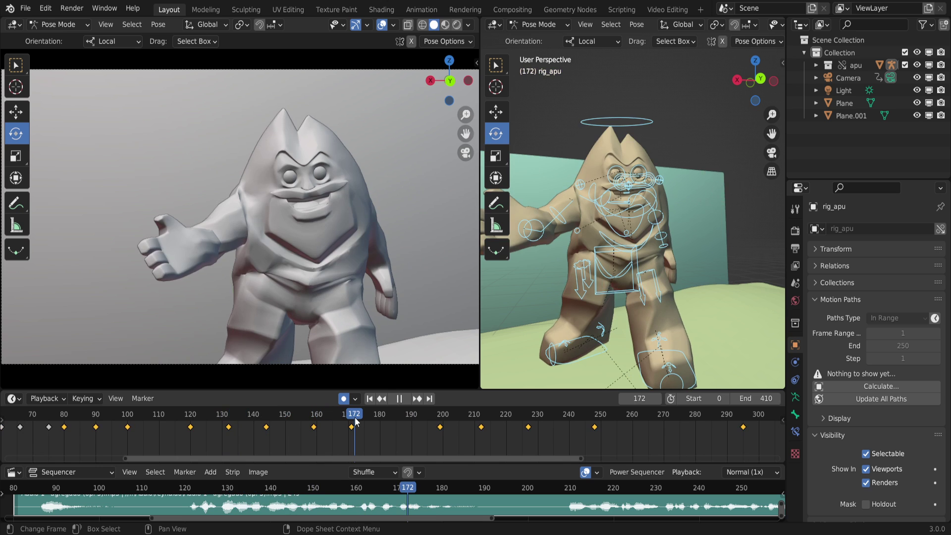
{"action": "key", "text": "space"}
{"action": "left_click", "coordinate": [351, 424]}
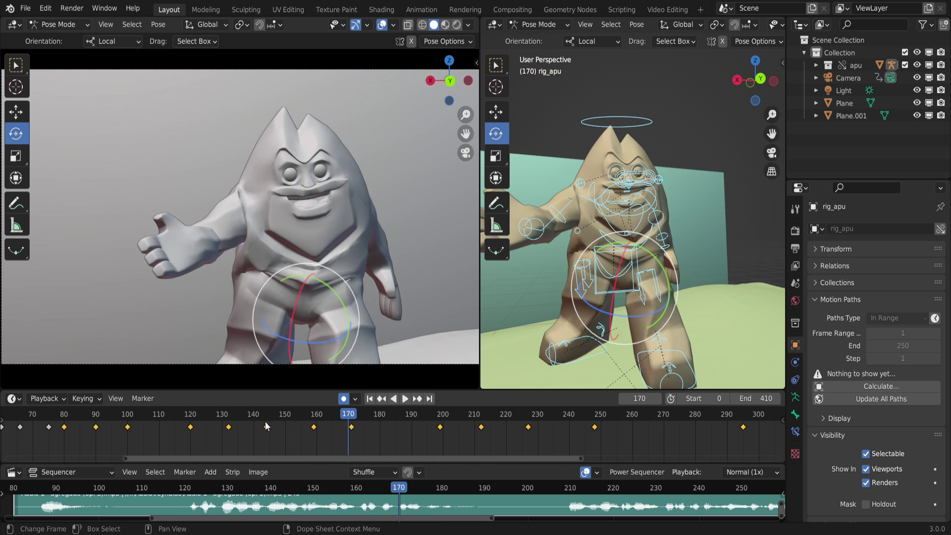
{"action": "left_click", "coordinate": [351, 424]}
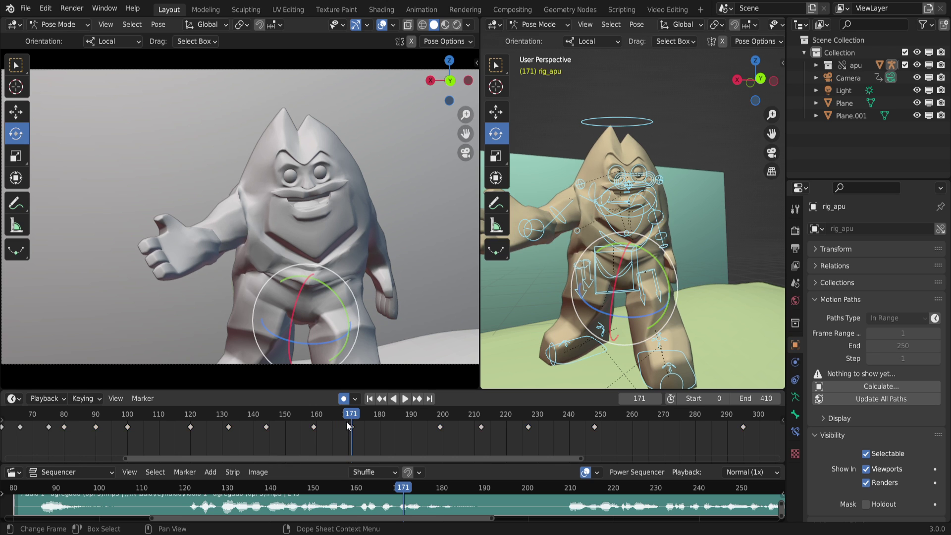
Replace the Outliner with an Image Editor, widen its column, and narrow the camera viewport.
{"action": "left_click", "coordinate": [807, 28]}
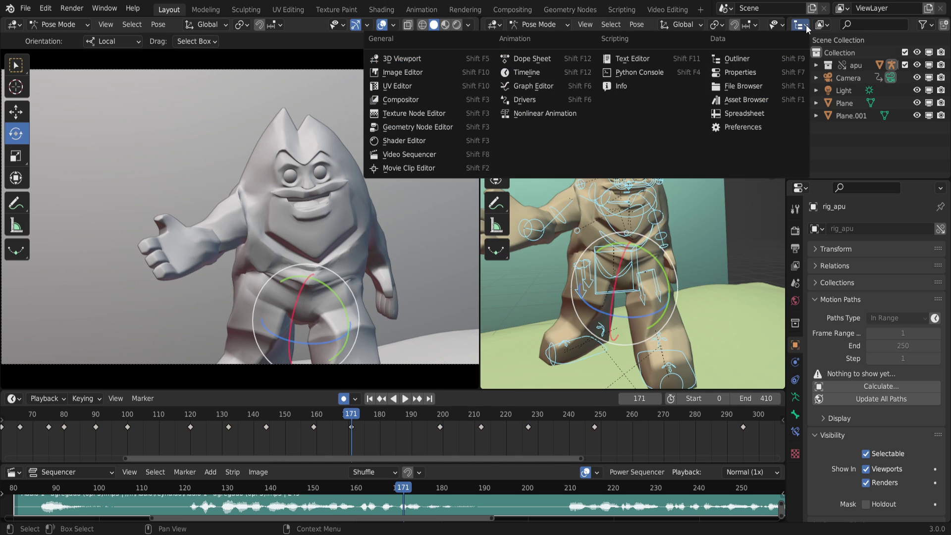
{"action": "left_click", "coordinate": [398, 72]}
{"action": "left_click_drag", "start_coordinate": [787, 128], "coordinate": [688, 147]}
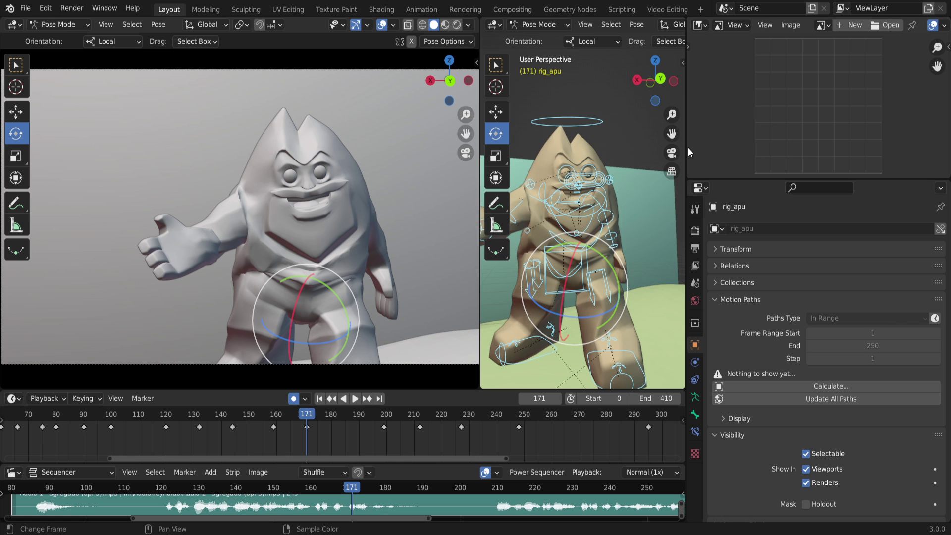
{"action": "left_click_drag", "start_coordinate": [478, 135], "coordinate": [379, 142]}
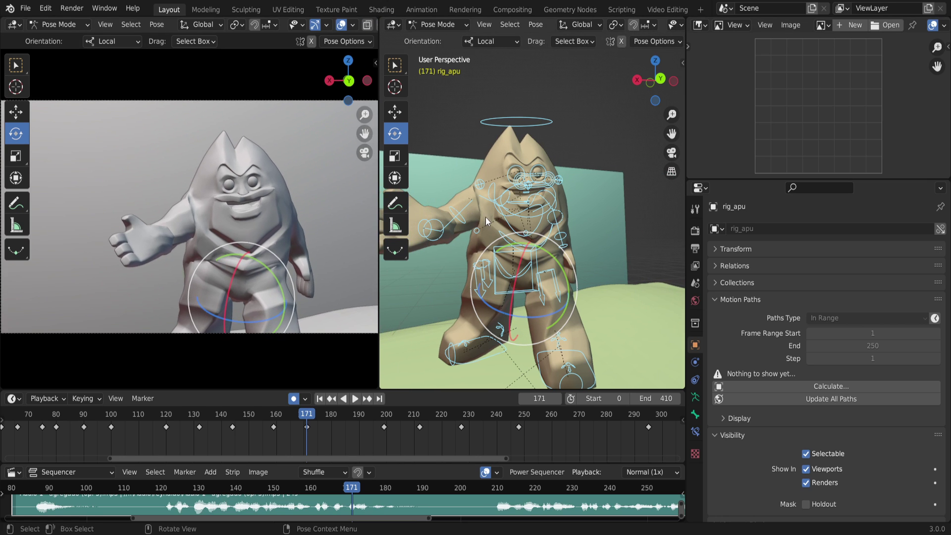
Open the camera viewport's sidebar and show the Face (Primary) and Face (Secondary) rig layers.
{"action": "left_click", "coordinate": [374, 63]}
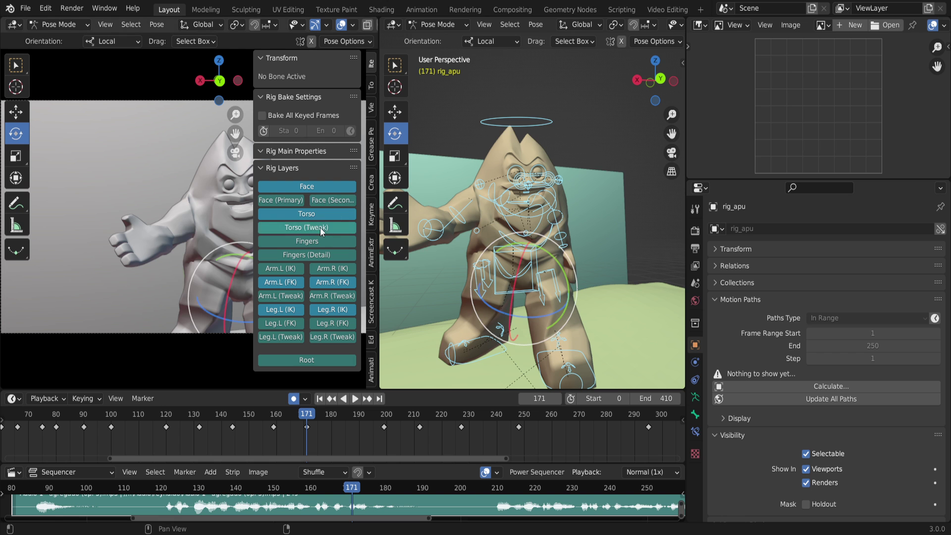
{"action": "left_click", "coordinate": [296, 200]}
{"action": "left_click", "coordinate": [332, 201]}
{"action": "scroll", "coordinate": [500, 189], "scroll_direction": "up", "scroll_amount": 5}
{"action": "scroll", "coordinate": [500, 189], "scroll_direction": "down", "scroll_amount": 3}
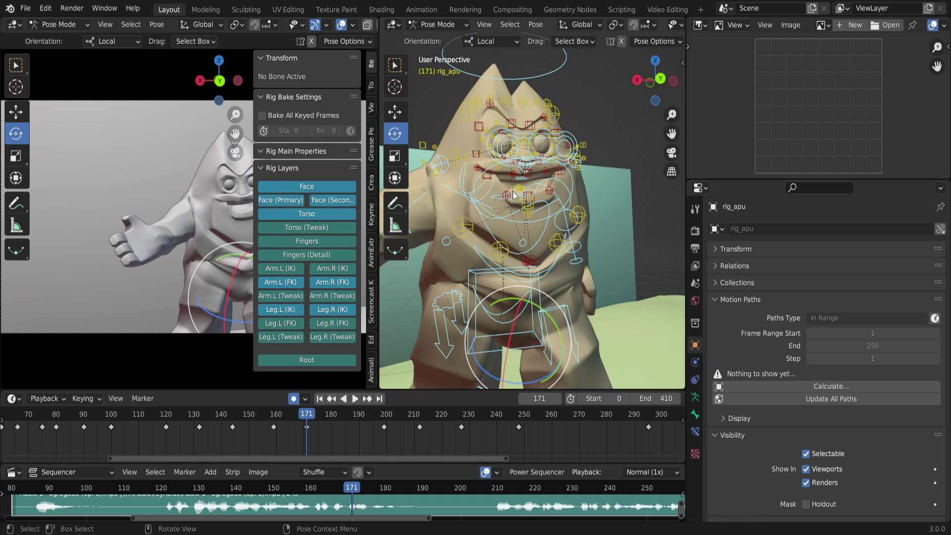
Hide the Torso, left and right Arm (FK), and left and right Leg (IK) rig layers.
{"action": "left_click", "coordinate": [308, 216]}
{"action": "left_click", "coordinate": [295, 284]}
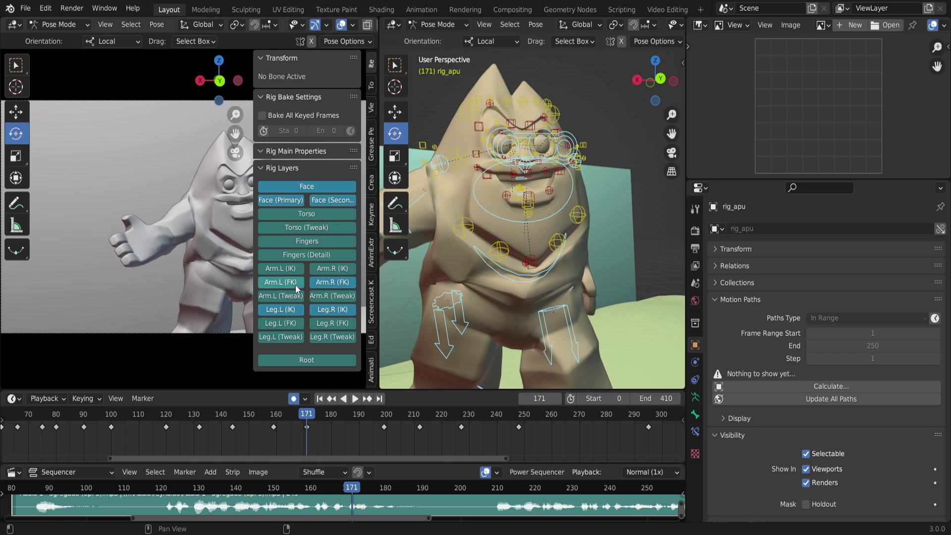
{"action": "left_click", "coordinate": [331, 283]}
{"action": "left_click", "coordinate": [331, 310]}
{"action": "left_click", "coordinate": [291, 312]}
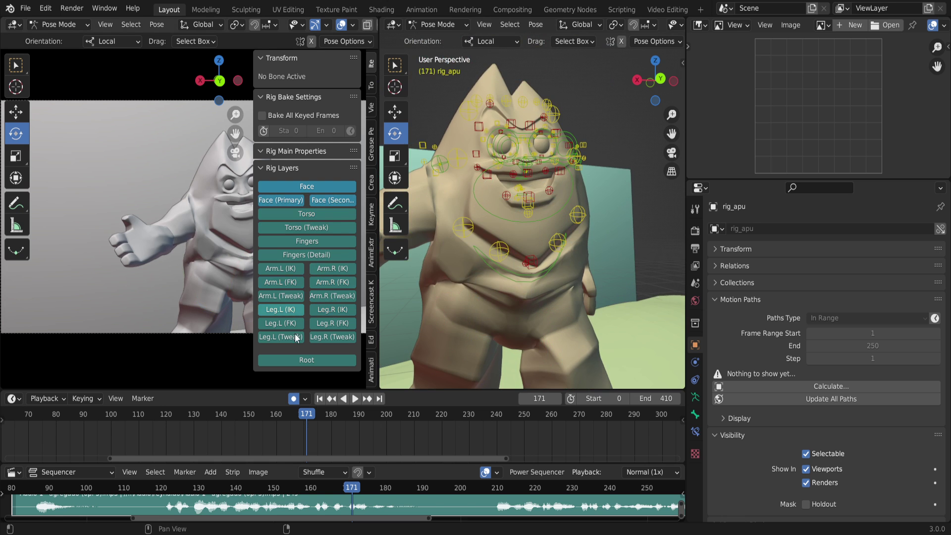
Limit the visible rig layers to Face by hiding the Face (Primary) and Face (Secondary) layers.
{"action": "scroll", "coordinate": [500, 175], "scroll_direction": "up", "scroll_amount": 4}
{"action": "scroll", "coordinate": [529, 209], "scroll_direction": "down", "scroll_amount": 2}
{"action": "middle_click_drag", "start_coordinate": [529, 209], "coordinate": [529, 205], "text": "shift"}
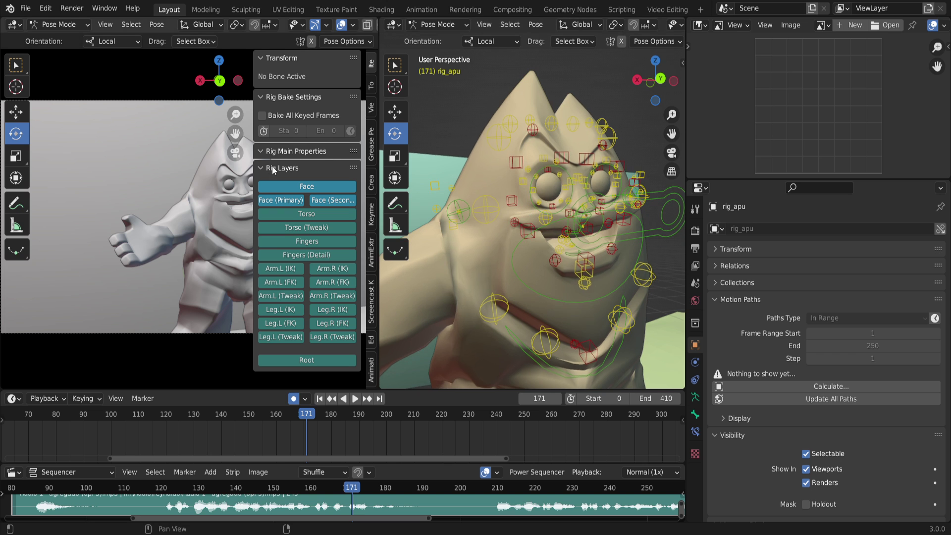
{"action": "left_click", "coordinate": [311, 189]}
{"action": "middle_click_drag", "start_coordinate": [529, 186], "coordinate": [646, 51]}
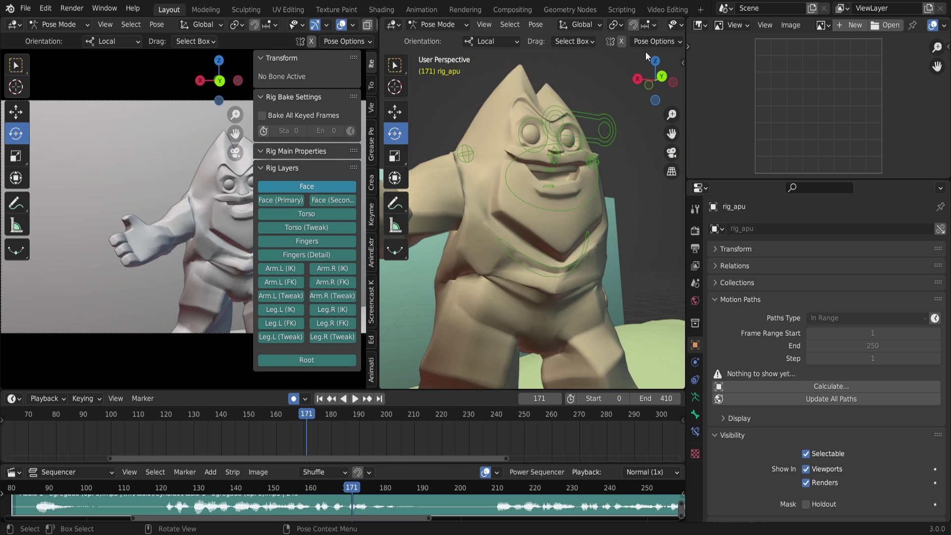
Try different MatCaps for the perspective viewport's shading and settle on the matte red clay one.
{"action": "scroll", "coordinate": [503, 23], "scroll_direction": "down", "scroll_amount": 5}
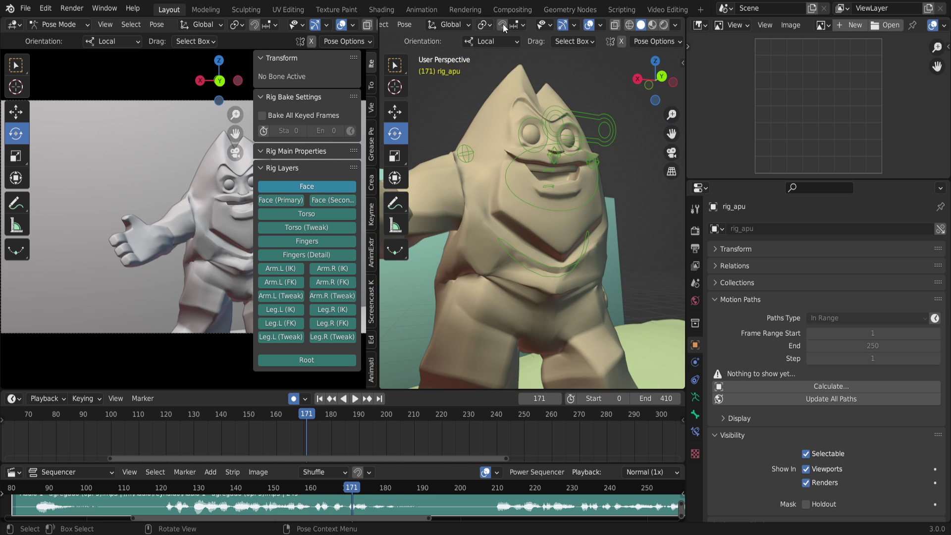
{"action": "left_click", "coordinate": [674, 25]}
{"action": "left_click", "coordinate": [667, 124]}
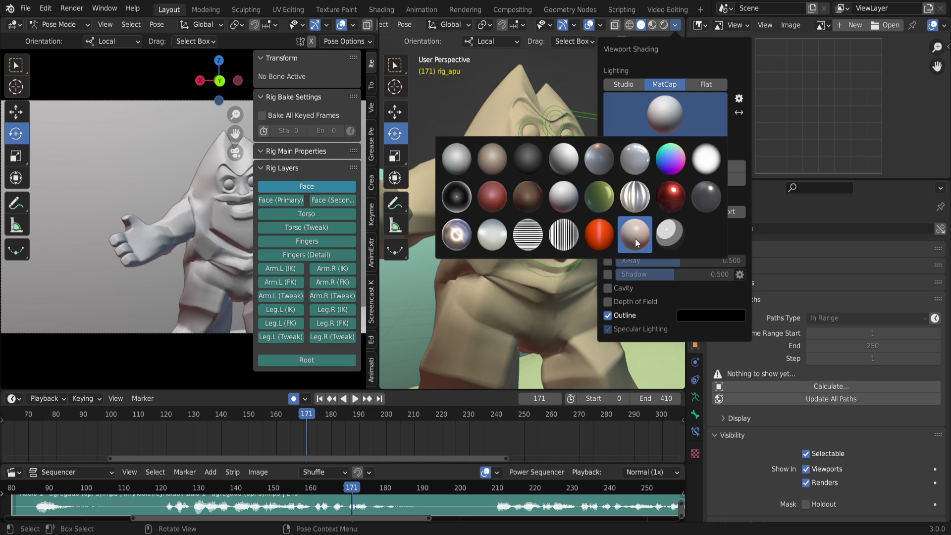
{"action": "left_click", "coordinate": [635, 239]}
{"action": "left_click", "coordinate": [664, 114]}
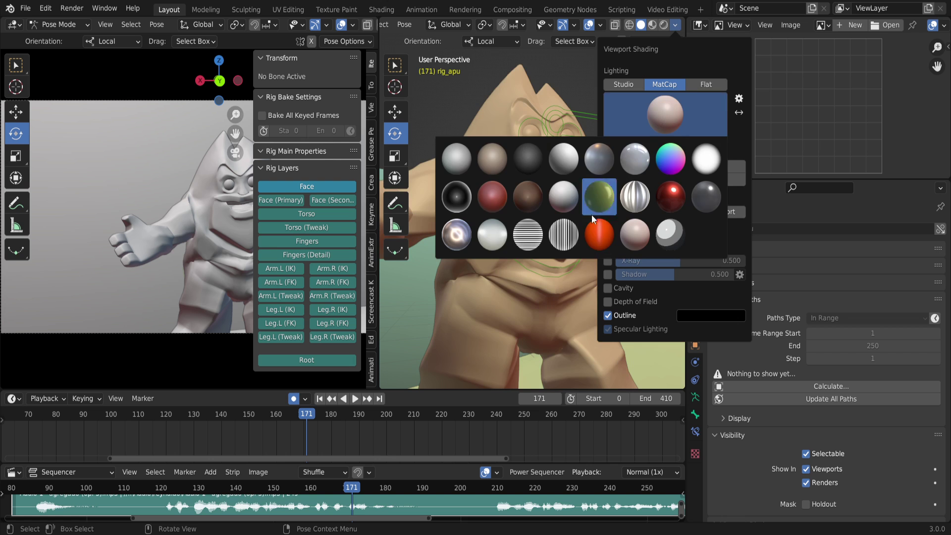
{"action": "left_click", "coordinate": [489, 241]}
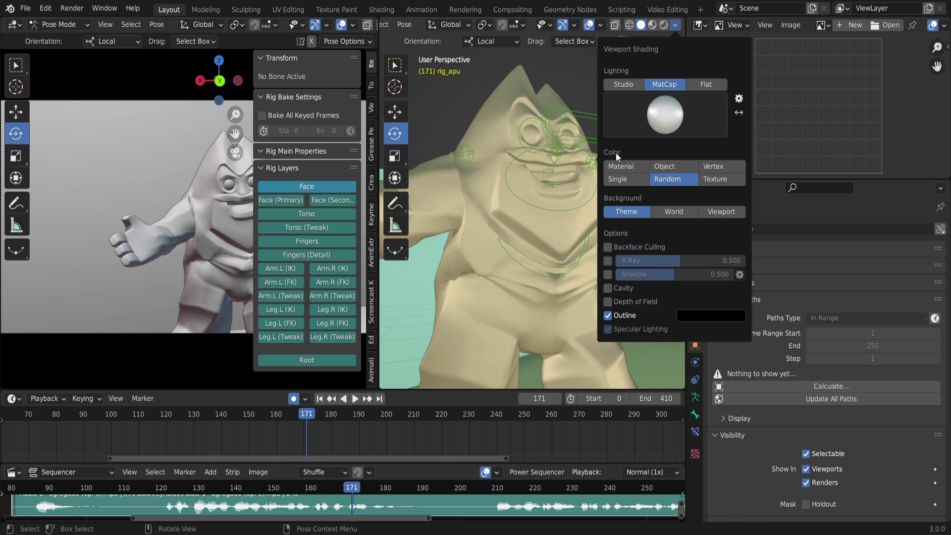
{"action": "left_click", "coordinate": [630, 130]}
{"action": "left_click", "coordinate": [490, 203]}
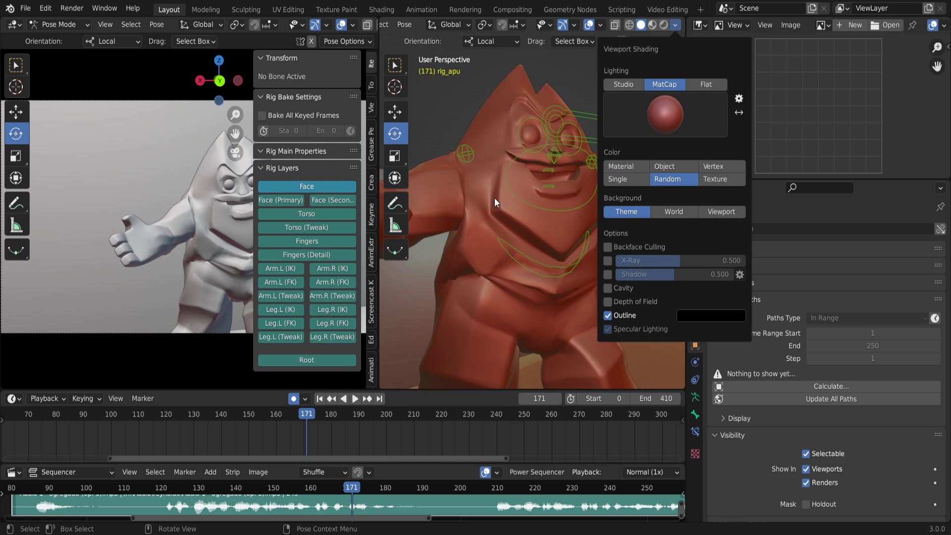
Inspect the main face controls by selecting eye_common and jaw_master_mouth in the perspective viewport.
{"action": "middle_click_drag", "start_coordinate": [518, 183], "coordinate": [554, 213]}
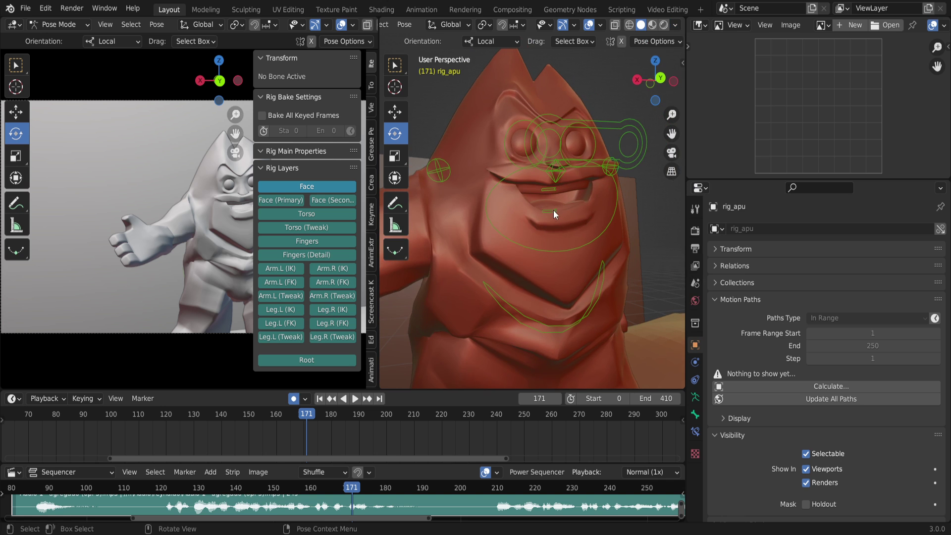
{"action": "left_click", "coordinate": [597, 120]}
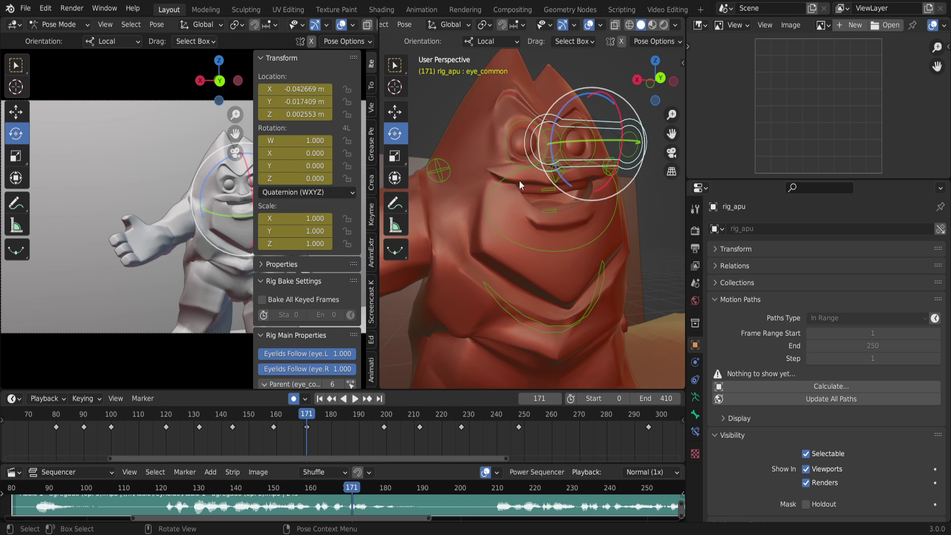
{"action": "middle_click_drag", "start_coordinate": [533, 205], "coordinate": [554, 240]}
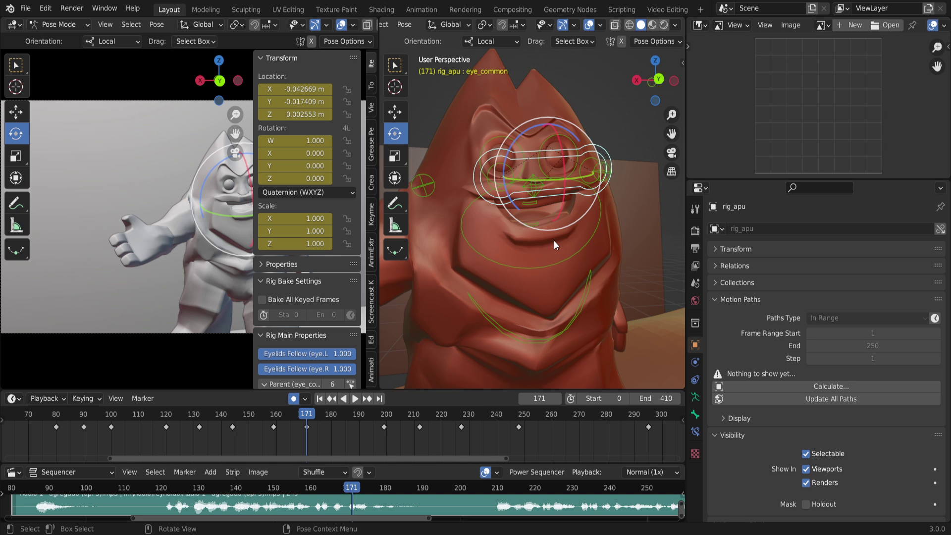
{"action": "mouse_move", "coordinate": [557, 177]}
{"action": "middle_mouse_down"}
{"action": "mouse_move", "coordinate": [564, 184]}
{"action": "mouse_move", "coordinate": [545, 177]}
{"action": "mouse_move", "coordinate": [556, 178]}
{"action": "mouse_move", "coordinate": [546, 168]}
{"action": "mouse_move", "coordinate": [560, 170]}
{"action": "middle_mouse_up"}
{"action": "left_click", "coordinate": [547, 203]}
{"action": "middle_click_drag", "start_coordinate": [546, 203], "coordinate": [523, 176]}
{"action": "scroll", "coordinate": [523, 177], "scroll_direction": "up", "scroll_amount": 6}
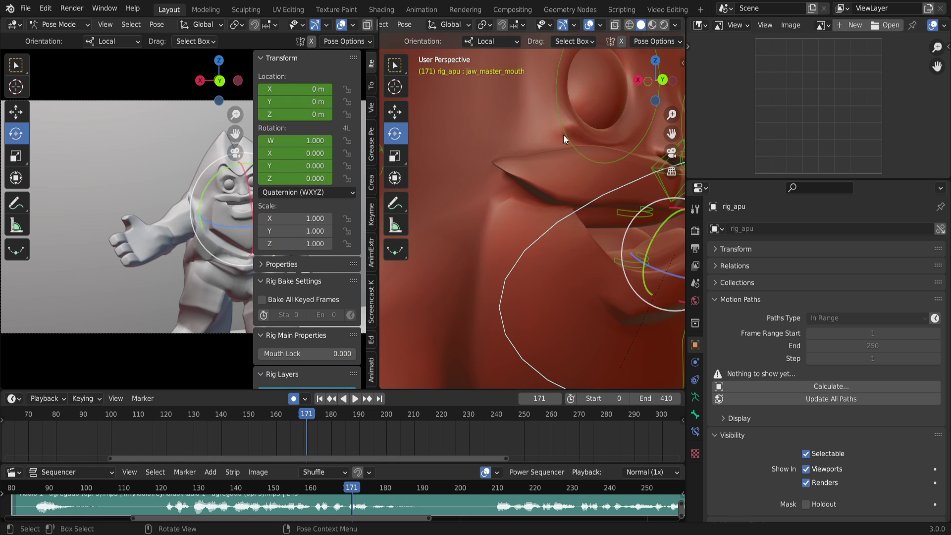
Inspect the eye_master.R, ear.L and jaw_master controls by selecting each one on the face.
{"action": "left_click", "coordinate": [570, 158]}
{"action": "scroll", "coordinate": [570, 158], "scroll_direction": "down", "scroll_amount": 6}
{"action": "middle_click_drag", "start_coordinate": [570, 159], "coordinate": [515, 162]}
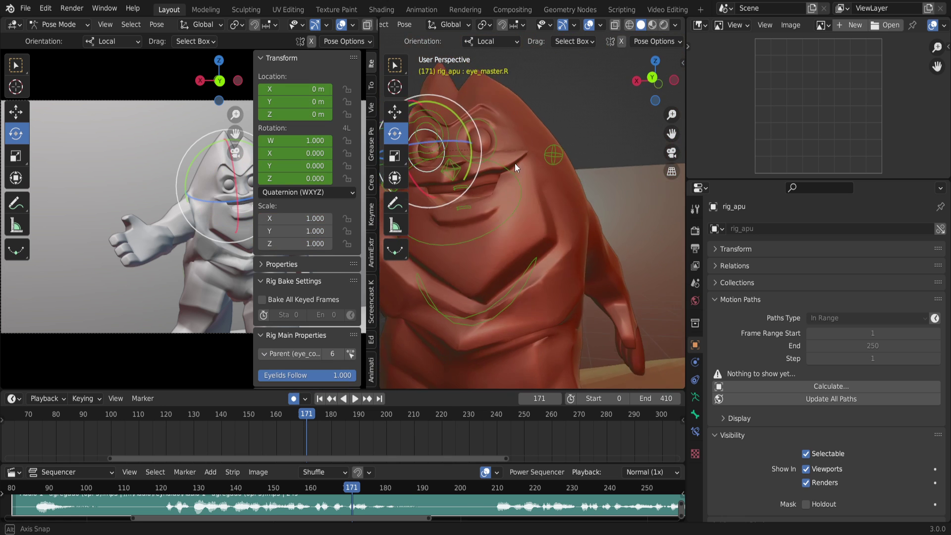
{"action": "left_click", "coordinate": [552, 141]}
{"action": "scroll", "coordinate": [535, 177], "scroll_direction": "down", "scroll_amount": 5}
{"action": "scroll", "coordinate": [561, 185], "scroll_direction": "up", "scroll_amount": 3}
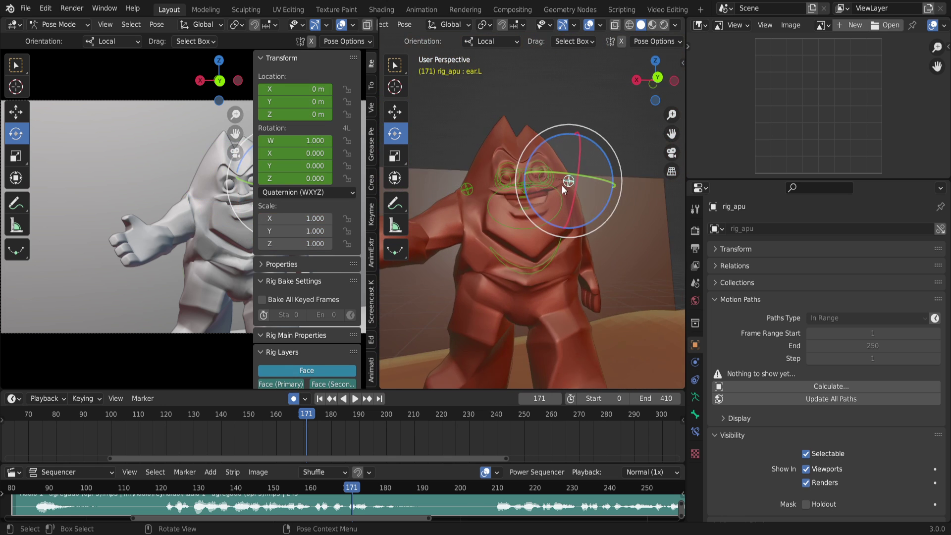
{"action": "scroll", "coordinate": [528, 192], "scroll_direction": "up", "scroll_amount": 2}
{"action": "scroll", "coordinate": [492, 192], "scroll_direction": "down", "scroll_amount": 1}
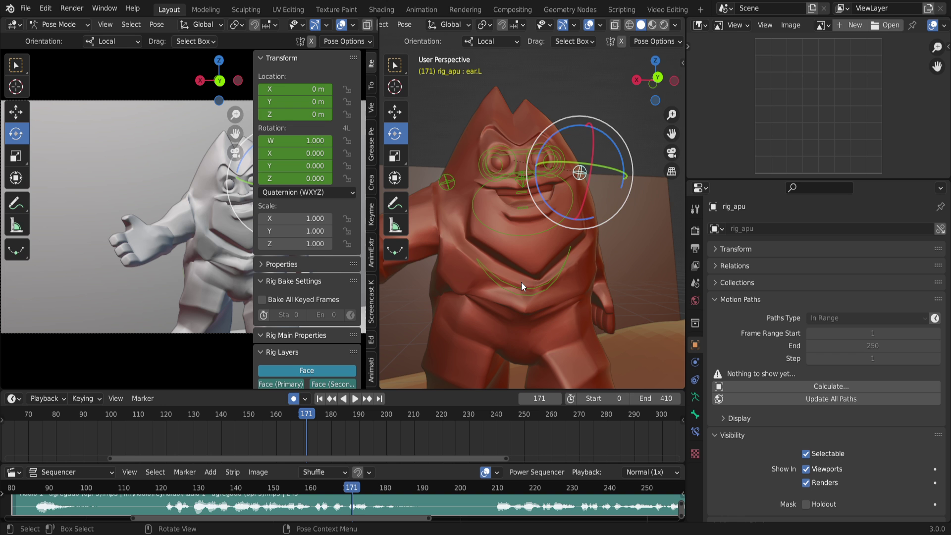
{"action": "left_click", "coordinate": [521, 281]}
{"action": "mouse_move", "coordinate": [551, 272]}
{"action": "middle_mouse_down"}
{"action": "mouse_move", "coordinate": [521, 260]}
{"action": "mouse_move", "coordinate": [533, 266]}
{"action": "middle_mouse_up"}
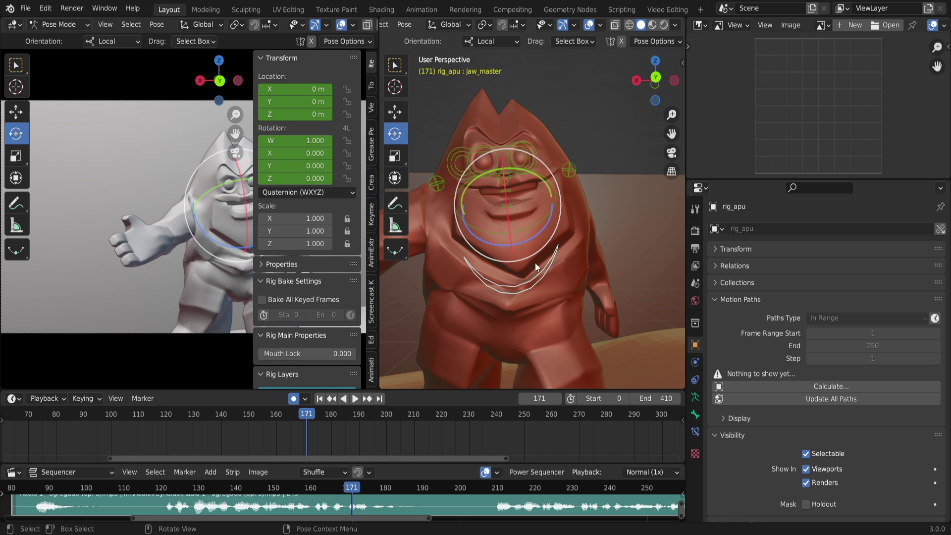
Show the Face (Primary) rig layer and hide the Face layer.
{"action": "scroll", "coordinate": [317, 248], "scroll_direction": "down", "scroll_amount": 8}
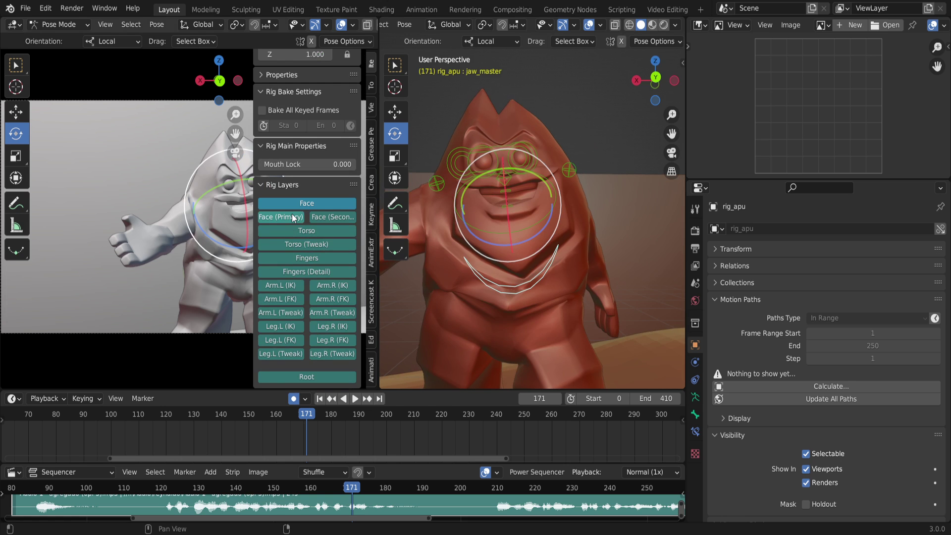
{"action": "left_click", "coordinate": [293, 217]}
{"action": "left_click", "coordinate": [303, 203]}
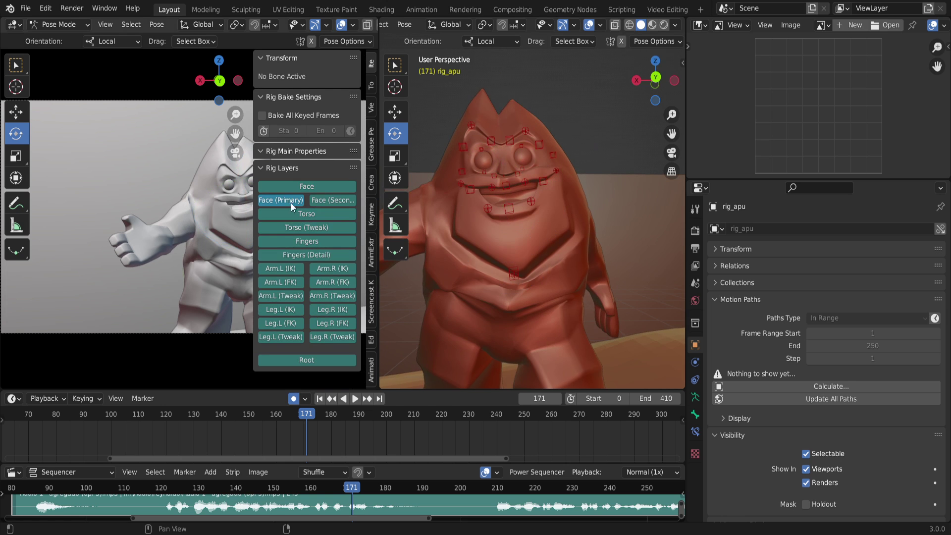
Inspect the primary lip controls by selecting the lower and upper ones around the mouth, ending on lip.T.L.001.
{"action": "scroll", "coordinate": [479, 180], "scroll_direction": "up", "scroll_amount": 3}
{"action": "scroll", "coordinate": [478, 180], "scroll_direction": "up", "scroll_amount": 4}
{"action": "middle_click_drag", "start_coordinate": [548, 200], "coordinate": [536, 224]}
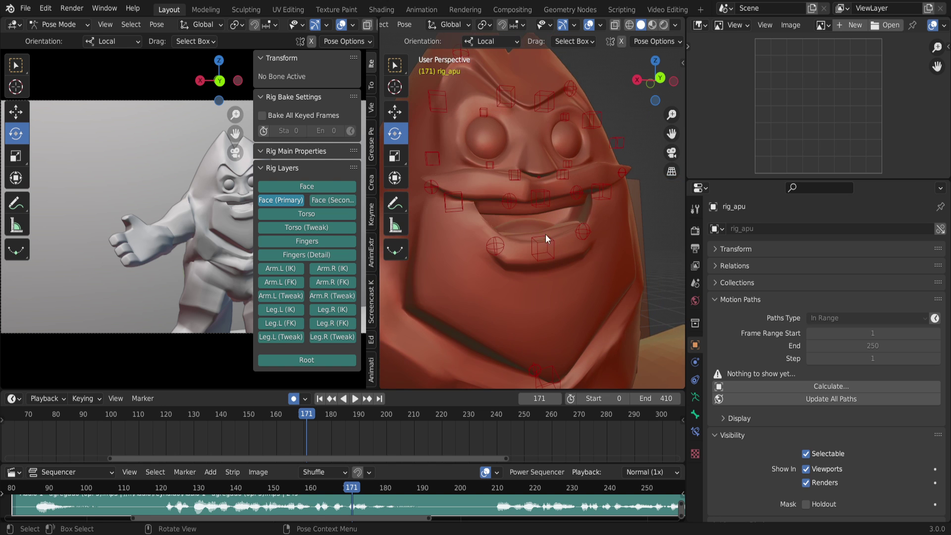
{"action": "left_click", "coordinate": [546, 247]}
{"action": "left_click", "coordinate": [582, 231]}
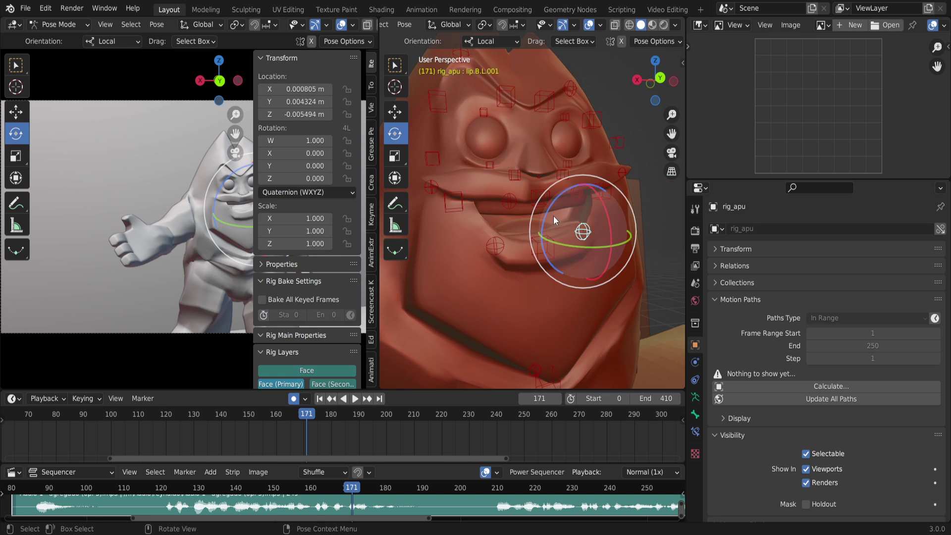
{"action": "left_click", "coordinate": [494, 248]}
{"action": "left_click", "coordinate": [512, 197]}
{"action": "left_click", "coordinate": [512, 194]}
{"action": "left_click", "coordinate": [549, 197]}
{"action": "left_click", "coordinate": [576, 193]}
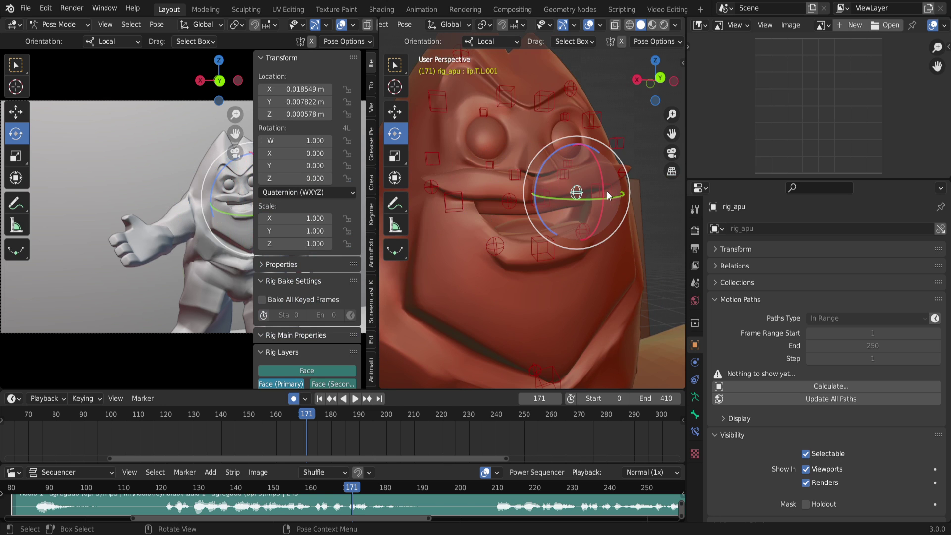
Inspect the primary lip-corner, cheek and nose controls by selecting lip_end.L.001, cheek.B.R.001, cheek.B.L.001, nose.L.001 and nose.002.
{"action": "left_click", "coordinate": [602, 192]}
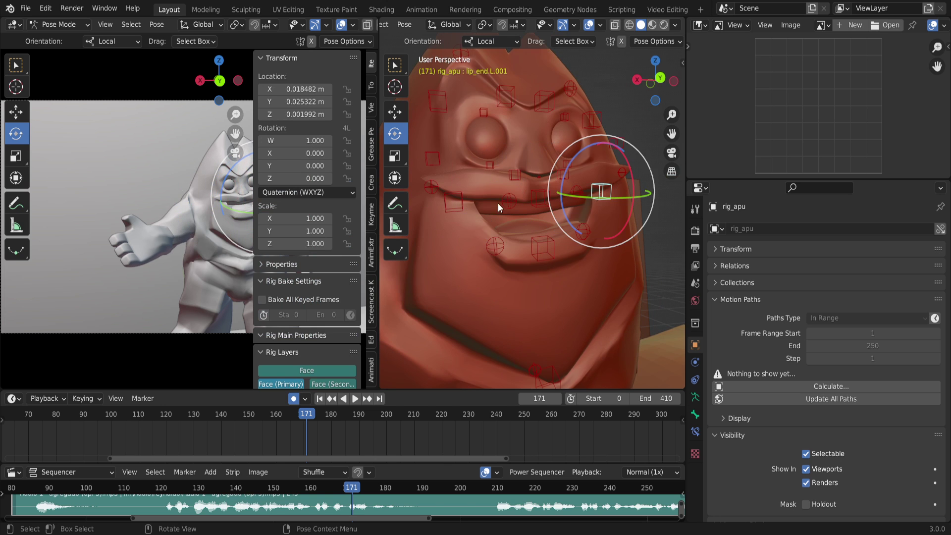
{"action": "left_click", "coordinate": [428, 188]}
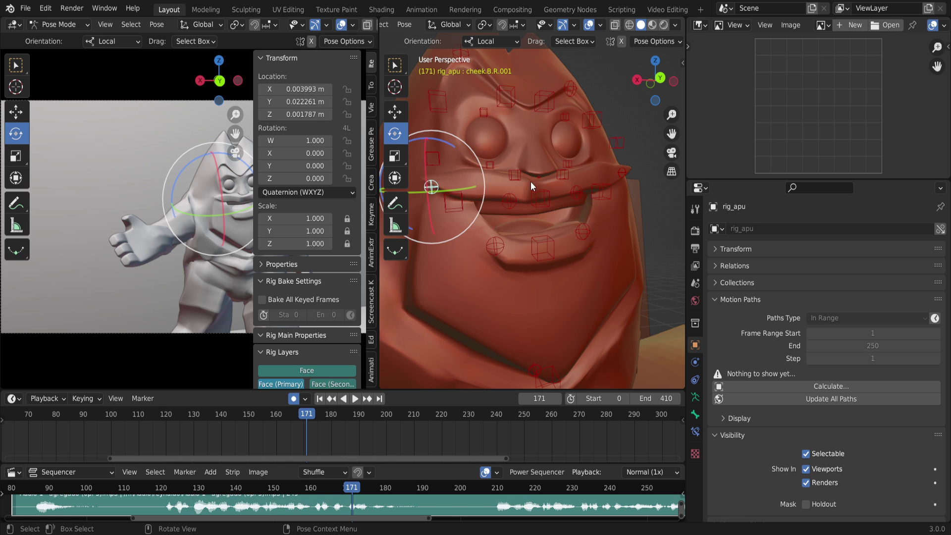
{"action": "left_click", "coordinate": [625, 173]}
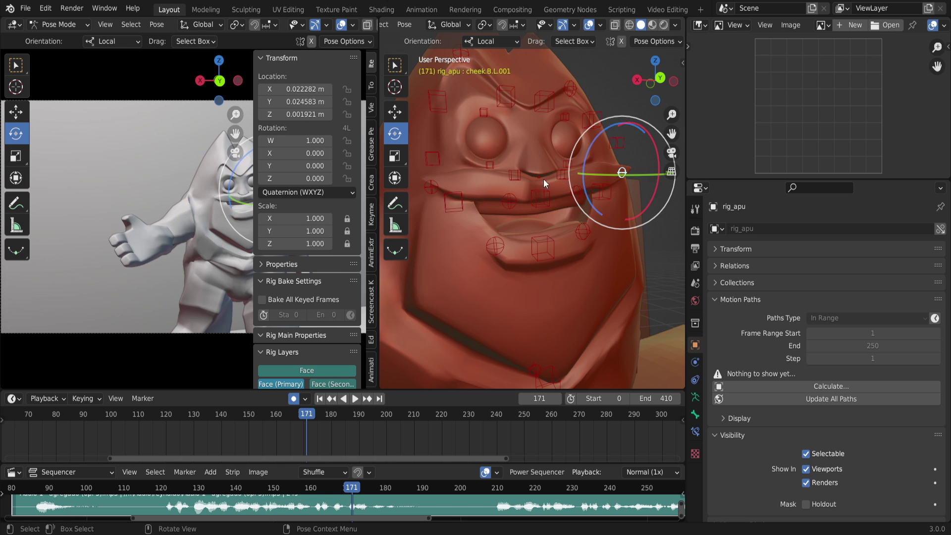
{"action": "left_click", "coordinate": [560, 177]}
{"action": "left_click", "coordinate": [557, 177]}
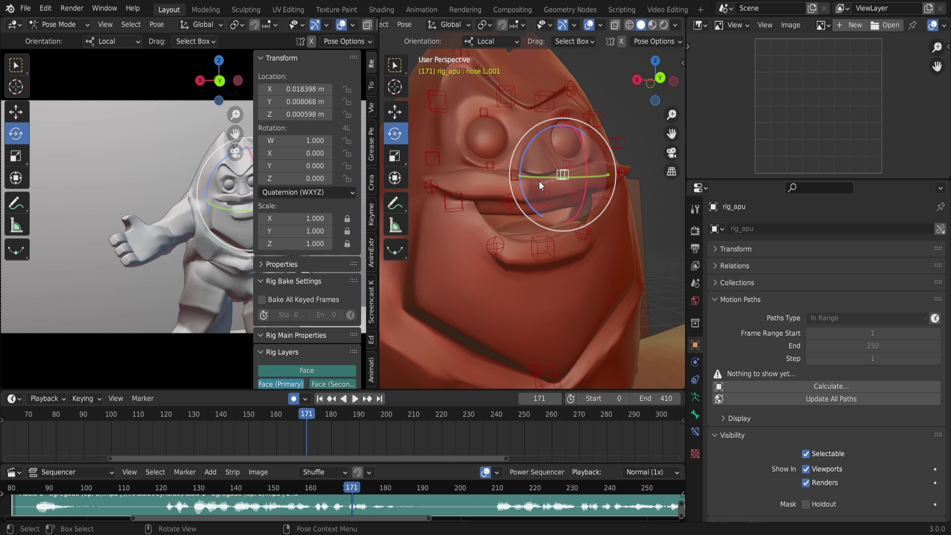
{"action": "left_click", "coordinate": [537, 178]}
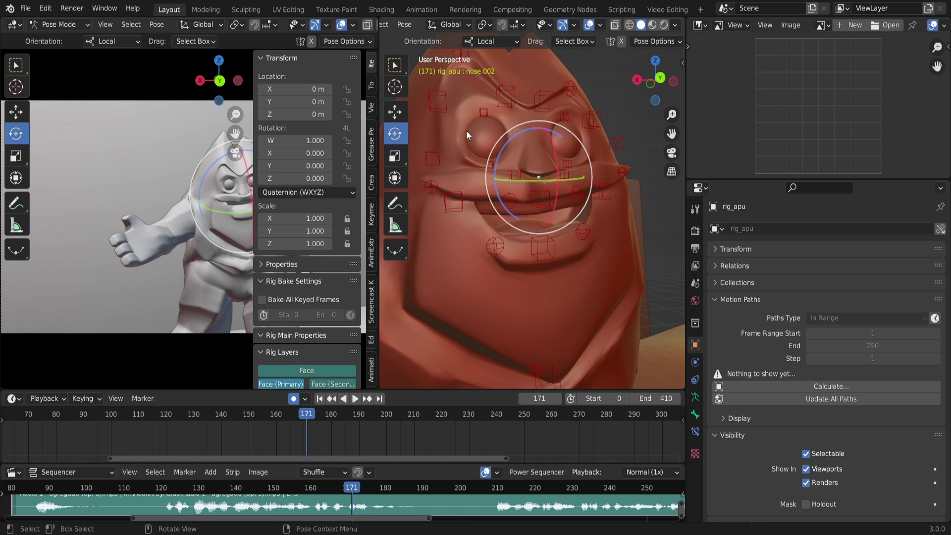
Inspect the primary eyelid and brow controls by selecting them around the eyes, ending on brow.T.R.001.
{"action": "left_click", "coordinate": [480, 110]}
{"action": "left_click", "coordinate": [490, 166]}
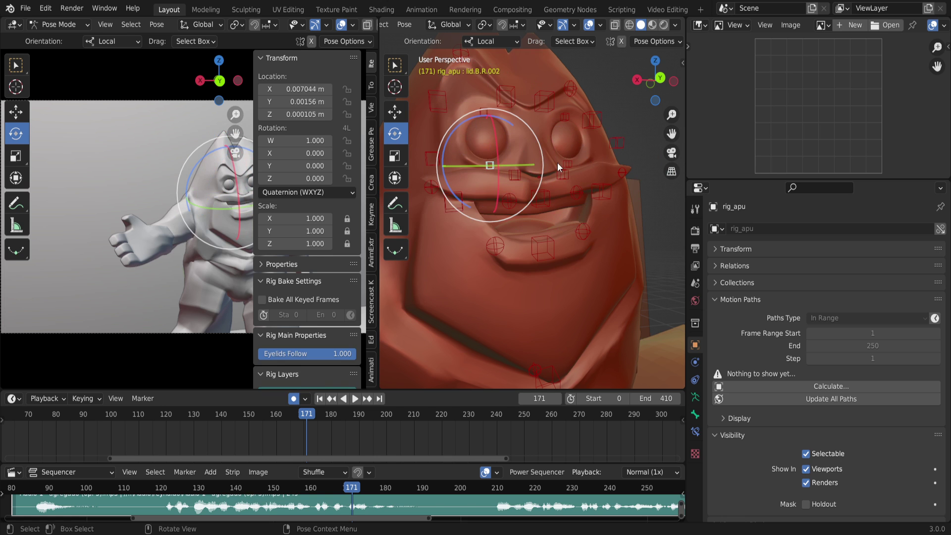
{"action": "left_click", "coordinate": [568, 160]}
{"action": "middle_click_drag", "start_coordinate": [571, 131], "coordinate": [504, 181]}
{"action": "left_click", "coordinate": [549, 147]}
{"action": "left_click", "coordinate": [528, 157]}
{"action": "left_click", "coordinate": [472, 173]}
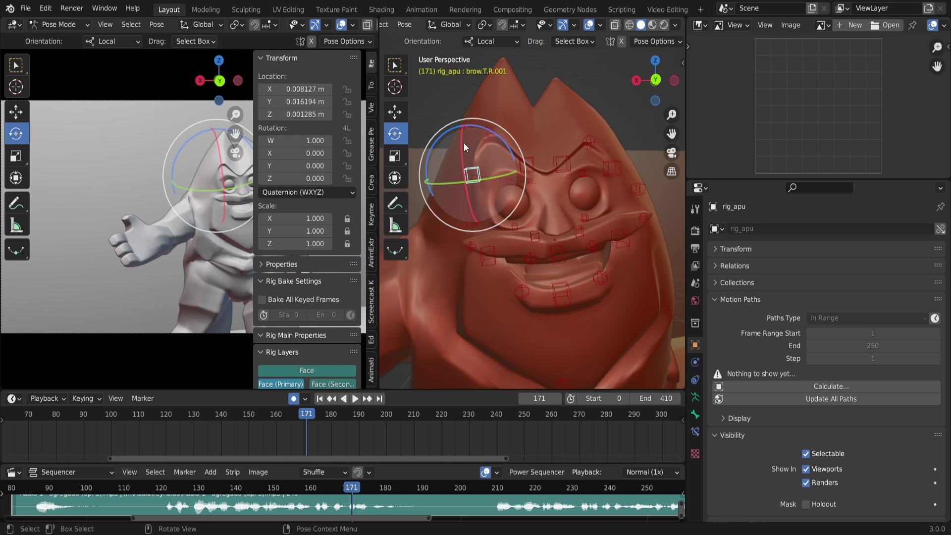
Show the Face (Secondary) rig layer, hide Face (Primary), and examine the secondary controls around the face.
{"action": "scroll", "coordinate": [315, 319], "scroll_direction": "down", "scroll_amount": 6}
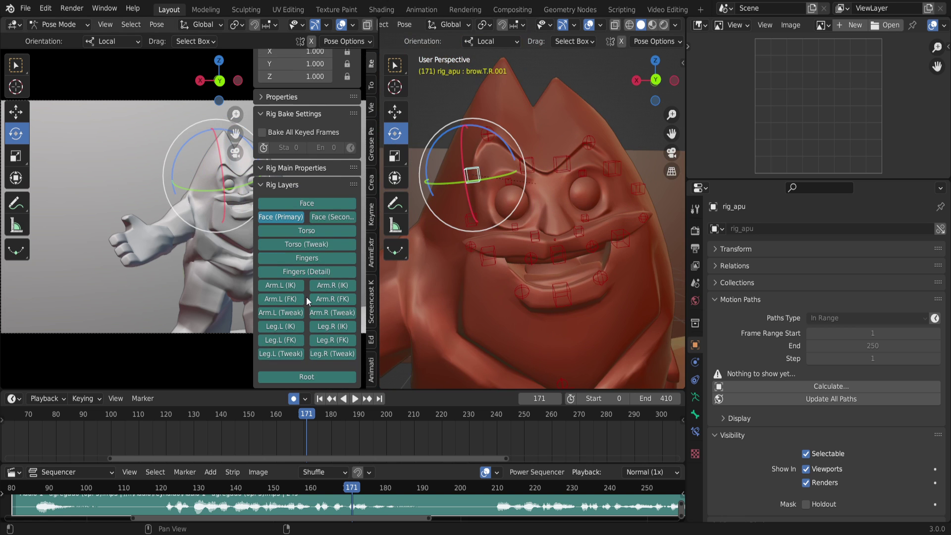
{"action": "left_click", "coordinate": [314, 219]}
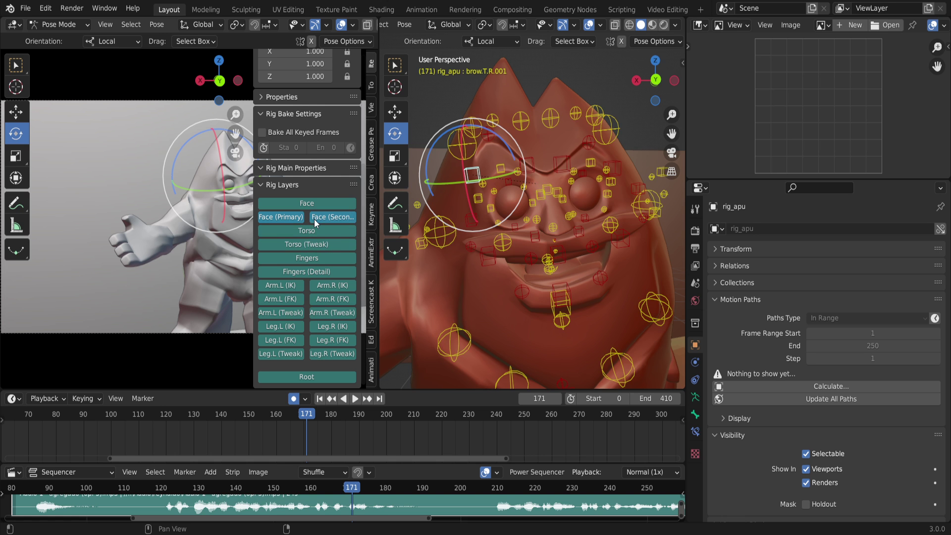
{"action": "left_click", "coordinate": [300, 218]}
{"action": "mouse_move", "coordinate": [545, 272]}
{"action": "middle_mouse_down"}
{"action": "mouse_move", "coordinate": [528, 236]}
{"action": "mouse_move", "coordinate": [542, 254]}
{"action": "middle_mouse_up"}
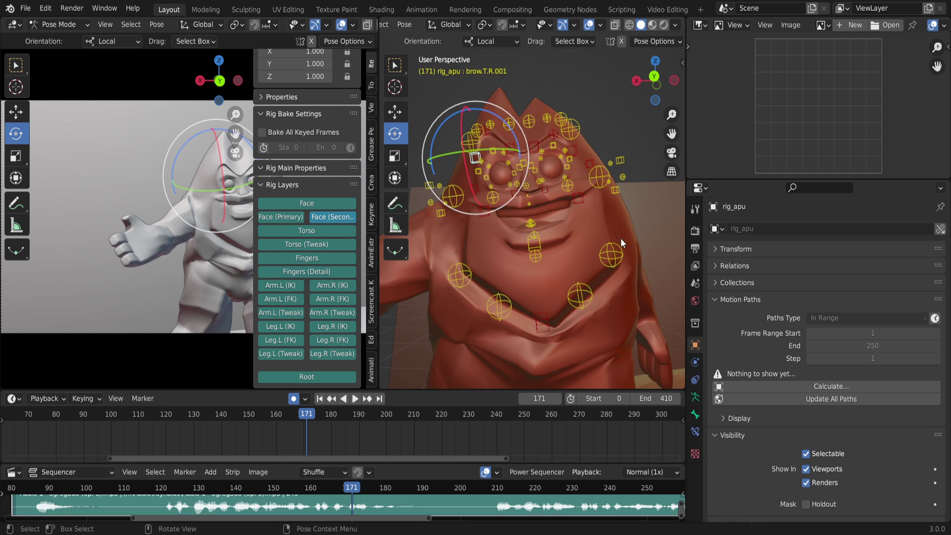
{"action": "scroll", "coordinate": [585, 206], "scroll_direction": "up", "scroll_amount": 5}
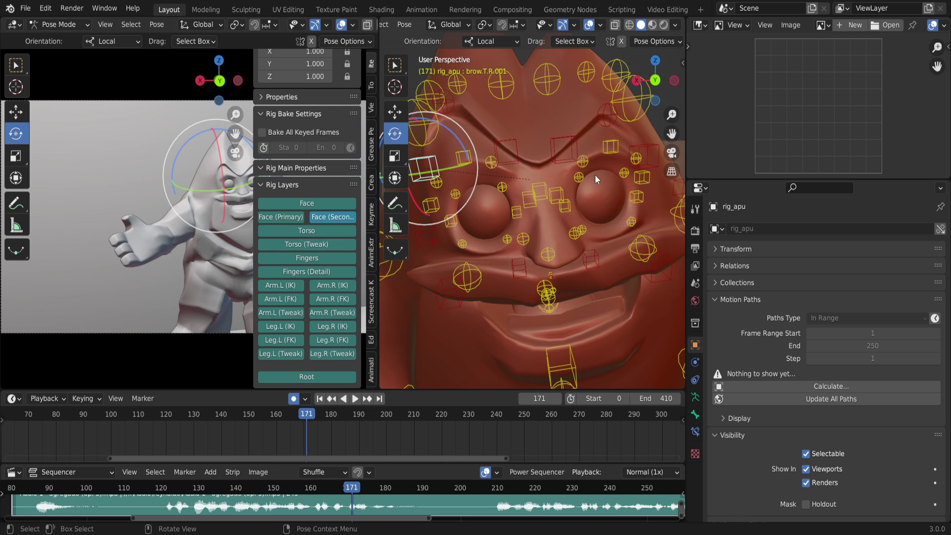
{"action": "middle_click_drag", "start_coordinate": [593, 180], "coordinate": [552, 212]}
{"action": "scroll", "coordinate": [542, 168], "scroll_direction": "up", "scroll_amount": 3}
{"action": "scroll", "coordinate": [534, 179], "scroll_direction": "down", "scroll_amount": 3}
{"action": "scroll", "coordinate": [552, 212], "scroll_direction": "down", "scroll_amount": 6}
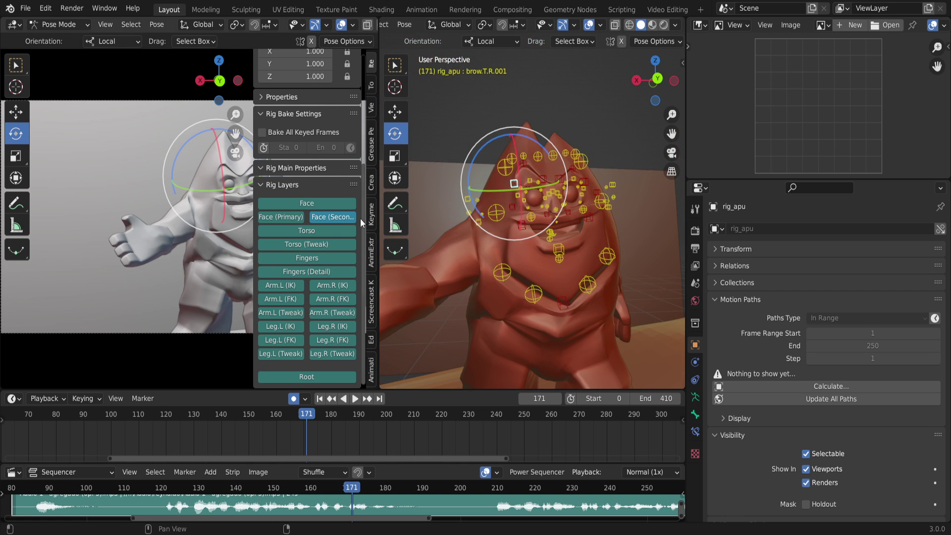
Show the Face and Face (Primary) rig layers and hide the Face (Secondary) layer.
{"action": "left_click", "coordinate": [292, 216]}
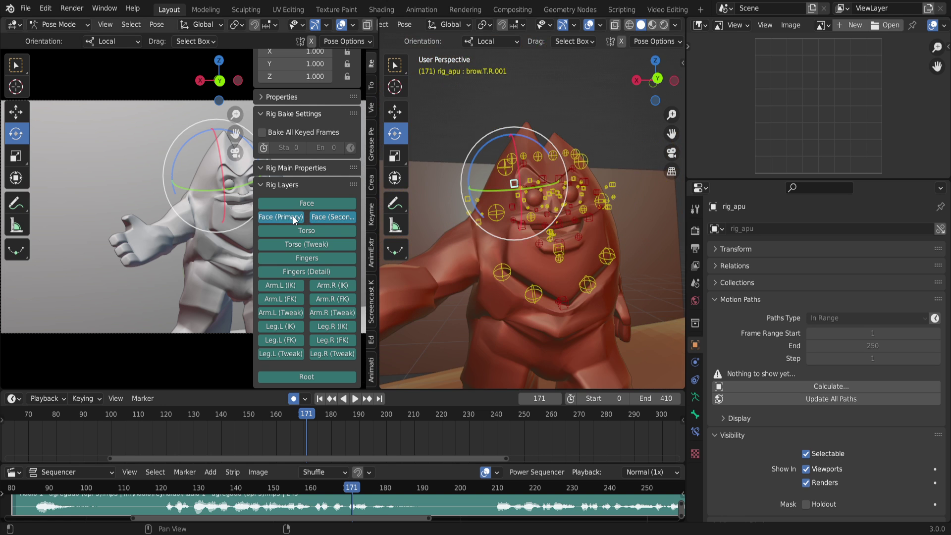
{"action": "left_click", "coordinate": [301, 217]}
{"action": "left_click", "coordinate": [304, 202]}
{"action": "scroll", "coordinate": [535, 242], "scroll_direction": "up", "scroll_amount": 5}
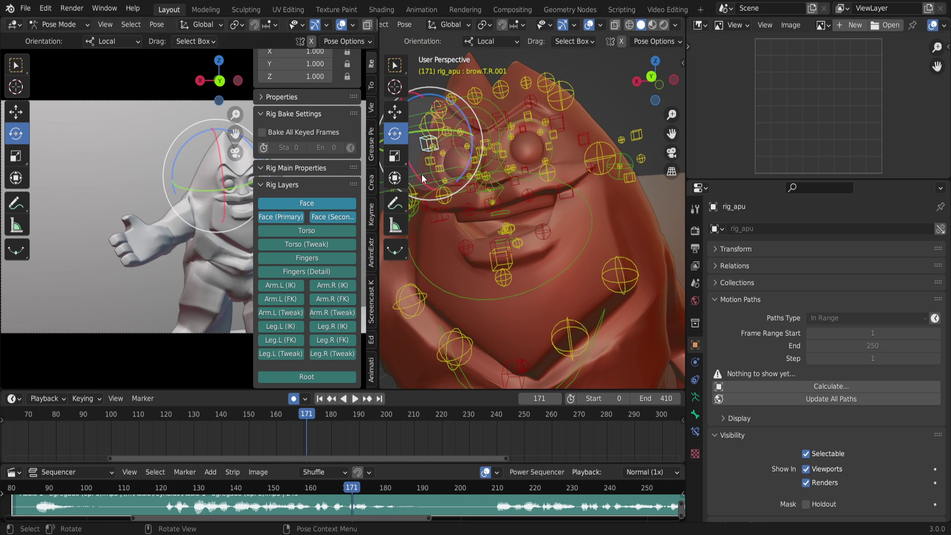
{"action": "left_click", "coordinate": [329, 217]}
{"action": "middle_click_drag", "start_coordinate": [444, 249], "coordinate": [376, 233]}
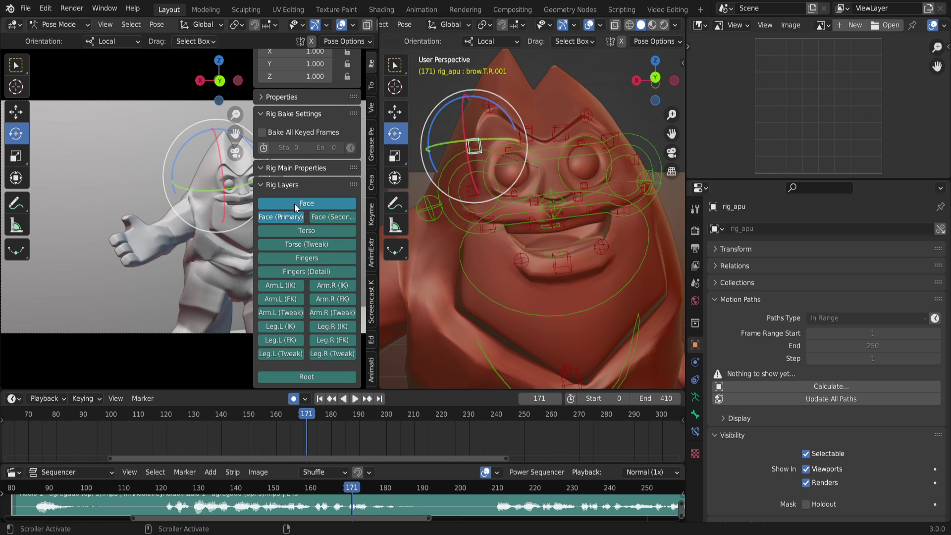
Select eye_common, hide the camera viewport's sidebar, and frame the character's face closely in both viewports.
{"action": "left_click", "coordinate": [625, 133]}
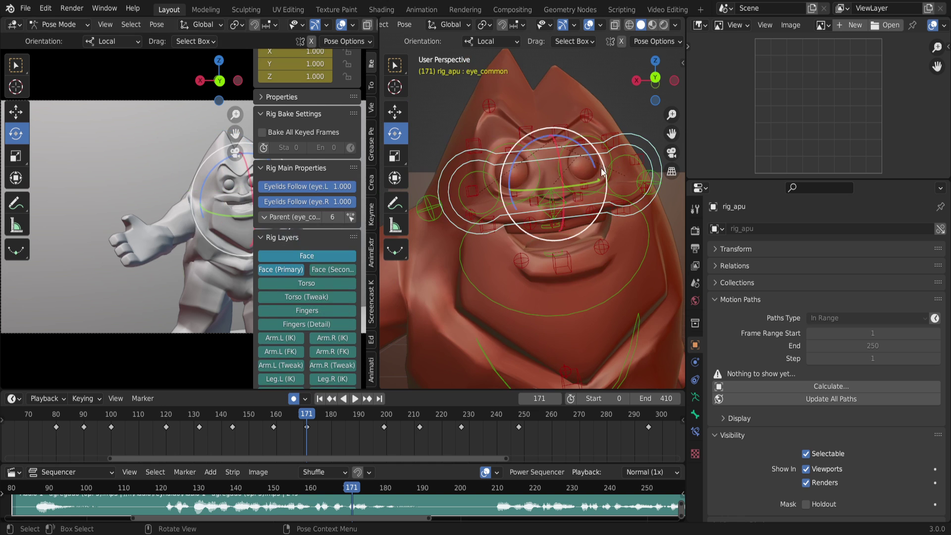
{"action": "scroll", "coordinate": [529, 218], "scroll_direction": "down", "scroll_amount": 2}
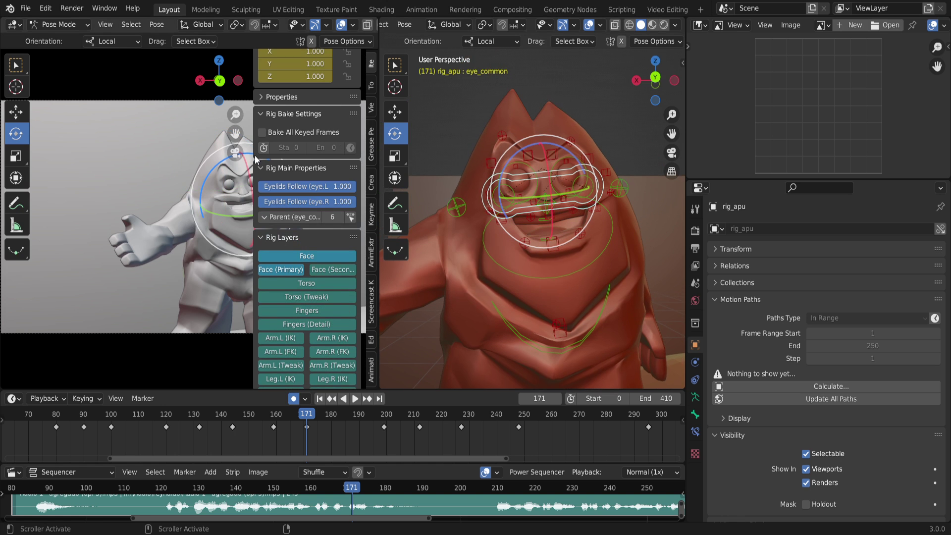
{"action": "key", "text": "n"}
{"action": "scroll", "coordinate": [272, 189], "scroll_direction": "up", "scroll_amount": 2}
{"action": "scroll", "coordinate": [272, 188], "scroll_direction": "up", "scroll_amount": 2}
{"action": "middle_click_drag", "start_coordinate": [253, 195], "coordinate": [194, 156]}
{"action": "middle_click_drag", "start_coordinate": [242, 188], "coordinate": [242, 195]}
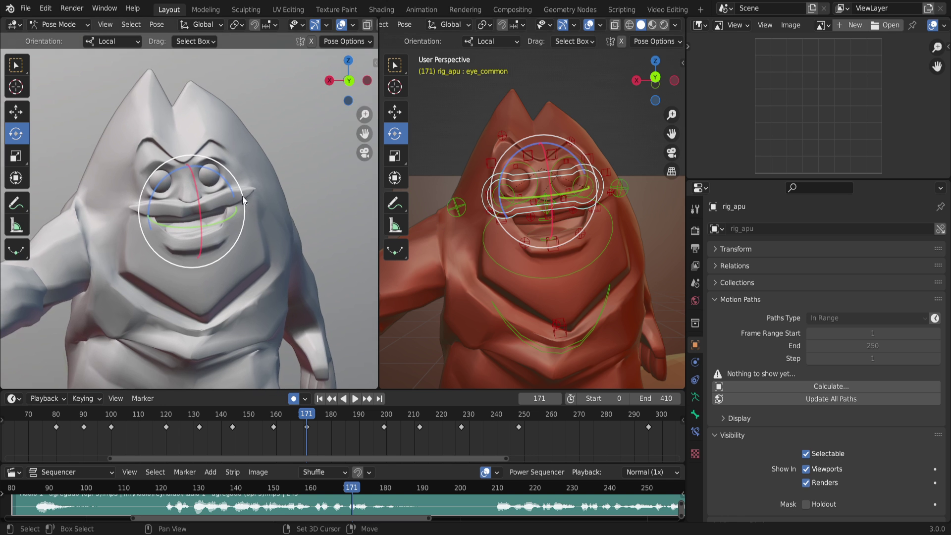
{"action": "scroll", "coordinate": [519, 180], "scroll_direction": "up", "scroll_amount": 5}
{"action": "scroll", "coordinate": [511, 193], "scroll_direction": "down", "scroll_amount": 4}
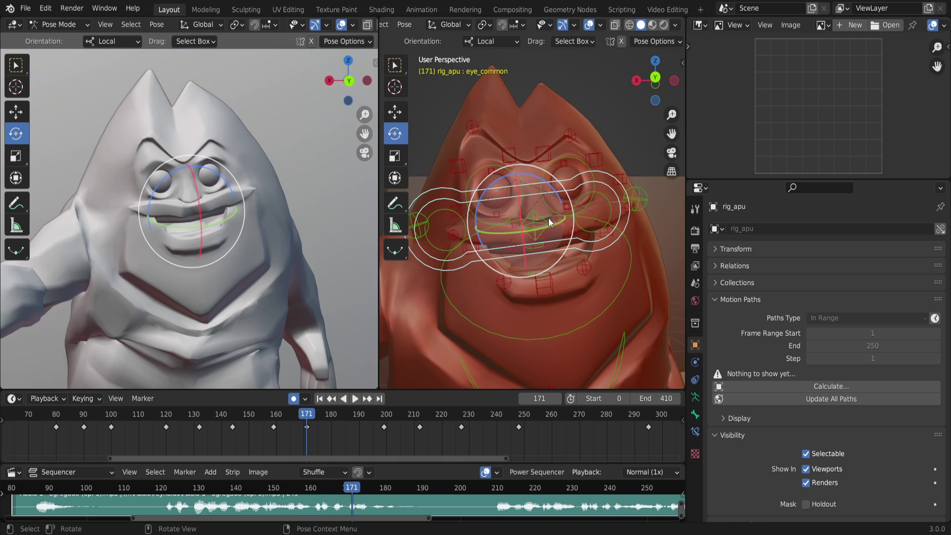
Select the lip.B control, activate the Move tool with Local orientation, and turn off auto keying.
{"action": "left_click", "coordinate": [547, 283]}
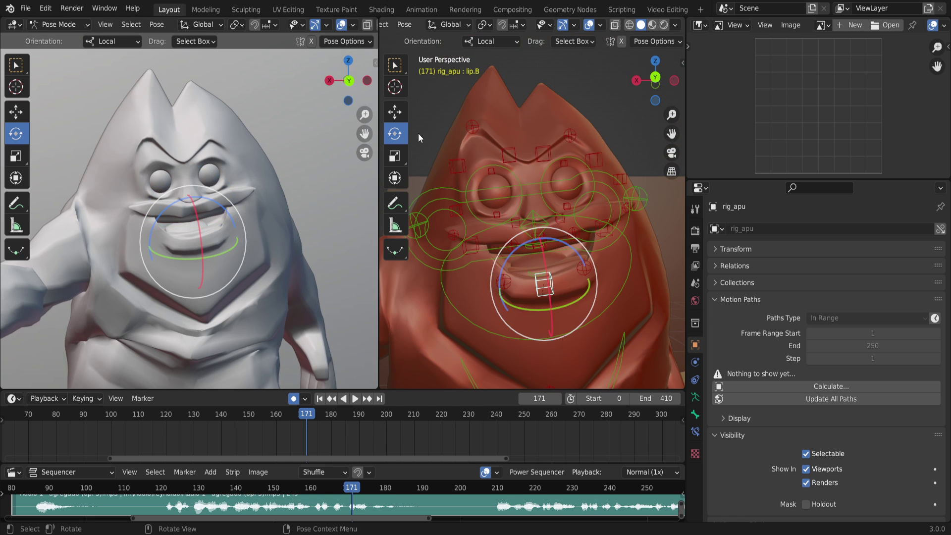
{"action": "left_click", "coordinate": [397, 118]}
{"action": "left_click", "coordinate": [293, 398]}
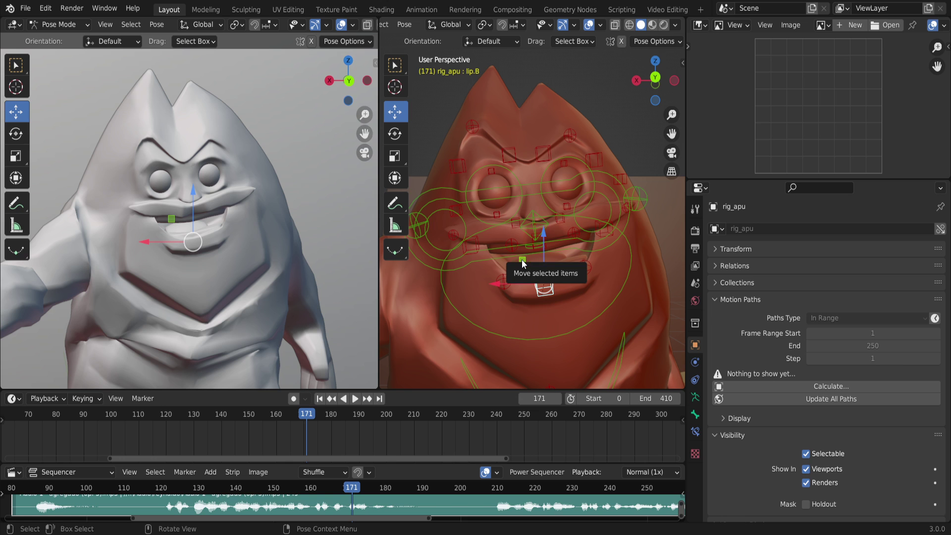
{"action": "left_click", "coordinate": [483, 44]}
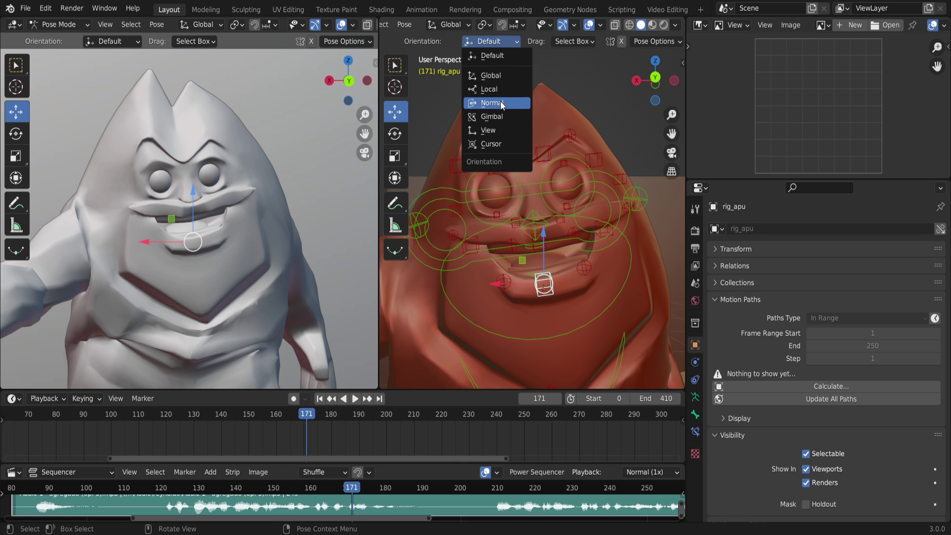
{"action": "left_click", "coordinate": [501, 91]}
Open the mouth by moving the lower lip controls lip.B, lip.B.R.001 and lip.B.L.001 downward.
{"action": "left_click_drag", "start_coordinate": [563, 258], "coordinate": [570, 280]}
{"action": "left_click", "coordinate": [508, 290]}
{"action": "left_click", "coordinate": [585, 275]}
{"action": "mouse_move", "coordinate": [605, 251]}
{"action": "left_mouse_down"}
{"action": "mouse_move", "coordinate": [600, 230]}
{"action": "mouse_move", "coordinate": [609, 249]}
{"action": "left_mouse_up"}
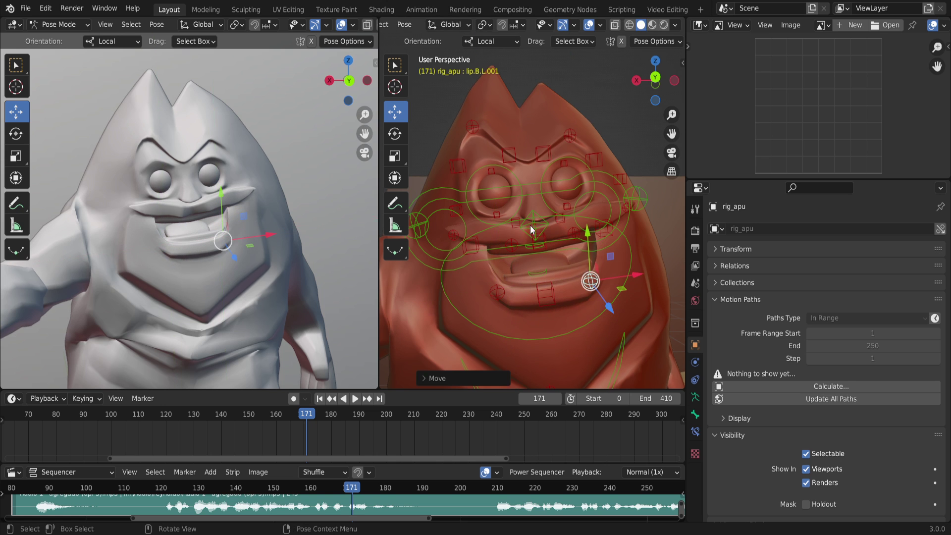
Narrow the lower lip by moving lip.B.R.001 and lip.B.L.001 inward and up in their local XY plane.
{"action": "left_click", "coordinate": [474, 243]}
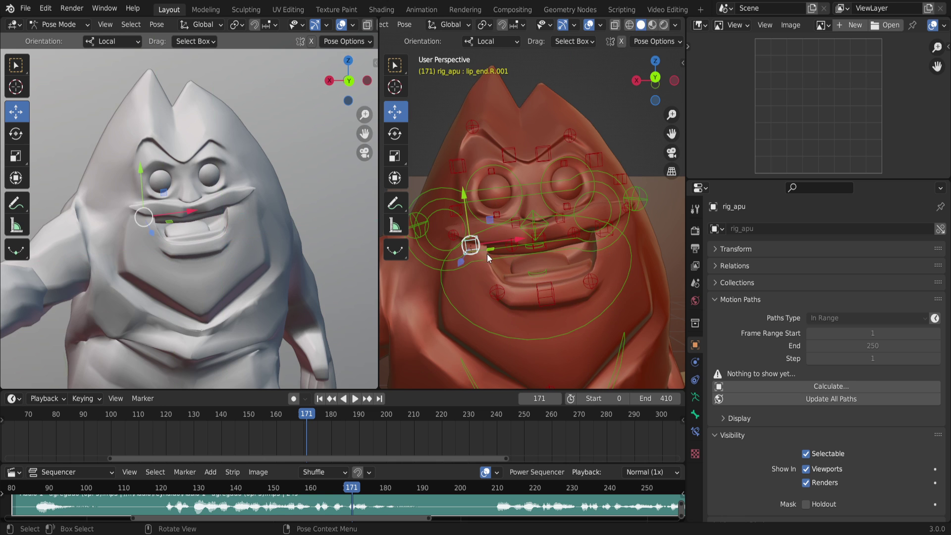
{"action": "middle_click_drag", "start_coordinate": [532, 265], "coordinate": [522, 245]}
{"action": "left_click", "coordinate": [488, 267]}
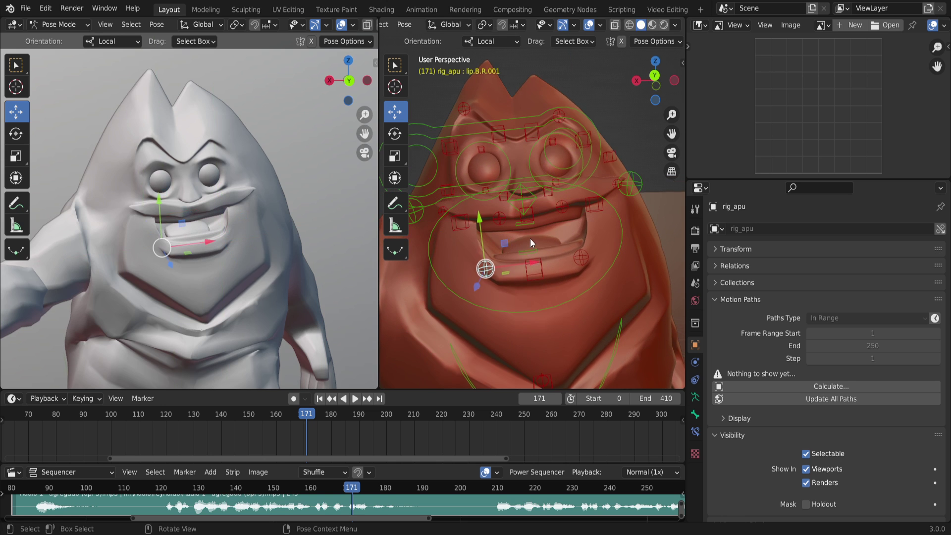
{"action": "key", "text": "g"}
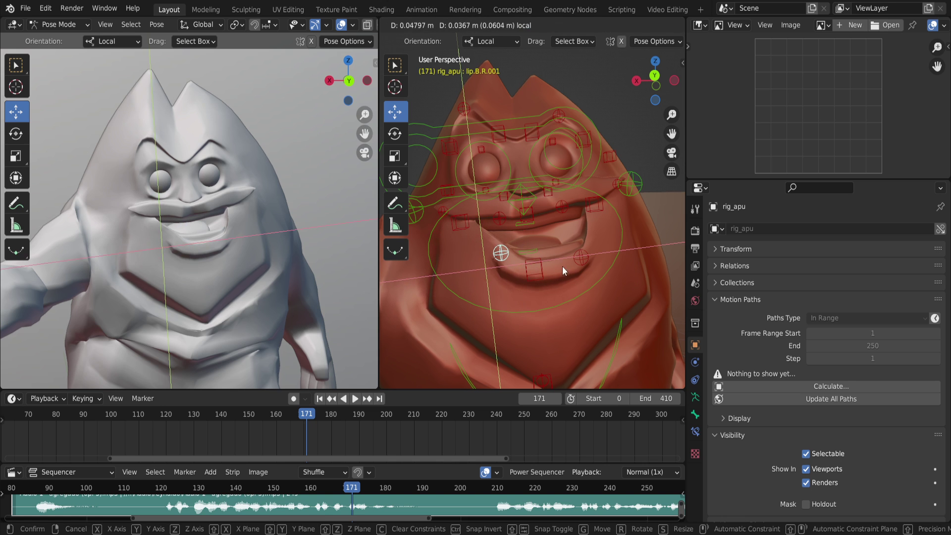
{"action": "left_click", "coordinate": [564, 266]}
{"action": "left_click", "coordinate": [589, 257]}
{"action": "key", "text": "g"}
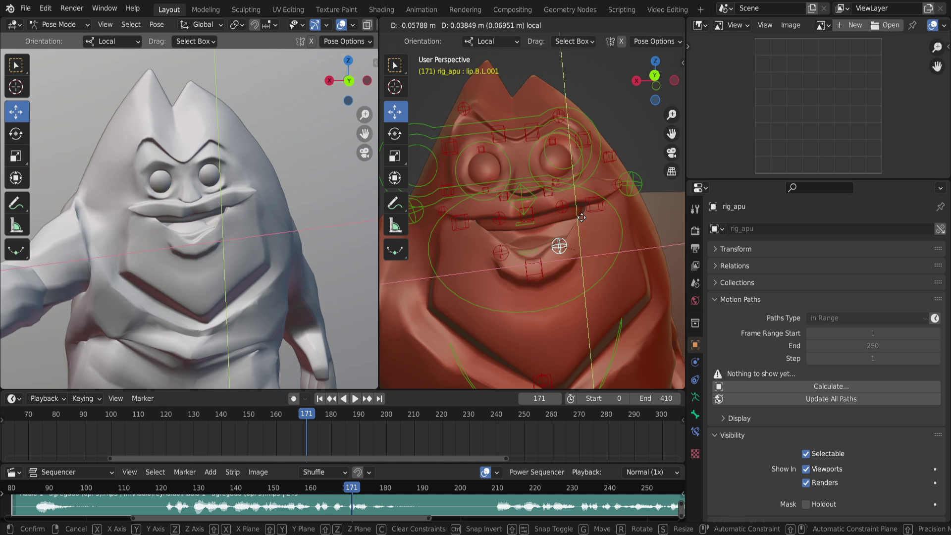
{"action": "left_click", "coordinate": [589, 213]}
Pull the lip corner controls lip_end.L.001 and lip_end.R.001 inward to narrow the mouth.
{"action": "left_click", "coordinate": [594, 206]}
{"action": "key", "text": "g"}
{"action": "left_click", "coordinate": [583, 191]}
{"action": "left_click", "coordinate": [462, 224]}
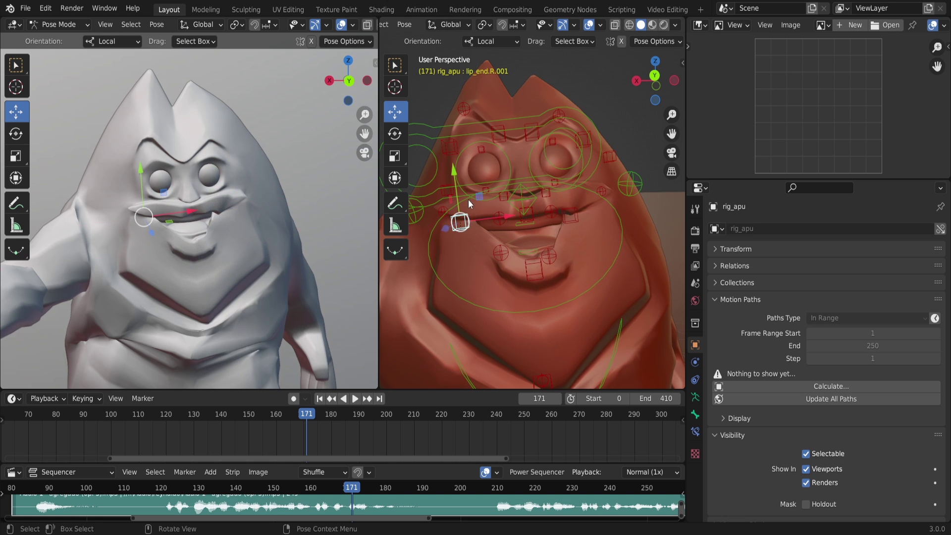
{"action": "key", "text": "g"}
{"action": "key", "text": "shift+z"}
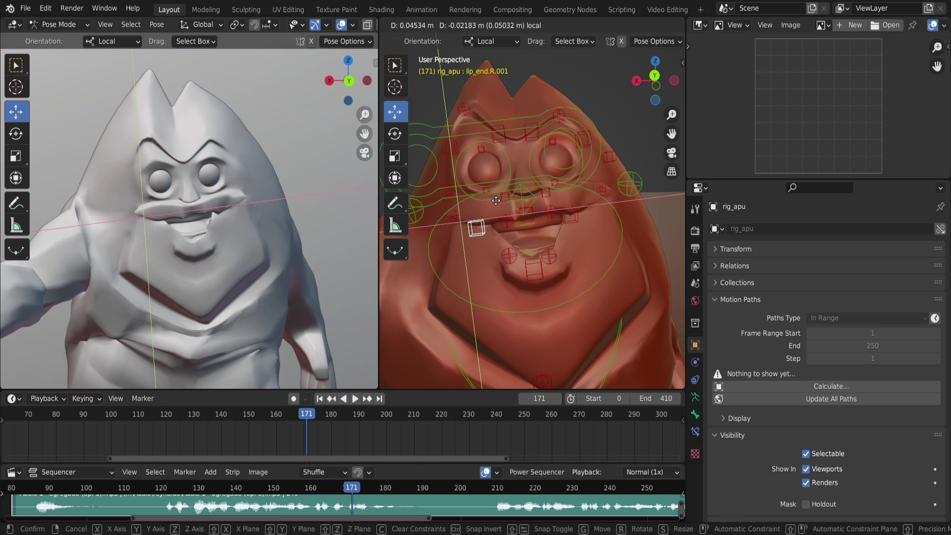
{"action": "left_click", "coordinate": [529, 230]}
Lower both mouth corners by moving lip_end.L.001 and lip_end.R.001 down in their local XY plane.
{"action": "scroll", "coordinate": [528, 229], "scroll_direction": "up", "scroll_amount": 5}
{"action": "scroll", "coordinate": [527, 227], "scroll_direction": "down", "scroll_amount": 5}
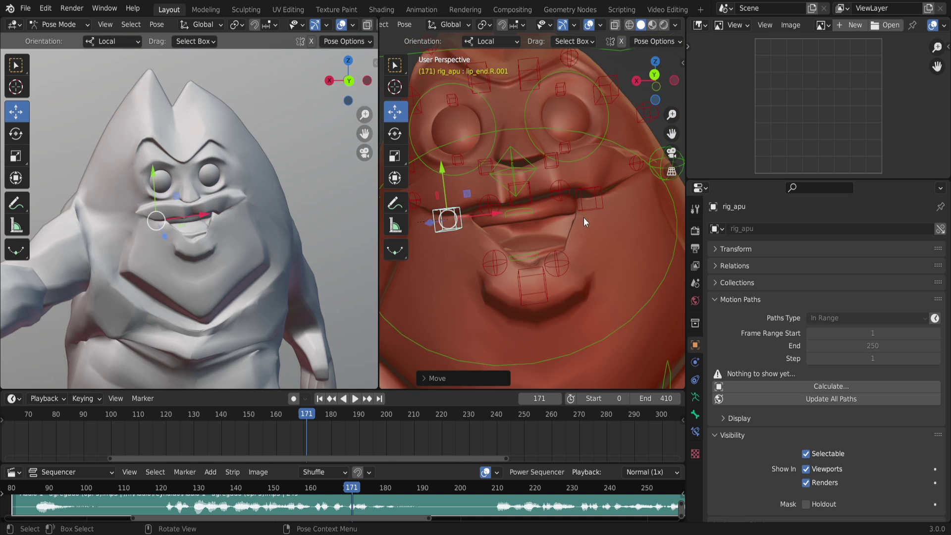
{"action": "left_click", "coordinate": [584, 218]}
{"action": "key", "text": "g"}
{"action": "key", "text": "shift+z"}
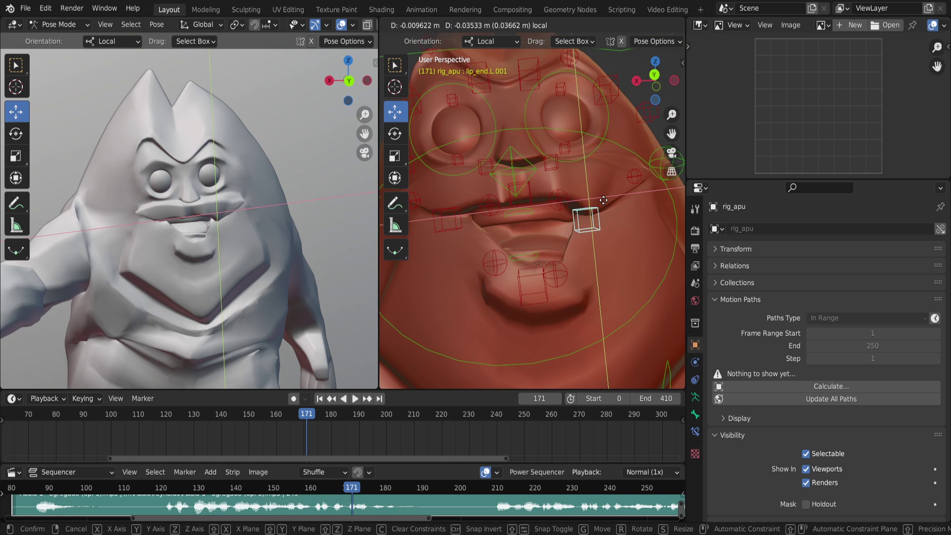
{"action": "left_click", "coordinate": [603, 202]}
{"action": "left_click", "coordinate": [455, 221]}
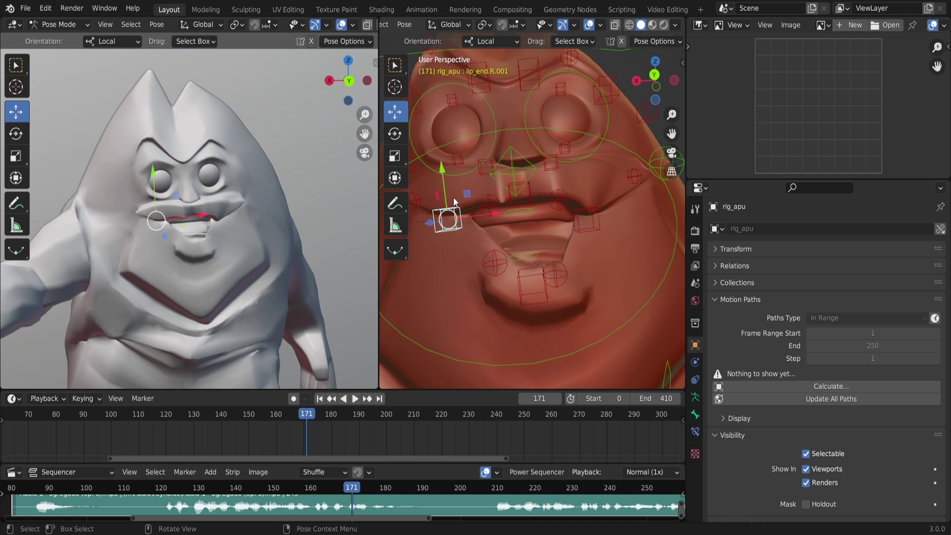
{"action": "key", "text": "g"}
{"action": "key", "text": "shift+z"}
{"action": "left_click", "coordinate": [491, 252]}
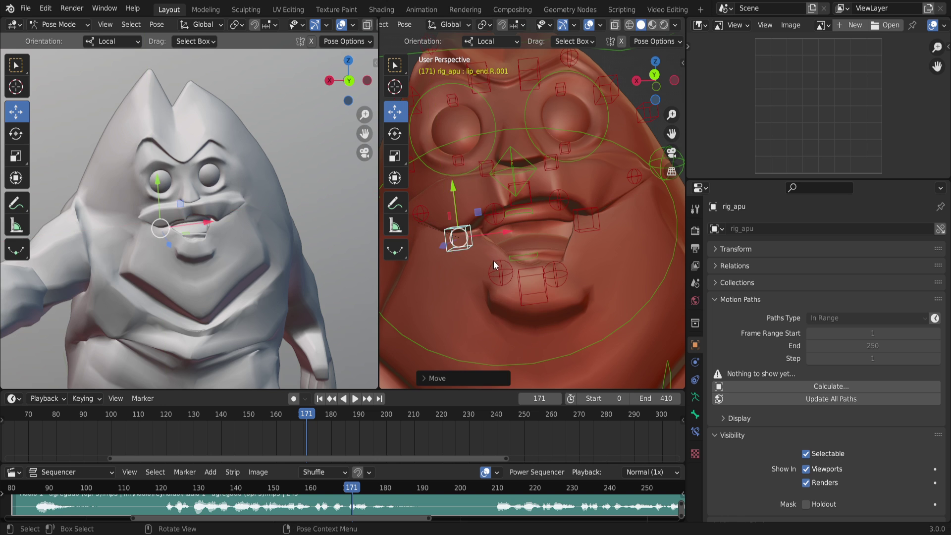
Move the lower lip control lip.B.R.001 slightly outward in its local XY plane.
{"action": "left_click", "coordinate": [500, 270]}
{"action": "key", "text": "g"}
{"action": "key", "text": "shift+z"}
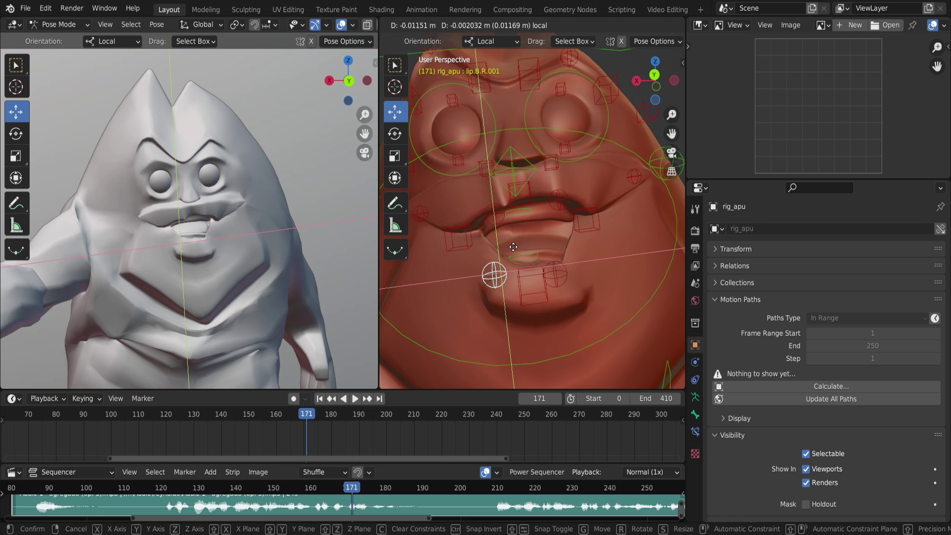
{"action": "left_click", "coordinate": [301, 216]}
Reopen the camera viewport's sidebar and show the Face (Secondary) rig layer alongside Face and Face (Primary).
{"action": "left_click", "coordinate": [375, 64]}
{"action": "scroll", "coordinate": [322, 218], "scroll_direction": "down", "scroll_amount": 2}
{"action": "left_click", "coordinate": [327, 220]}
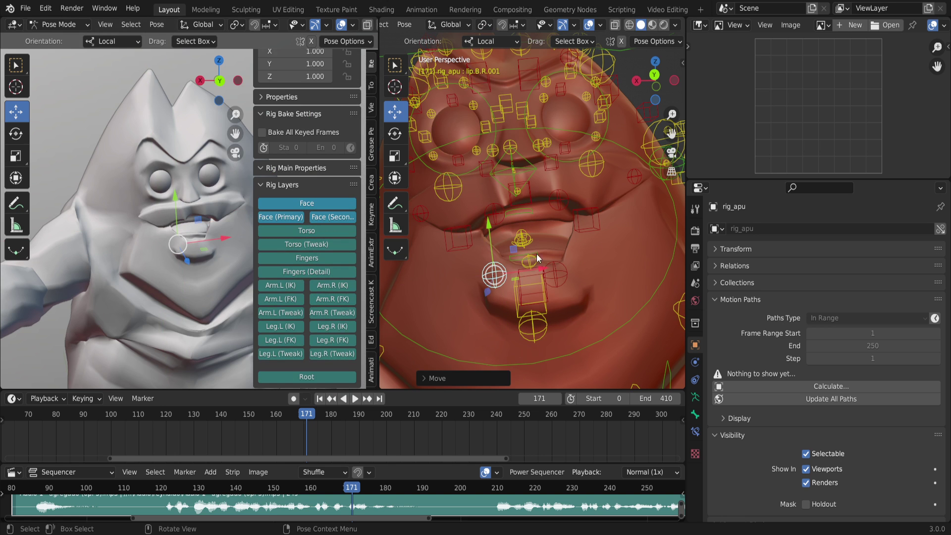
Hide the Face (Secondary) rig layer and collapse the camera viewport's sidebar to a narrow strip.
{"action": "left_click", "coordinate": [452, 193]}
{"action": "middle_click_drag", "start_coordinate": [550, 225], "coordinate": [563, 270]}
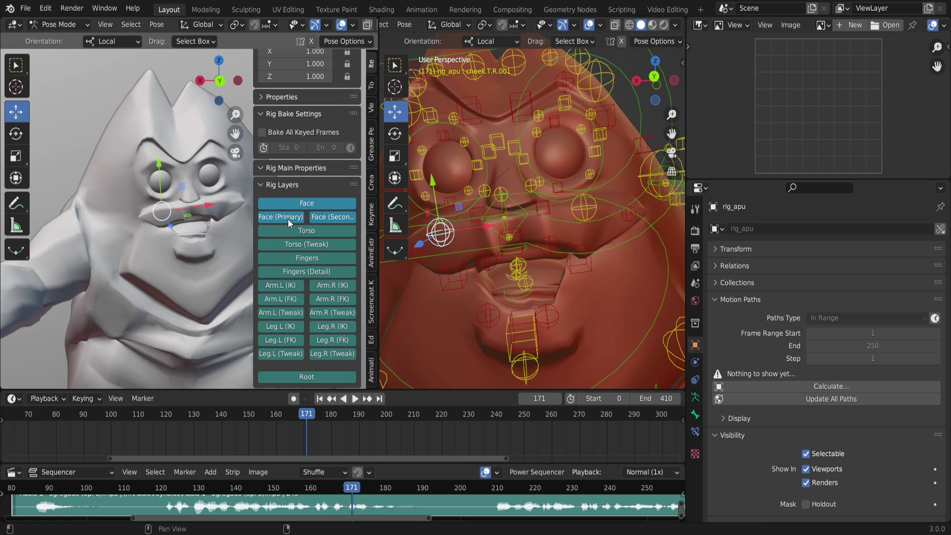
{"action": "left_click", "coordinate": [316, 216]}
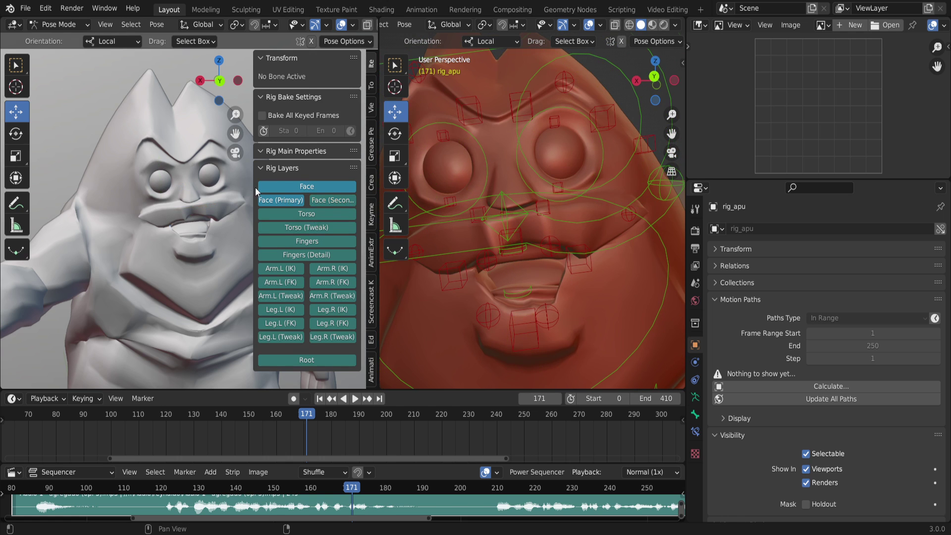
{"action": "left_click_drag", "start_coordinate": [252, 188], "coordinate": [348, 194]}
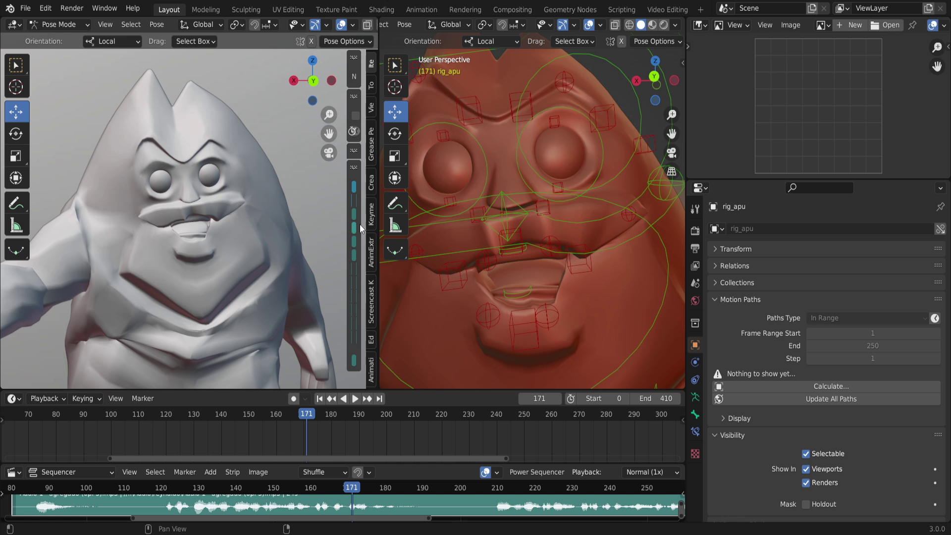
Move the lip corner control lip_end.L.001 slightly within its local plane to adjust that mouth corner.
{"action": "middle_click_drag", "start_coordinate": [513, 272], "coordinate": [522, 263]}
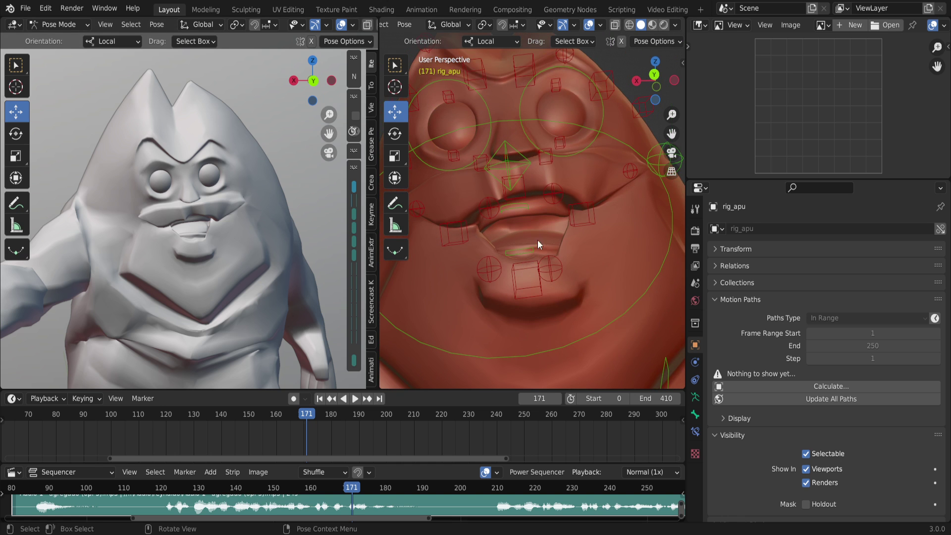
{"action": "left_click", "coordinate": [579, 222]}
{"action": "key", "text": "g"}
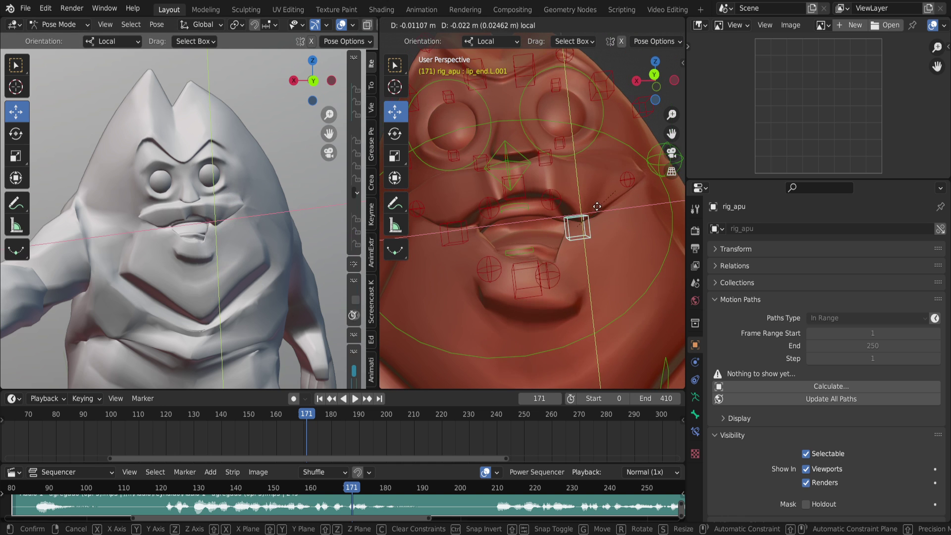
{"action": "left_click", "coordinate": [542, 198]}
{"action": "mouse_move", "coordinate": [542, 198]}
{"action": "middle_mouse_down"}
{"action": "mouse_move", "coordinate": [539, 212]}
{"action": "mouse_move", "coordinate": [566, 213]}
{"action": "mouse_move", "coordinate": [554, 228]}
{"action": "mouse_move", "coordinate": [542, 214]}
{"action": "middle_mouse_up"}
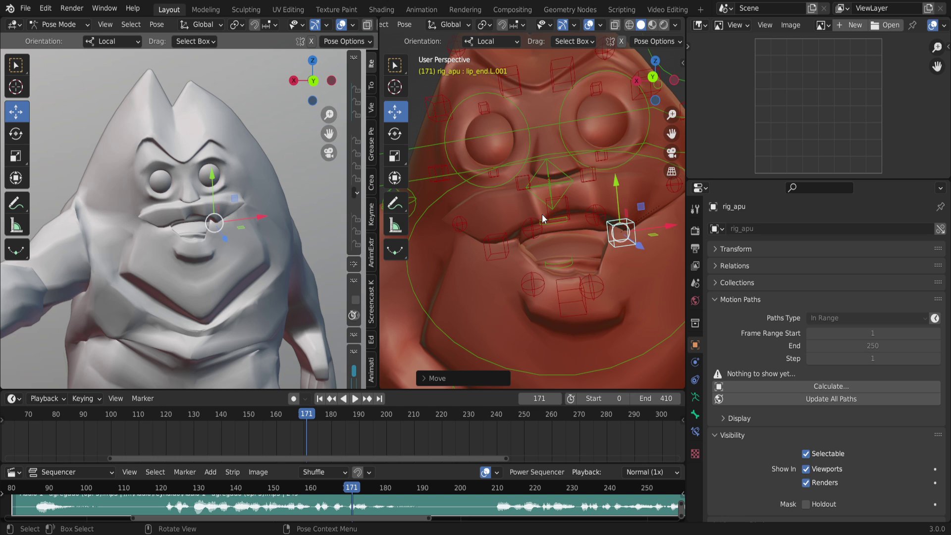
Load the red-lips phoneme chart into the Image Editor, enlarge that editor, fit the whole chart, and narrow the camera viewport.
{"action": "left_click_drag", "start_coordinate": [702, 179], "coordinate": [702, 211]}
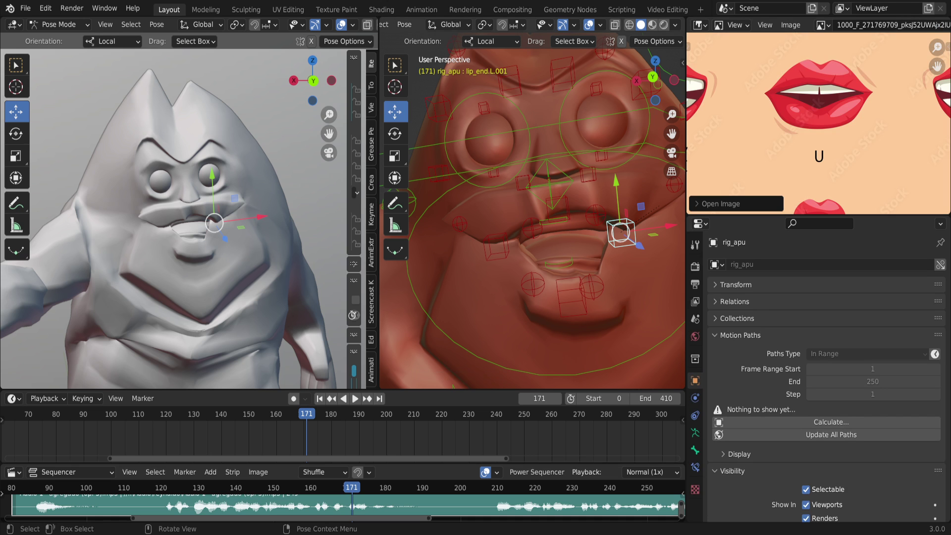
{"action": "left_click_drag", "start_coordinate": [686, 208], "coordinate": [494, 209]}
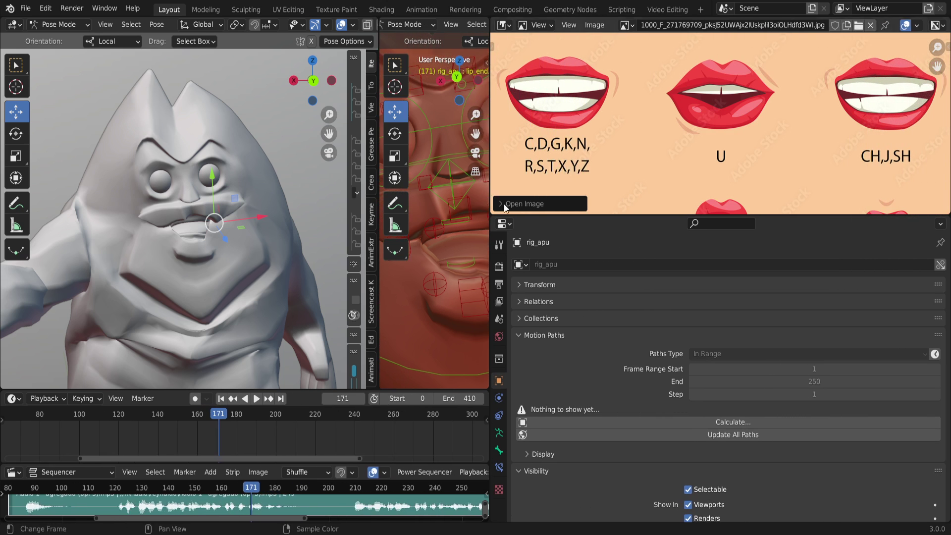
{"action": "left_click_drag", "start_coordinate": [620, 214], "coordinate": [620, 434]}
{"action": "key", "text": "Home"}
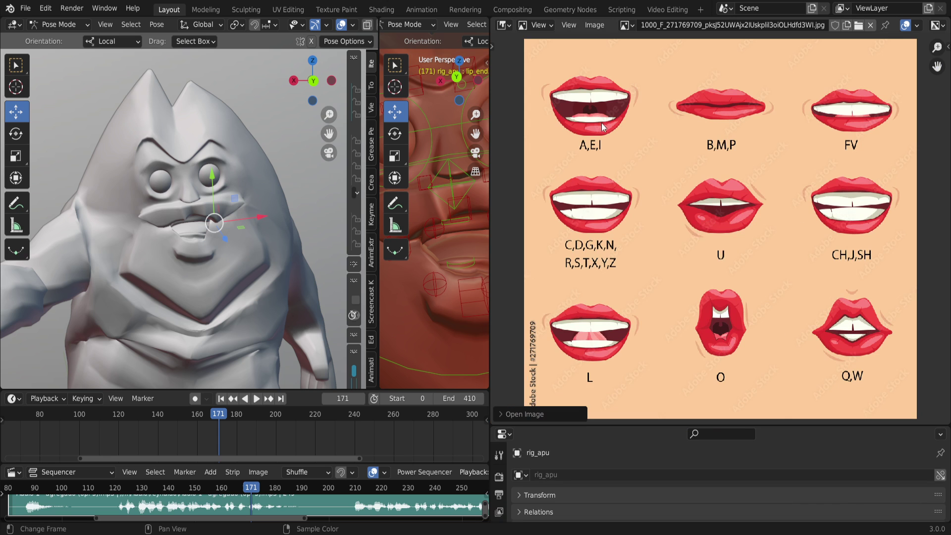
{"action": "left_click_drag", "start_coordinate": [378, 116], "coordinate": [250, 116]}
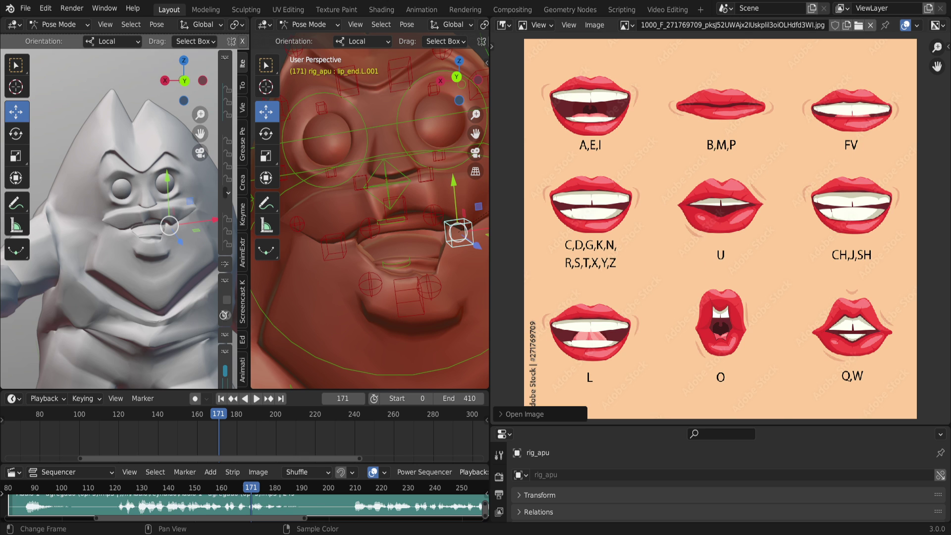
Review three other mouth-shape reference images in the Image Editor and bring back the red-lips phoneme chart.
{"action": "left_click_drag", "start_coordinate": [713, 119], "coordinate": [713, 120]}
{"action": "scroll", "coordinate": [700, 173], "scroll_direction": "up", "scroll_amount": 1}
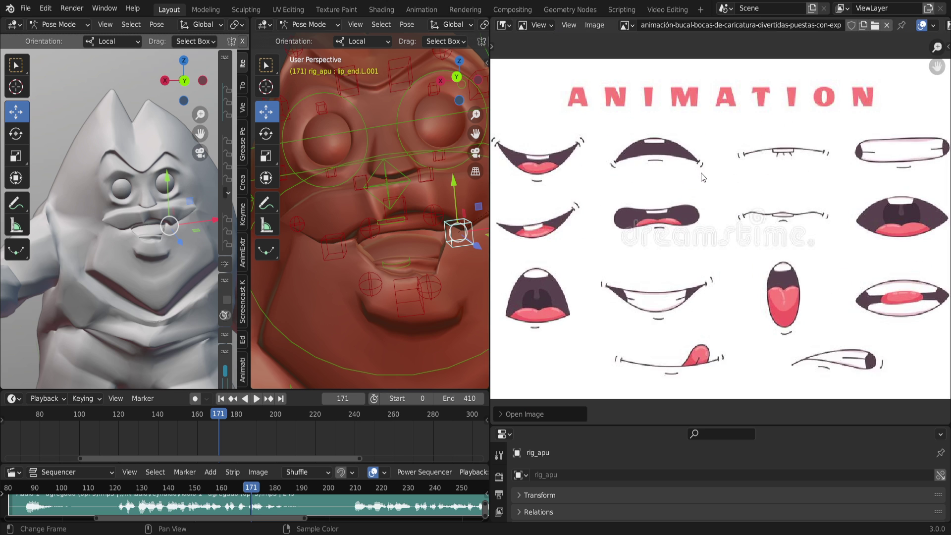
{"action": "scroll", "coordinate": [700, 174], "scroll_direction": "down", "scroll_amount": 1}
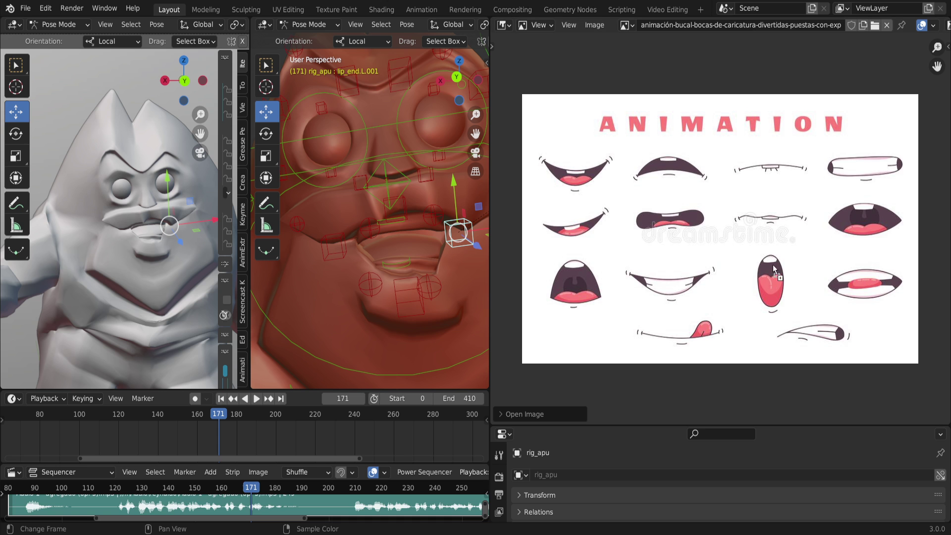
{"action": "key", "text": "Home"}
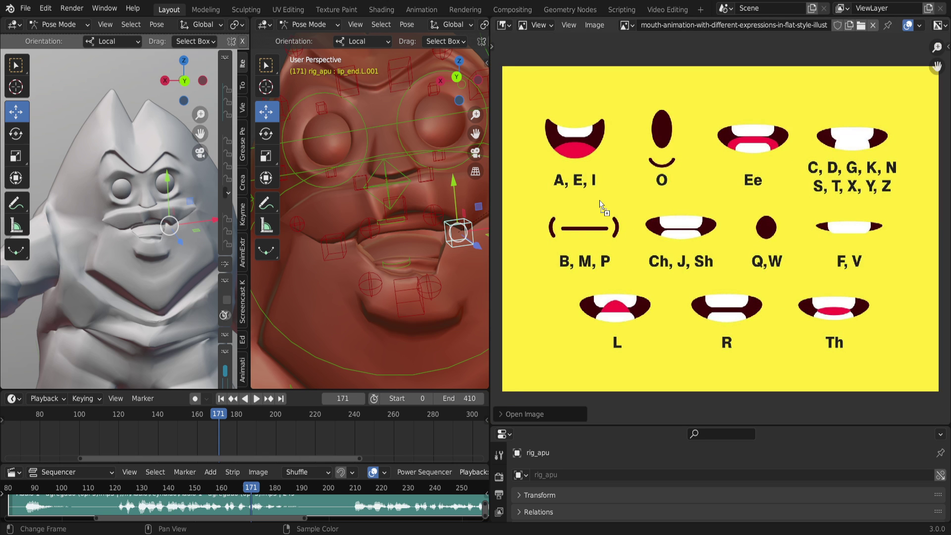
{"action": "left_click_drag", "start_coordinate": [599, 200], "coordinate": [628, 211]}
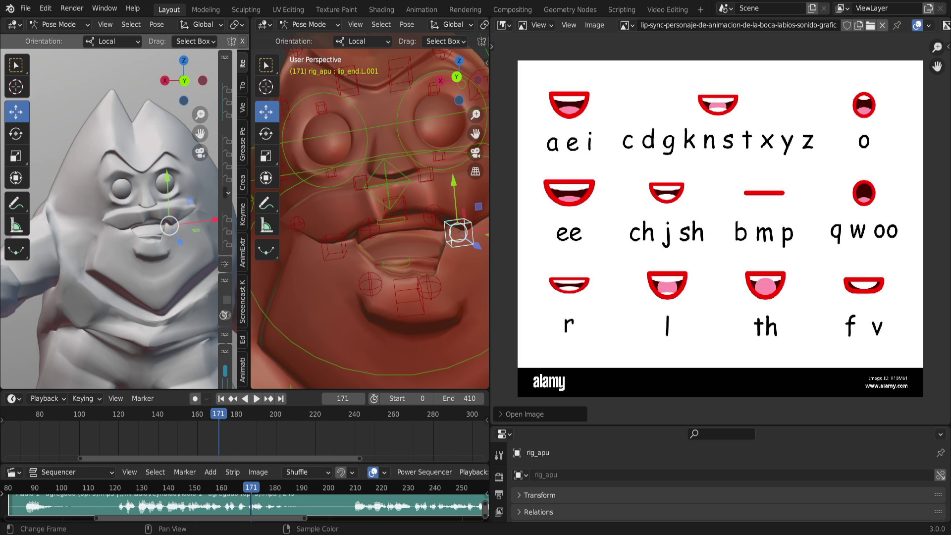
{"action": "left_click_drag", "start_coordinate": [711, 174], "coordinate": [714, 171]}
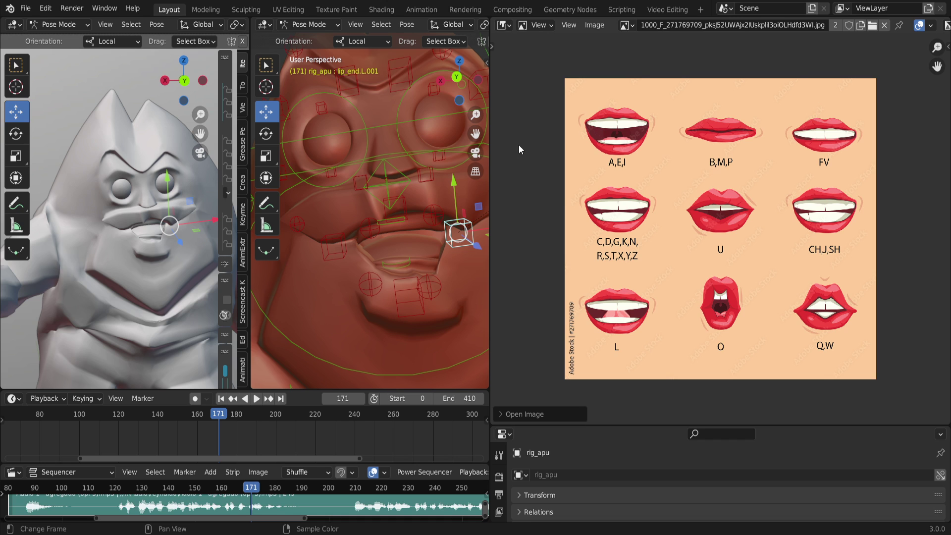
Widen the rig viewport beside the Image Editor while keeping the full phoneme chart in view.
{"action": "left_click_drag", "start_coordinate": [489, 141], "coordinate": [701, 143]}
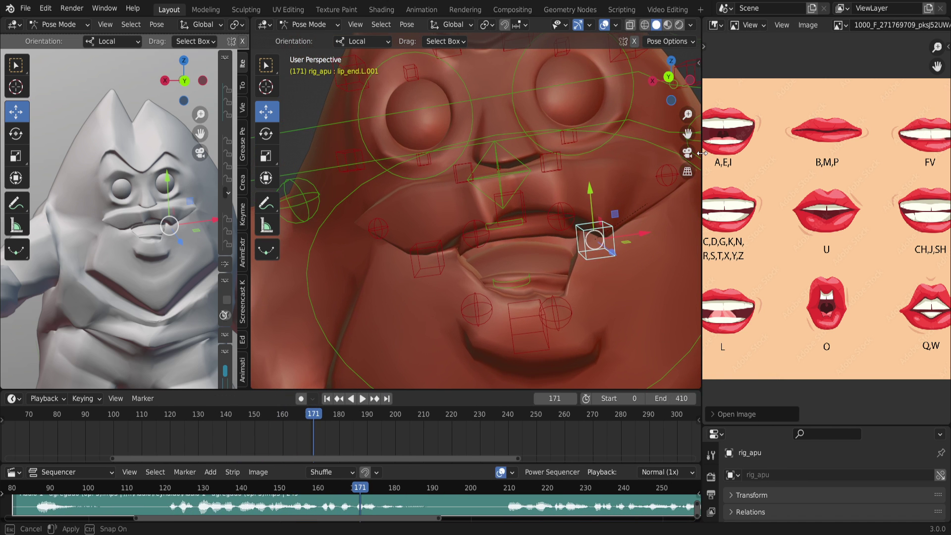
{"action": "left_click_drag", "start_coordinate": [701, 135], "coordinate": [613, 136]}
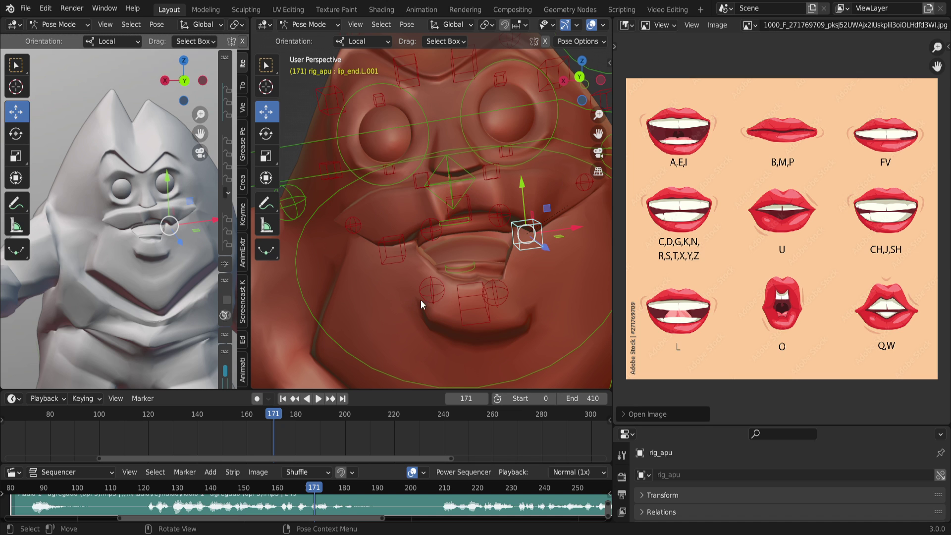
{"action": "scroll", "coordinate": [442, 141], "scroll_direction": "down", "scroll_amount": 2}
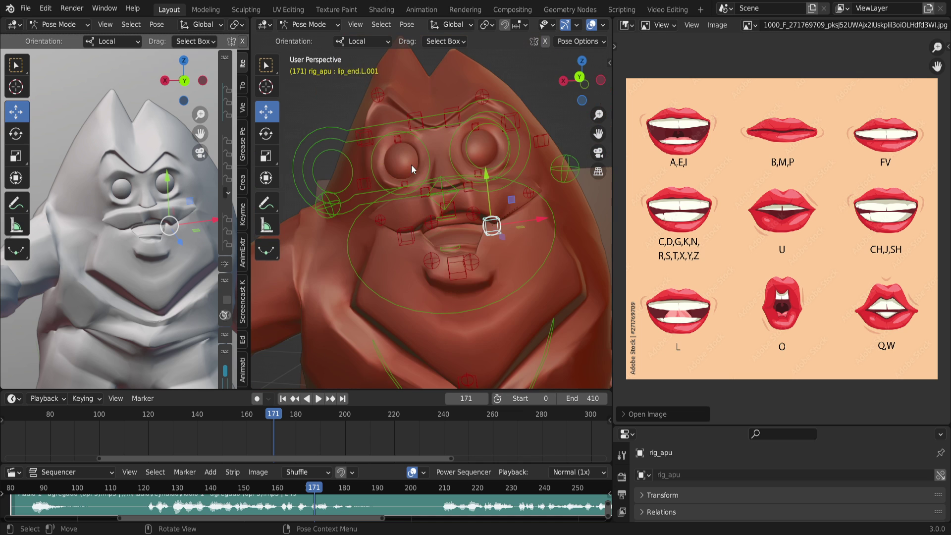
{"action": "scroll", "coordinate": [499, 169], "scroll_direction": "up", "scroll_amount": 2}
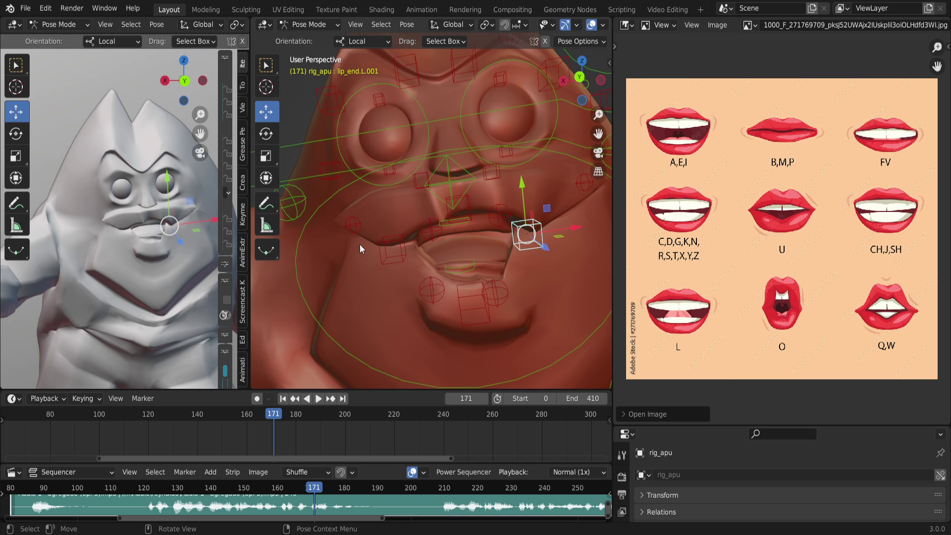
Select all the controls around the mouth, paste the copied pose onto them, and clear the selection.
{"action": "left_click_drag", "start_coordinate": [350, 313], "coordinate": [592, 187]}
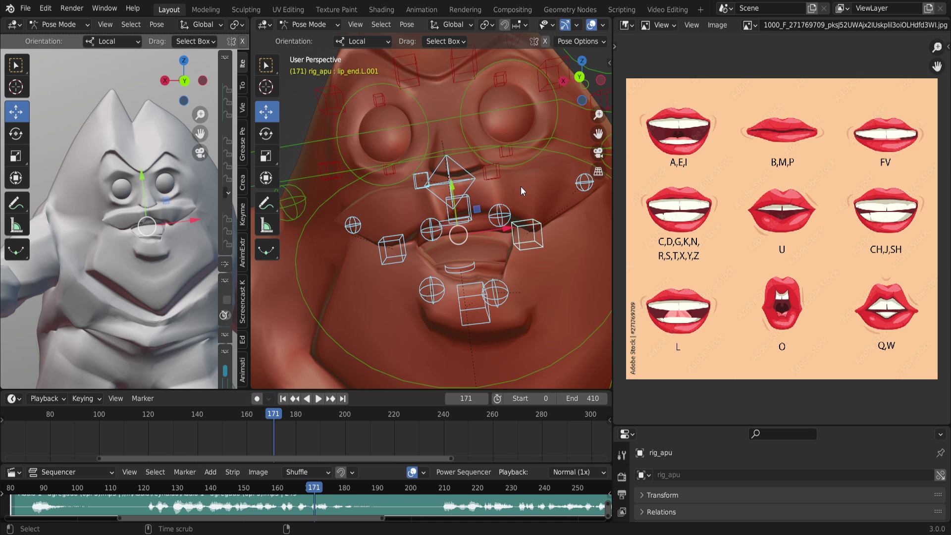
{"action": "key", "text": "ctrl+v"}
{"action": "scroll", "coordinate": [446, 198], "scroll_direction": "down", "scroll_amount": 2}
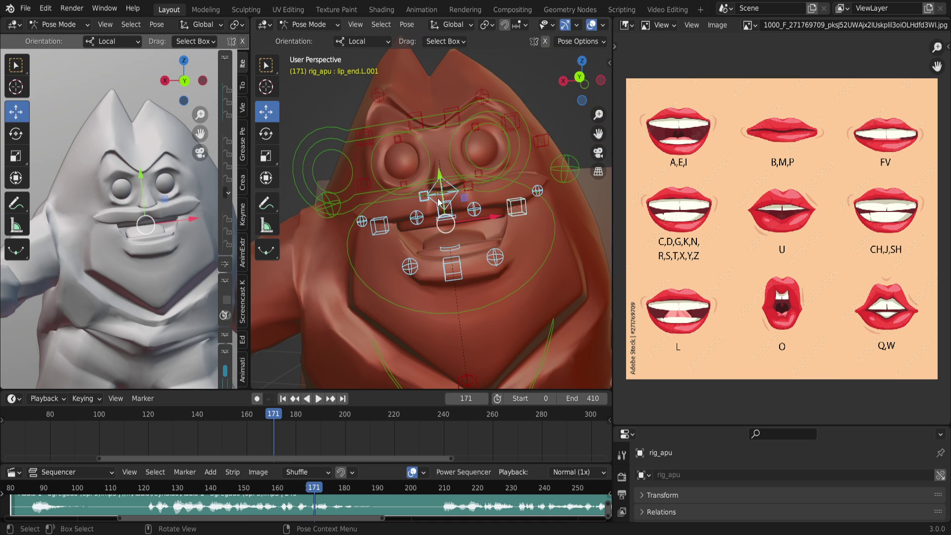
{"action": "key", "text": "alt+a"}
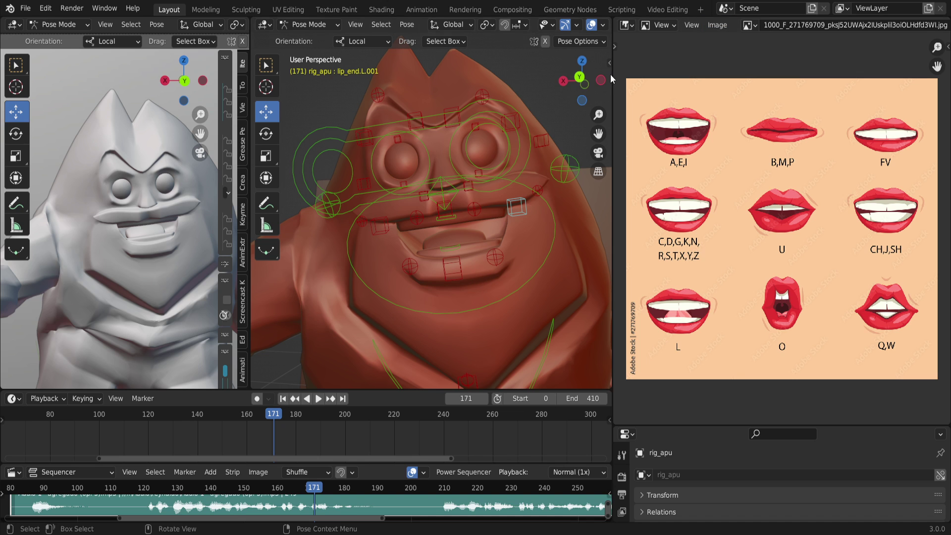
Change the camera viewport into an Asset Browser and enlarge both it and the rig viewport.
{"action": "left_click_drag", "start_coordinate": [613, 73], "coordinate": [704, 74]}
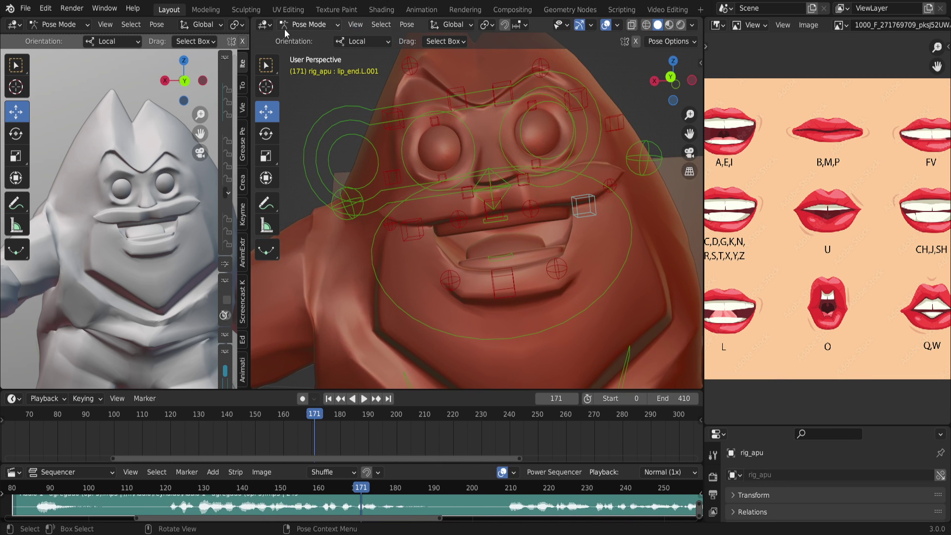
{"action": "left_click", "coordinate": [14, 24]}
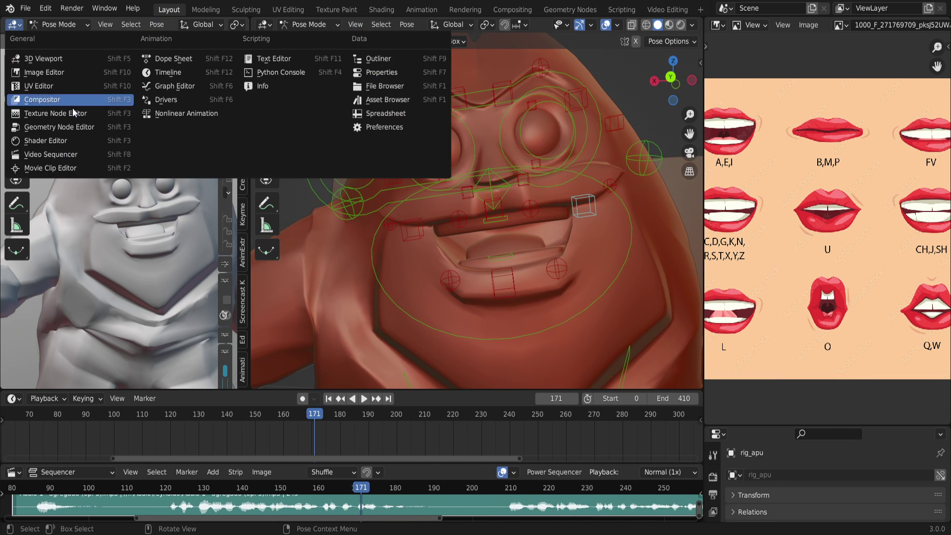
{"action": "left_click", "coordinate": [386, 100]}
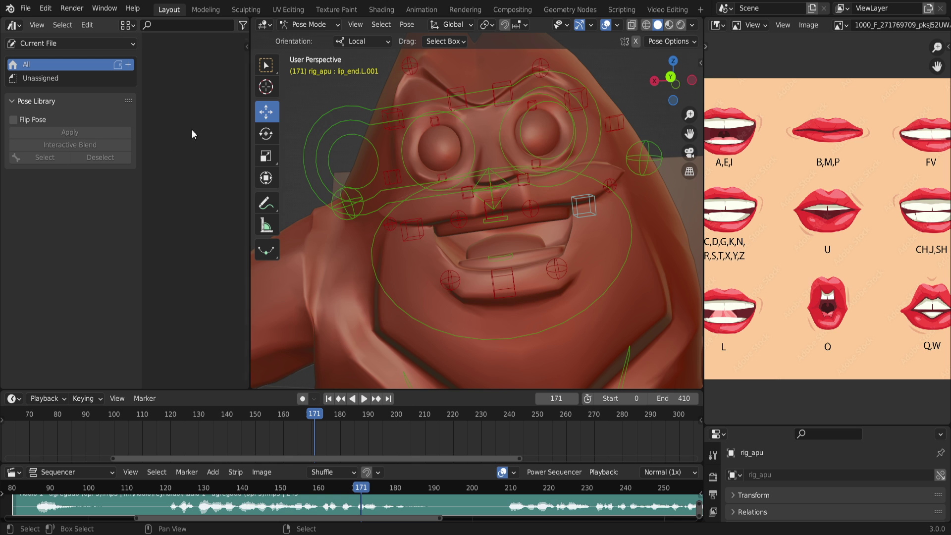
{"action": "left_click_drag", "start_coordinate": [249, 85], "coordinate": [385, 88]}
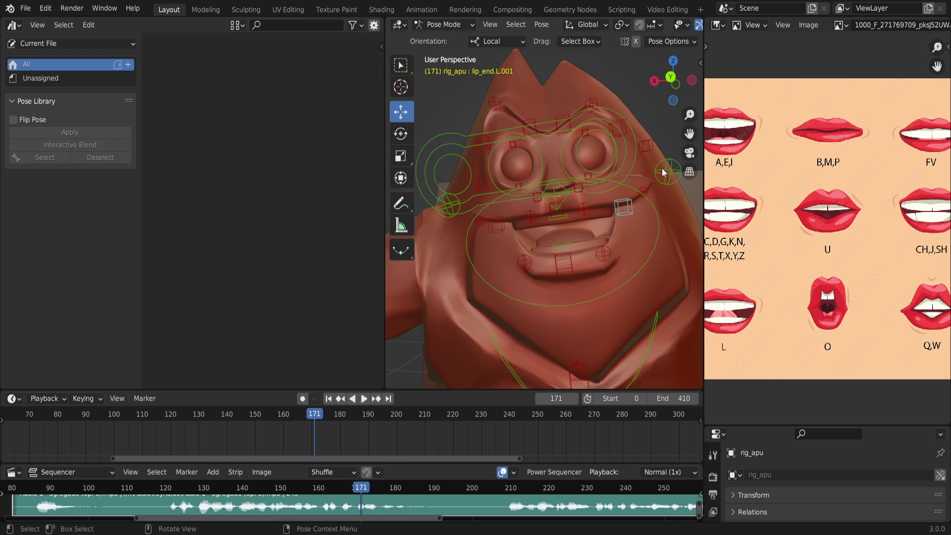
{"action": "left_click_drag", "start_coordinate": [703, 138], "coordinate": [791, 139]}
{"action": "scroll", "coordinate": [584, 180], "scroll_direction": "down", "scroll_amount": 4}
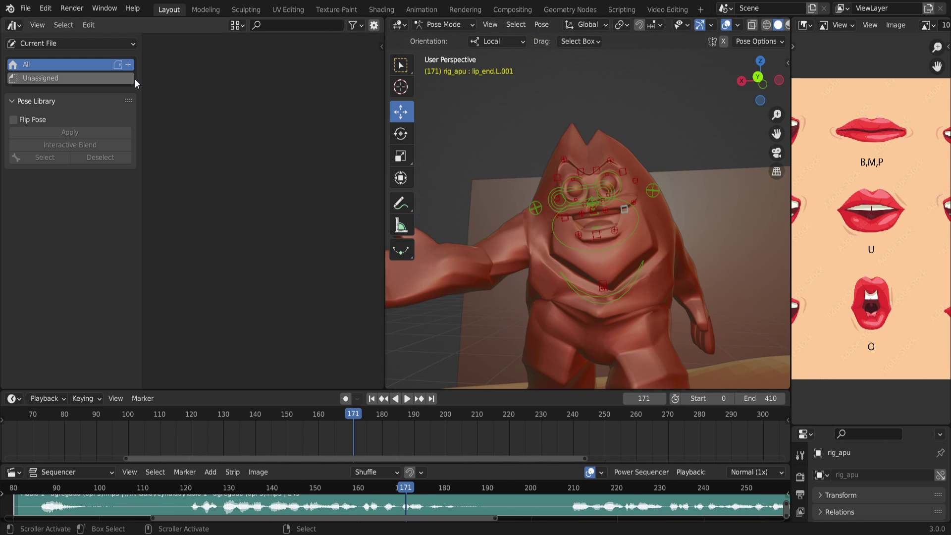
Narrow the Asset Browser's catalog list slightly and widen the Asset Browser area.
{"action": "left_click_drag", "start_coordinate": [140, 76], "coordinate": [110, 74]}
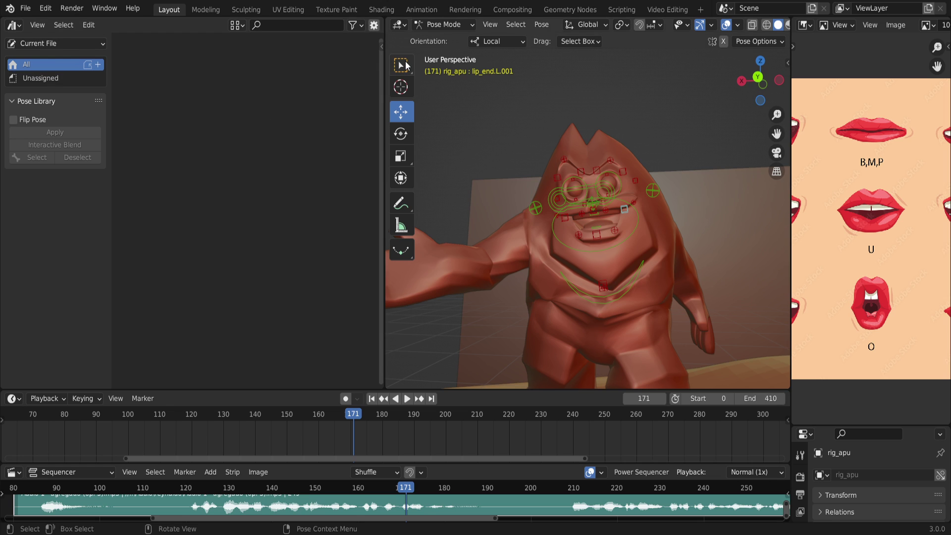
{"action": "left_click_drag", "start_coordinate": [384, 67], "coordinate": [382, 70]}
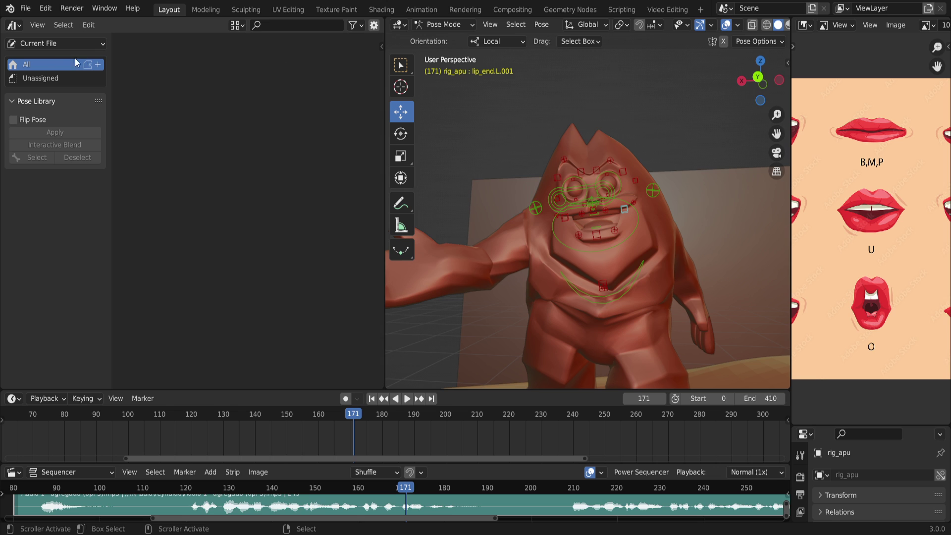
{"action": "mouse_move", "coordinate": [107, 45]}
{"action": "left_mouse_down"}
{"action": "mouse_move", "coordinate": [129, 44]}
{"action": "mouse_move", "coordinate": [120, 45]}
{"action": "left_mouse_up"}
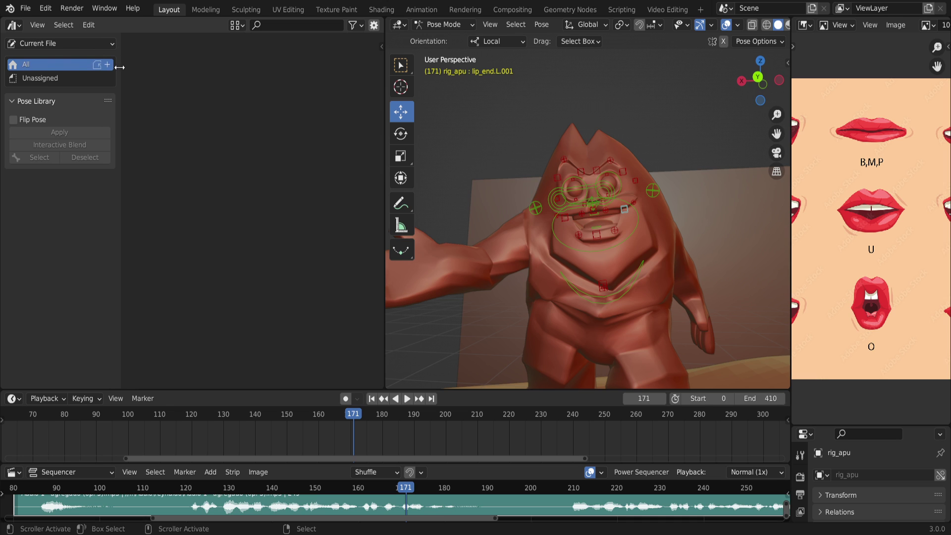
{"action": "left_click_drag", "start_coordinate": [123, 65], "coordinate": [128, 64]}
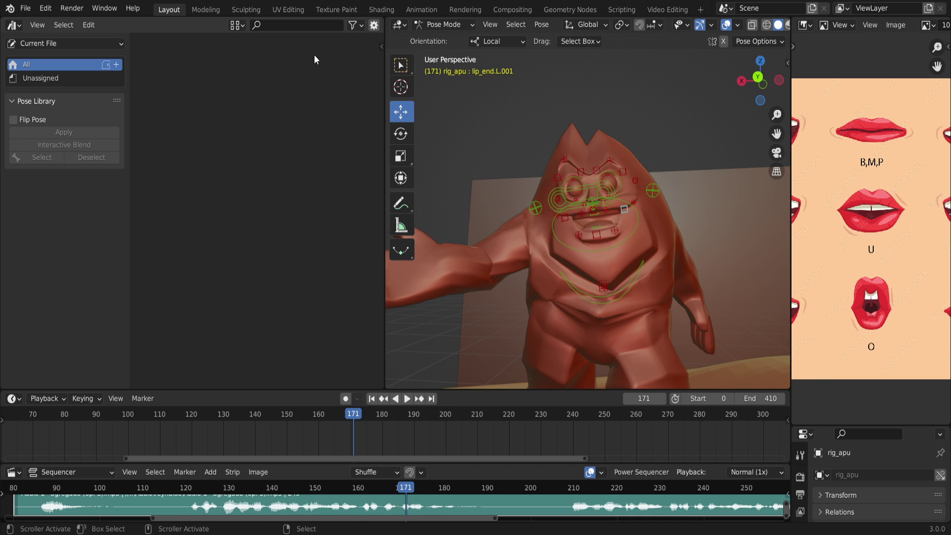
{"action": "left_click_drag", "start_coordinate": [385, 59], "coordinate": [437, 62]}
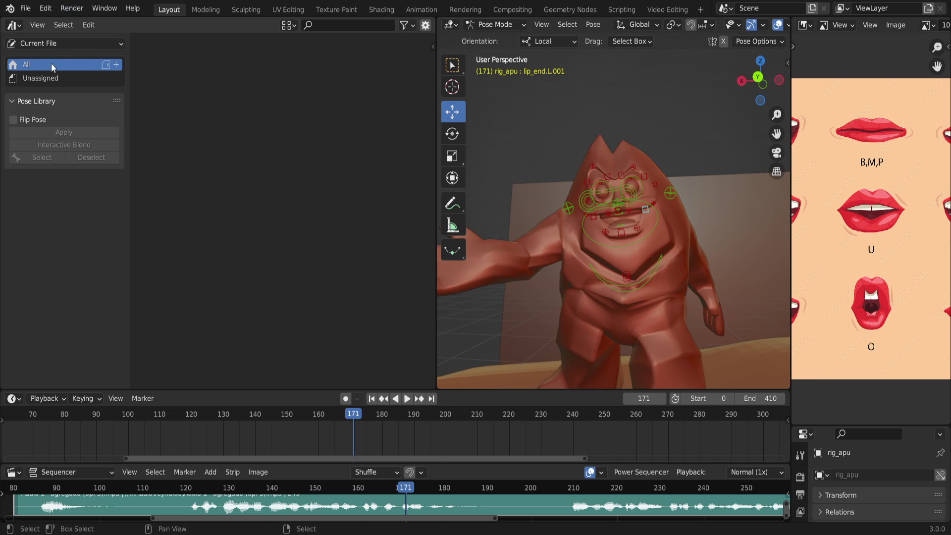
Switch the Asset Browser from the current file to the AMTA library and select the AH_Geom asset.
{"action": "left_click", "coordinate": [59, 46]}
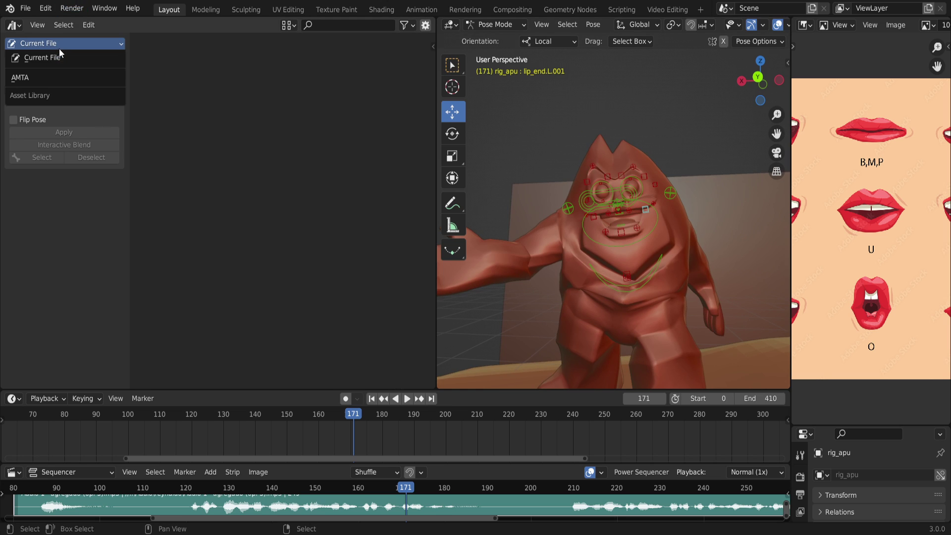
{"action": "left_click", "coordinate": [15, 78]}
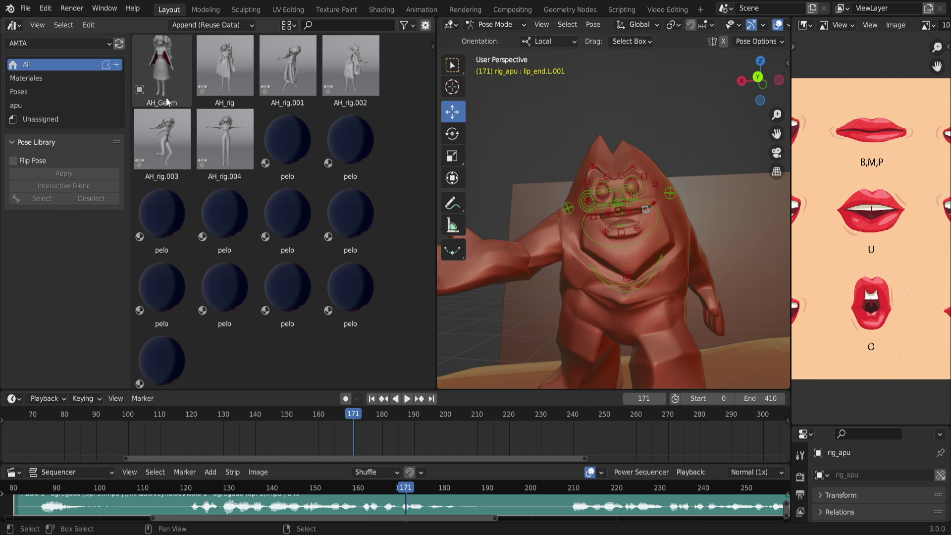
{"action": "left_click", "coordinate": [153, 87]}
Try to place the AH_Geom character asset from the AMTA library into the 3D scene.
{"action": "scroll", "coordinate": [619, 238], "scroll_direction": "down", "scroll_amount": 4}
{"action": "middle_click_drag", "start_coordinate": [619, 238], "coordinate": [637, 247]}
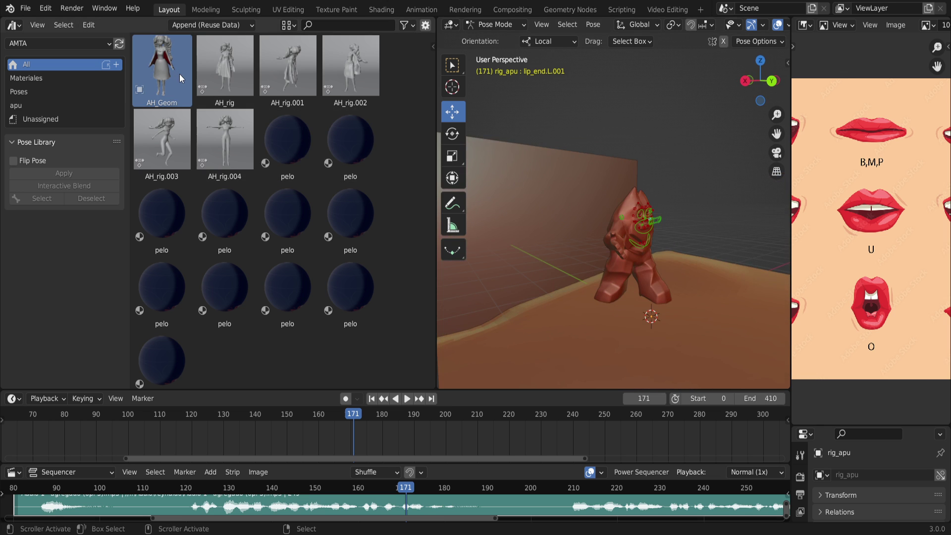
{"action": "left_click_drag", "start_coordinate": [169, 68], "coordinate": [703, 215]}
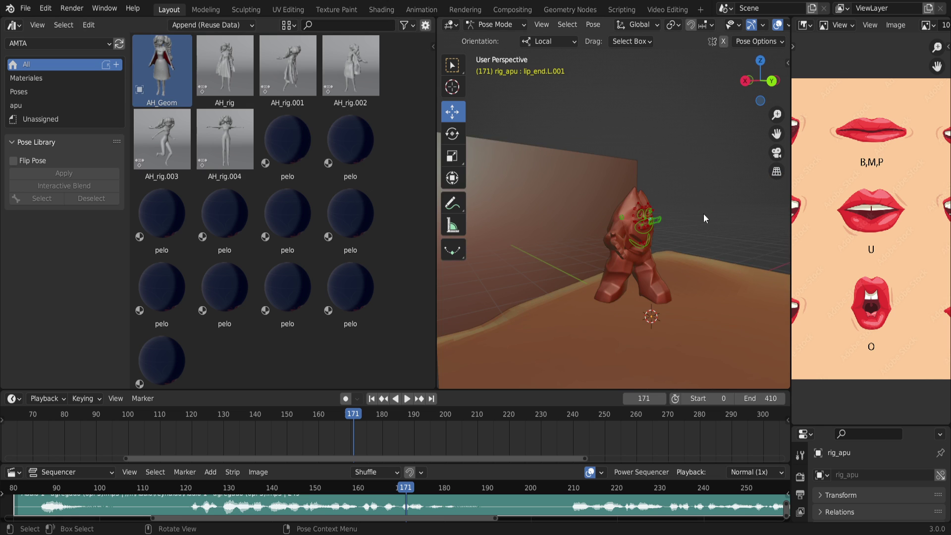
{"action": "scroll", "coordinate": [703, 213], "scroll_direction": "down", "scroll_amount": 4}
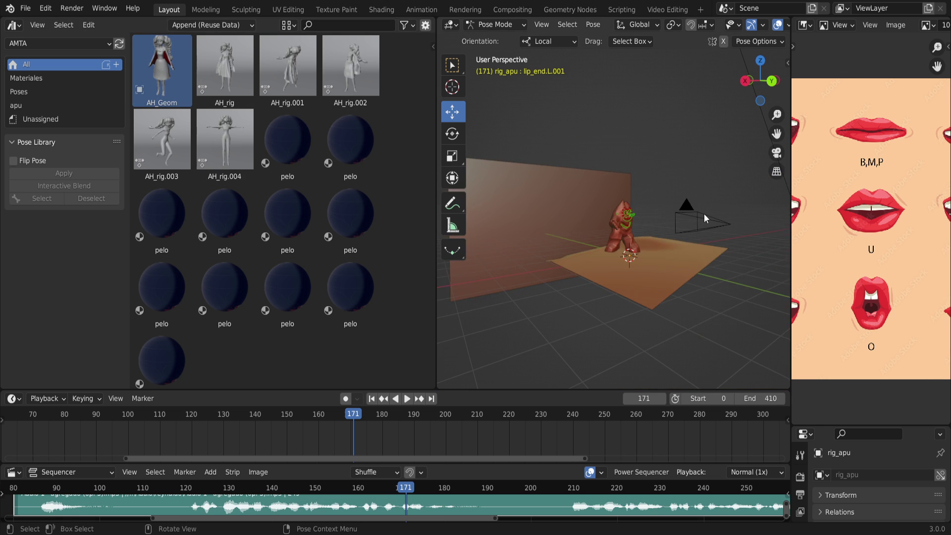
{"action": "middle_click_drag", "start_coordinate": [703, 213], "coordinate": [558, 262]}
{"action": "left_click_drag", "start_coordinate": [161, 79], "coordinate": [595, 290]}
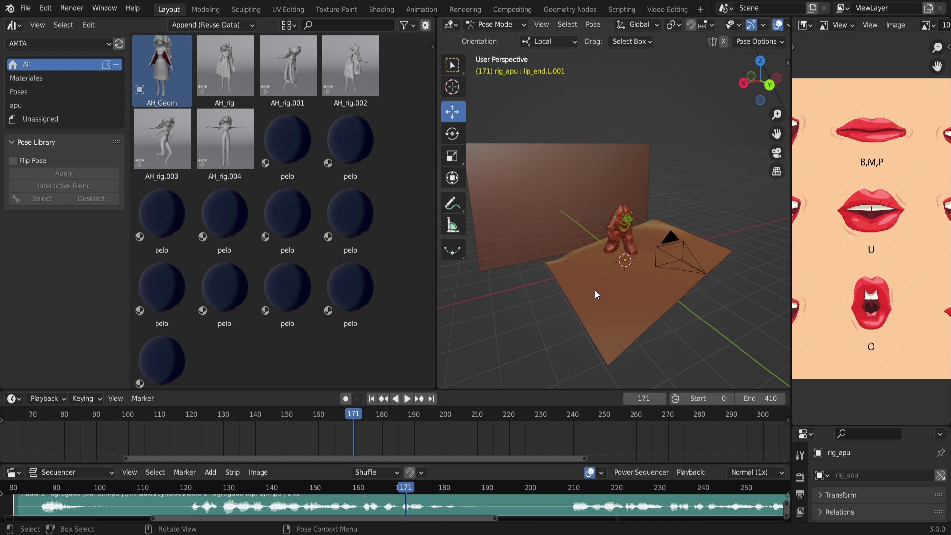
{"action": "left_click", "coordinate": [213, 73]}
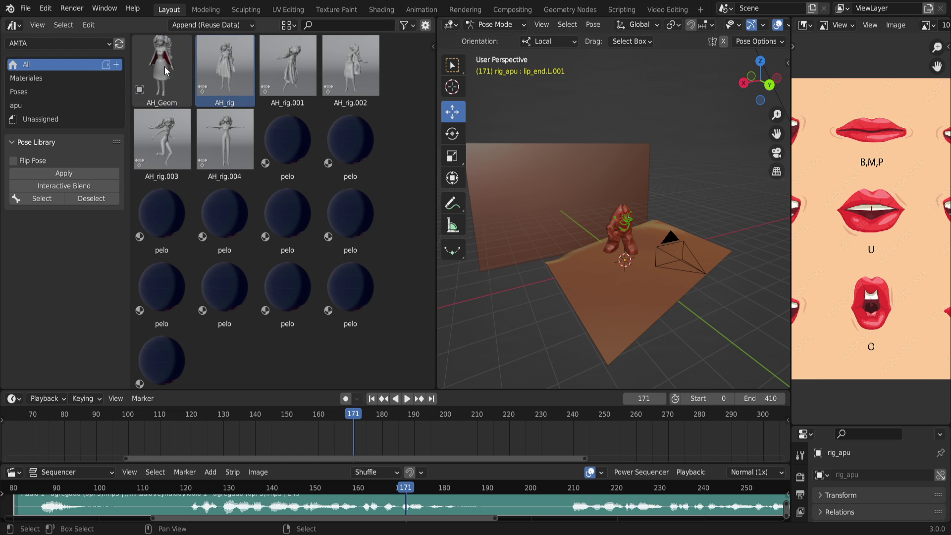
{"action": "left_click_drag", "start_coordinate": [165, 70], "coordinate": [589, 278]}
Examine the library's AH_rig pose and pelo material assets and the contents of the Materiales and Poses catalogs.
{"action": "left_click", "coordinate": [215, 67]}
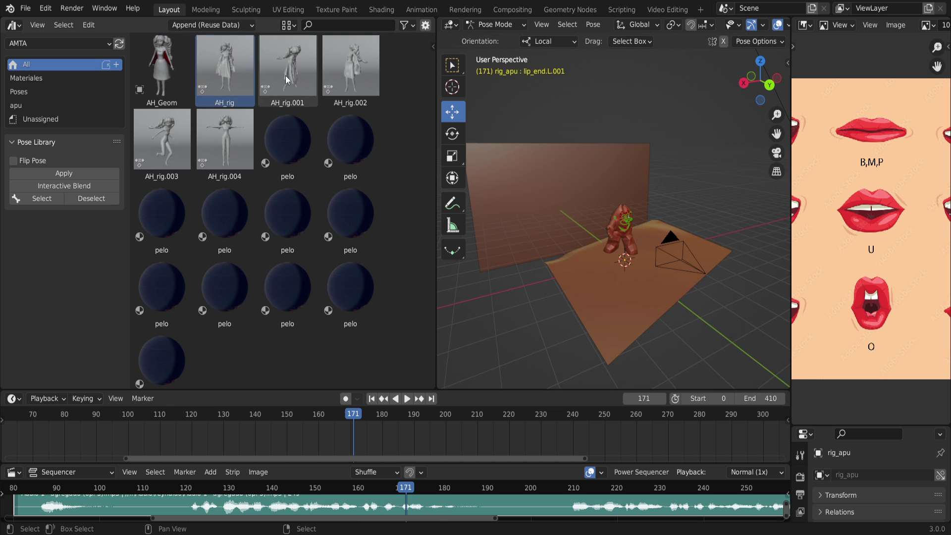
{"action": "left_click", "coordinate": [292, 142]}
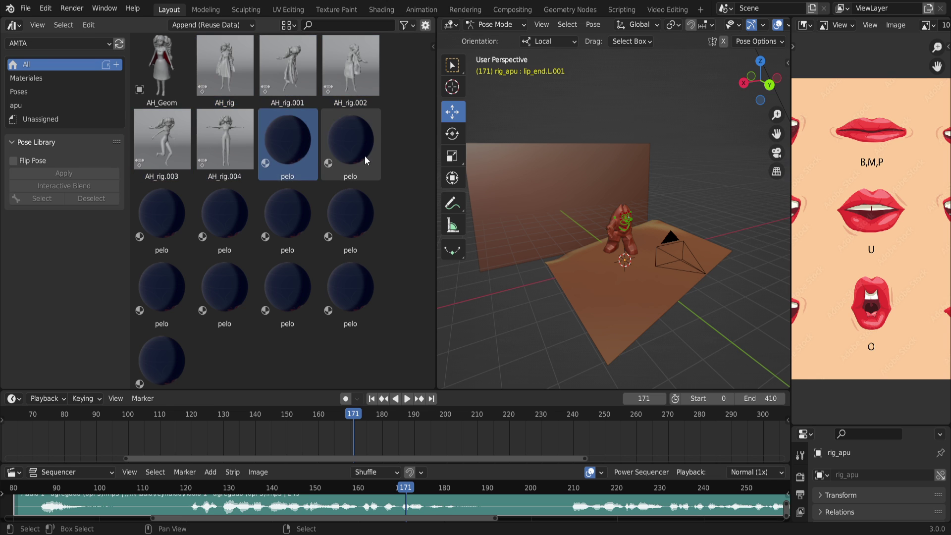
{"action": "left_click", "coordinate": [365, 160]}
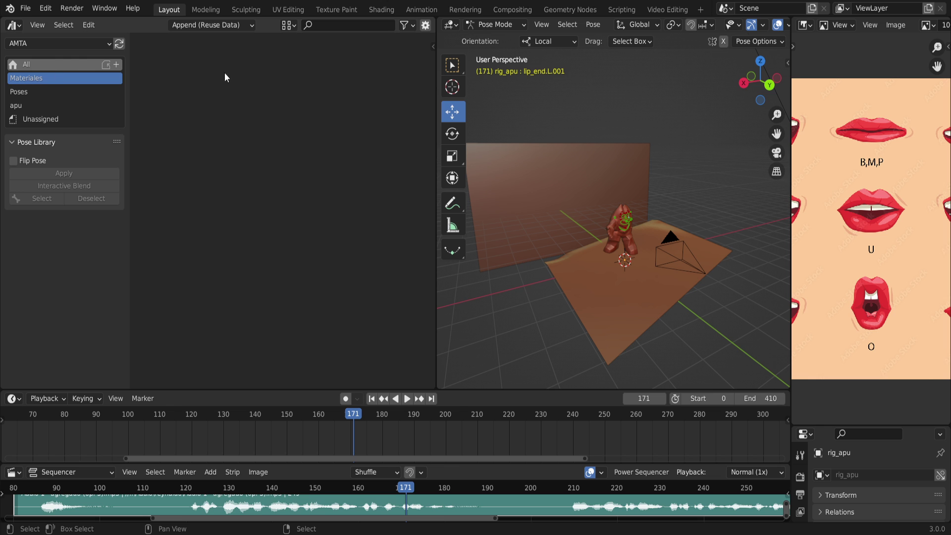
{"action": "left_click", "coordinate": [28, 65]}
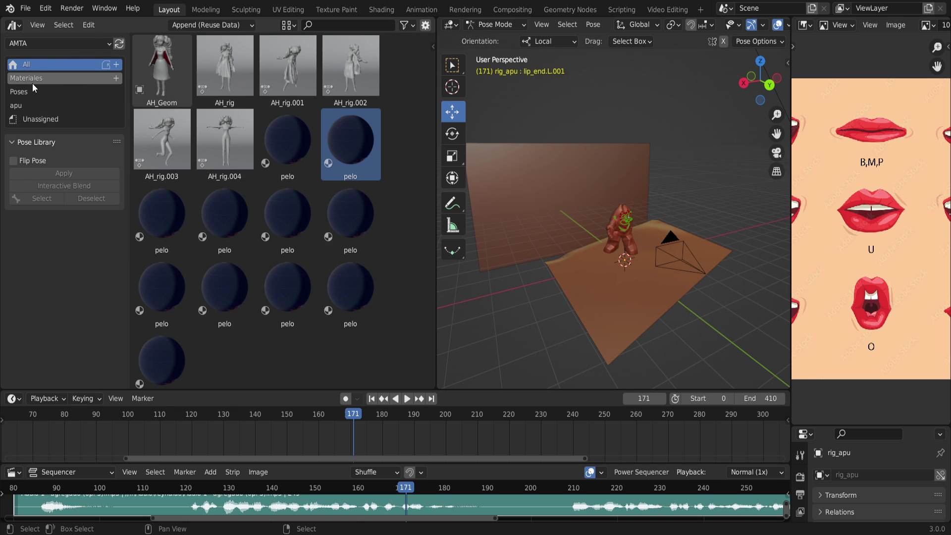
{"action": "left_click", "coordinate": [33, 82]}
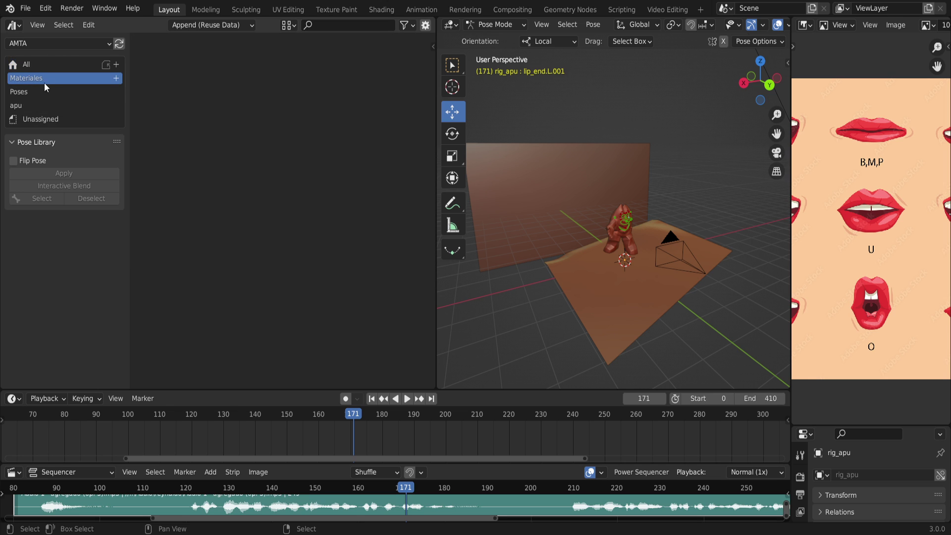
{"action": "left_click", "coordinate": [18, 93]}
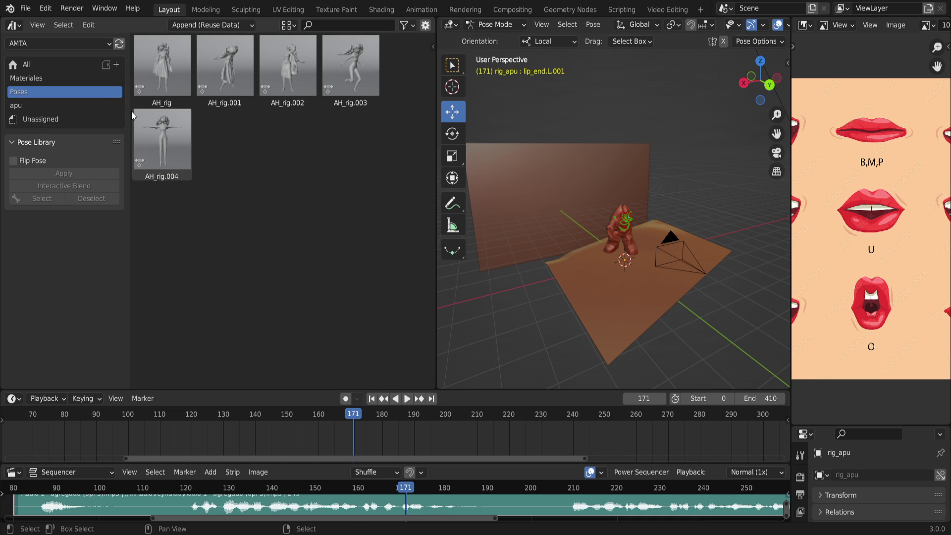
Open the apu catalog in the AMTA library and delete it.
{"action": "left_click", "coordinate": [58, 105]}
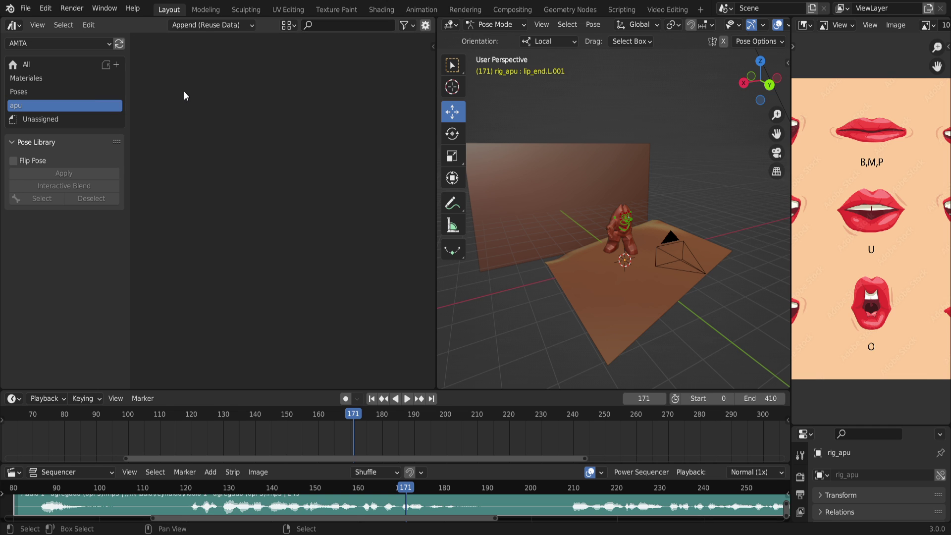
{"action": "right_click", "coordinate": [105, 106]}
{"action": "left_click", "coordinate": [80, 103]}
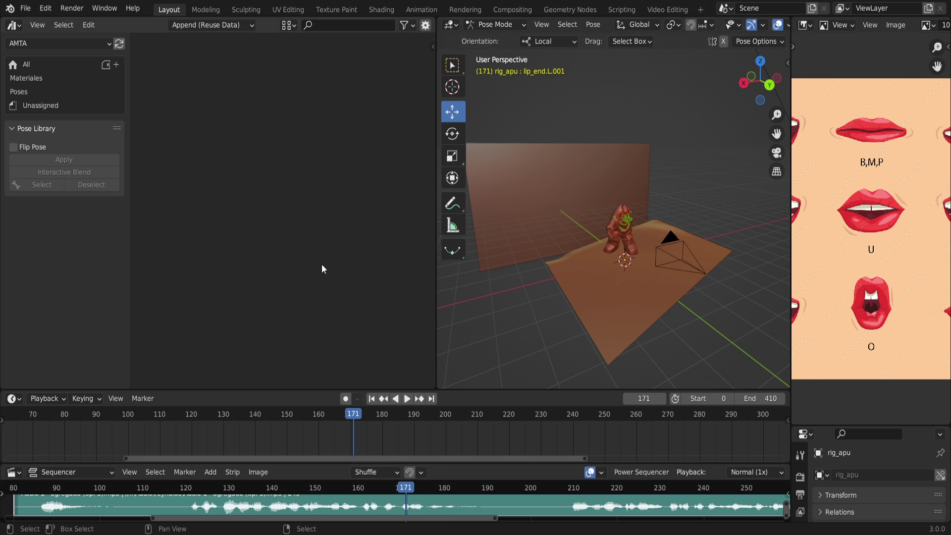
Resize the rig viewport beside the phoneme chart to fit the whole character from the front, and move the playhead to frame 166.
{"action": "left_click_drag", "start_coordinate": [791, 181], "coordinate": [637, 184]}
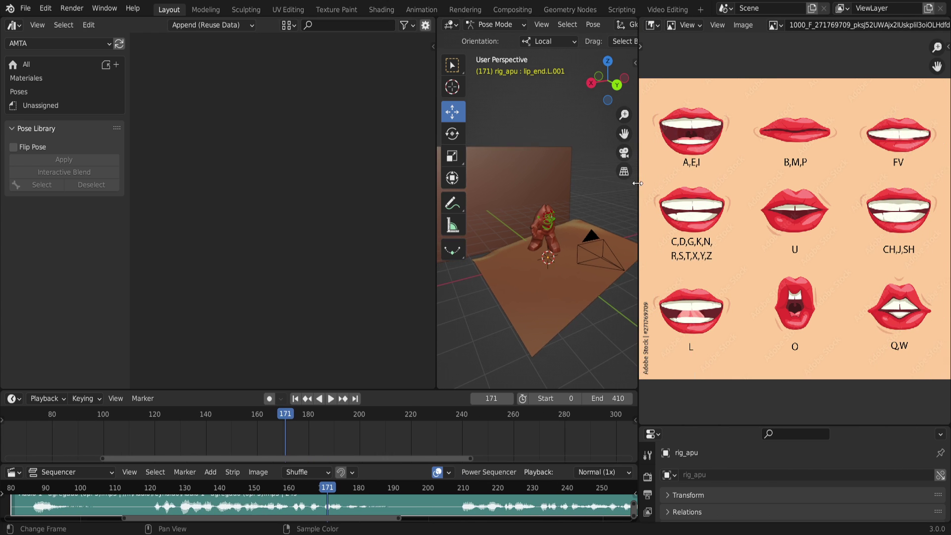
{"action": "scroll", "coordinate": [557, 246], "scroll_direction": "up", "scroll_amount": 5}
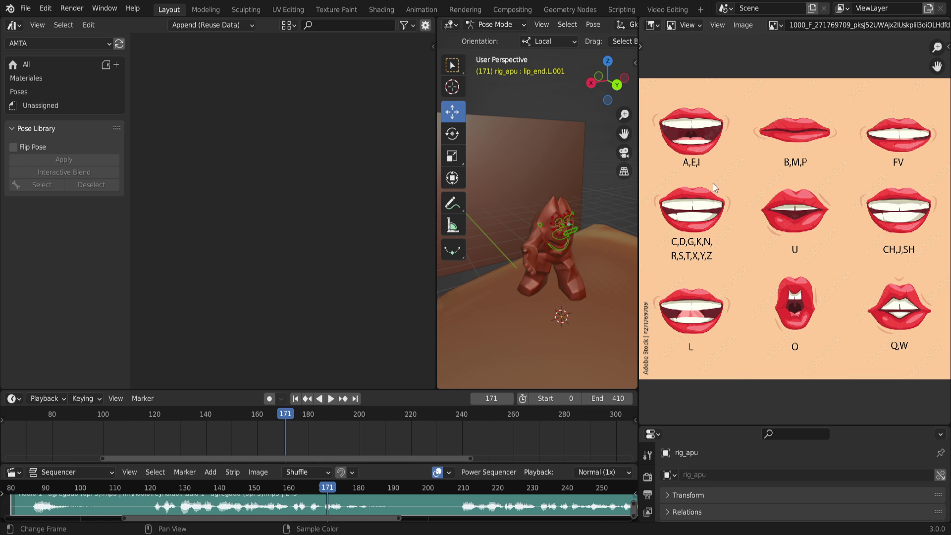
{"action": "scroll", "coordinate": [563, 238], "scroll_direction": "up", "scroll_amount": 4}
{"action": "middle_click_drag", "start_coordinate": [567, 257], "coordinate": [522, 242]}
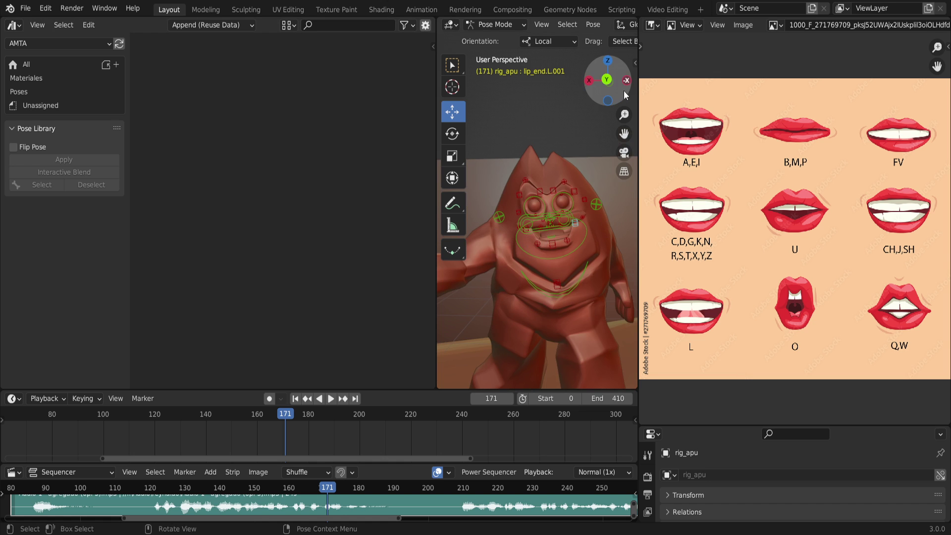
{"action": "left_click_drag", "start_coordinate": [639, 108], "coordinate": [743, 124]}
{"action": "scroll", "coordinate": [579, 254], "scroll_direction": "down", "scroll_amount": 3}
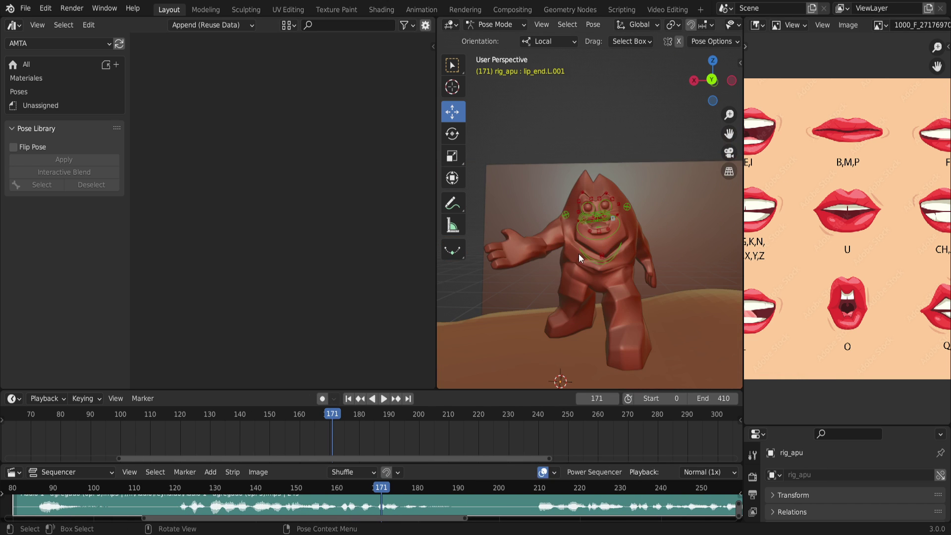
{"action": "left_click_drag", "start_coordinate": [123, 415], "coordinate": [317, 415]}
Start a new file without saving the changes to the current one, and delete the default cube.
{"action": "left_click", "coordinate": [25, 9]}
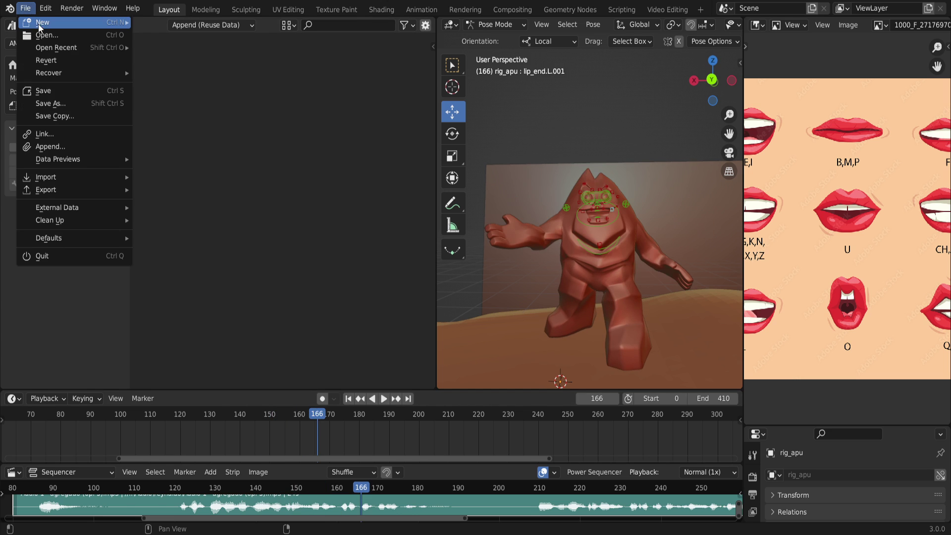
{"action": "mouse_move", "coordinate": [42, 23]}
{"action": "left_click", "coordinate": [230, 25]}
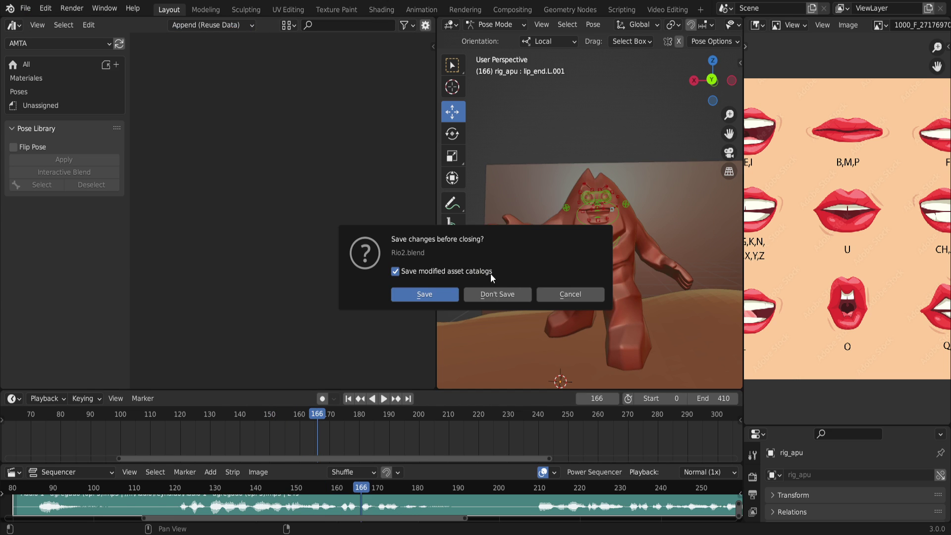
{"action": "left_click", "coordinate": [491, 289]}
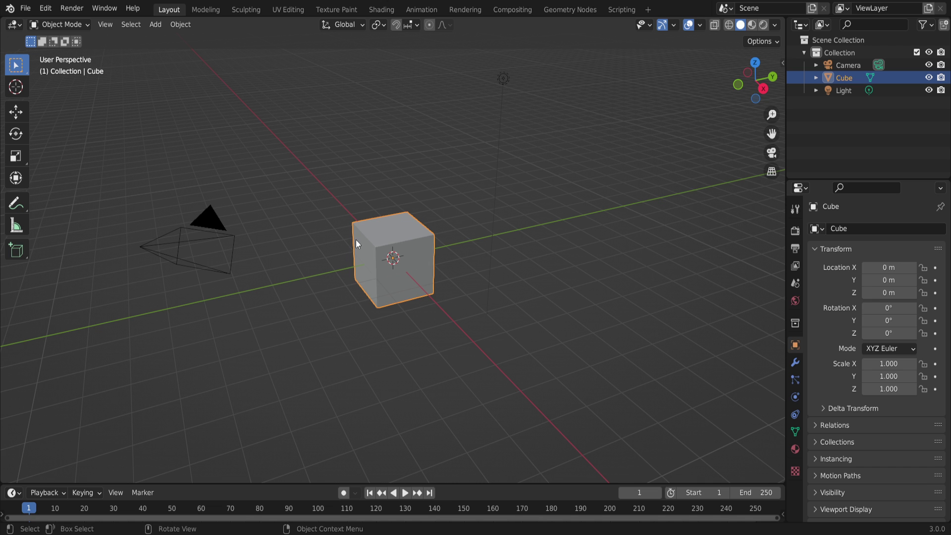
{"action": "key", "text": "Delete"}
{"action": "middle_click_drag", "start_coordinate": [355, 240], "coordinate": [363, 257]}
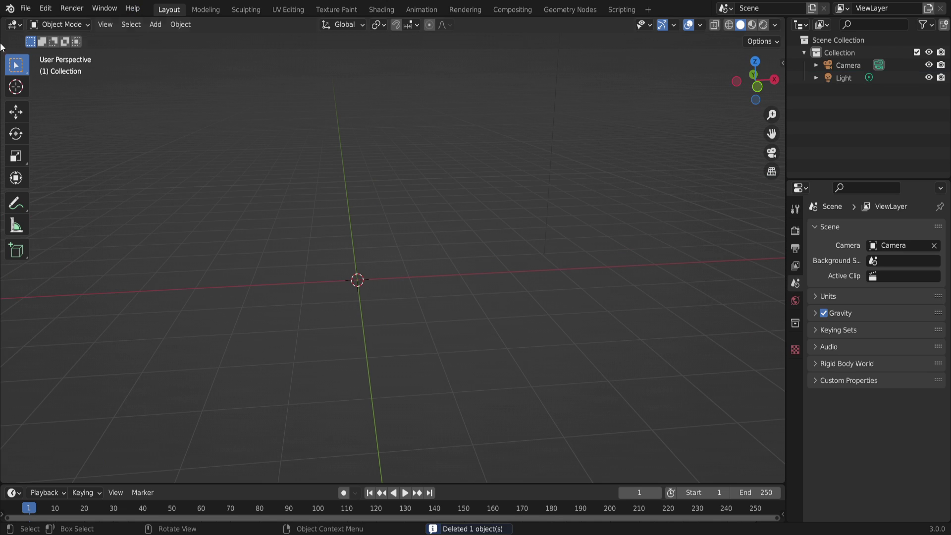
Split the 3D viewport into two side-by-side areas and change one of them into a File Browser.
{"action": "left_click", "coordinate": [26, 9]}
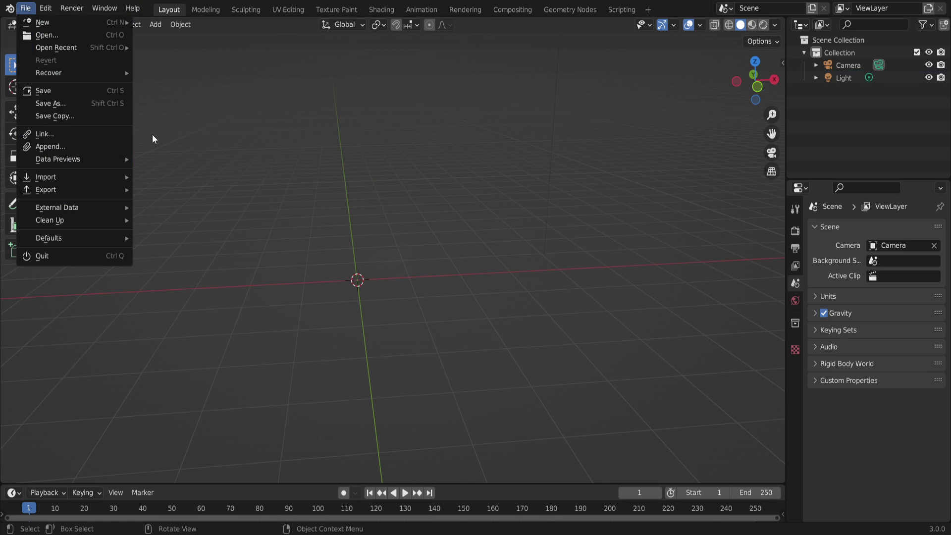
{"action": "left_click", "coordinate": [117, 134]}
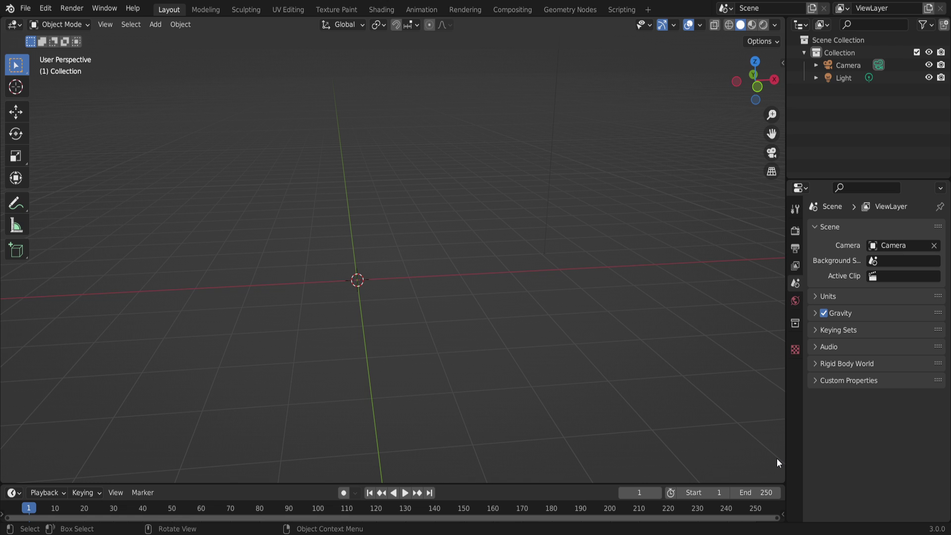
{"action": "left_click", "coordinate": [14, 25]}
{"action": "left_click_drag", "start_coordinate": [782, 21], "coordinate": [351, 11]}
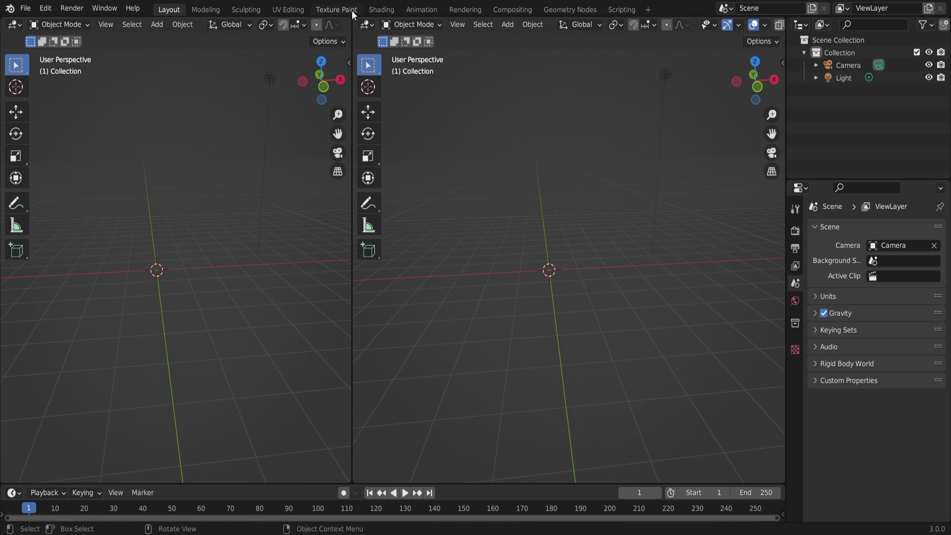
{"action": "left_click", "coordinate": [19, 28]}
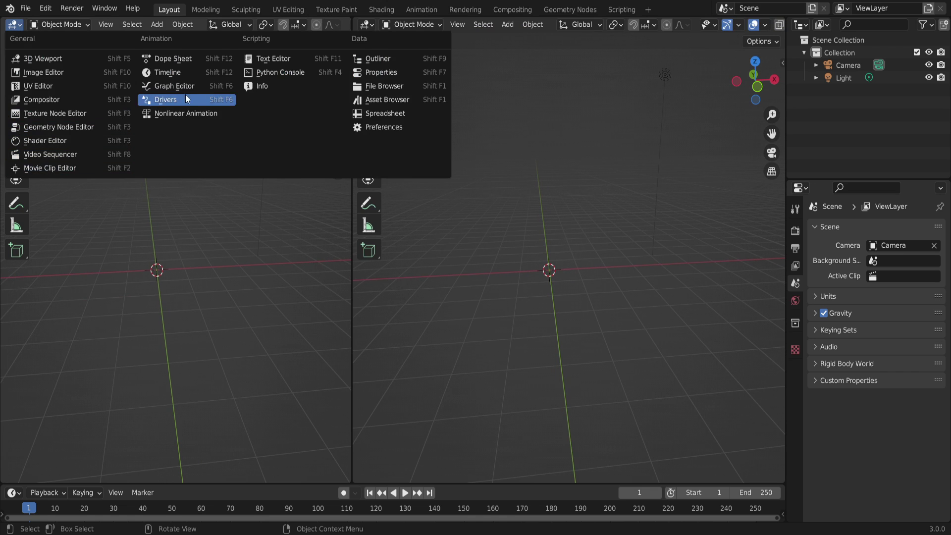
{"action": "left_click", "coordinate": [399, 85]}
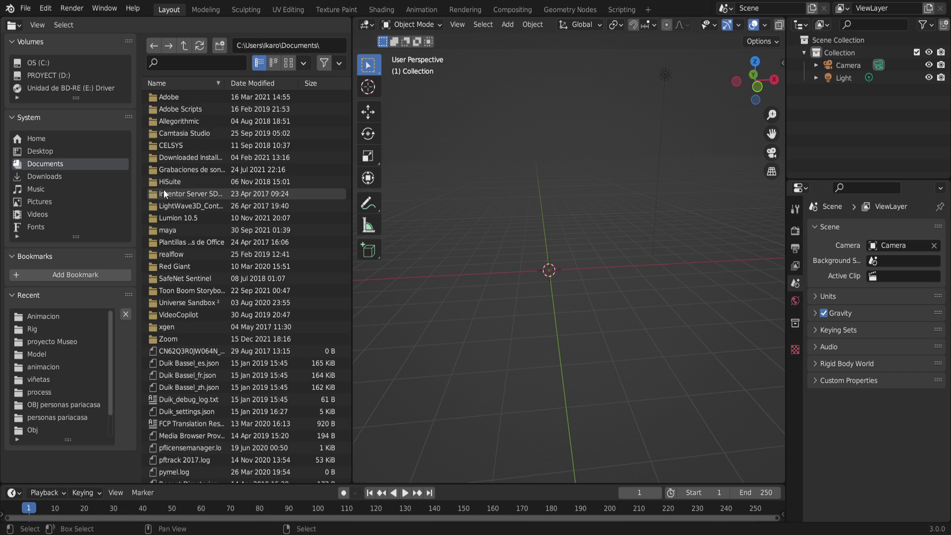
Link the apu character collection into the new scene.
{"action": "left_click", "coordinate": [25, 9]}
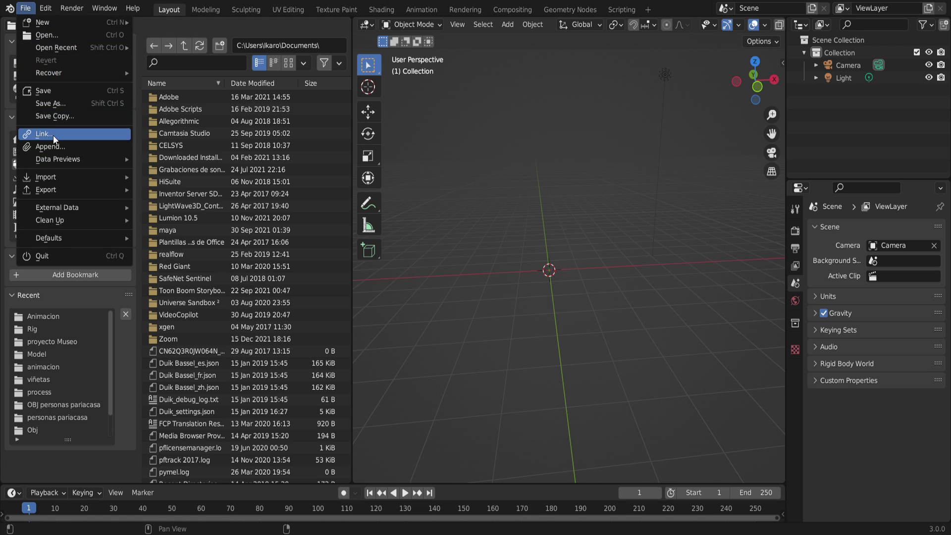
{"action": "key", "text": "Escape"}
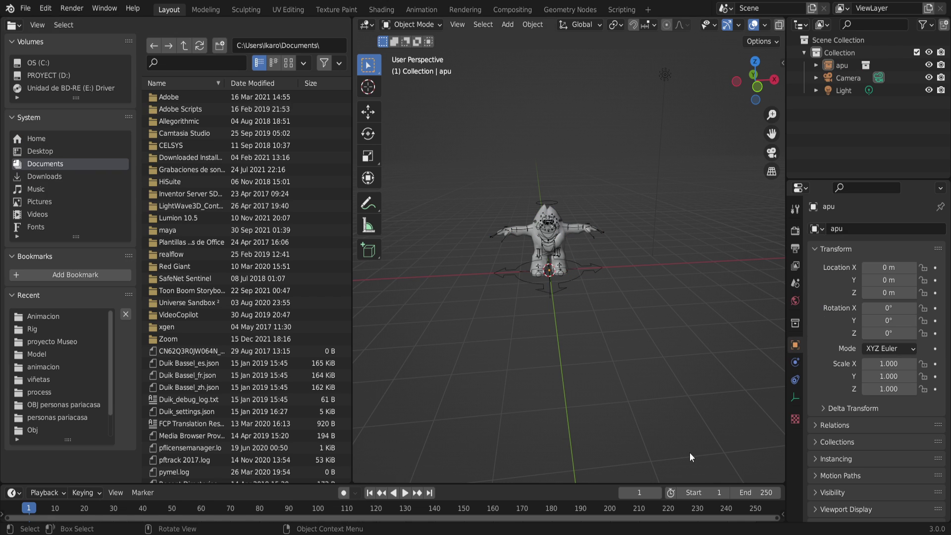
Change the File Browser area back into a 3D viewport so both areas show the character.
{"action": "left_click", "coordinate": [16, 25]}
{"action": "left_click", "coordinate": [161, 73]}
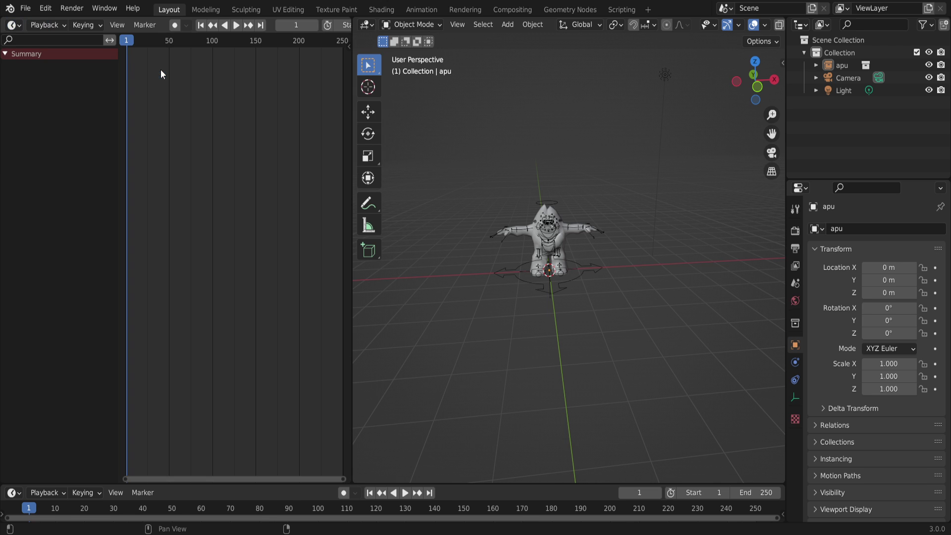
{"action": "left_click", "coordinate": [16, 25]}
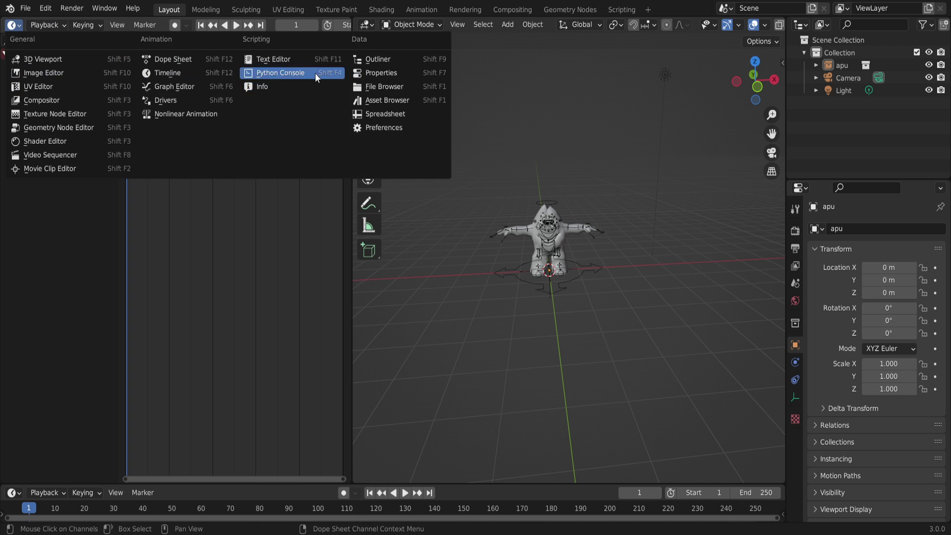
{"action": "left_click", "coordinate": [42, 60]}
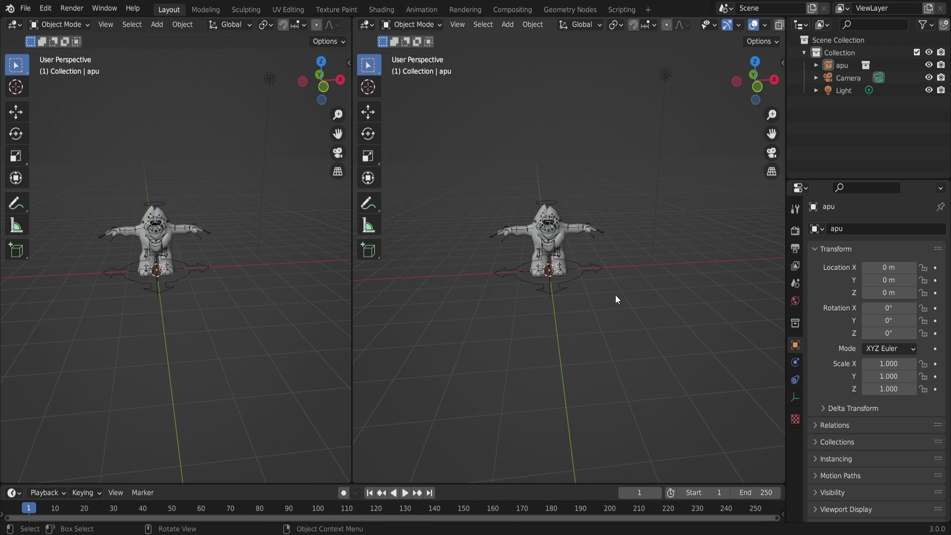
Select the linked apu character and frame it at an angle, close up in the larger viewport and at a distance in the other.
{"action": "scroll", "coordinate": [616, 296], "scroll_direction": "up", "scroll_amount": 6}
{"action": "scroll", "coordinate": [616, 295], "scroll_direction": "down", "scroll_amount": 2}
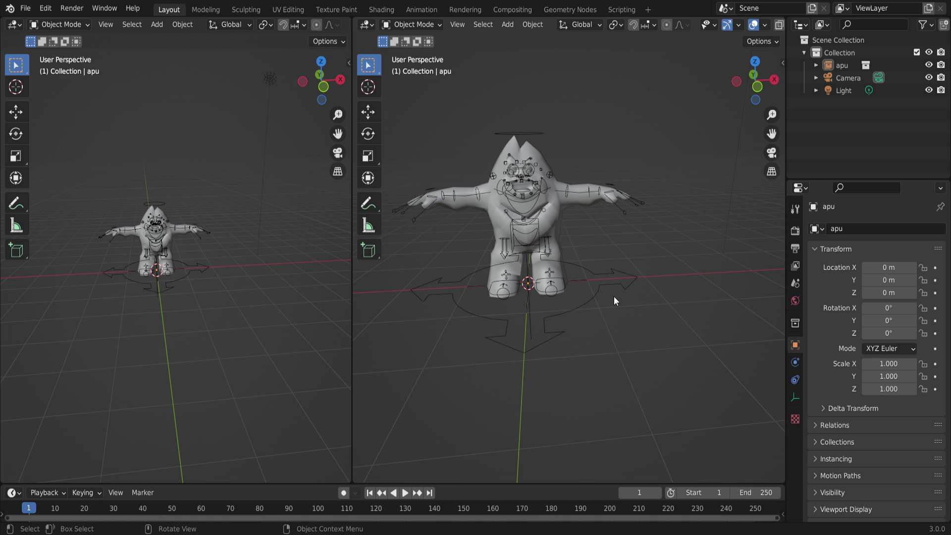
{"action": "left_click", "coordinate": [105, 8]}
{"action": "middle_click_drag", "start_coordinate": [247, 201], "coordinate": [168, 237]}
{"action": "left_click", "coordinate": [585, 272]}
{"action": "mouse_move", "coordinate": [586, 267]}
{"action": "middle_mouse_down"}
{"action": "mouse_move", "coordinate": [700, 279]}
{"action": "mouse_move", "coordinate": [585, 280]}
{"action": "middle_mouse_up"}
{"action": "scroll", "coordinate": [520, 297], "scroll_direction": "up", "scroll_amount": 2}
{"action": "middle_click_drag", "start_coordinate": [520, 298], "coordinate": [646, 186]}
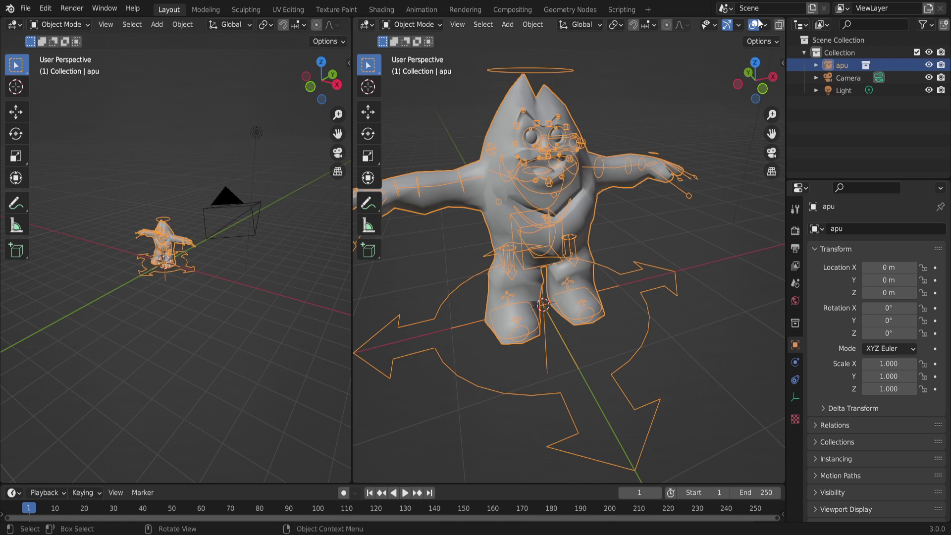
Switch the larger viewport to Material Preview shading to show the apu character's textures from the front.
{"action": "scroll", "coordinate": [732, 30], "scroll_direction": "down", "scroll_amount": 2}
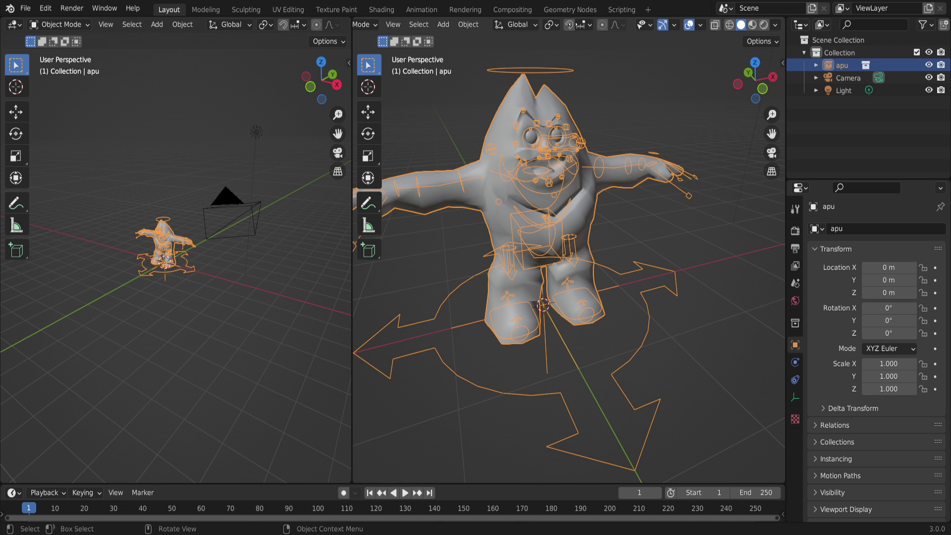
{"action": "left_click", "coordinate": [752, 24]}
{"action": "middle_click_drag", "start_coordinate": [601, 240], "coordinate": [553, 229]}
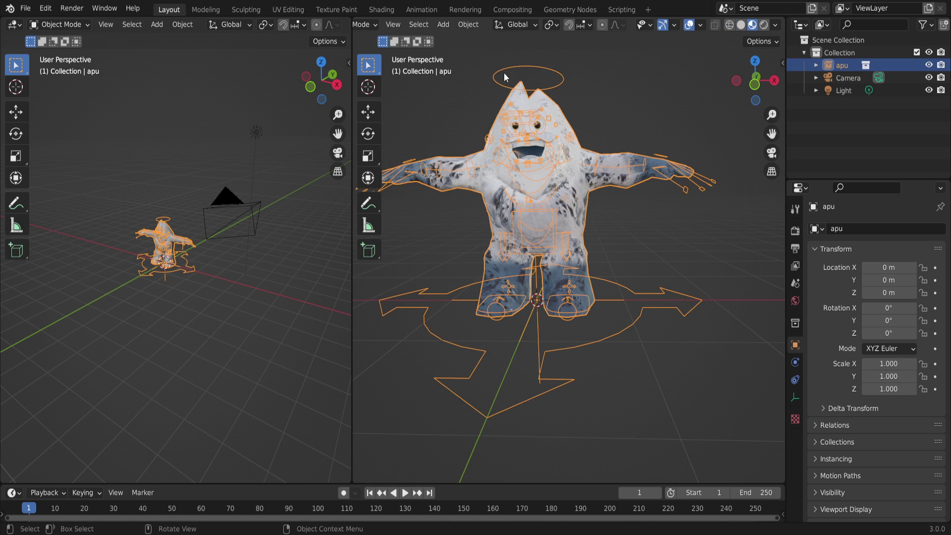
{"action": "left_click", "coordinate": [625, 91]}
{"action": "left_click", "coordinate": [563, 79]}
{"action": "middle_click_drag", "start_coordinate": [560, 171], "coordinate": [589, 265]}
{"action": "scroll", "coordinate": [589, 265], "scroll_direction": "down", "scroll_amount": 4}
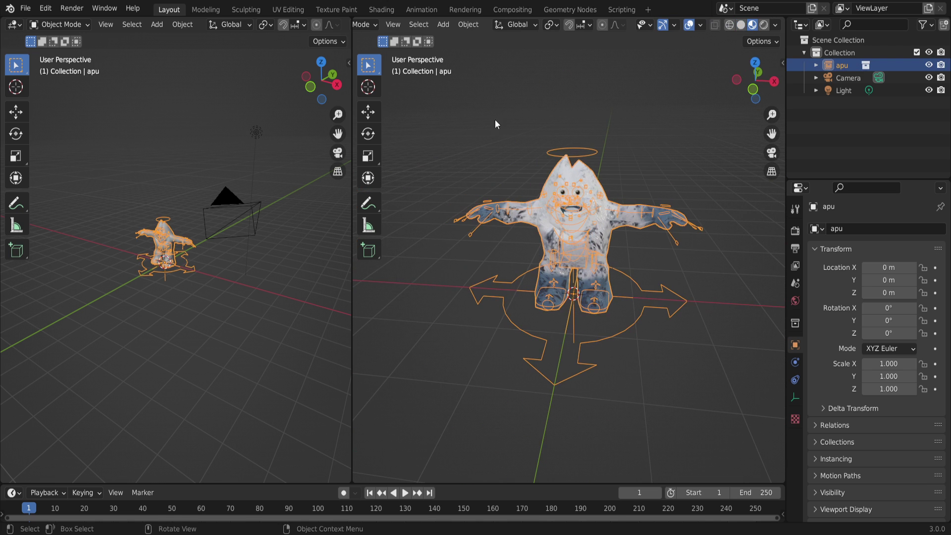
Make a library override of the linked apu character.
{"action": "left_click", "coordinate": [468, 25]}
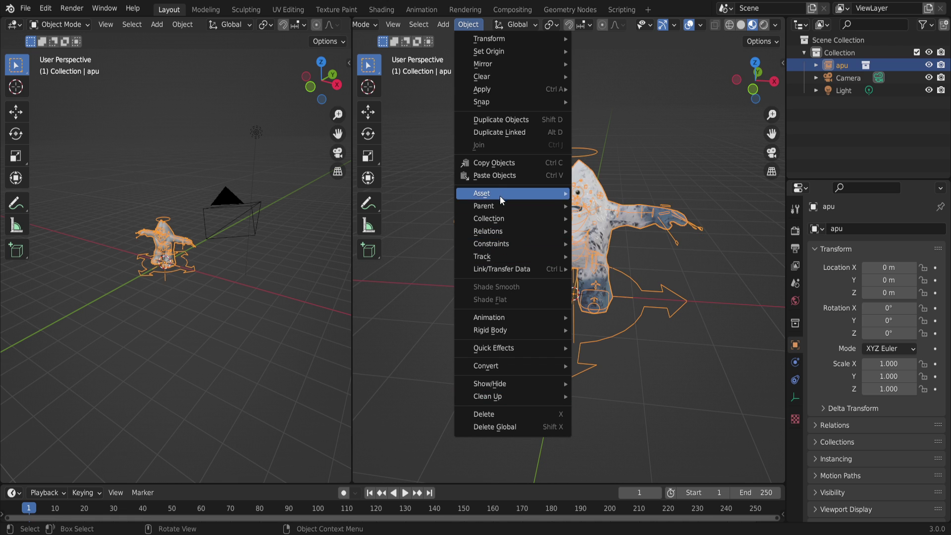
{"action": "mouse_move", "coordinate": [501, 193]}
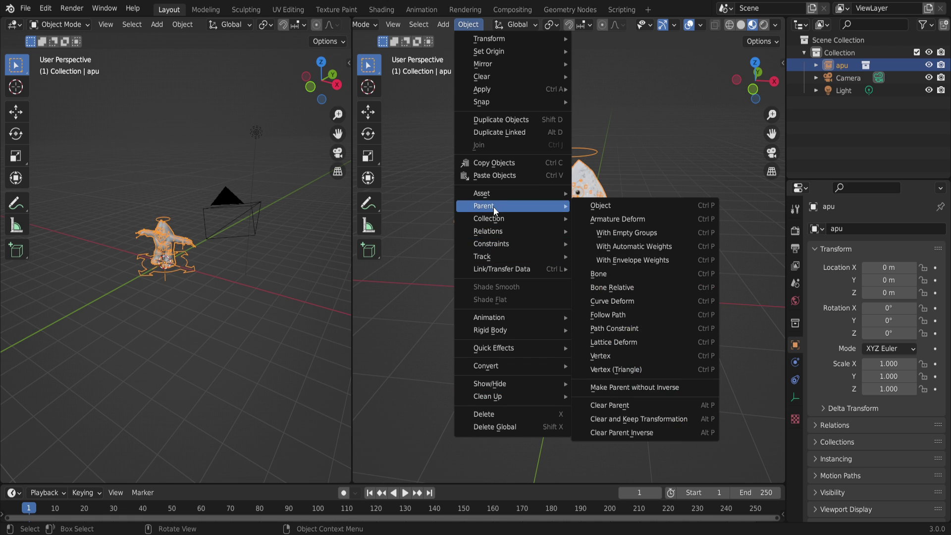
{"action": "mouse_move", "coordinate": [494, 230]}
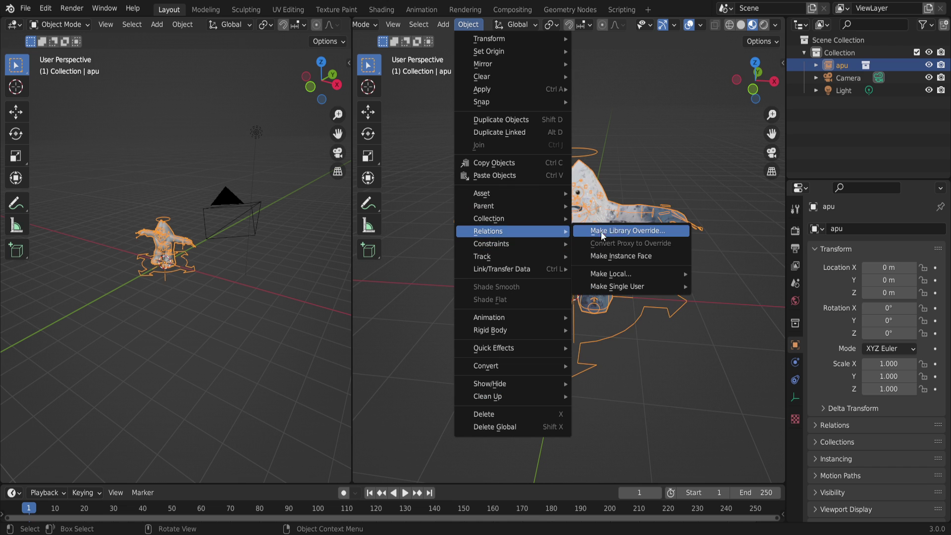
{"action": "left_click", "coordinate": [620, 231]}
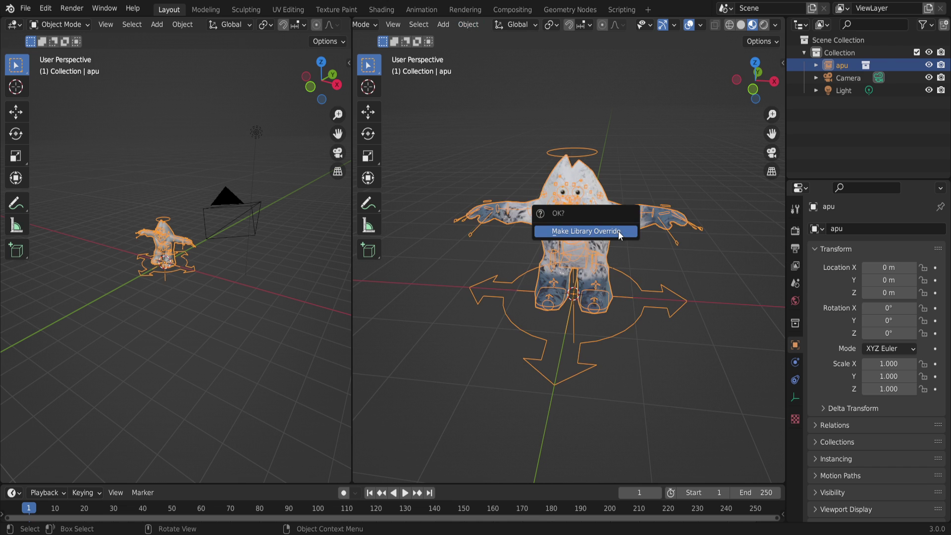
{"action": "left_click", "coordinate": [619, 232]}
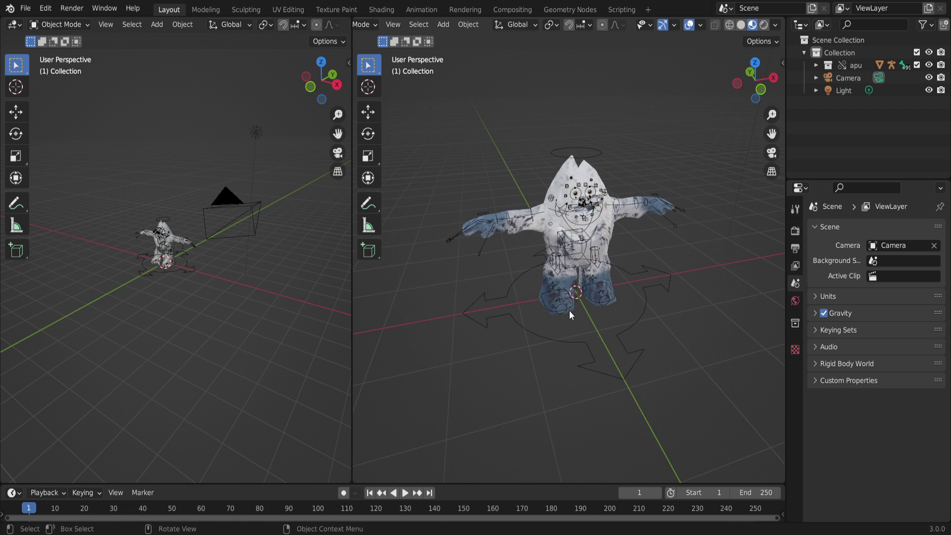
Select the rig_apu armature, put it in Pose Mode and select its jaw_master_mouth control.
{"action": "scroll", "coordinate": [571, 315], "scroll_direction": "up", "scroll_amount": 4}
{"action": "left_click", "coordinate": [555, 226]}
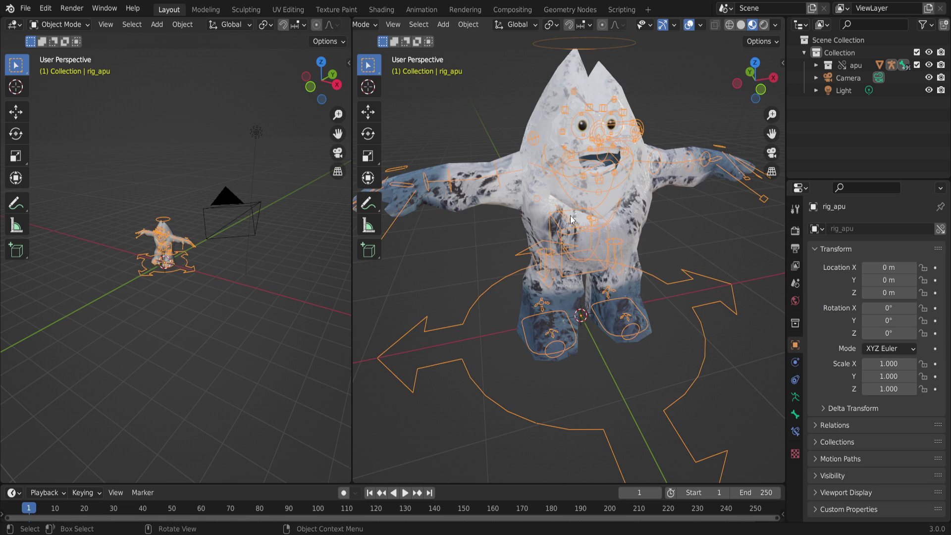
{"action": "key", "text": "ctrl+Tab"}
{"action": "left_click", "coordinate": [600, 268]}
{"action": "middle_click_drag", "start_coordinate": [601, 268], "coordinate": [552, 144]}
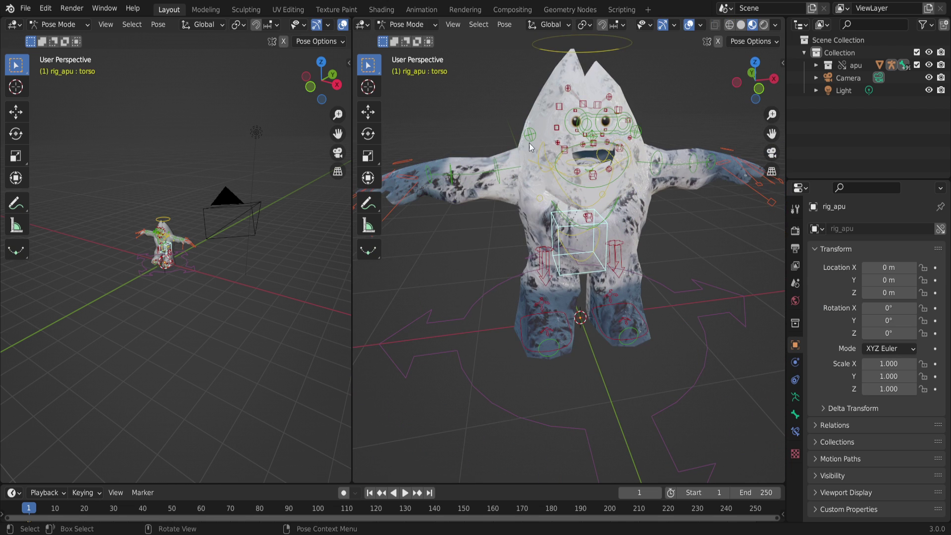
{"action": "left_click", "coordinate": [559, 167]}
{"action": "scroll", "coordinate": [565, 173], "scroll_direction": "down", "scroll_amount": 2}
{"action": "left_click", "coordinate": [191, 315]}
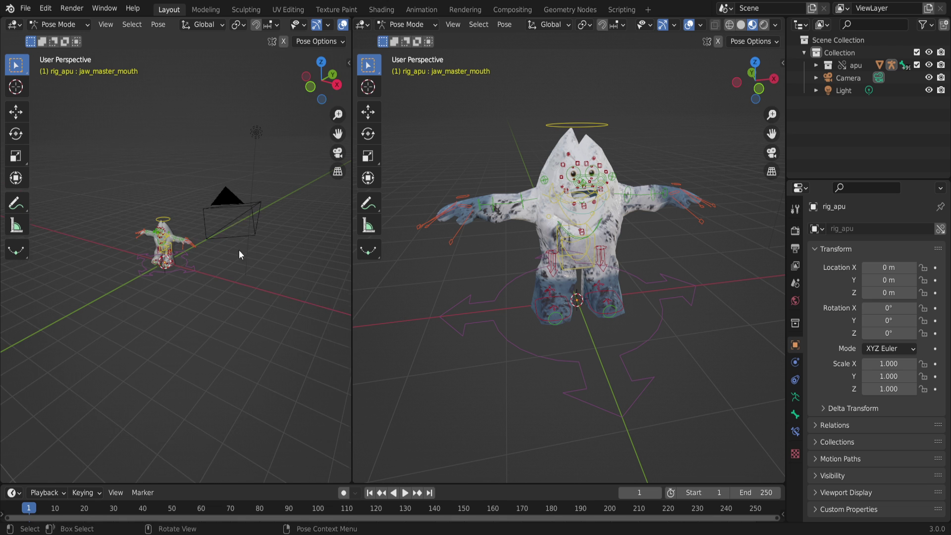
Return the rig to Object Mode and select the scene's camera.
{"action": "middle_click_drag", "start_coordinate": [238, 231], "coordinate": [233, 213]}
{"action": "left_click", "coordinate": [58, 24]}
{"action": "left_click", "coordinate": [63, 39]}
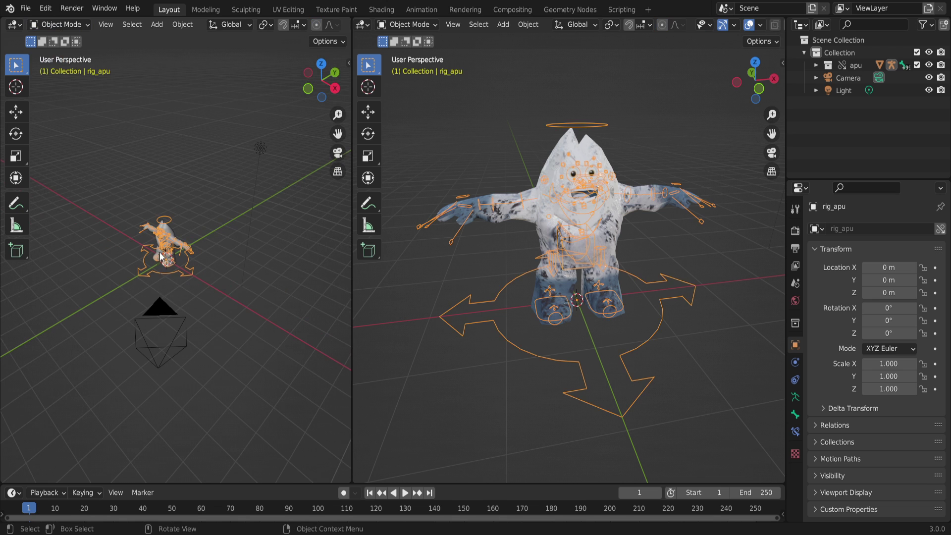
{"action": "left_click", "coordinate": [168, 324]}
{"action": "middle_click_drag", "start_coordinate": [167, 324], "coordinate": [37, 150]}
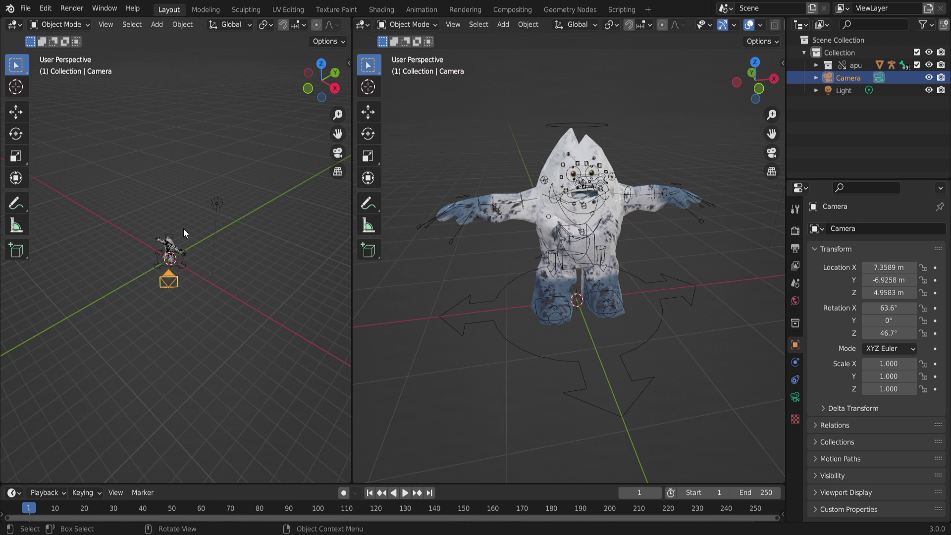
Set the camera's X, Y and Z location to 0 m.
{"action": "left_click", "coordinate": [348, 64]}
{"action": "left_click_drag", "start_coordinate": [270, 88], "coordinate": [270, 114]}
{"action": "type", "text": "0"}
{"action": "key", "text": "Return"}
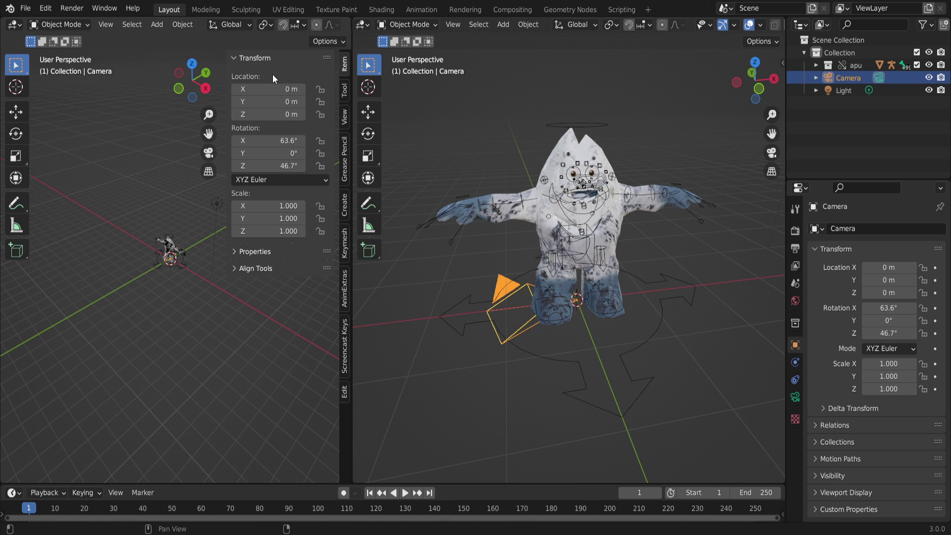
Set the camera's rotation to 90° on X and 0° on Y and Z.
{"action": "left_click_drag", "start_coordinate": [277, 141], "coordinate": [277, 165]}
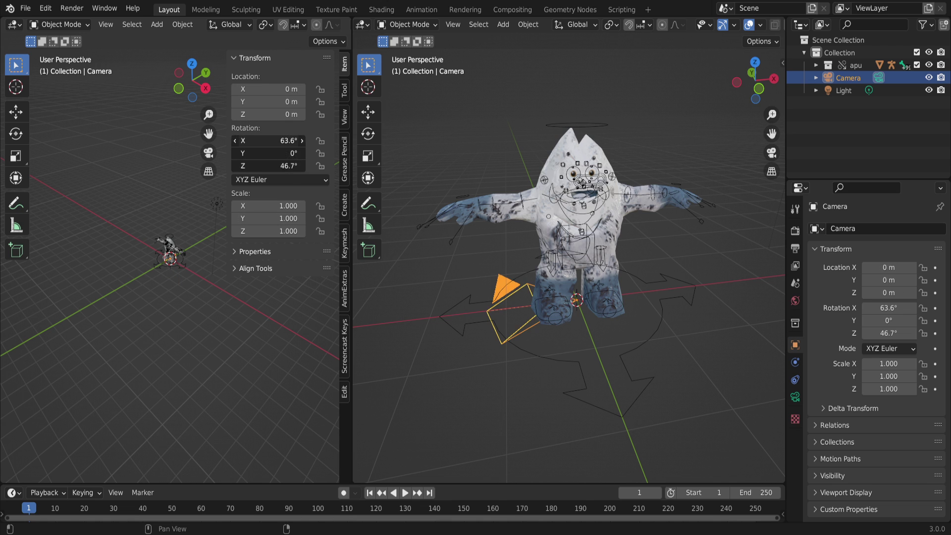
{"action": "type", "text": "0"}
{"action": "key", "text": "Return"}
{"action": "left_click", "coordinate": [278, 140]}
{"action": "type", "text": "90"}
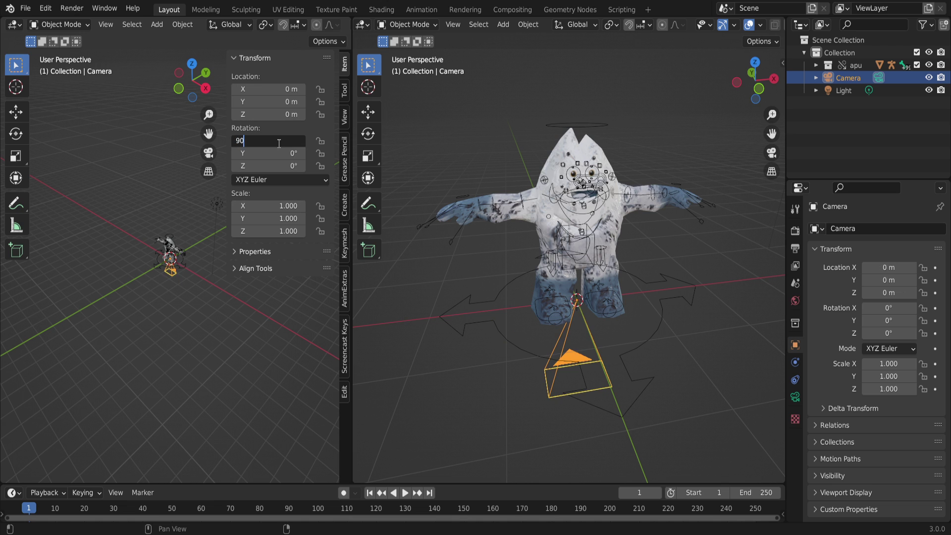
{"action": "key", "text": "Return"}
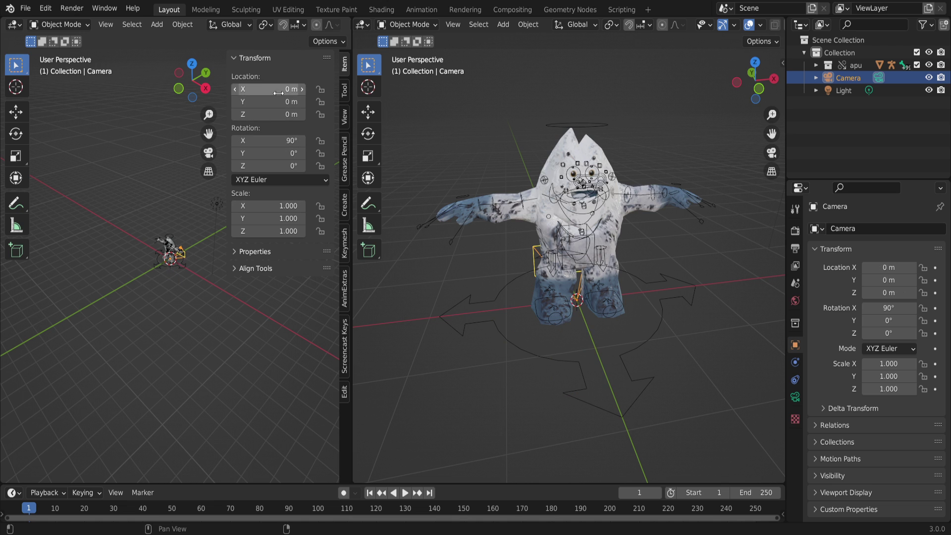
Place the camera in front of the character at Y -4.42 m and Z 1.3 m, and look through it in the larger viewport.
{"action": "left_click_drag", "start_coordinate": [278, 102], "coordinate": [295, 114]}
{"action": "key", "text": "KP_0"}
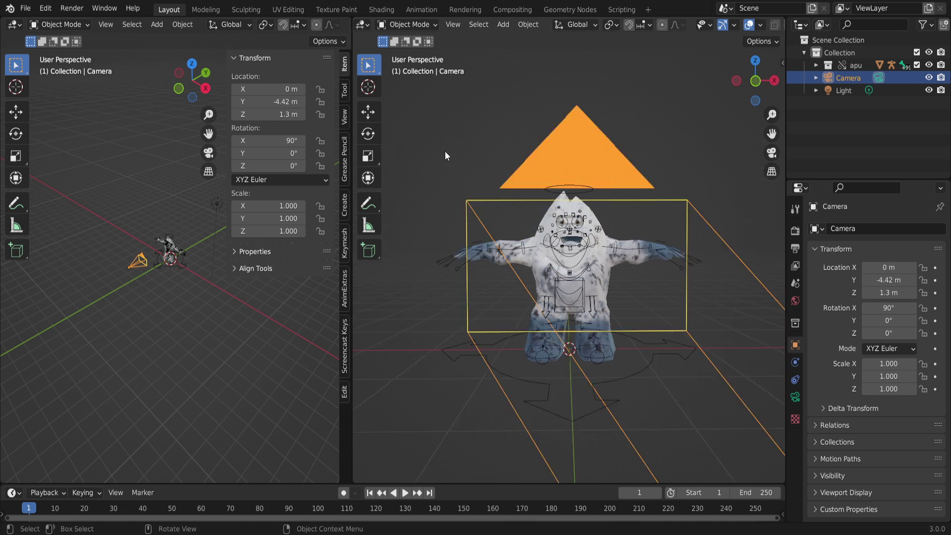
{"action": "scroll", "coordinate": [445, 151], "scroll_direction": "up", "scroll_amount": 4}
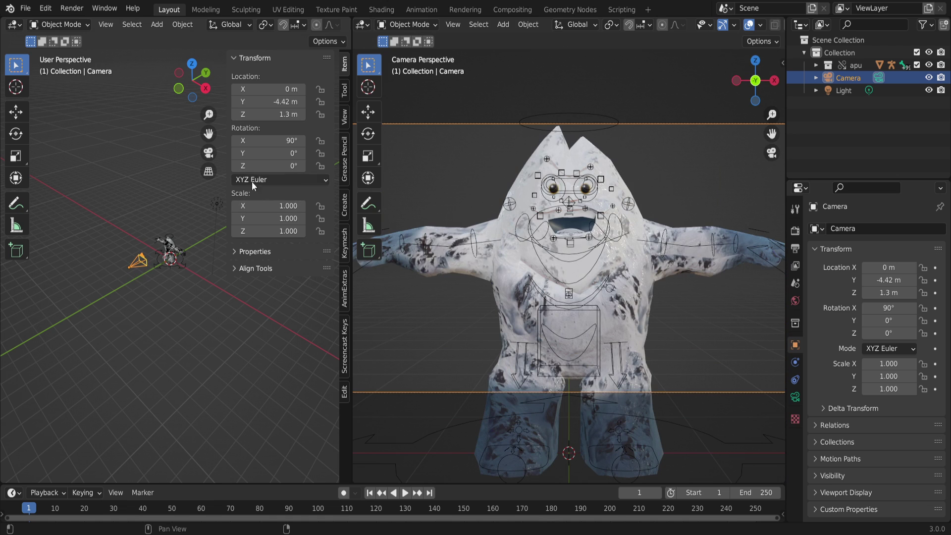
Set the scene's output resolution to 500 px on both X and Y for a square camera frame.
{"action": "left_click", "coordinate": [795, 232]}
{"action": "left_click", "coordinate": [795, 247]}
{"action": "left_click", "coordinate": [910, 246]}
{"action": "type", "text": "1000"}
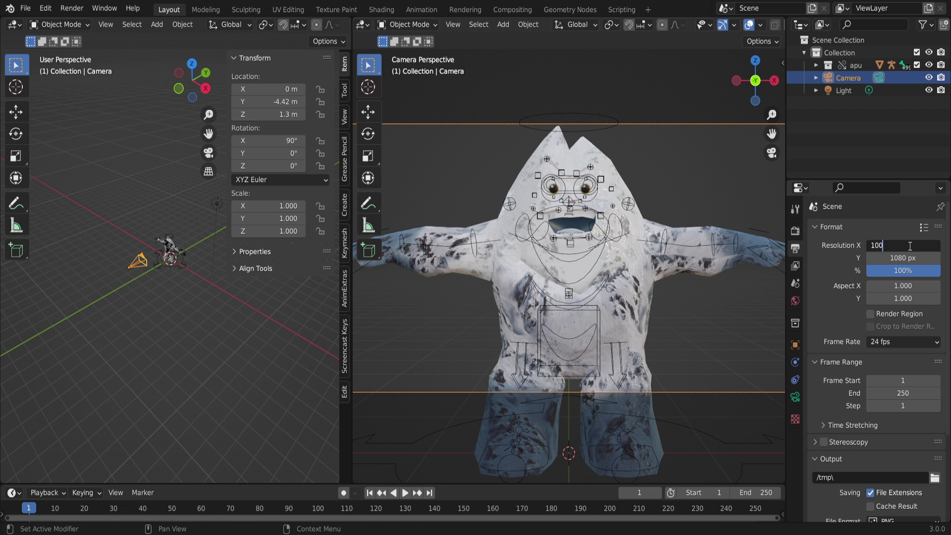
{"action": "key", "text": "BackSpace"}
{"action": "key", "text": "BackSpace"}
{"action": "key", "text": "BackSpace"}
{"action": "key", "text": "BackSpace"}
{"action": "type", "text": "500"}
{"action": "key", "text": "Return"}
{"action": "left_click", "coordinate": [887, 257]}
{"action": "type", "text": "500"}
{"action": "key", "text": "Return"}
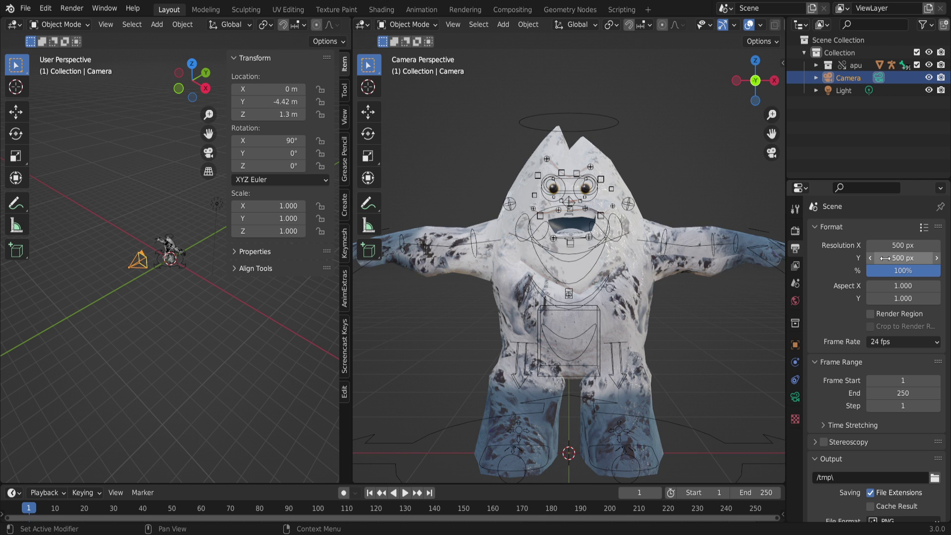
{"action": "key", "text": "Home"}
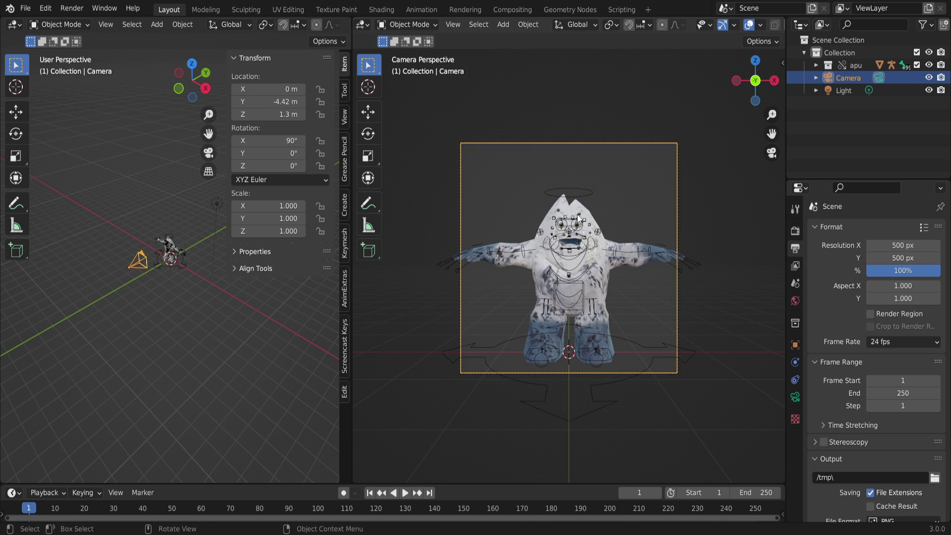
Move the camera closer to the character along Y with the Move tool, to about -2.15 m.
{"action": "left_click", "coordinate": [97, 289]}
{"action": "left_click", "coordinate": [129, 271]}
{"action": "scroll", "coordinate": [129, 270], "scroll_direction": "up", "scroll_amount": 3}
{"action": "middle_click_drag", "start_coordinate": [130, 271], "coordinate": [135, 284]}
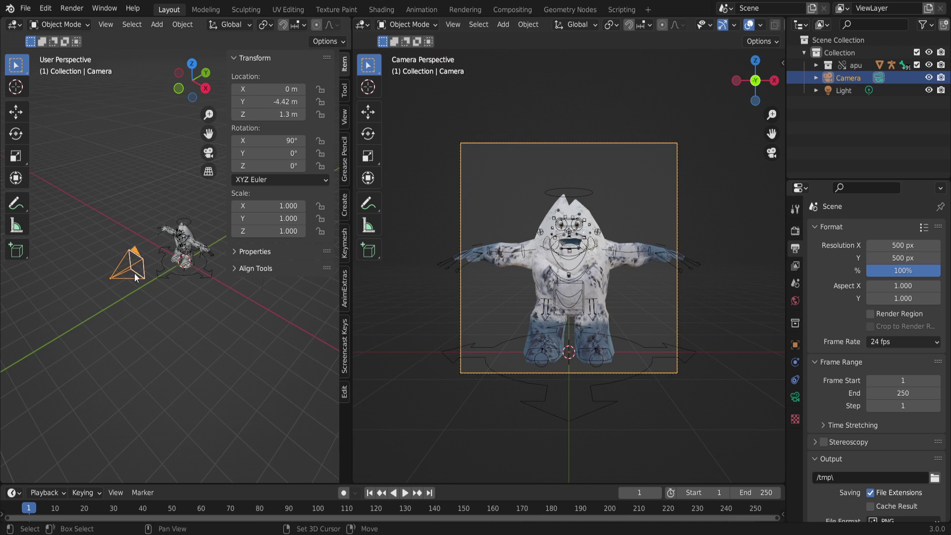
{"action": "left_click", "coordinate": [16, 112]}
{"action": "left_click_drag", "start_coordinate": [143, 262], "coordinate": [180, 254]}
Set the camera lens's focal length to 80 mm.
{"action": "scroll", "coordinate": [840, 426], "scroll_direction": "down", "scroll_amount": 5}
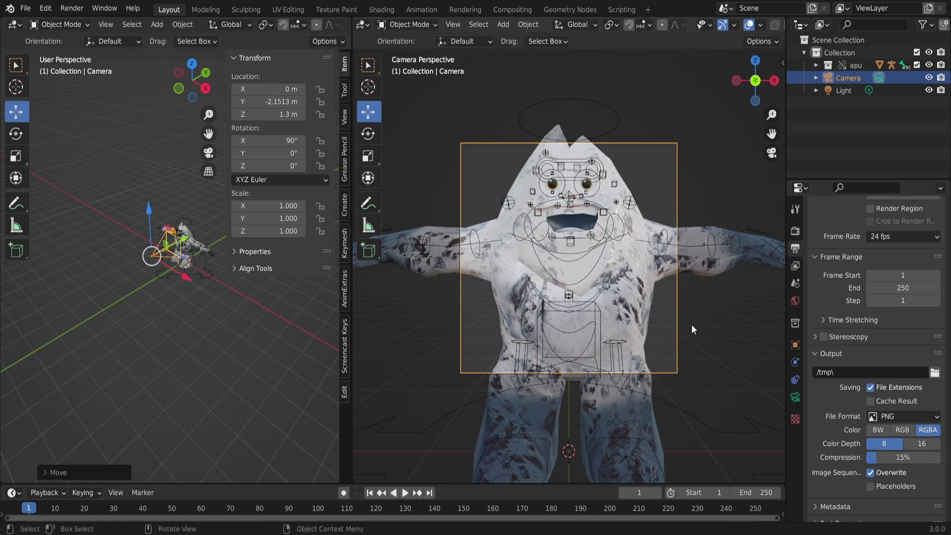
{"action": "scroll", "coordinate": [856, 402], "scroll_direction": "down", "scroll_amount": 1}
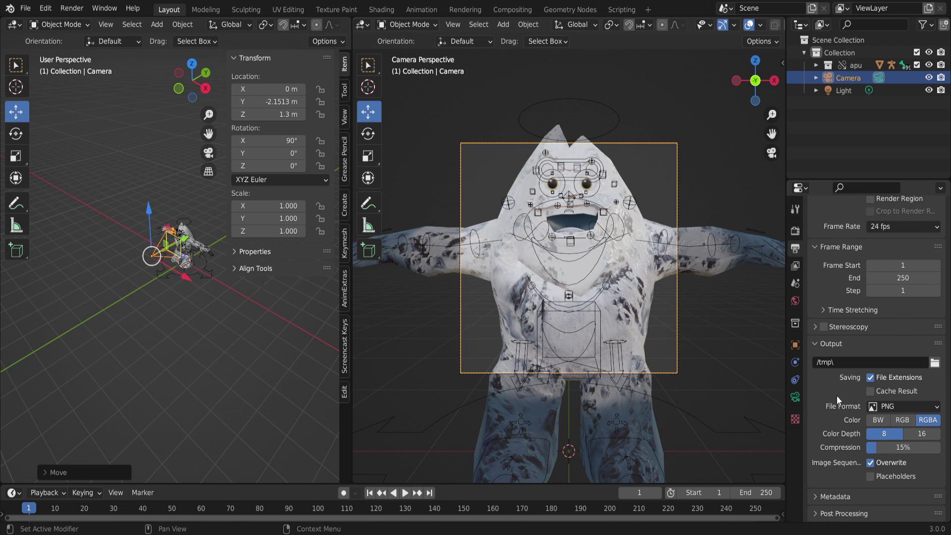
{"action": "left_click", "coordinate": [795, 396]}
{"action": "left_click", "coordinate": [890, 288]}
{"action": "type", "text": "79"}
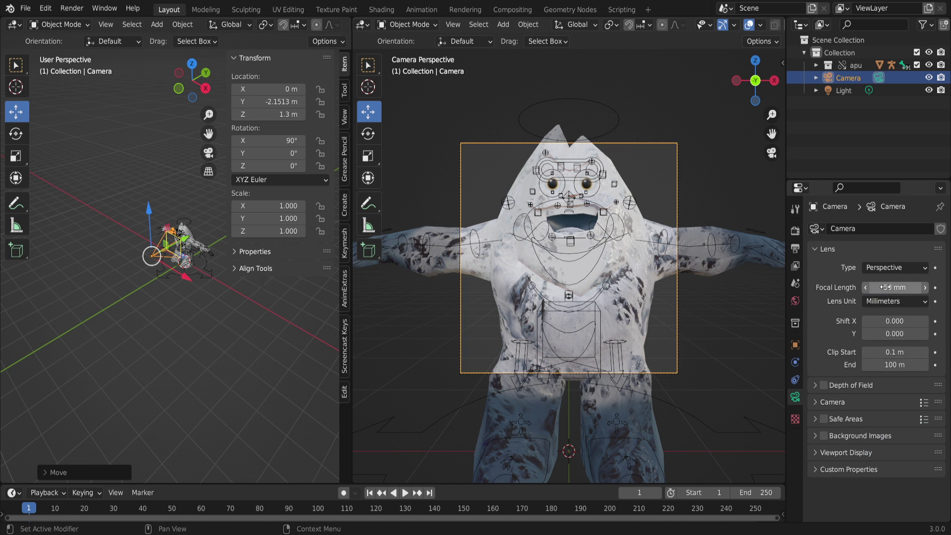
{"action": "key", "text": "Return"}
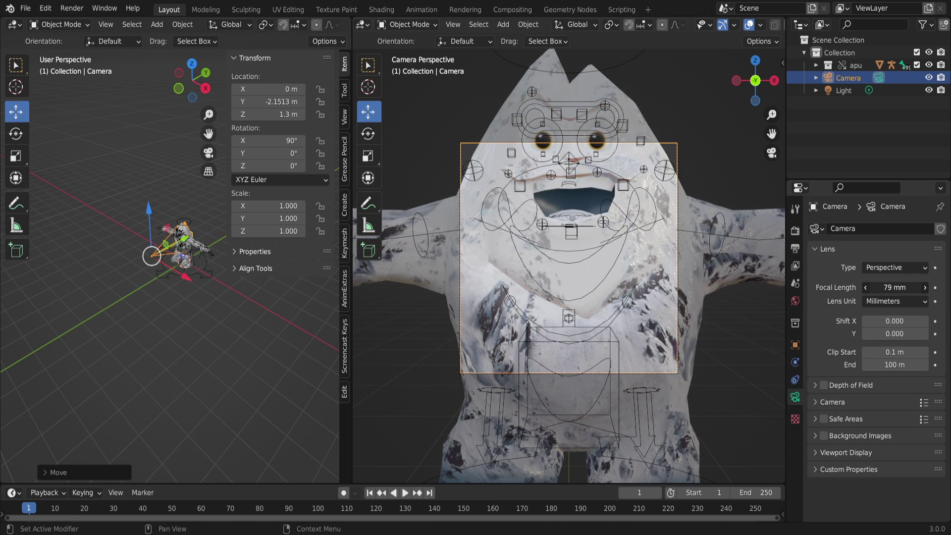
{"action": "mouse_move", "coordinate": [887, 288]}
{"action": "left_mouse_down"}
{"action": "mouse_move", "coordinate": [911, 287]}
{"action": "mouse_move", "coordinate": [876, 287]}
{"action": "mouse_move", "coordinate": [886, 287]}
{"action": "left_mouse_up"}
{"action": "left_click", "coordinate": [887, 287]}
{"action": "type", "text": "80"}
{"action": "key", "text": "Return"}
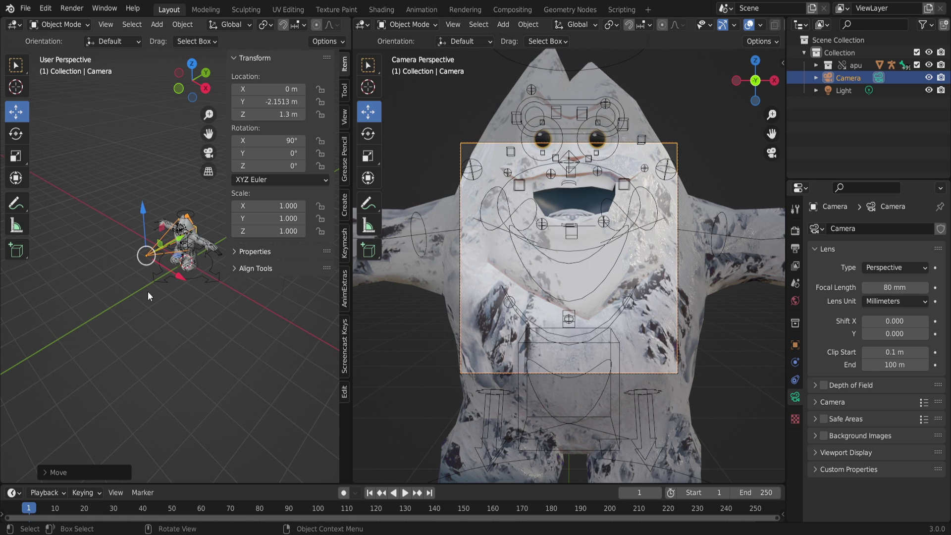
Move the camera back along Y to about -3.46 m and raise it along Z to about 1.68 m.
{"action": "key", "text": "g"}
{"action": "key", "text": "y"}
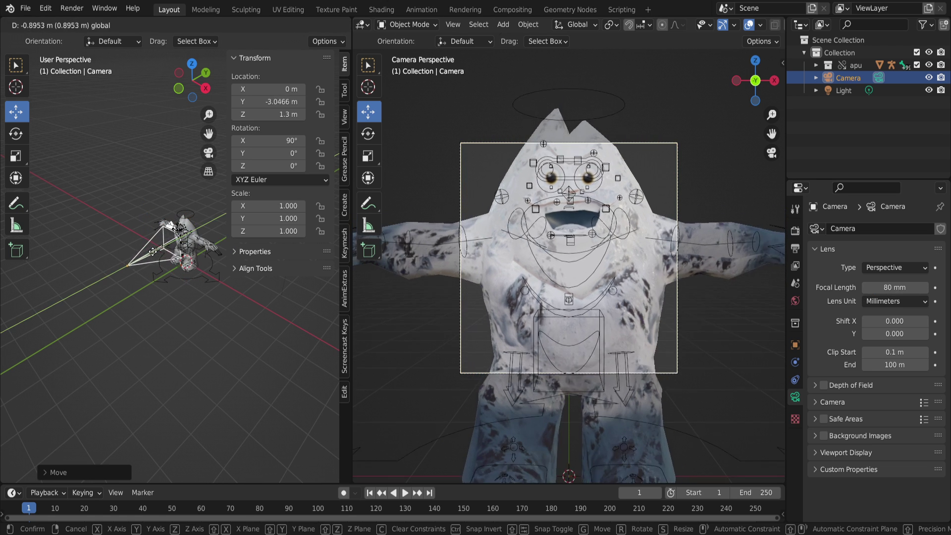
{"action": "left_click", "coordinate": [145, 260]}
{"action": "key", "text": "g"}
{"action": "key", "text": "z"}
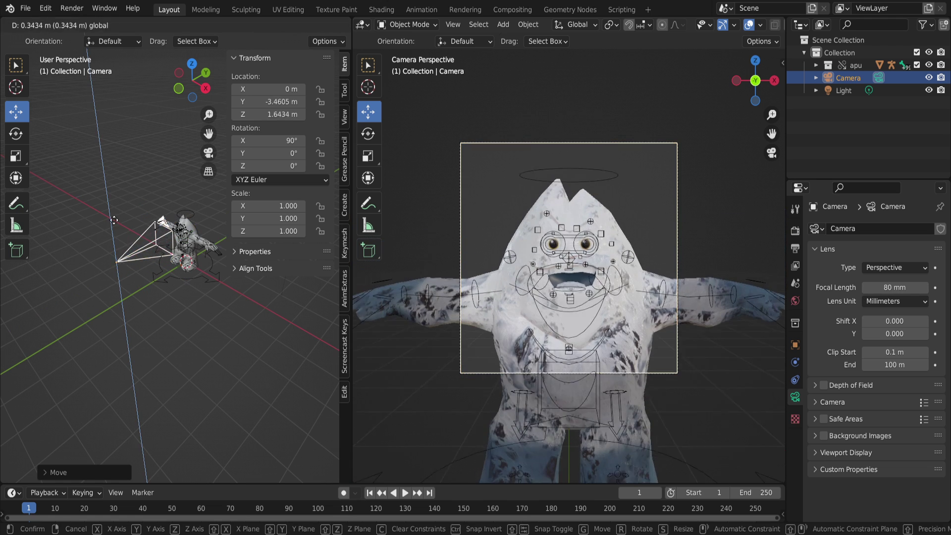
{"action": "left_click", "coordinate": [115, 222]}
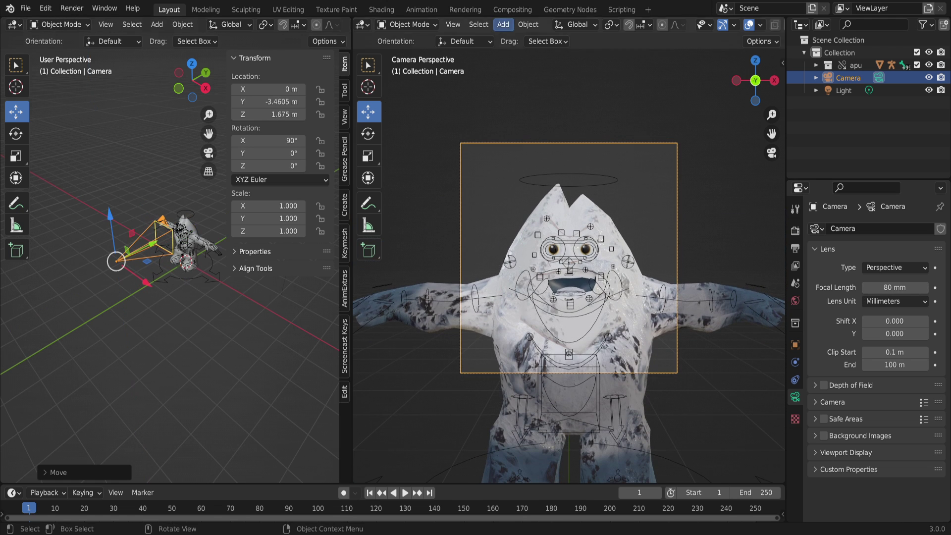
Switch the camera-view viewport back to Solid shading.
{"action": "scroll", "coordinate": [740, 24], "scroll_direction": "down", "scroll_amount": 3}
{"action": "left_click", "coordinate": [740, 25]}
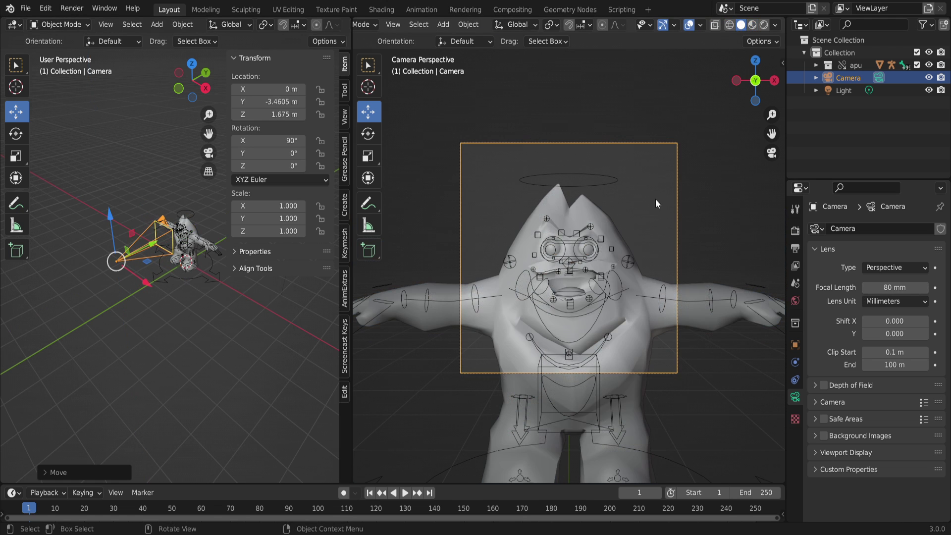
{"action": "scroll", "coordinate": [624, 218], "scroll_direction": "up", "scroll_amount": 3}
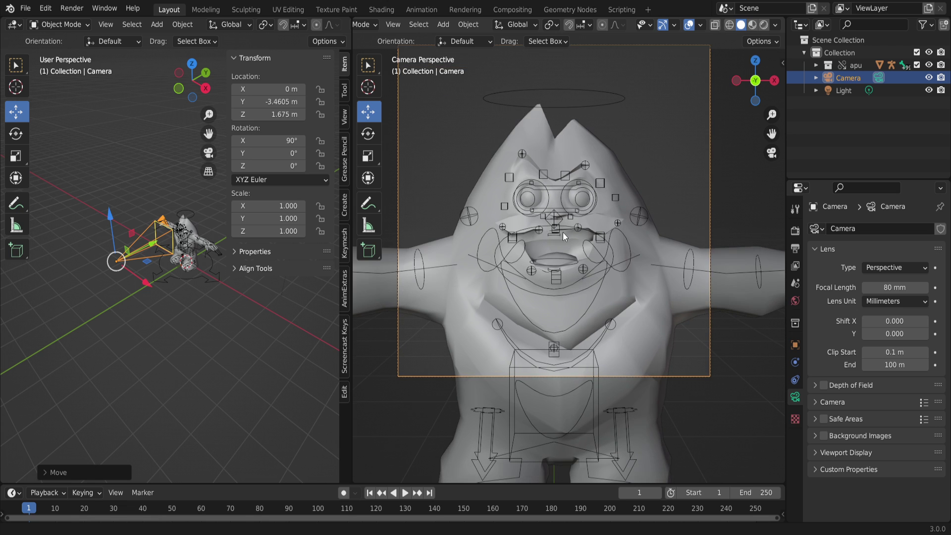
Lower the camera to about Z 1.57 m and move it in along Y to about -2.01 m to frame the face.
{"action": "scroll", "coordinate": [114, 260], "scroll_direction": "up", "scroll_amount": 4}
{"action": "middle_click_drag", "start_coordinate": [114, 260], "coordinate": [102, 289], "text": "shift"}
{"action": "left_click_drag", "start_coordinate": [93, 281], "coordinate": [96, 275]}
{"action": "left_click_drag", "start_coordinate": [41, 260], "coordinate": [101, 278]}
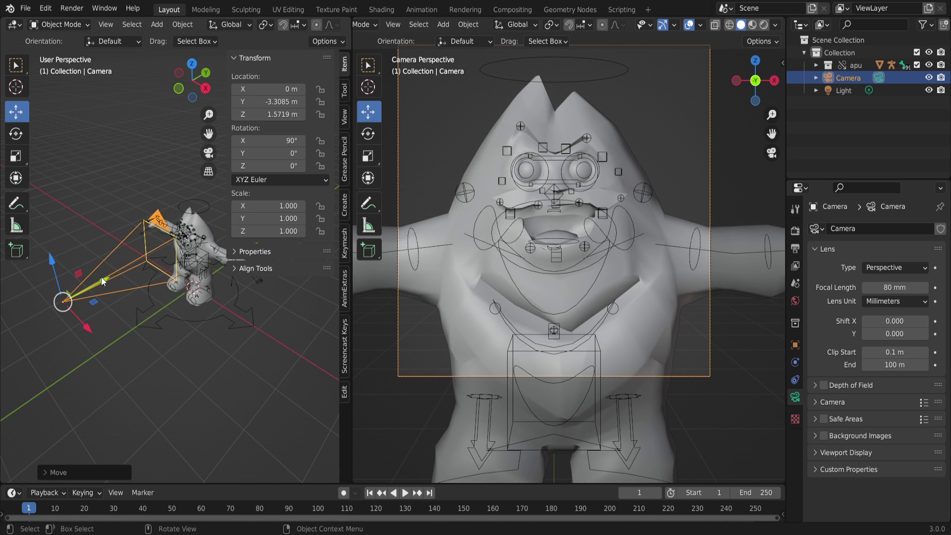
{"action": "left_click_drag", "start_coordinate": [103, 281], "coordinate": [181, 275]}
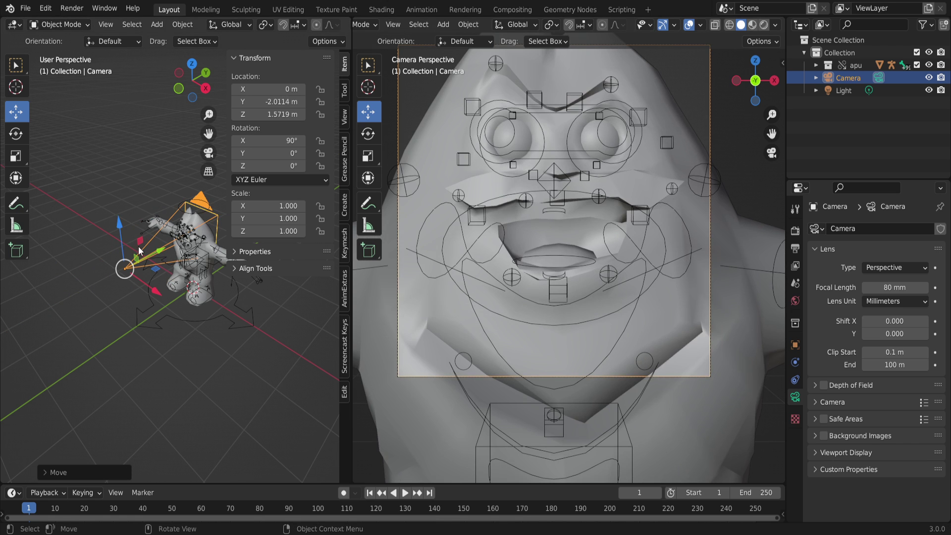
Raise the camera slightly to about Z 1.577 m and hide it in the viewports.
{"action": "left_click_drag", "start_coordinate": [119, 232], "coordinate": [122, 228]}
{"action": "middle_click_drag", "start_coordinate": [165, 295], "coordinate": [134, 267]}
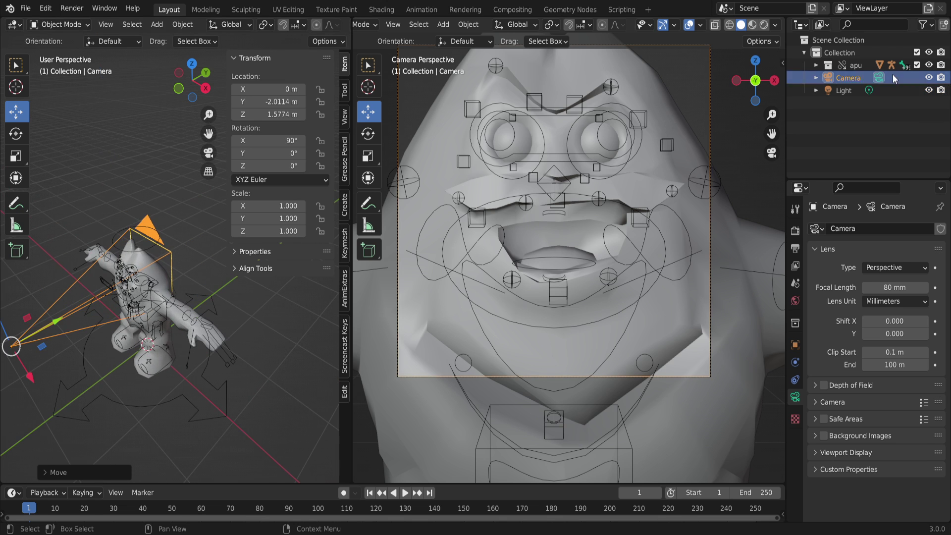
{"action": "left_click", "coordinate": [929, 78]}
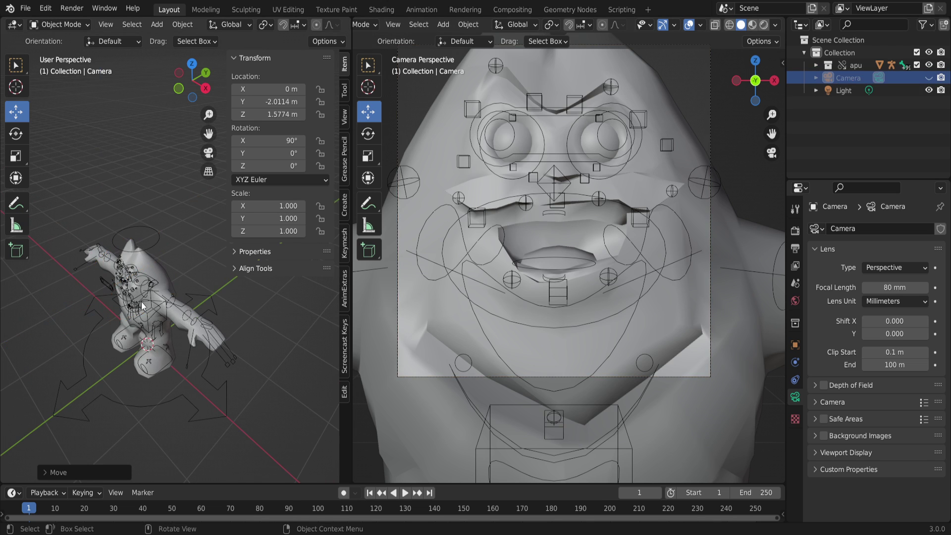
Enable the Subdivision and Bevel modifiers' viewport display on Apu_Geo, with the viewport subdivision level at 1.
{"action": "middle_click_drag", "start_coordinate": [141, 302], "coordinate": [197, 310]}
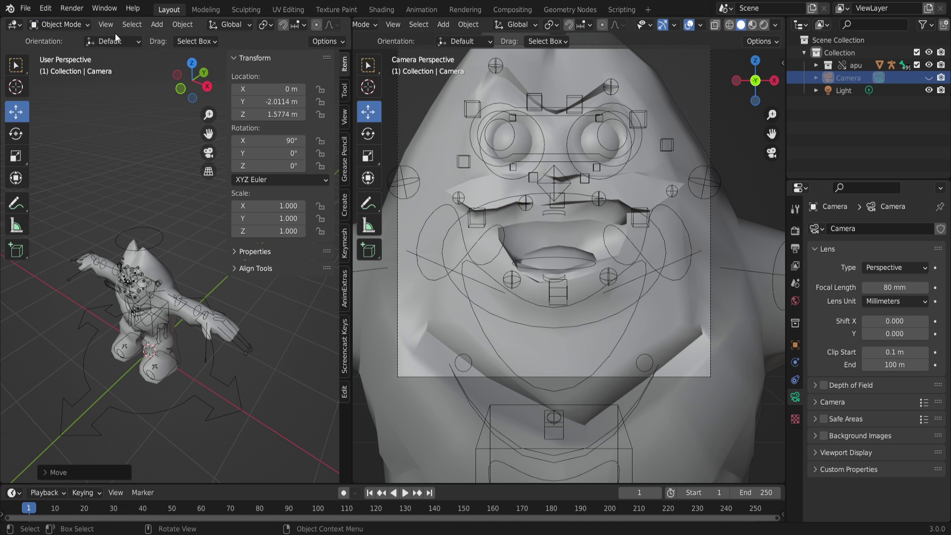
{"action": "left_click", "coordinate": [161, 268]}
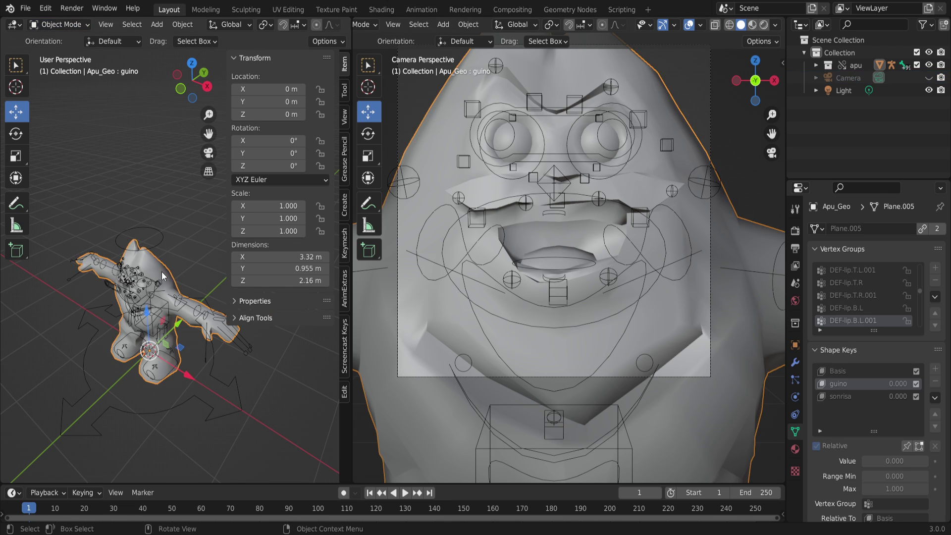
{"action": "left_click", "coordinate": [795, 362]}
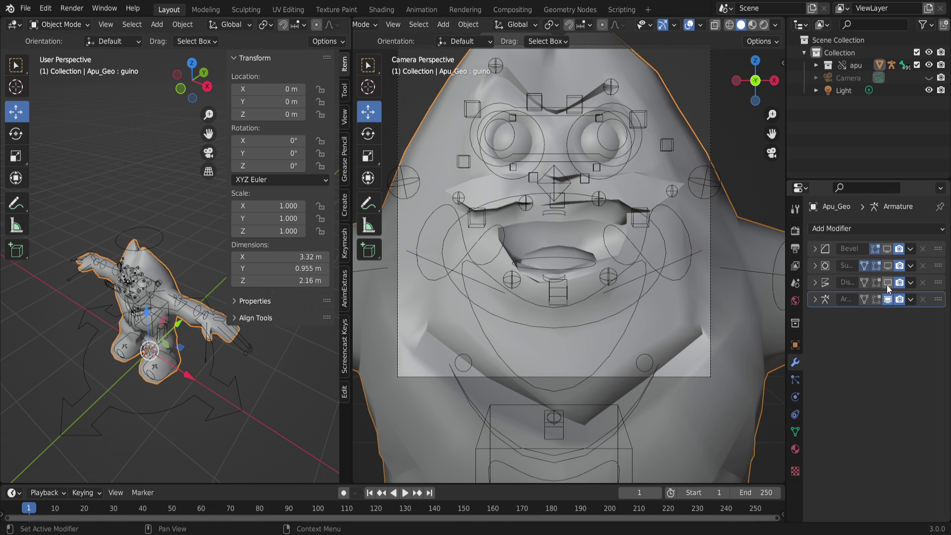
{"action": "left_click", "coordinate": [886, 265]}
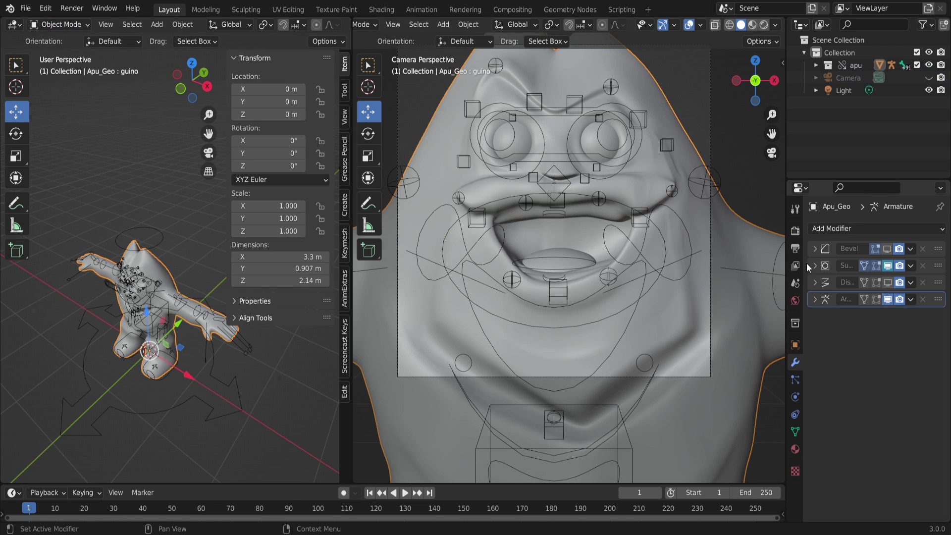
{"action": "left_click", "coordinate": [815, 265]}
{"action": "left_click", "coordinate": [867, 300]}
{"action": "left_click", "coordinate": [866, 299]}
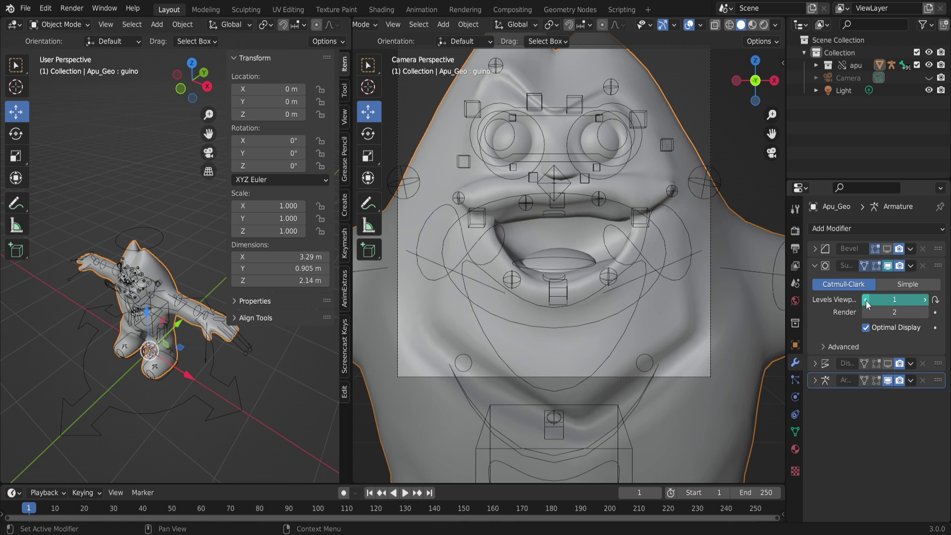
{"action": "left_click", "coordinate": [814, 265]}
{"action": "left_click", "coordinate": [887, 249]}
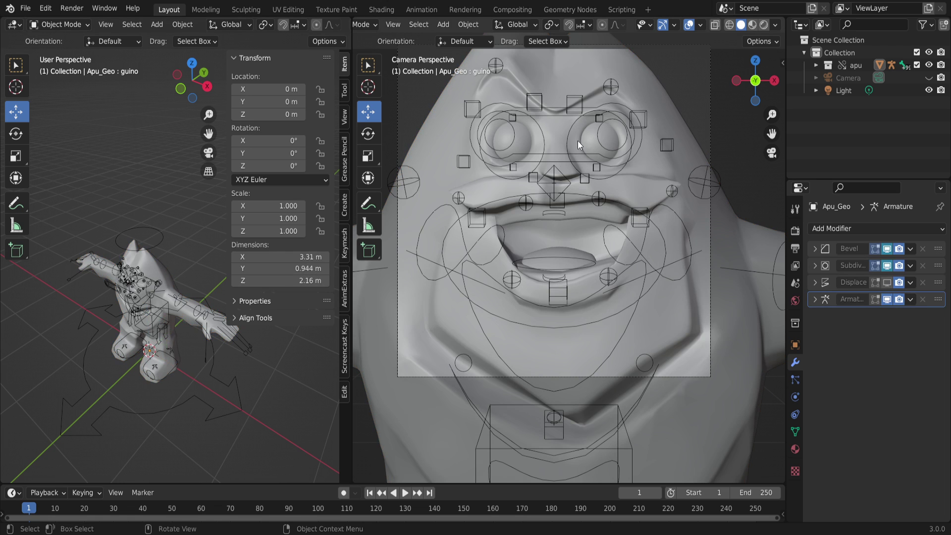
Toggle the camera view's overlays off and on to compare the face with and without the rig controls.
{"action": "left_click", "coordinate": [690, 24]}
{"action": "left_click", "coordinate": [690, 25]}
{"action": "left_click", "coordinate": [690, 24]}
{"action": "left_click", "coordinate": [689, 25]}
{"action": "left_click", "coordinate": [694, 26]}
{"action": "left_click", "coordinate": [693, 27]}
{"action": "left_click", "coordinate": [690, 25]}
{"action": "left_click", "coordinate": [691, 24]}
{"action": "left_click", "coordinate": [690, 25]}
{"action": "left_click", "coordinate": [691, 25]}
{"action": "left_click", "coordinate": [691, 24]}
{"action": "left_click", "coordinate": [690, 25]}
{"action": "left_click", "coordinate": [691, 25]}
{"action": "left_click", "coordinate": [690, 25]}
Save the fonemas.blend file.
{"action": "middle_click_drag", "start_coordinate": [118, 386], "coordinate": [150, 328]}
{"action": "scroll", "coordinate": [150, 328], "scroll_direction": "up", "scroll_amount": 6}
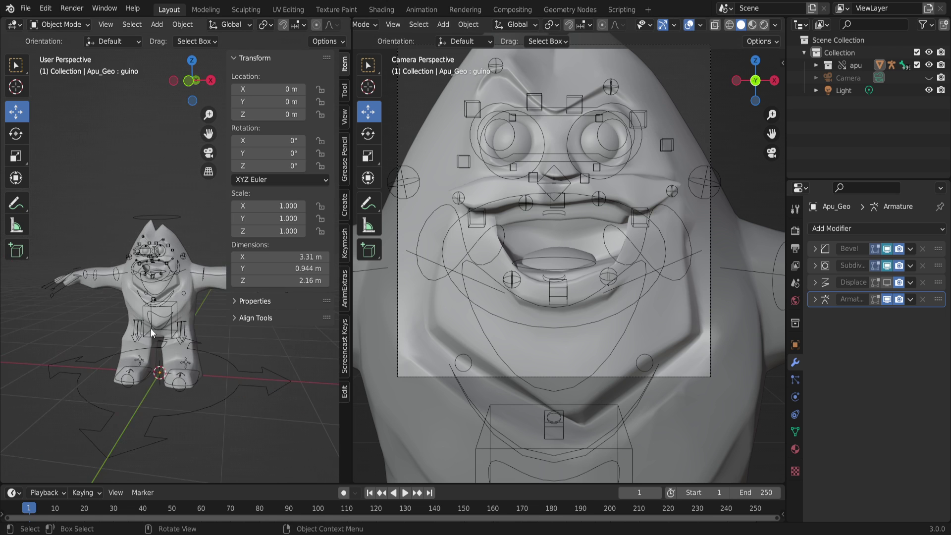
{"action": "middle_click_drag", "start_coordinate": [138, 327], "coordinate": [156, 289]}
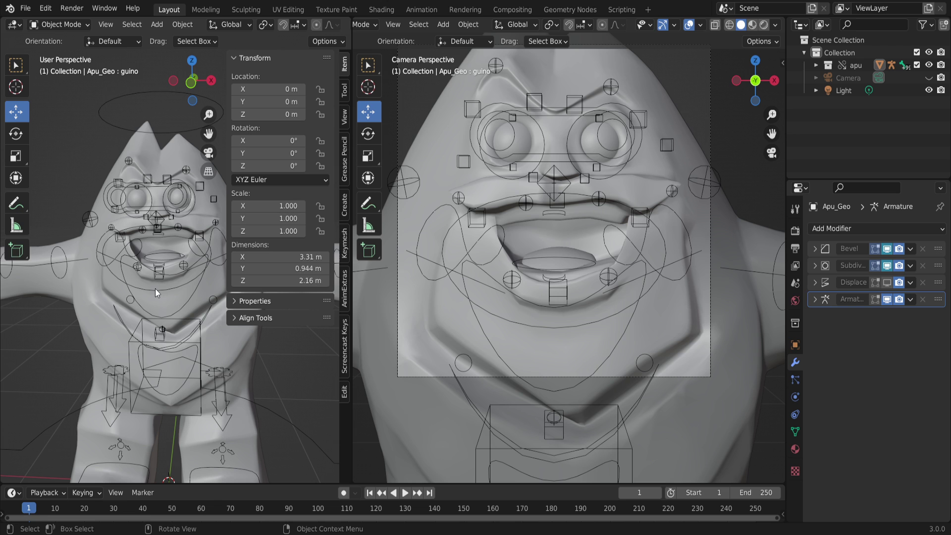
{"action": "scroll", "coordinate": [569, 289], "scroll_direction": "up", "scroll_amount": 3, "text": "shift"}
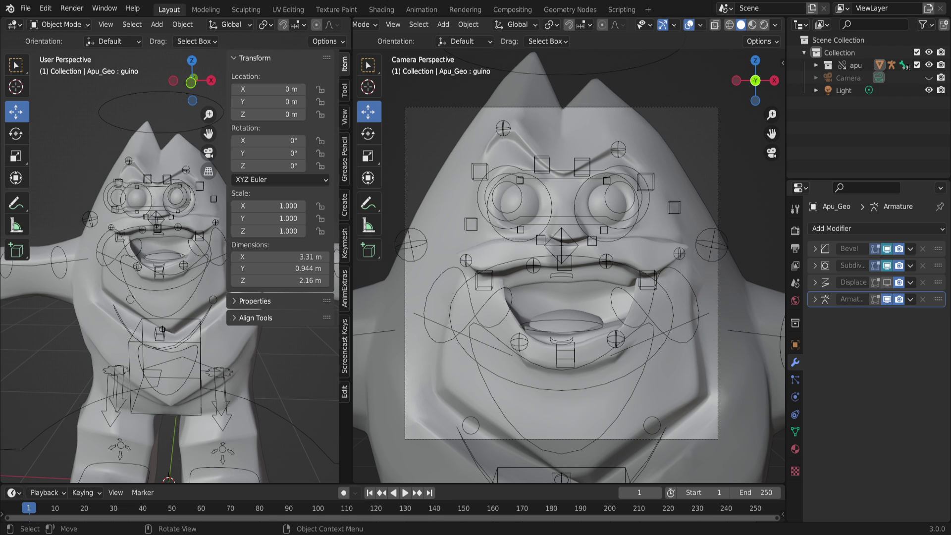
{"action": "left_click", "coordinate": [26, 8]}
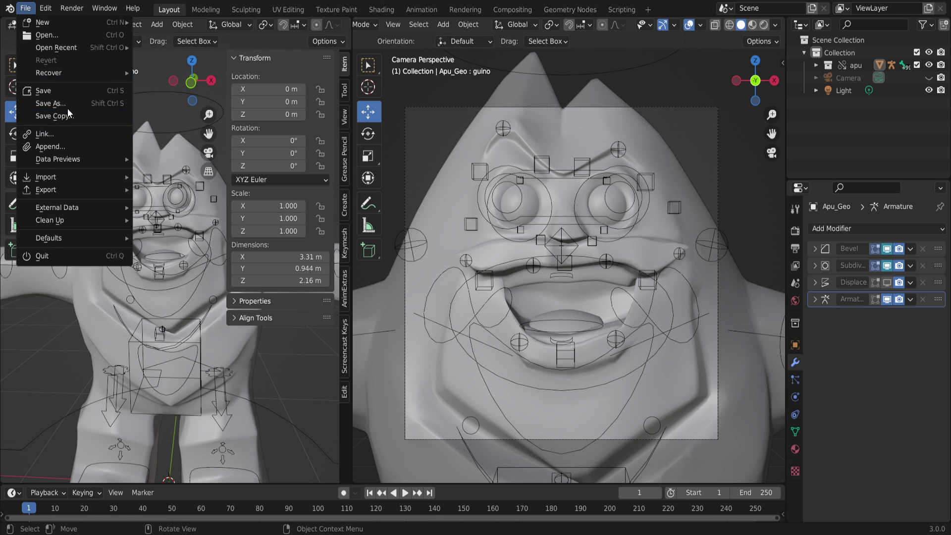
{"action": "key", "text": "Escape"}
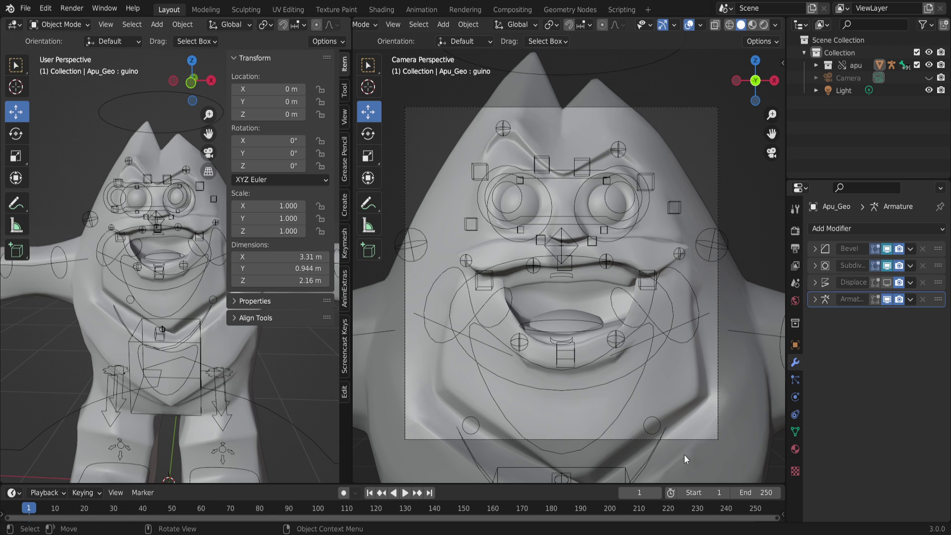
{"action": "key", "text": "ctrl+s"}
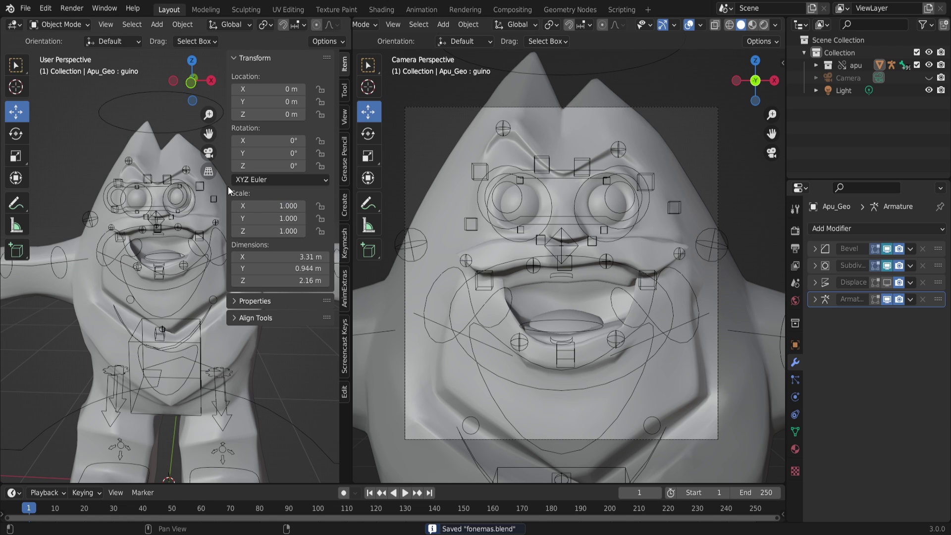
Hide the perspective viewport's sidebar and turn that area into a wider Asset Browser.
{"action": "left_click_drag", "start_coordinate": [226, 186], "coordinate": [344, 199]}
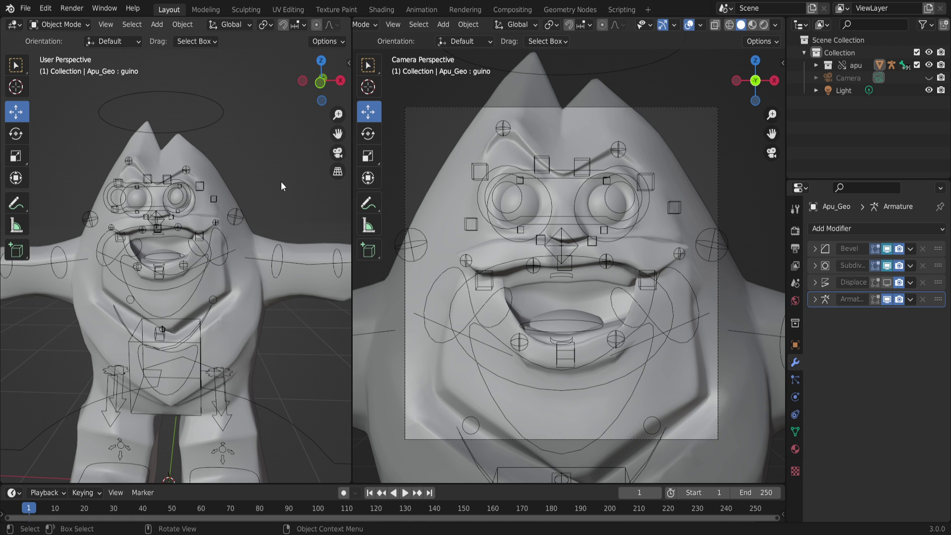
{"action": "left_click_drag", "start_coordinate": [350, 154], "coordinate": [397, 169]}
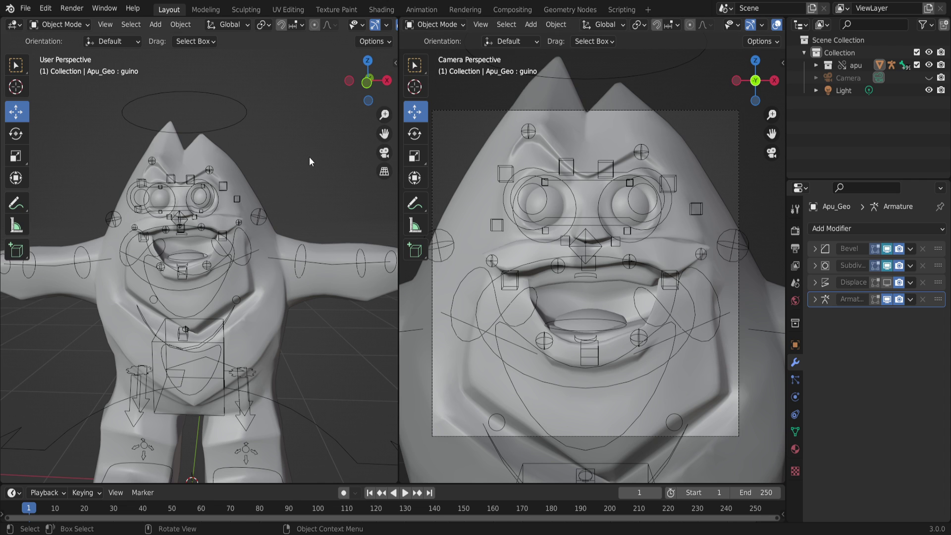
{"action": "left_click", "coordinate": [19, 26]}
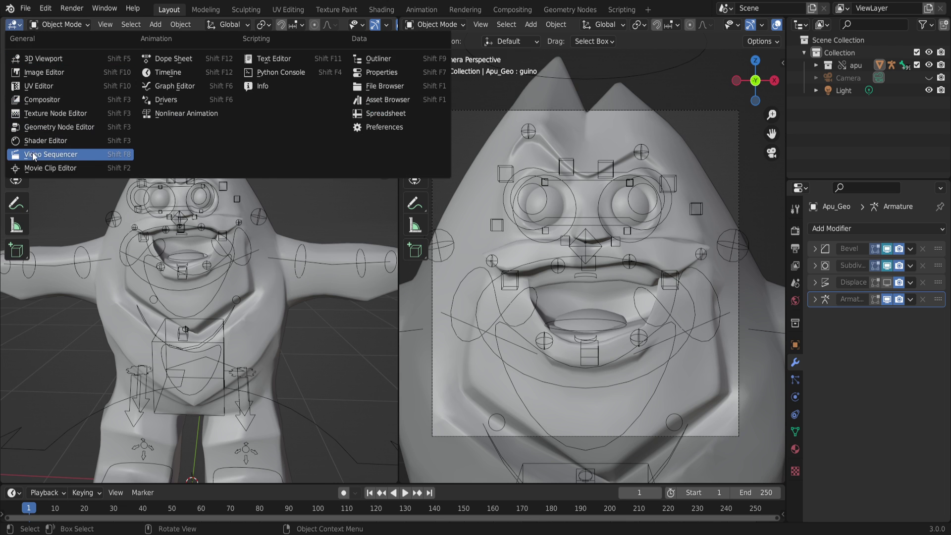
{"action": "left_click", "coordinate": [378, 87]}
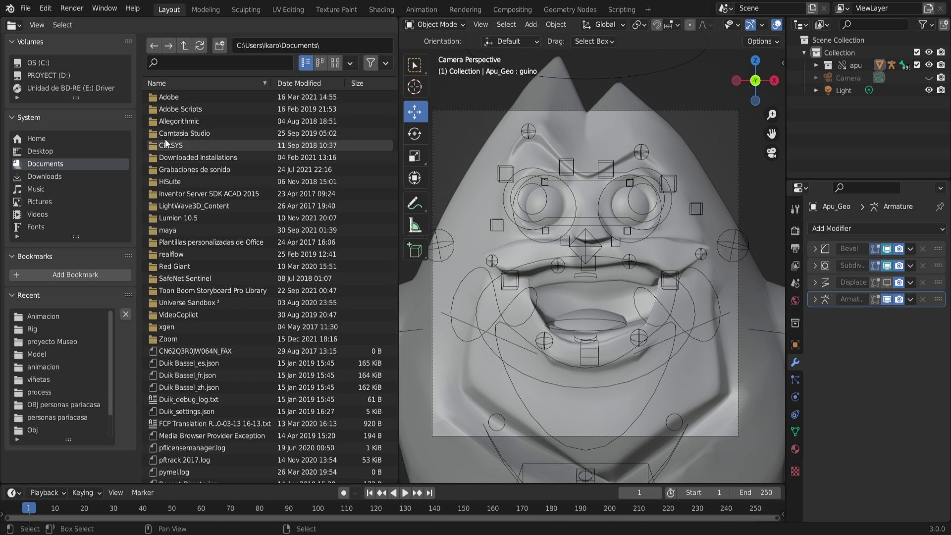
{"action": "left_click", "coordinate": [14, 25]}
{"action": "left_click", "coordinate": [392, 100]}
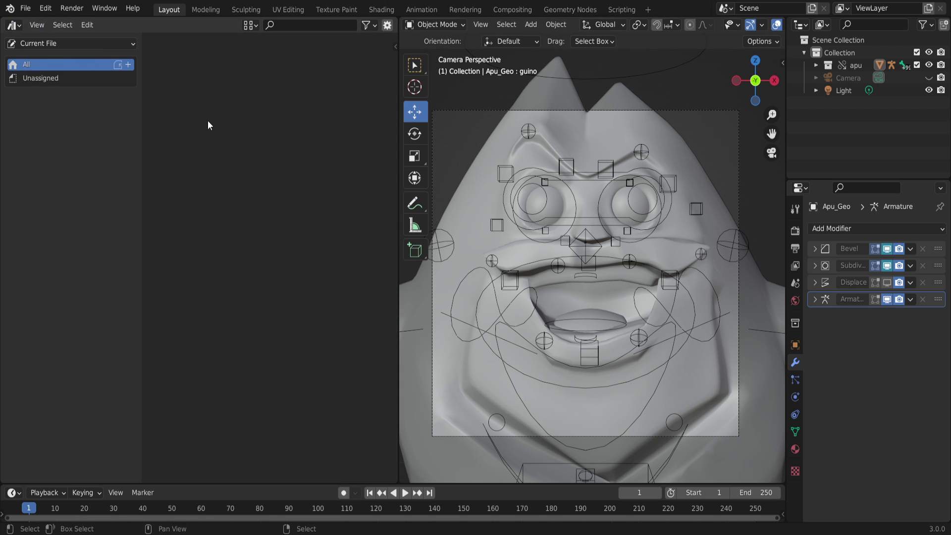
Load the AMTA asset library and delete its apu catalog.
{"action": "left_click", "coordinate": [82, 43]}
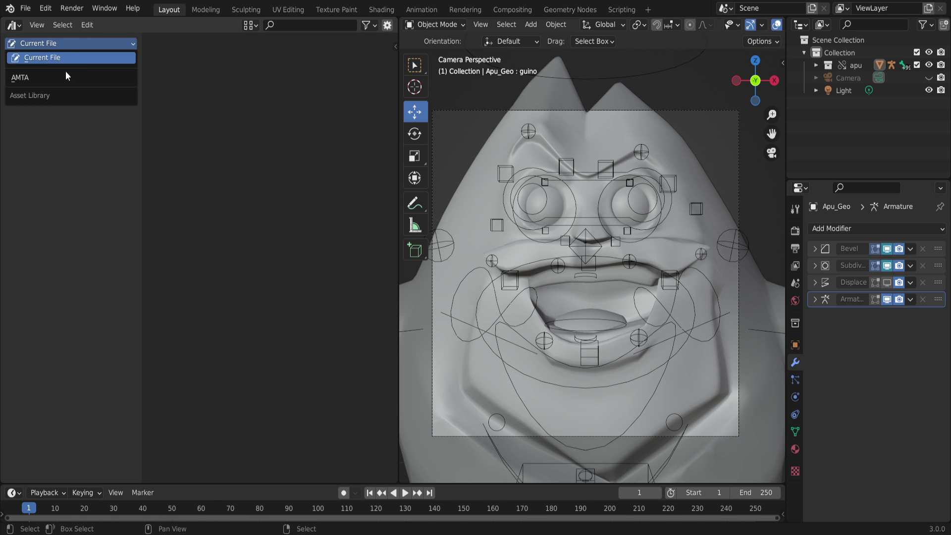
{"action": "left_click", "coordinate": [23, 79]}
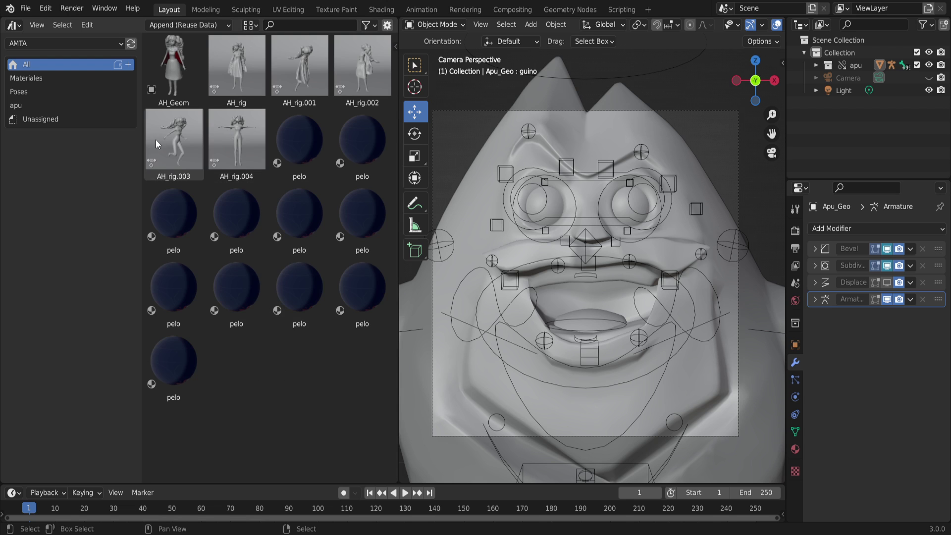
{"action": "left_click", "coordinate": [24, 107]}
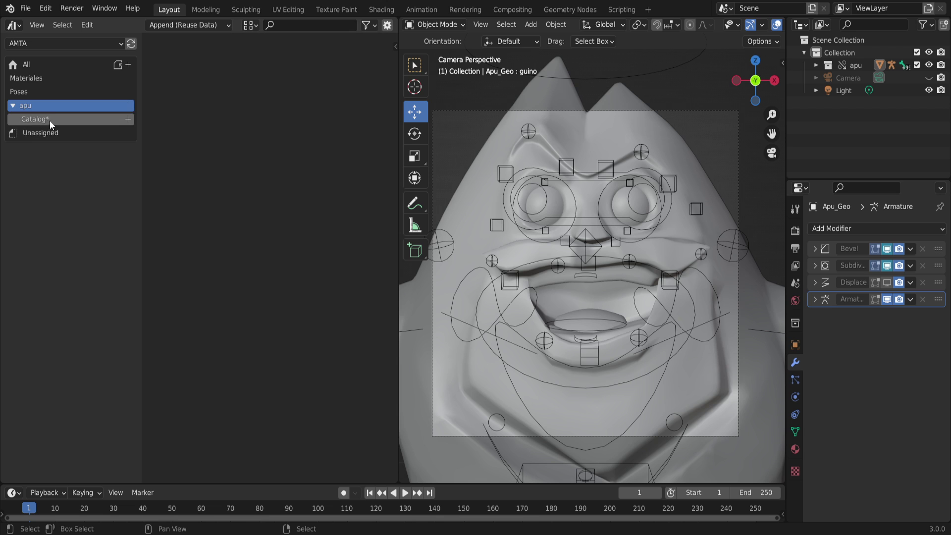
{"action": "left_click", "coordinate": [82, 110]}
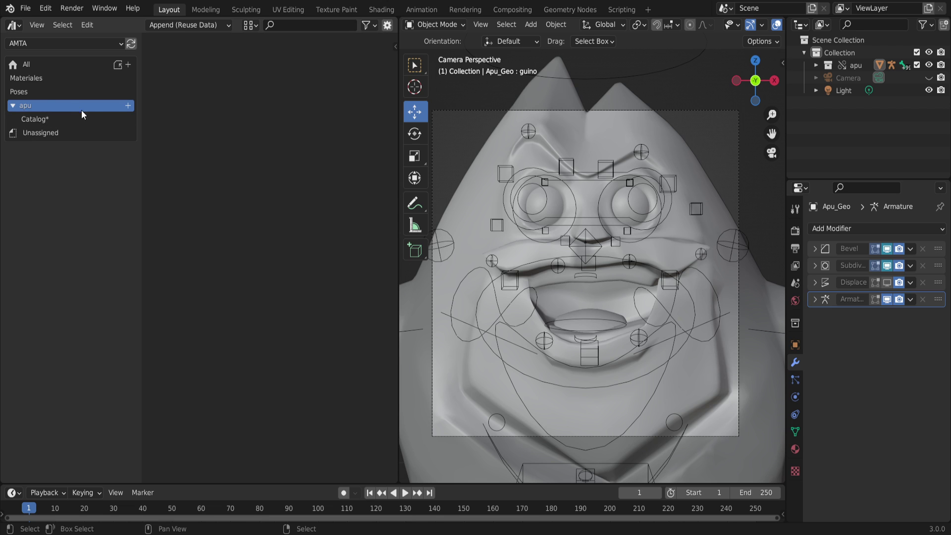
{"action": "right_click", "coordinate": [109, 103]}
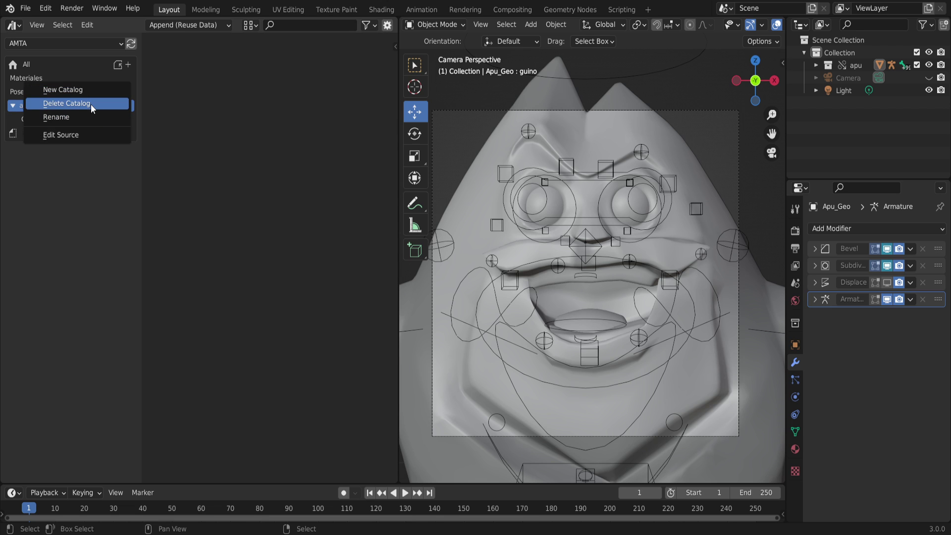
{"action": "left_click", "coordinate": [90, 103]}
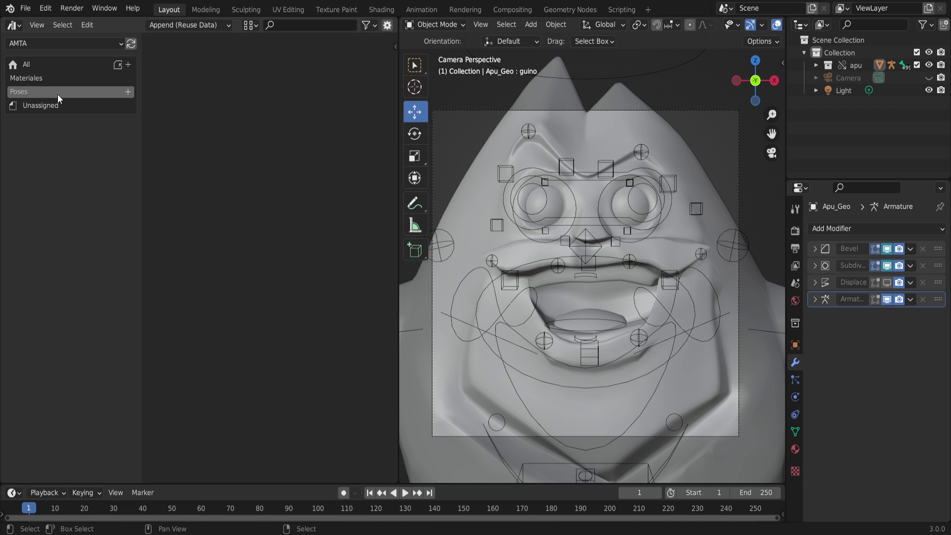
Examine the assets stored in the Poses catalog of the AMTA library.
{"action": "left_click", "coordinate": [22, 91]}
{"action": "right_click", "coordinate": [22, 91]}
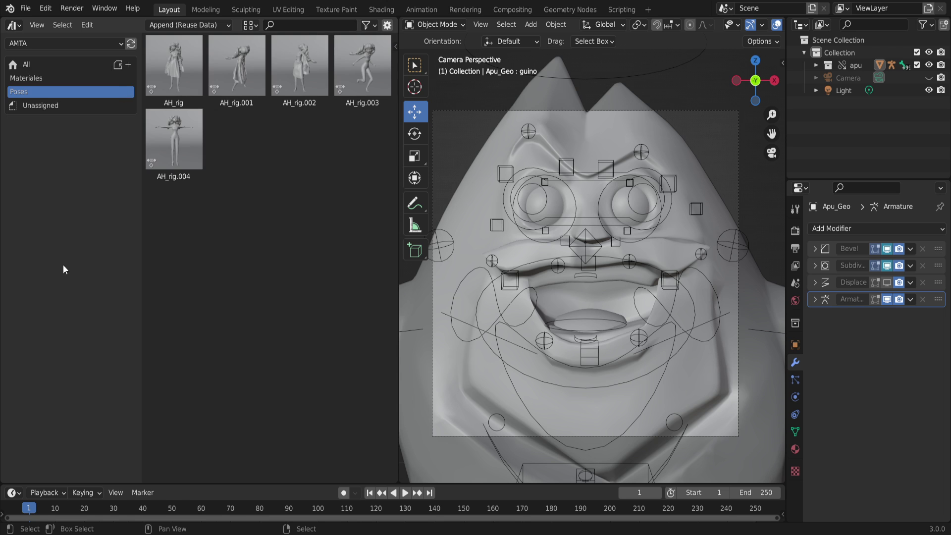
{"action": "right_click", "coordinate": [36, 89]}
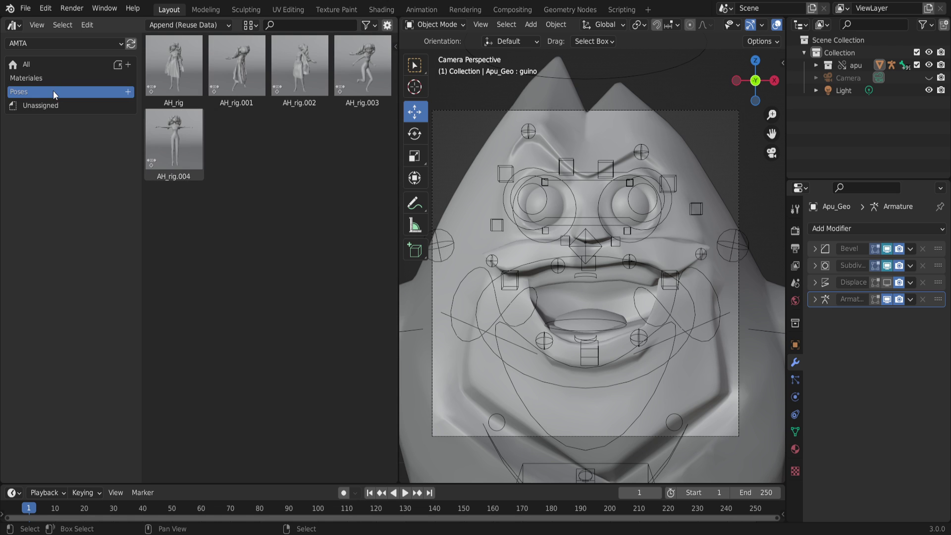
{"action": "right_click", "coordinate": [55, 94]}
{"action": "left_click", "coordinate": [95, 43]}
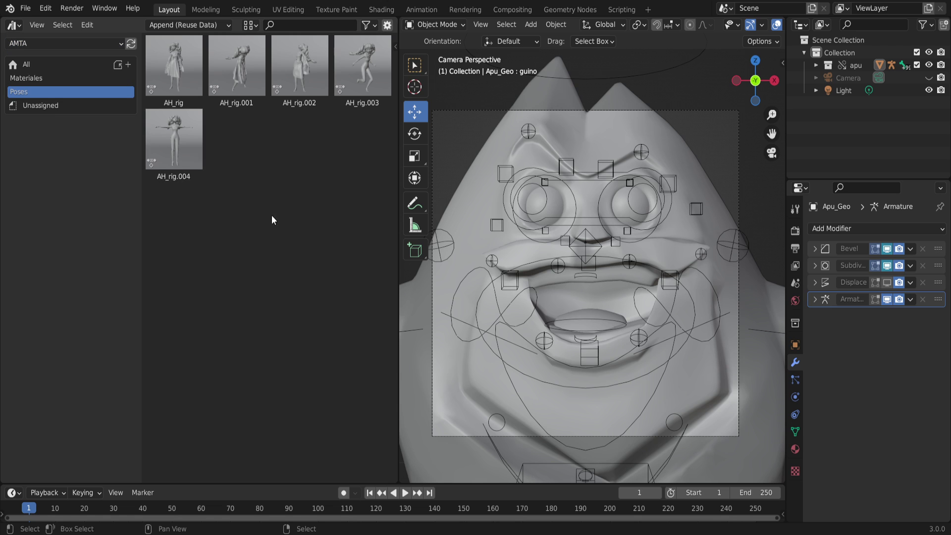
{"action": "left_click", "coordinate": [27, 12]}
Switch the Asset Browser area to the Preferences editor.
{"action": "left_click", "coordinate": [14, 25]}
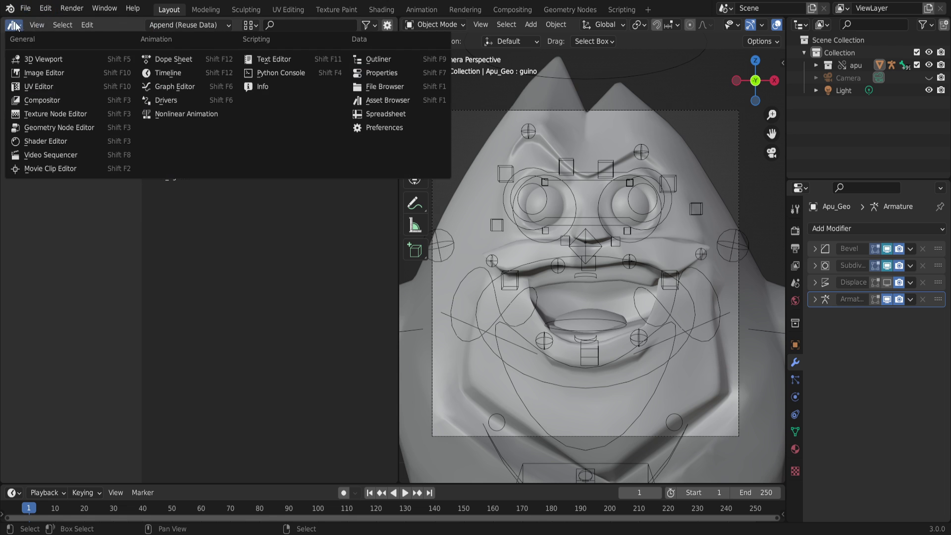
{"action": "left_click", "coordinate": [381, 73]}
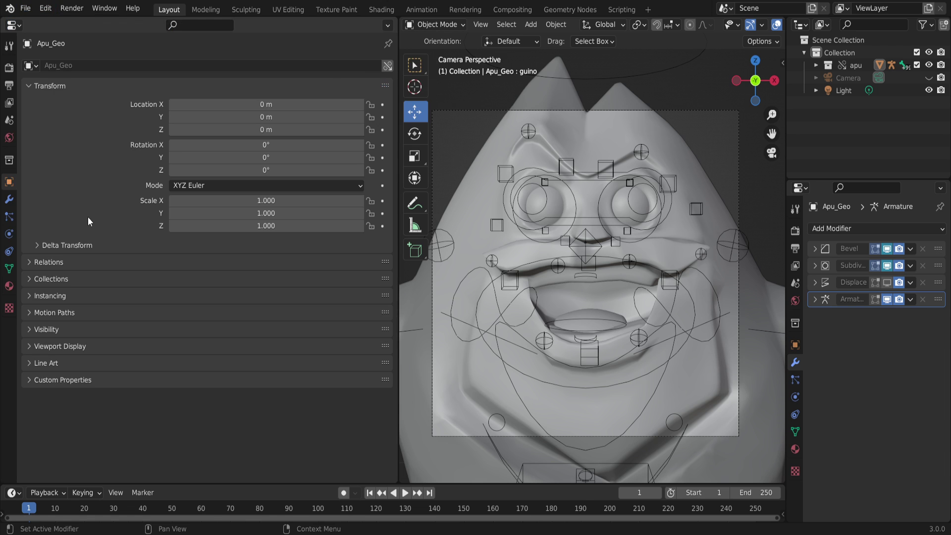
{"action": "left_click", "coordinate": [20, 26]}
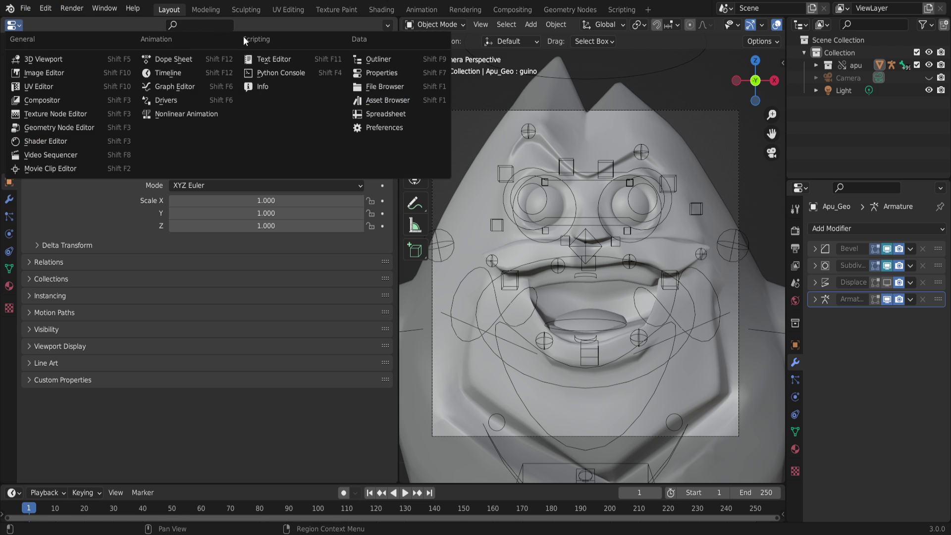
{"action": "left_click", "coordinate": [376, 126]}
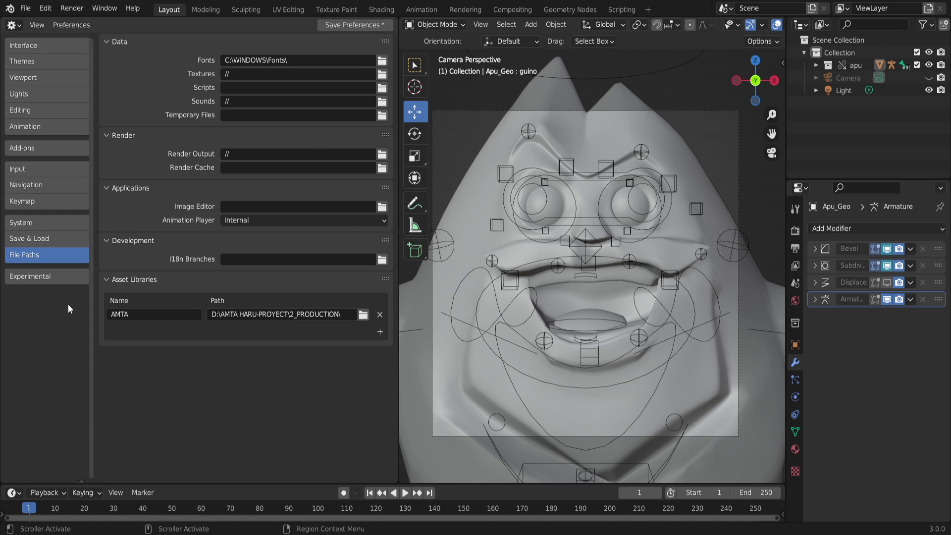
Look through the preference categories and open File Paths to examine the Asset Libraries settings.
{"action": "left_click", "coordinate": [21, 143]}
{"action": "left_click", "coordinate": [26, 48]}
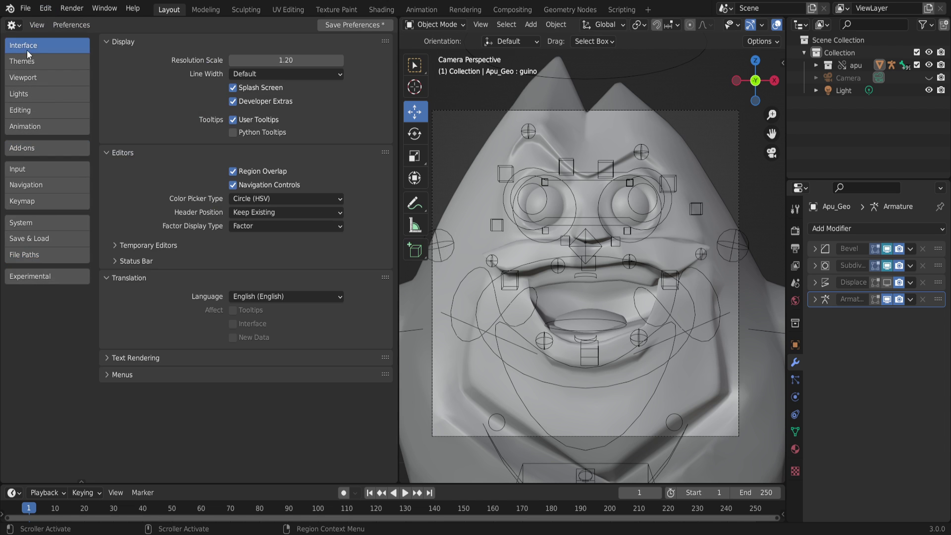
{"action": "left_click", "coordinate": [36, 94]}
{"action": "left_click", "coordinate": [31, 148]}
{"action": "left_click", "coordinate": [28, 201]}
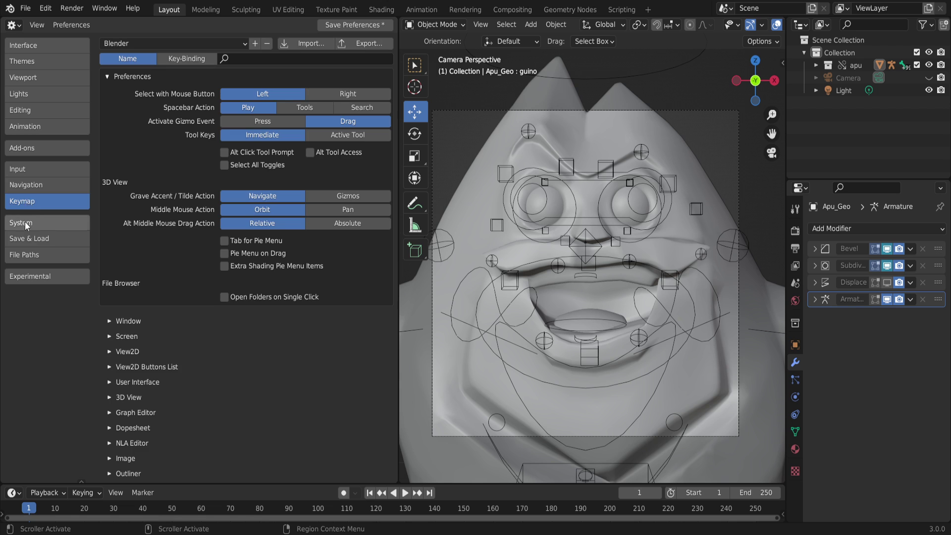
{"action": "left_click", "coordinate": [24, 244]}
{"action": "left_click", "coordinate": [24, 259]}
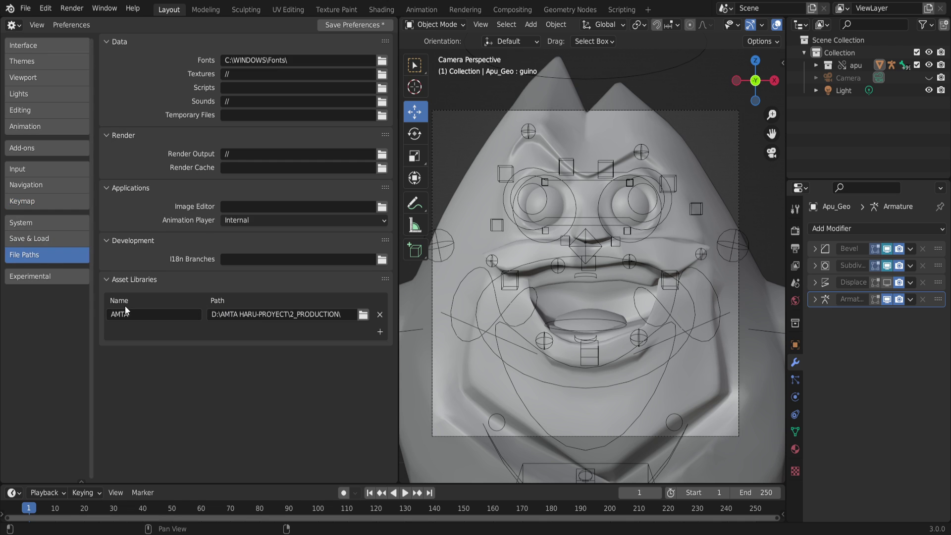
Add an asset library named APU with the path D:\proyecto Museo\ and save the preferences.
{"action": "left_click", "coordinate": [168, 315]}
{"action": "left_click", "coordinate": [159, 335]}
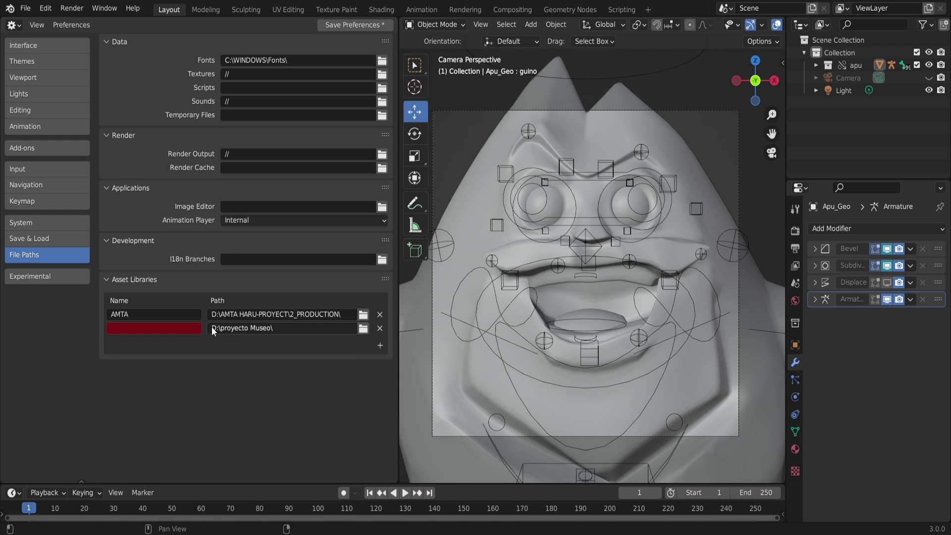
{"action": "left_click", "coordinate": [174, 329]}
{"action": "type", "text": "APU"}
{"action": "key", "text": "Return"}
{"action": "left_click", "coordinate": [336, 28]}
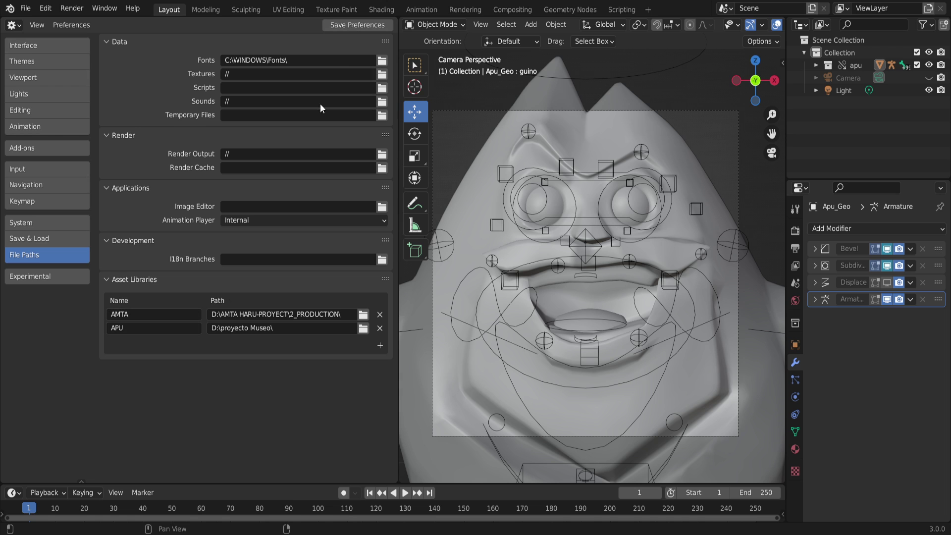
Switch the Preferences area to a 3D Viewport showing the whole apu character from the front.
{"action": "left_click", "coordinate": [13, 24]}
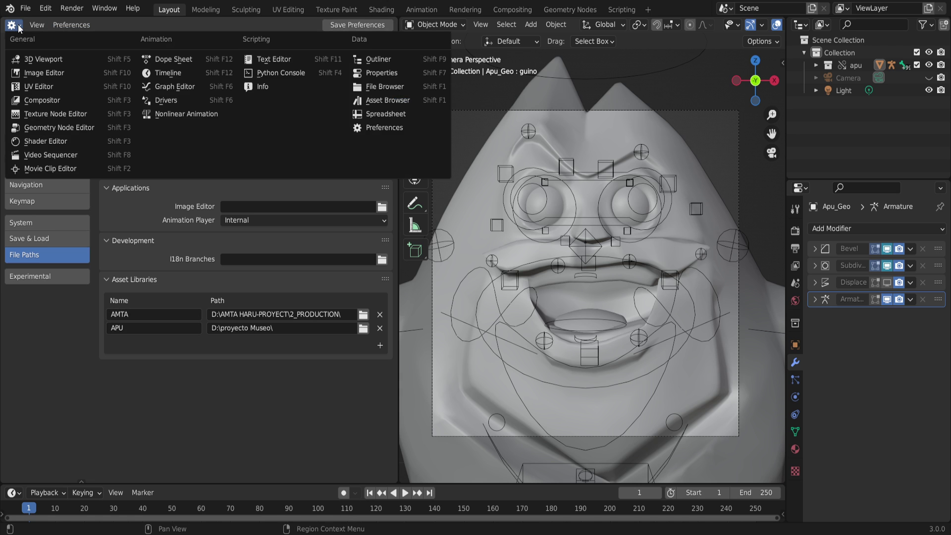
{"action": "left_click", "coordinate": [34, 32]}
{"action": "scroll", "coordinate": [226, 200], "scroll_direction": "down", "scroll_amount": 3}
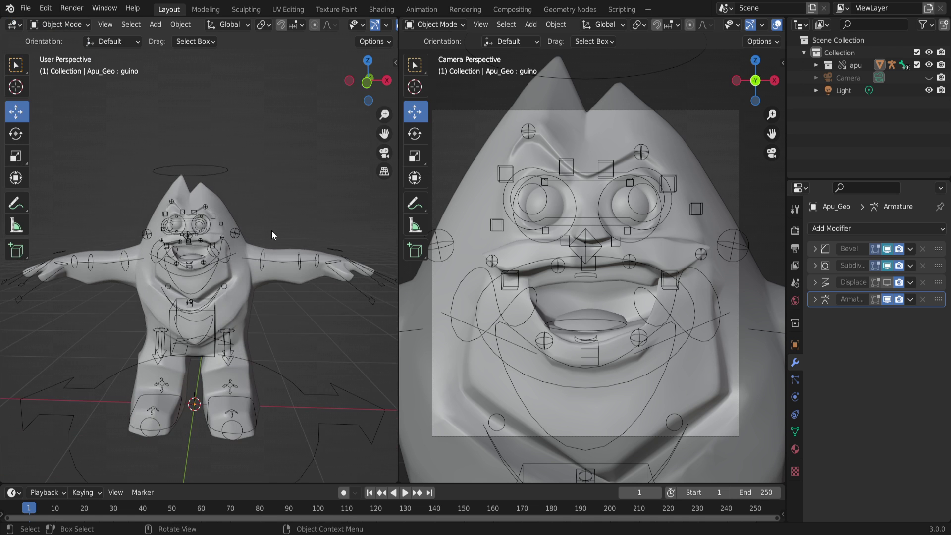
{"action": "middle_click_drag", "start_coordinate": [272, 230], "coordinate": [248, 247]}
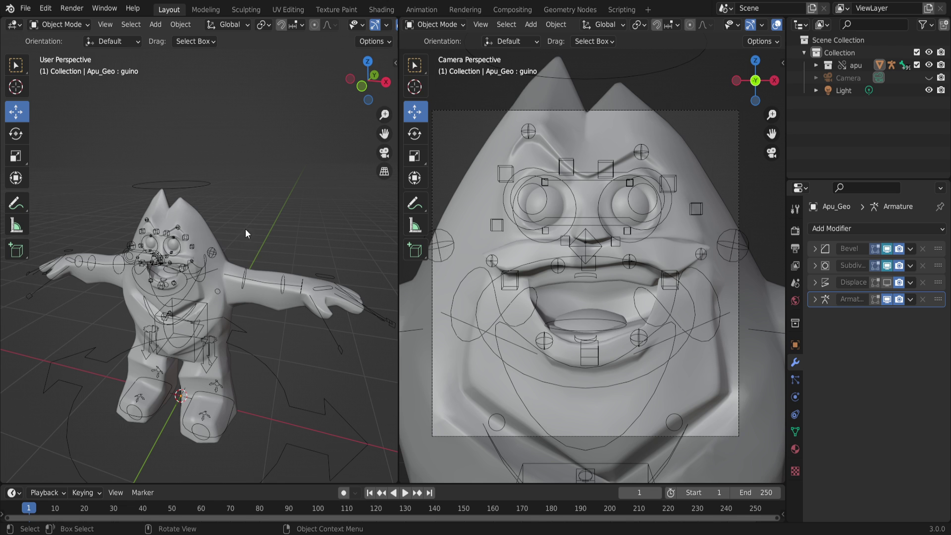
{"action": "middle_click_drag", "start_coordinate": [243, 230], "coordinate": [266, 225]}
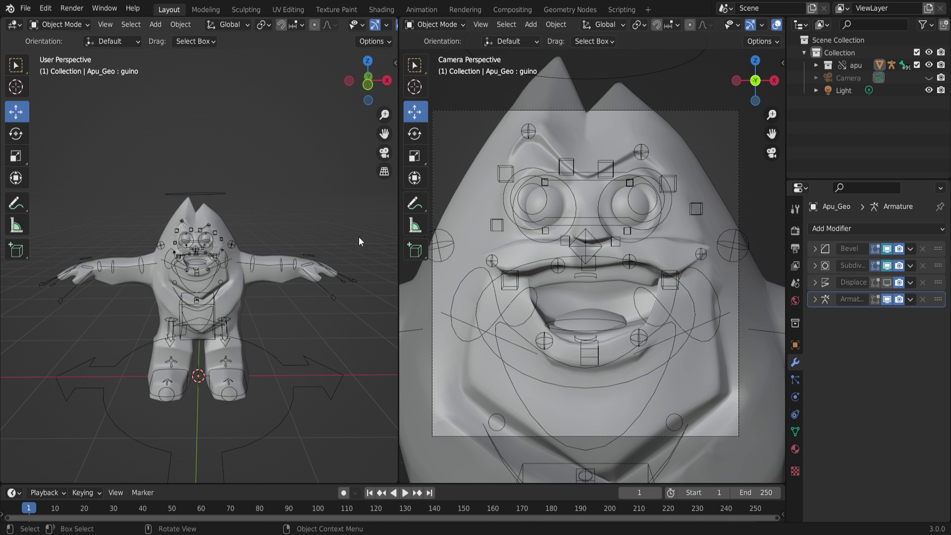
{"action": "scroll", "coordinate": [226, 209], "scroll_direction": "up", "scroll_amount": 1}
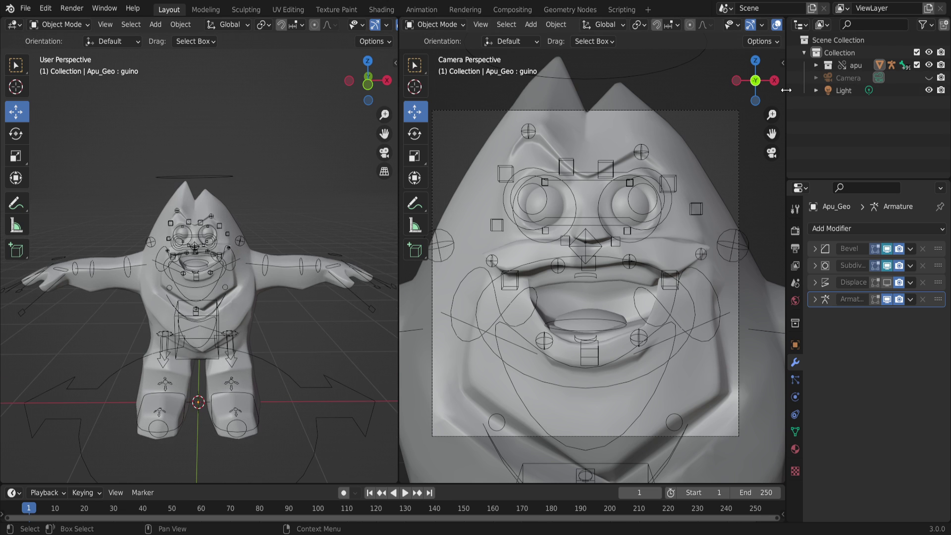
Widen the Outliner area and turn it into an Image Editor showing the mouth-shape reference chart.
{"action": "left_click_drag", "start_coordinate": [787, 99], "coordinate": [724, 99]}
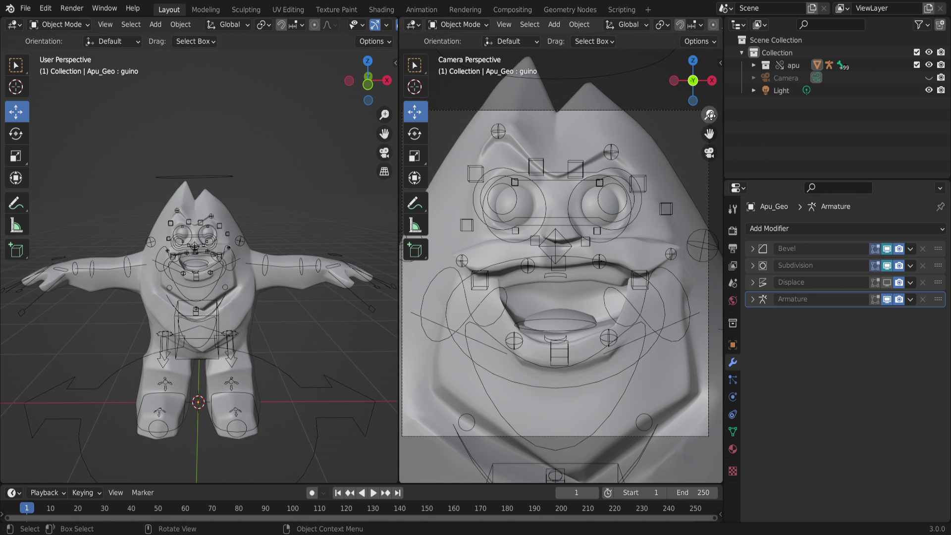
{"action": "left_click", "coordinate": [740, 25]}
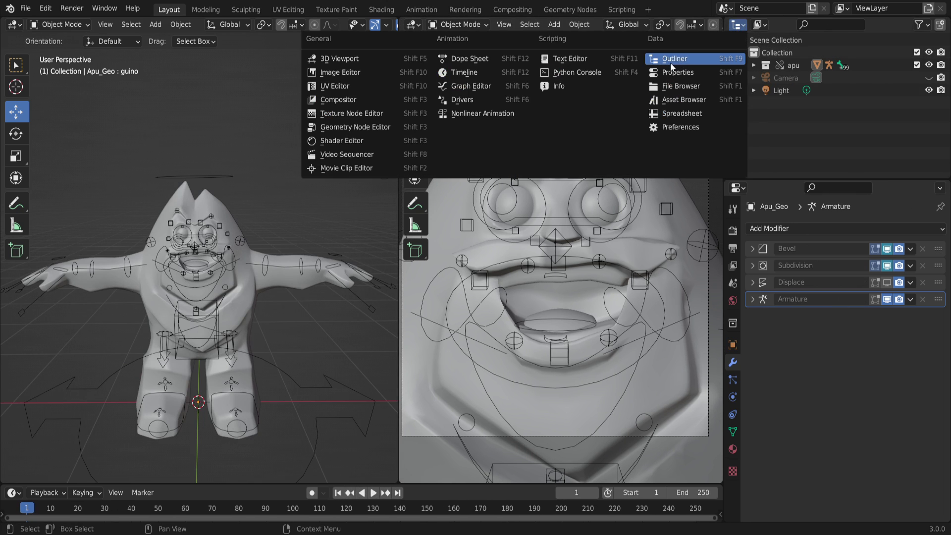
{"action": "left_click", "coordinate": [340, 73]}
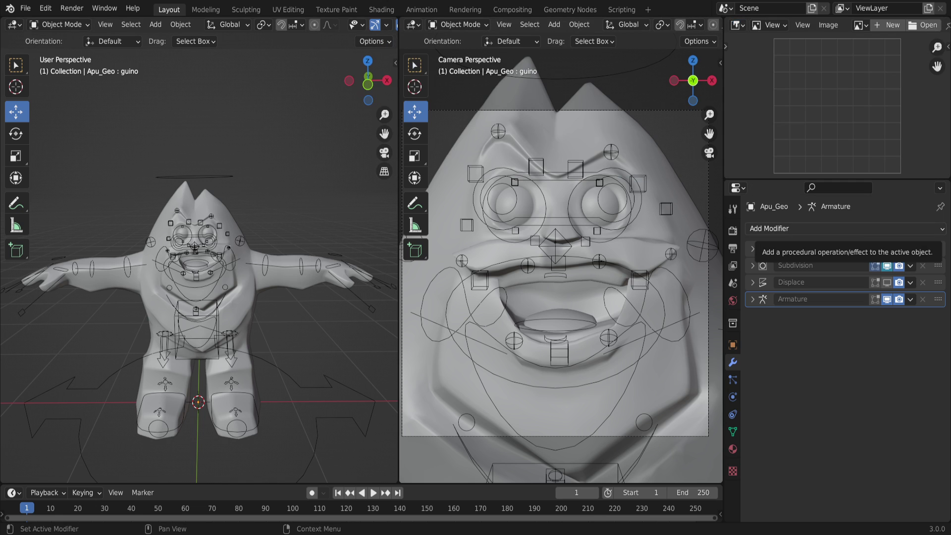
{"action": "left_click_drag", "start_coordinate": [829, 106], "coordinate": [789, 100]}
{"action": "scroll", "coordinate": [790, 89], "scroll_direction": "down", "scroll_amount": 2}
{"action": "scroll", "coordinate": [803, 85], "scroll_direction": "up", "scroll_amount": 10}
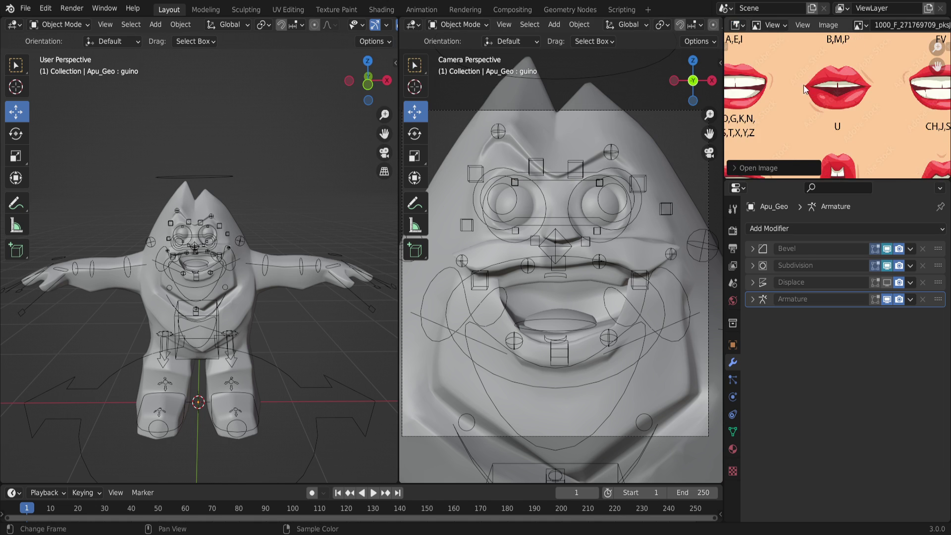
{"action": "middle_click_drag", "start_coordinate": [798, 114], "coordinate": [899, 151]}
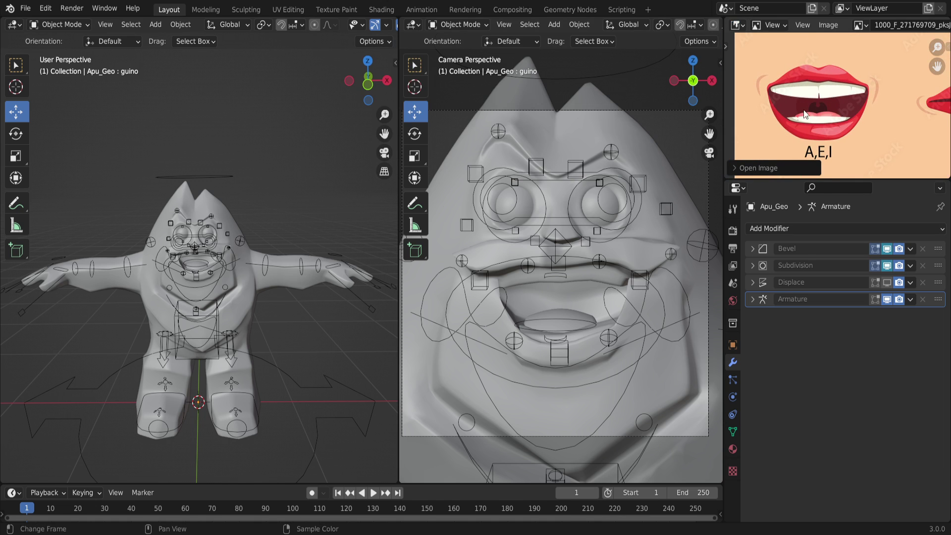
{"action": "middle_click_drag", "start_coordinate": [833, 113], "coordinate": [824, 95]}
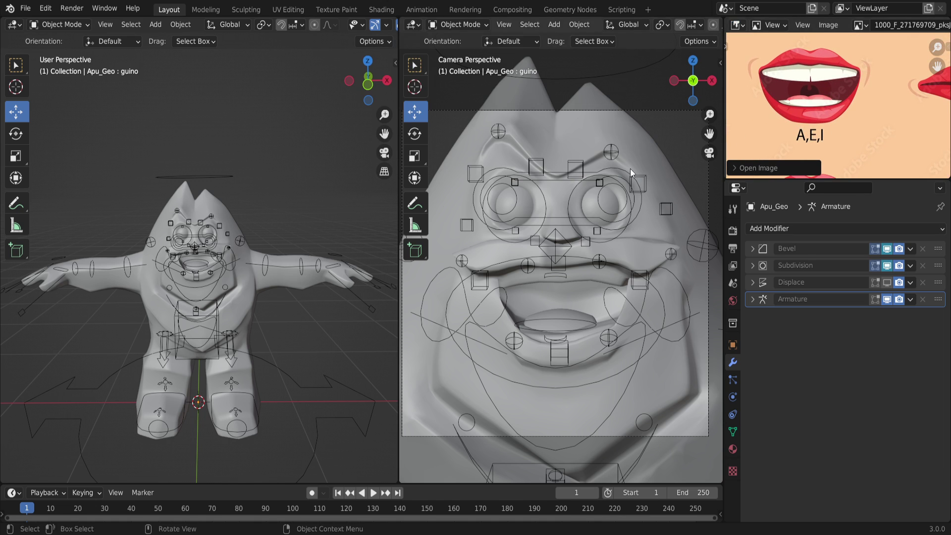
{"action": "scroll", "coordinate": [832, 102], "scroll_direction": "down", "scroll_amount": 3}
{"action": "scroll", "coordinate": [832, 102], "scroll_direction": "down", "scroll_amount": 2}
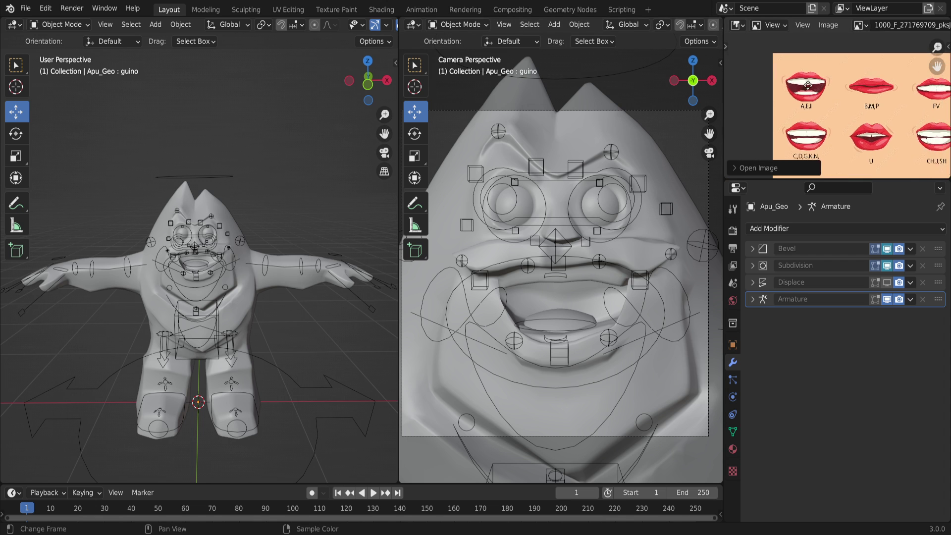
{"action": "scroll", "coordinate": [836, 113], "scroll_direction": "up", "scroll_amount": 4}
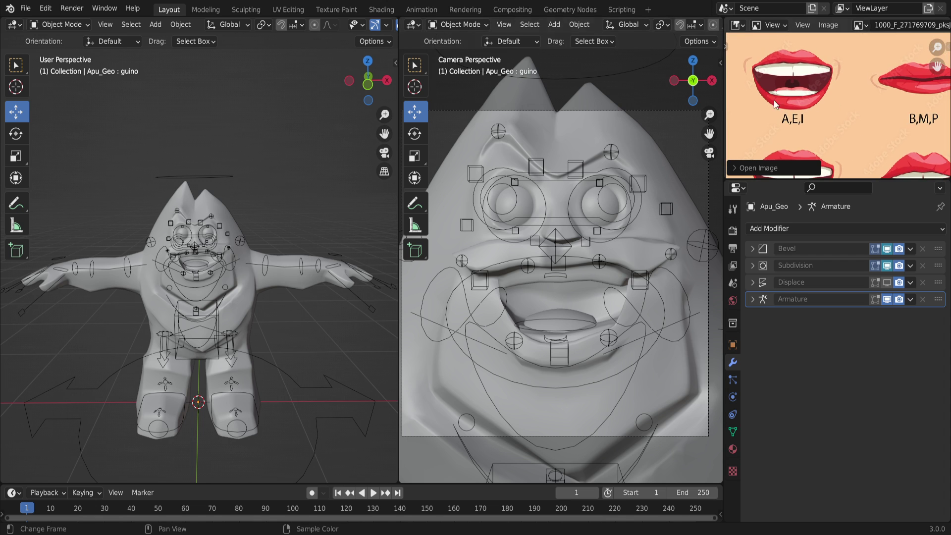
Enlarge the camera viewport by narrowing the user-perspective viewport beside it, keeping the character's face in both.
{"action": "left_click_drag", "start_coordinate": [399, 195], "coordinate": [303, 194]}
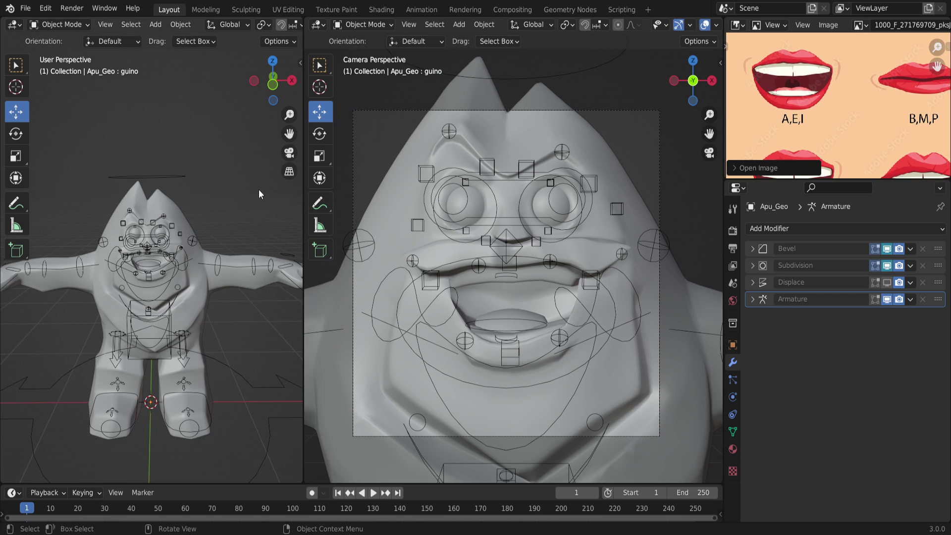
{"action": "scroll", "coordinate": [141, 283], "scroll_direction": "up", "scroll_amount": 5}
{"action": "middle_click_drag", "start_coordinate": [140, 283], "coordinate": [156, 308]}
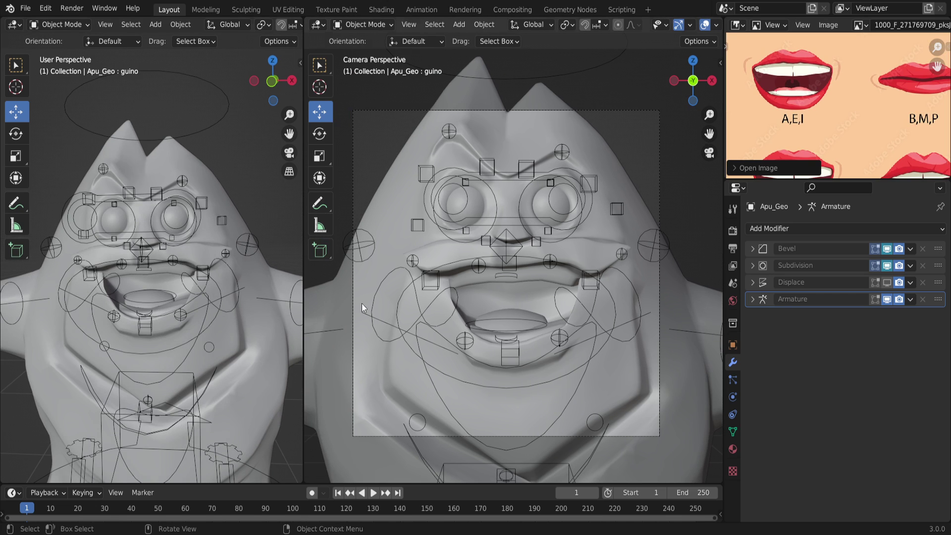
Put the rig_apu armature into Pose Mode and leave all its bones deselected.
{"action": "scroll", "coordinate": [486, 287], "scroll_direction": "down", "scroll_amount": 2}
{"action": "left_click", "coordinate": [460, 207]}
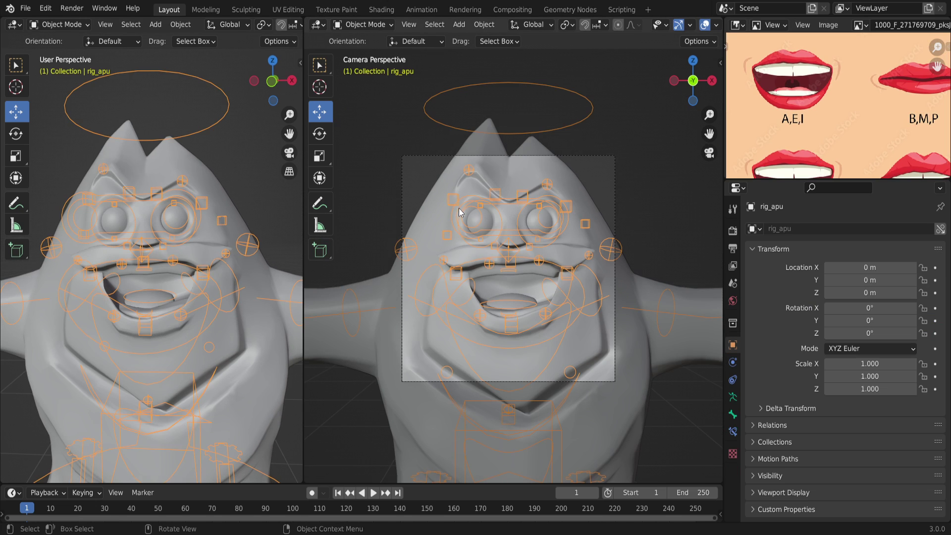
{"action": "key", "text": "ctrl+Tab"}
{"action": "left_click_drag", "start_coordinate": [664, 129], "coordinate": [408, 356]}
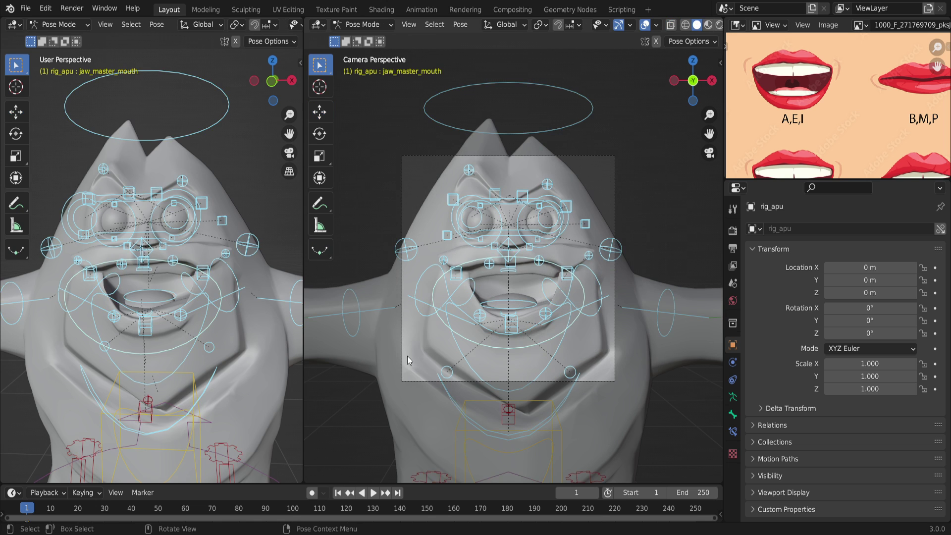
{"action": "left_click", "coordinate": [364, 169]}
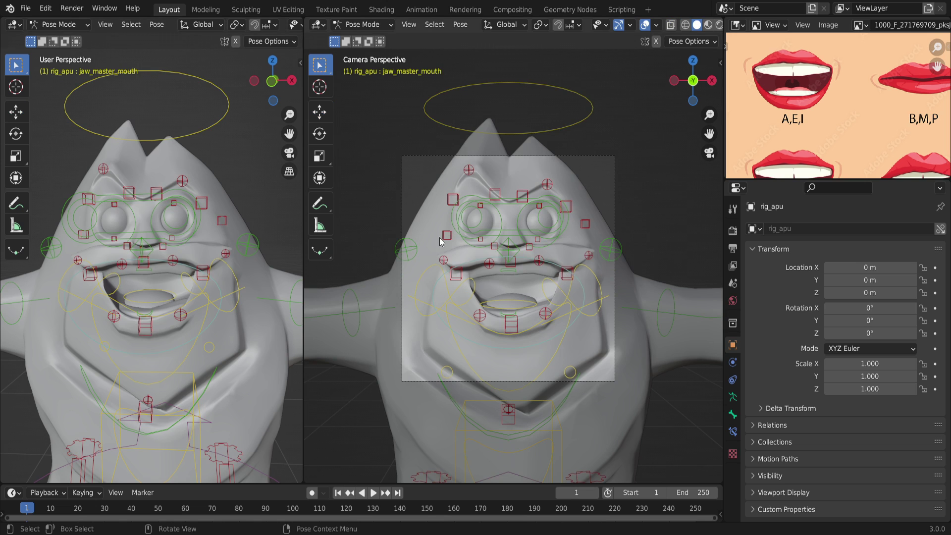
Hide the Torso, Fingers, Arm.L and Arm.R (FK), Leg.L and Leg.R (IK), and Root rig layers, keeping only the face layers.
{"action": "left_click", "coordinate": [301, 63]}
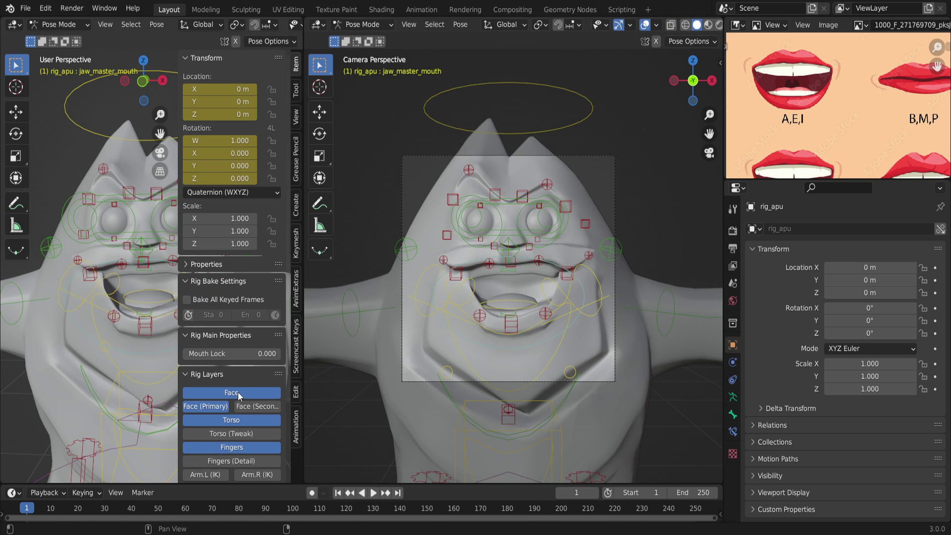
{"action": "scroll", "coordinate": [237, 424], "scroll_direction": "down", "scroll_amount": 5}
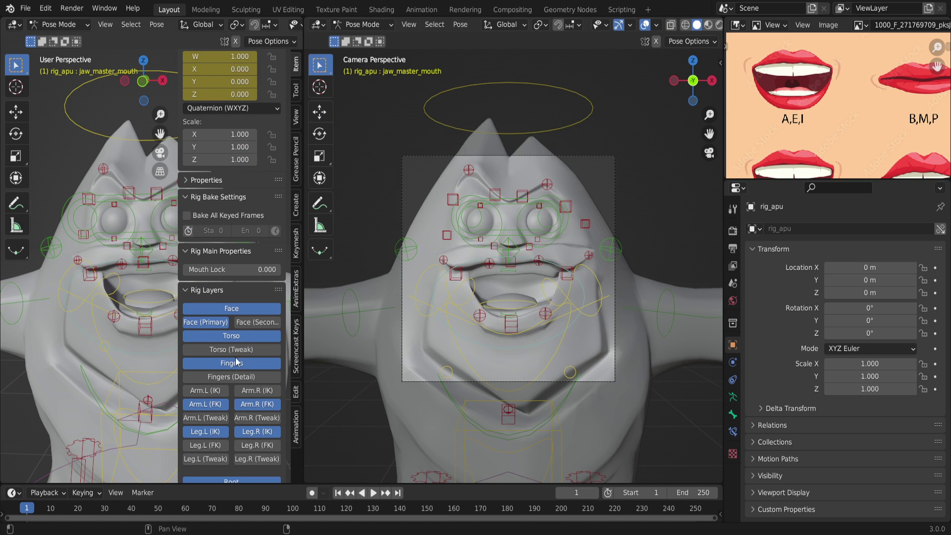
{"action": "left_click", "coordinate": [236, 339]}
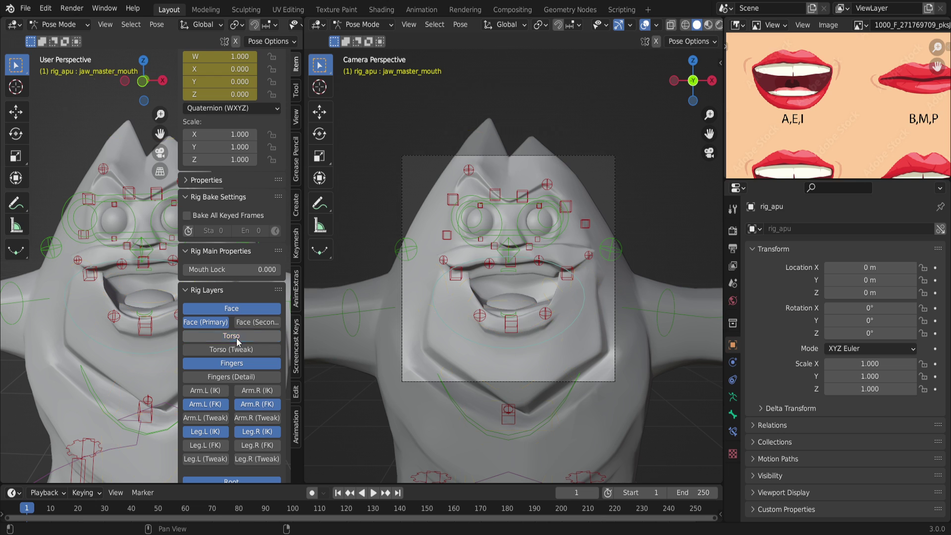
{"action": "left_click", "coordinate": [233, 367]}
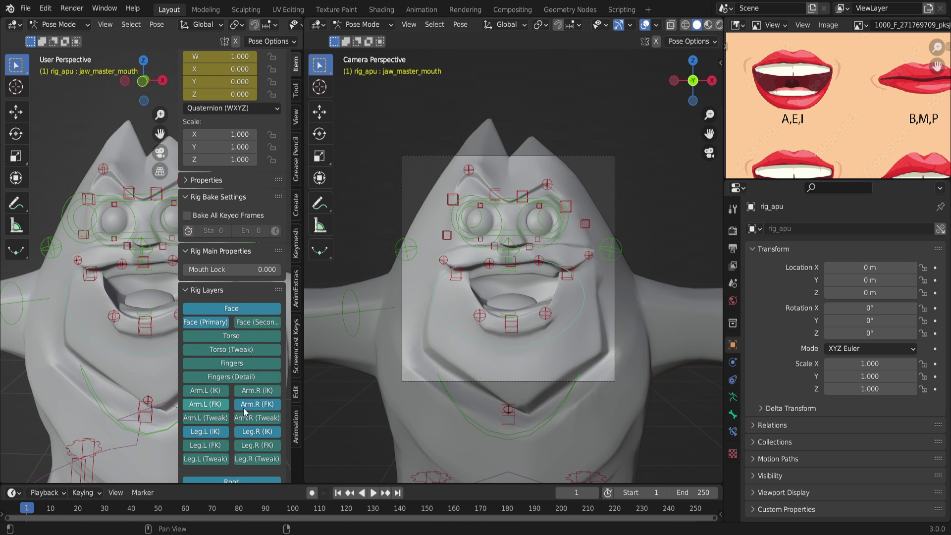
{"action": "left_click", "coordinate": [206, 404]}
{"action": "left_click", "coordinate": [257, 404]}
{"action": "left_click", "coordinate": [257, 432]}
{"action": "left_click", "coordinate": [205, 432]}
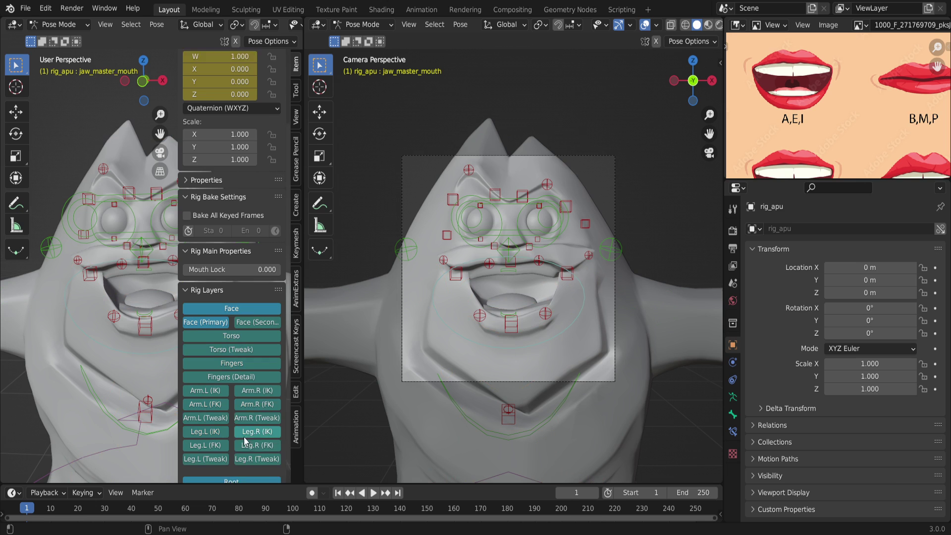
{"action": "scroll", "coordinate": [229, 465], "scroll_direction": "down", "scroll_amount": 1}
{"action": "left_click", "coordinate": [231, 469]}
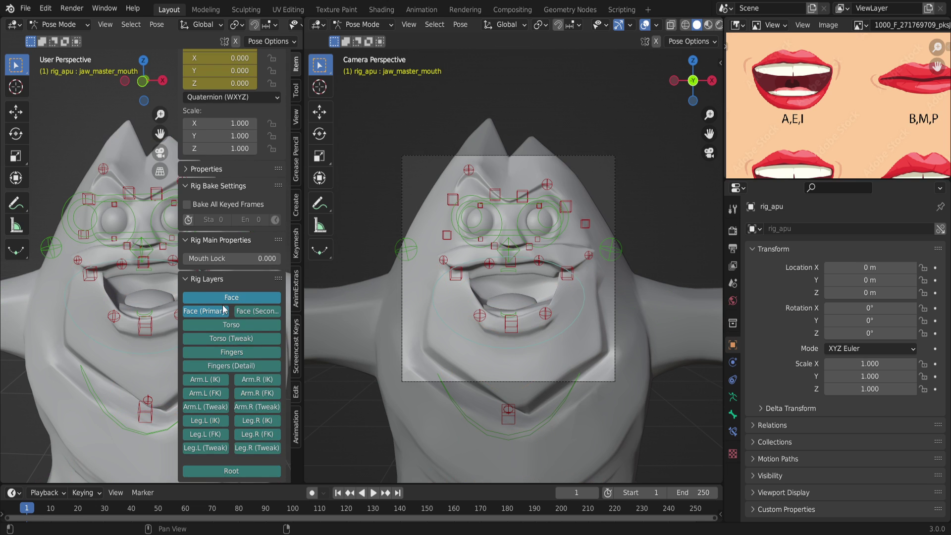
Toggle the Face (Primary) rig layer off and on to examine which face controls it contains.
{"action": "scroll", "coordinate": [230, 310], "scroll_direction": "up", "scroll_amount": 4}
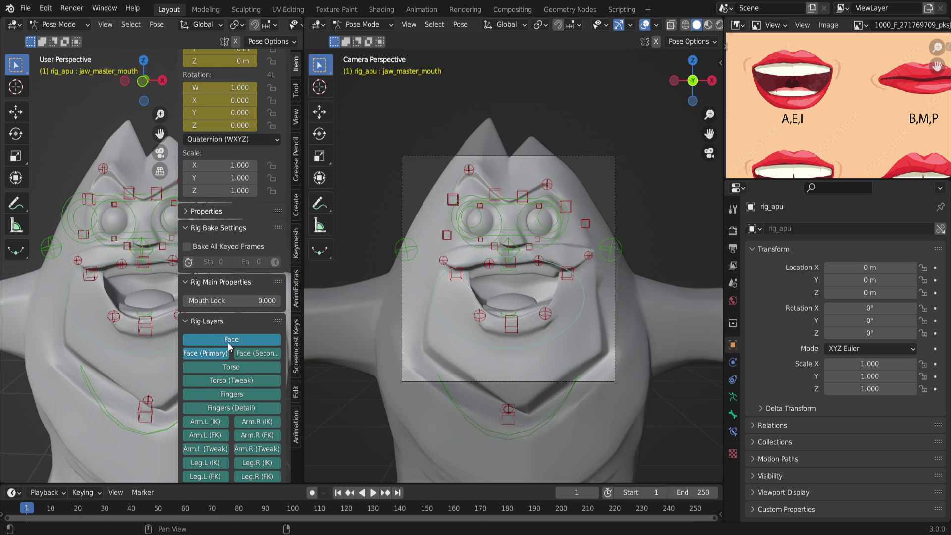
{"action": "left_click", "coordinate": [218, 356]}
{"action": "left_click", "coordinate": [205, 353]}
{"action": "left_click", "coordinate": [218, 355]}
{"action": "left_click", "coordinate": [218, 355]}
{"action": "left_click", "coordinate": [218, 354]}
Collapse the sidebar of the user-perspective viewport, leaving the face controls unobstructed for posing.
{"action": "left_click_drag", "start_coordinate": [177, 148], "coordinate": [468, 171]}
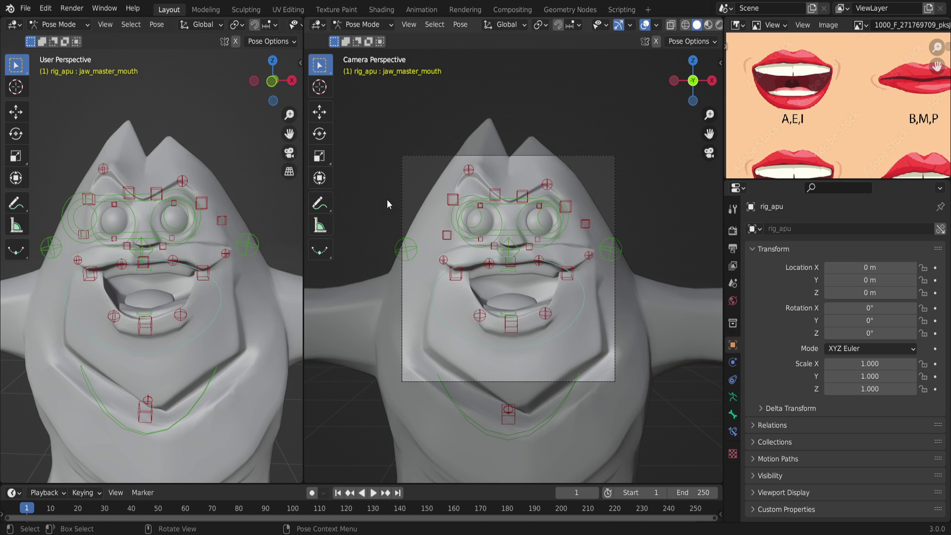
{"action": "scroll", "coordinate": [551, 268], "scroll_direction": "up", "scroll_amount": 1}
{"action": "scroll", "coordinate": [536, 315], "scroll_direction": "up", "scroll_amount": 3}
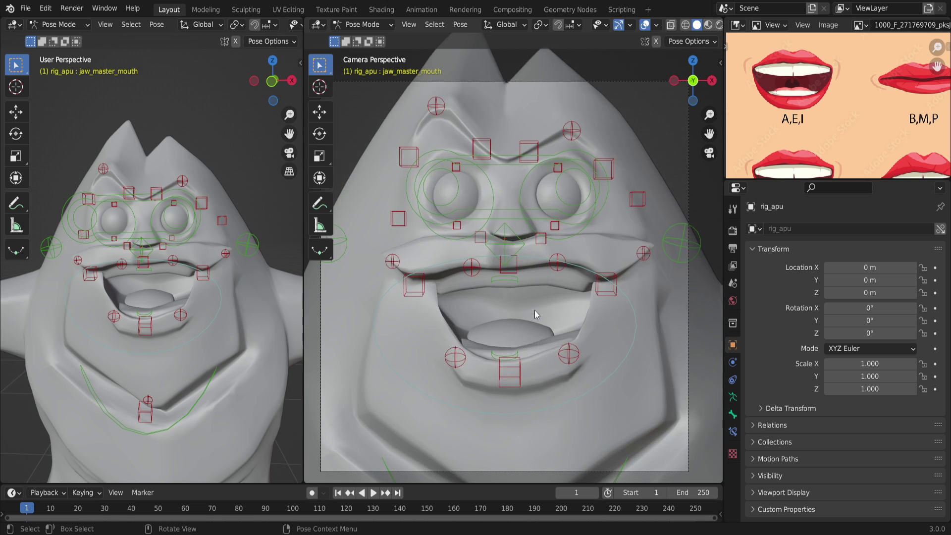
Raise the centre lower-lip control (lip.B) slightly to reduce the mouth opening.
{"action": "left_click", "coordinate": [509, 369]}
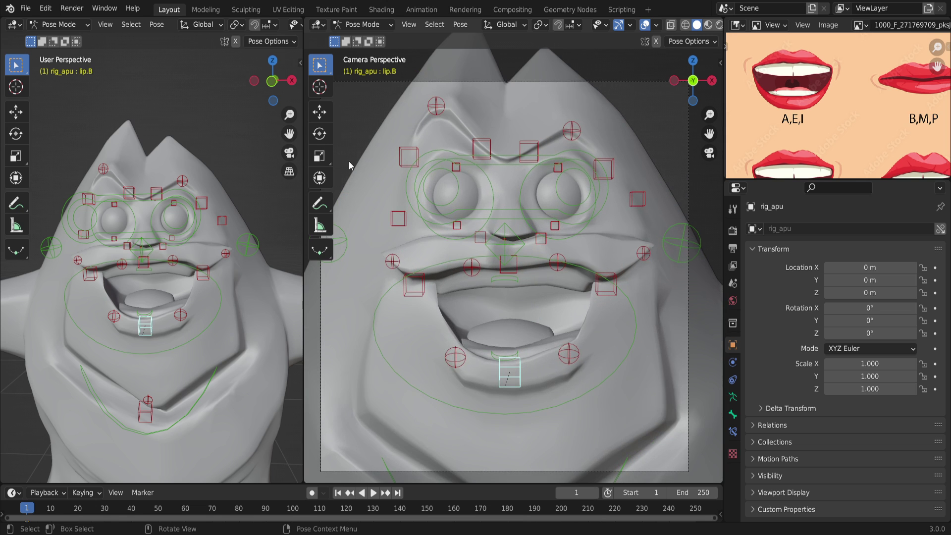
{"action": "left_click", "coordinate": [319, 112]}
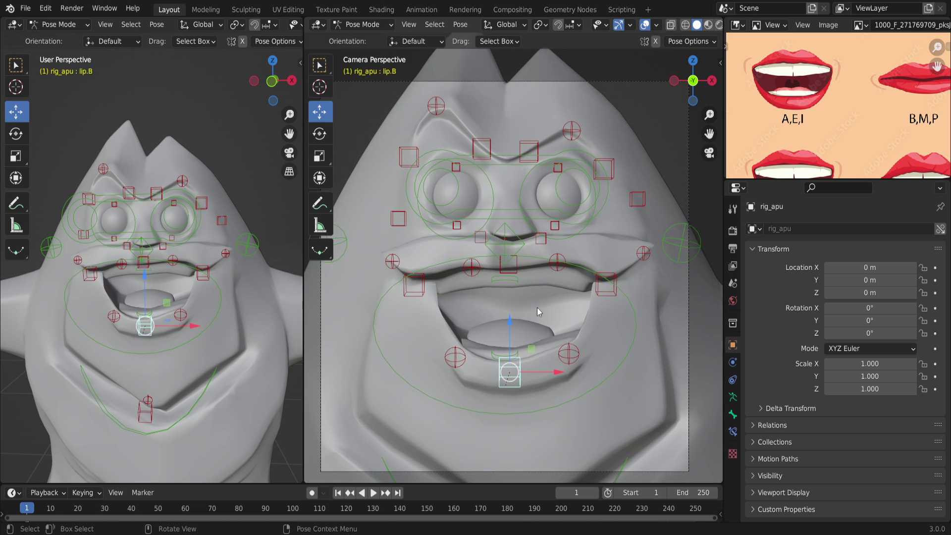
{"action": "left_click_drag", "start_coordinate": [511, 333], "coordinate": [511, 326]}
Move both mouth-corner controls (lip_end.L.001 and lip_end.R.001) slightly outward and upward to widen the mouth.
{"action": "left_click", "coordinate": [600, 294]}
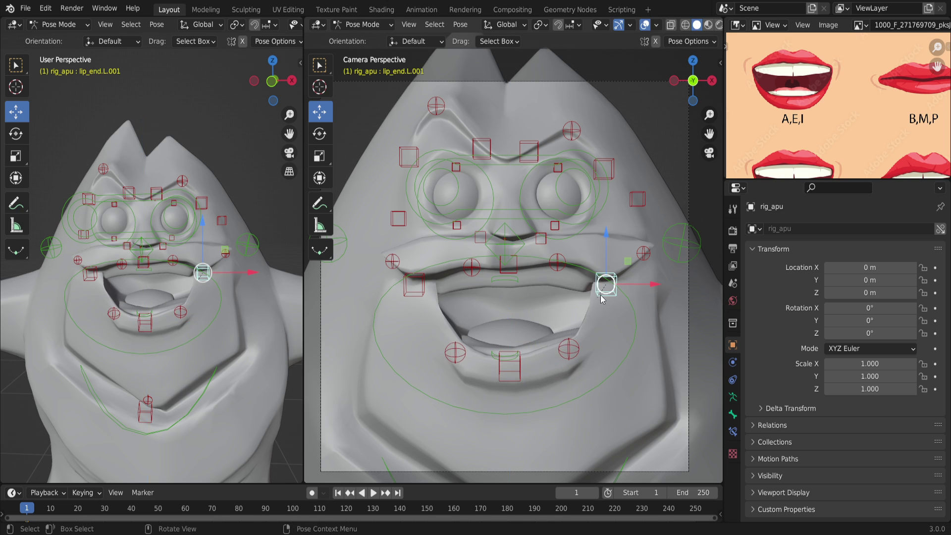
{"action": "left_click_drag", "start_coordinate": [384, 485], "coordinate": [395, 439]}
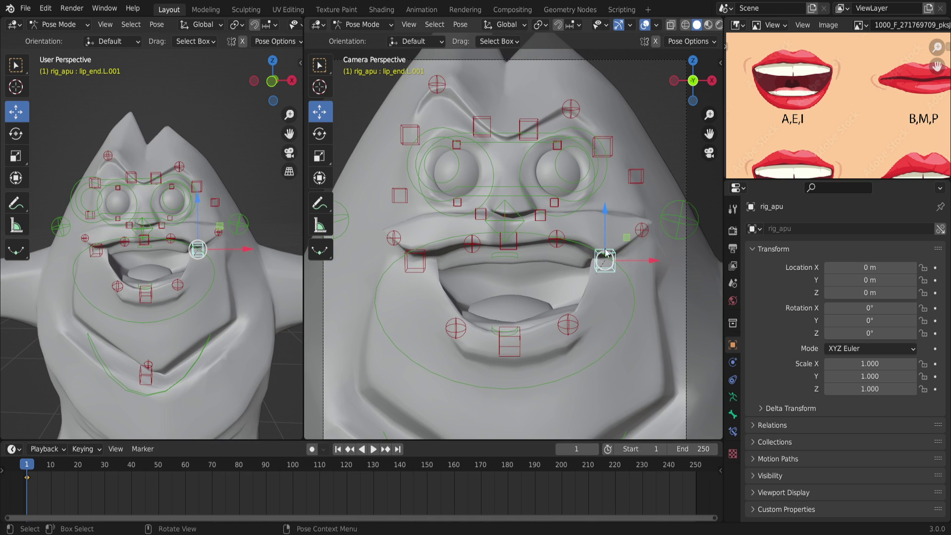
{"action": "left_click_drag", "start_coordinate": [625, 240], "coordinate": [630, 233]}
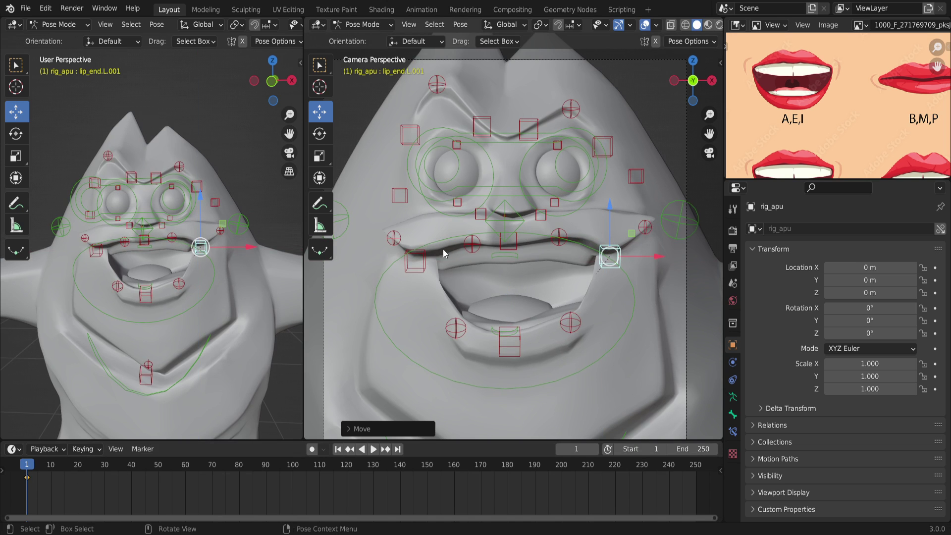
{"action": "left_click", "coordinate": [420, 271]}
{"action": "key", "text": "g"}
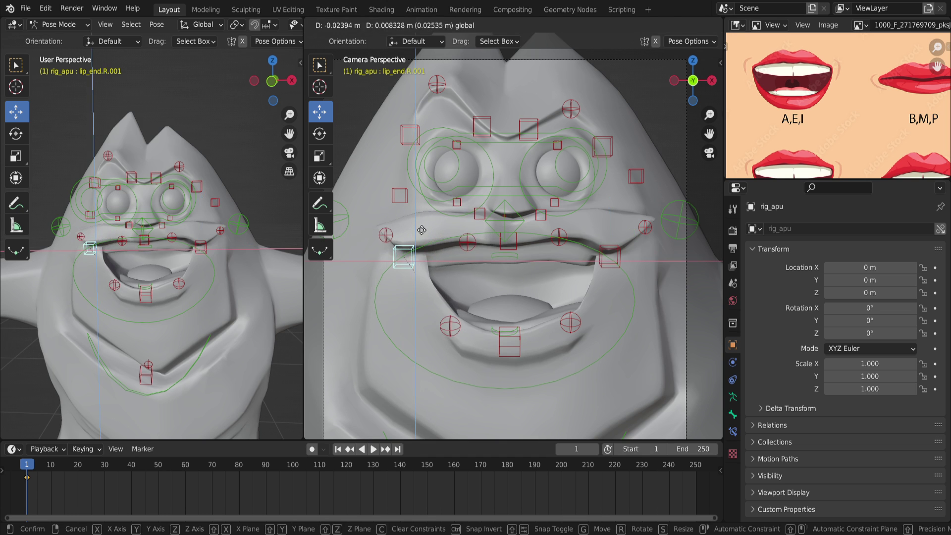
{"action": "left_click", "coordinate": [422, 235]}
Raise the centre upper-lip control slightly and move both side lower-lip controls (lip.B.L.001 and lip.B.R.001) outward and upward.
{"action": "left_click", "coordinate": [507, 255]}
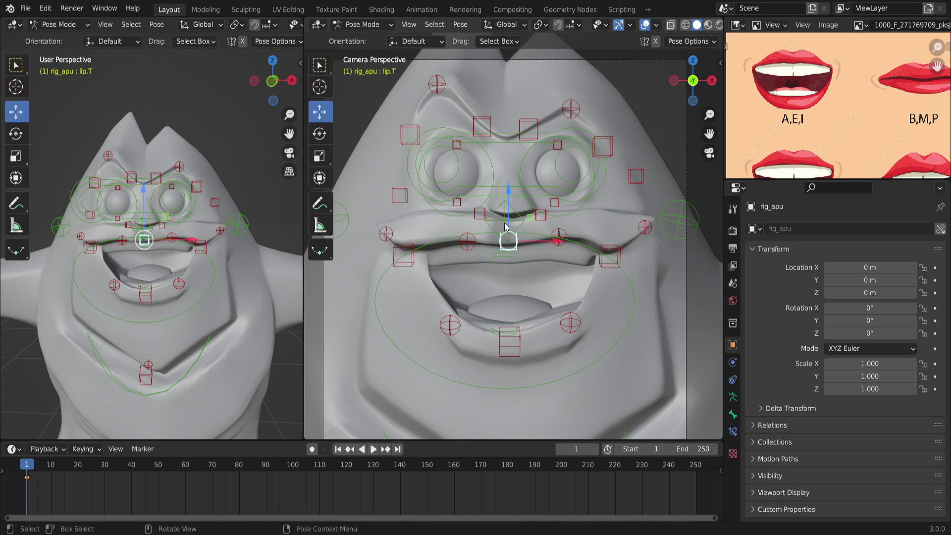
{"action": "left_click_drag", "start_coordinate": [506, 207], "coordinate": [507, 204]}
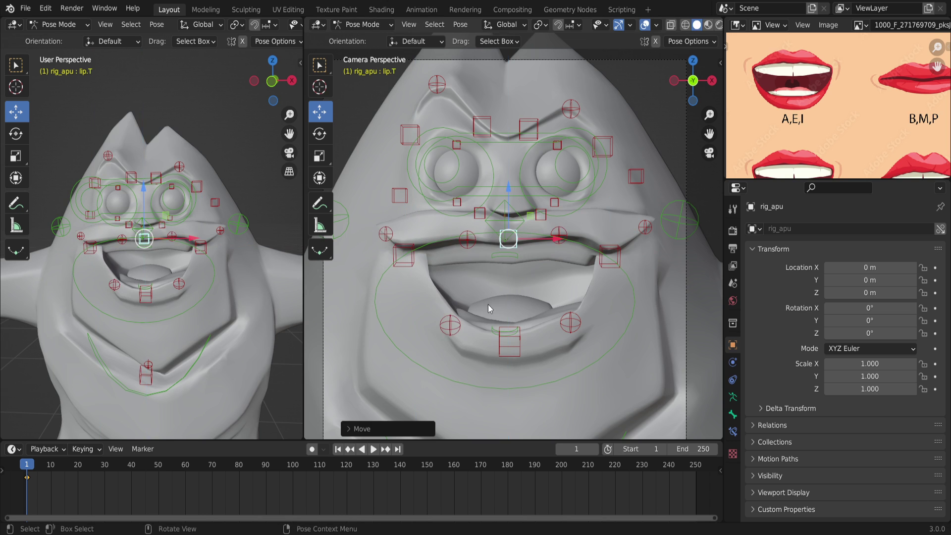
{"action": "left_click", "coordinate": [570, 325]}
{"action": "left_click_drag", "start_coordinate": [592, 305], "coordinate": [597, 300]}
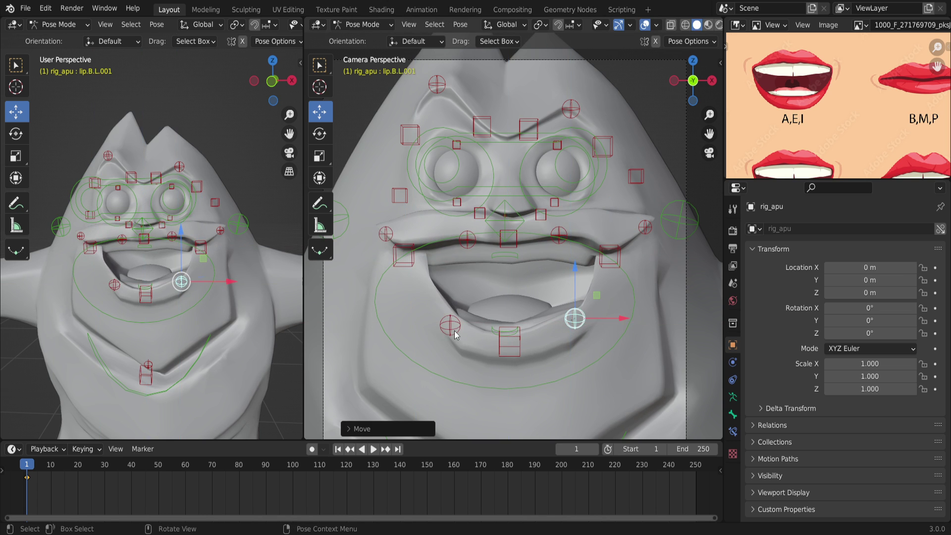
{"action": "left_click", "coordinate": [450, 324]}
{"action": "key", "text": "g"}
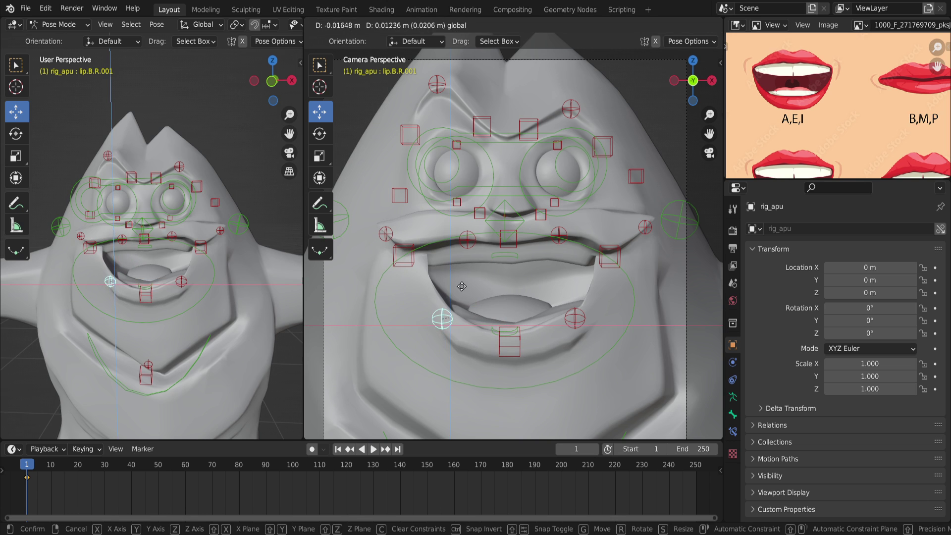
{"action": "left_click", "coordinate": [462, 286]}
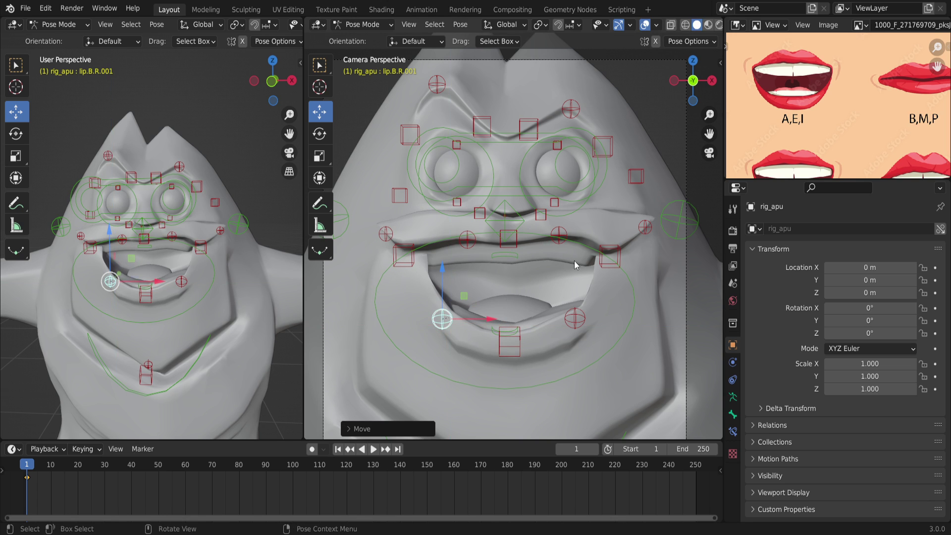
Raise both lower cheek controls (cheek.B.L.001 and cheek.B.R.001) slightly beside the mouth corners.
{"action": "left_click", "coordinate": [646, 228]}
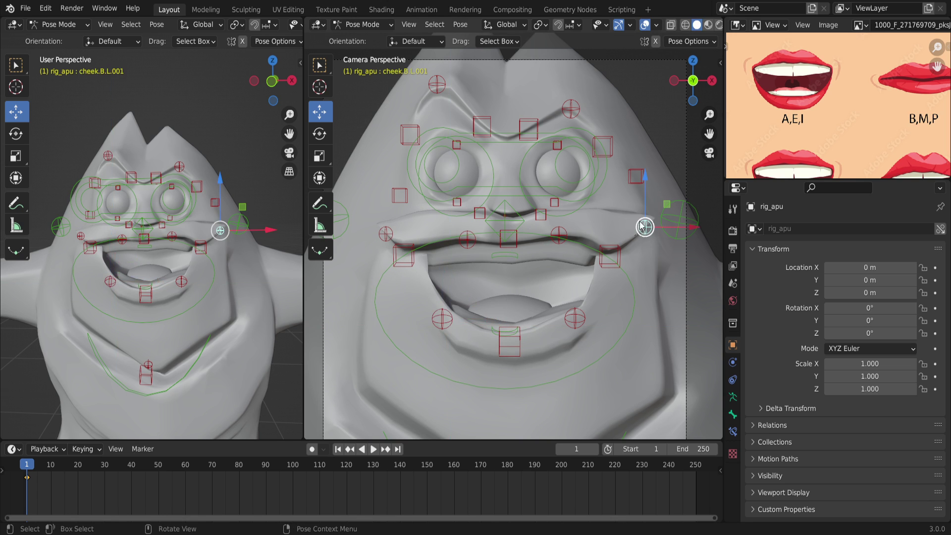
{"action": "key", "text": "g"}
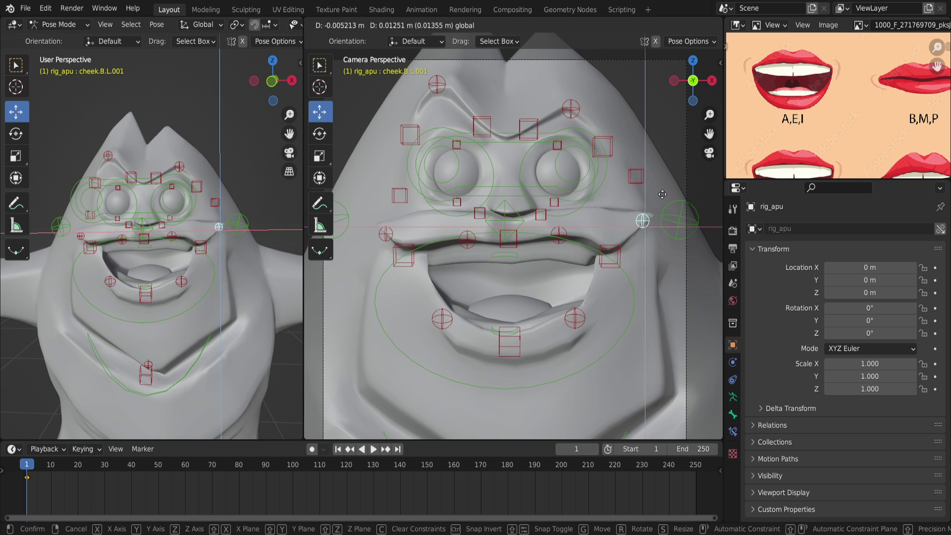
{"action": "right_click", "coordinate": [415, 230]}
{"action": "left_click", "coordinate": [386, 233]}
{"action": "key", "text": "g"}
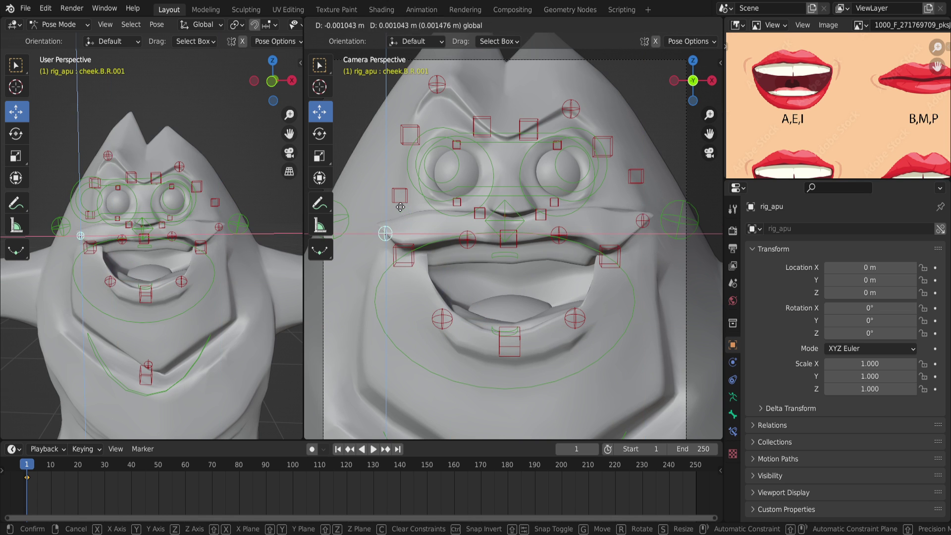
{"action": "left_click", "coordinate": [400, 205]}
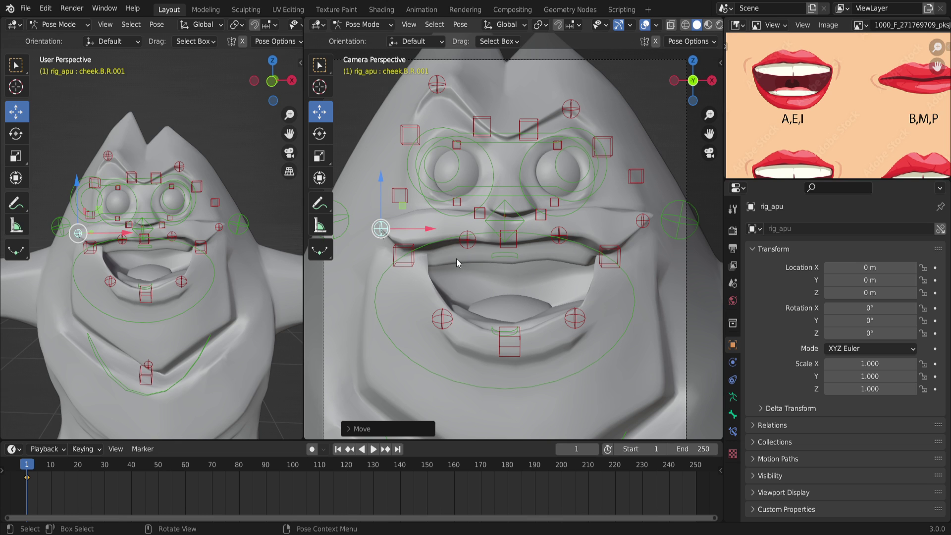
{"action": "left_click_drag", "start_coordinate": [402, 211], "coordinate": [399, 205]}
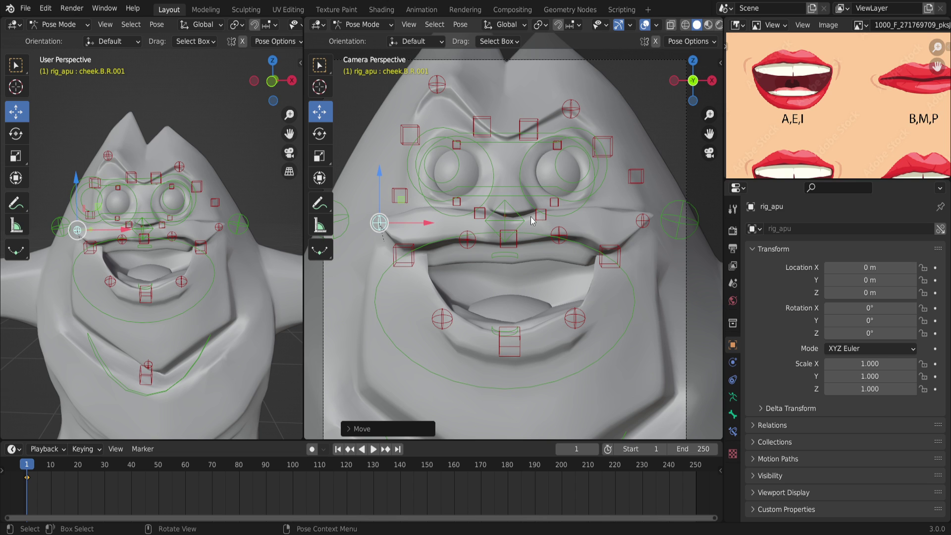
Move the nose_master control slightly upward.
{"action": "left_click", "coordinate": [507, 226]}
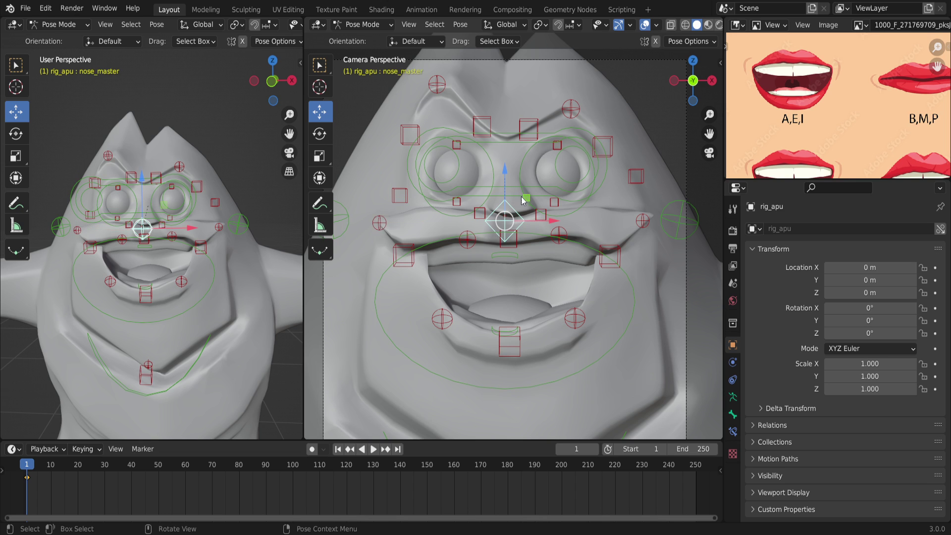
{"action": "key", "text": "g"}
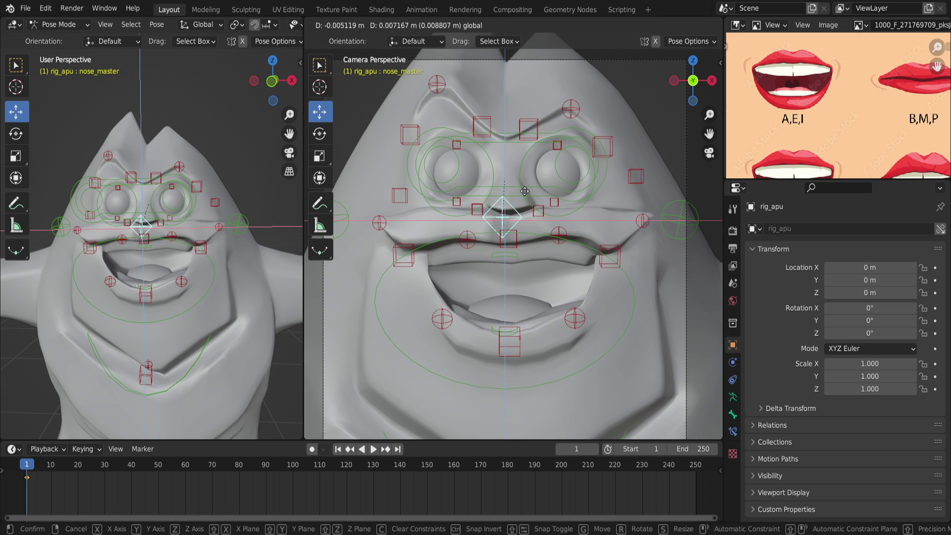
{"action": "left_click", "coordinate": [525, 193]}
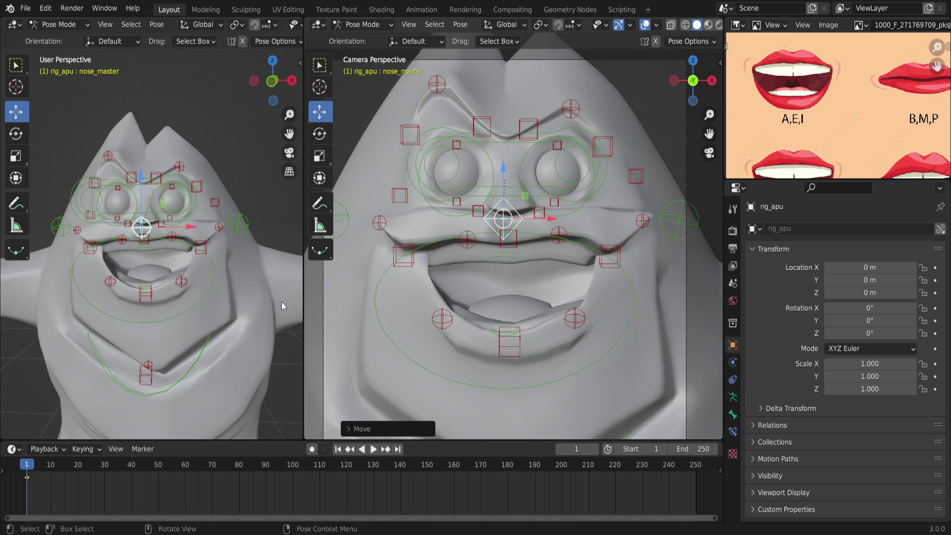
Select all the face controls, and remove the upper brow and eye controls from the selection.
{"action": "scroll", "coordinate": [104, 171], "scroll_direction": "down", "scroll_amount": 5}
{"action": "scroll", "coordinate": [128, 224], "scroll_direction": "up", "scroll_amount": 3}
{"action": "scroll", "coordinate": [128, 225], "scroll_direction": "down", "scroll_amount": 1}
{"action": "scroll", "coordinate": [130, 226], "scroll_direction": "up", "scroll_amount": 2}
{"action": "scroll", "coordinate": [148, 230], "scroll_direction": "down", "scroll_amount": 3}
{"action": "scroll", "coordinate": [152, 232], "scroll_direction": "down", "scroll_amount": 3}
{"action": "left_click_drag", "start_coordinate": [91, 165], "coordinate": [222, 308]}
{"action": "scroll", "coordinate": [147, 280], "scroll_direction": "up", "scroll_amount": 3}
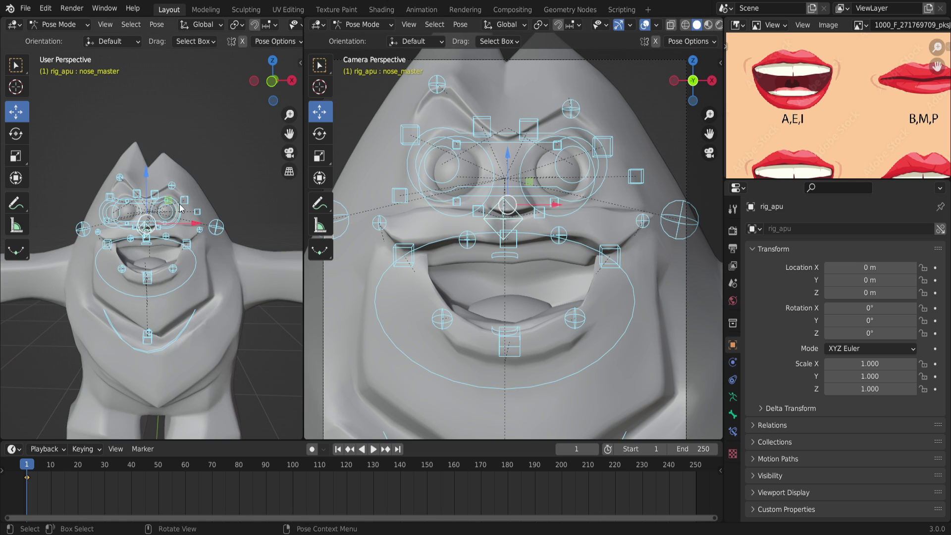
{"action": "scroll", "coordinate": [190, 209], "scroll_direction": "up", "scroll_amount": 2}
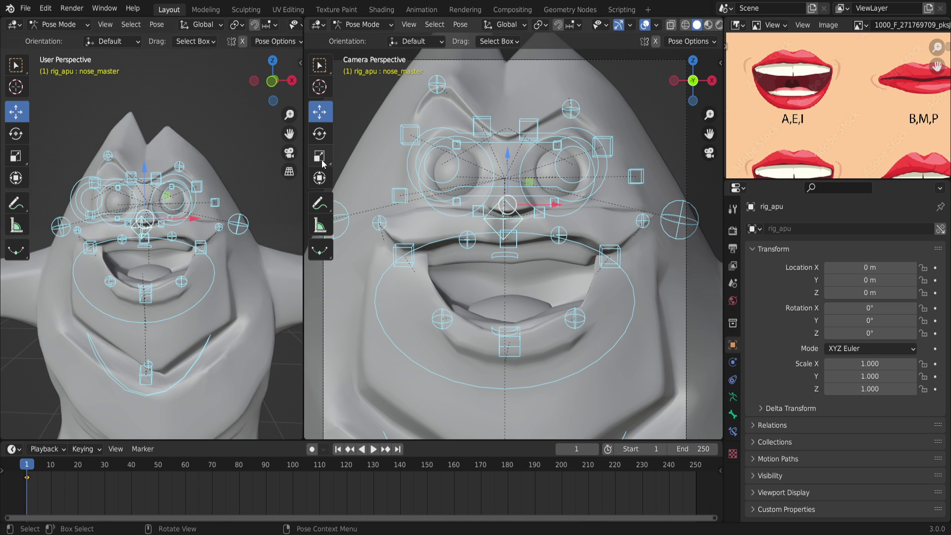
{"action": "left_click_drag", "start_coordinate": [635, 82], "coordinate": [409, 168]}
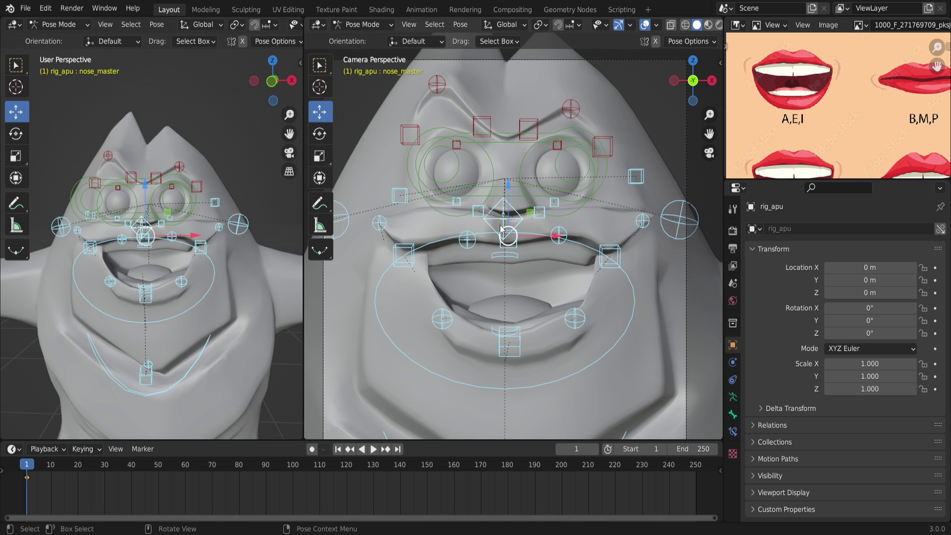
Move the brow.T.R control outward and slightly upward.
{"action": "left_click", "coordinate": [398, 194]}
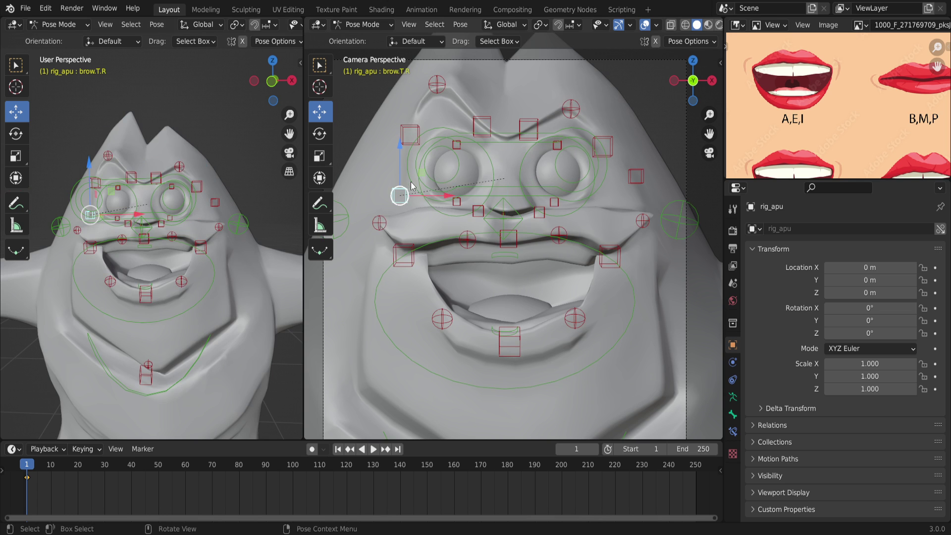
{"action": "key", "text": "g"}
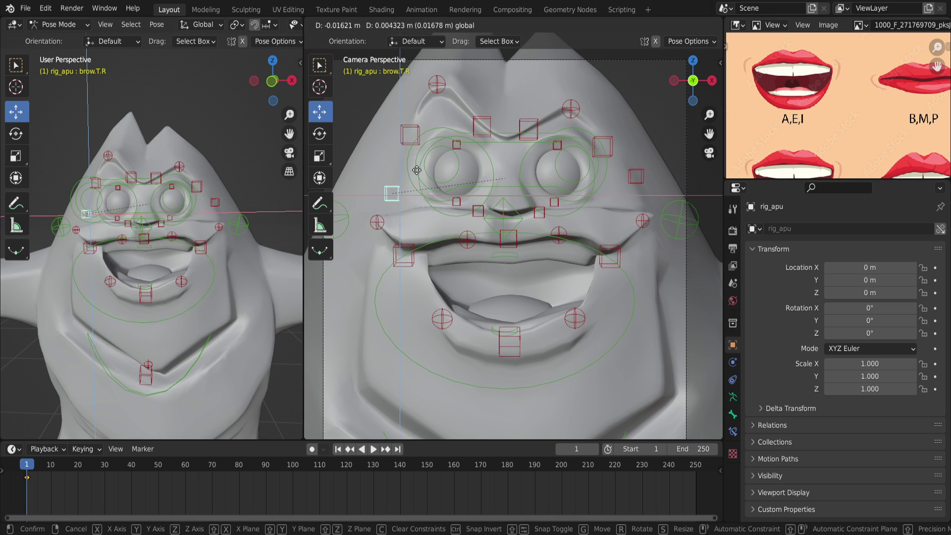
{"action": "left_click", "coordinate": [414, 167]}
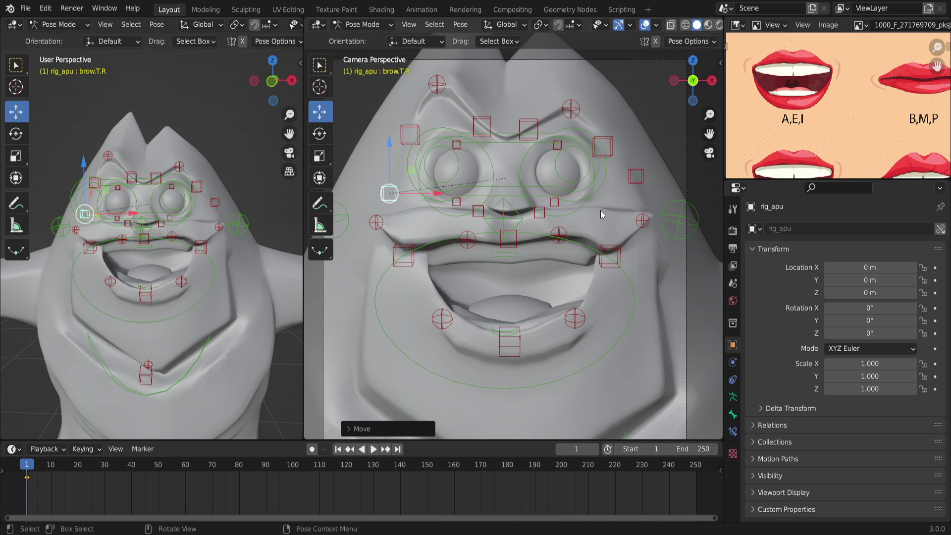
Try to shift the brow.T.L control slightly inward and upward, and reselect the brow.T.R control.
{"action": "left_click", "coordinate": [638, 177]}
{"action": "key", "text": "g"}
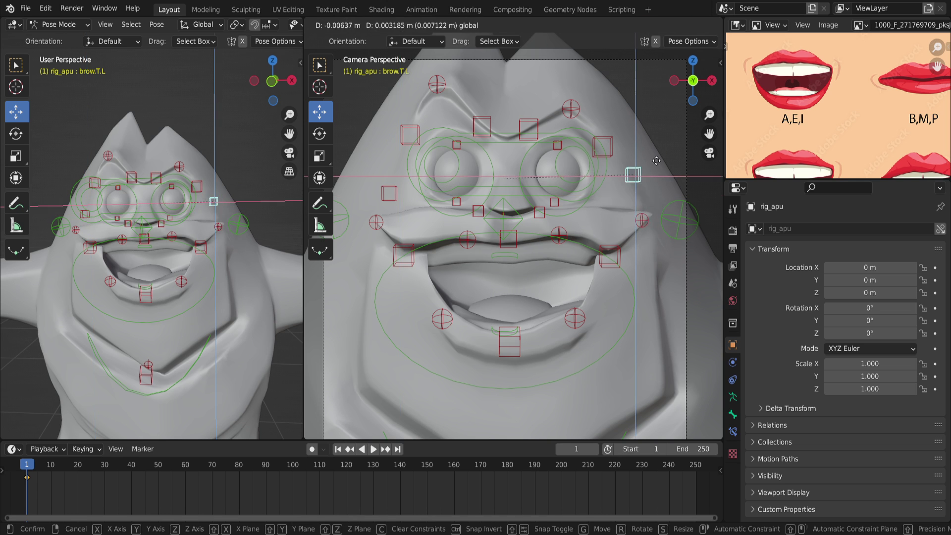
{"action": "left_click", "coordinate": [656, 159]}
{"action": "left_click", "coordinate": [635, 176]}
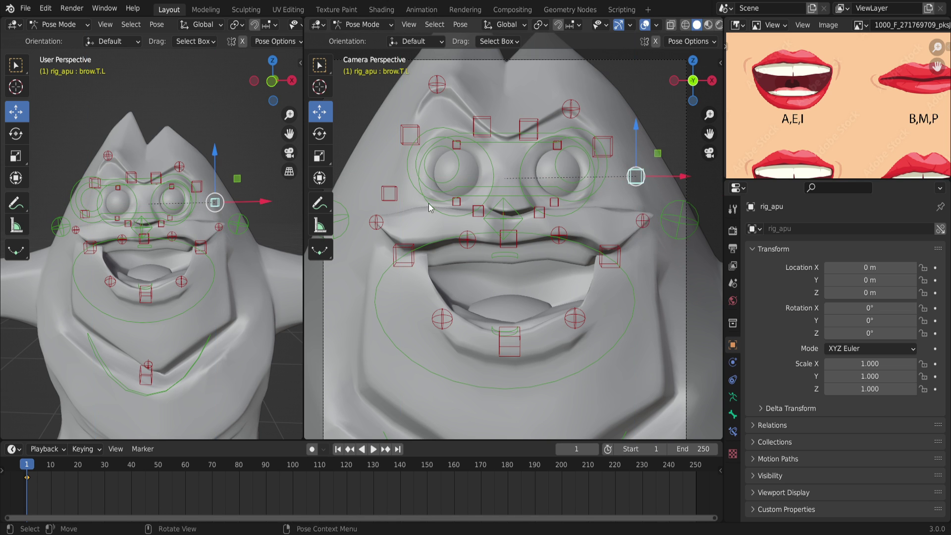
{"action": "left_click", "coordinate": [389, 194]}
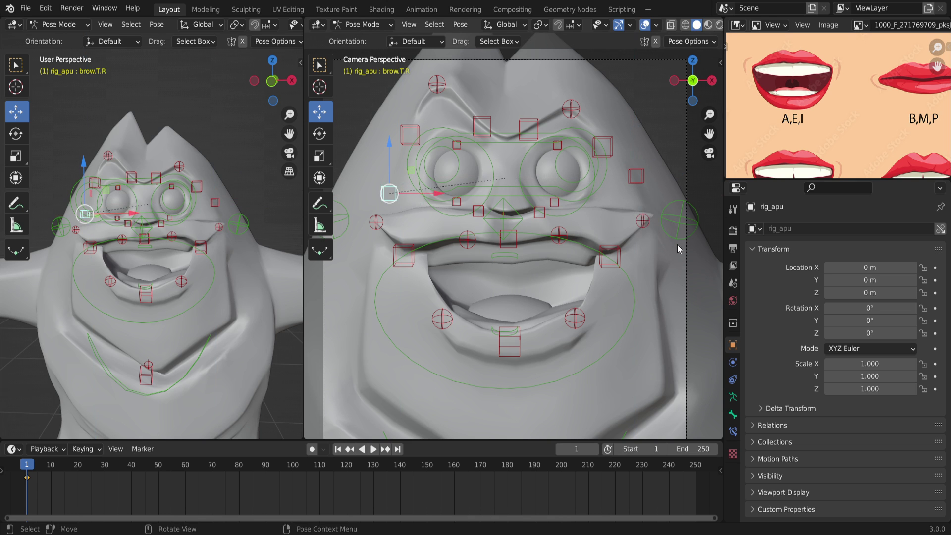
Nudge the cheek.B.L.001 control slightly outward beside the mouth corner.
{"action": "left_click", "coordinate": [644, 222]}
{"action": "key", "text": "g"}
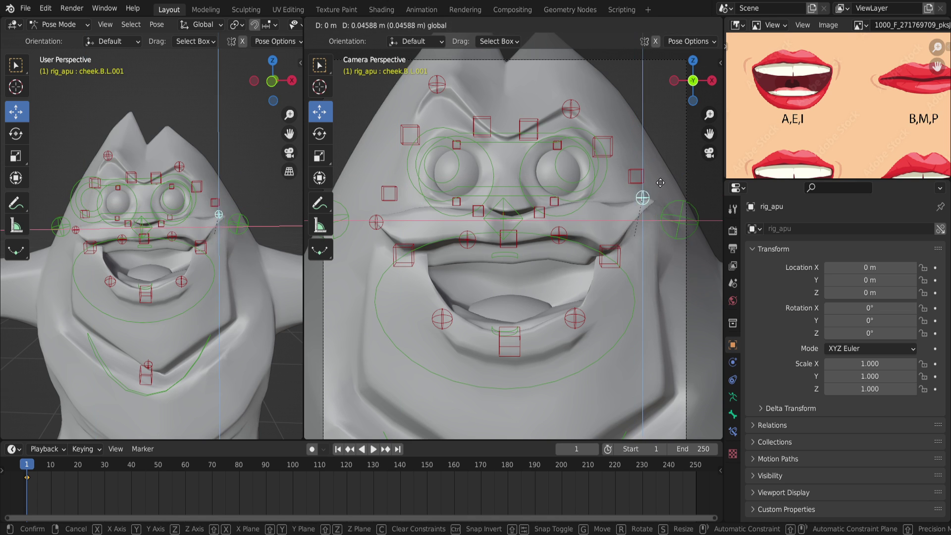
{"action": "left_click", "coordinate": [665, 198]}
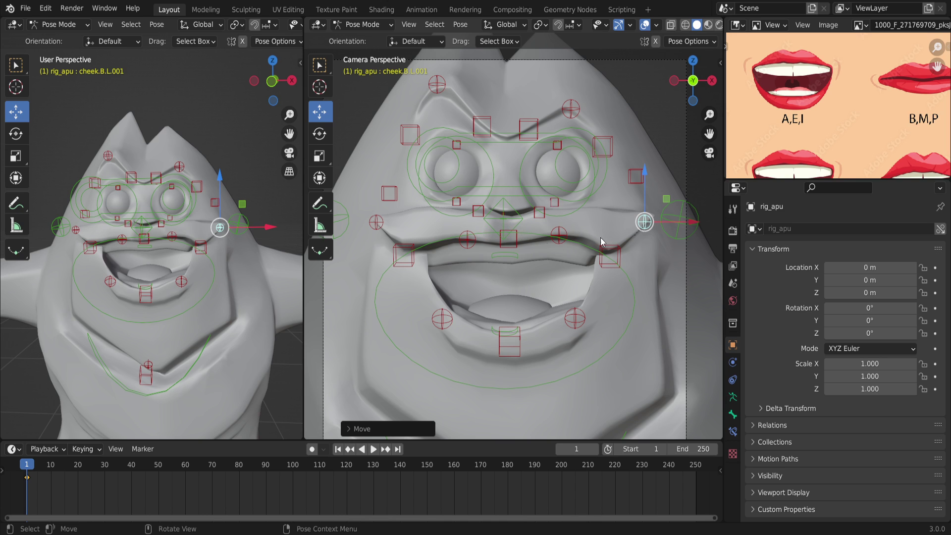
Select the mouth and lip controls together with the nose master and both nostril controls.
{"action": "left_click_drag", "start_coordinate": [625, 366], "coordinate": [375, 222]}
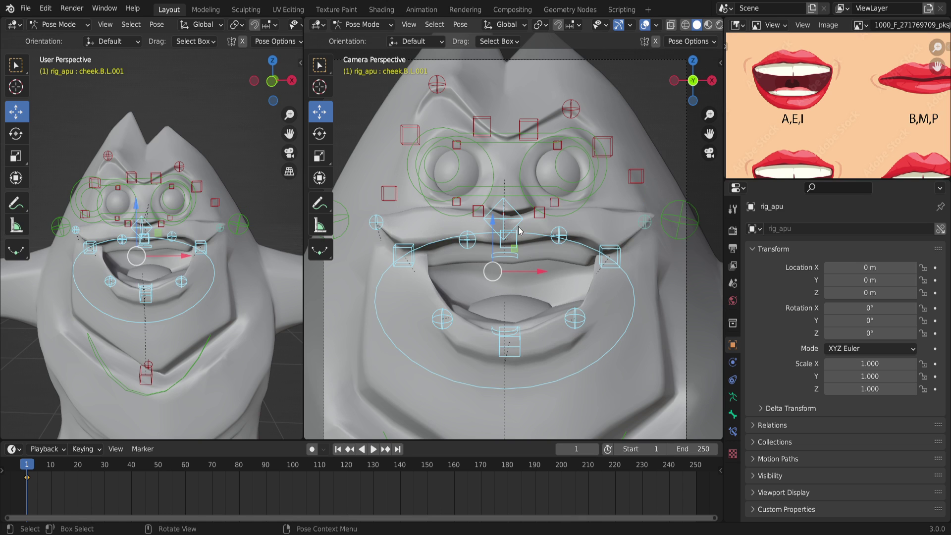
{"action": "left_click", "coordinate": [479, 211], "text": "shift"}
{"action": "left_click", "coordinate": [542, 214], "text": "shift"}
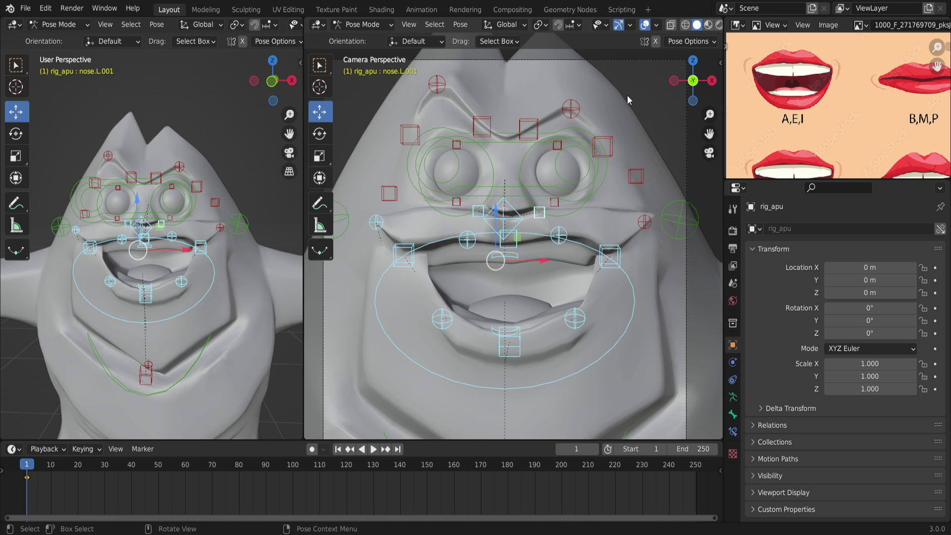
Hide the brow and eye controls and try resetting the location of both brow.T controls beside the eyes.
{"action": "left_click_drag", "start_coordinate": [644, 93], "coordinate": [365, 172]}
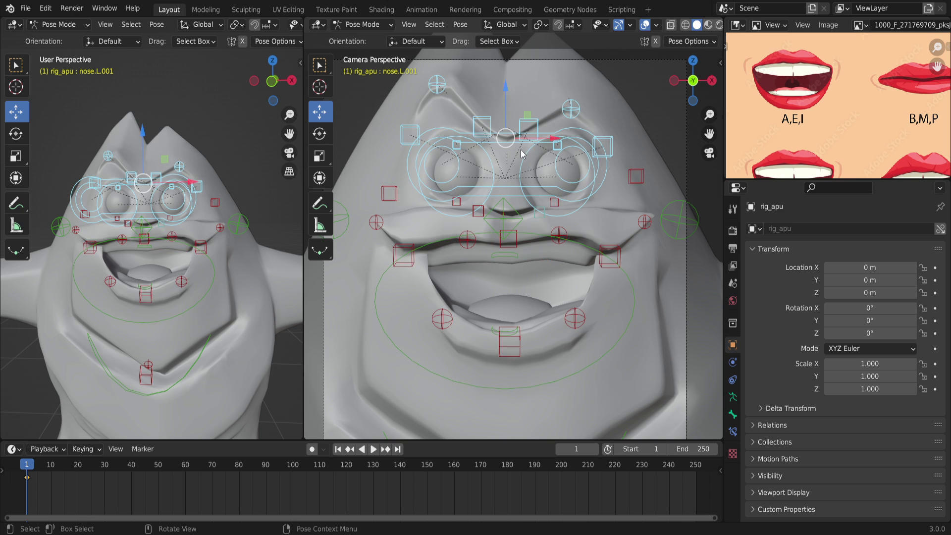
{"action": "key", "text": "h"}
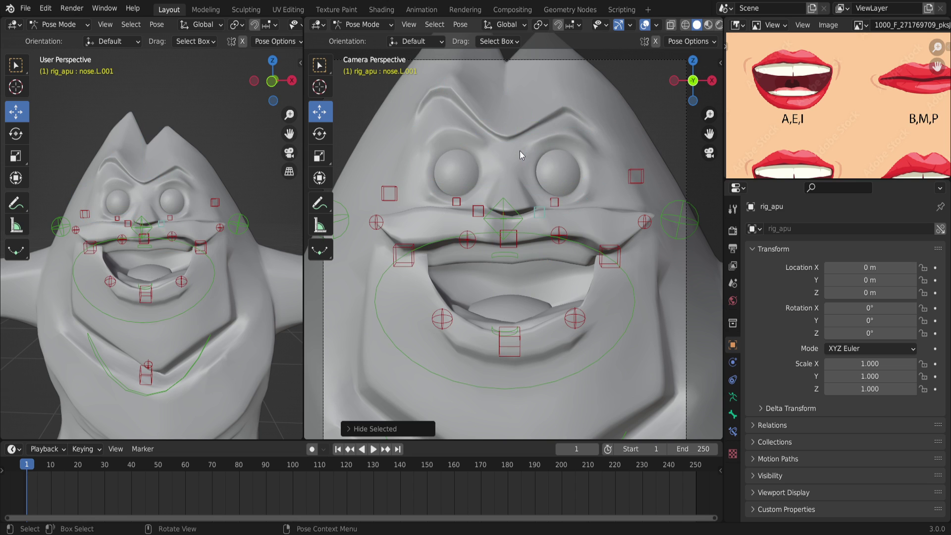
{"action": "left_click", "coordinate": [629, 177]}
{"action": "left_click", "coordinate": [396, 193], "text": "shift"}
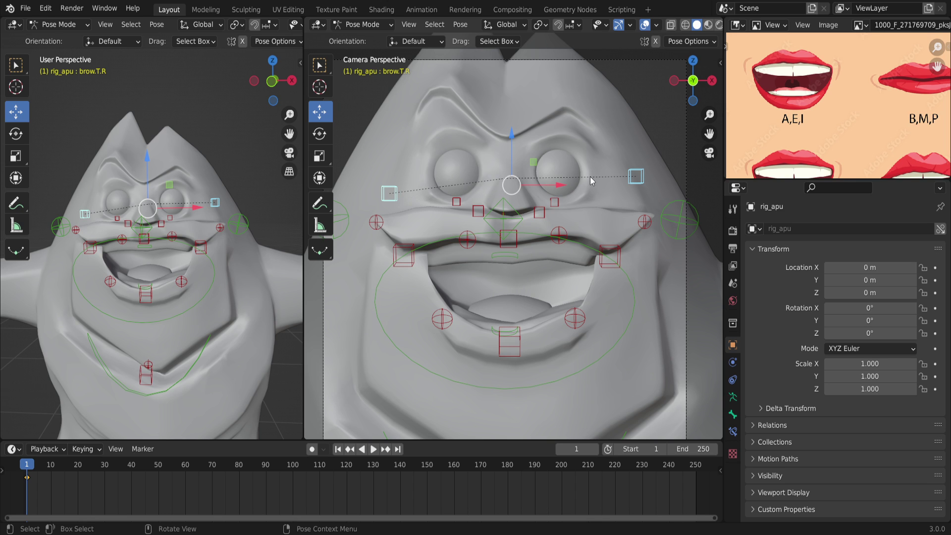
{"action": "key", "text": "alt+g"}
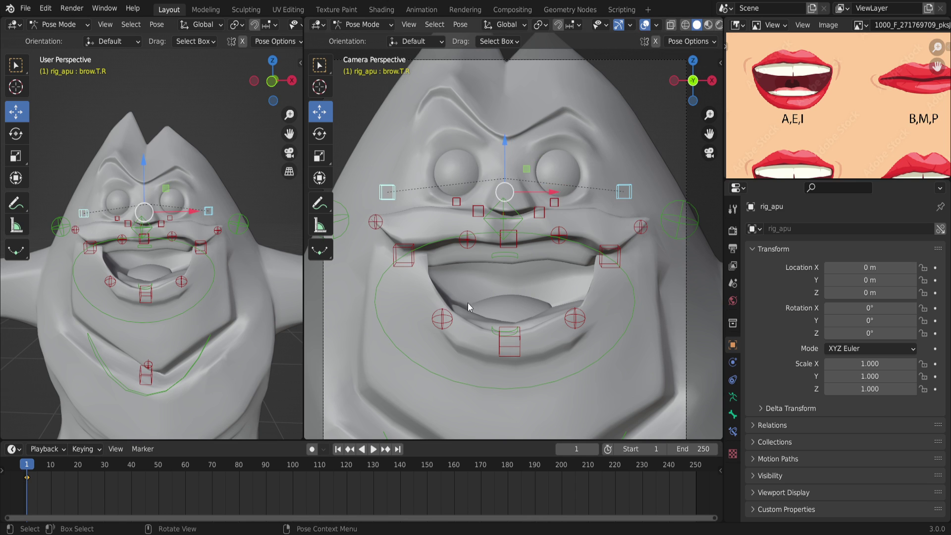
Undo the brow.T location reset and the hiding of the brow and eye controls.
{"action": "left_click", "coordinate": [356, 130]}
{"action": "key", "text": "ctrl+z"}
{"action": "key", "text": "ctrl+z"}
{"action": "key", "text": "ctrl+z"}
{"action": "key", "text": "ctrl+z"}
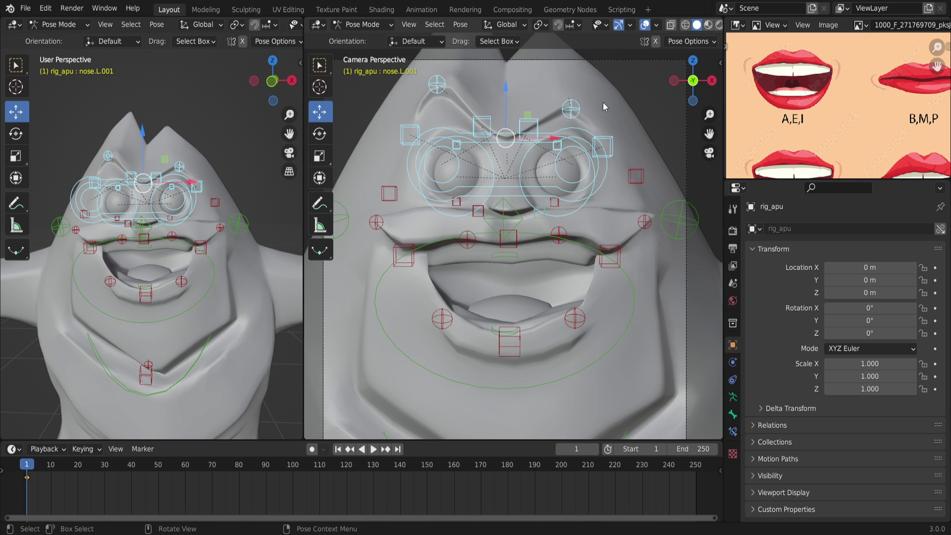
{"action": "left_click_drag", "start_coordinate": [622, 80], "coordinate": [397, 187]}
{"action": "left_click_drag", "start_coordinate": [31, 488], "coordinate": [22, 479]}
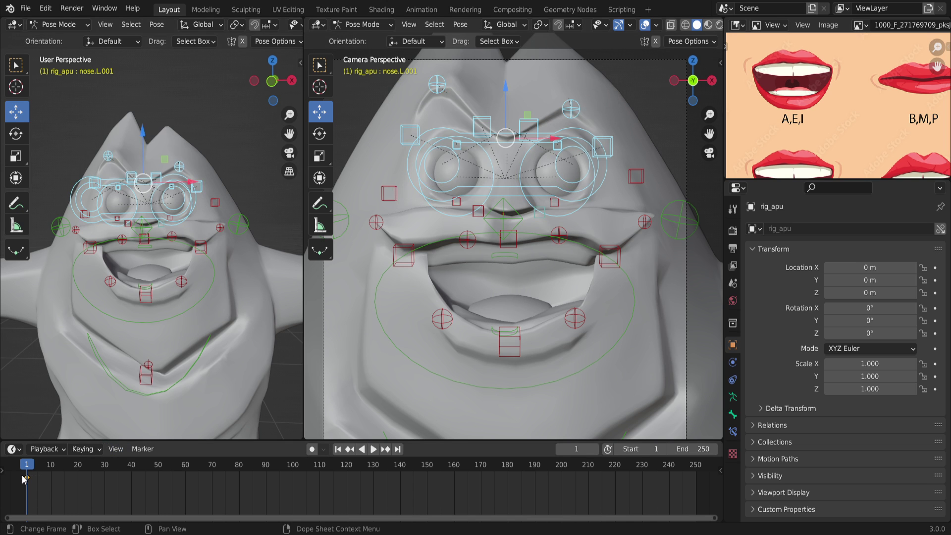
{"action": "left_click_drag", "start_coordinate": [33, 487], "coordinate": [20, 477]}
{"action": "left_click", "coordinate": [26, 477]}
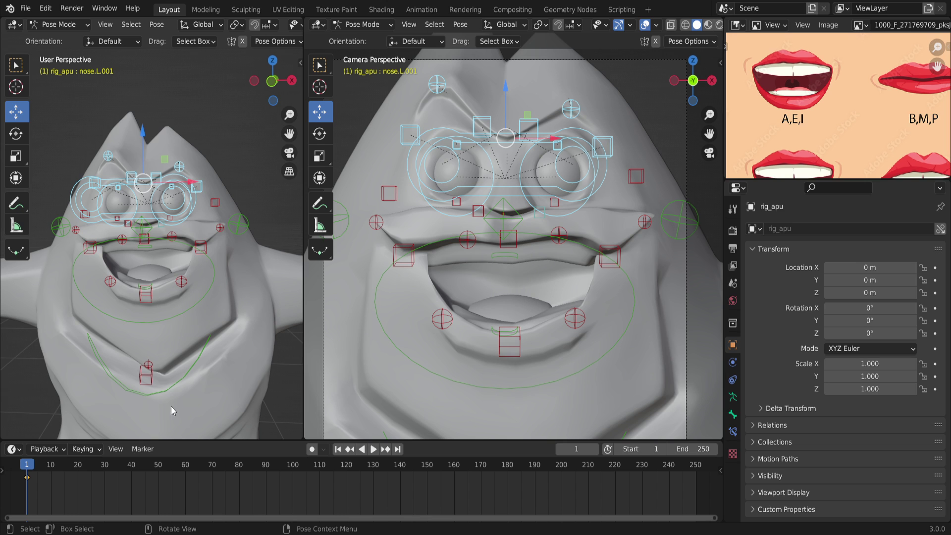
Save fonemas.blend and open the recent character rig file pariaccaca_rig.blend.
{"action": "left_click", "coordinate": [25, 9]}
{"action": "mouse_move", "coordinate": [49, 28]}
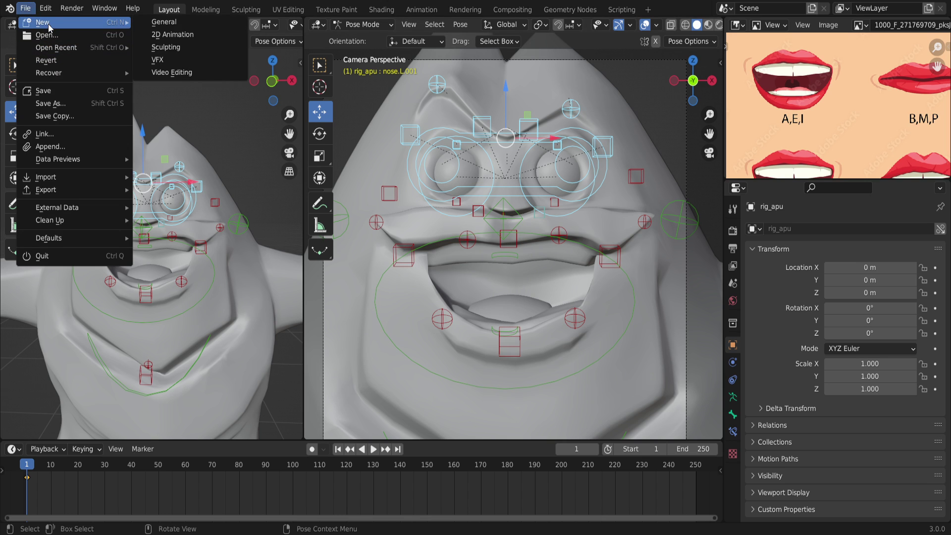
{"action": "left_click", "coordinate": [42, 91]}
{"action": "left_click", "coordinate": [25, 8]}
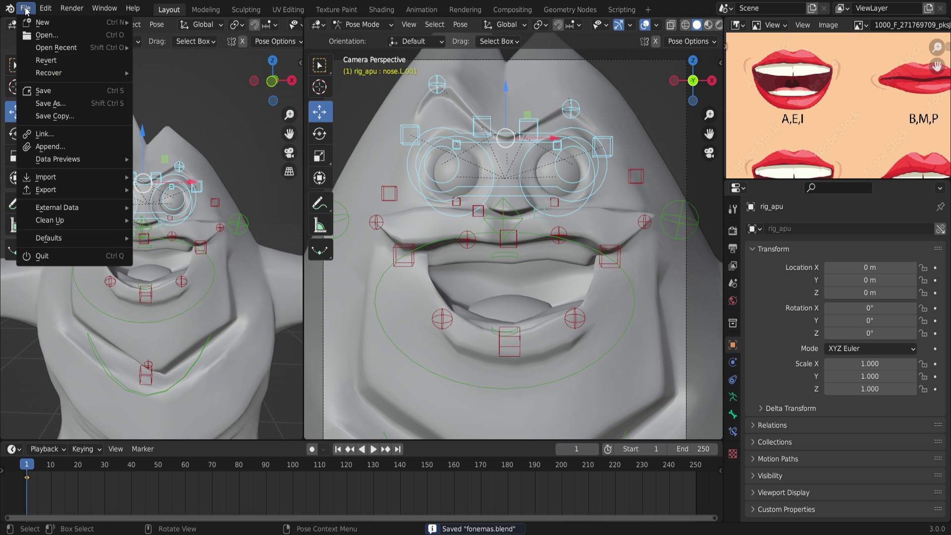
{"action": "left_click", "coordinate": [42, 92]}
{"action": "left_click", "coordinate": [25, 8]}
{"action": "mouse_move", "coordinate": [76, 47]}
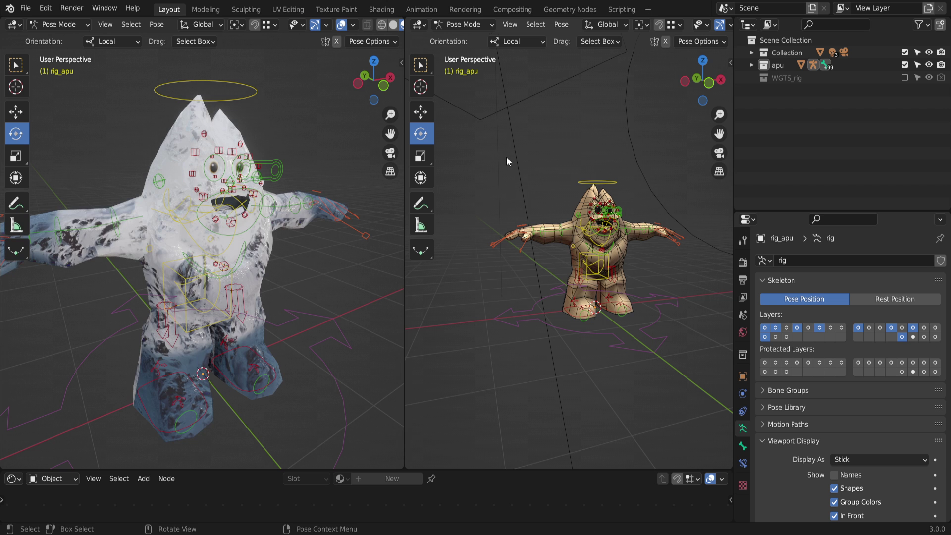
Select all visible rig controls, replace the Shader Editor with the Timeline, and enlarge that area to show the keyframe channels.
{"action": "left_click_drag", "start_coordinate": [501, 155], "coordinate": [690, 409]}
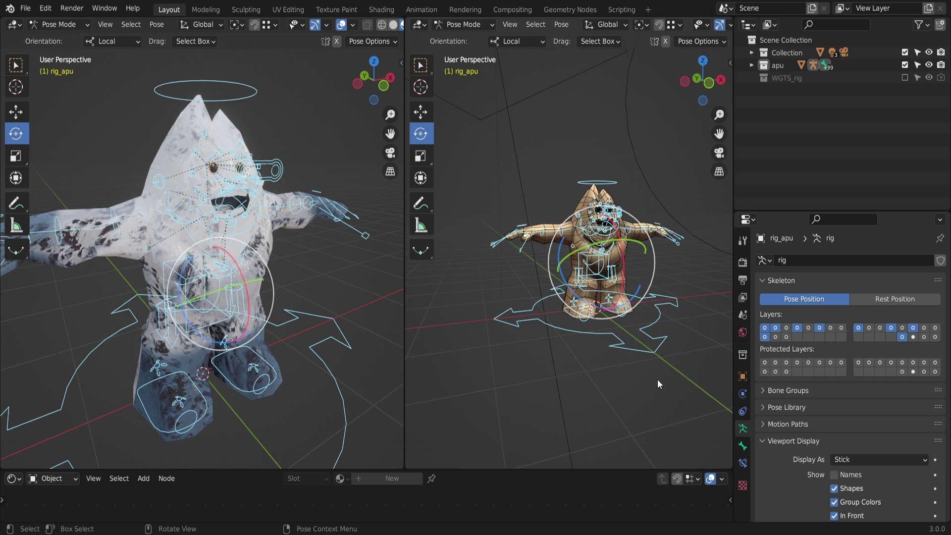
{"action": "left_click", "coordinate": [12, 478]}
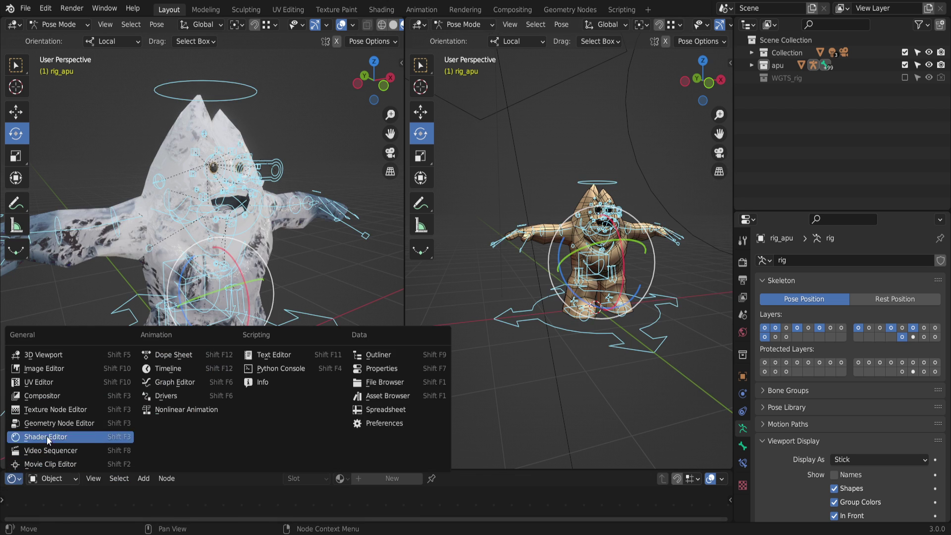
{"action": "left_click", "coordinate": [170, 371]}
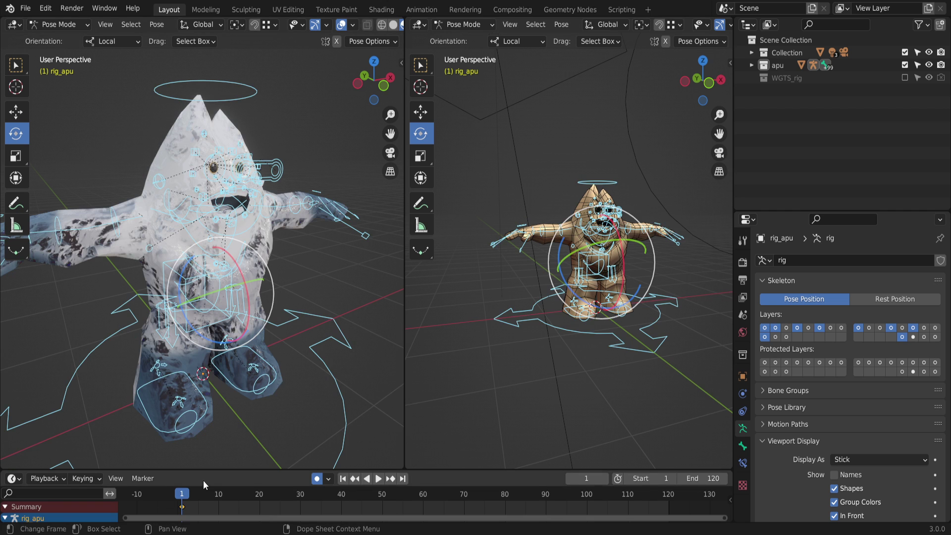
{"action": "left_click_drag", "start_coordinate": [216, 470], "coordinate": [218, 390]}
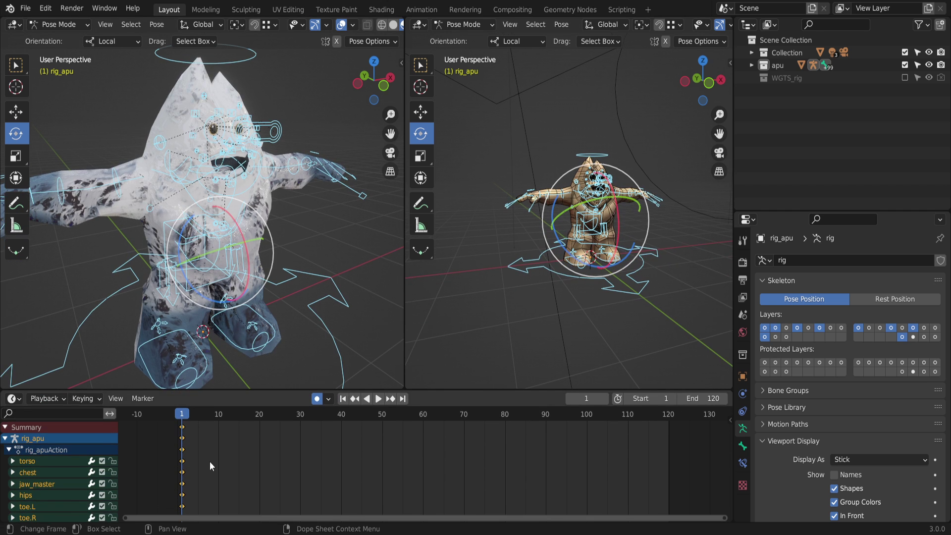
Delete the keyframes of all visible rig controls at frame 1.
{"action": "middle_click_drag", "start_coordinate": [624, 283], "coordinate": [513, 147]}
{"action": "left_click", "coordinate": [513, 148]}
{"action": "left_click", "coordinate": [589, 185]}
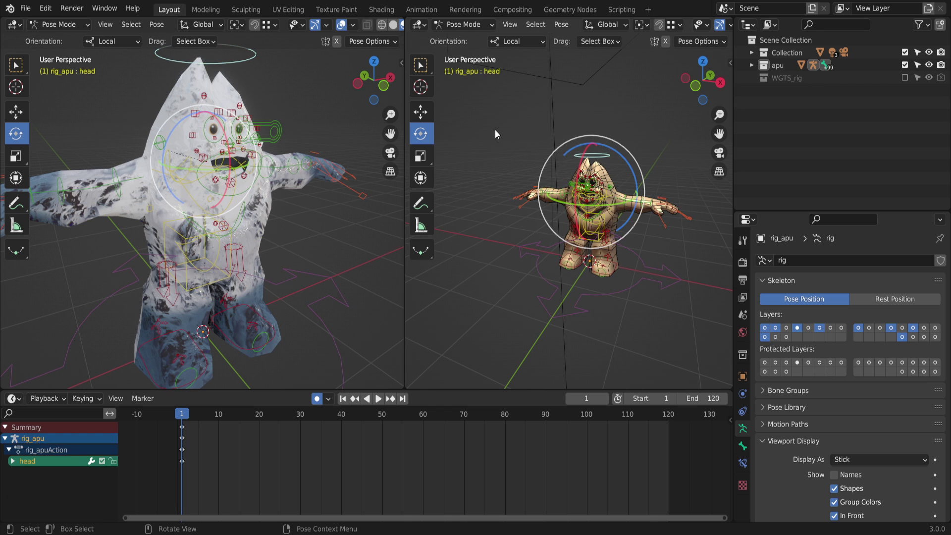
{"action": "left_click_drag", "start_coordinate": [495, 120], "coordinate": [706, 326]}
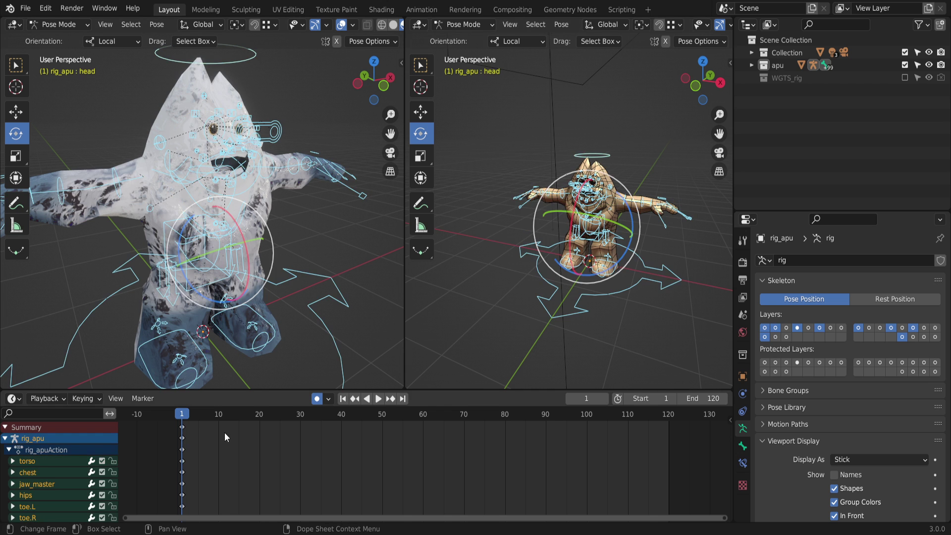
{"action": "key", "text": "Delete"}
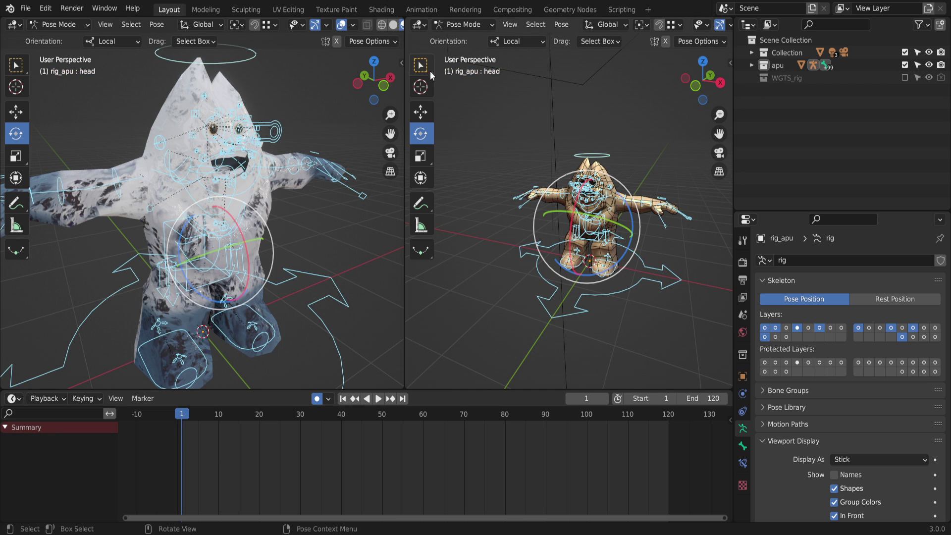
Show the secondary face, torso tweak, finger detail, arm IK, leg FK and limb tweak rig layers, and select all their controls.
{"action": "key", "text": "n"}
{"action": "scroll", "coordinate": [349, 257], "scroll_direction": "down", "scroll_amount": 20}
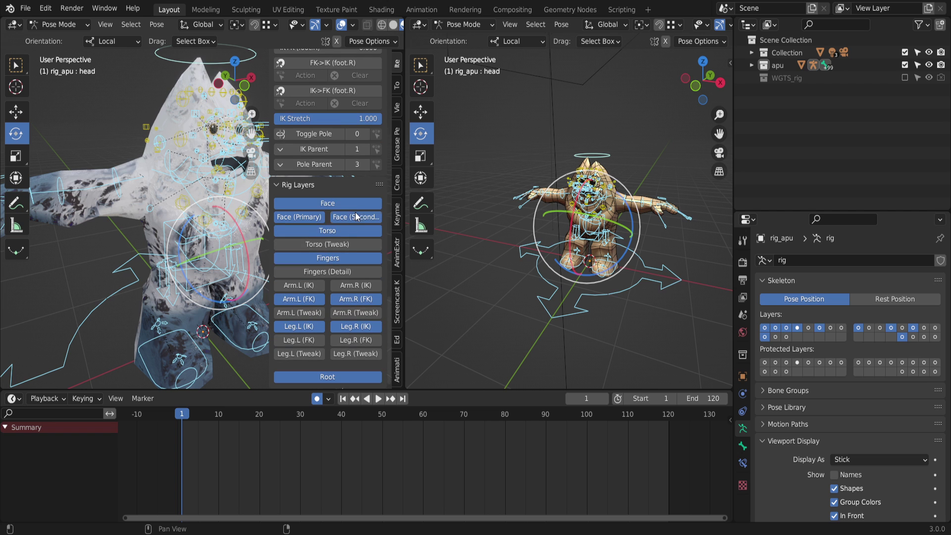
{"action": "left_click", "coordinate": [328, 244]}
{"action": "left_click", "coordinate": [320, 272]}
{"action": "left_click", "coordinate": [314, 285]}
{"action": "left_click", "coordinate": [351, 287]}
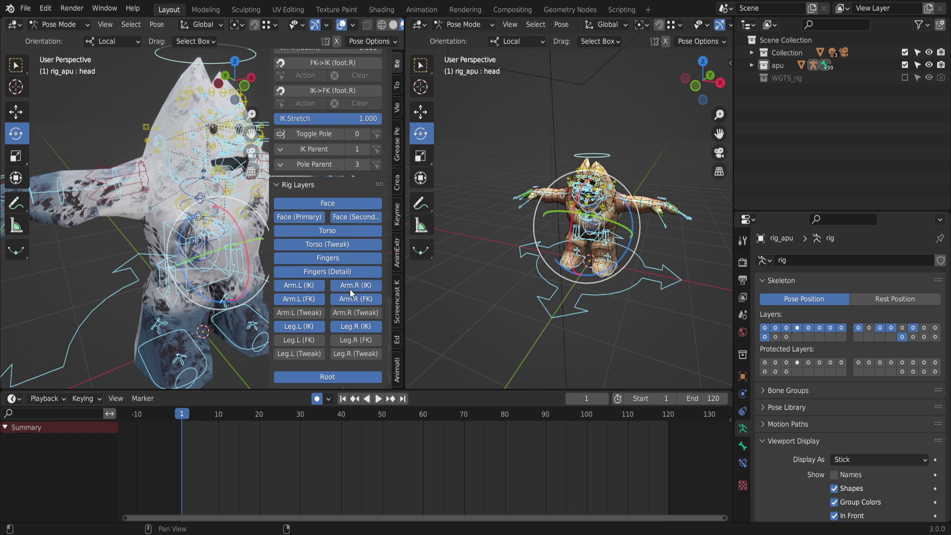
{"action": "left_click", "coordinate": [350, 312]}
{"action": "left_click", "coordinate": [304, 312]}
{"action": "left_click", "coordinate": [312, 340]}
{"action": "left_click", "coordinate": [356, 340]}
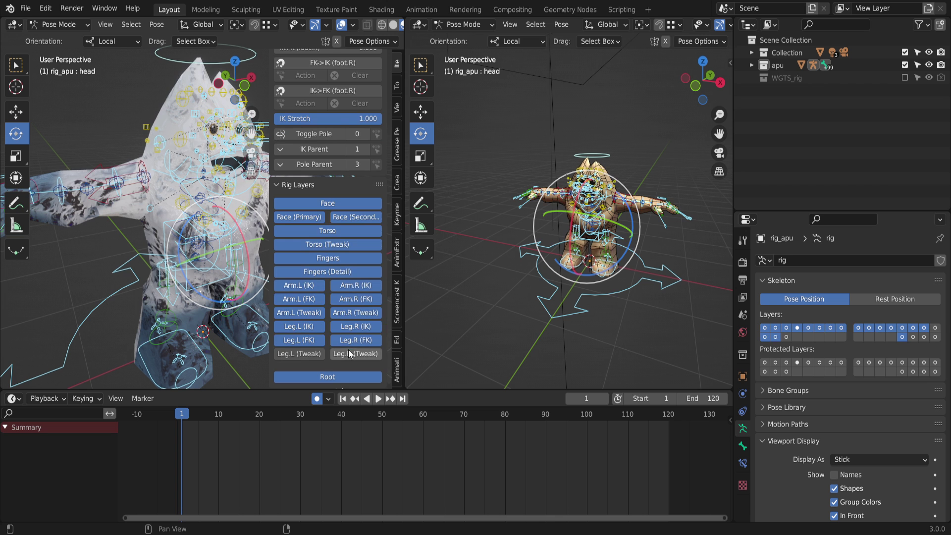
{"action": "left_click", "coordinate": [316, 355]}
{"action": "left_click_drag", "start_coordinate": [480, 124], "coordinate": [709, 341]}
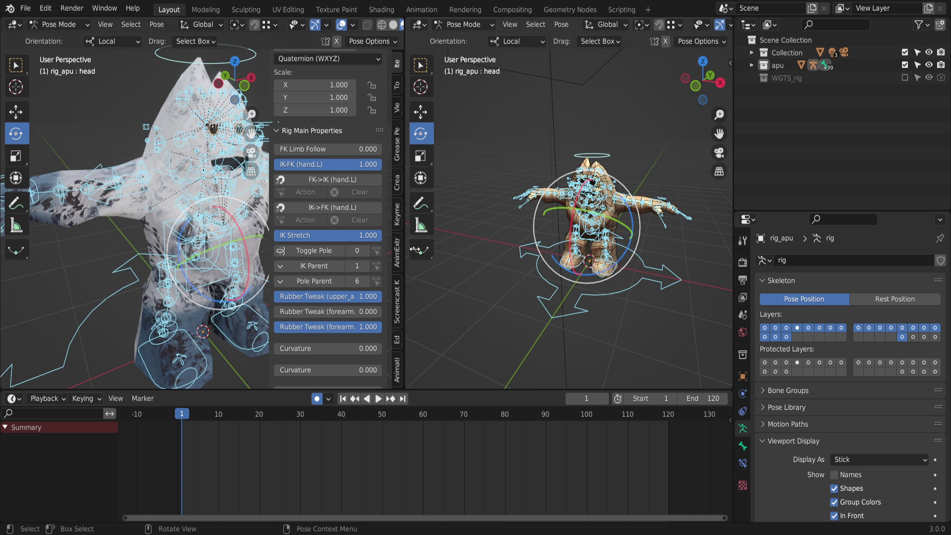
Hide the Torso (Tweak) rig layer and the tweak layers of both arms and both legs.
{"action": "scroll", "coordinate": [322, 302], "scroll_direction": "down", "scroll_amount": 10}
{"action": "scroll", "coordinate": [328, 304], "scroll_direction": "down", "scroll_amount": 10}
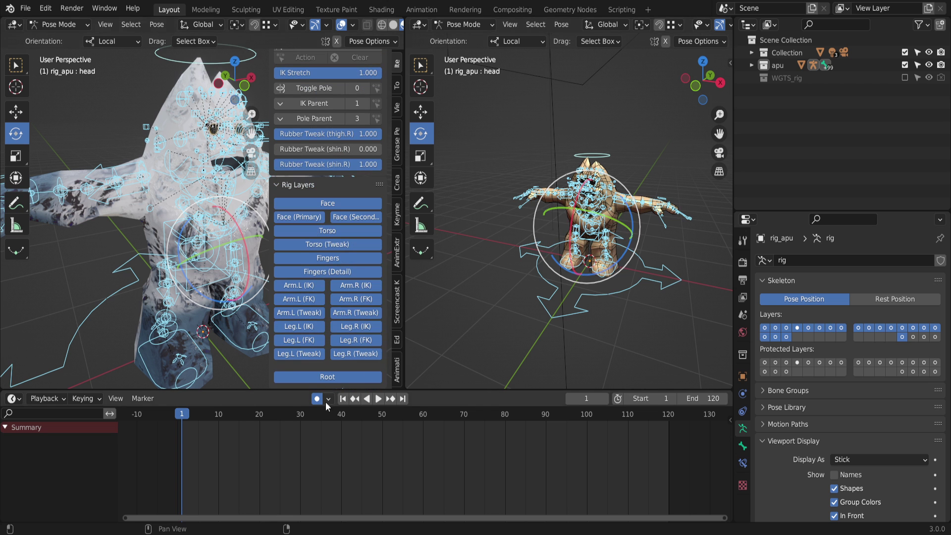
{"action": "left_click", "coordinate": [320, 244]}
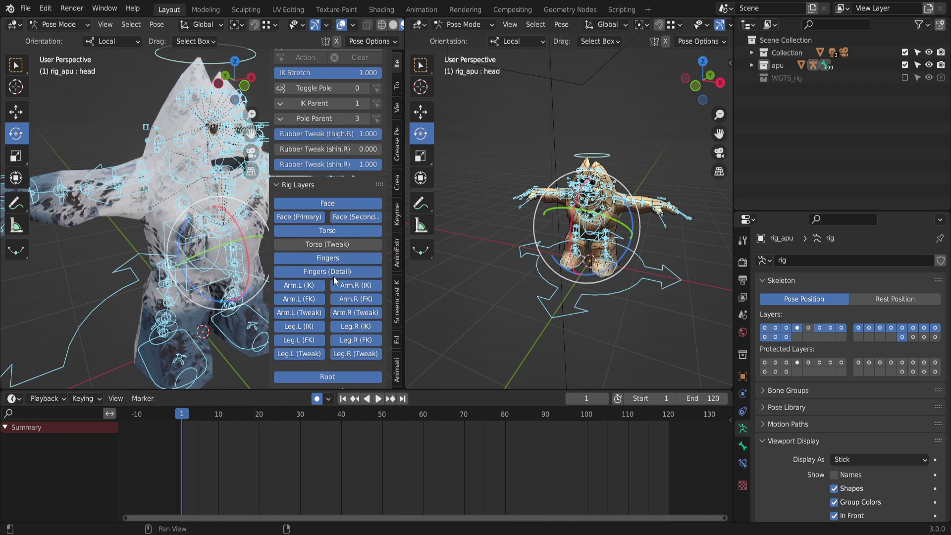
{"action": "left_click", "coordinate": [311, 313]}
{"action": "left_click", "coordinate": [367, 313]}
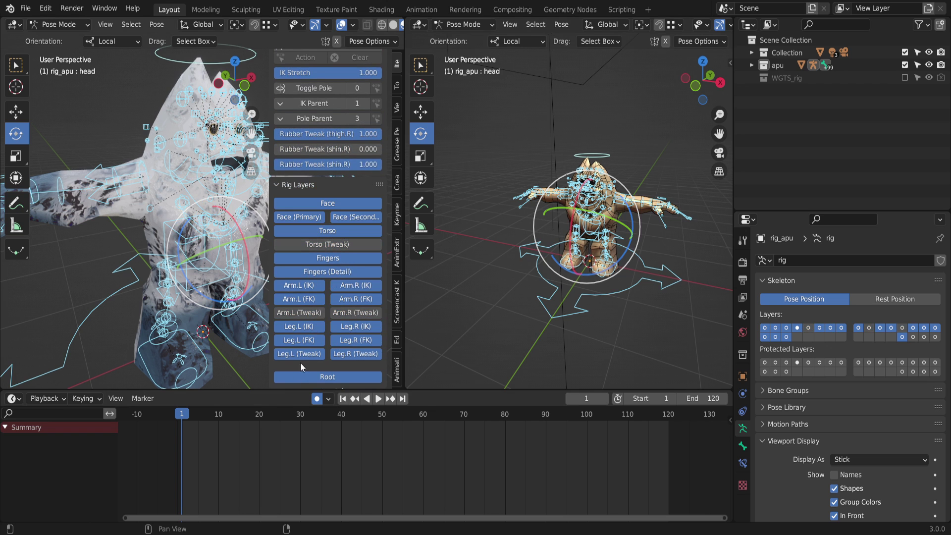
{"action": "left_click", "coordinate": [300, 354]}
{"action": "left_click", "coordinate": [368, 356]}
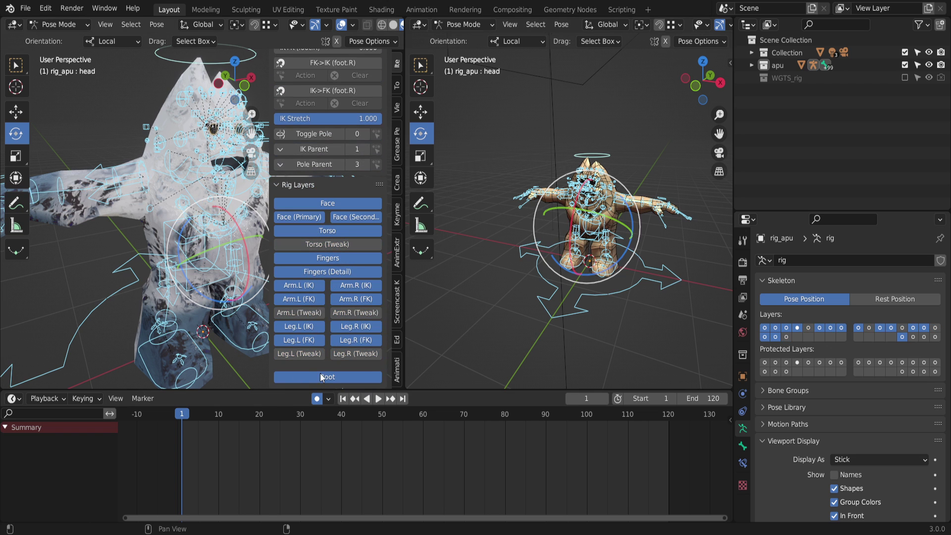
Hide the leg FK, arm IK, Fingers (Detail) and secondary face rig layers, and deselect all controls.
{"action": "left_click", "coordinate": [320, 342]}
{"action": "left_click", "coordinate": [350, 340]}
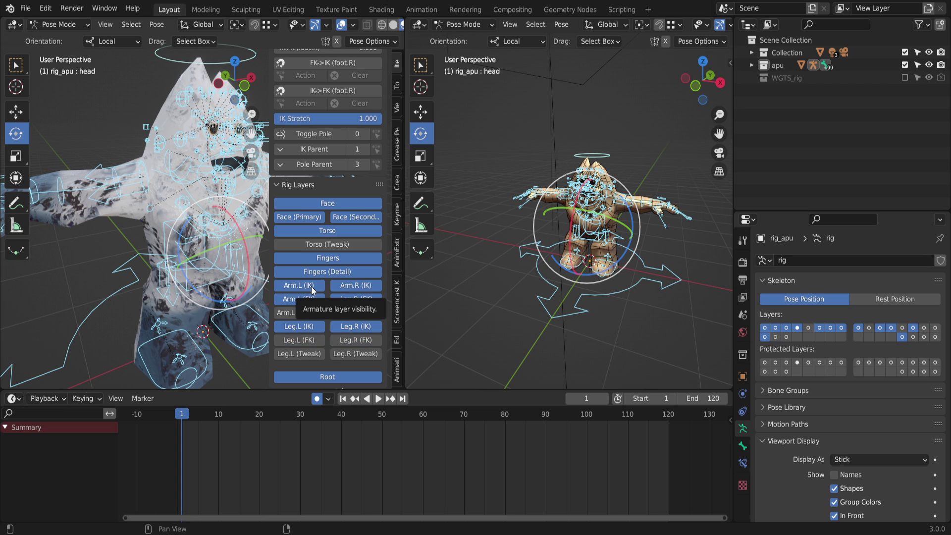
{"action": "left_click", "coordinate": [313, 288]}
{"action": "left_click", "coordinate": [369, 289]}
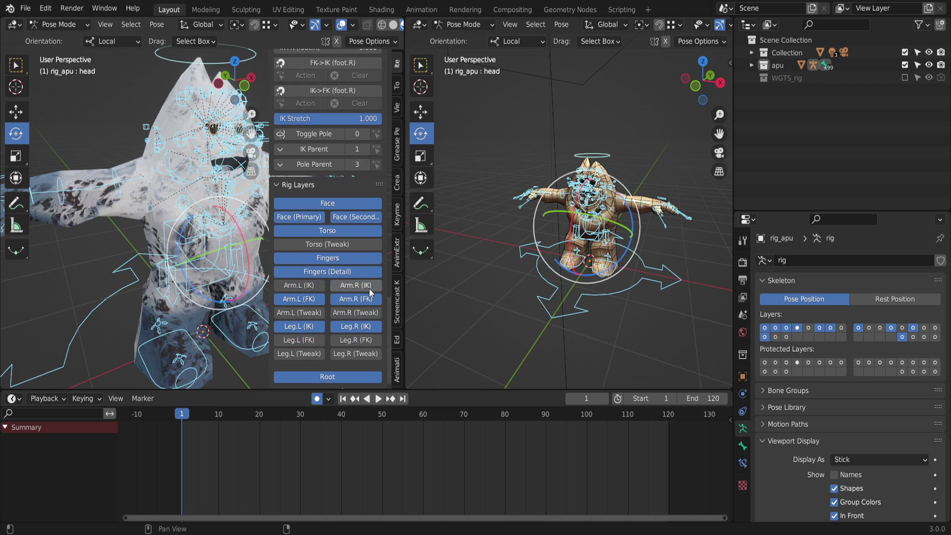
{"action": "left_click", "coordinate": [322, 273]}
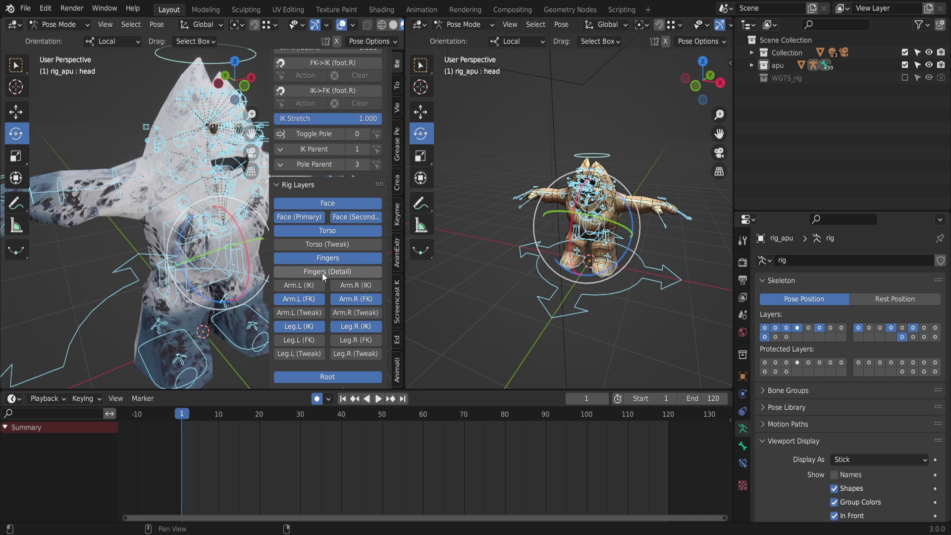
{"action": "key", "text": "alt+a"}
{"action": "left_click", "coordinate": [351, 216]}
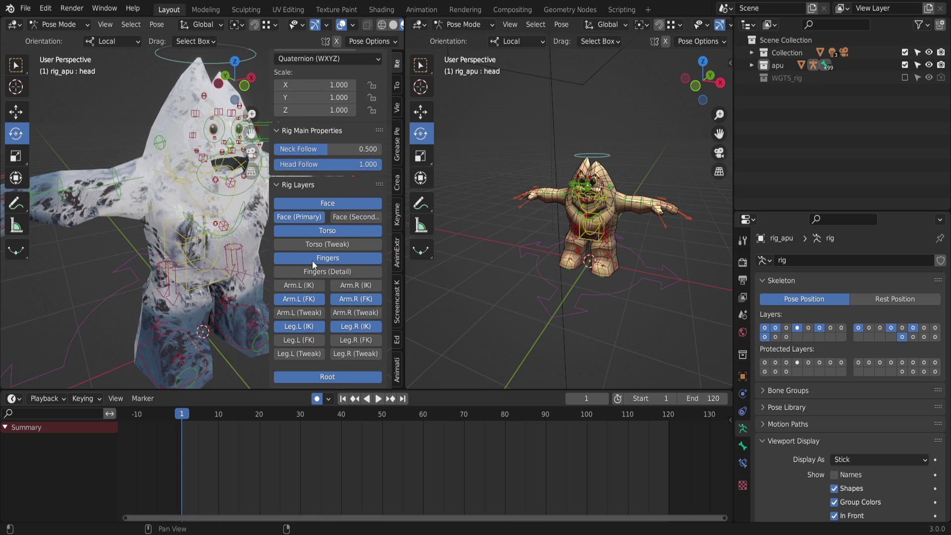
Save the cleaned character rig in pariaccaca_rig.blend.
{"action": "scroll", "coordinate": [537, 197], "scroll_direction": "up", "scroll_amount": 5}
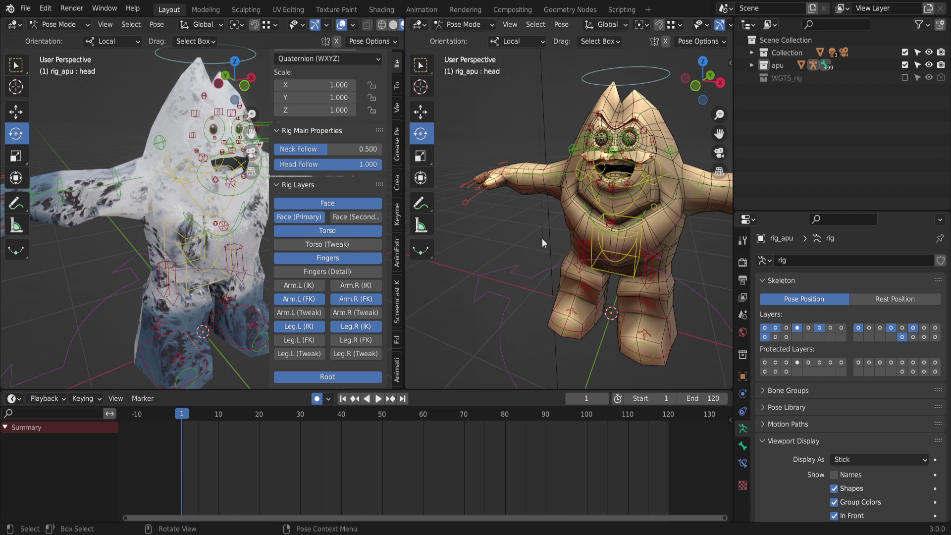
{"action": "middle_click_drag", "start_coordinate": [542, 239], "coordinate": [544, 258]}
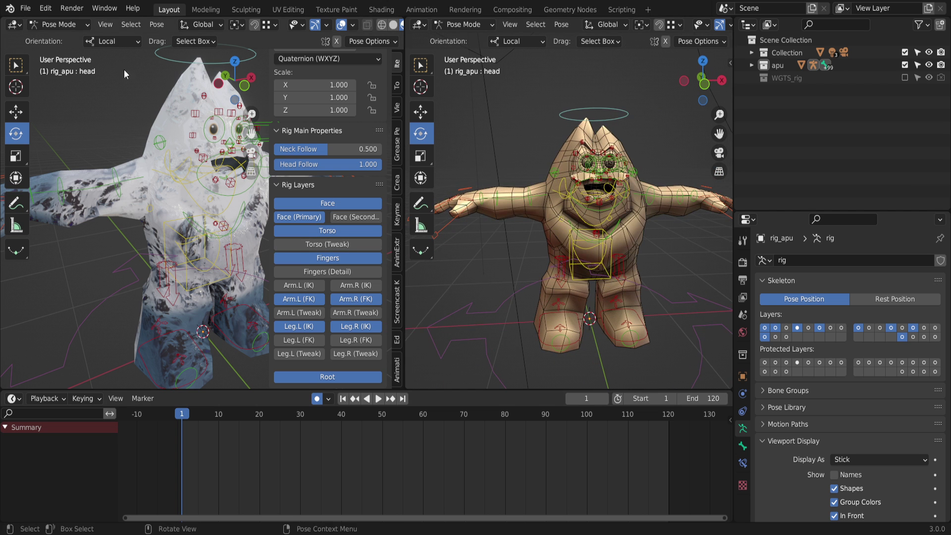
{"action": "left_click", "coordinate": [25, 8]}
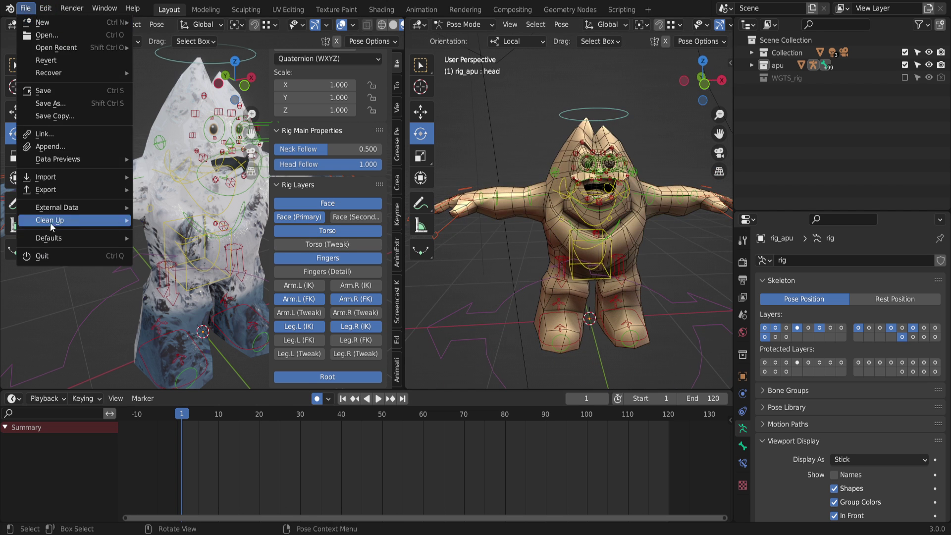
{"action": "left_click", "coordinate": [55, 93]}
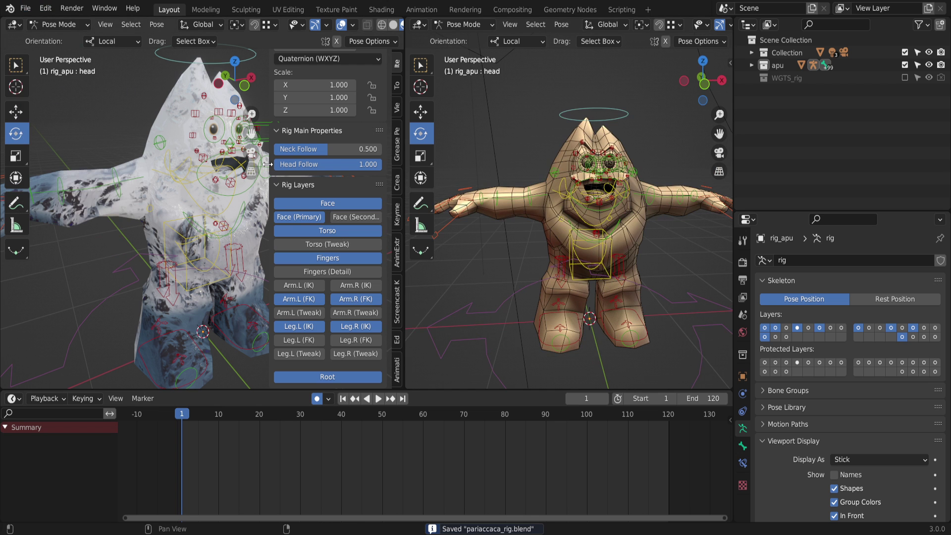
Reopen the lip-sync scene with the mouth-shape reference from the recently used files.
{"action": "key", "text": "n"}
{"action": "middle_click_drag", "start_coordinate": [377, 225], "coordinate": [192, 202]}
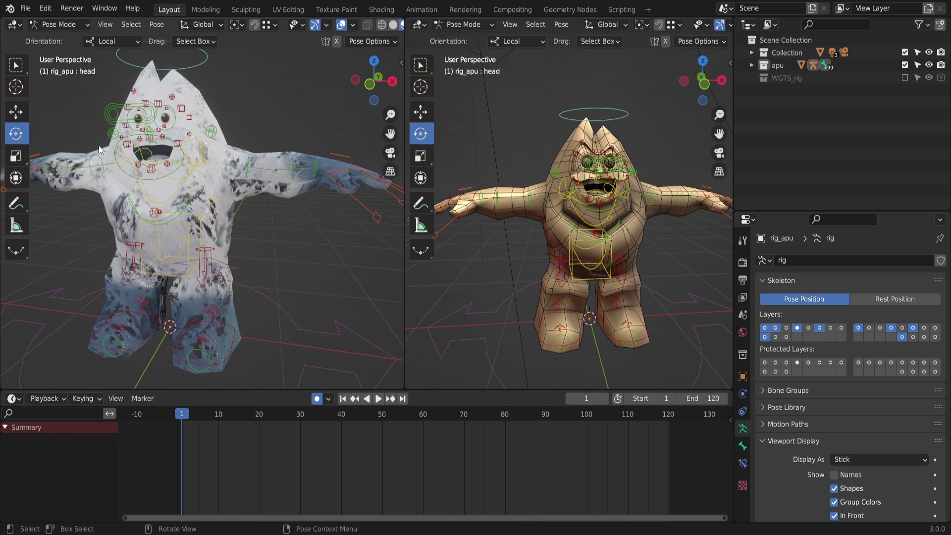
{"action": "left_click", "coordinate": [25, 8]}
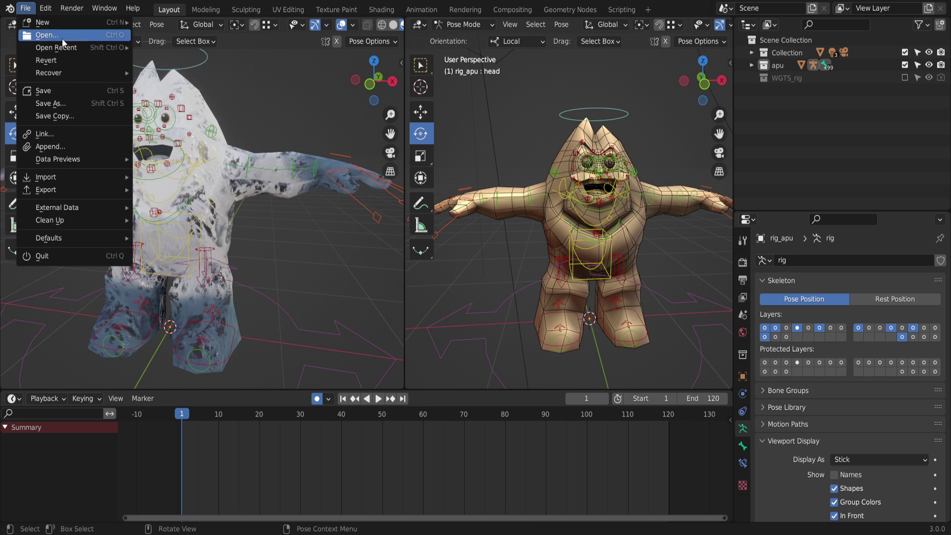
{"action": "mouse_move", "coordinate": [52, 47]}
{"action": "left_click", "coordinate": [182, 61]}
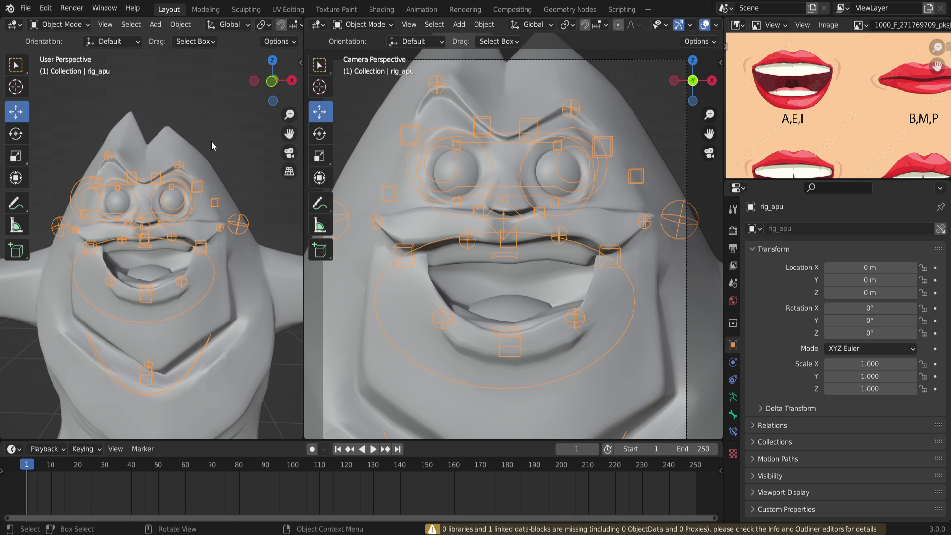
Select the character rig and play through the first frames to check for leftover keyframes, ending back at frame 1.
{"action": "left_click", "coordinate": [210, 146]}
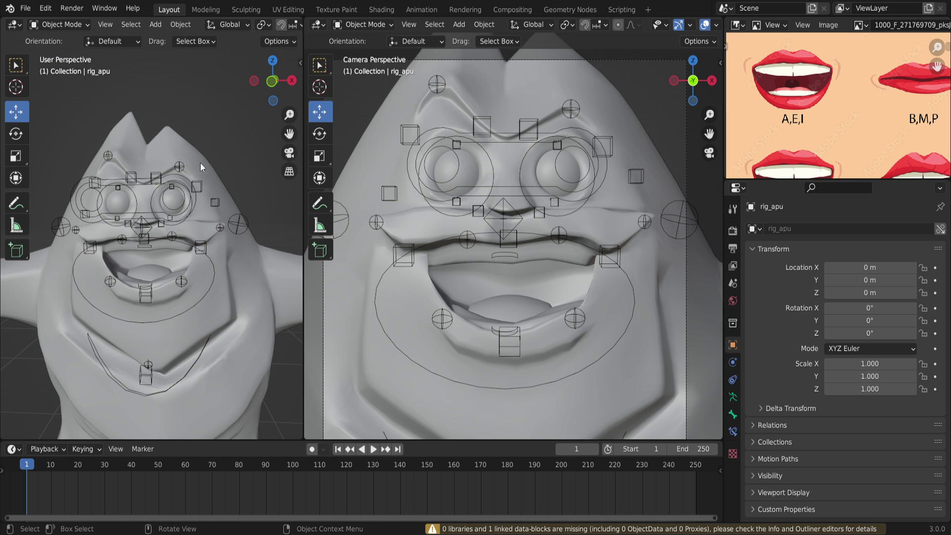
{"action": "left_click", "coordinate": [186, 191]}
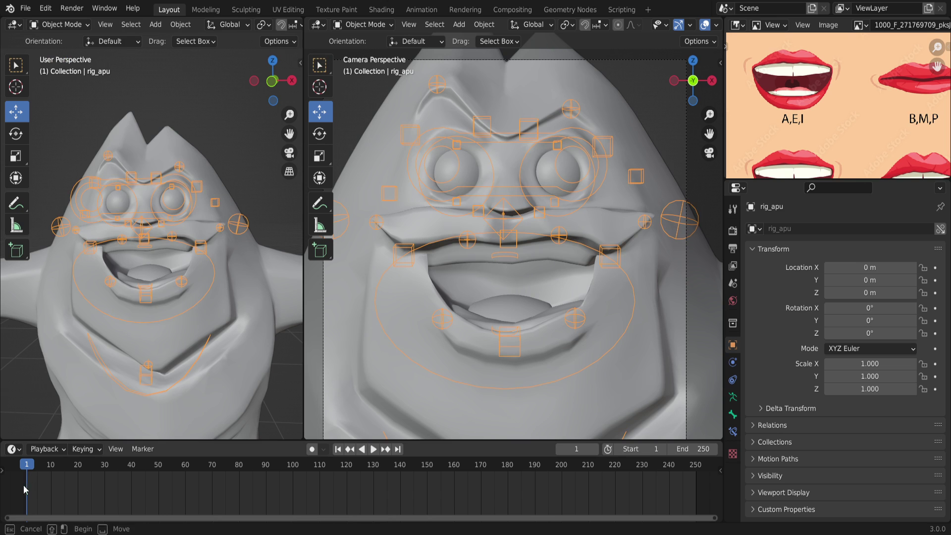
{"action": "key", "text": "space"}
{"action": "key", "text": "space"}
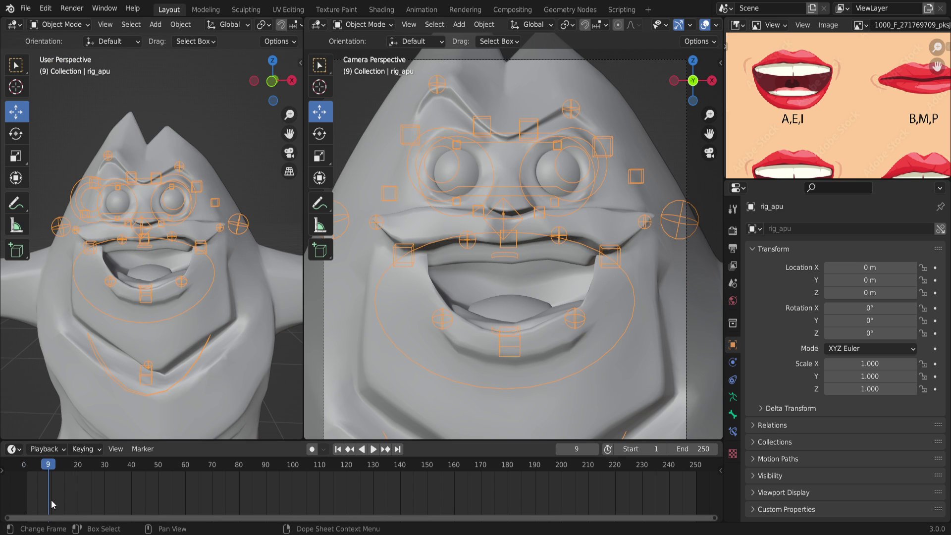
{"action": "left_click", "coordinate": [26, 467]}
{"action": "key", "text": "space"}
{"action": "key", "text": "space"}
{"action": "scroll", "coordinate": [467, 232], "scroll_direction": "down", "scroll_amount": 4}
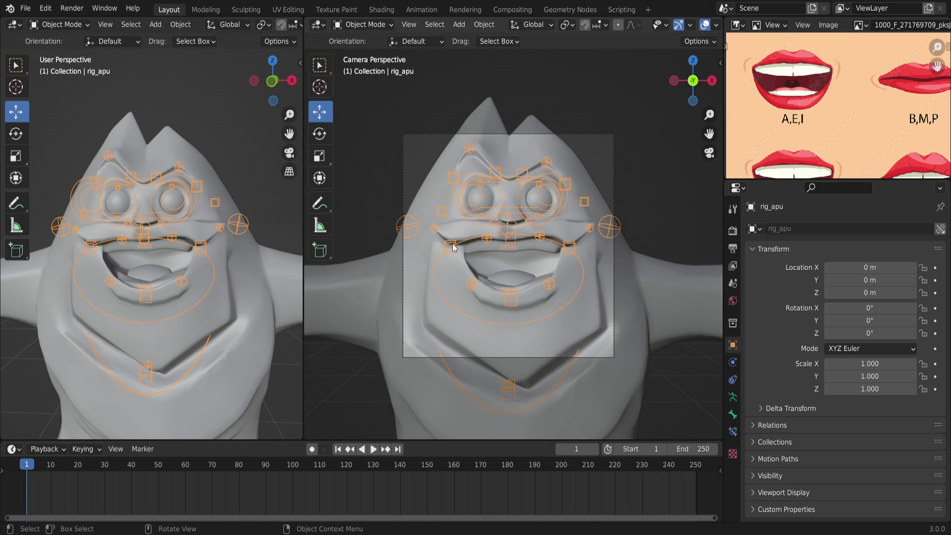
Put the rig in Pose Mode and hide the selected eye and eyebrow controls.
{"action": "left_click", "coordinate": [547, 159]}
{"action": "left_click", "coordinate": [547, 159]}
{"action": "scroll", "coordinate": [550, 179], "scroll_direction": "up", "scroll_amount": 1}
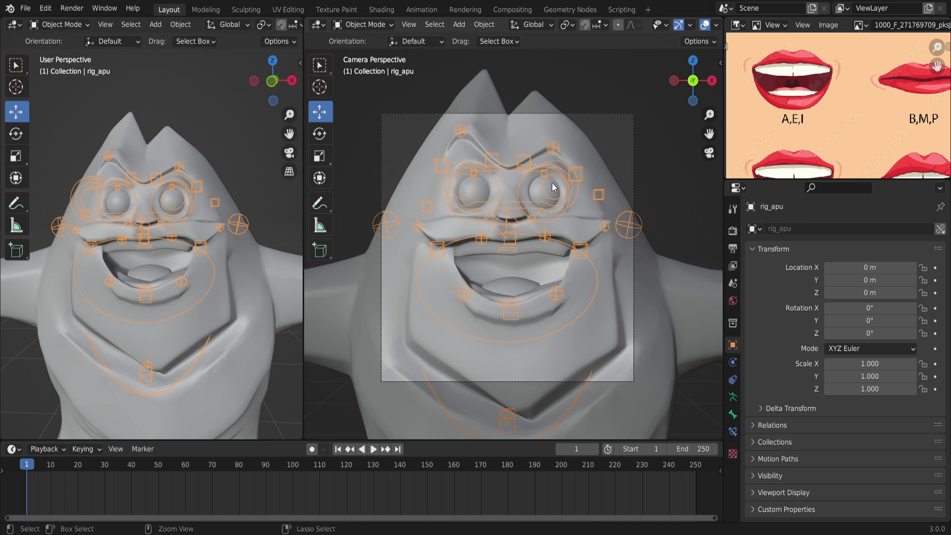
{"action": "key", "text": "ctrl+Tab"}
{"action": "scroll", "coordinate": [550, 179], "scroll_direction": "up", "scroll_amount": 2}
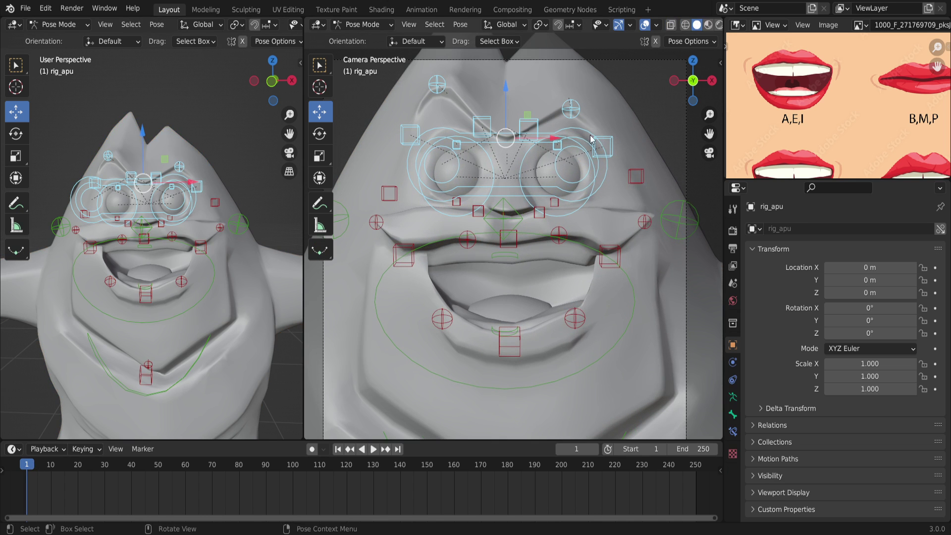
{"action": "key", "text": "h"}
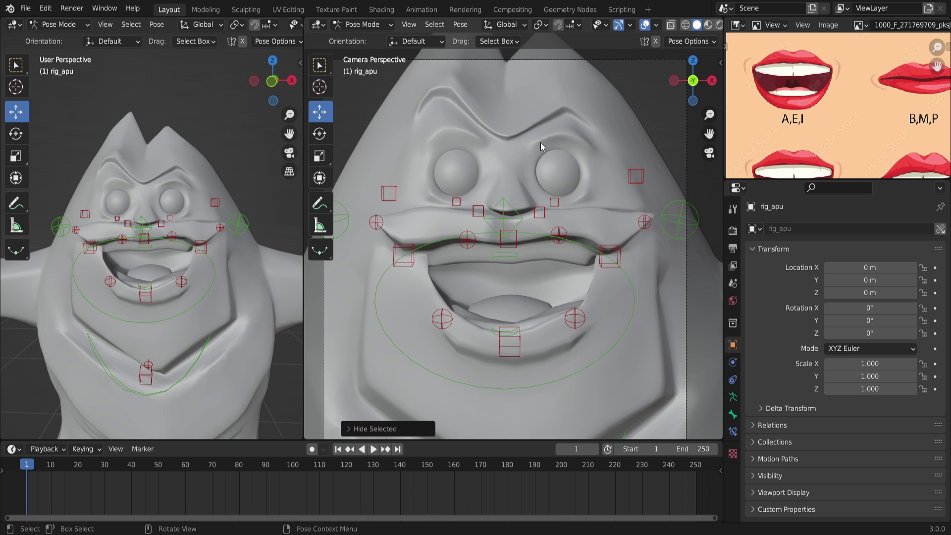
Select the brow.T.L and brow.T.R controls beside the eyes, nudge them slightly, and hide them.
{"action": "left_click", "coordinate": [630, 178]}
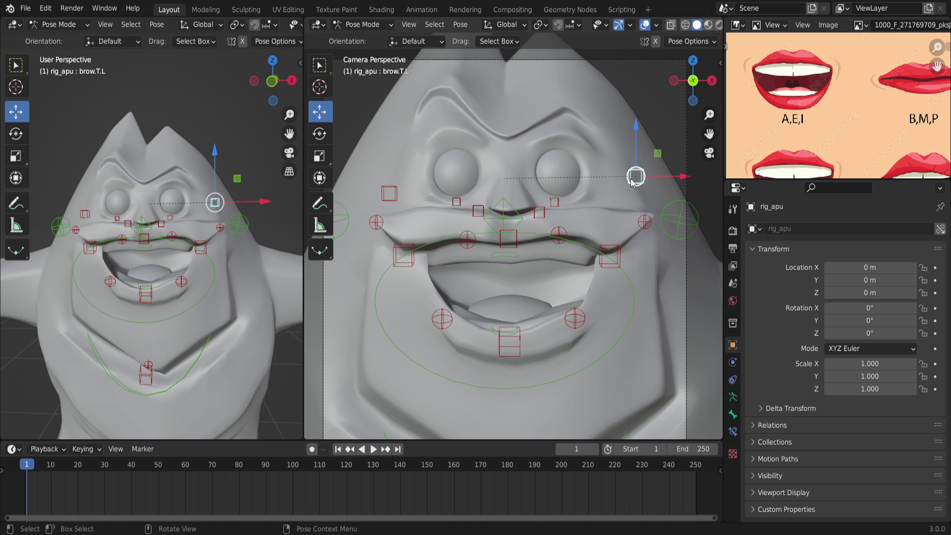
{"action": "left_click", "coordinate": [400, 188], "text": "shift"}
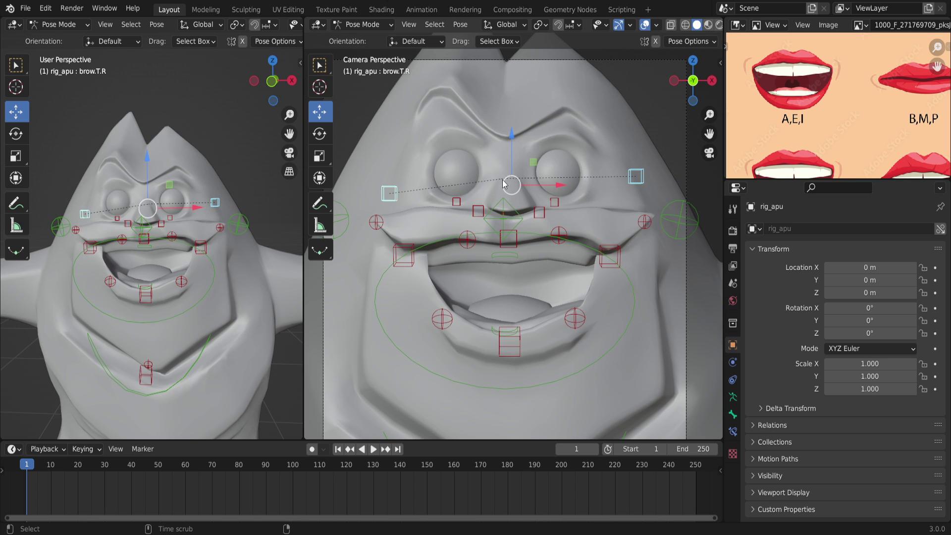
{"action": "left_click_drag", "start_coordinate": [503, 183], "coordinate": [507, 191]}
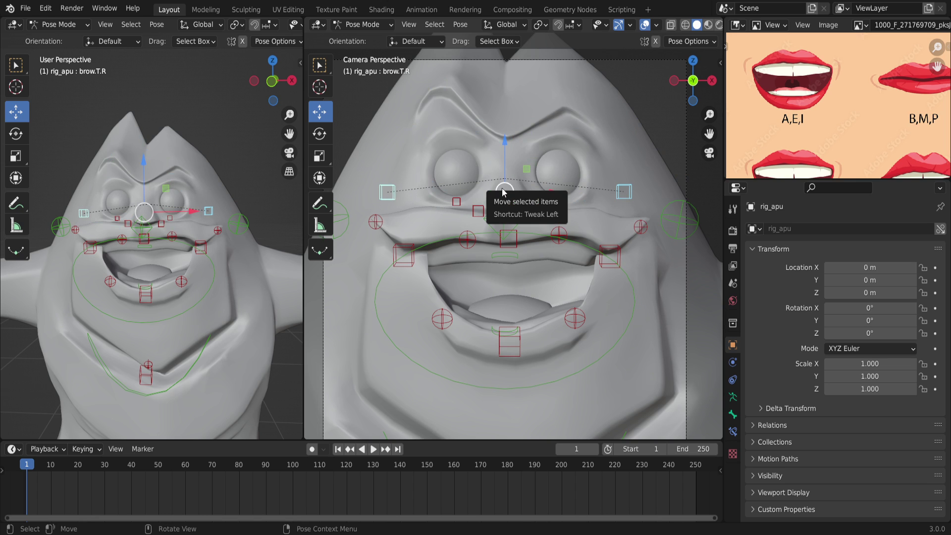
{"action": "key", "text": "h"}
Enable the Screencast Keys display in the viewport and collapse its settings.
{"action": "left_click", "coordinate": [300, 63]}
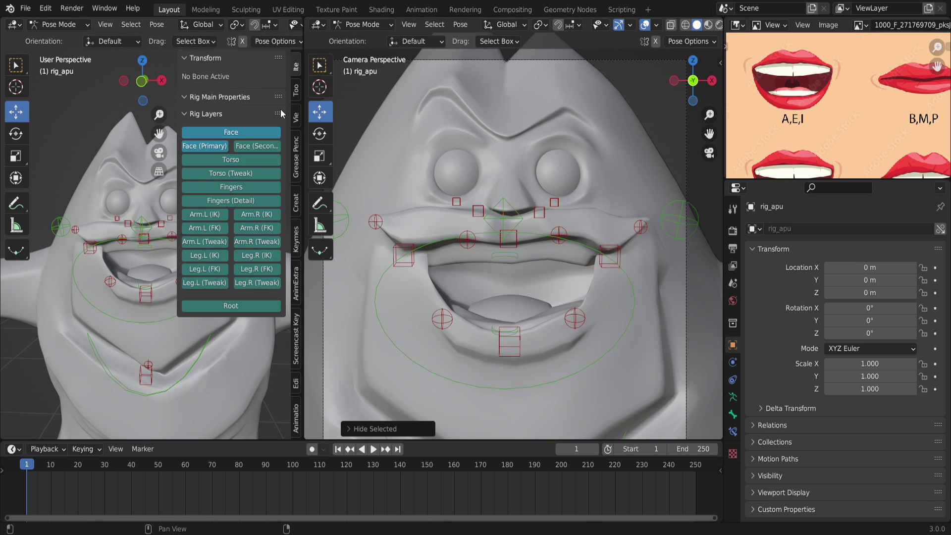
{"action": "left_click", "coordinate": [295, 347]}
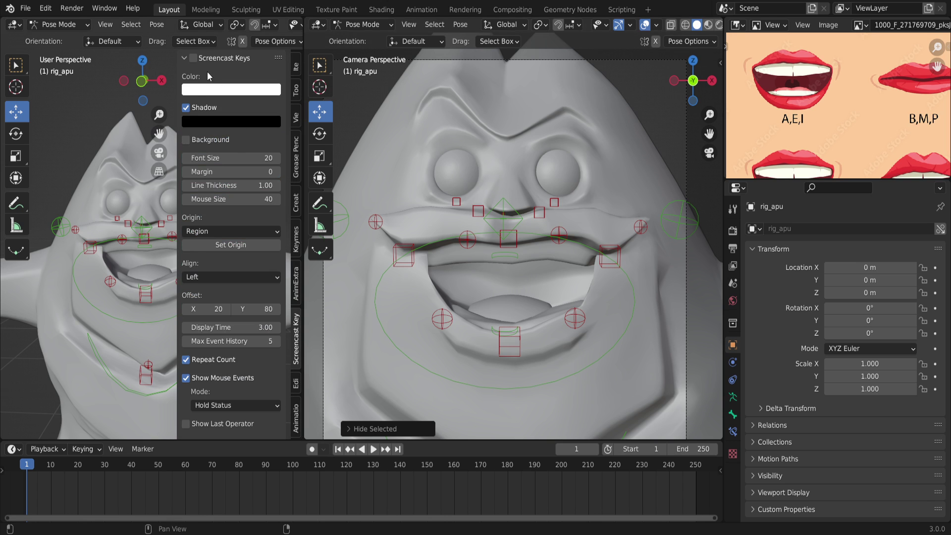
{"action": "left_click", "coordinate": [296, 67]}
{"action": "left_click_drag", "start_coordinate": [178, 112], "coordinate": [300, 114]}
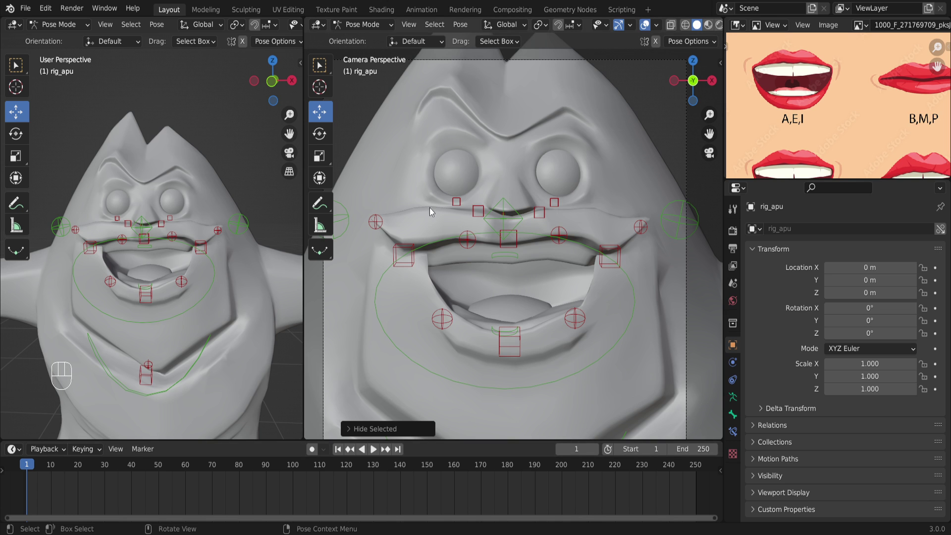
Select the left and right ear controls on the sides of the face and hide them.
{"action": "scroll", "coordinate": [441, 234], "scroll_direction": "down", "scroll_amount": 2}
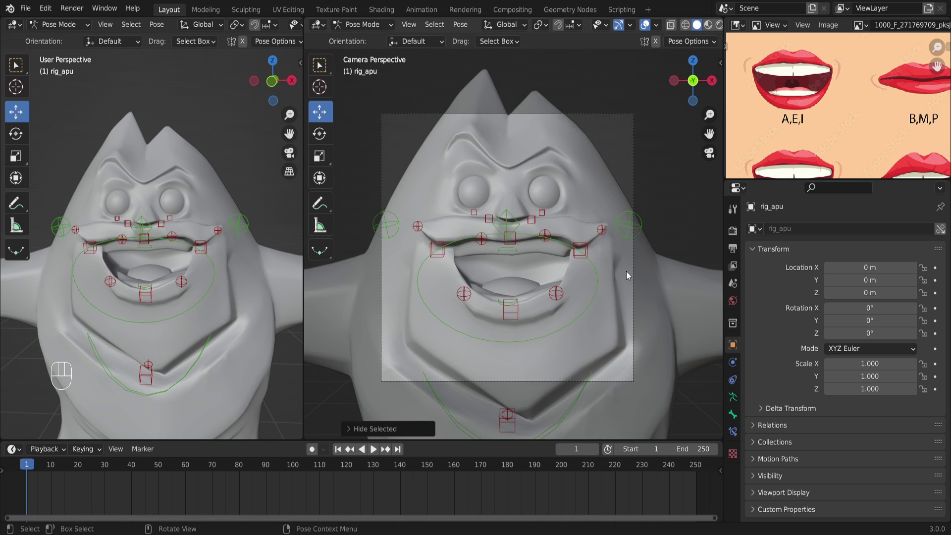
{"action": "left_click", "coordinate": [633, 225]}
{"action": "left_click", "coordinate": [385, 228], "text": "shift"}
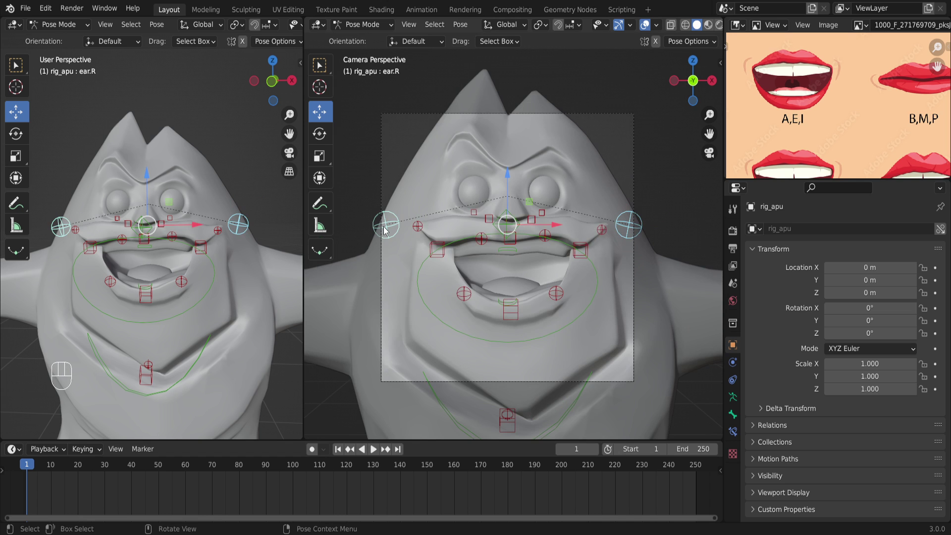
{"action": "key", "text": "h"}
{"action": "scroll", "coordinate": [561, 240], "scroll_direction": "down", "scroll_amount": 1}
{"action": "scroll", "coordinate": [561, 244], "scroll_direction": "up", "scroll_amount": 2}
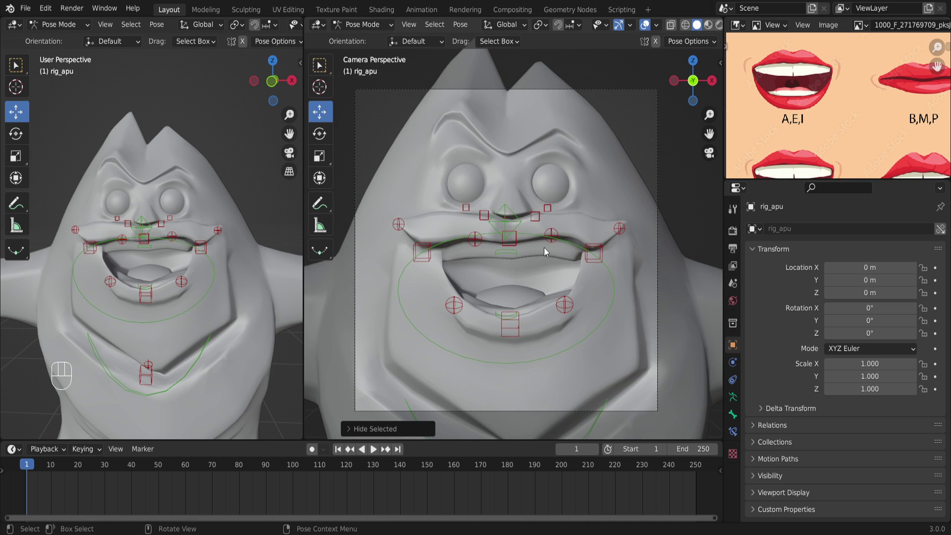
{"action": "scroll", "coordinate": [544, 247], "scroll_direction": "up", "scroll_amount": 1}
Select all the mouth, nose and jaw controls and insert a Location & Rotation keyframe at frame 1.
{"action": "left_click_drag", "start_coordinate": [654, 176], "coordinate": [362, 382]}
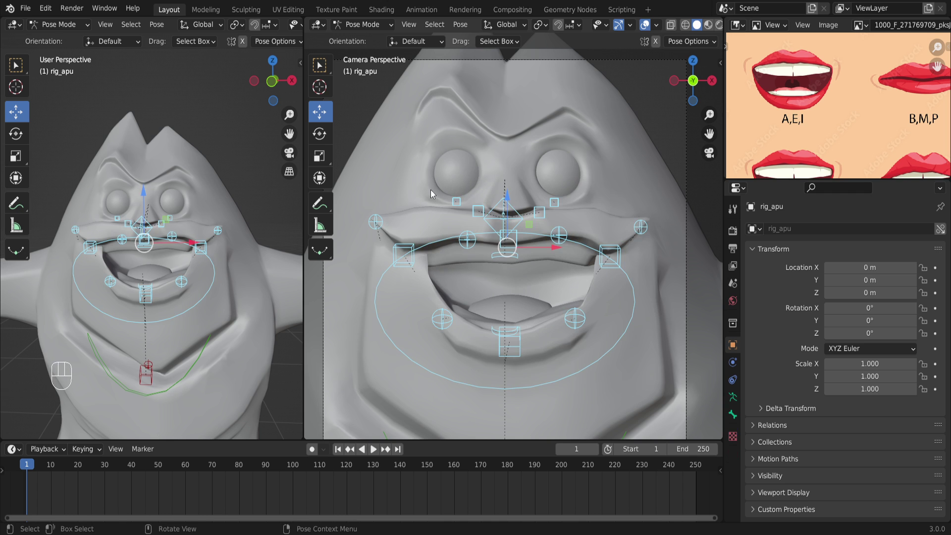
{"action": "left_click", "coordinate": [394, 177]}
{"action": "left_click_drag", "start_coordinate": [363, 243], "coordinate": [662, 399]}
{"action": "key", "text": "i"}
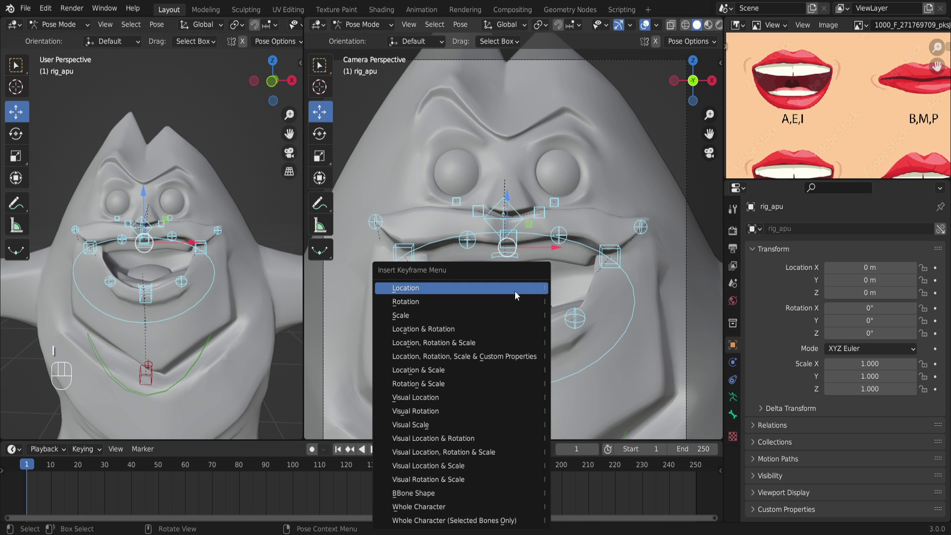
{"action": "left_click", "coordinate": [473, 332]}
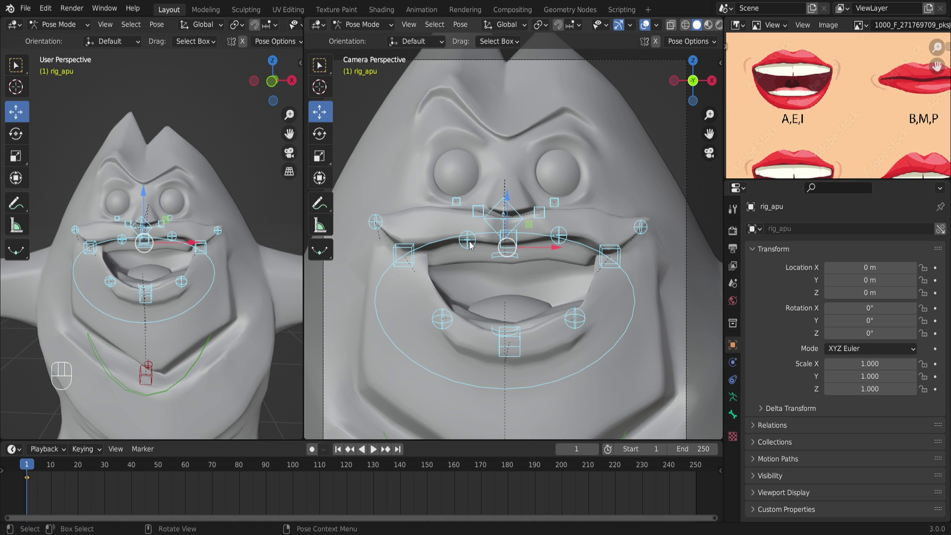
Move the lower-lip control lip.B.L.001 slightly down and its counterpart across the mouth slightly outward.
{"action": "left_click", "coordinate": [575, 318]}
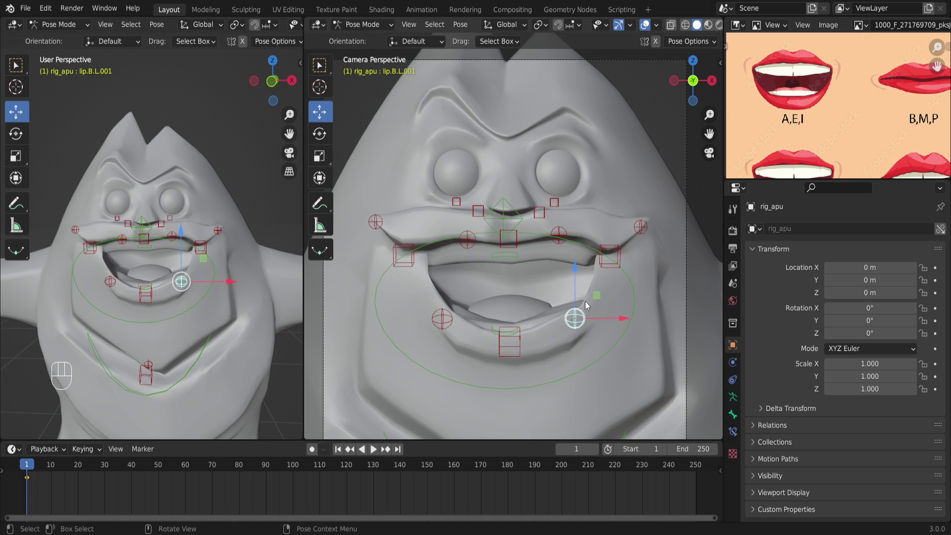
{"action": "left_click_drag", "start_coordinate": [595, 293], "coordinate": [597, 294]}
{"action": "left_click", "coordinate": [442, 319]}
{"action": "left_click_drag", "start_coordinate": [442, 318], "coordinate": [434, 317]}
Shift the upper teeth control teeth.T slightly and raise the lower teeth control teeth.B about 0.033 m.
{"action": "left_click", "coordinate": [513, 260]}
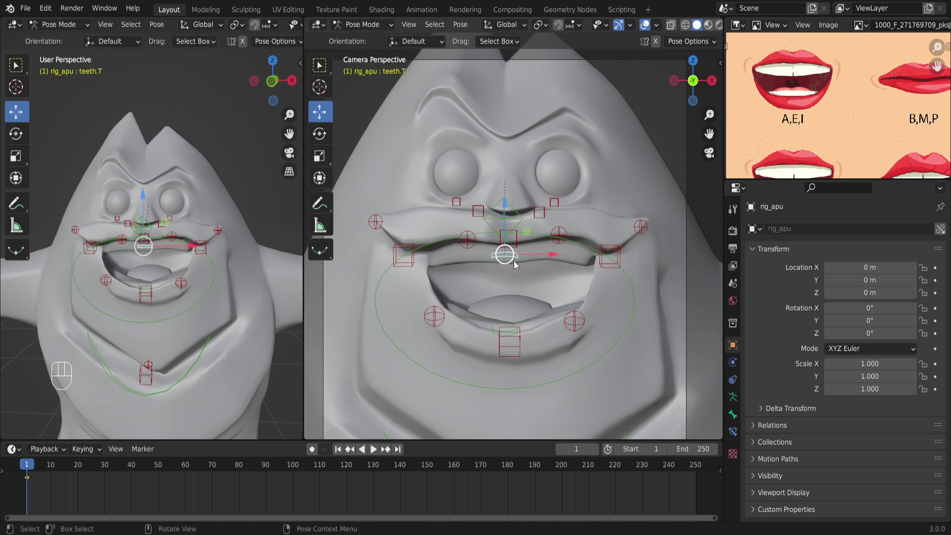
{"action": "key", "text": "g"}
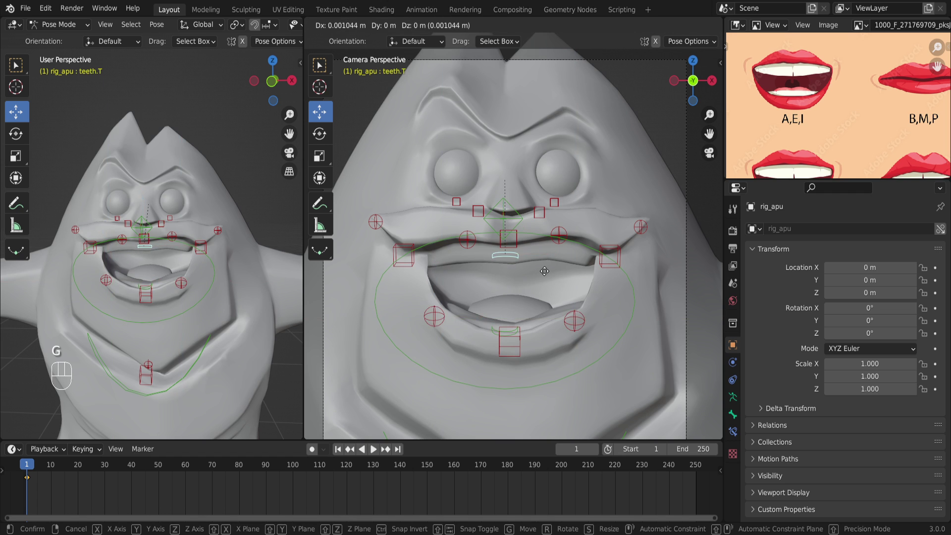
{"action": "left_click", "coordinate": [547, 270]}
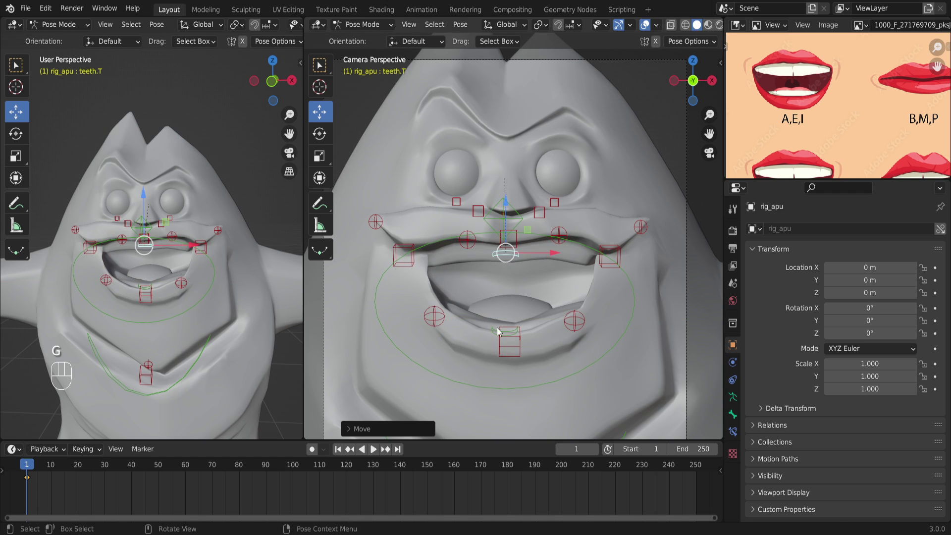
{"action": "left_click", "coordinate": [494, 333]}
{"action": "key", "text": "g"}
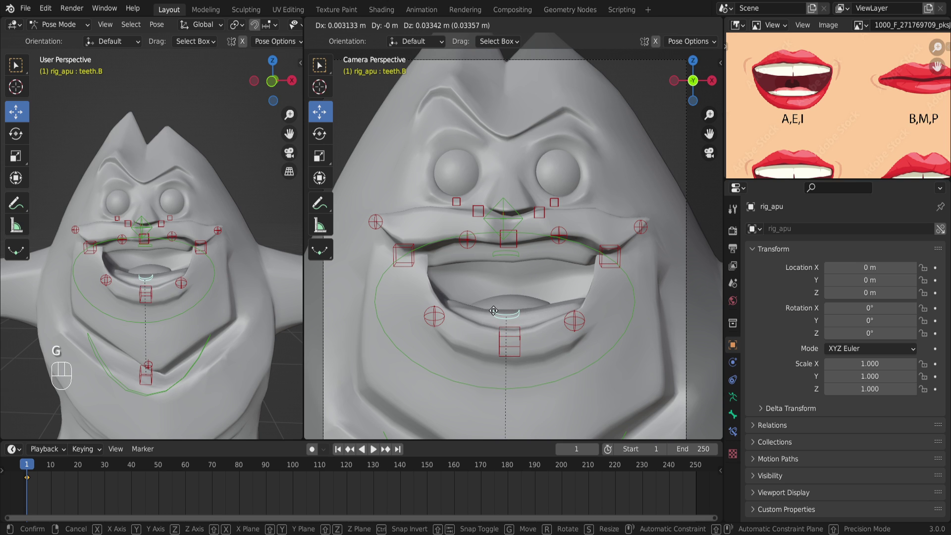
{"action": "left_click", "coordinate": [494, 311]}
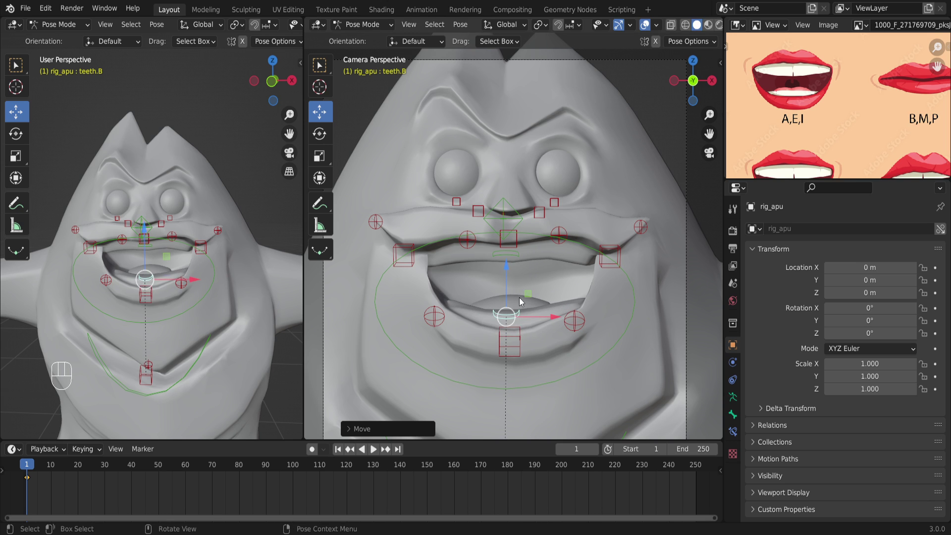
Rotate the jaw_master_mouth control about -2° and shift it slightly sideways, refining its rotation and position.
{"action": "left_click", "coordinate": [582, 368]}
{"action": "key", "text": "r"}
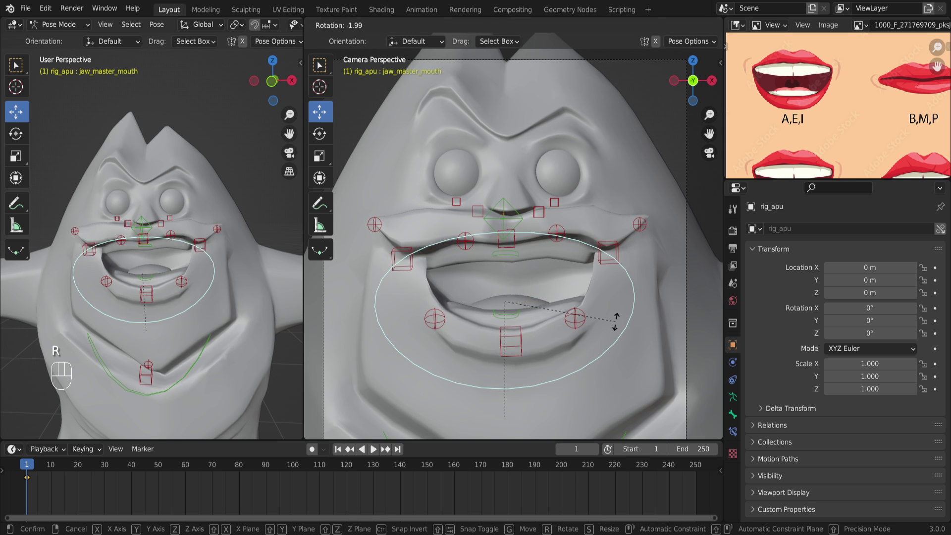
{"action": "left_click", "coordinate": [615, 322]}
{"action": "key", "text": "g"}
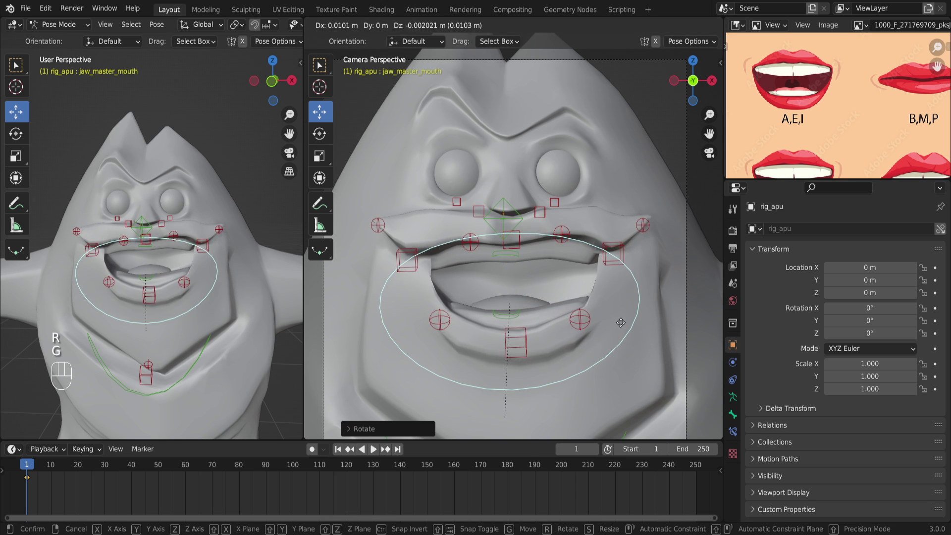
{"action": "left_click", "coordinate": [620, 322]}
{"action": "key", "text": "r"}
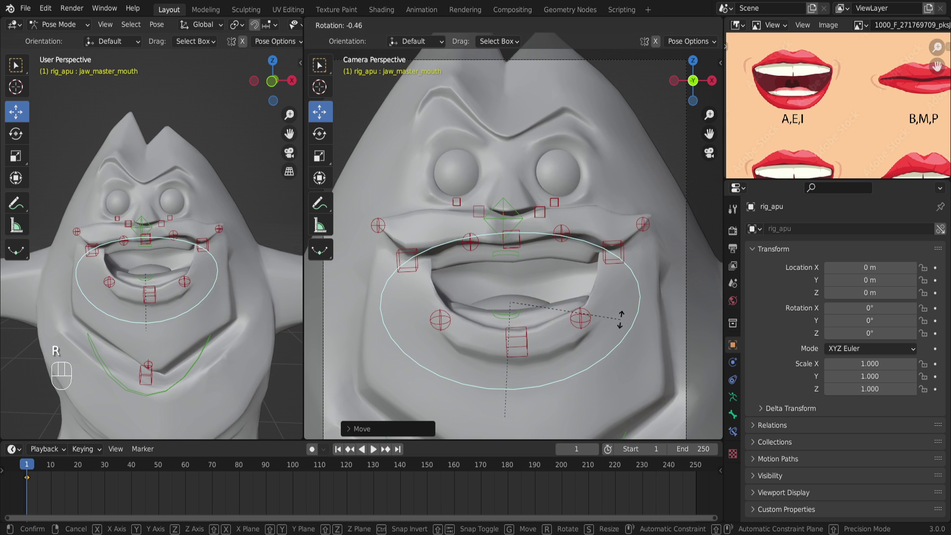
{"action": "left_click", "coordinate": [614, 320]}
{"action": "key", "text": "g"}
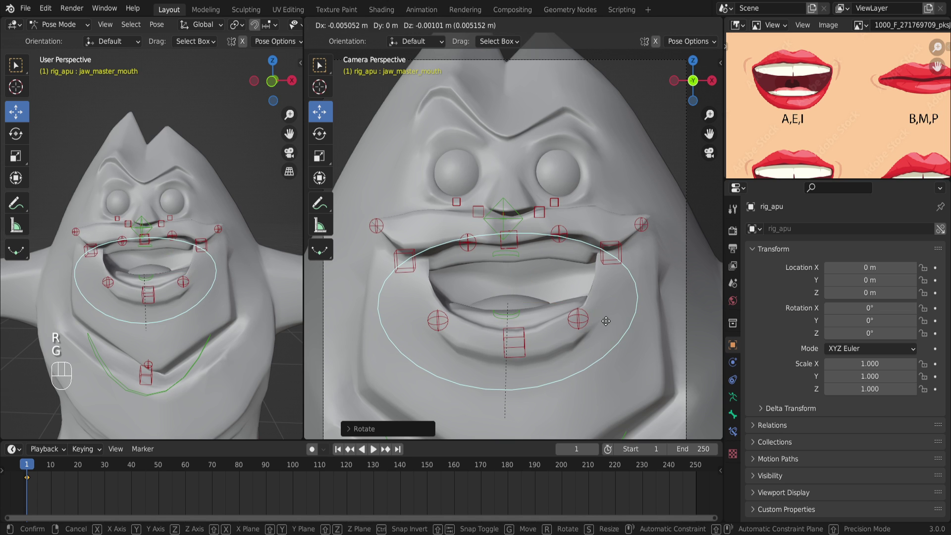
{"action": "left_click", "coordinate": [587, 319]}
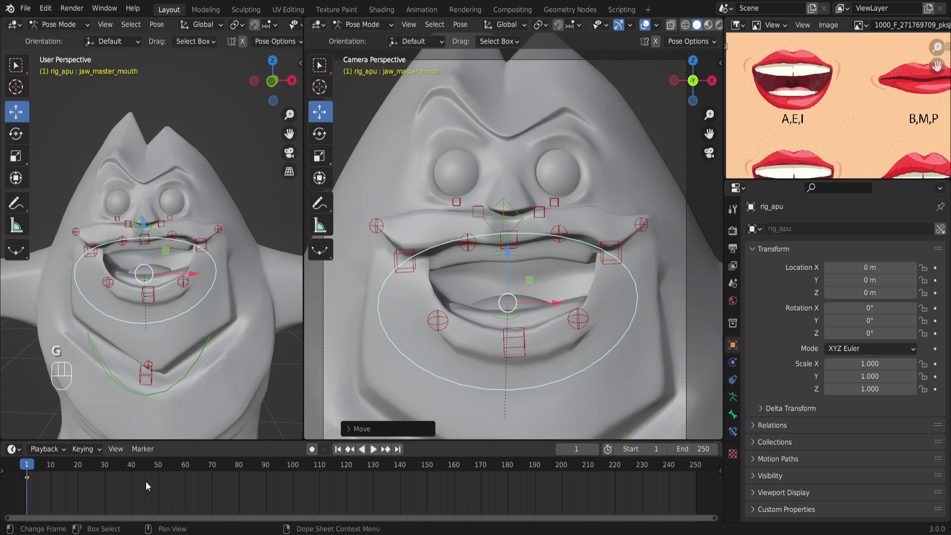
Hide the two lower-eyelid controls, lid.B.L.002 and its counterpart under the other eye.
{"action": "left_click", "coordinate": [456, 203]}
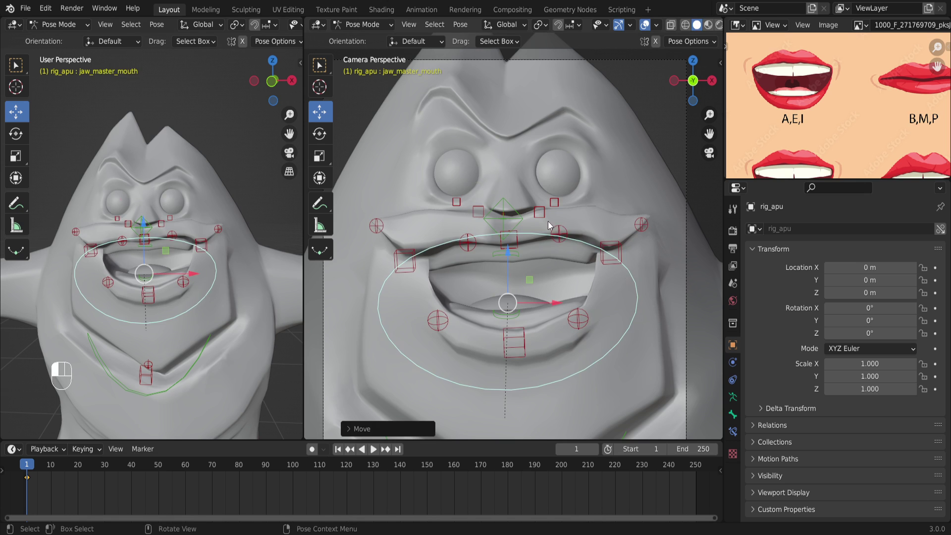
{"action": "left_click", "coordinate": [554, 203]}
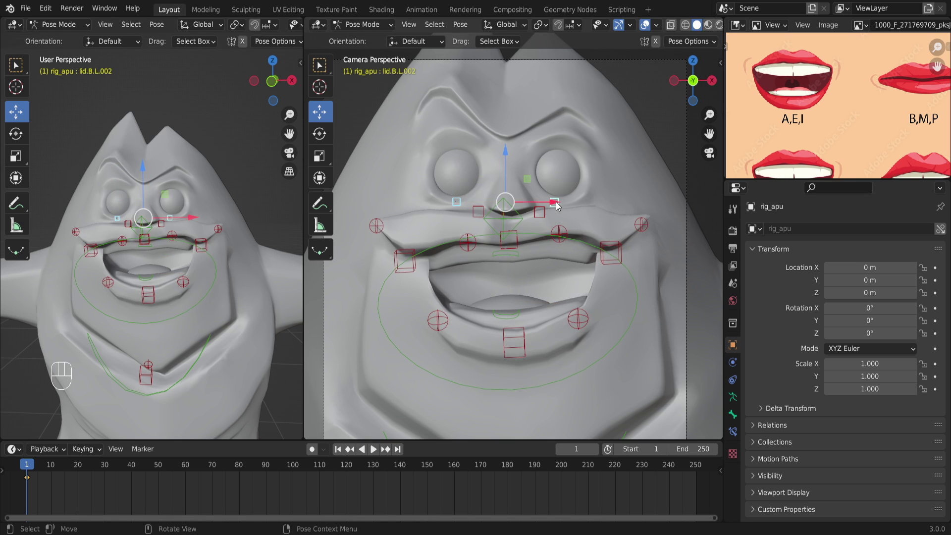
{"action": "right_click", "coordinate": [27, 483]}
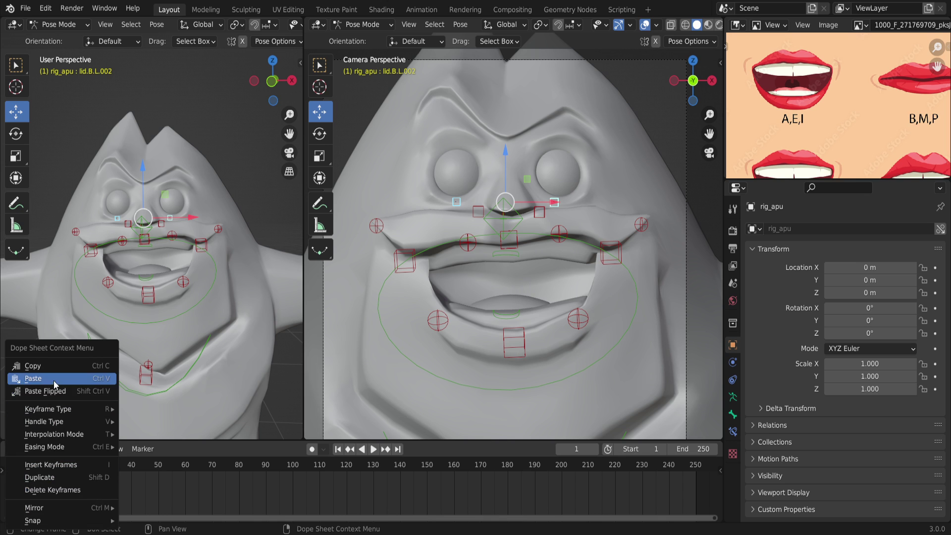
{"action": "right_click", "coordinate": [174, 479]}
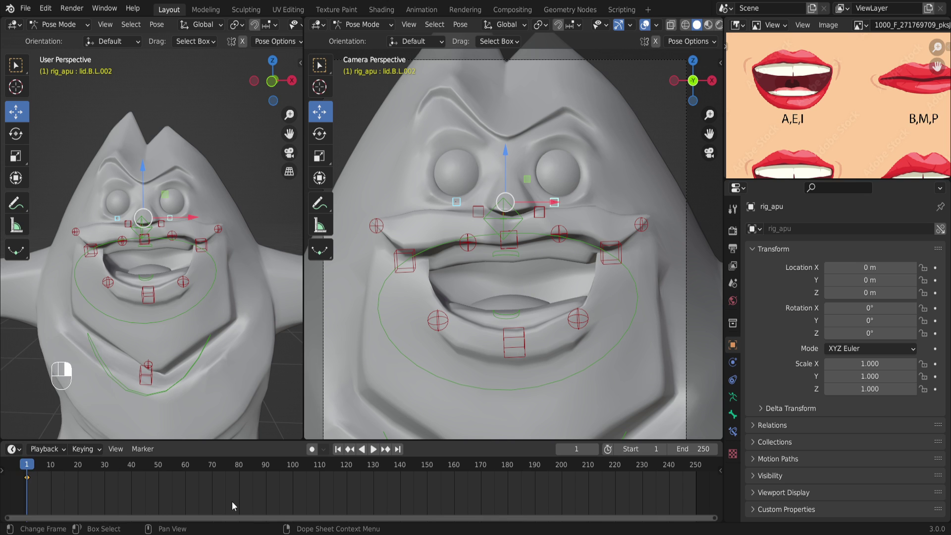
{"action": "key", "text": "Delete"}
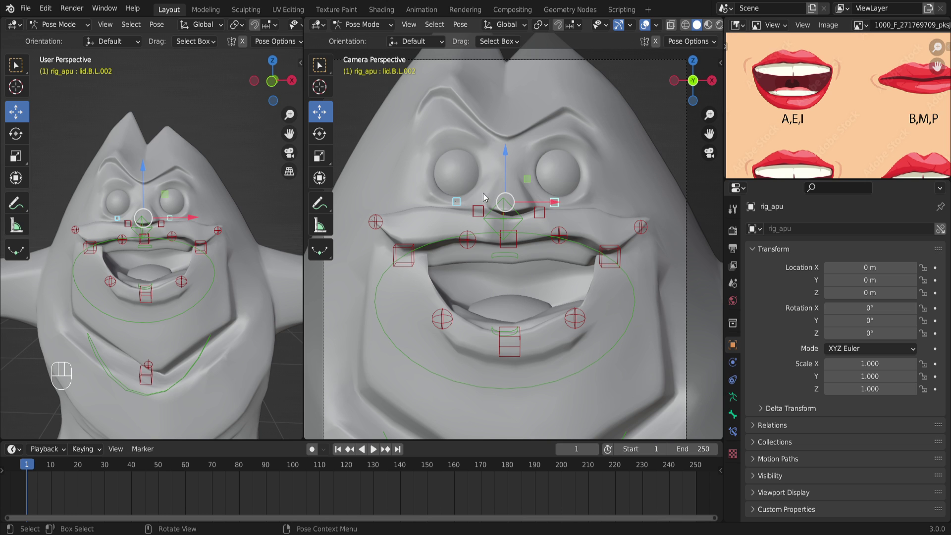
{"action": "left_click_drag", "start_coordinate": [507, 167], "coordinate": [507, 150]}
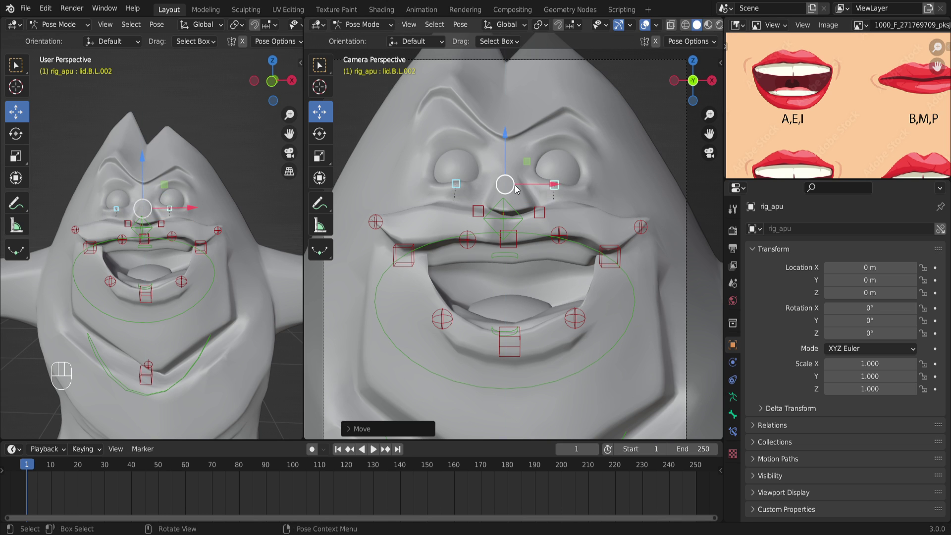
{"action": "key", "text": "ctrl+z"}
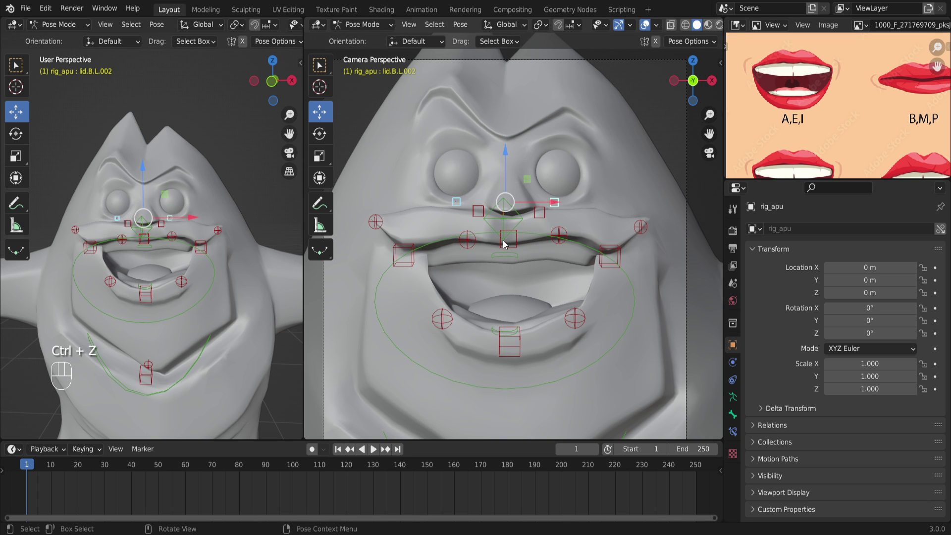
{"action": "key", "text": "h"}
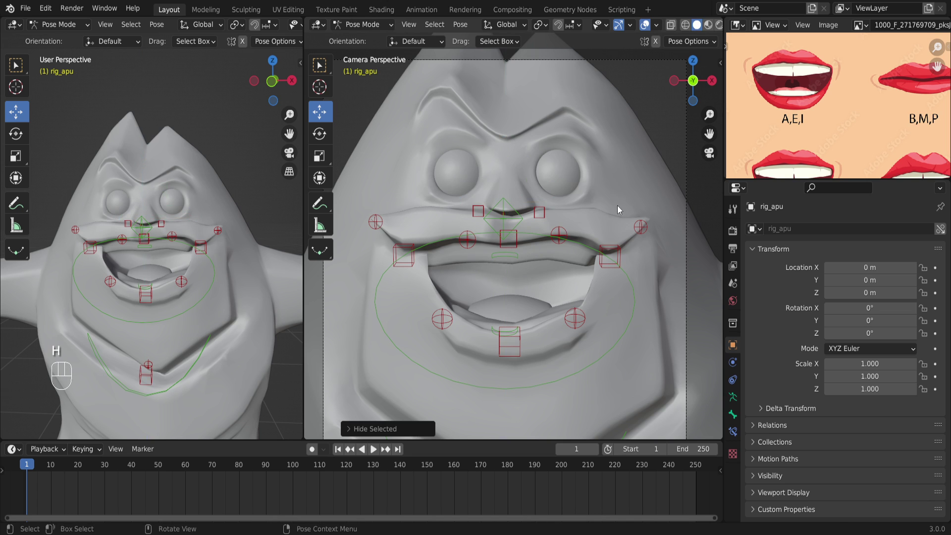
Rotate the jaw_master_mouth control about -2° and shift it slightly sideways.
{"action": "left_click", "coordinate": [575, 243]}
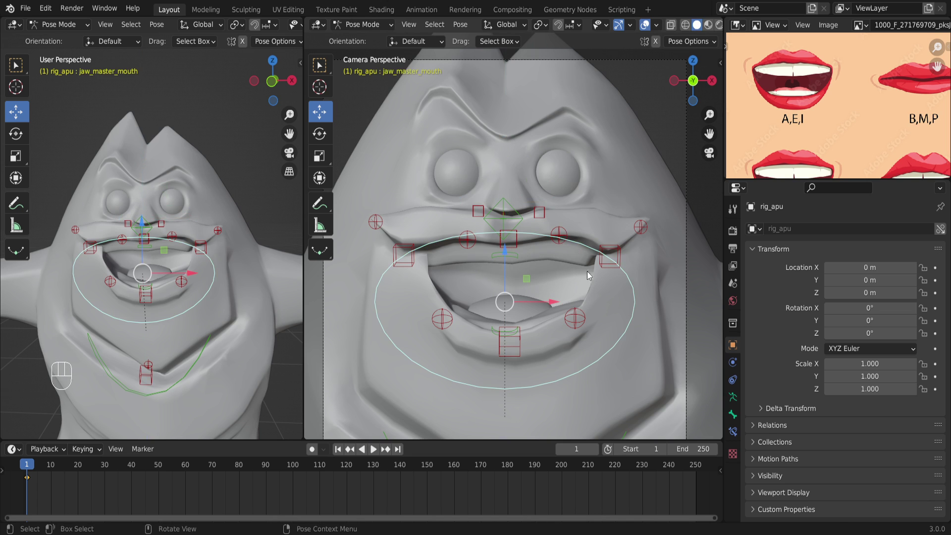
{"action": "key", "text": "r"}
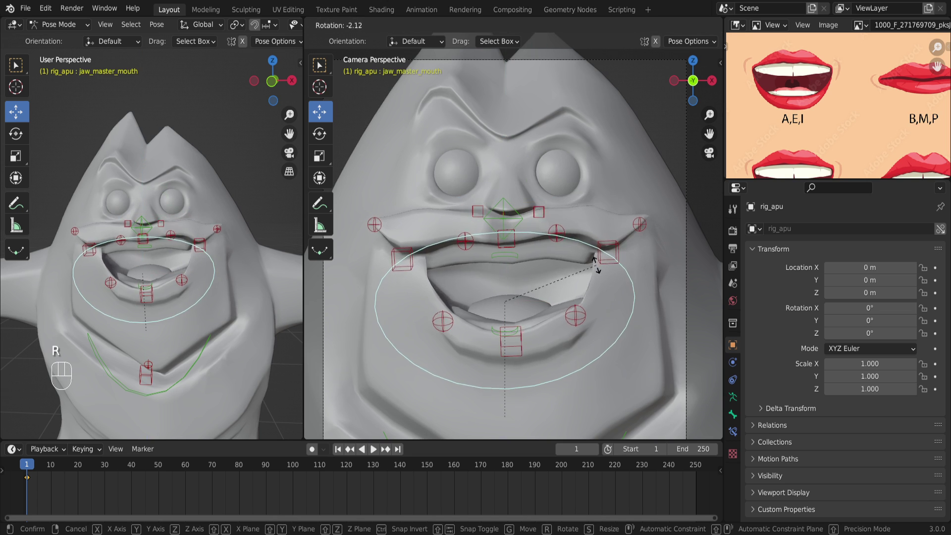
{"action": "left_click", "coordinate": [596, 266]}
{"action": "key", "text": "g"}
{"action": "left_click", "coordinate": [495, 322]}
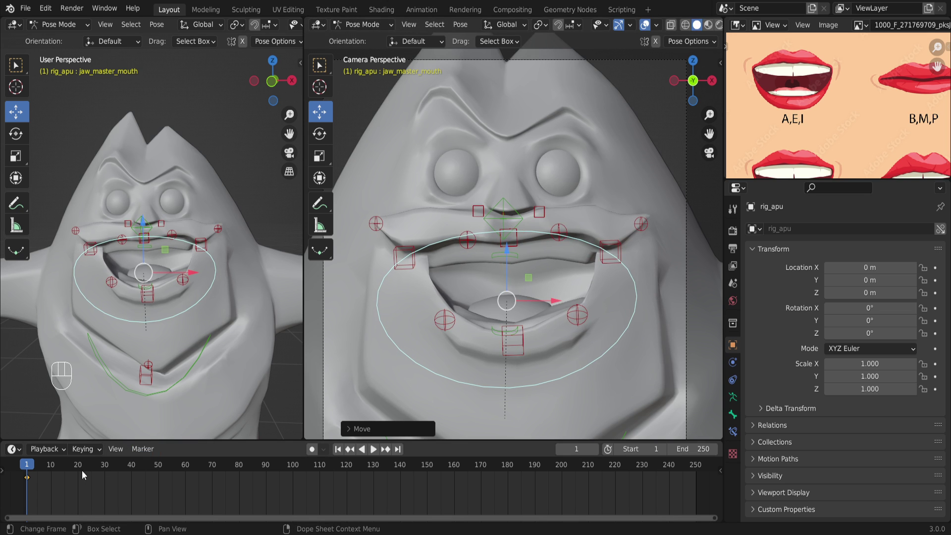
Select all the mouth and nose controls and turn the User Perspective viewport into an Asset Browser showing the APU library.
{"action": "left_click_drag", "start_coordinate": [347, 226], "coordinate": [676, 398]}
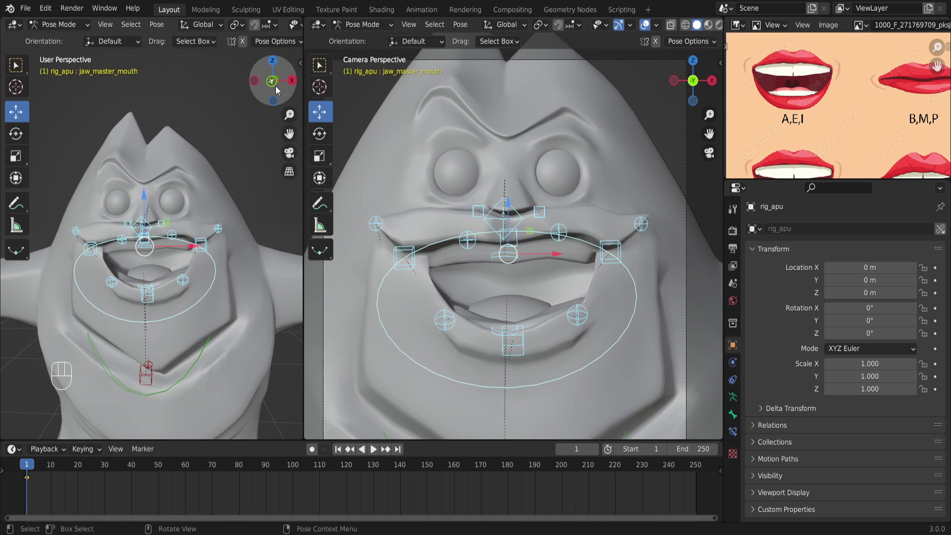
{"action": "left_click", "coordinate": [15, 24]}
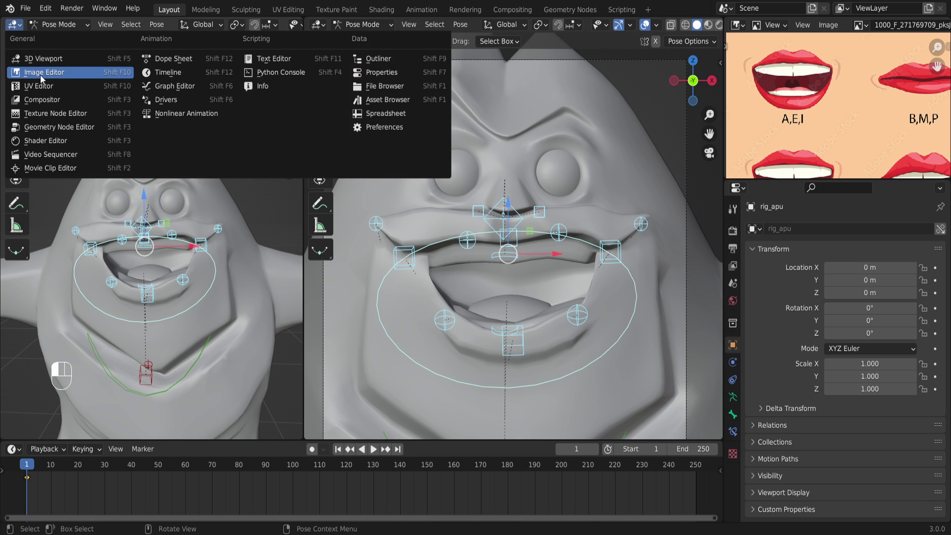
{"action": "left_click", "coordinate": [396, 101]}
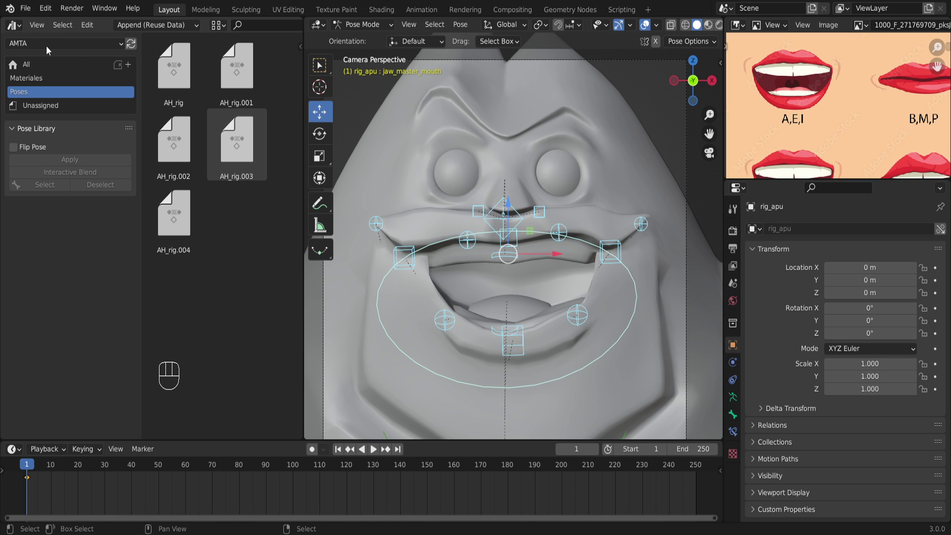
{"action": "left_click", "coordinate": [116, 44]}
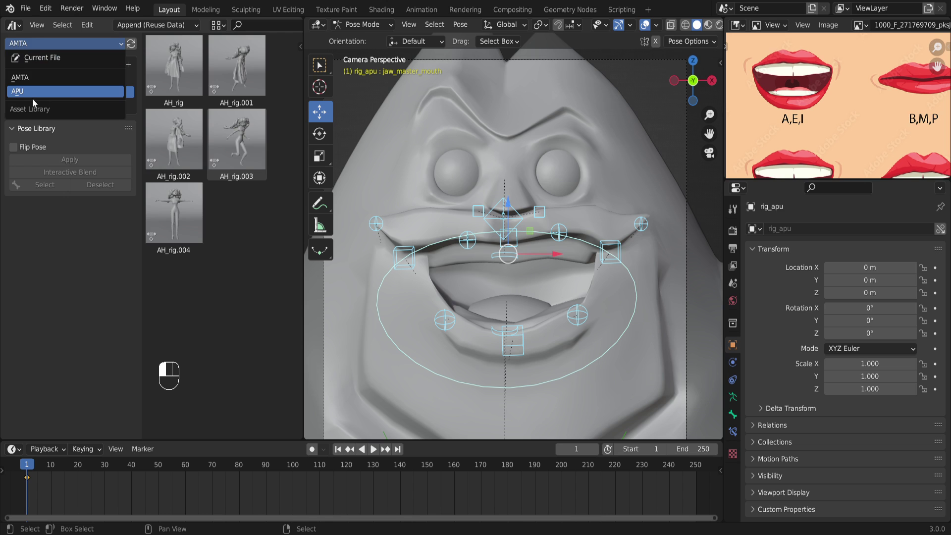
{"action": "left_click", "coordinate": [19, 94]}
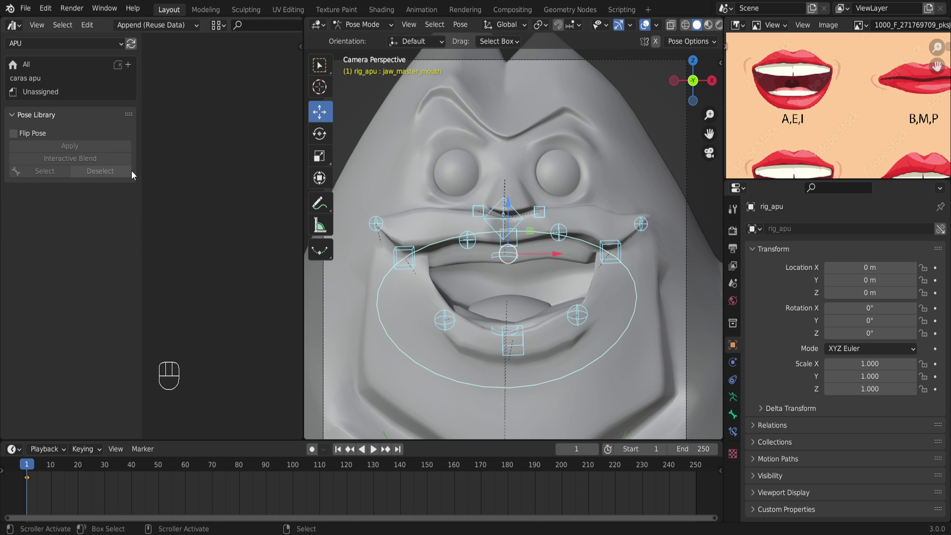
Create a catalog named Bocas inside the caras apu catalog.
{"action": "left_click", "coordinate": [33, 82]}
{"action": "left_click", "coordinate": [128, 78]}
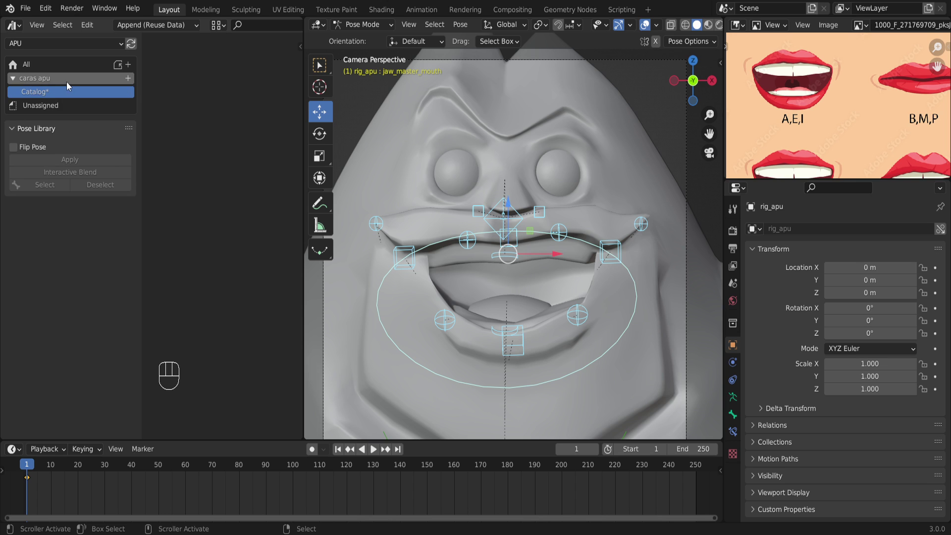
{"action": "left_click", "coordinate": [34, 92]}
{"action": "right_click", "coordinate": [35, 92]}
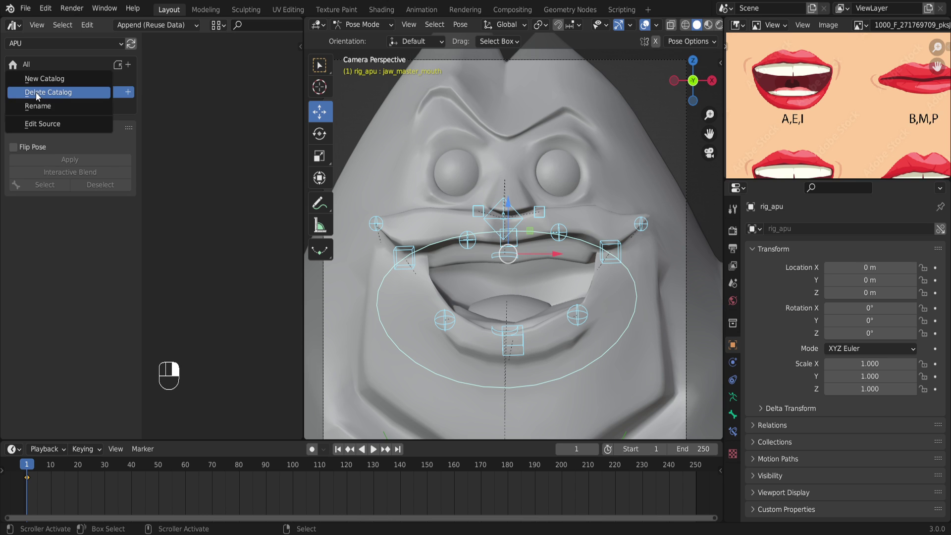
{"action": "left_click", "coordinate": [47, 107]}
{"action": "left_click", "coordinate": [49, 93]}
{"action": "left_click_drag", "start_coordinate": [49, 93], "coordinate": [20, 92]}
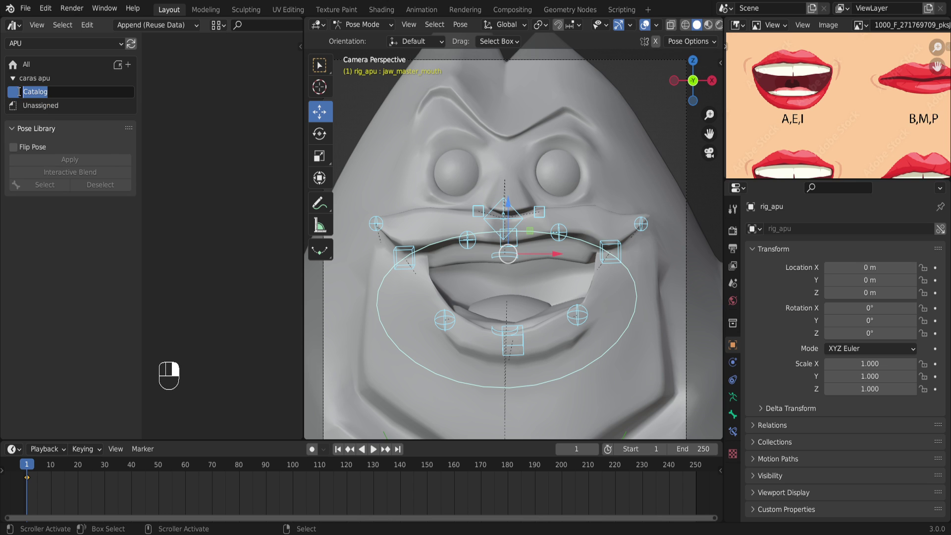
{"action": "type", "text": "Bocas"}
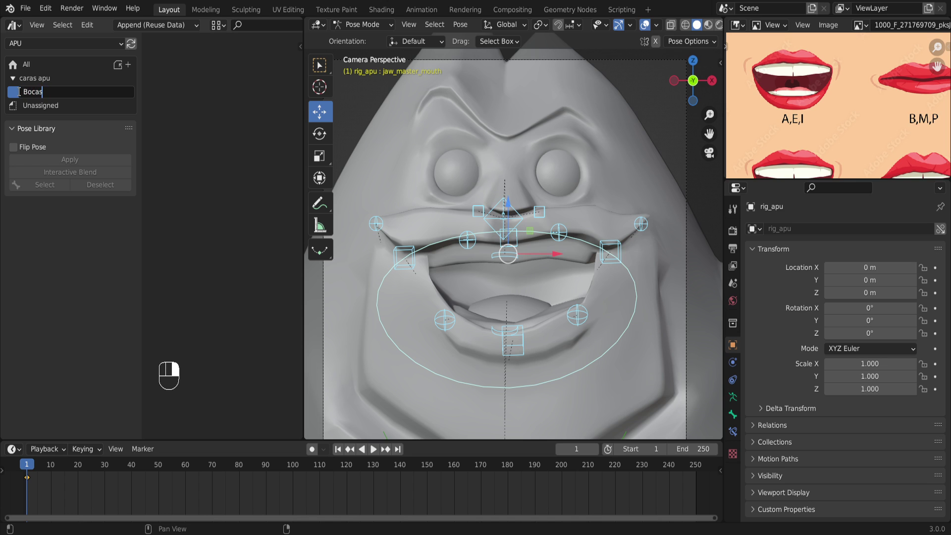
{"action": "key", "text": "Return"}
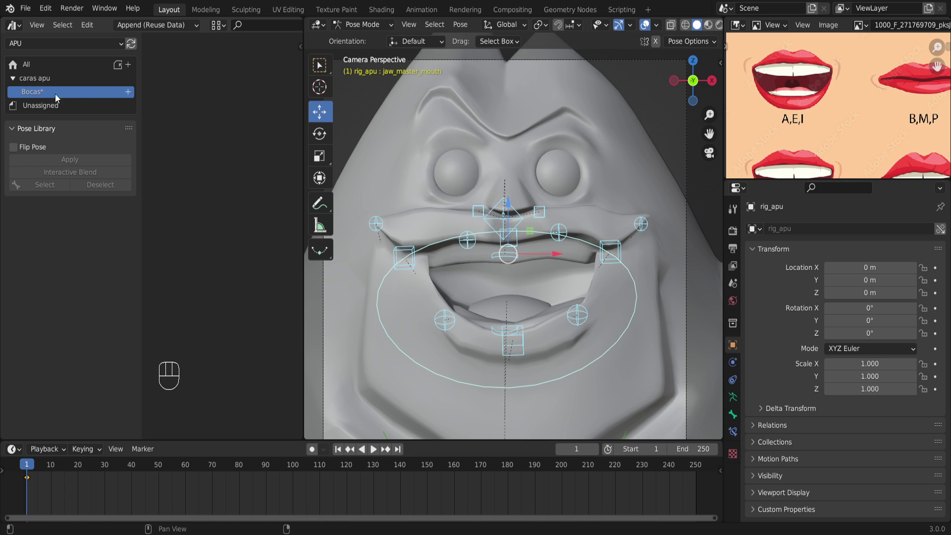
Save the blend file together with the new Bocas catalog.
{"action": "right_click", "coordinate": [84, 93]}
{"action": "left_click", "coordinate": [79, 126]}
{"action": "left_click", "coordinate": [25, 8]}
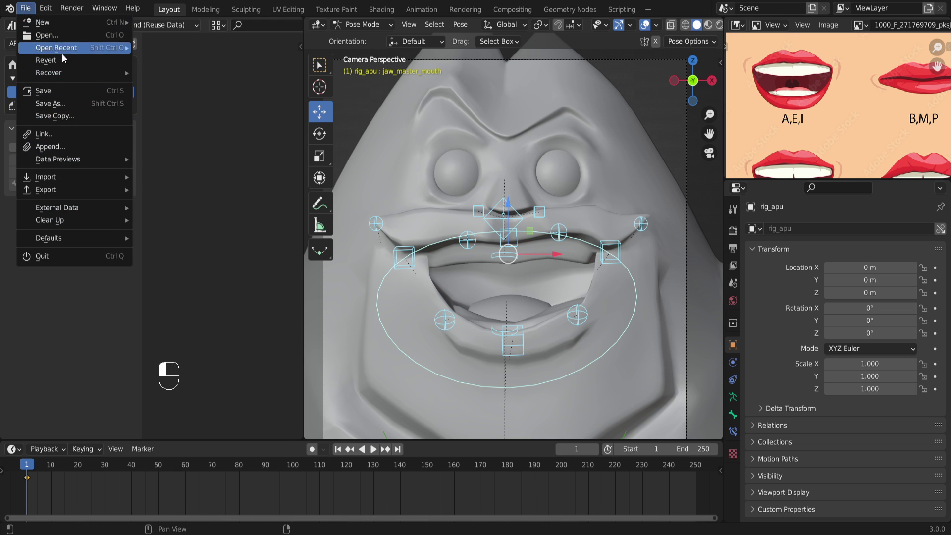
{"action": "left_click", "coordinate": [70, 92]}
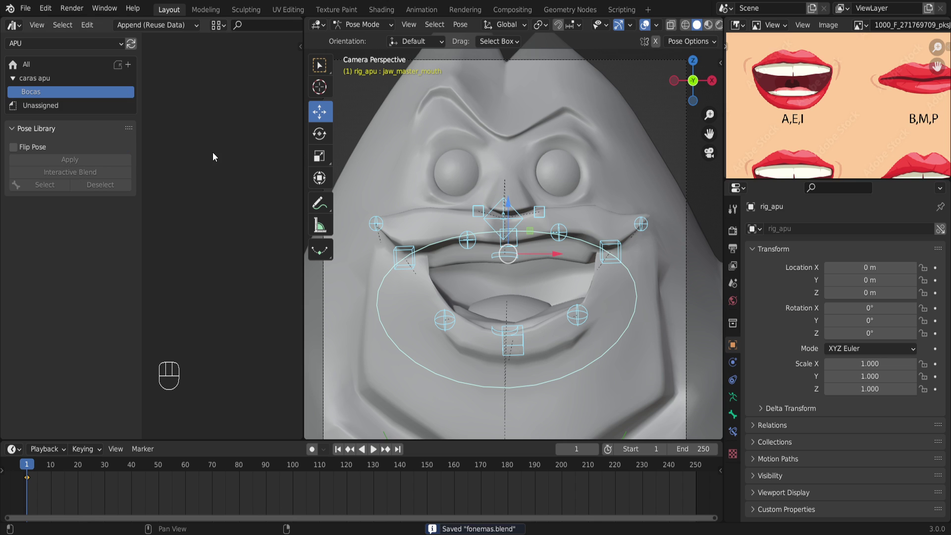
{"action": "left_click", "coordinate": [300, 47]}
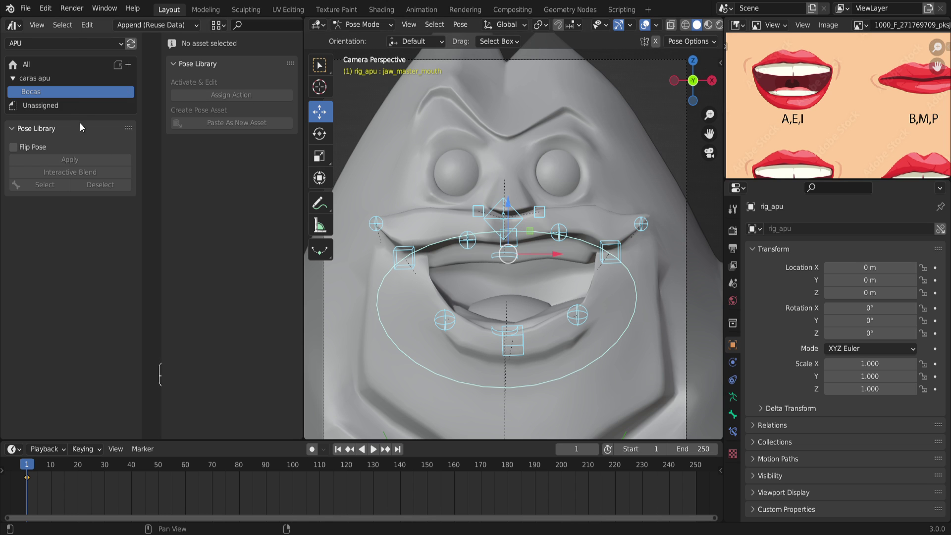
{"action": "left_click", "coordinate": [368, 156]}
{"action": "left_click_drag", "start_coordinate": [361, 186], "coordinate": [656, 376]}
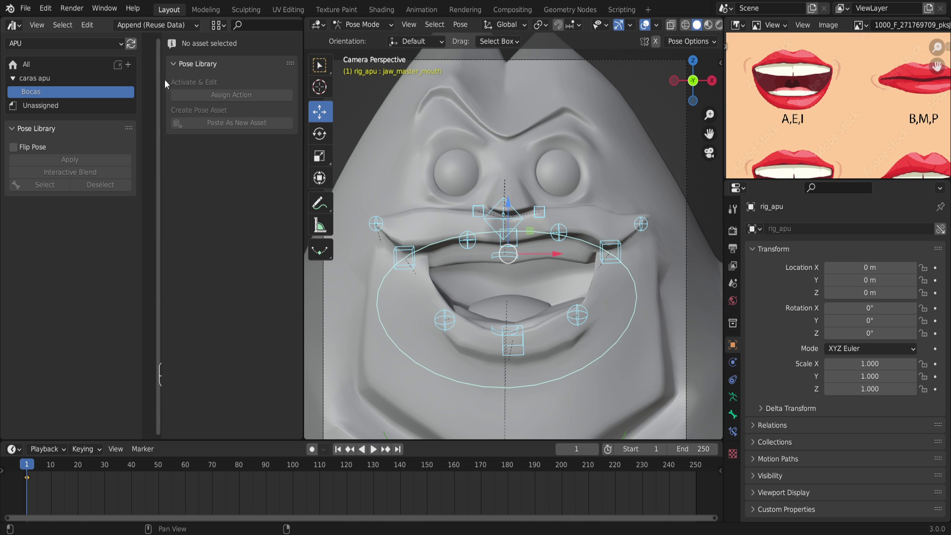
{"action": "left_click_drag", "start_coordinate": [164, 79], "coordinate": [218, 82]}
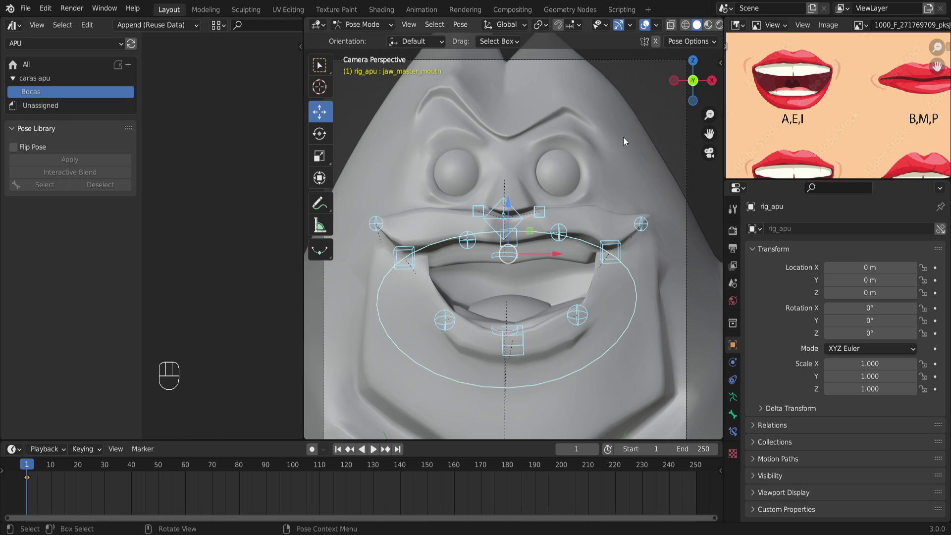
{"action": "left_click", "coordinate": [300, 50]}
{"action": "mouse_move", "coordinate": [299, 50]}
{"action": "left_mouse_down"}
{"action": "mouse_move", "coordinate": [161, 52]}
{"action": "mouse_move", "coordinate": [293, 64]}
{"action": "left_mouse_up"}
Widen the camera viewport, reposition its view and display its Pose Library options.
{"action": "left_click_drag", "start_coordinate": [726, 67], "coordinate": [835, 66]}
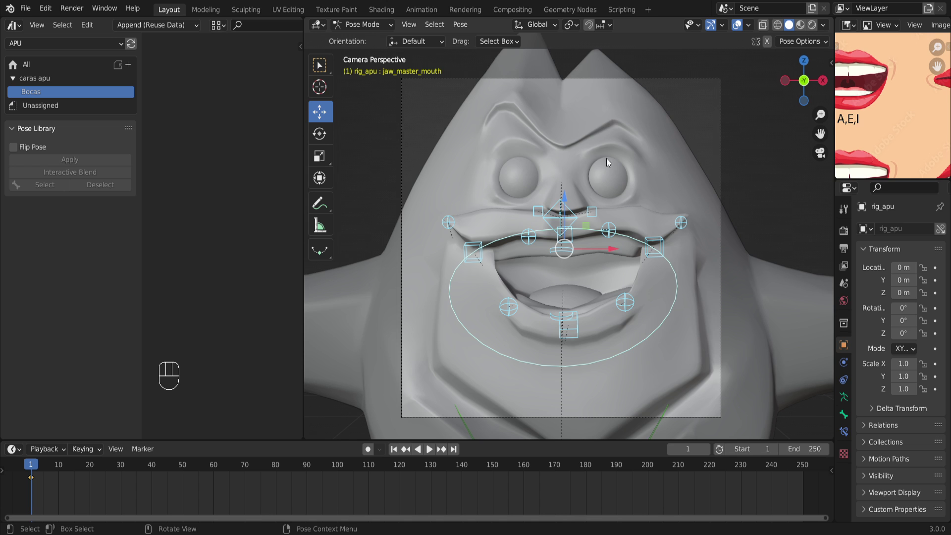
{"action": "left_click_drag", "start_coordinate": [820, 134], "coordinate": [797, 141]}
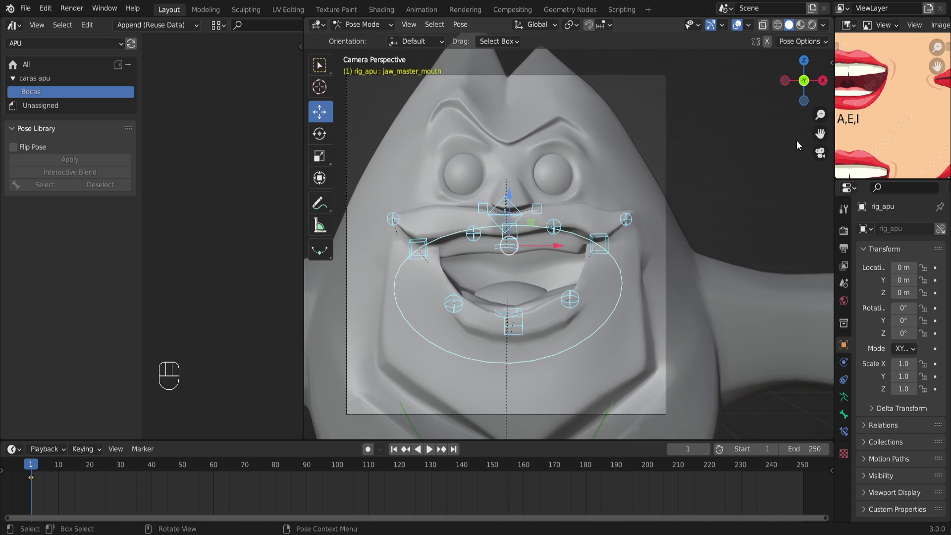
{"action": "left_click", "coordinate": [832, 63]}
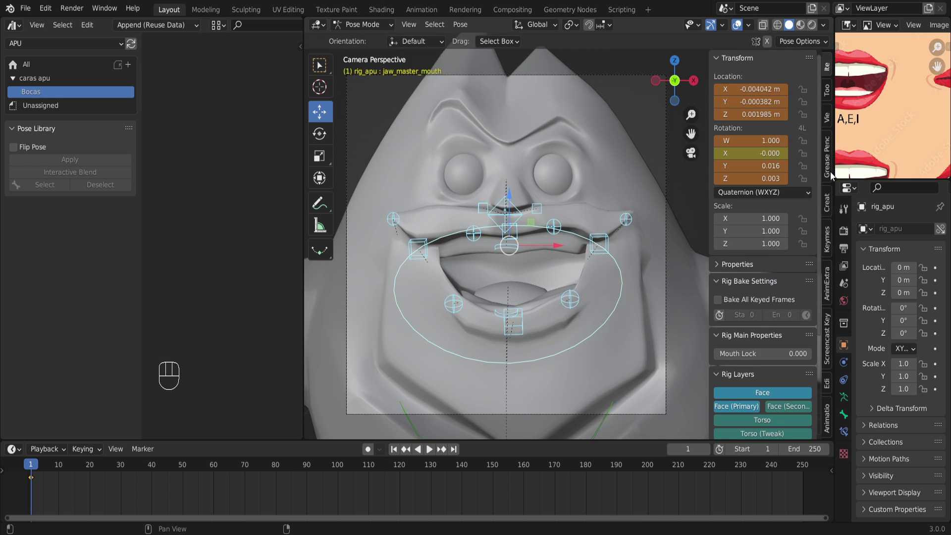
{"action": "left_click", "coordinate": [828, 90]}
{"action": "left_click", "coordinate": [828, 119]}
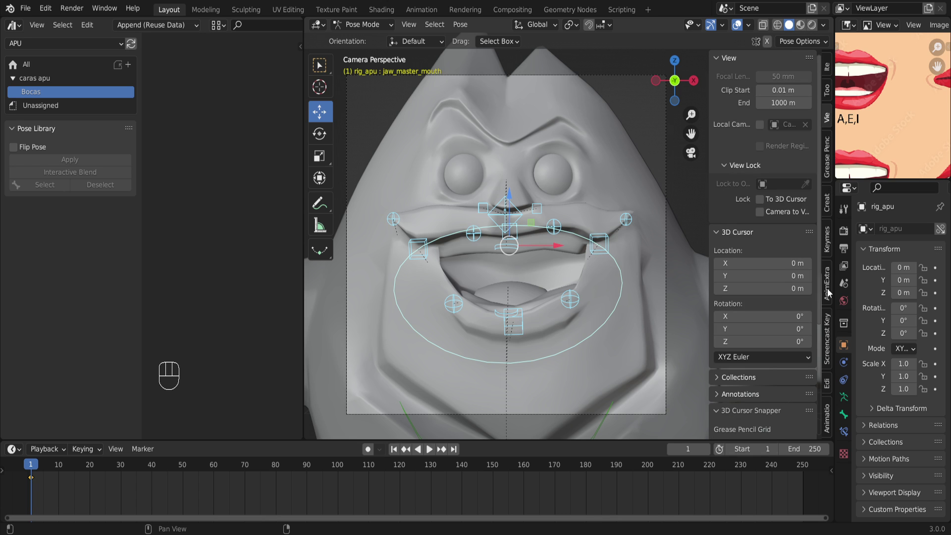
{"action": "left_click", "coordinate": [827, 382]}
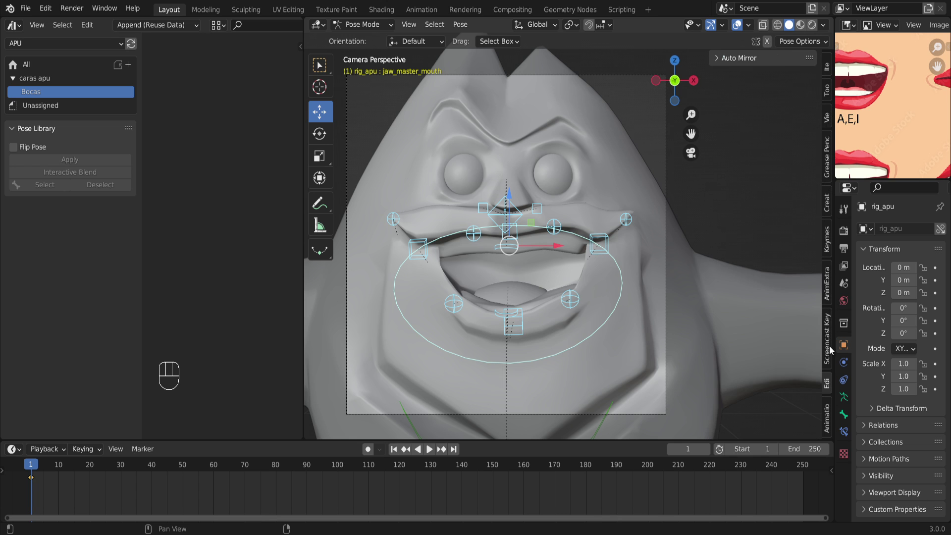
{"action": "left_click", "coordinate": [828, 421]}
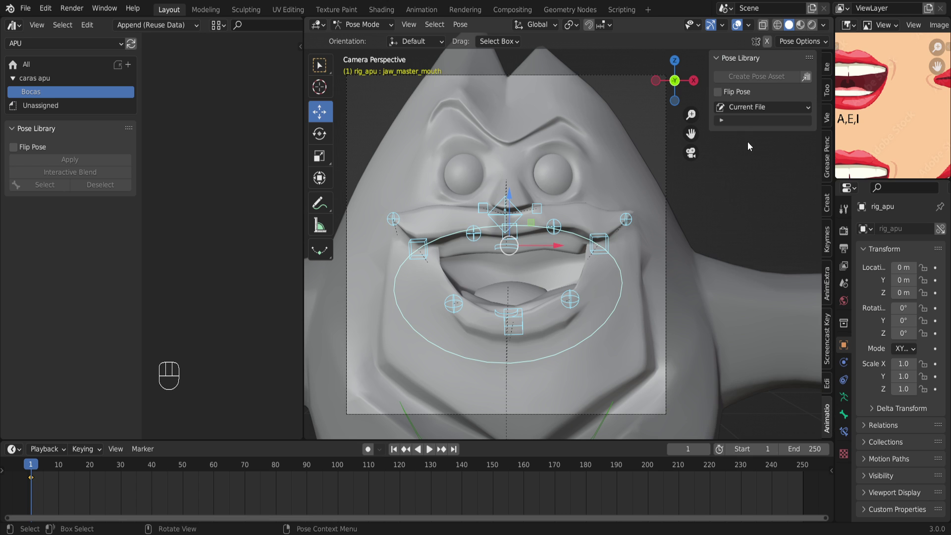
{"action": "left_click", "coordinate": [25, 9]}
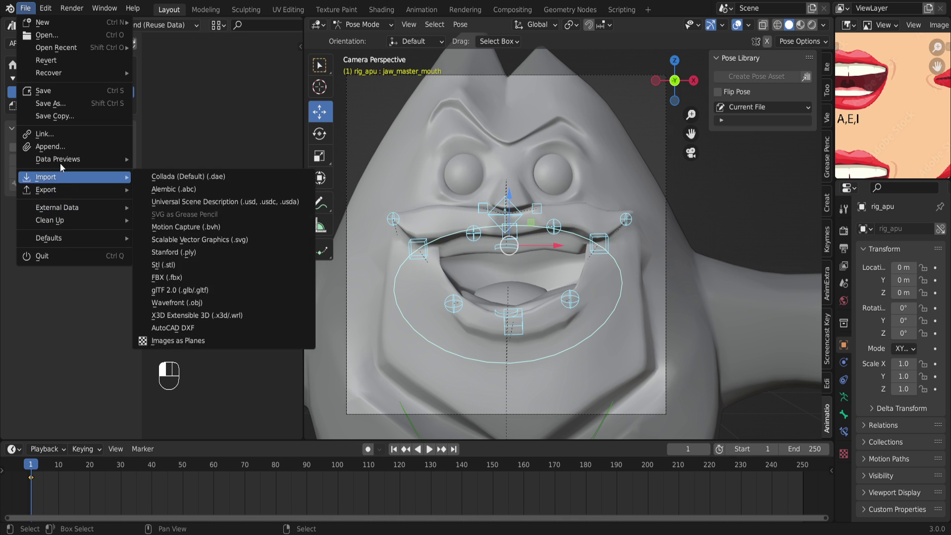
{"action": "mouse_move", "coordinate": [45, 8]}
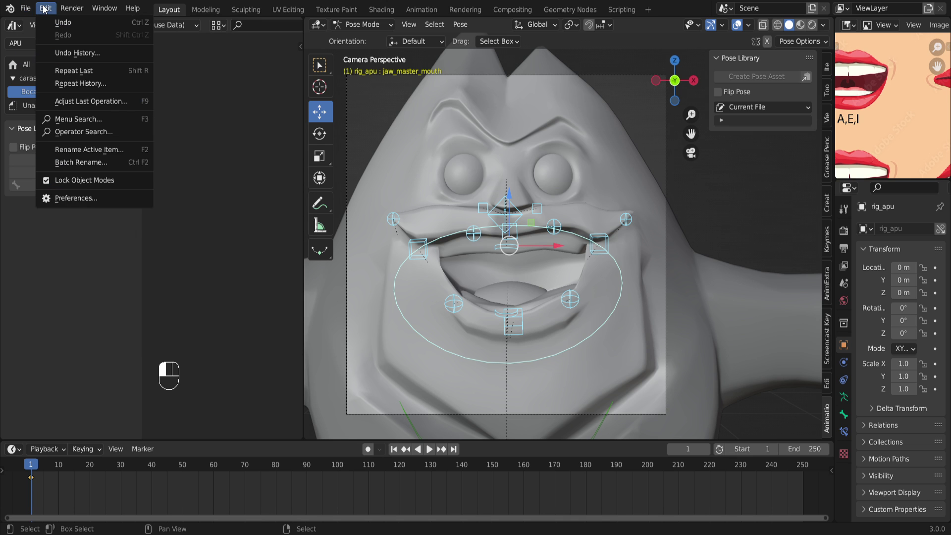
{"action": "left_click", "coordinate": [89, 198]}
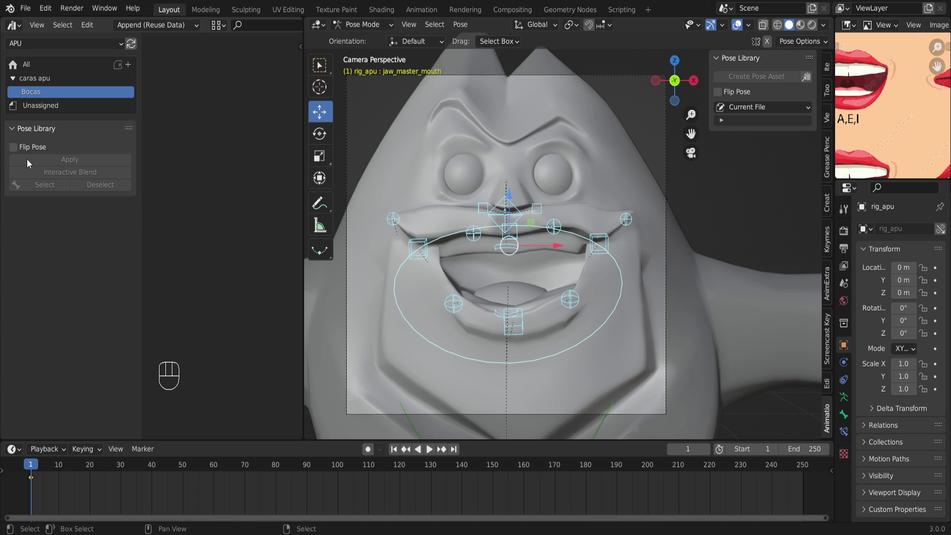
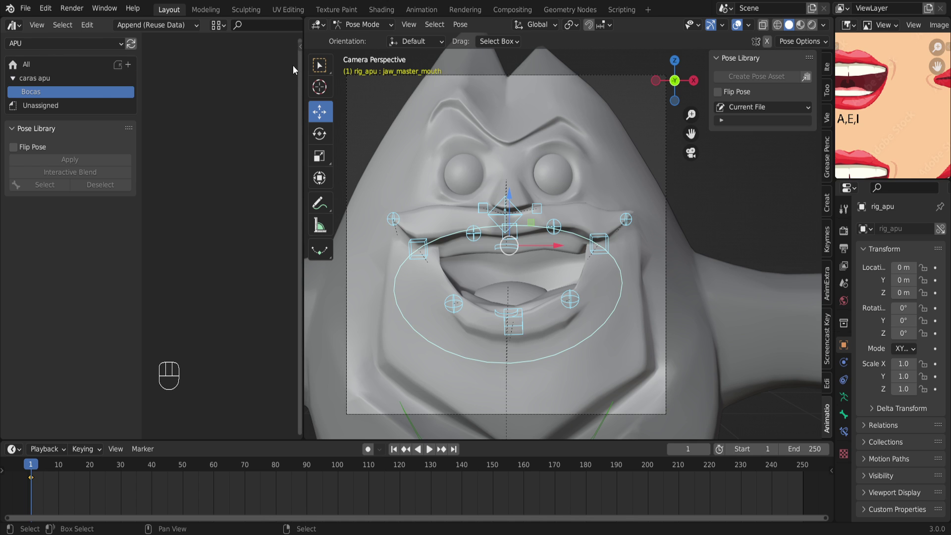
Slightly widen the Asset Browser, then reselect all mouth, nose and jaw controls and keyframe them at frame 1.
{"action": "left_click_drag", "start_coordinate": [305, 58], "coordinate": [317, 65]}
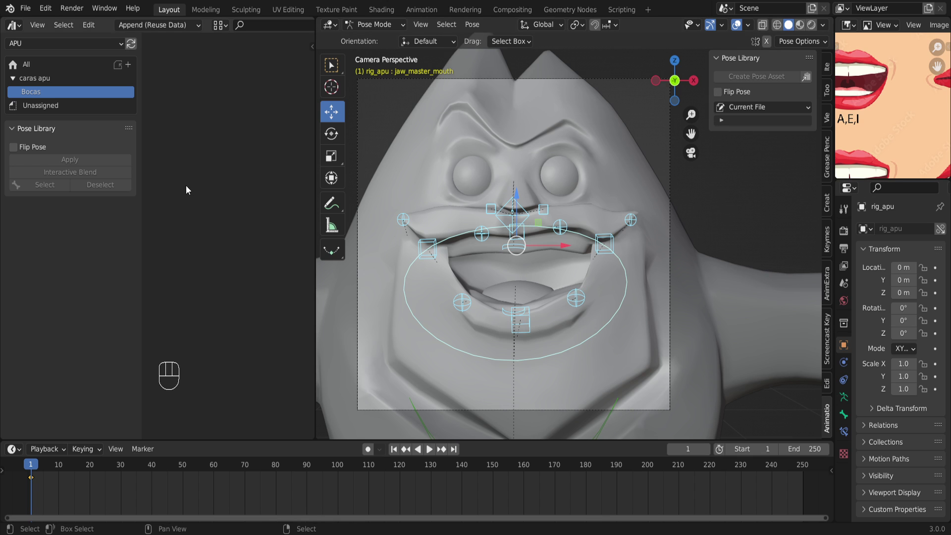
{"action": "left_click", "coordinate": [396, 180]}
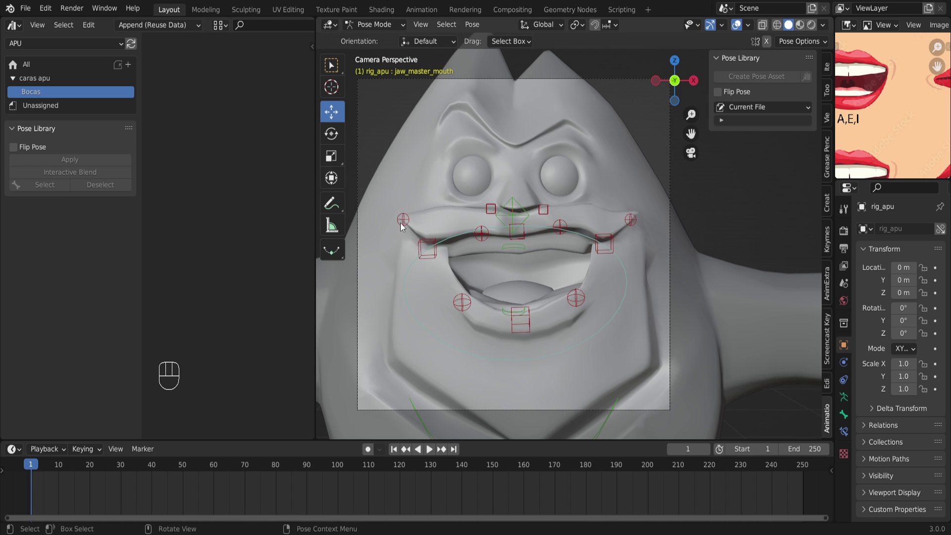
{"action": "left_click_drag", "start_coordinate": [396, 206], "coordinate": [640, 325]}
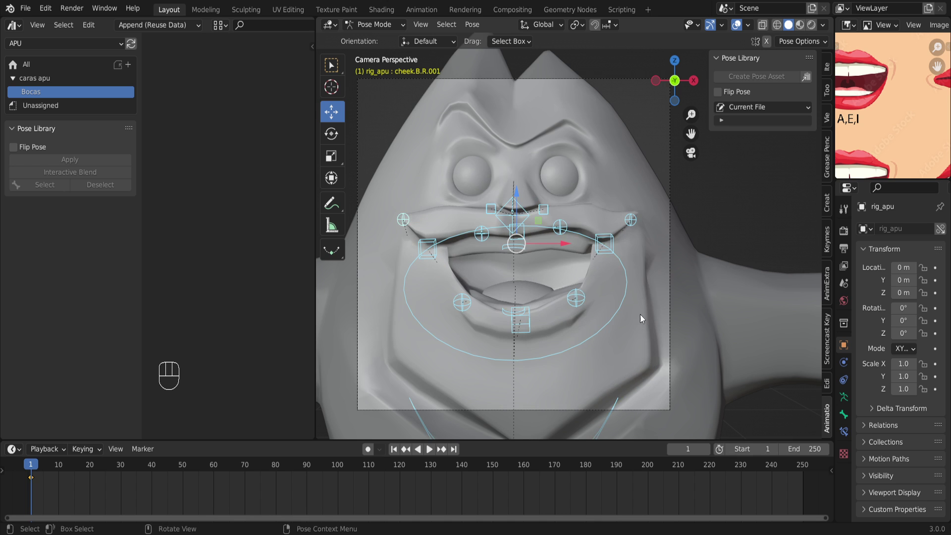
{"action": "scroll", "coordinate": [520, 356], "scroll_direction": "down", "scroll_amount": 2}
{"action": "left_click_drag", "start_coordinate": [421, 192], "coordinate": [663, 427]}
{"action": "key", "text": "i"}
{"action": "left_click", "coordinate": [527, 253]}
{"action": "scroll", "coordinate": [486, 258], "scroll_direction": "down", "scroll_amount": 4}
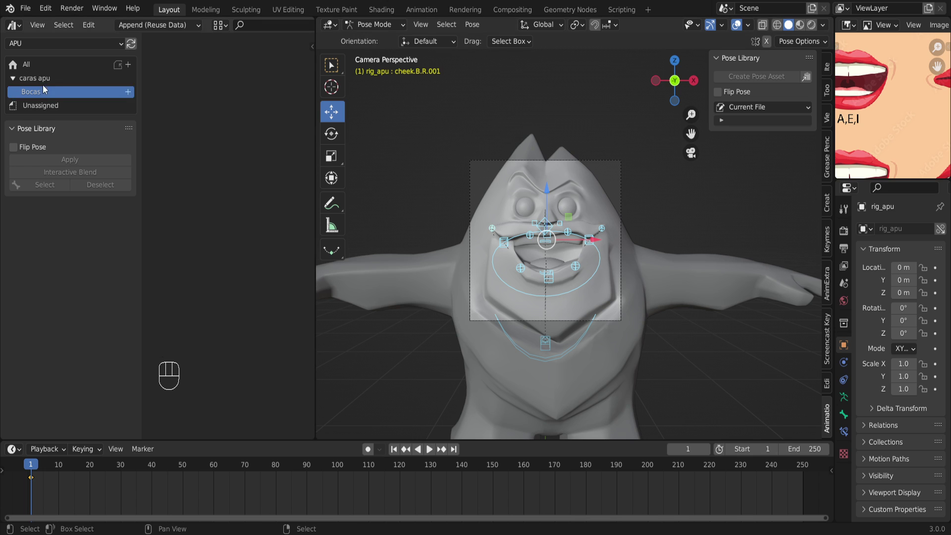
Show all assets in the Asset Browser and try APU as the viewport's Pose Library source, returning it to Current File.
{"action": "left_click", "coordinate": [53, 66]}
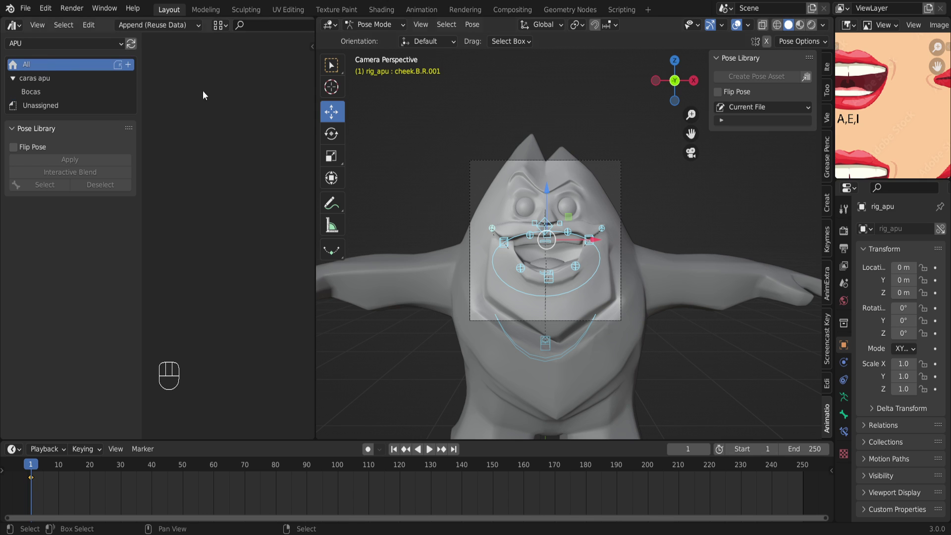
{"action": "left_click", "coordinate": [773, 107]}
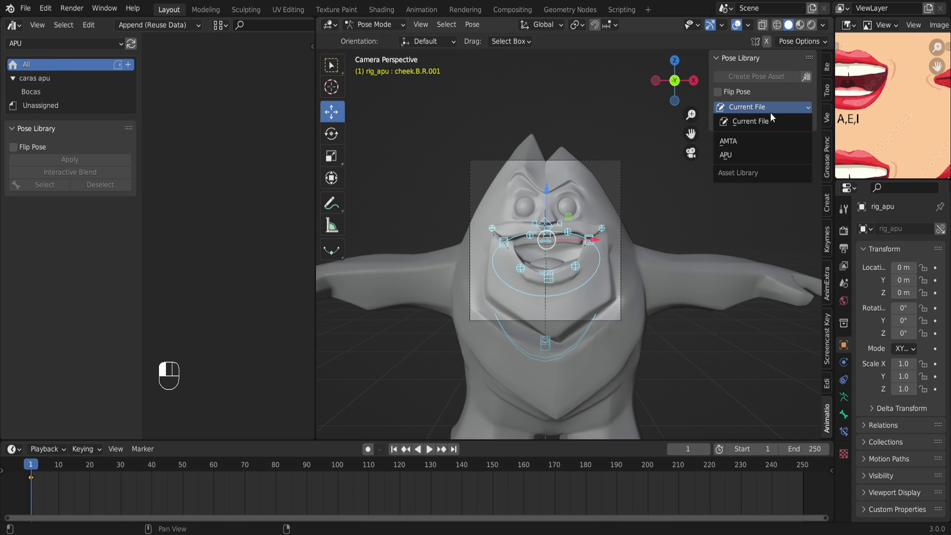
{"action": "left_click", "coordinate": [763, 108]}
{"action": "left_click_drag", "start_coordinate": [763, 109], "coordinate": [752, 152]}
{"action": "left_click_drag", "start_coordinate": [751, 106], "coordinate": [745, 158]}
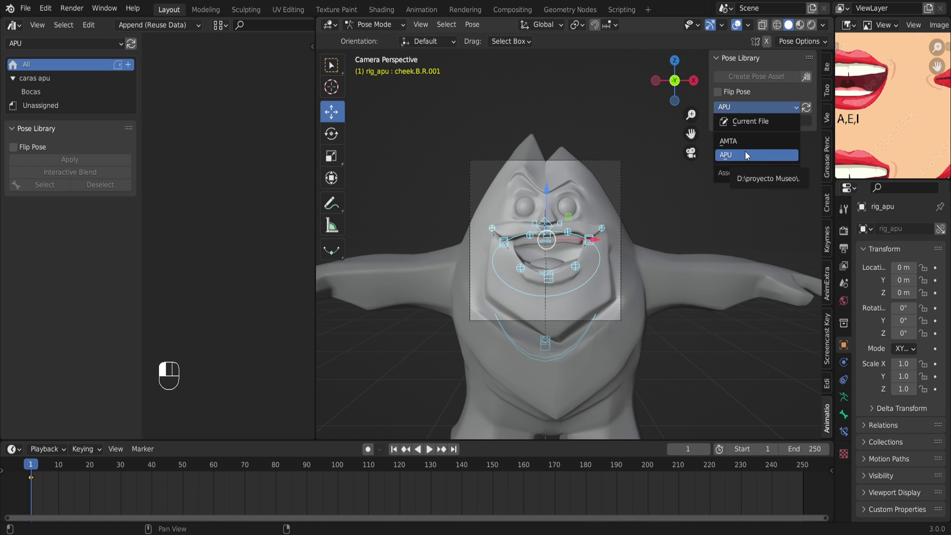
{"action": "left_click", "coordinate": [752, 122]}
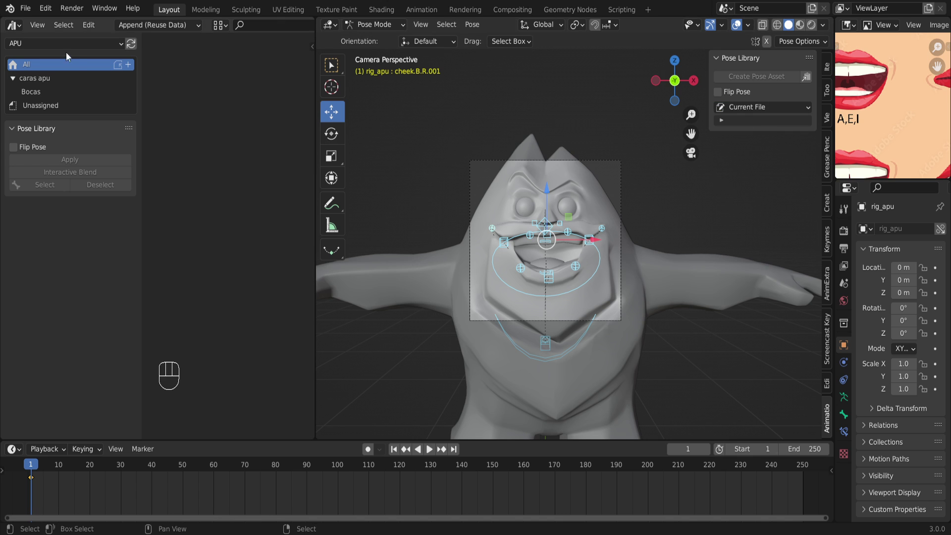
Save the blend file and reselect all the mouth, nose and jaw controls in the camera view.
{"action": "left_click", "coordinate": [25, 8]}
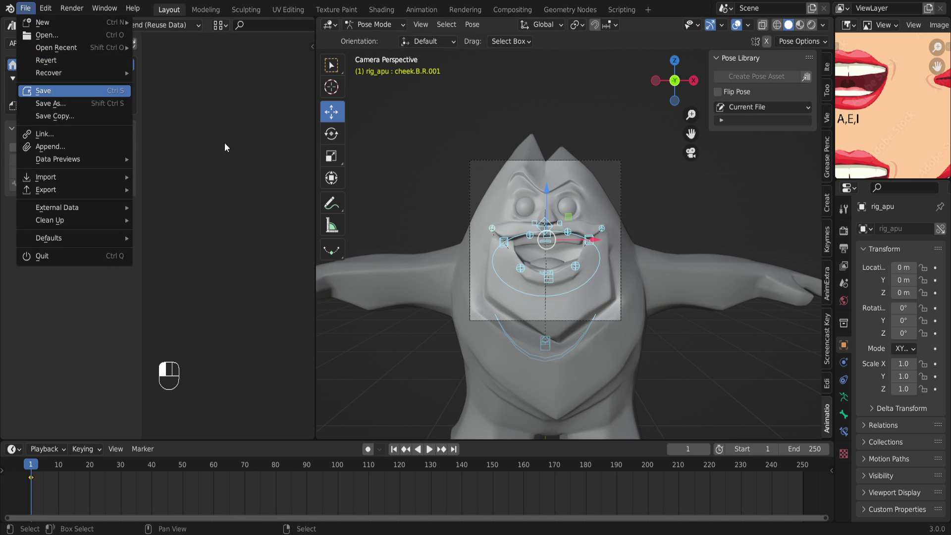
{"action": "left_click", "coordinate": [43, 91]}
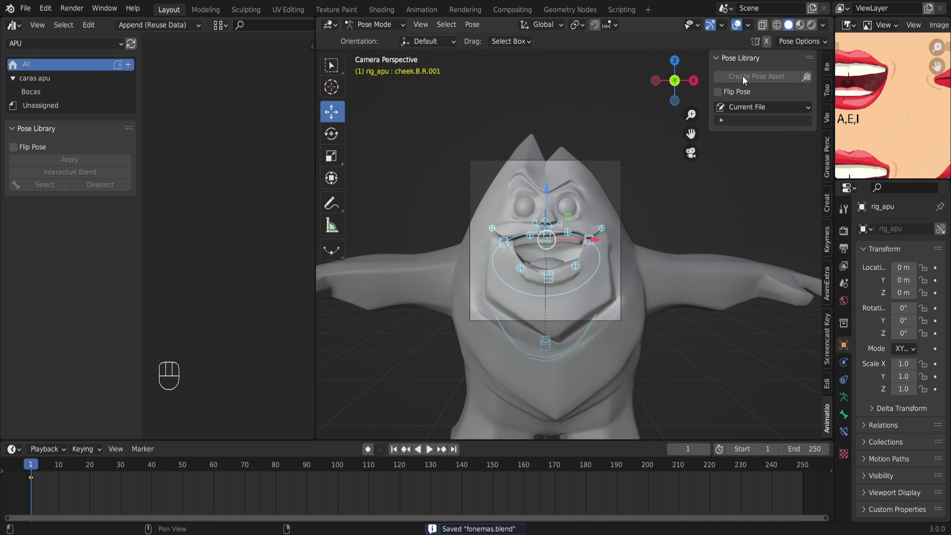
{"action": "key", "text": "alt+a"}
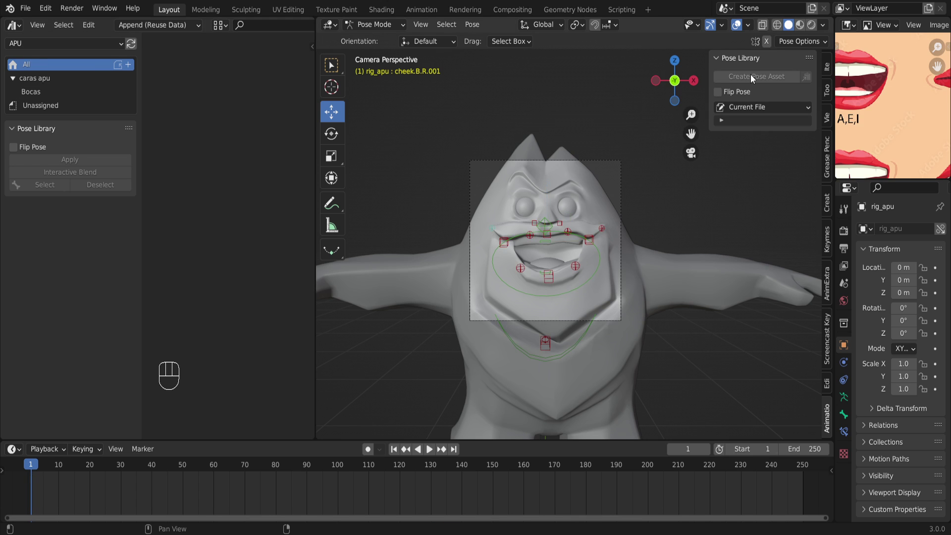
{"action": "left_click_drag", "start_coordinate": [404, 180], "coordinate": [658, 312]}
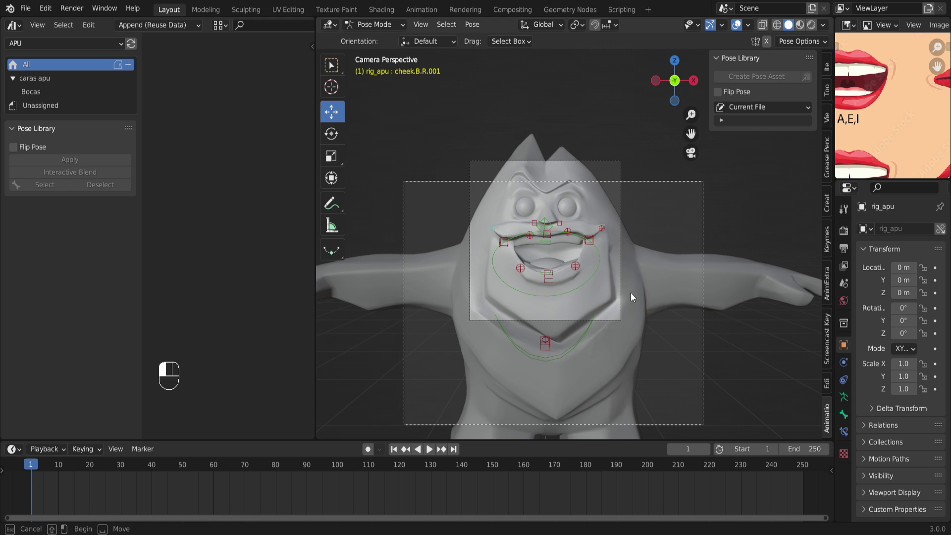
{"action": "left_click_drag", "start_coordinate": [603, 292], "coordinate": [592, 290]}
{"action": "scroll", "coordinate": [599, 289], "scroll_direction": "up", "scroll_amount": 1}
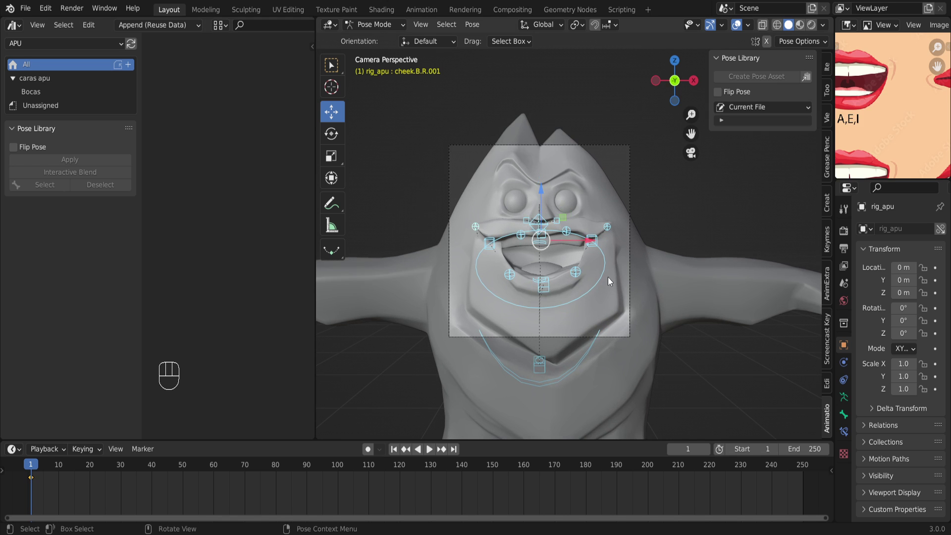
{"action": "scroll", "coordinate": [608, 277], "scroll_direction": "up", "scroll_amount": 2}
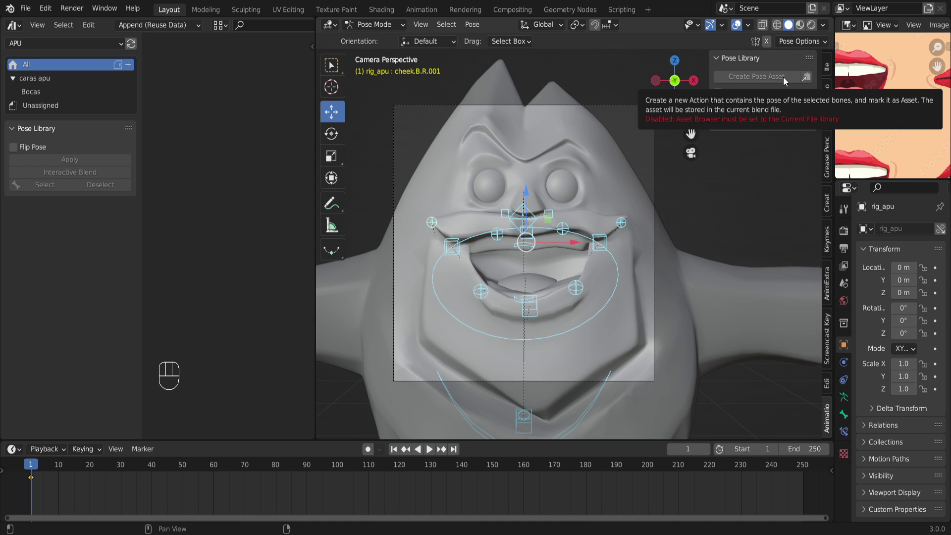
Set the Asset Browser's library to Current File and create a pose asset from the selected controls.
{"action": "left_click", "coordinate": [73, 43]}
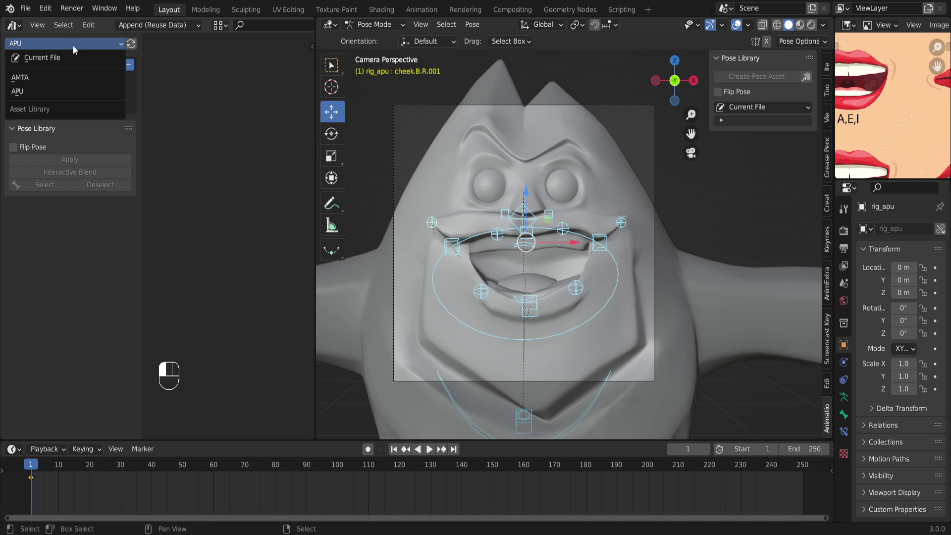
{"action": "left_click", "coordinate": [66, 59]}
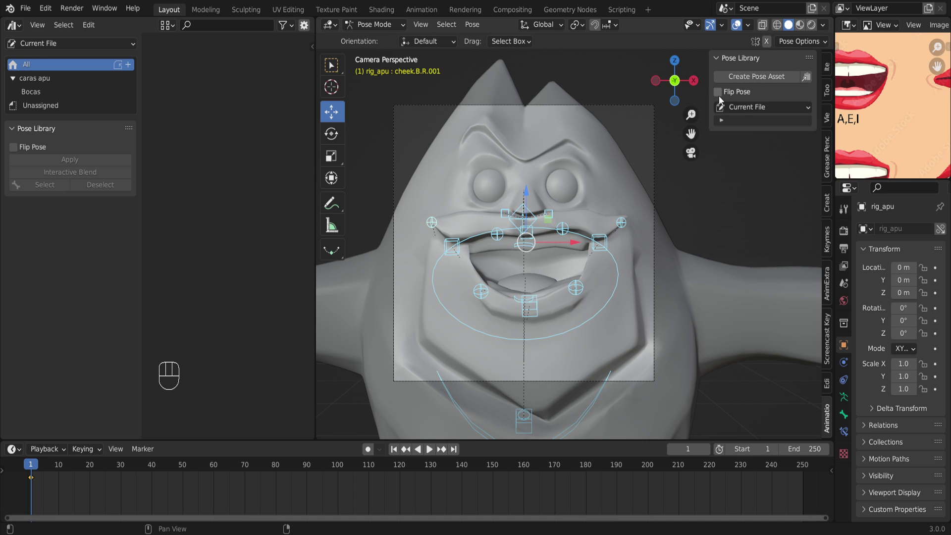
{"action": "left_click", "coordinate": [769, 78]}
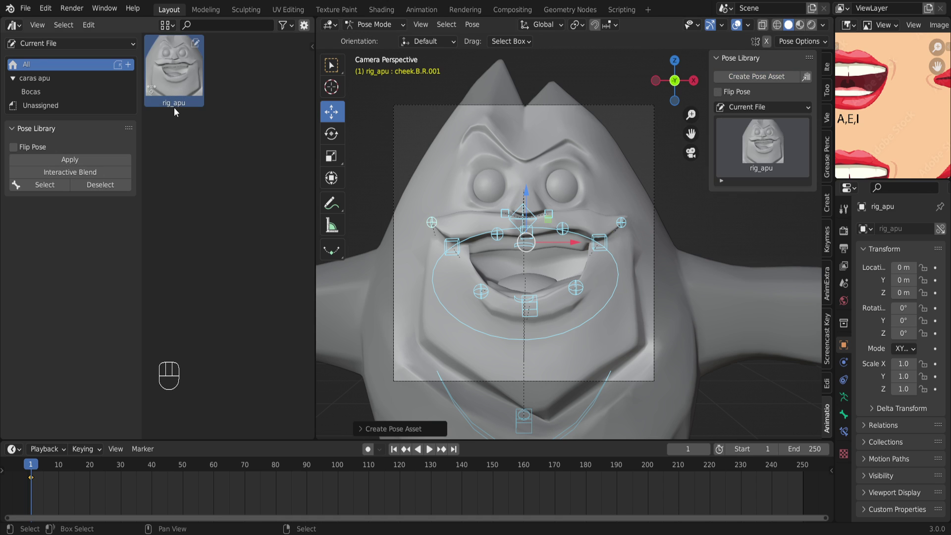
{"action": "right_click", "coordinate": [167, 104]}
{"action": "left_click", "coordinate": [236, 105]}
{"action": "right_click", "coordinate": [183, 103]}
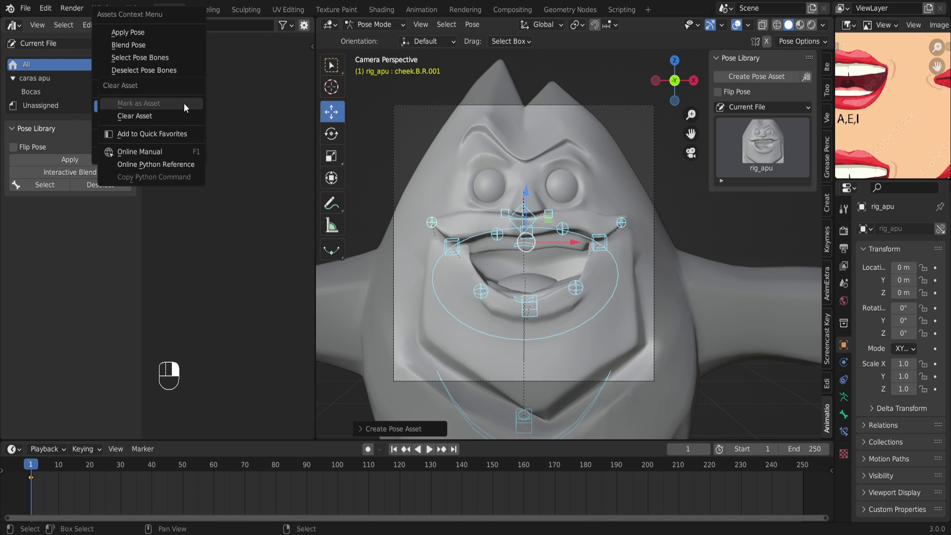
{"action": "key", "text": "Escape"}
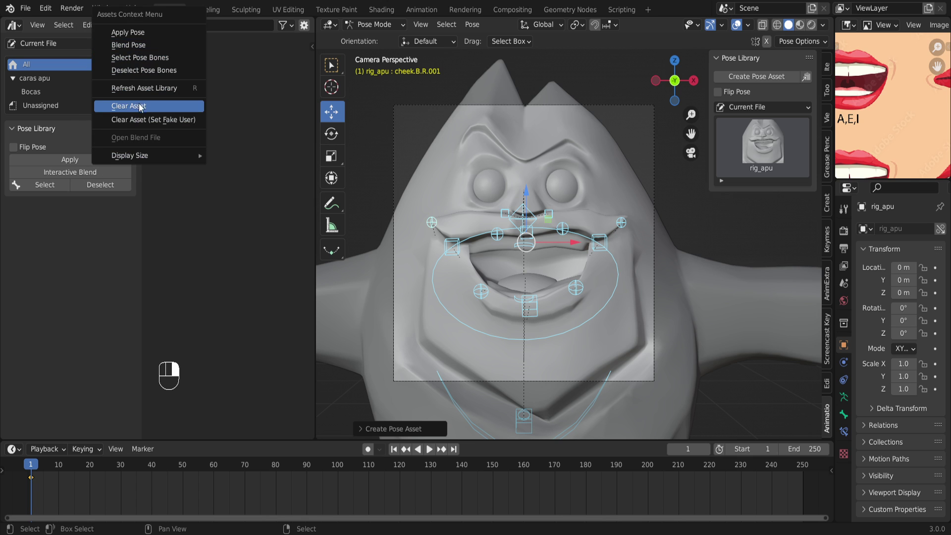
{"action": "left_click", "coordinate": [184, 46]}
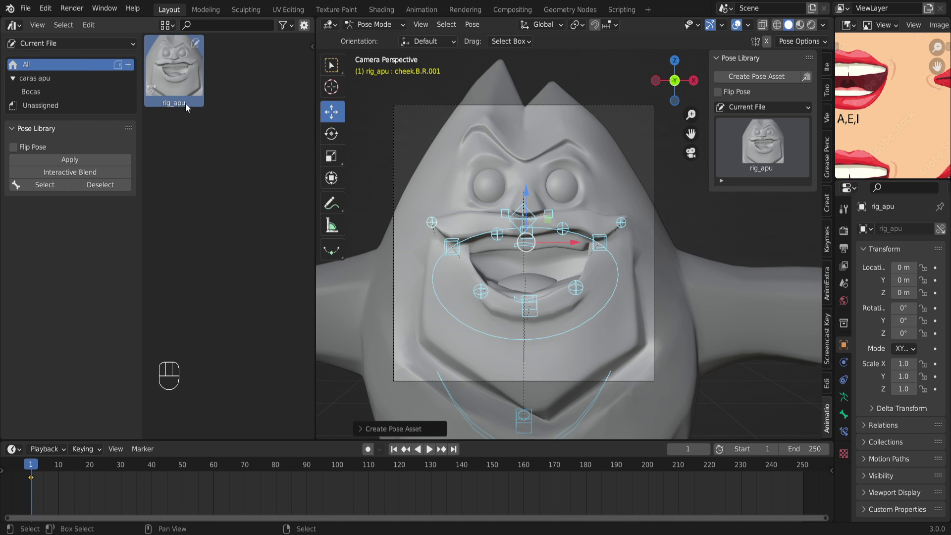
Show the pose asset's details in the Asset Browser and widen that editor to fit them.
{"action": "left_click", "coordinate": [310, 46]}
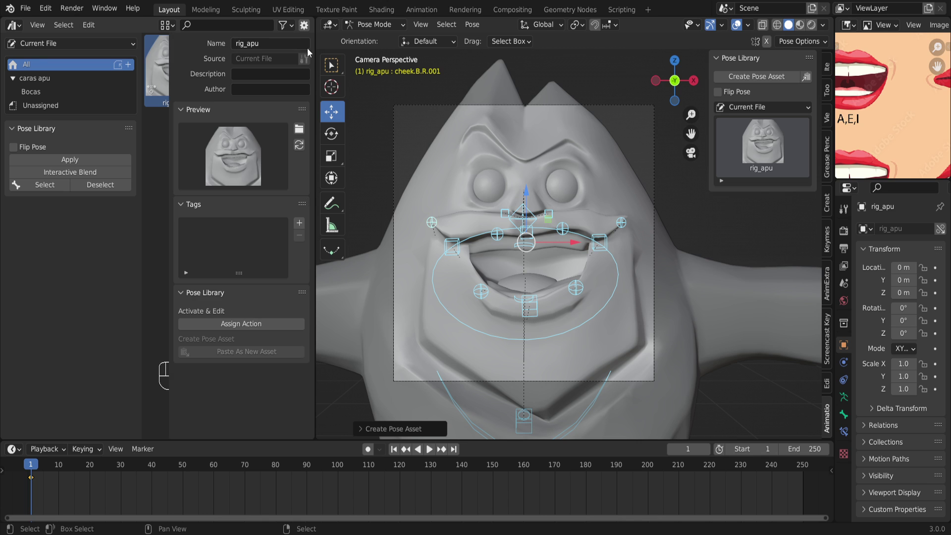
{"action": "left_click", "coordinate": [303, 44]}
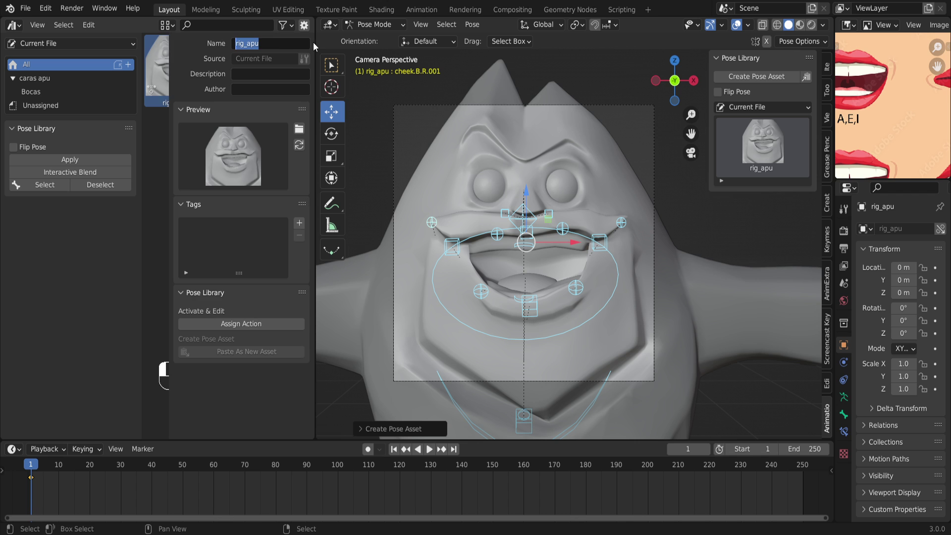
{"action": "left_click", "coordinate": [309, 34]}
{"action": "left_click_drag", "start_coordinate": [315, 40], "coordinate": [334, 50]}
Rename the new pose asset as A,E,I and save the blend file.
{"action": "left_click", "coordinate": [315, 43]}
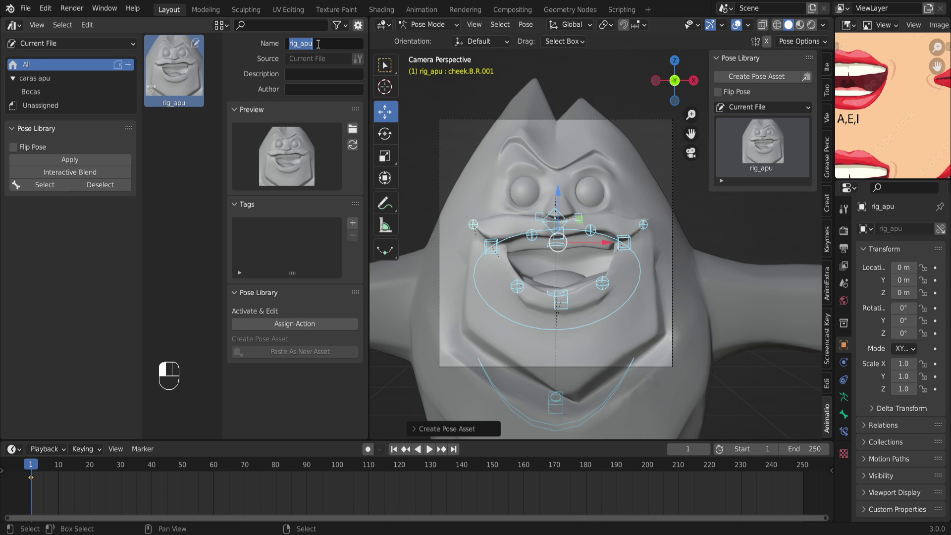
{"action": "type", "text": "A"}
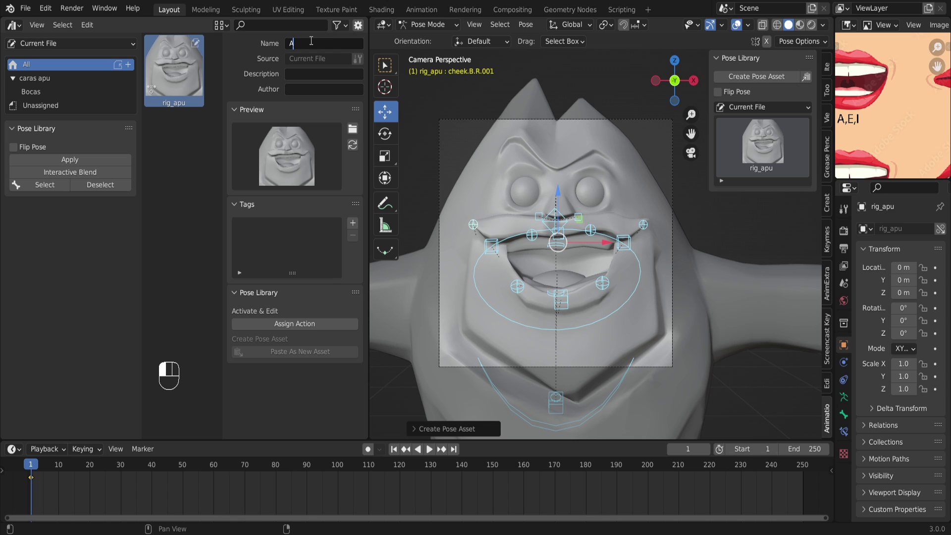
{"action": "type", "text": ",E,"}
{"action": "key", "text": "shift"}
{"action": "type", "text": ",I"}
{"action": "key", "text": "Return"}
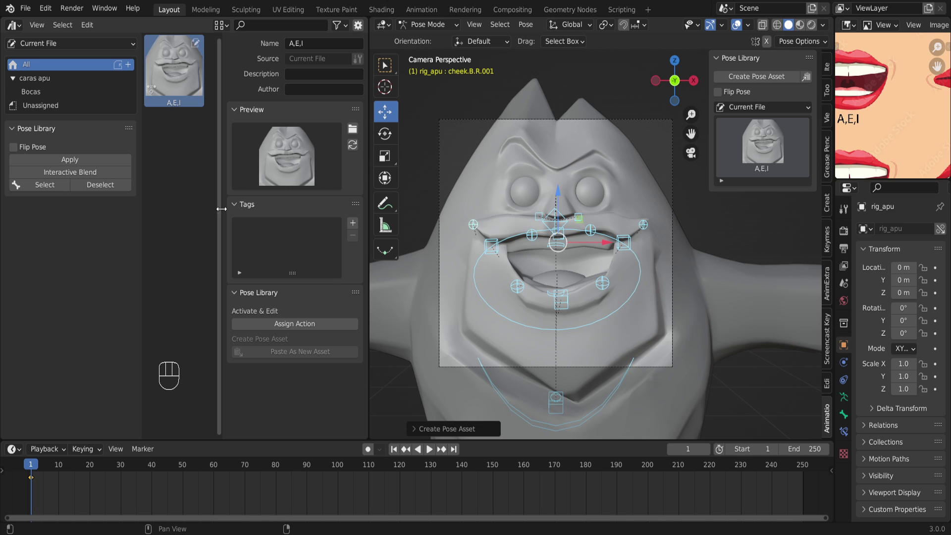
{"action": "left_click", "coordinate": [25, 8]}
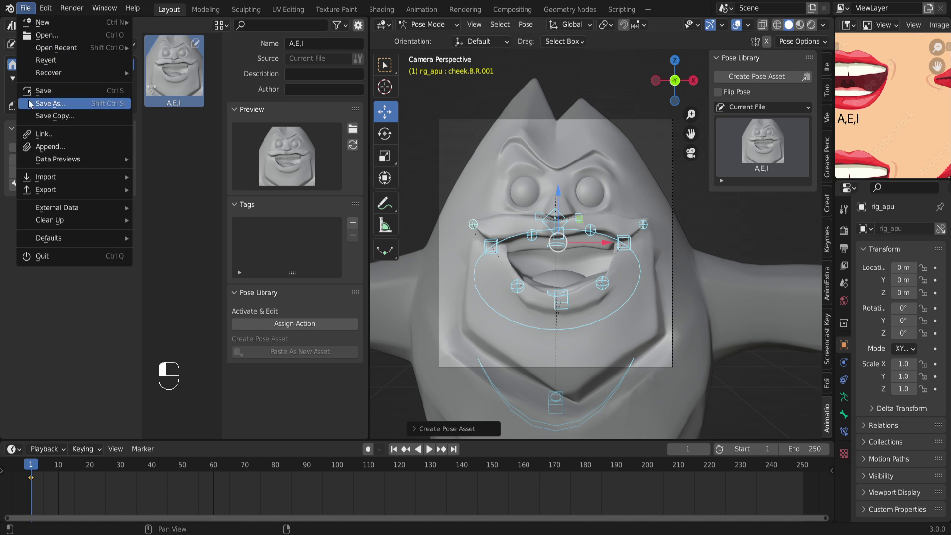
{"action": "left_click", "coordinate": [50, 91]}
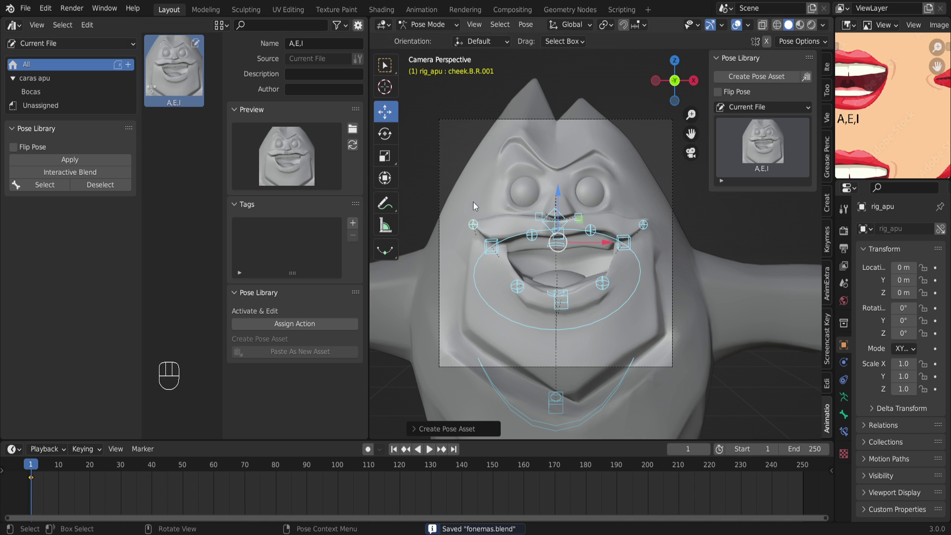
Go to frame 10 and widen the reference image area to show more of the mouth shape chart.
{"action": "left_click_drag", "start_coordinate": [52, 462], "coordinate": [59, 464]}
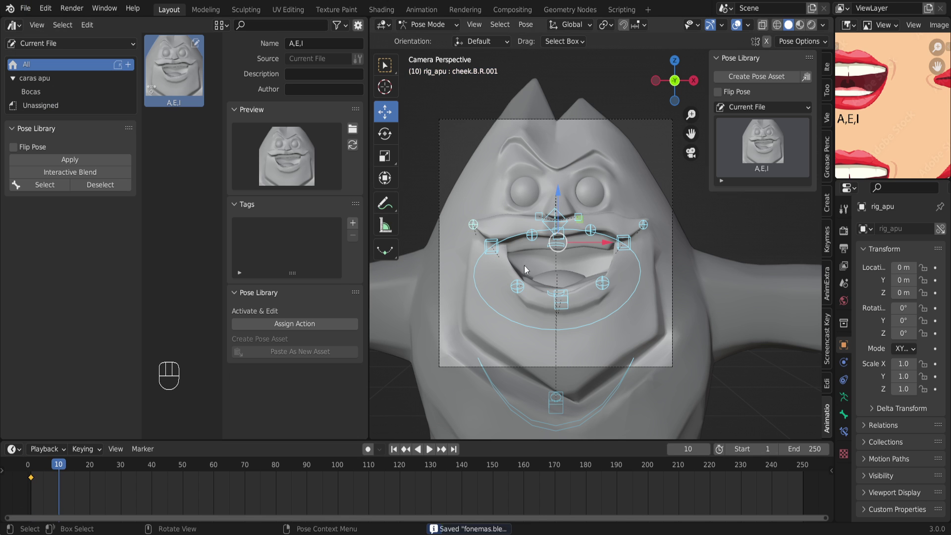
{"action": "scroll", "coordinate": [527, 266], "scroll_direction": "up", "scroll_amount": 1}
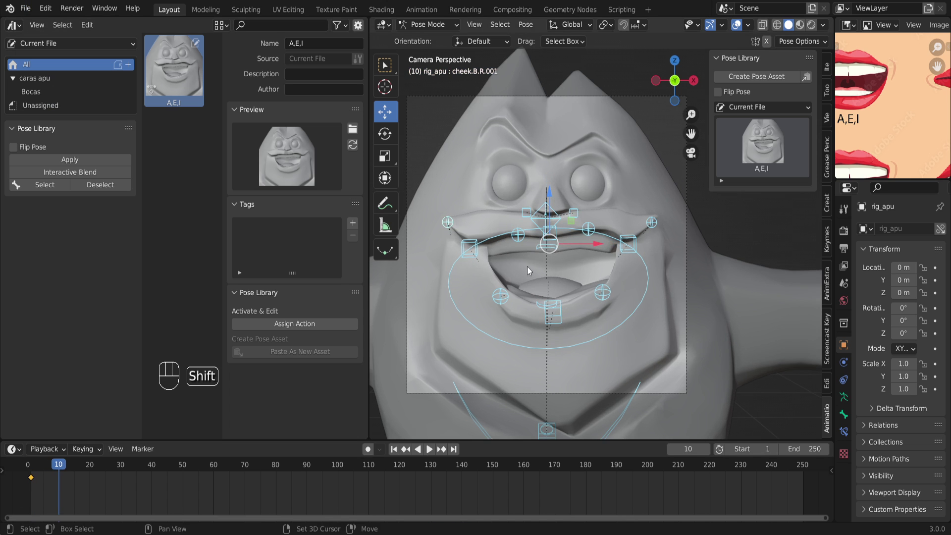
{"action": "middle_click_drag", "start_coordinate": [527, 266], "coordinate": [527, 233], "text": "shift"}
{"action": "scroll", "coordinate": [527, 233], "scroll_direction": "up", "scroll_amount": 1}
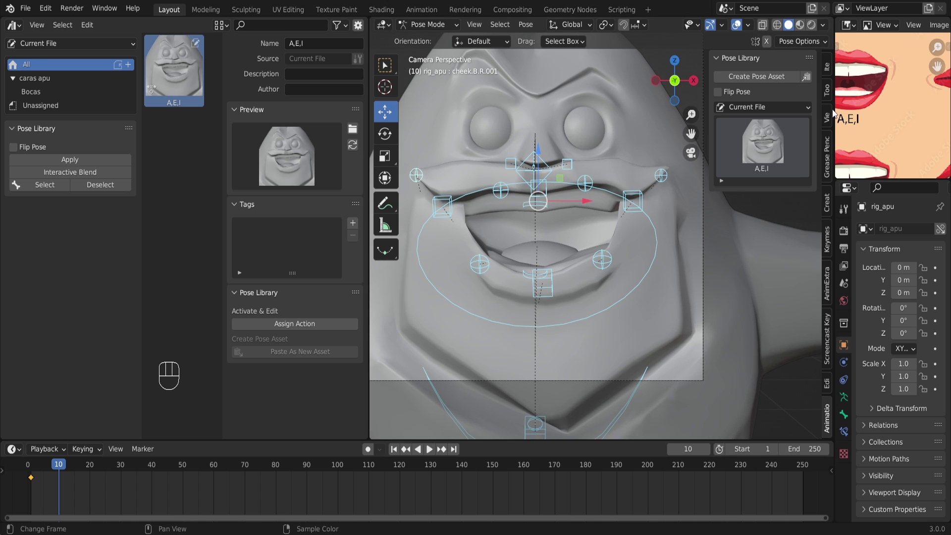
{"action": "left_click_drag", "start_coordinate": [835, 108], "coordinate": [717, 110]}
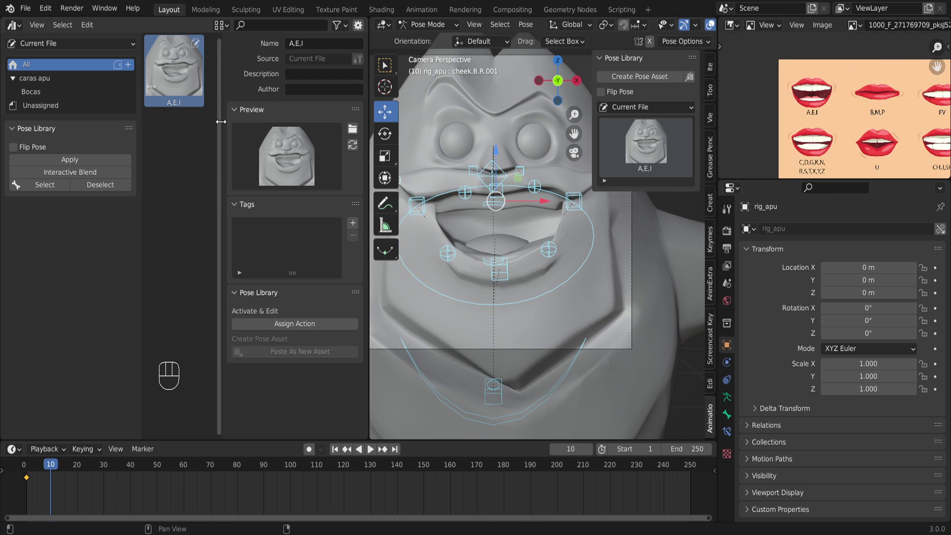
Shrink the Asset Browser and timeline to enlarge the 3D viewport, and frame the B,M,P mouth in the reference image.
{"action": "left_click_drag", "start_coordinate": [221, 121], "coordinate": [231, 122]}
{"action": "left_click_drag", "start_coordinate": [139, 147], "coordinate": [74, 147]}
{"action": "left_click_drag", "start_coordinate": [368, 100], "coordinate": [284, 100]}
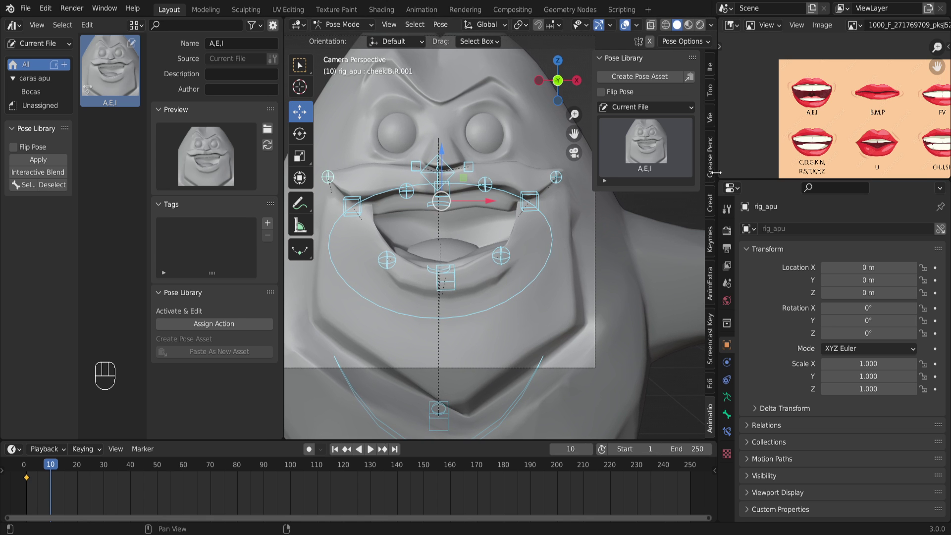
{"action": "left_click_drag", "start_coordinate": [716, 173], "coordinate": [746, 173]}
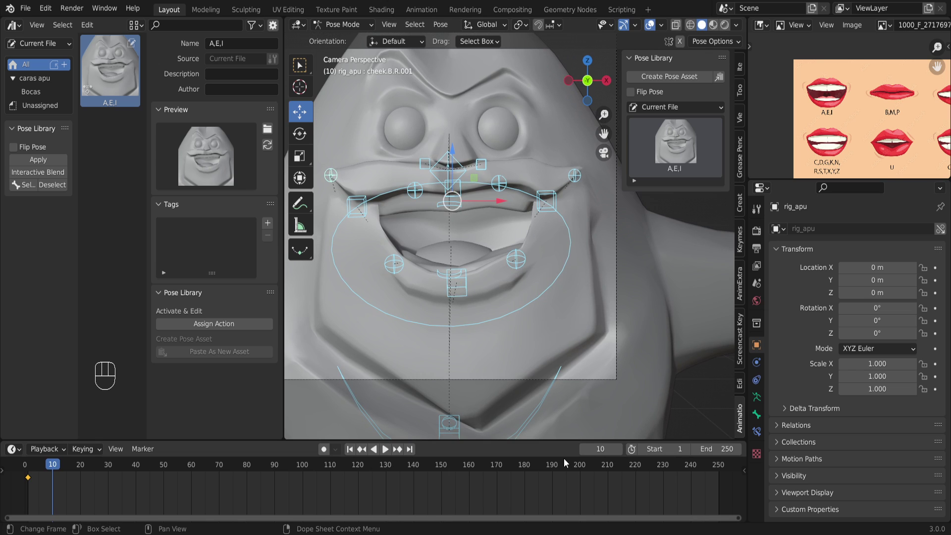
{"action": "left_click_drag", "start_coordinate": [563, 442], "coordinate": [563, 469]}
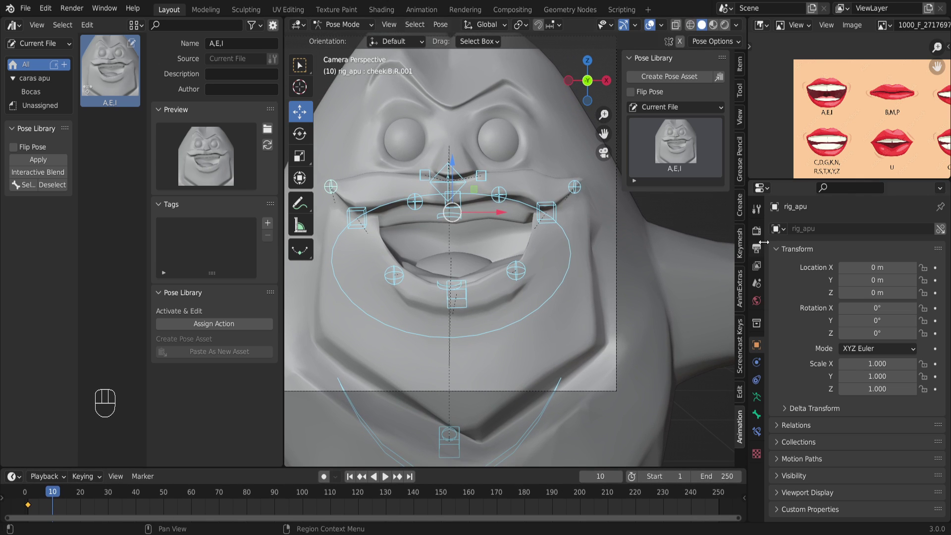
{"action": "middle_click_drag", "start_coordinate": [847, 153], "coordinate": [818, 118]}
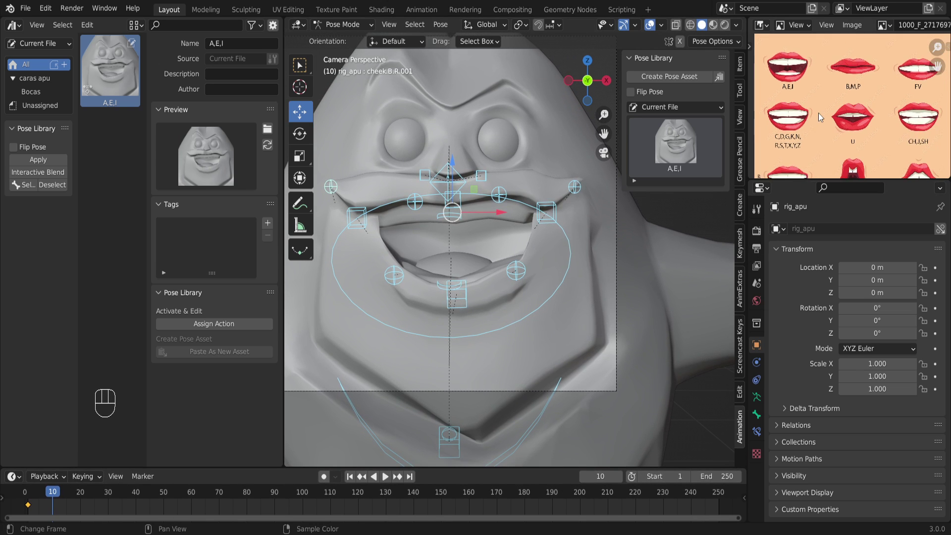
{"action": "scroll", "coordinate": [823, 118], "scroll_direction": "up", "scroll_amount": 4}
{"action": "scroll", "coordinate": [831, 118], "scroll_direction": "down", "scroll_amount": 3}
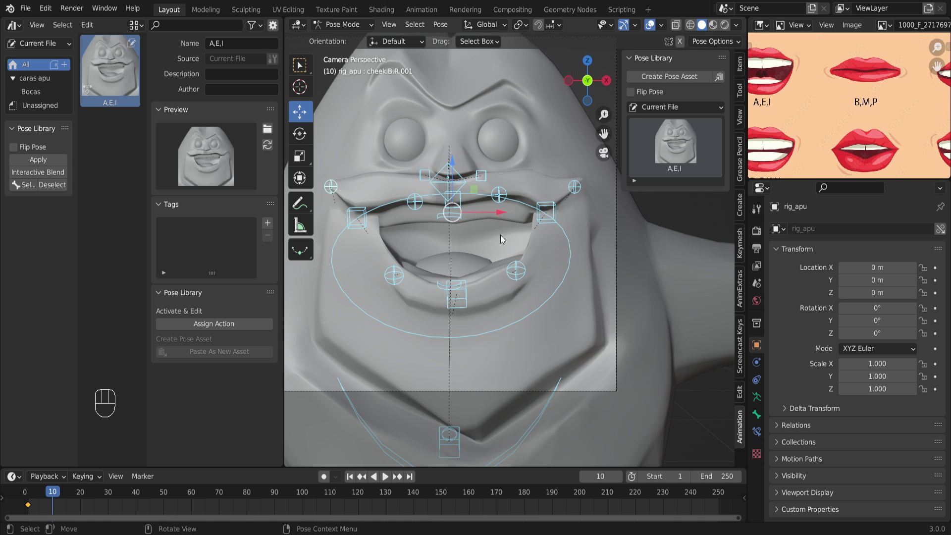
Try to close the mouth by raising the lower lip's middle control and clearing the location of its two side controls.
{"action": "left_click", "coordinate": [459, 288]}
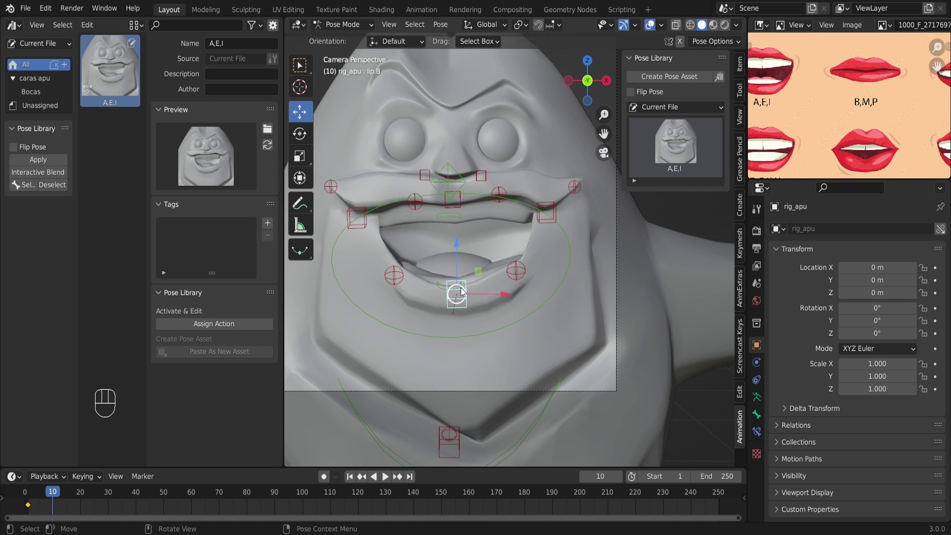
{"action": "left_click_drag", "start_coordinate": [456, 261], "coordinate": [457, 198]}
{"action": "left_click", "coordinate": [394, 229]}
{"action": "left_click_drag", "start_coordinate": [394, 202], "coordinate": [398, 215]}
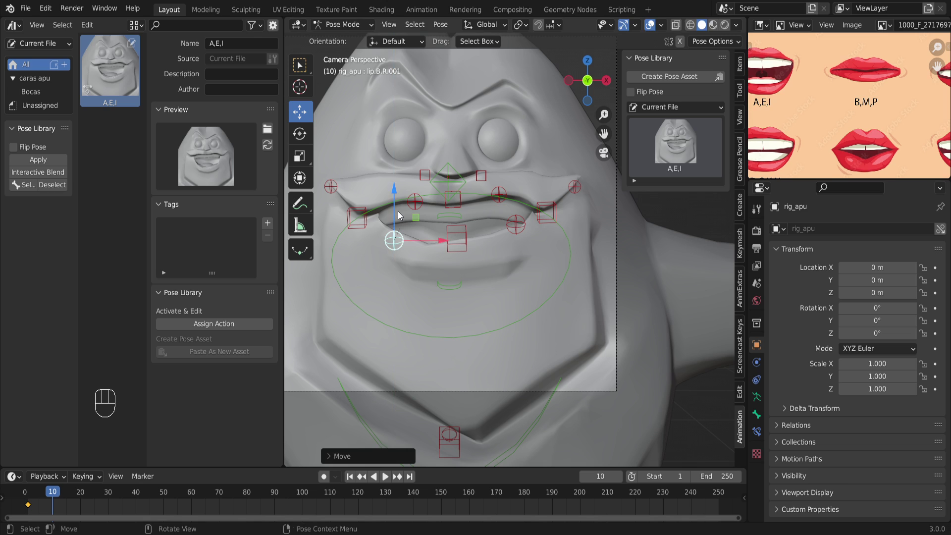
{"action": "key", "text": "alt+g"}
{"action": "left_click", "coordinate": [514, 227]}
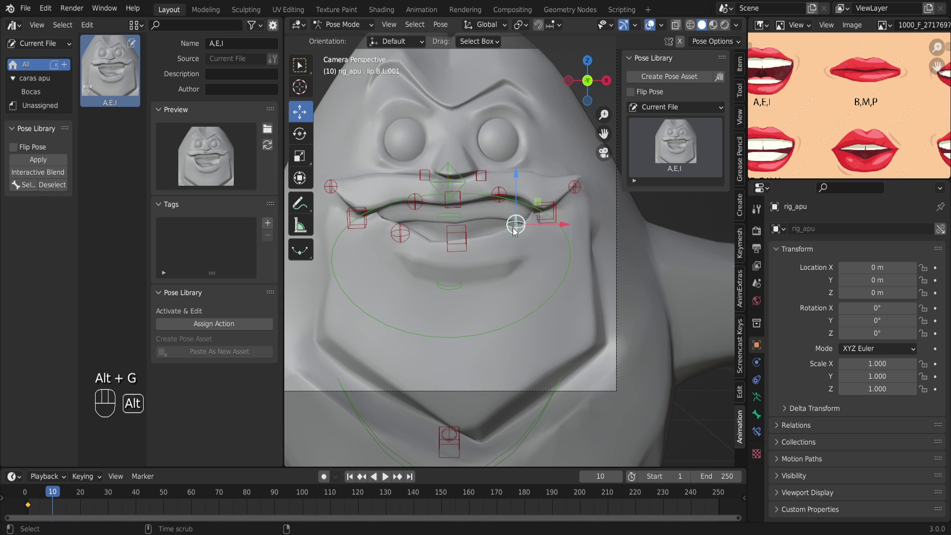
{"action": "key", "text": "alt+g"}
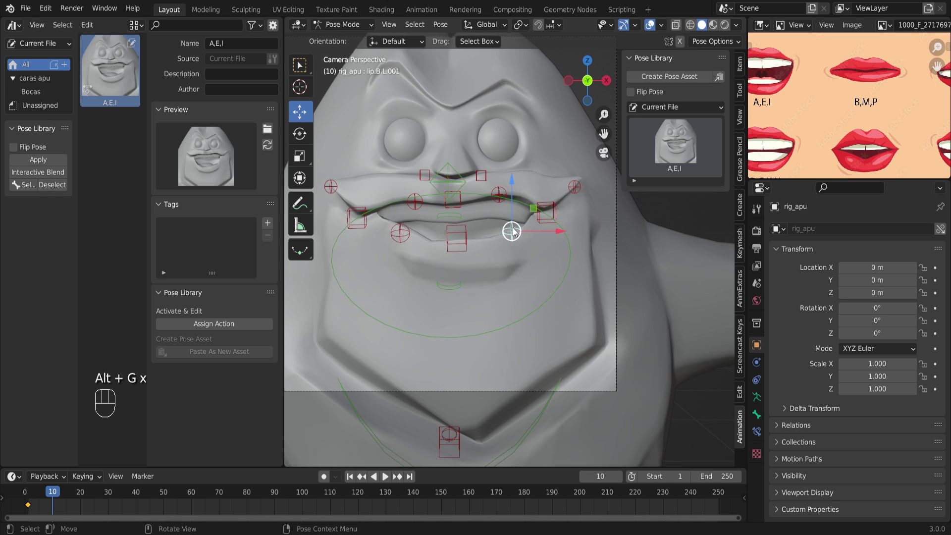
{"action": "left_click", "coordinate": [457, 235]}
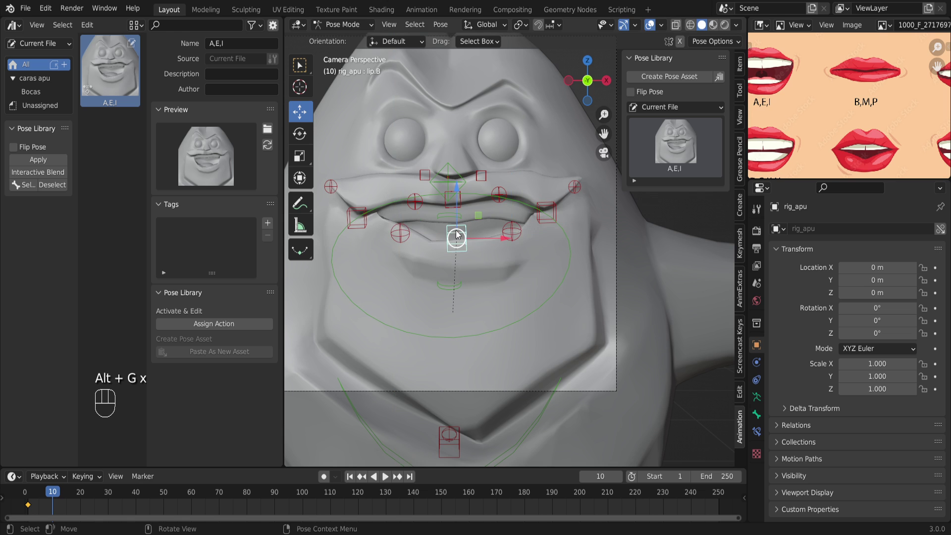
Select all the mouth controls and clear their rotation and location.
{"action": "left_click", "coordinate": [524, 203]}
{"action": "scroll", "coordinate": [524, 203], "scroll_direction": "down", "scroll_amount": 4}
{"action": "left_click_drag", "start_coordinate": [568, 182], "coordinate": [387, 290]}
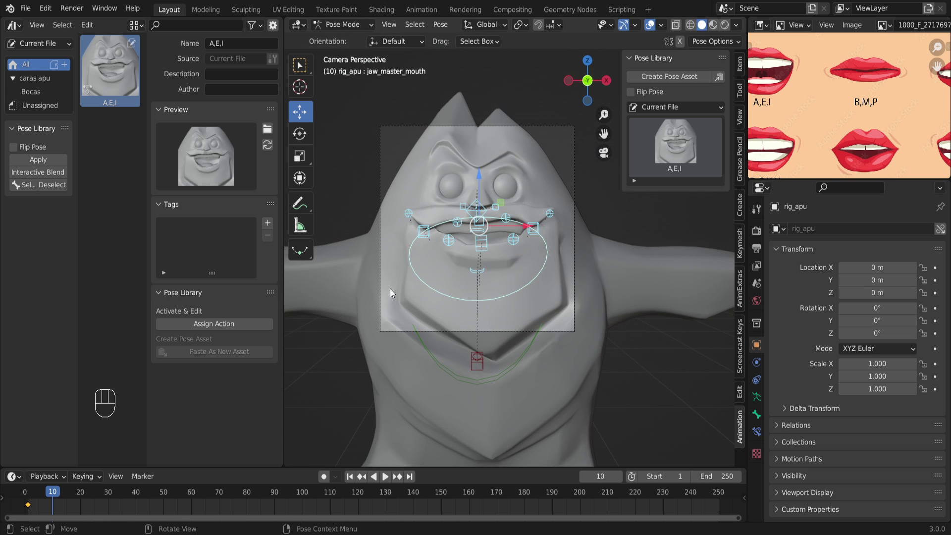
{"action": "key", "text": "alt+r"}
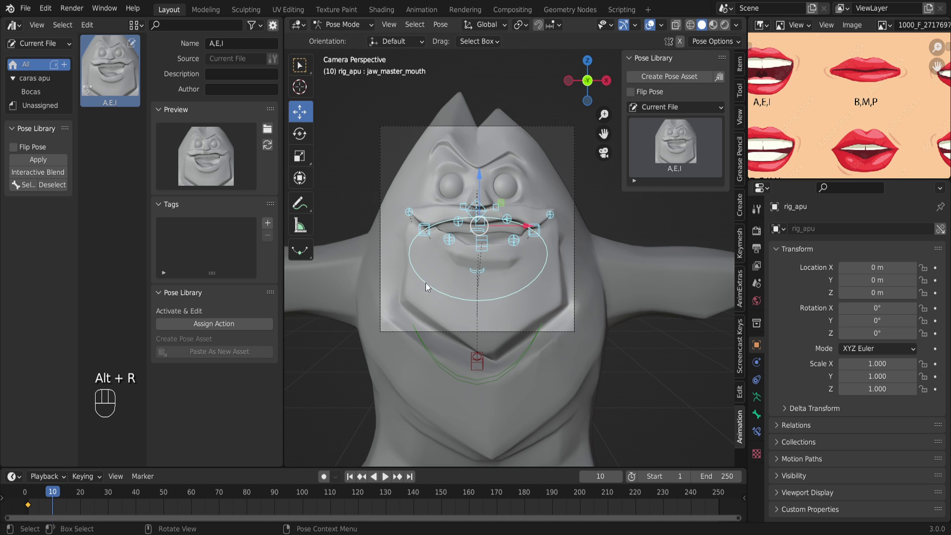
{"action": "key", "text": "alt+g"}
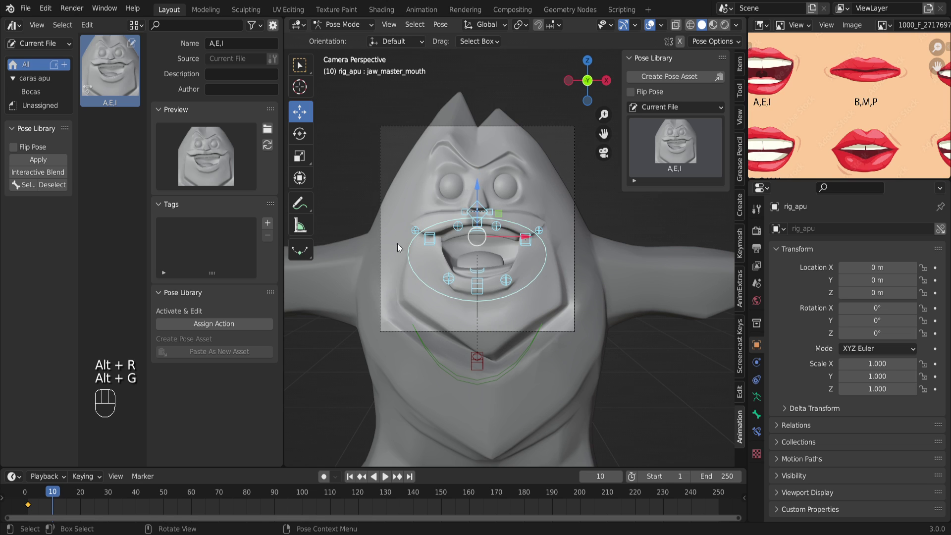
Rotate the jaw_master control upward to bring the lower jaw close to the upper lip.
{"action": "left_click", "coordinate": [478, 364]}
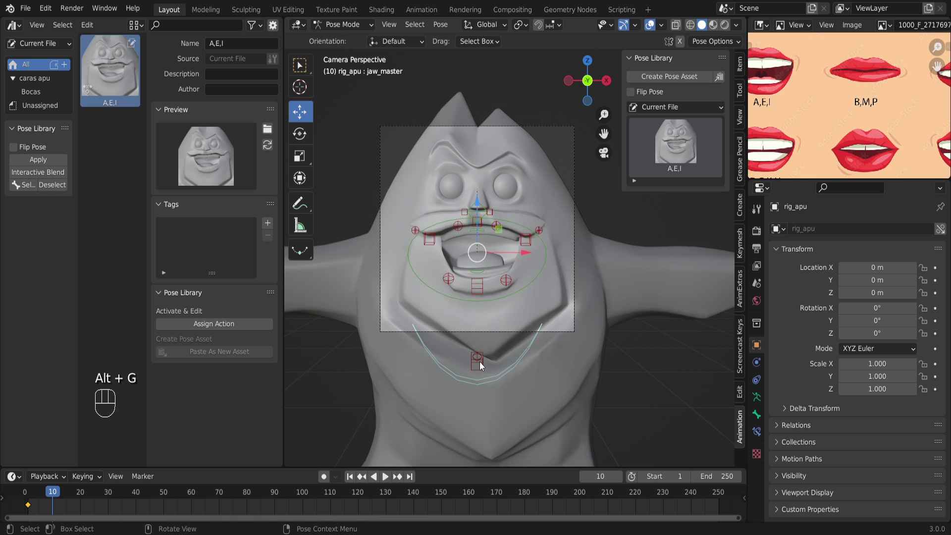
{"action": "middle_click_drag", "start_coordinate": [507, 362], "coordinate": [461, 304]}
{"action": "left_click", "coordinate": [300, 133]}
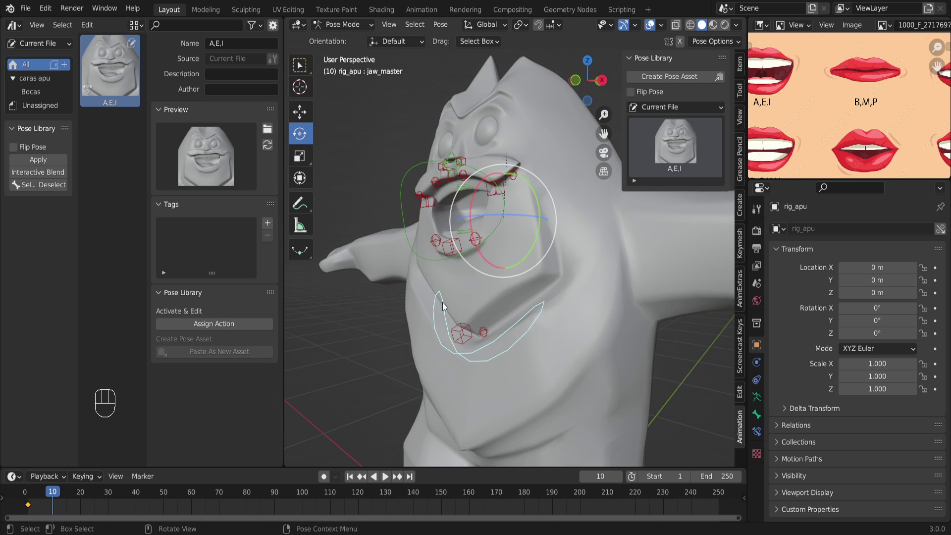
{"action": "left_click_drag", "start_coordinate": [472, 206], "coordinate": [479, 182]}
{"action": "scroll", "coordinate": [461, 203], "scroll_direction": "up", "scroll_amount": 4}
{"action": "middle_click_drag", "start_coordinate": [463, 258], "coordinate": [436, 275]}
{"action": "left_click_drag", "start_coordinate": [466, 190], "coordinate": [471, 192]}
{"action": "middle_click_drag", "start_coordinate": [453, 248], "coordinate": [491, 302]}
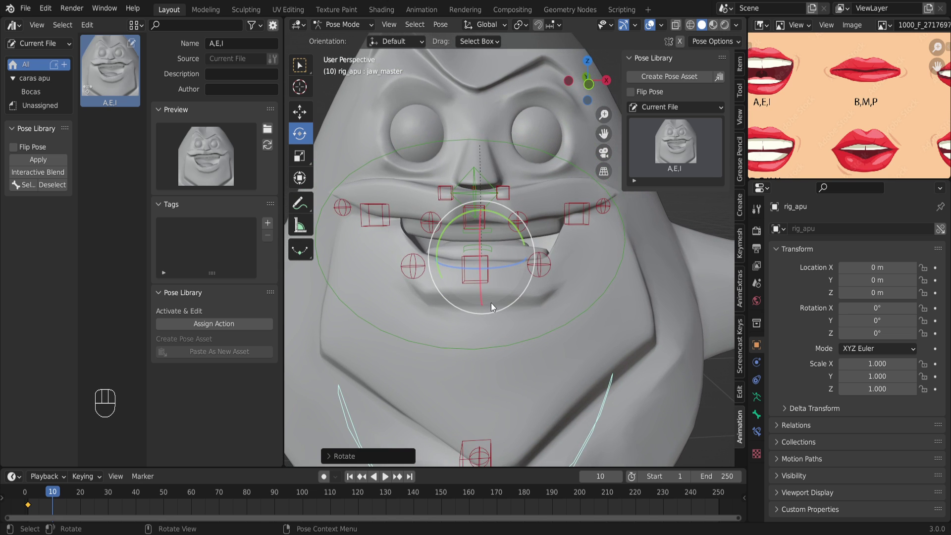
Turn on auto keying and adjust the jaw_master rotation slightly from the front view to key it at frame 10.
{"action": "key", "text": "KP_1"}
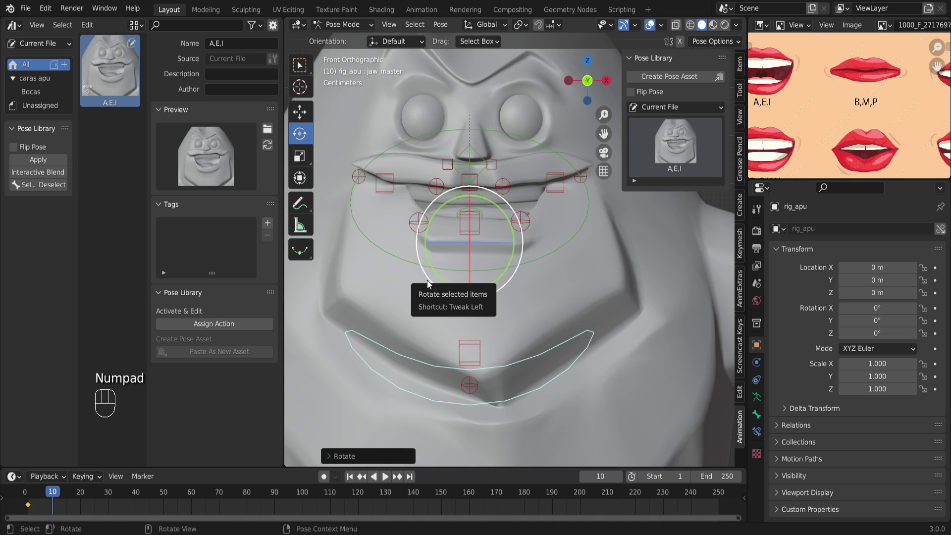
{"action": "left_click", "coordinate": [323, 476]}
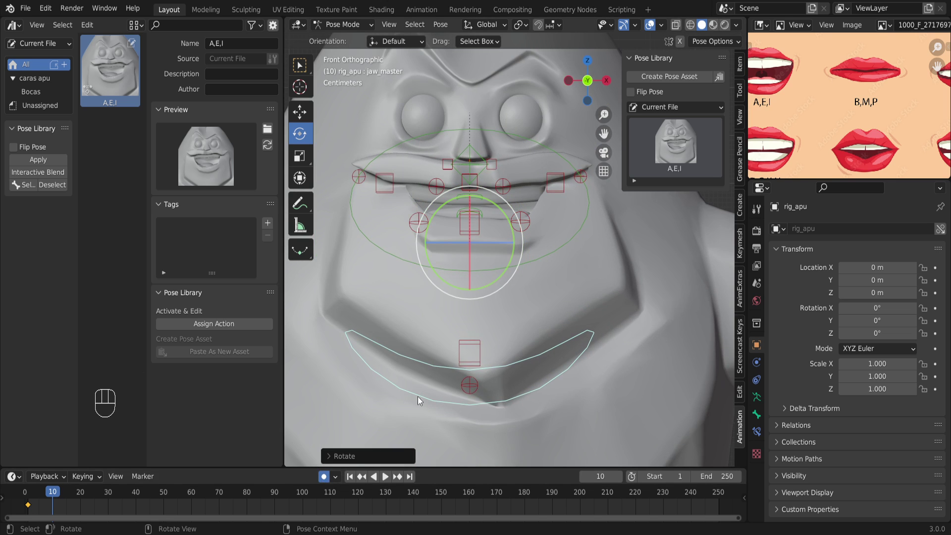
{"action": "left_click_drag", "start_coordinate": [470, 261], "coordinate": [469, 263]}
Move the lower lip's middle control (lip.B) up toward the upper lip.
{"action": "scroll", "coordinate": [447, 235], "scroll_direction": "up", "scroll_amount": 2}
{"action": "middle_click_drag", "start_coordinate": [447, 235], "coordinate": [473, 308], "text": "shift"}
{"action": "left_click", "coordinate": [404, 291]}
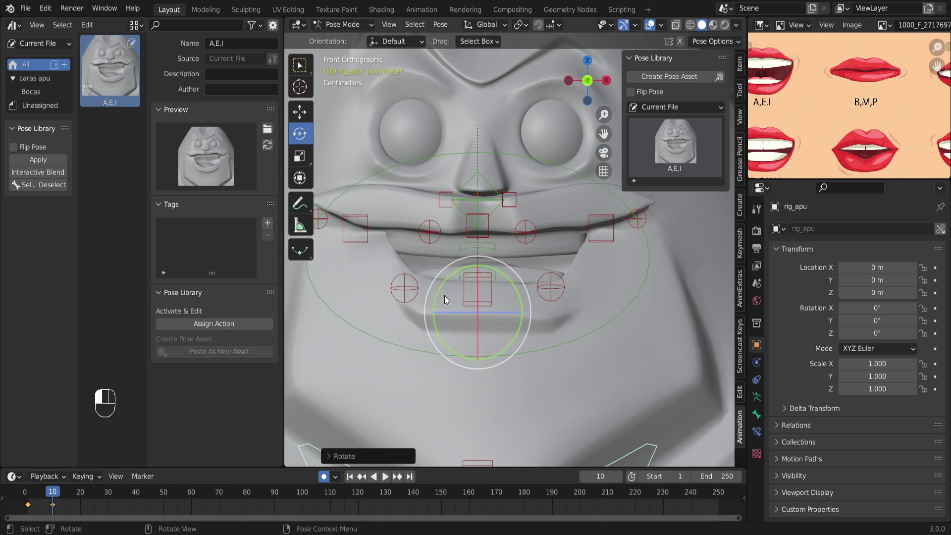
{"action": "left_click", "coordinate": [489, 296]}
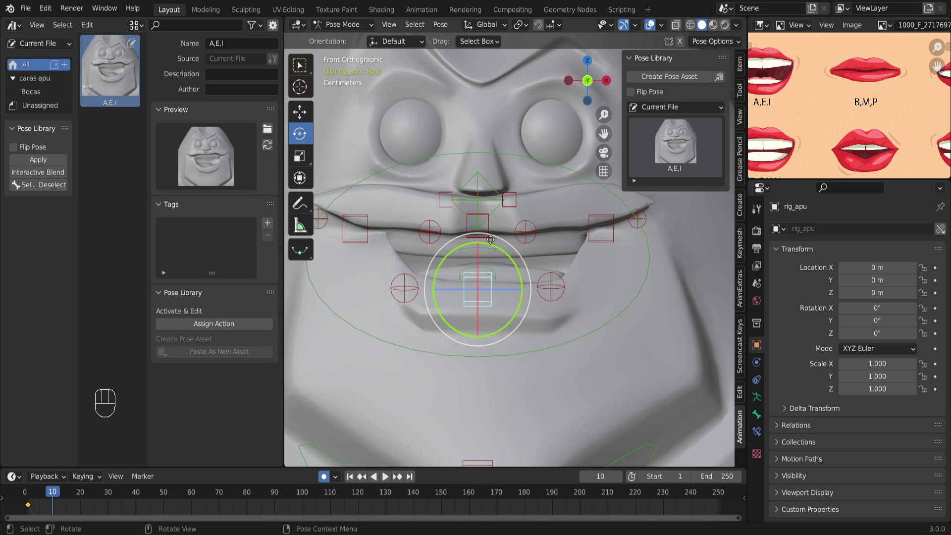
{"action": "key", "text": "g"}
{"action": "left_click", "coordinate": [537, 246]}
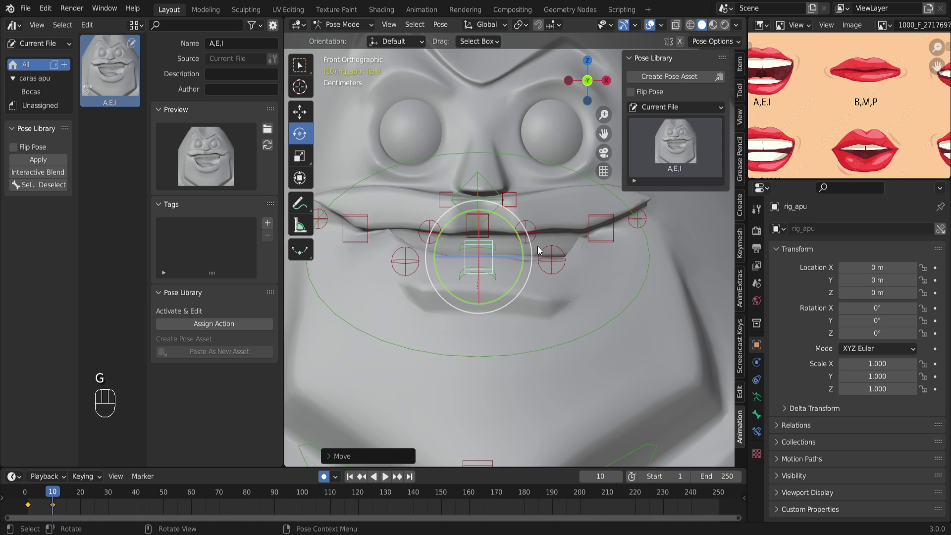
Raise the left and right lower-lip side controls, lip.B.L.001 and lip.B.R.001, to close the gaps in the mouth.
{"action": "left_click", "coordinate": [551, 258]}
{"action": "key", "text": "g"}
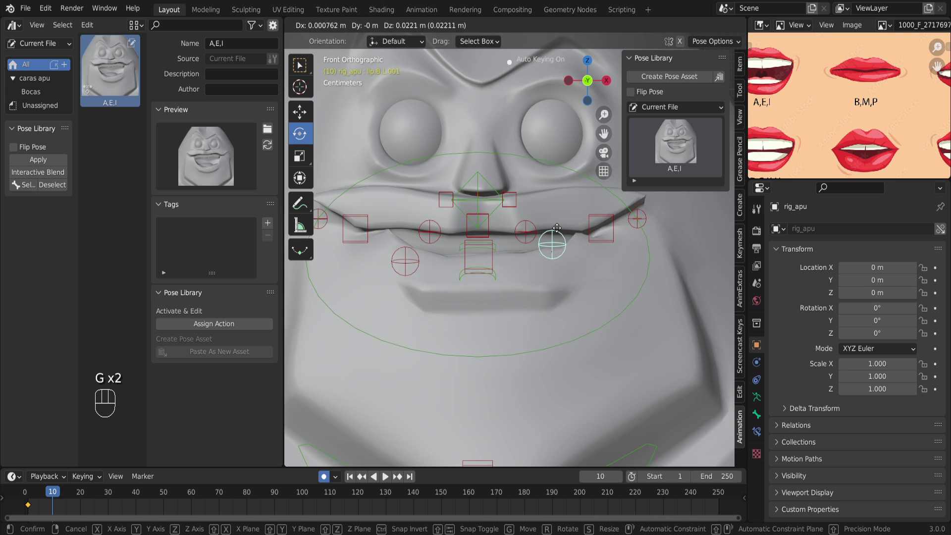
{"action": "left_click", "coordinate": [556, 228]}
{"action": "left_click", "coordinate": [411, 258]}
{"action": "key", "text": "g"}
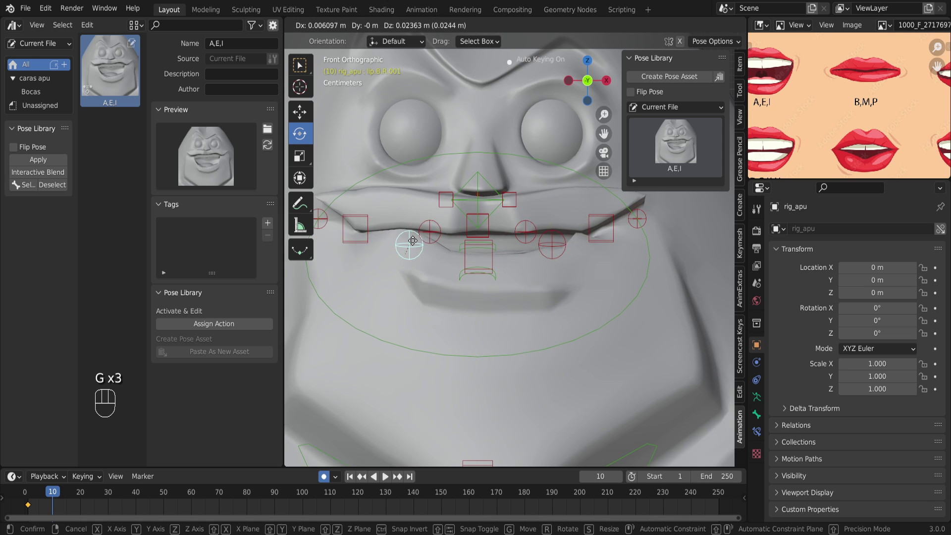
{"action": "left_click", "coordinate": [410, 249]}
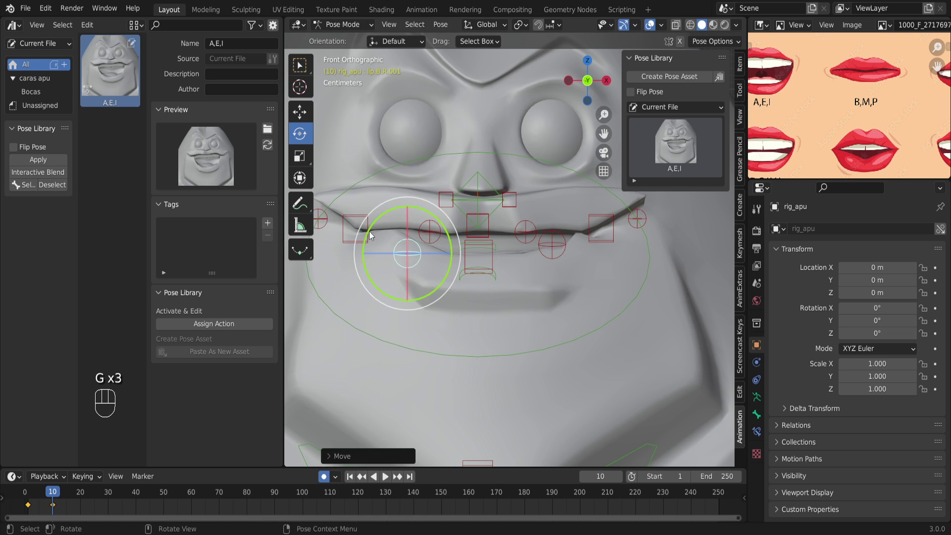
Move the character's right mouth-corner control (lip_end.R.001) slightly down.
{"action": "left_click", "coordinate": [369, 231]}
{"action": "scroll", "coordinate": [379, 242], "scroll_direction": "down", "scroll_amount": 1}
{"action": "key", "text": "g"}
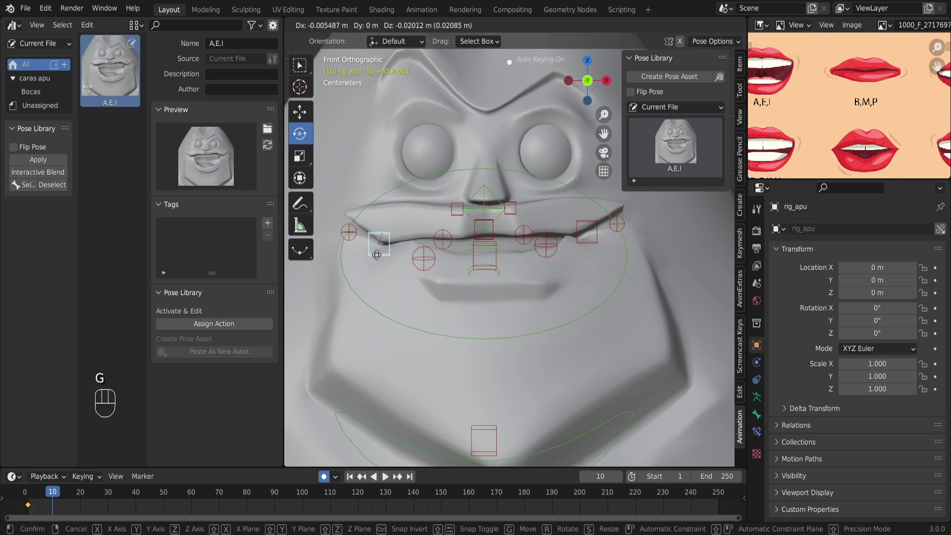
{"action": "left_click", "coordinate": [387, 256]}
Raise the lower teeth control (teeth.B) behind the closed lips.
{"action": "left_click", "coordinate": [489, 245]}
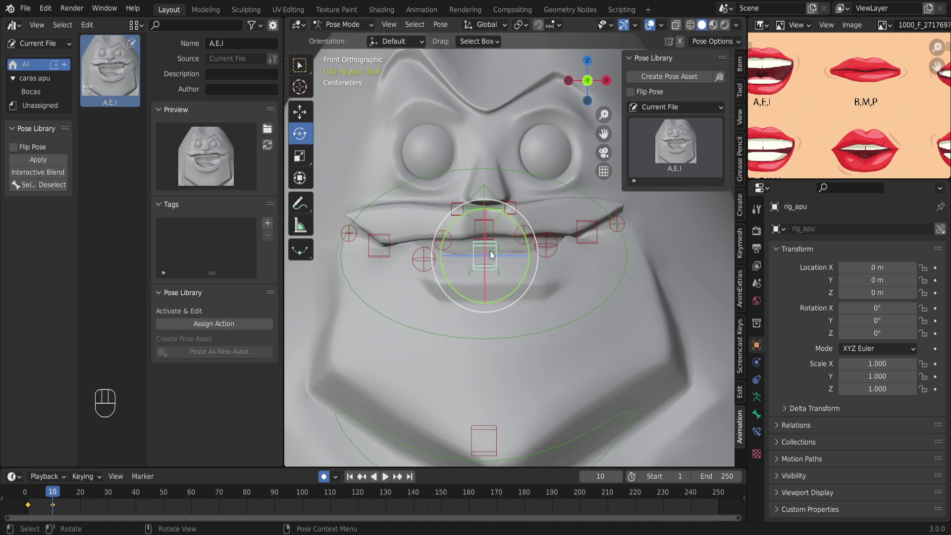
{"action": "left_click", "coordinate": [500, 275]}
{"action": "key", "text": "g"}
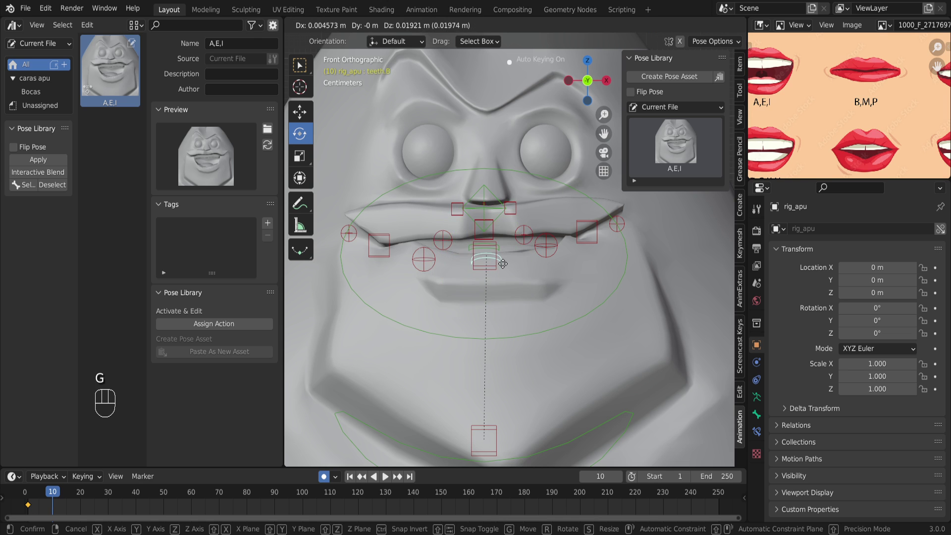
{"action": "left_click", "coordinate": [499, 255]}
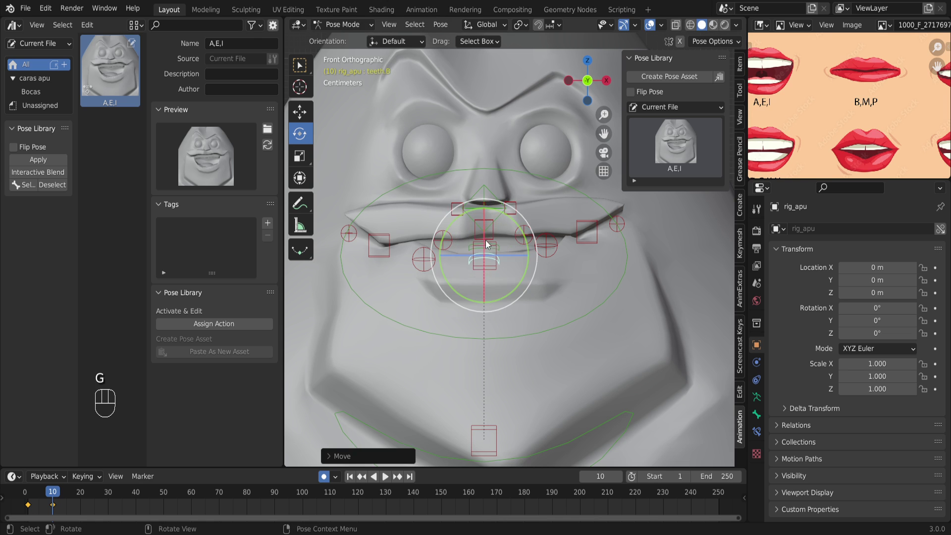
Lower the two upper-lip side controls, lip.T.R.001 and lip.T.L.001, onto the lower lip.
{"action": "left_click", "coordinate": [449, 242]}
{"action": "key", "text": "g"}
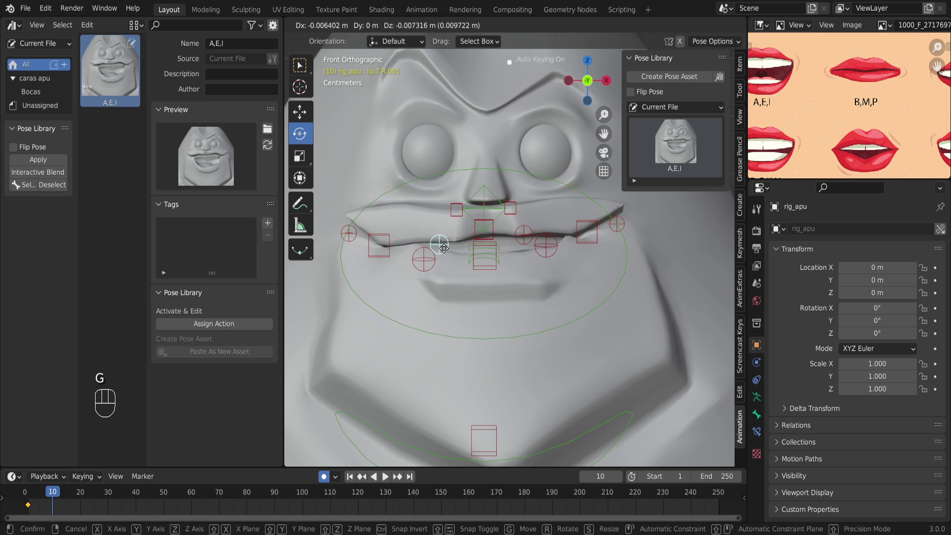
{"action": "left_click", "coordinate": [441, 250]}
{"action": "left_click", "coordinate": [522, 236]}
{"action": "key", "text": "g"}
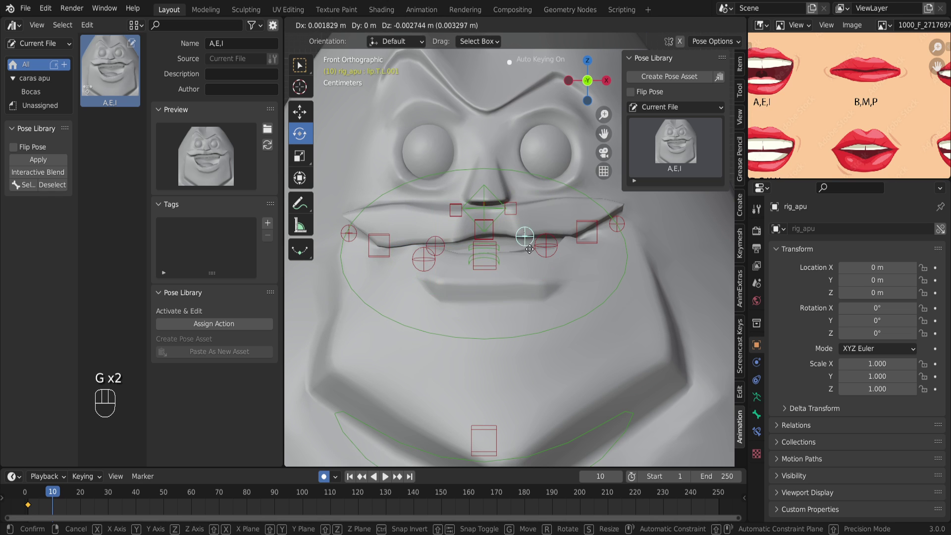
{"action": "left_click", "coordinate": [530, 248]}
Lower the left mouth-corner control lip_end.L.001 slightly and nudge the neighbouring upper-lip control lip.T.L.001 up.
{"action": "left_click", "coordinate": [590, 246]}
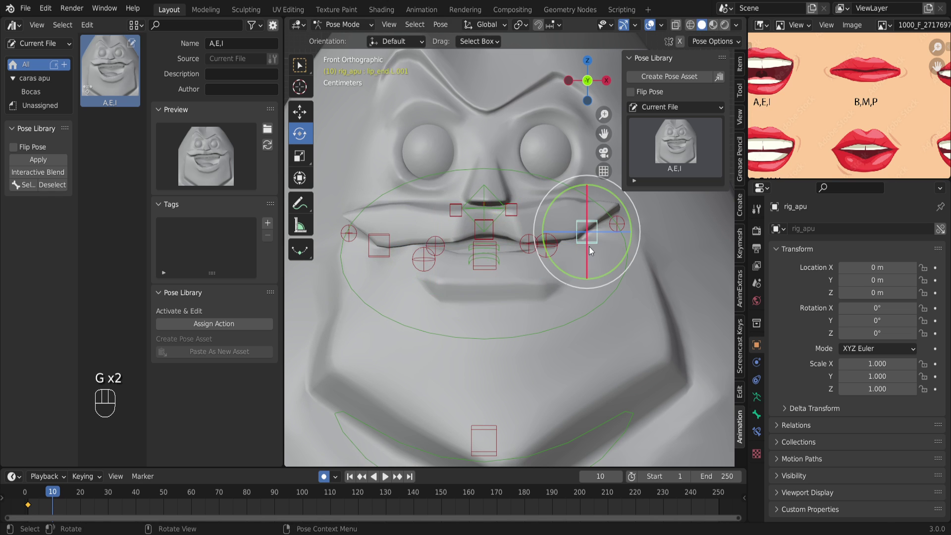
{"action": "key", "text": "g"}
{"action": "left_click", "coordinate": [591, 251]}
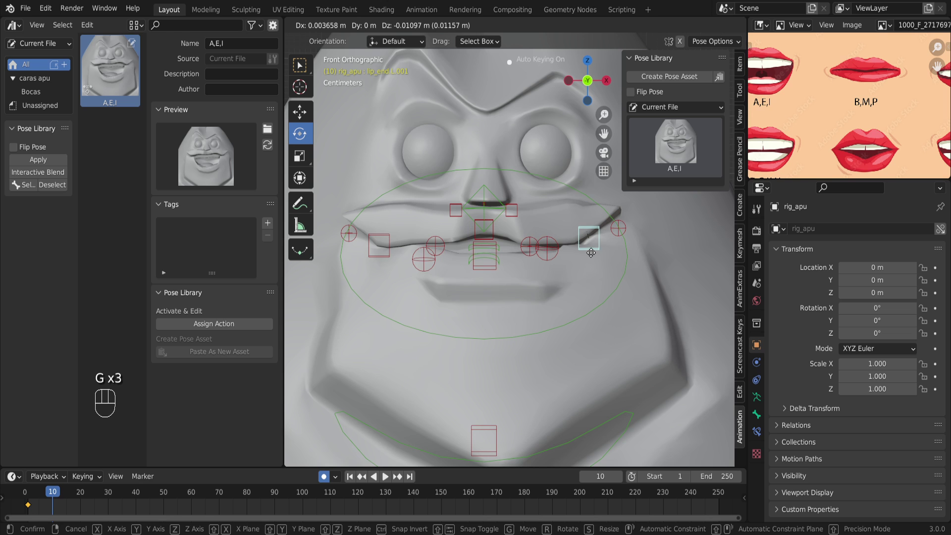
{"action": "left_click", "coordinate": [520, 252]}
{"action": "key", "text": "g"}
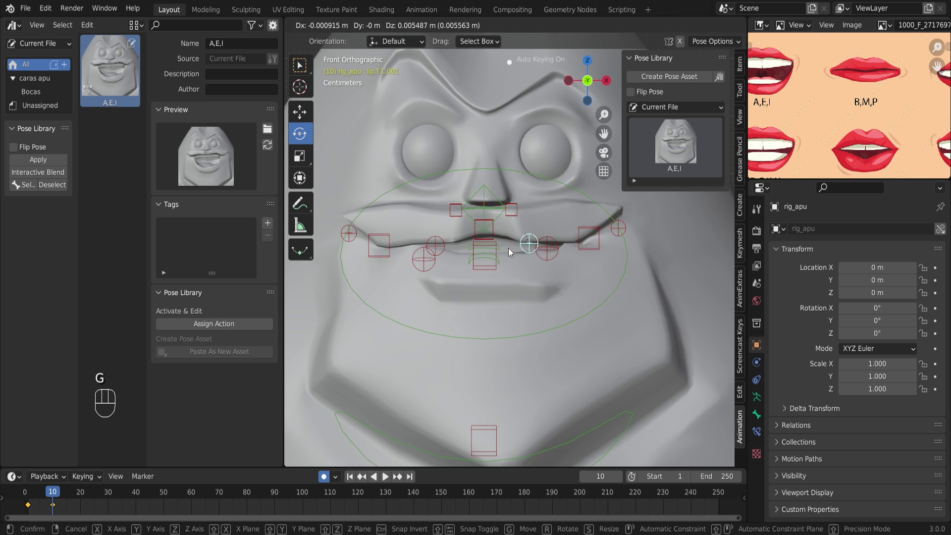
{"action": "left_click", "coordinate": [508, 248]}
Preview the closed mouth with materials and with Rendered viewport shading.
{"action": "left_click", "coordinate": [712, 26]}
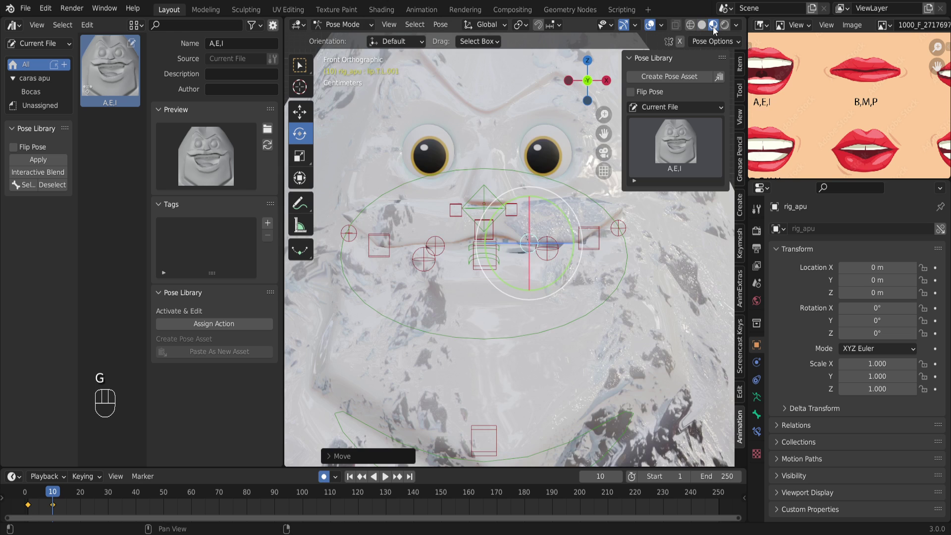
{"action": "left_click", "coordinate": [724, 26]}
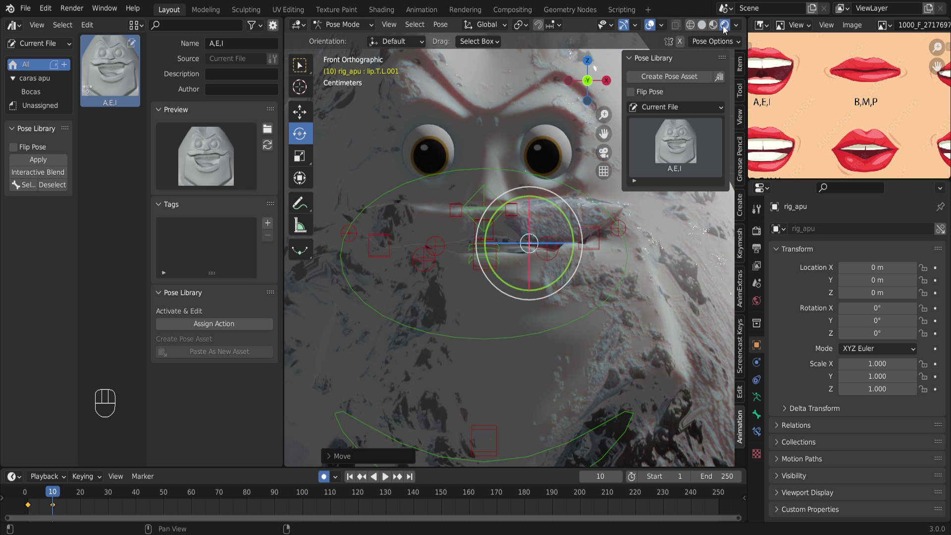
Compare the closed mouth in Solid, Rendered and Material Preview shading, finishing in Solid.
{"action": "left_click", "coordinate": [701, 25]}
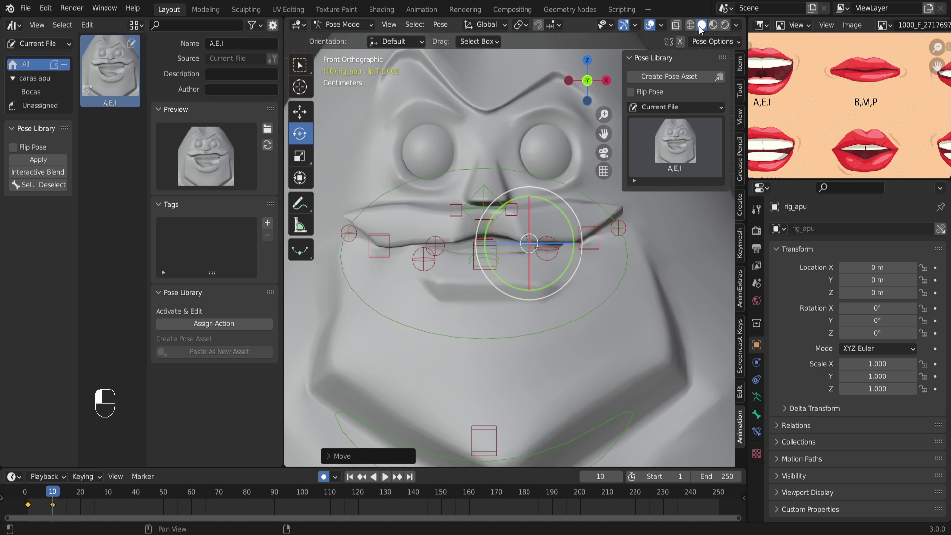
{"action": "scroll", "coordinate": [478, 222], "scroll_direction": "up", "scroll_amount": 2}
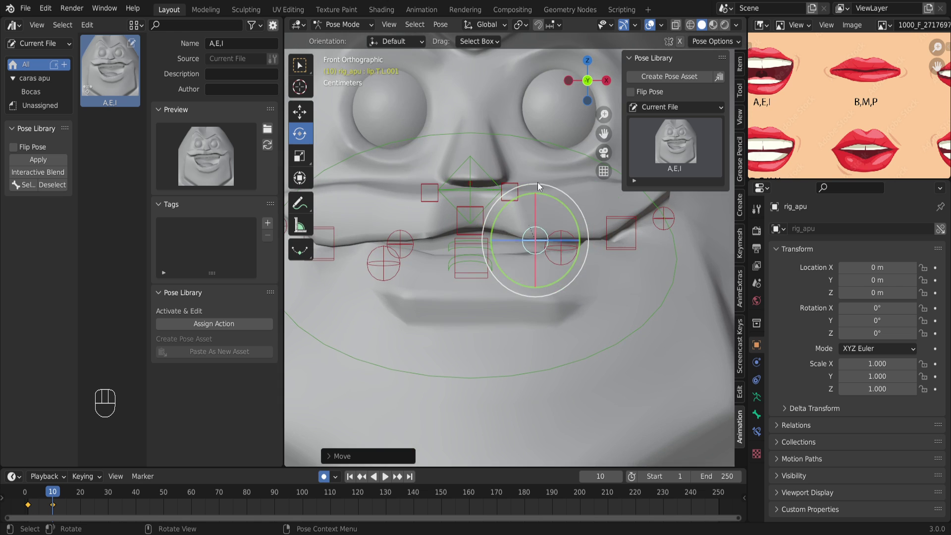
{"action": "left_click", "coordinate": [725, 25]}
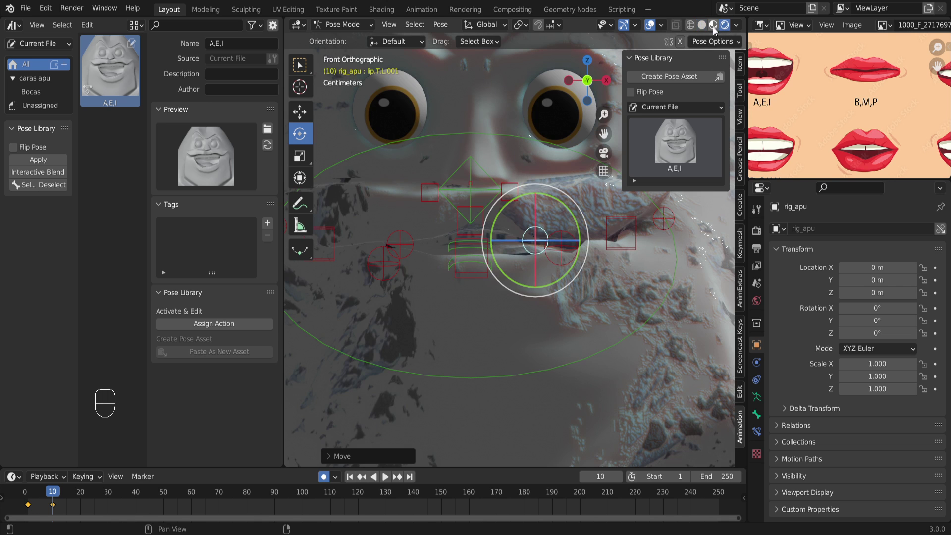
{"action": "left_click", "coordinate": [712, 26]}
{"action": "left_click", "coordinate": [701, 26]}
Lower the central upper-lip control lip.T slightly towards the lower lip.
{"action": "scroll", "coordinate": [511, 228], "scroll_direction": "up", "scroll_amount": 2}
{"action": "scroll", "coordinate": [500, 233], "scroll_direction": "up", "scroll_amount": 2}
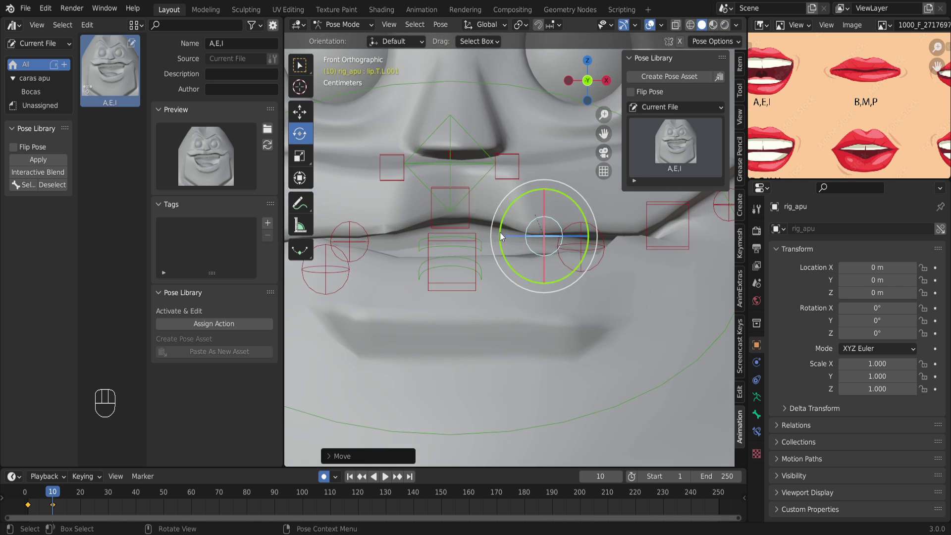
{"action": "left_click", "coordinate": [449, 224]}
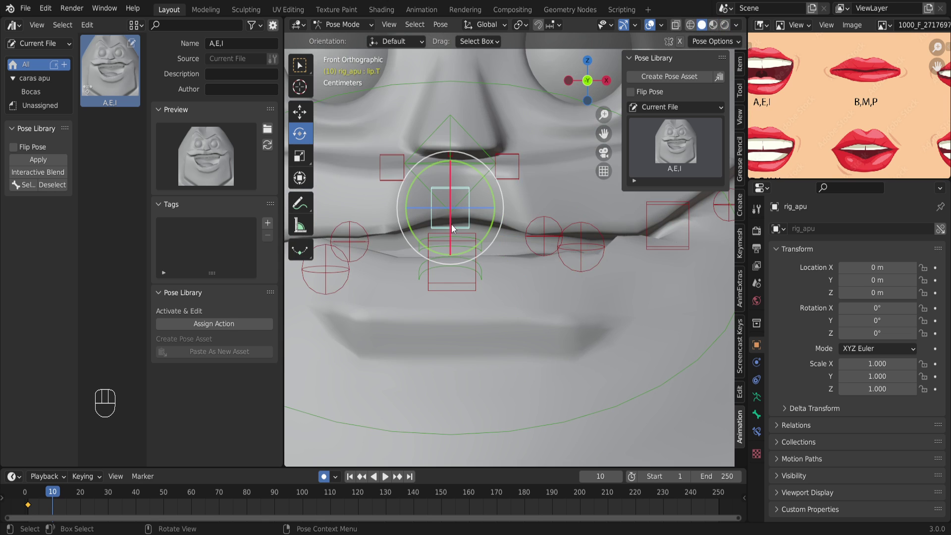
{"action": "key", "text": "g"}
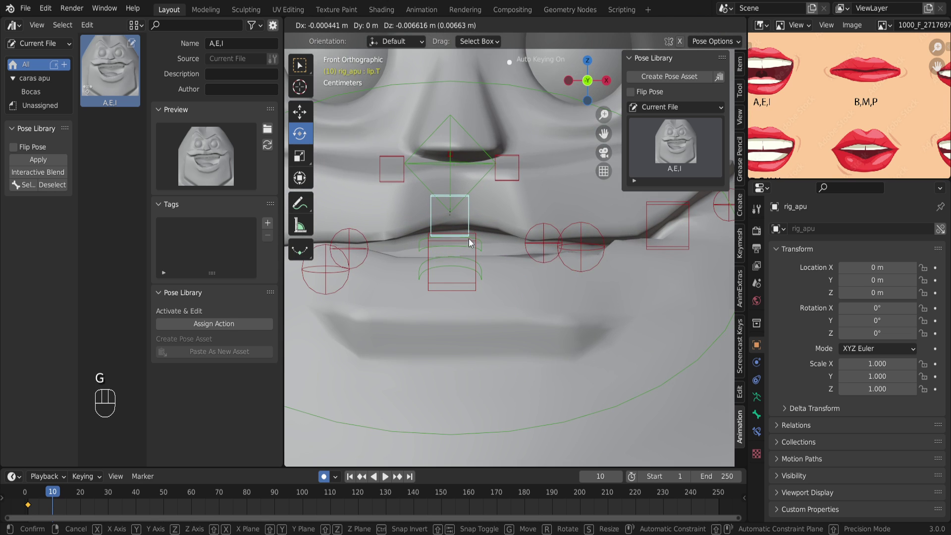
{"action": "left_click", "coordinate": [468, 239]}
Reposition the upper teeth control teeth.T behind the closed lips.
{"action": "left_click", "coordinate": [472, 254]}
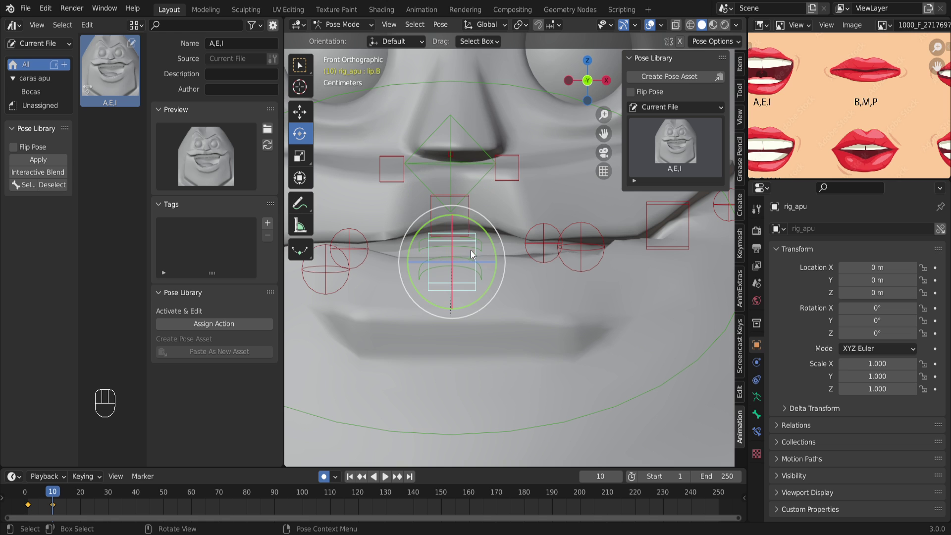
{"action": "left_click", "coordinate": [480, 249]}
{"action": "key", "text": "g"}
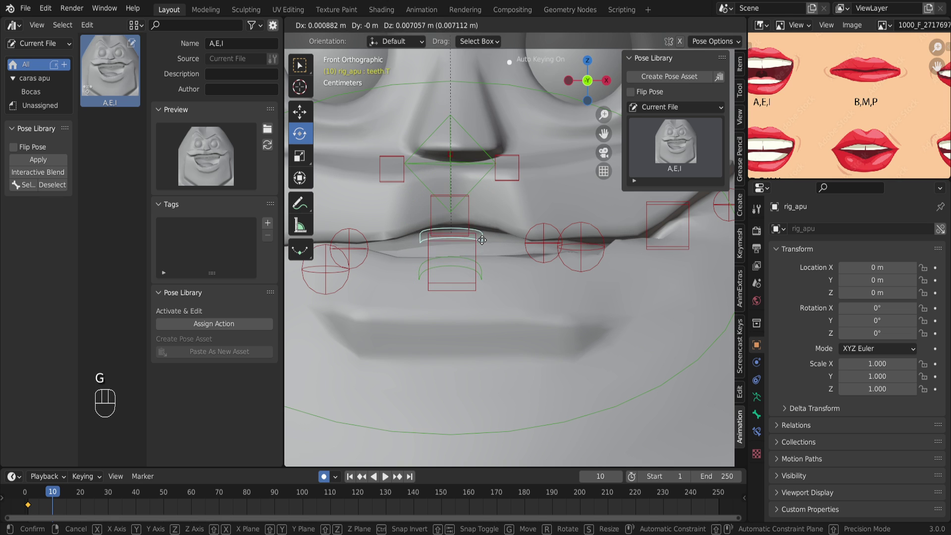
{"action": "left_click", "coordinate": [471, 277]}
Raise the central lower-lip control lip.B against the upper lip and shift the side control lip.B.L.001 slightly outward.
{"action": "left_click", "coordinate": [473, 284]}
{"action": "key", "text": "g"}
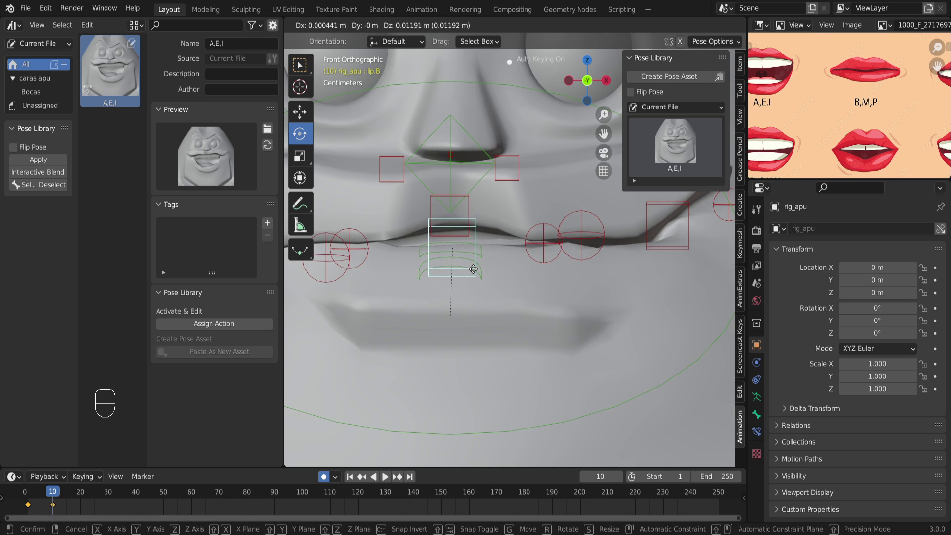
{"action": "left_click", "coordinate": [474, 268]}
{"action": "left_click", "coordinate": [582, 236]}
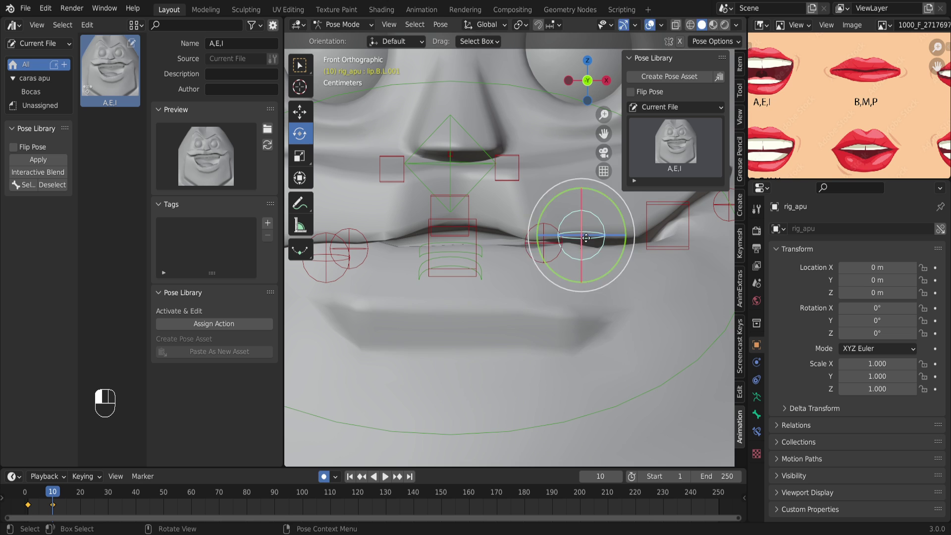
{"action": "key", "text": "g"}
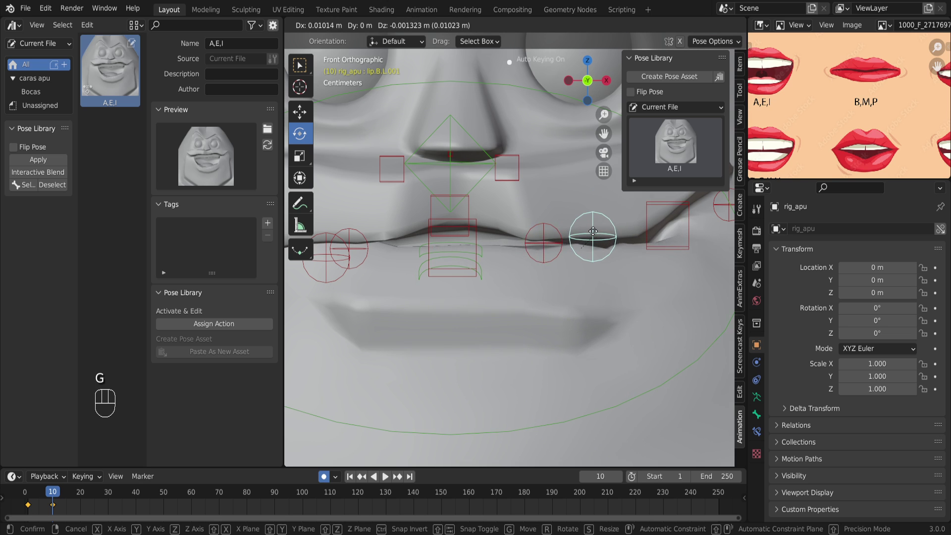
{"action": "left_click", "coordinate": [595, 233]}
Move both lower-lip side controls, lip.B.L.001 and lip.B.R.001, together in depth along the Y axis.
{"action": "middle_click_drag", "start_coordinate": [595, 233], "coordinate": [483, 272]}
{"action": "scroll", "coordinate": [490, 288], "scroll_direction": "up", "scroll_amount": 3}
{"action": "middle_click_drag", "start_coordinate": [406, 259], "coordinate": [453, 257], "text": "shift"}
{"action": "left_click", "coordinate": [444, 262], "text": "shift"}
{"action": "left_click", "coordinate": [299, 113]}
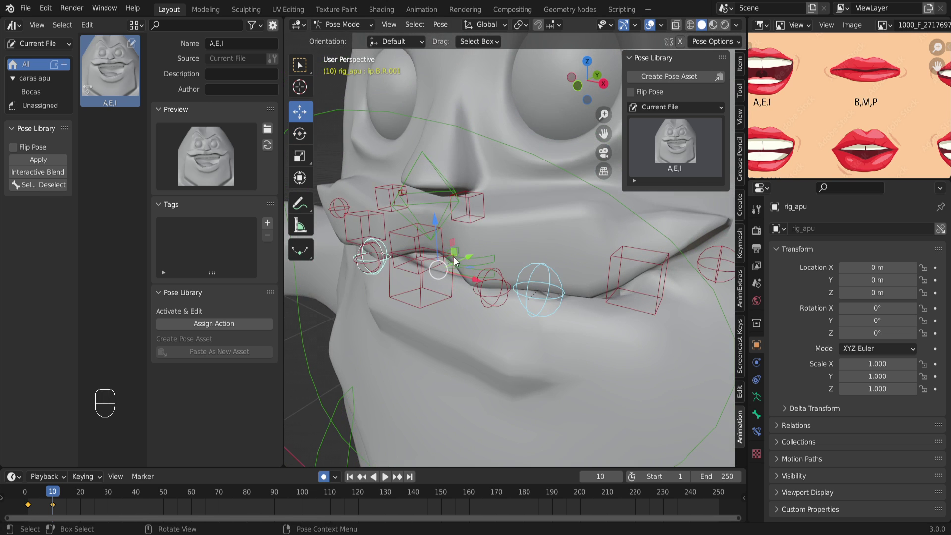
{"action": "left_click_drag", "start_coordinate": [468, 255], "coordinate": [480, 263]}
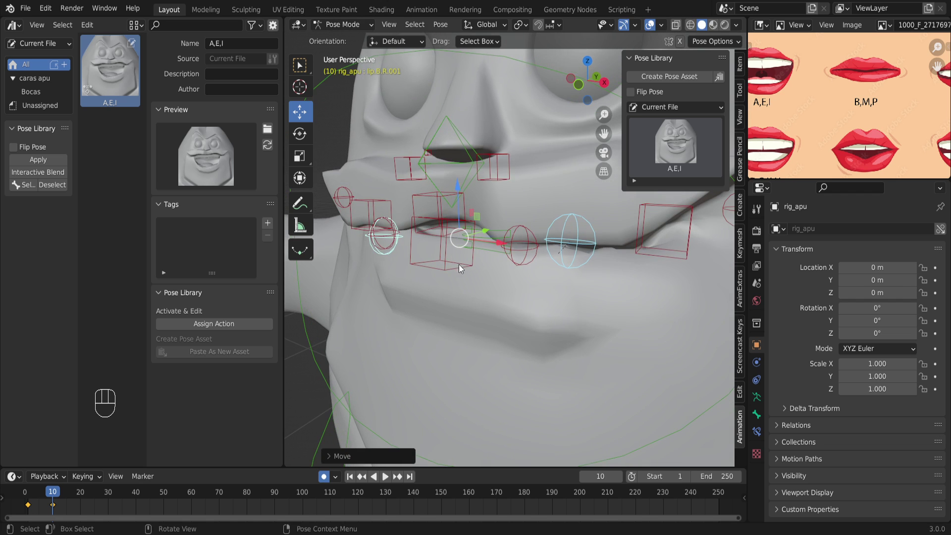
Nudge the central lower-lip control lip.B slightly to refine the lip contact.
{"action": "middle_click_drag", "start_coordinate": [456, 264], "coordinate": [449, 278]}
{"action": "left_click", "coordinate": [448, 278]}
{"action": "left_click_drag", "start_coordinate": [439, 238], "coordinate": [440, 236]}
{"action": "middle_click_drag", "start_coordinate": [517, 262], "coordinate": [495, 321]}
{"action": "scroll", "coordinate": [483, 276], "scroll_direction": "up", "scroll_amount": 3}
{"action": "scroll", "coordinate": [484, 277], "scroll_direction": "down", "scroll_amount": 3}
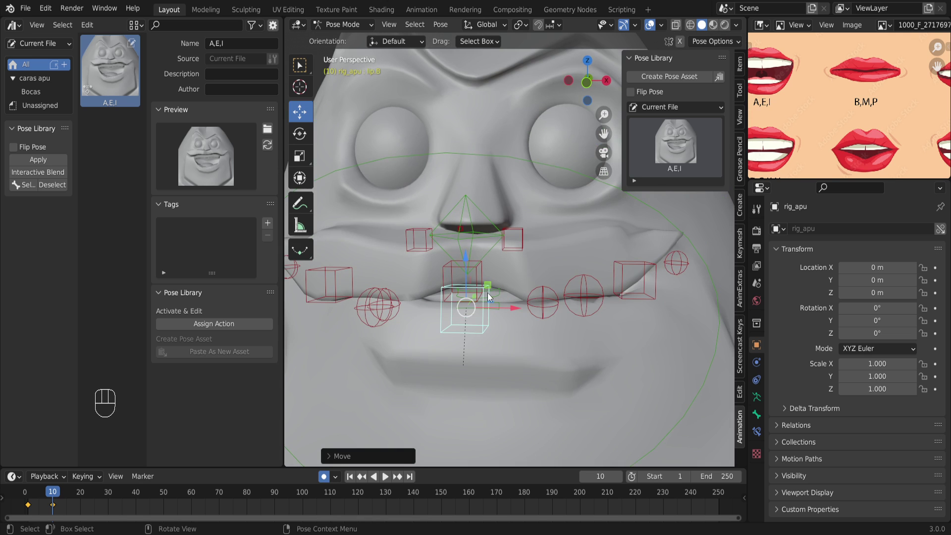
Nudge the nose_master control slightly and select all the mouth controls around the lips together with it.
{"action": "scroll", "coordinate": [488, 293], "scroll_direction": "down", "scroll_amount": 5}
{"action": "left_click_drag", "start_coordinate": [352, 203], "coordinate": [635, 378]}
{"action": "scroll", "coordinate": [527, 296], "scroll_direction": "up", "scroll_amount": 5}
{"action": "left_click", "coordinate": [465, 247]}
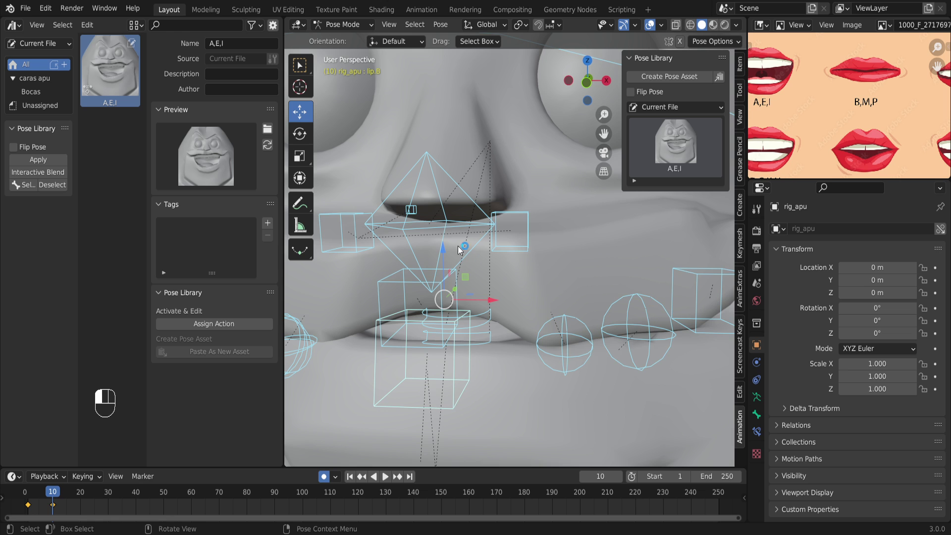
{"action": "left_click_drag", "start_coordinate": [424, 187], "coordinate": [432, 194]}
{"action": "scroll", "coordinate": [562, 298], "scroll_direction": "down", "scroll_amount": 8}
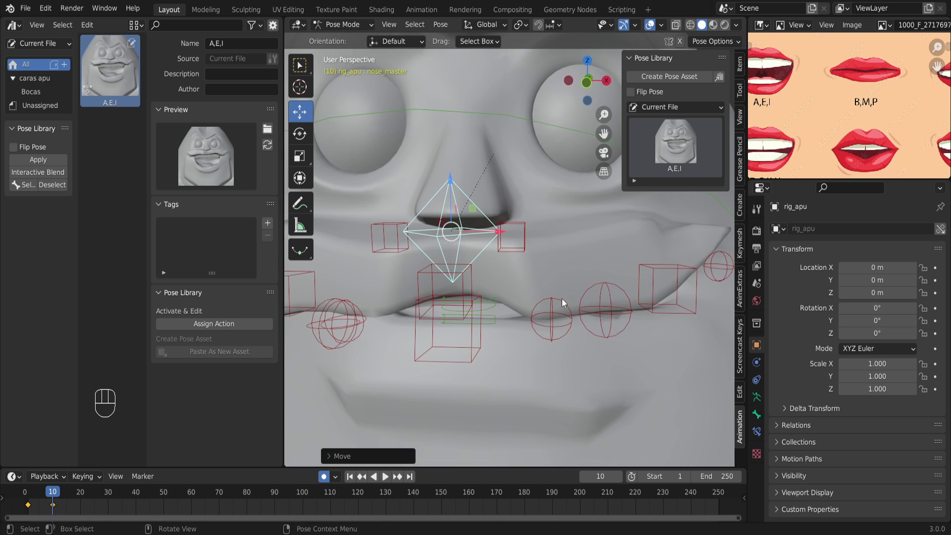
{"action": "left_click_drag", "start_coordinate": [376, 208], "coordinate": [625, 343]}
{"action": "middle_click_drag", "start_coordinate": [594, 330], "coordinate": [551, 305]}
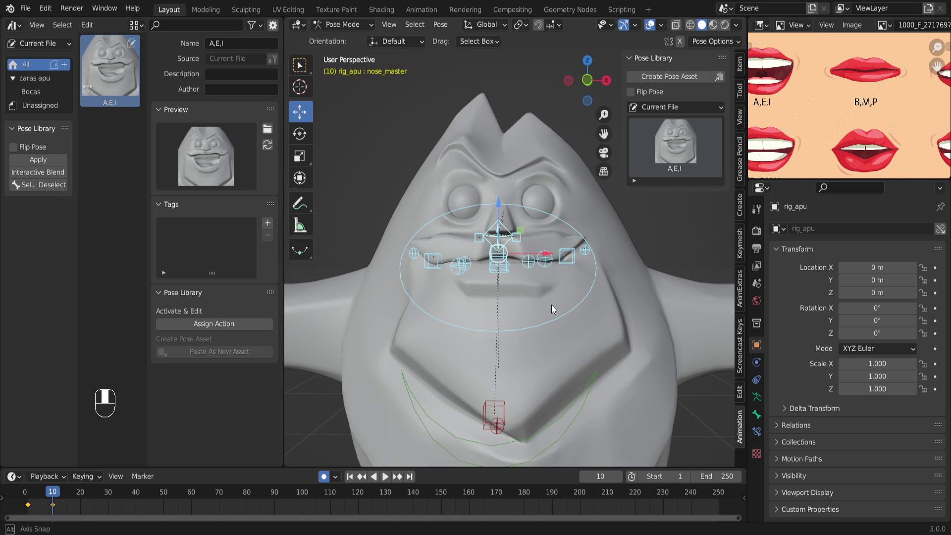
{"action": "scroll", "coordinate": [518, 290], "scroll_direction": "up", "scroll_amount": 2}
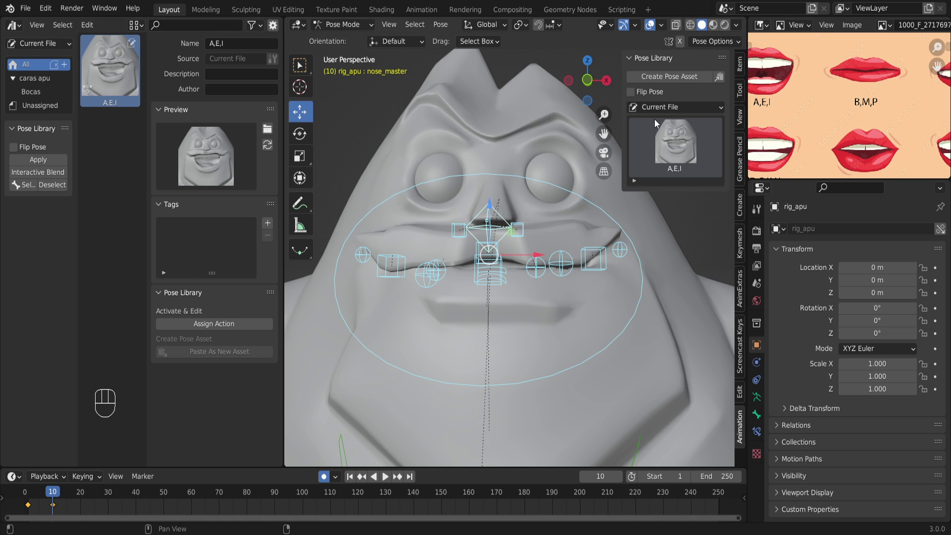
Show the Face (Secondary) rig layer to examine its extra face controls and hide it again.
{"action": "left_click", "coordinate": [738, 61]}
{"action": "scroll", "coordinate": [681, 331], "scroll_direction": "down", "scroll_amount": 5}
{"action": "left_click", "coordinate": [706, 296]}
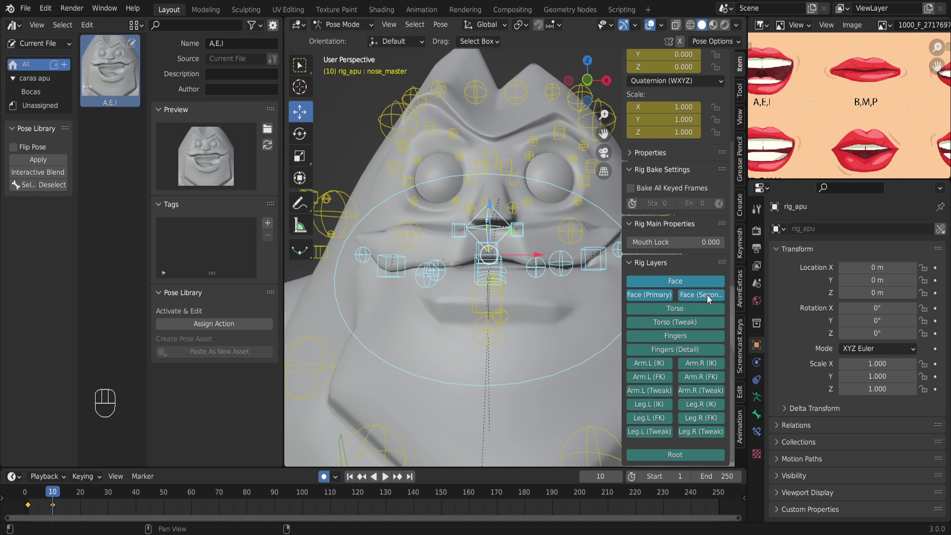
{"action": "scroll", "coordinate": [468, 278], "scroll_direction": "up", "scroll_amount": 4}
{"action": "middle_click_drag", "start_coordinate": [446, 292], "coordinate": [490, 349]}
{"action": "scroll", "coordinate": [496, 337], "scroll_direction": "up", "scroll_amount": 3}
{"action": "left_click", "coordinate": [696, 296]}
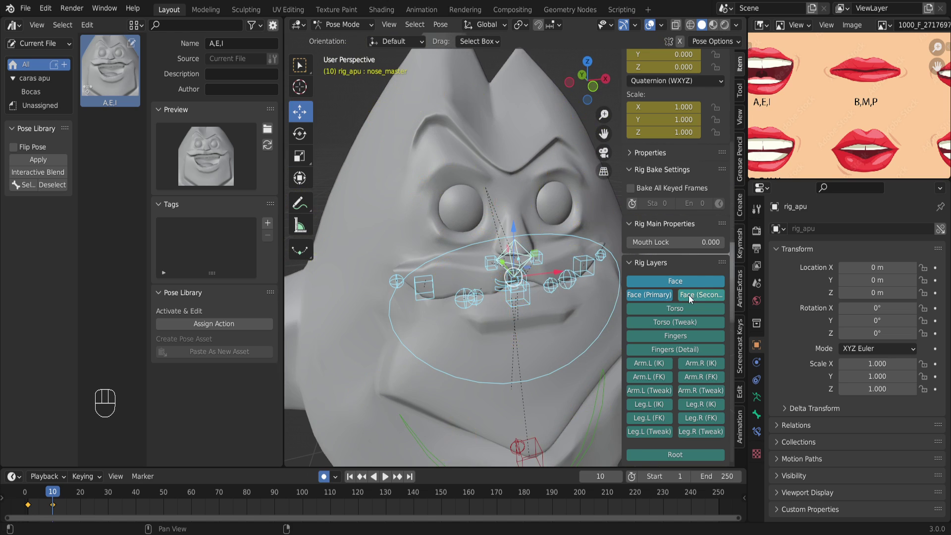
Add the jaw and chin controls to the mouth selection and insert a Location & Rotation keyframe at frame 10.
{"action": "scroll", "coordinate": [418, 349], "scroll_direction": "up", "scroll_amount": 3}
{"action": "middle_click_drag", "start_coordinate": [418, 350], "coordinate": [471, 322], "text": "shift"}
{"action": "scroll", "coordinate": [462, 339], "scroll_direction": "down", "scroll_amount": 5}
{"action": "left_click", "coordinate": [521, 327], "text": "shift"}
{"action": "key", "text": "i"}
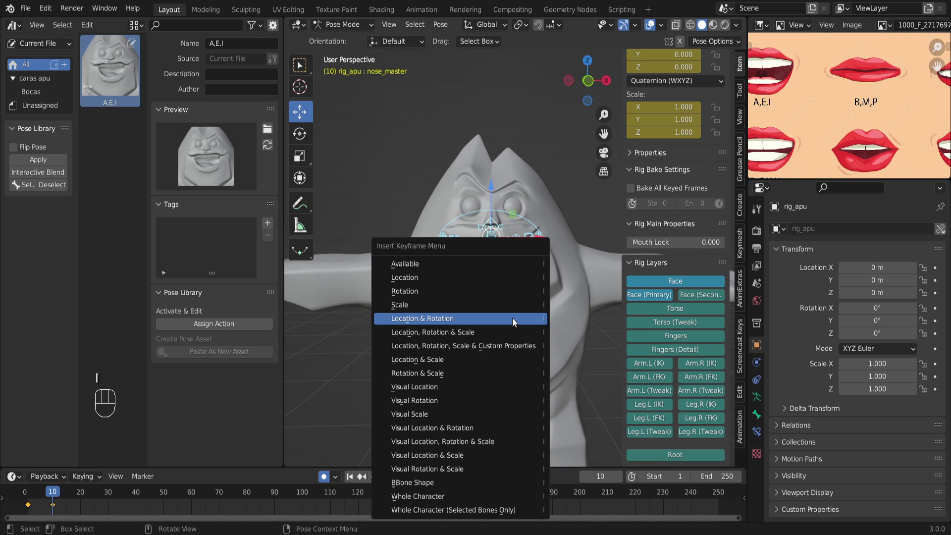
{"action": "left_click", "coordinate": [512, 317]}
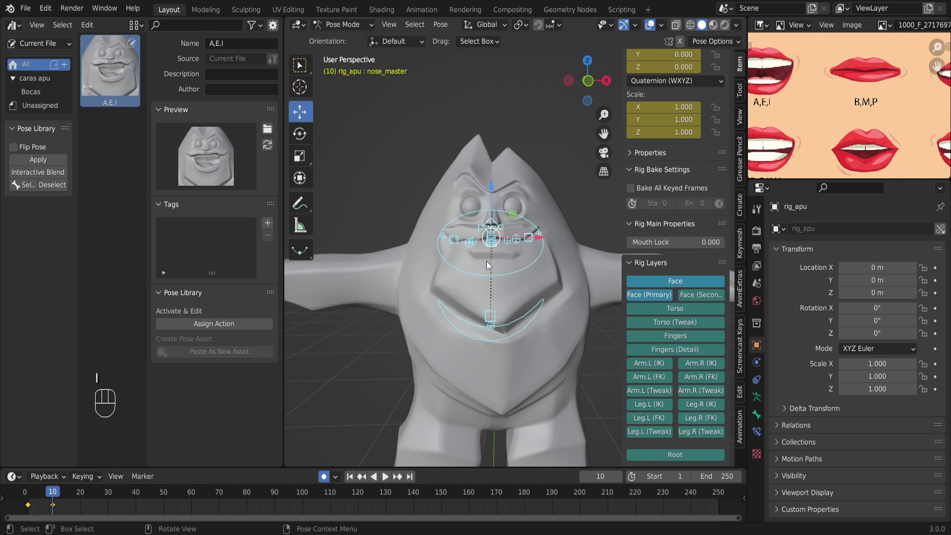
Create a pose asset from the selected controls and name it B,M,P.
{"action": "left_click", "coordinate": [739, 425]}
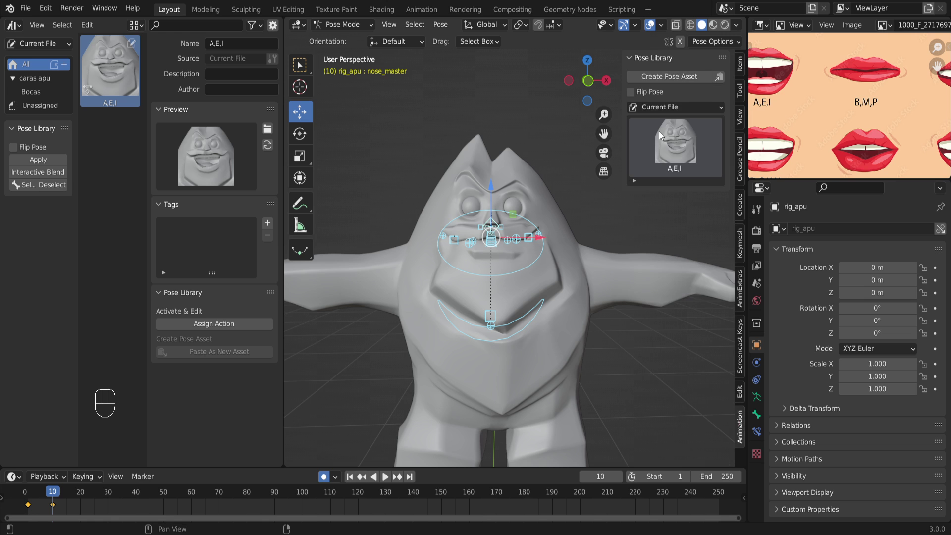
{"action": "scroll", "coordinate": [444, 271], "scroll_direction": "up", "scroll_amount": 1}
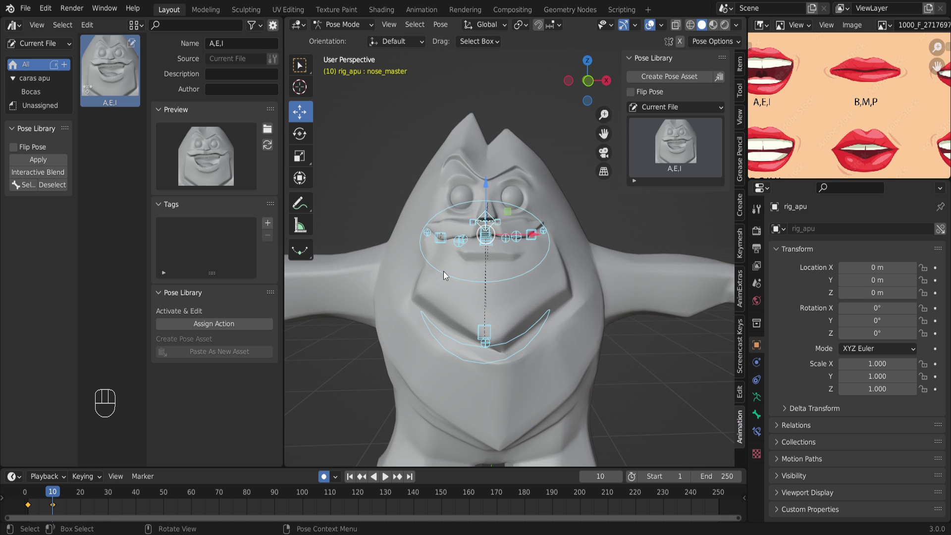
{"action": "scroll", "coordinate": [480, 270], "scroll_direction": "up", "scroll_amount": 3}
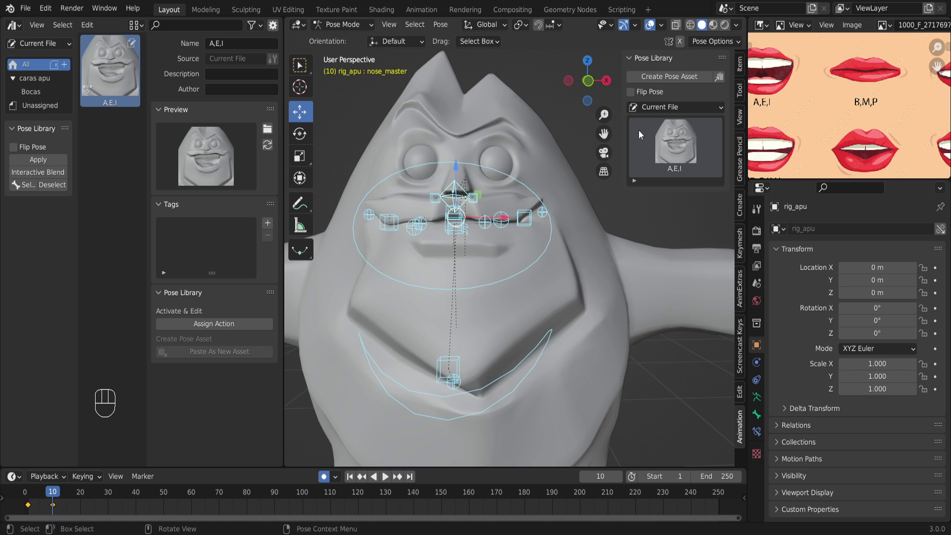
{"action": "left_click", "coordinate": [669, 78]}
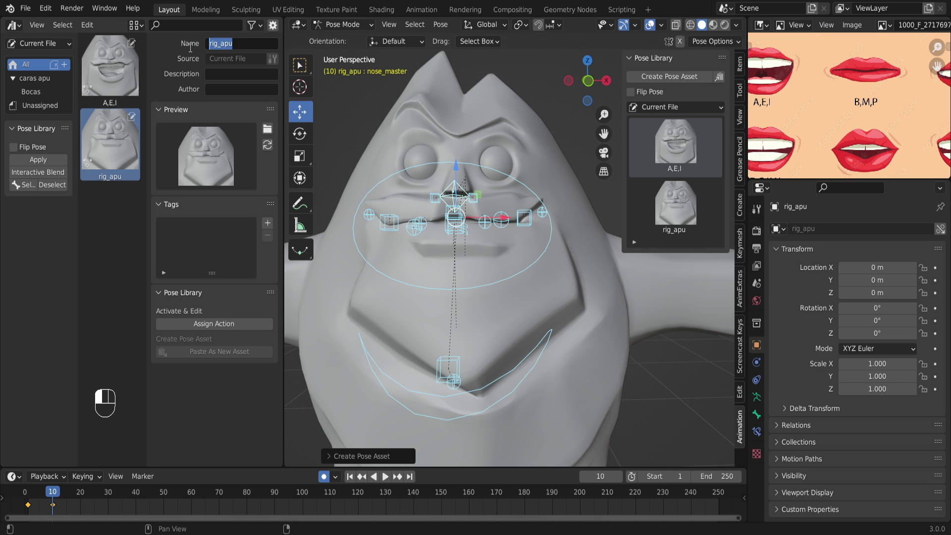
{"action": "type", "text": "B,M,"}
{"action": "type", "text": "P"}
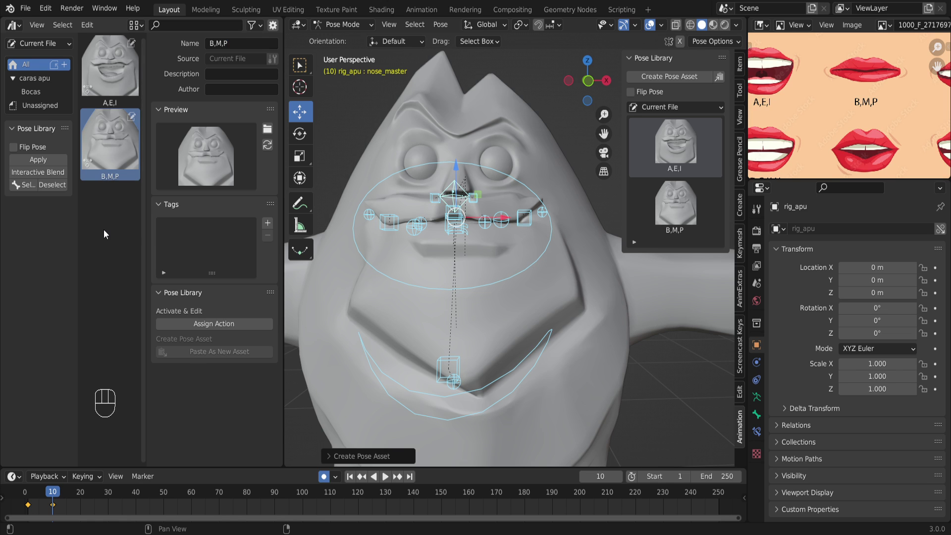
Review the A,E,I and B,M,P pose assets and look over the mouth-shape reference chart.
{"action": "left_click", "coordinate": [121, 103]}
{"action": "left_click", "coordinate": [115, 146]}
{"action": "left_click", "coordinate": [99, 58]}
{"action": "left_click", "coordinate": [103, 145]}
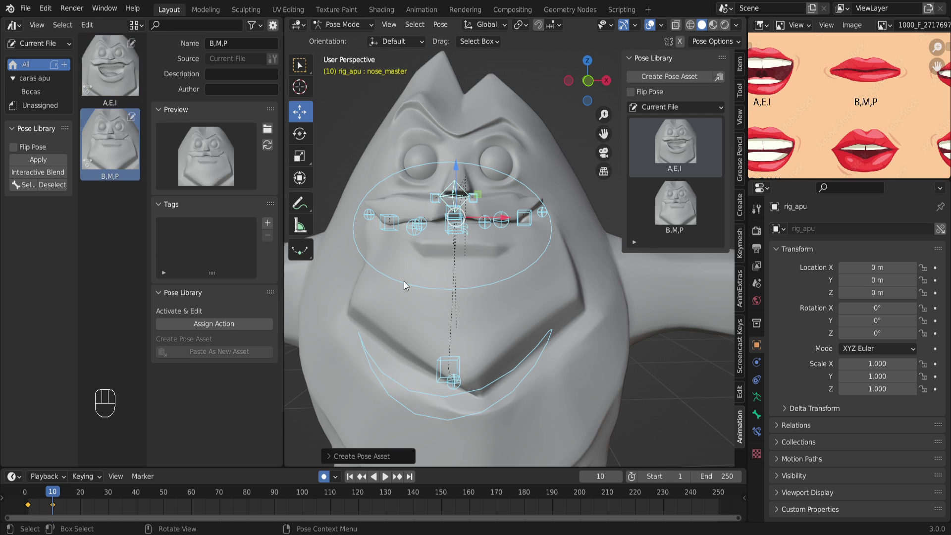
{"action": "scroll", "coordinate": [886, 126], "scroll_direction": "down", "scroll_amount": 2}
{"action": "scroll", "coordinate": [842, 104], "scroll_direction": "up", "scroll_amount": 2}
{"action": "scroll", "coordinate": [505, 204], "scroll_direction": "up", "scroll_amount": 2}
{"action": "scroll", "coordinate": [505, 204], "scroll_direction": "down", "scroll_amount": 2}
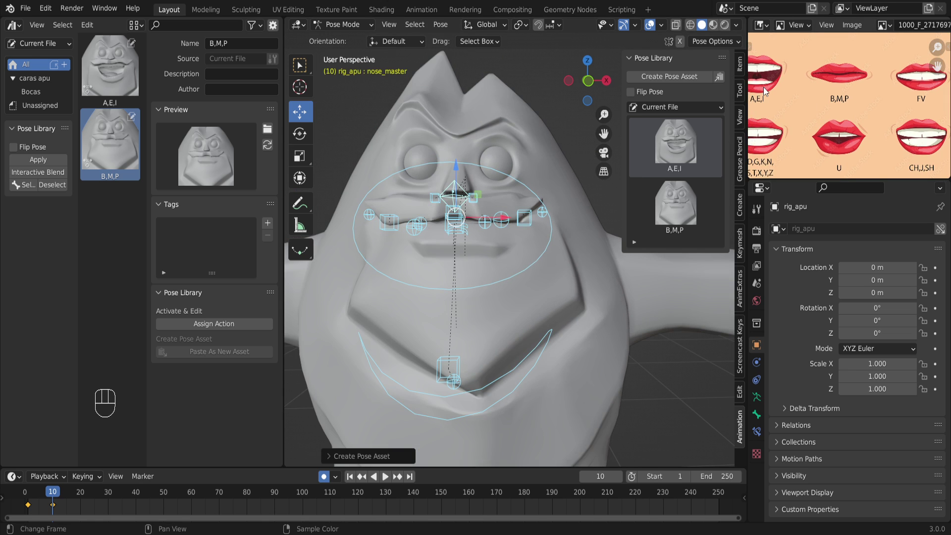
Scrub across the keyed poses, set the current frame to 20 and save the file.
{"action": "left_click", "coordinate": [79, 493]}
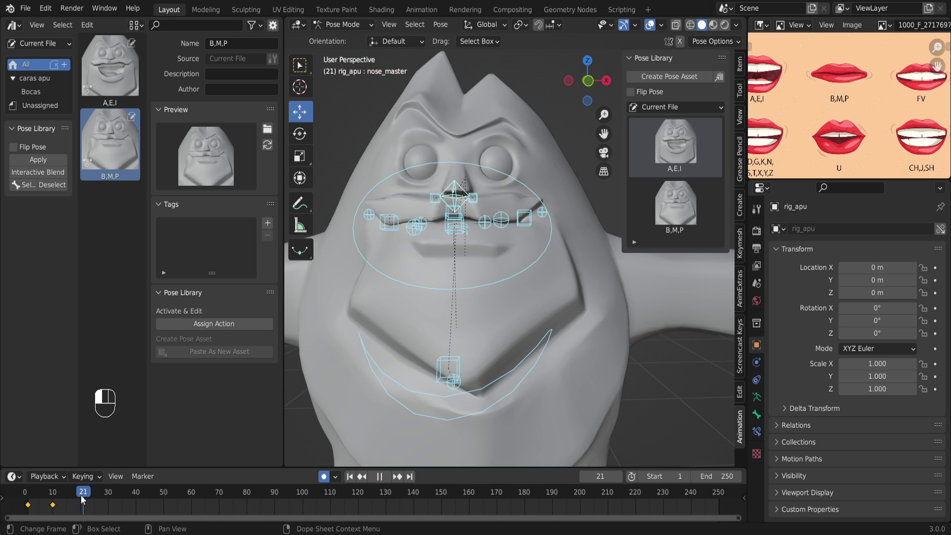
{"action": "left_click", "coordinate": [39, 493]}
{"action": "left_click_drag", "start_coordinate": [26, 487], "coordinate": [81, 489]}
{"action": "left_click_drag", "start_coordinate": [544, 231], "coordinate": [543, 232]}
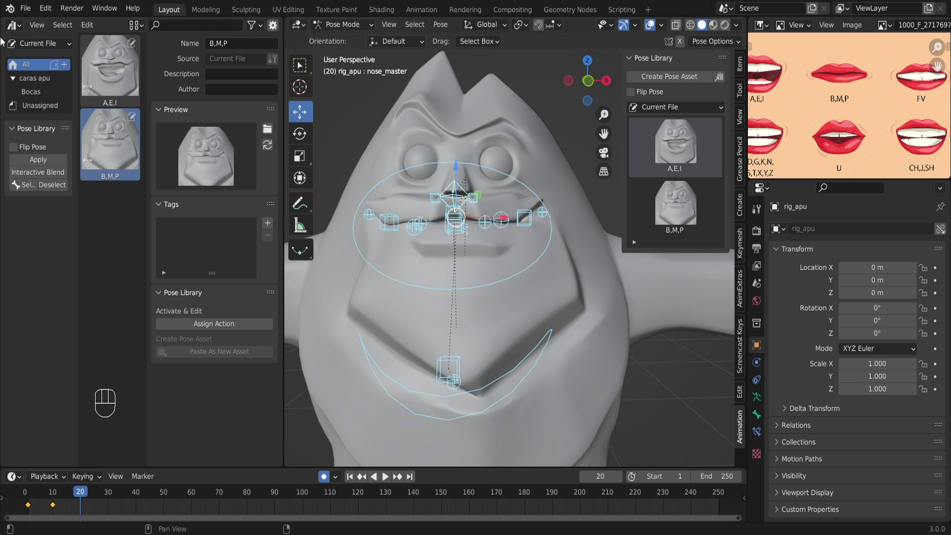
{"action": "left_click", "coordinate": [26, 10]}
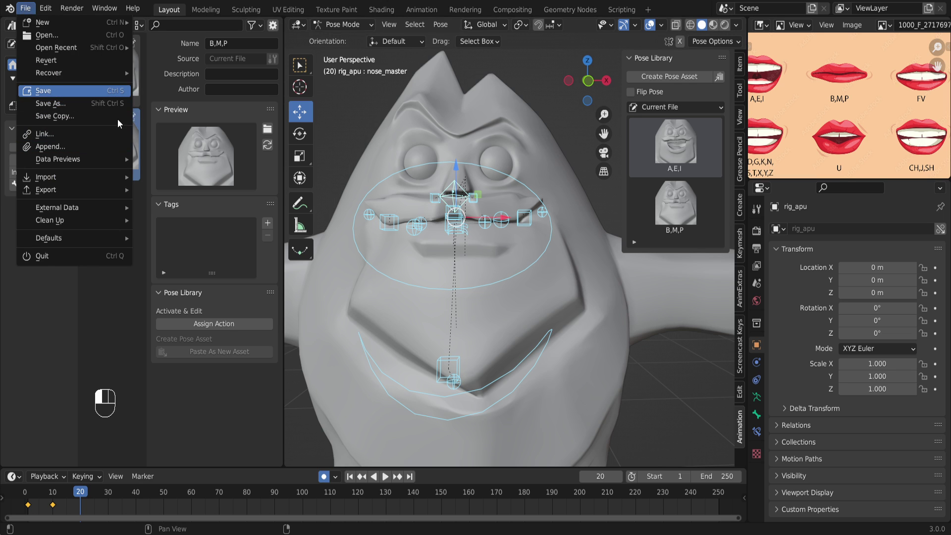
{"action": "left_click", "coordinate": [74, 91]}
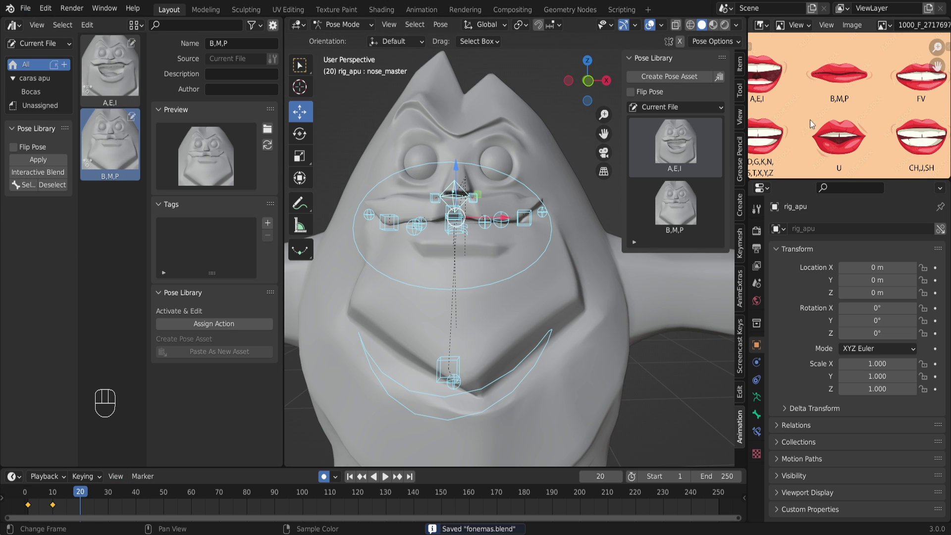
Rotate the jaw control at frame 20 to open the mouth for the FV shape.
{"action": "middle_click_drag", "start_coordinate": [843, 139], "coordinate": [805, 123]}
{"action": "mouse_move", "coordinate": [490, 228]}
{"action": "middle_mouse_down"}
{"action": "mouse_move", "coordinate": [466, 224]}
{"action": "mouse_move", "coordinate": [505, 237]}
{"action": "middle_mouse_up"}
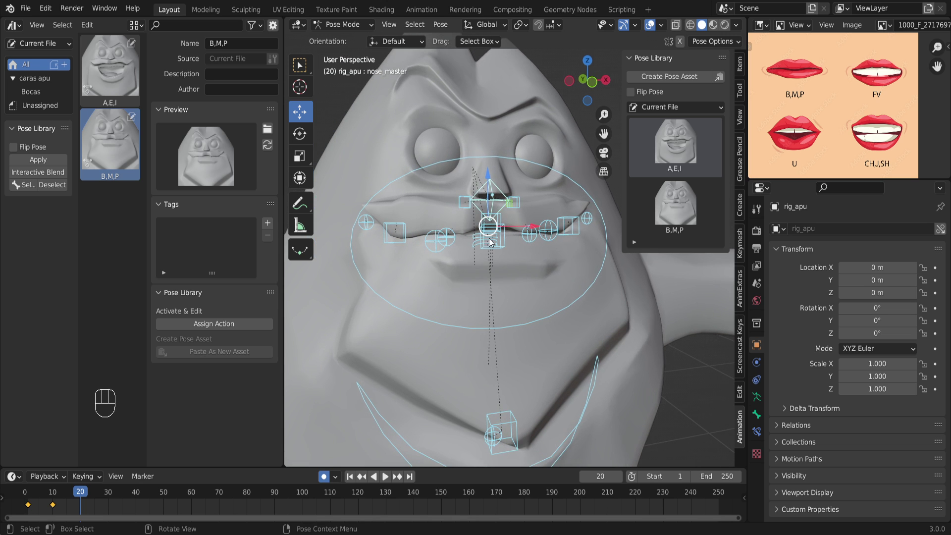
{"action": "left_click", "coordinate": [501, 245]}
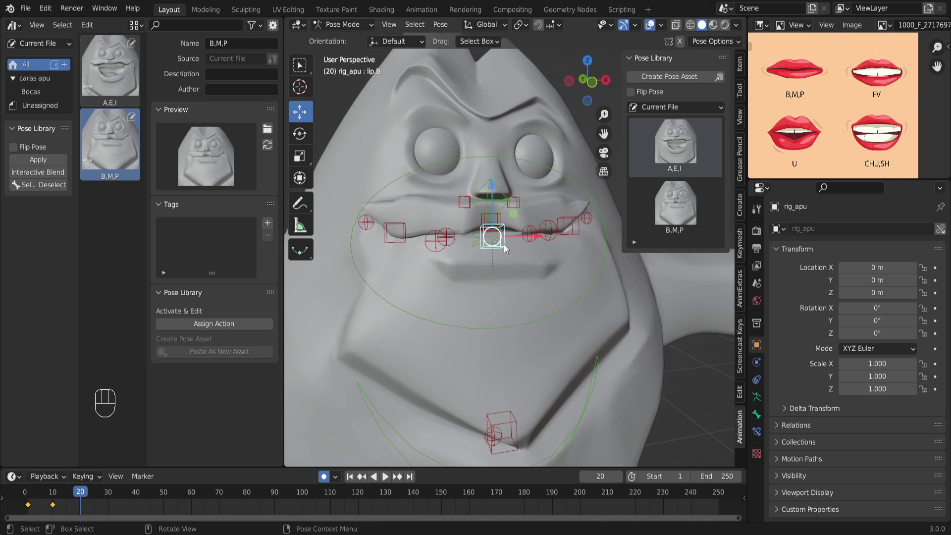
{"action": "left_click", "coordinate": [303, 141]}
{"action": "middle_click_drag", "start_coordinate": [495, 223], "coordinate": [492, 409]}
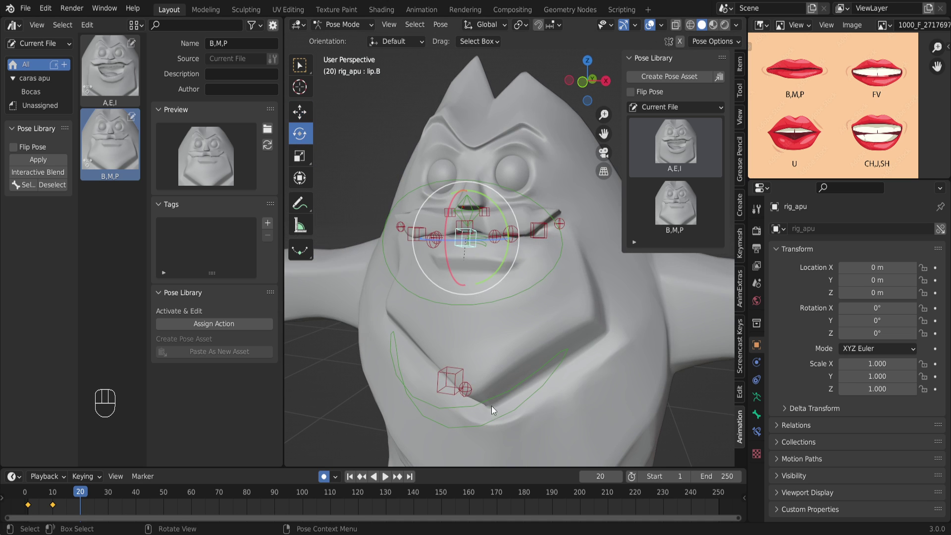
{"action": "left_click", "coordinate": [486, 372]}
{"action": "left_click_drag", "start_coordinate": [490, 302], "coordinate": [465, 280]}
{"action": "middle_click_drag", "start_coordinate": [463, 283], "coordinate": [492, 281]}
Clear the location of the two upper-lip controls on either side of the lip centre.
{"action": "left_click", "coordinate": [474, 227]}
{"action": "left_click", "coordinate": [474, 227]}
{"action": "left_click", "coordinate": [304, 117]}
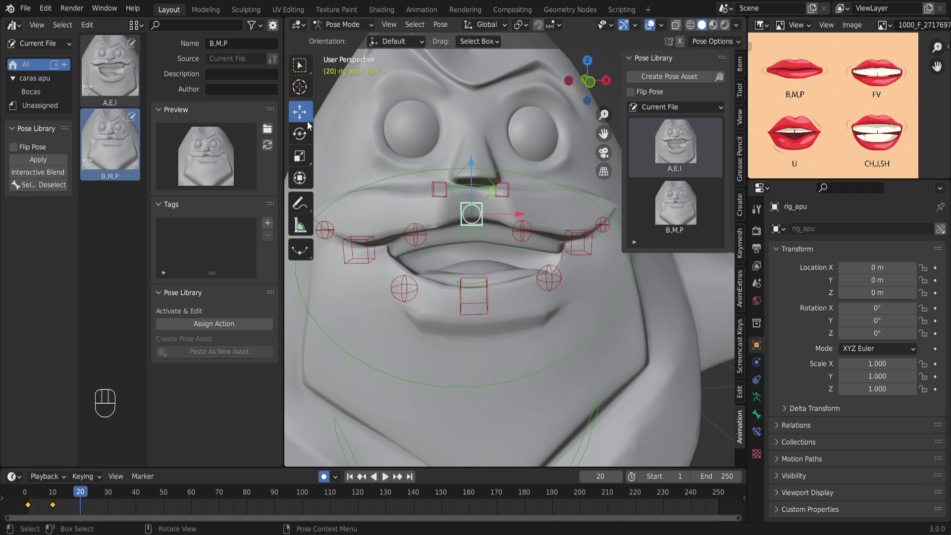
{"action": "left_click", "coordinate": [413, 237], "text": "shift"}
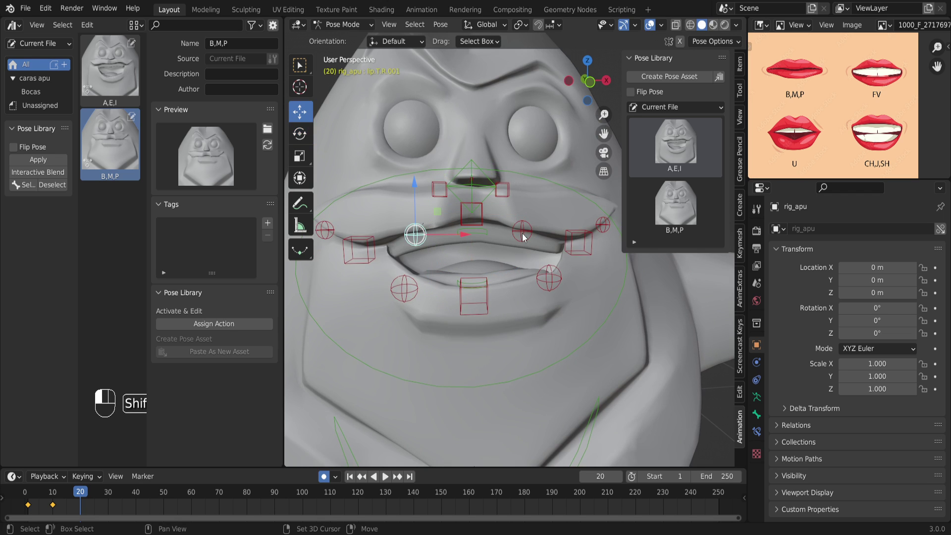
{"action": "left_click", "coordinate": [522, 233], "text": "shift"}
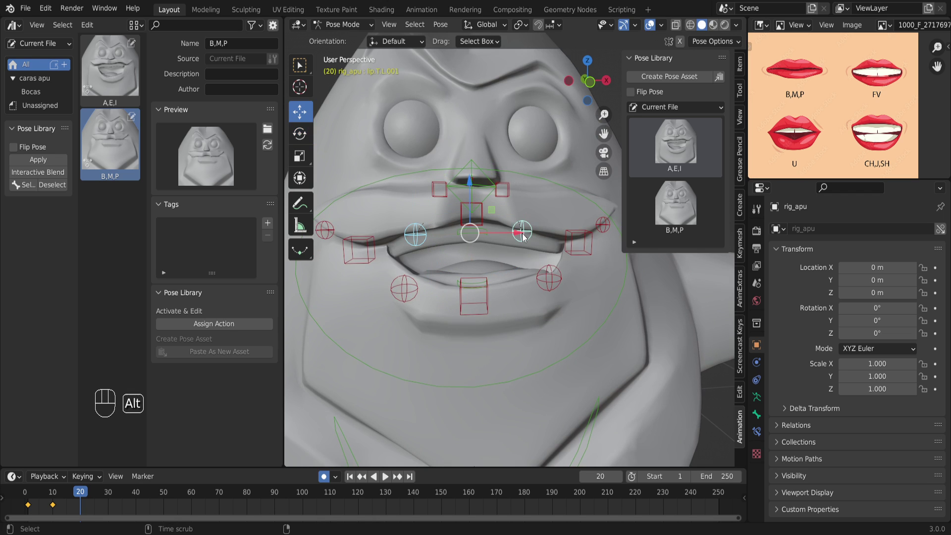
{"action": "key", "text": "alt+g"}
Clear the location of both mouth-corner controls.
{"action": "left_click", "coordinate": [360, 253]}
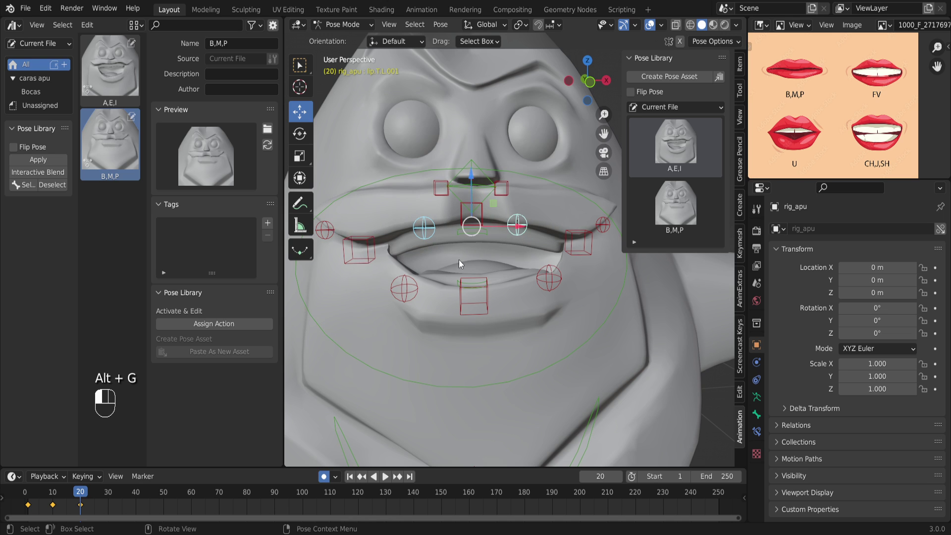
{"action": "left_click", "coordinate": [582, 245], "text": "shift"}
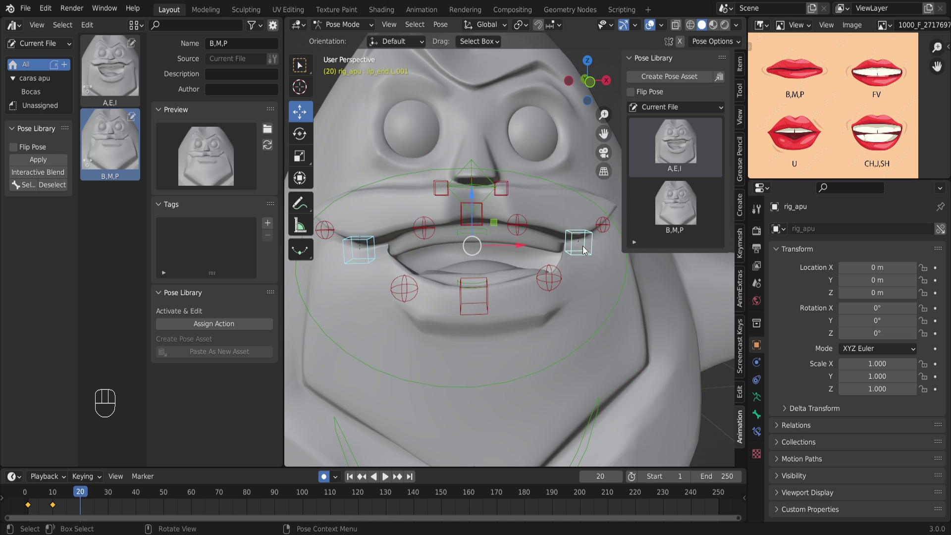
{"action": "key", "text": "alt+g"}
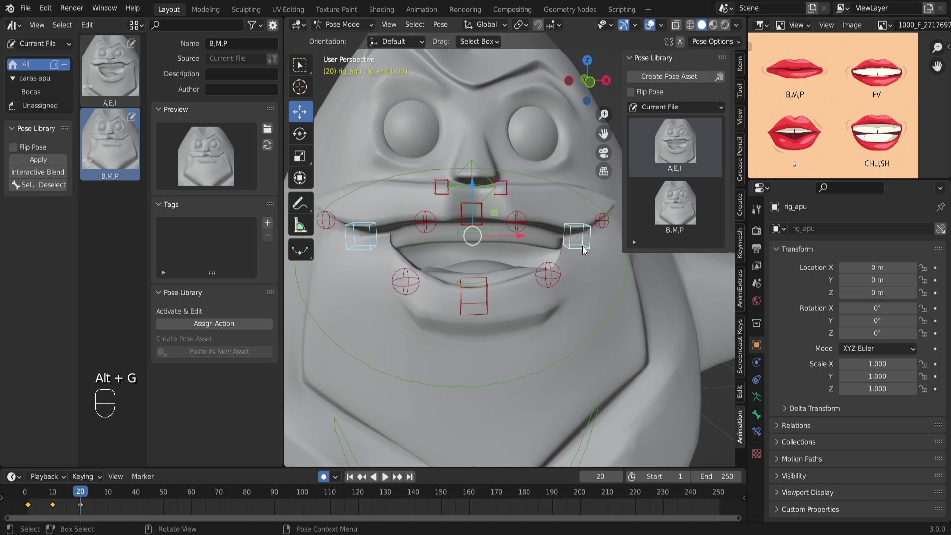
{"action": "middle_click_drag", "start_coordinate": [561, 249], "coordinate": [501, 287]}
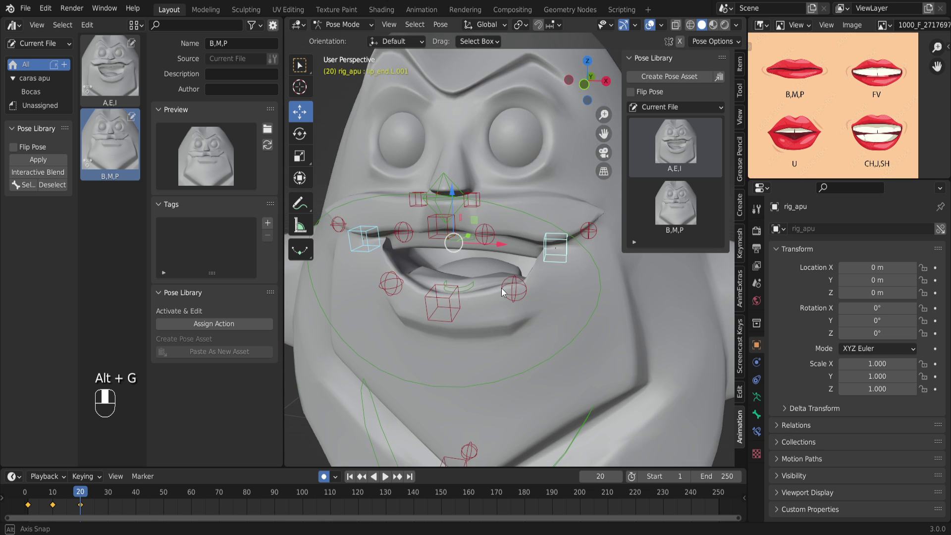
Clear the location of both cheek controls just outside the mouth corners.
{"action": "left_click", "coordinate": [605, 232]}
{"action": "left_click", "coordinate": [584, 230]}
{"action": "middle_click_drag", "start_coordinate": [524, 277], "coordinate": [540, 273]}
{"action": "left_click", "coordinate": [366, 237], "text": "shift"}
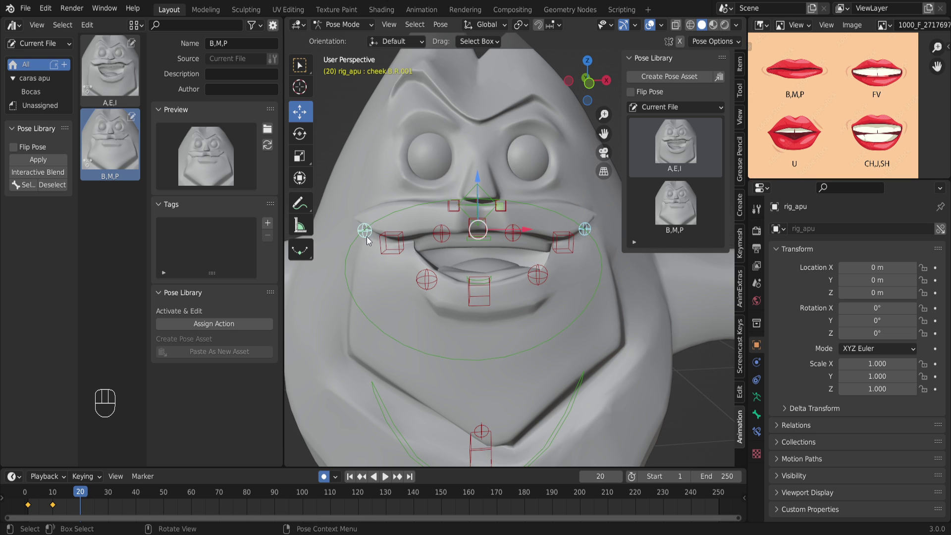
{"action": "key", "text": "alt"}
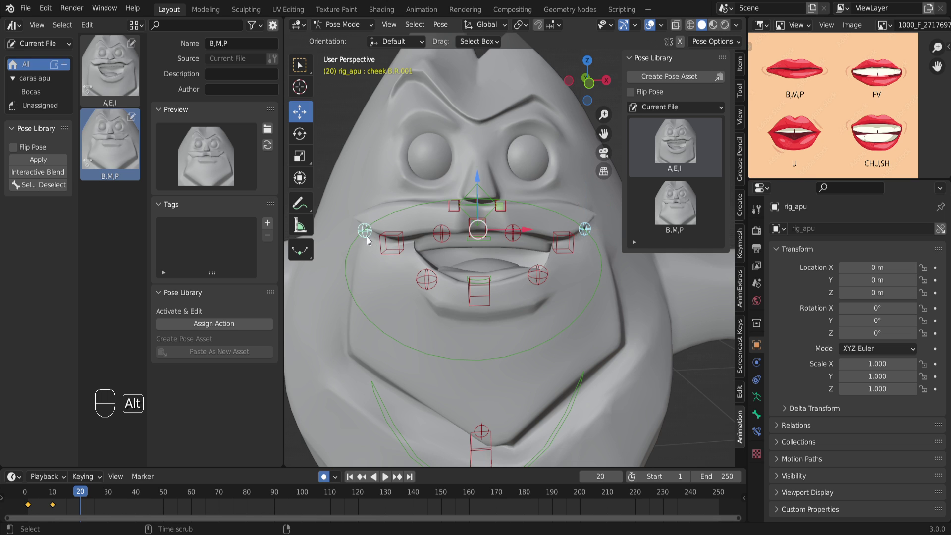
{"action": "key", "text": "alt+g"}
Move the central lower-lip control upward to narrow the mouth opening.
{"action": "scroll", "coordinate": [566, 245], "scroll_direction": "up", "scroll_amount": 3}
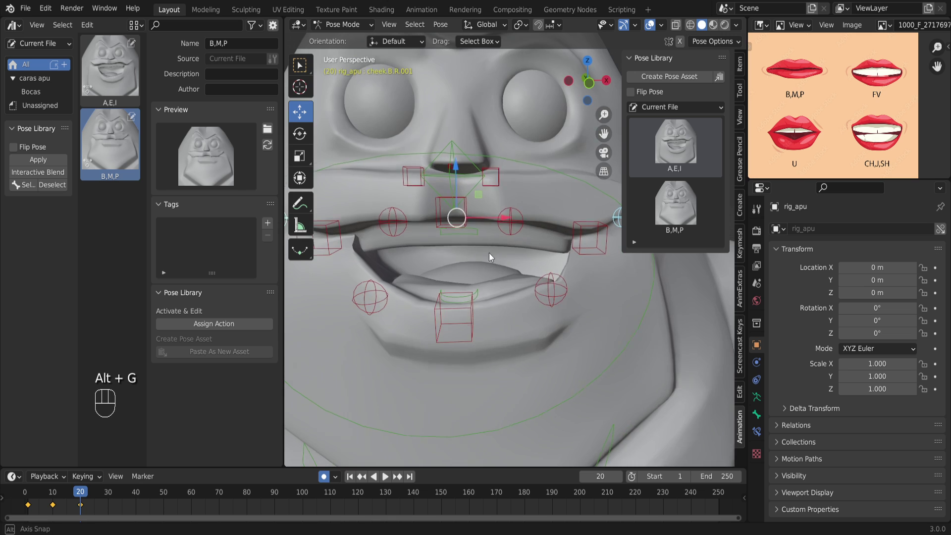
{"action": "middle_click_drag", "start_coordinate": [486, 239], "coordinate": [483, 247], "text": "shift"}
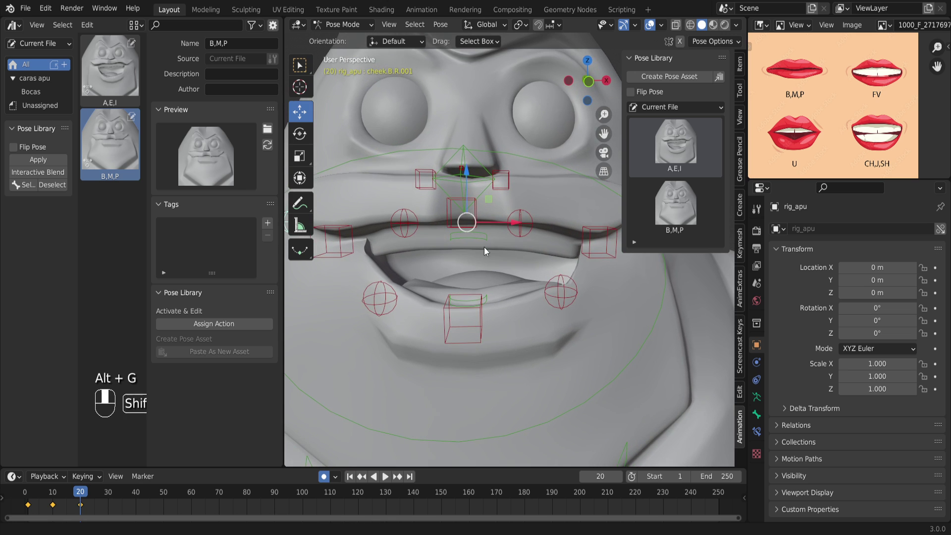
{"action": "left_click", "coordinate": [465, 301]}
{"action": "left_click_drag", "start_coordinate": [464, 270], "coordinate": [463, 249]}
{"action": "middle_click_drag", "start_coordinate": [496, 317], "coordinate": [509, 307]}
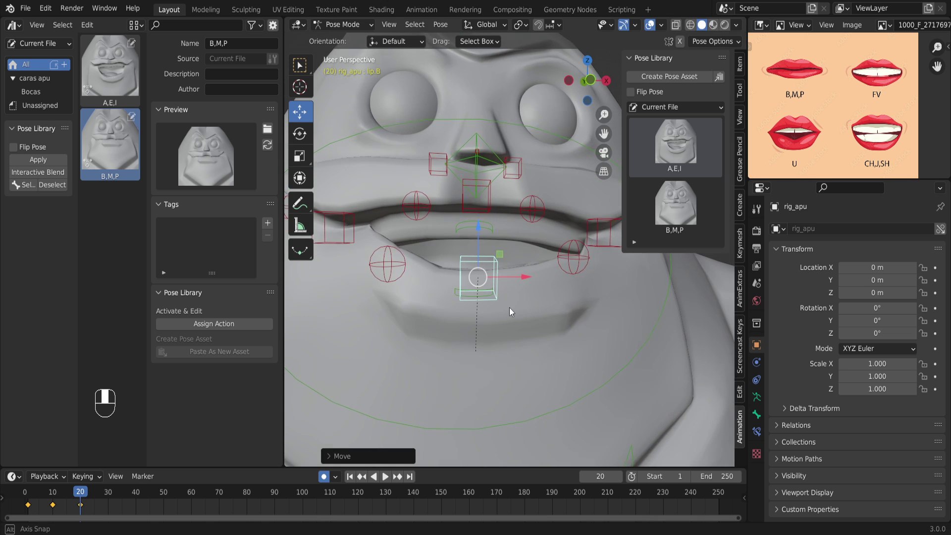
Clear the location of the two side lower-lip controls and raise them slightly.
{"action": "left_click", "coordinate": [387, 271]}
{"action": "key", "text": "alt"}
{"action": "key", "text": "alt+g"}
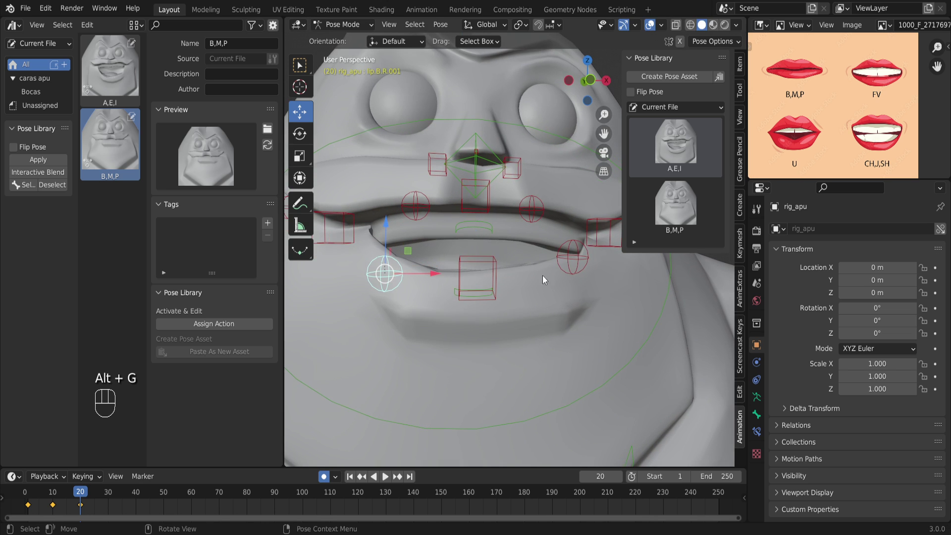
{"action": "left_click", "coordinate": [573, 263], "text": "shift"}
{"action": "left_click_drag", "start_coordinate": [480, 233], "coordinate": [485, 220]}
{"action": "left_click_drag", "start_coordinate": [488, 219], "coordinate": [479, 225]}
Raise the lower-teeth control inside the mouth and adjust its position and rotation behind the lower lip.
{"action": "left_click", "coordinate": [474, 263]}
{"action": "left_click", "coordinate": [465, 295]}
{"action": "left_click_drag", "start_coordinate": [466, 295], "coordinate": [481, 202]}
{"action": "key", "text": "r"}
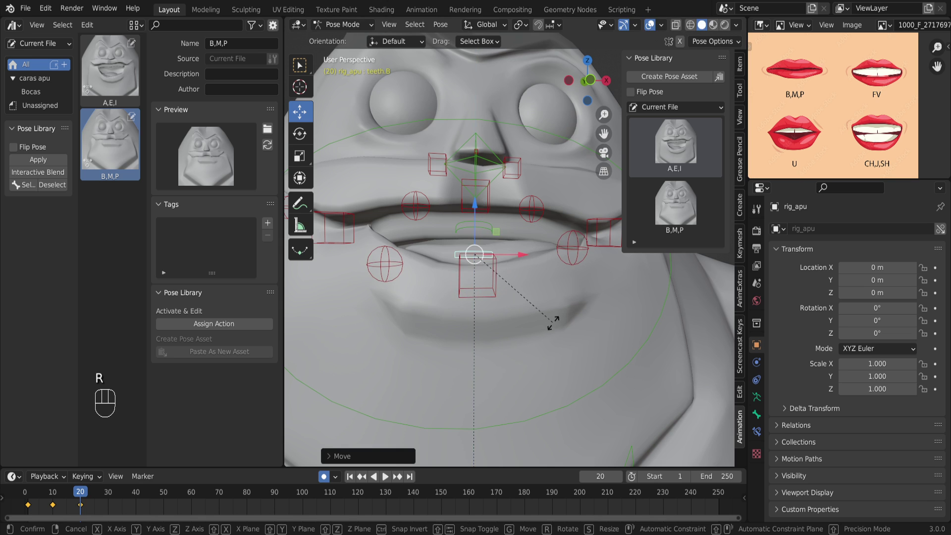
{"action": "left_click", "coordinate": [551, 331]}
{"action": "key", "text": "g"}
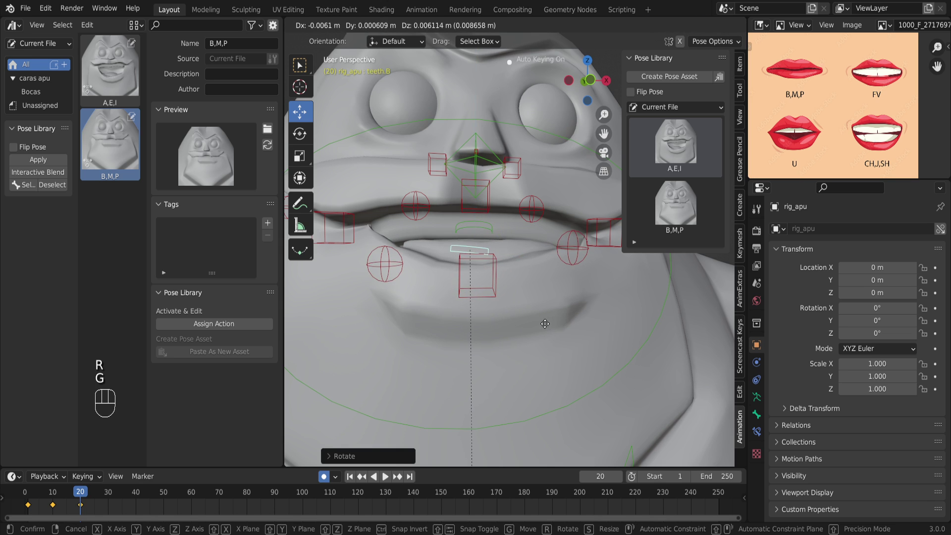
{"action": "left_click", "coordinate": [543, 327]}
{"action": "key", "text": "r"}
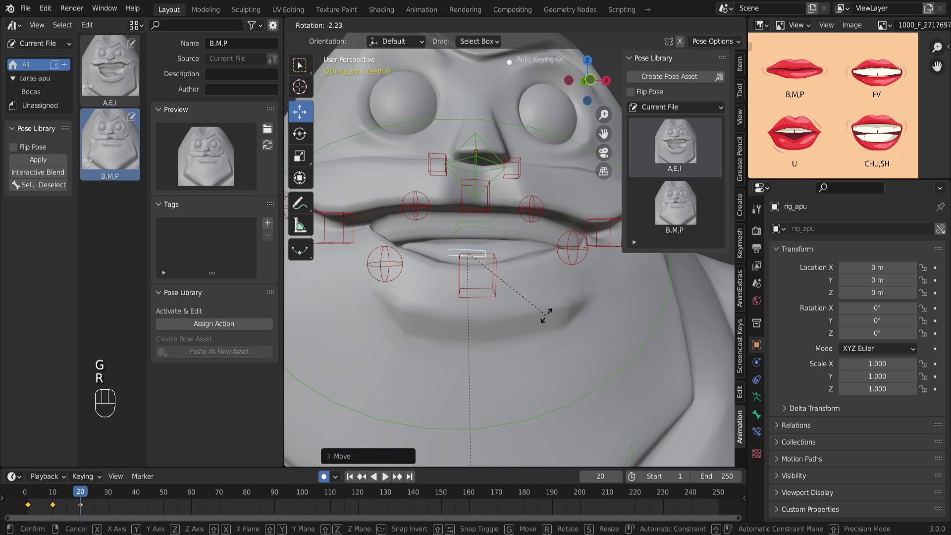
{"action": "left_click", "coordinate": [489, 295]}
Reposition the lower-teeth control from a side view and check the mouth from the front.
{"action": "middle_click_drag", "start_coordinate": [489, 295], "coordinate": [445, 297]}
{"action": "key", "text": "g"}
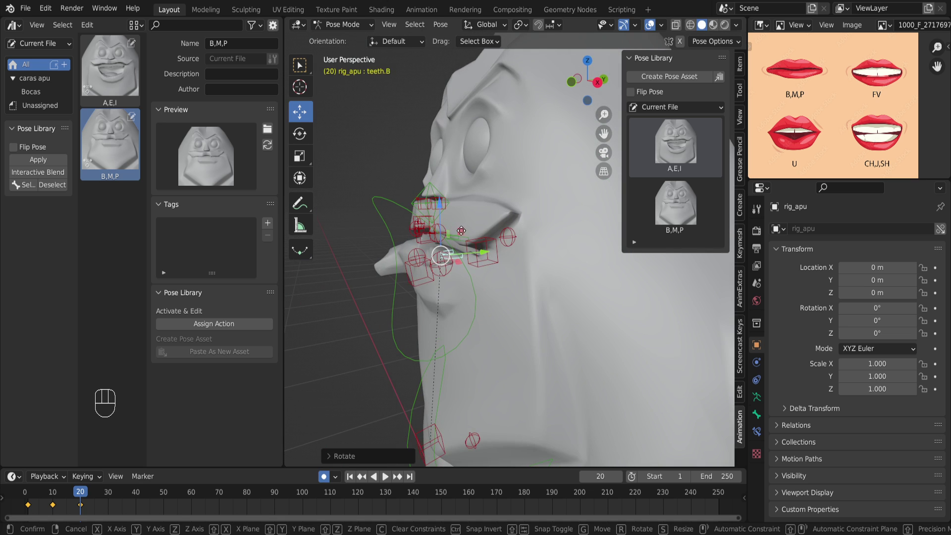
{"action": "left_click", "coordinate": [456, 237]}
{"action": "middle_click_drag", "start_coordinate": [455, 237], "coordinate": [476, 287]}
{"action": "middle_click_drag", "start_coordinate": [479, 332], "coordinate": [504, 350], "text": "shift"}
{"action": "scroll", "coordinate": [492, 340], "scroll_direction": "down", "scroll_amount": 2}
{"action": "scroll", "coordinate": [503, 346], "scroll_direction": "down", "scroll_amount": 3}
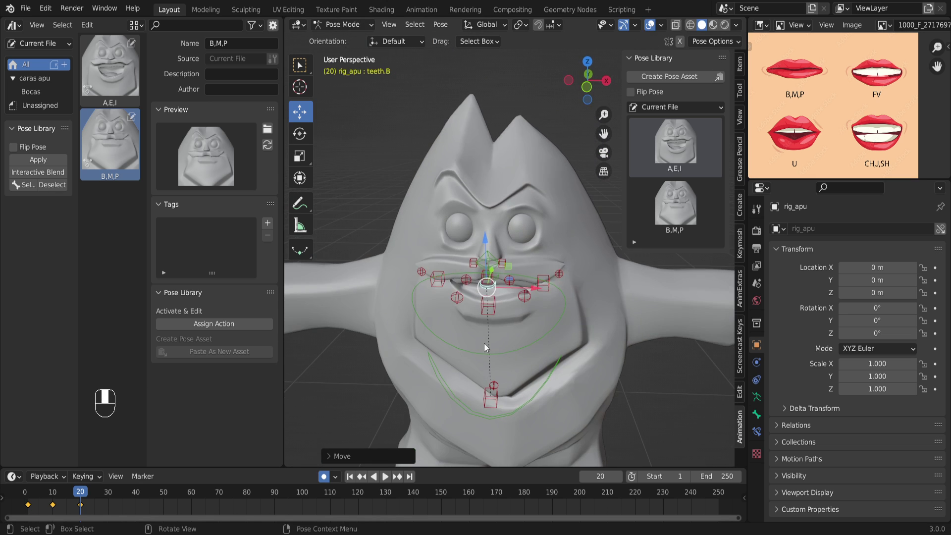
{"action": "scroll", "coordinate": [505, 269], "scroll_direction": "up", "scroll_amount": 4}
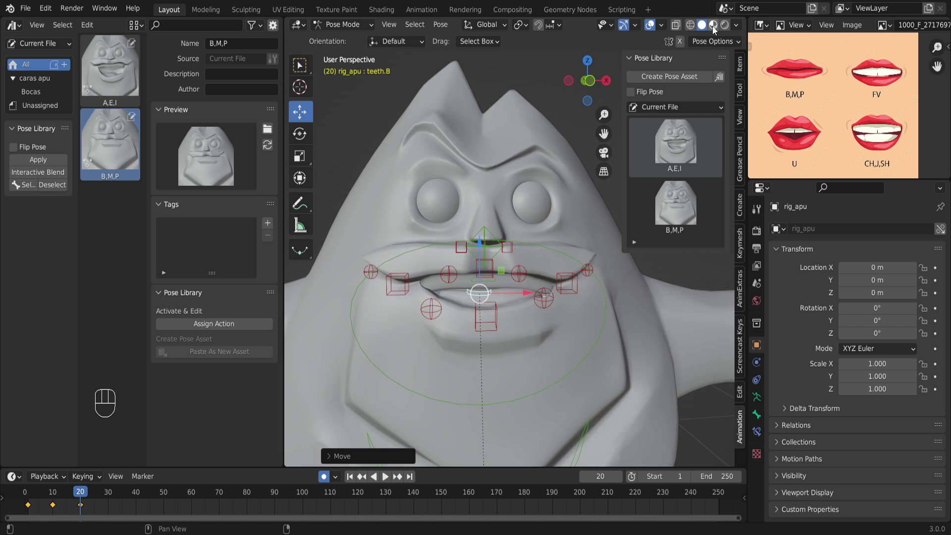
Preview the character with its materials, raise the central lower-lip control further and return to solid shading.
{"action": "left_click", "coordinate": [714, 25]}
{"action": "scroll", "coordinate": [517, 297], "scroll_direction": "up", "scroll_amount": 3}
{"action": "middle_click_drag", "start_coordinate": [516, 304], "coordinate": [578, 355]}
{"action": "scroll", "coordinate": [510, 384], "scroll_direction": "down", "scroll_amount": 4}
{"action": "mouse_move", "coordinate": [462, 335]}
{"action": "middle_mouse_down", "text": "shift"}
{"action": "mouse_move", "coordinate": [487, 335]}
{"action": "mouse_move", "coordinate": [452, 347]}
{"action": "mouse_move", "coordinate": [474, 347]}
{"action": "middle_mouse_up", "text": "shift"}
{"action": "left_click", "coordinate": [432, 349]}
{"action": "left_click_drag", "start_coordinate": [427, 307], "coordinate": [438, 287]}
{"action": "middle_click_drag", "start_coordinate": [514, 328], "coordinate": [502, 337]}
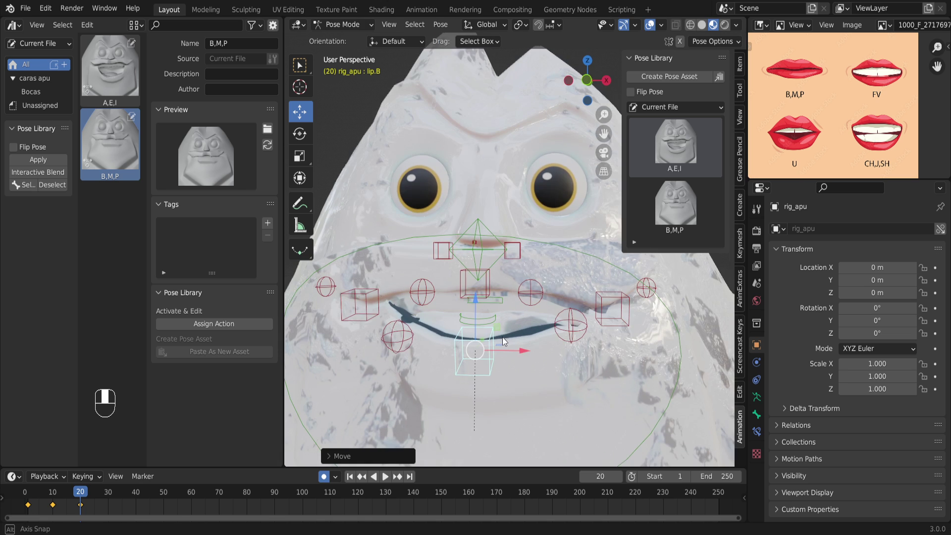
{"action": "left_click", "coordinate": [702, 25]}
Try a free rotation of the central lower-lip control from the side view and undo it.
{"action": "mouse_move", "coordinate": [478, 317]}
{"action": "middle_mouse_down", "text": "shift"}
{"action": "mouse_move", "coordinate": [485, 315]}
{"action": "mouse_move", "coordinate": [450, 330]}
{"action": "mouse_move", "coordinate": [442, 347]}
{"action": "mouse_move", "coordinate": [458, 327]}
{"action": "middle_mouse_up", "text": "shift"}
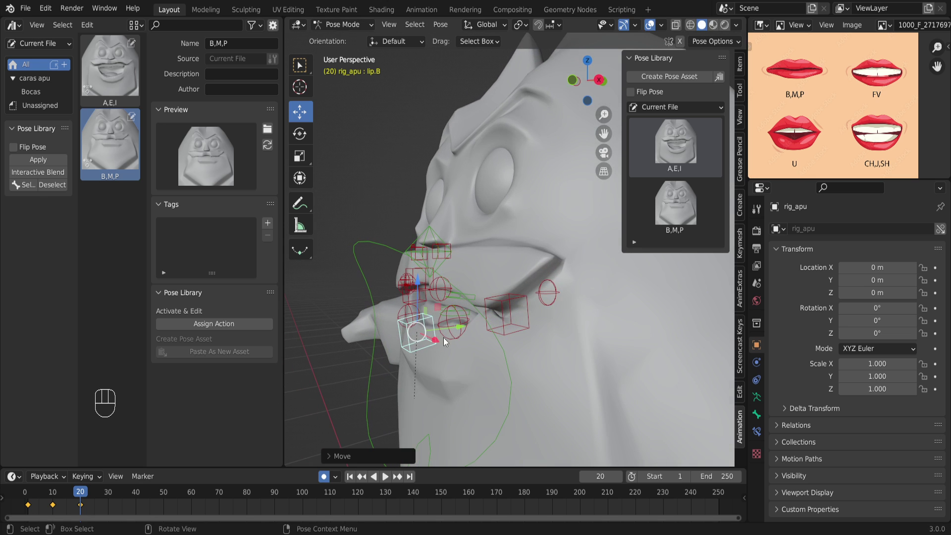
{"action": "key", "text": "r"}
{"action": "key", "text": "Escape"}
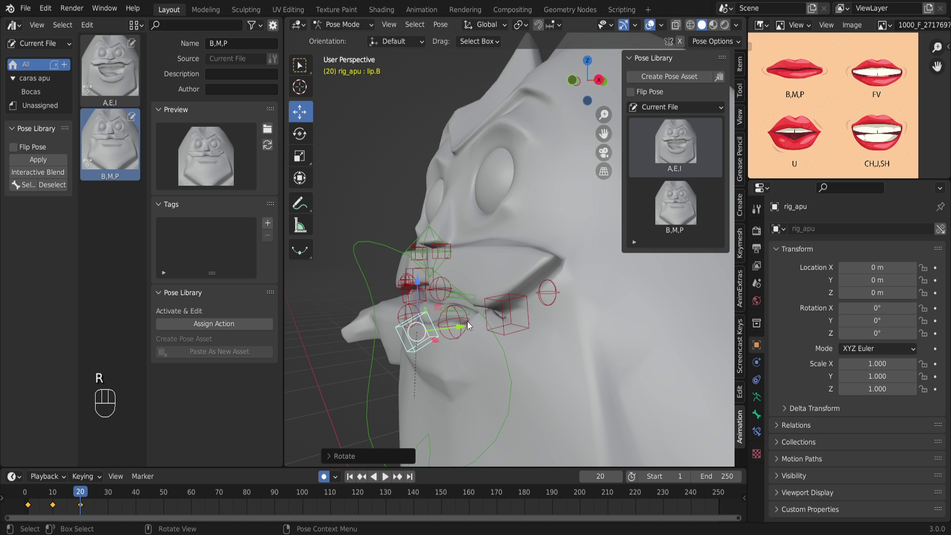
{"action": "left_click", "coordinate": [304, 135]}
{"action": "middle_click_drag", "start_coordinate": [475, 324], "coordinate": [504, 304]}
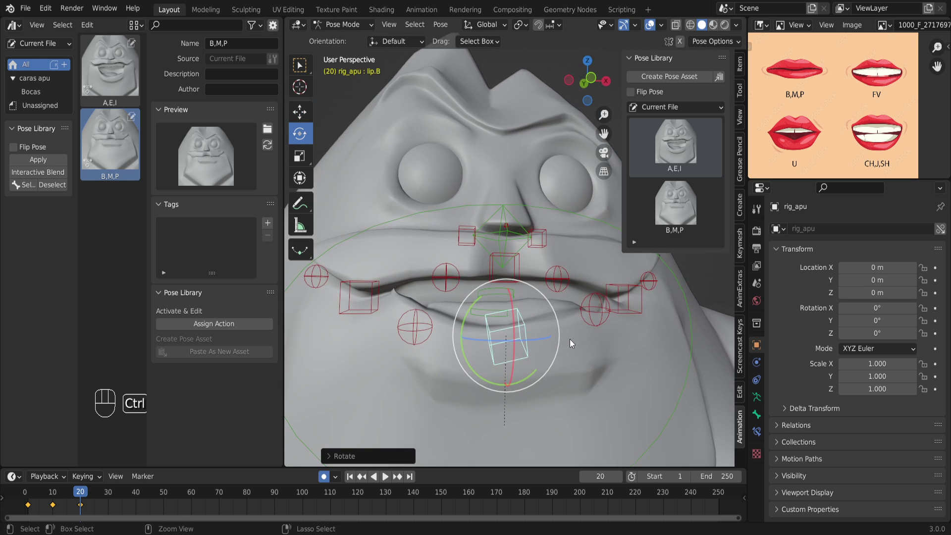
{"action": "key", "text": "ctrl+z"}
Tilt the central lower-lip control around the X axis with the Rotate tool.
{"action": "left_click_drag", "start_coordinate": [511, 311], "coordinate": [543, 338]}
{"action": "middle_click_drag", "start_coordinate": [543, 338], "coordinate": [504, 340], "text": "shift"}
{"action": "scroll", "coordinate": [500, 322], "scroll_direction": "up", "scroll_amount": 2}
{"action": "middle_click_drag", "start_coordinate": [493, 295], "coordinate": [496, 287], "text": "shift"}
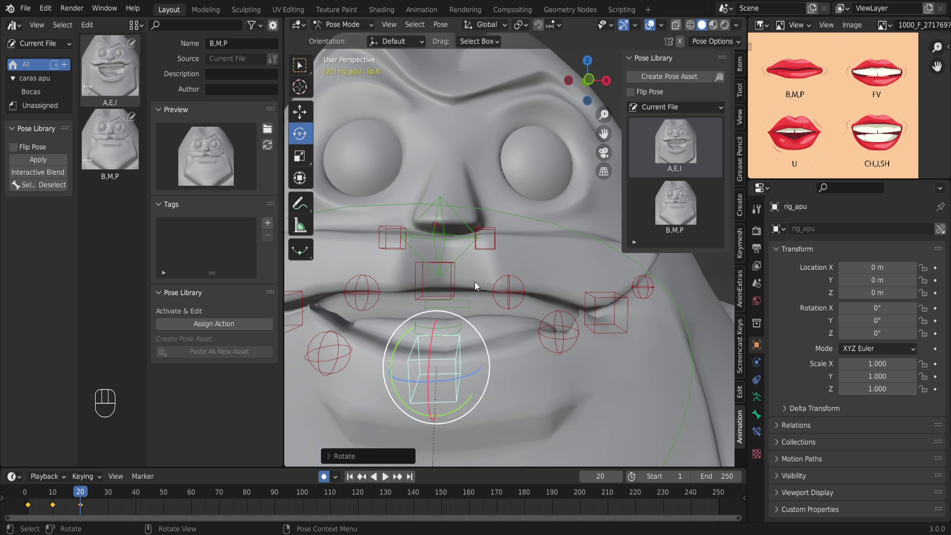
Select both side upper-lip controls and fine-tune their position with the Move tool.
{"action": "left_click", "coordinate": [512, 297]}
{"action": "left_click", "coordinate": [364, 293], "text": "shift"}
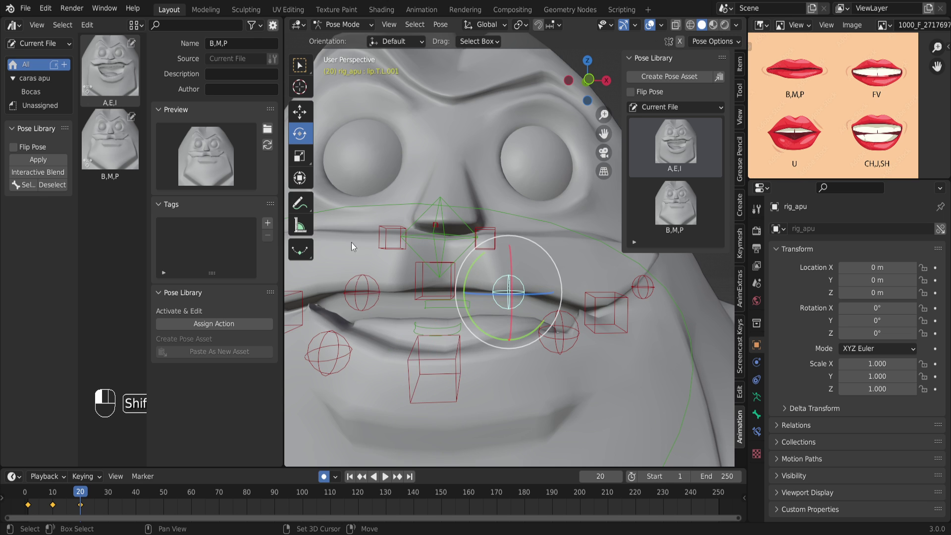
{"action": "left_click", "coordinate": [299, 112]}
{"action": "left_click_drag", "start_coordinate": [438, 245], "coordinate": [435, 251]}
{"action": "left_click_drag", "start_coordinate": [461, 280], "coordinate": [461, 280]}
Select all mouth, jaw and chin controls and insert a Location & Rotation keyframe at frame 20.
{"action": "scroll", "coordinate": [501, 323], "scroll_direction": "down", "scroll_amount": 3}
{"action": "middle_click_drag", "start_coordinate": [501, 323], "coordinate": [490, 317]}
{"action": "left_click_drag", "start_coordinate": [360, 236], "coordinate": [584, 364]}
{"action": "scroll", "coordinate": [483, 322], "scroll_direction": "down", "scroll_amount": 3}
{"action": "left_click_drag", "start_coordinate": [411, 224], "coordinate": [601, 434]}
{"action": "key", "text": "i"}
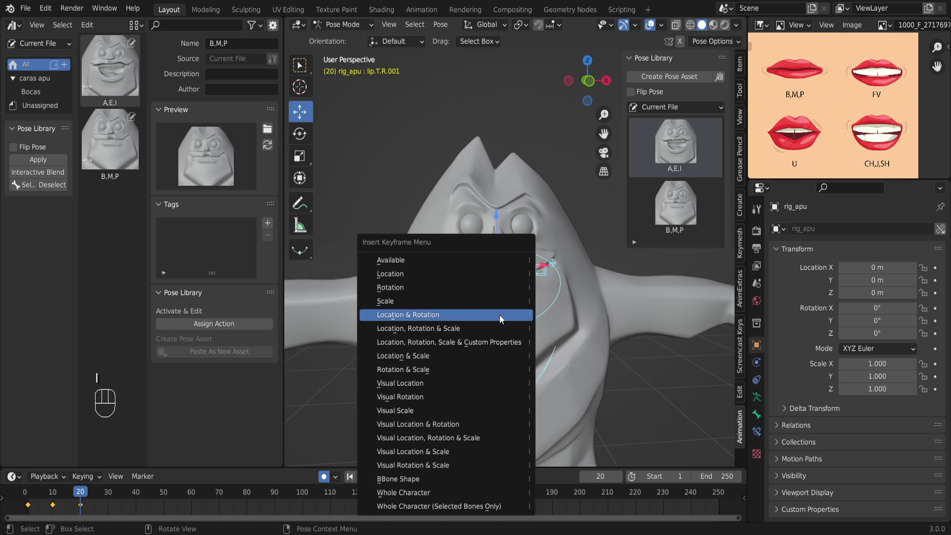
{"action": "left_click", "coordinate": [443, 311]}
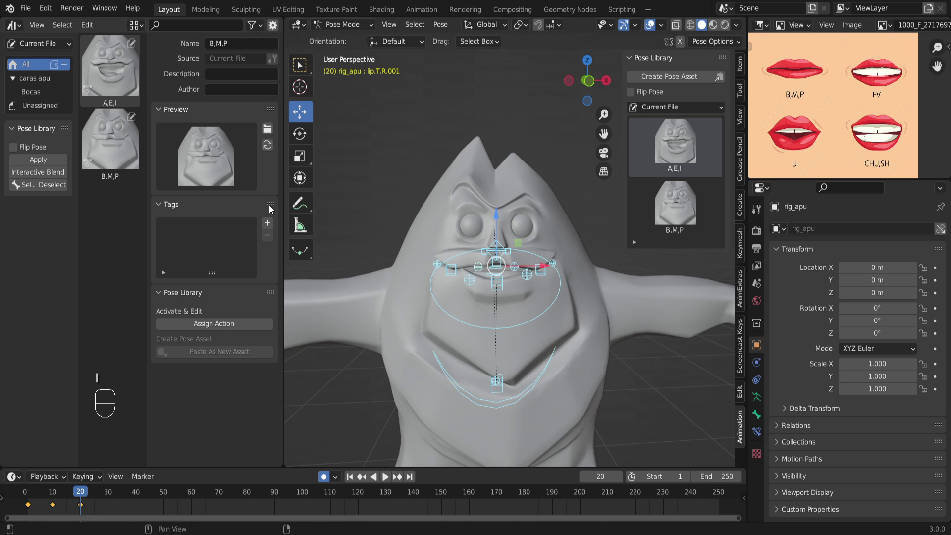
Create a pose asset from the selected controls and name it F,V.
{"action": "left_click", "coordinate": [677, 75]}
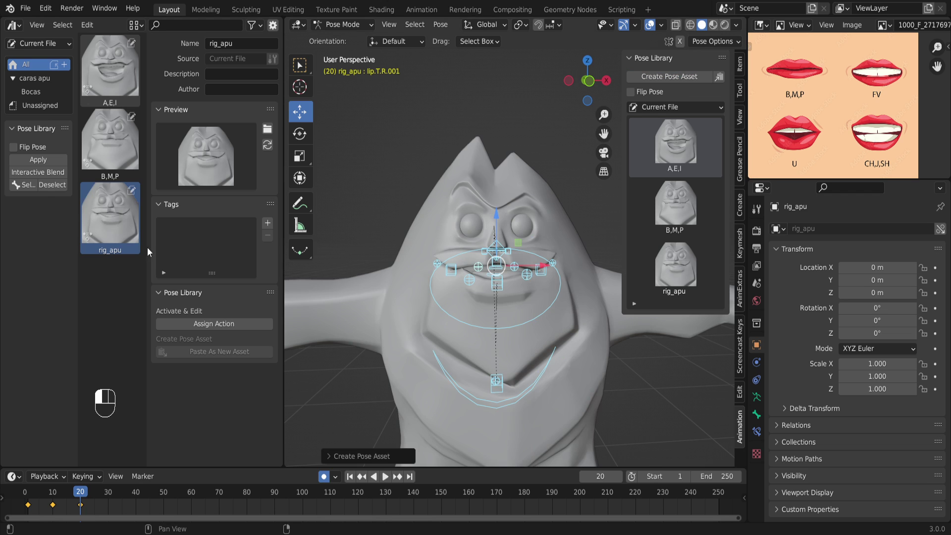
{"action": "left_click", "coordinate": [676, 293]}
{"action": "left_click", "coordinate": [237, 44]}
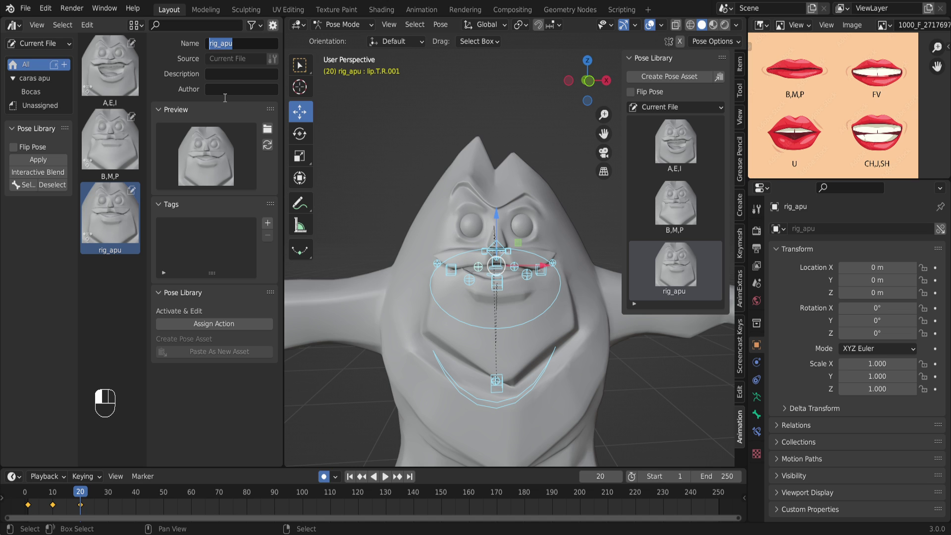
{"action": "type", "text": "F"}
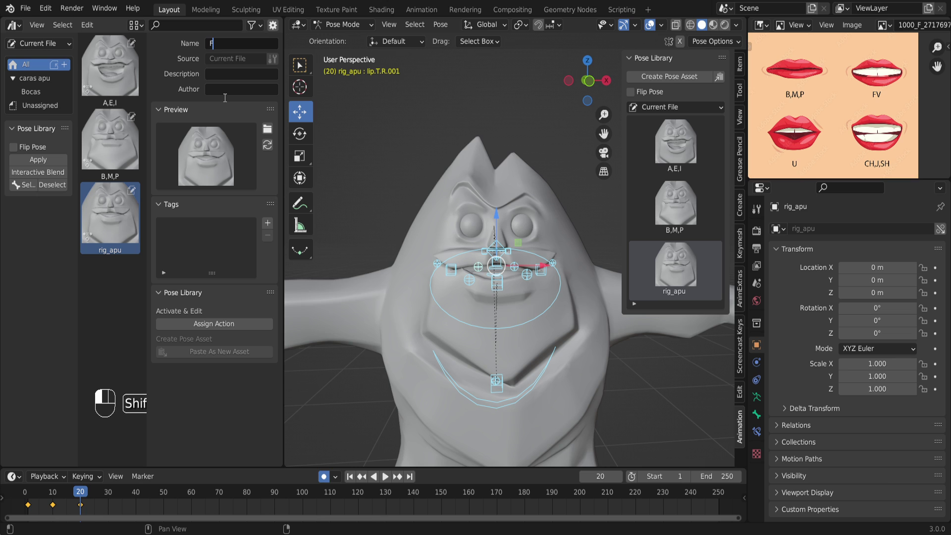
{"action": "type", "text": "V"}
{"action": "key", "text": "Return"}
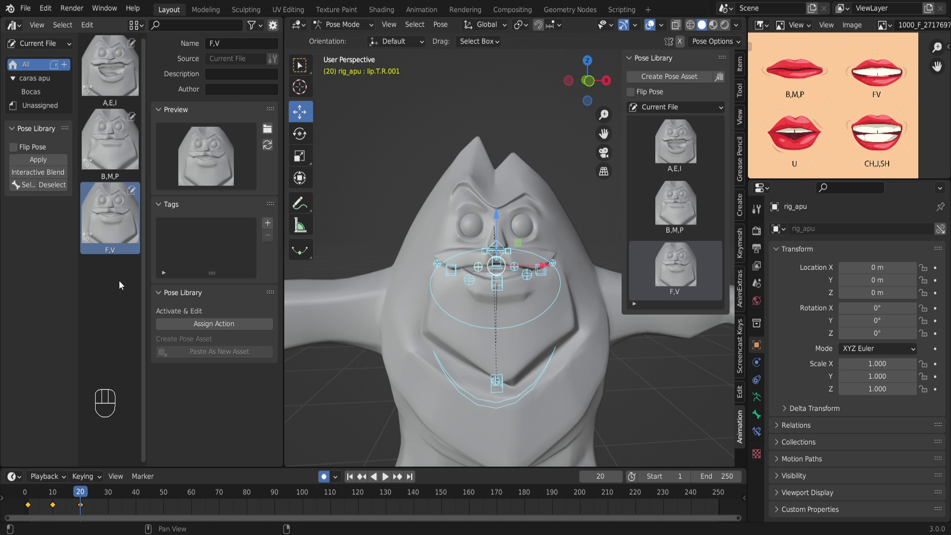
{"action": "left_click", "coordinate": [118, 295]}
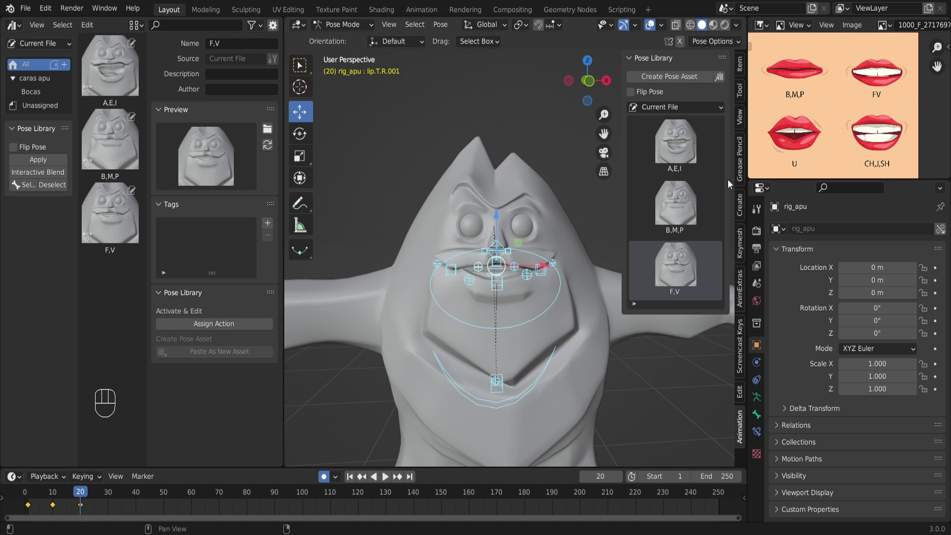
Examine the C,D,G,K,N,R,S,T,X,Y,Z mouth shape in the reference image.
{"action": "scroll", "coordinate": [837, 115], "scroll_direction": "down", "scroll_amount": 3}
{"action": "scroll", "coordinate": [858, 112], "scroll_direction": "up", "scroll_amount": 5}
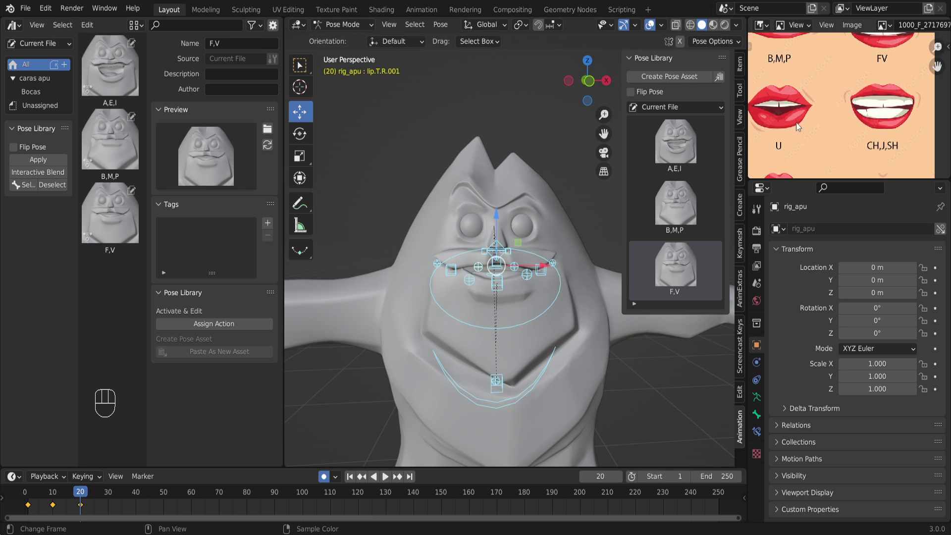
{"action": "scroll", "coordinate": [842, 129], "scroll_direction": "down", "scroll_amount": 2}
{"action": "scroll", "coordinate": [880, 121], "scroll_direction": "up", "scroll_amount": 2}
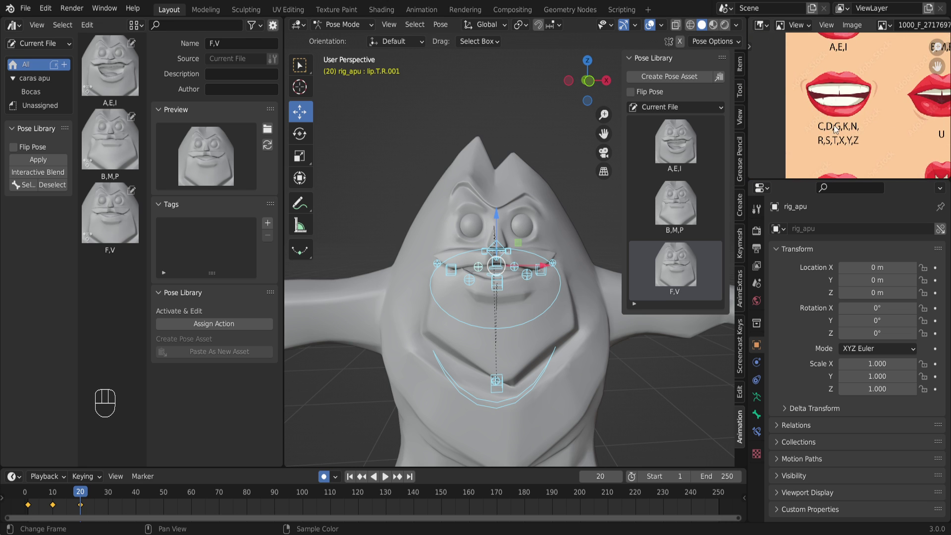
{"action": "middle_click_drag", "start_coordinate": [837, 129], "coordinate": [838, 117]}
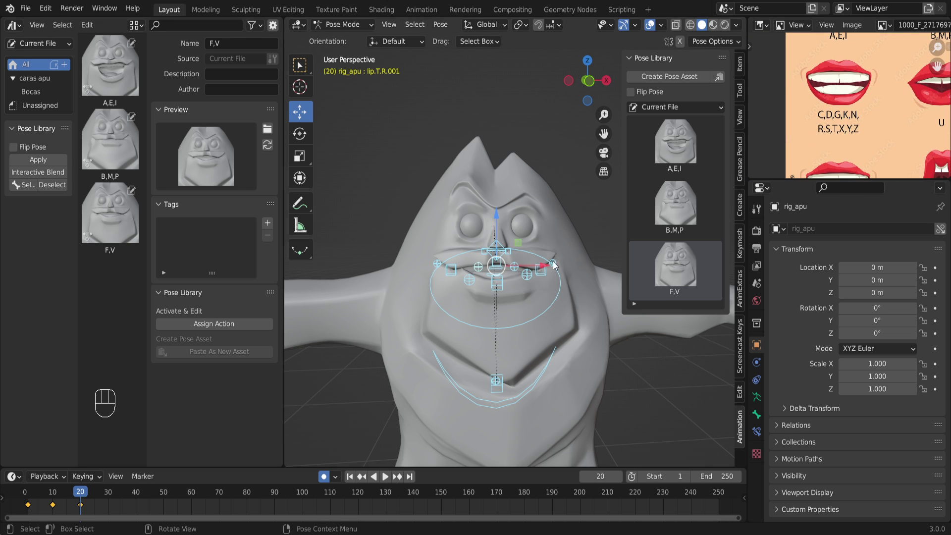
Select the jaw master control and set the current frame to 30.
{"action": "scroll", "coordinate": [542, 287], "scroll_direction": "up", "scroll_amount": 4}
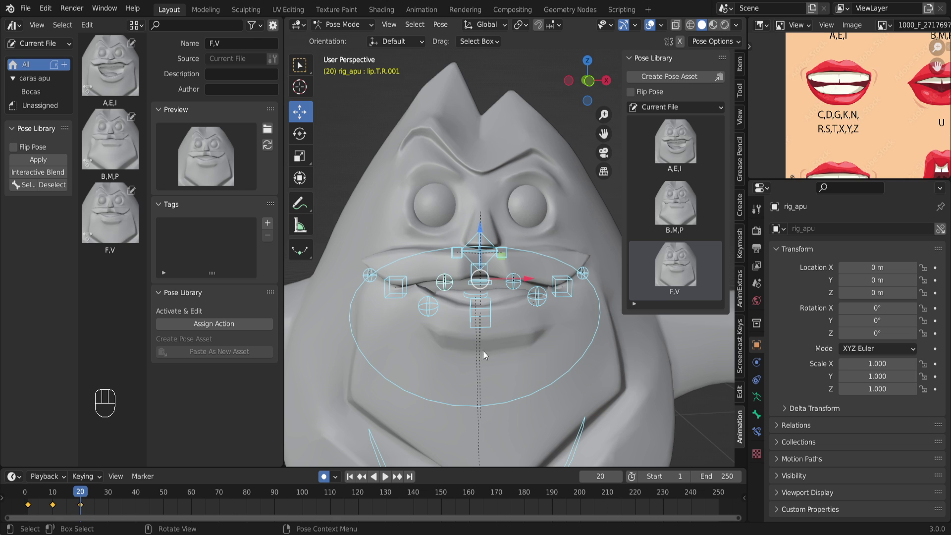
{"action": "left_click", "coordinate": [384, 242]}
{"action": "left_click", "coordinate": [485, 313]}
{"action": "scroll", "coordinate": [489, 346], "scroll_direction": "down", "scroll_amount": 4}
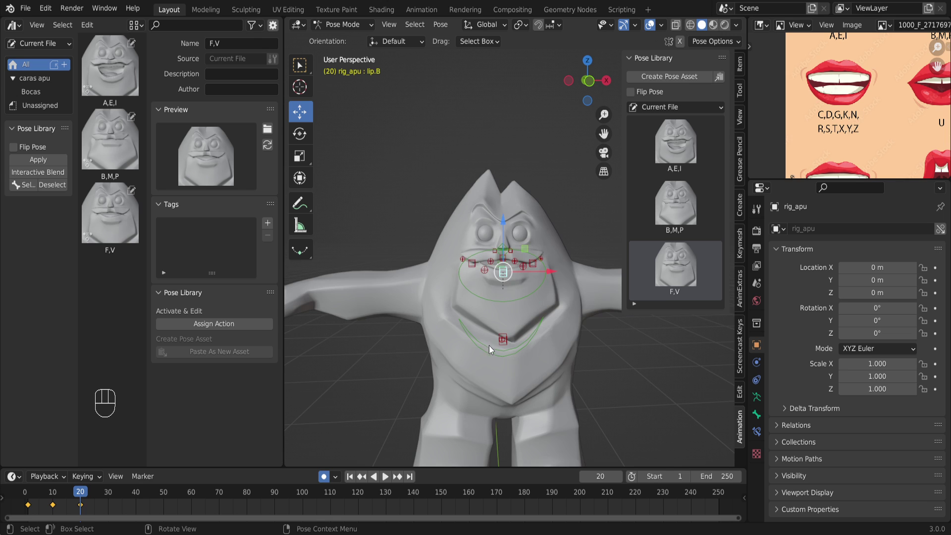
{"action": "left_click", "coordinate": [509, 349]}
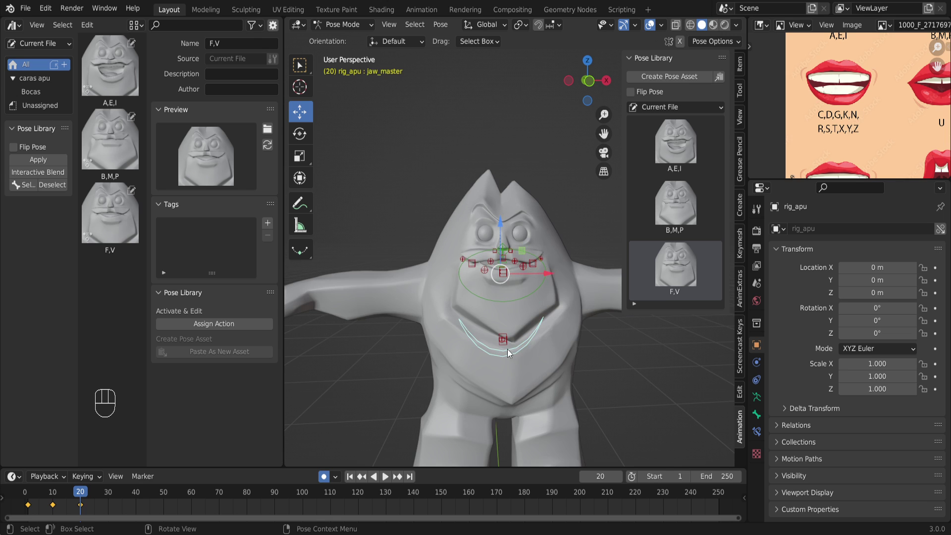
{"action": "left_click", "coordinate": [106, 494]}
{"action": "key", "text": "space"}
{"action": "key", "text": "space"}
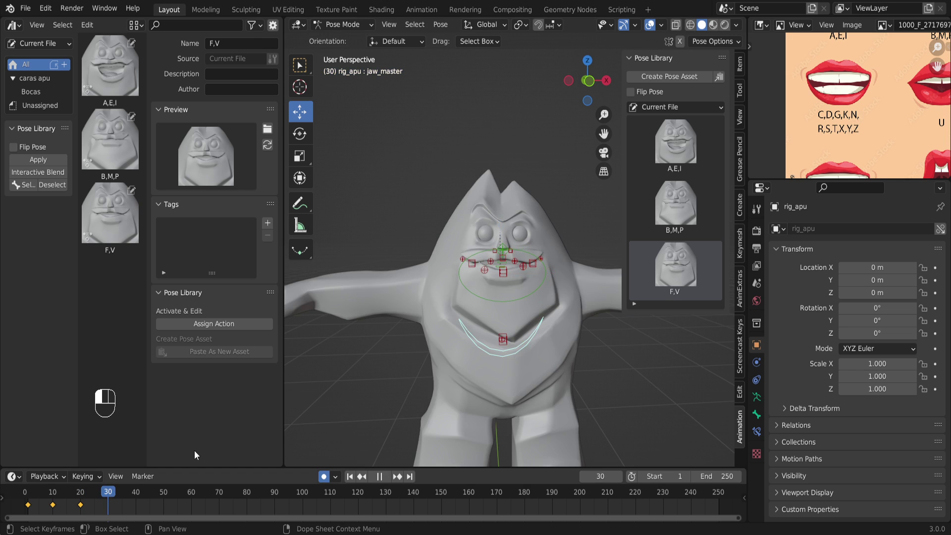
Clear the location and rotation of the jaw master control at frame 30.
{"action": "scroll", "coordinate": [510, 317], "scroll_direction": "up", "scroll_amount": 2}
{"action": "middle_click_drag", "start_coordinate": [498, 343], "coordinate": [471, 293], "text": "shift"}
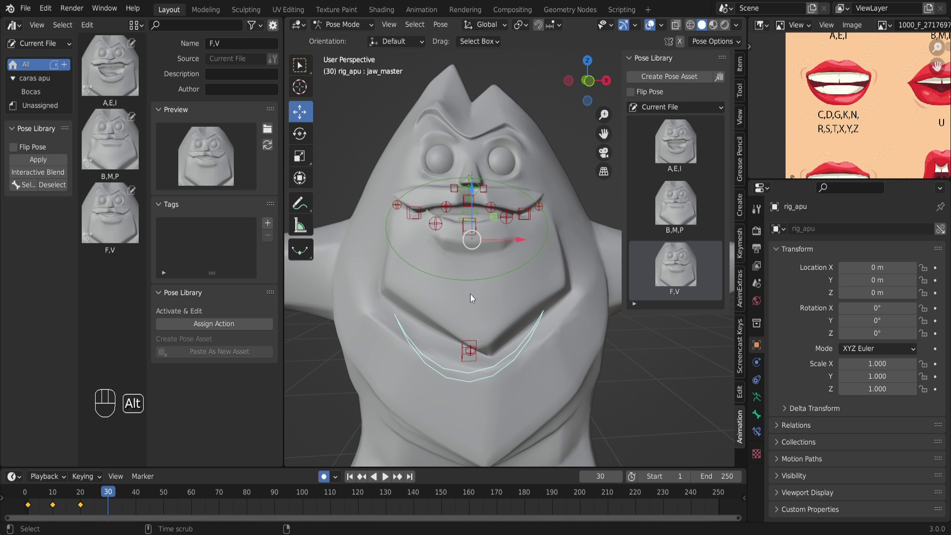
{"action": "key", "text": "alt+g"}
{"action": "key", "text": "alt+r"}
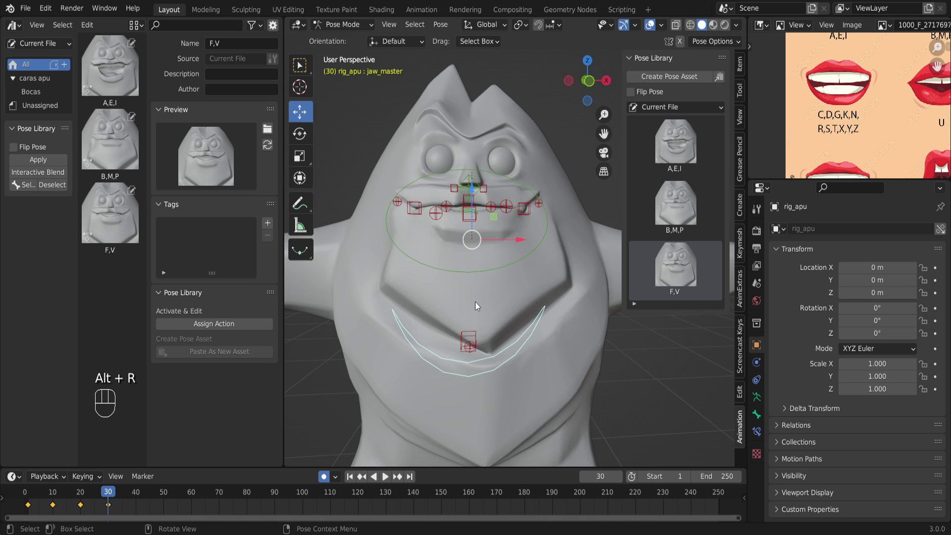
{"action": "key", "text": "alt+r"}
{"action": "scroll", "coordinate": [472, 237], "scroll_direction": "up", "scroll_amount": 1}
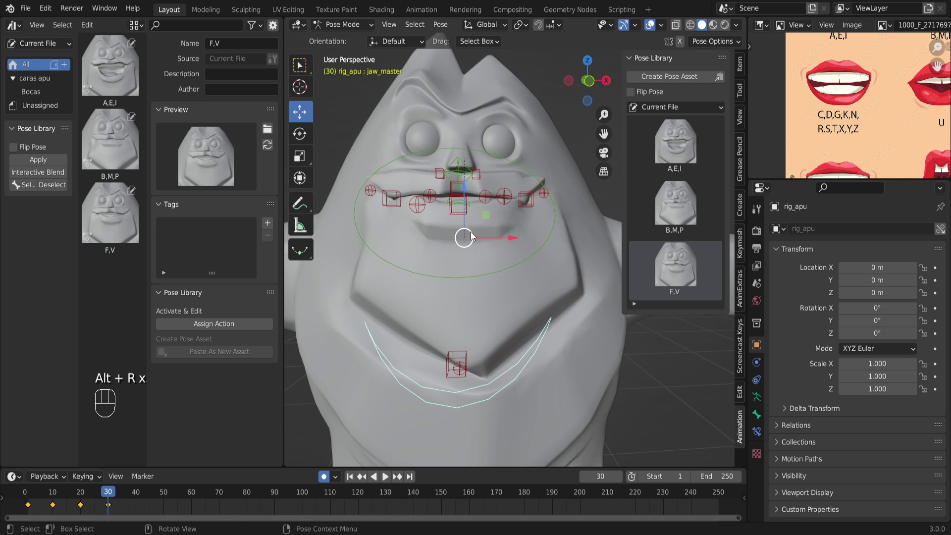
Select all the controls around the mouth and lips and clear their location.
{"action": "left_click_drag", "start_coordinate": [347, 156], "coordinate": [552, 227]}
{"action": "key", "text": "alt"}
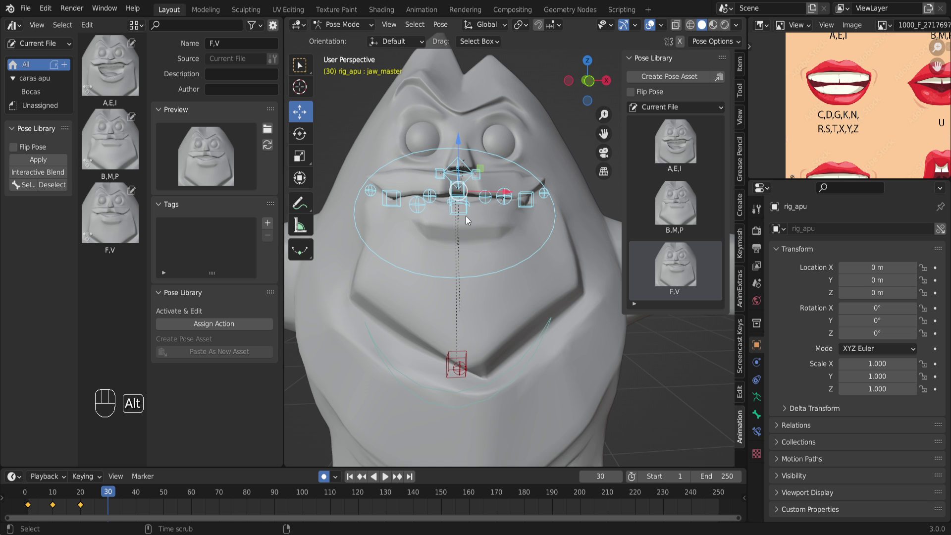
{"action": "key", "text": "alt+g"}
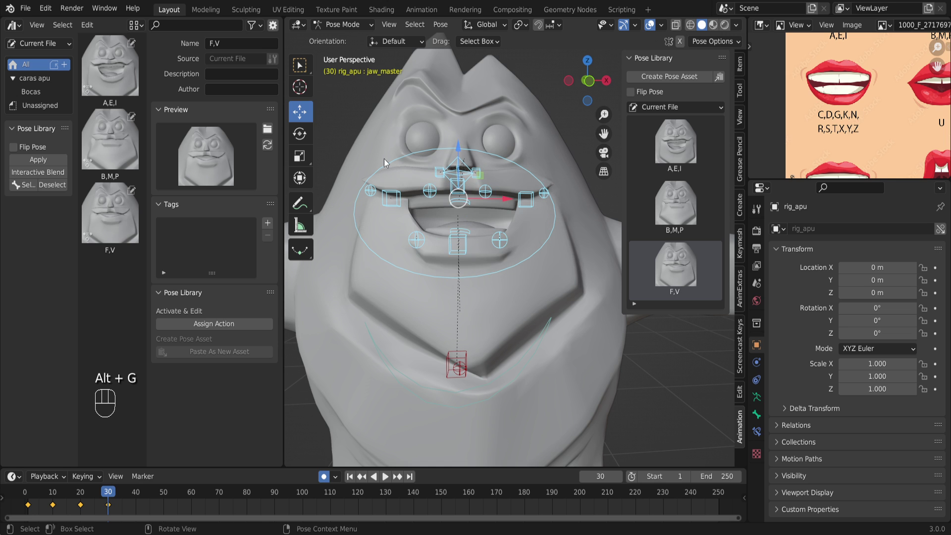
Rotate the jaw master control around the X axis with the Rotate tool to partly close the mouth.
{"action": "scroll", "coordinate": [456, 221], "scroll_direction": "up", "scroll_amount": 2}
{"action": "middle_click_drag", "start_coordinate": [456, 221], "coordinate": [487, 281], "text": "shift"}
{"action": "left_click", "coordinate": [489, 287]}
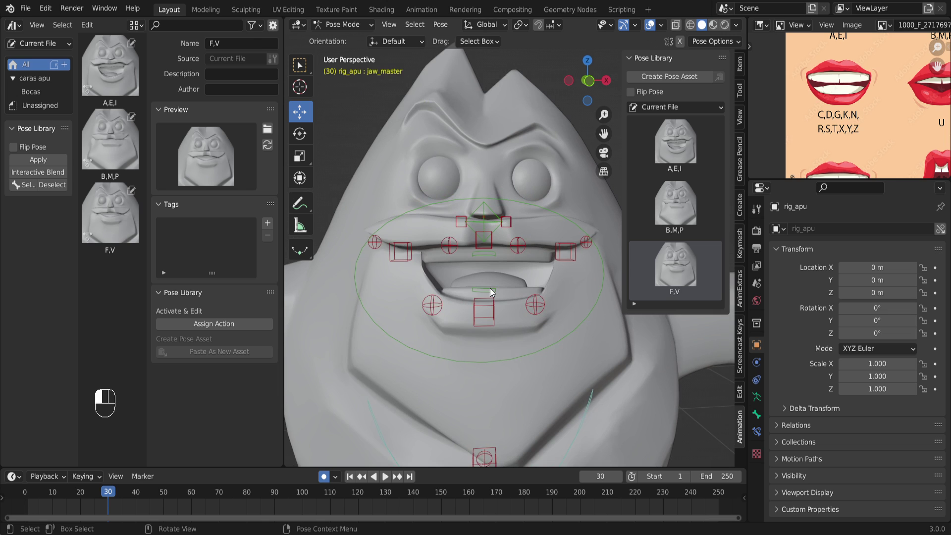
{"action": "scroll", "coordinate": [509, 333], "scroll_direction": "down", "scroll_amount": 1}
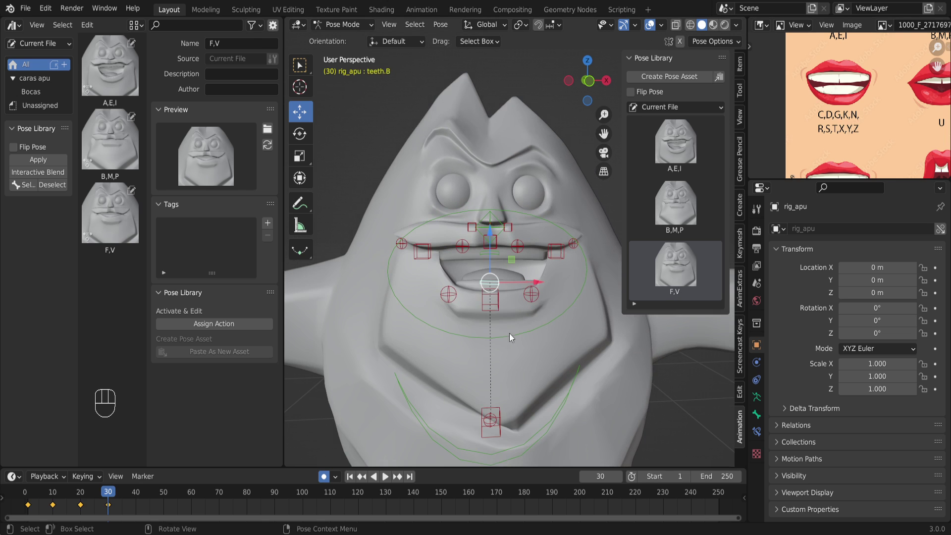
{"action": "left_click", "coordinate": [551, 414]}
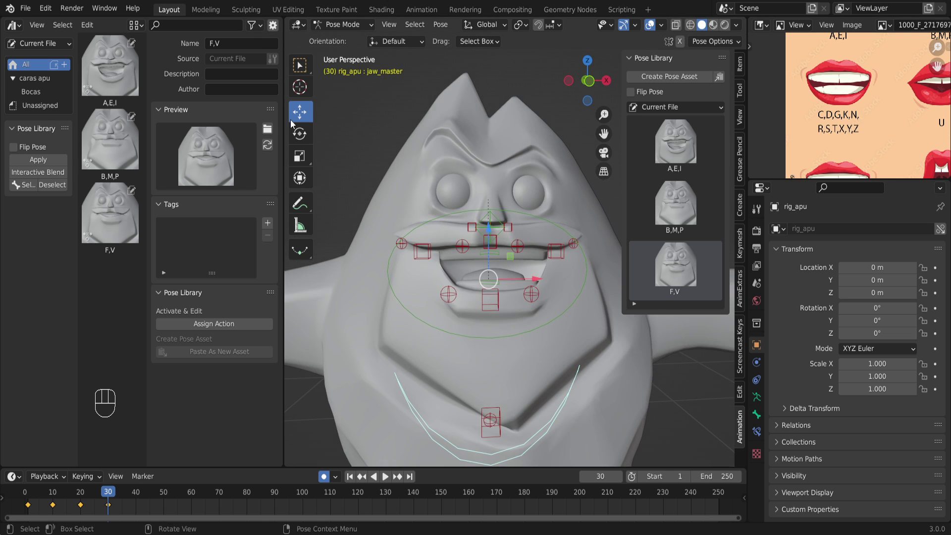
{"action": "left_click", "coordinate": [299, 133]}
{"action": "left_click_drag", "start_coordinate": [520, 304], "coordinate": [525, 310]}
{"action": "middle_click_drag", "start_coordinate": [524, 311], "coordinate": [495, 254], "text": "shift"}
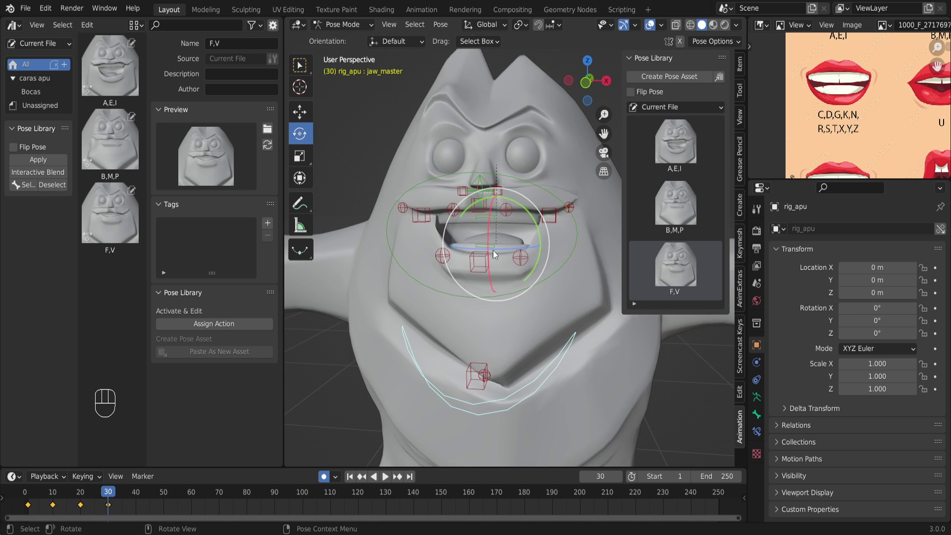
{"action": "left_click_drag", "start_coordinate": [492, 238], "coordinate": [489, 224]}
{"action": "left_click", "coordinate": [489, 224]}
{"action": "scroll", "coordinate": [495, 238], "scroll_direction": "up", "scroll_amount": 4}
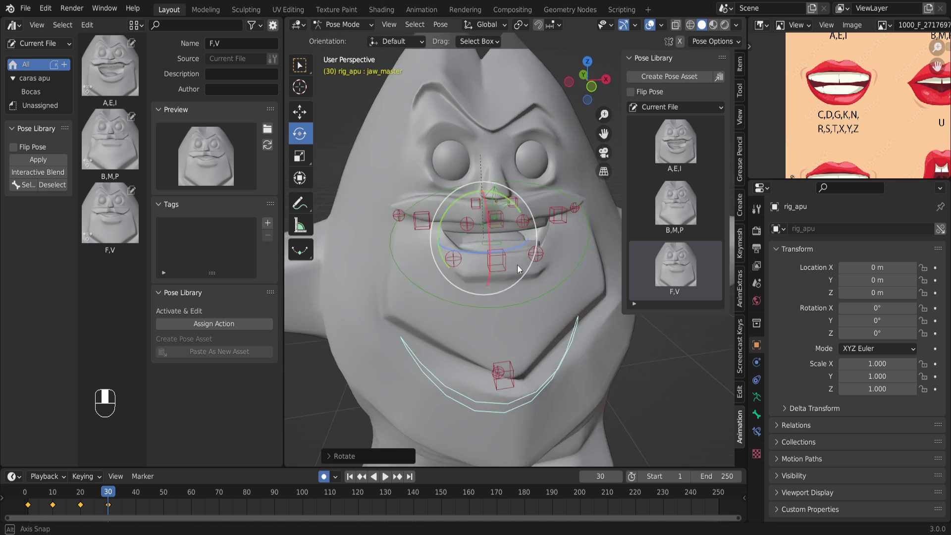
Raise the lower teeth control slightly along the Z axis with the Move tool.
{"action": "middle_click_drag", "start_coordinate": [506, 272], "coordinate": [496, 251], "text": "shift"}
{"action": "left_click", "coordinate": [487, 229]}
{"action": "left_click", "coordinate": [300, 111]}
{"action": "left_click_drag", "start_coordinate": [482, 184], "coordinate": [482, 182]}
{"action": "left_click_drag", "start_coordinate": [516, 242], "coordinate": [511, 250]}
{"action": "middle_click_drag", "start_coordinate": [511, 250], "coordinate": [506, 255]}
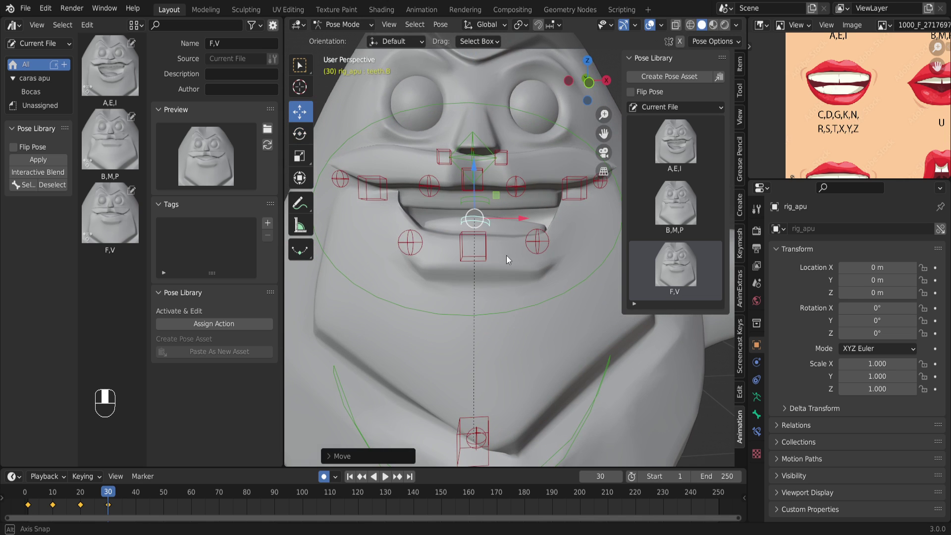
Move the two lip-corner controls outward along the X axis to widen the mouth.
{"action": "left_click", "coordinate": [543, 245]}
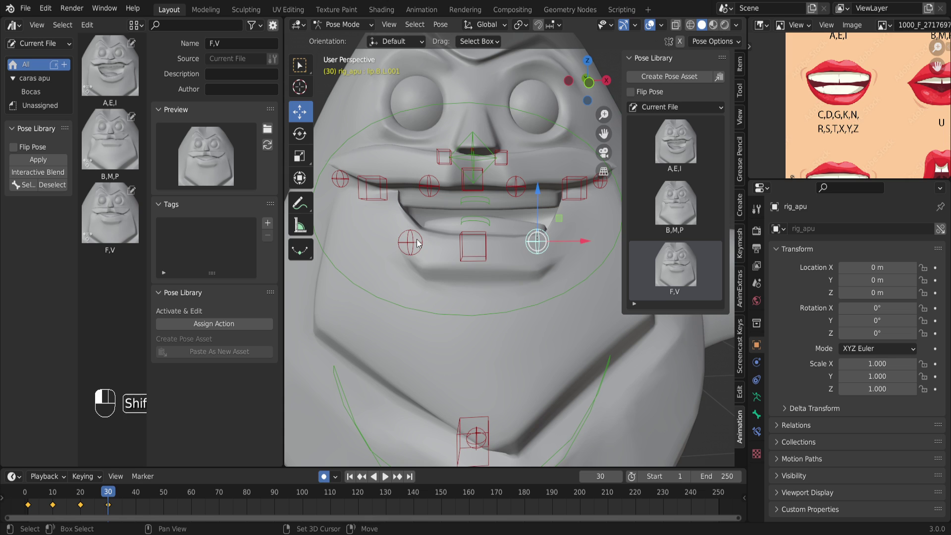
{"action": "left_click", "coordinate": [417, 243], "text": "shift"}
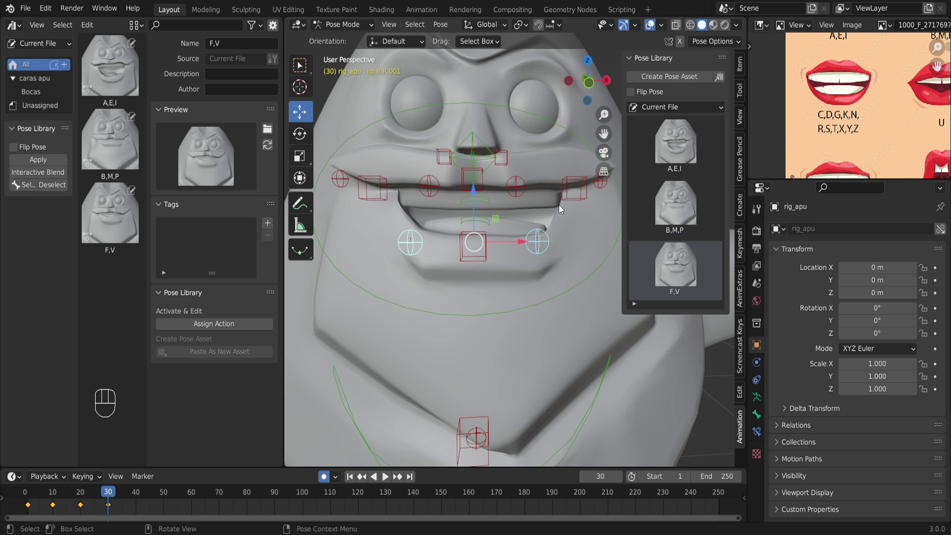
{"action": "middle_click_drag", "start_coordinate": [558, 204], "coordinate": [491, 239], "text": "shift"}
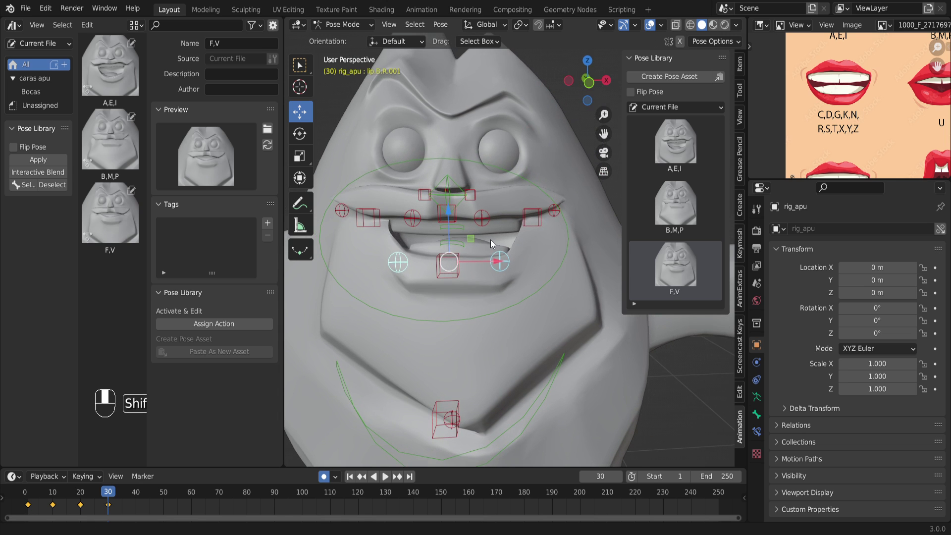
{"action": "left_click", "coordinate": [522, 217]}
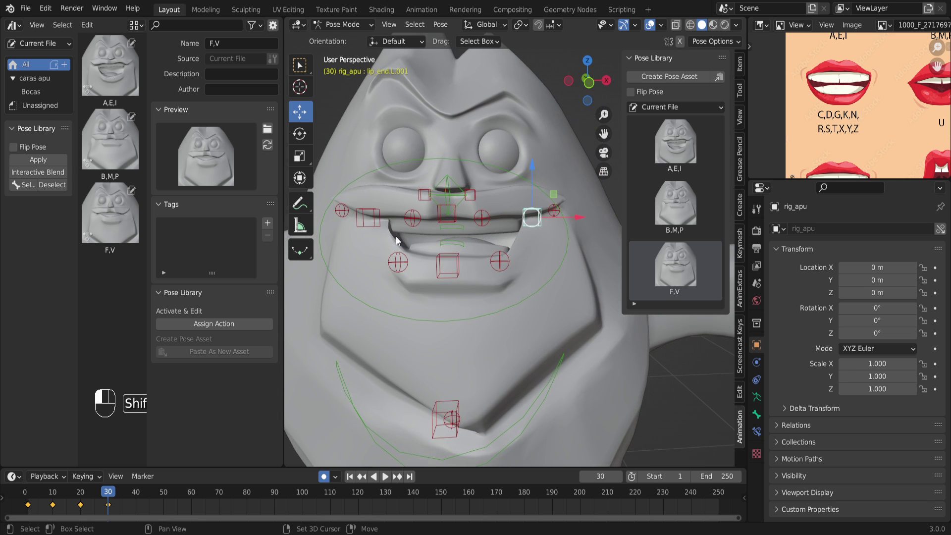
{"action": "left_click", "coordinate": [369, 218]}
{"action": "left_click_drag", "start_coordinate": [383, 218], "coordinate": [370, 218]}
{"action": "left_click", "coordinate": [532, 219]}
{"action": "left_click_drag", "start_coordinate": [560, 217], "coordinate": [574, 217]}
Nudge each side lower-lip control slightly upward and adjust its sideways position with the Move tool.
{"action": "left_click", "coordinate": [503, 266]}
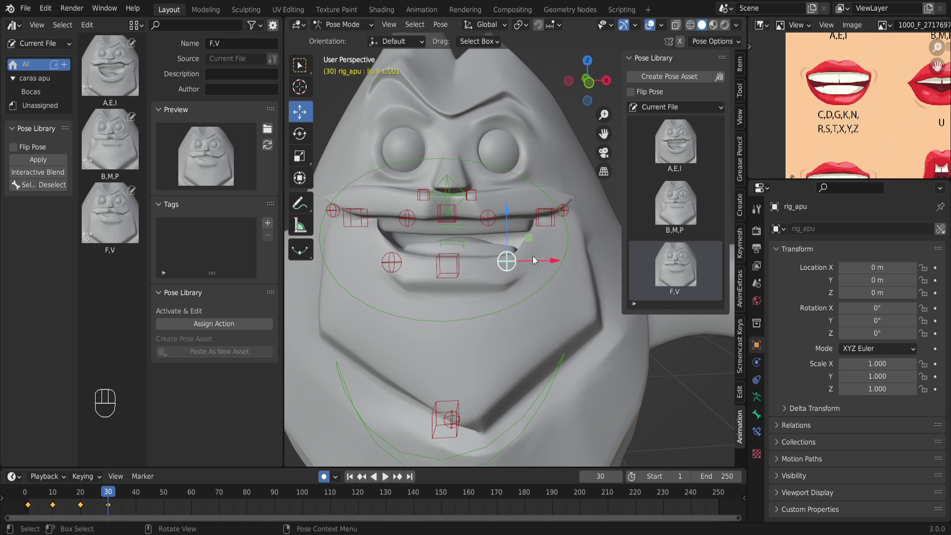
{"action": "left_click_drag", "start_coordinate": [515, 245], "coordinate": [508, 240]}
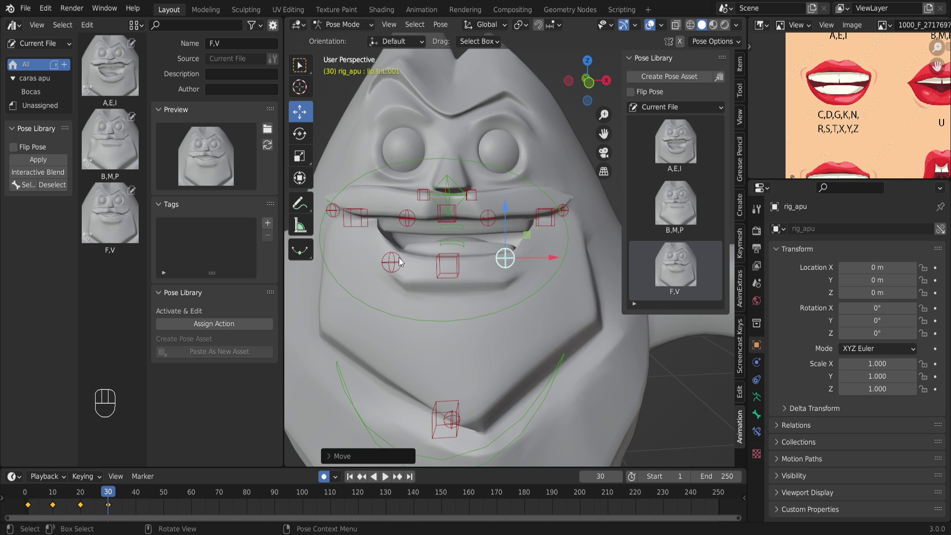
{"action": "left_click", "coordinate": [392, 262]}
{"action": "left_click_drag", "start_coordinate": [415, 239], "coordinate": [413, 235]}
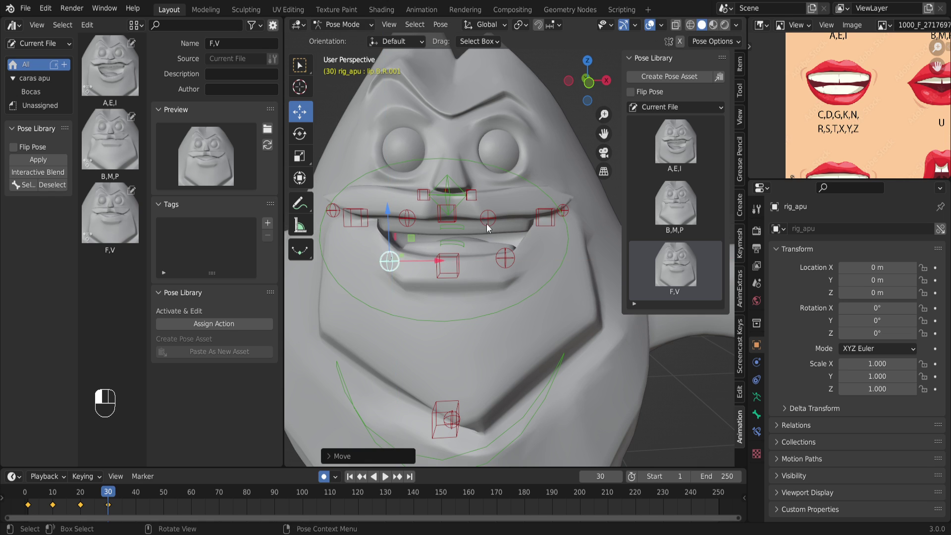
Select both side upper-lip controls and lower them about 0.01 m along the Z axis.
{"action": "left_click", "coordinate": [482, 224]}
{"action": "left_click", "coordinate": [407, 218], "text": "shift"}
{"action": "left_click_drag", "start_coordinate": [444, 190], "coordinate": [444, 191]}
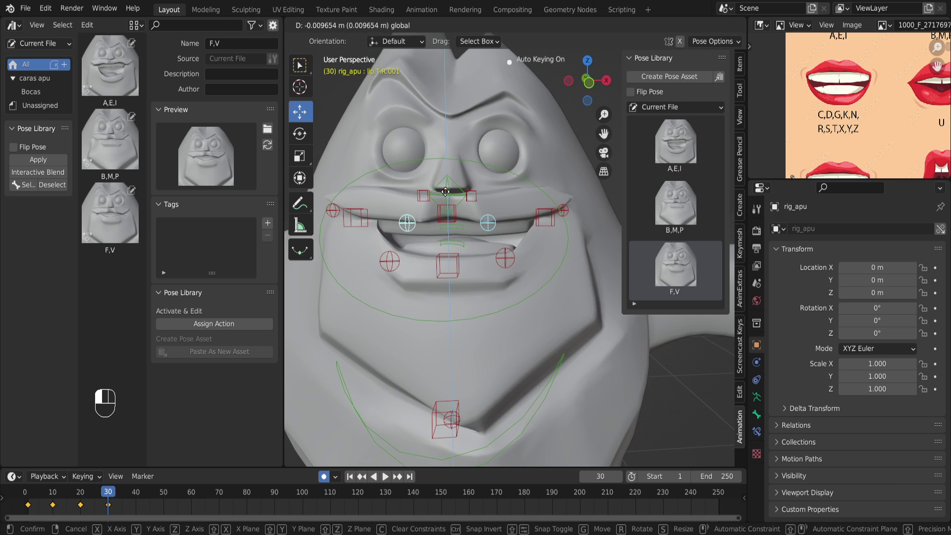
{"action": "left_click_drag", "start_coordinate": [454, 224], "coordinate": [454, 224]}
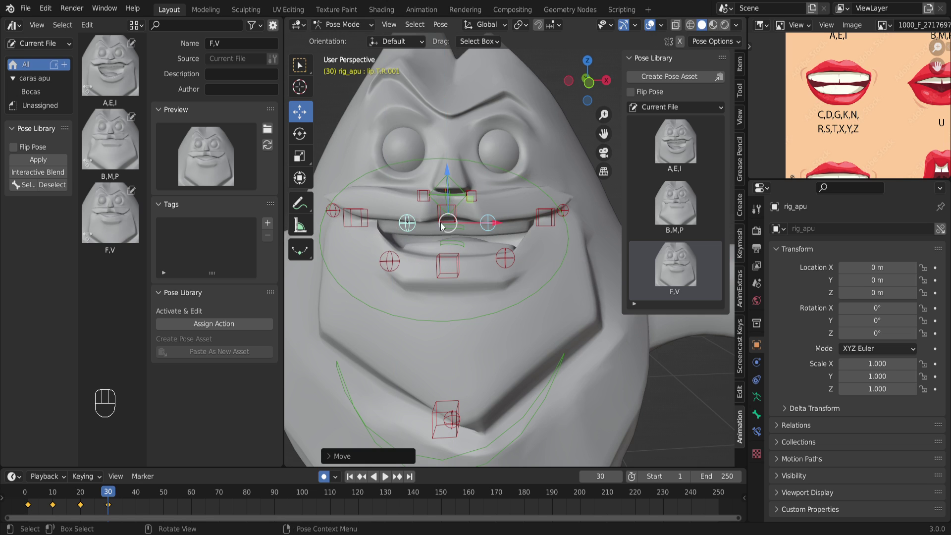
Move the two cheek controls beside the mouth corners outward along the X axis, the character's right one by about 0.02 m.
{"action": "left_click", "coordinate": [331, 220]}
{"action": "left_click", "coordinate": [333, 210]}
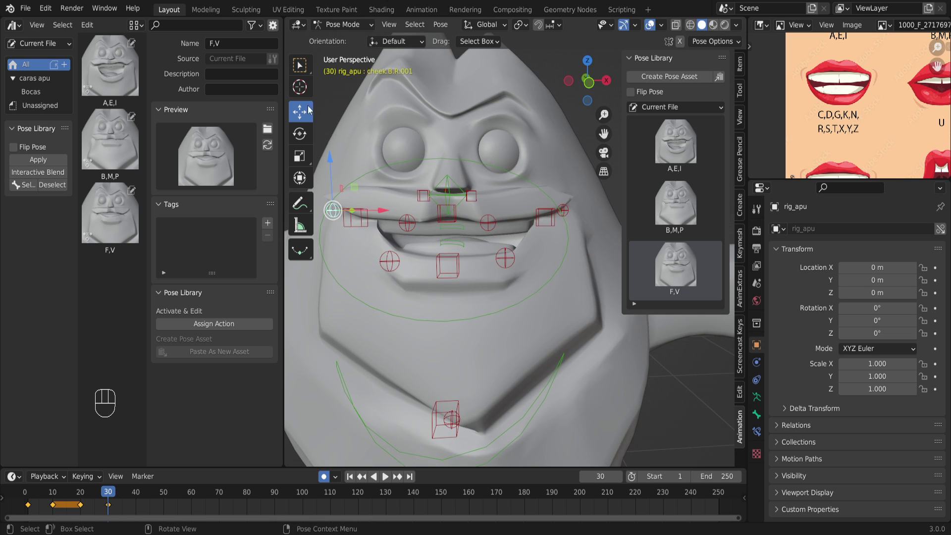
{"action": "left_click_drag", "start_coordinate": [358, 206], "coordinate": [358, 210]}
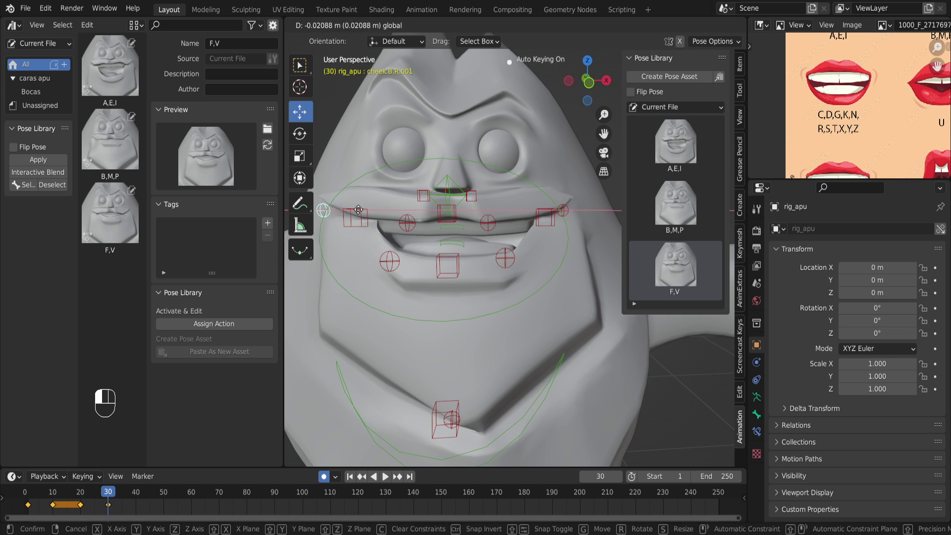
{"action": "left_click", "coordinate": [479, 206]}
{"action": "left_click", "coordinate": [567, 212]}
{"action": "left_click_drag", "start_coordinate": [593, 210], "coordinate": [599, 209]}
{"action": "left_click", "coordinate": [571, 226]}
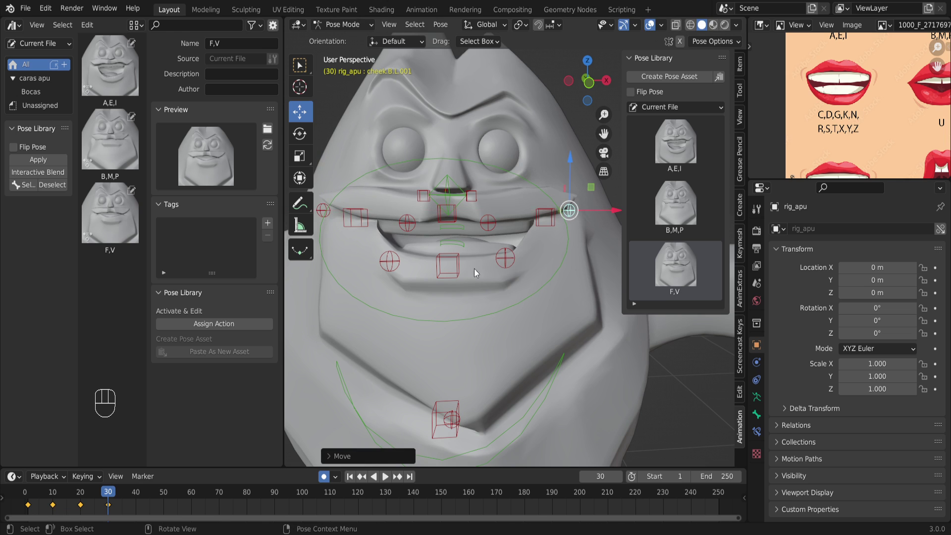
{"action": "middle_click_drag", "start_coordinate": [465, 244], "coordinate": [486, 219], "text": "shift"}
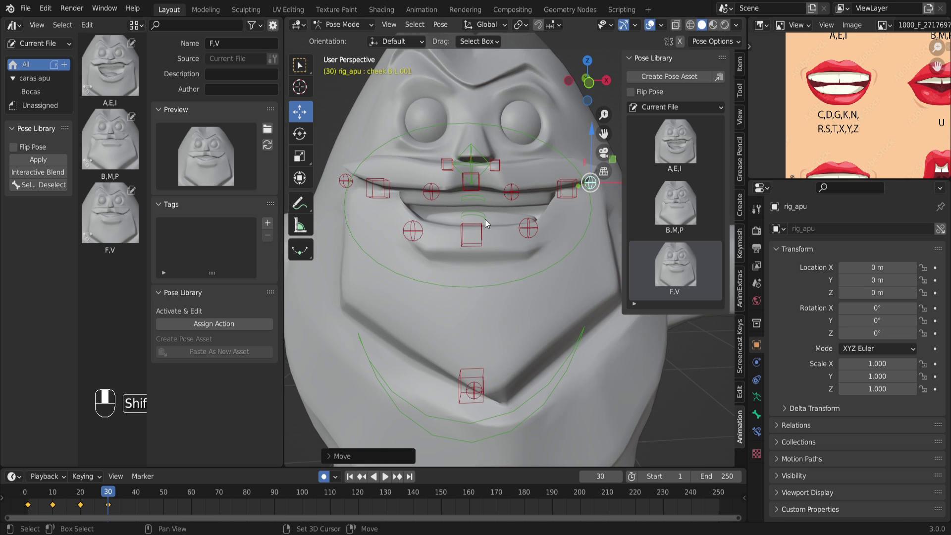
Rotate the chin control slightly and move it upward.
{"action": "left_click", "coordinate": [474, 377]}
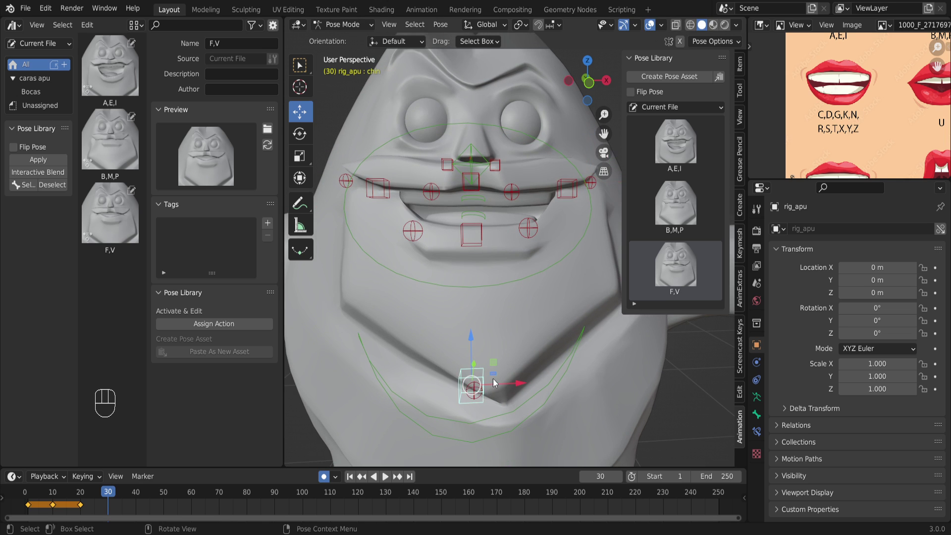
{"action": "key", "text": "r"}
{"action": "left_click", "coordinate": [519, 355]}
{"action": "key", "text": "g"}
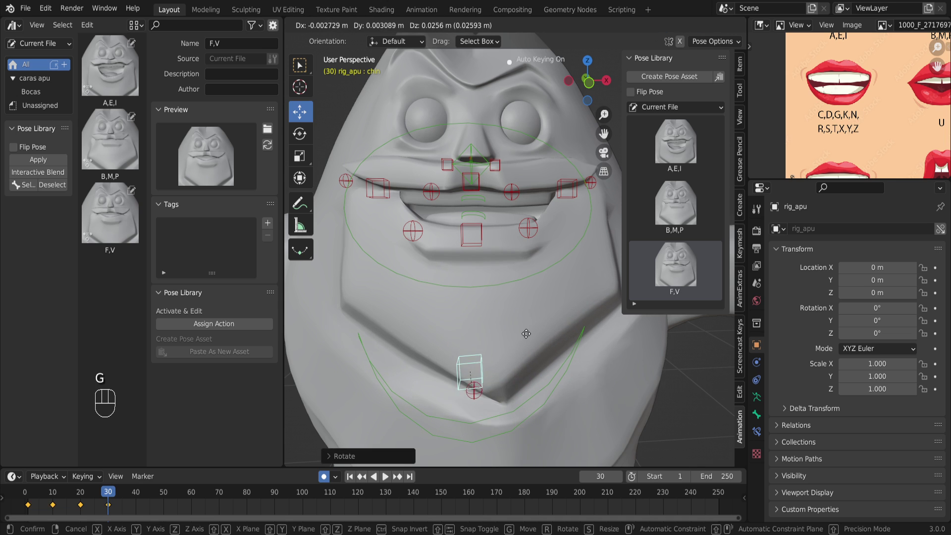
{"action": "left_click", "coordinate": [473, 379]}
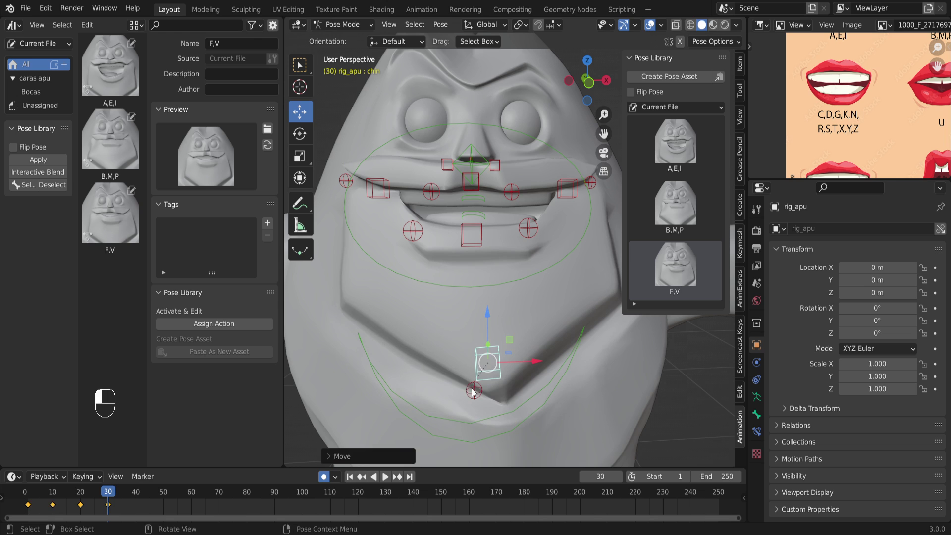
Move the small jaw control beneath the chin about 0.02 m toward the character's right.
{"action": "left_click", "coordinate": [473, 391]}
{"action": "key", "text": "g"}
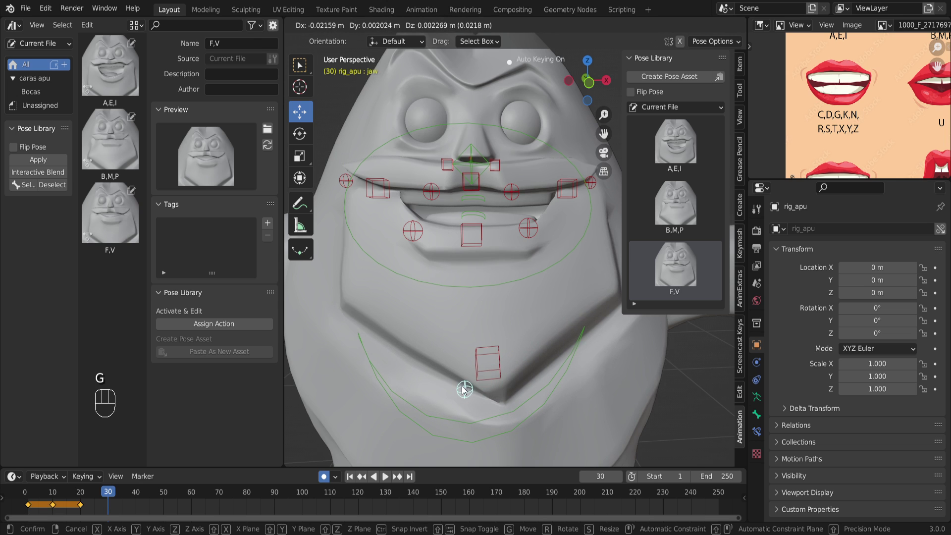
{"action": "left_click", "coordinate": [465, 390]}
Rotate the large jaw master control slightly, first in the view plane and again with free trackball rotation.
{"action": "left_click", "coordinate": [542, 380]}
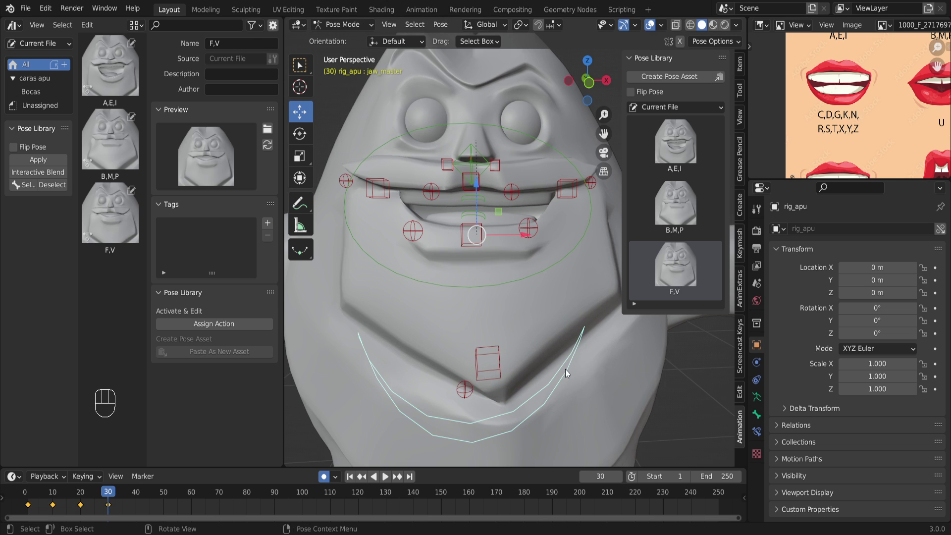
{"action": "key", "text": "r"}
{"action": "left_click", "coordinate": [563, 357]}
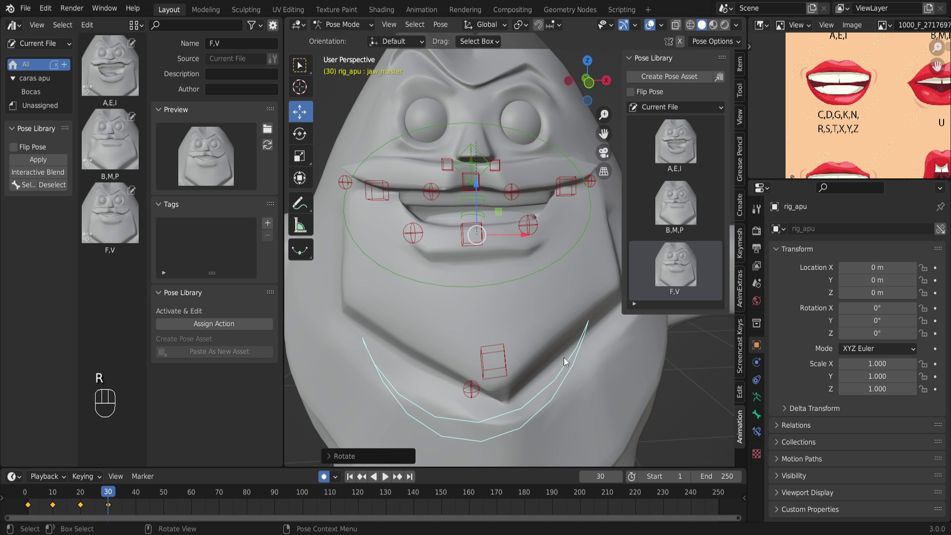
{"action": "key", "text": "r"}
{"action": "key", "text": "r"}
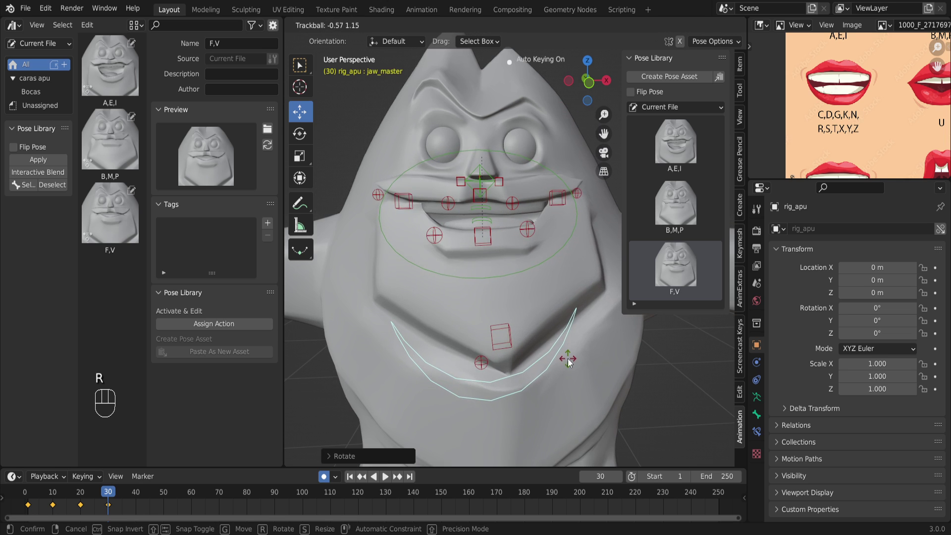
{"action": "left_click", "coordinate": [568, 358]}
Rotate the lower teeth control slightly and move it a little upward.
{"action": "scroll", "coordinate": [472, 262], "scroll_direction": "up", "scroll_amount": 4}
{"action": "left_click", "coordinate": [450, 258]}
{"action": "key", "text": "r"}
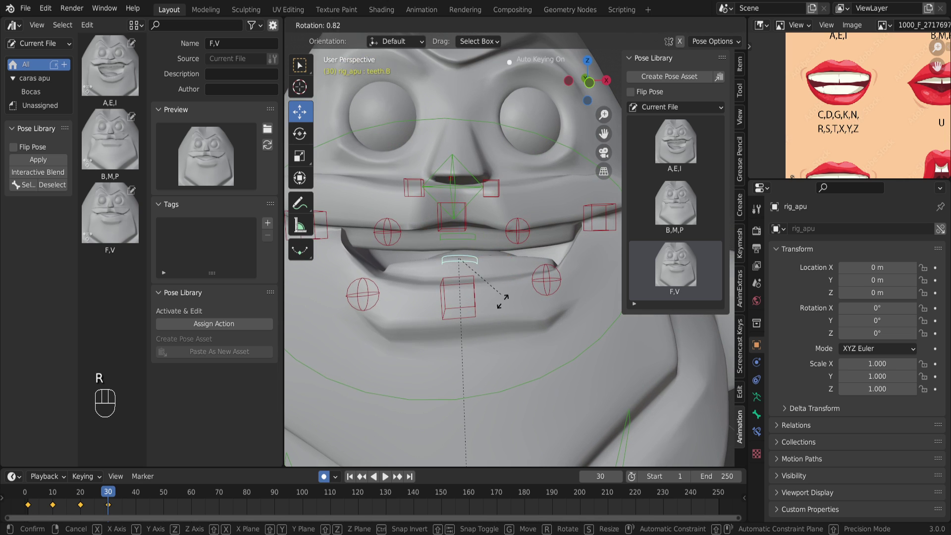
{"action": "left_click", "coordinate": [502, 292]}
{"action": "key", "text": "g"}
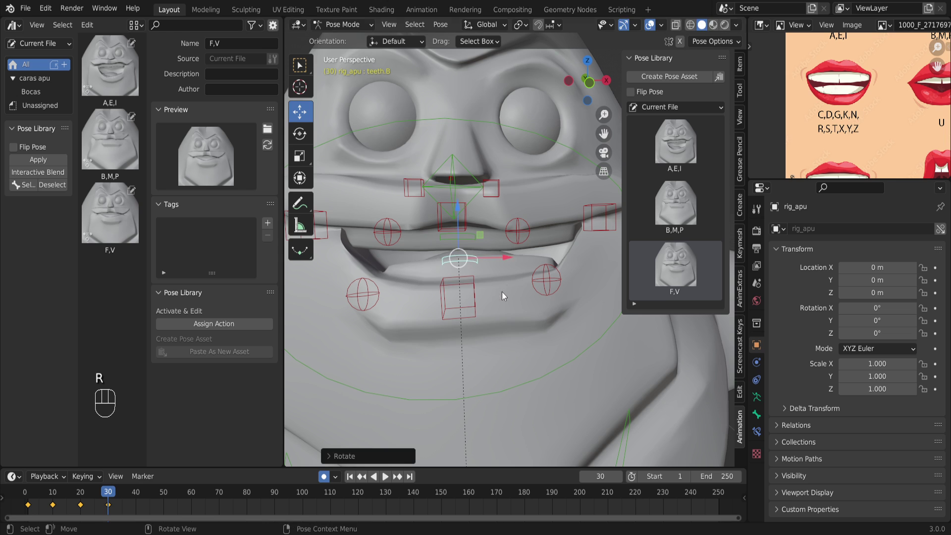
{"action": "right_click", "coordinate": [474, 280]}
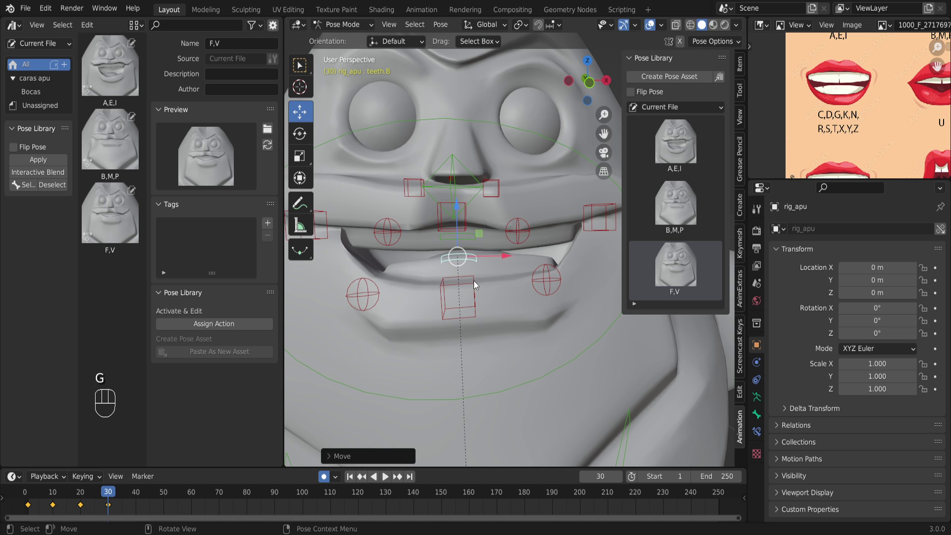
Nudge the central lower-lip control slightly upward.
{"action": "left_click", "coordinate": [474, 281]}
{"action": "key", "text": "g"}
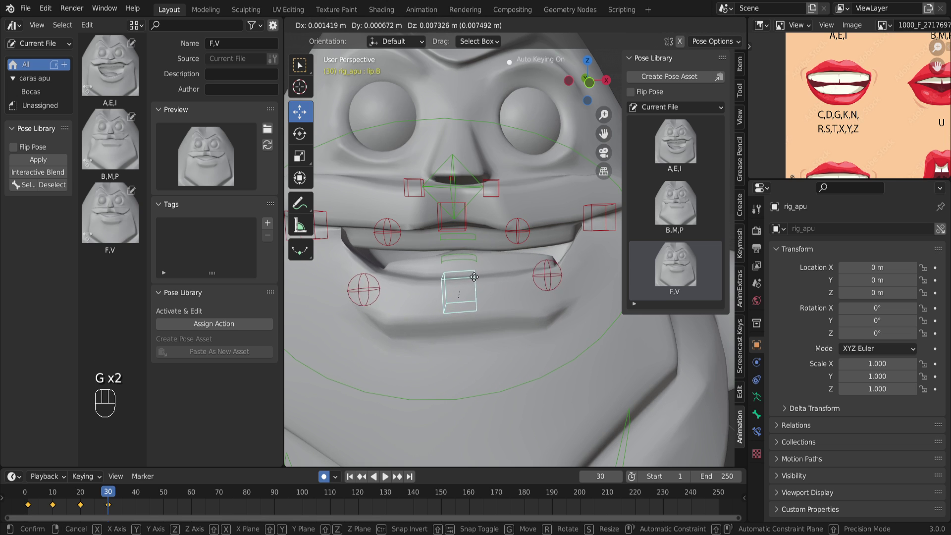
{"action": "left_click", "coordinate": [473, 281]}
Select all the mouth and jaw controls together and insert a keyframe for them at frame 30.
{"action": "scroll", "coordinate": [472, 283], "scroll_direction": "down", "scroll_amount": 5}
{"action": "middle_click_drag", "start_coordinate": [473, 295], "coordinate": [443, 277], "text": "shift"}
{"action": "left_click_drag", "start_coordinate": [343, 158], "coordinate": [584, 454]}
{"action": "scroll", "coordinate": [459, 309], "scroll_direction": "down", "scroll_amount": 3}
{"action": "scroll", "coordinate": [481, 313], "scroll_direction": "up", "scroll_amount": 5}
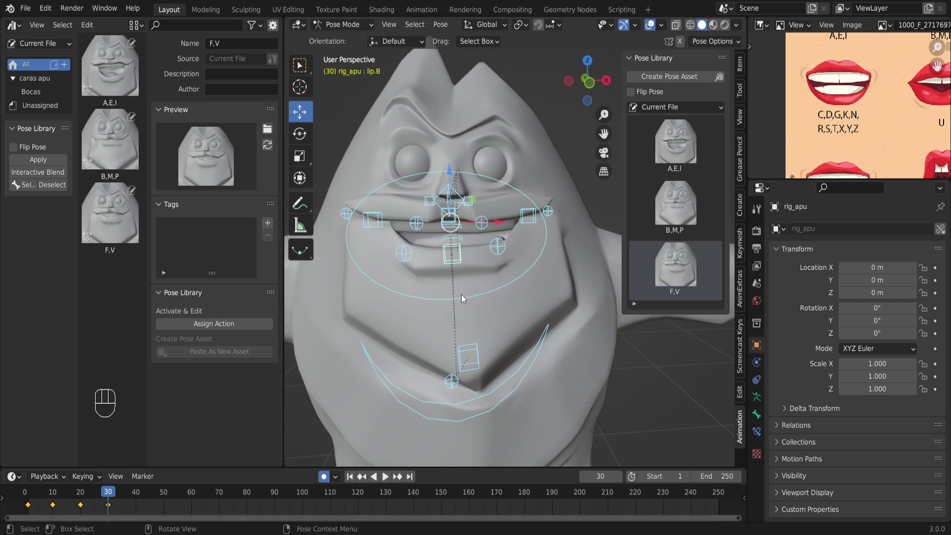
{"action": "key", "text": "i"}
{"action": "left_click", "coordinate": [440, 308]}
{"action": "right_click", "coordinate": [484, 217]}
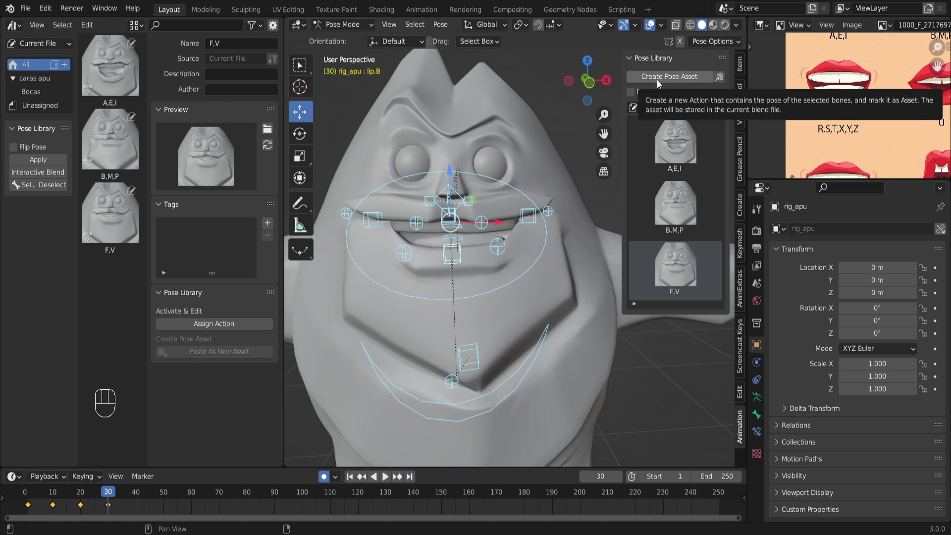
Create a pose asset from the selected controls and select the new asset for editing.
{"action": "left_click", "coordinate": [744, 438]}
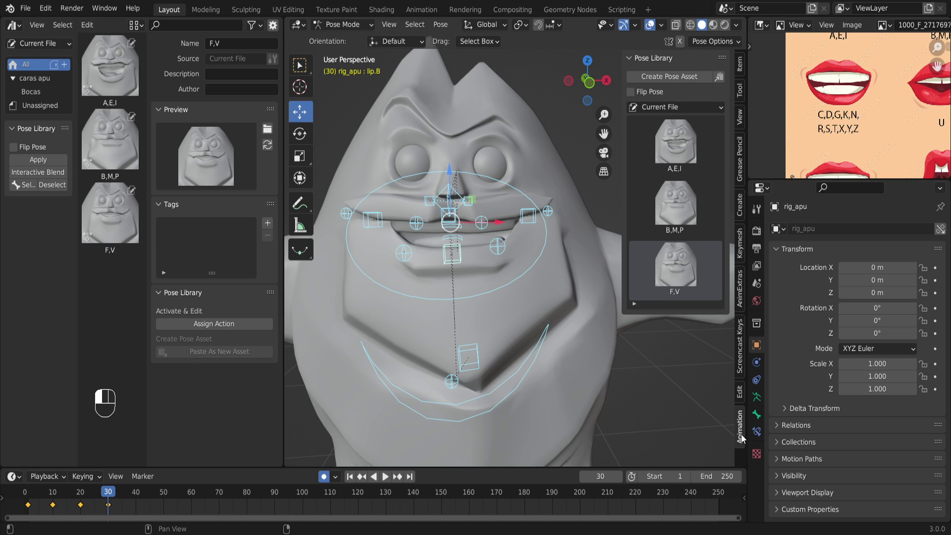
{"action": "left_click", "coordinate": [670, 79]}
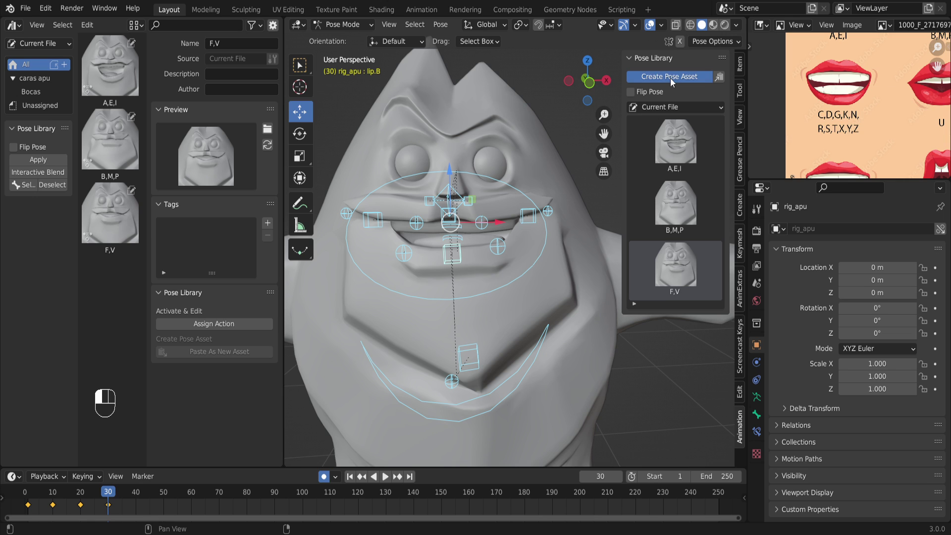
{"action": "left_click", "coordinate": [680, 341]}
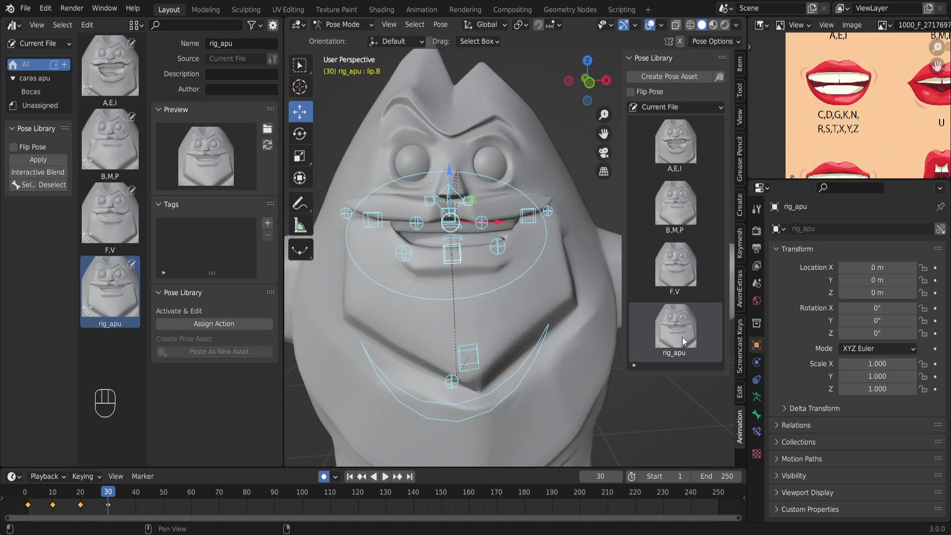
{"action": "left_click", "coordinate": [108, 295]}
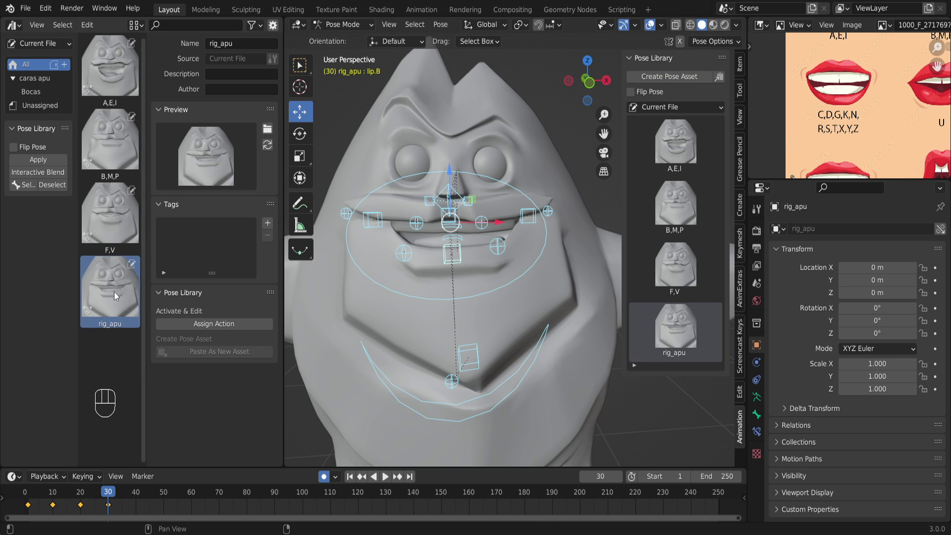
Rename the new pose asset to CDGNRSTXY.
{"action": "left_click", "coordinate": [239, 42]}
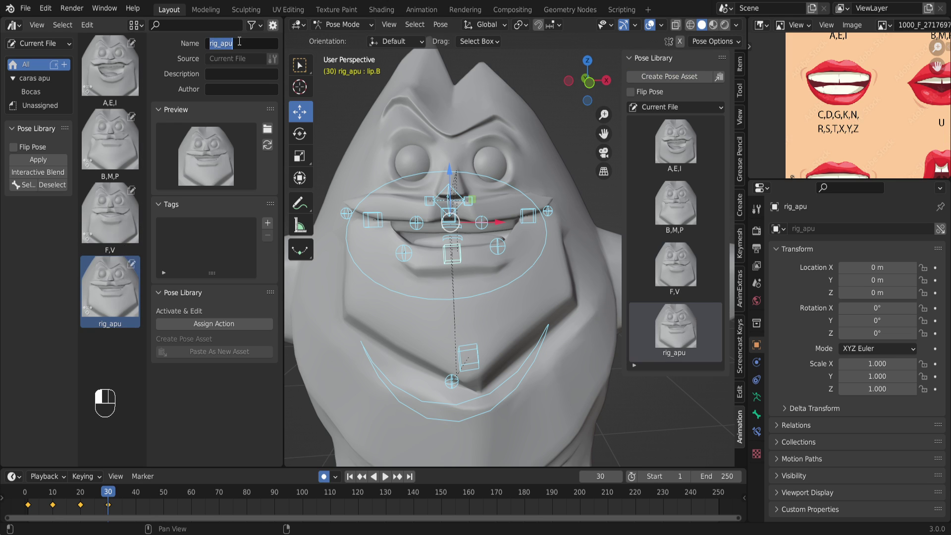
{"action": "type", "text": "CD"}
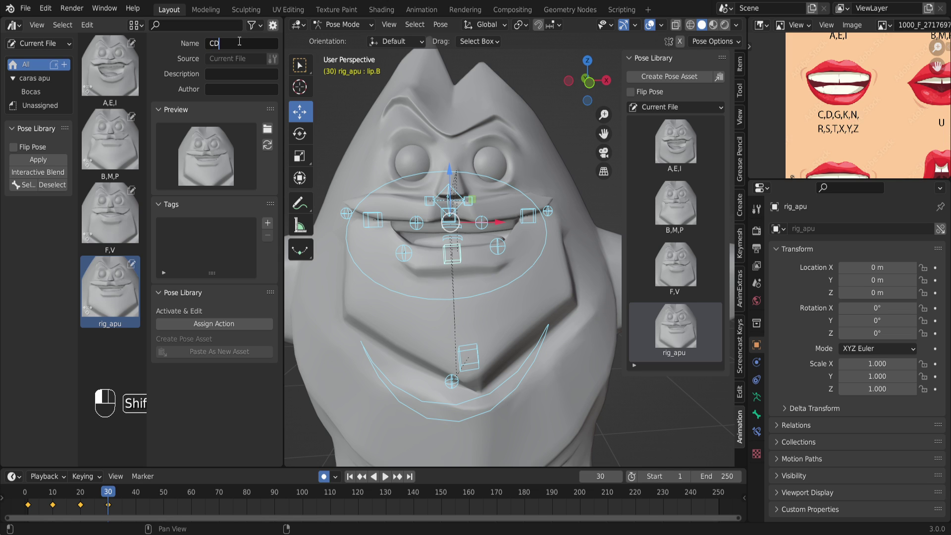
{"action": "type", "text": "G"}
{"action": "key", "text": "shift"}
{"action": "type", "text": "NR"}
{"action": "type", "text": "E"}
{"action": "key", "text": "BackSpace"}
{"action": "type", "text": "S"}
{"action": "type", "text": "T"}
{"action": "type", "text": "XY"}
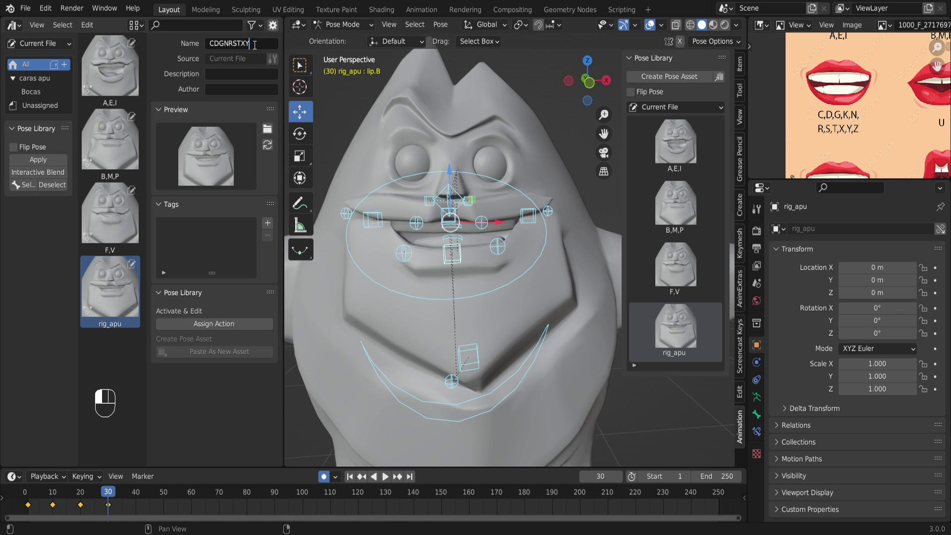
{"action": "key", "text": "Return"}
Rename the A,E,I pose asset to A,E,I,K,Z.
{"action": "left_click", "coordinate": [102, 82]}
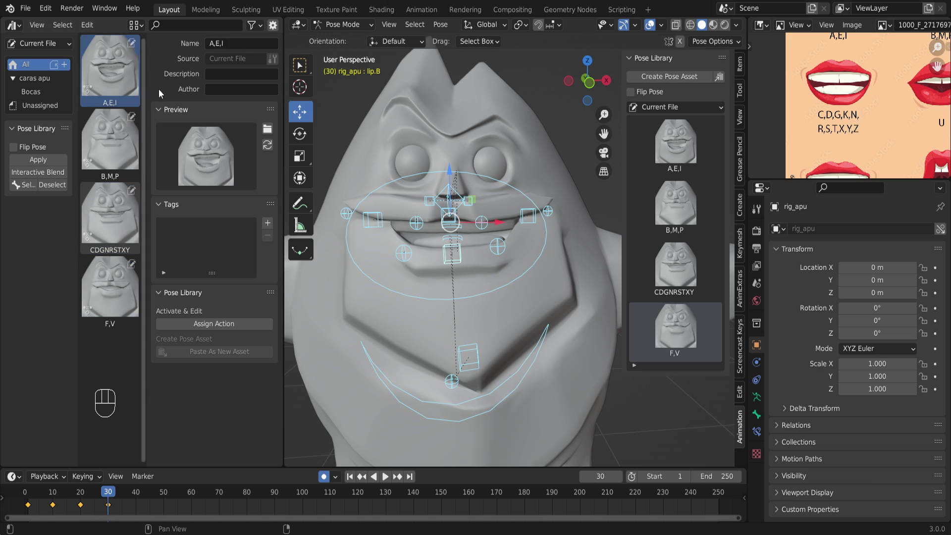
{"action": "left_click", "coordinate": [237, 44]}
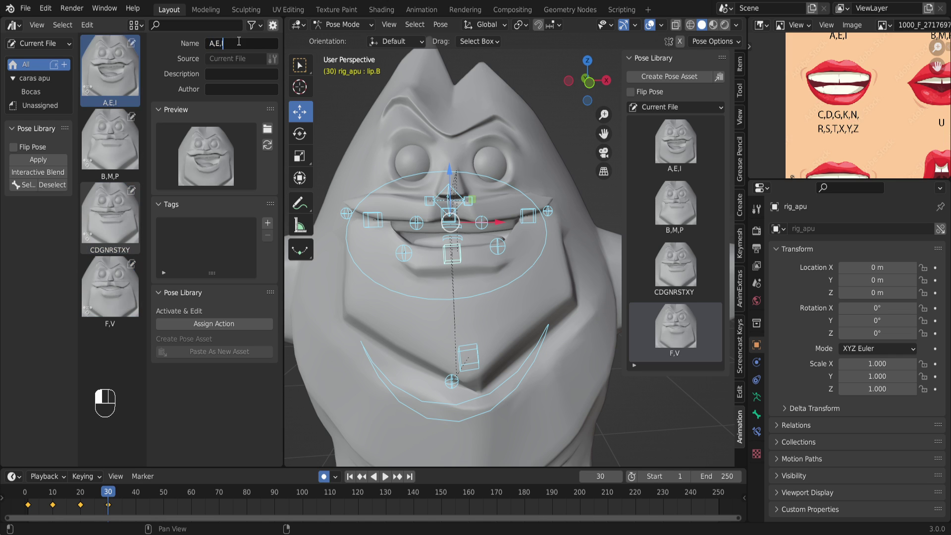
{"action": "type", "text": ","}
{"action": "type", "text": "K,"}
{"action": "type", "text": "Z"}
{"action": "key", "text": "Left"}
{"action": "type", "text": ","}
{"action": "left_click", "coordinate": [201, 407]}
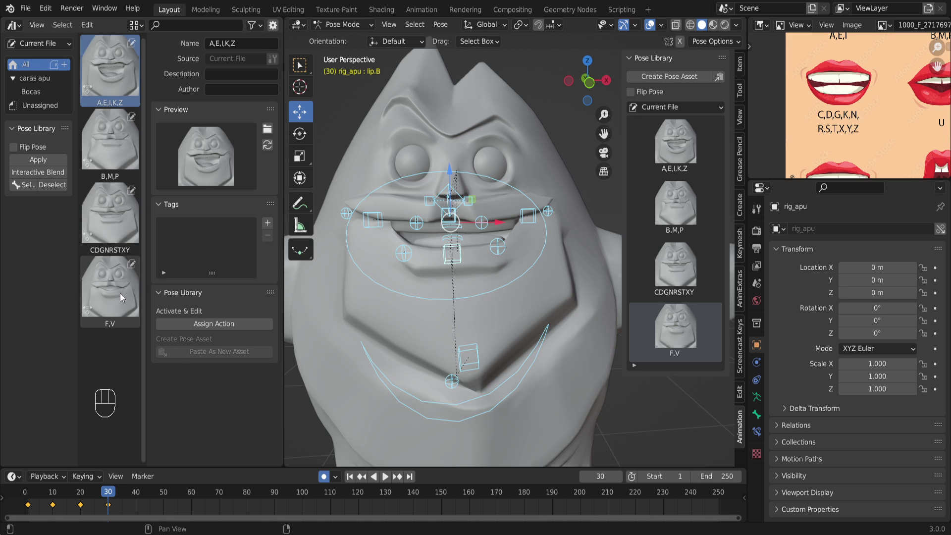
Clear the location and rotation of all the mouth and jaw controls to start the next mouth shape.
{"action": "left_click", "coordinate": [113, 314]}
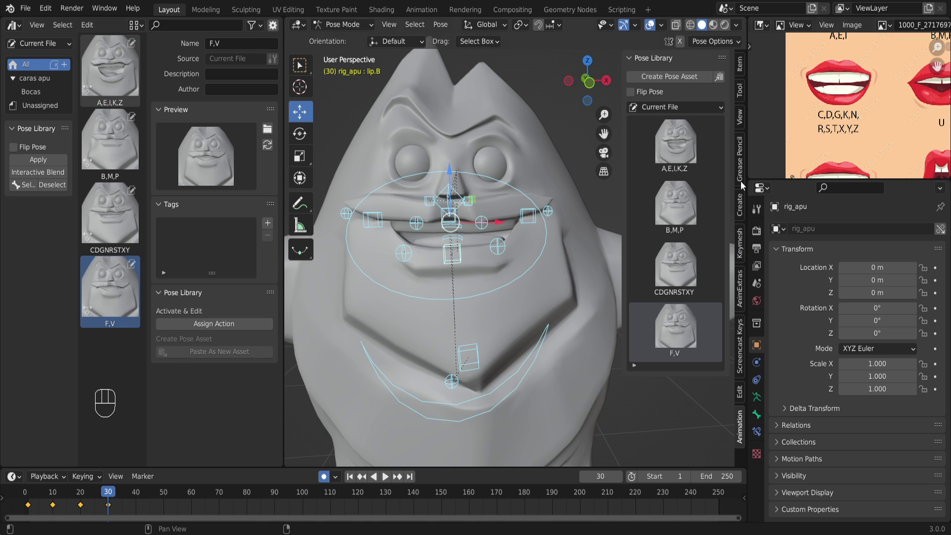
{"action": "scroll", "coordinate": [825, 126], "scroll_direction": "down", "scroll_amount": 3}
{"action": "middle_click_drag", "start_coordinate": [825, 126], "coordinate": [845, 75]}
{"action": "scroll", "coordinate": [810, 111], "scroll_direction": "up", "scroll_amount": 2}
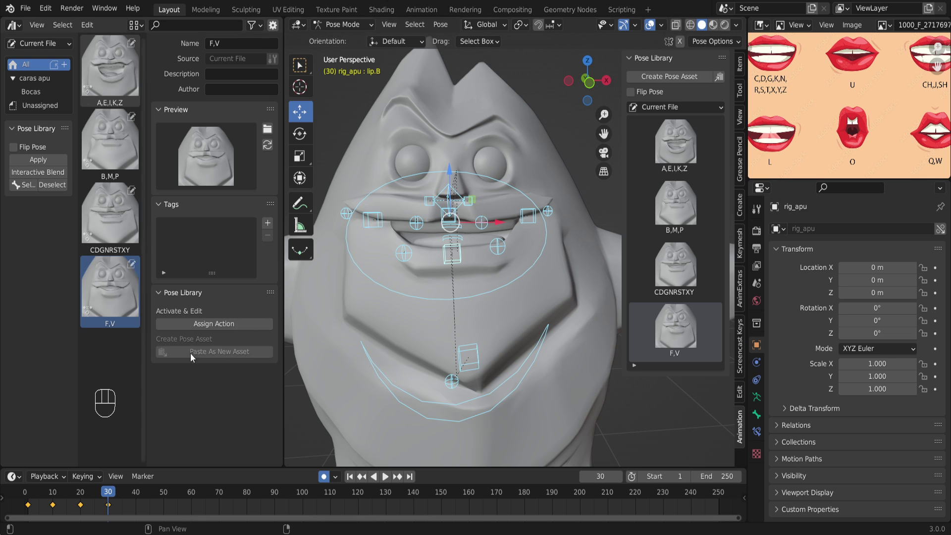
{"action": "left_click", "coordinate": [122, 317]}
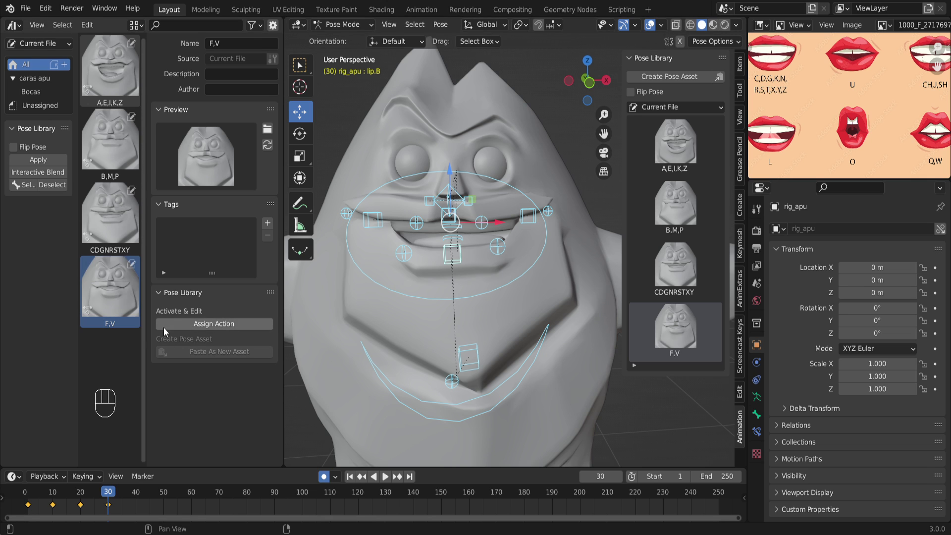
{"action": "left_click_drag", "start_coordinate": [320, 155], "coordinate": [522, 355]}
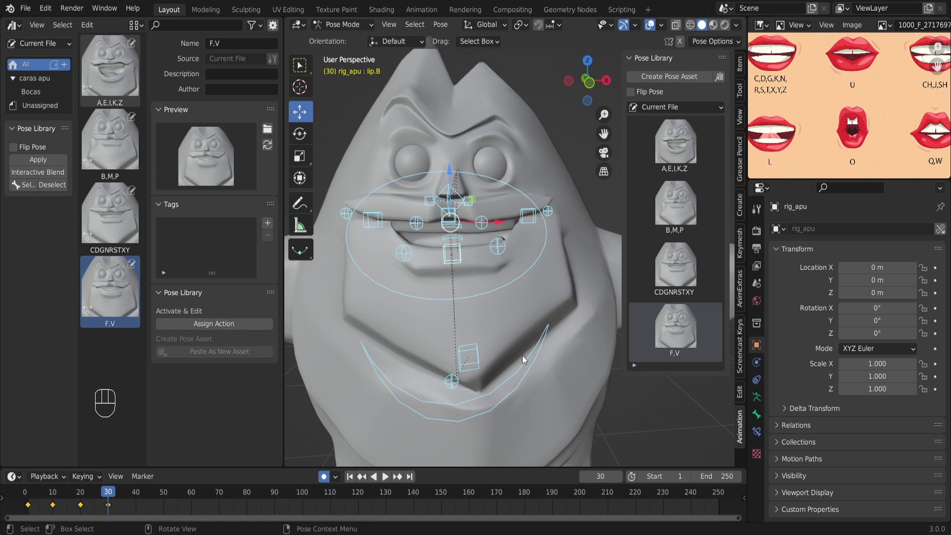
{"action": "key", "text": "alt+g"}
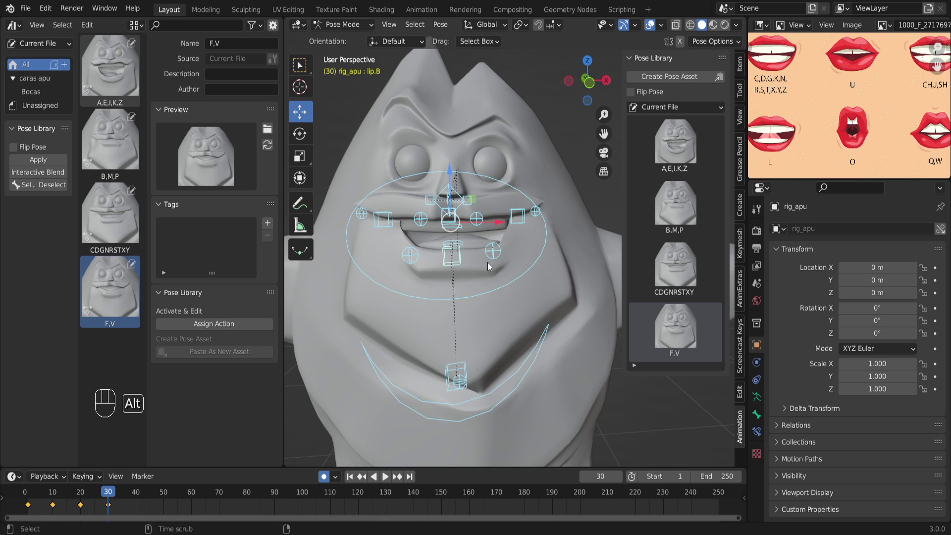
{"action": "key", "text": "alt+r"}
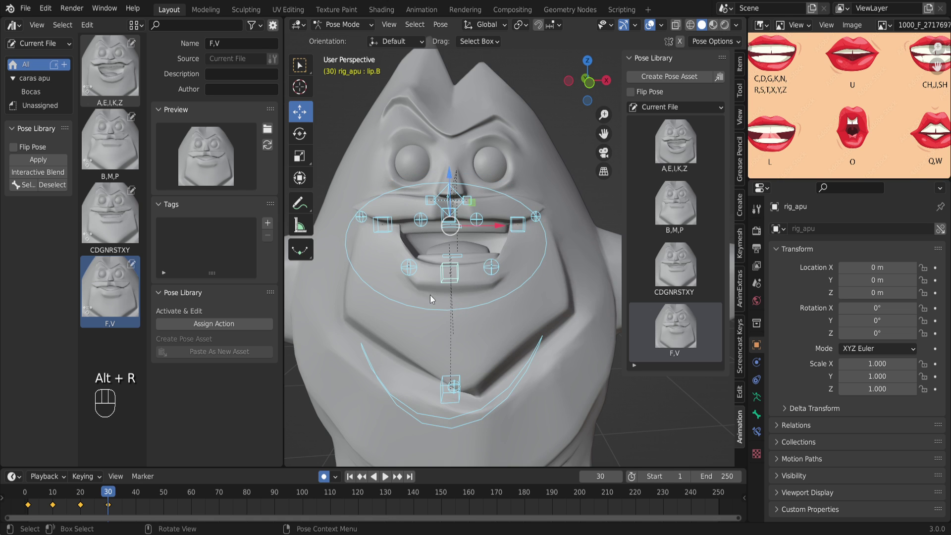
Move the side lower-lip control on the character's left upward and slightly inward.
{"action": "middle_click_drag", "start_coordinate": [430, 295], "coordinate": [433, 292]}
{"action": "left_click", "coordinate": [439, 277]}
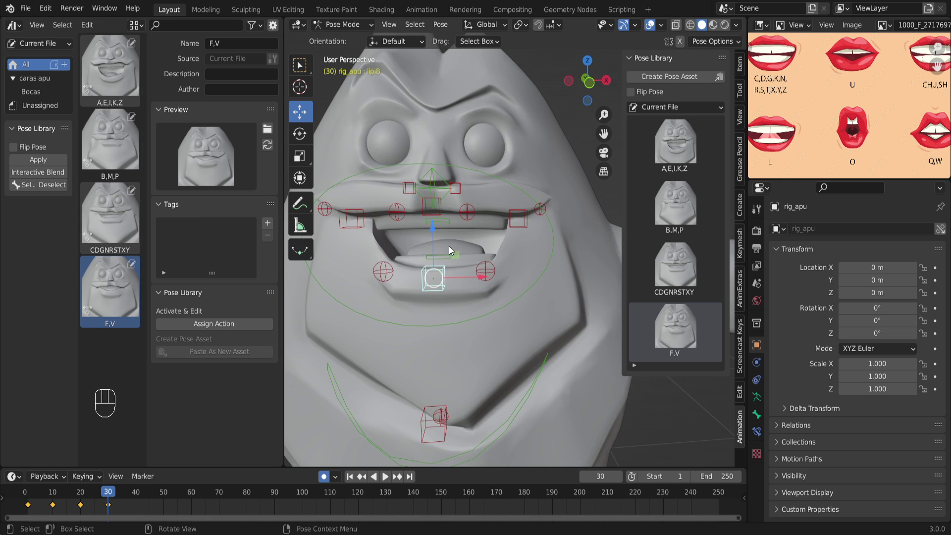
{"action": "middle_click_drag", "start_coordinate": [846, 105], "coordinate": [862, 111]}
{"action": "scroll", "coordinate": [503, 230], "scroll_direction": "up", "scroll_amount": 2}
{"action": "middle_click_drag", "start_coordinate": [503, 230], "coordinate": [468, 275]}
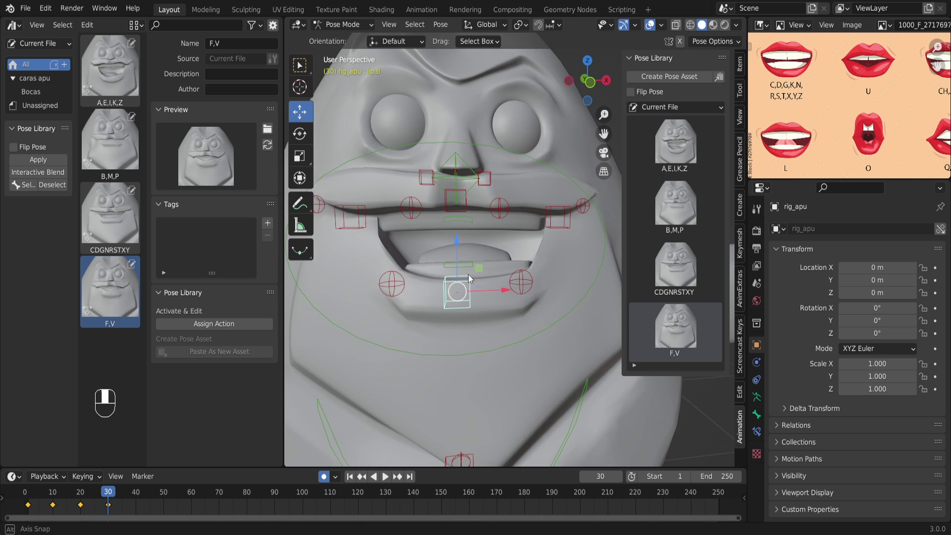
{"action": "left_click", "coordinate": [519, 281]}
{"action": "left_click_drag", "start_coordinate": [542, 258], "coordinate": [530, 233]}
Try moving the side lower-lip control on the character's right about 0.016 m inward and 0.035 m upward.
{"action": "left_click", "coordinate": [402, 281]}
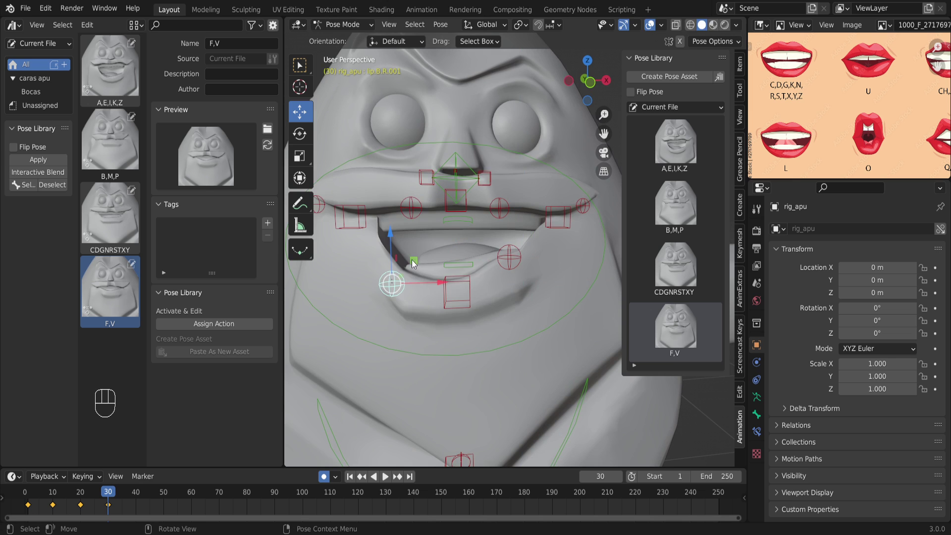
{"action": "key", "text": "g"}
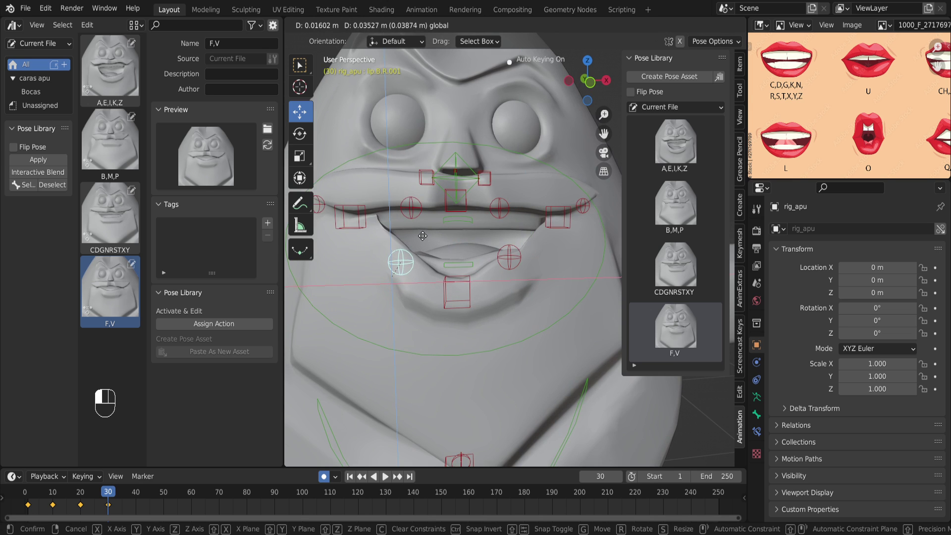
{"action": "left_click", "coordinate": [424, 237]}
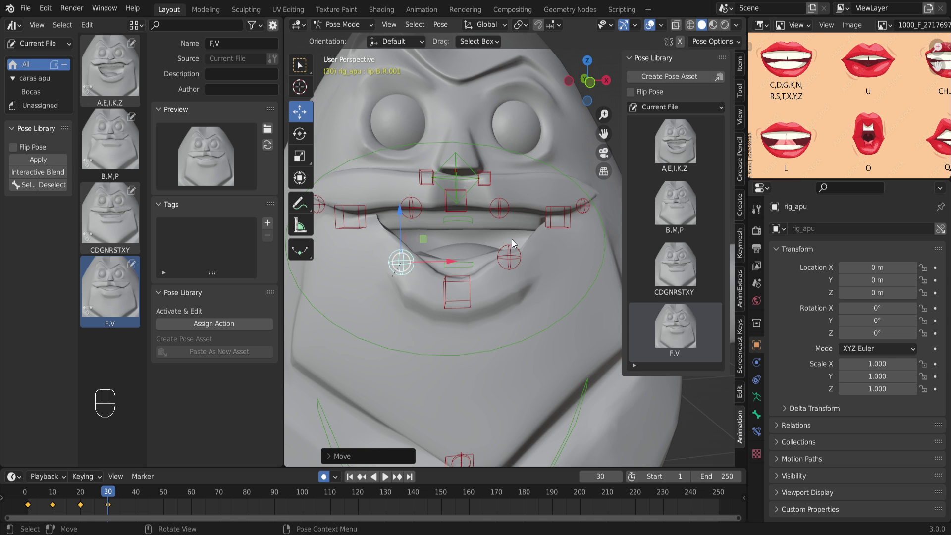
Try lowering both mouth-corner controls together along the Z axis by about 0.03 m.
{"action": "left_click", "coordinate": [551, 216]}
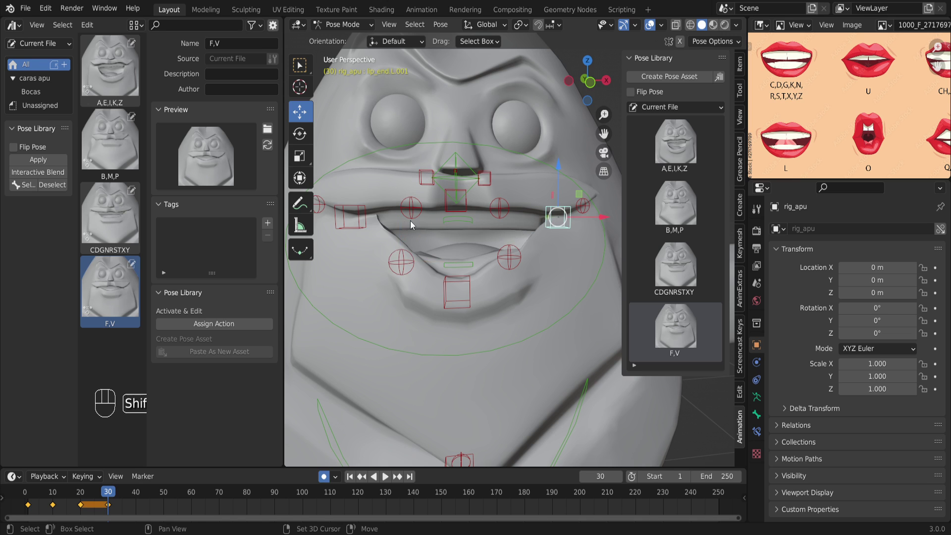
{"action": "left_click", "coordinate": [365, 213], "text": "shift"}
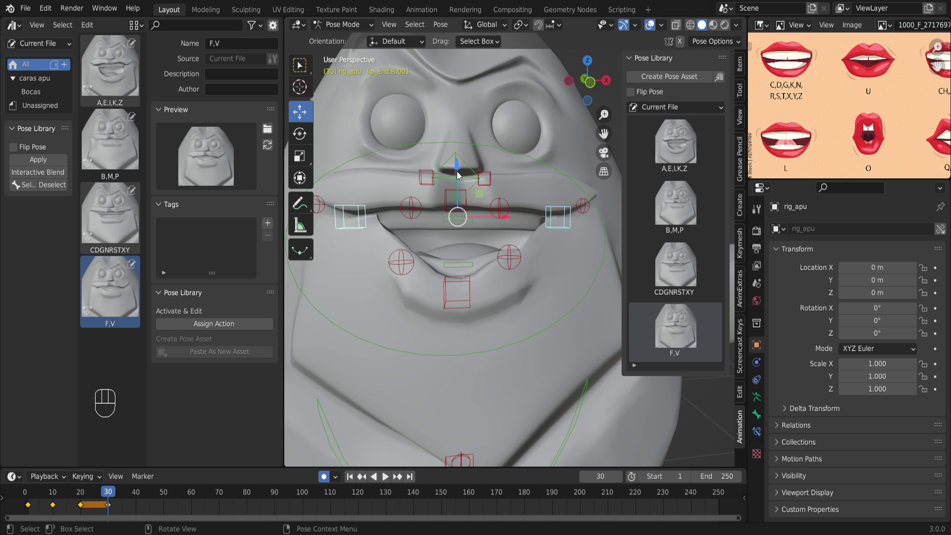
{"action": "key", "text": "g"}
{"action": "left_click", "coordinate": [454, 188]}
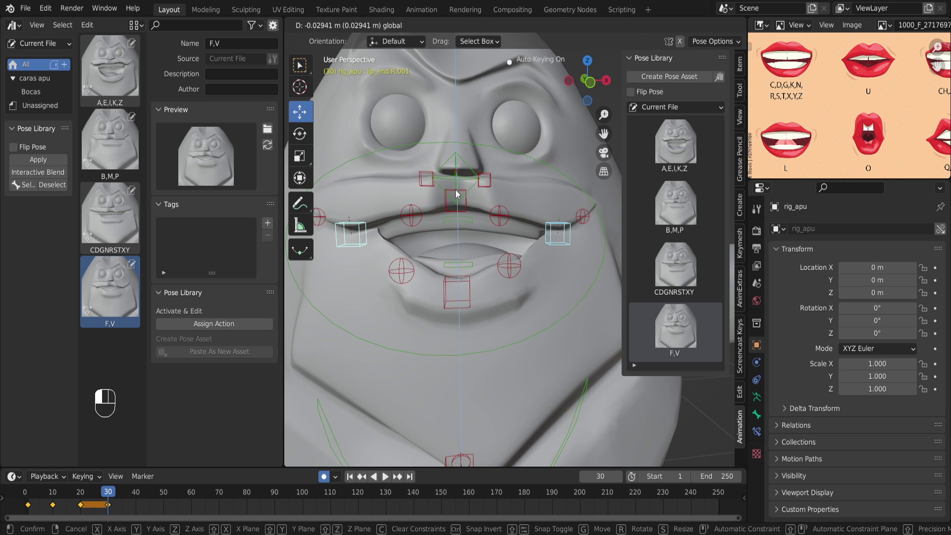
Try moving each mouth-corner control inward along the X axis, the character's right one by about 0.02 m.
{"action": "left_click", "coordinate": [554, 235]}
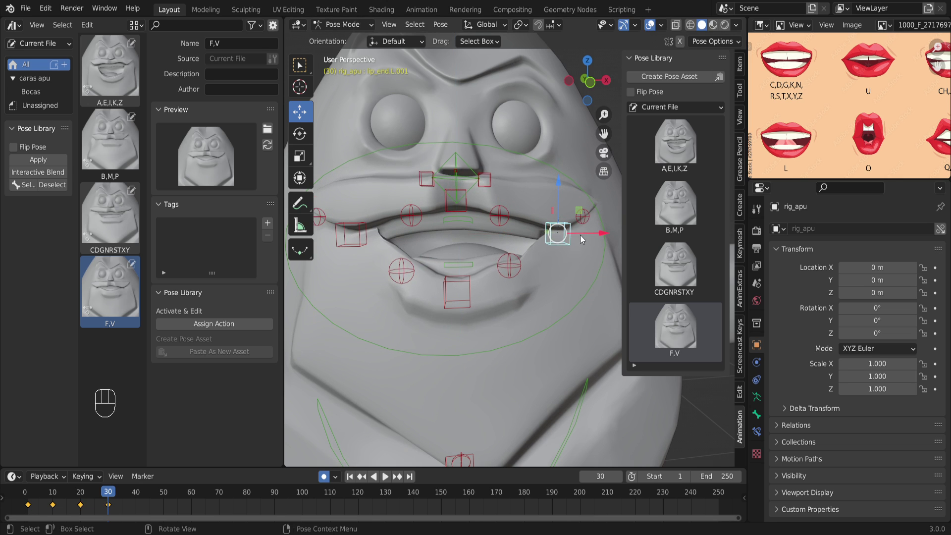
{"action": "key", "text": "g"}
{"action": "left_click", "coordinate": [554, 236]}
{"action": "left_click", "coordinate": [367, 239]}
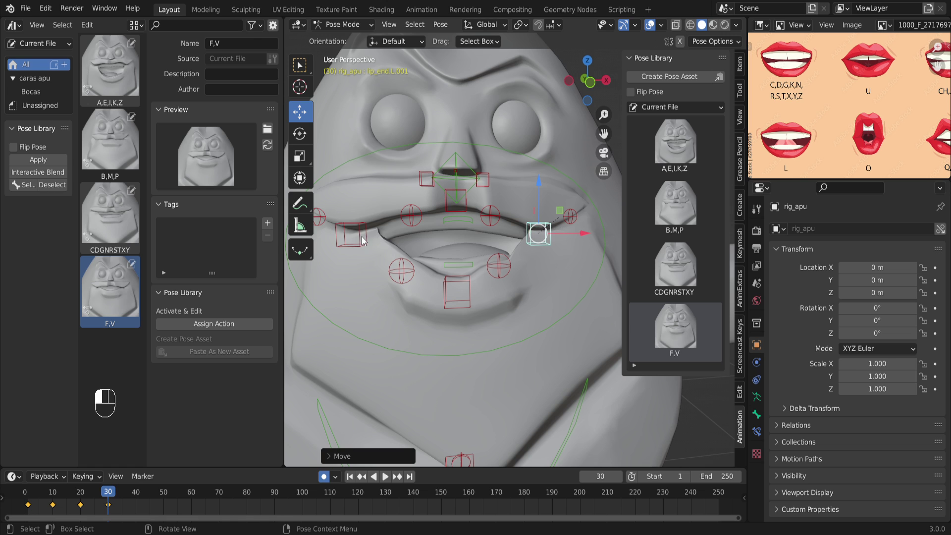
{"action": "key", "text": "g"}
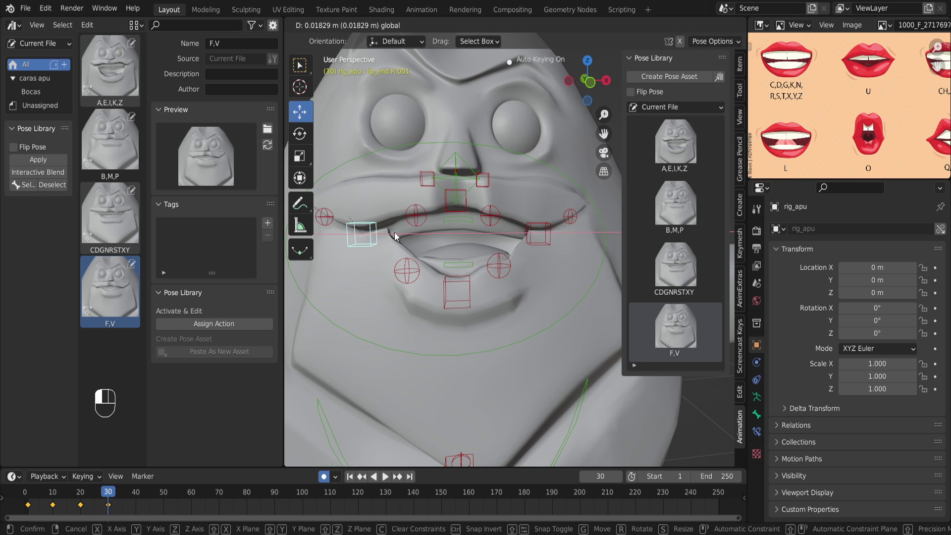
{"action": "left_click", "coordinate": [414, 222]}
{"action": "left_click", "coordinate": [421, 219]}
Undo the mouth-corner moves and the move of the side lower-lip control on the character's right.
{"action": "key", "text": "ctrl"}
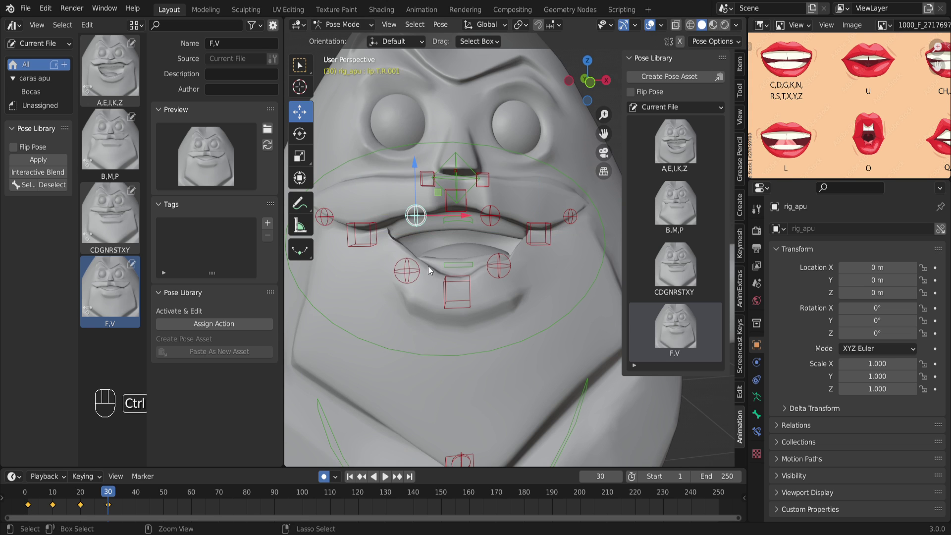
{"action": "key", "text": "ctrl+z"}
{"action": "key", "text": "ctrl+z"}
{"action": "key", "text": "ctrl+z"}
{"action": "key", "text": "ctrl+z"}
{"action": "key", "text": "ctrl+z"}
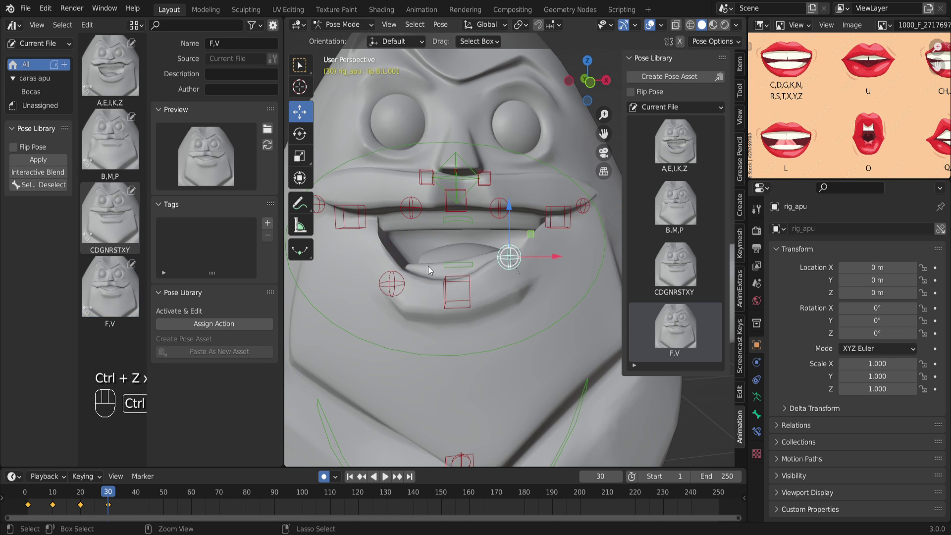
Select all the mouth and jaw controls of the rig and apply the CDGNRSTXY pose from the library at frame 30.
{"action": "scroll", "coordinate": [442, 242], "scroll_direction": "down", "scroll_amount": 3}
{"action": "left_click_drag", "start_coordinate": [574, 162], "coordinate": [363, 427]}
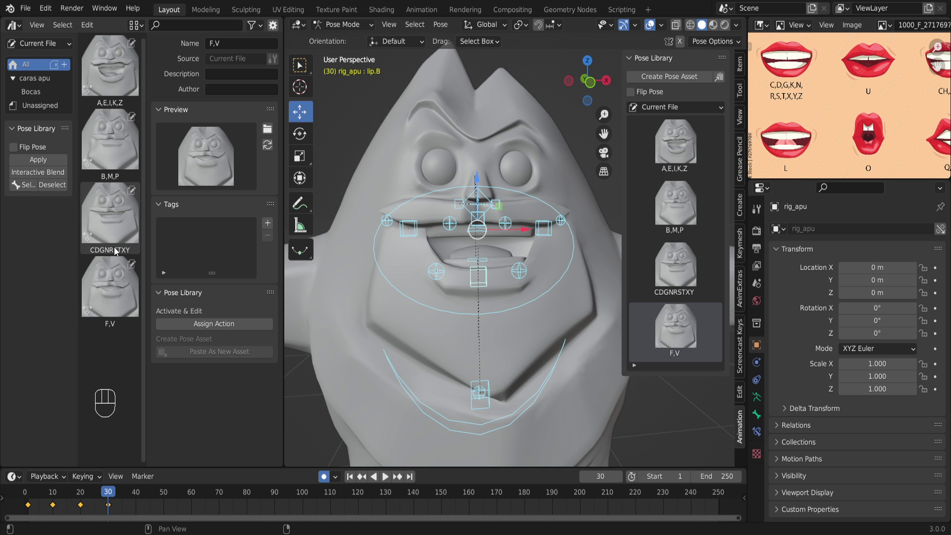
{"action": "middle_click_drag", "start_coordinate": [872, 124], "coordinate": [934, 173]}
{"action": "left_click", "coordinate": [114, 230]}
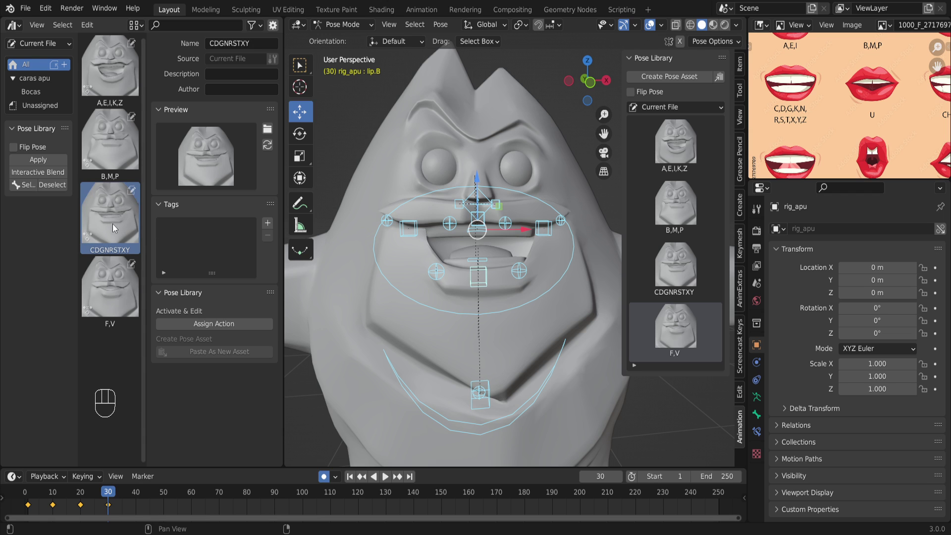
{"action": "left_click", "coordinate": [29, 163]}
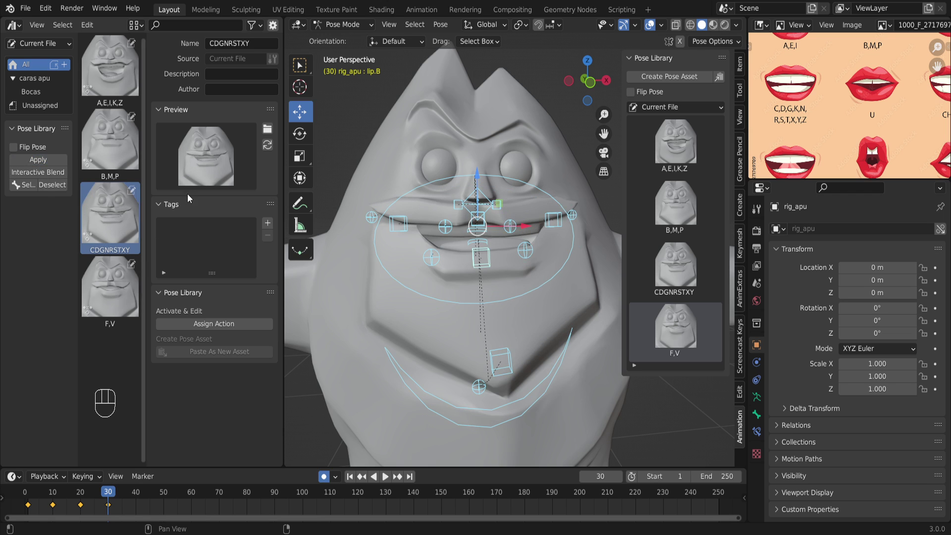
Go to frame 40 and clear the location and rotation of all selected mouth controls.
{"action": "left_click_drag", "start_coordinate": [124, 504], "coordinate": [137, 494]}
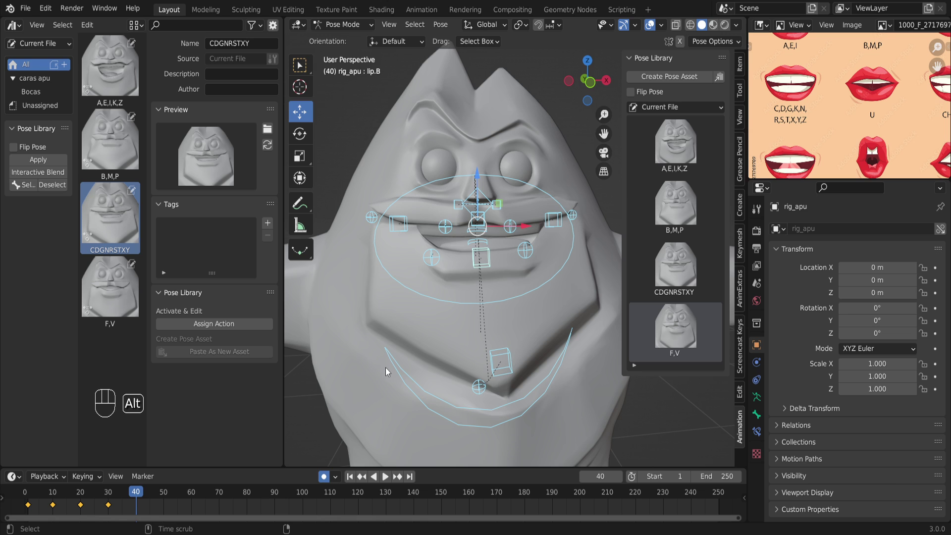
{"action": "key", "text": "alt+g"}
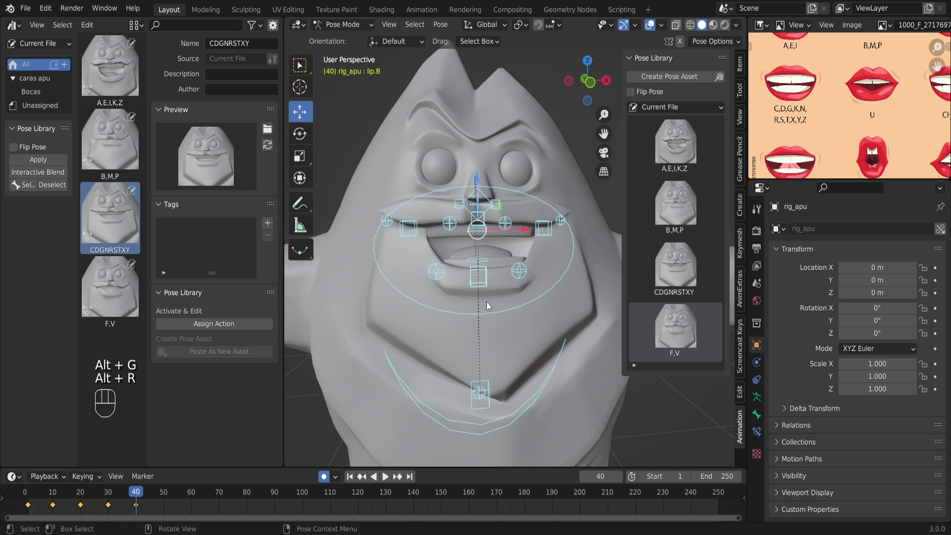
{"action": "key", "text": "alt+r"}
Raise the two lower lip side controls, lip.B.L.001 and lip.B.R.001, together to narrow the mouth opening.
{"action": "left_click", "coordinate": [422, 233]}
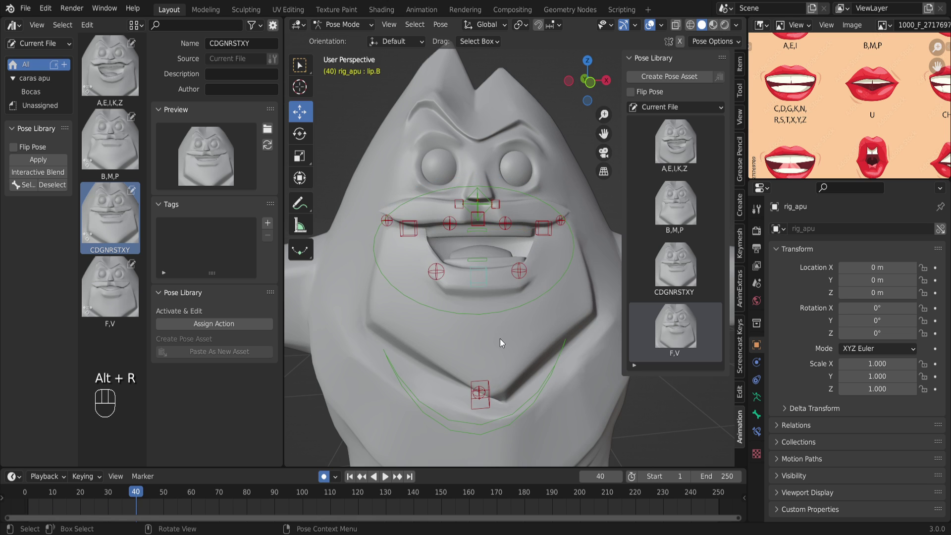
{"action": "scroll", "coordinate": [480, 334], "scroll_direction": "up", "scroll_amount": 3}
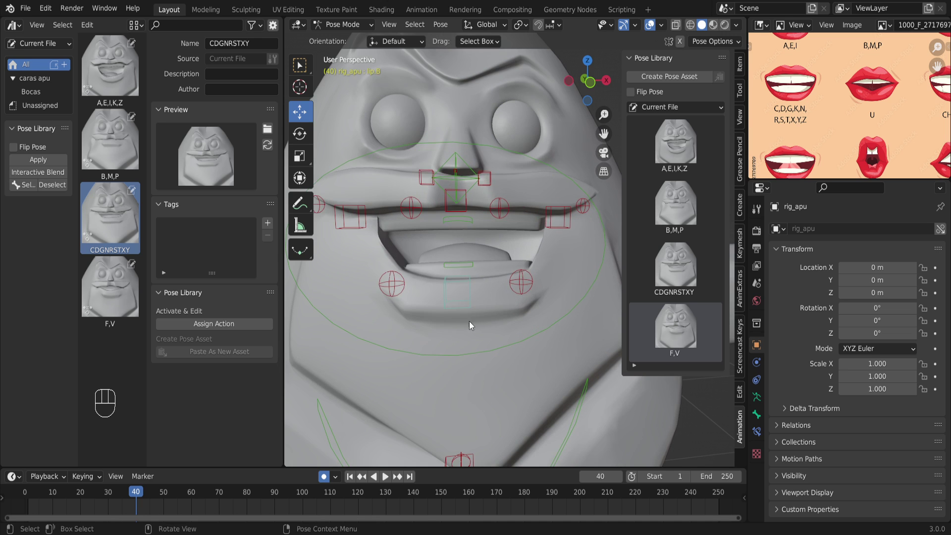
{"action": "left_click", "coordinate": [407, 281]}
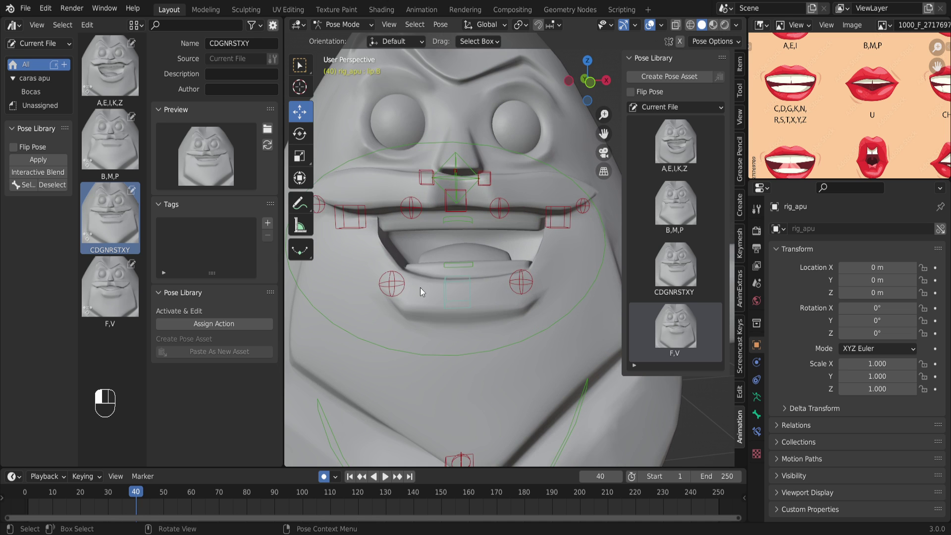
{"action": "left_click", "coordinate": [517, 280], "text": "shift"}
{"action": "left_click_drag", "start_coordinate": [459, 239], "coordinate": [460, 214]}
Move lip.B.L.001 and then lip.B.R.001 slightly inward toward the centre of the mouth.
{"action": "left_click", "coordinate": [522, 257]}
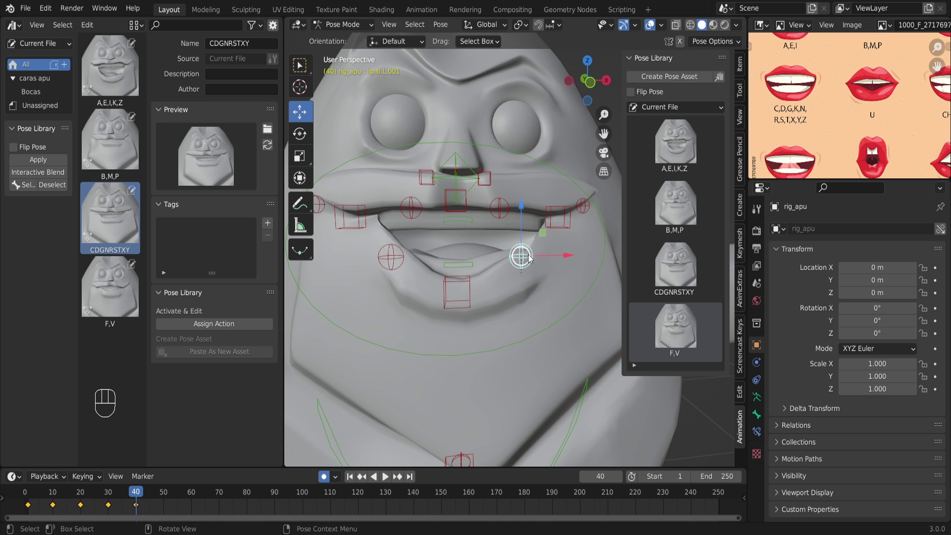
{"action": "left_click_drag", "start_coordinate": [537, 258], "coordinate": [495, 253]}
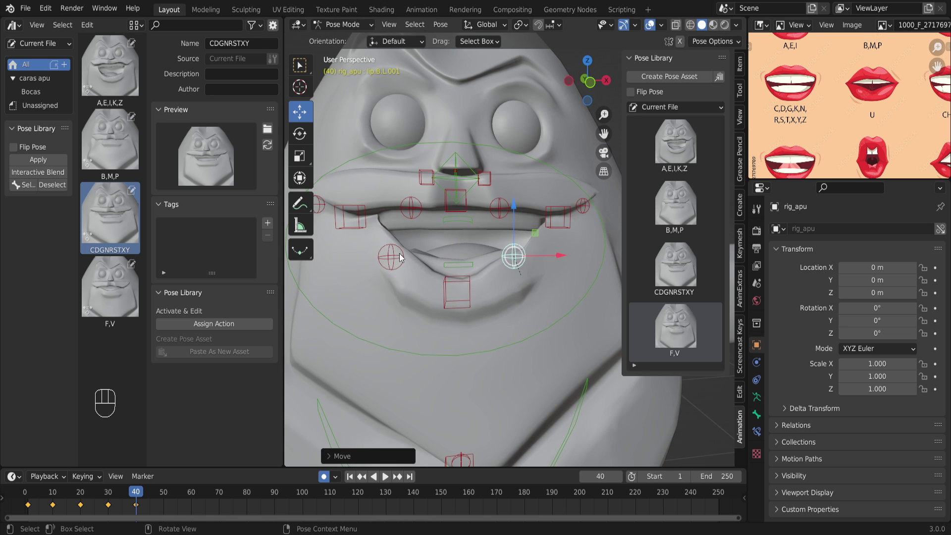
{"action": "left_click", "coordinate": [400, 253]}
{"action": "key", "text": "g"}
{"action": "key", "text": "shift+y"}
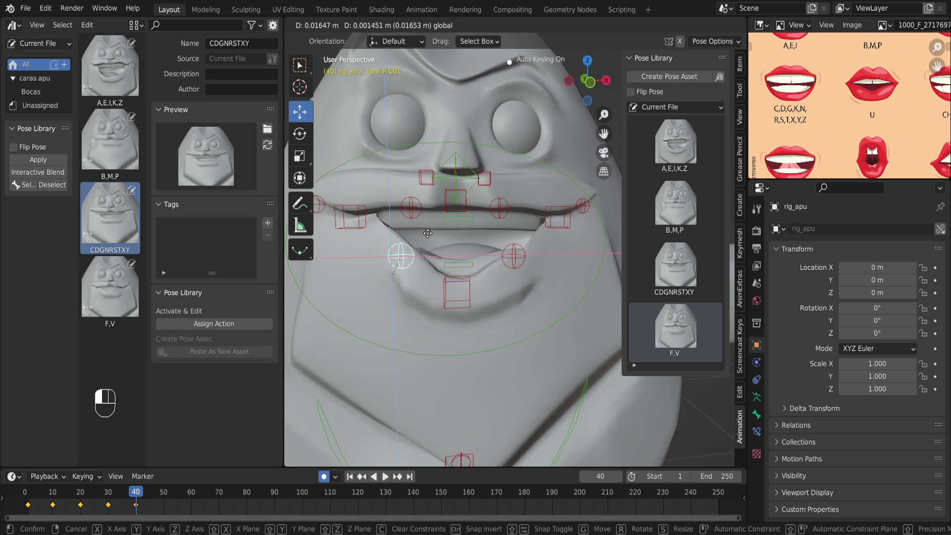
{"action": "left_click", "coordinate": [518, 231]}
Move both mouth corner controls inward and down, with their movement locked out of the Y axis.
{"action": "left_click", "coordinate": [549, 219]}
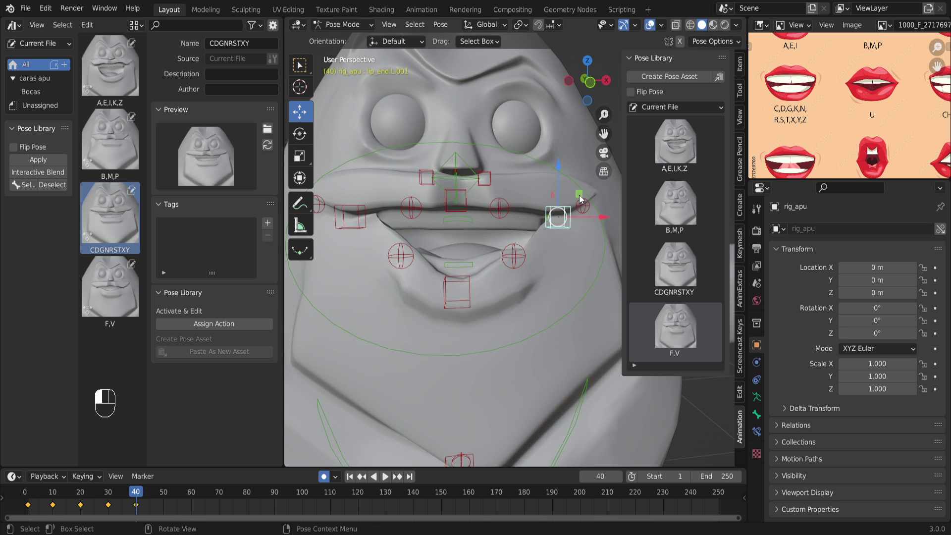
{"action": "key", "text": "g"}
{"action": "key", "text": "shift+y"}
{"action": "left_click", "coordinate": [567, 206]}
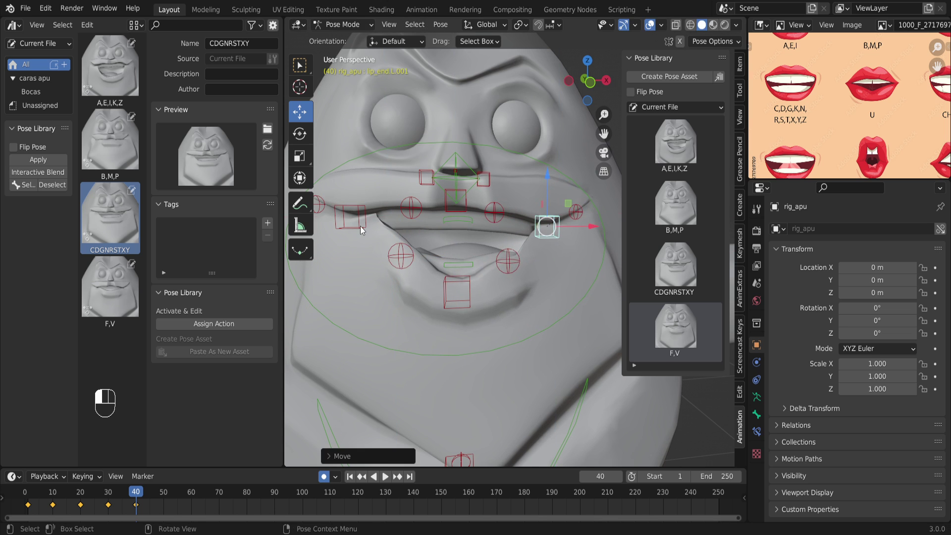
{"action": "left_click", "coordinate": [361, 204]}
{"action": "key", "text": "g"}
{"action": "key", "text": "shift+y"}
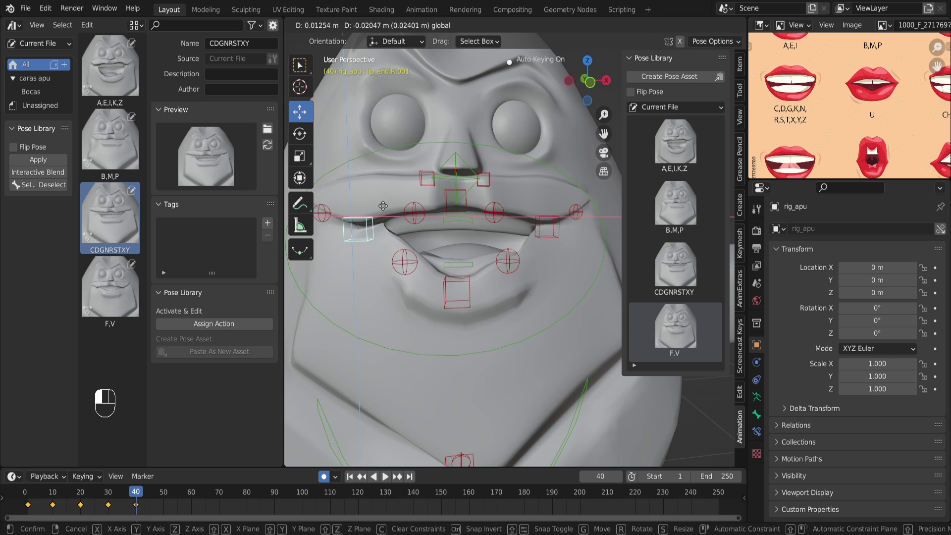
{"action": "left_click", "coordinate": [391, 210]}
Lower the upper lip side controls lip.T.L.001 and lip.T.R.001 slightly and shift them inward, excluding the Y axis.
{"action": "left_click", "coordinate": [491, 213]}
{"action": "key", "text": "g"}
{"action": "key", "text": "shift+y"}
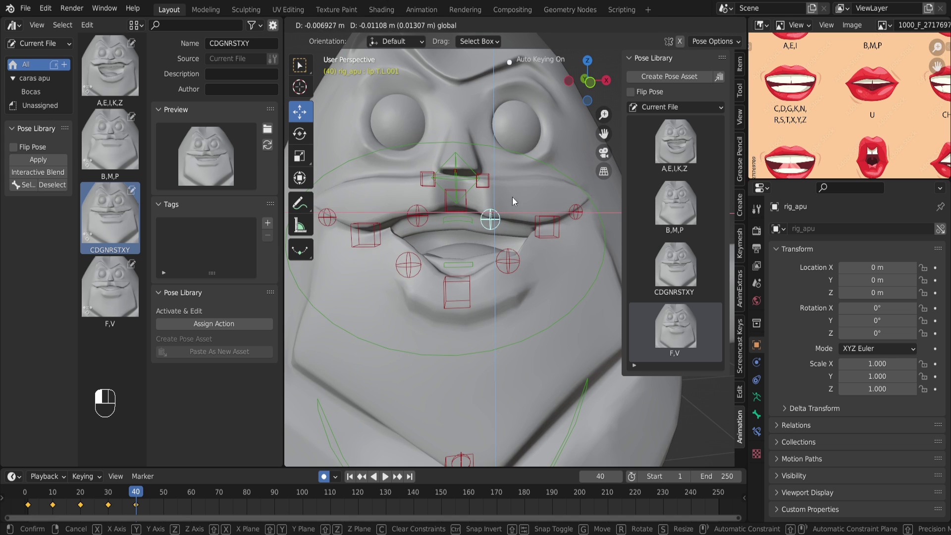
{"action": "left_click", "coordinate": [510, 196]}
{"action": "left_click", "coordinate": [418, 216]}
{"action": "key", "text": "g"}
{"action": "key", "text": "shift+y"}
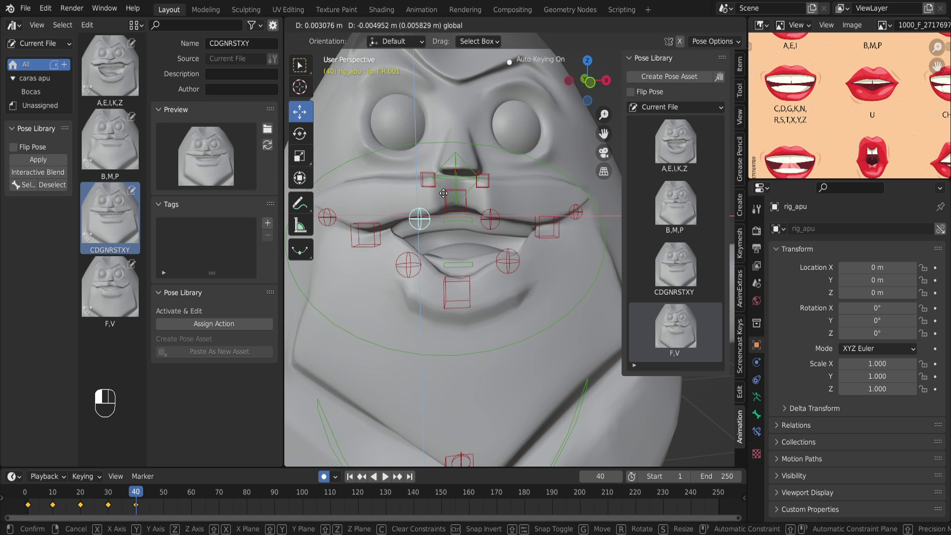
{"action": "left_click", "coordinate": [475, 190]}
{"action": "left_click", "coordinate": [475, 205]}
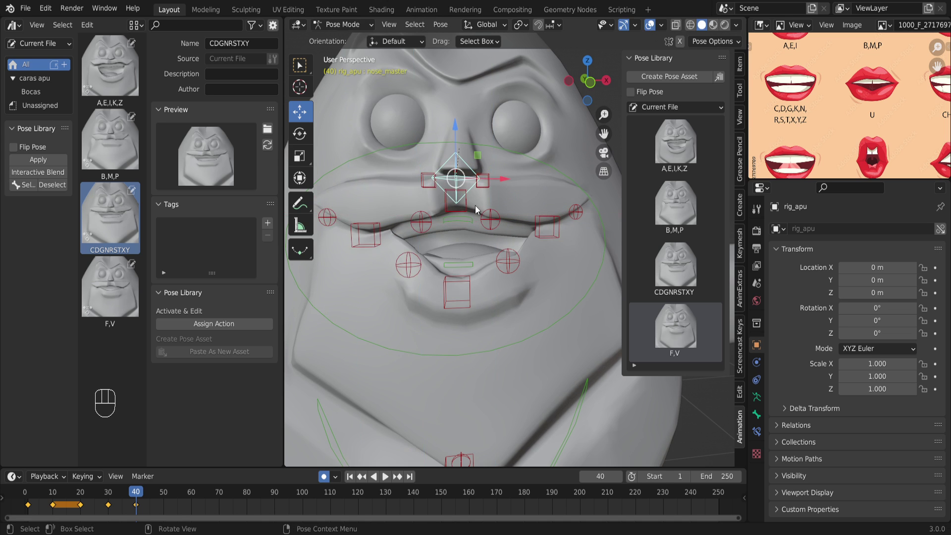
Raise the central lower lip control slightly and move lip.B.L.001 inward and up.
{"action": "left_click", "coordinate": [453, 286]}
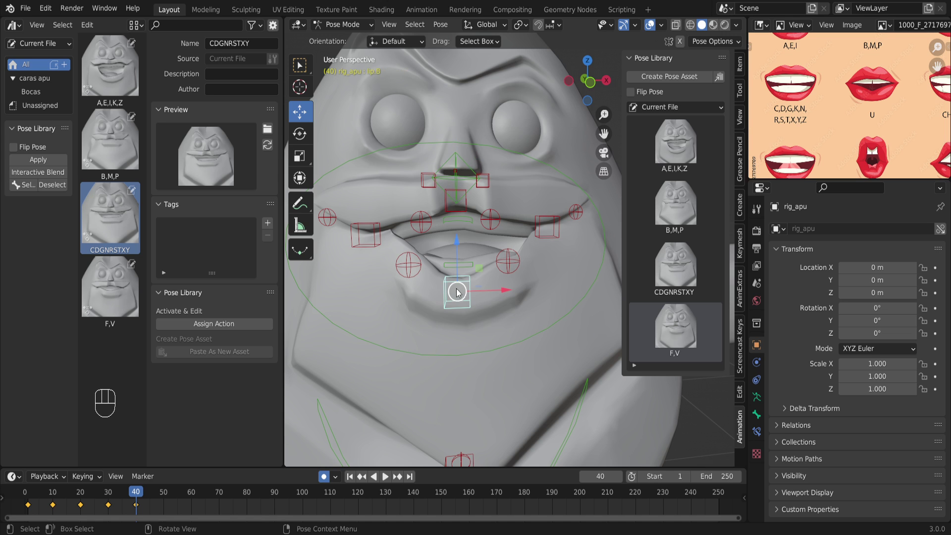
{"action": "key", "text": "g"}
{"action": "left_click", "coordinate": [504, 254]}
{"action": "left_click", "coordinate": [511, 257]}
{"action": "key", "text": "g"}
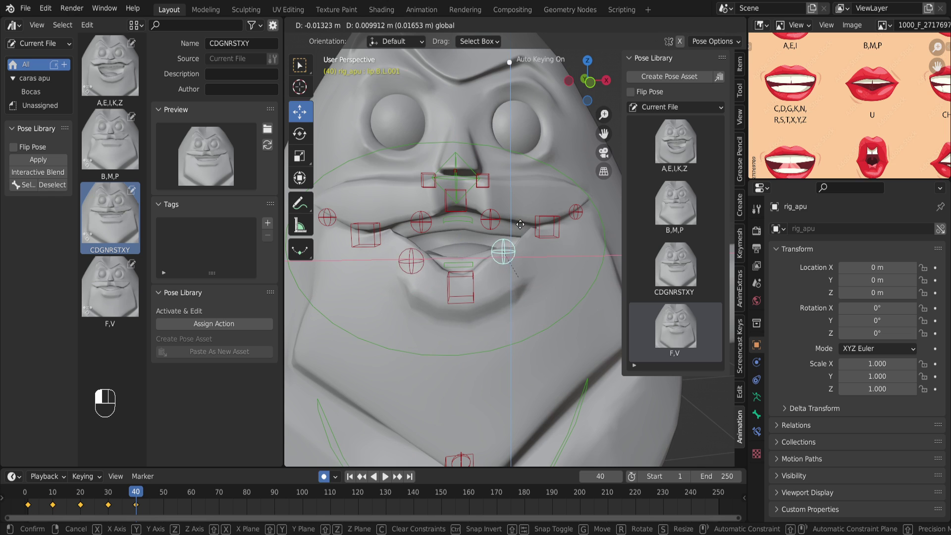
{"action": "left_click", "coordinate": [498, 274]}
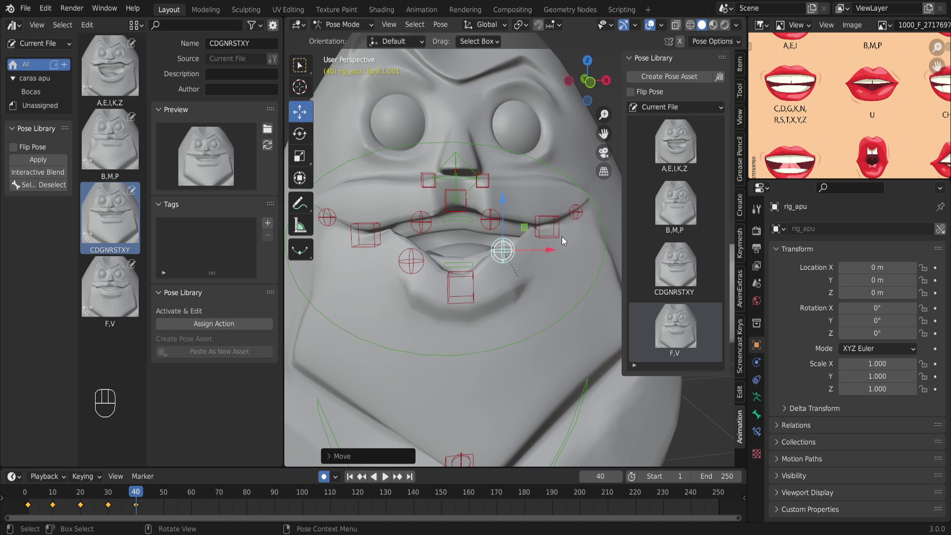
Rotate the jaw_master control slightly to adjust the mouth opening.
{"action": "scroll", "coordinate": [462, 318], "scroll_direction": "down", "scroll_amount": 2}
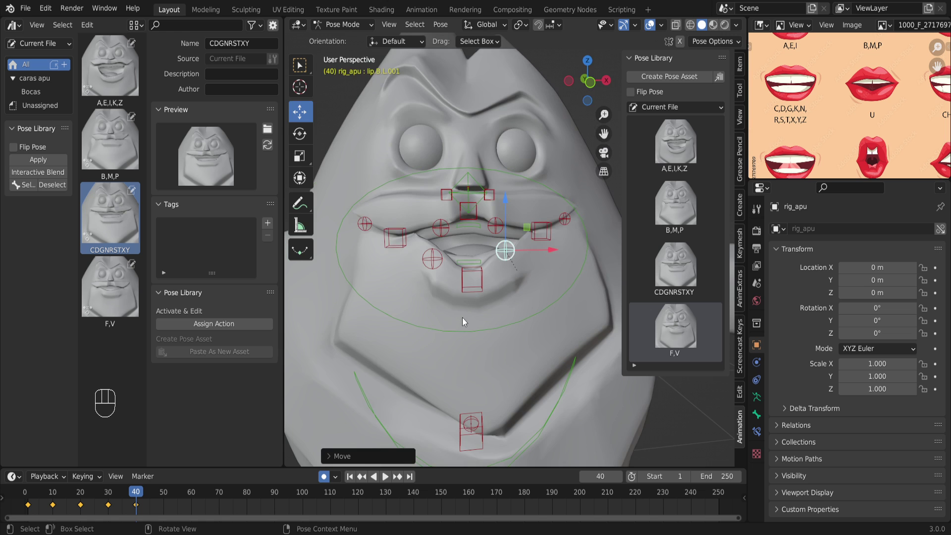
{"action": "scroll", "coordinate": [462, 317], "scroll_direction": "up", "scroll_amount": 3}
{"action": "middle_click_drag", "start_coordinate": [462, 317], "coordinate": [465, 331], "text": "shift"}
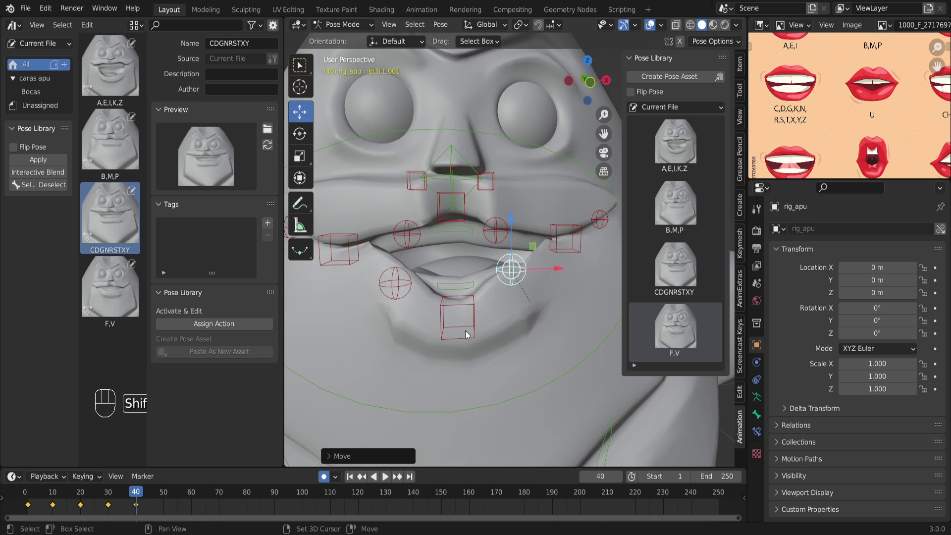
{"action": "left_click", "coordinate": [419, 236]}
{"action": "scroll", "coordinate": [421, 237], "scroll_direction": "down", "scroll_amount": 2}
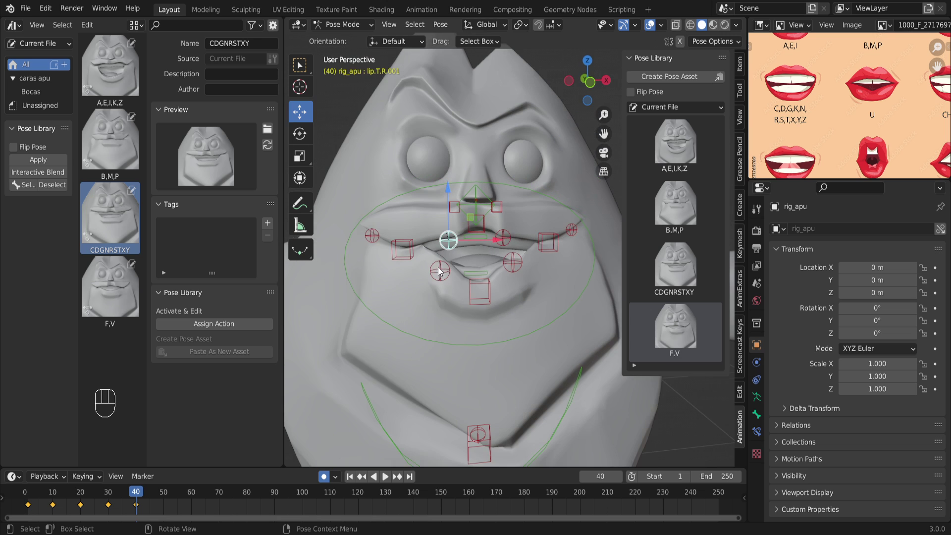
{"action": "left_click", "coordinate": [378, 421]}
{"action": "left_click", "coordinate": [300, 135]}
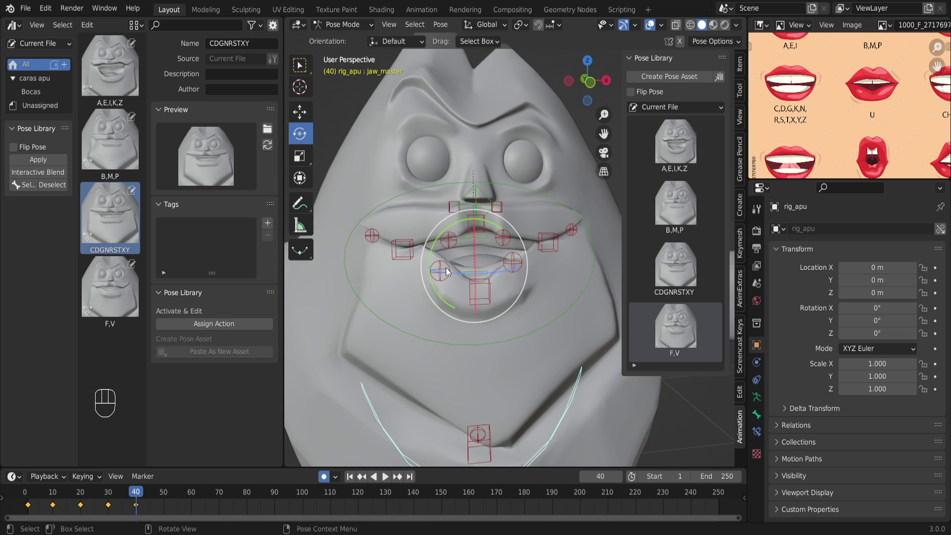
{"action": "left_click_drag", "start_coordinate": [475, 242], "coordinate": [473, 220]}
{"action": "left_click_drag", "start_coordinate": [491, 256], "coordinate": [492, 259]}
Move lip.B.L.001 slightly inward and rotate it to follow the curve of the lower lip.
{"action": "scroll", "coordinate": [492, 259], "scroll_direction": "up", "scroll_amount": 4}
{"action": "left_click", "coordinate": [509, 261]}
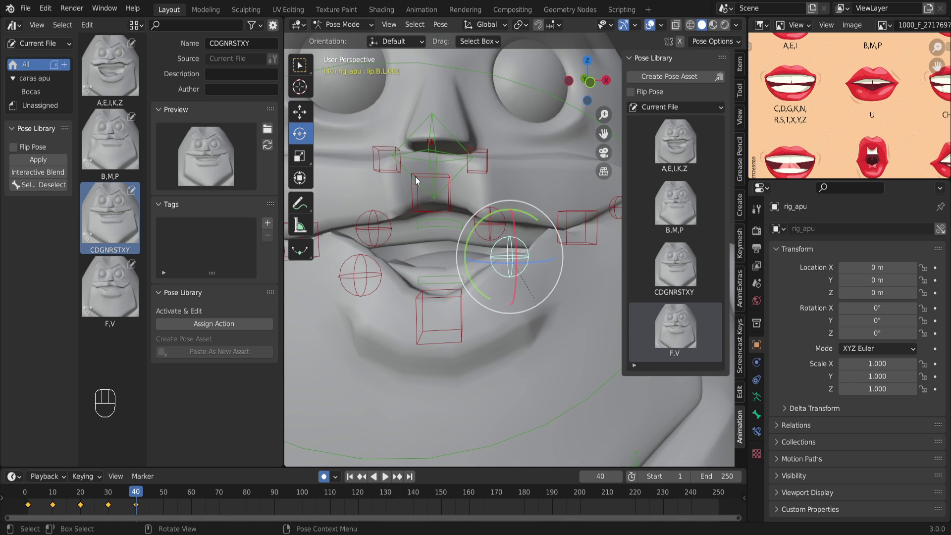
{"action": "left_click", "coordinate": [302, 113]}
{"action": "left_click_drag", "start_coordinate": [531, 231], "coordinate": [518, 233]}
{"action": "key", "text": "r"}
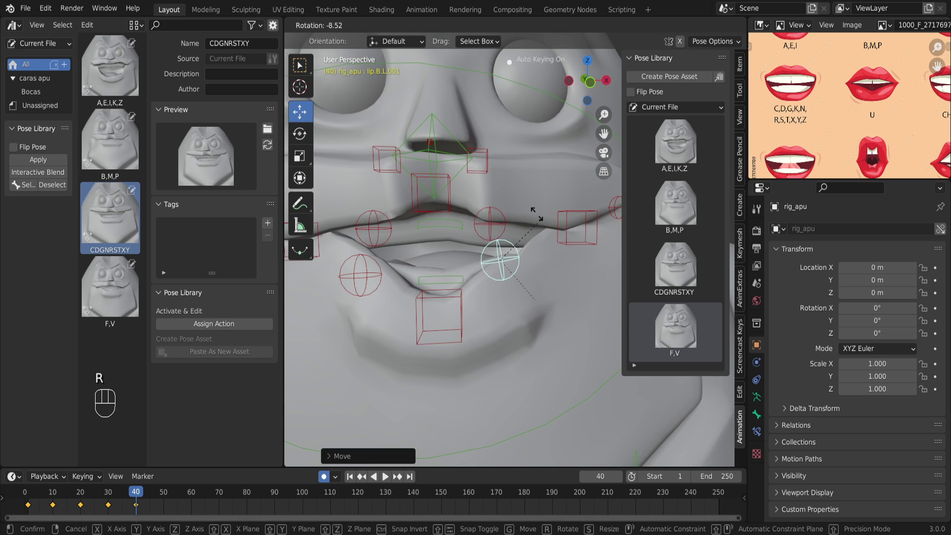
{"action": "left_click", "coordinate": [528, 220]}
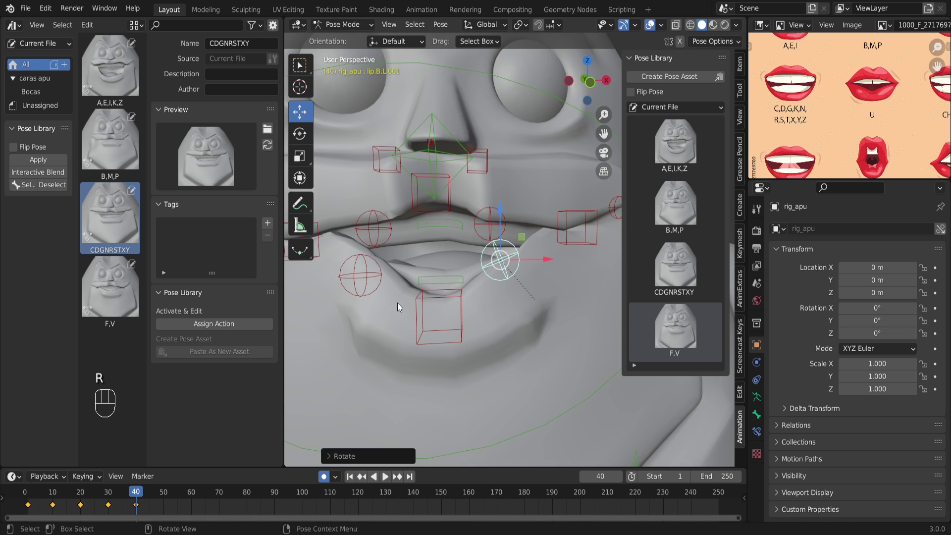
Try to rotate the opposite lower lip control, lip.B.R.001, and undo the rotation.
{"action": "left_click", "coordinate": [382, 282]}
{"action": "key", "text": "r"}
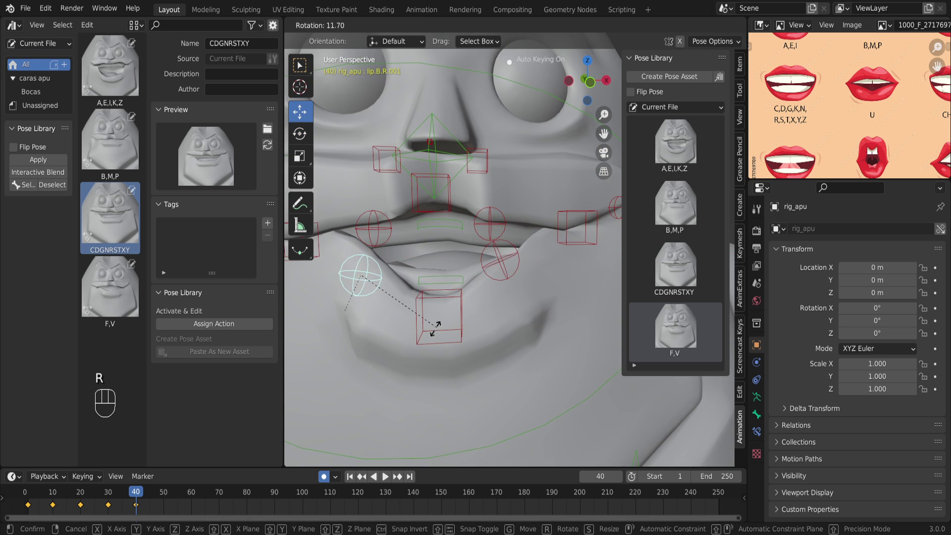
{"action": "left_click", "coordinate": [438, 315]}
{"action": "key", "text": "ctrl+z"}
{"action": "key", "text": "ctrl+z"}
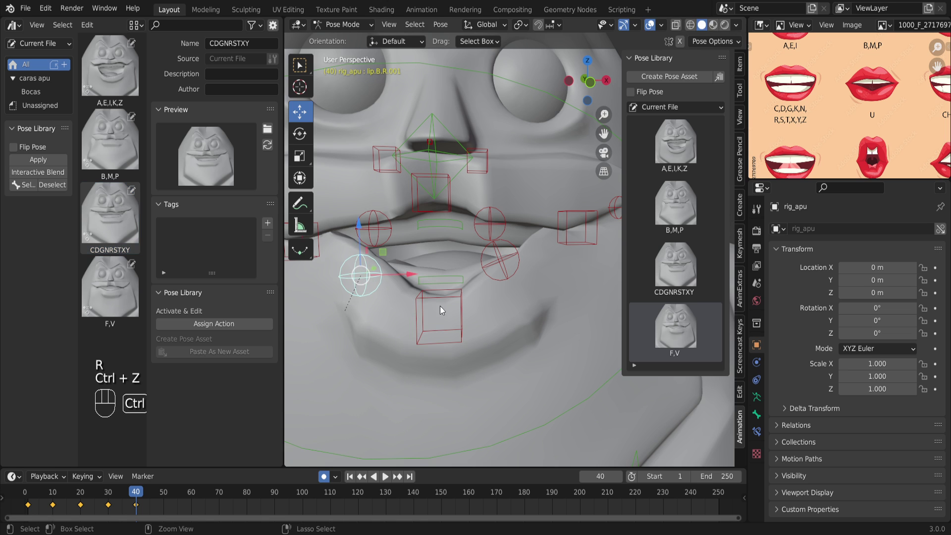
In the front view, rotate lip.B.L.001 a little further and tilt lip.B.R.001 to follow the lower lip.
{"action": "key", "text": "KP_1"}
{"action": "scroll", "coordinate": [451, 295], "scroll_direction": "up", "scroll_amount": 4}
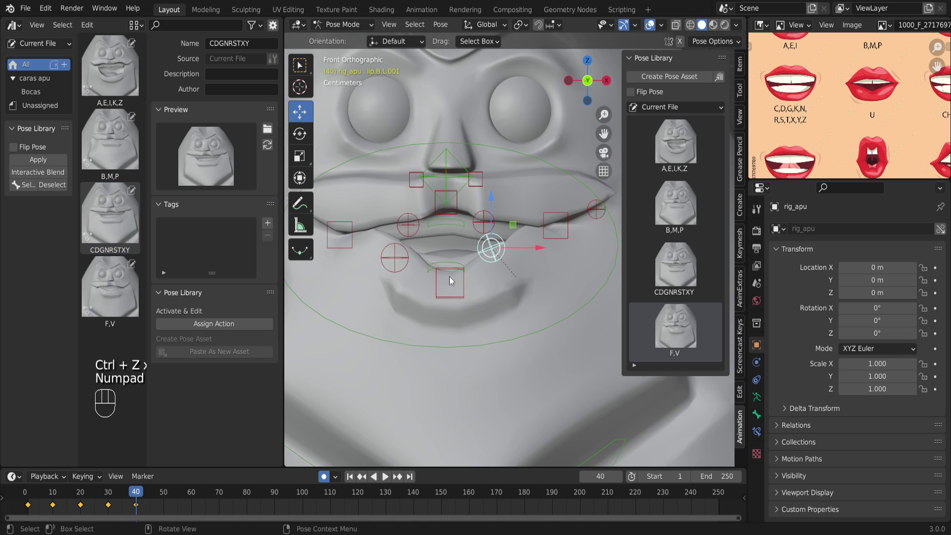
{"action": "key", "text": "r"}
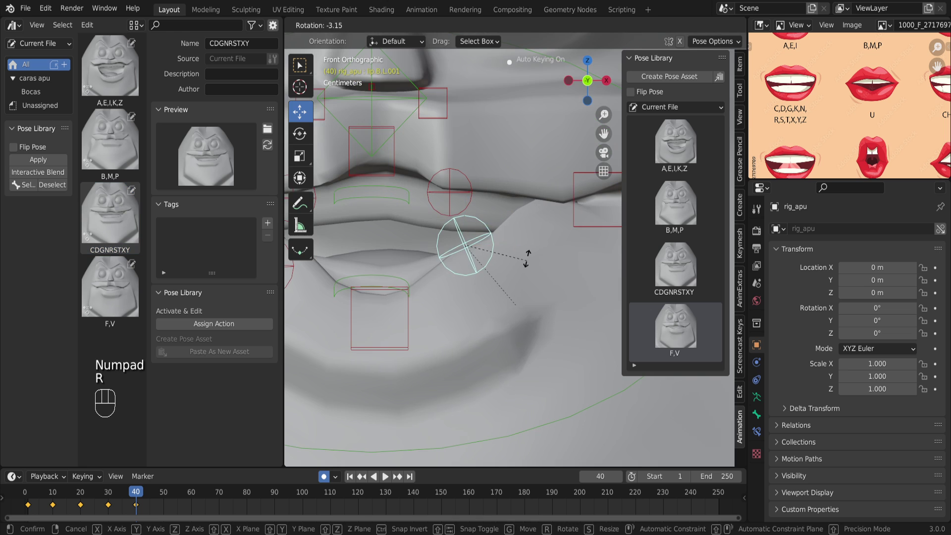
{"action": "left_click", "coordinate": [520, 264]}
{"action": "middle_click_drag", "start_coordinate": [520, 264], "coordinate": [367, 303], "text": "shift"}
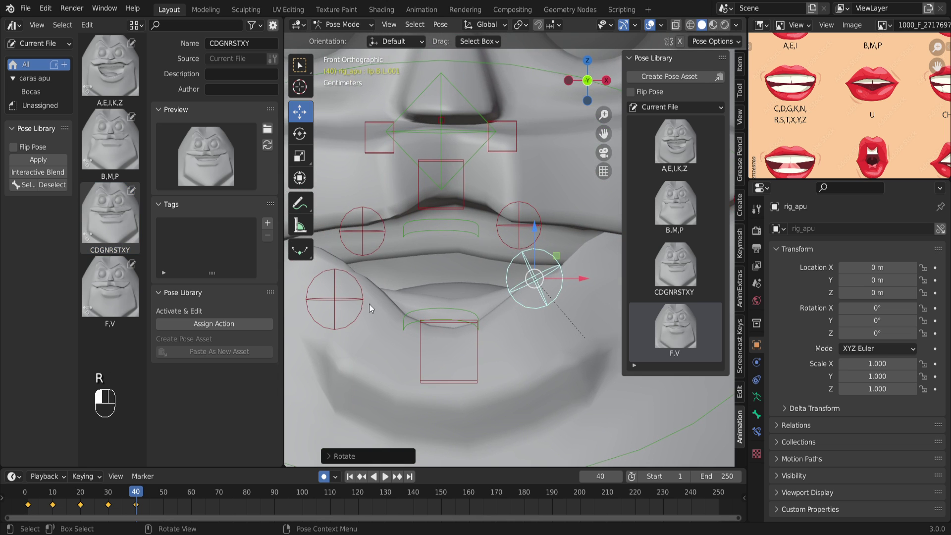
{"action": "left_click", "coordinate": [369, 305]}
{"action": "key", "text": "r"}
{"action": "left_click", "coordinate": [465, 365]}
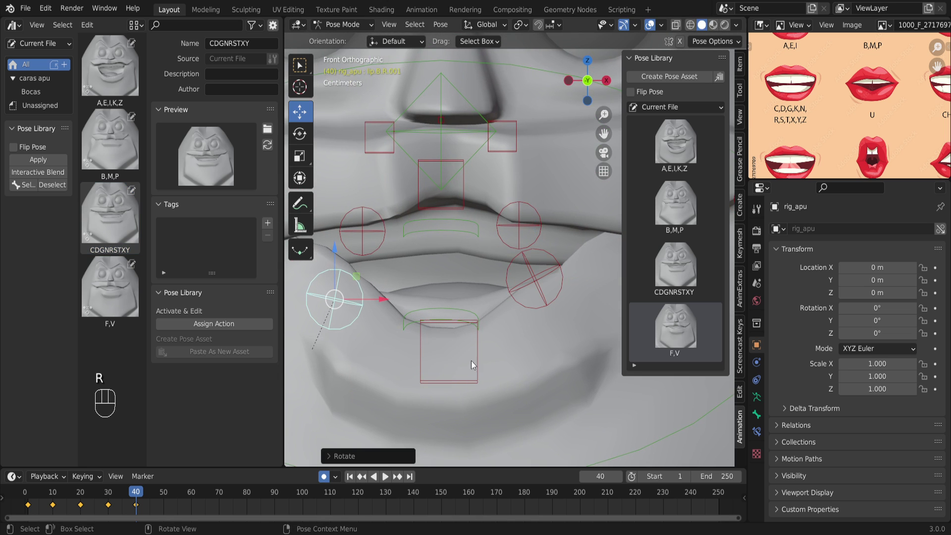
{"action": "key", "text": "g"}
{"action": "right_click", "coordinate": [493, 335]}
Move the upper lip control lip.T.R.001 slightly inward and down.
{"action": "left_click", "coordinate": [370, 230]}
{"action": "key", "text": "g"}
{"action": "left_click", "coordinate": [406, 238]}
{"action": "scroll", "coordinate": [447, 243], "scroll_direction": "down", "scroll_amount": 4}
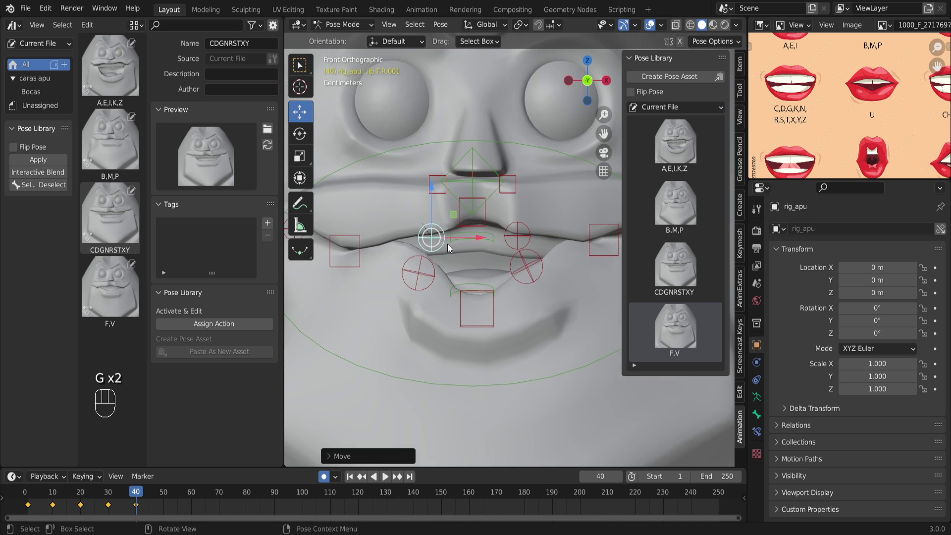
{"action": "scroll", "coordinate": [470, 269], "scroll_direction": "down", "scroll_amount": 8}
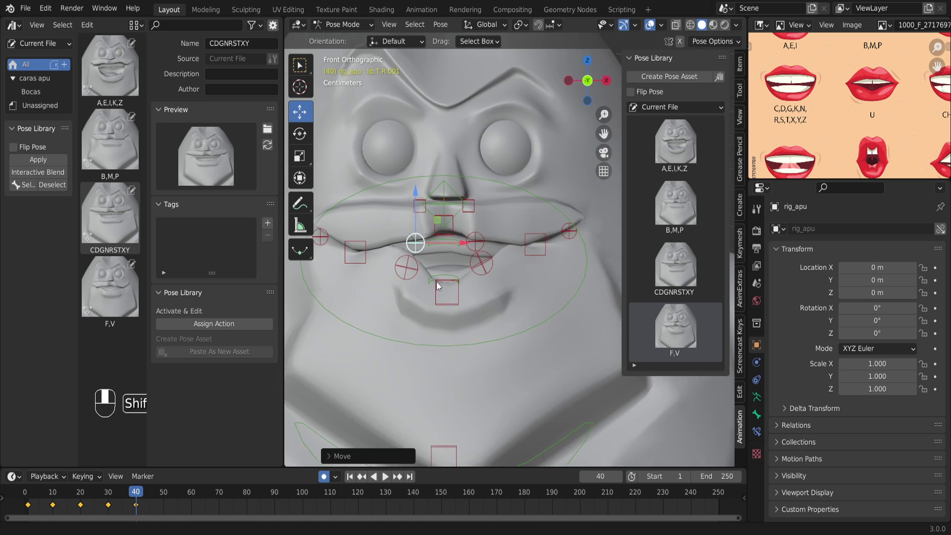
Scrub the timeline from frame 1 to frame 40 to compare the keyed mouth poses.
{"action": "scroll", "coordinate": [451, 296], "scroll_direction": "up", "scroll_amount": 3}
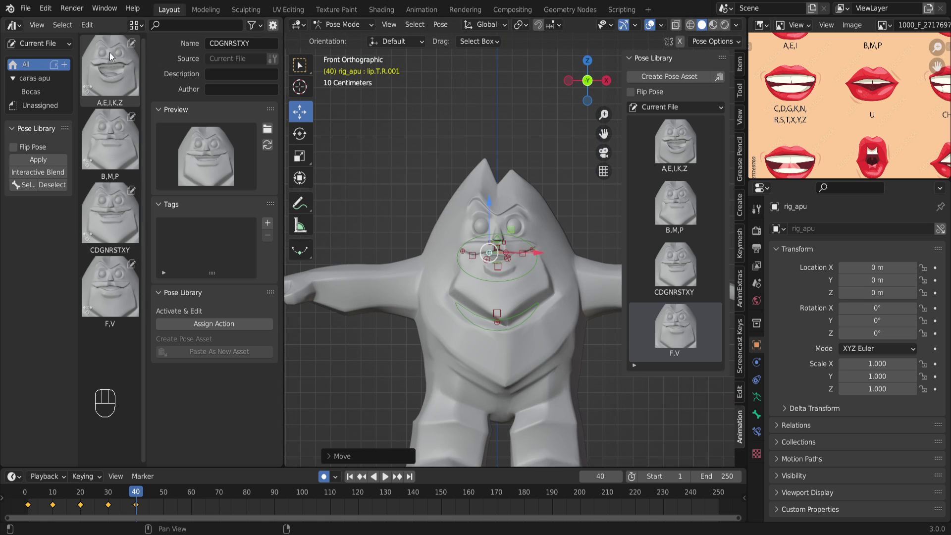
{"action": "scroll", "coordinate": [501, 247], "scroll_direction": "up", "scroll_amount": 4}
{"action": "scroll", "coordinate": [483, 279], "scroll_direction": "up", "scroll_amount": 3, "text": "shift"}
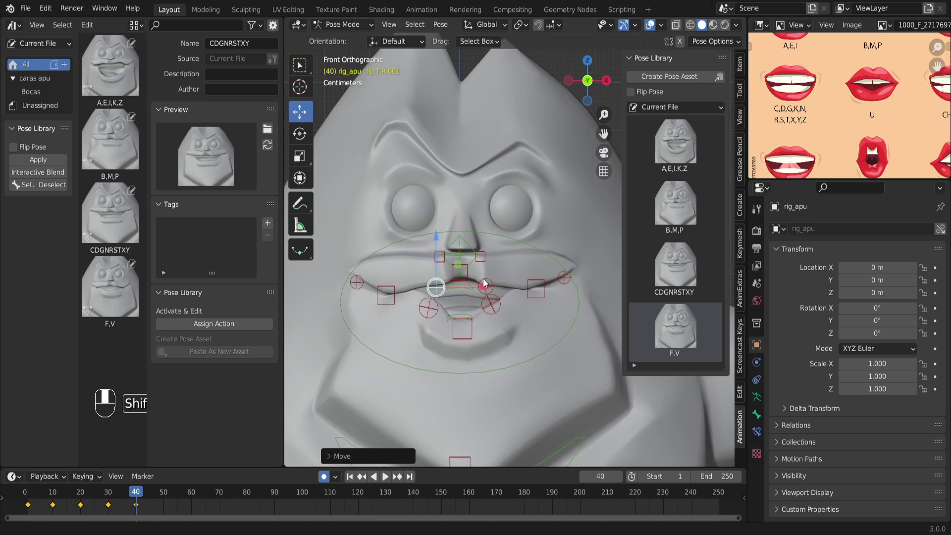
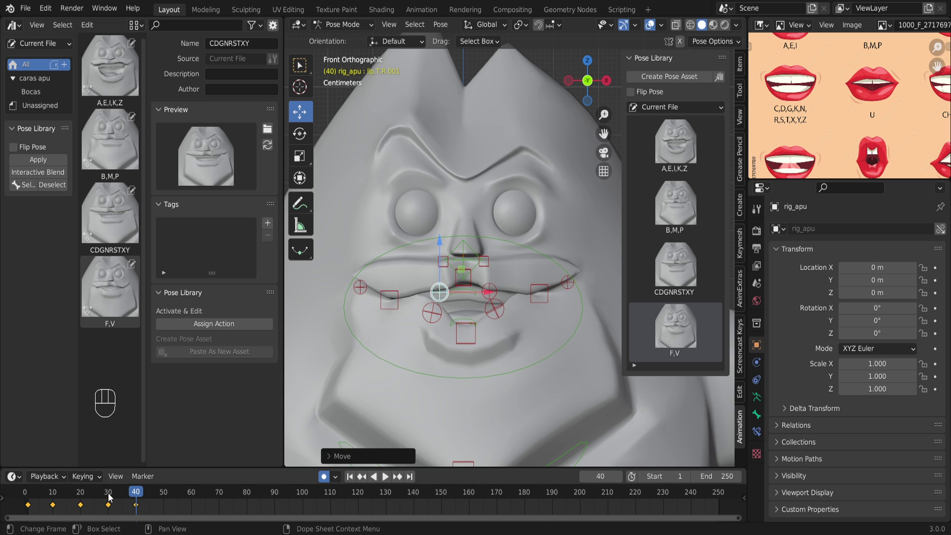
{"action": "left_click", "coordinate": [33, 497]}
{"action": "key", "text": "space"}
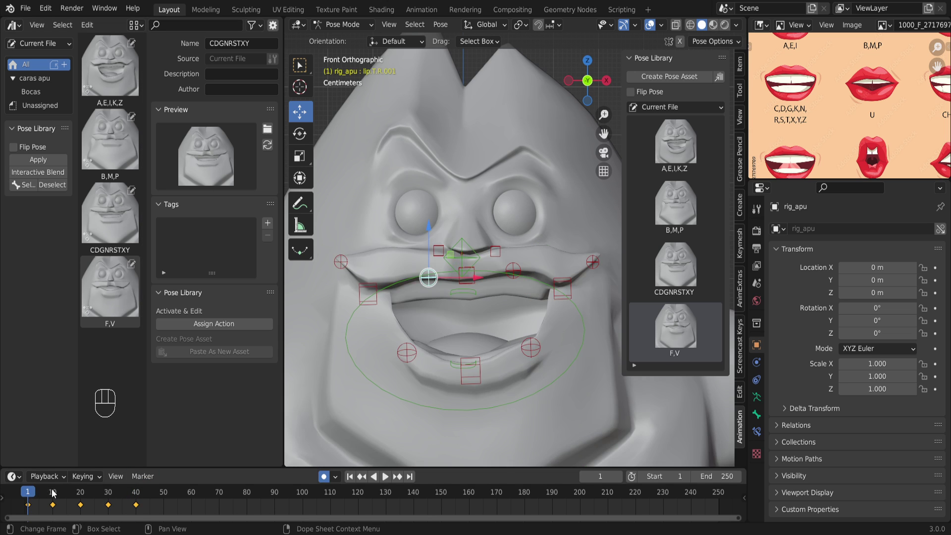
{"action": "left_click", "coordinate": [77, 492]}
{"action": "left_click_drag", "start_coordinate": [76, 492], "coordinate": [136, 495]}
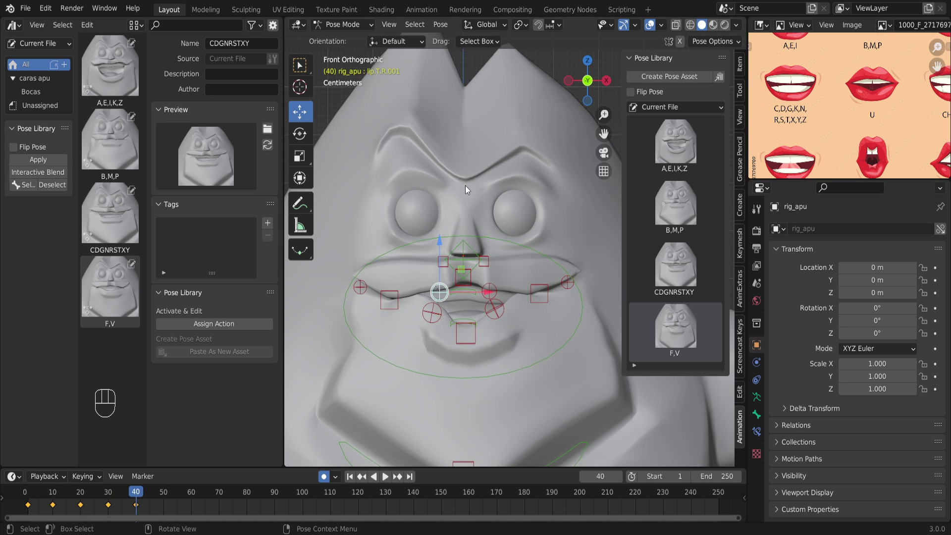
Preview the face in Material Preview, Rendered and Wireframe shading before returning the viewport to Solid.
{"action": "left_click", "coordinate": [716, 26]}
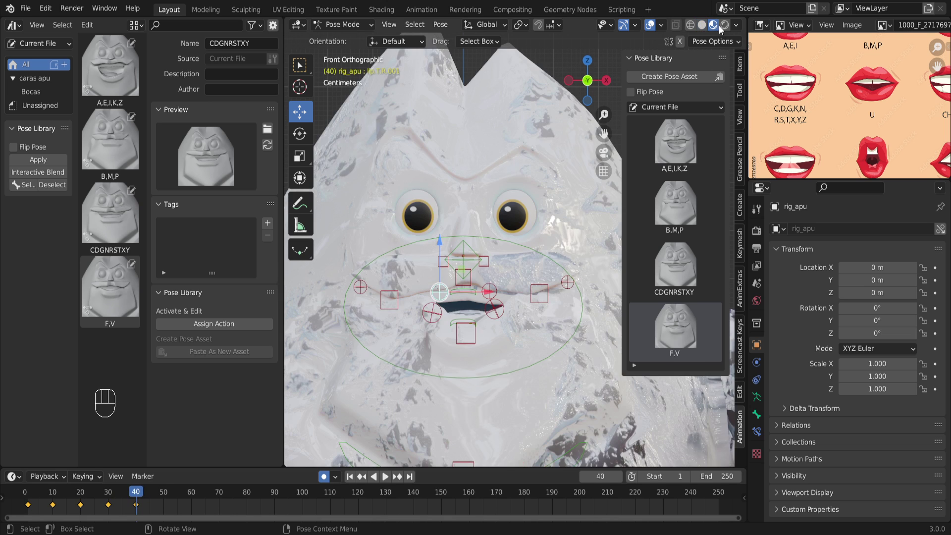
{"action": "left_click", "coordinate": [720, 26]}
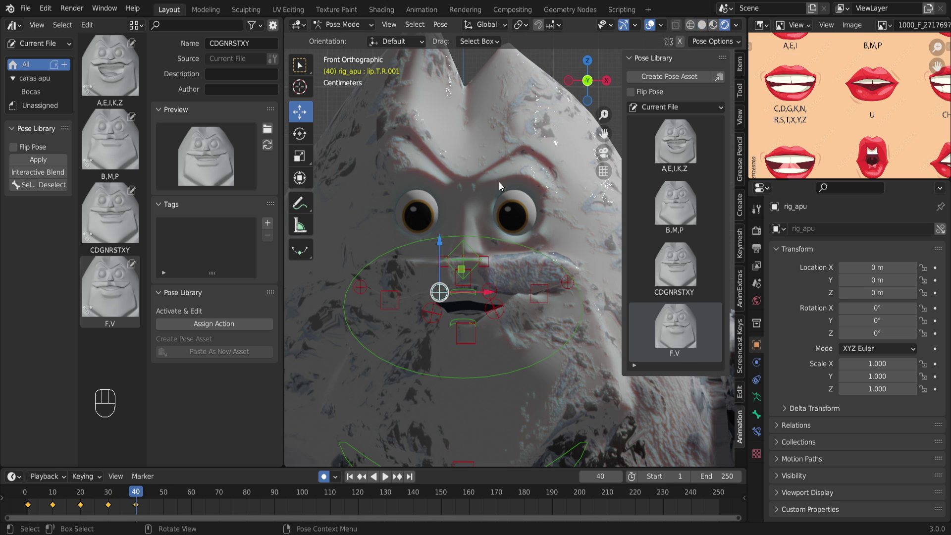
{"action": "left_click", "coordinate": [688, 25]}
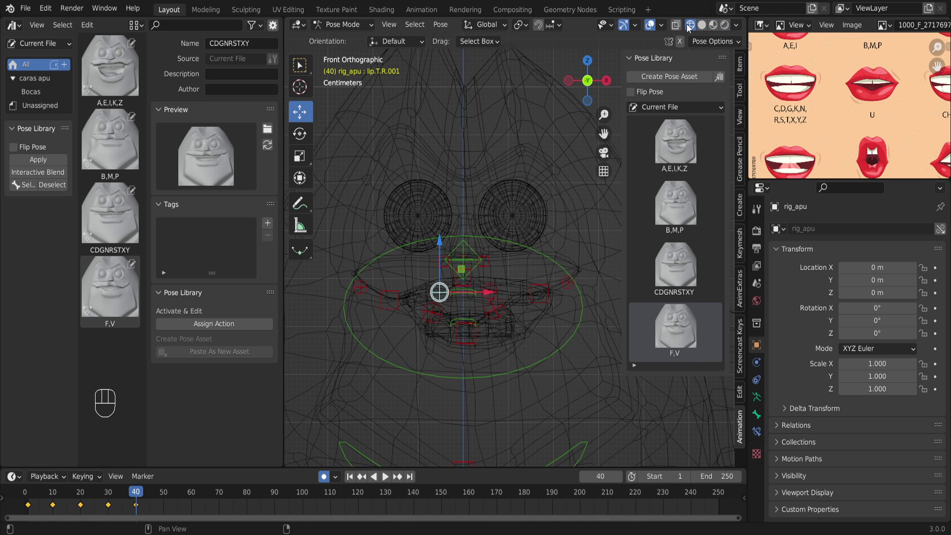
{"action": "left_click", "coordinate": [702, 26]}
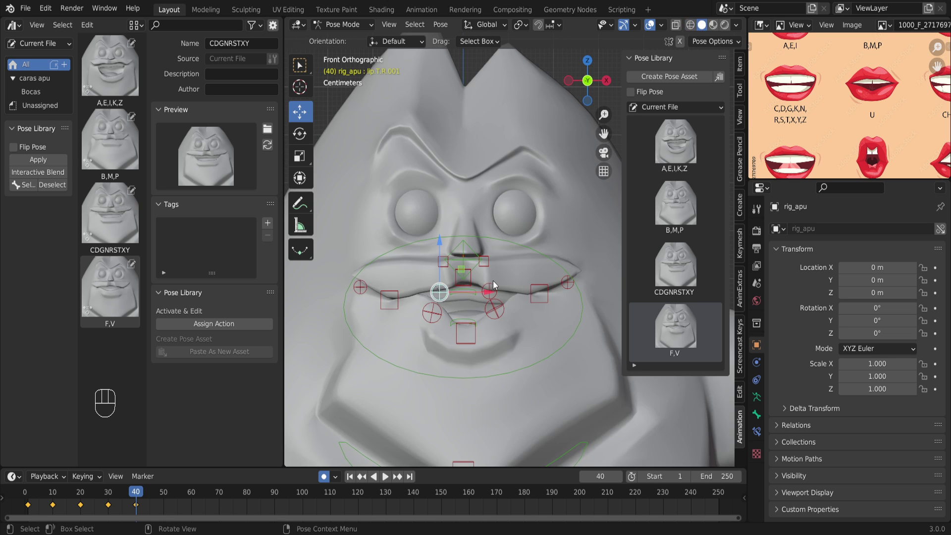
Raise the lower teeth control slightly and move it back down to about its starting height.
{"action": "scroll", "coordinate": [493, 280], "scroll_direction": "up", "scroll_amount": 3}
{"action": "scroll", "coordinate": [490, 299], "scroll_direction": "down", "scroll_amount": 3, "text": "shift"}
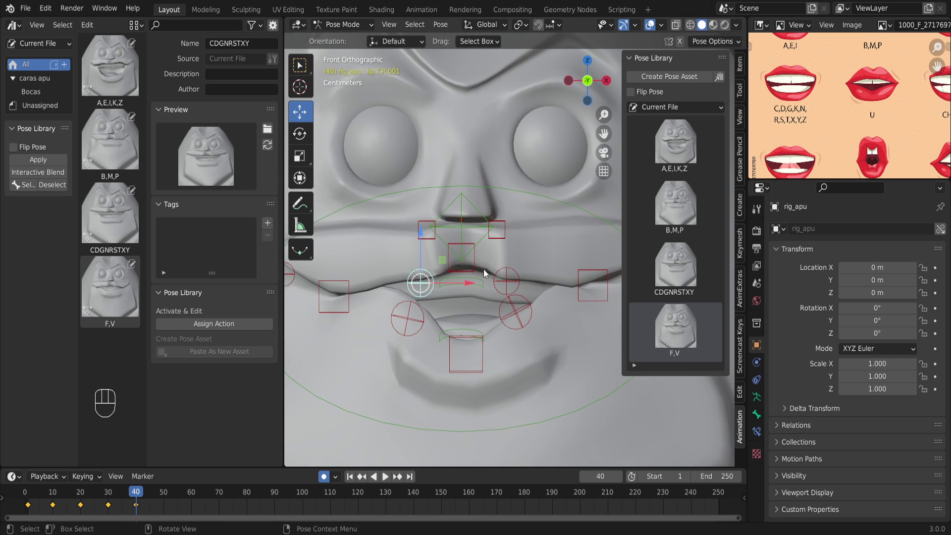
{"action": "left_click", "coordinate": [474, 329]}
{"action": "key", "text": "g"}
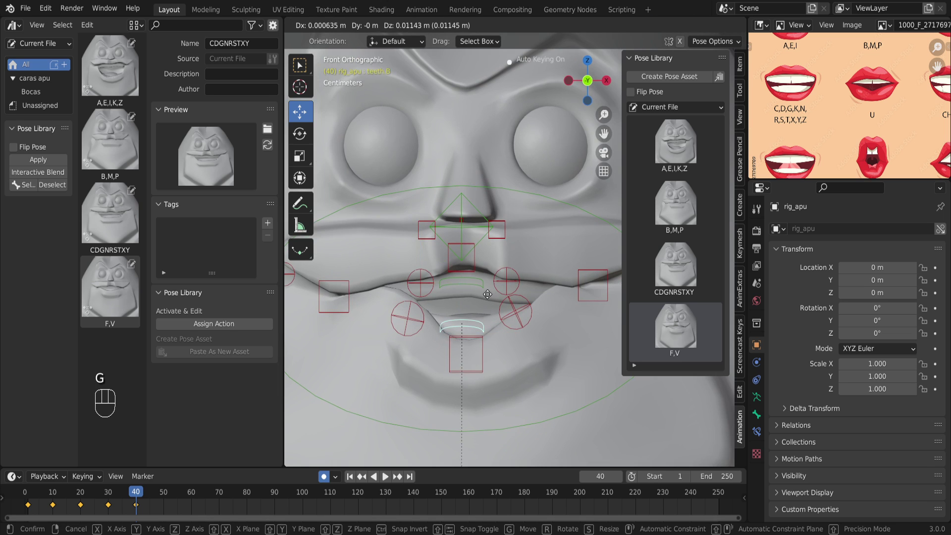
{"action": "left_click", "coordinate": [488, 291]}
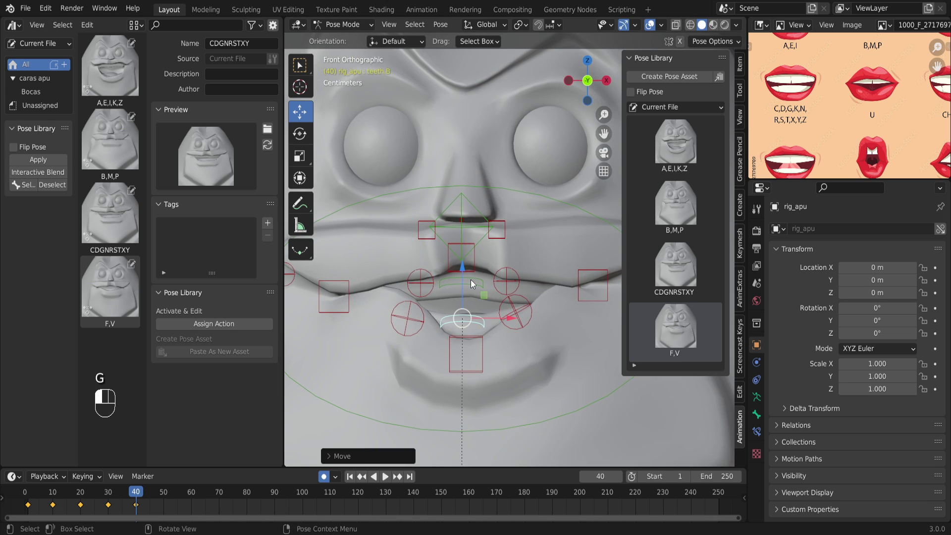
{"action": "left_click", "coordinate": [471, 280]}
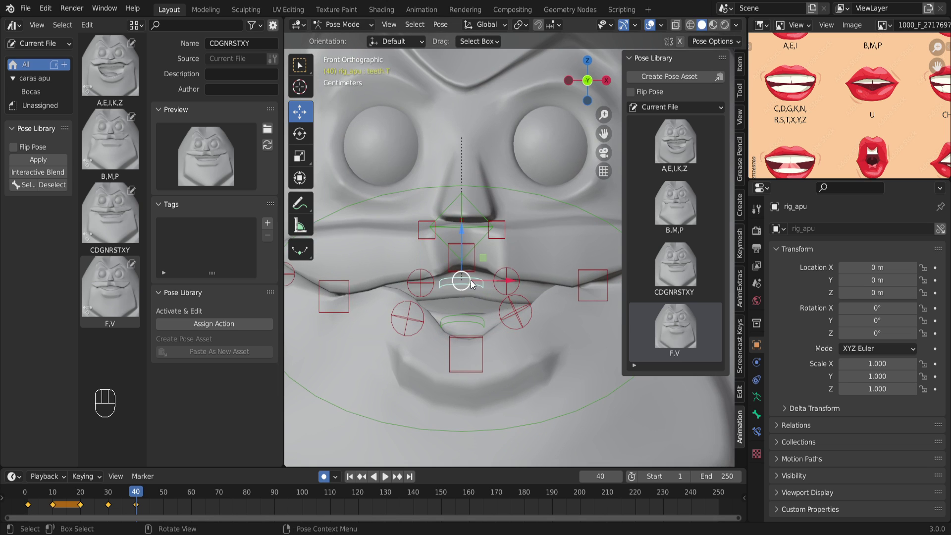
{"action": "left_click", "coordinate": [463, 322]}
{"action": "key", "text": "g"}
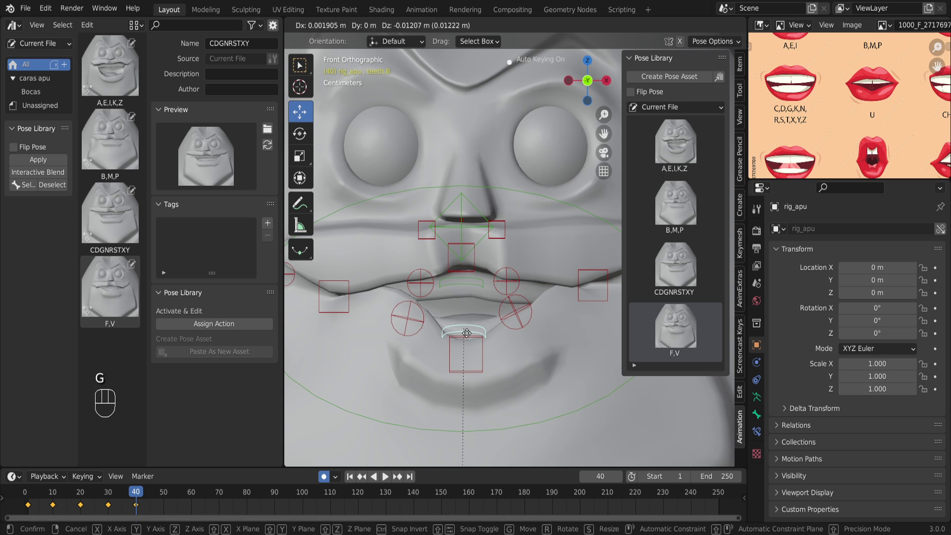
{"action": "left_click", "coordinate": [466, 336]}
Raise the upper teeth control teeth.T behind the upper lip, rotate it slightly and adjust its position.
{"action": "left_click", "coordinate": [468, 286]}
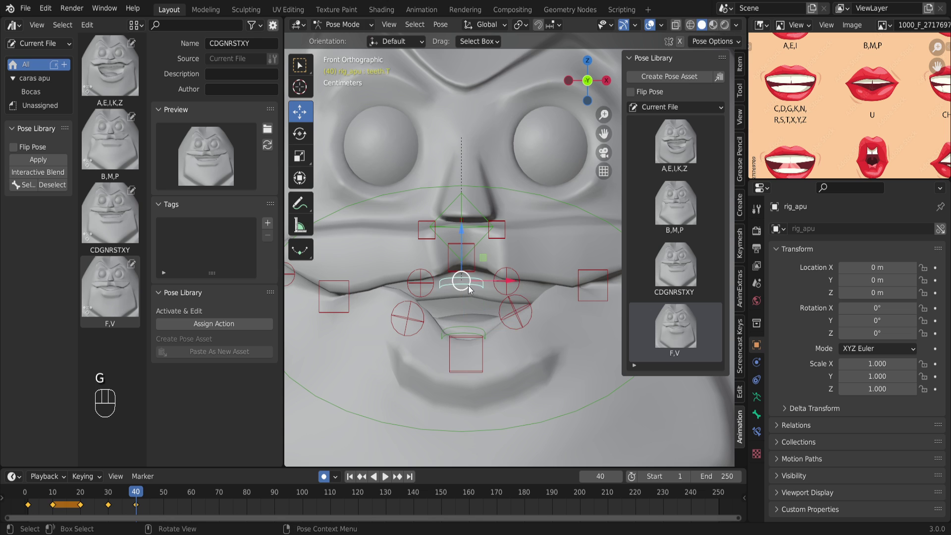
{"action": "key", "text": "g"}
{"action": "left_click", "coordinate": [467, 276]}
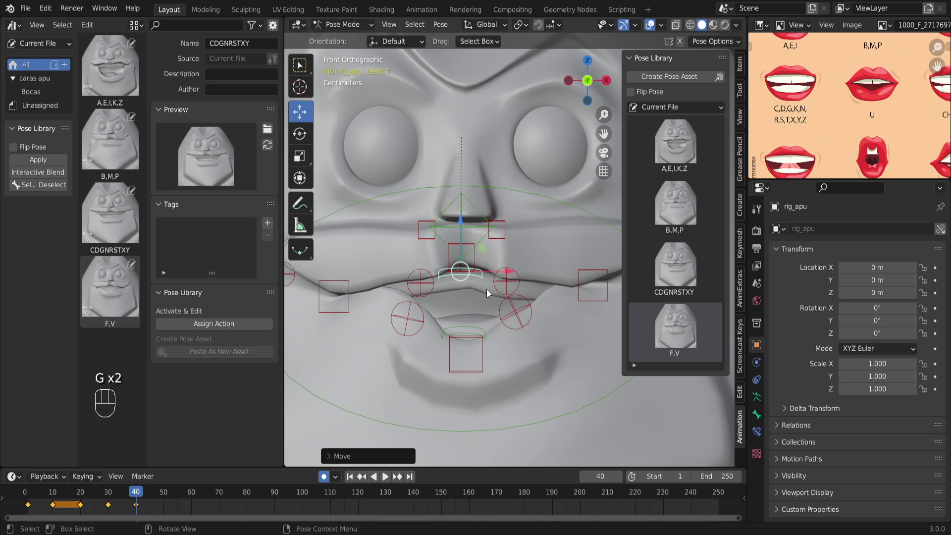
{"action": "key", "text": "r"}
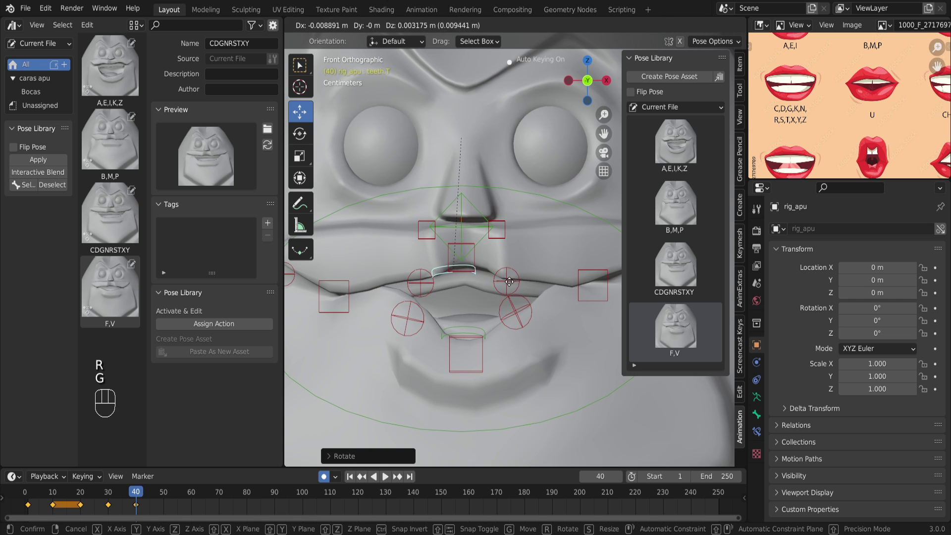
{"action": "key", "text": "g"}
{"action": "left_click", "coordinate": [497, 296]}
{"action": "scroll", "coordinate": [497, 295], "scroll_direction": "down", "scroll_amount": 3}
{"action": "scroll", "coordinate": [498, 296], "scroll_direction": "up", "scroll_amount": 2}
{"action": "middle_click_drag", "start_coordinate": [498, 296], "coordinate": [449, 322], "text": "shift"}
{"action": "scroll", "coordinate": [436, 287], "scroll_direction": "up", "scroll_amount": 1}
{"action": "middle_click_drag", "start_coordinate": [436, 290], "coordinate": [477, 302], "text": "shift"}
{"action": "scroll", "coordinate": [480, 279], "scroll_direction": "down", "scroll_amount": 5}
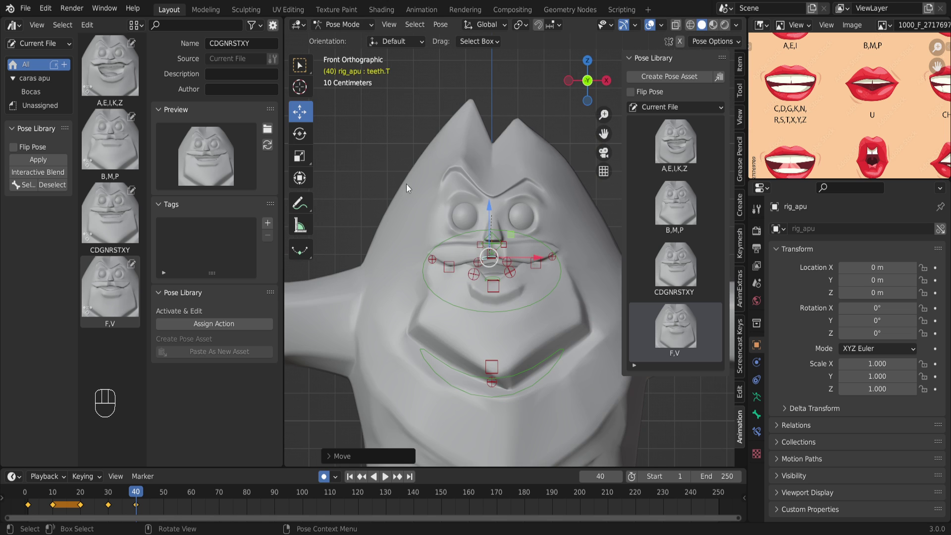
Select all the facial controls and insert a keyframe for their location and rotation at frame 40.
{"action": "key", "text": "a"}
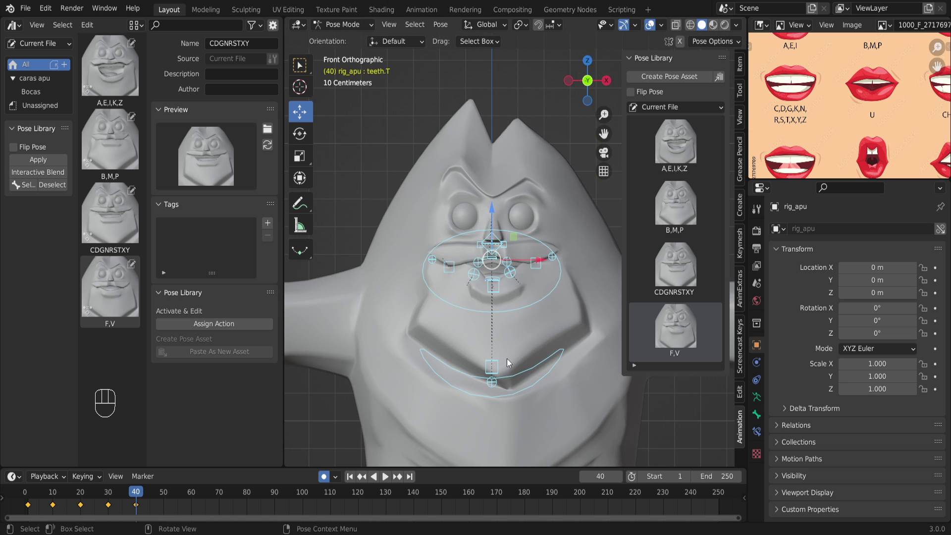
{"action": "key", "text": "i"}
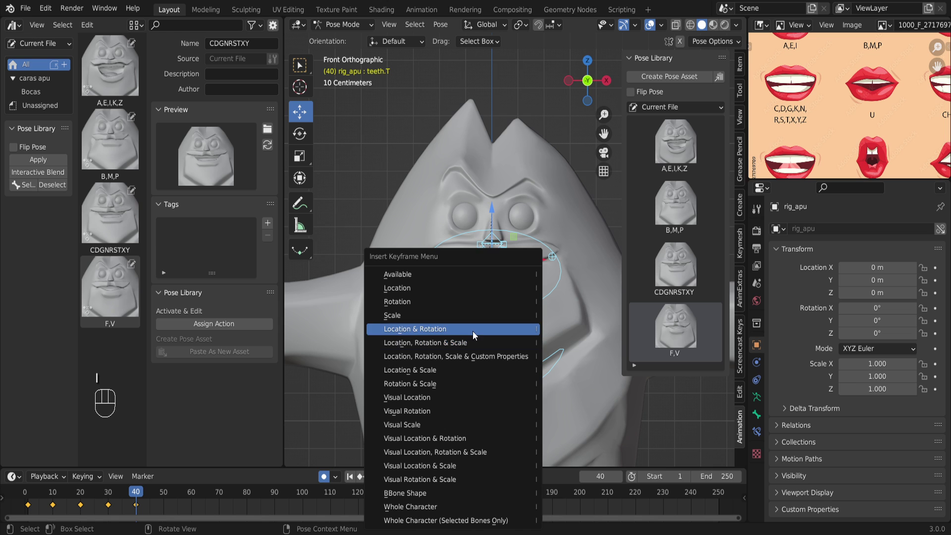
{"action": "left_click", "coordinate": [457, 336]}
{"action": "scroll", "coordinate": [436, 318], "scroll_direction": "up", "scroll_amount": 2}
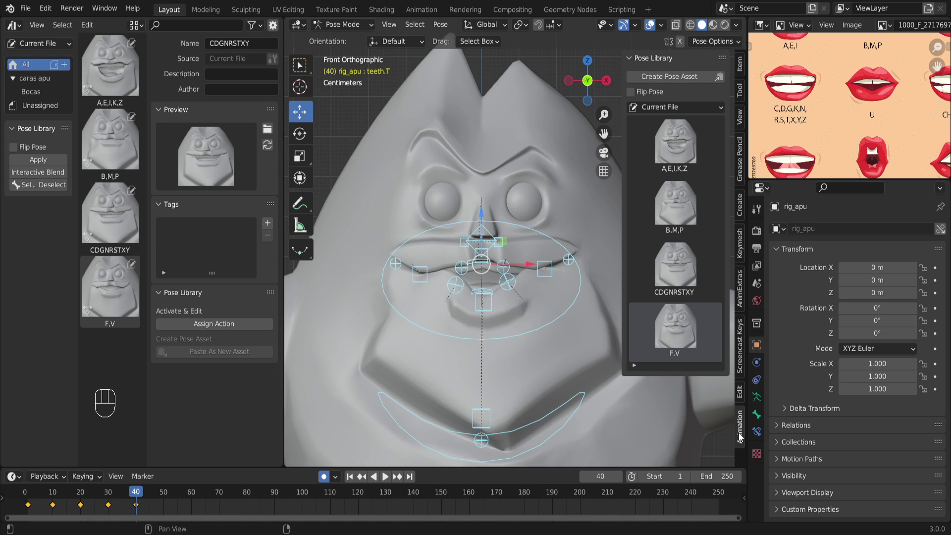
Create a pose asset from the mouth pose at frame 40 and try to edit the source of its library entry.
{"action": "left_click", "coordinate": [673, 77]}
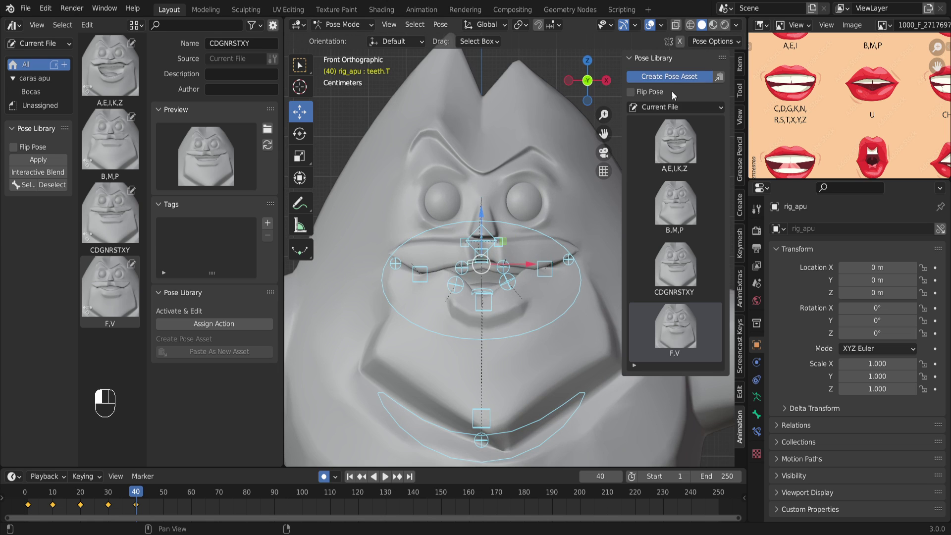
{"action": "left_click", "coordinate": [675, 401]}
{"action": "right_click", "coordinate": [673, 399]}
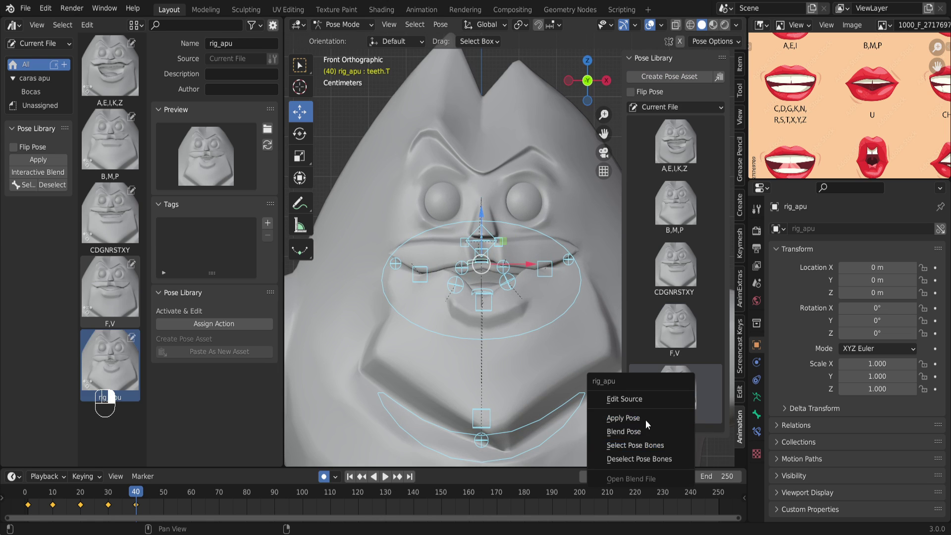
{"action": "left_click", "coordinate": [646, 402]}
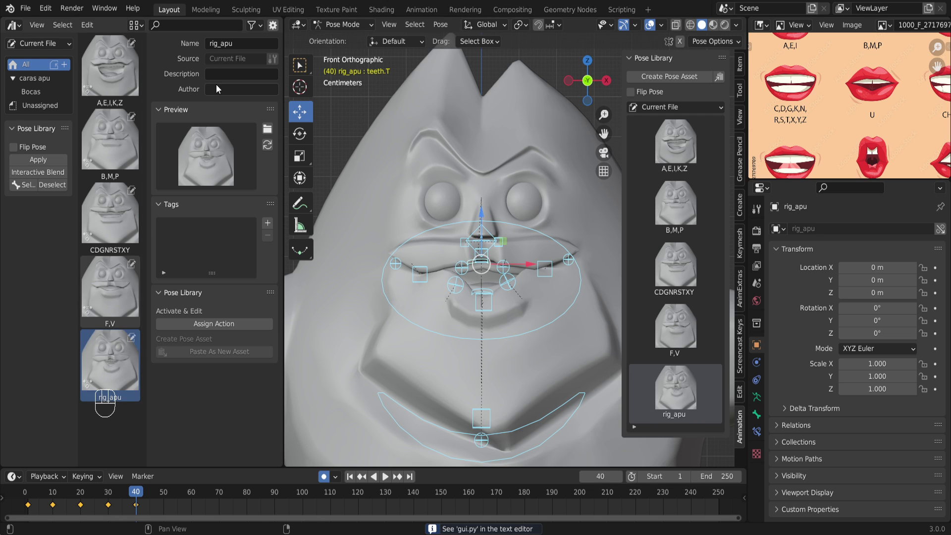
Rename the new pose asset to U and save the file.
{"action": "left_click", "coordinate": [244, 44]}
{"action": "left_click_drag", "start_coordinate": [243, 44], "coordinate": [202, 48]}
{"action": "type", "text": "U"}
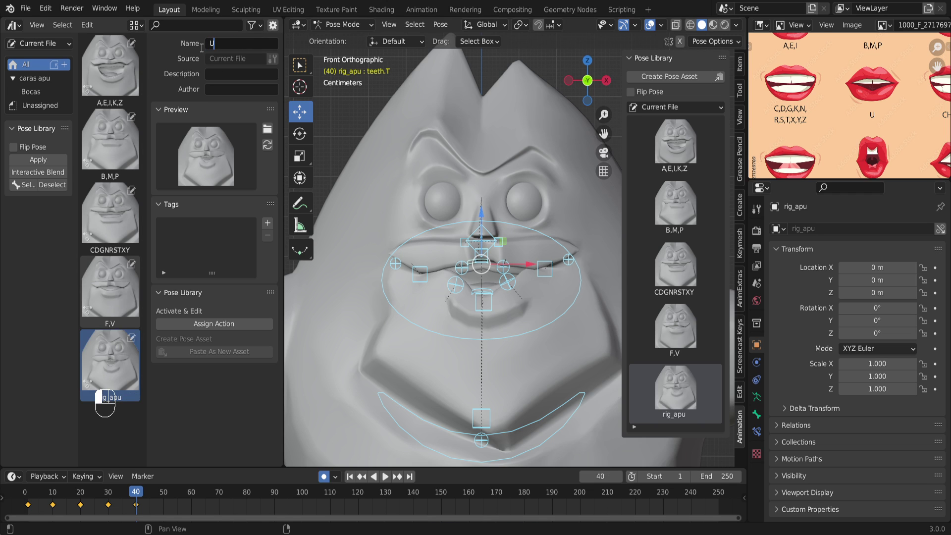
{"action": "left_click", "coordinate": [185, 380]}
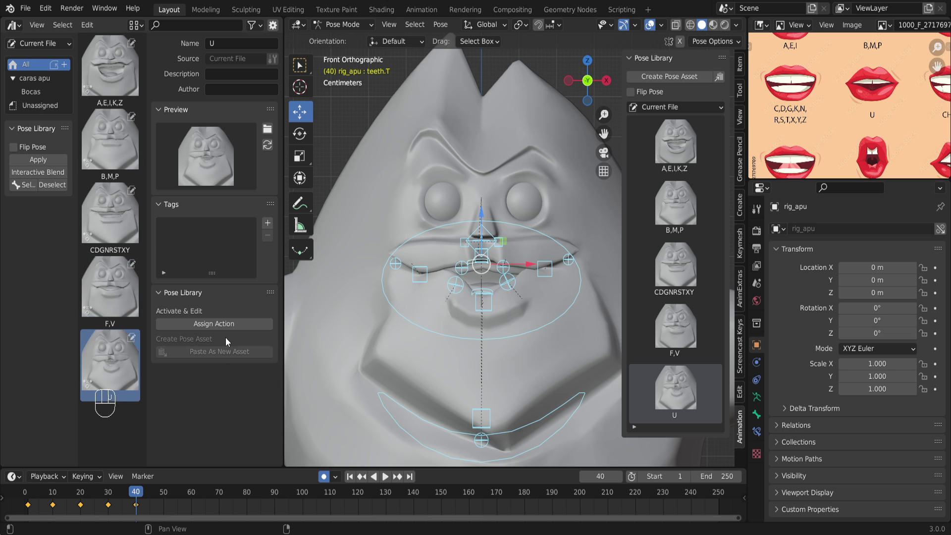
{"action": "left_click", "coordinate": [25, 9]}
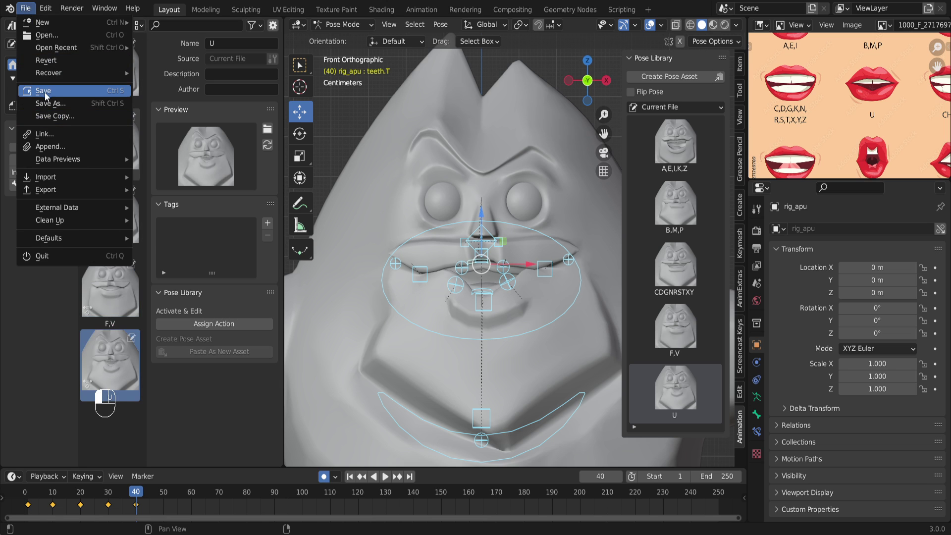
{"action": "left_click", "coordinate": [43, 92]}
Check the phoneme reference chart, go to frame 50 and apply the CDGNRSTXY library pose to the facial controls.
{"action": "scroll", "coordinate": [875, 129], "scroll_direction": "down", "scroll_amount": 3}
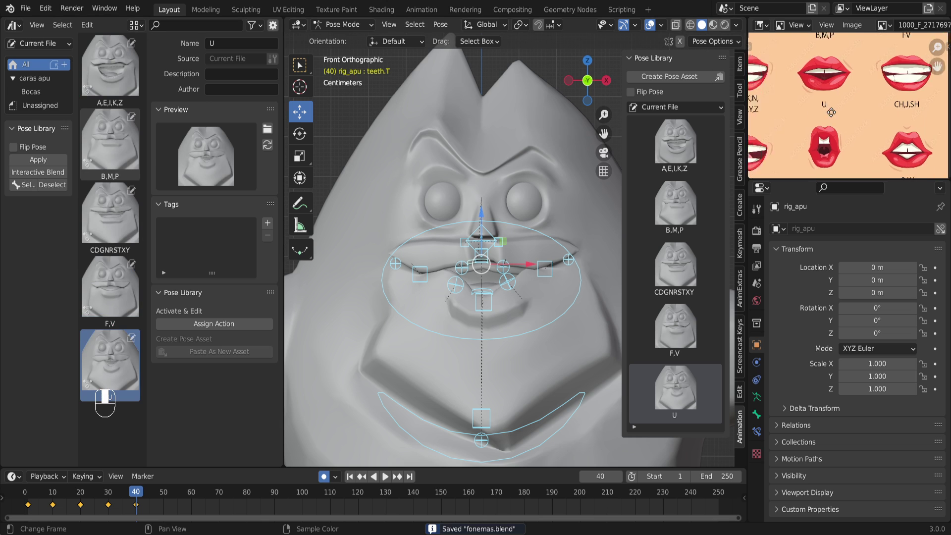
{"action": "scroll", "coordinate": [876, 129], "scroll_direction": "up", "scroll_amount": 2}
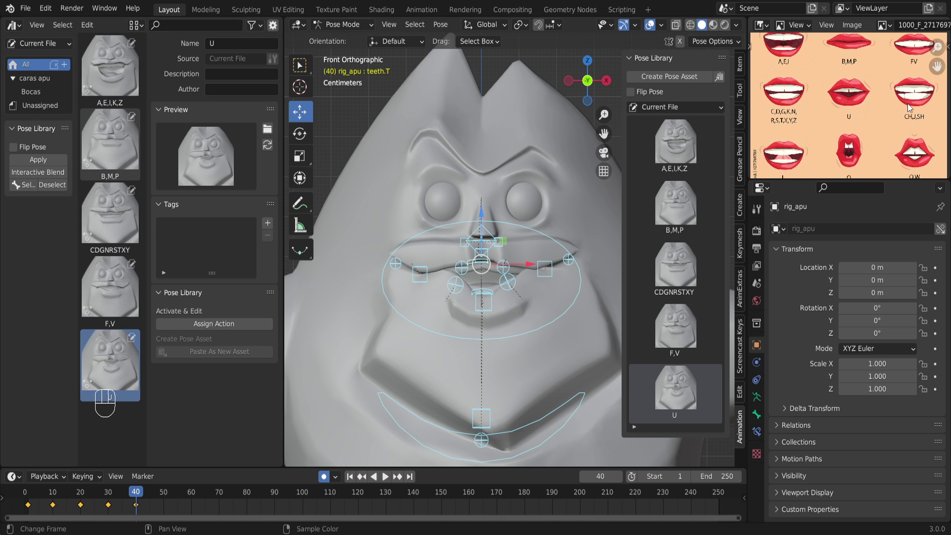
{"action": "middle_click_drag", "start_coordinate": [908, 103], "coordinate": [899, 123]}
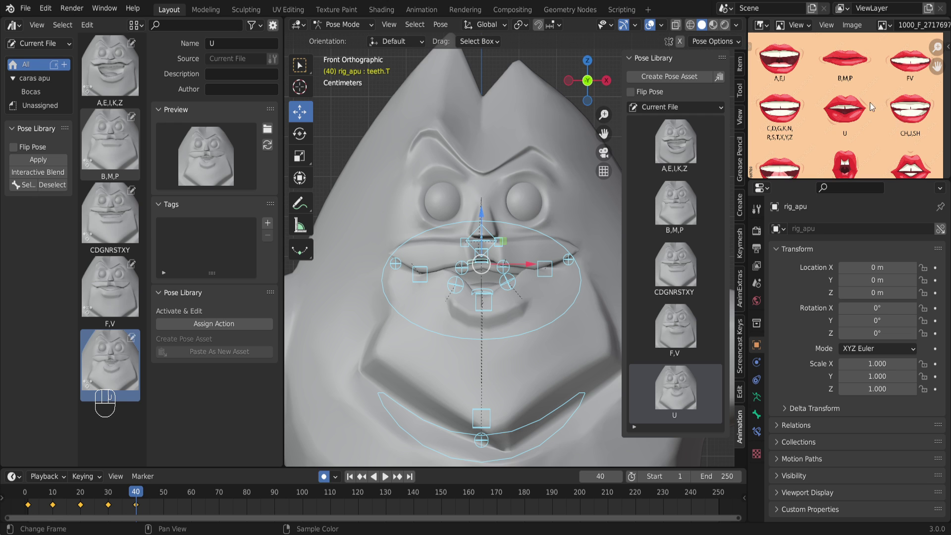
{"action": "middle_click_drag", "start_coordinate": [893, 130], "coordinate": [869, 91]}
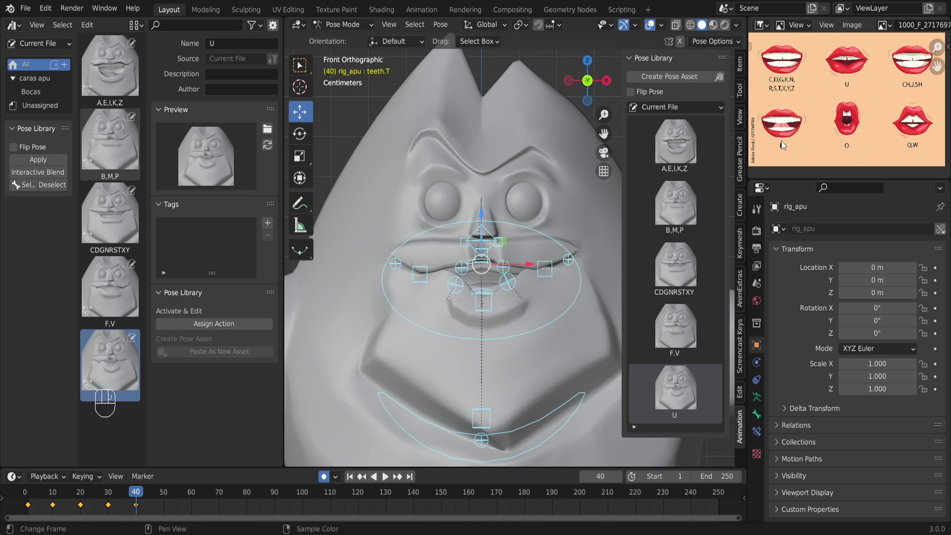
{"action": "scroll", "coordinate": [792, 156], "scroll_direction": "down", "scroll_amount": 1}
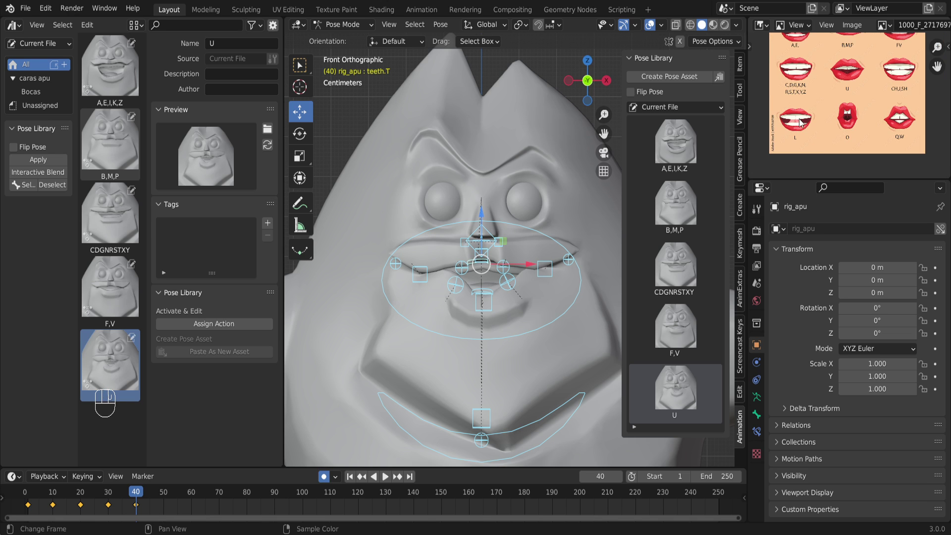
{"action": "scroll", "coordinate": [793, 73], "scroll_direction": "up", "scroll_amount": 1}
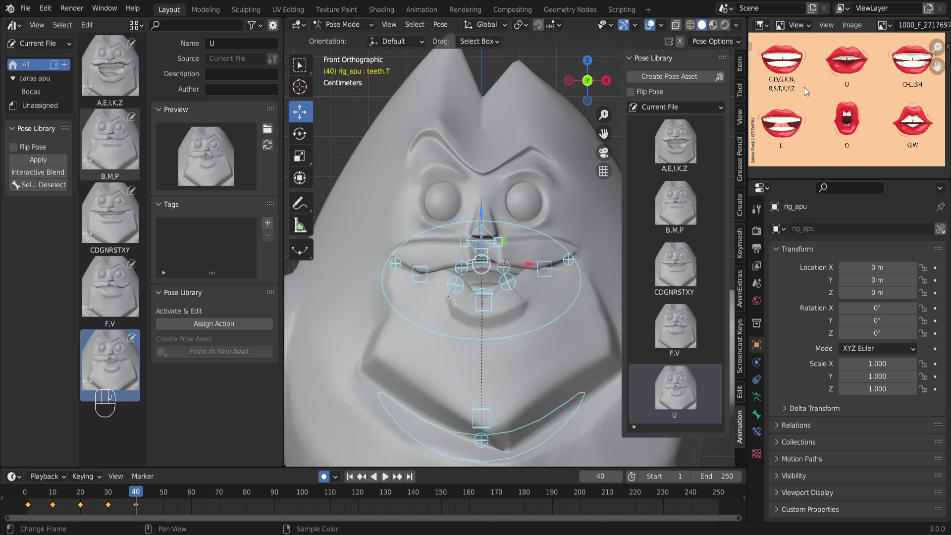
{"action": "left_click_drag", "start_coordinate": [153, 498], "coordinate": [189, 483]}
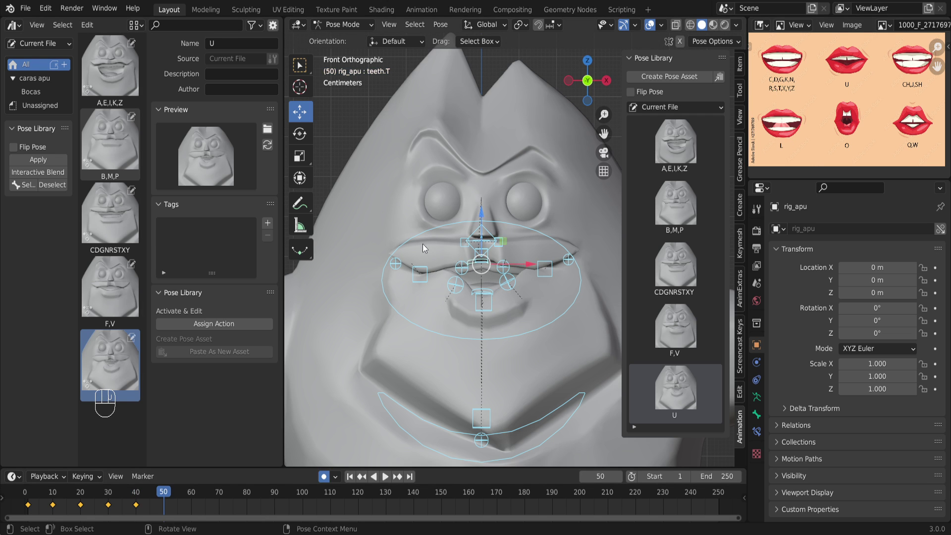
{"action": "left_click", "coordinate": [105, 219]}
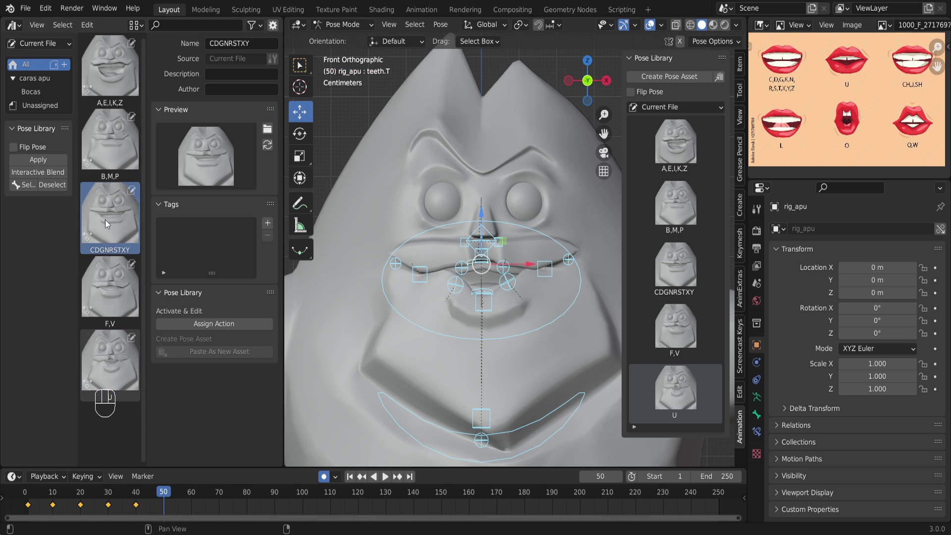
{"action": "left_click", "coordinate": [27, 159]}
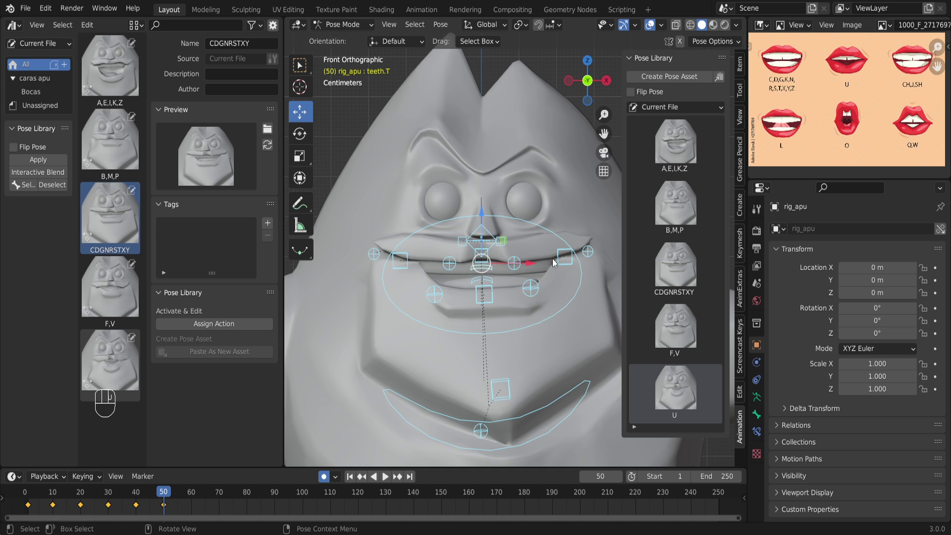
Lower the central lower lip control to open the mouth, rotate it slightly and adjust its position.
{"action": "scroll", "coordinate": [492, 304], "scroll_direction": "up", "scroll_amount": 1}
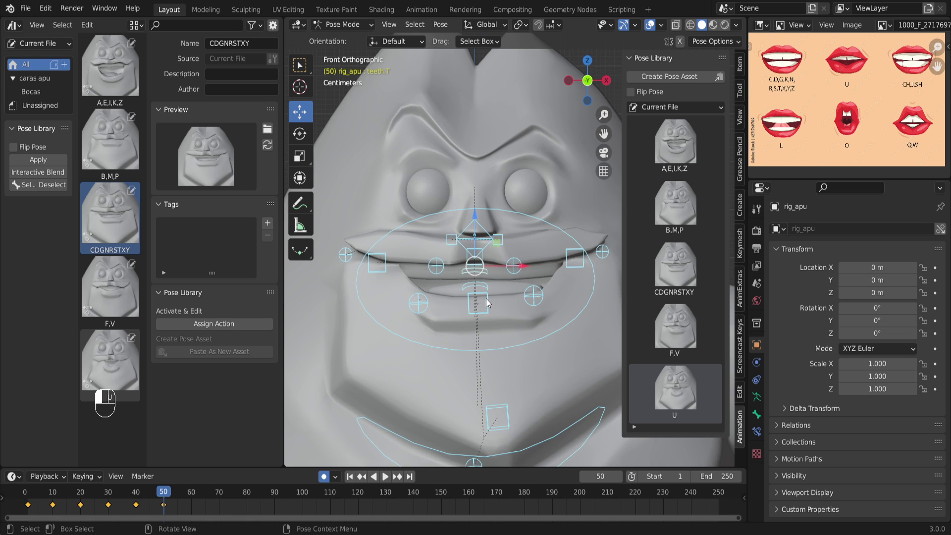
{"action": "left_click", "coordinate": [487, 300]}
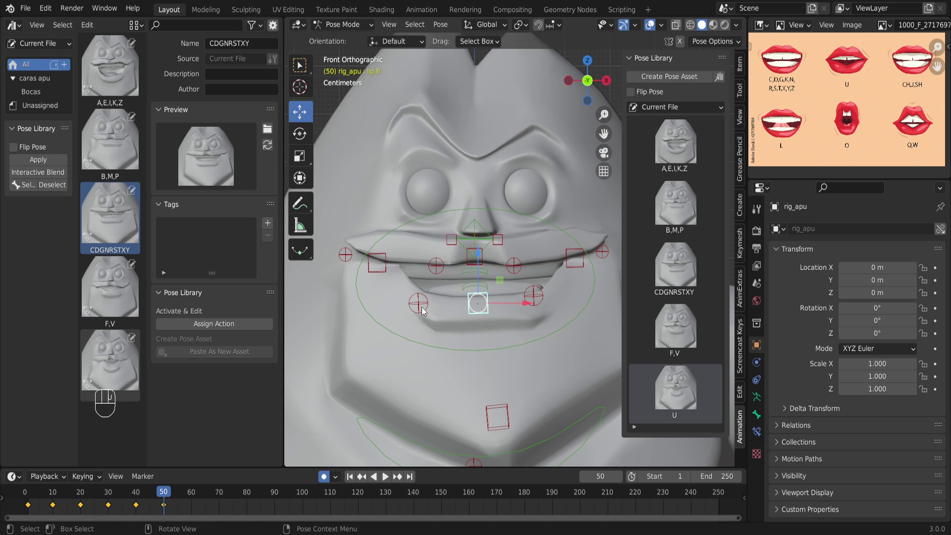
{"action": "mouse_move", "coordinate": [476, 277]}
{"action": "left_mouse_down"}
{"action": "mouse_move", "coordinate": [483, 343]}
{"action": "mouse_move", "coordinate": [479, 289]}
{"action": "left_mouse_up"}
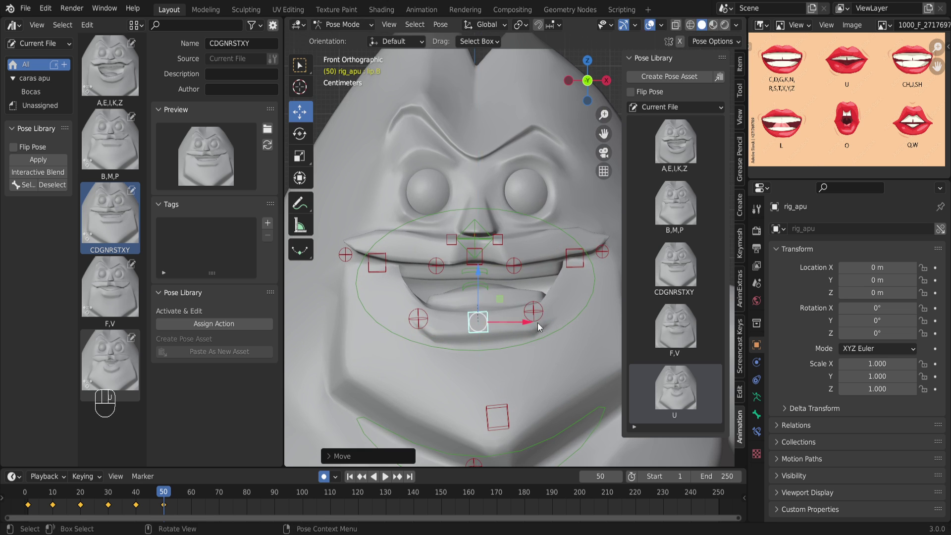
{"action": "key", "text": "r"}
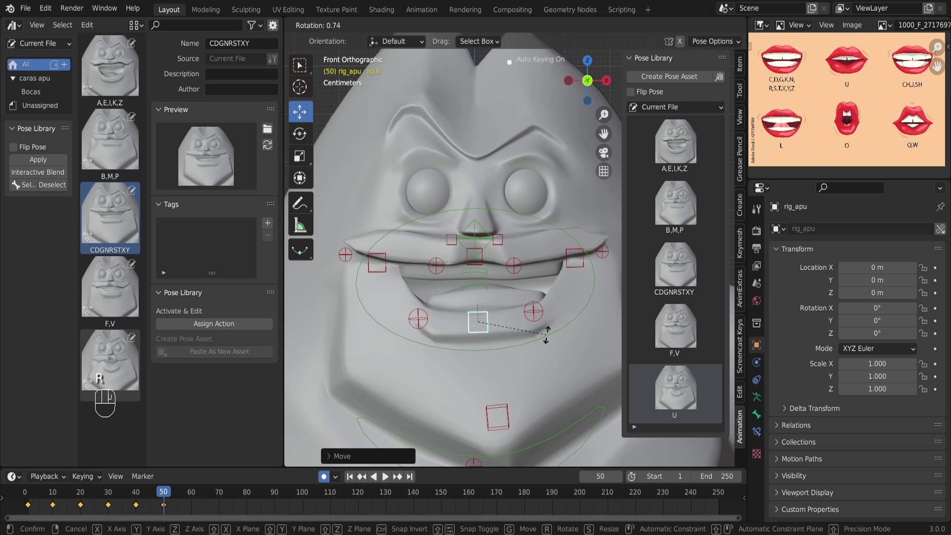
{"action": "left_click", "coordinate": [546, 338]}
{"action": "key", "text": "g"}
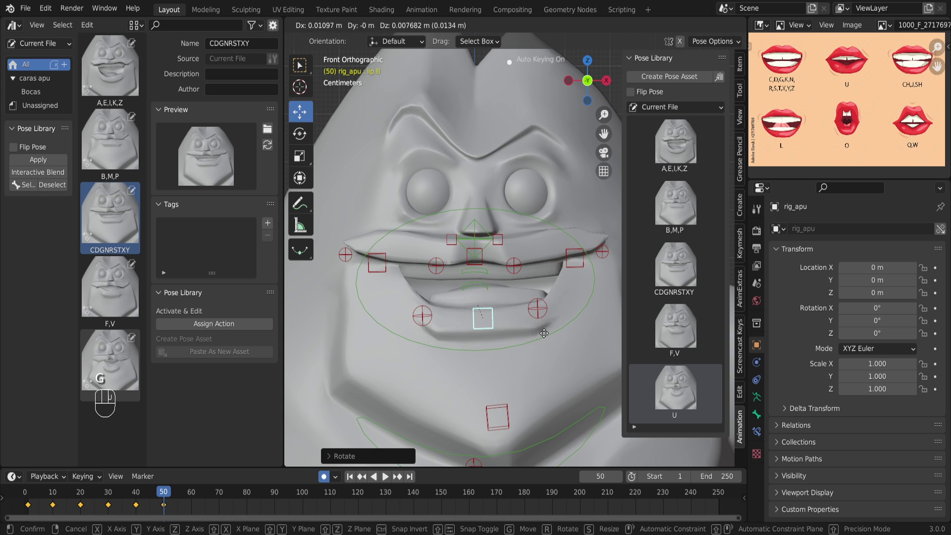
{"action": "left_click", "coordinate": [541, 330]}
Move the lower teeth control teeth.B down along the global Z axis, behind the lowered lip.
{"action": "scroll", "coordinate": [486, 308], "scroll_direction": "up", "scroll_amount": 2}
{"action": "mouse_move", "coordinate": [486, 308]}
{"action": "middle_mouse_down"}
{"action": "mouse_move", "coordinate": [489, 325]}
{"action": "mouse_move", "coordinate": [548, 313]}
{"action": "mouse_move", "coordinate": [528, 330]}
{"action": "mouse_move", "coordinate": [435, 313]}
{"action": "mouse_move", "coordinate": [478, 314]}
{"action": "middle_mouse_up"}
{"action": "left_click", "coordinate": [479, 286]}
{"action": "key", "text": "g"}
{"action": "key", "text": "z"}
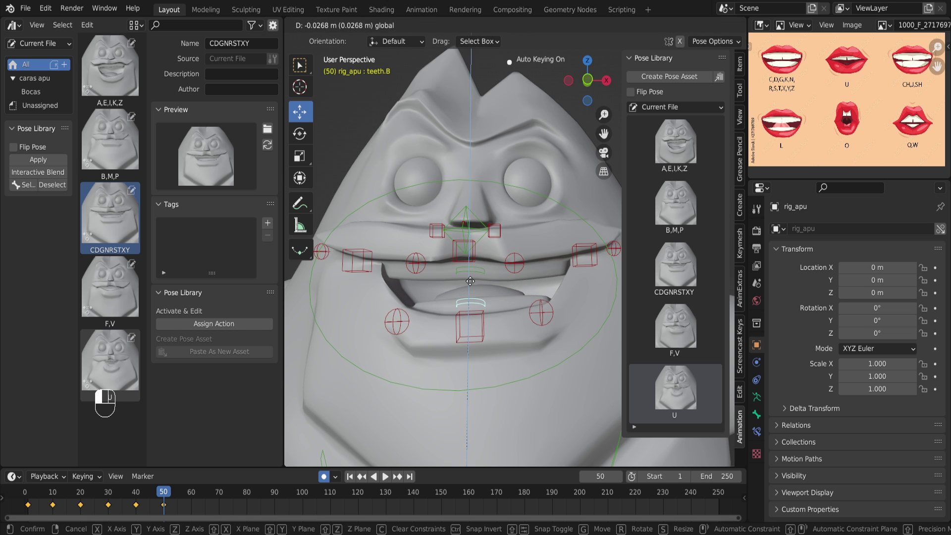
{"action": "left_click", "coordinate": [468, 286]}
{"action": "middle_click_drag", "start_coordinate": [468, 286], "coordinate": [495, 322]}
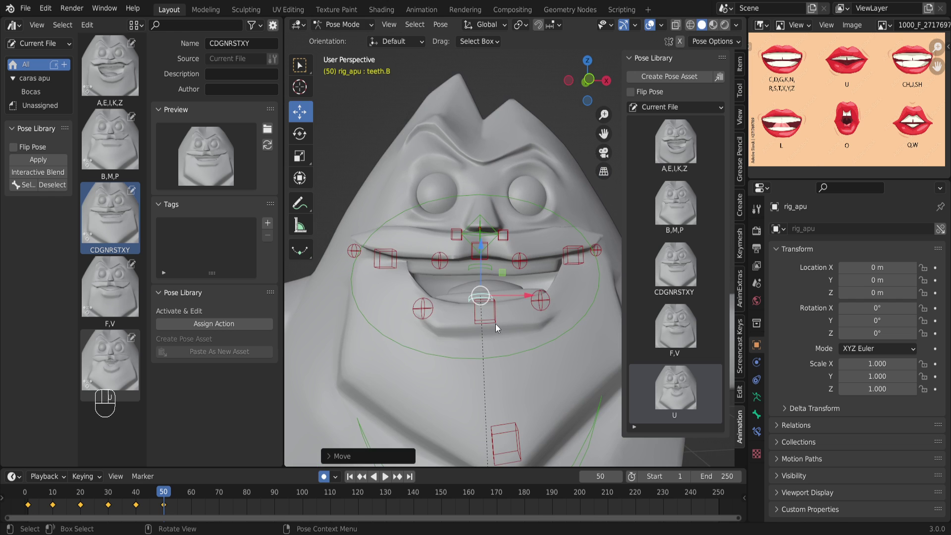
Select all the facial controls and create a pose asset named L from the mouth pose at frame 50.
{"action": "scroll", "coordinate": [493, 331], "scroll_direction": "down", "scroll_amount": 4}
{"action": "middle_click_drag", "start_coordinate": [507, 346], "coordinate": [495, 287]}
{"action": "scroll", "coordinate": [485, 307], "scroll_direction": "up", "scroll_amount": 3}
{"action": "scroll", "coordinate": [467, 300], "scroll_direction": "down", "scroll_amount": 2}
{"action": "scroll", "coordinate": [478, 272], "scroll_direction": "down", "scroll_amount": 2}
{"action": "left_click_drag", "start_coordinate": [424, 196], "coordinate": [579, 391]}
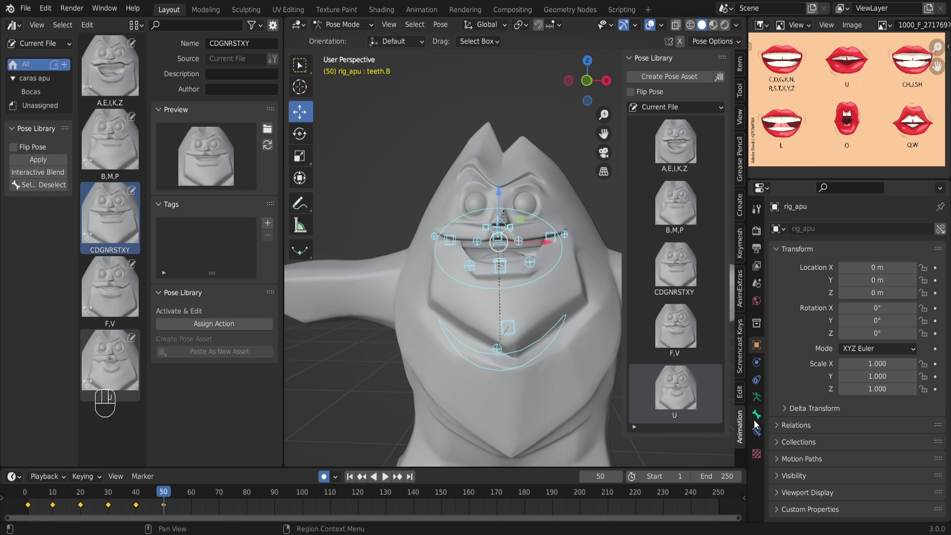
{"action": "left_click", "coordinate": [673, 76]}
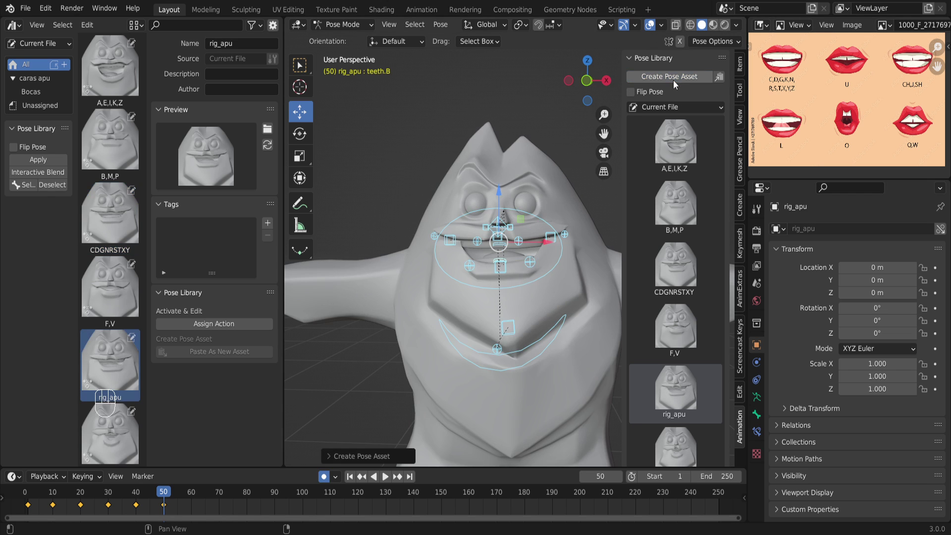
{"action": "scroll", "coordinate": [105, 404], "scroll_direction": "down", "scroll_amount": 1}
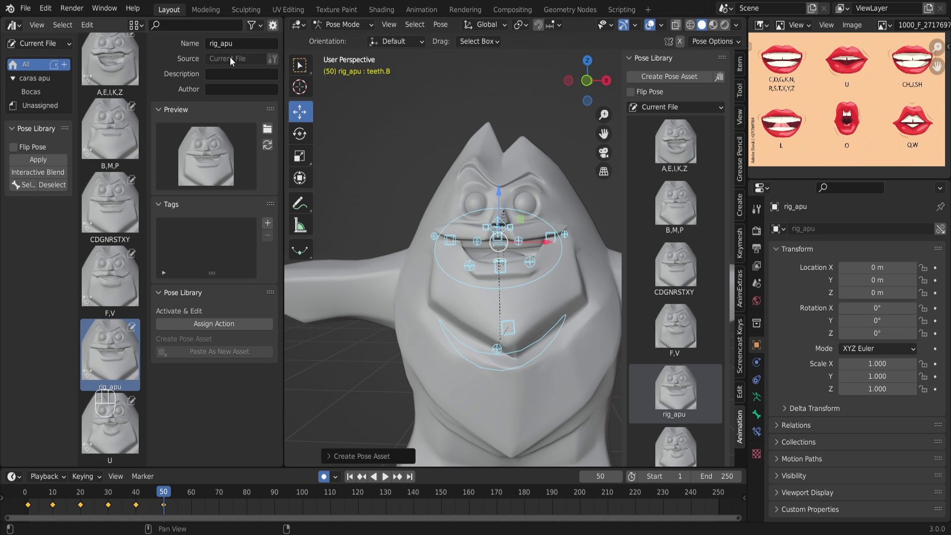
{"action": "type", "text": "L"}
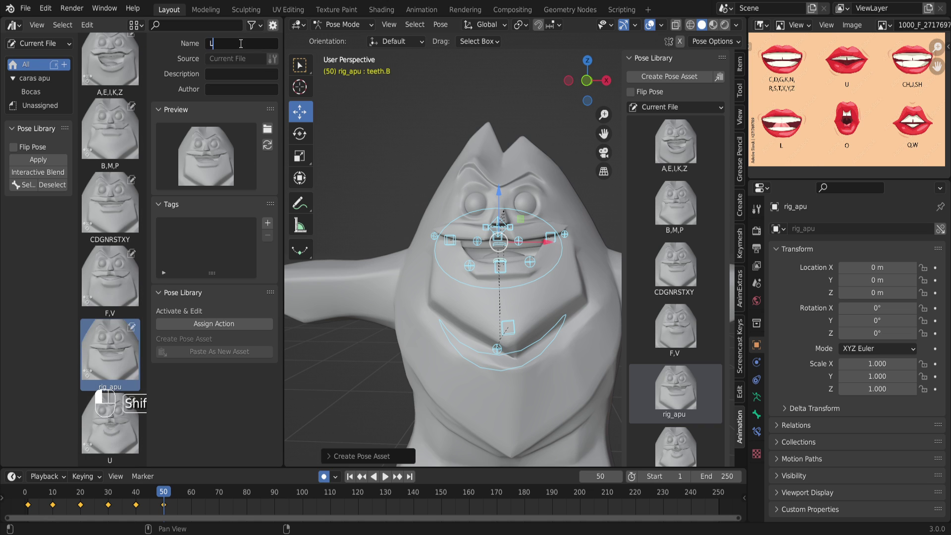
{"action": "key", "text": "Return"}
{"action": "scroll", "coordinate": [436, 221], "scroll_direction": "down", "scroll_amount": 2}
{"action": "middle_click_drag", "start_coordinate": [437, 221], "coordinate": [470, 258], "text": "shift"}
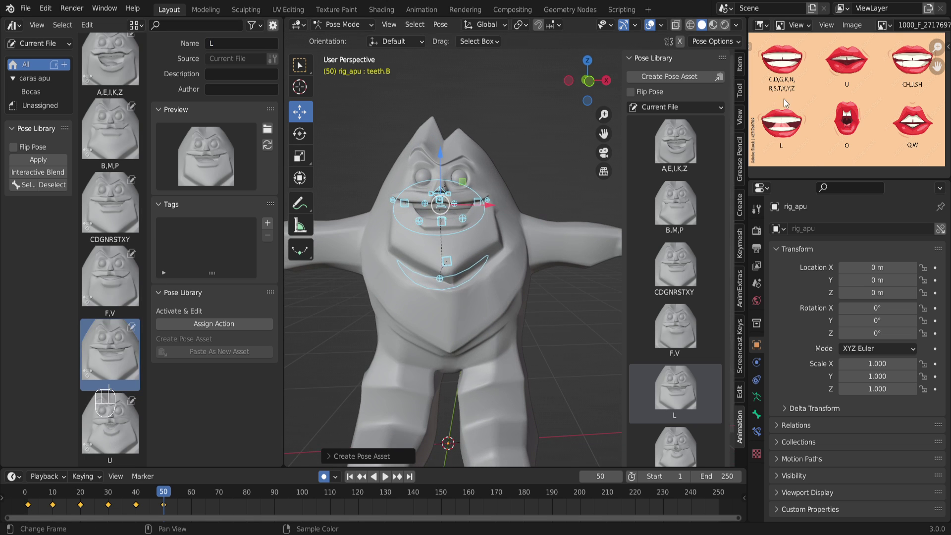
{"action": "scroll", "coordinate": [531, 234], "scroll_direction": "up", "scroll_amount": 2}
{"action": "middle_click_drag", "start_coordinate": [530, 234], "coordinate": [501, 259], "text": "shift"}
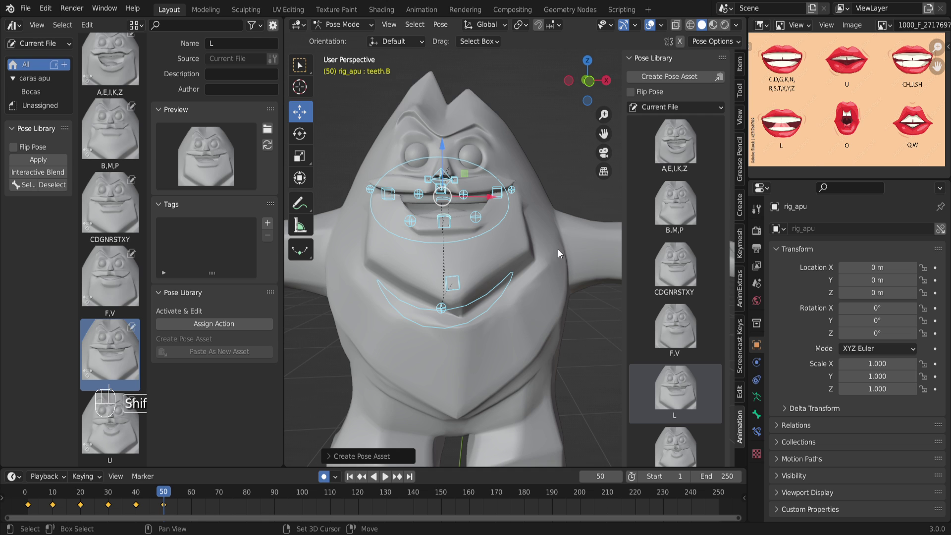
{"action": "left_click_drag", "start_coordinate": [340, 139], "coordinate": [563, 456]}
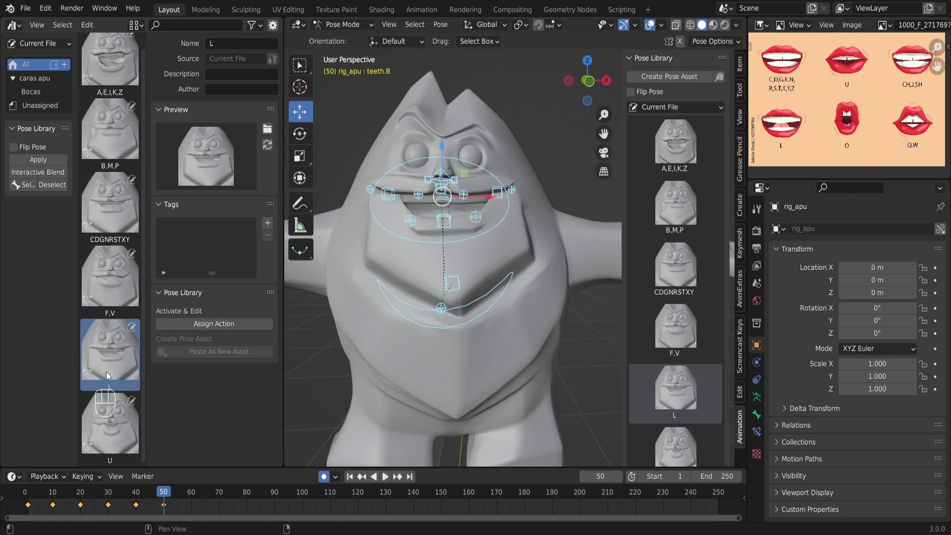
{"action": "left_click", "coordinate": [121, 415]}
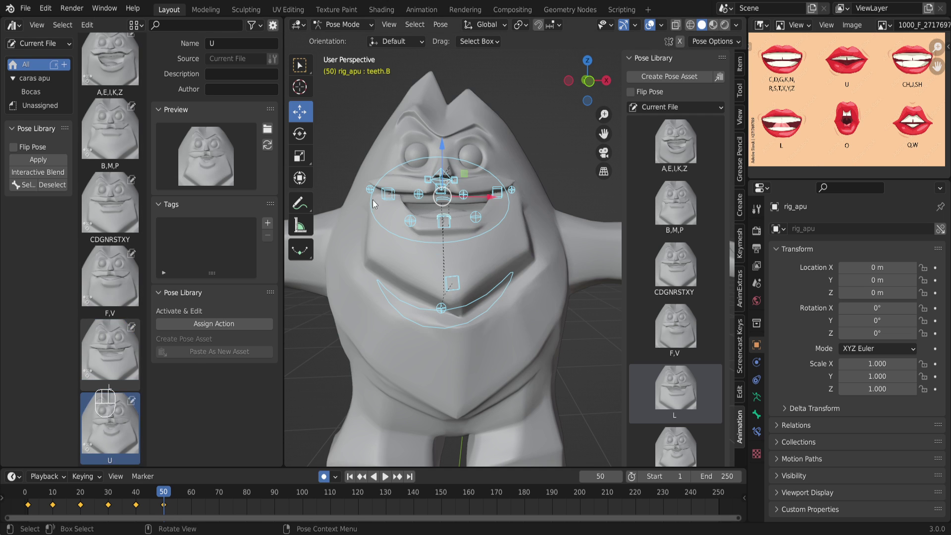
{"action": "left_click", "coordinate": [43, 162]}
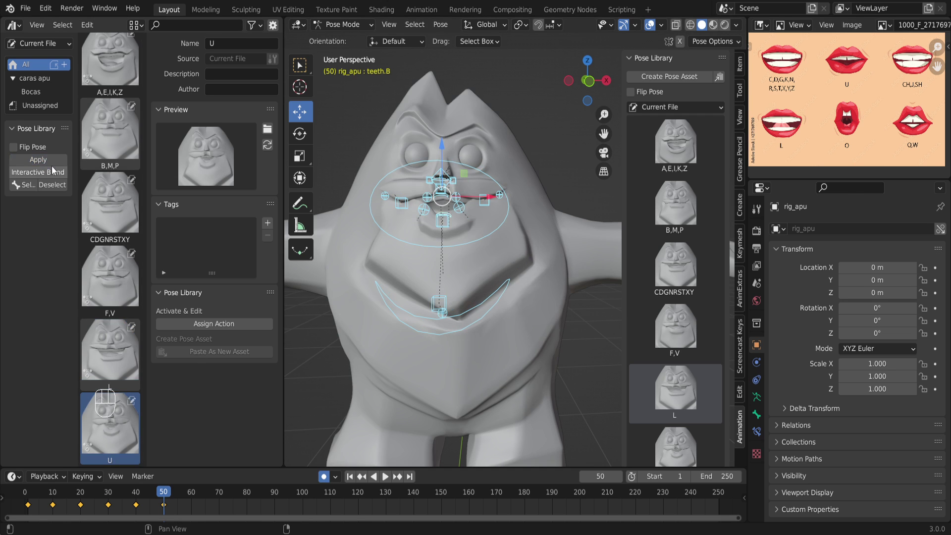
{"action": "key", "text": "ctrl+z"}
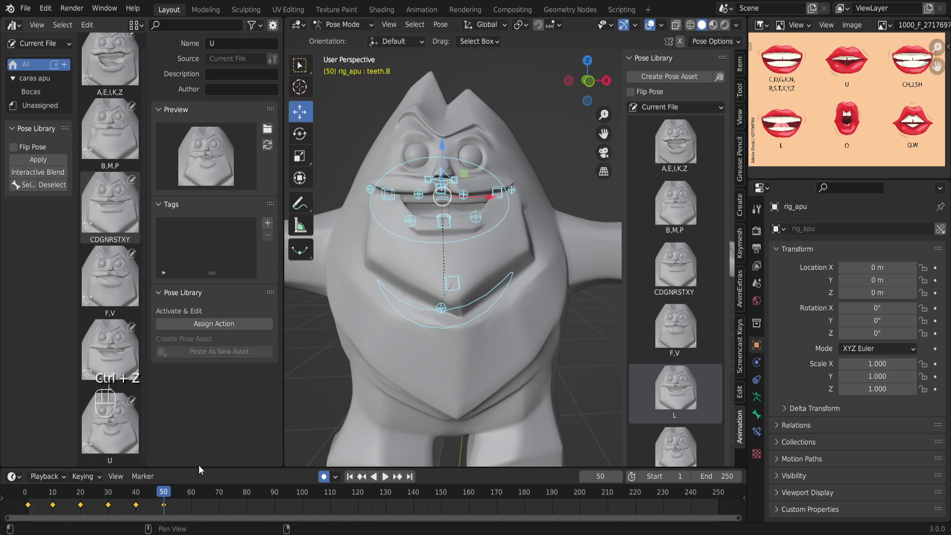
Go to frame 60 and apply the U pose from the library to the facial controls.
{"action": "left_click", "coordinate": [137, 498]}
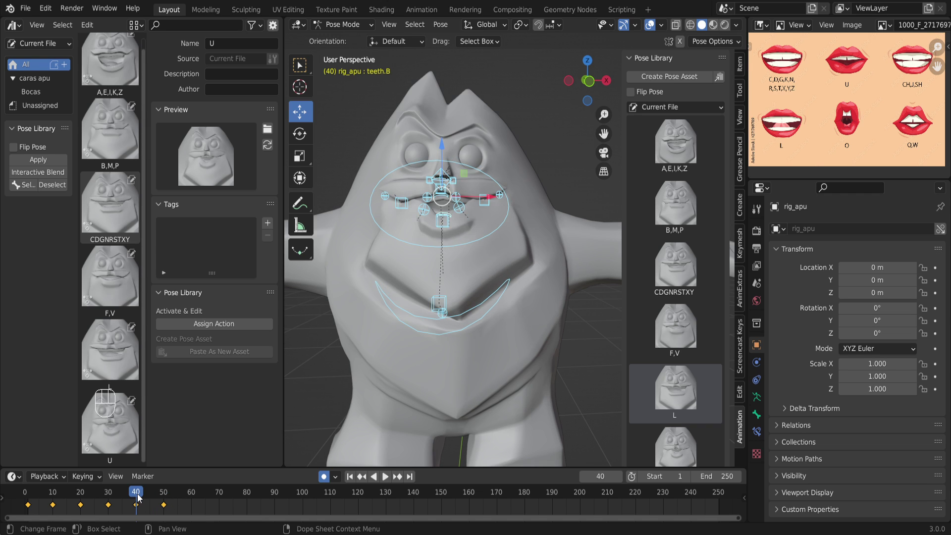
{"action": "left_click_drag", "start_coordinate": [160, 496], "coordinate": [193, 497]}
{"action": "left_click", "coordinate": [110, 130]}
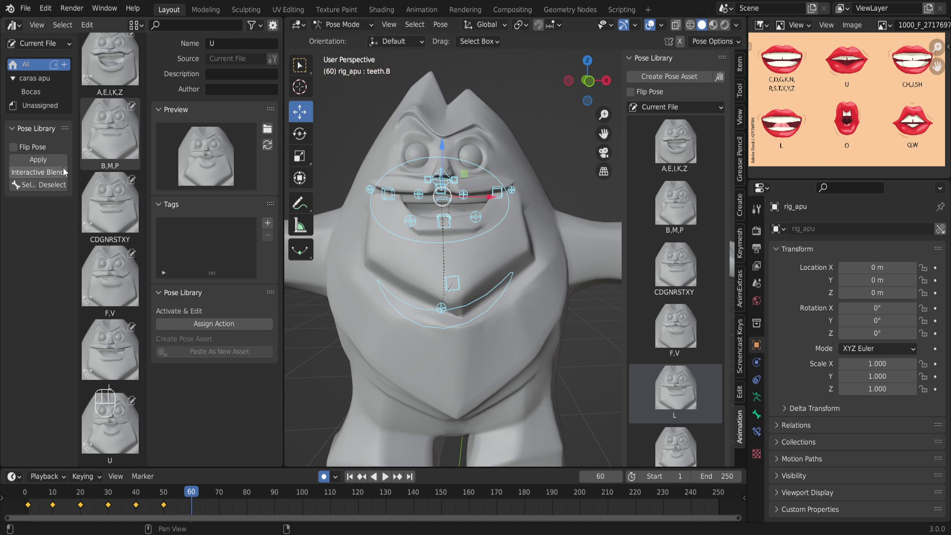
{"action": "left_click", "coordinate": [112, 421]}
{"action": "left_click", "coordinate": [44, 159]}
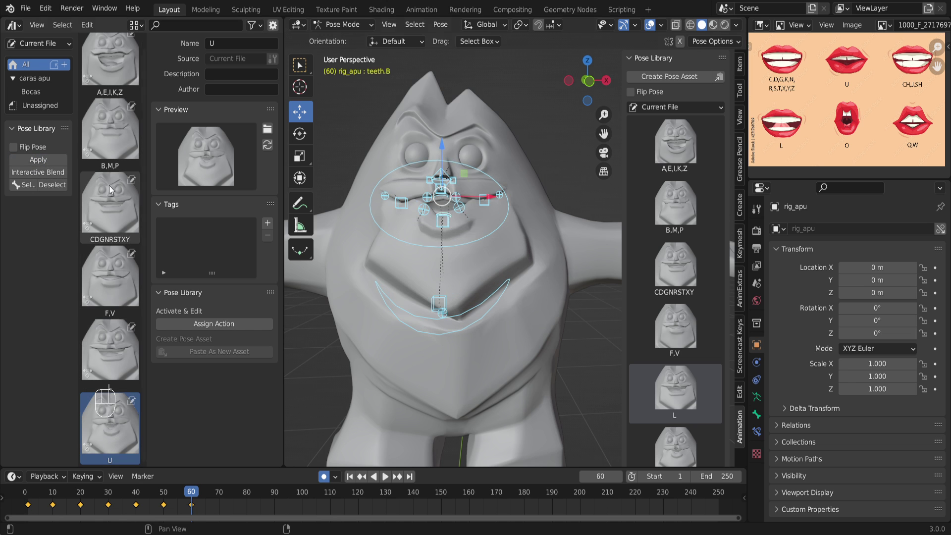
Rotate the jaw control jaw_master downward at frame 60 to open the mouth.
{"action": "scroll", "coordinate": [466, 209], "scroll_direction": "up", "scroll_amount": 4}
{"action": "scroll", "coordinate": [465, 213], "scroll_direction": "down", "scroll_amount": 2}
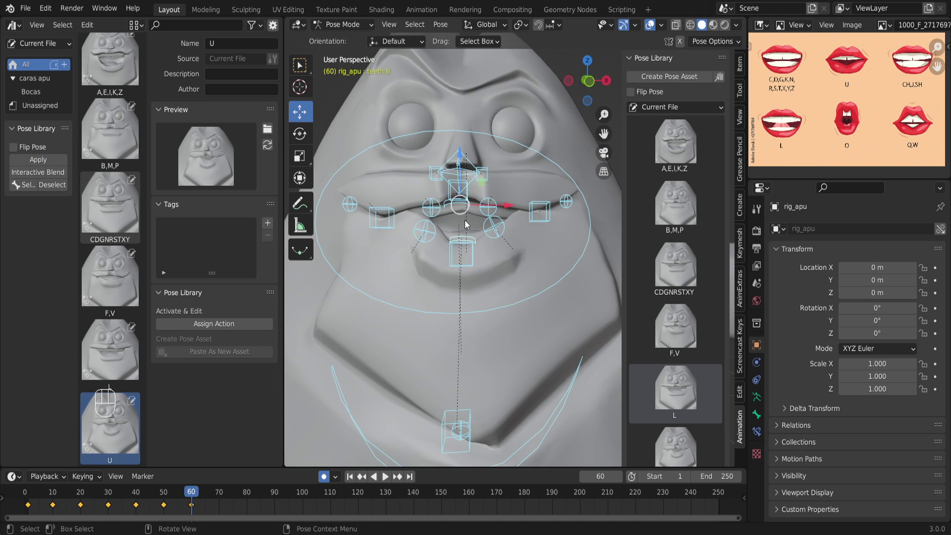
{"action": "scroll", "coordinate": [463, 218], "scroll_direction": "up", "scroll_amount": 2}
{"action": "scroll", "coordinate": [456, 218], "scroll_direction": "up", "scroll_amount": 2, "text": "shift"}
{"action": "scroll", "coordinate": [458, 223], "scroll_direction": "down", "scroll_amount": 5}
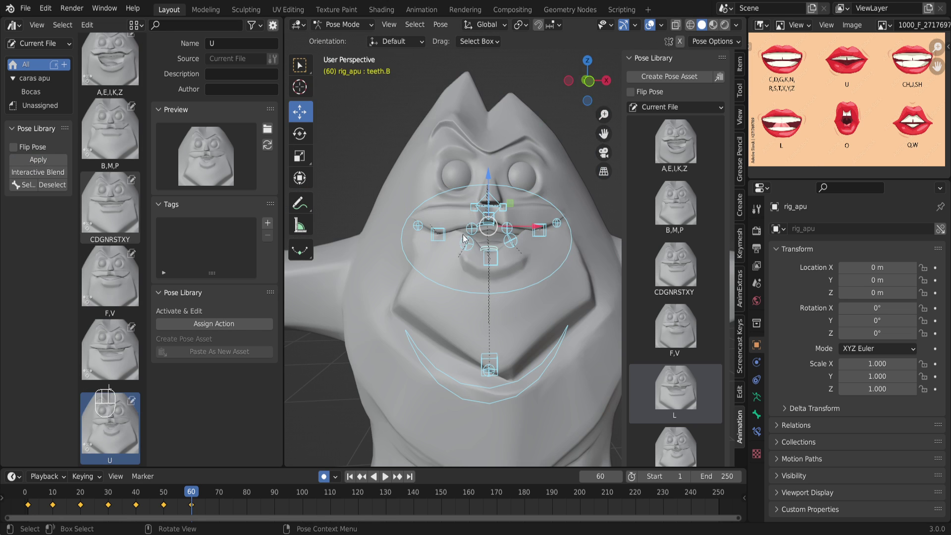
{"action": "left_click", "coordinate": [459, 387]}
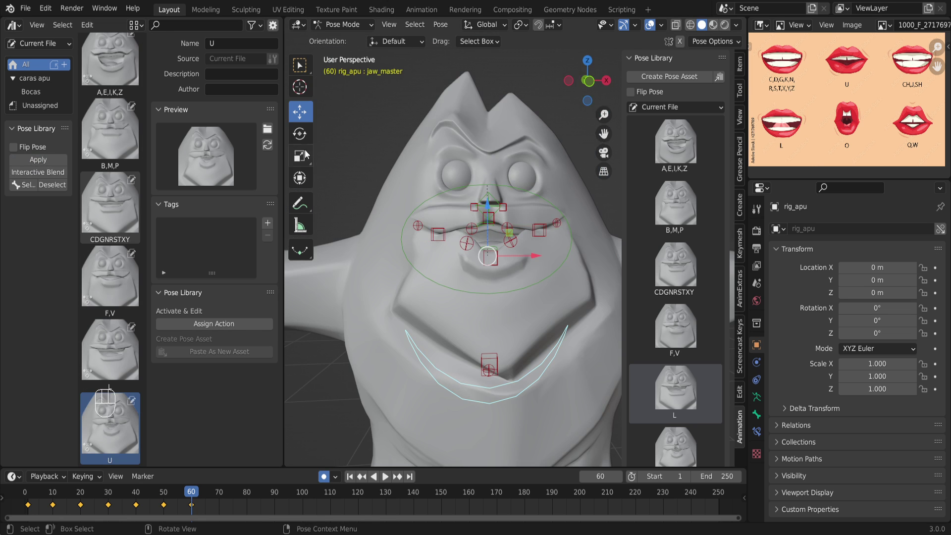
{"action": "left_click", "coordinate": [300, 133]}
{"action": "left_click_drag", "start_coordinate": [486, 231], "coordinate": [507, 235]}
{"action": "scroll", "coordinate": [553, 252], "scroll_direction": "up", "scroll_amount": 2}
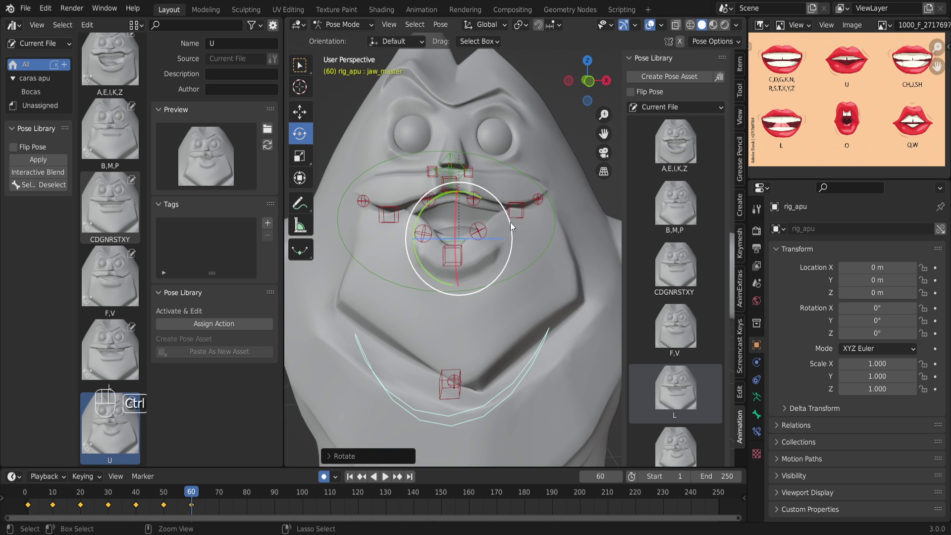
{"action": "key", "text": "ctrl+z"}
{"action": "mouse_move", "coordinate": [458, 209]}
{"action": "left_mouse_down"}
{"action": "mouse_move", "coordinate": [451, 215]}
{"action": "mouse_move", "coordinate": [462, 219]}
{"action": "left_mouse_up"}
{"action": "scroll", "coordinate": [462, 219], "scroll_direction": "up", "scroll_amount": 2}
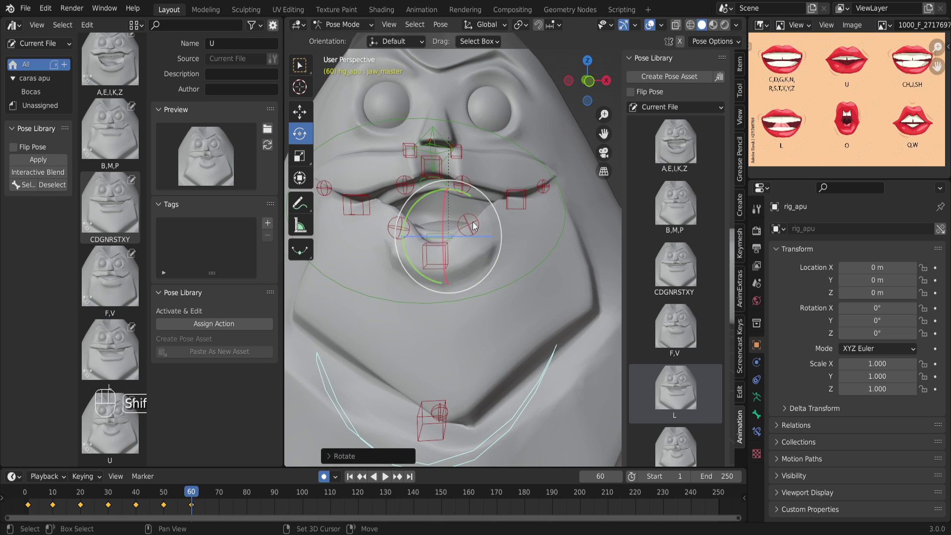
Move the mouth corner controls lip_end.R.001 and lip_end.L.001 inward along the global X axis to narrow the mouth.
{"action": "middle_click_drag", "start_coordinate": [510, 238], "coordinate": [454, 230], "text": "shift"}
{"action": "scroll", "coordinate": [507, 242], "scroll_direction": "up", "scroll_amount": 2}
{"action": "left_click", "coordinate": [349, 229]}
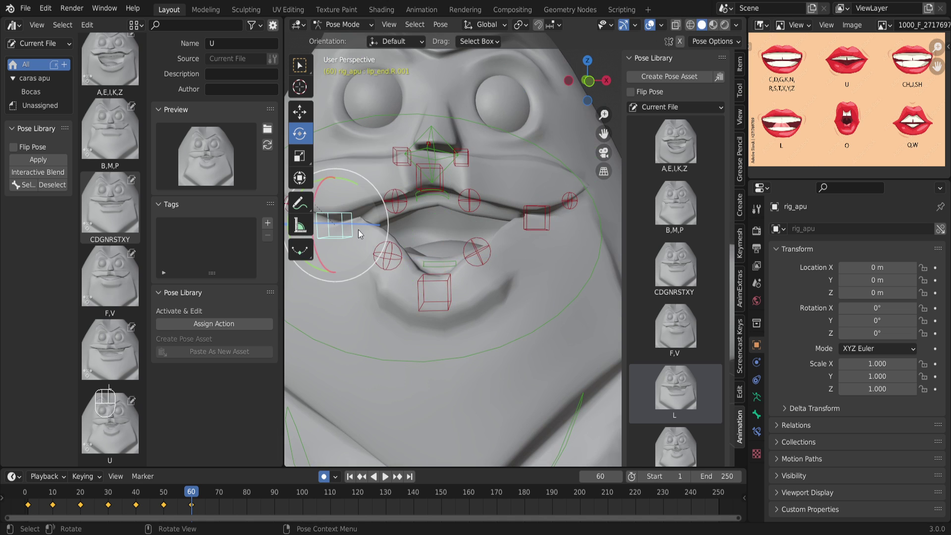
{"action": "scroll", "coordinate": [360, 232], "scroll_direction": "down", "scroll_amount": 2}
{"action": "left_click", "coordinate": [300, 112]}
{"action": "left_click_drag", "start_coordinate": [410, 228], "coordinate": [416, 229]}
{"action": "left_click", "coordinate": [524, 229]}
{"action": "left_click_drag", "start_coordinate": [556, 225], "coordinate": [543, 226]}
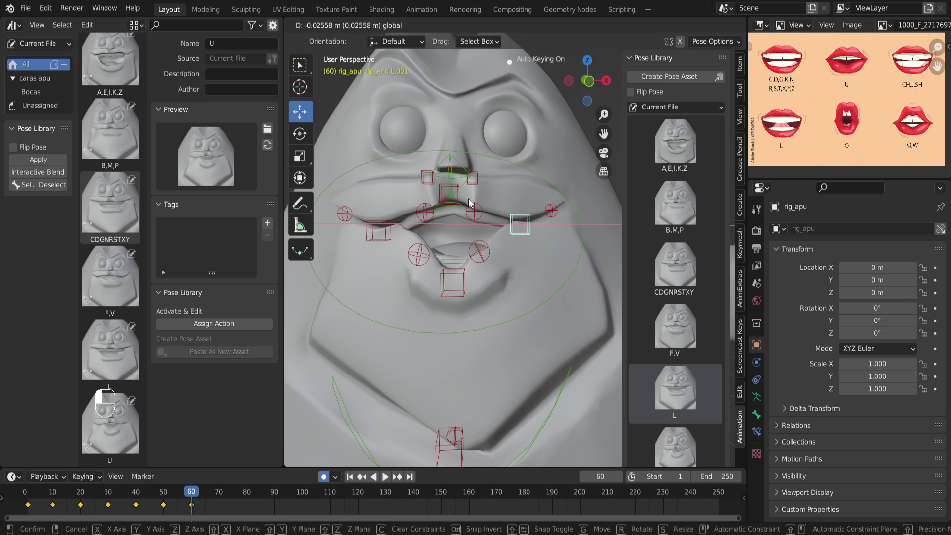
{"action": "left_click_drag", "start_coordinate": [473, 208], "coordinate": [470, 207]}
{"action": "scroll", "coordinate": [421, 197], "scroll_direction": "up", "scroll_amount": 1}
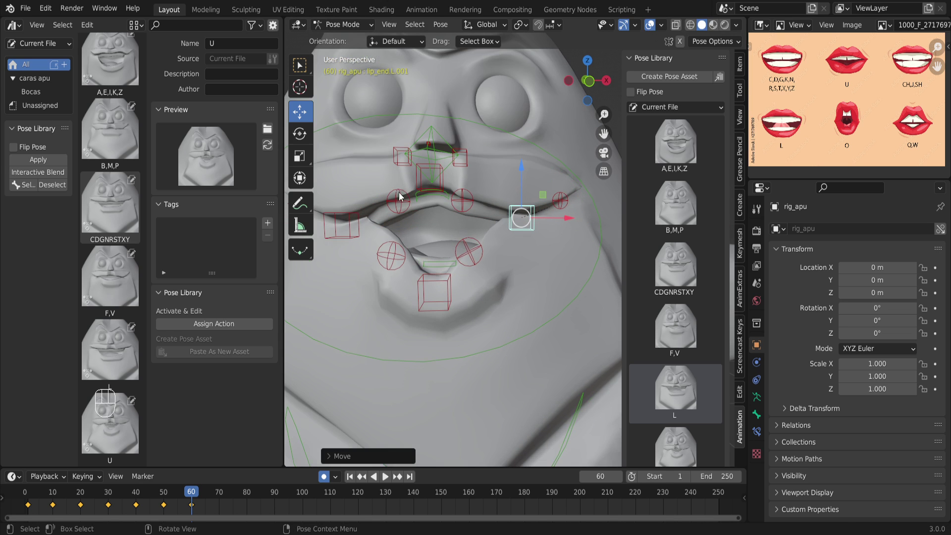
Move the nostril-side controls nose.R.001 and nose.L.001 slightly outward along the global X axis.
{"action": "left_click", "coordinate": [402, 156]}
{"action": "left_click_drag", "start_coordinate": [432, 161], "coordinate": [491, 157]}
{"action": "left_click", "coordinate": [460, 157]}
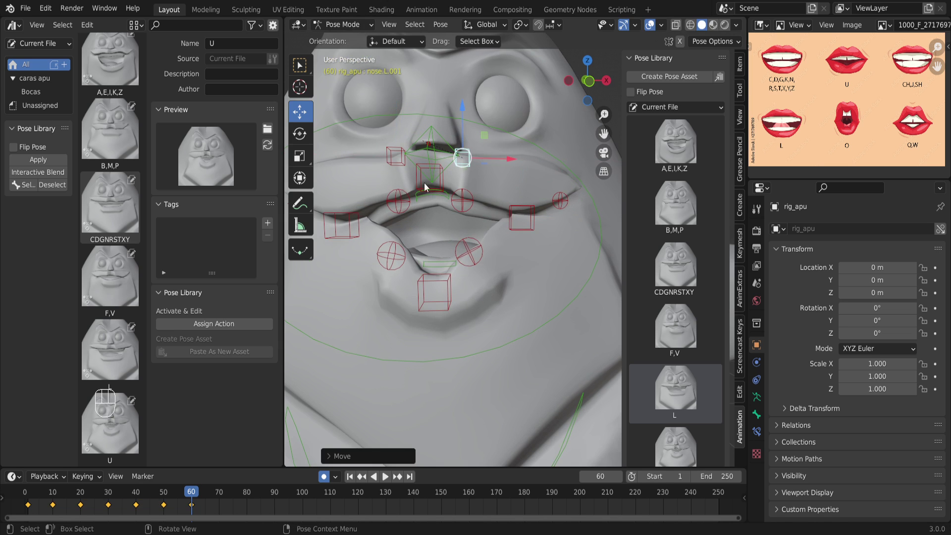
{"action": "left_click", "coordinate": [419, 181]}
Move the upper lip controls lip.T.R.001 and lip.T.L.001 outward and rotate them to round the upper lip.
{"action": "left_click", "coordinate": [400, 201]}
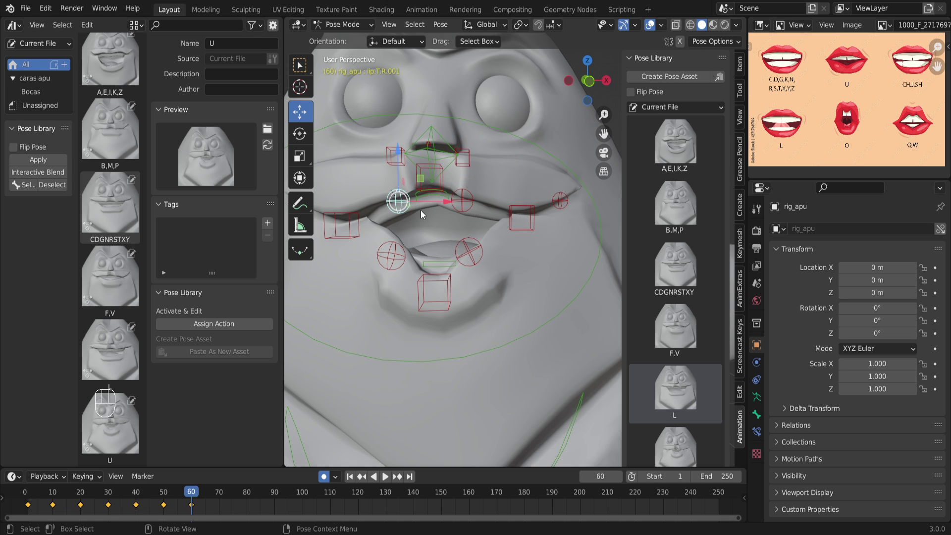
{"action": "left_click_drag", "start_coordinate": [423, 207], "coordinate": [408, 212]}
{"action": "key", "text": "r"}
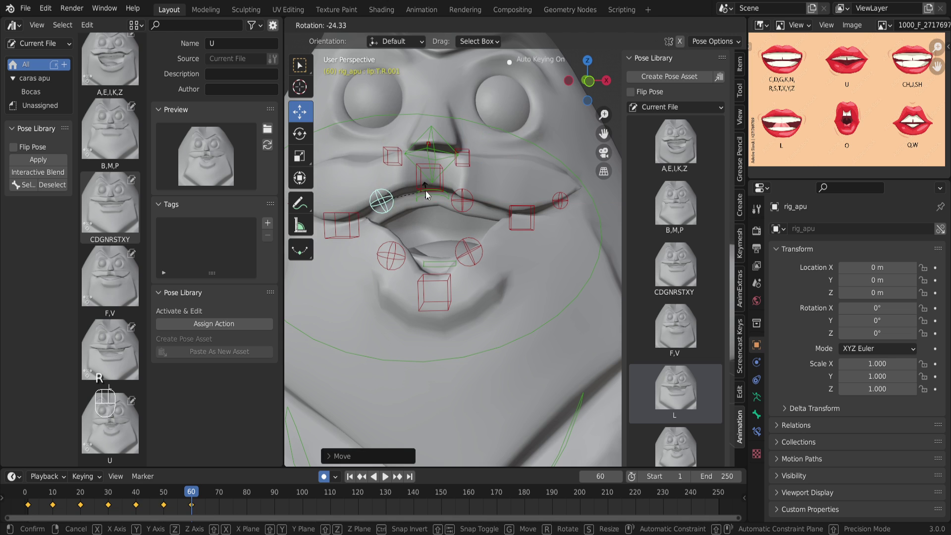
{"action": "left_click", "coordinate": [469, 201]}
{"action": "left_click", "coordinate": [462, 200]}
{"action": "key", "text": "r"}
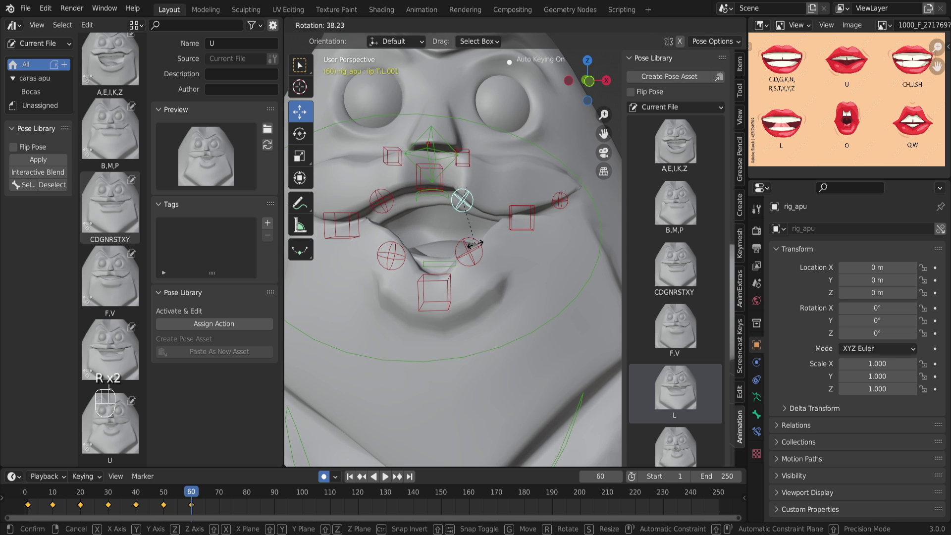
{"action": "left_click", "coordinate": [487, 240]}
{"action": "key", "text": "g"}
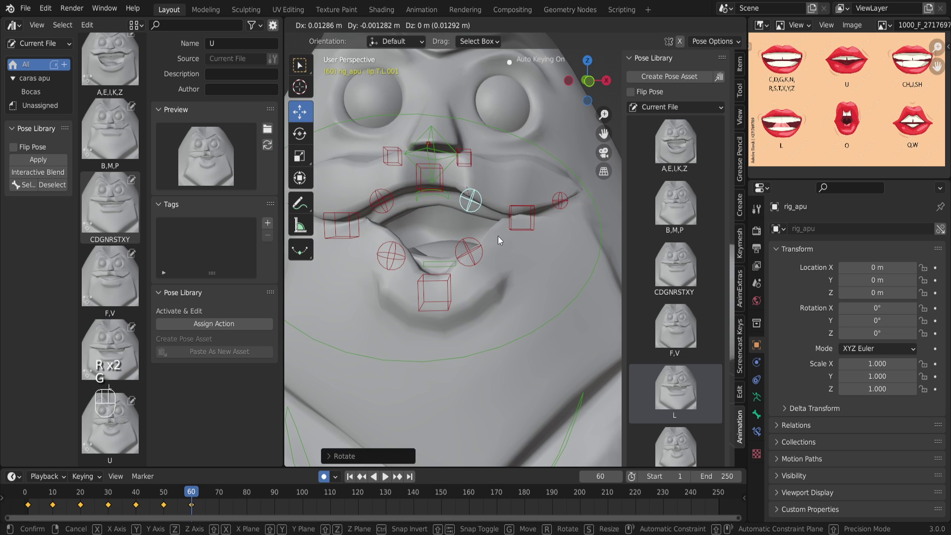
{"action": "left_click", "coordinate": [497, 236]}
Rotate the lower lip control lip.B.L.001 in the front view to curve that side of the lower lip.
{"action": "key", "text": "KP_1"}
{"action": "scroll", "coordinate": [498, 236], "scroll_direction": "up", "scroll_amount": 3}
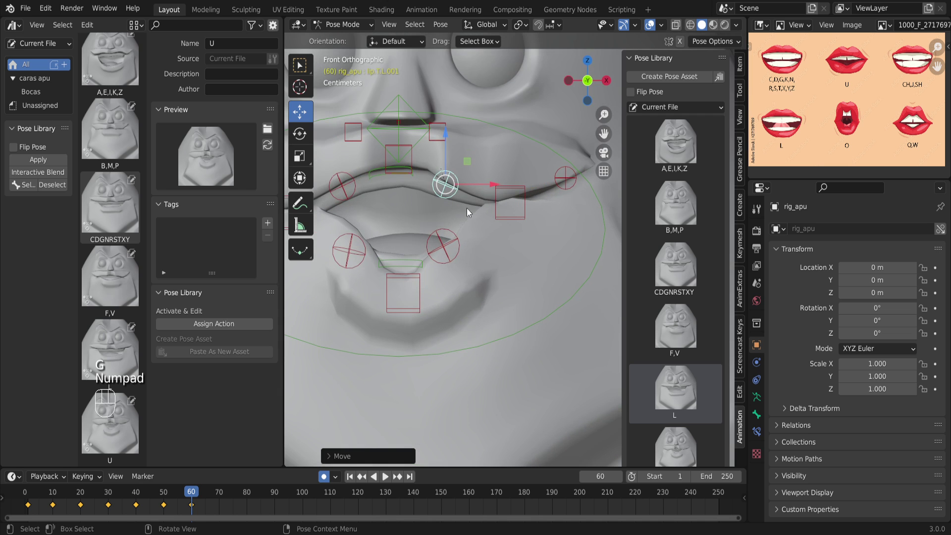
{"action": "left_click", "coordinate": [444, 243]}
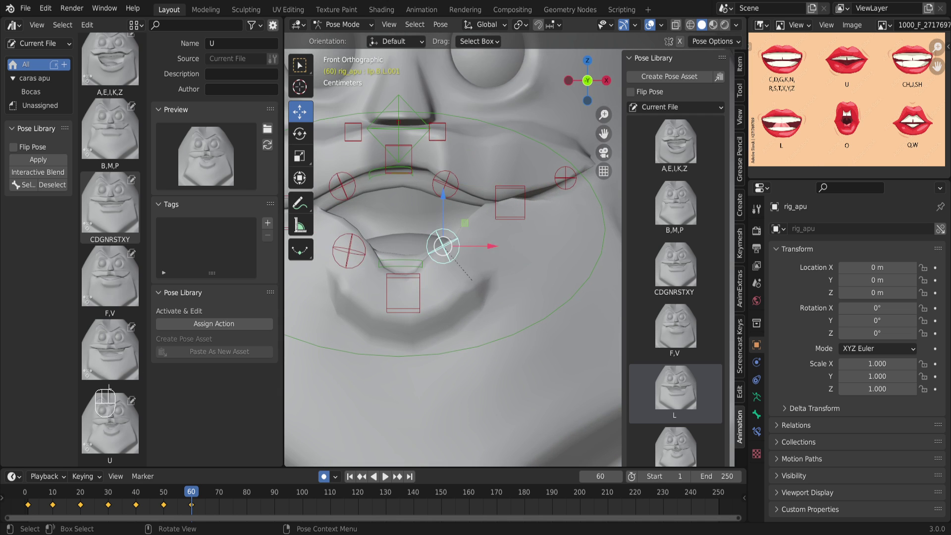
{"action": "key", "text": "r"}
{"action": "left_click", "coordinate": [410, 243]}
Rotate the lower lip control lip.B.R.001 and shift it slightly inward and upward to match the opposite side.
{"action": "left_click", "coordinate": [350, 253]}
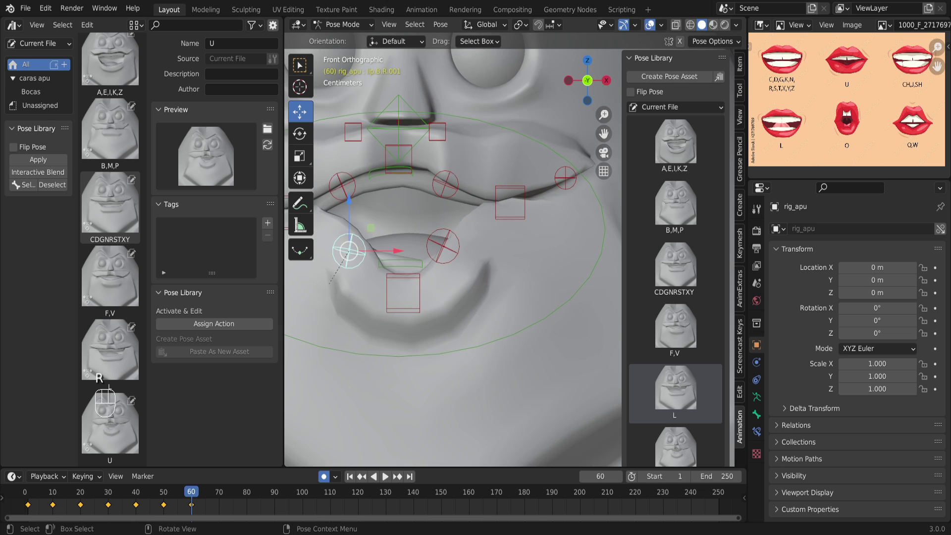
{"action": "key", "text": "r"}
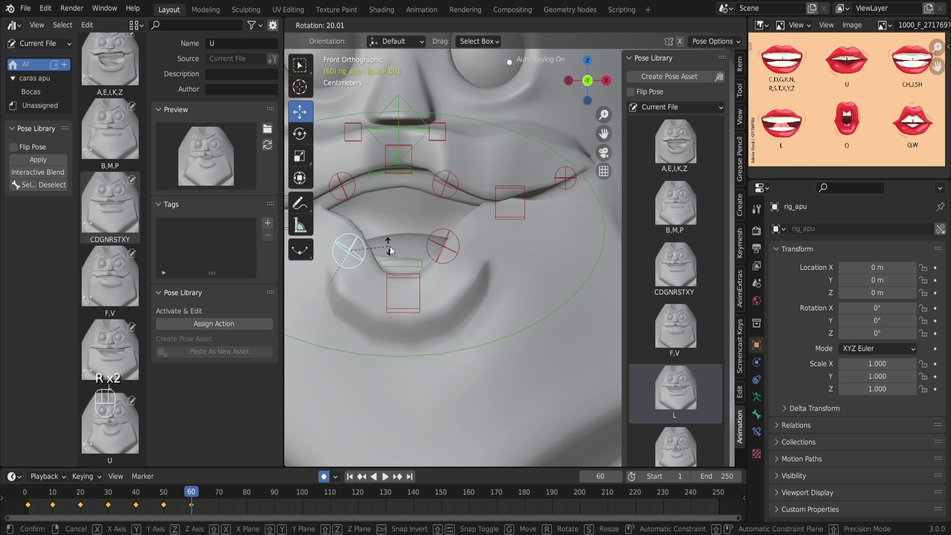
{"action": "left_click", "coordinate": [390, 251]}
{"action": "key", "text": "g"}
{"action": "left_click", "coordinate": [403, 250]}
{"action": "key", "text": "r"}
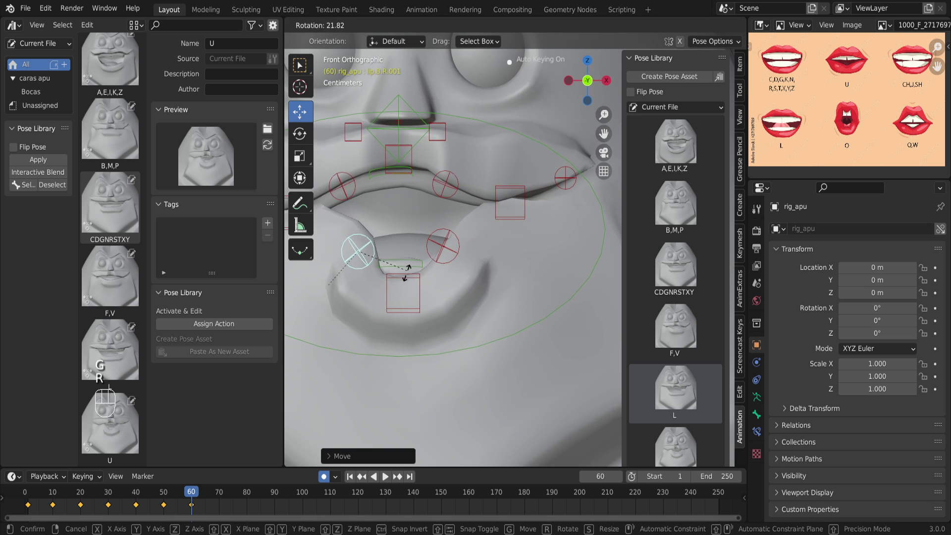
{"action": "left_click", "coordinate": [402, 269]}
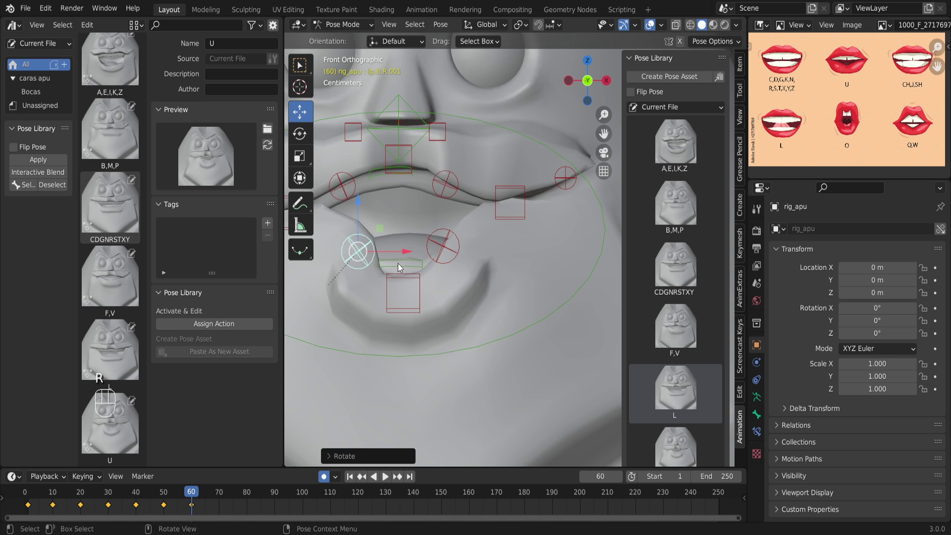
{"action": "key", "text": "g"}
{"action": "left_click", "coordinate": [395, 262]}
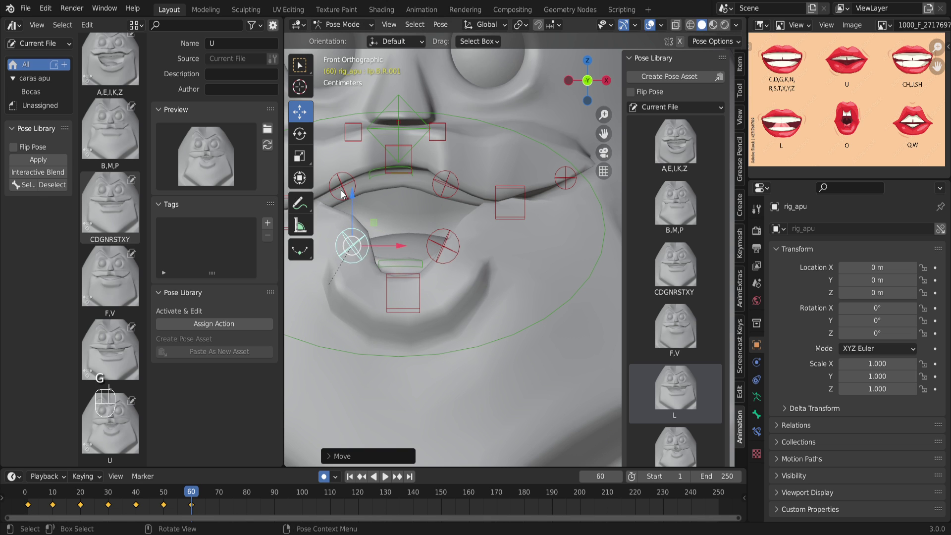
Rotate the upper lip control lip.T.R.001, then move it and lip.T.L.001 inward and slightly down.
{"action": "left_click", "coordinate": [358, 192]}
{"action": "key", "text": "r"}
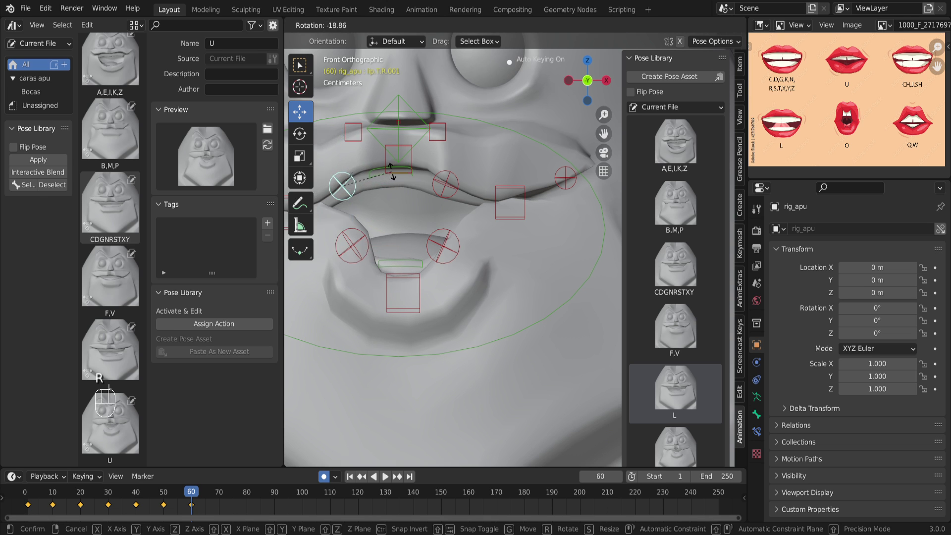
{"action": "left_click", "coordinate": [392, 178]}
{"action": "key", "text": "g"}
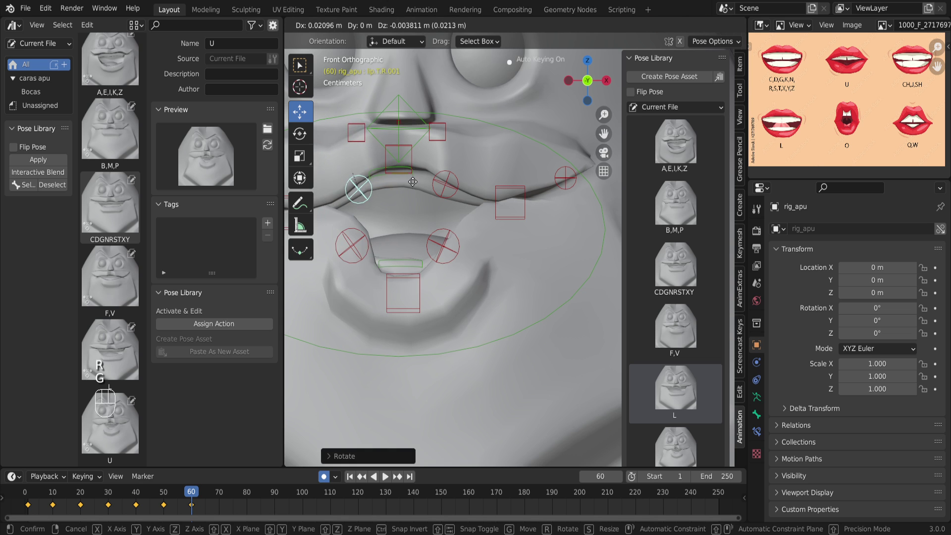
{"action": "left_click", "coordinate": [448, 187]}
{"action": "left_click", "coordinate": [447, 186]}
{"action": "key", "text": "g"}
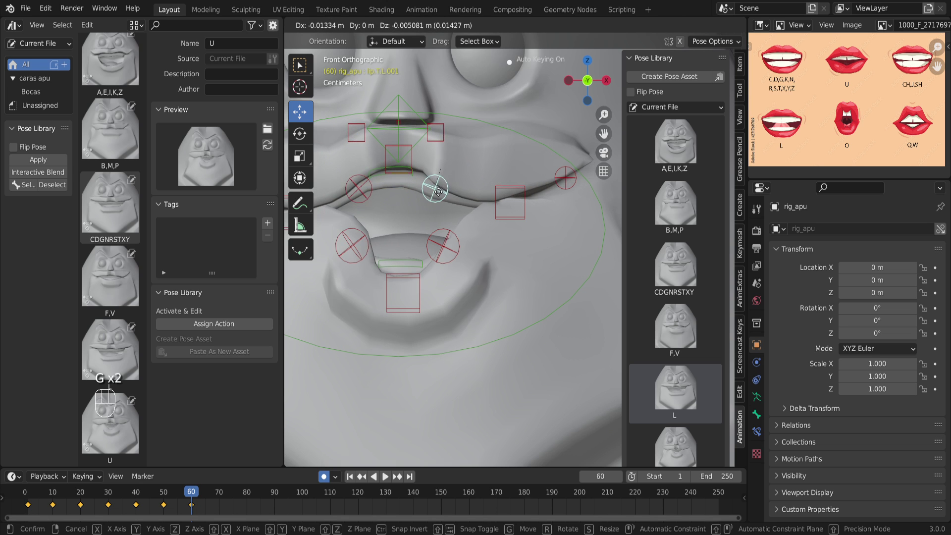
{"action": "left_click", "coordinate": [479, 201]}
Move the mouth corner control lip_end.L.001 inward and lower the cheek control cheek.B.L.001 to level the mouth line.
{"action": "left_click", "coordinate": [500, 205]}
{"action": "key", "text": "g"}
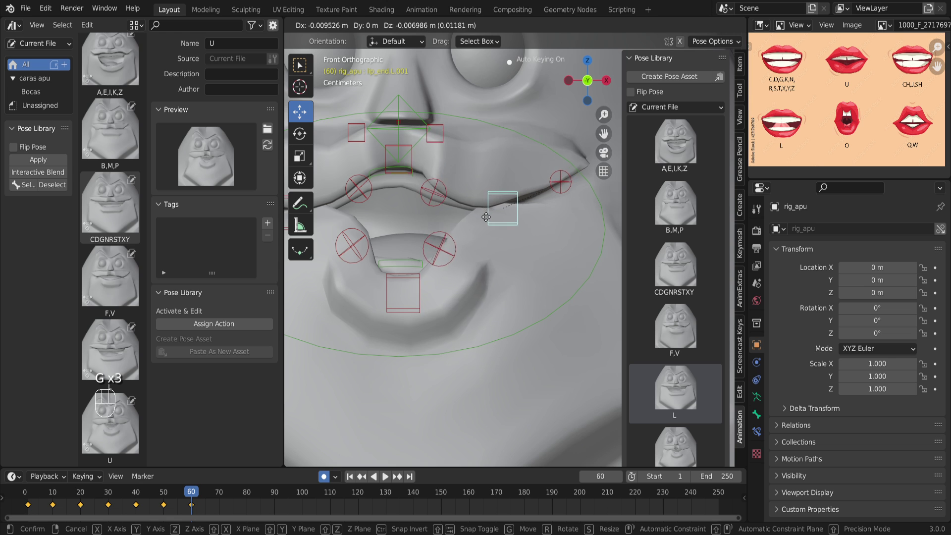
{"action": "left_click", "coordinate": [484, 216]}
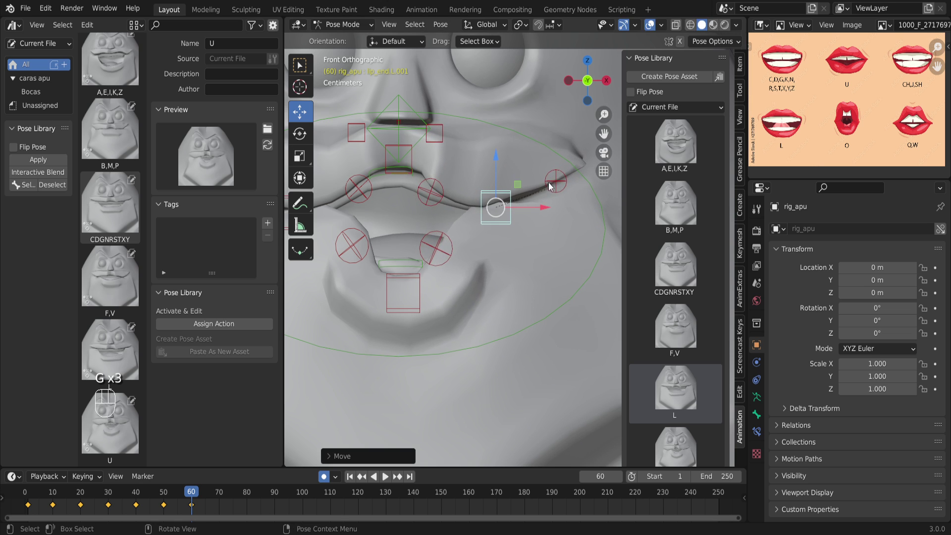
{"action": "left_click", "coordinate": [558, 191]}
{"action": "key", "text": "g"}
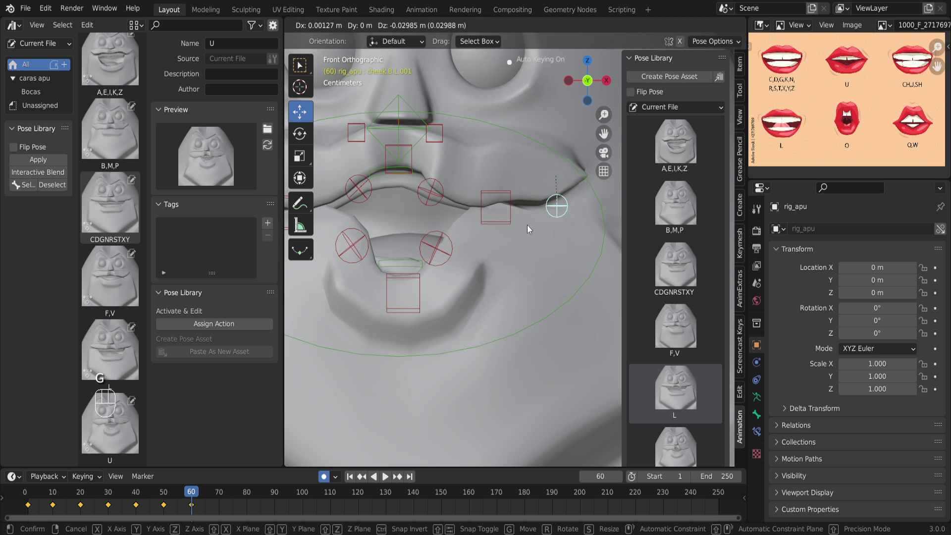
{"action": "left_click", "coordinate": [550, 219]}
Lower the cheek control cheek.B.R.001 and move the mouth corner control lip_end.R.001 inward.
{"action": "scroll", "coordinate": [396, 239], "scroll_direction": "down", "scroll_amount": 5}
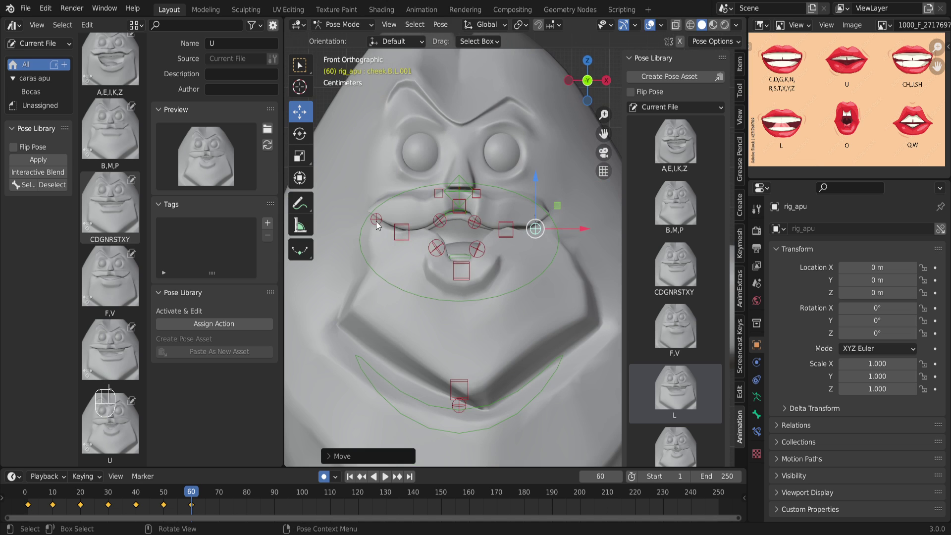
{"action": "left_click", "coordinate": [376, 221]}
{"action": "key", "text": "g"}
{"action": "left_click", "coordinate": [405, 236]}
{"action": "left_click", "coordinate": [405, 235]}
{"action": "key", "text": "g"}
{"action": "left_click", "coordinate": [441, 249]}
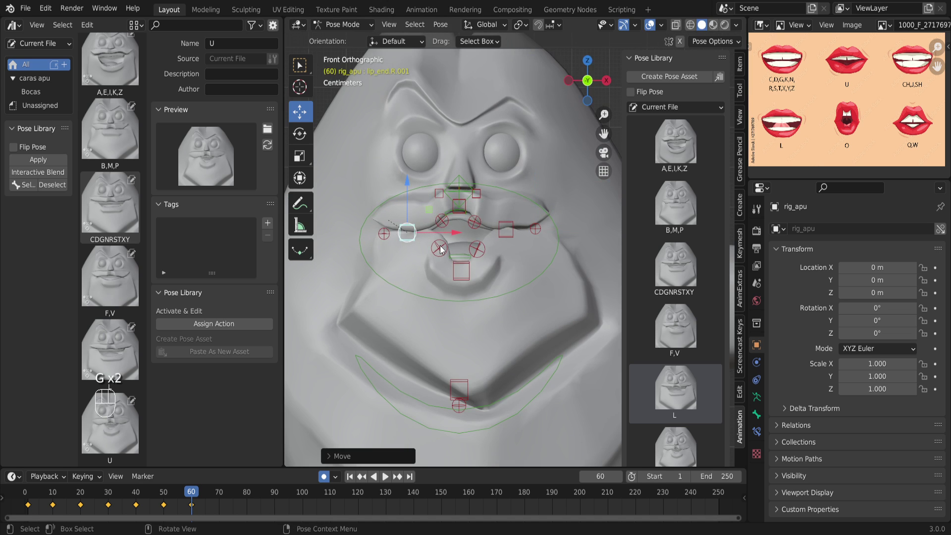
Move the lower and upper lip controls lip.B.R.001 and lip.T.R.001 slightly outward to round that side of the opening.
{"action": "left_click", "coordinate": [440, 249]}
{"action": "key", "text": "g"}
{"action": "left_click", "coordinate": [435, 249]}
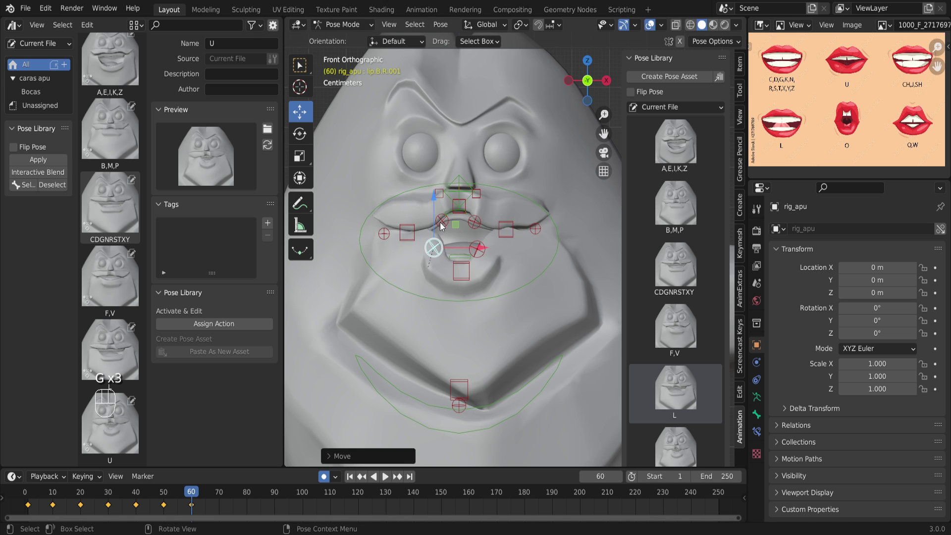
{"action": "left_click", "coordinate": [441, 222]}
{"action": "key", "text": "g"}
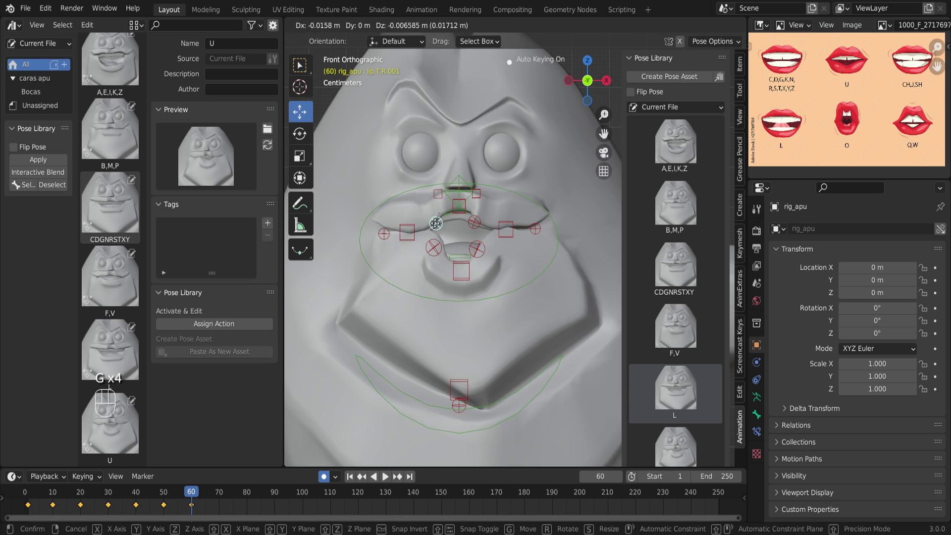
Move the mouth corner control lip_end.L.001 further inward to balance the mouth's width.
{"action": "scroll", "coordinate": [478, 228], "scroll_direction": "up", "scroll_amount": 2}
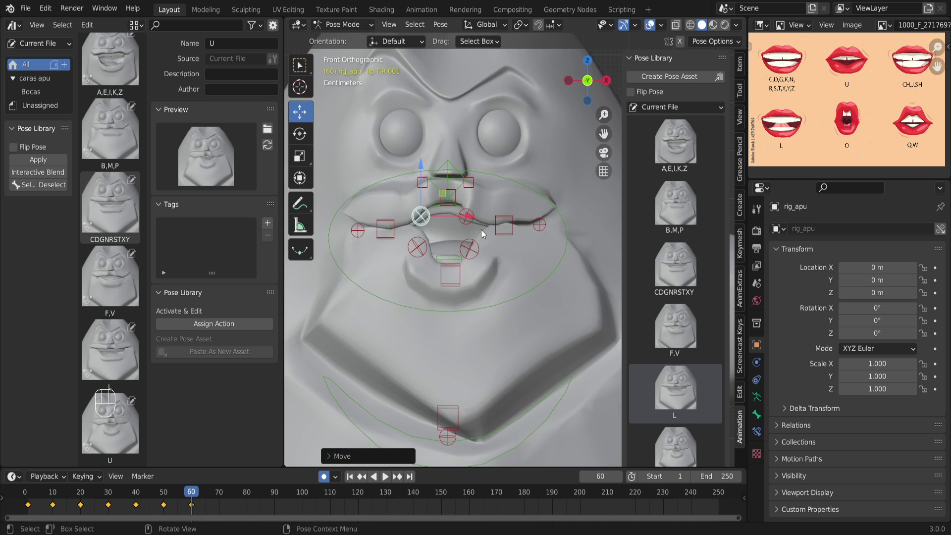
{"action": "scroll", "coordinate": [480, 227], "scroll_direction": "up", "scroll_amount": 1}
{"action": "left_click", "coordinate": [486, 221]}
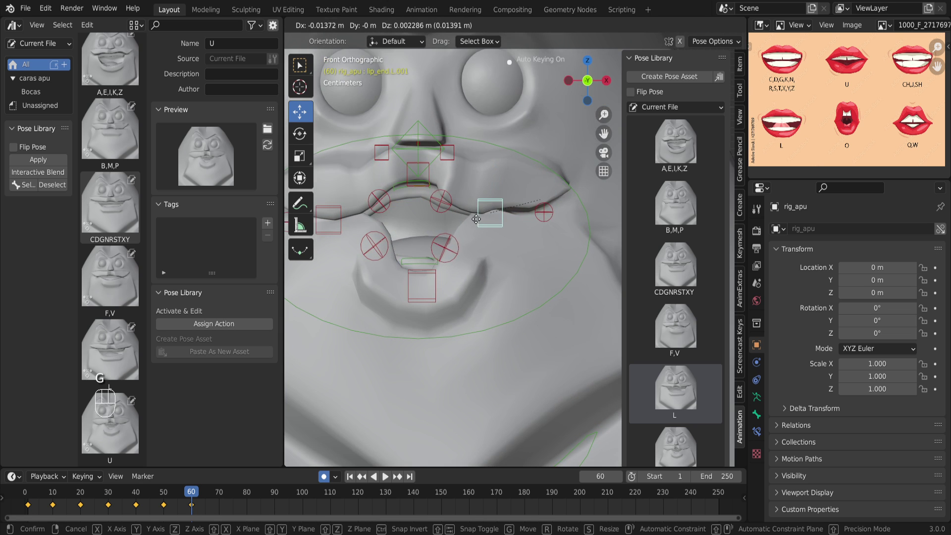
{"action": "key", "text": "g"}
{"action": "left_click", "coordinate": [472, 221]}
Raise the central lower lip control slightly and spread lip.B.L.001 and lip.B.R.001 outward to round the lower lip.
{"action": "scroll", "coordinate": [472, 221], "scroll_direction": "down", "scroll_amount": 3}
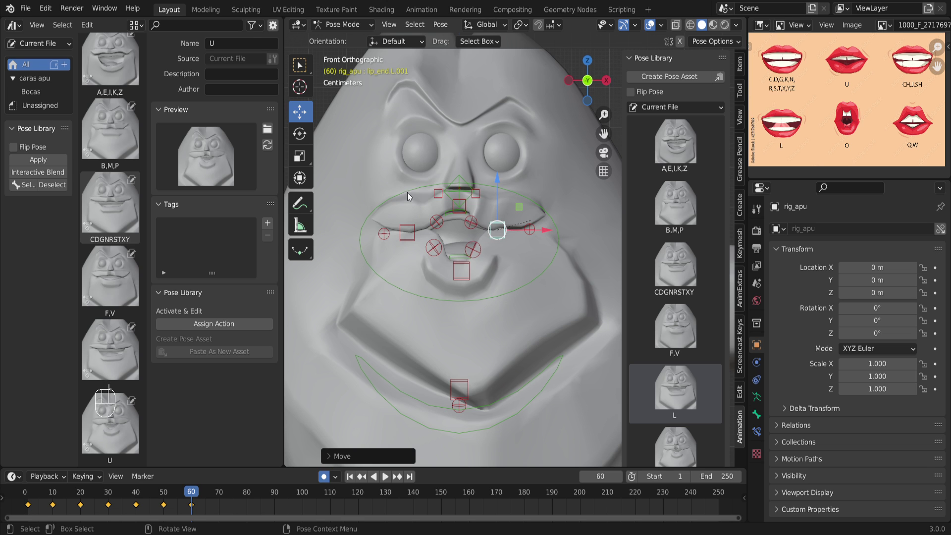
{"action": "scroll", "coordinate": [470, 274], "scroll_direction": "up", "scroll_amount": 1}
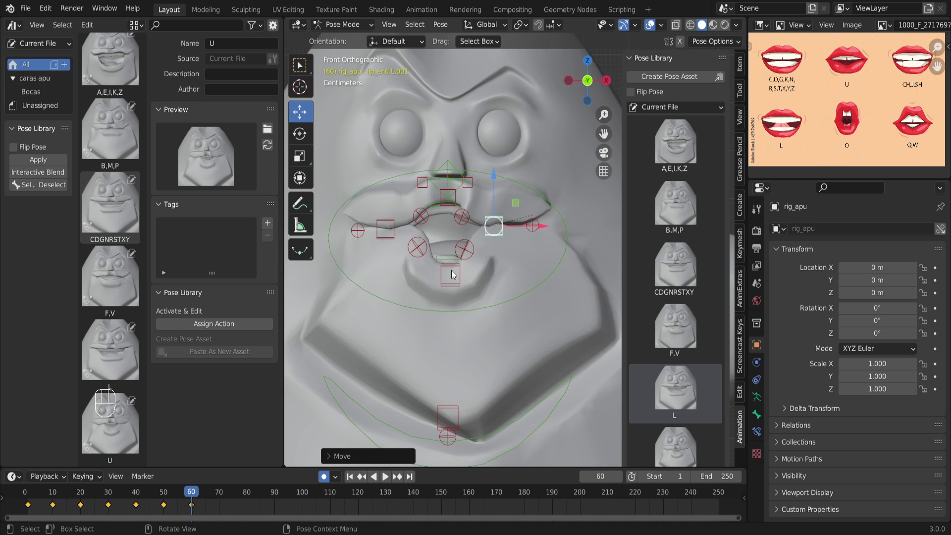
{"action": "left_click", "coordinate": [449, 271]}
{"action": "key", "text": "g"}
{"action": "left_click", "coordinate": [444, 263]}
{"action": "left_click", "coordinate": [468, 245]}
{"action": "key", "text": "g"}
{"action": "left_click", "coordinate": [469, 247]}
{"action": "left_click", "coordinate": [410, 246]}
{"action": "key", "text": "g"}
{"action": "left_click", "coordinate": [408, 248]}
Move the cheek control cheek.B.R.001 slightly upward to match the height of the opposite cheek control.
{"action": "scroll", "coordinate": [408, 248], "scroll_direction": "down", "scroll_amount": 2}
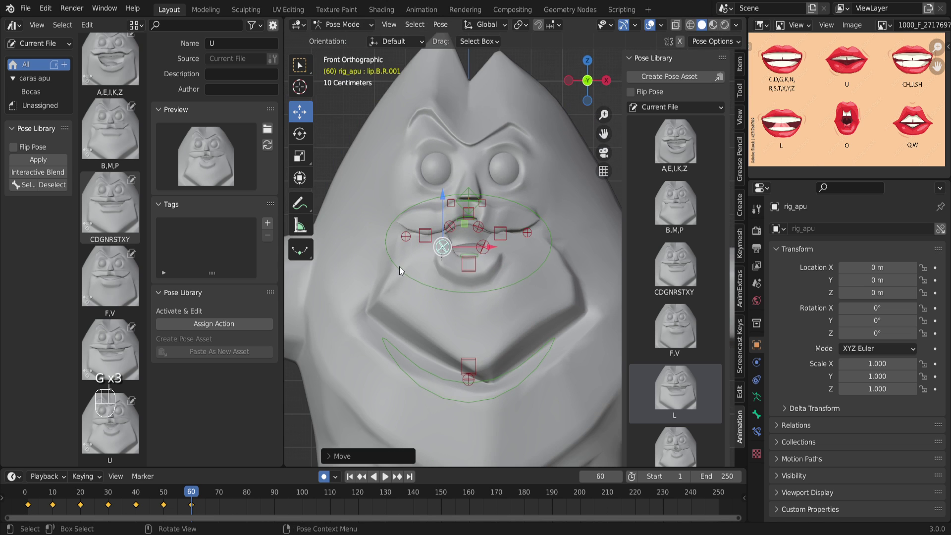
{"action": "left_click", "coordinate": [406, 237]}
{"action": "key", "text": "g"}
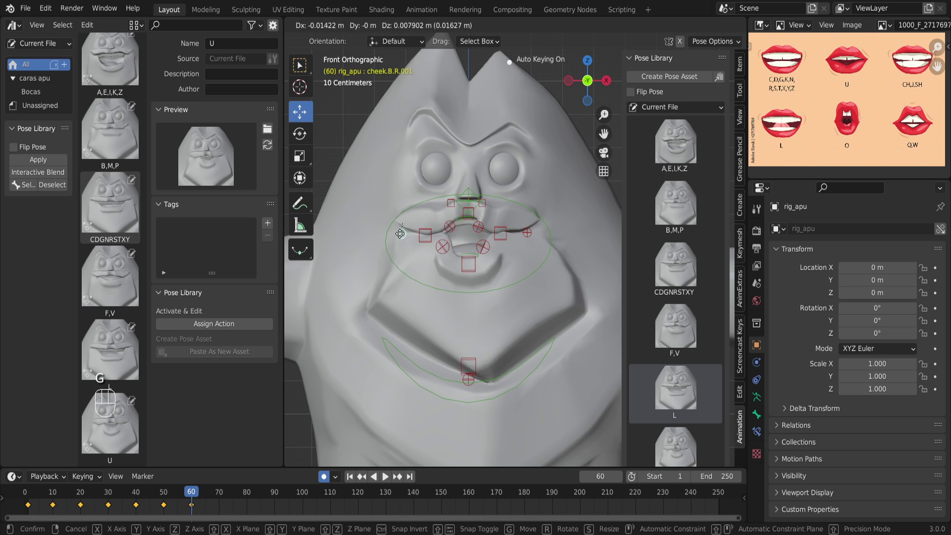
{"action": "left_click", "coordinate": [403, 233]}
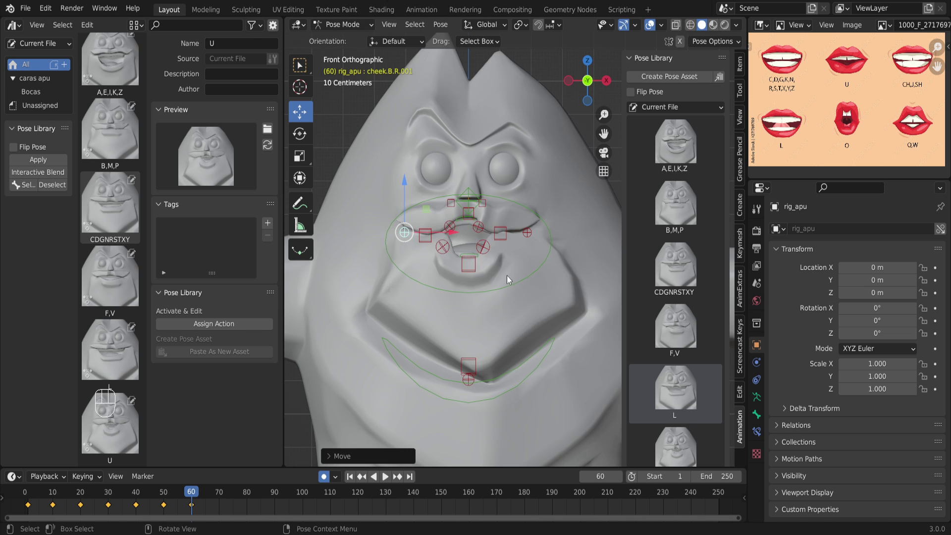
Nudge the chin control slightly sideways and upward.
{"action": "left_click", "coordinate": [477, 358]}
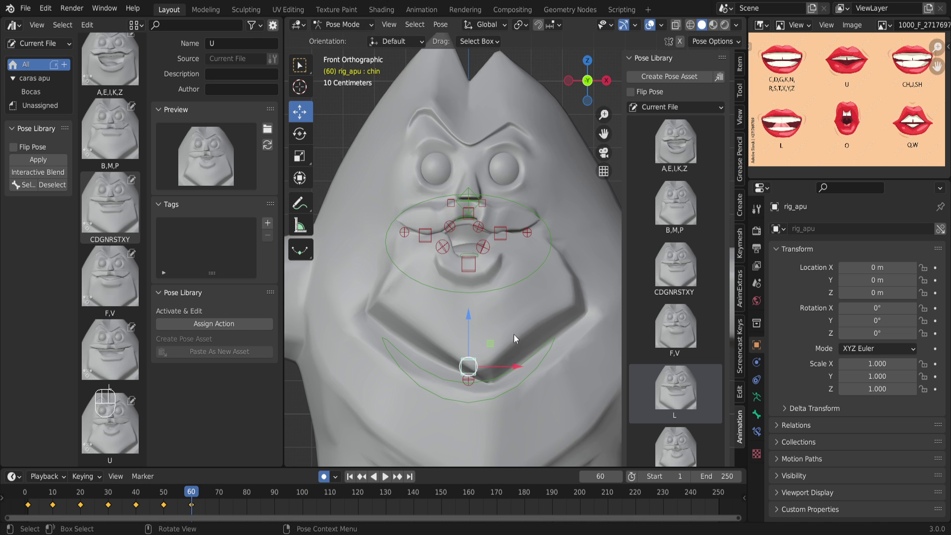
{"action": "key", "text": "g"}
{"action": "left_click", "coordinate": [490, 293]}
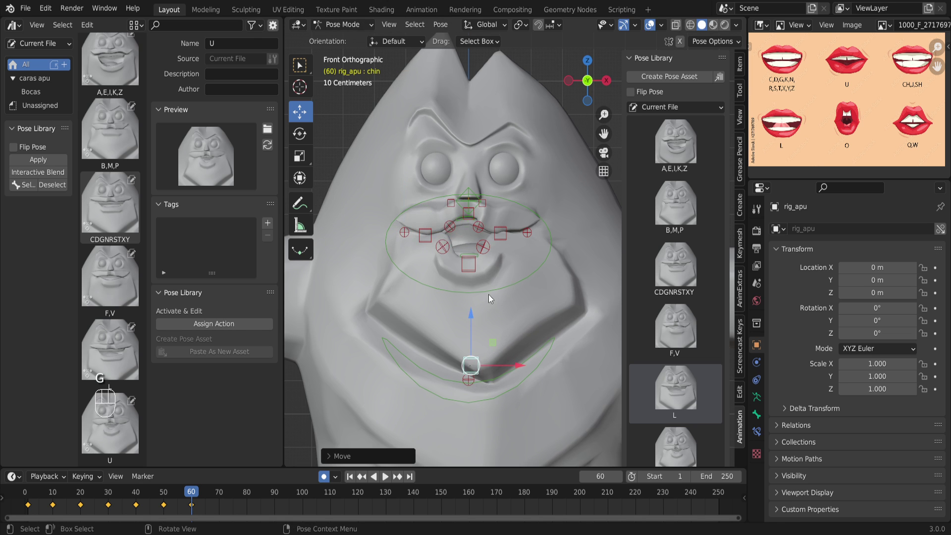
Reposition the jaw_master_mouth control from a side view to adjust the mouth's depth, and check the shape from the front.
{"action": "middle_click_drag", "start_coordinate": [408, 297], "coordinate": [397, 193]}
{"action": "left_click", "coordinate": [402, 164]}
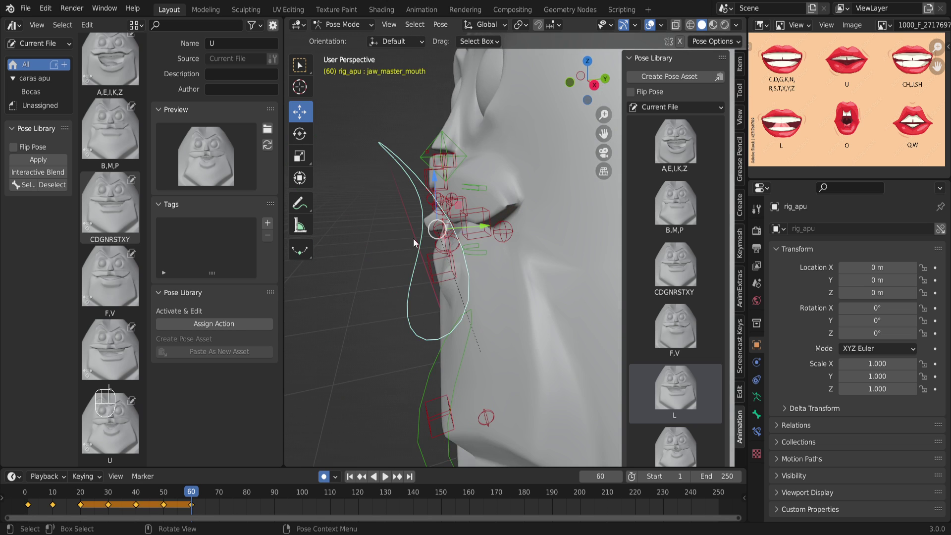
{"action": "key", "text": "g"}
{"action": "left_click", "coordinate": [466, 230]}
{"action": "middle_click_drag", "start_coordinate": [466, 230], "coordinate": [513, 256]}
{"action": "scroll", "coordinate": [512, 256], "scroll_direction": "up", "scroll_amount": 2}
{"action": "middle_click_drag", "start_coordinate": [474, 287], "coordinate": [444, 300]}
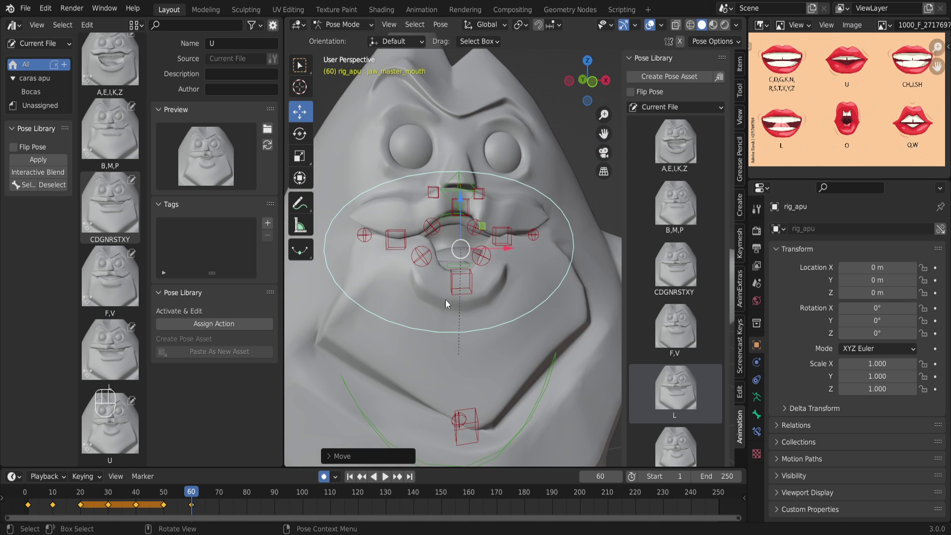
Select all the mouth and jaw controls and insert a Location & Rotation keyframe at frame 60.
{"action": "scroll", "coordinate": [508, 271], "scroll_direction": "down", "scroll_amount": 4}
{"action": "left_click_drag", "start_coordinate": [393, 181], "coordinate": [572, 403]}
{"action": "key", "text": "i"}
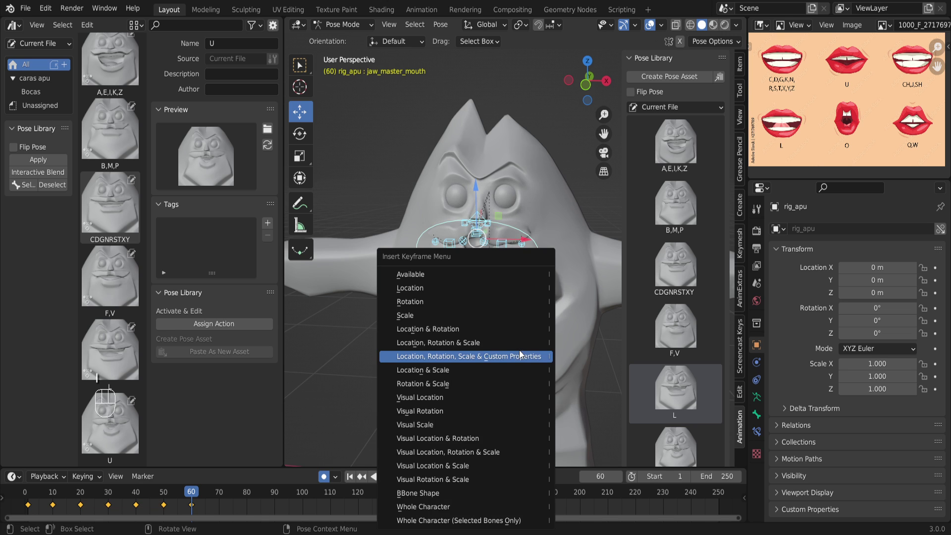
{"action": "left_click", "coordinate": [444, 329]}
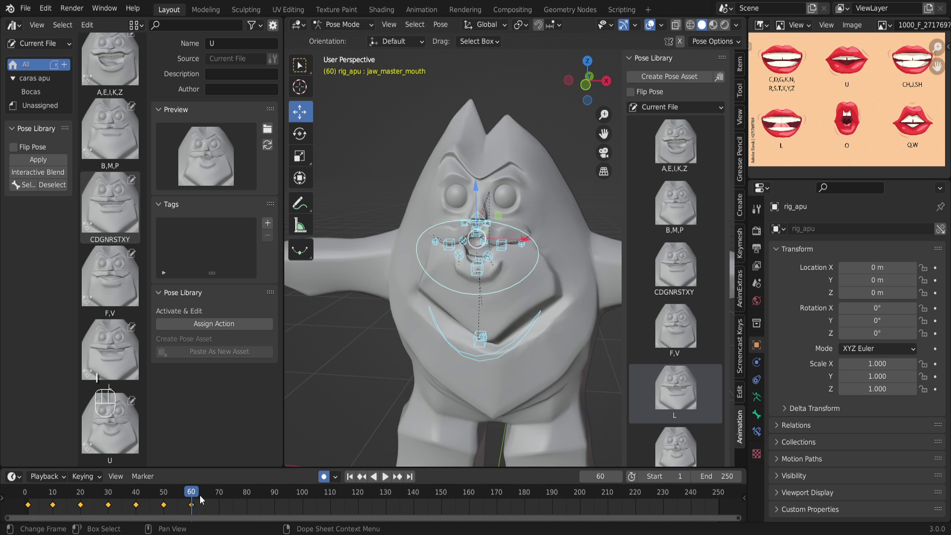
Create a pose asset from the rounded open mouth and name it O.
{"action": "left_click", "coordinate": [685, 77]}
{"action": "scroll", "coordinate": [706, 326], "scroll_direction": "down", "scroll_amount": 4}
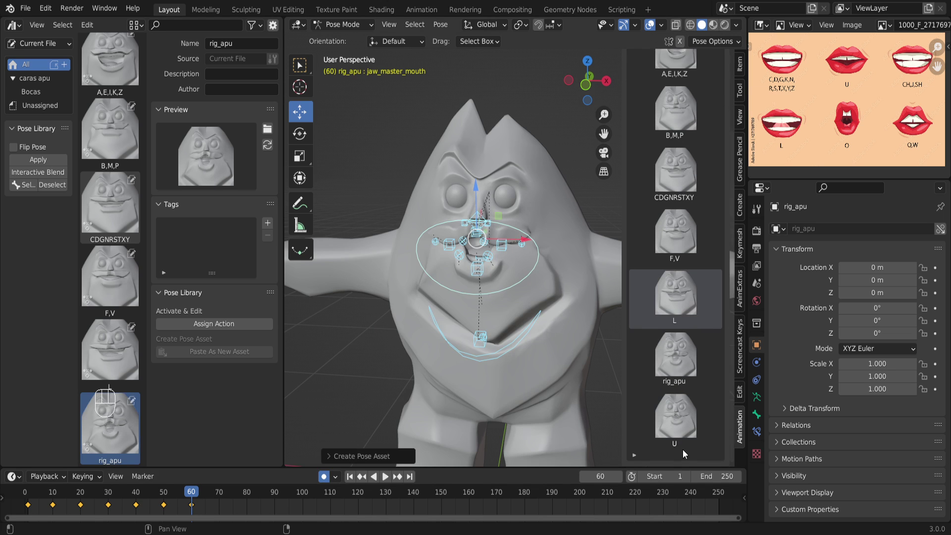
{"action": "scroll", "coordinate": [124, 406], "scroll_direction": "down", "scroll_amount": 3}
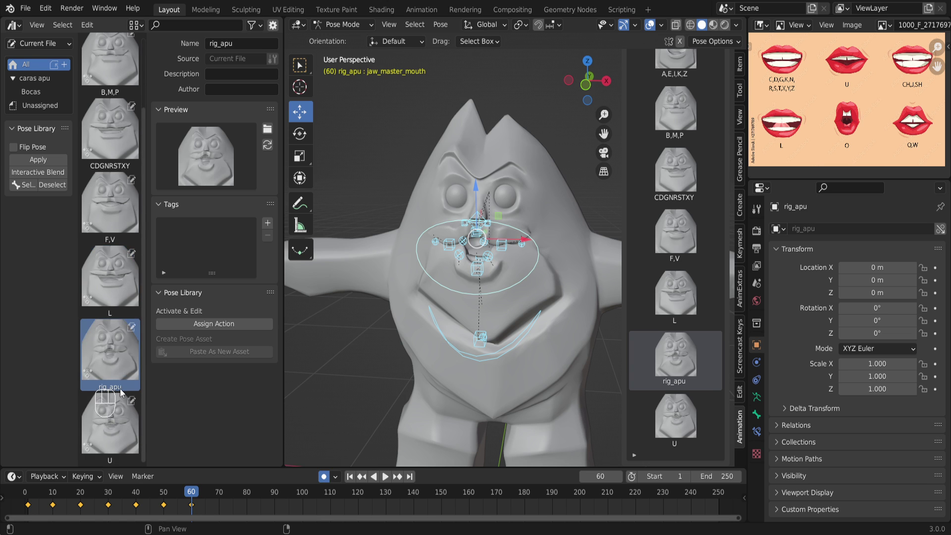
{"action": "left_click", "coordinate": [239, 44]}
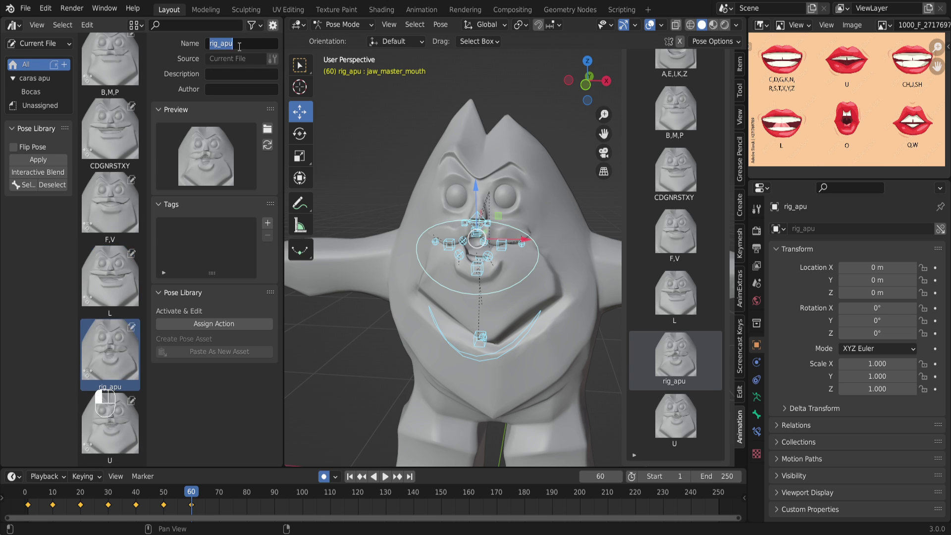
{"action": "type", "text": "O"}
{"action": "key", "text": "Return"}
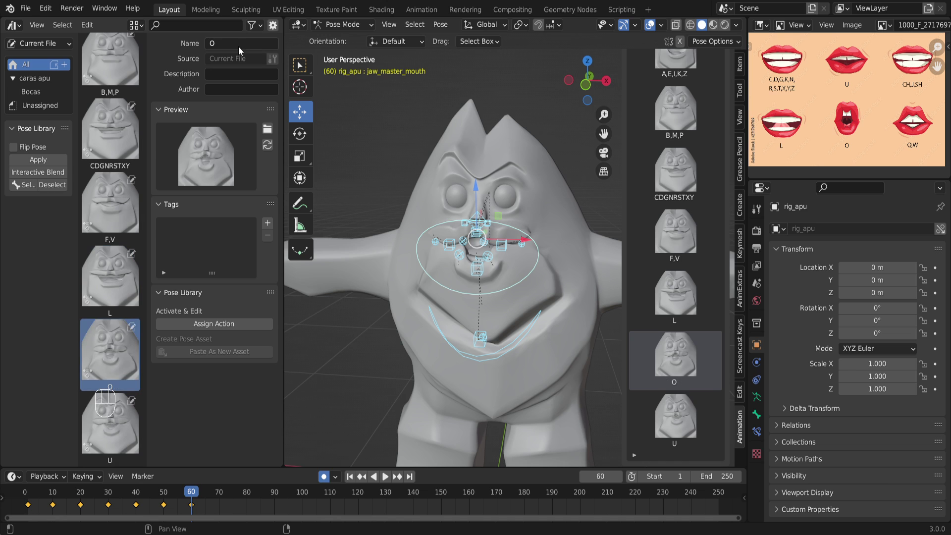
Rename the CDGNRSTXY pose asset to CDGNQRSTXY, adding the letter Q from the phoneme chart.
{"action": "middle_click_drag", "start_coordinate": [917, 145], "coordinate": [864, 141]}
{"action": "scroll", "coordinate": [872, 150], "scroll_direction": "up", "scroll_amount": 2}
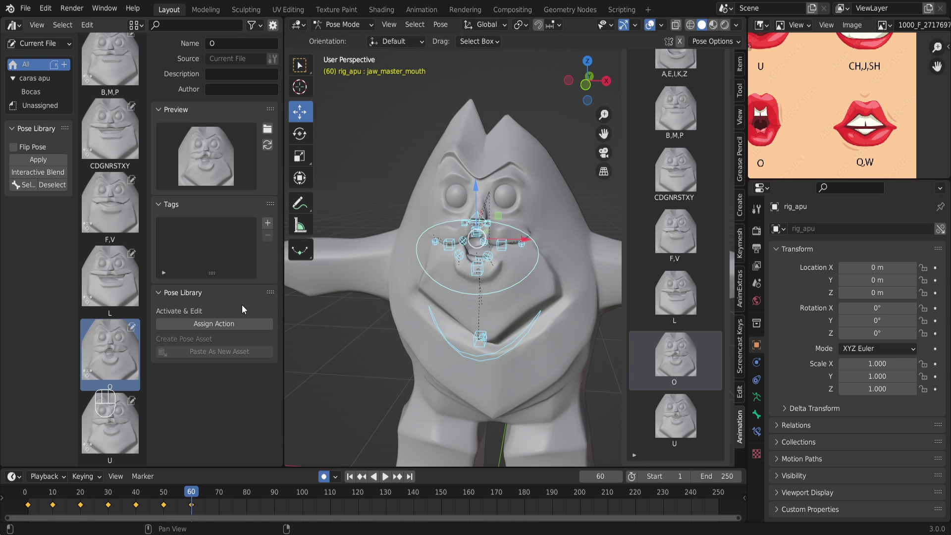
{"action": "left_click", "coordinate": [102, 153]}
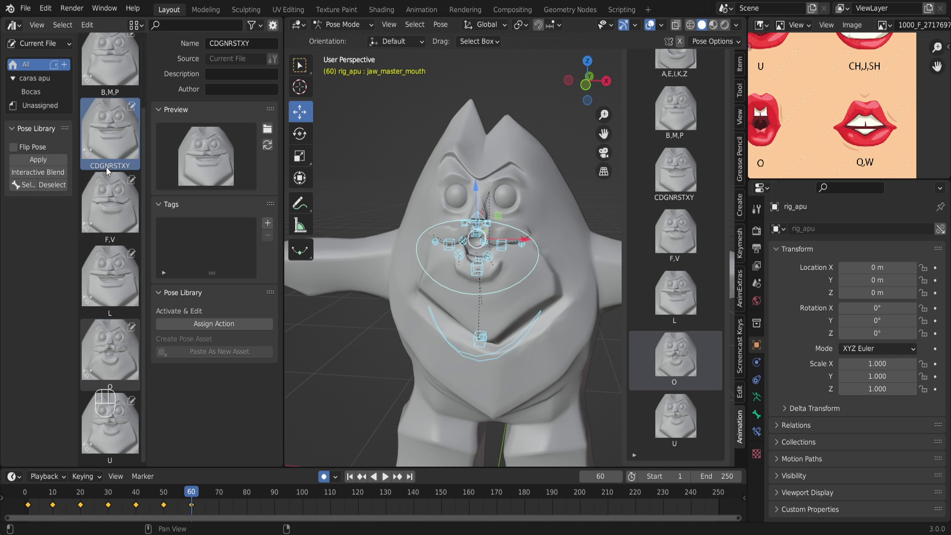
{"action": "left_click", "coordinate": [236, 43]}
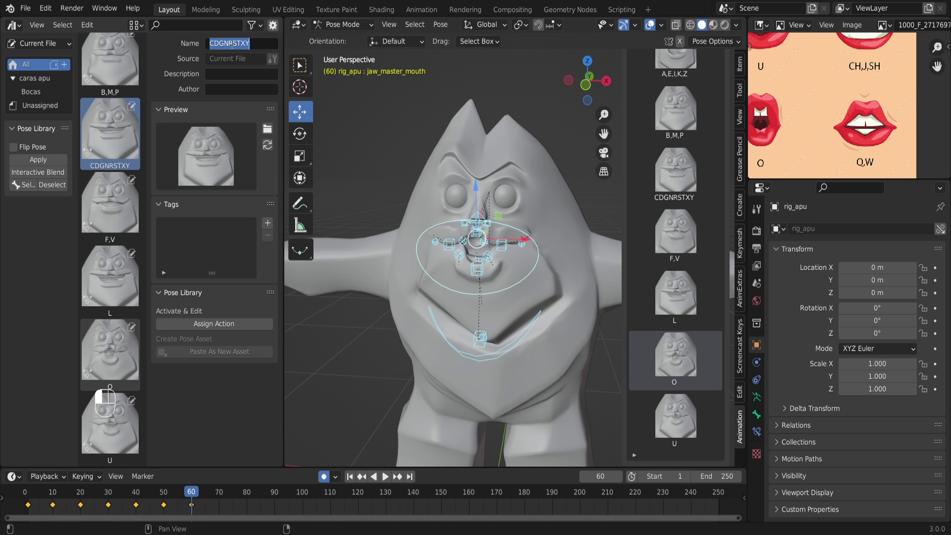
{"action": "left_click", "coordinate": [241, 44]}
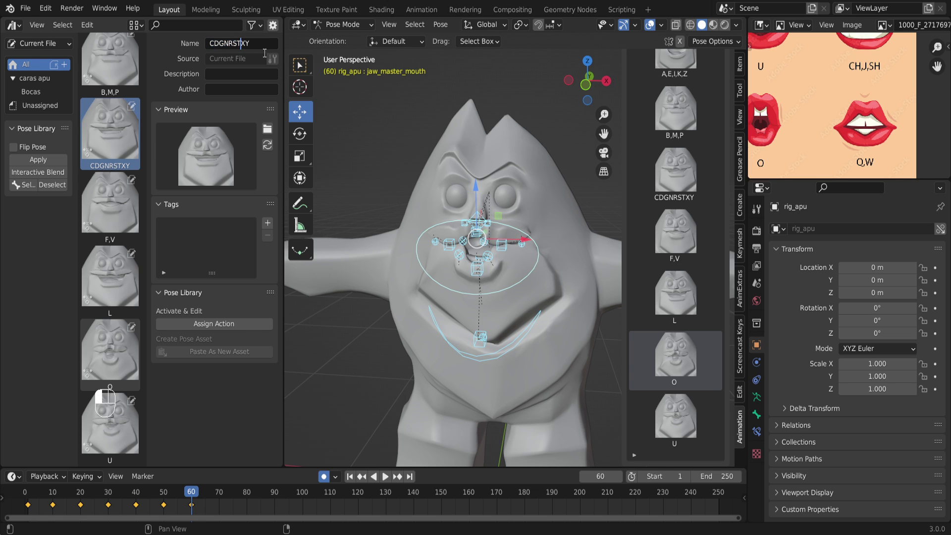
{"action": "left_click", "coordinate": [230, 44]}
{"action": "type", "text": "O"}
{"action": "key", "text": "Return"}
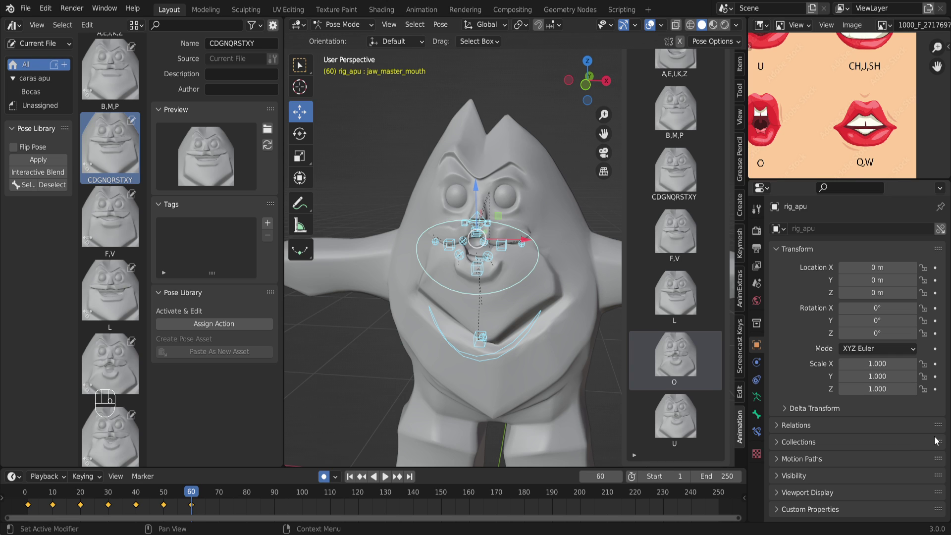
{"action": "left_click", "coordinate": [256, 43]}
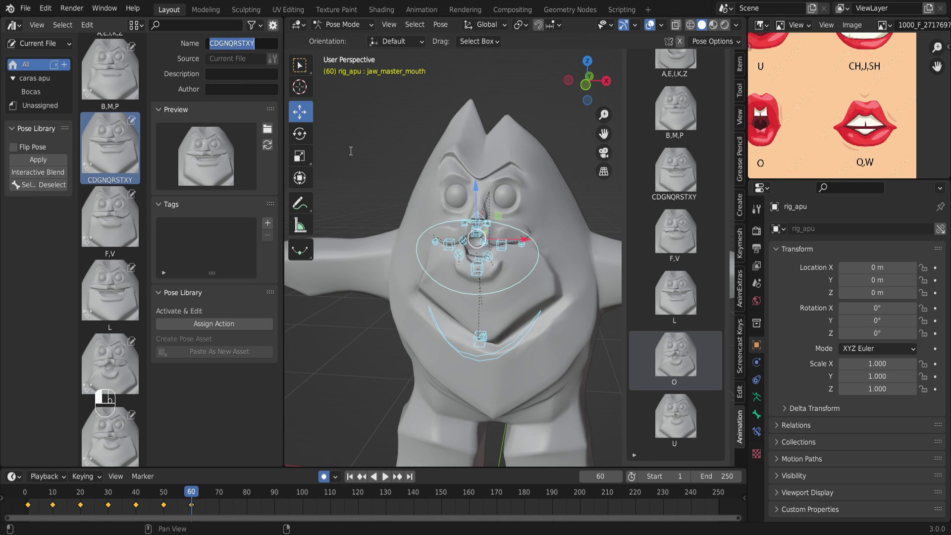
{"action": "key", "text": "Escape"}
{"action": "scroll", "coordinate": [504, 218], "scroll_direction": "down", "scroll_amount": 4}
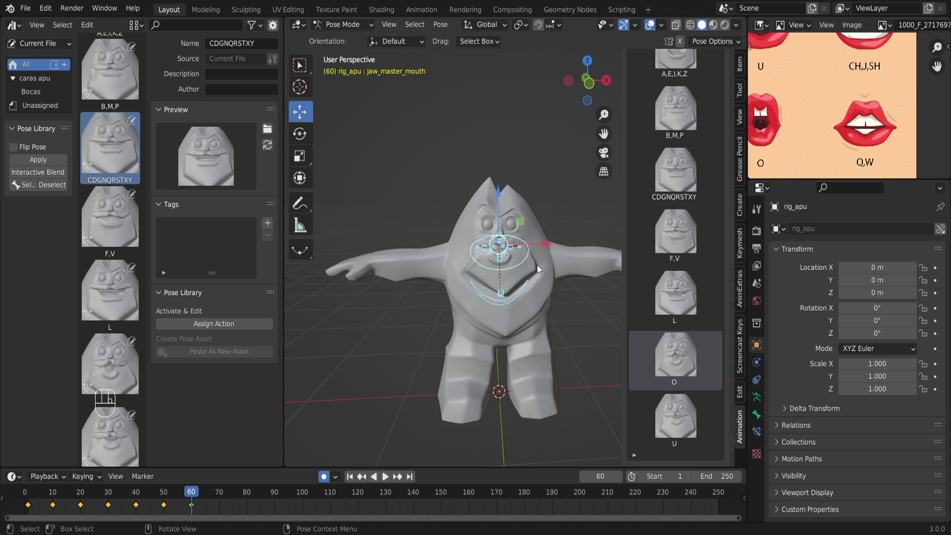
{"action": "scroll", "coordinate": [537, 265], "scroll_direction": "up", "scroll_amount": 3}
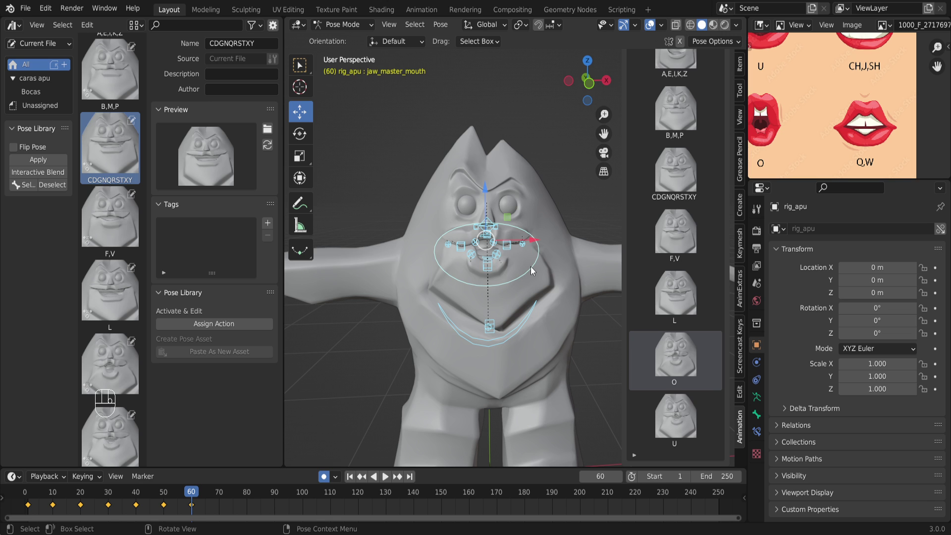
{"action": "scroll", "coordinate": [457, 238], "scroll_direction": "down", "scroll_amount": 4}
{"action": "scroll", "coordinate": [456, 238], "scroll_direction": "up", "scroll_amount": 4}
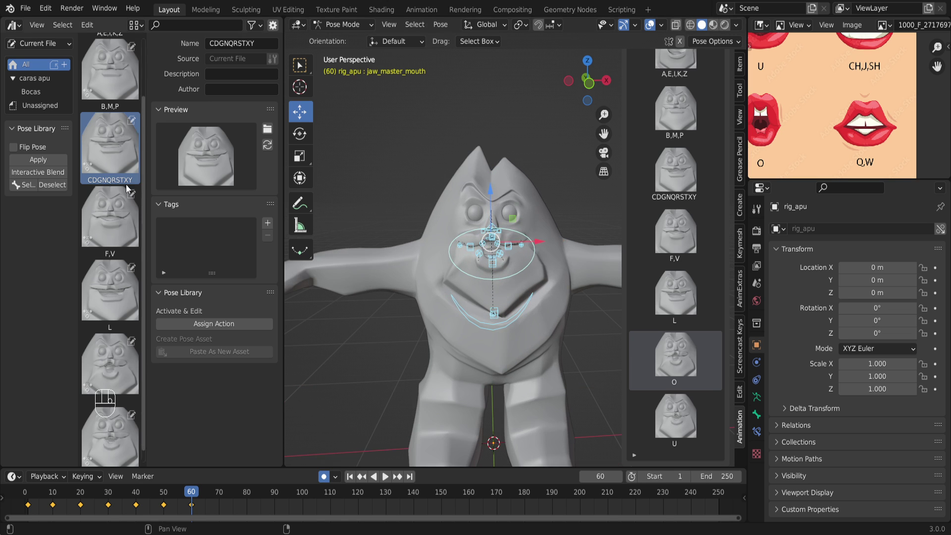
{"action": "scroll", "coordinate": [118, 287], "scroll_direction": "down", "scroll_amount": 1}
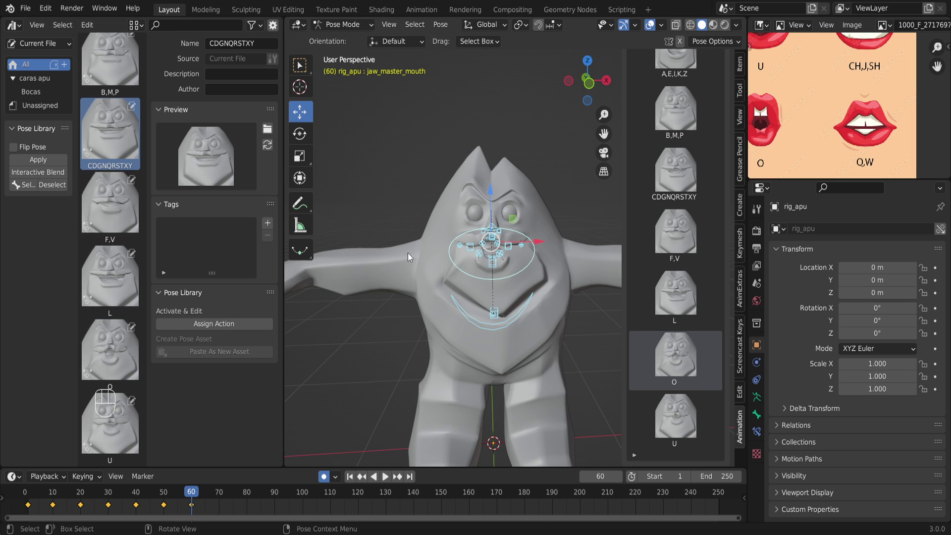
{"action": "scroll", "coordinate": [445, 261], "scroll_direction": "up", "scroll_amount": 4}
{"action": "middle_click_drag", "start_coordinate": [484, 242], "coordinate": [498, 265], "text": "shift"}
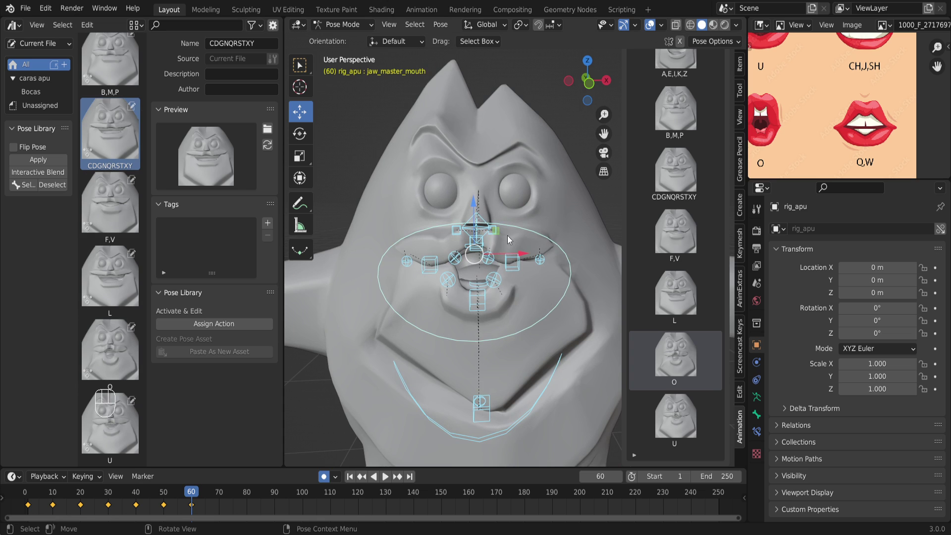
Deselect the mouth controls and save the file.
{"action": "left_click", "coordinate": [376, 144]}
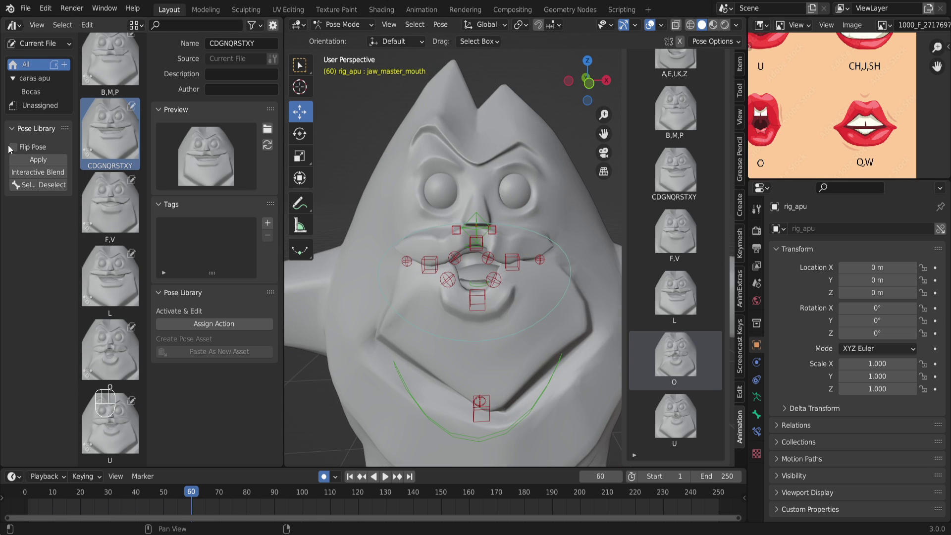
{"action": "left_click", "coordinate": [26, 9]}
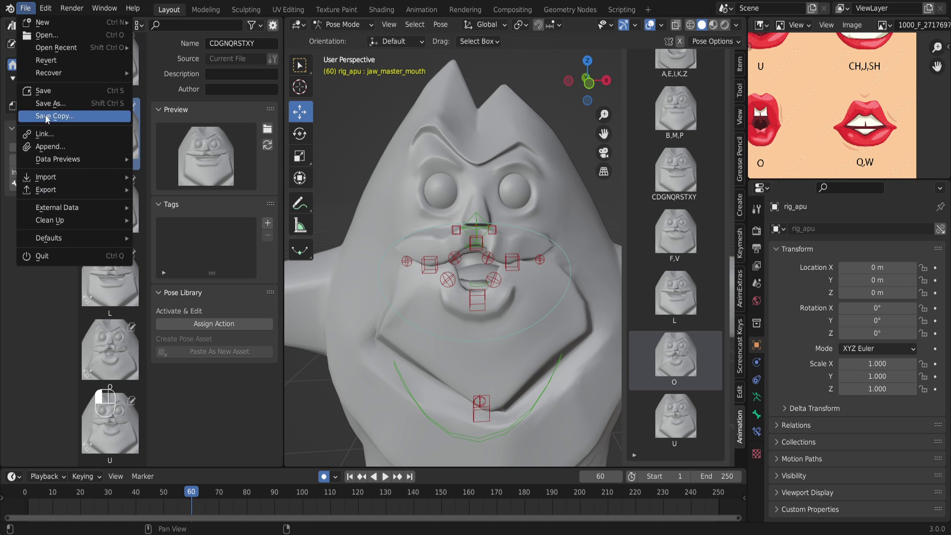
{"action": "left_click", "coordinate": [30, 92]}
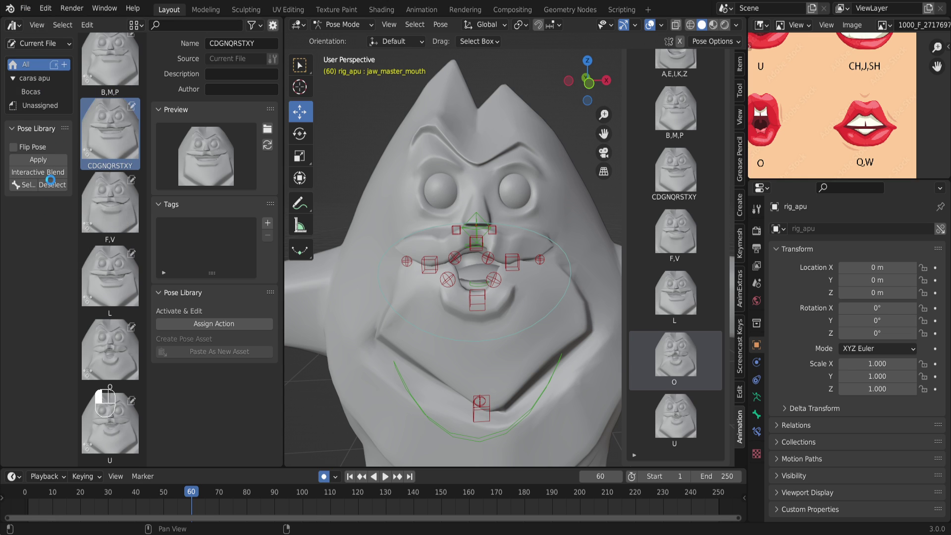
Add a catalog named Ojos under caras apu, beside Bocas, and save the file.
{"action": "left_click", "coordinate": [64, 78]}
{"action": "double_click", "coordinate": [43, 105]}
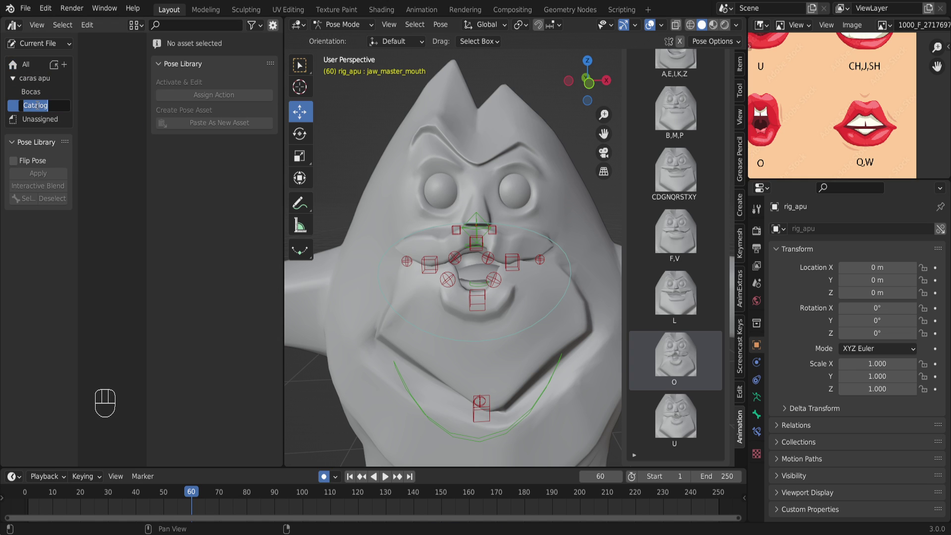
{"action": "type", "text": "Ojos"}
{"action": "key", "text": "Return"}
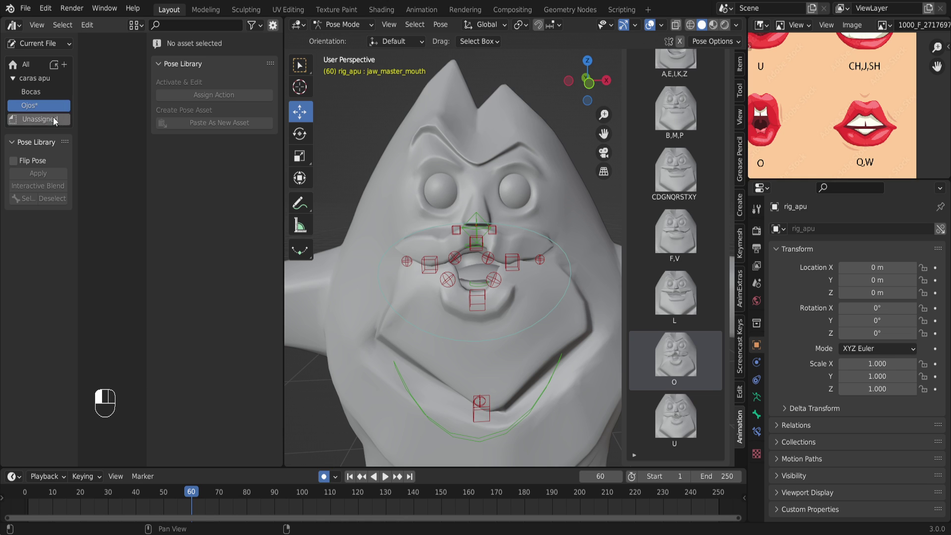
{"action": "left_click", "coordinate": [25, 8]}
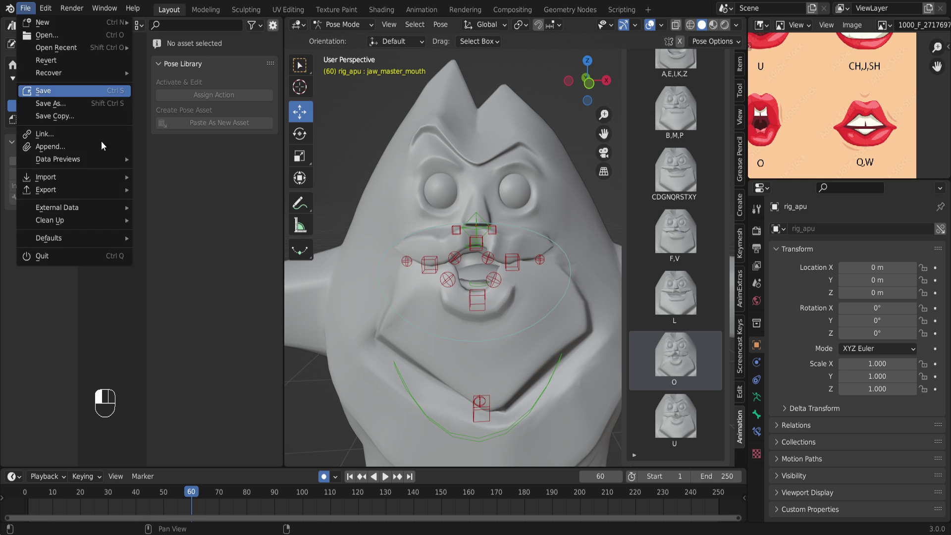
{"action": "left_click", "coordinate": [49, 91]}
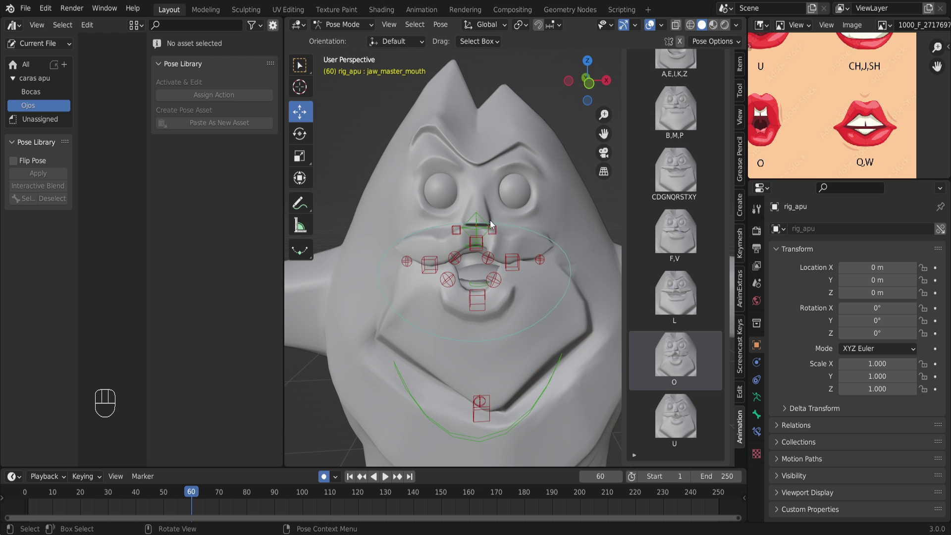
Toggle the Face (Primary) and Face (Secondary) rig layers to compare the controls in each.
{"action": "left_click_drag", "start_coordinate": [364, 203], "coordinate": [581, 445]}
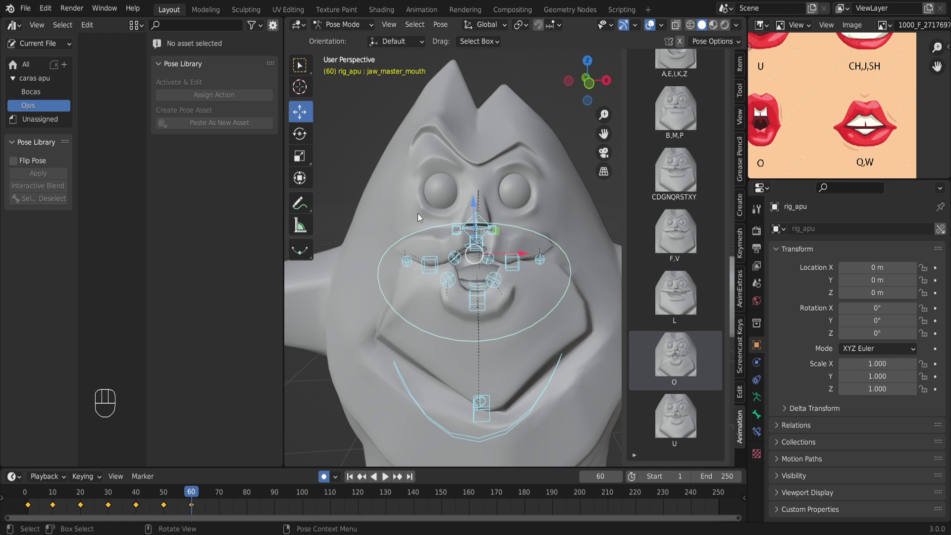
{"action": "left_click", "coordinate": [399, 210]}
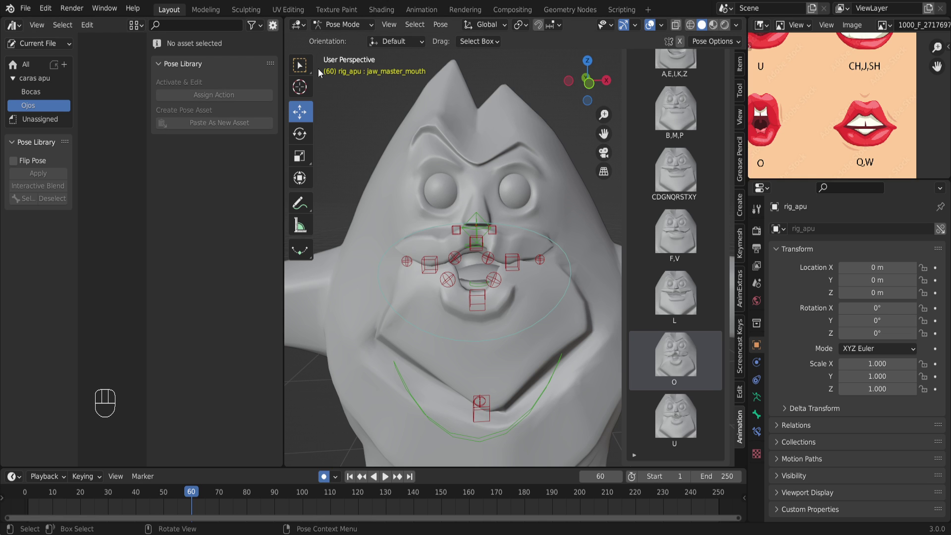
{"action": "left_click", "coordinate": [740, 63]}
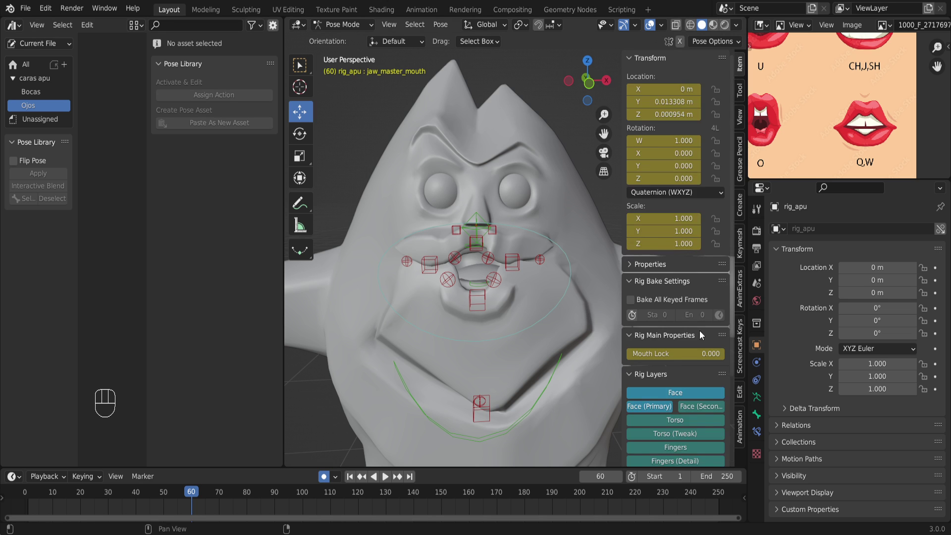
{"action": "scroll", "coordinate": [696, 322], "scroll_direction": "down", "scroll_amount": 4}
{"action": "left_click", "coordinate": [661, 298]}
{"action": "left_click", "coordinate": [693, 296]}
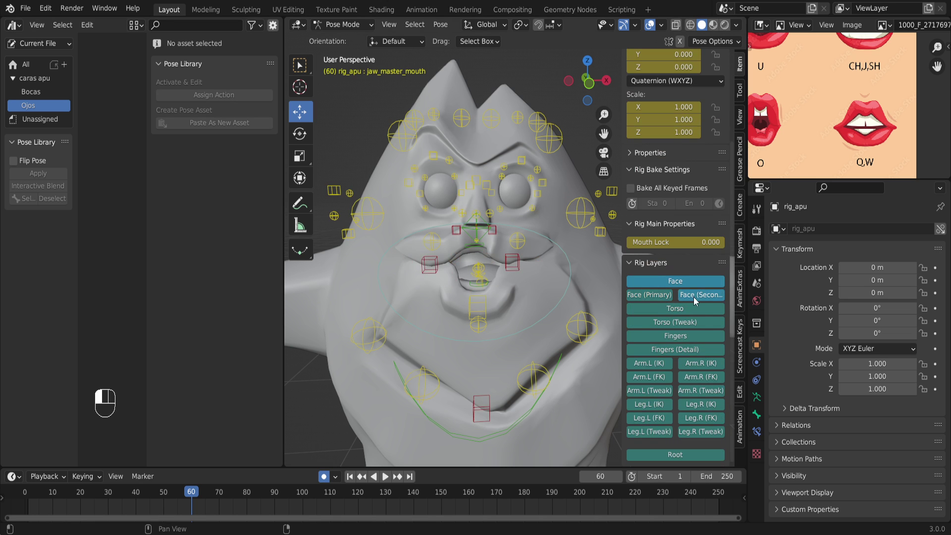
{"action": "left_click", "coordinate": [666, 296]}
{"action": "left_click", "coordinate": [688, 296]}
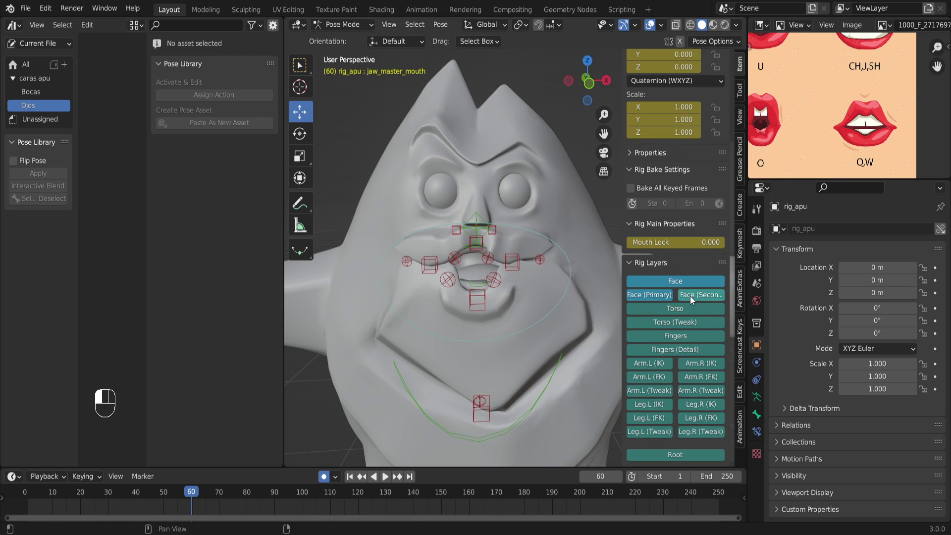
{"action": "left_click", "coordinate": [661, 297]}
{"action": "left_click", "coordinate": [661, 298]}
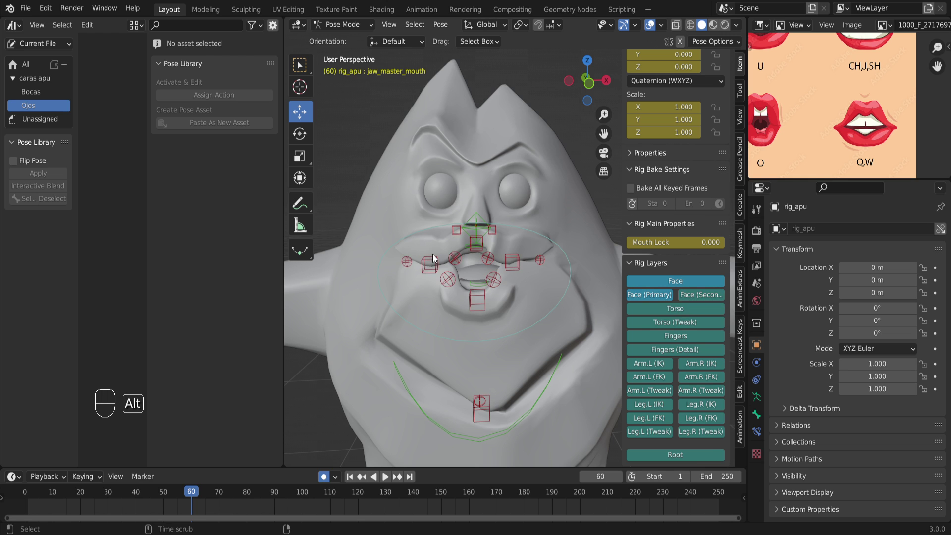
Reveal the hidden eye and brow controls, and hide the lip, nose and jaw_master_mouth controls around the mouth.
{"action": "key", "text": "alt+h"}
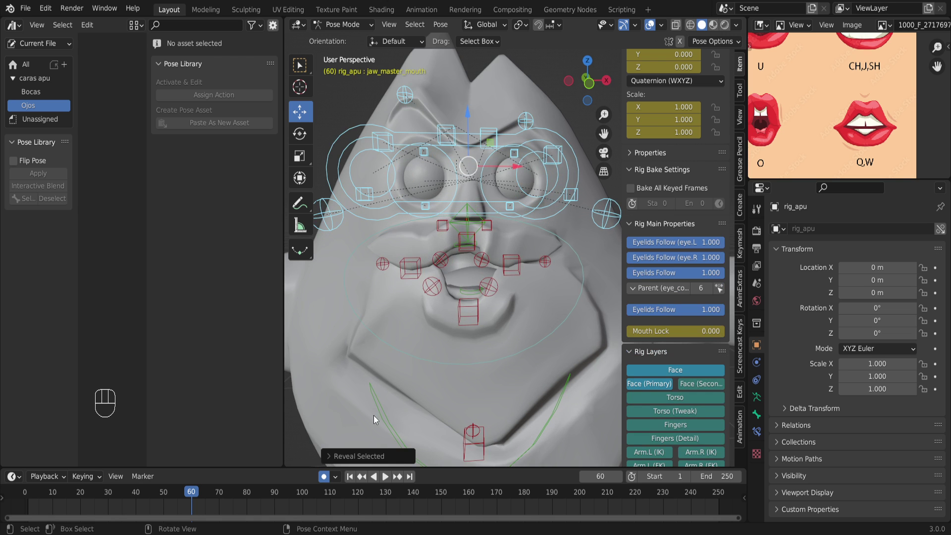
{"action": "scroll", "coordinate": [391, 376], "scroll_direction": "down", "scroll_amount": 4}
{"action": "scroll", "coordinate": [434, 246], "scroll_direction": "up", "scroll_amount": 4}
{"action": "left_click_drag", "start_coordinate": [351, 289], "coordinate": [573, 227]}
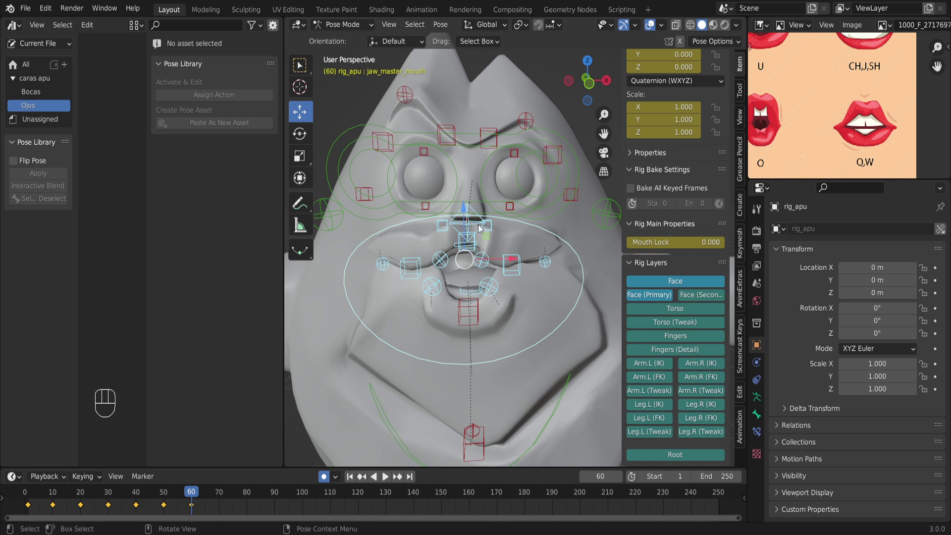
{"action": "key", "text": "h"}
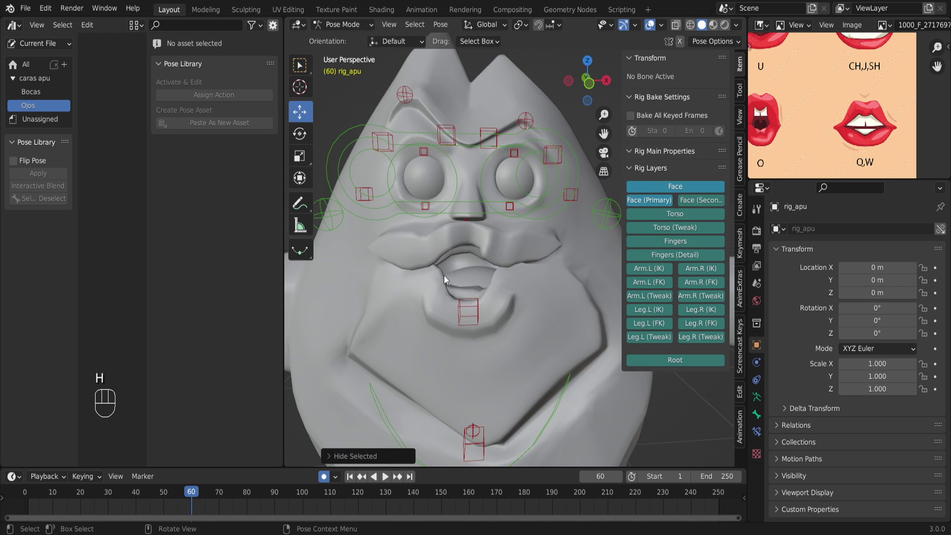
Hide the remaining primary jaw and chin controls below the mouth.
{"action": "scroll", "coordinate": [443, 276], "scroll_direction": "down", "scroll_amount": 4}
{"action": "left_click_drag", "start_coordinate": [417, 255], "coordinate": [569, 398]}
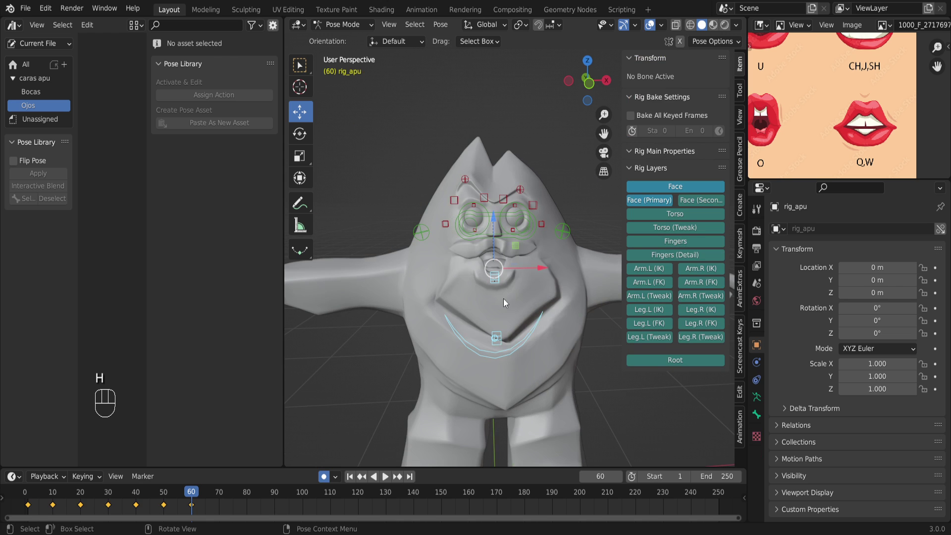
{"action": "scroll", "coordinate": [504, 278], "scroll_direction": "up", "scroll_amount": 5}
{"action": "scroll", "coordinate": [467, 243], "scroll_direction": "down", "scroll_amount": 4}
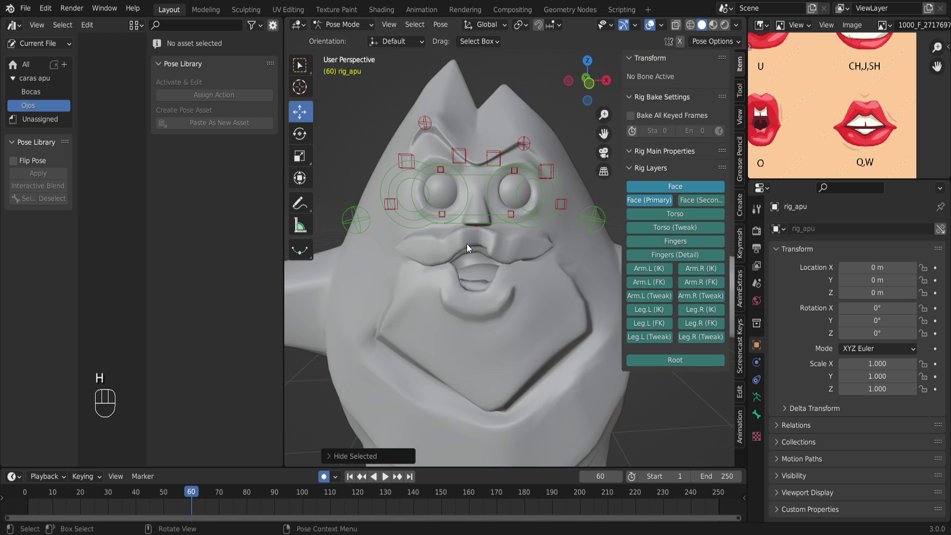
Show the Face (Secondary) rig layer together with Face (Primary).
{"action": "middle_click_drag", "start_coordinate": [456, 188], "coordinate": [445, 237], "text": "shift"}
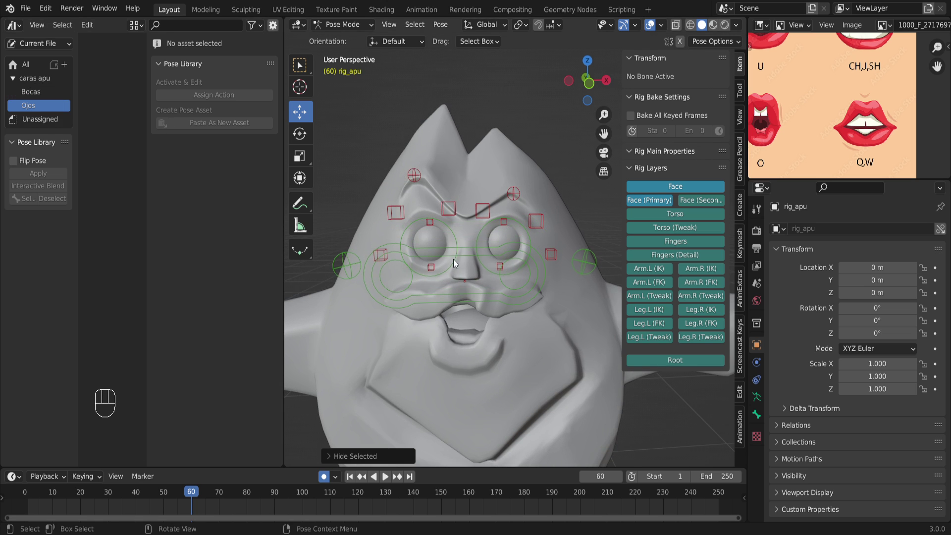
{"action": "scroll", "coordinate": [454, 260], "scroll_direction": "up", "scroll_amount": 1}
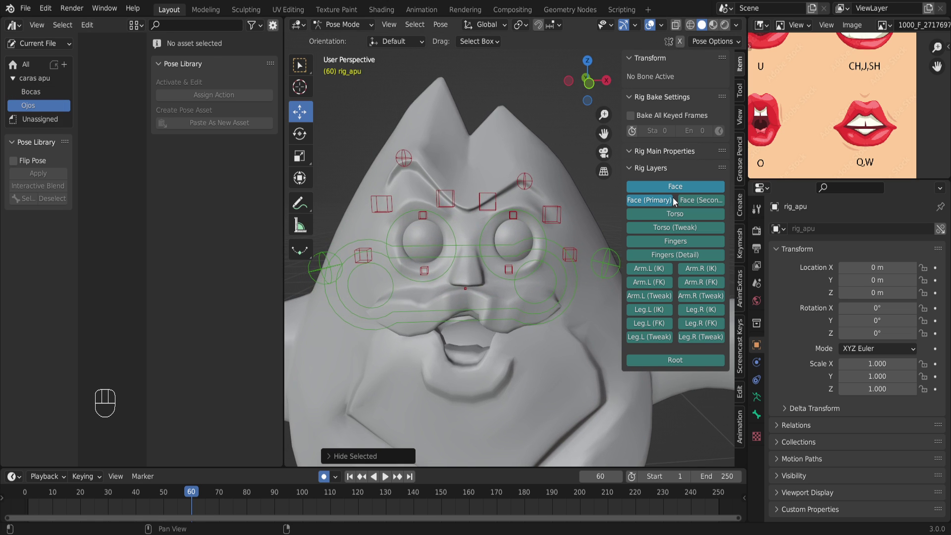
{"action": "left_click", "coordinate": [691, 203]}
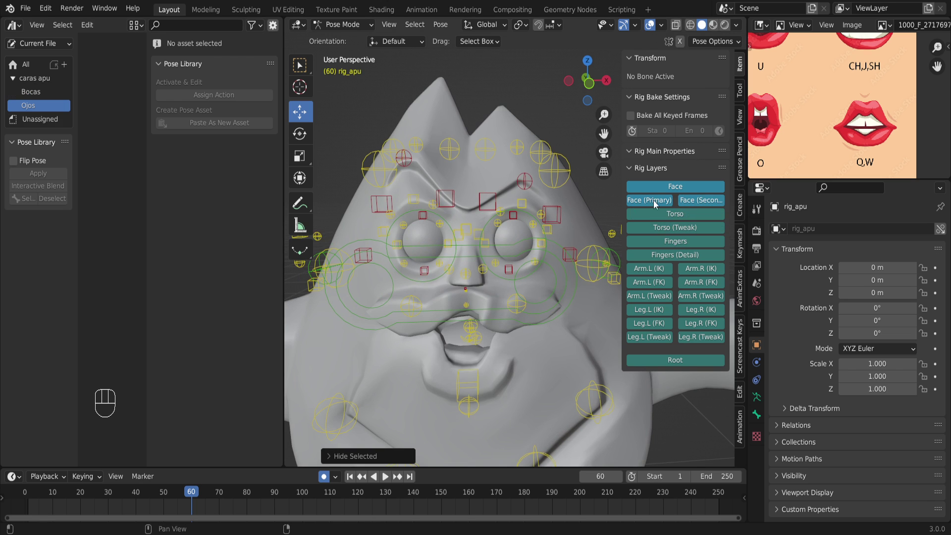
{"action": "scroll", "coordinate": [497, 233], "scroll_direction": "up", "scroll_amount": 3}
{"action": "scroll", "coordinate": [496, 234], "scroll_direction": "down", "scroll_amount": 1}
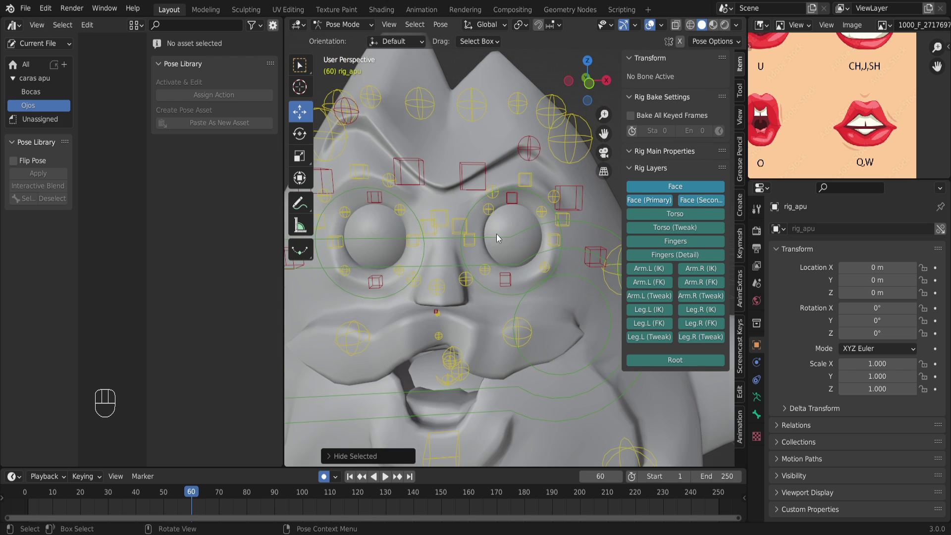
{"action": "scroll", "coordinate": [528, 198], "scroll_direction": "down", "scroll_amount": 1}
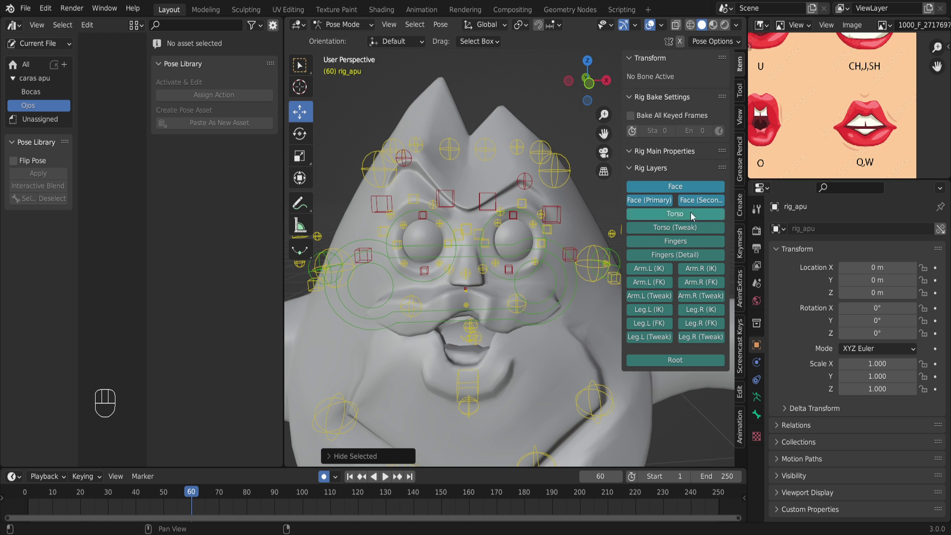
{"action": "left_click", "coordinate": [703, 201]}
{"action": "left_click", "coordinate": [699, 201]}
Hide the secondary jaw and chin controls along the lower face.
{"action": "middle_click_drag", "start_coordinate": [460, 314], "coordinate": [459, 229], "text": "shift"}
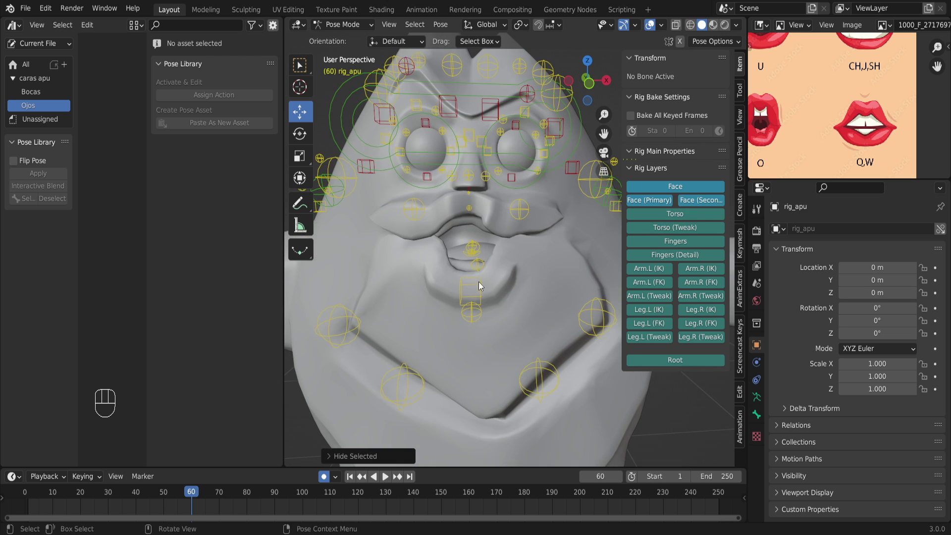
{"action": "middle_click_drag", "start_coordinate": [462, 304], "coordinate": [357, 343]}
{"action": "left_click_drag", "start_coordinate": [357, 344], "coordinate": [587, 444]}
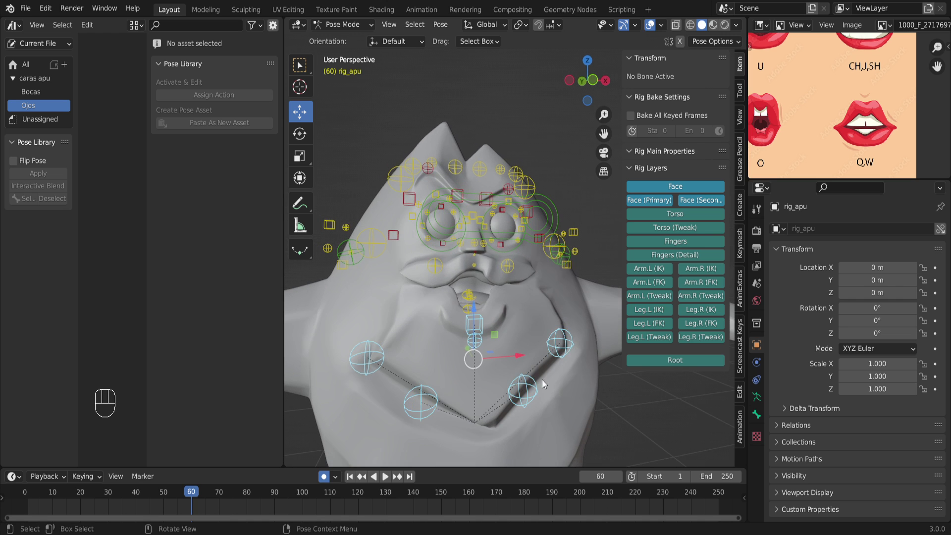
{"action": "key", "text": "h"}
Hide the moustache, lip and inner-mouth controls while keeping the large eye-target control visible.
{"action": "scroll", "coordinate": [464, 307], "scroll_direction": "up", "scroll_amount": 6}
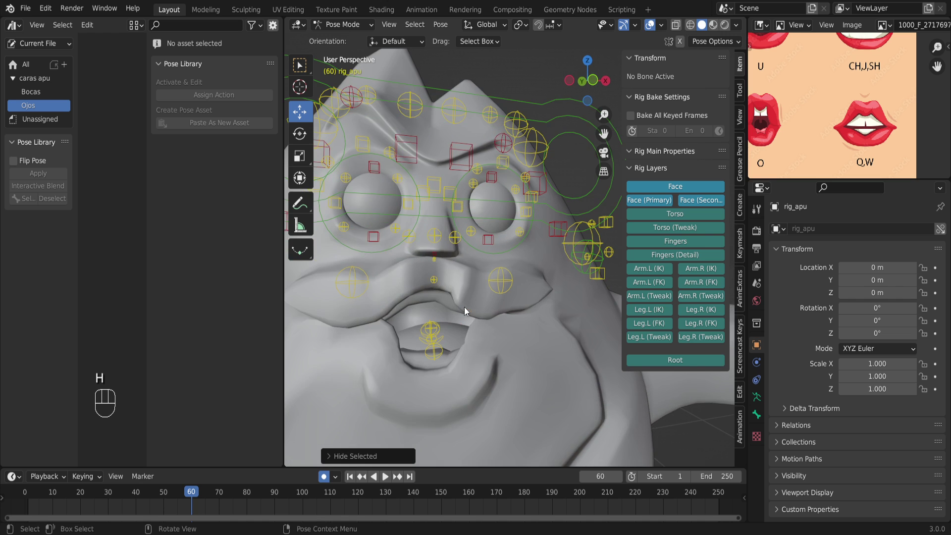
{"action": "left_click_drag", "start_coordinate": [323, 296], "coordinate": [515, 368]}
{"action": "middle_click_drag", "start_coordinate": [501, 354], "coordinate": [498, 329]}
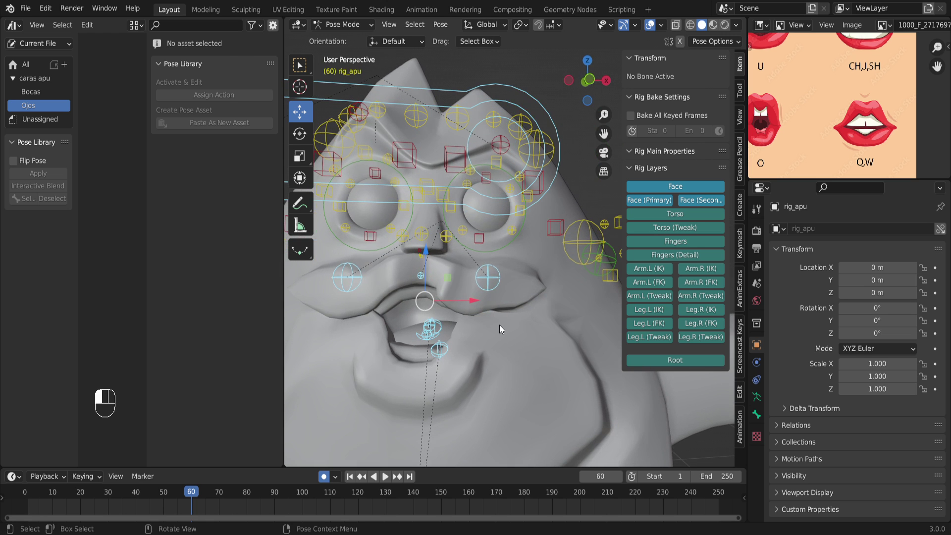
{"action": "left_click_drag", "start_coordinate": [530, 361], "coordinate": [329, 277]}
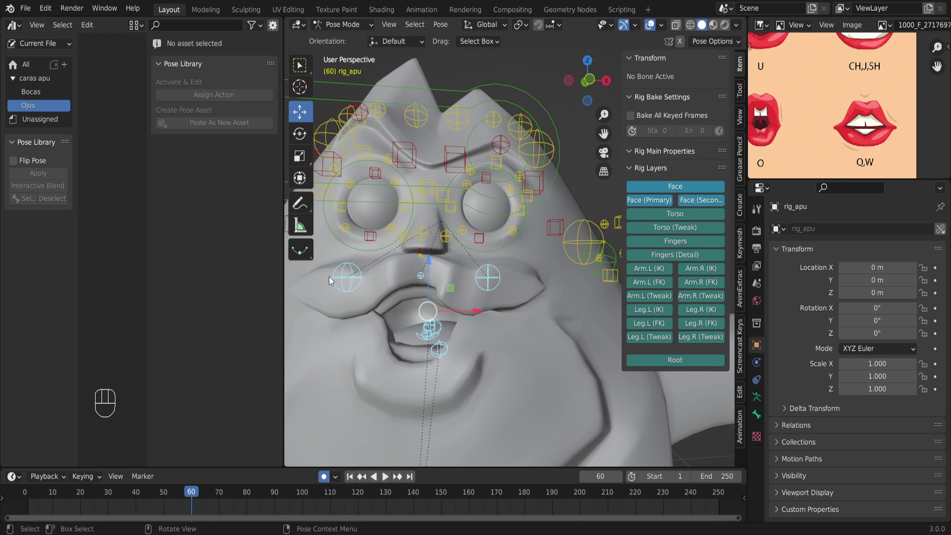
{"action": "key", "text": "h"}
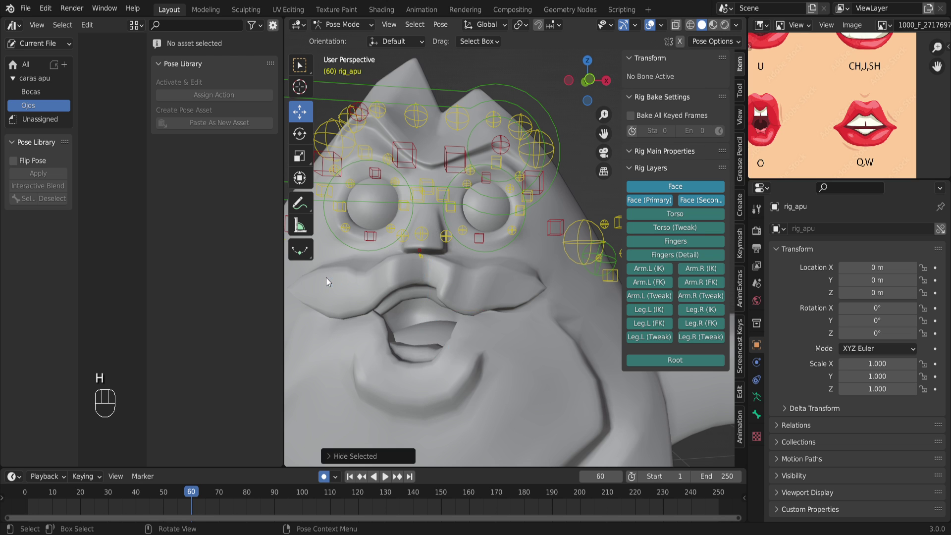
Hide the small control beneath the nose, plus the nose tip and both nostril controls.
{"action": "middle_click_drag", "start_coordinate": [423, 263], "coordinate": [453, 284], "text": "shift"}
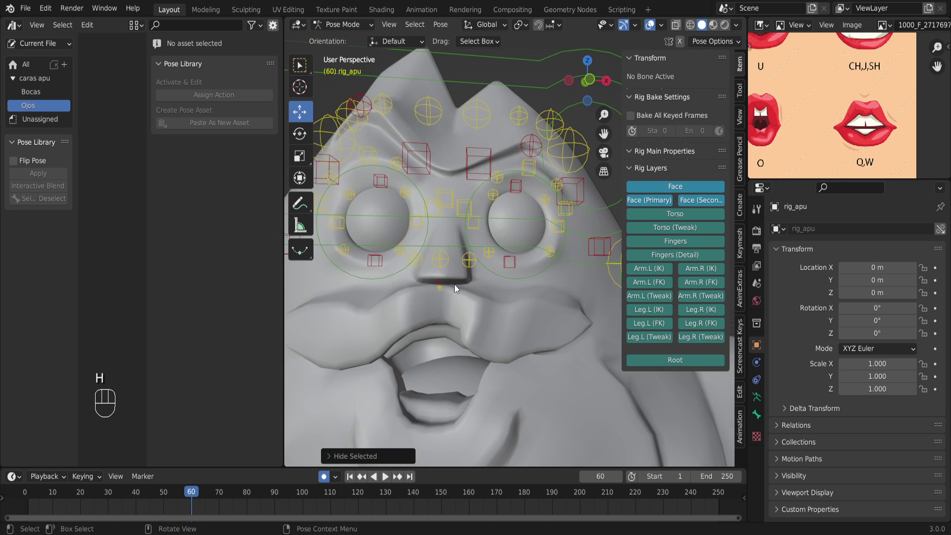
{"action": "left_click", "coordinate": [438, 287]}
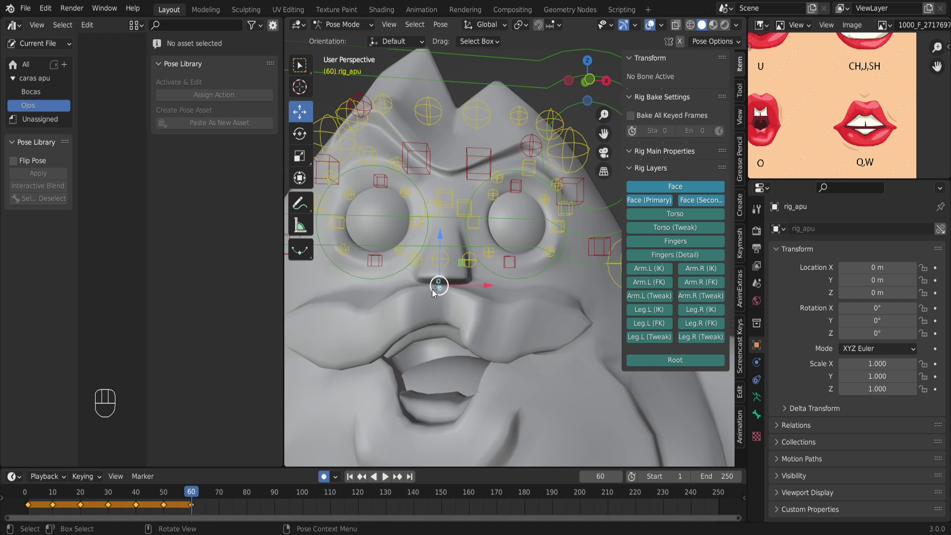
{"action": "key", "text": "h"}
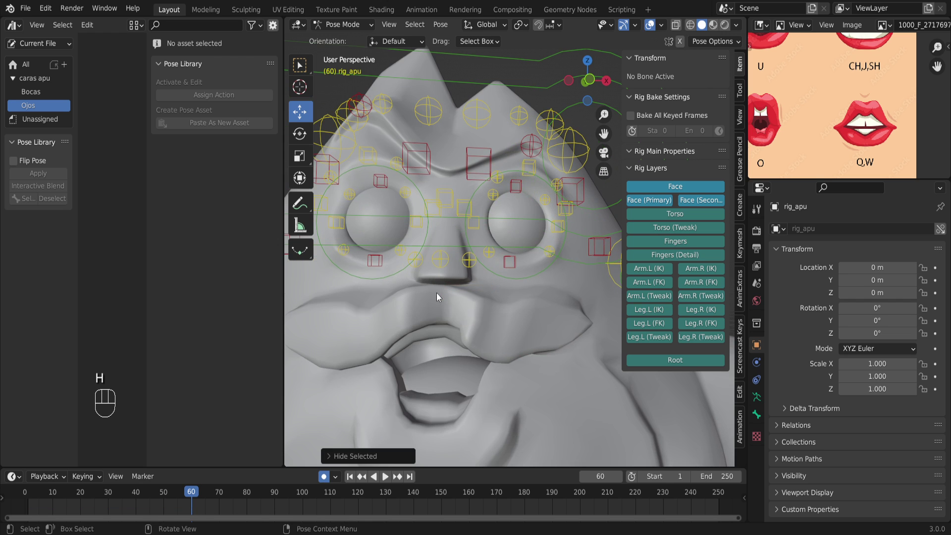
{"action": "middle_click_drag", "start_coordinate": [447, 296], "coordinate": [436, 266]}
{"action": "scroll", "coordinate": [436, 266], "scroll_direction": "up", "scroll_amount": 2}
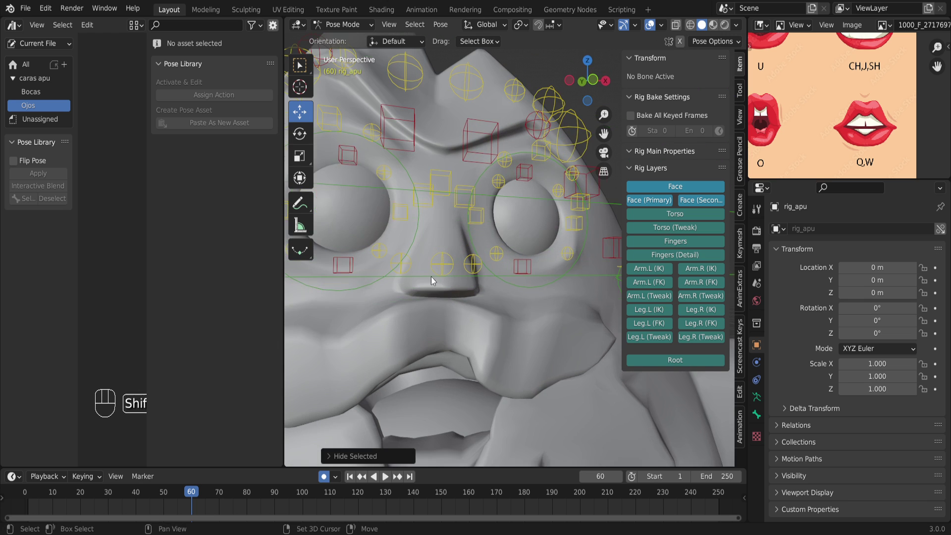
{"action": "left_click", "coordinate": [492, 271], "text": "shift"}
{"action": "left_click", "coordinate": [423, 270], "text": "shift"}
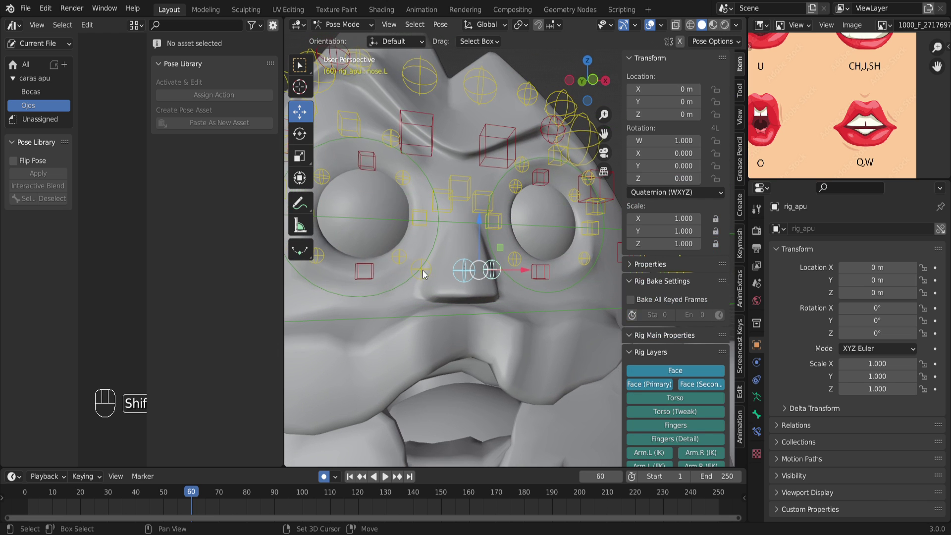
{"action": "left_click", "coordinate": [422, 270], "text": "shift"}
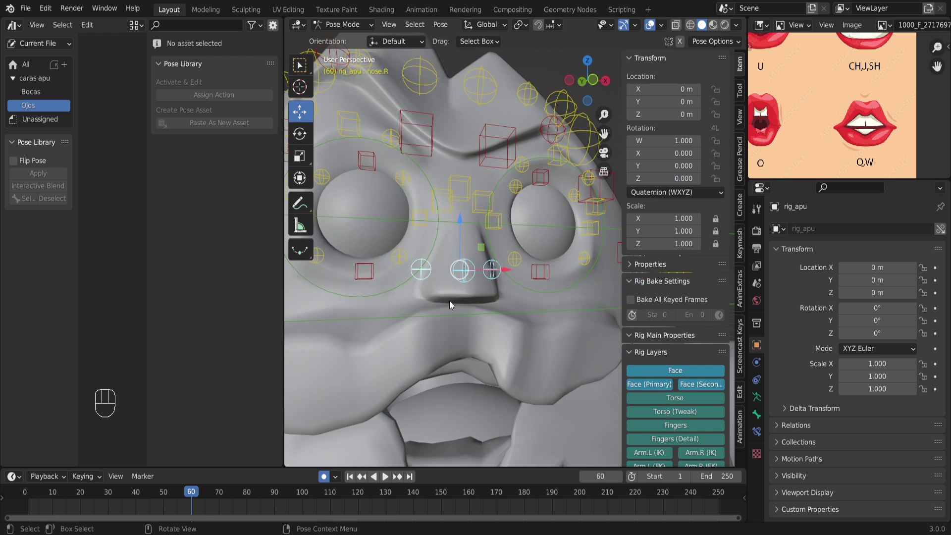
{"action": "key", "text": "h"}
Hide the ear controls on both sides of the head.
{"action": "mouse_move", "coordinate": [459, 295]}
{"action": "middle_mouse_down"}
{"action": "mouse_move", "coordinate": [433, 319]}
{"action": "mouse_move", "coordinate": [459, 320]}
{"action": "mouse_move", "coordinate": [464, 304]}
{"action": "mouse_move", "coordinate": [468, 331]}
{"action": "mouse_move", "coordinate": [374, 310]}
{"action": "mouse_move", "coordinate": [449, 293]}
{"action": "middle_mouse_up"}
{"action": "left_click_drag", "start_coordinate": [405, 221], "coordinate": [368, 312]}
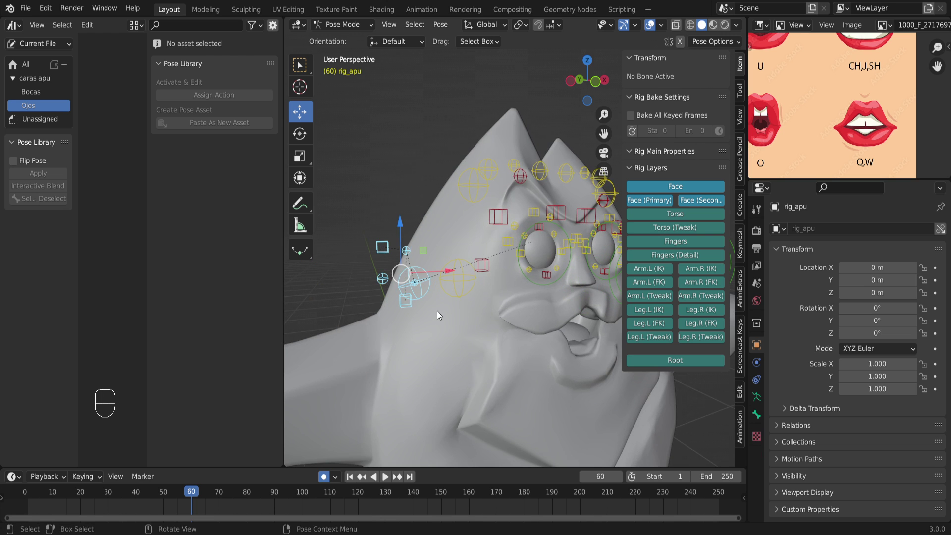
{"action": "key", "text": "h"}
{"action": "middle_click_drag", "start_coordinate": [436, 312], "coordinate": [437, 290], "text": "shift"}
{"action": "left_click_drag", "start_coordinate": [481, 230], "coordinate": [432, 322]}
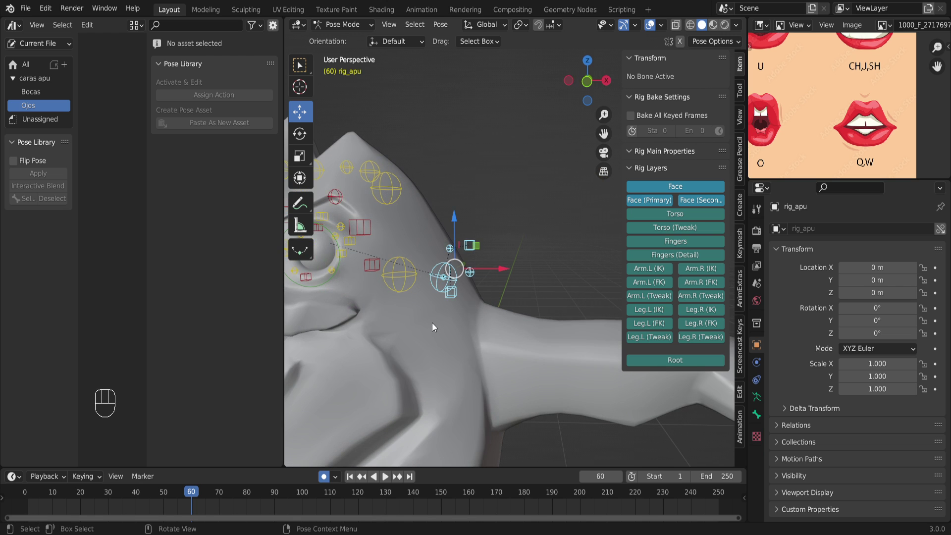
{"action": "key", "text": "h"}
{"action": "middle_click_drag", "start_coordinate": [406, 313], "coordinate": [472, 335]}
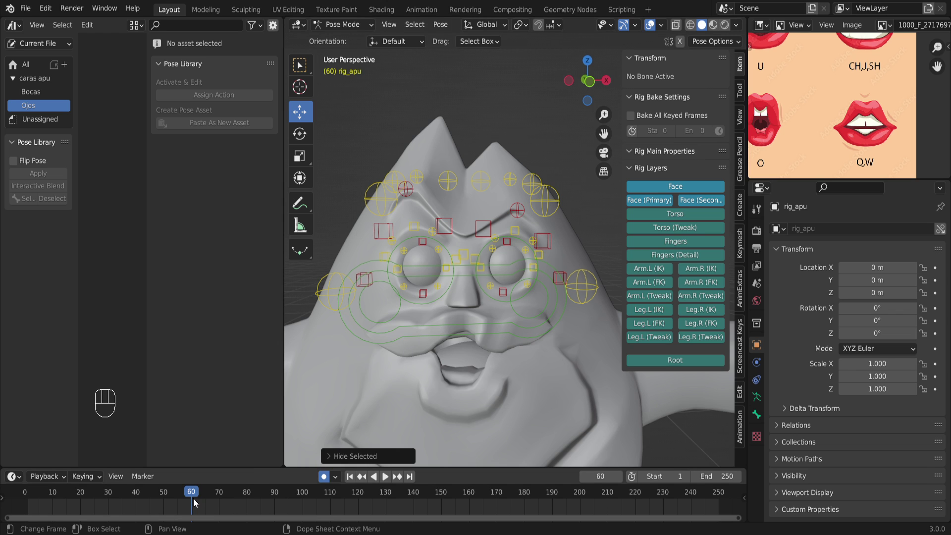
Keyframe Location & Rotation at frame 70 for all visible eye, brow and forehead controls, and clear the selection.
{"action": "left_click", "coordinate": [218, 492]}
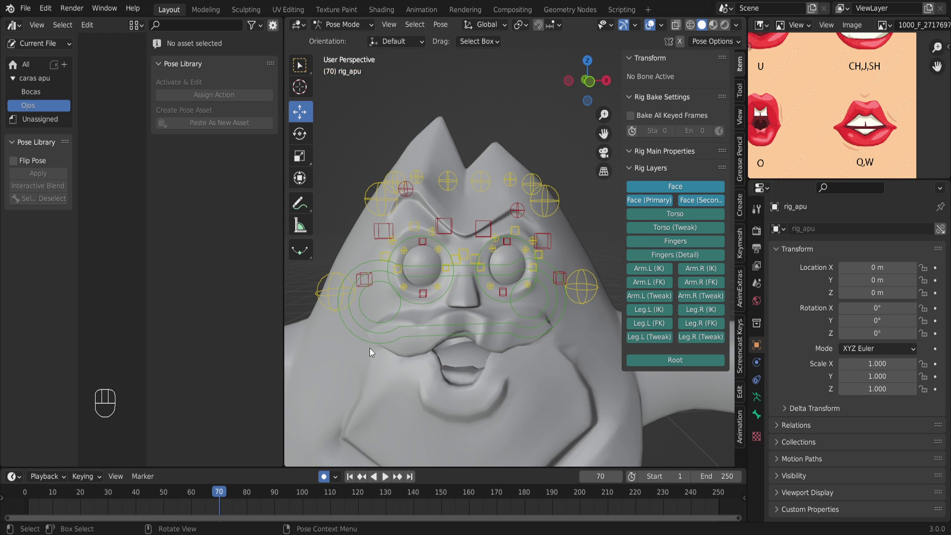
{"action": "scroll", "coordinate": [459, 182], "scroll_direction": "down", "scroll_amount": 3}
{"action": "left_click_drag", "start_coordinate": [384, 148], "coordinate": [634, 368]}
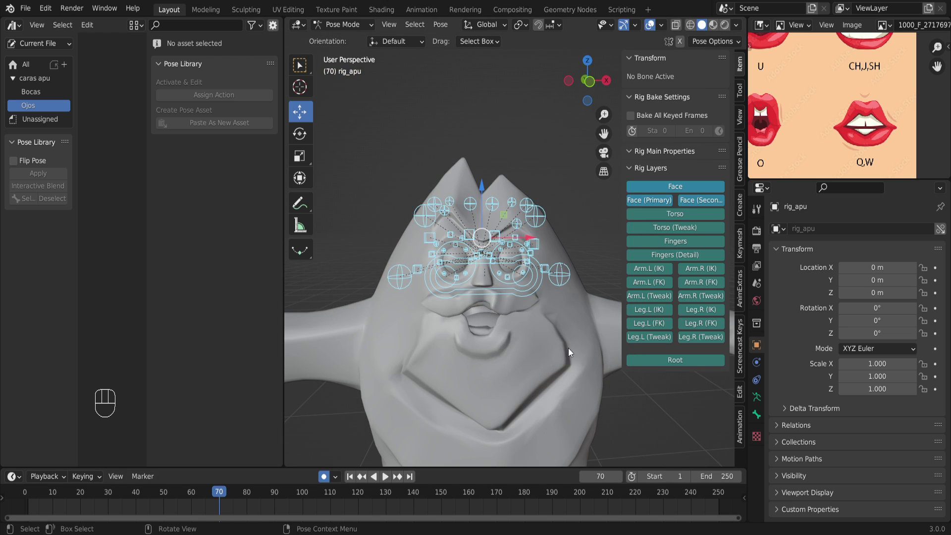
{"action": "key", "text": "i"}
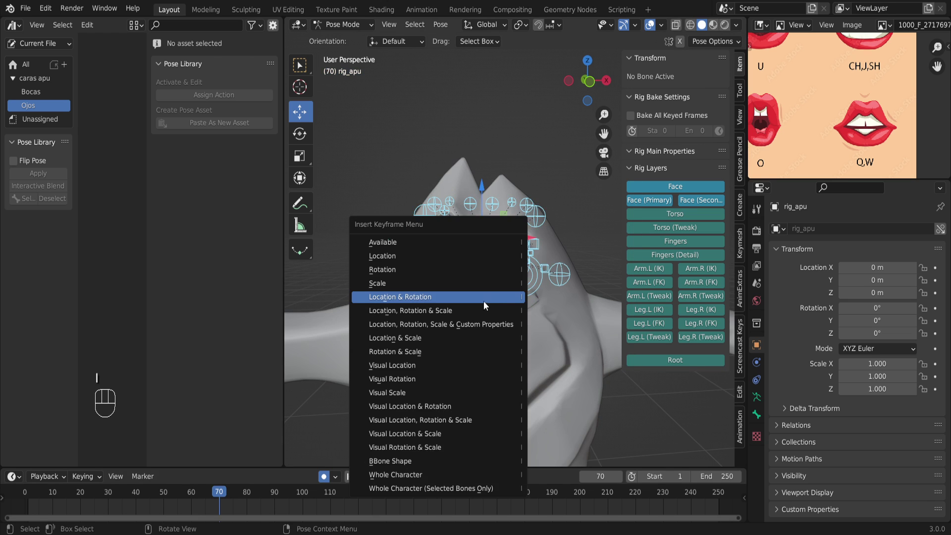
{"action": "left_click", "coordinate": [456, 299]}
{"action": "scroll", "coordinate": [466, 342], "scroll_direction": "up", "scroll_amount": 5}
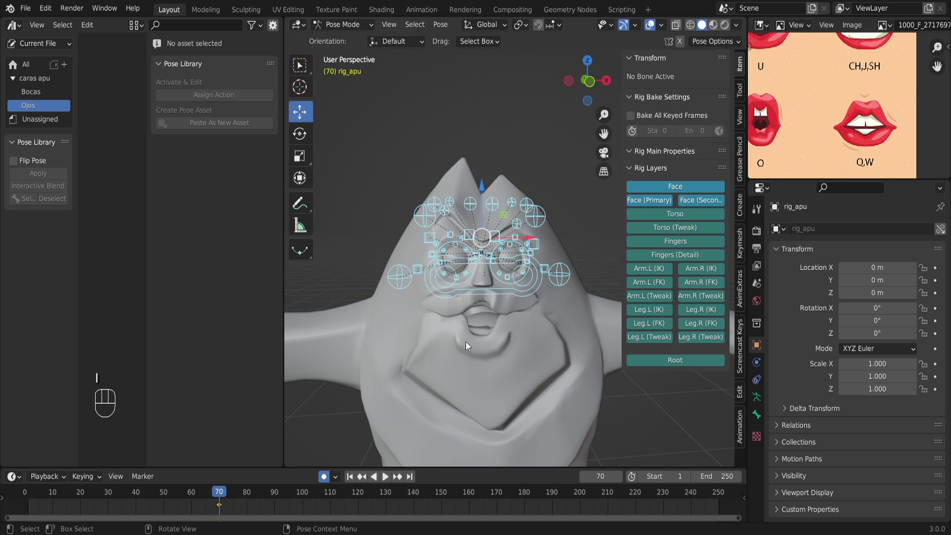
{"action": "scroll", "coordinate": [460, 262], "scroll_direction": "down", "scroll_amount": 3}
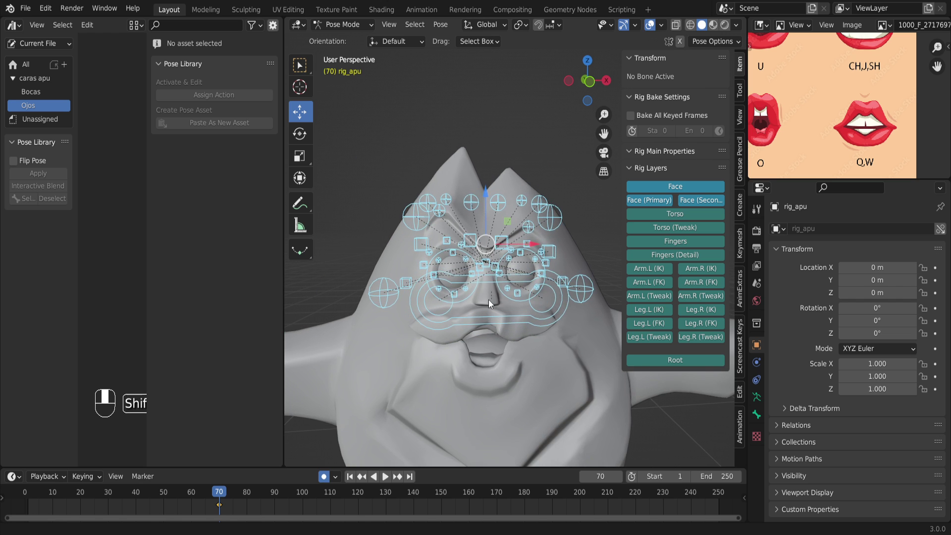
{"action": "left_click", "coordinate": [498, 326]}
Lower the upper eyelid control lid.T.R.002 over the character's right eye, to about -0.065 m in Y.
{"action": "scroll", "coordinate": [499, 327], "scroll_direction": "up", "scroll_amount": 2}
{"action": "middle_click_drag", "start_coordinate": [499, 328], "coordinate": [472, 309], "text": "shift"}
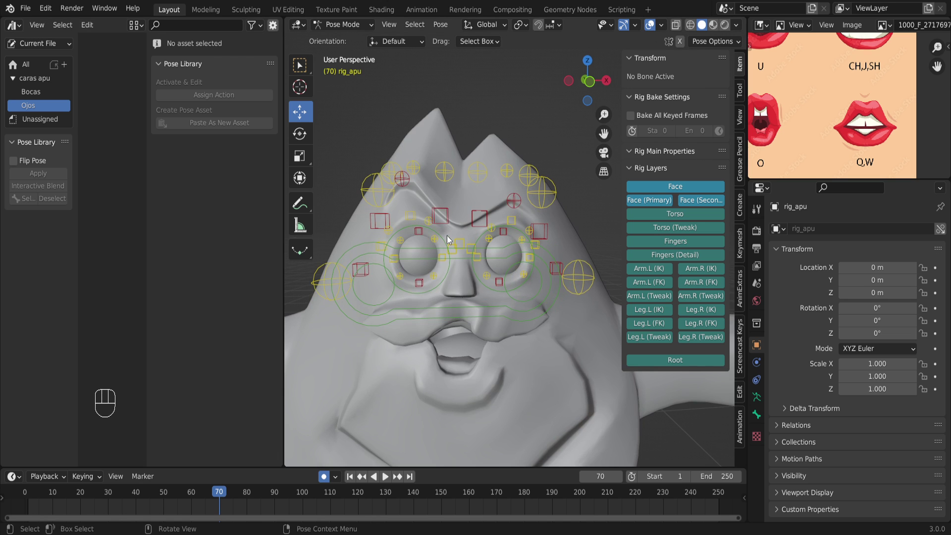
{"action": "scroll", "coordinate": [446, 236], "scroll_direction": "up", "scroll_amount": 5}
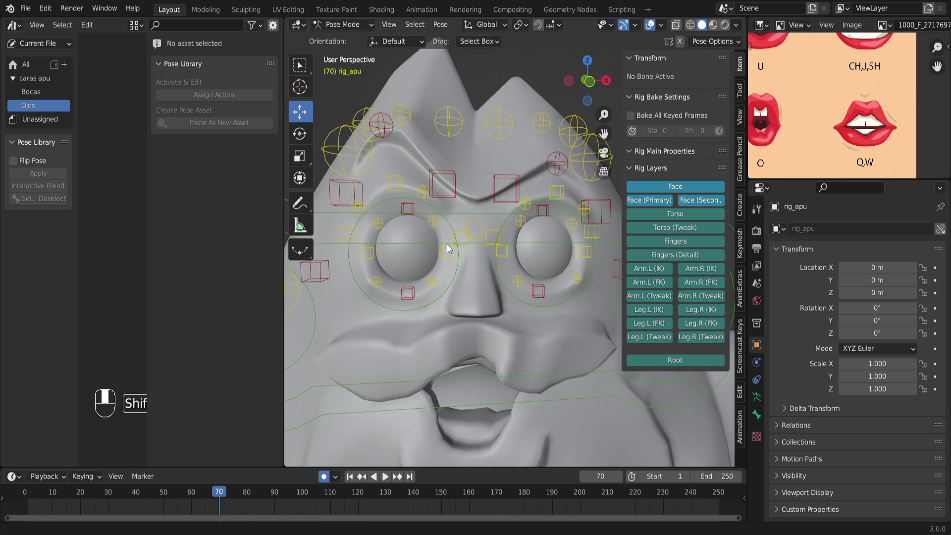
{"action": "left_click", "coordinate": [406, 217]}
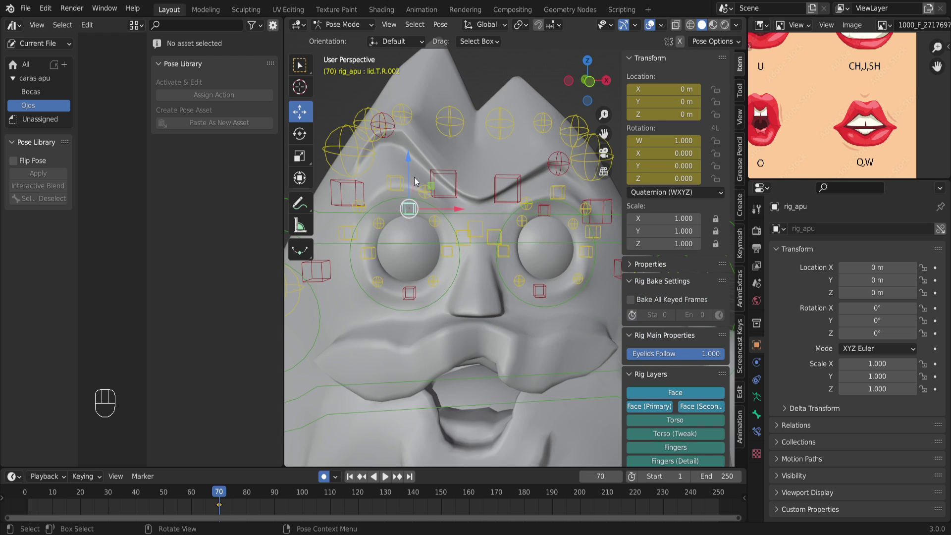
{"action": "left_click_drag", "start_coordinate": [408, 171], "coordinate": [400, 294]}
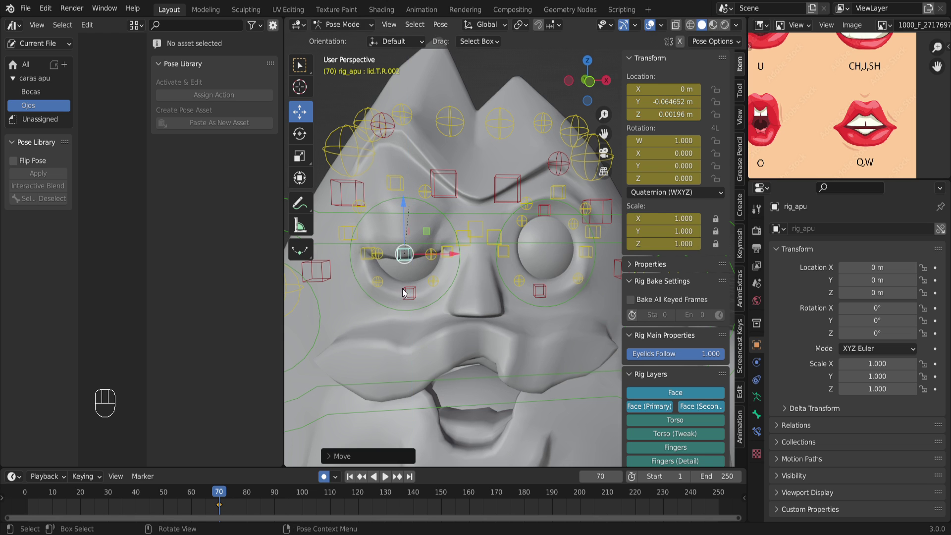
Raise both lower eyelid controls, lid.B.R.002 and lid.B.L.002, together, bringing the left one to about 0.038 m in Y.
{"action": "left_click", "coordinate": [406, 292]}
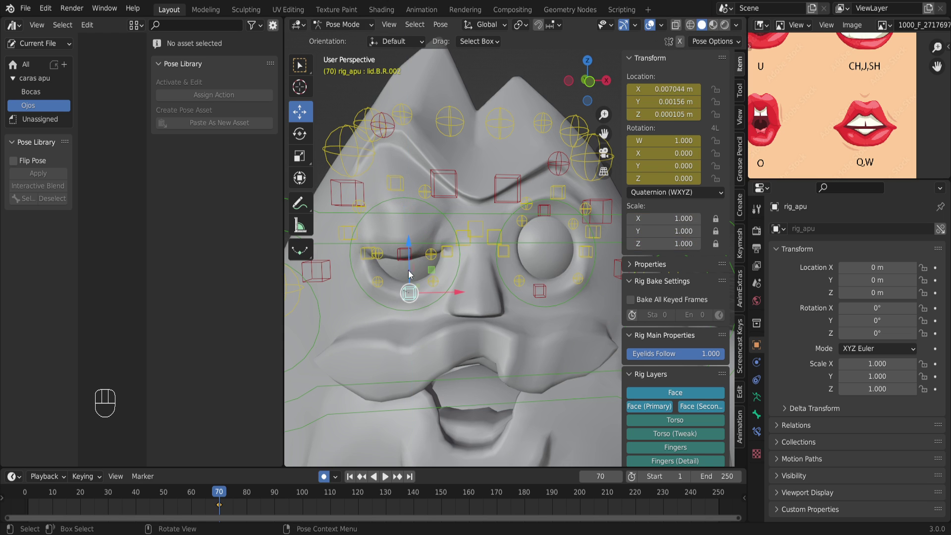
{"action": "left_click", "coordinate": [541, 289], "text": "shift"}
{"action": "left_click_drag", "start_coordinate": [476, 253], "coordinate": [476, 224]}
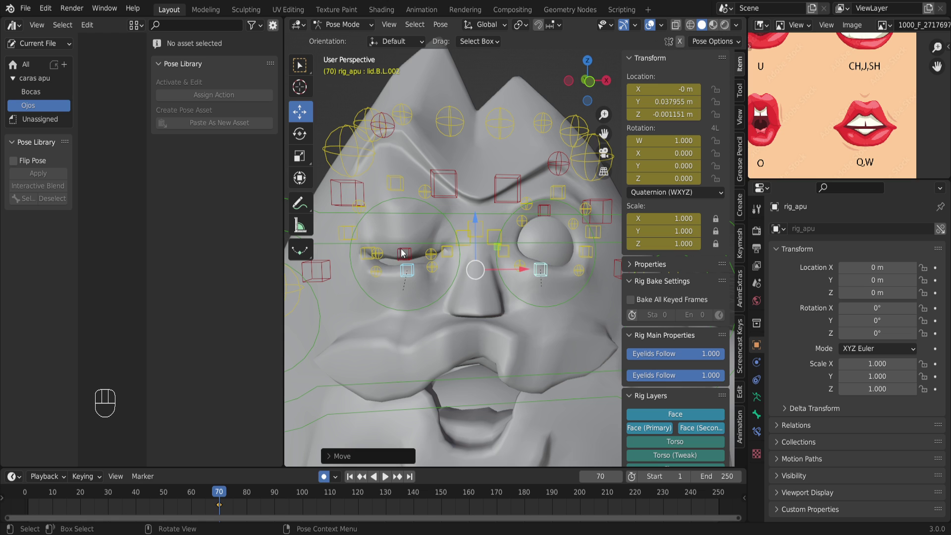
Adjust the right upper eyelid against its lower lid, and lower the left upper eyelid over its eye.
{"action": "left_click", "coordinate": [402, 254]}
{"action": "left_click_drag", "start_coordinate": [402, 221], "coordinate": [402, 230]}
{"action": "left_click", "coordinate": [541, 213]}
{"action": "mouse_move", "coordinate": [543, 187]}
{"action": "left_mouse_down"}
{"action": "mouse_move", "coordinate": [539, 232]}
{"action": "mouse_move", "coordinate": [563, 248]}
{"action": "left_mouse_up"}
Adjust the left lower eyelid control lid.B.L.002 to about 0.037 m in Y.
{"action": "left_click", "coordinate": [547, 271]}
{"action": "key", "text": "z"}
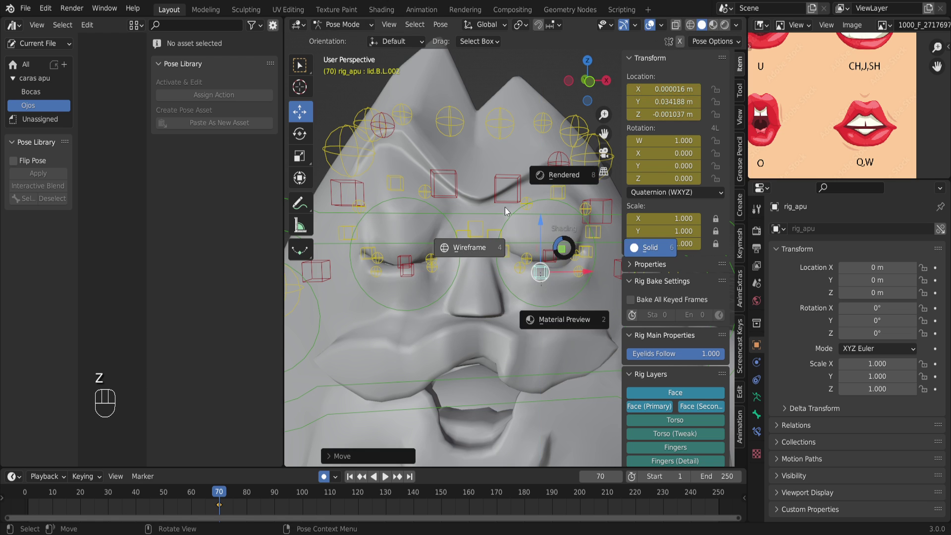
{"action": "key", "text": "Escape"}
{"action": "left_click_drag", "start_coordinate": [542, 235], "coordinate": [551, 246]}
Move the left eye's outer lower lid control lid.B.L.003 up and inward, and nudge the inner upper lid control lid.T.L.003.
{"action": "middle_click_drag", "start_coordinate": [552, 245], "coordinate": [422, 278], "text": "shift"}
{"action": "scroll", "coordinate": [467, 287], "scroll_direction": "up", "scroll_amount": 4}
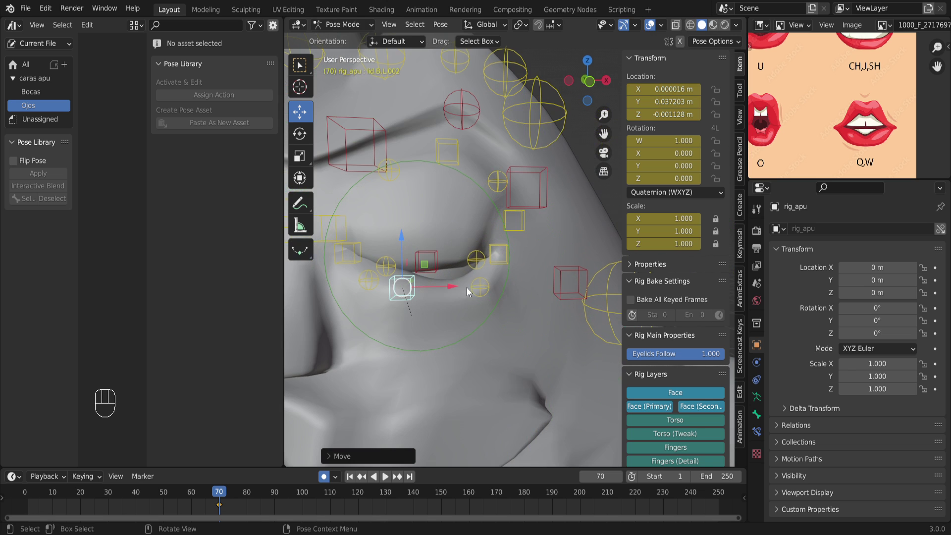
{"action": "left_click", "coordinate": [480, 288]}
{"action": "key", "text": "g"}
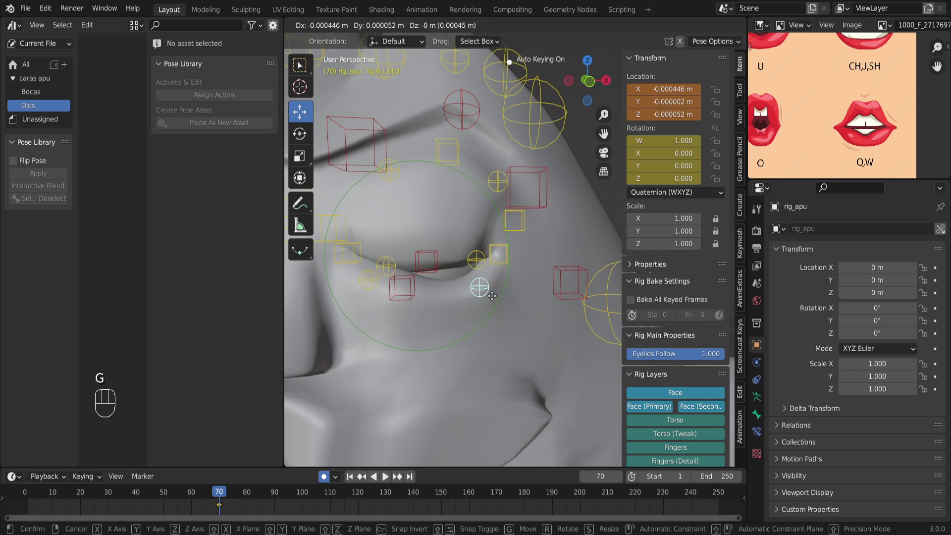
{"action": "left_click", "coordinate": [488, 289]}
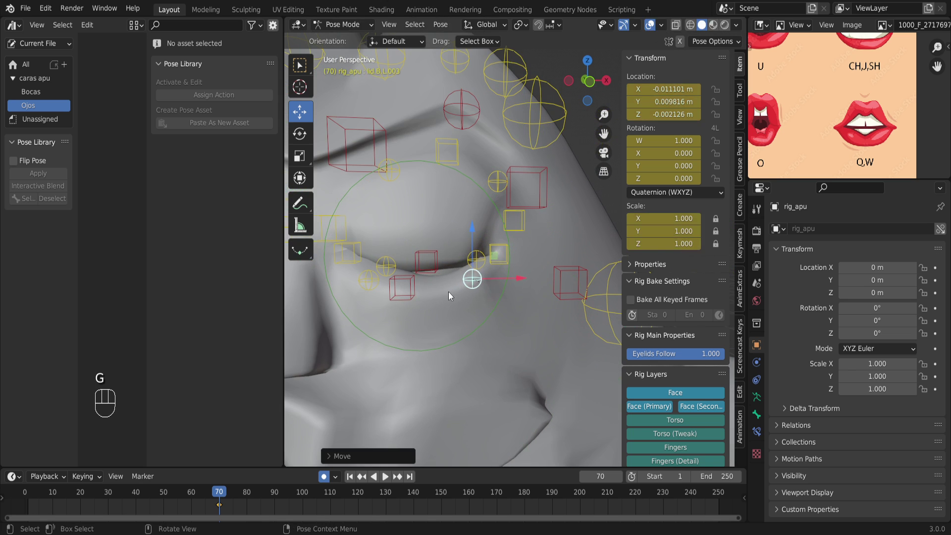
{"action": "left_click", "coordinate": [382, 267]}
{"action": "key", "text": "g"}
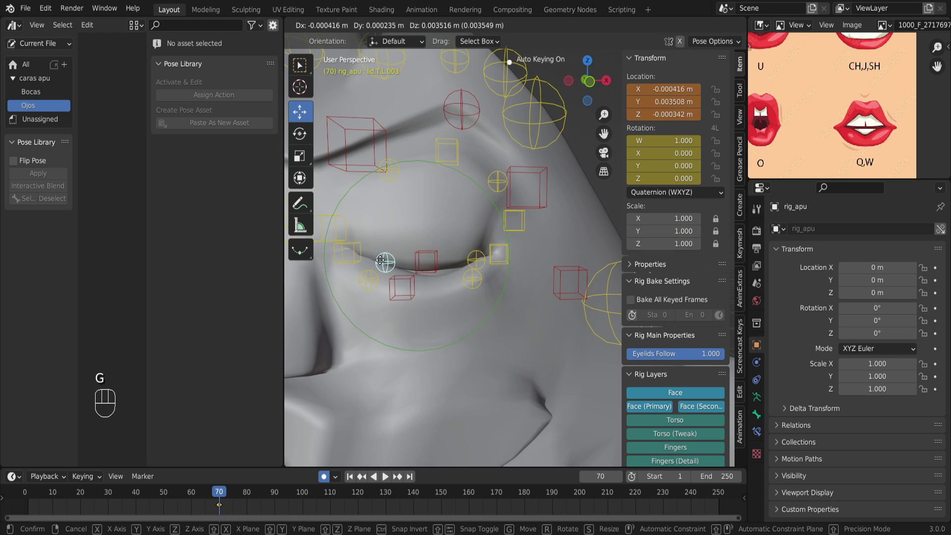
{"action": "left_click", "coordinate": [388, 262]}
Shift the left eye's outer upper lid control lid.T.L.001 inward and lower the middle one, lid.T.L.002, onto the lower lid.
{"action": "left_click", "coordinate": [473, 260]}
{"action": "key", "text": "g"}
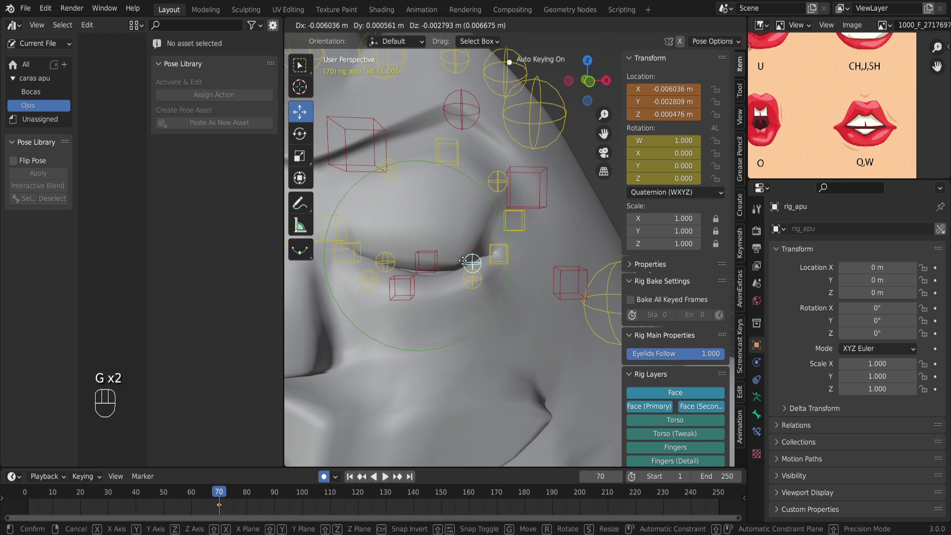
{"action": "left_click", "coordinate": [441, 261]}
{"action": "left_click", "coordinate": [438, 260]}
{"action": "key", "text": "g"}
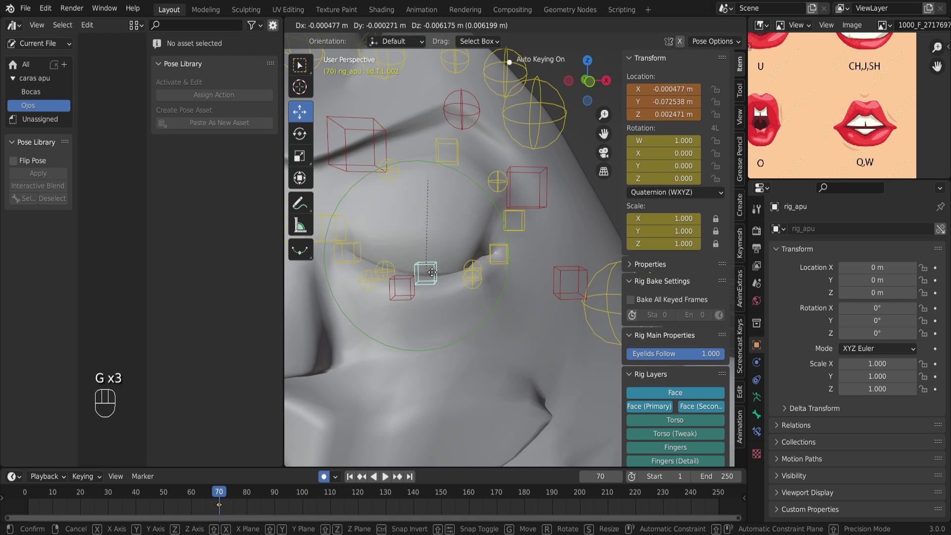
{"action": "left_click", "coordinate": [433, 269]}
Move the right eye's outer upper lid control lid.T.R.001 down and inward, and raise the outer lower control lid.B.R.003 about 0.003 m.
{"action": "middle_click_drag", "start_coordinate": [433, 269], "coordinate": [360, 283]}
{"action": "left_click", "coordinate": [366, 272]}
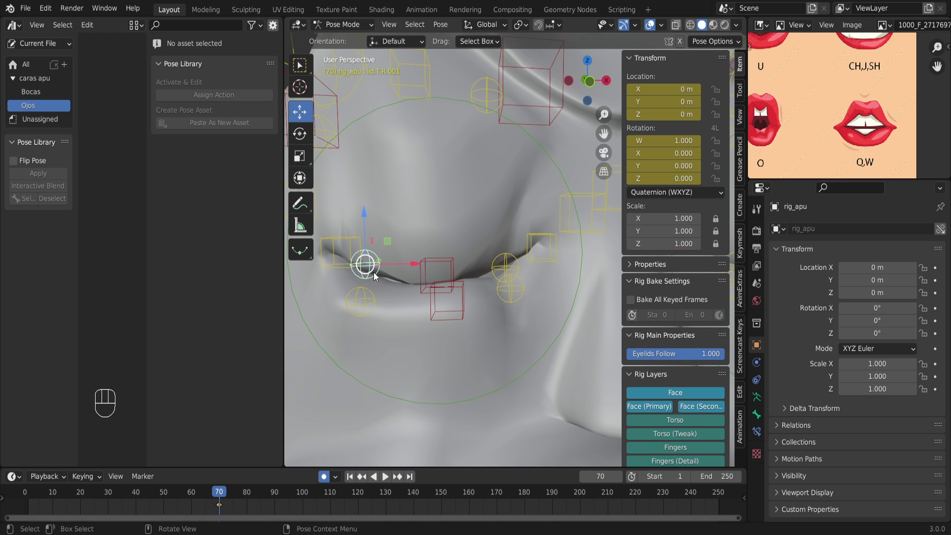
{"action": "key", "text": "g"}
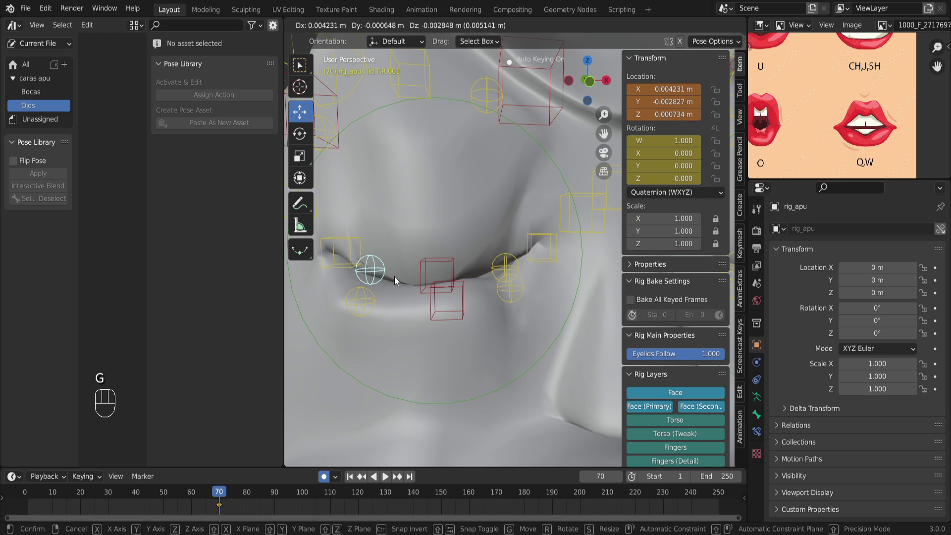
{"action": "left_click", "coordinate": [394, 276]}
{"action": "left_click", "coordinate": [361, 297]}
{"action": "key", "text": "g"}
{"action": "left_click", "coordinate": [507, 264]}
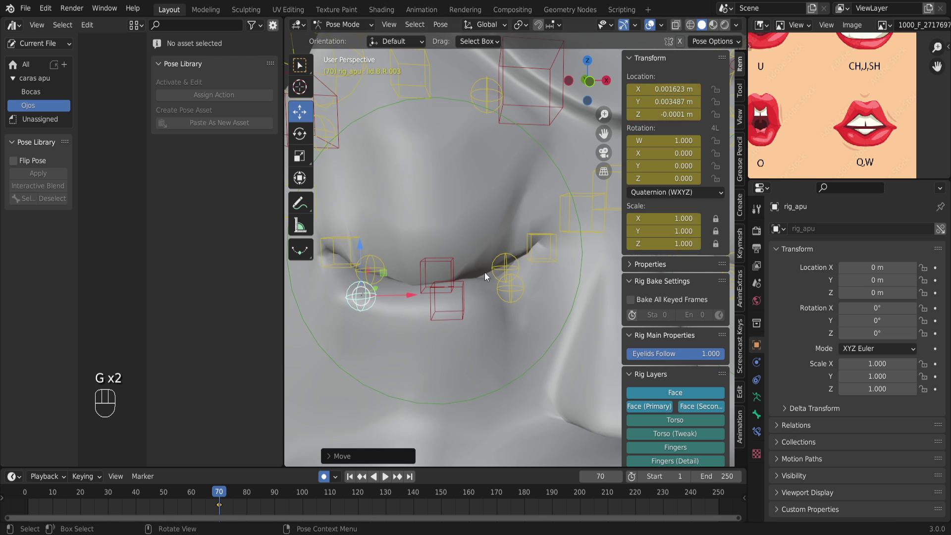
Adjust the right eye's inner upper lid control lid.T.R.003, and raise the inner lower control lid.B.R.001 to about 0.005 m in Y.
{"action": "left_click", "coordinate": [506, 263]}
{"action": "key", "text": "g"}
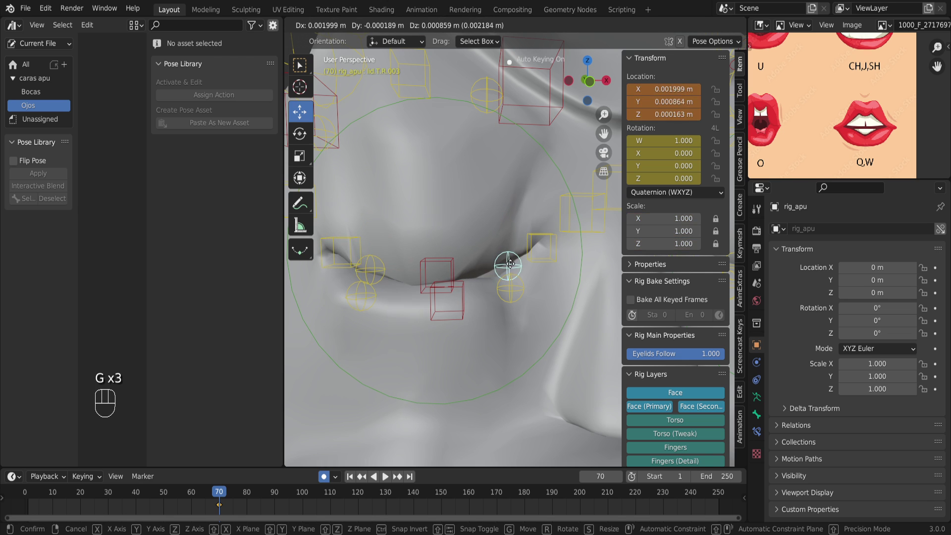
{"action": "left_click", "coordinate": [510, 266]}
{"action": "left_click", "coordinate": [511, 281]}
{"action": "key", "text": "g"}
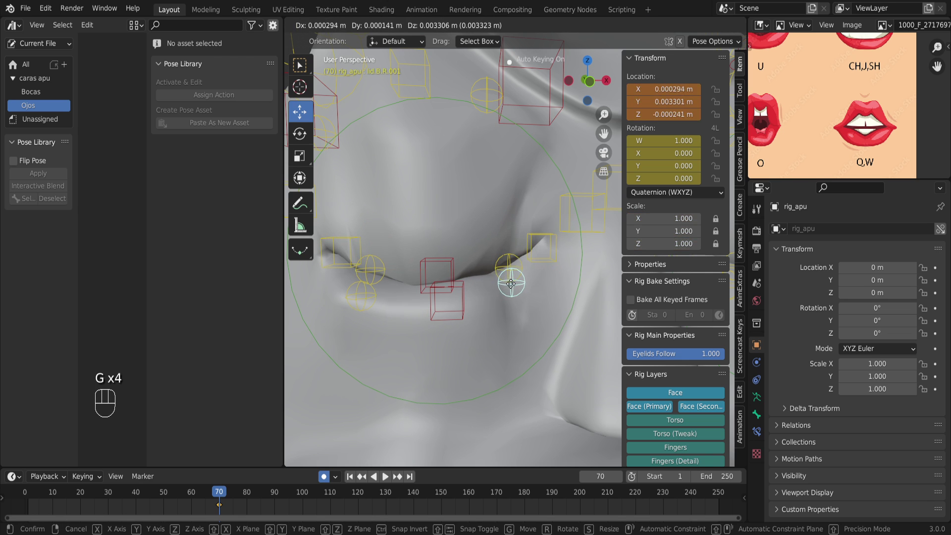
{"action": "left_click", "coordinate": [509, 277]}
Lower the middle and inner upper brow controls of both eyebrows together, bringing brow.T.L.003 to about -0.016 m in Y.
{"action": "scroll", "coordinate": [480, 267], "scroll_direction": "down", "scroll_amount": 4}
{"action": "middle_click_drag", "start_coordinate": [513, 272], "coordinate": [485, 288], "text": "shift"}
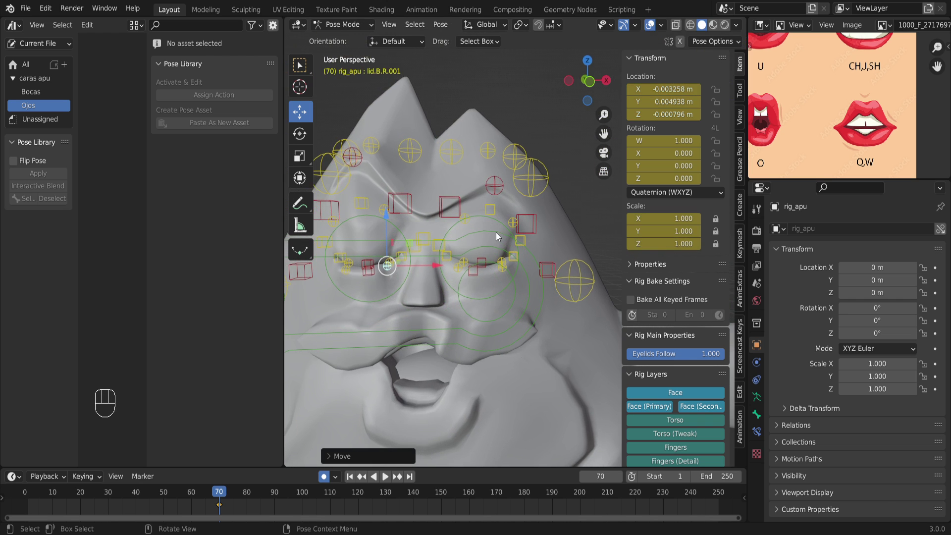
{"action": "middle_click_drag", "start_coordinate": [495, 232], "coordinate": [498, 245], "text": "shift"}
{"action": "scroll", "coordinate": [506, 245], "scroll_direction": "up", "scroll_amount": 2}
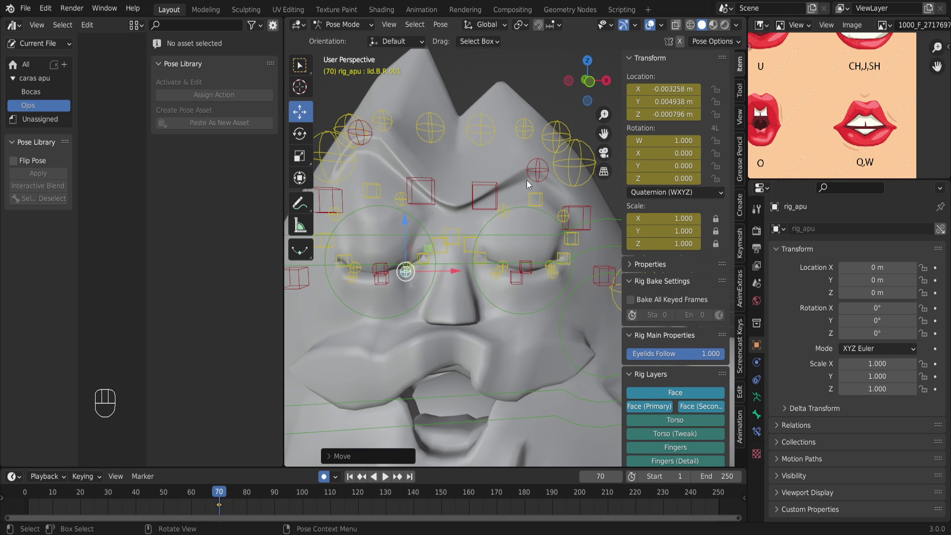
{"action": "left_click", "coordinate": [537, 170]}
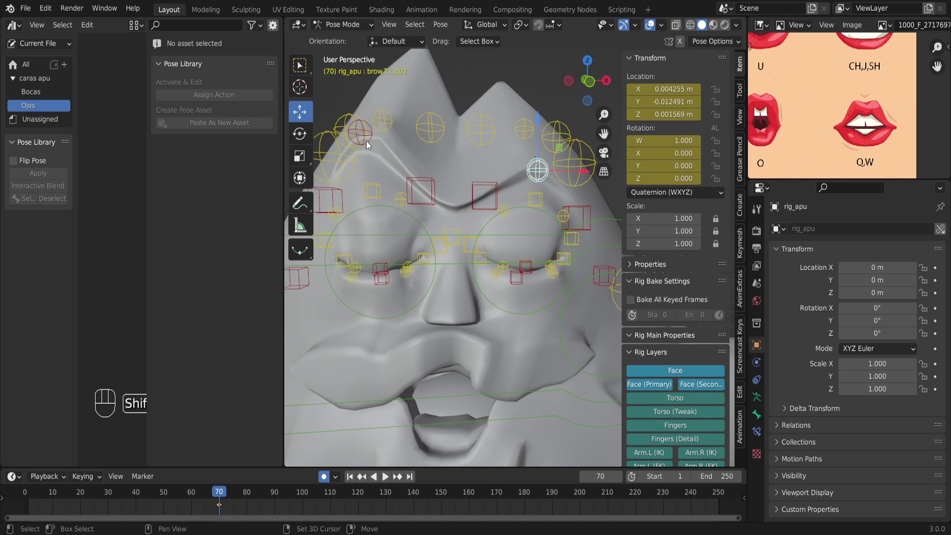
{"action": "left_click", "coordinate": [375, 153], "text": "shift"}
{"action": "left_click_drag", "start_coordinate": [452, 106], "coordinate": [456, 120]}
{"action": "key", "text": "ctrl+z"}
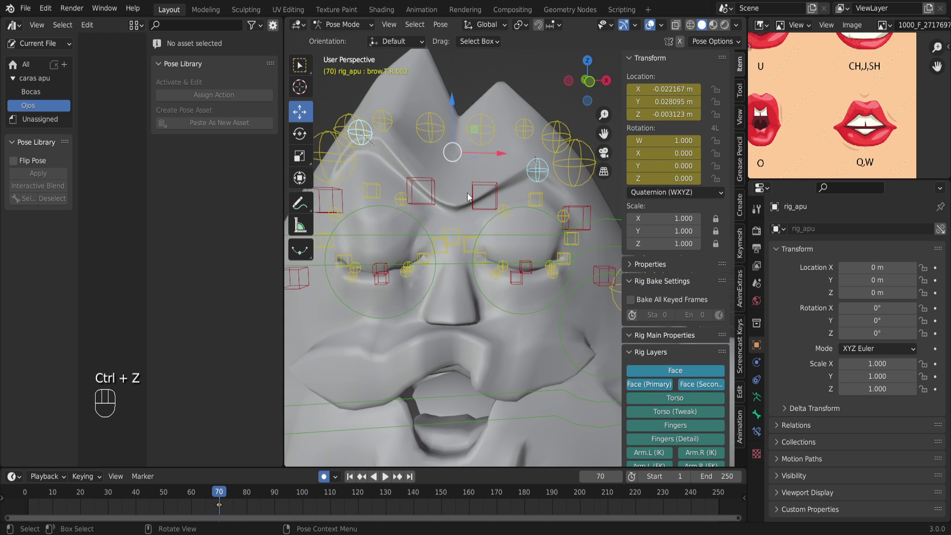
{"action": "left_click", "coordinate": [427, 191], "text": "shift"}
{"action": "left_click", "coordinate": [475, 199], "text": "shift"}
{"action": "left_click_drag", "start_coordinate": [453, 133], "coordinate": [451, 149]}
{"action": "left_click_drag", "start_coordinate": [441, 225], "coordinate": [442, 225]}
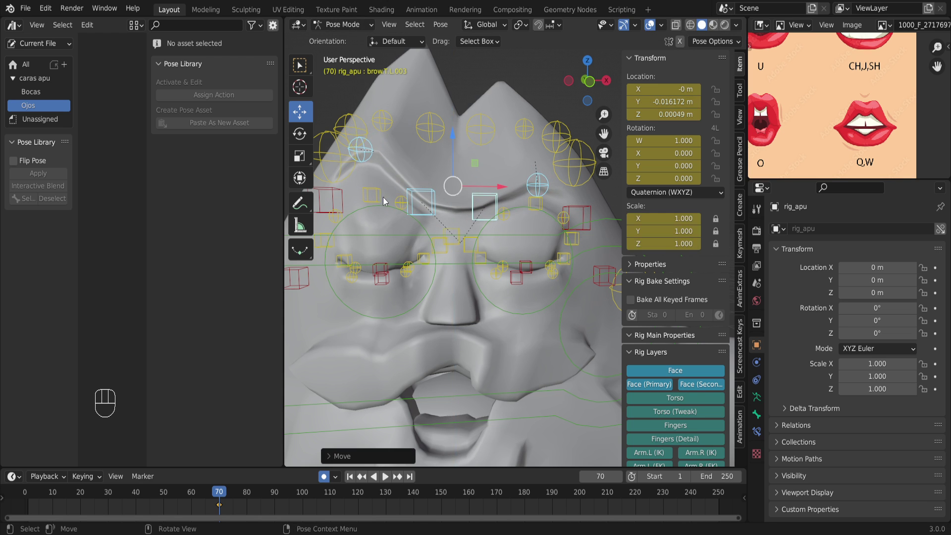
Lower the four small lower-brow controls above both eyes together, to about -0.012 m in Y.
{"action": "left_click", "coordinate": [376, 197]}
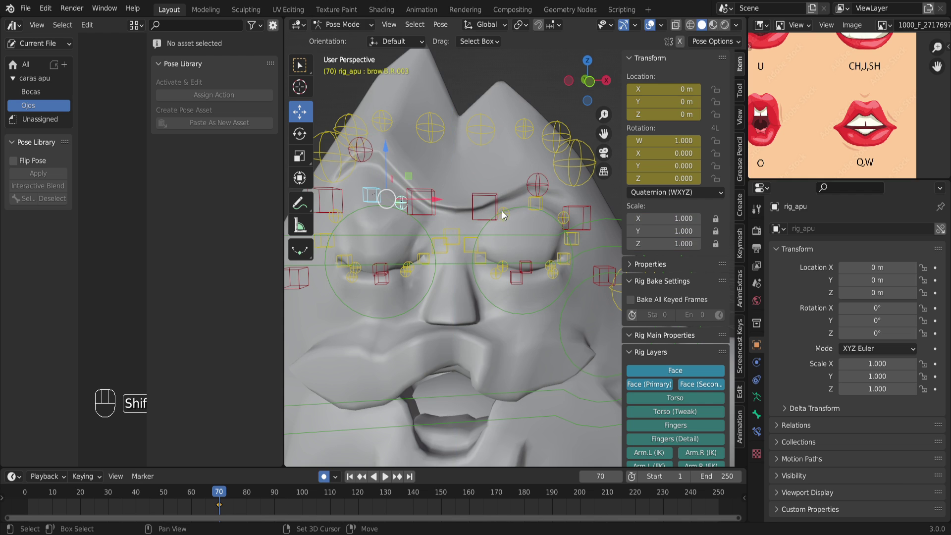
{"action": "left_click", "coordinate": [535, 207]}
{"action": "left_click", "coordinate": [546, 218]}
{"action": "left_click", "coordinate": [535, 231]}
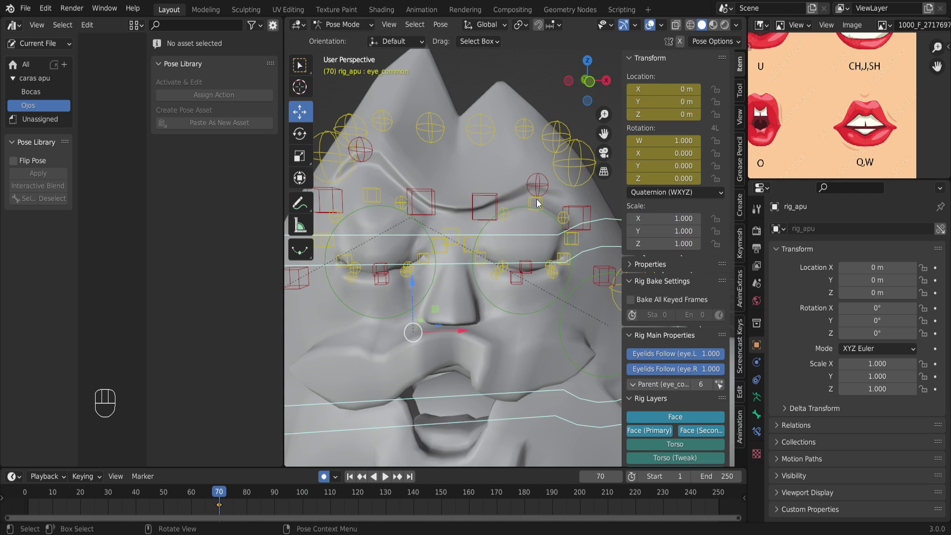
{"action": "left_click", "coordinate": [510, 208]}
{"action": "left_click", "coordinate": [503, 214], "text": "shift"}
{"action": "left_click", "coordinate": [399, 206], "text": "shift"}
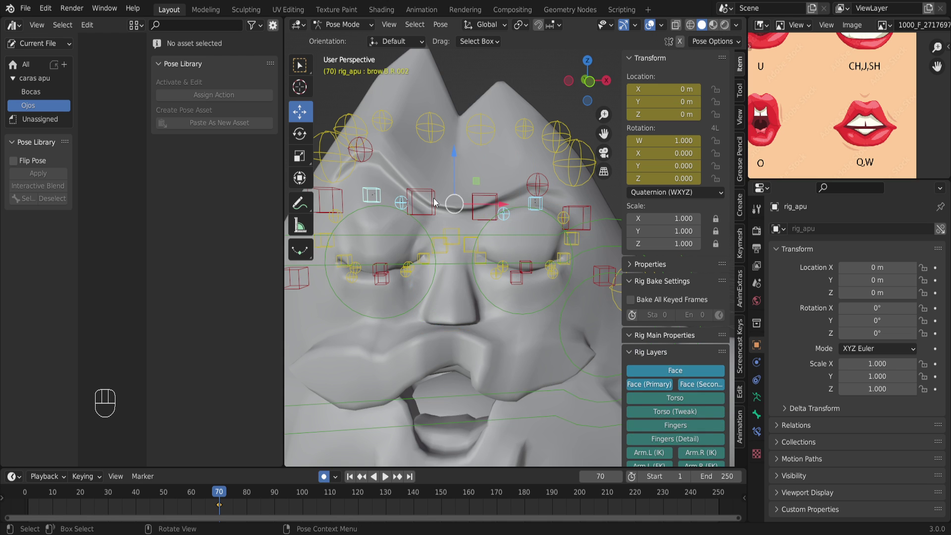
{"action": "left_click_drag", "start_coordinate": [456, 165], "coordinate": [453, 174]}
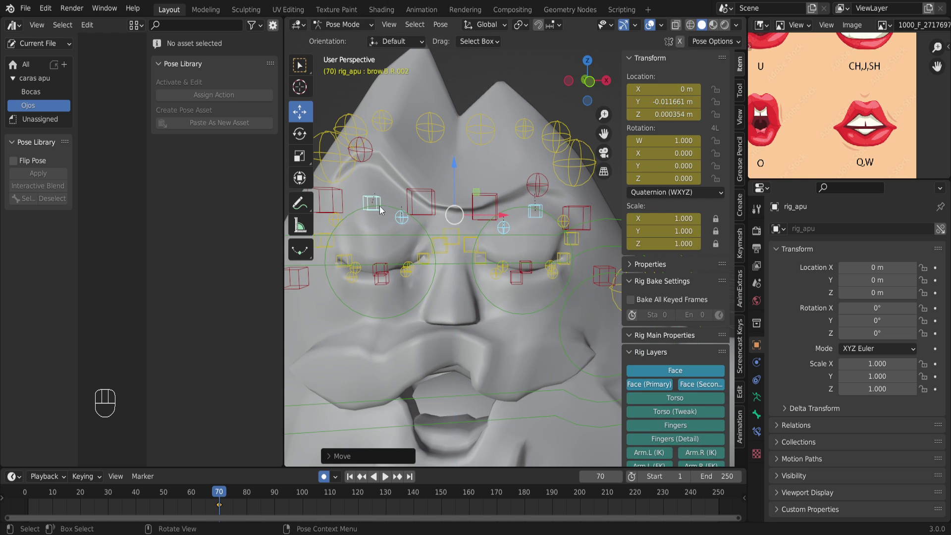
Lower the right eyebrow control brow.T.R.002 a little further, and nudge the inner left eyebrow control brow.T.L.003.
{"action": "left_click", "coordinate": [367, 159]}
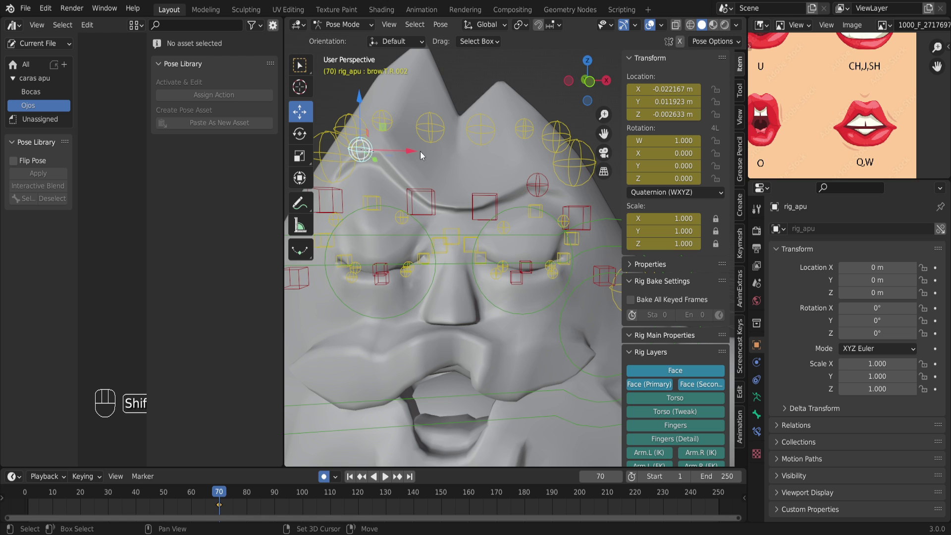
{"action": "left_click_drag", "start_coordinate": [358, 108], "coordinate": [359, 125]}
{"action": "left_click", "coordinate": [481, 198]}
{"action": "left_click_drag", "start_coordinate": [477, 180], "coordinate": [481, 177]}
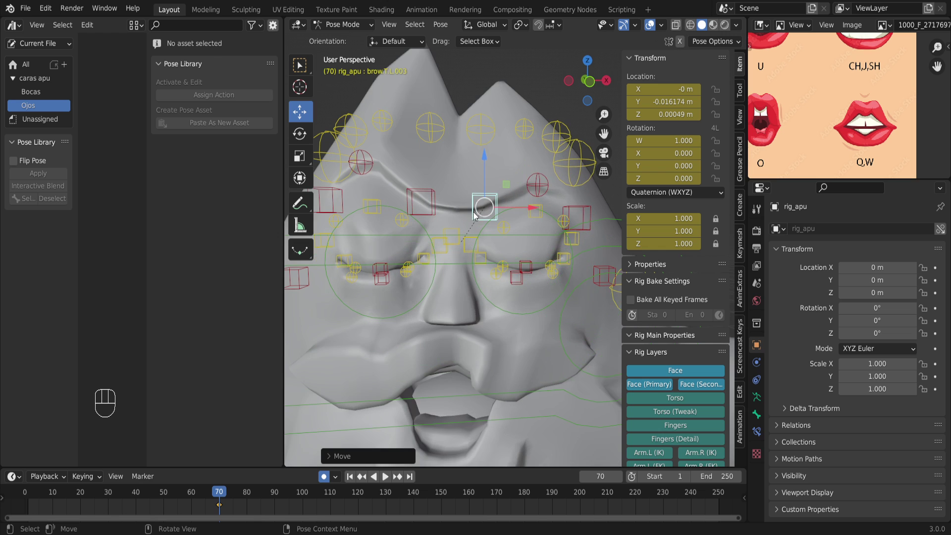
Try moving the forehead controls and the right temple control to test their effect on the face.
{"action": "mouse_move", "coordinate": [524, 133]}
{"action": "left_mouse_down"}
{"action": "mouse_move", "coordinate": [545, 109]}
{"action": "mouse_move", "coordinate": [536, 95]}
{"action": "mouse_move", "coordinate": [529, 128]}
{"action": "mouse_move", "coordinate": [500, 122]}
{"action": "mouse_move", "coordinate": [525, 126]}
{"action": "mouse_move", "coordinate": [522, 117]}
{"action": "left_mouse_up"}
{"action": "key", "text": "ctrl+z"}
{"action": "left_click_drag", "start_coordinate": [435, 135], "coordinate": [483, 135]}
{"action": "key", "text": "ctrl+z"}
{"action": "scroll", "coordinate": [498, 185], "scroll_direction": "down", "scroll_amount": 2}
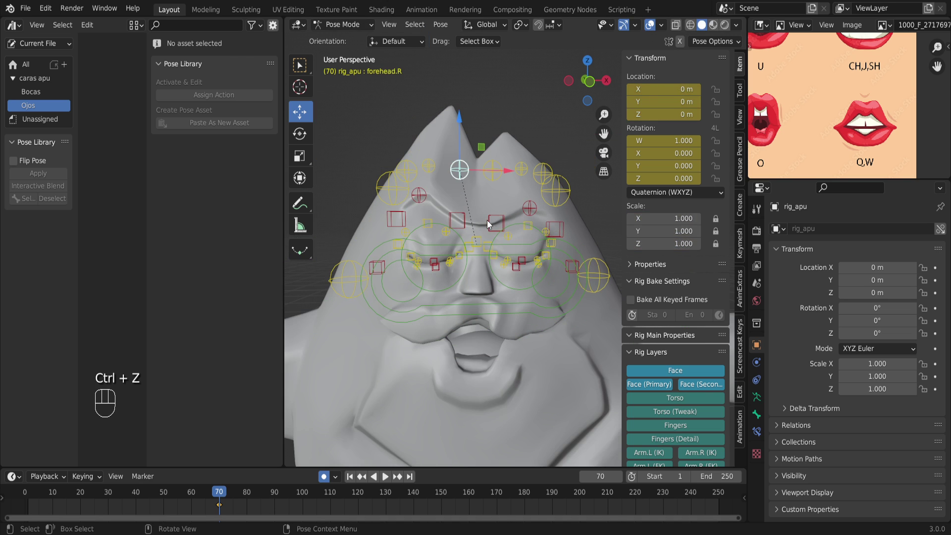
{"action": "scroll", "coordinate": [478, 201], "scroll_direction": "up", "scroll_amount": 1}
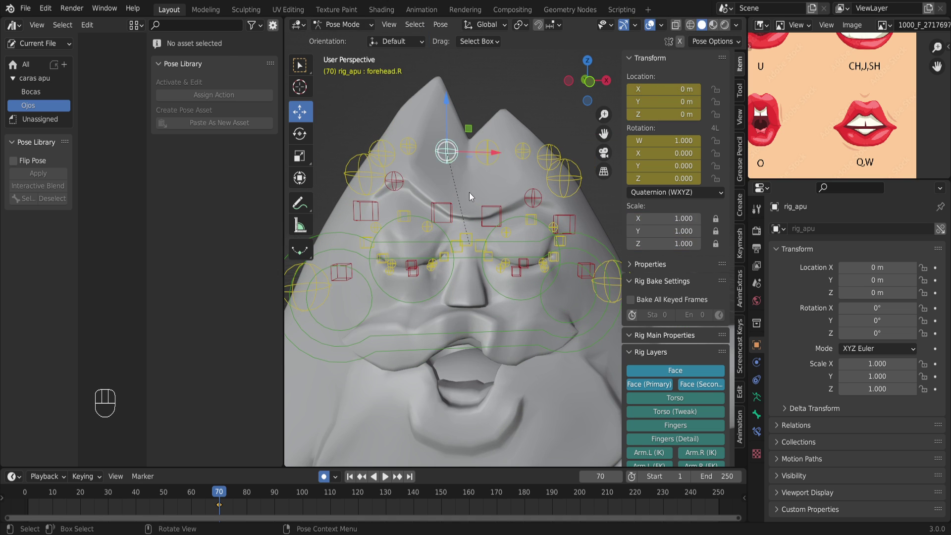
{"action": "left_click", "coordinate": [485, 151]}
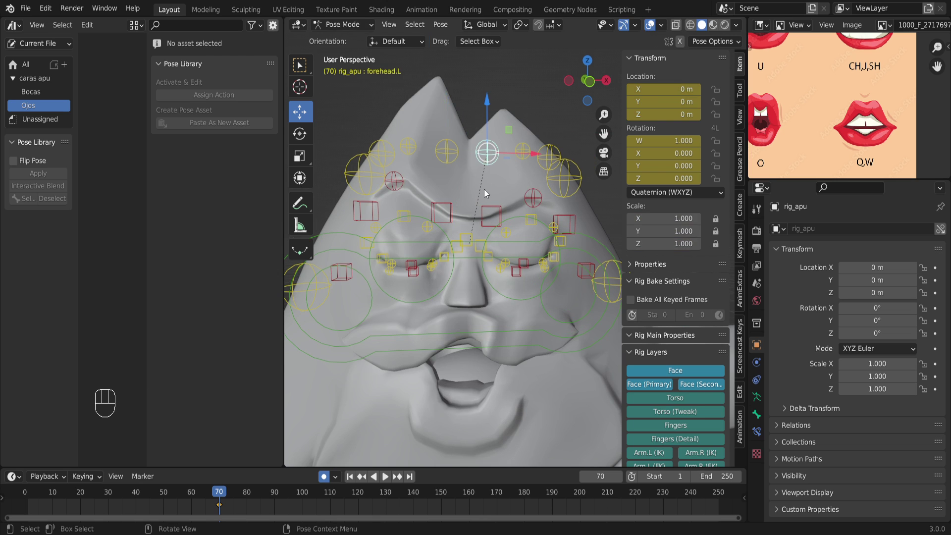
{"action": "left_click_drag", "start_coordinate": [373, 153], "coordinate": [372, 130]}
{"action": "key", "text": "ctrl+z"}
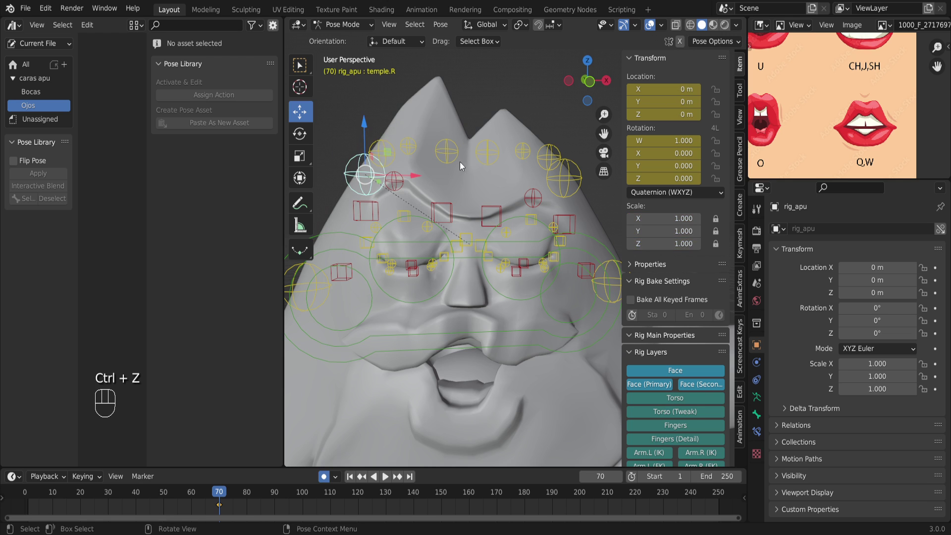
Select all the forehead and temple controls, delete their keyframes at frame 70, and hide the controls.
{"action": "left_click", "coordinate": [565, 159], "text": "shift"}
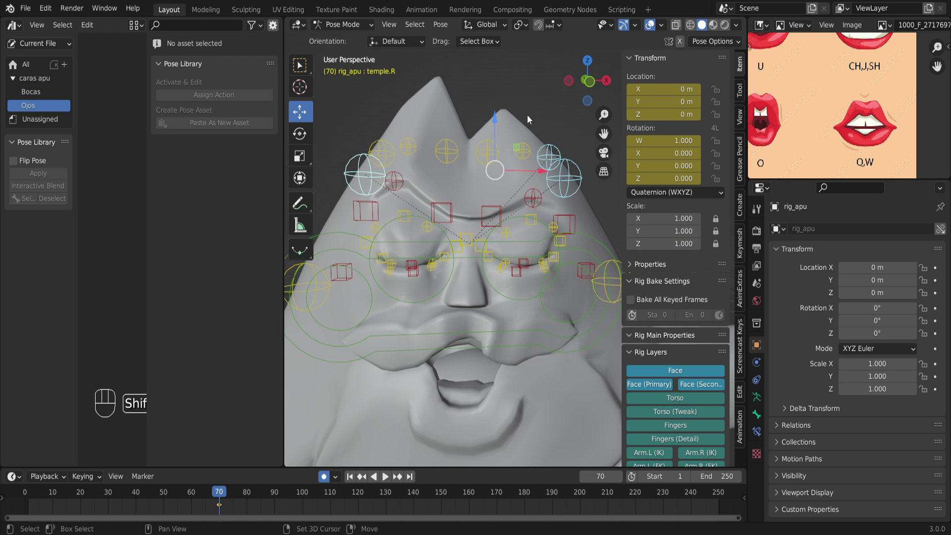
{"action": "left_click_drag", "start_coordinate": [432, 155], "coordinate": [530, 140], "text": "shift"}
{"action": "left_click_drag", "start_coordinate": [417, 109], "coordinate": [379, 151], "text": "shift"}
{"action": "left_click_drag", "start_coordinate": [240, 506], "coordinate": [209, 506]}
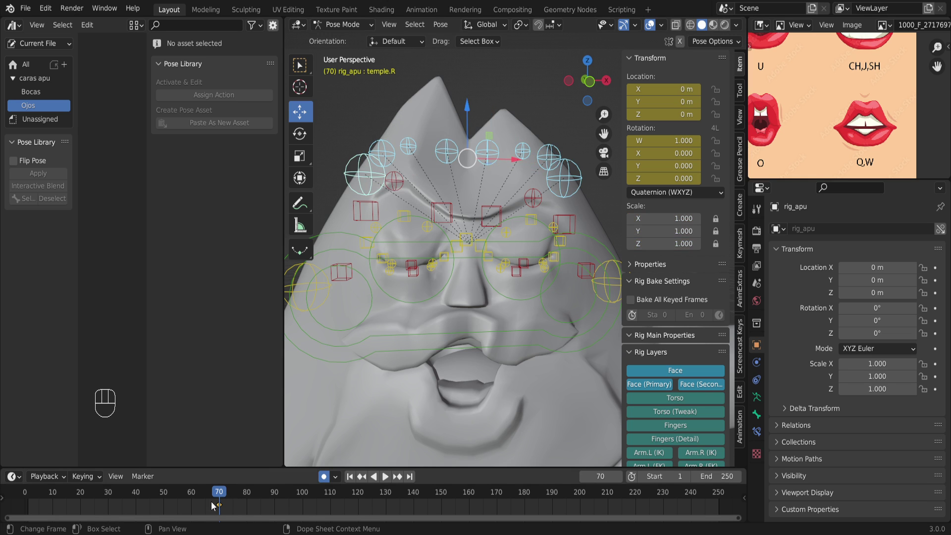
{"action": "key", "text": "Delete"}
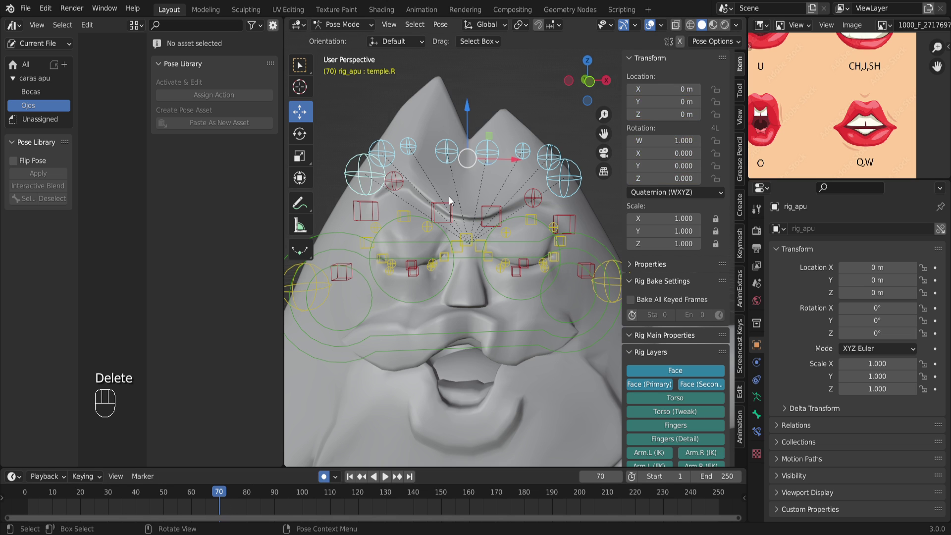
{"action": "key", "text": "h"}
Lower the left eye's outer lower-brow control brow.B.L to about -0.010 m in Y.
{"action": "middle_click_drag", "start_coordinate": [457, 230], "coordinate": [433, 195], "text": "shift"}
{"action": "scroll", "coordinate": [464, 213], "scroll_direction": "up", "scroll_amount": 3}
{"action": "middle_click_drag", "start_coordinate": [469, 260], "coordinate": [472, 263], "text": "shift"}
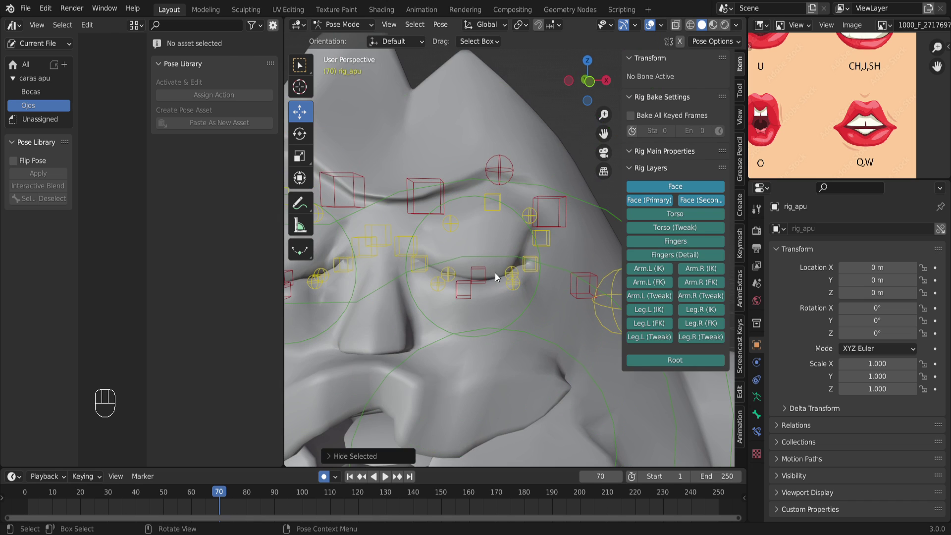
{"action": "left_click", "coordinate": [549, 238]}
{"action": "left_click_drag", "start_coordinate": [548, 237], "coordinate": [561, 223]}
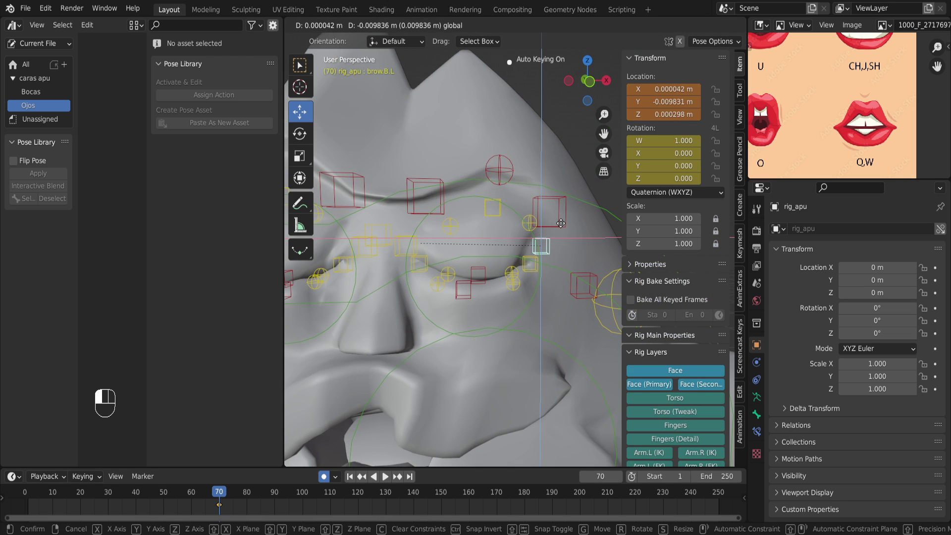
{"action": "left_click_drag", "start_coordinate": [374, 260], "coordinate": [375, 261]}
Lower the right eye's outer lower-brow control brow.B.R to about -0.010 m in Y, shifting it to about -0.006 m in X.
{"action": "middle_click_drag", "start_coordinate": [375, 261], "coordinate": [481, 265], "text": "shift"}
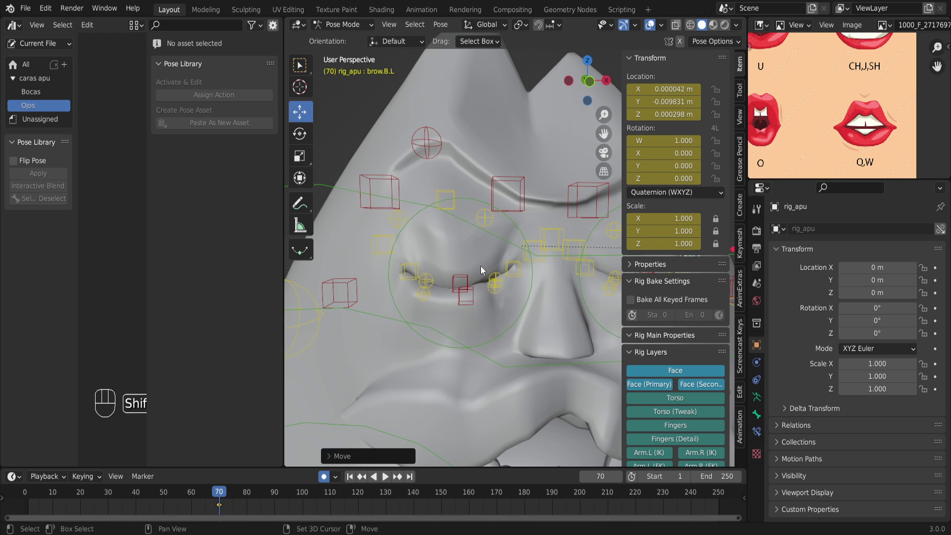
{"action": "left_click", "coordinate": [376, 243]}
{"action": "left_click_drag", "start_coordinate": [400, 222], "coordinate": [400, 238]}
{"action": "mouse_move", "coordinate": [400, 237]}
{"action": "middle_mouse_down", "text": "shift"}
{"action": "mouse_move", "coordinate": [462, 271]}
{"action": "mouse_move", "coordinate": [397, 234]}
{"action": "middle_mouse_up", "text": "shift"}
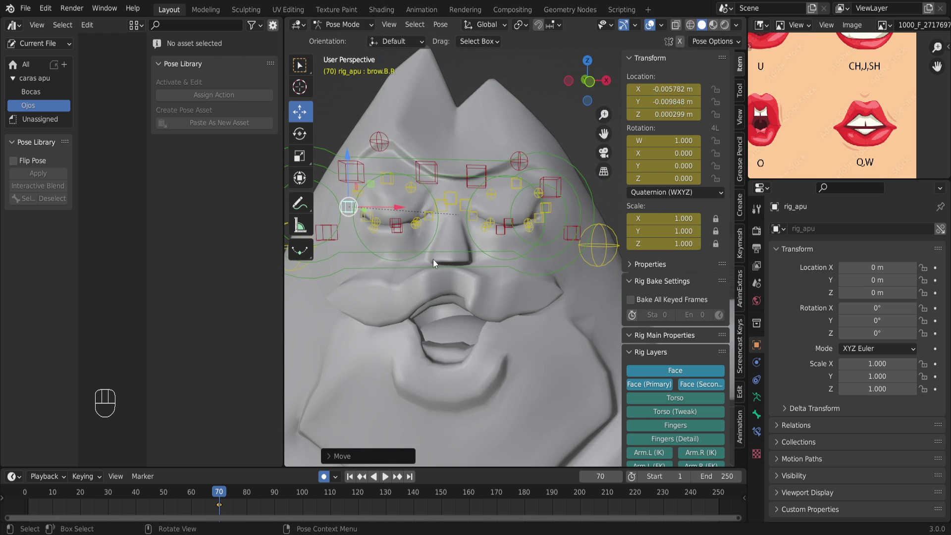
{"action": "middle_click_drag", "start_coordinate": [442, 257], "coordinate": [477, 256]}
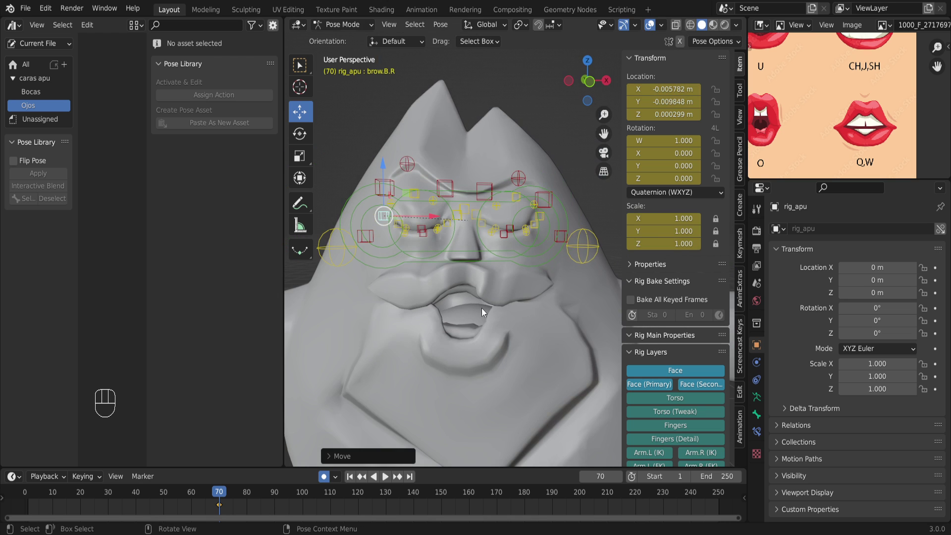
Select all the eye and brow controls and save the file.
{"action": "scroll", "coordinate": [481, 308], "scroll_direction": "down", "scroll_amount": 3}
{"action": "left_click_drag", "start_coordinate": [346, 171], "coordinate": [578, 275]}
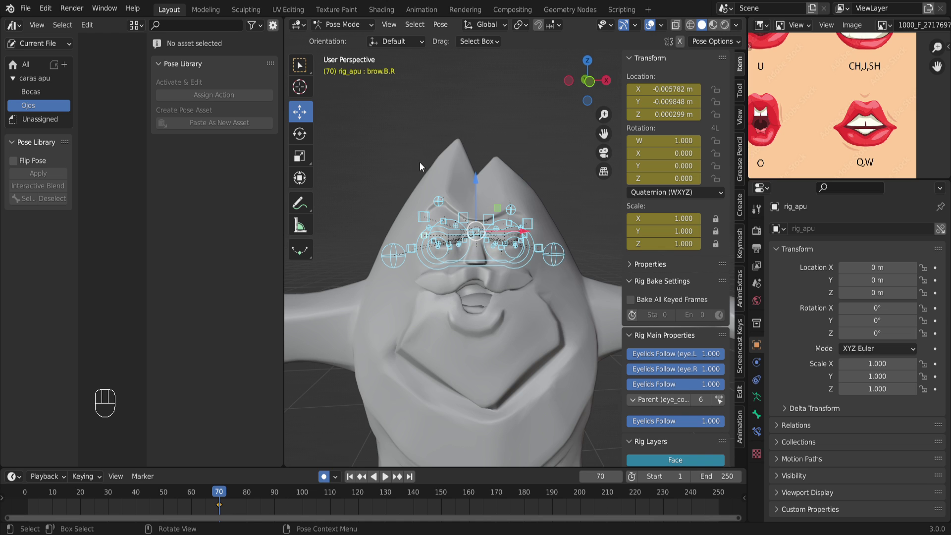
{"action": "left_click", "coordinate": [26, 8]}
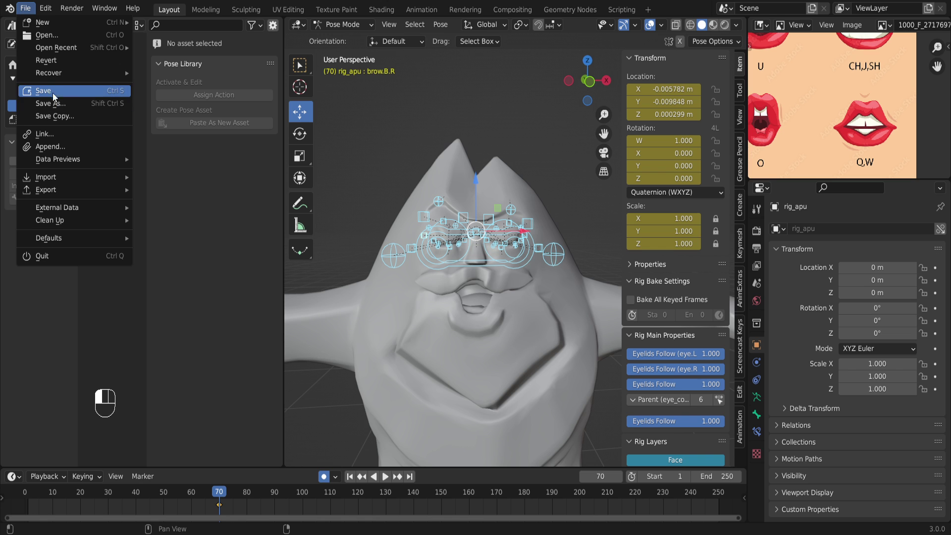
{"action": "left_click", "coordinate": [49, 91]}
{"action": "middle_click_drag", "start_coordinate": [487, 311], "coordinate": [524, 314]}
{"action": "scroll", "coordinate": [524, 314], "scroll_direction": "down", "scroll_amount": 2}
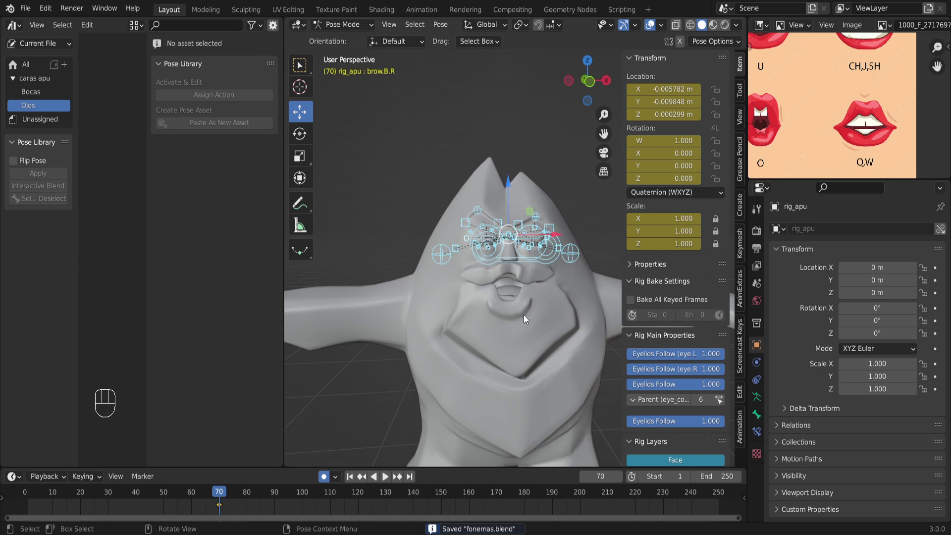
{"action": "scroll", "coordinate": [464, 252], "scroll_direction": "down", "scroll_amount": 5}
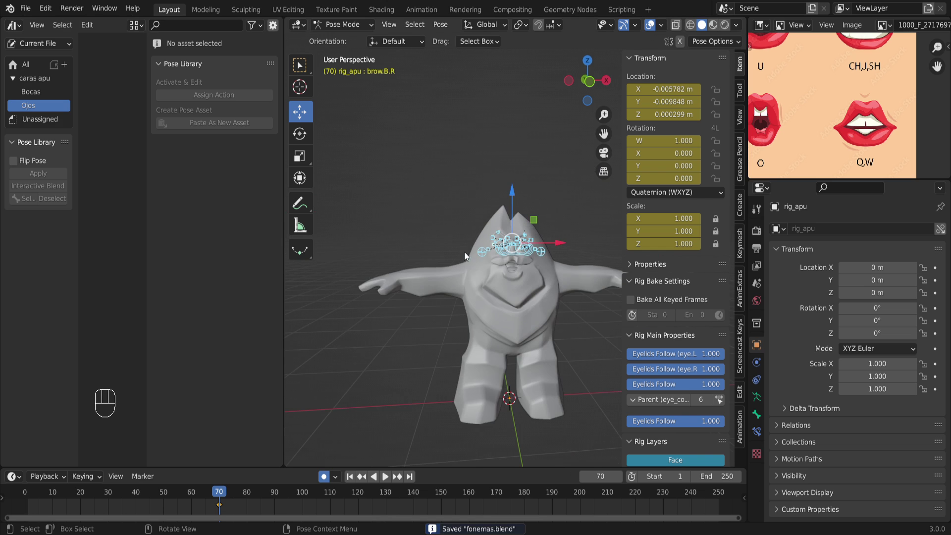
Switch the reference image area to the Outliner, make the hidden camera visible and select it.
{"action": "left_click", "coordinate": [760, 25]}
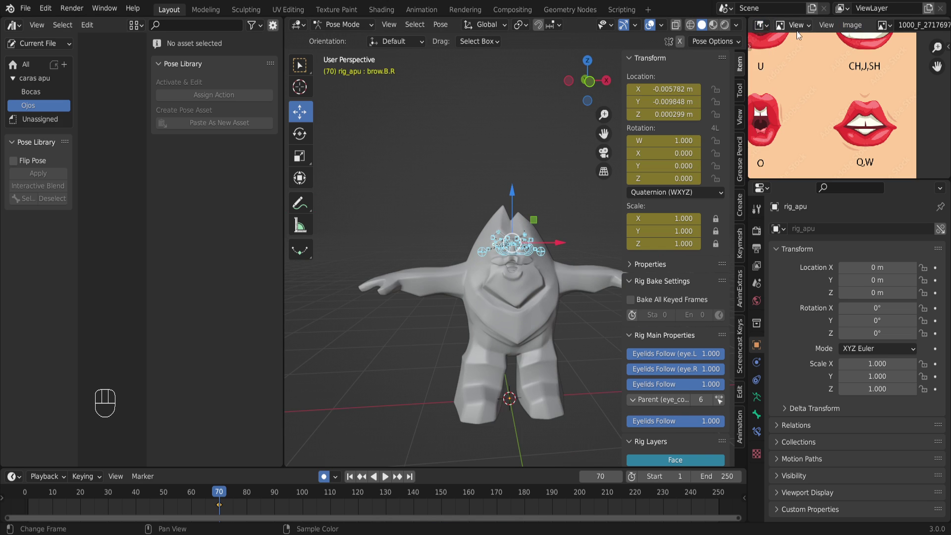
{"action": "left_click", "coordinate": [755, 29]}
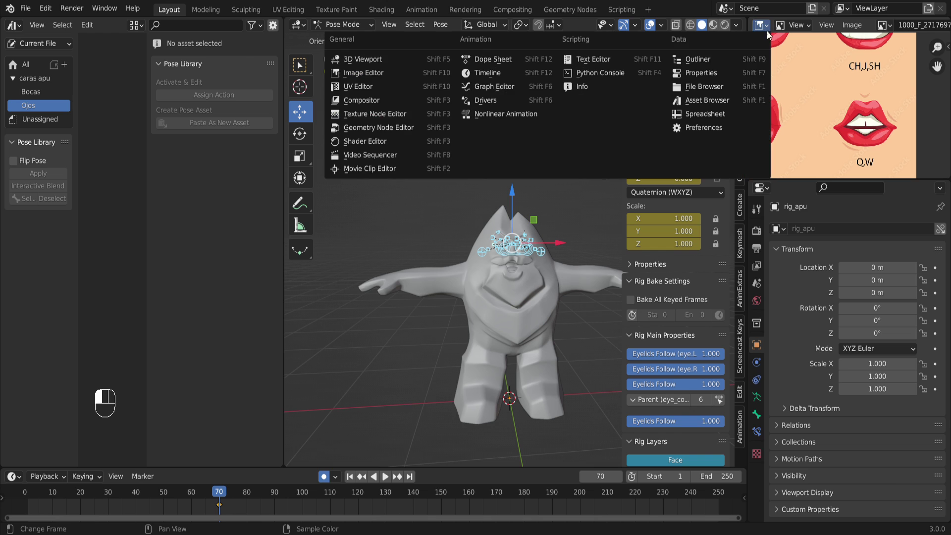
{"action": "left_click", "coordinate": [716, 64]}
{"action": "left_click", "coordinate": [809, 81]}
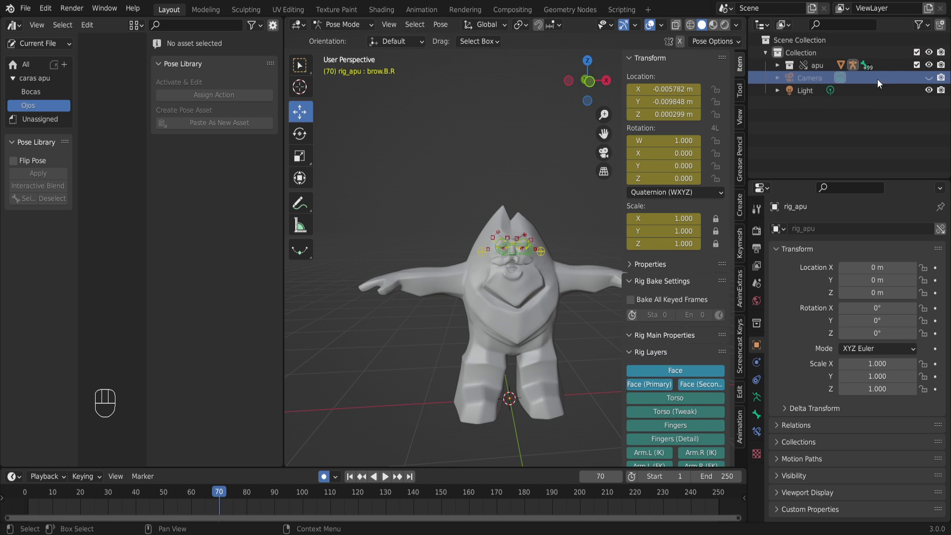
{"action": "left_click", "coordinate": [929, 77]}
{"action": "left_click", "coordinate": [814, 79]}
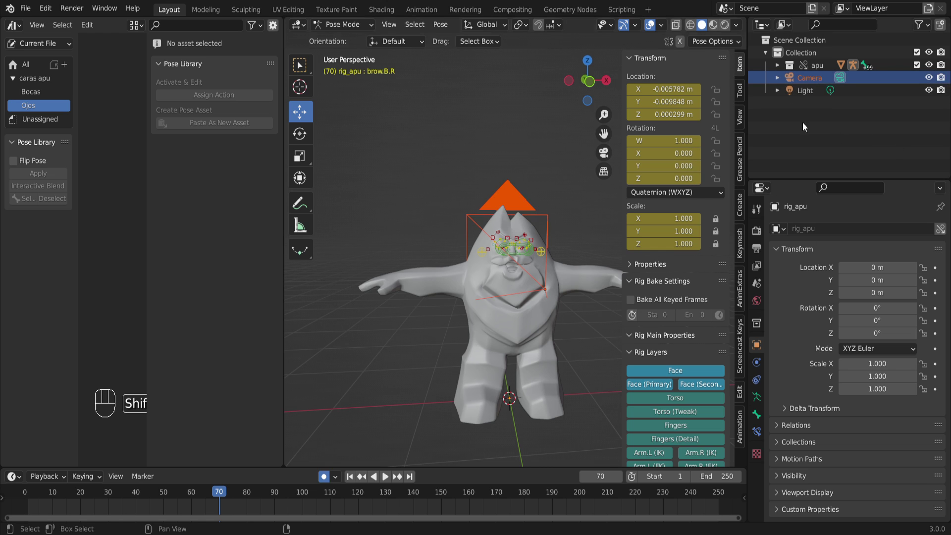
Switch from Pose Mode to Object Mode and make the camera the active object.
{"action": "key", "text": "shift+d"}
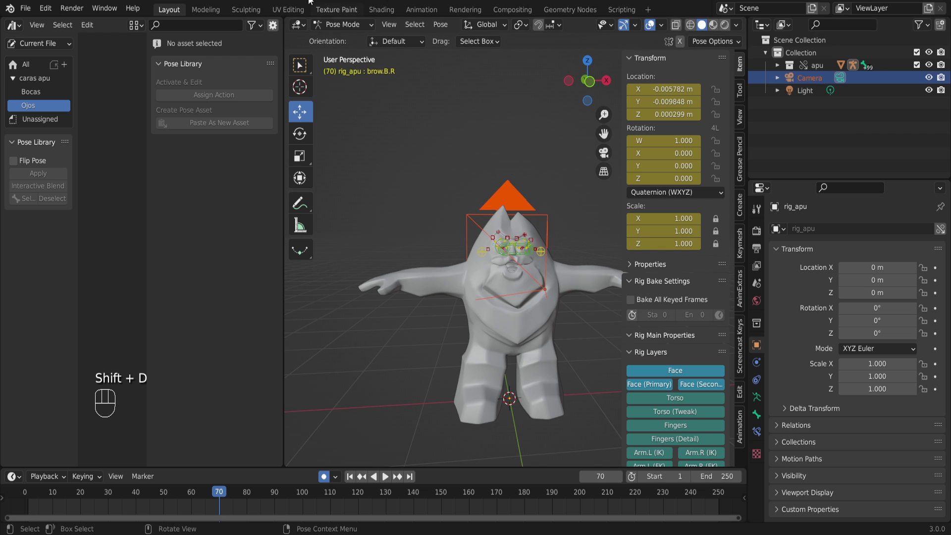
{"action": "left_click", "coordinate": [335, 26]}
{"action": "left_click", "coordinate": [338, 38]}
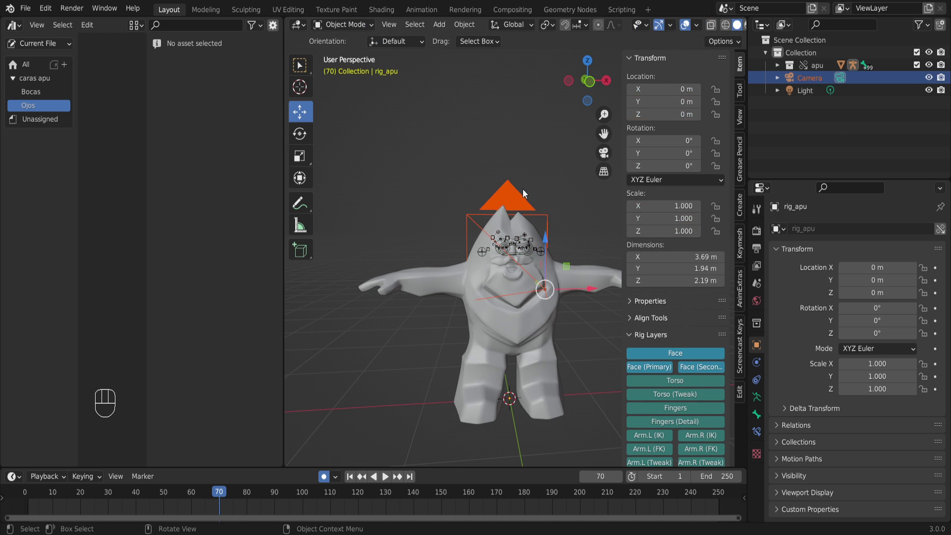
{"action": "left_click", "coordinate": [496, 171]}
{"action": "left_click", "coordinate": [518, 199]}
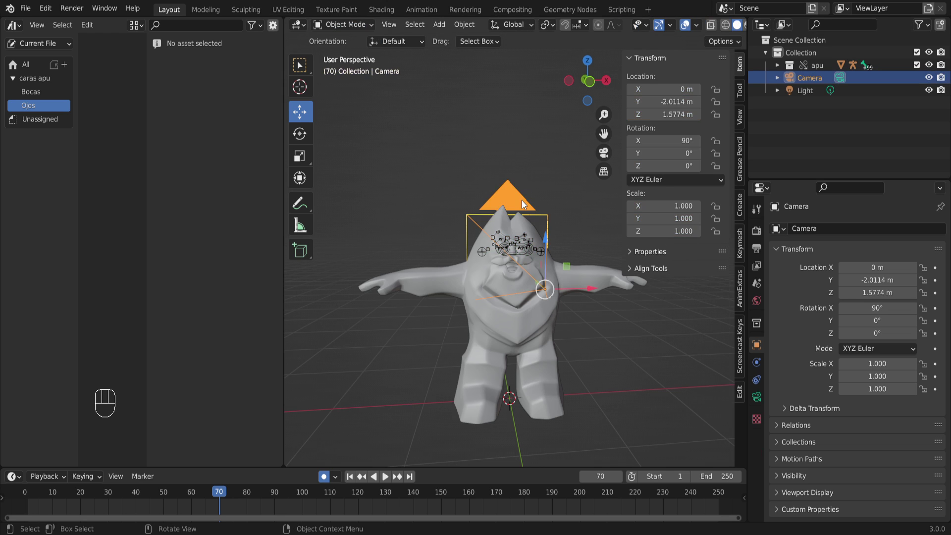
{"action": "key", "text": "shift+d"}
{"action": "left_click", "coordinate": [521, 180]}
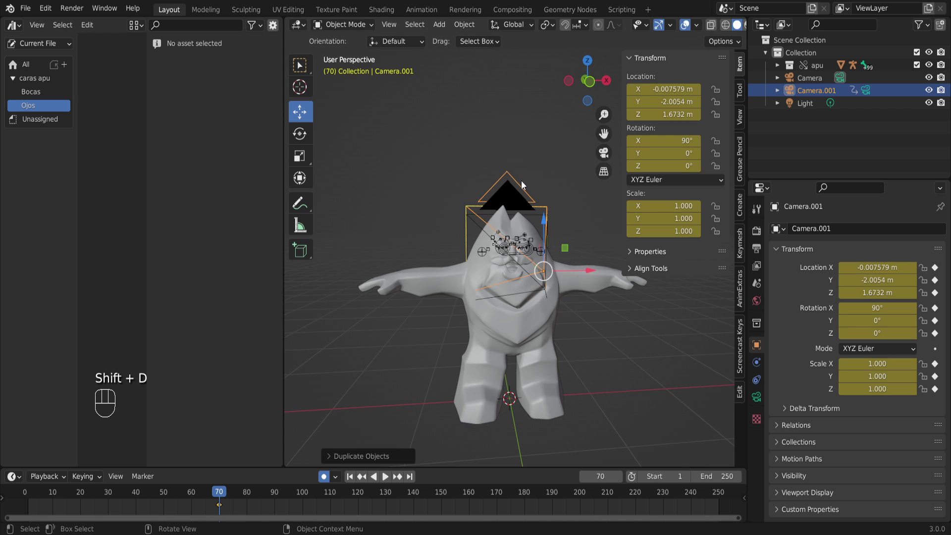
{"action": "key", "text": "ctrl+z"}
Duplicate the camera in place and move the copy to about -1.439 m in Y and 1.708 m in Z.
{"action": "middle_click_drag", "start_coordinate": [524, 199], "coordinate": [453, 251]}
{"action": "key", "text": "shift+d"}
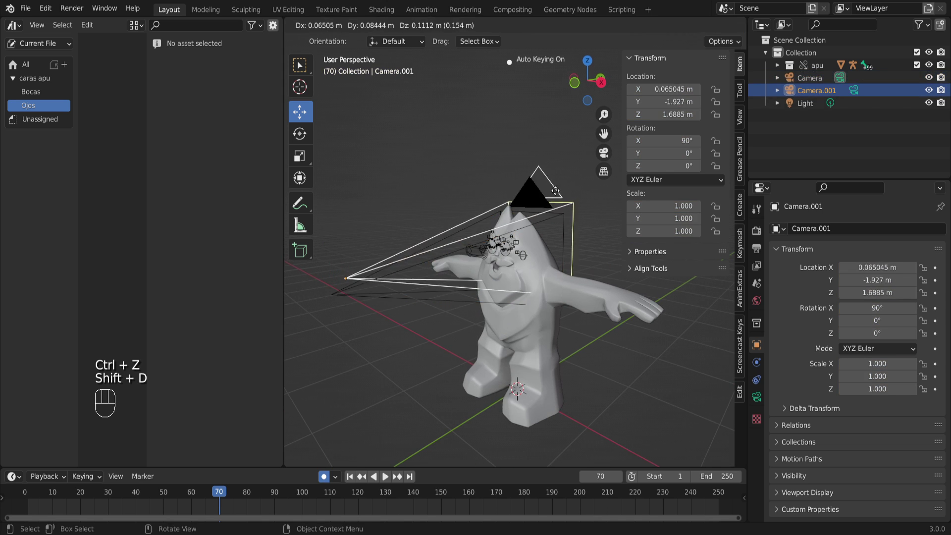
{"action": "right_click", "coordinate": [554, 198]}
{"action": "left_click_drag", "start_coordinate": [367, 289], "coordinate": [440, 257]}
{"action": "left_click_drag", "start_coordinate": [402, 233], "coordinate": [400, 213]}
Split the asset browser area, turn its lower part into a 3D Viewport and look through the camera there.
{"action": "left_click_drag", "start_coordinate": [280, 463], "coordinate": [247, 263]}
{"action": "left_click", "coordinate": [14, 272]}
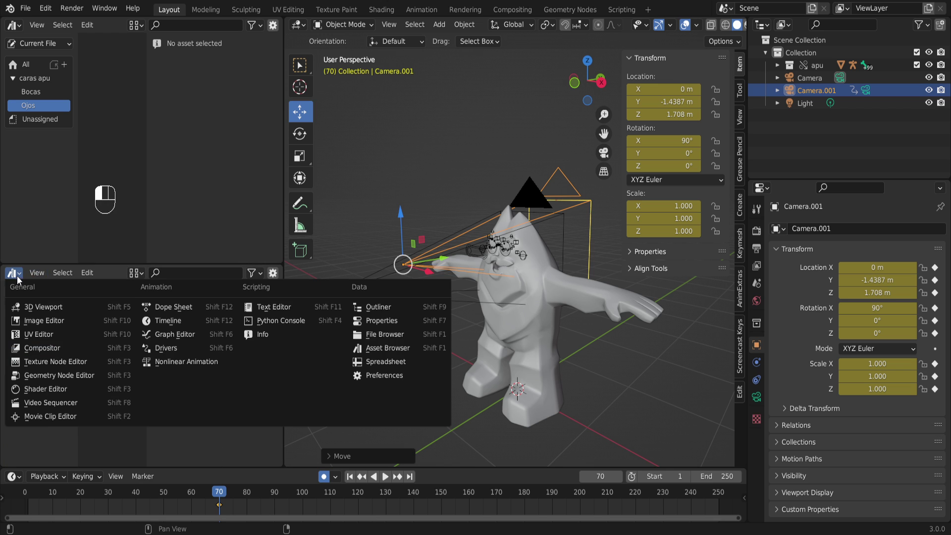
{"action": "left_click", "coordinate": [34, 311]}
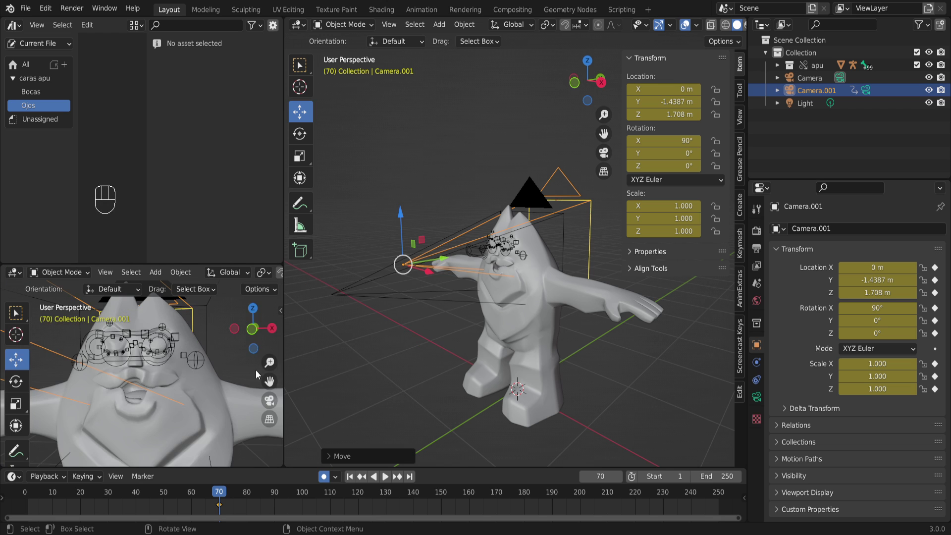
{"action": "left_click", "coordinate": [270, 401]}
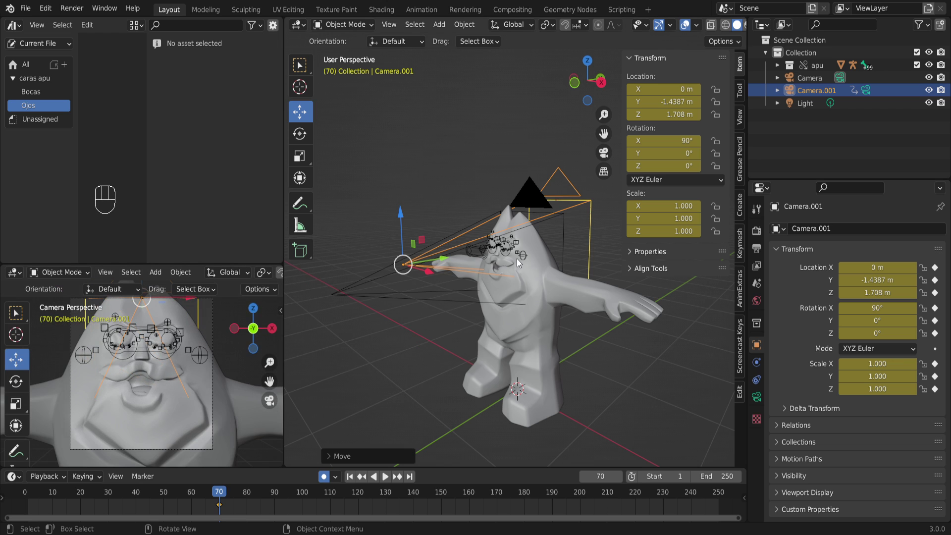
Make Camera.001 the active scene camera and turn off the overlays in the small camera viewport.
{"action": "left_click", "coordinate": [443, 187]}
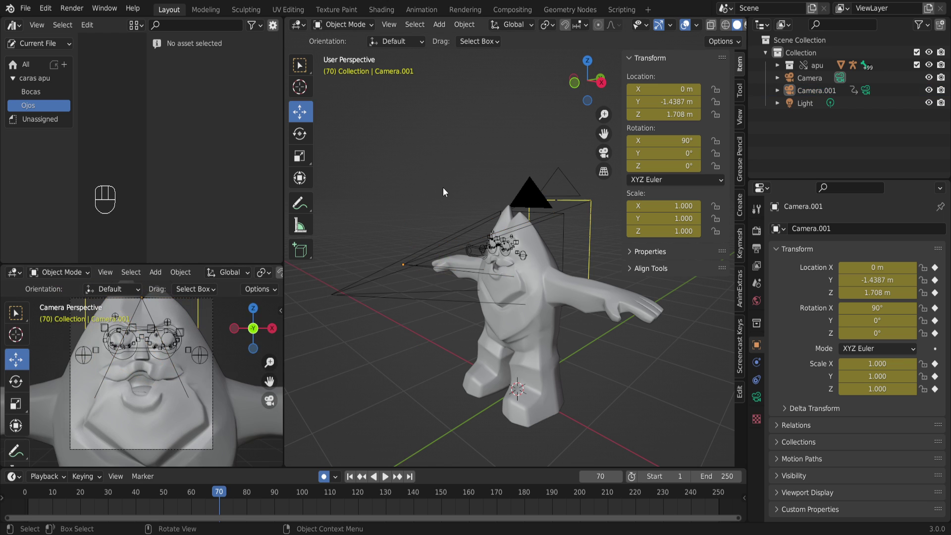
{"action": "left_click", "coordinate": [413, 261]}
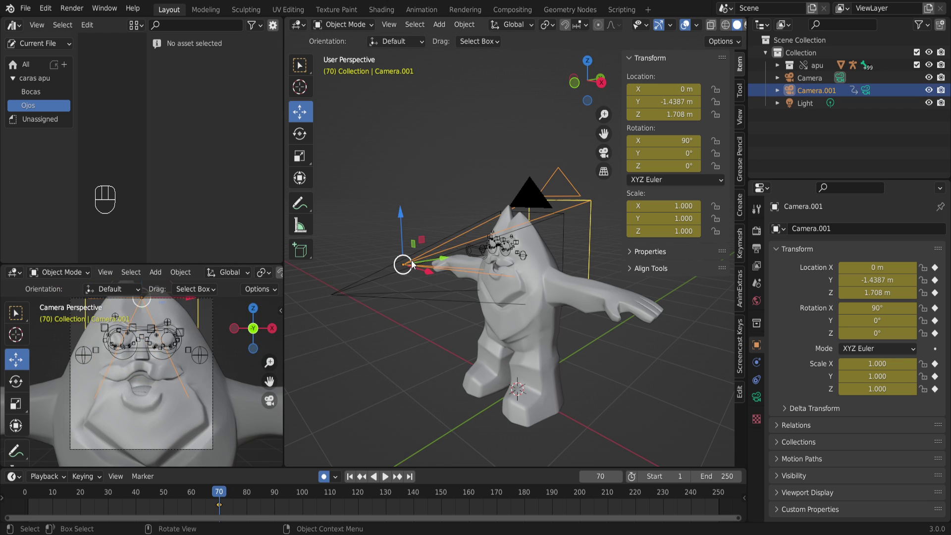
{"action": "left_click", "coordinate": [867, 90]}
{"action": "middle_click_drag", "start_coordinate": [386, 297], "coordinate": [406, 294]}
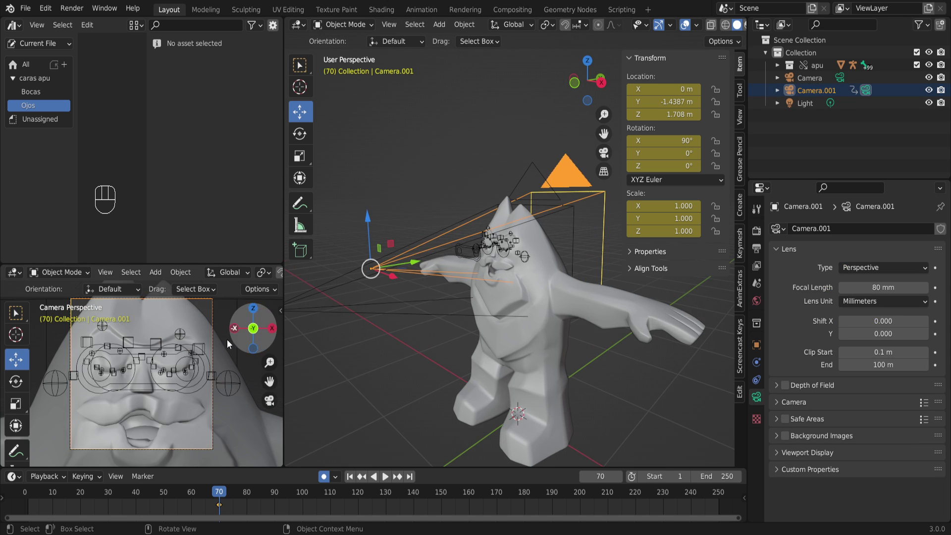
{"action": "scroll", "coordinate": [228, 277], "scroll_direction": "down", "scroll_amount": 5}
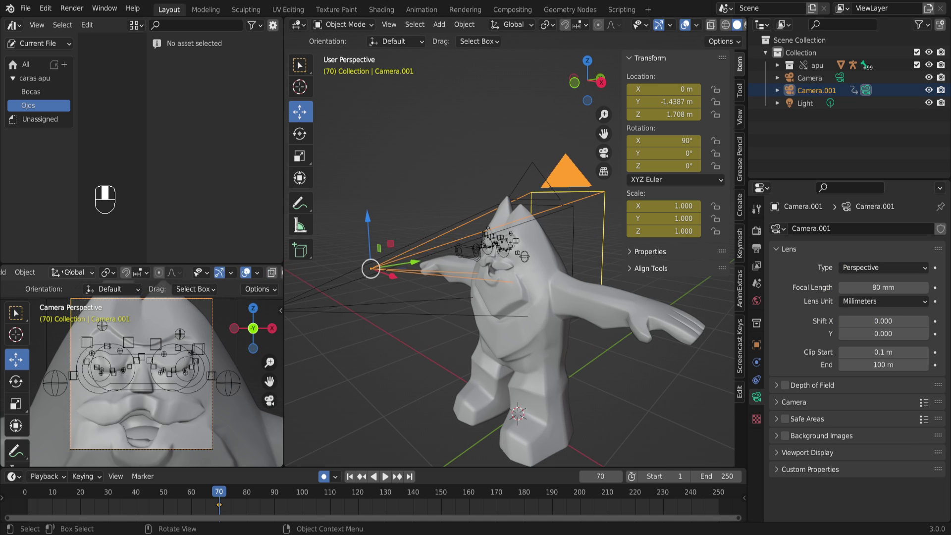
{"action": "left_click", "coordinate": [240, 273]}
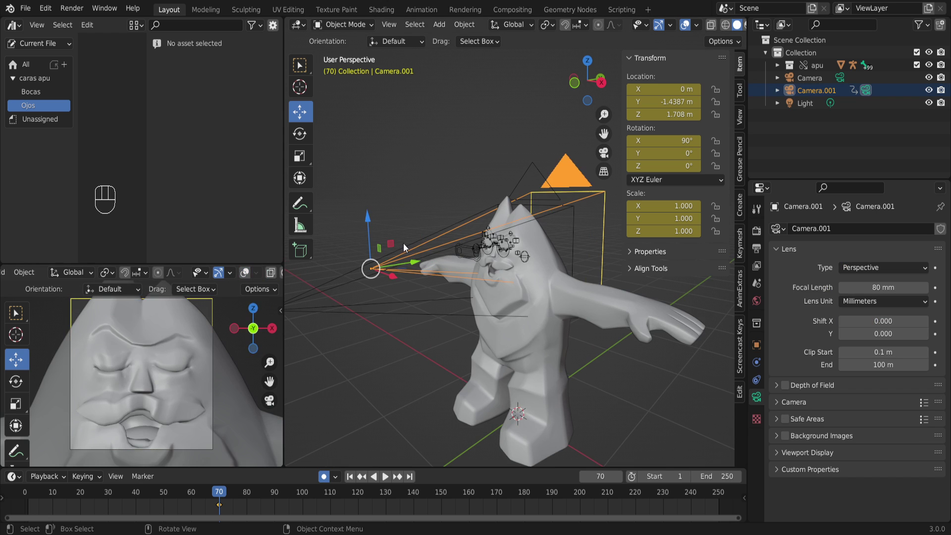
Move Camera.001 to about -1.249 m in Y and 1.754 m in Z, and hide both cameras.
{"action": "key", "text": "g"}
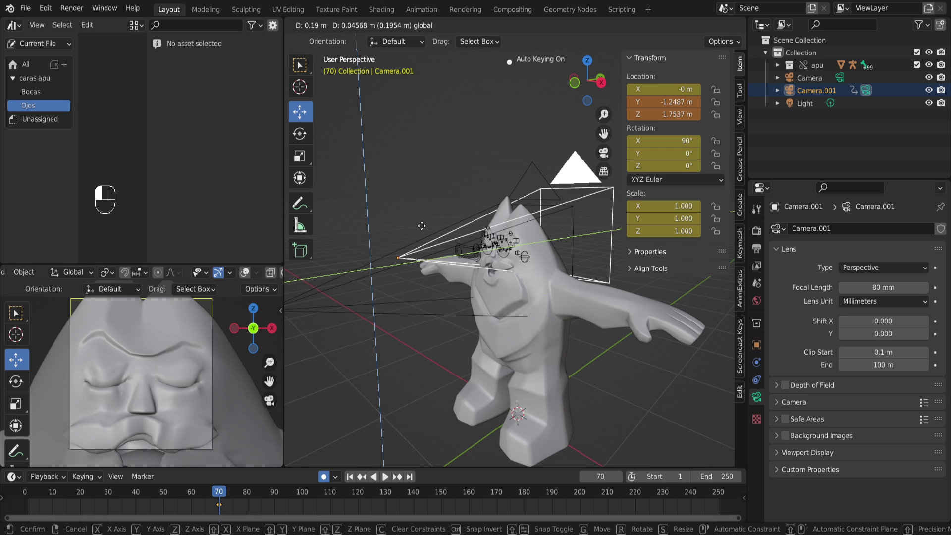
{"action": "left_click", "coordinate": [421, 226]}
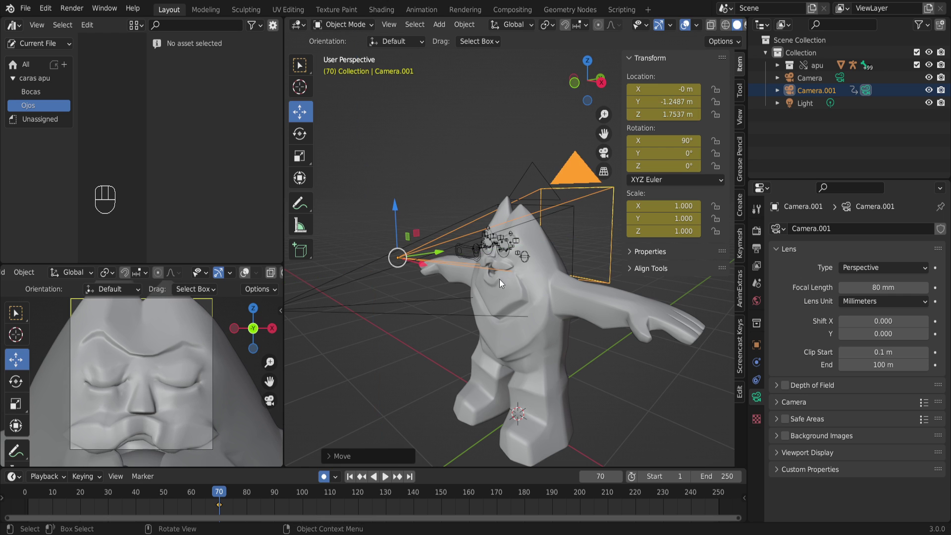
{"action": "left_click", "coordinate": [929, 90]}
{"action": "left_click", "coordinate": [929, 78]}
{"action": "middle_click_drag", "start_coordinate": [512, 272], "coordinate": [524, 292]}
{"action": "scroll", "coordinate": [527, 293], "scroll_direction": "up", "scroll_amount": 3}
{"action": "middle_click_drag", "start_coordinate": [508, 255], "coordinate": [486, 249], "text": "shift"}
{"action": "left_click", "coordinate": [485, 243]}
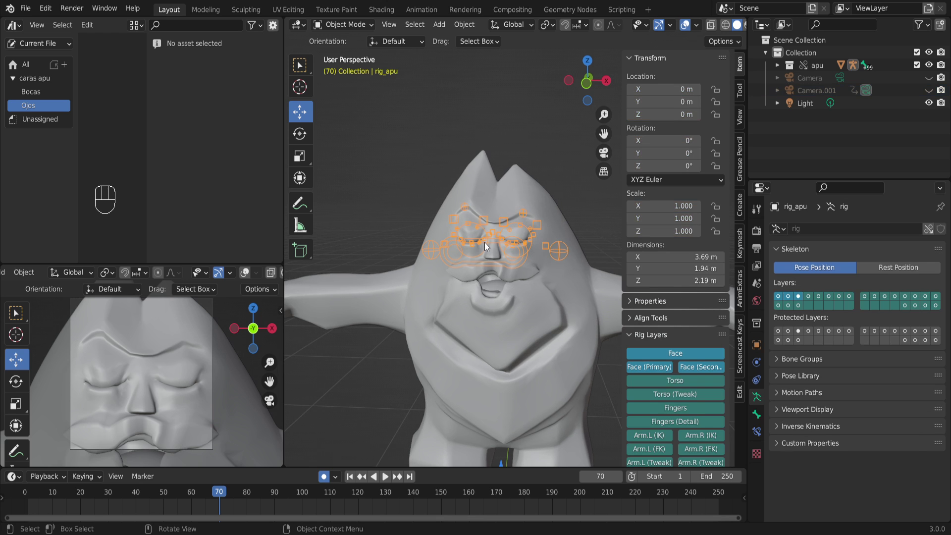
{"action": "key", "text": "alt"}
{"action": "key", "text": "alt"}
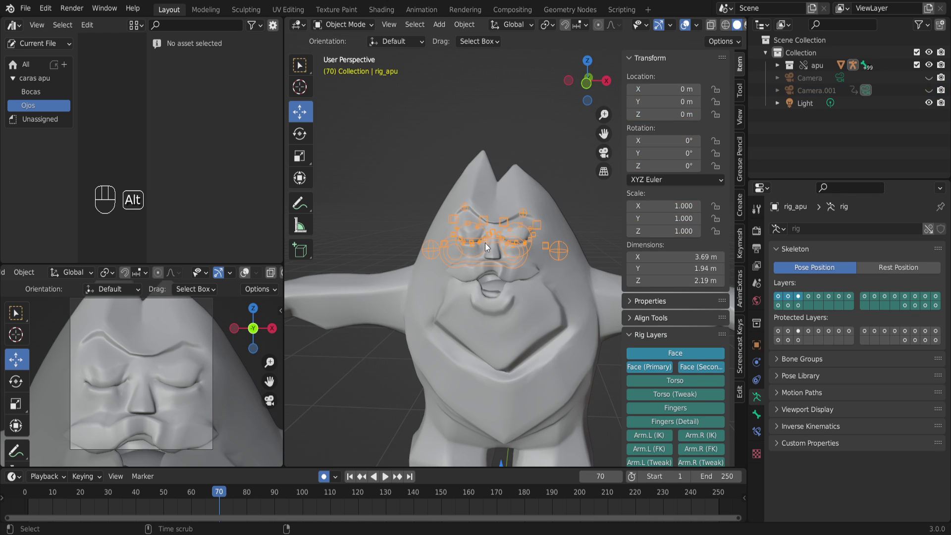
{"action": "key", "text": "alt+h"}
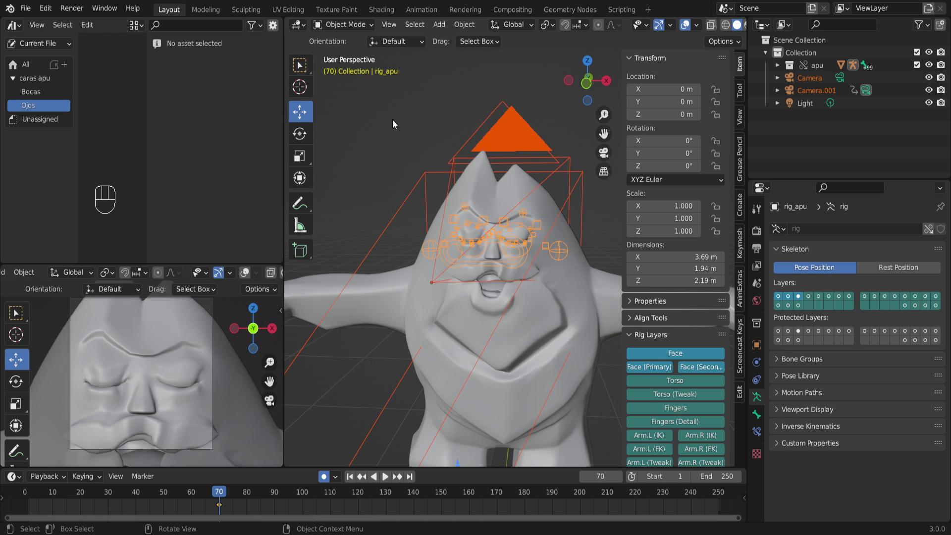
{"action": "left_click_drag", "start_coordinate": [929, 77], "coordinate": [928, 90]}
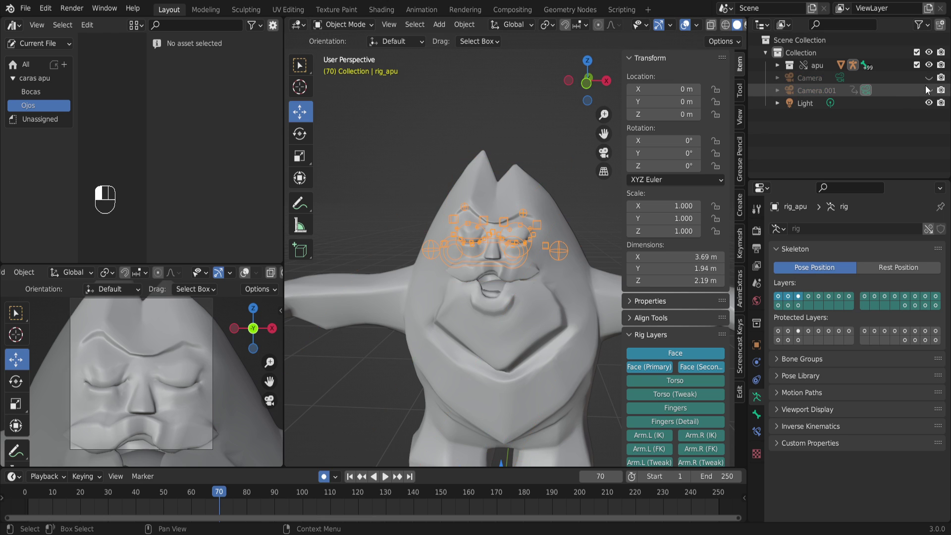
{"action": "left_click", "coordinate": [410, 109]}
{"action": "left_click", "coordinate": [468, 230]}
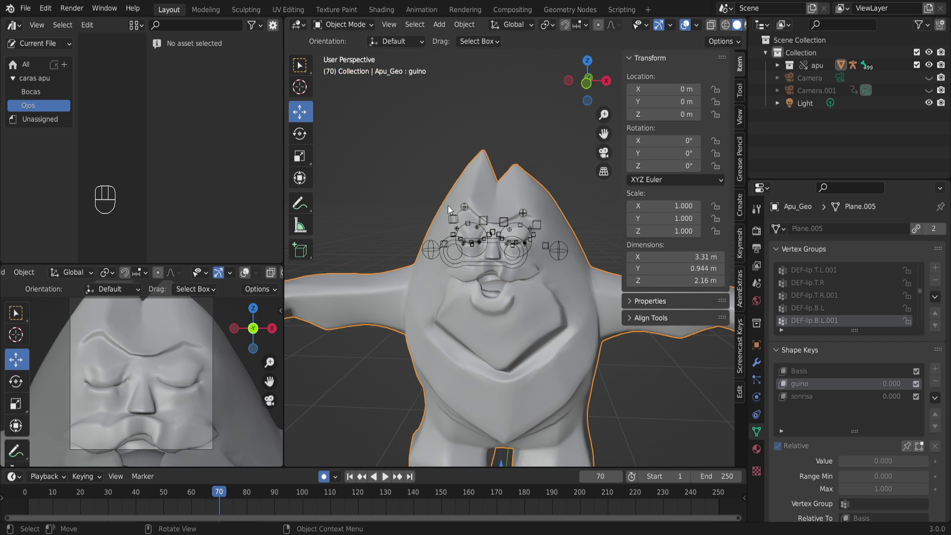
Select the character rig, switch it to Pose Mode and reveal all its hidden controls.
{"action": "left_click", "coordinate": [463, 228]}
{"action": "left_click", "coordinate": [344, 24]}
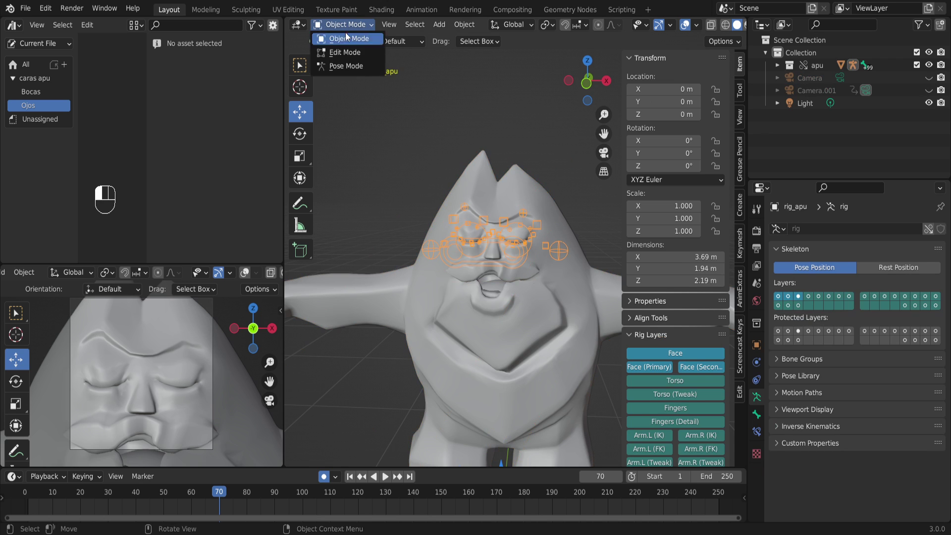
{"action": "left_click", "coordinate": [343, 70]}
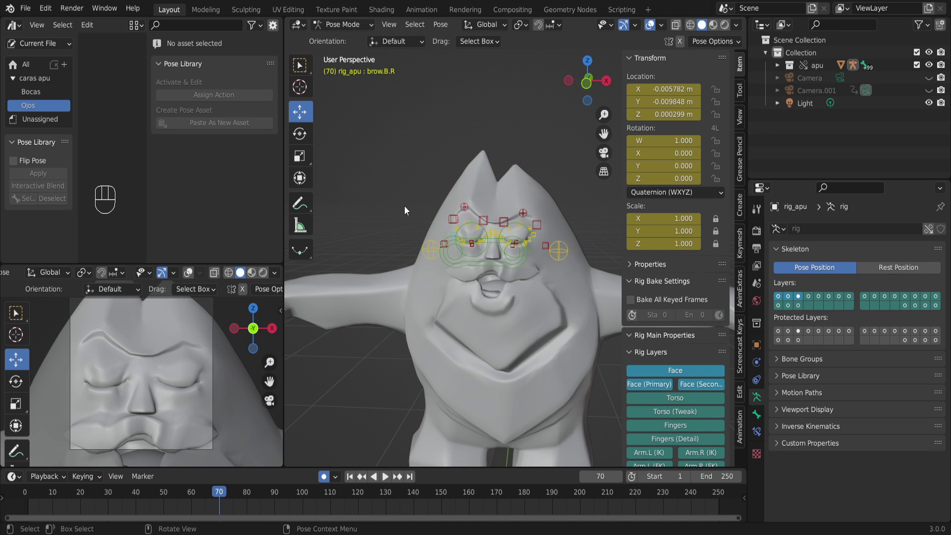
{"action": "key", "text": "alt+h"}
Select the row of forehead controls above the brows and hide them.
{"action": "middle_click_drag", "start_coordinate": [511, 273], "coordinate": [413, 243]}
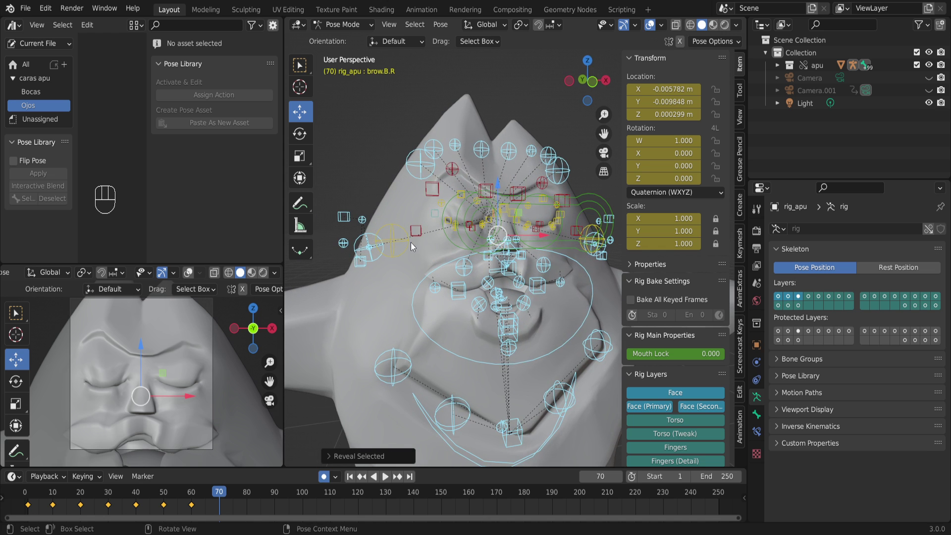
{"action": "mouse_move", "coordinate": [484, 262]}
{"action": "middle_mouse_down"}
{"action": "mouse_move", "coordinate": [378, 272]}
{"action": "mouse_move", "coordinate": [485, 270]}
{"action": "middle_mouse_up"}
{"action": "middle_click_drag", "start_coordinate": [515, 168], "coordinate": [490, 212], "text": "shift"}
{"action": "left_click_drag", "start_coordinate": [363, 168], "coordinate": [546, 211]}
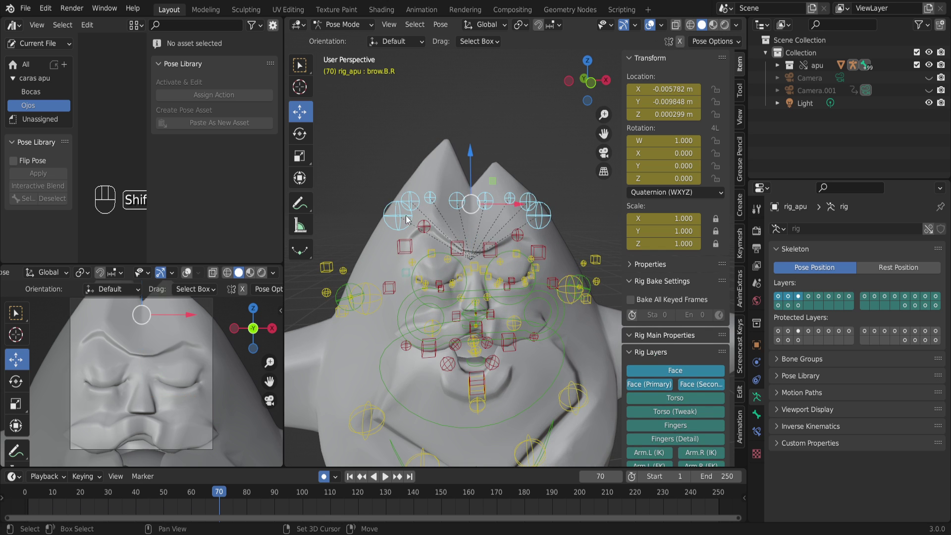
{"action": "key", "text": "h"}
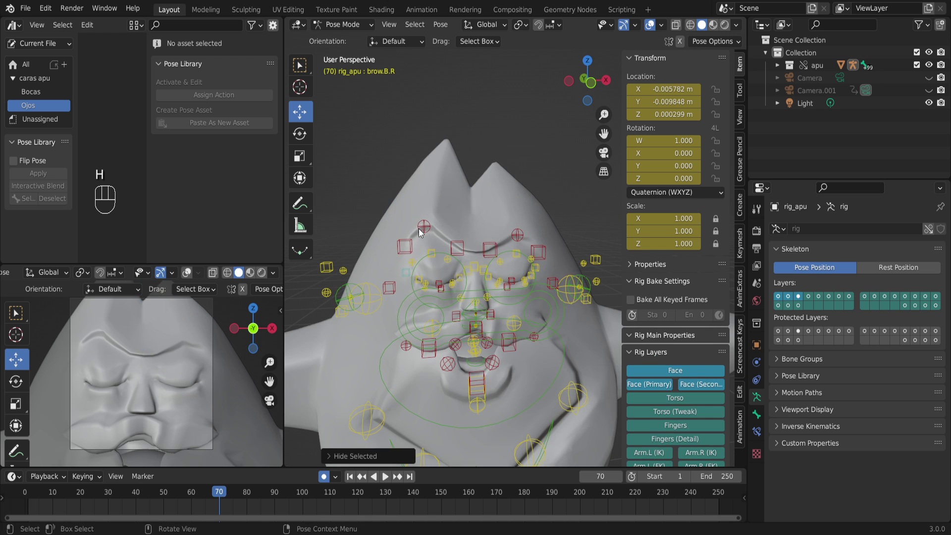
Select the small ear controls on both sides of the head and hide them.
{"action": "middle_click_drag", "start_coordinate": [386, 292], "coordinate": [438, 253]}
{"action": "left_click_drag", "start_coordinate": [402, 218], "coordinate": [358, 320]}
{"action": "middle_click_drag", "start_coordinate": [359, 320], "coordinate": [554, 254], "text": "shift"}
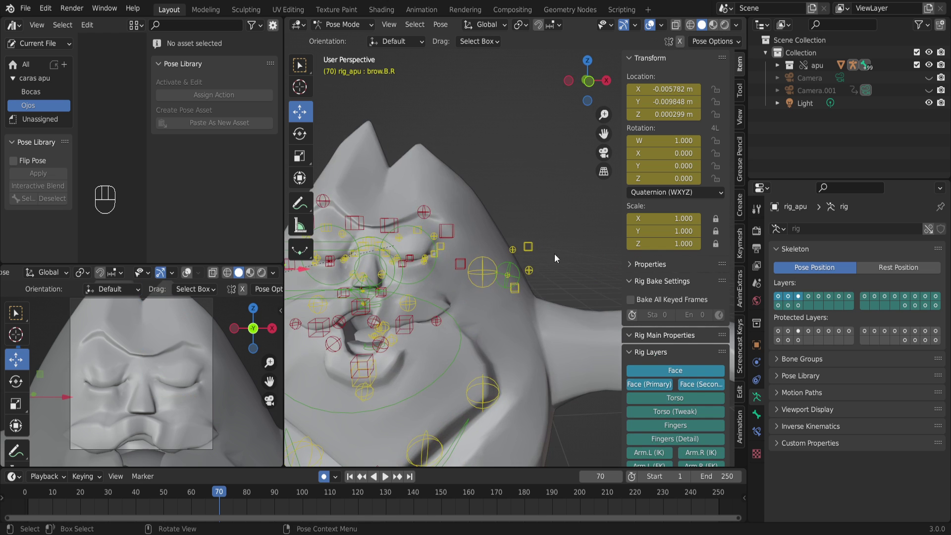
{"action": "left_click_drag", "start_coordinate": [556, 230], "coordinate": [507, 307]}
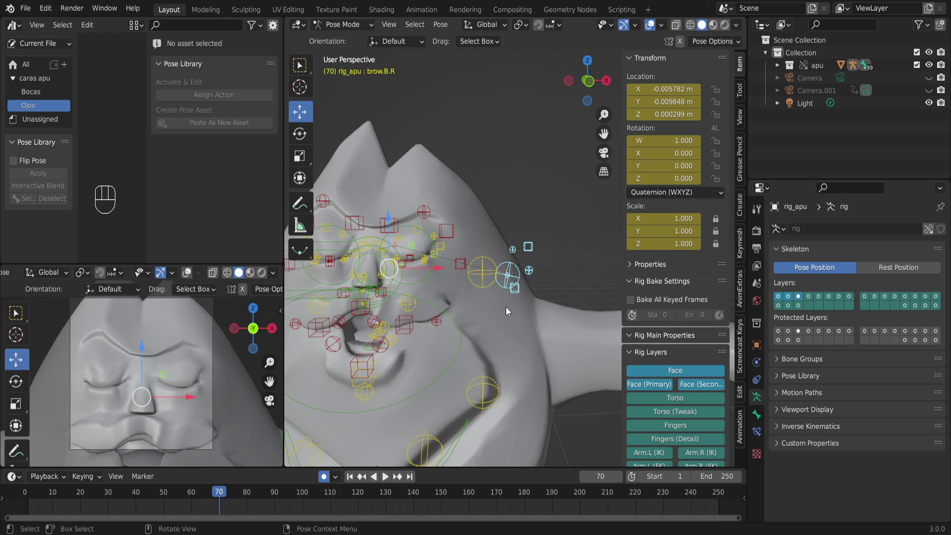
{"action": "key", "text": "h"}
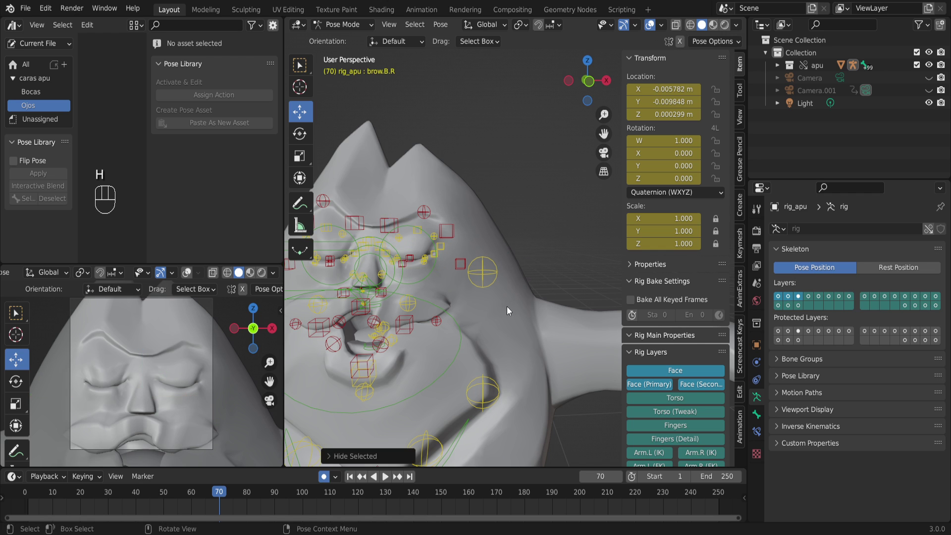
Select all the mouth, jaw and chin controls and clear their location and rotation.
{"action": "middle_click_drag", "start_coordinate": [437, 314], "coordinate": [489, 238], "text": "shift"}
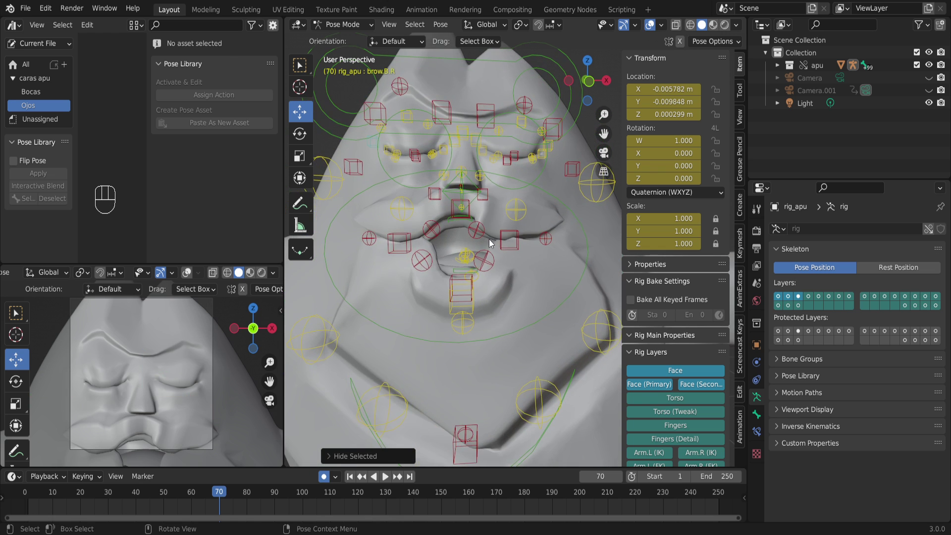
{"action": "scroll", "coordinate": [489, 238], "scroll_direction": "down", "scroll_amount": 2}
{"action": "scroll", "coordinate": [417, 299], "scroll_direction": "down", "scroll_amount": 2}
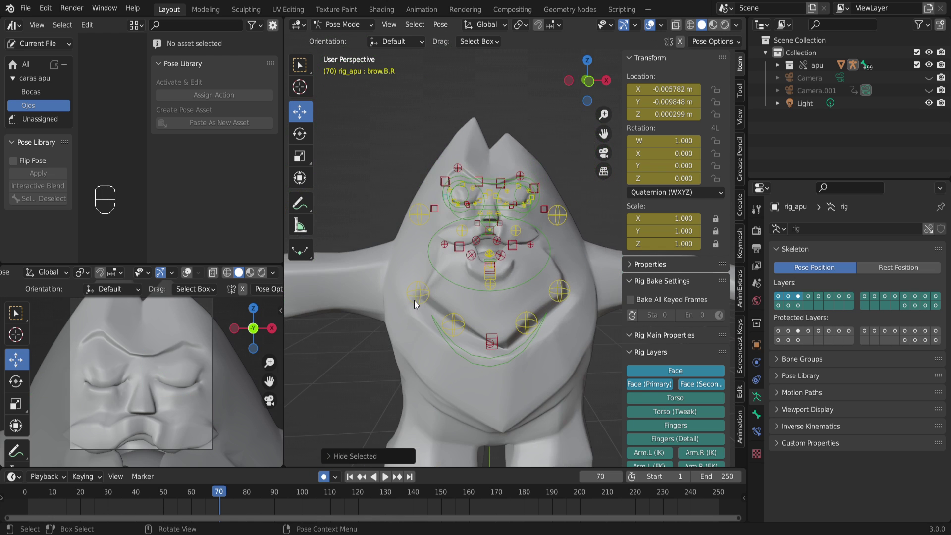
{"action": "left_click_drag", "start_coordinate": [395, 367], "coordinate": [563, 286]}
{"action": "left_click_drag", "start_coordinate": [580, 235], "coordinate": [582, 233]}
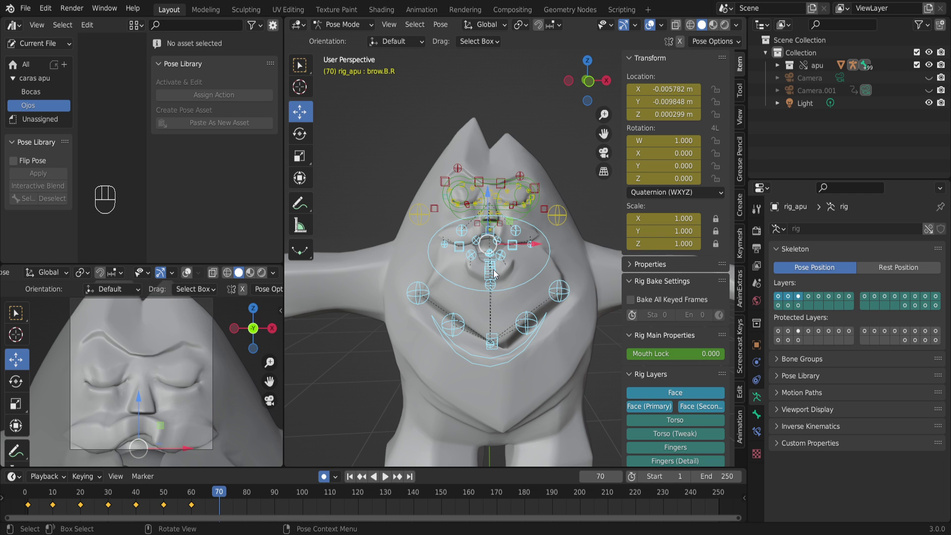
{"action": "key", "text": "alt+g"}
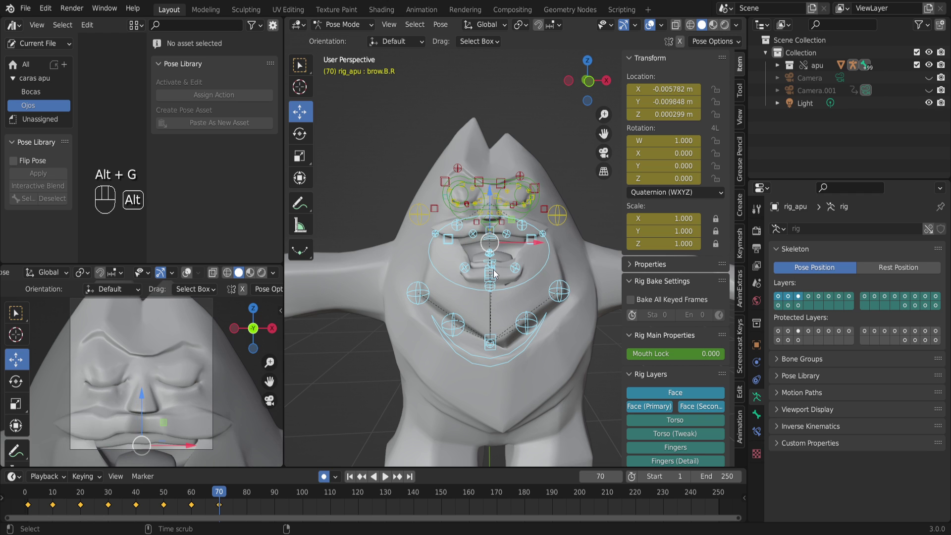
{"action": "key", "text": "alt+r"}
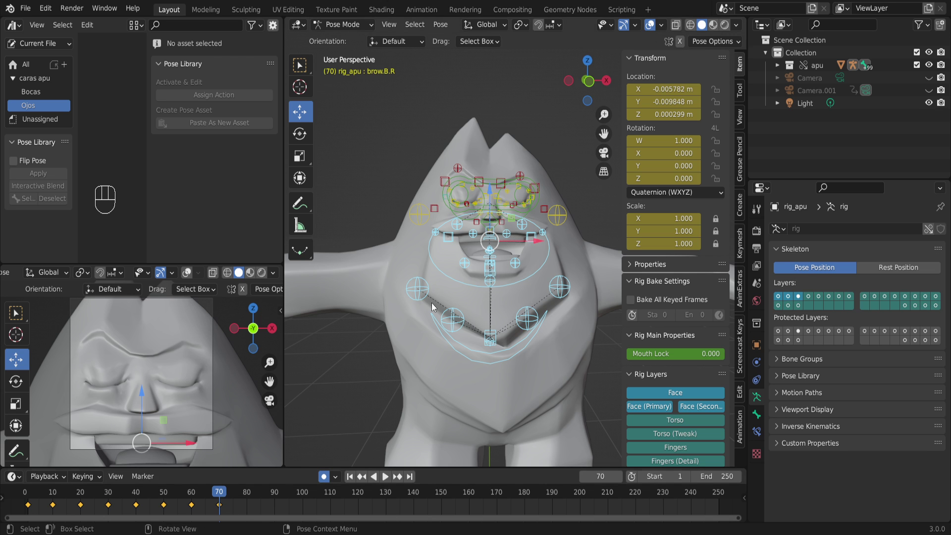
Rotate the jaw master control sideways to a quaternion of about W 0.990, X 0.012, Y -0.099, Z 0.099.
{"action": "scroll", "coordinate": [490, 290], "scroll_direction": "up", "scroll_amount": 4}
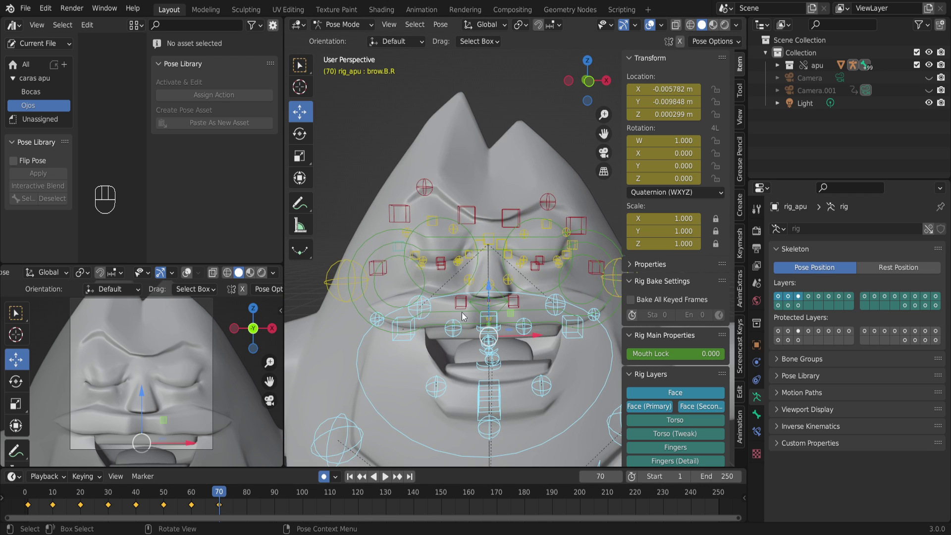
{"action": "middle_click_drag", "start_coordinate": [463, 316], "coordinate": [465, 305], "text": "shift"}
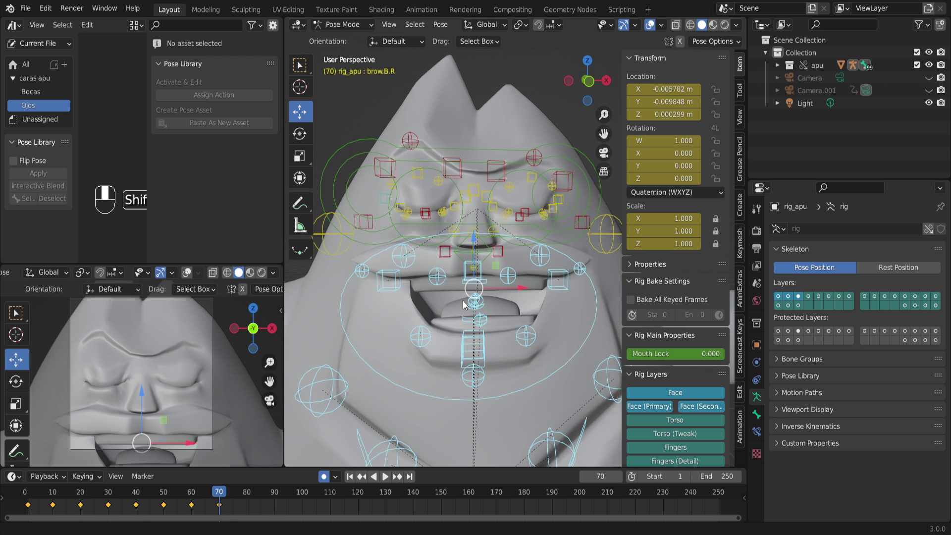
{"action": "middle_click_drag", "start_coordinate": [465, 305], "coordinate": [458, 323], "text": "shift"}
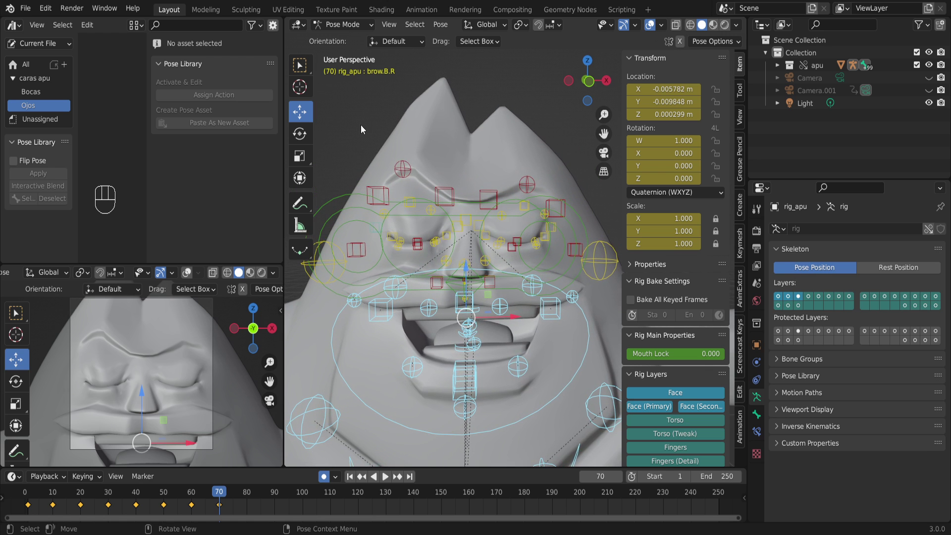
{"action": "scroll", "coordinate": [491, 343], "scroll_direction": "down", "scroll_amount": 3}
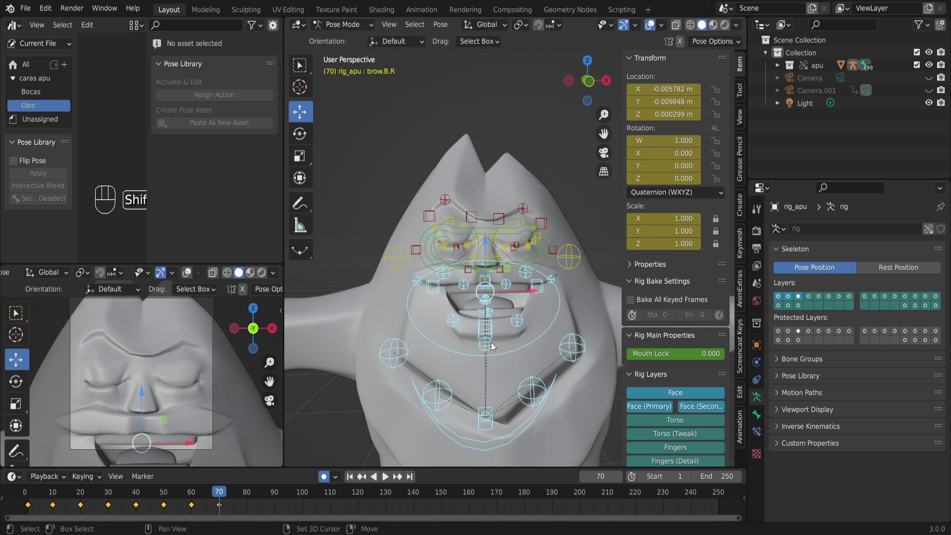
{"action": "middle_click_drag", "start_coordinate": [491, 342], "coordinate": [460, 373], "text": "shift"}
{"action": "left_click", "coordinate": [461, 372]}
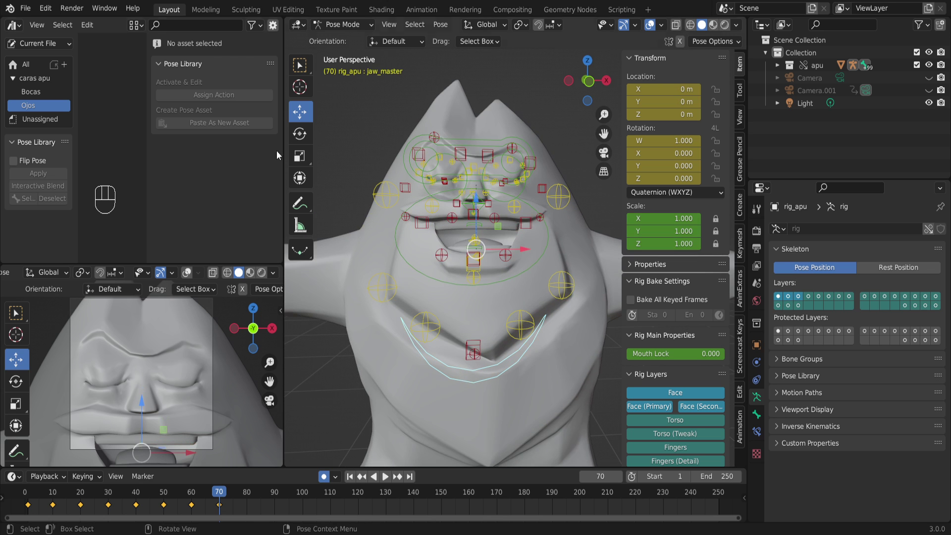
{"action": "key", "text": "r"}
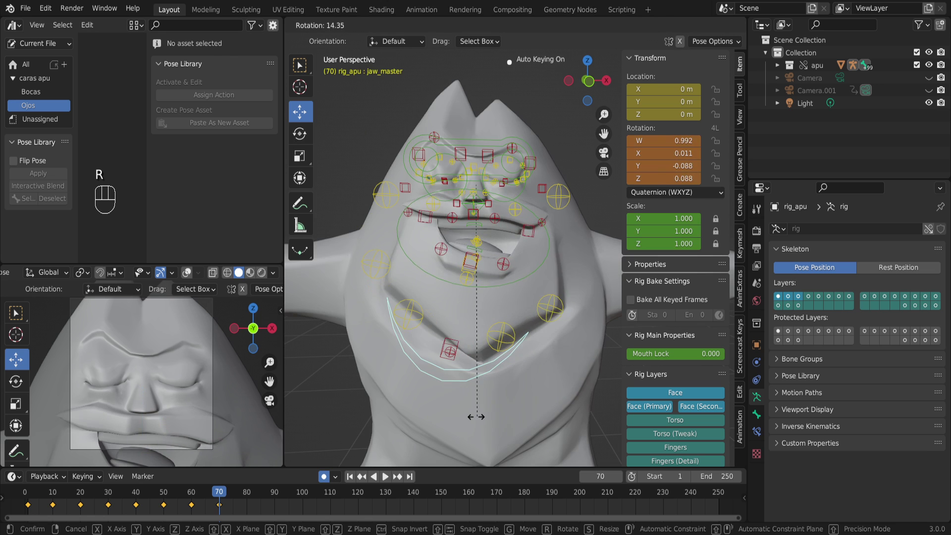
{"action": "left_click", "coordinate": [478, 365]}
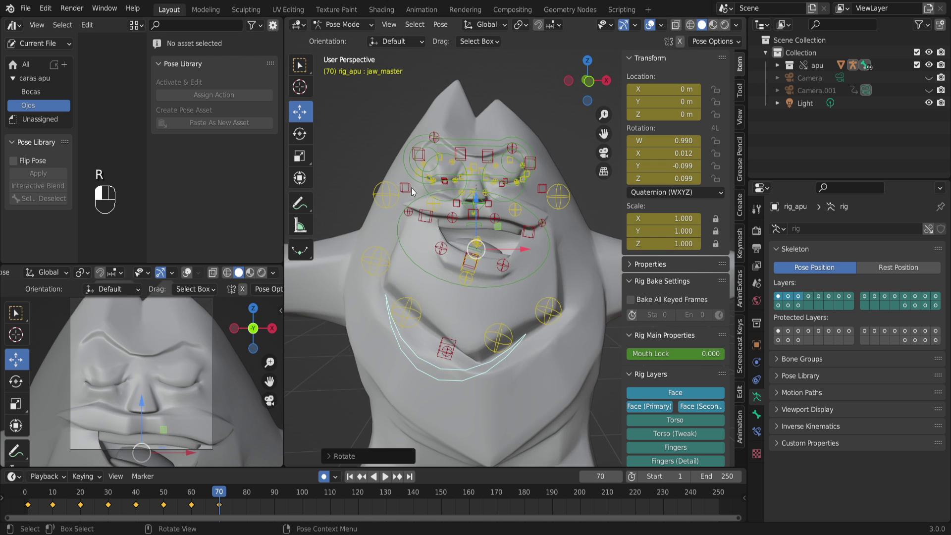
Save the file fonemas.blend.
{"action": "scroll", "coordinate": [453, 239], "scroll_direction": "up", "scroll_amount": 3}
{"action": "middle_click_drag", "start_coordinate": [453, 239], "coordinate": [451, 330], "text": "shift"}
{"action": "scroll", "coordinate": [455, 329], "scroll_direction": "down", "scroll_amount": 2}
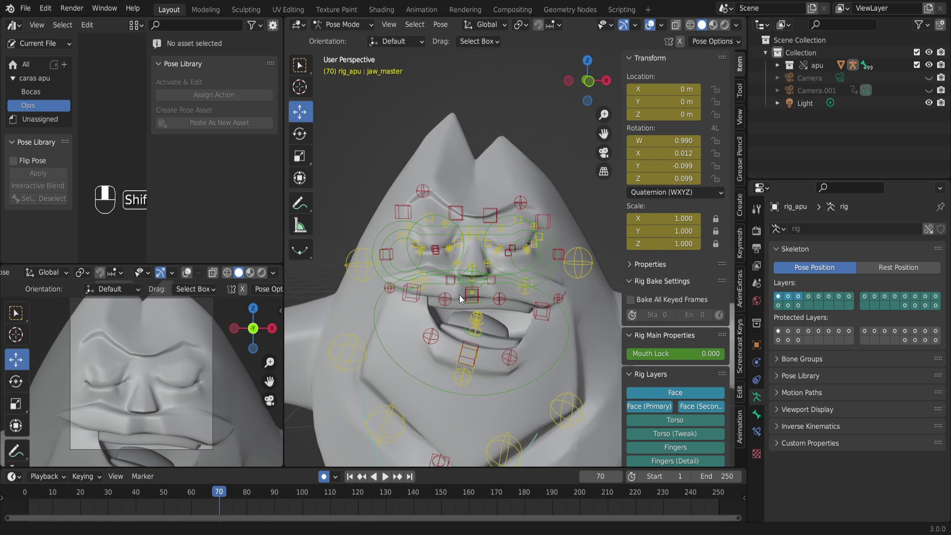
{"action": "scroll", "coordinate": [460, 328], "scroll_direction": "down", "scroll_amount": 2}
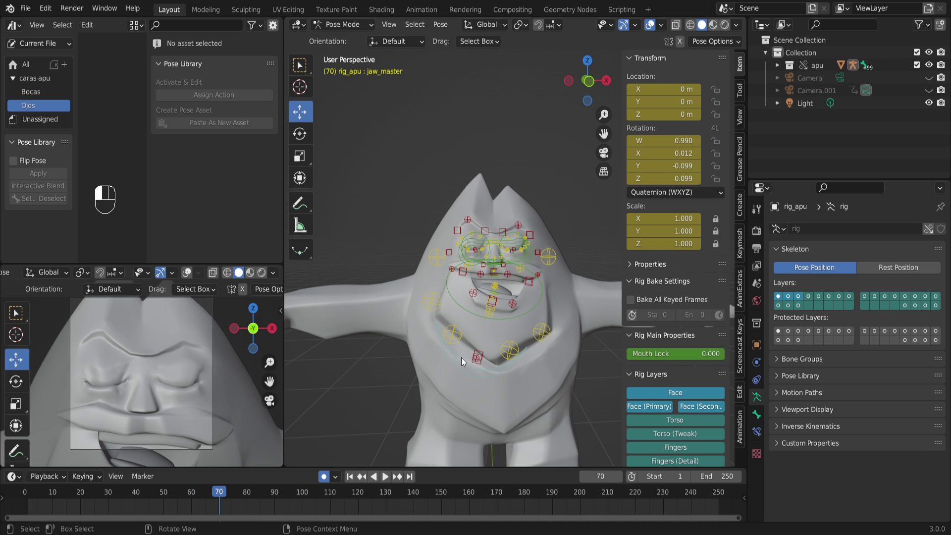
{"action": "scroll", "coordinate": [459, 359], "scroll_direction": "up", "scroll_amount": 3}
{"action": "middle_click_drag", "start_coordinate": [459, 359], "coordinate": [462, 299], "text": "shift"}
{"action": "scroll", "coordinate": [469, 297], "scroll_direction": "up", "scroll_amount": 2}
{"action": "scroll", "coordinate": [469, 297], "scroll_direction": "down", "scroll_amount": 2}
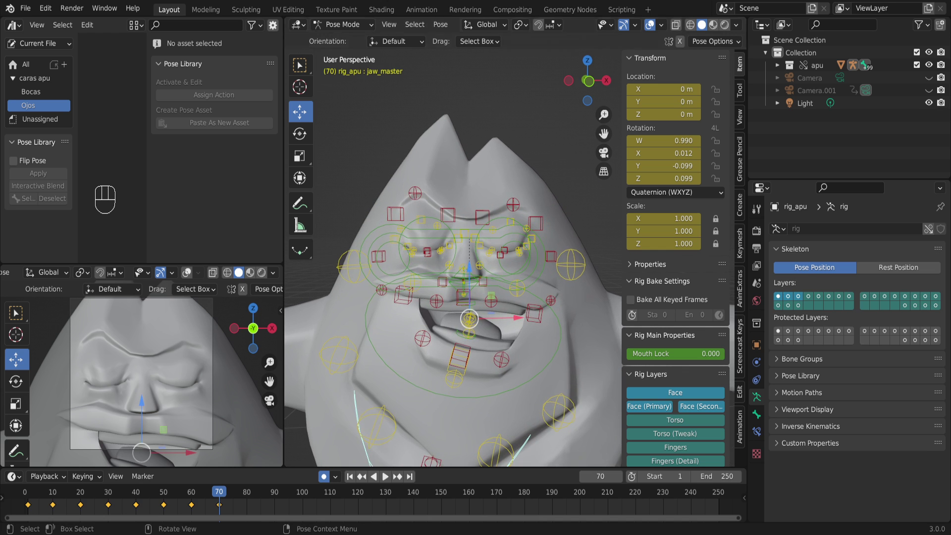
{"action": "left_click", "coordinate": [25, 8]}
{"action": "left_click", "coordinate": [50, 97]}
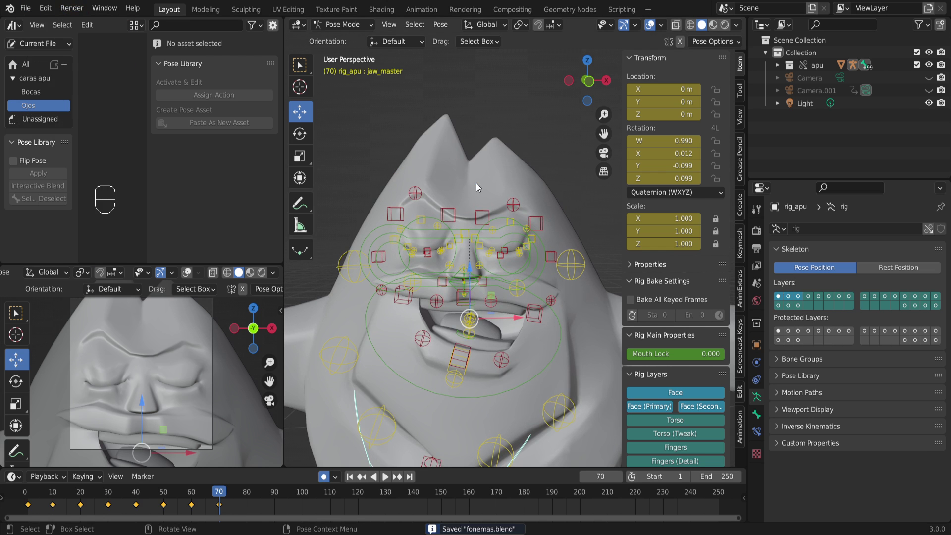
Try extending the selection from the jaw master to its child controls, and clear the selection.
{"action": "middle_click_drag", "start_coordinate": [526, 200], "coordinate": [473, 251], "text": "shift"}
{"action": "scroll", "coordinate": [468, 222], "scroll_direction": "up", "scroll_amount": 3}
{"action": "scroll", "coordinate": [473, 251], "scroll_direction": "down", "scroll_amount": 3}
{"action": "middle_click_drag", "start_coordinate": [444, 202], "coordinate": [445, 226], "text": "shift"}
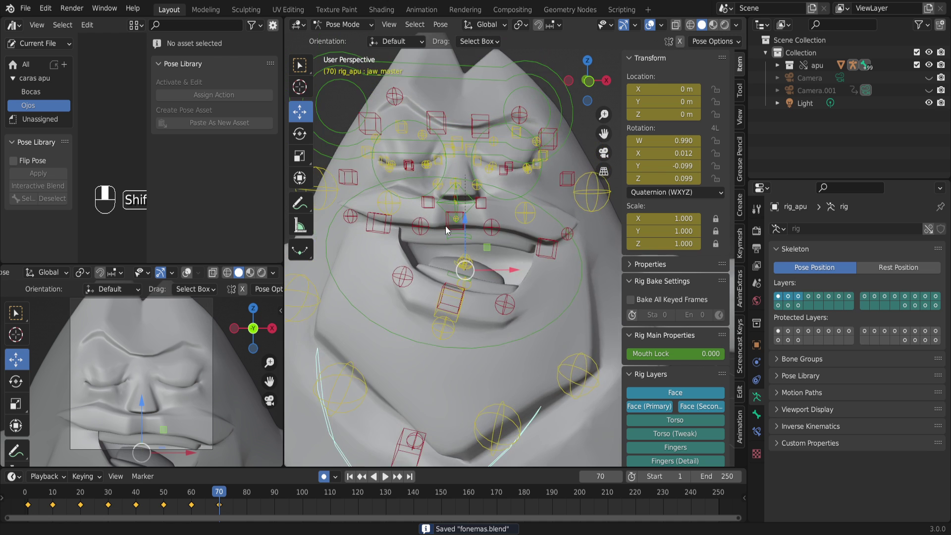
{"action": "scroll", "coordinate": [445, 226], "scroll_direction": "down", "scroll_amount": 2}
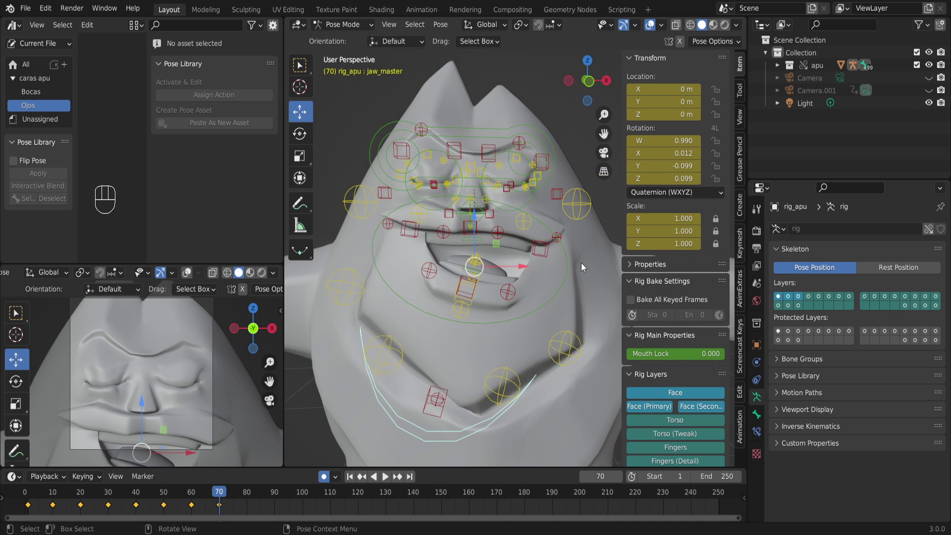
{"action": "key", "text": "shift+bracketright"}
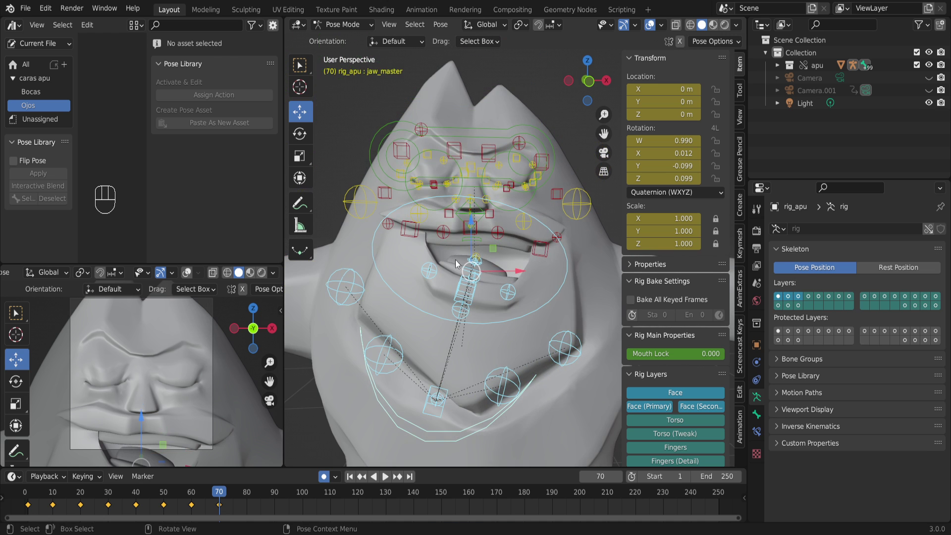
{"action": "left_click", "coordinate": [399, 154]}
{"action": "middle_click_drag", "start_coordinate": [399, 153], "coordinate": [525, 208], "text": "shift"}
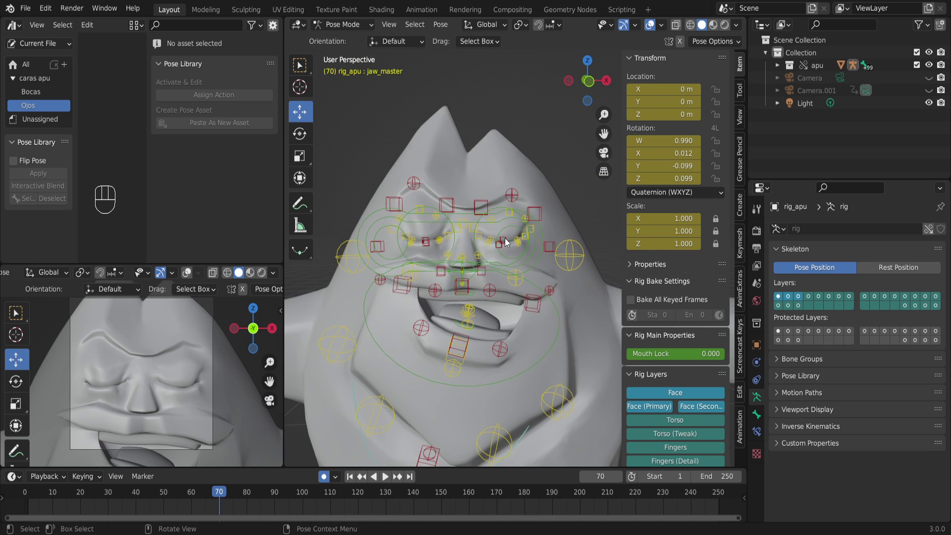
Select all the brow and eye controls and take the nose controls out of the selection.
{"action": "left_click_drag", "start_coordinate": [572, 169], "coordinate": [342, 258]}
{"action": "scroll", "coordinate": [459, 271], "scroll_direction": "up", "scroll_amount": 2}
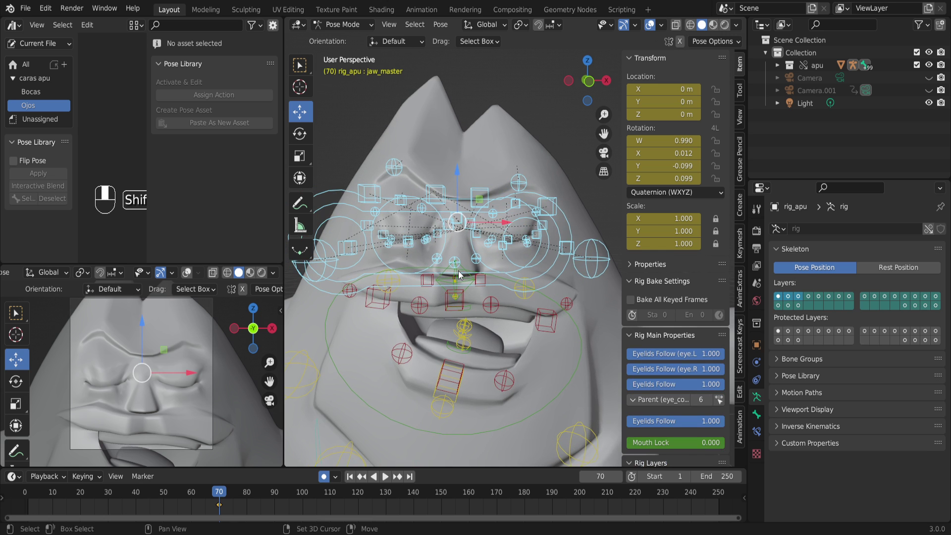
{"action": "scroll", "coordinate": [457, 292], "scroll_direction": "up", "scroll_amount": 2}
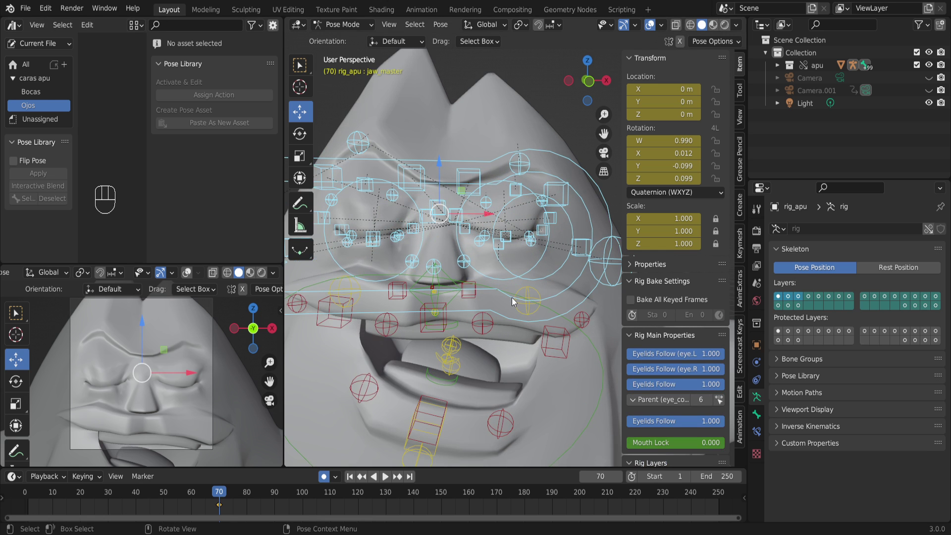
{"action": "scroll", "coordinate": [504, 263], "scroll_direction": "down", "scroll_amount": 3}
{"action": "middle_click_drag", "start_coordinate": [504, 263], "coordinate": [510, 251]}
{"action": "scroll", "coordinate": [510, 251], "scroll_direction": "up", "scroll_amount": 3}
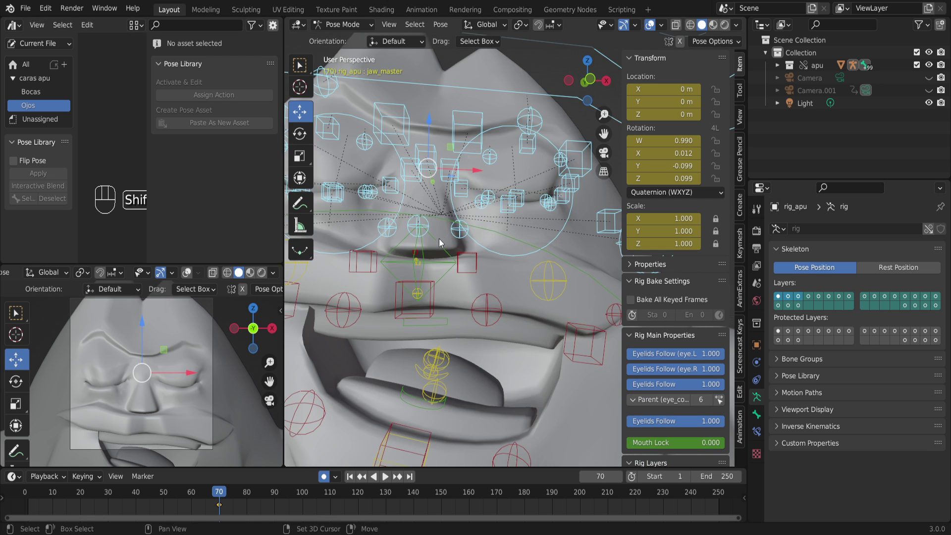
{"action": "scroll", "coordinate": [511, 251], "scroll_direction": "up", "scroll_amount": 2, "text": "shift"}
{"action": "left_click", "coordinate": [500, 250]}
{"action": "left_click", "coordinate": [512, 265]}
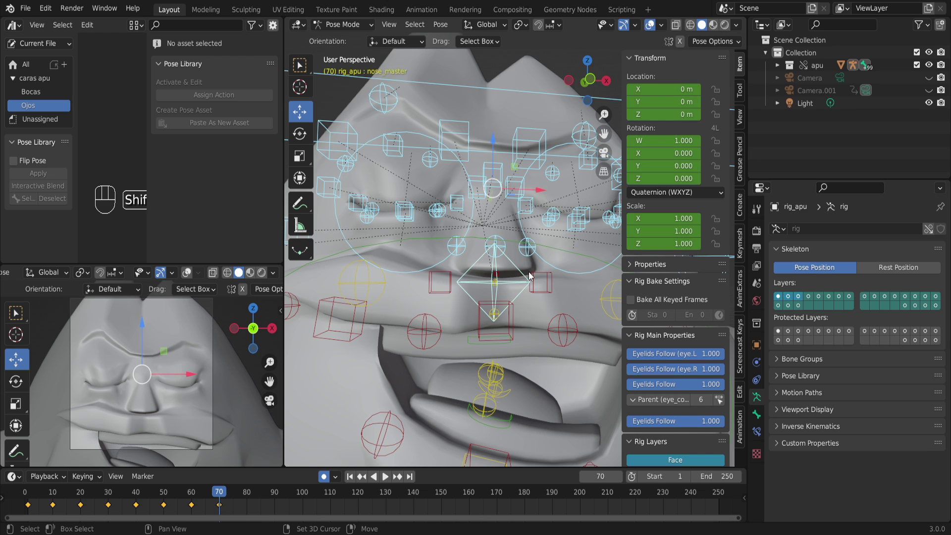
{"action": "left_click", "coordinate": [498, 258], "text": "ctrl"}
{"action": "left_click", "coordinate": [460, 253], "text": "ctrl"}
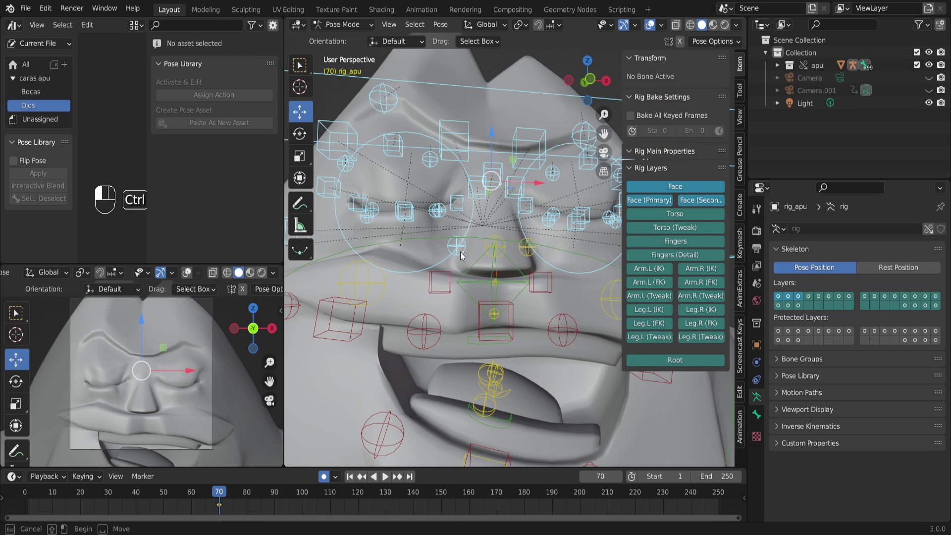
Create a pose asset in the Ojos catalog from the selected brow and eye controls.
{"action": "middle_click_drag", "start_coordinate": [468, 261], "coordinate": [471, 287]}
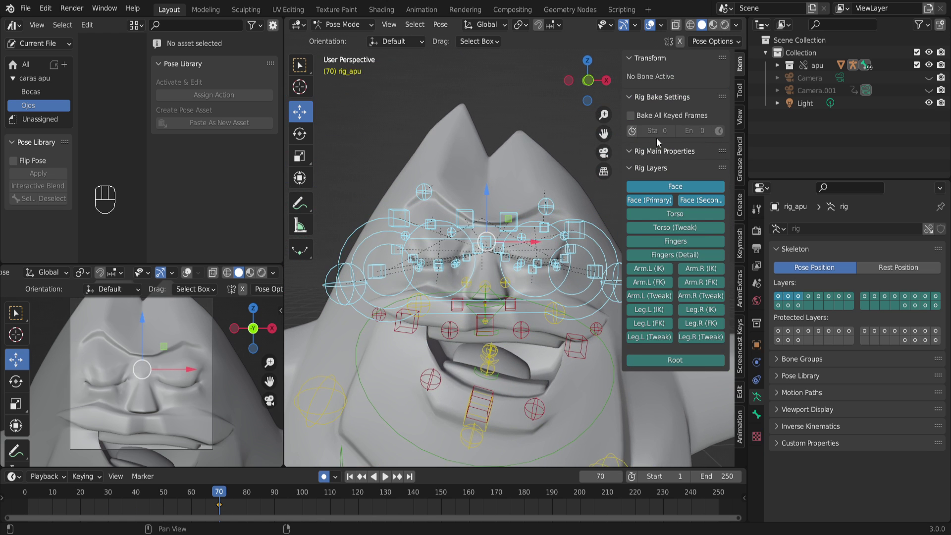
{"action": "left_click", "coordinate": [740, 426]}
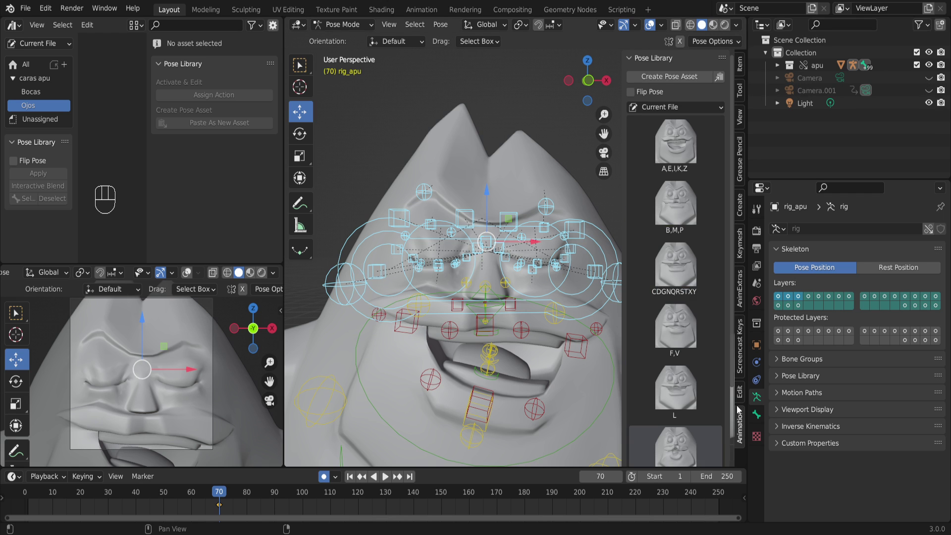
{"action": "scroll", "coordinate": [687, 312], "scroll_direction": "down", "scroll_amount": 4}
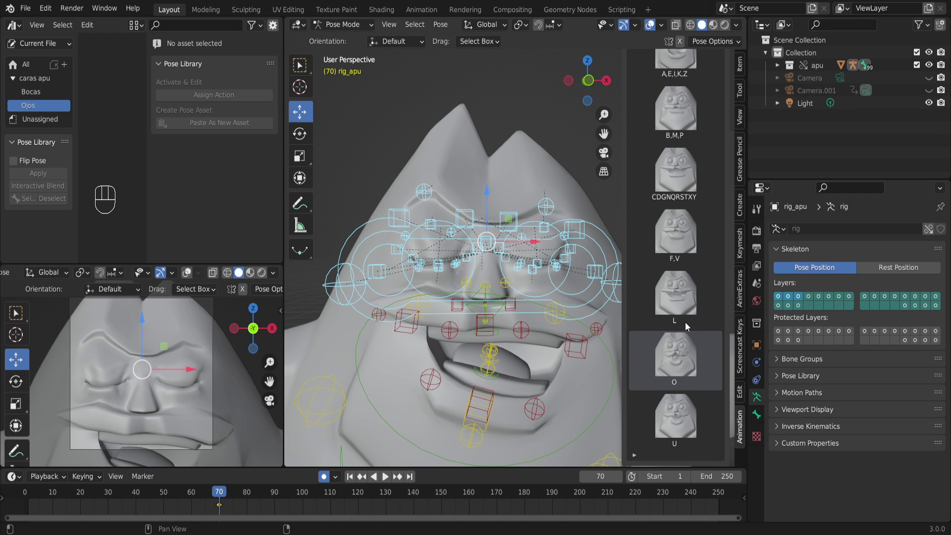
{"action": "scroll", "coordinate": [683, 277], "scroll_direction": "up", "scroll_amount": 4}
{"action": "left_click", "coordinate": [669, 79]}
Rename the new closed-eyes pose asset in the Ojos catalog to pestaneo.
{"action": "scroll", "coordinate": [689, 356], "scroll_direction": "down", "scroll_amount": 5}
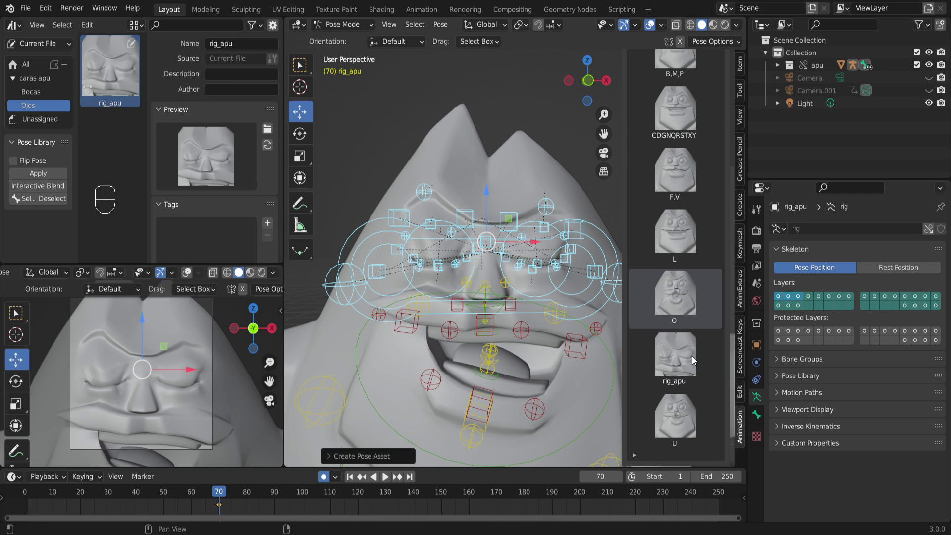
{"action": "scroll", "coordinate": [690, 347], "scroll_direction": "up", "scroll_amount": 6}
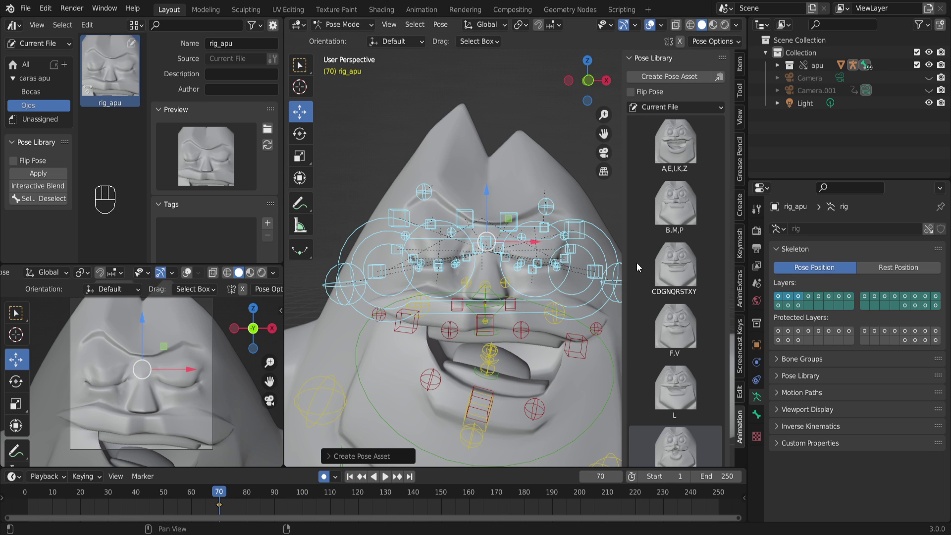
{"action": "scroll", "coordinate": [685, 267], "scroll_direction": "down", "scroll_amount": 7}
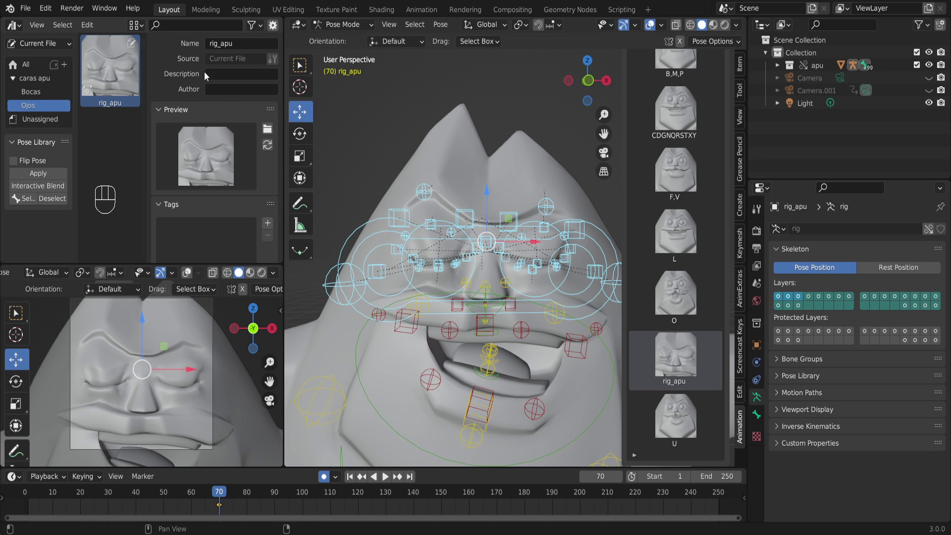
{"action": "left_click", "coordinate": [241, 45]}
{"action": "type", "text": "pestaneo"}
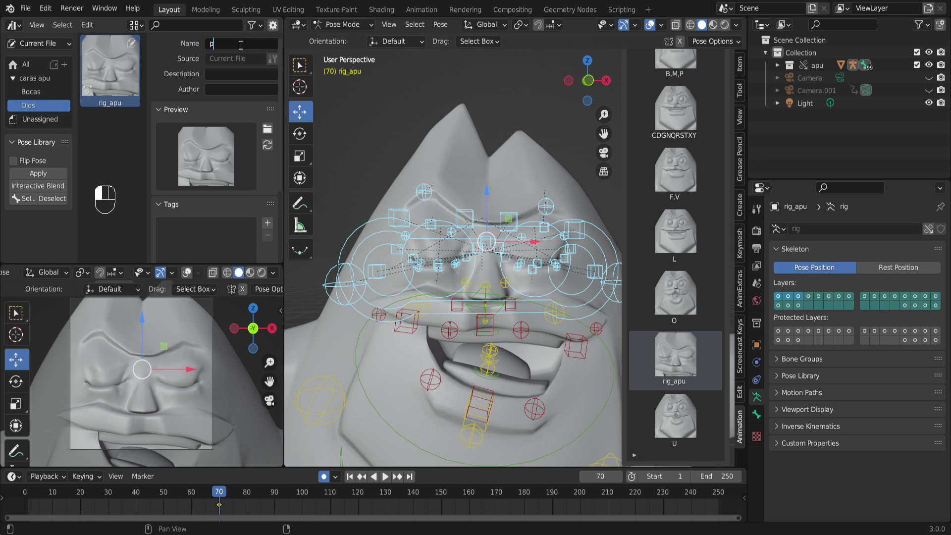
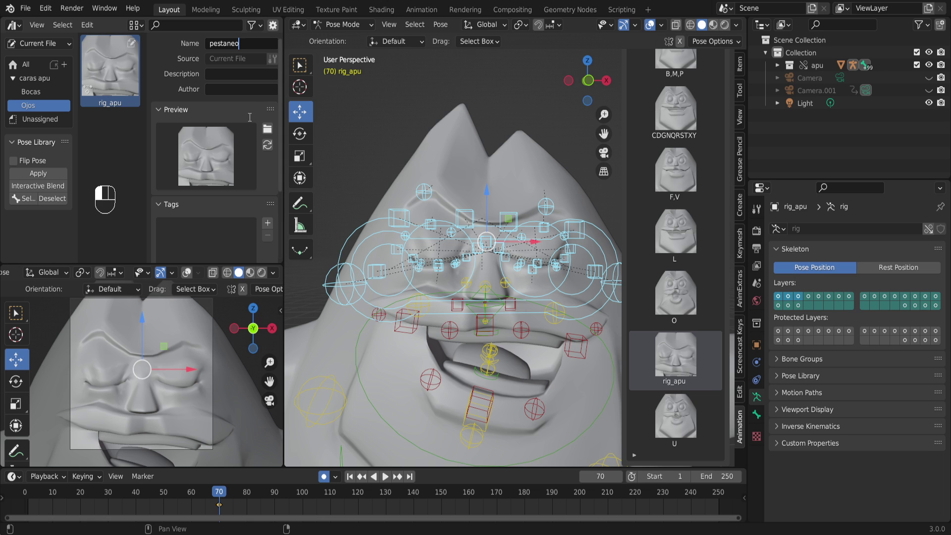
{"action": "key", "text": "Return"}
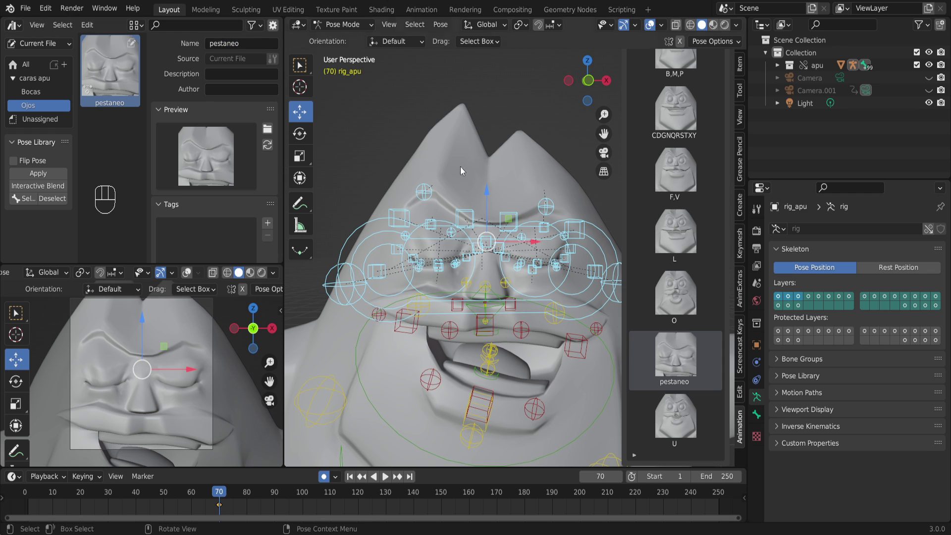
Clear the control selection and go to frame 80 of the timeline.
{"action": "left_click", "coordinate": [382, 148]}
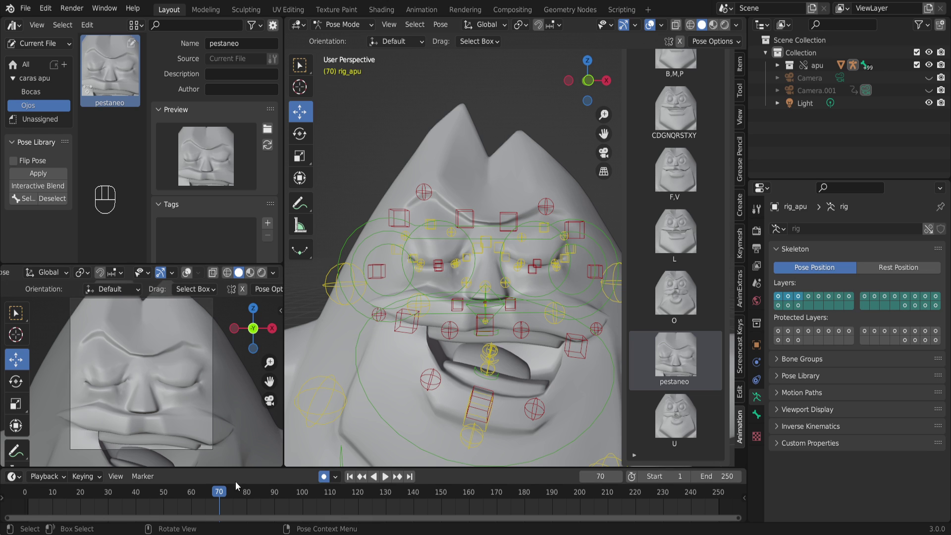
{"action": "left_click", "coordinate": [245, 492]}
{"action": "left_click", "coordinate": [247, 493]}
{"action": "scroll", "coordinate": [513, 275], "scroll_direction": "up", "scroll_amount": 2}
{"action": "scroll", "coordinate": [527, 275], "scroll_direction": "down", "scroll_amount": 2}
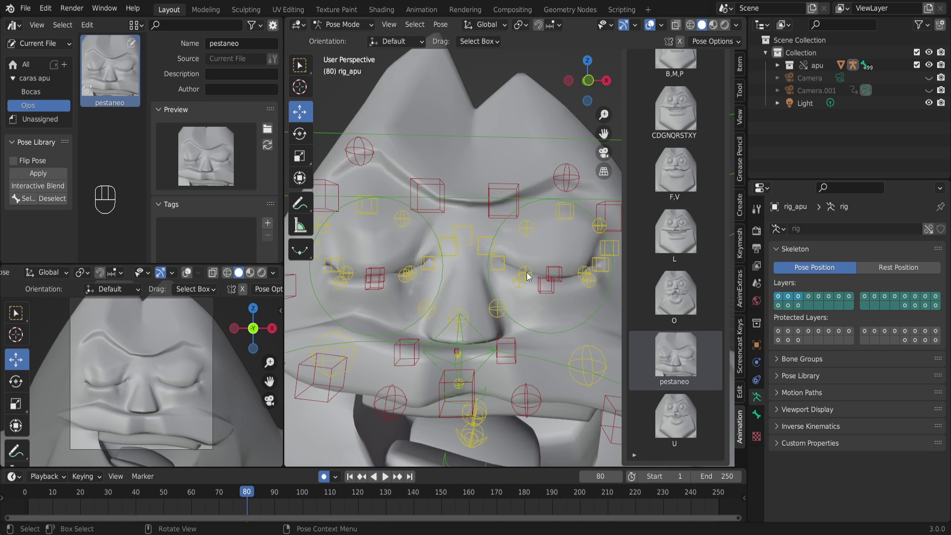
{"action": "middle_click_drag", "start_coordinate": [527, 274], "coordinate": [513, 257], "text": "shift"}
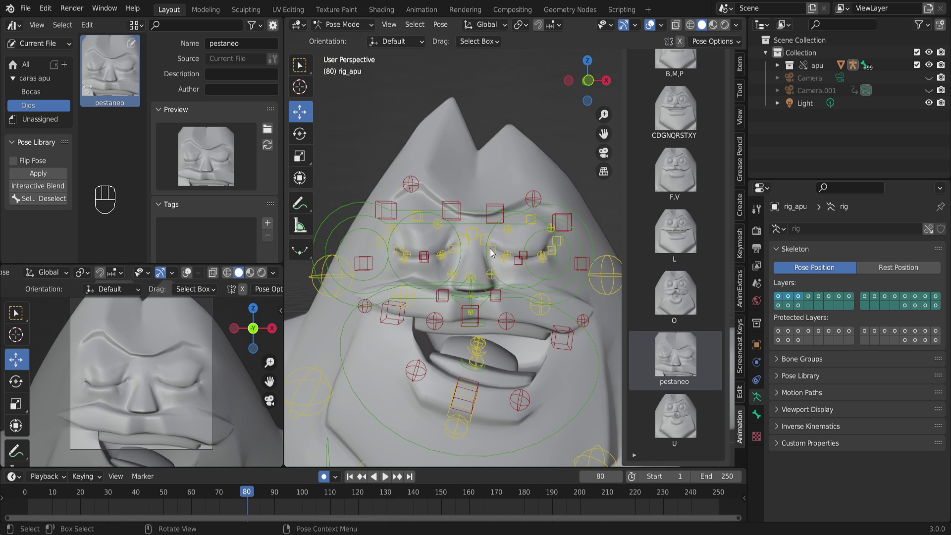
Select the brow and eye controls and reset their rotation and location at frame 80.
{"action": "left_click_drag", "start_coordinate": [387, 275], "coordinate": [573, 194]}
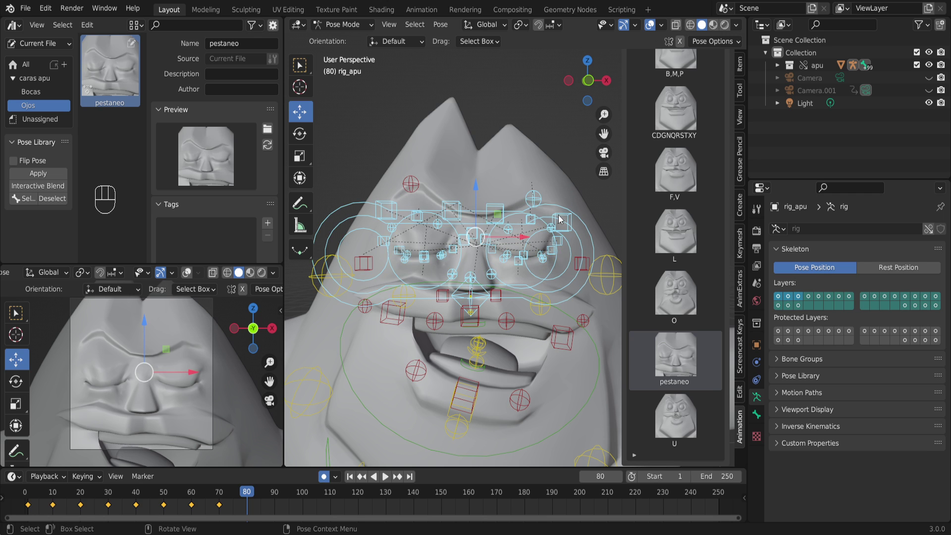
{"action": "key", "text": "alt+r"}
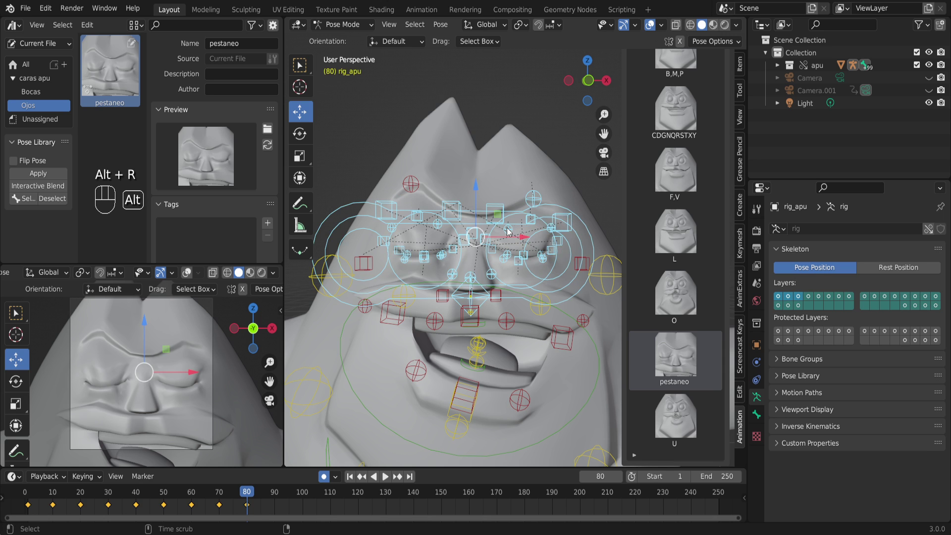
{"action": "key", "text": "alt+g"}
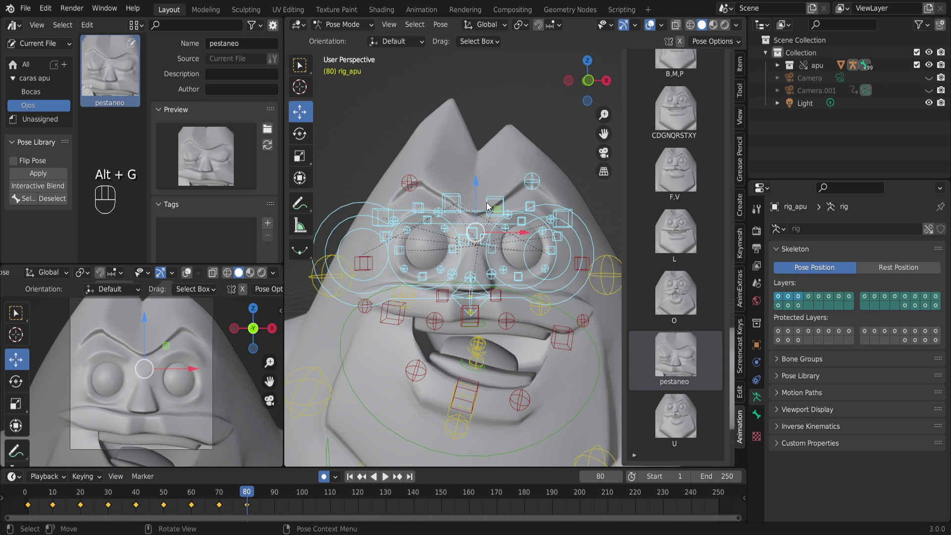
{"action": "scroll", "coordinate": [485, 209], "scroll_direction": "down", "scroll_amount": 3}
{"action": "scroll", "coordinate": [481, 212], "scroll_direction": "up", "scroll_amount": 4, "text": "shift"}
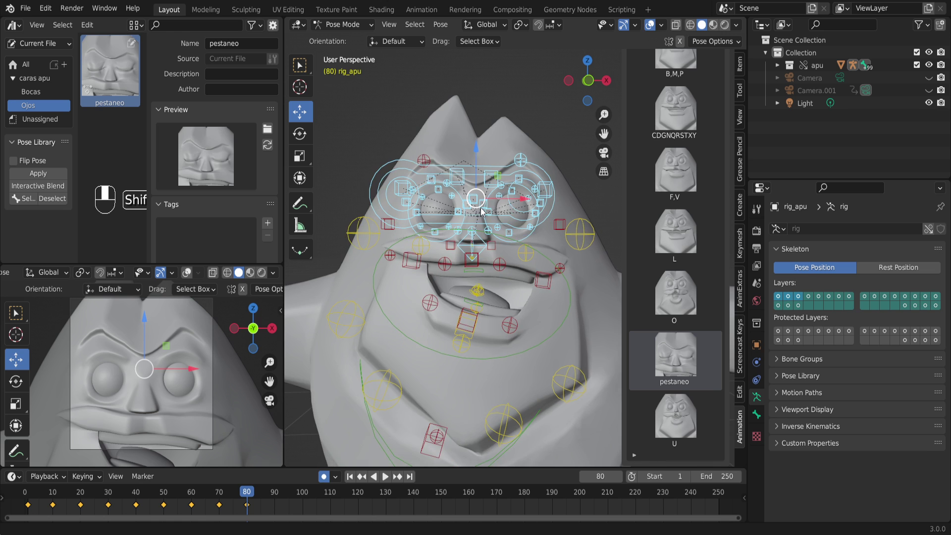
{"action": "scroll", "coordinate": [482, 212], "scroll_direction": "up", "scroll_amount": 1}
{"action": "scroll", "coordinate": [488, 227], "scroll_direction": "up", "scroll_amount": 2, "text": "shift"}
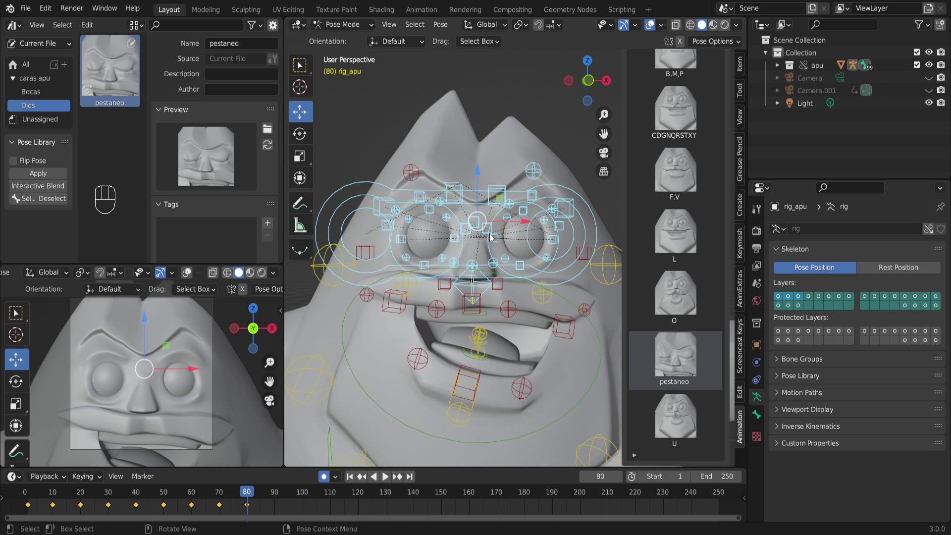
Take the nose controls out of the brow and eye selection, adjusting the outer cheek controls as well.
{"action": "scroll", "coordinate": [490, 237], "scroll_direction": "down", "scroll_amount": 3}
{"action": "middle_click_drag", "start_coordinate": [468, 210], "coordinate": [418, 216]}
{"action": "left_click", "coordinate": [572, 241], "text": "shift"}
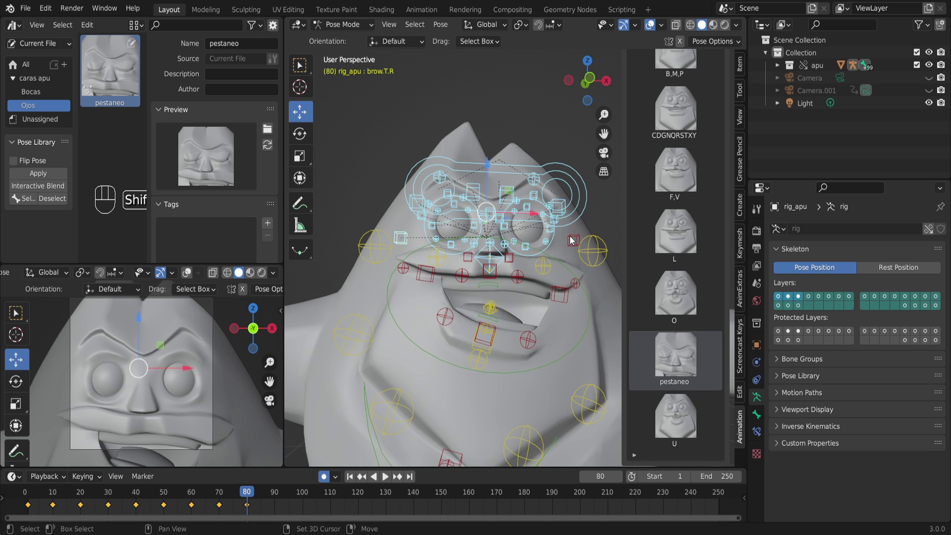
{"action": "left_click", "coordinate": [401, 238], "text": "shift"}
{"action": "left_click", "coordinate": [402, 238], "text": "shift"}
{"action": "middle_click_drag", "start_coordinate": [401, 239], "coordinate": [487, 250], "text": "ctrl"}
{"action": "left_click", "coordinate": [382, 249]}
{"action": "middle_click_drag", "start_coordinate": [488, 149], "coordinate": [498, 259], "text": "shift"}
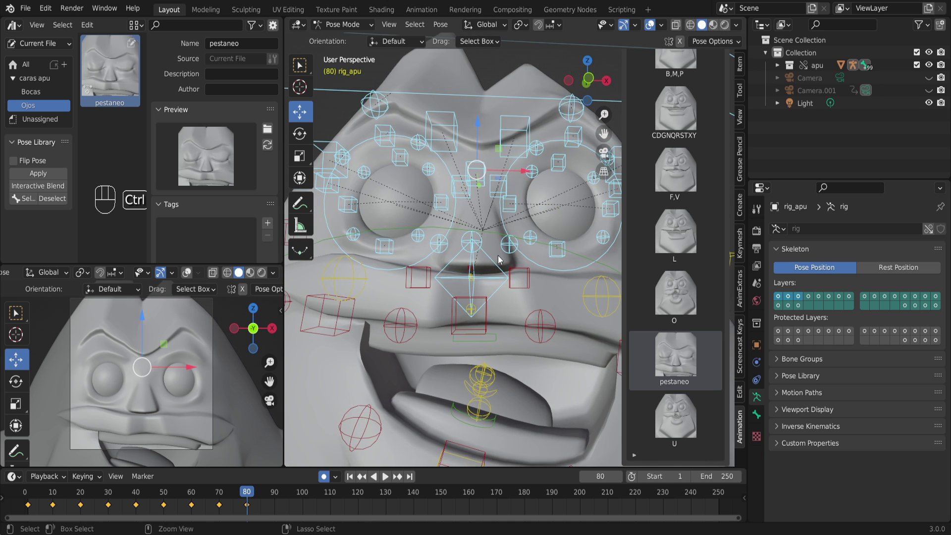
{"action": "left_click", "coordinate": [472, 261]}
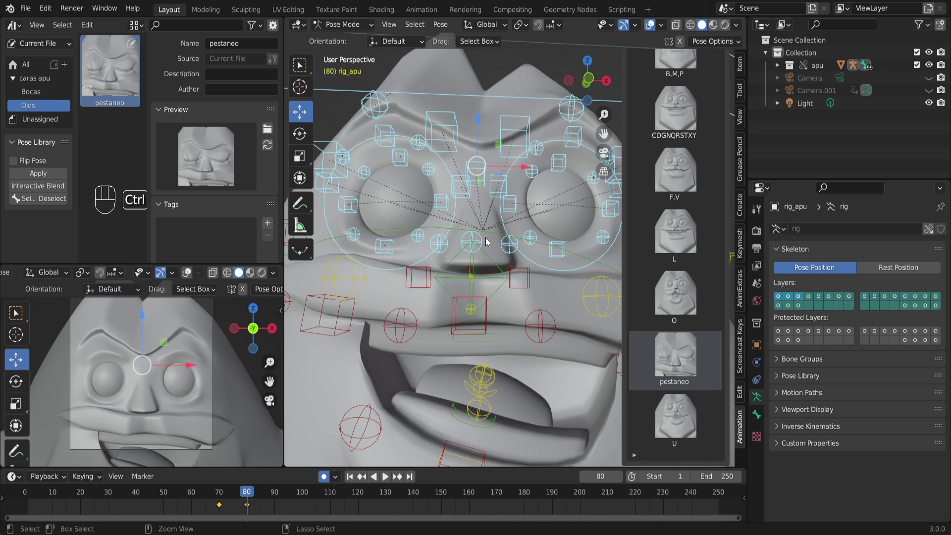
{"action": "left_click", "coordinate": [470, 248]}
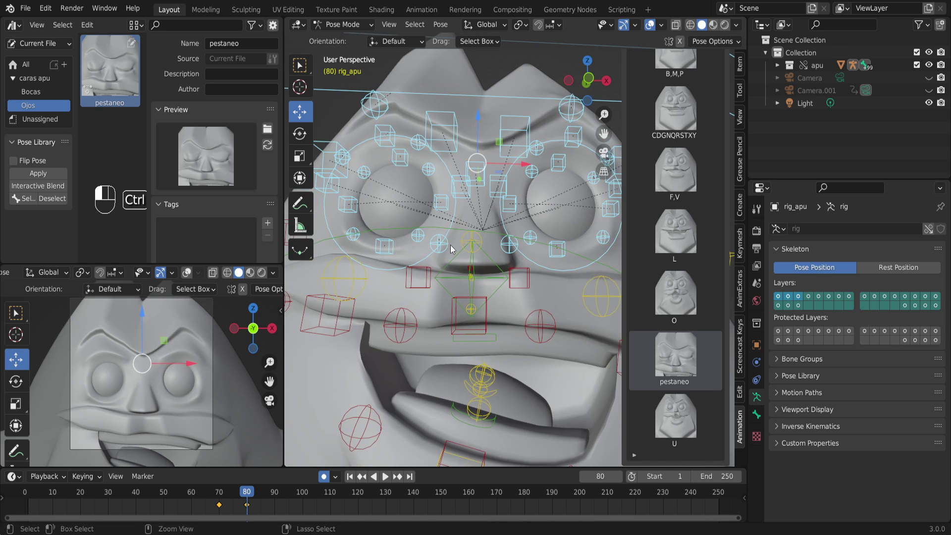
{"action": "left_click", "coordinate": [447, 252], "text": "shift"}
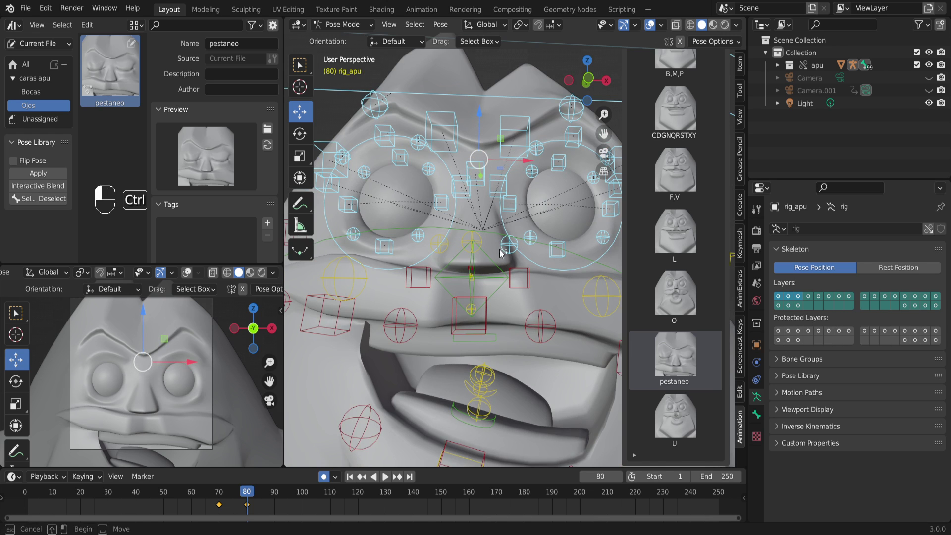
{"action": "scroll", "coordinate": [472, 270], "scroll_direction": "down", "scroll_amount": 5}
{"action": "scroll", "coordinate": [473, 274], "scroll_direction": "down", "scroll_amount": 3}
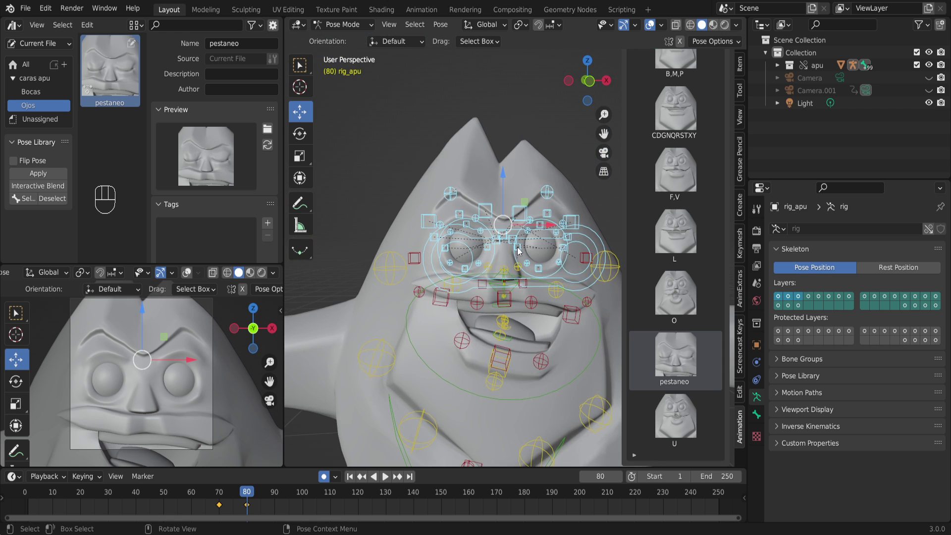
{"action": "middle_click_drag", "start_coordinate": [520, 252], "coordinate": [505, 248]}
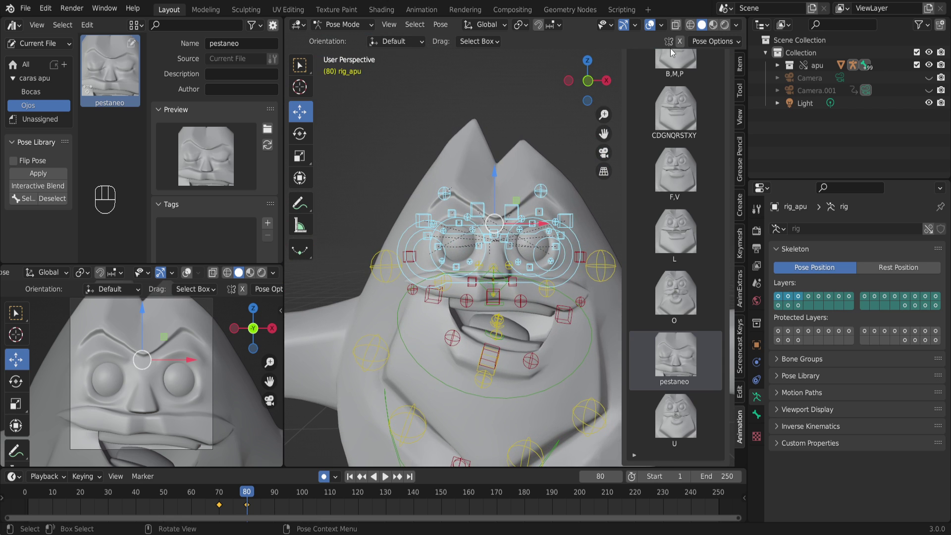
{"action": "scroll", "coordinate": [720, 173], "scroll_direction": "up", "scroll_amount": 8}
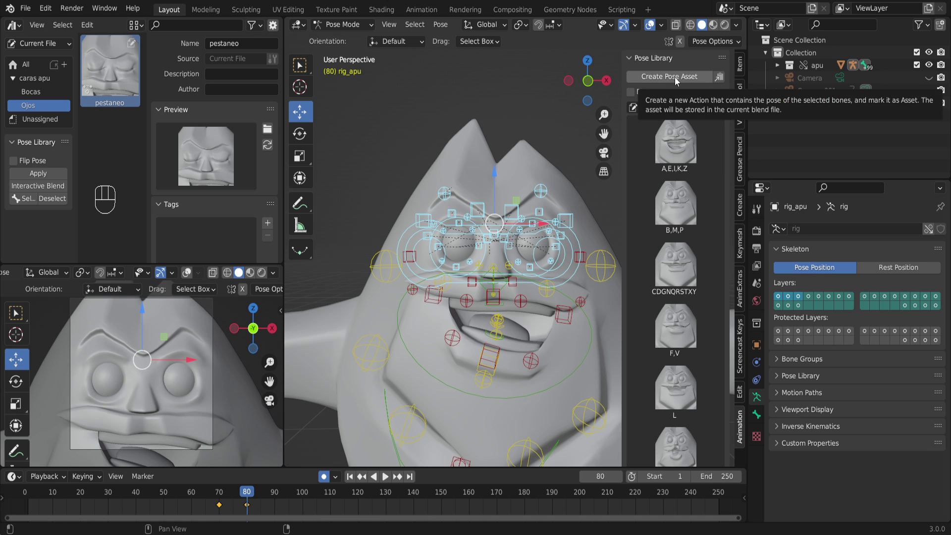
Raise the inner brow control brow.T.R.003 slightly, lower brow.T.R.002 along Z, and rotate it a little.
{"action": "scroll", "coordinate": [496, 216], "scroll_direction": "up", "scroll_amount": 4}
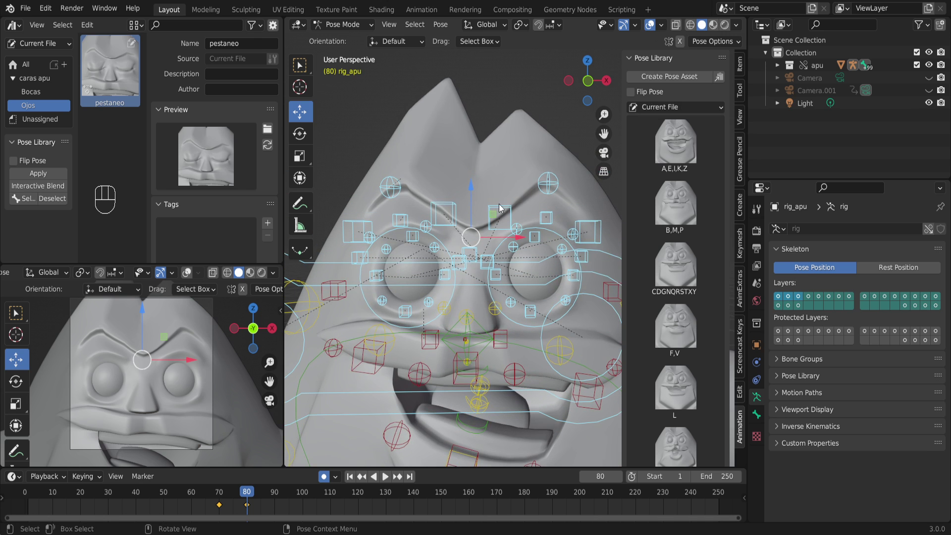
{"action": "left_click", "coordinate": [499, 209]}
{"action": "left_click", "coordinate": [451, 207]}
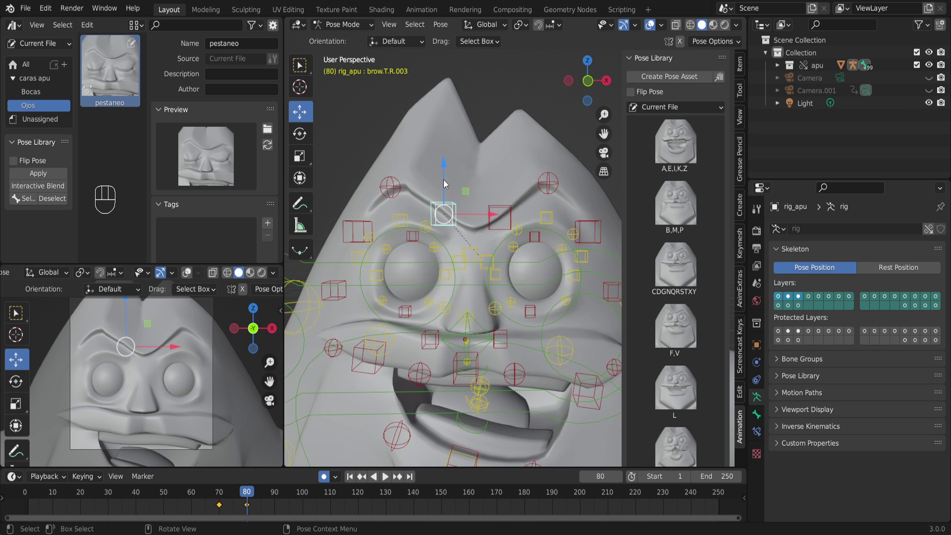
{"action": "left_click_drag", "start_coordinate": [444, 183], "coordinate": [445, 171]}
{"action": "left_click", "coordinate": [391, 183]}
{"action": "key", "text": "g"}
{"action": "key", "text": "z"}
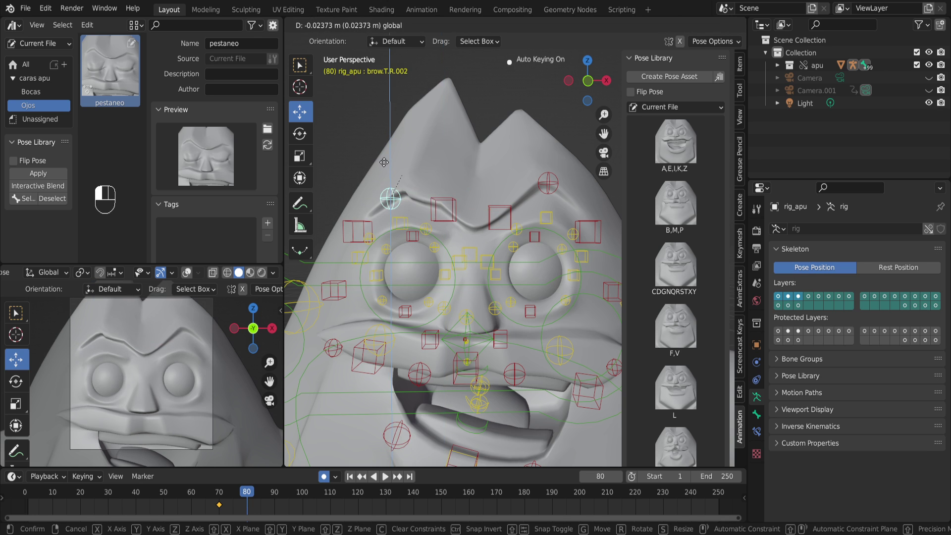
{"action": "left_click", "coordinate": [435, 196]}
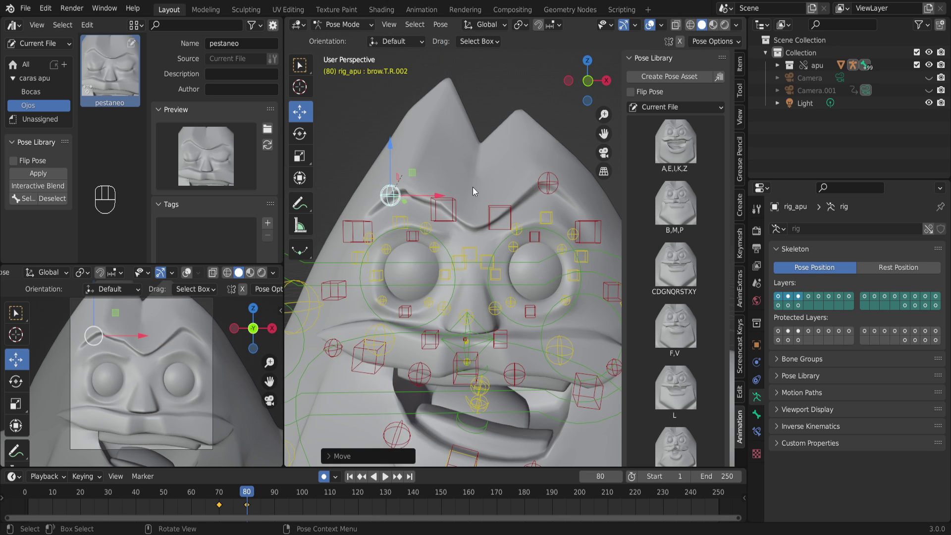
{"action": "key", "text": "r"}
{"action": "left_click", "coordinate": [498, 212]}
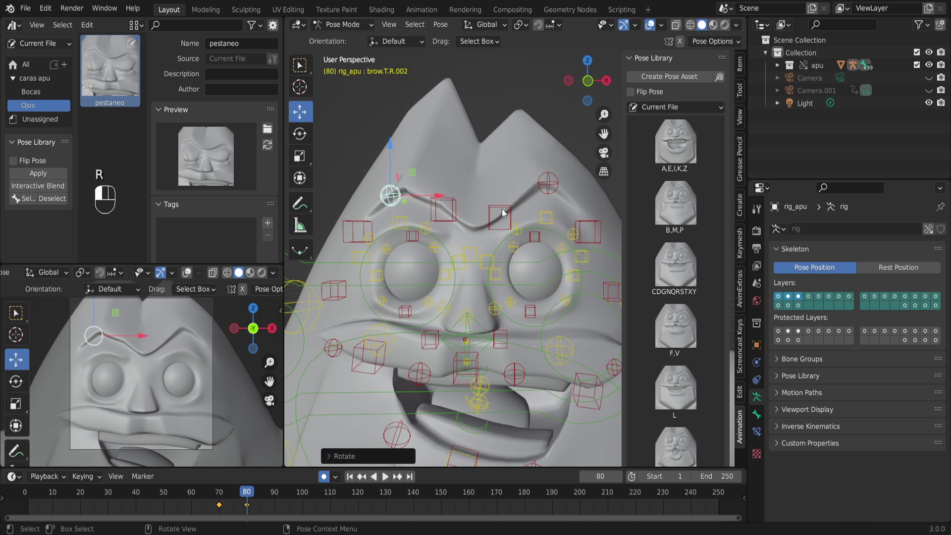
Rotate and raise the character's left inner brow control slightly, and lower brow.T.L.002 by about 0.013 m.
{"action": "left_click", "coordinate": [499, 213]}
{"action": "key", "text": "r"}
{"action": "left_click", "coordinate": [505, 206]}
{"action": "key", "text": "g"}
{"action": "left_click", "coordinate": [547, 186]}
{"action": "left_click", "coordinate": [547, 186]}
{"action": "key", "text": "g"}
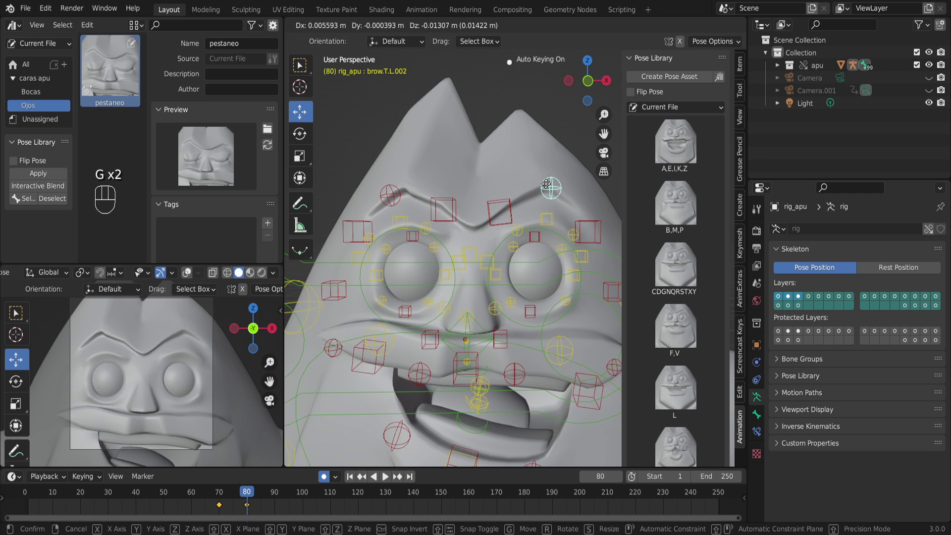
{"action": "left_click", "coordinate": [547, 185]}
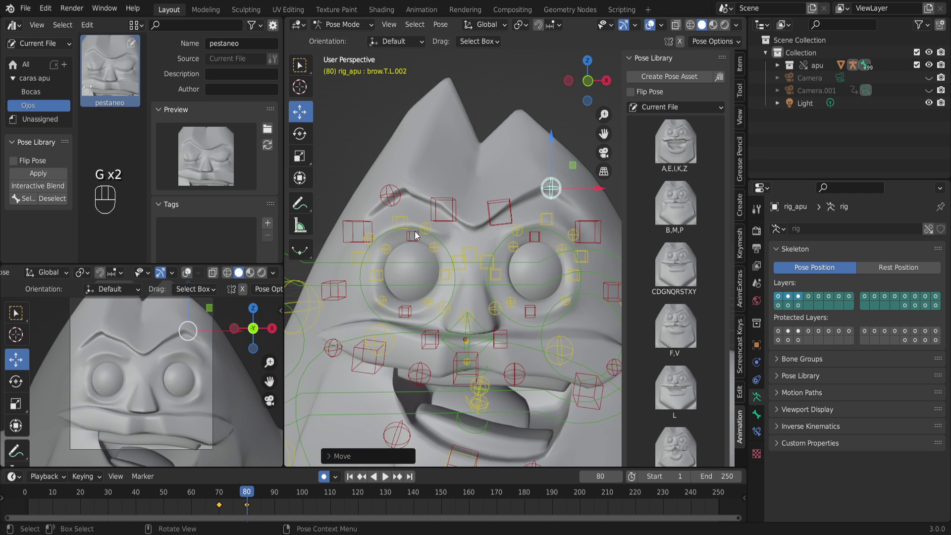
Select the brow and eye controls without the nose controls and create a pose asset from them in the Ojos catalog.
{"action": "scroll", "coordinate": [515, 252], "scroll_direction": "down", "scroll_amount": 3}
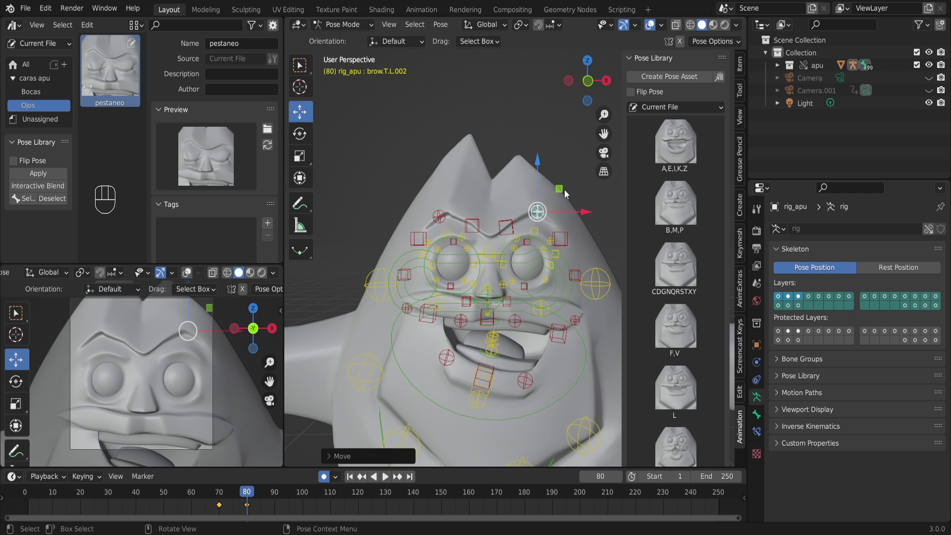
{"action": "left_click_drag", "start_coordinate": [401, 164], "coordinate": [565, 292]}
{"action": "scroll", "coordinate": [470, 287], "scroll_direction": "up", "scroll_amount": 5}
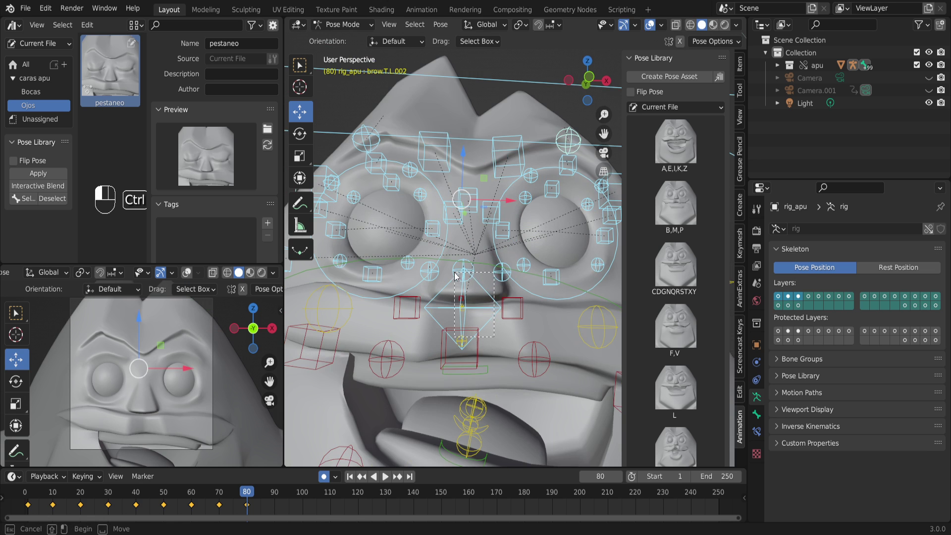
{"action": "left_click", "coordinate": [443, 285], "text": "ctrl"}
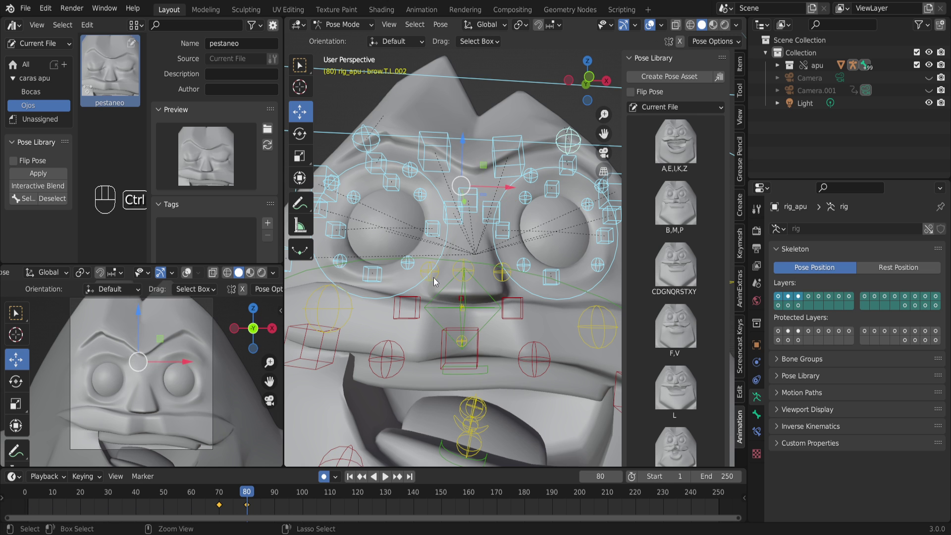
{"action": "scroll", "coordinate": [481, 309], "scroll_direction": "down", "scroll_amount": 5}
{"action": "scroll", "coordinate": [487, 293], "scroll_direction": "up", "scroll_amount": 4}
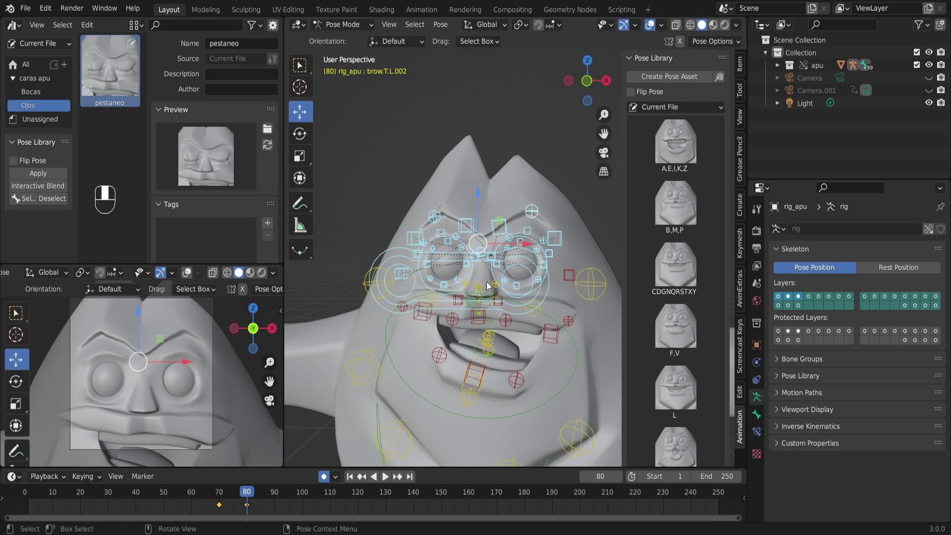
{"action": "mouse_move", "coordinate": [479, 297]}
{"action": "middle_mouse_down"}
{"action": "mouse_move", "coordinate": [494, 303]}
{"action": "mouse_move", "coordinate": [488, 297]}
{"action": "middle_mouse_up"}
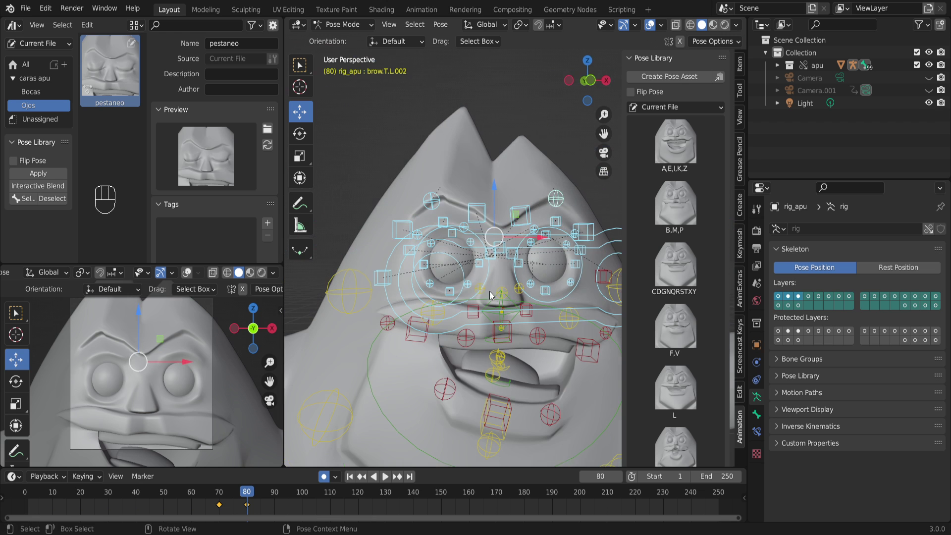
{"action": "left_click", "coordinate": [670, 79]}
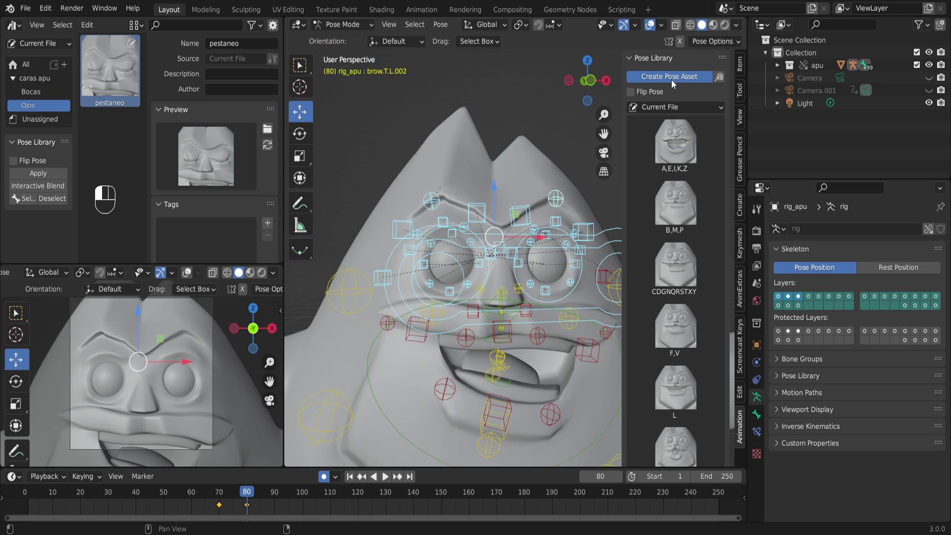
Widen the asset list slightly and rename the new open-eyes pose asset as "abre ojo".
{"action": "left_click", "coordinate": [113, 169]}
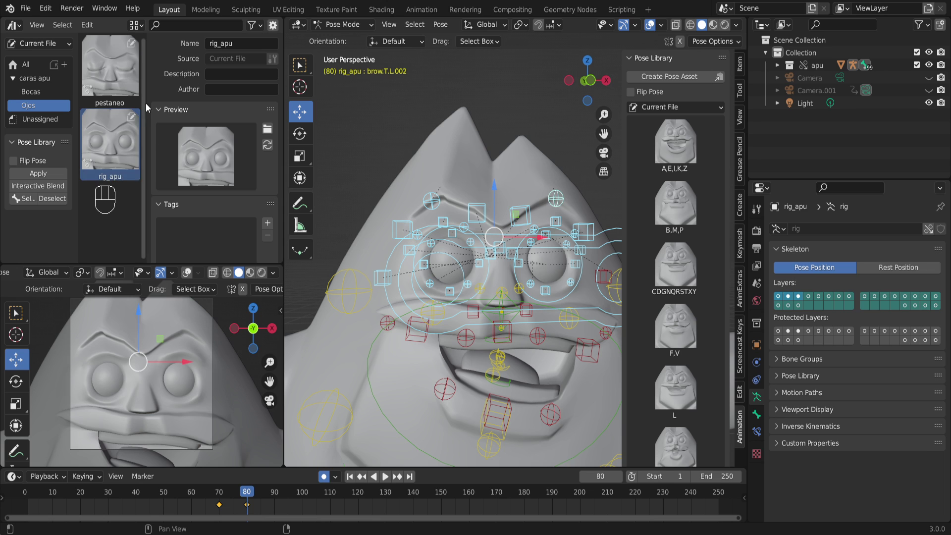
{"action": "left_click_drag", "start_coordinate": [144, 138], "coordinate": [168, 143]}
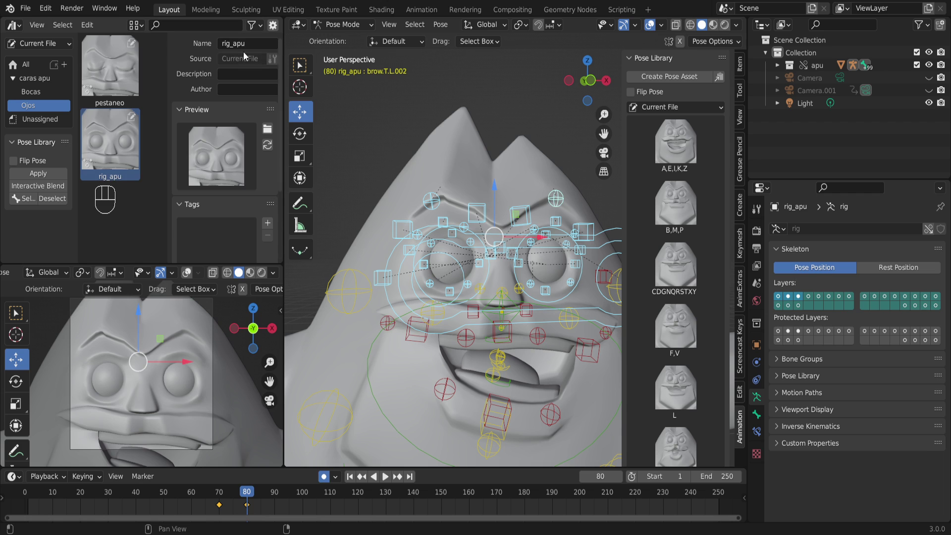
{"action": "left_click", "coordinate": [260, 44]}
{"action": "type", "text": "pesta"}
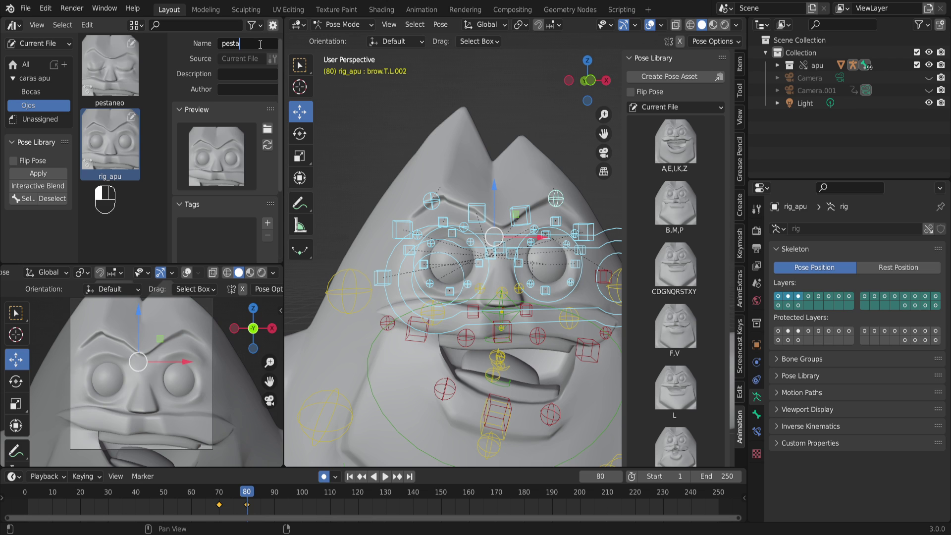
{"action": "key", "text": "BackSpace"}
{"action": "key", "text": "BackSpace"}
{"action": "key", "text": "BackSpace"}
{"action": "key", "text": "BackSpace"}
{"action": "key", "text": "BackSpace"}
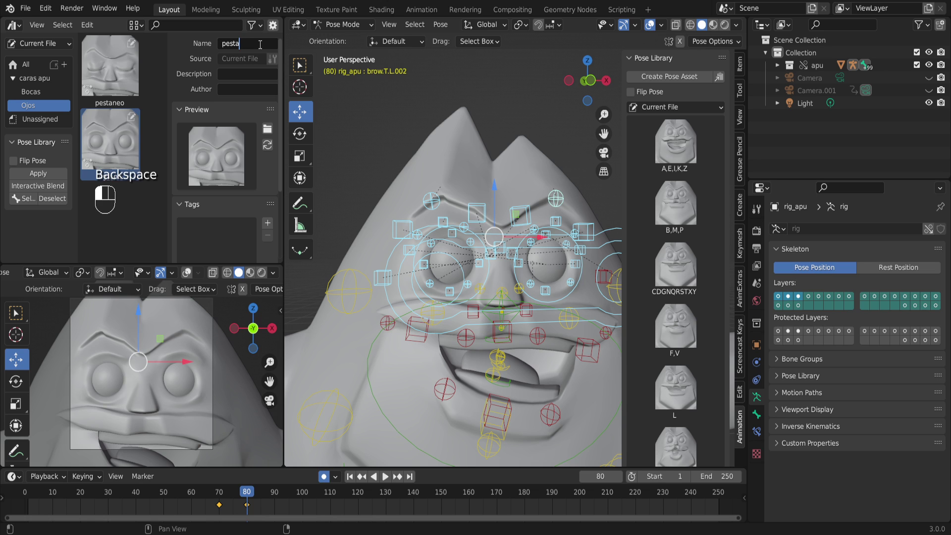
{"action": "type", "text": "abre ojo"}
{"action": "key", "text": "Return"}
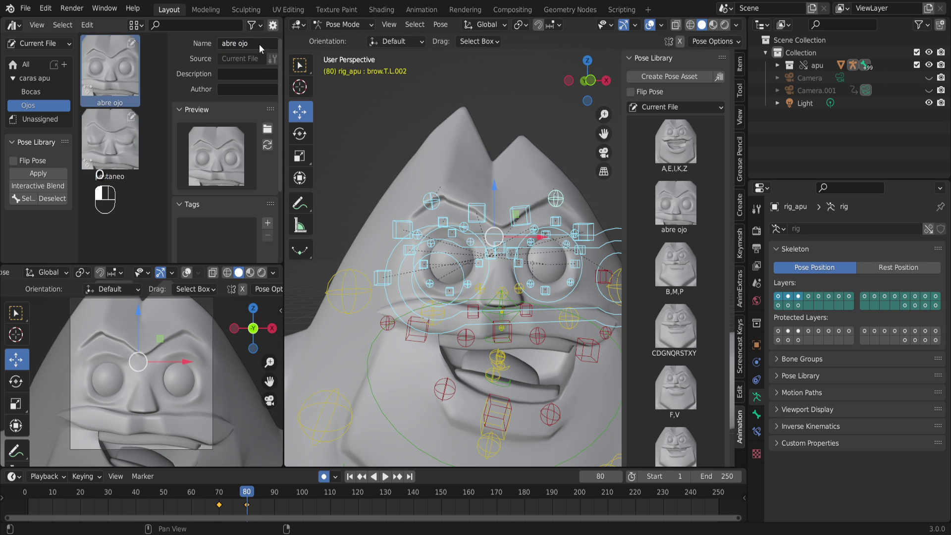
Rename the closed-eyes pose asset pestaneo as "cierra ojo".
{"action": "left_click", "coordinate": [127, 150]}
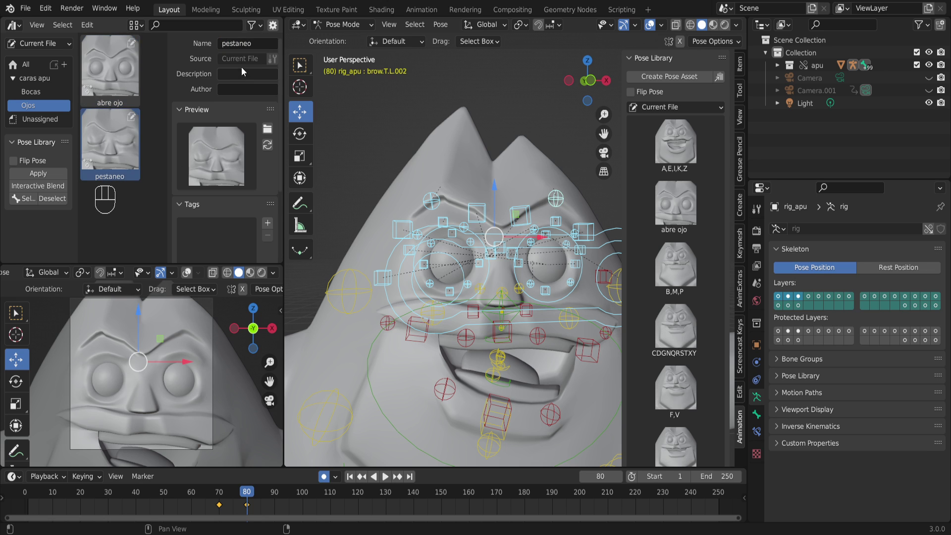
{"action": "left_click", "coordinate": [232, 43]}
{"action": "type", "text": "cierra ojo"}
{"action": "key", "text": "Return"}
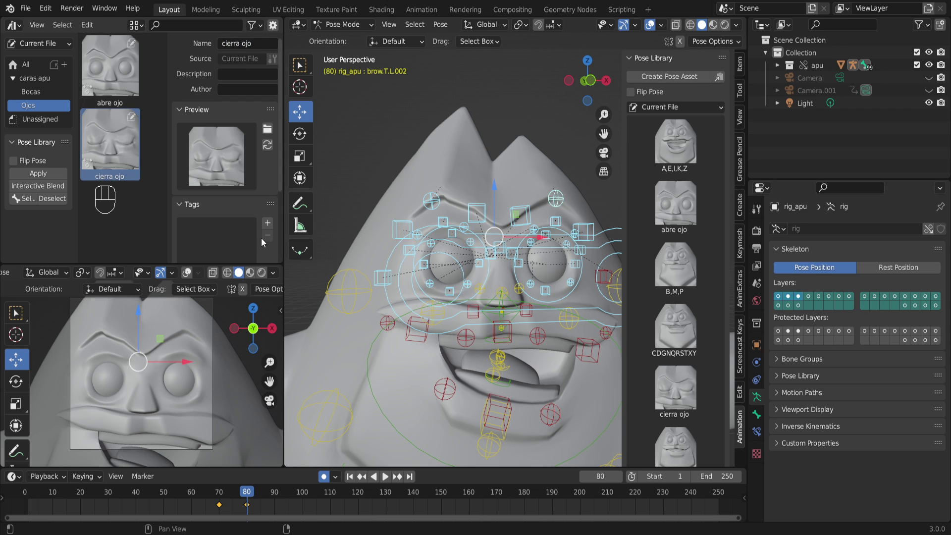
Clear the asset selection and deselect all the brow and eye controls on the rig.
{"action": "left_click", "coordinate": [148, 223]}
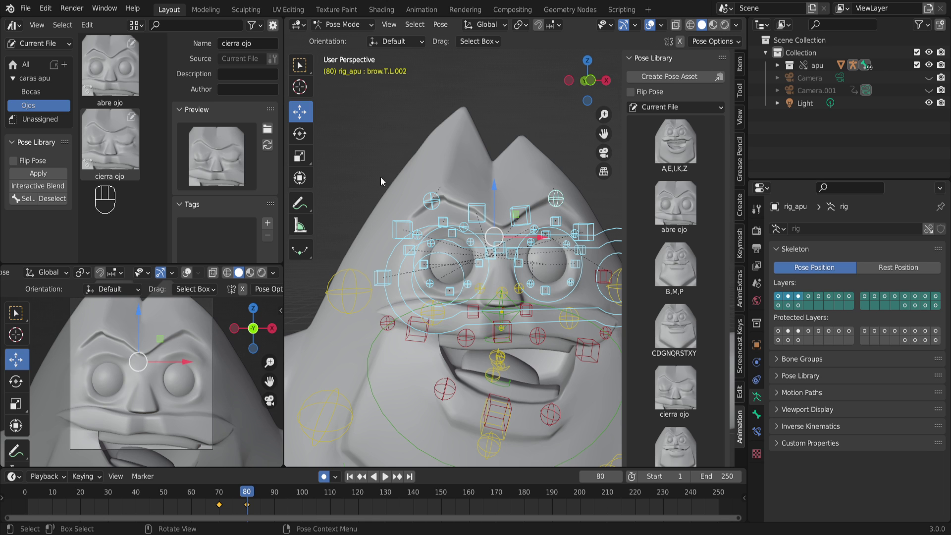
{"action": "left_click", "coordinate": [367, 162]}
{"action": "scroll", "coordinate": [474, 242], "scroll_direction": "up", "scroll_amount": 3}
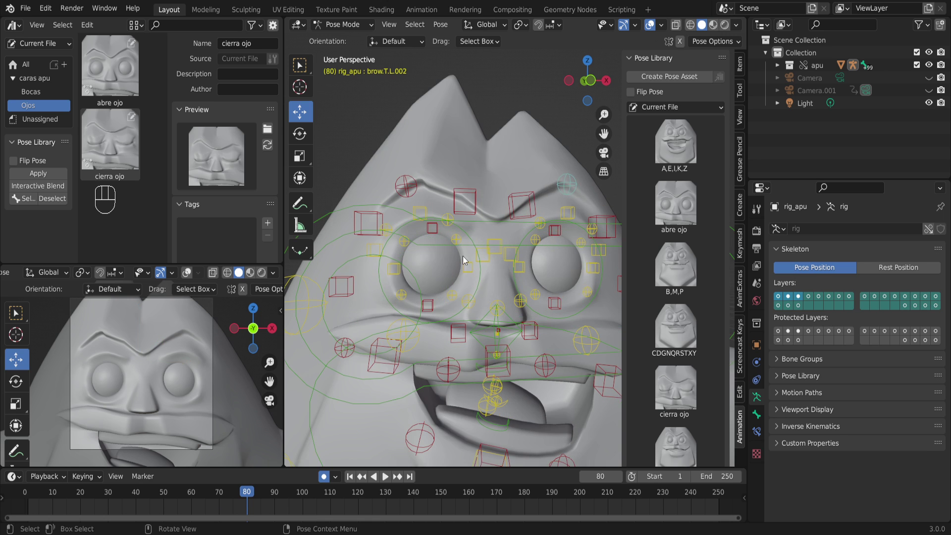
Select all the eye and brow controls of the face rig and go to frame 90.
{"action": "scroll", "coordinate": [405, 214], "scroll_direction": "down", "scroll_amount": 2}
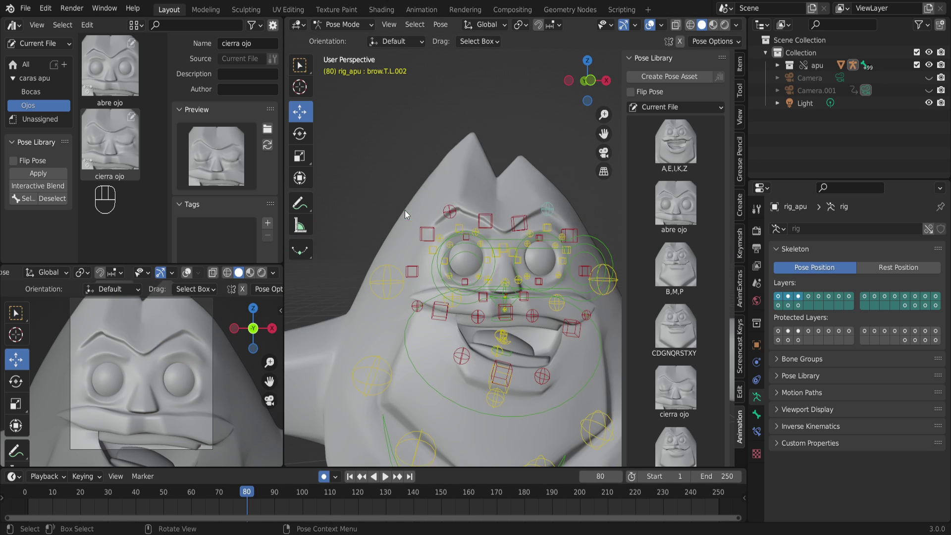
{"action": "left_click_drag", "start_coordinate": [421, 183], "coordinate": [569, 278]}
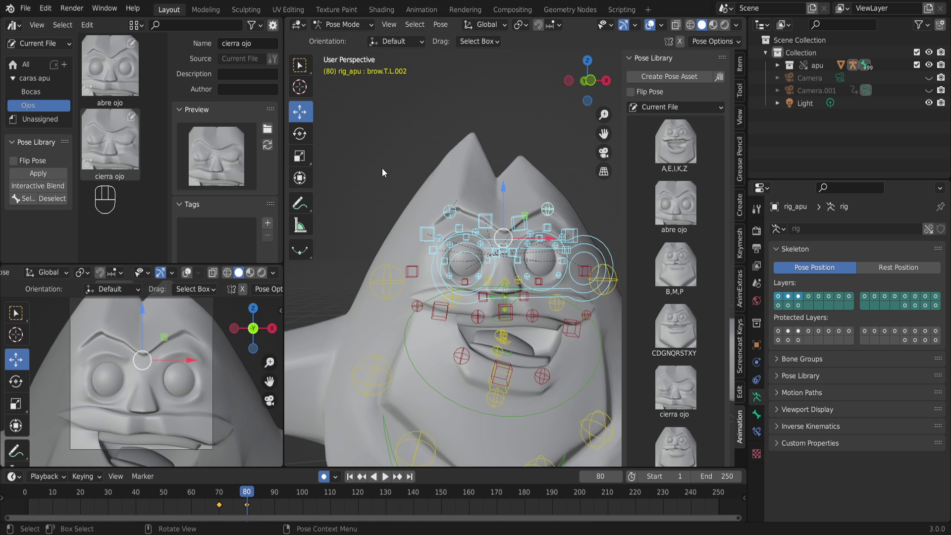
{"action": "scroll", "coordinate": [385, 379], "scroll_direction": "up", "scroll_amount": 2}
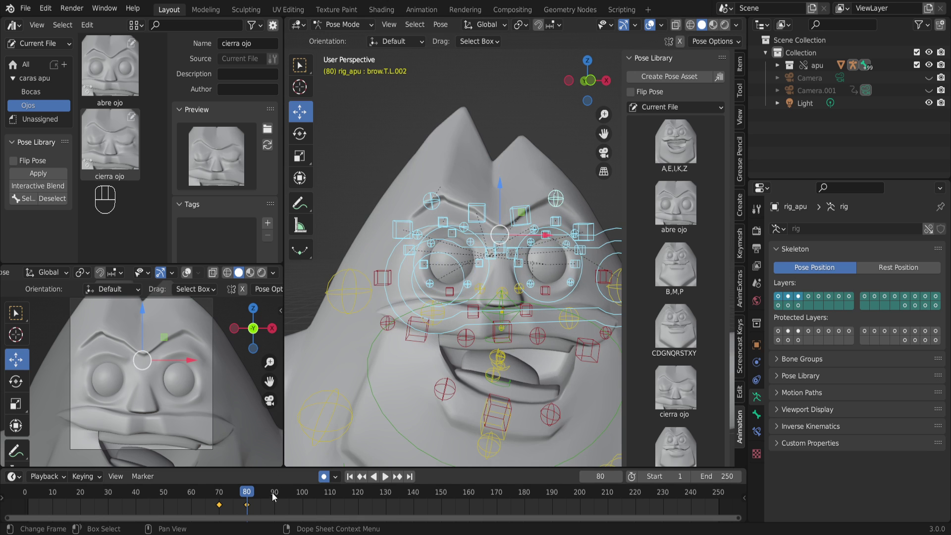
{"action": "left_click_drag", "start_coordinate": [272, 496], "coordinate": [274, 495]}
{"action": "scroll", "coordinate": [396, 223], "scroll_direction": "up", "scroll_amount": 3}
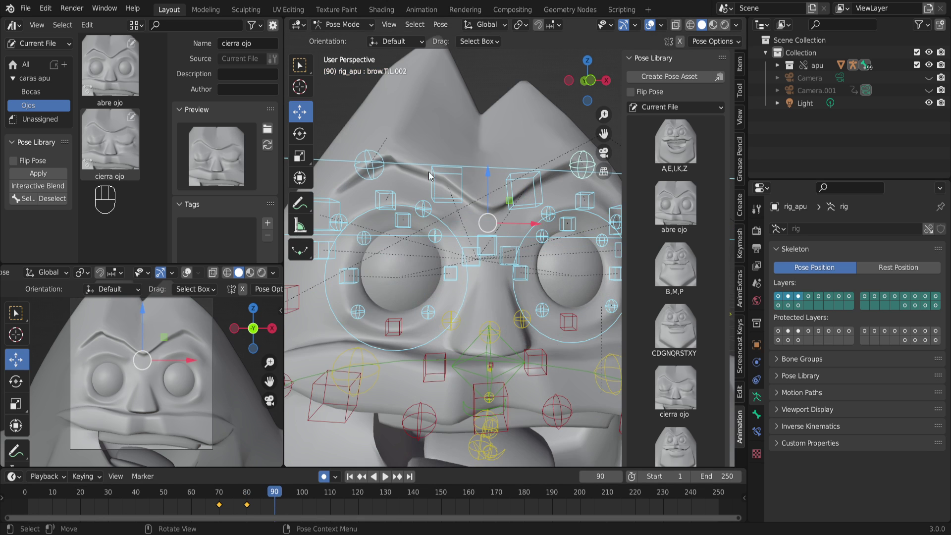
Move the brow.T.R.002 control down and outward by about 0.024 m, and rotate it slightly.
{"action": "left_click", "coordinate": [377, 177]}
{"action": "left_click", "coordinate": [377, 177], "text": "shift"}
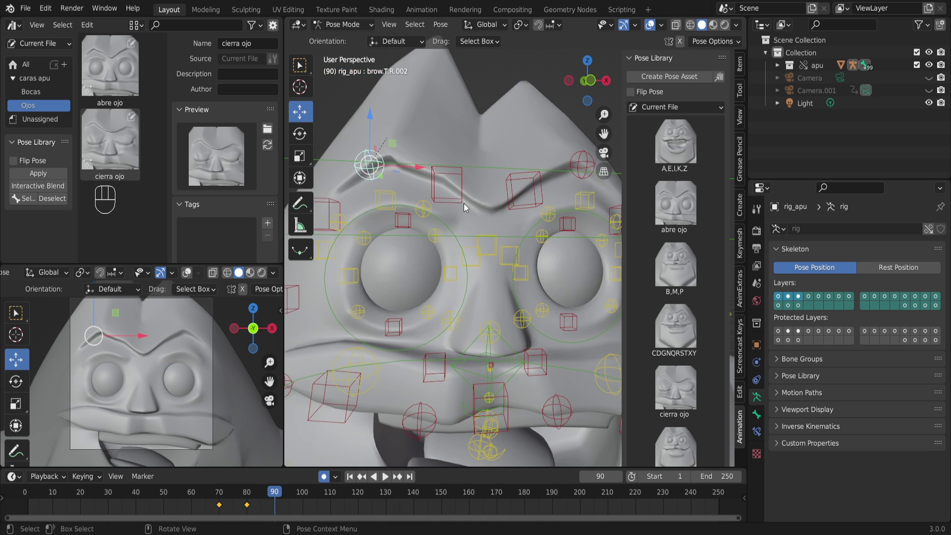
{"action": "scroll", "coordinate": [463, 203], "scroll_direction": "down", "scroll_amount": 3}
{"action": "scroll", "coordinate": [465, 224], "scroll_direction": "up", "scroll_amount": 4}
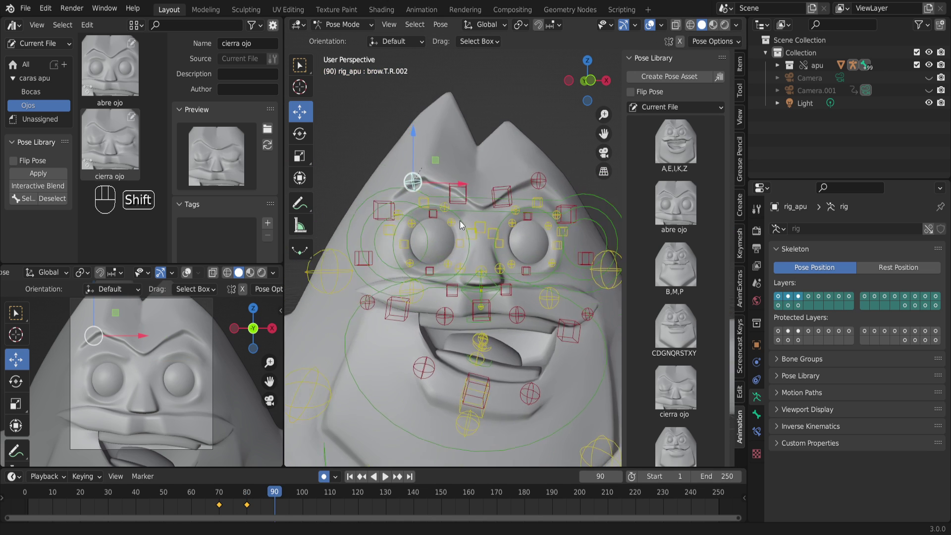
{"action": "left_click", "coordinate": [415, 151], "text": "shift"}
{"action": "left_click", "coordinate": [354, 136]}
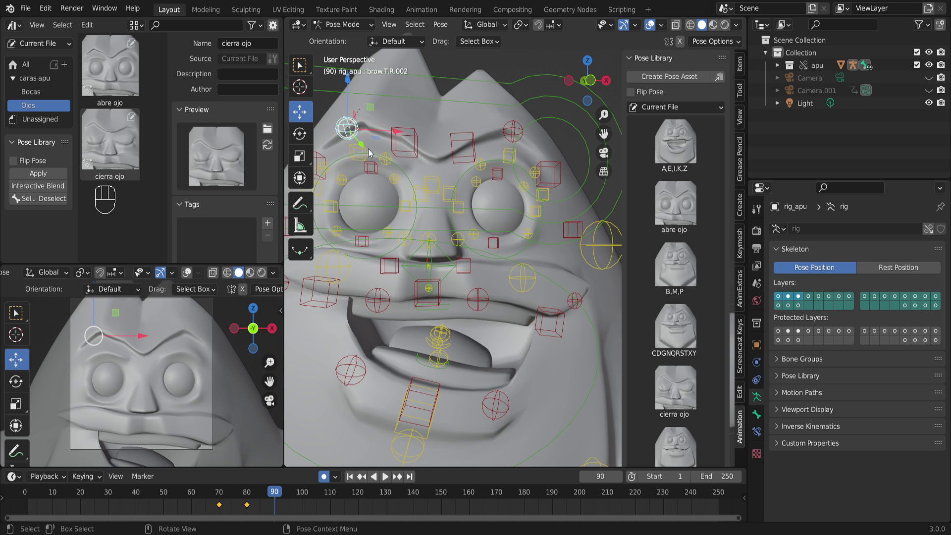
{"action": "middle_click_drag", "start_coordinate": [354, 137], "coordinate": [395, 188], "text": "shift"}
{"action": "key", "text": "g"}
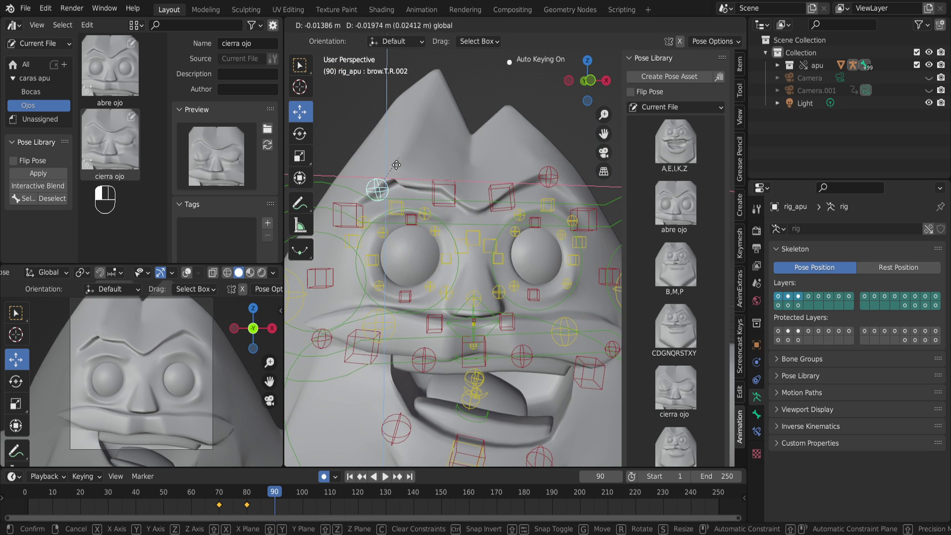
{"action": "left_click", "coordinate": [398, 163]}
{"action": "key", "text": "r"}
{"action": "key", "text": "r"}
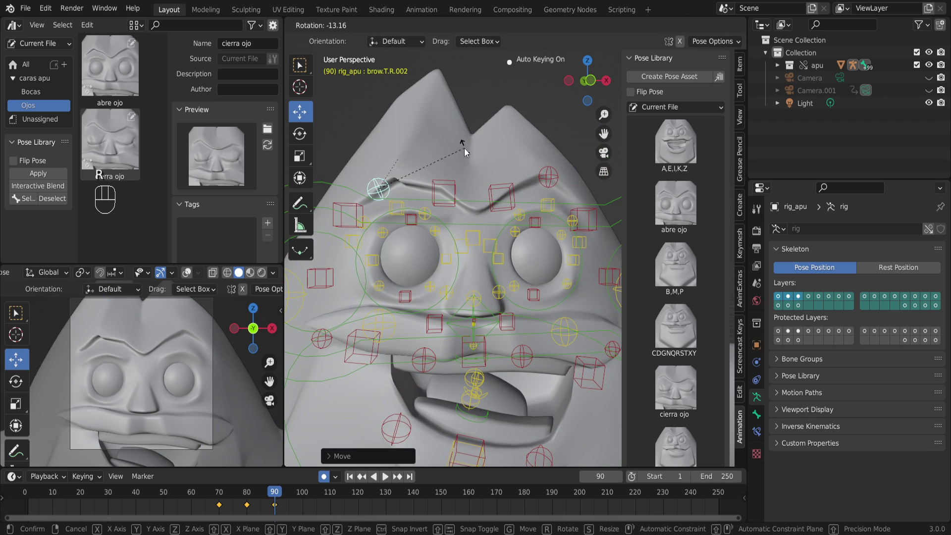
{"action": "left_click", "coordinate": [382, 186]}
Rotate the brow.T.L.002 control by about 9° and move it down and outward by about 0.029 m.
{"action": "left_click", "coordinate": [548, 177]}
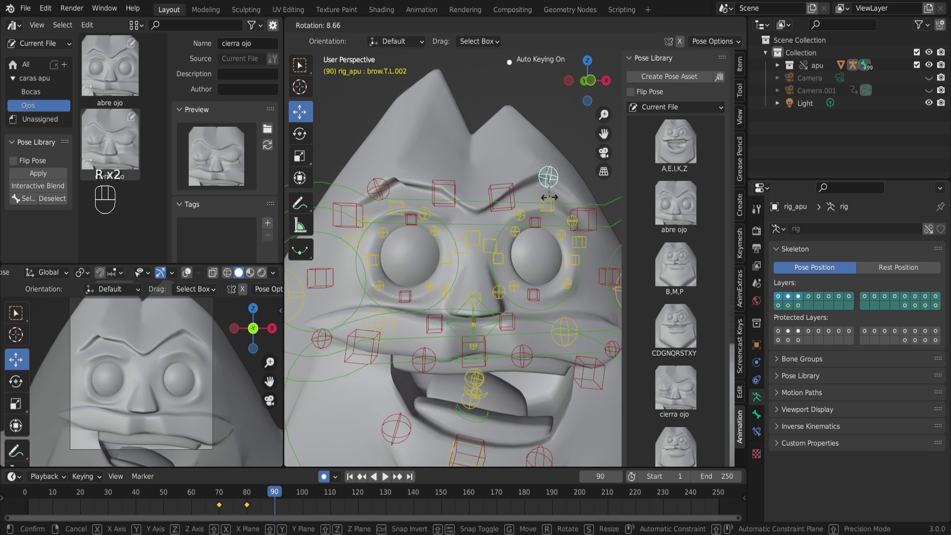
{"action": "left_click", "coordinate": [550, 198]}
{"action": "key", "text": "g"}
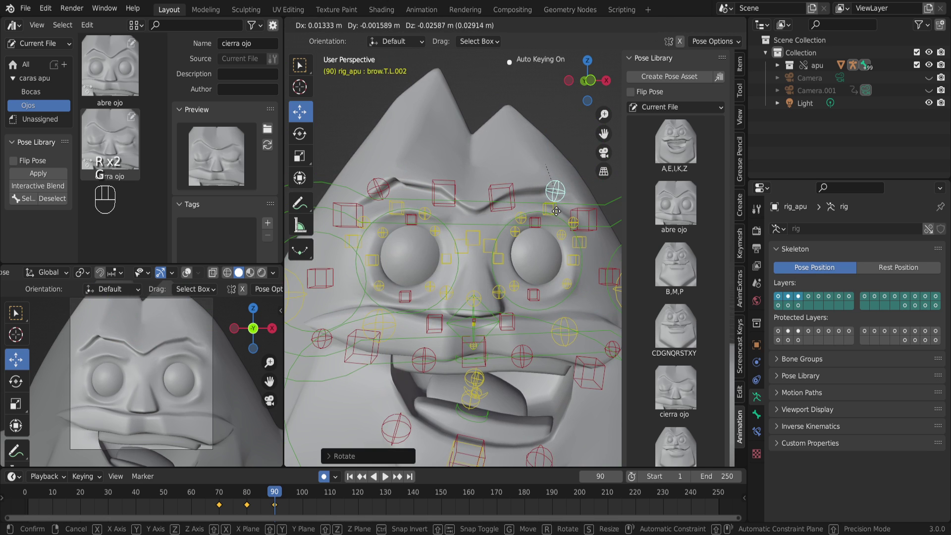
{"action": "left_click", "coordinate": [556, 212]}
Raise the inner brow controls, brow.T.R.003 by about 0.017 m and brow.T.L.003 by about 0.011 m.
{"action": "left_click", "coordinate": [453, 186]}
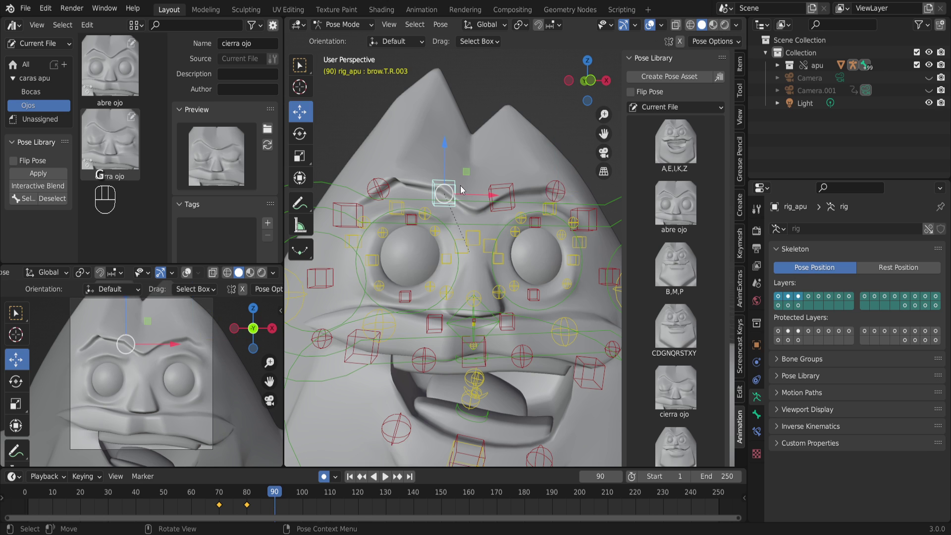
{"action": "key", "text": "g"}
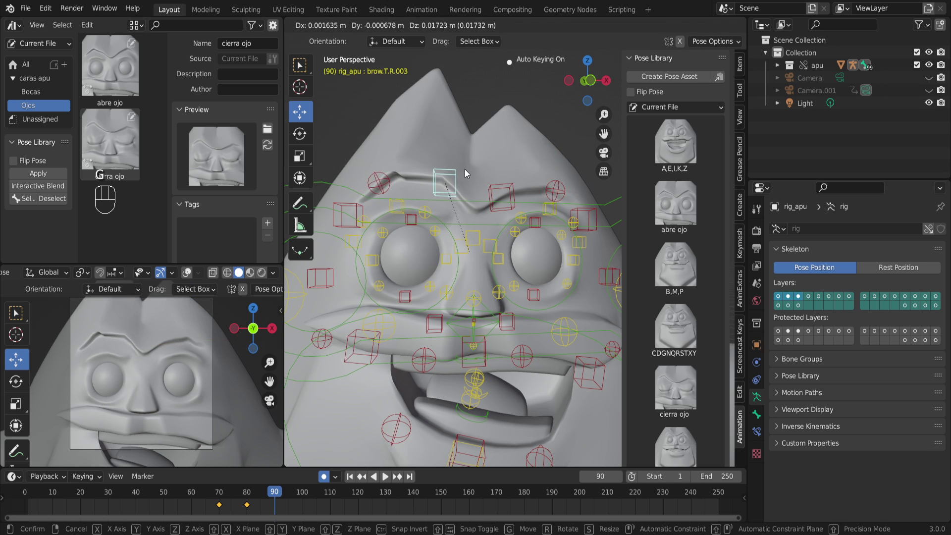
{"action": "left_click", "coordinate": [475, 191]}
{"action": "left_click", "coordinate": [486, 186]}
{"action": "key", "text": "g"}
{"action": "left_click", "coordinate": [487, 185]}
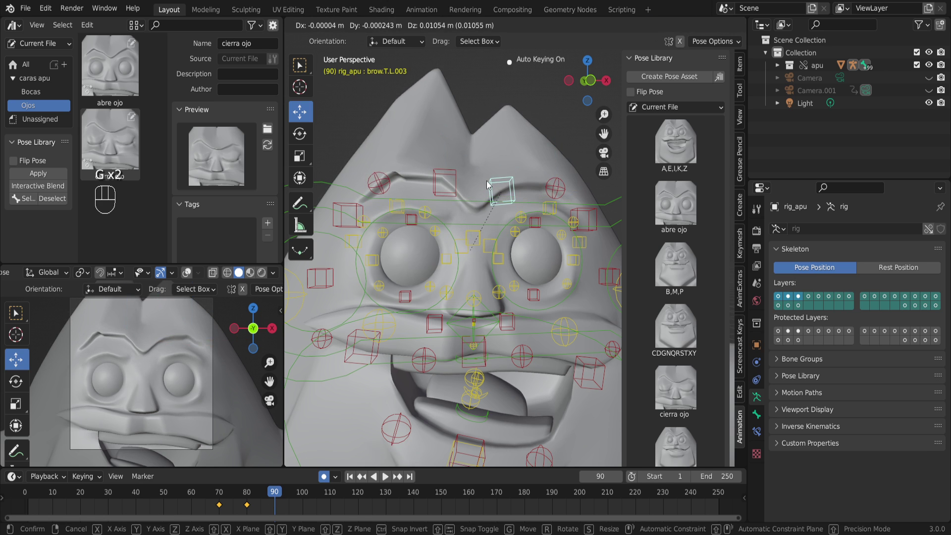
In front view, rotate the brow.T.L.003 control and raise it to lift that brow's inner end.
{"action": "key", "text": "KP_1"}
{"action": "scroll", "coordinate": [492, 197], "scroll_direction": "up", "scroll_amount": 3}
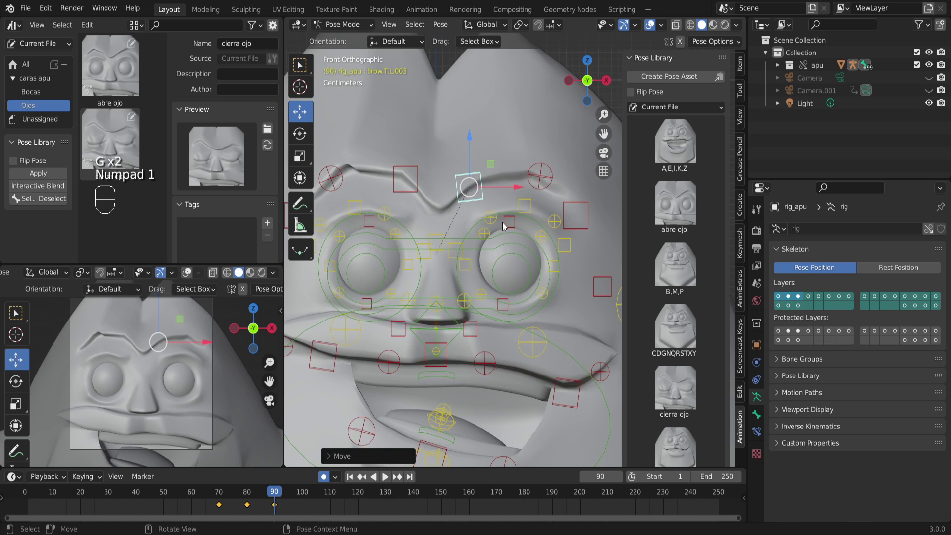
{"action": "key", "text": "r"}
{"action": "left_click", "coordinate": [472, 262]}
{"action": "key", "text": "g"}
{"action": "left_click", "coordinate": [537, 164]}
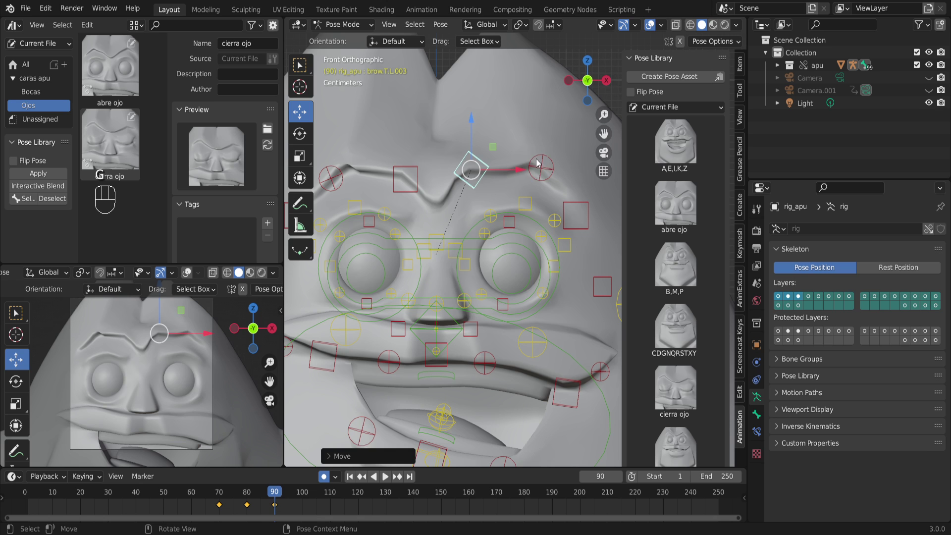
Lower the brow.T.L.002 control and move the outer brow.T.L.001 control down and outward by about 0.034 m.
{"action": "left_click", "coordinate": [541, 166]}
{"action": "key", "text": "g"}
{"action": "left_click", "coordinate": [542, 182]}
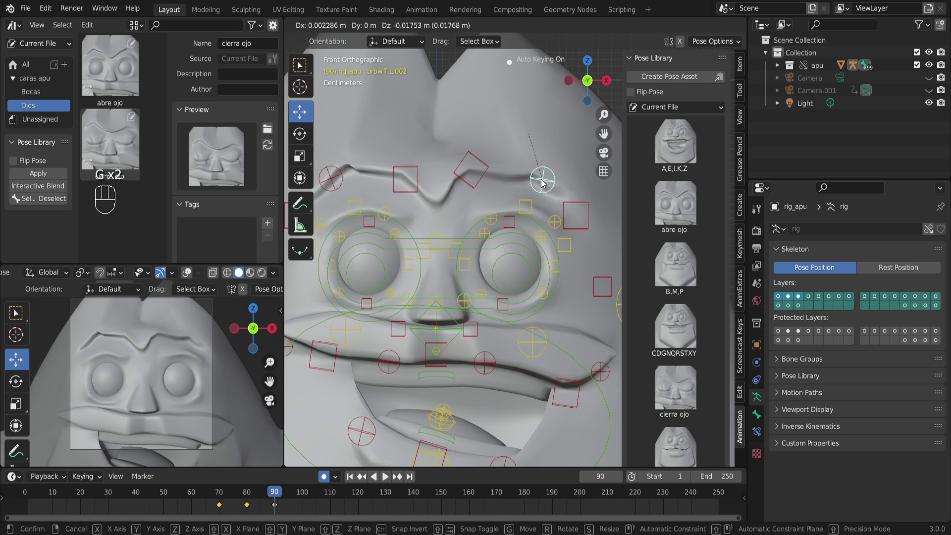
{"action": "left_click", "coordinate": [574, 210]}
{"action": "key", "text": "g"}
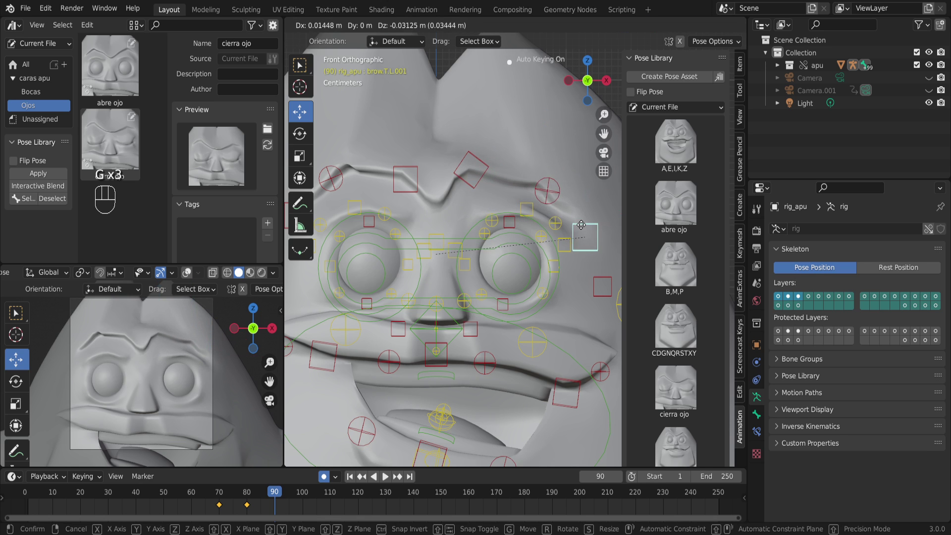
{"action": "left_click", "coordinate": [579, 210]}
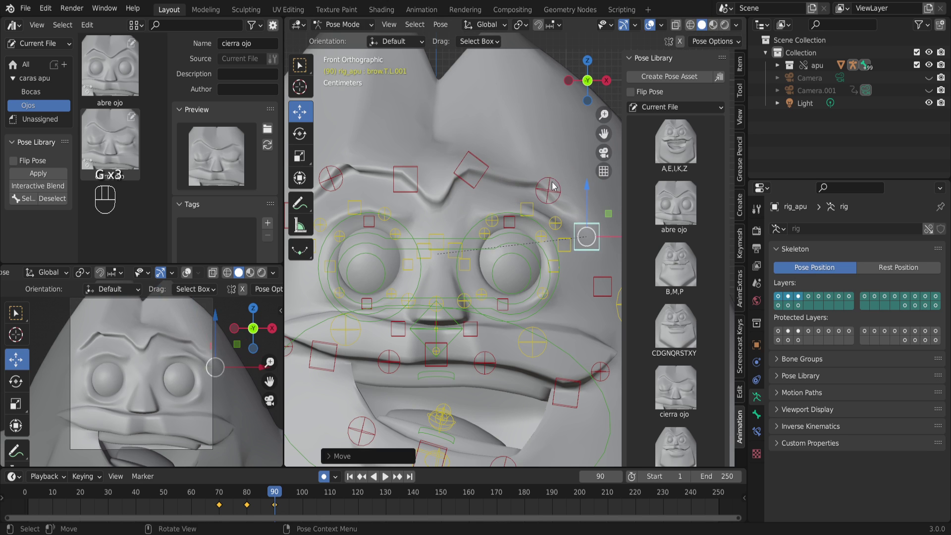
Nudge brow.T.L.001 slightly up and inward, move brow.T.L.002 up and inward, and rotate brow.T.L.002.
{"action": "key", "text": "g"}
{"action": "left_click", "coordinate": [549, 187]}
{"action": "left_click", "coordinate": [549, 186]}
{"action": "key", "text": "g"}
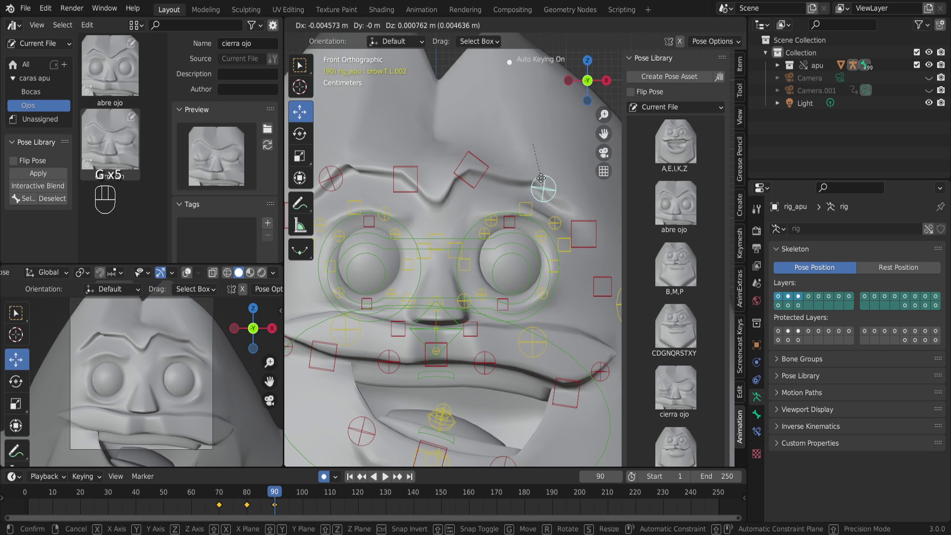
{"action": "left_click", "coordinate": [551, 182]}
{"action": "key", "text": "r"}
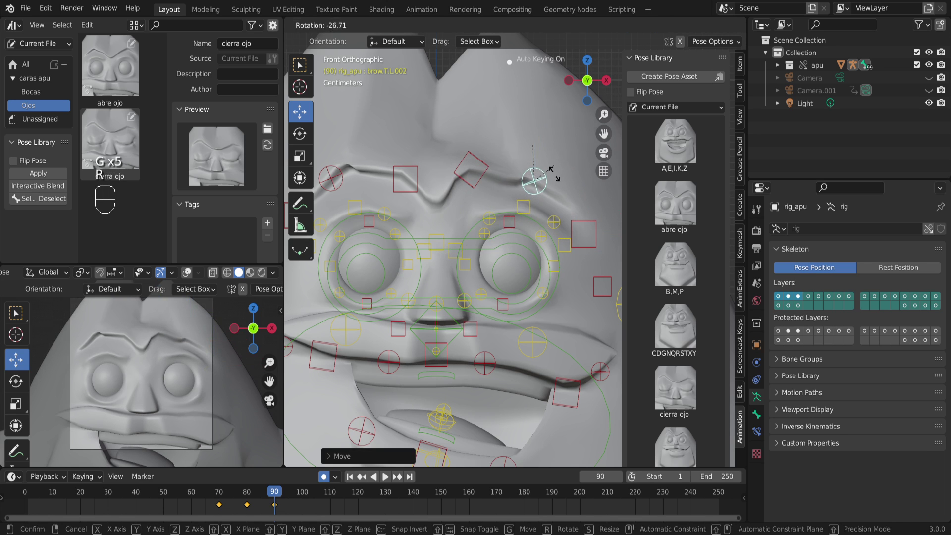
{"action": "left_click", "coordinate": [520, 170]}
Rotate the brow.T.R.003 control so it tilts opposite to the other brow's inner control.
{"action": "left_click", "coordinate": [421, 166]}
{"action": "key", "text": "r"}
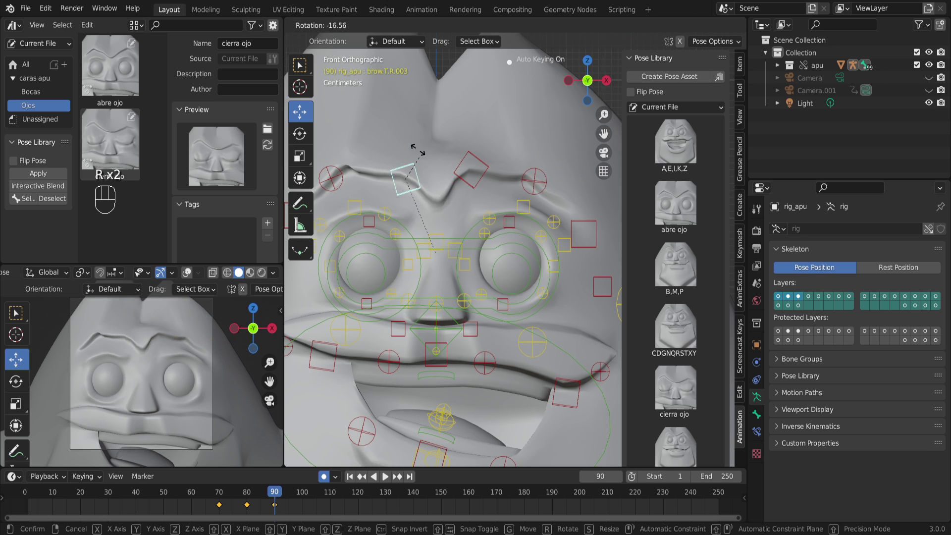
{"action": "left_click", "coordinate": [417, 148]}
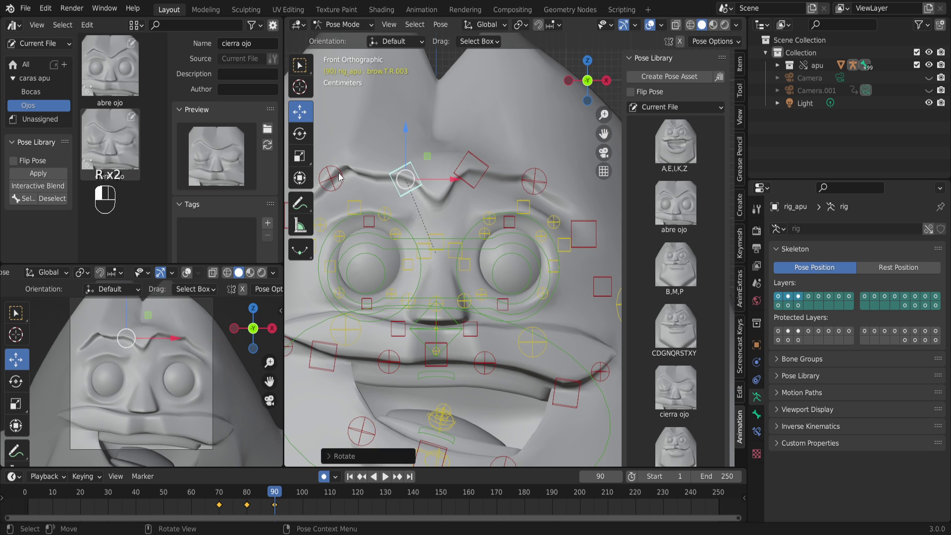
Rotate the brow.T.R.002 control to smooth the brow line and shift it inward by about 0.019 m.
{"action": "left_click", "coordinate": [336, 179]}
{"action": "key", "text": "r"}
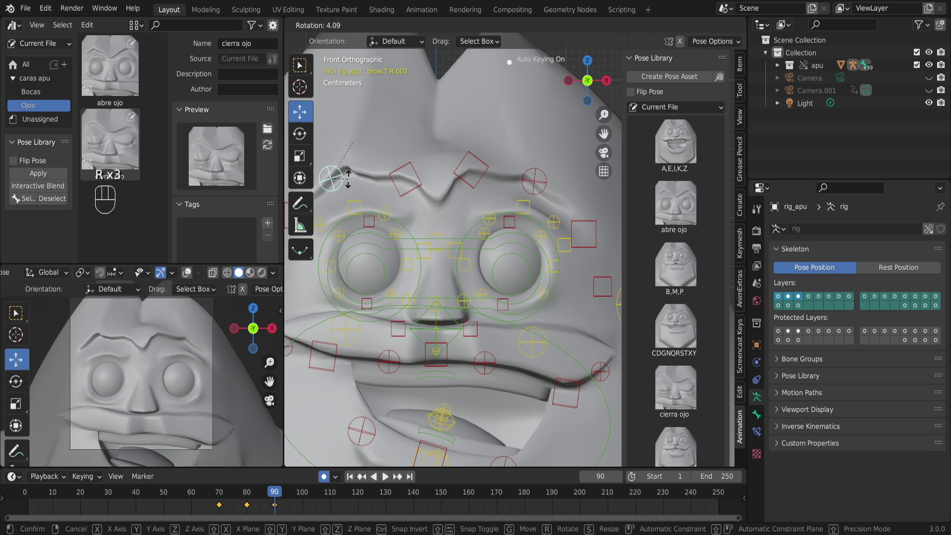
{"action": "left_click", "coordinate": [342, 184]}
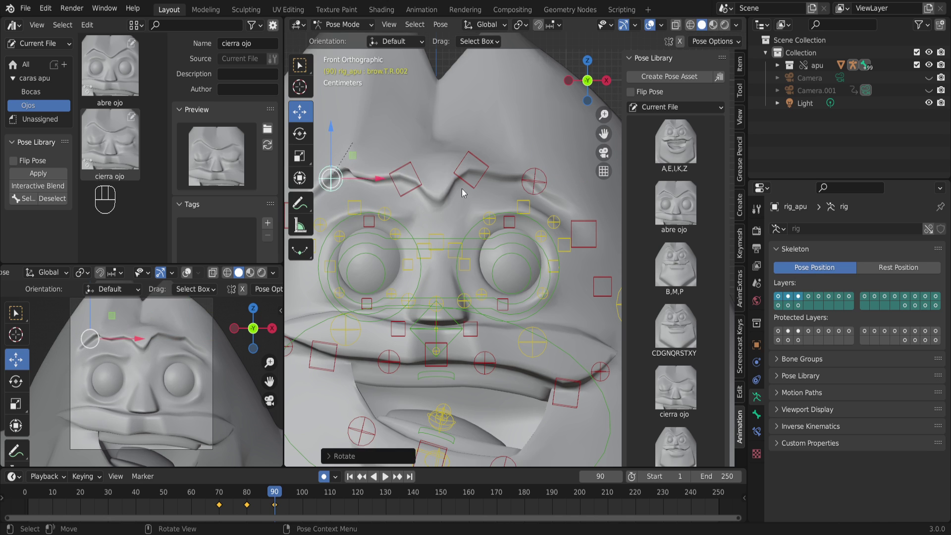
{"action": "scroll", "coordinate": [452, 200], "scroll_direction": "down", "scroll_amount": 2}
{"action": "key", "text": "g"}
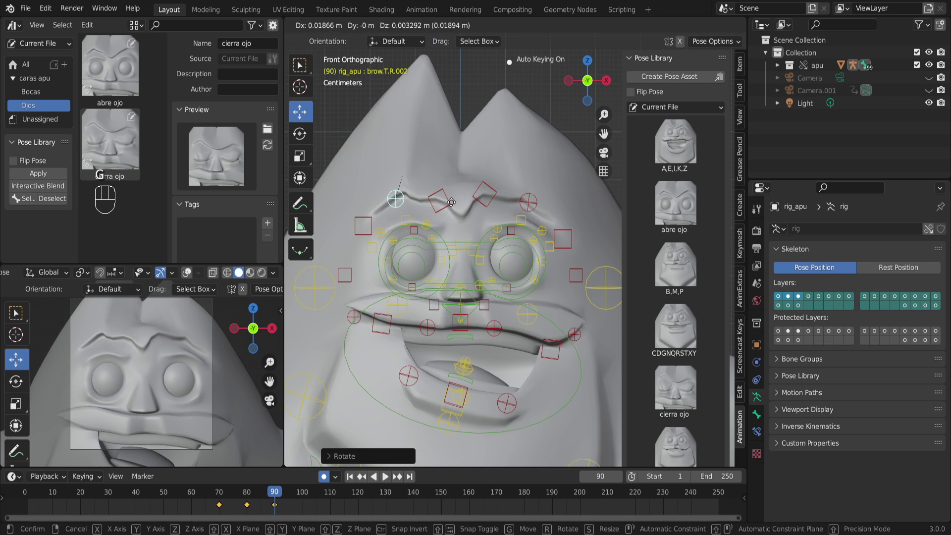
{"action": "key", "text": "Escape"}
Move brow.T.R.001 down and outward, lower brow.T.R.003 slightly, and shift brow.T.L.003 outward.
{"action": "left_click", "coordinate": [355, 221]}
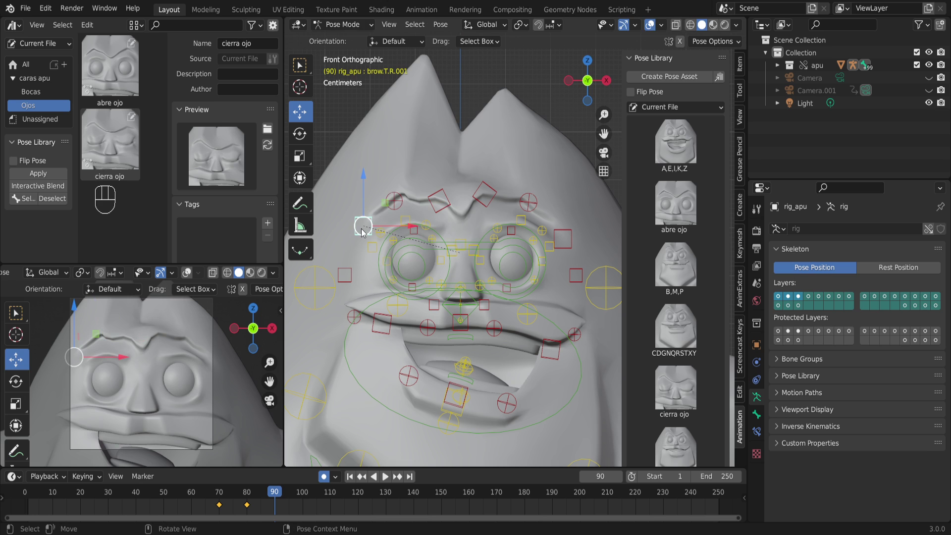
{"action": "left_click_drag", "start_coordinate": [364, 226], "coordinate": [508, 195]}
{"action": "left_click", "coordinate": [449, 200]}
{"action": "left_click", "coordinate": [486, 197]}
Clear the rotation of the jaw_master control at frame 90.
{"action": "scroll", "coordinate": [466, 398], "scroll_direction": "down", "scroll_amount": 4}
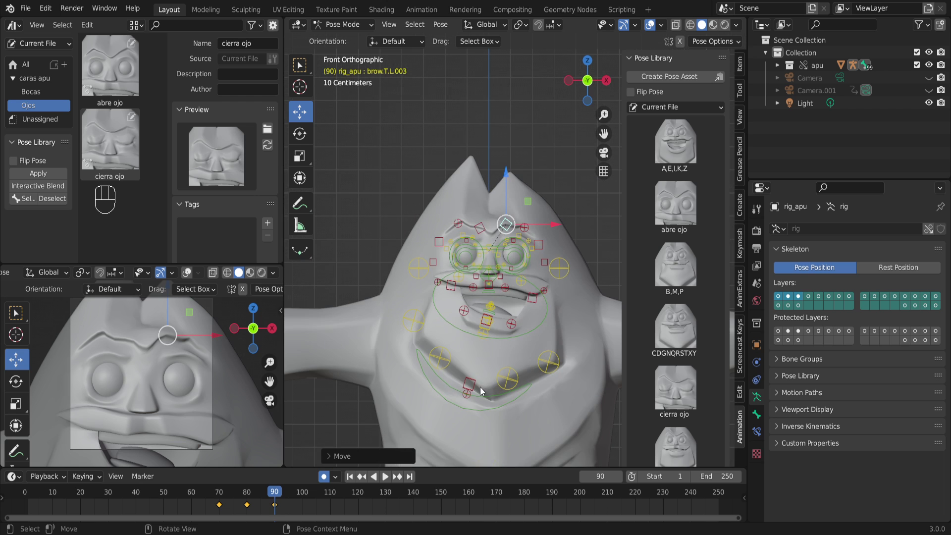
{"action": "left_click", "coordinate": [497, 400]}
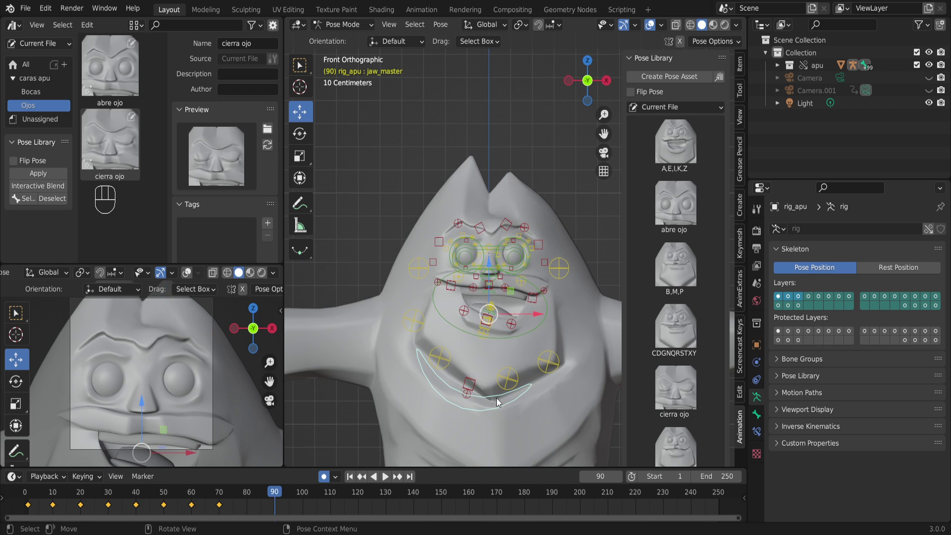
{"action": "key", "text": "alt+r"}
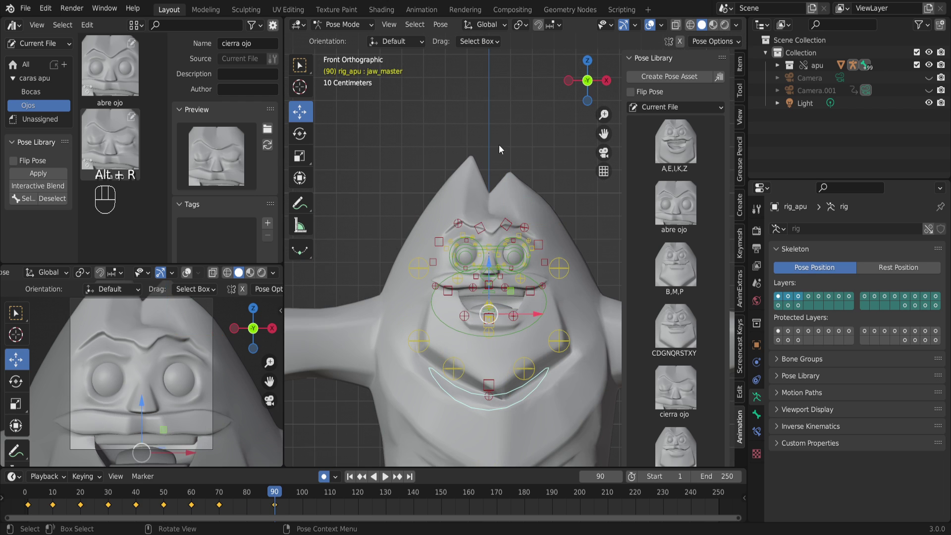
Create a pose asset from the six upper brow controls of both eyebrows at frame 90.
{"action": "scroll", "coordinate": [535, 262], "scroll_direction": "up", "scroll_amount": 4}
{"action": "scroll", "coordinate": [520, 255], "scroll_direction": "up", "scroll_amount": 3}
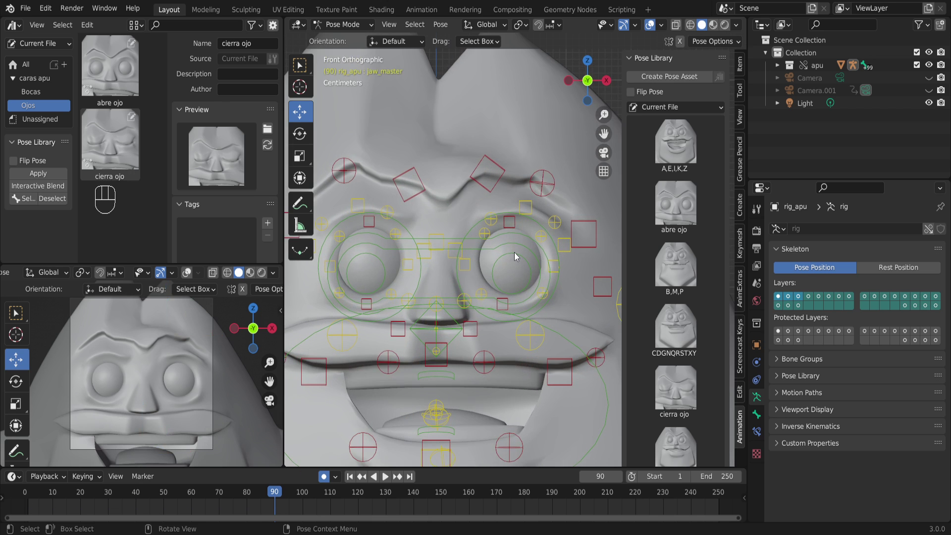
{"action": "scroll", "coordinate": [515, 253], "scroll_direction": "down", "scroll_amount": 1}
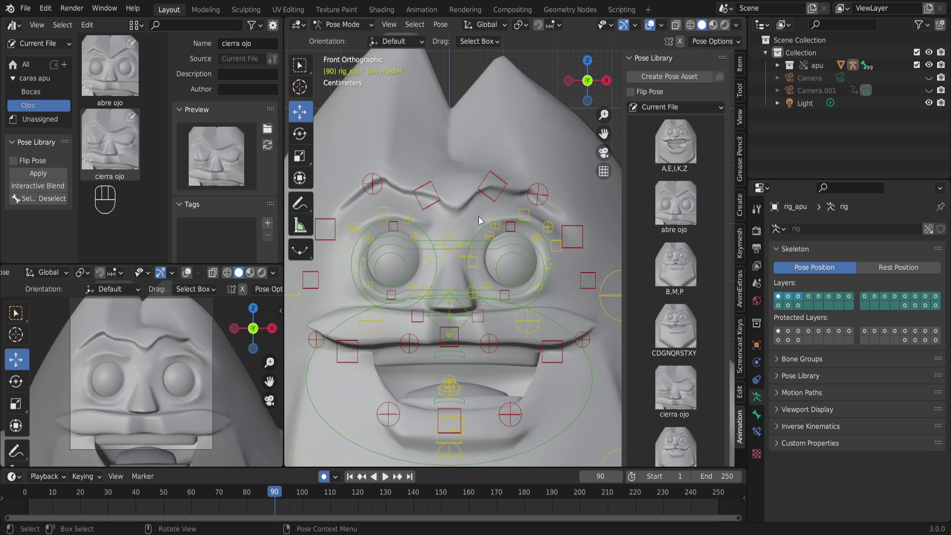
{"action": "scroll", "coordinate": [482, 271], "scroll_direction": "down", "scroll_amount": 2}
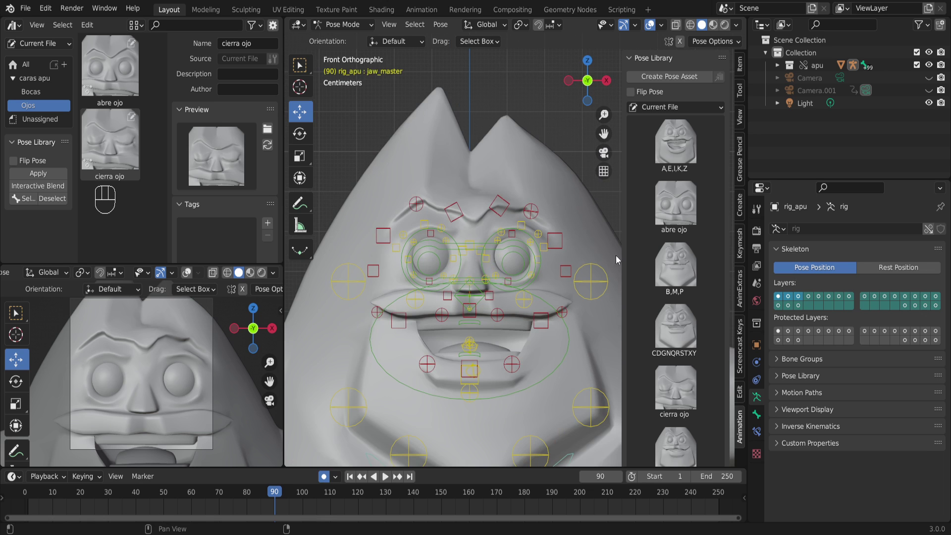
{"action": "left_click_drag", "start_coordinate": [358, 160], "coordinate": [567, 217]}
{"action": "scroll", "coordinate": [495, 231], "scroll_direction": "up", "scroll_amount": 2}
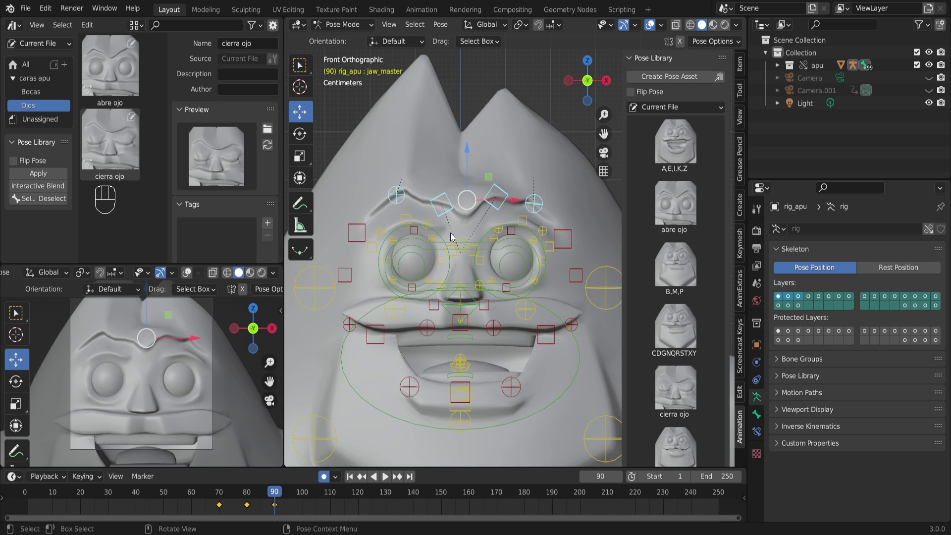
{"action": "left_click", "coordinate": [563, 239], "text": "shift"}
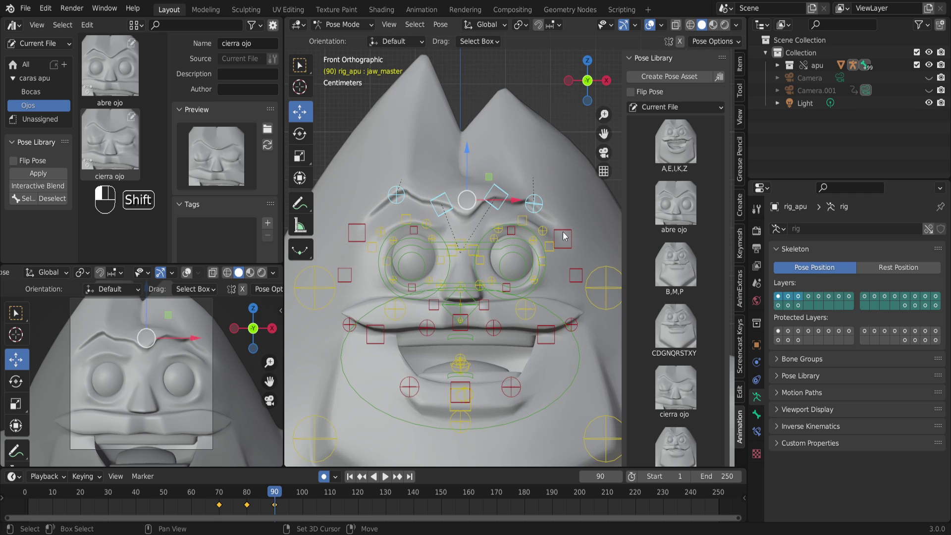
{"action": "left_click", "coordinate": [357, 232], "text": "shift"}
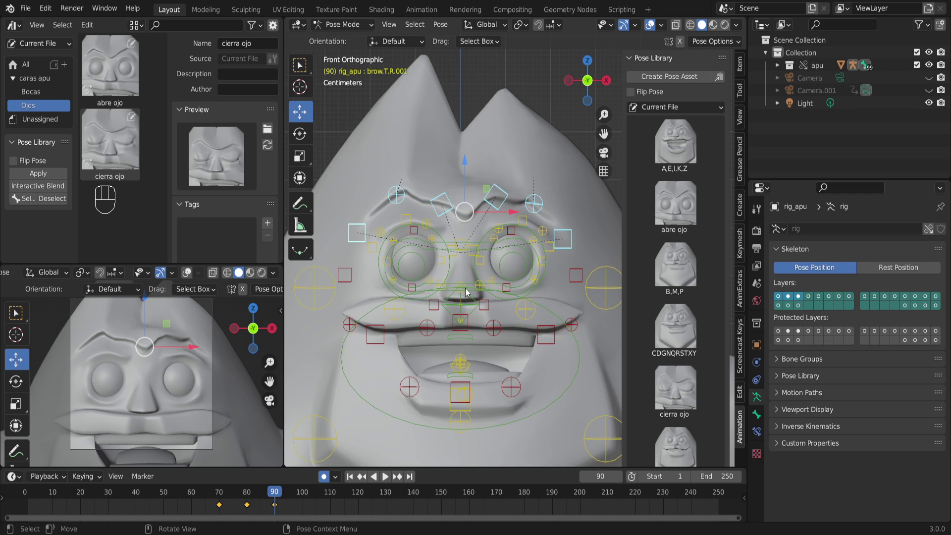
{"action": "scroll", "coordinate": [701, 332], "scroll_direction": "down", "scroll_amount": 5}
{"action": "scroll", "coordinate": [702, 332], "scroll_direction": "down", "scroll_amount": 5}
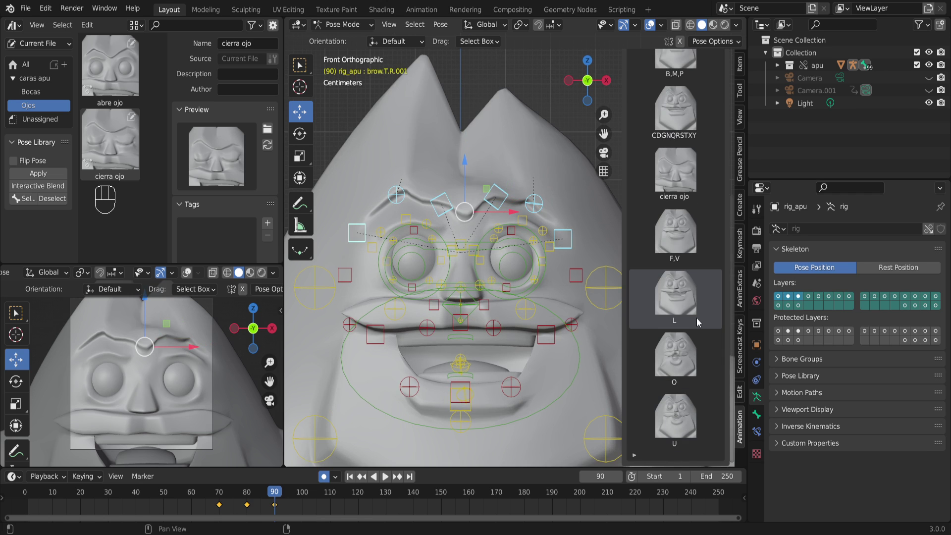
{"action": "scroll", "coordinate": [682, 102], "scroll_direction": "up", "scroll_amount": 10}
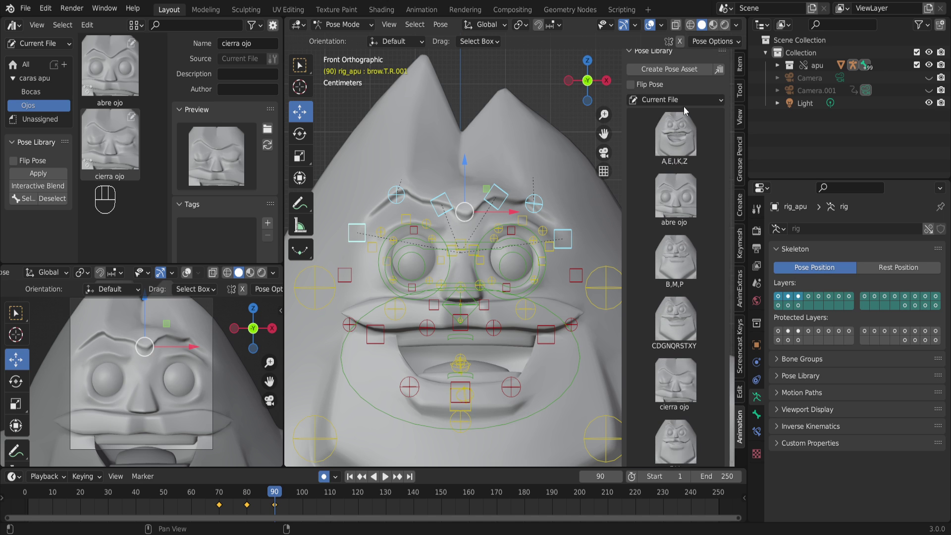
{"action": "left_click", "coordinate": [675, 76]}
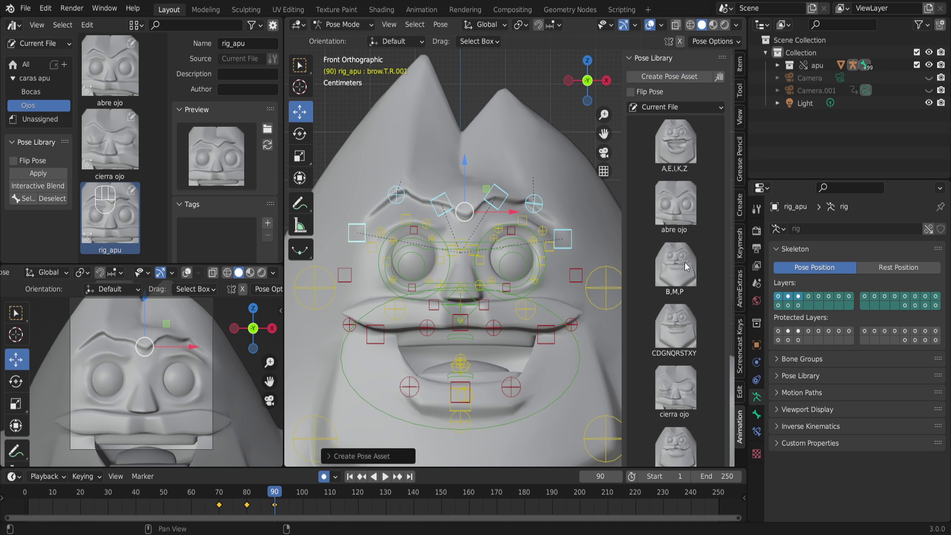
Rename the new pose asset in the Ojos catalog as "ceja baja".
{"action": "scroll", "coordinate": [686, 268], "scroll_direction": "down", "scroll_amount": 13}
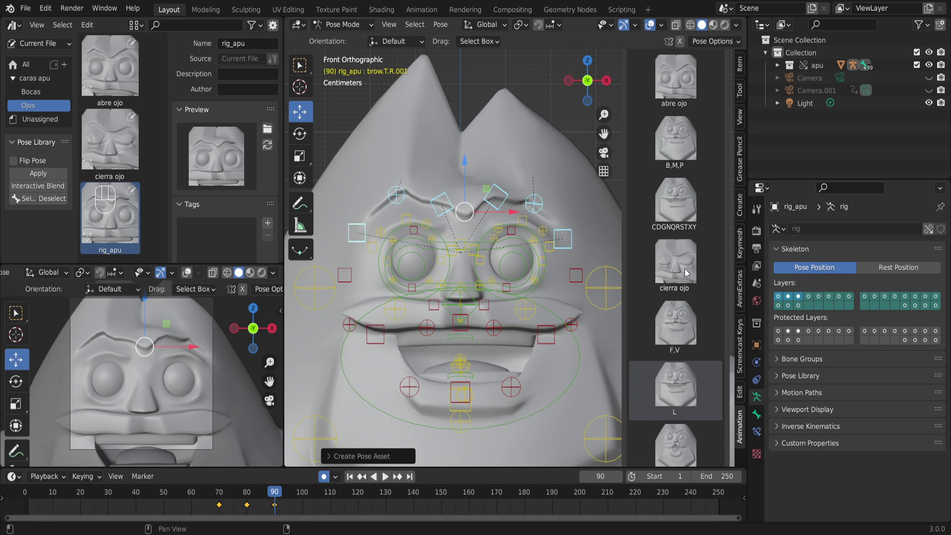
{"action": "left_click", "coordinate": [246, 43]}
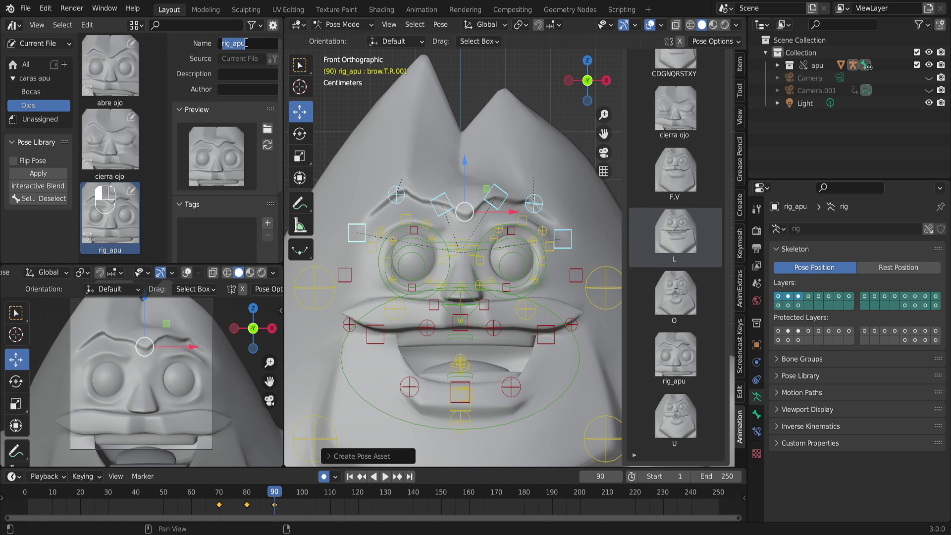
{"action": "type", "text": "ceja baja"}
{"action": "key", "text": "Return"}
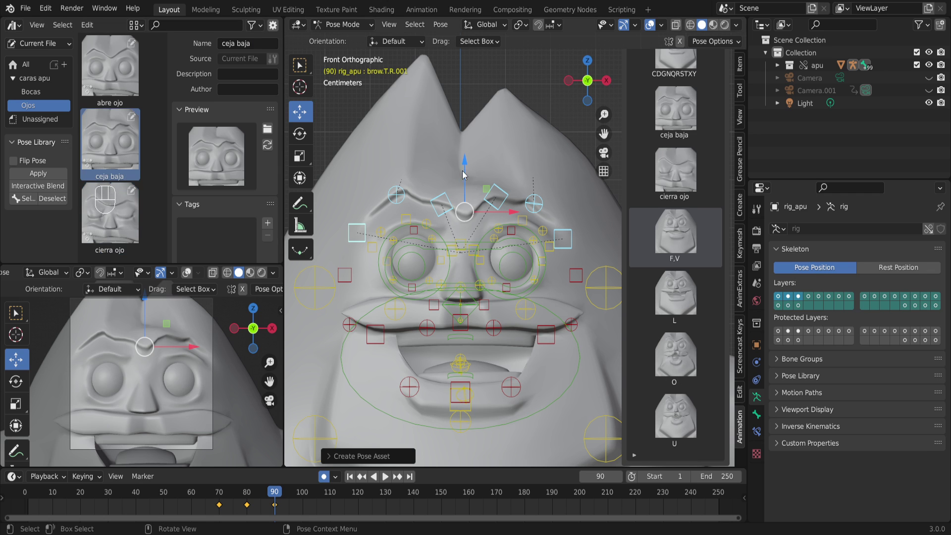
At frame 100, clear the location and rotation of the six upper brow controls and raise them together.
{"action": "left_click_drag", "start_coordinate": [298, 496], "coordinate": [303, 494]}
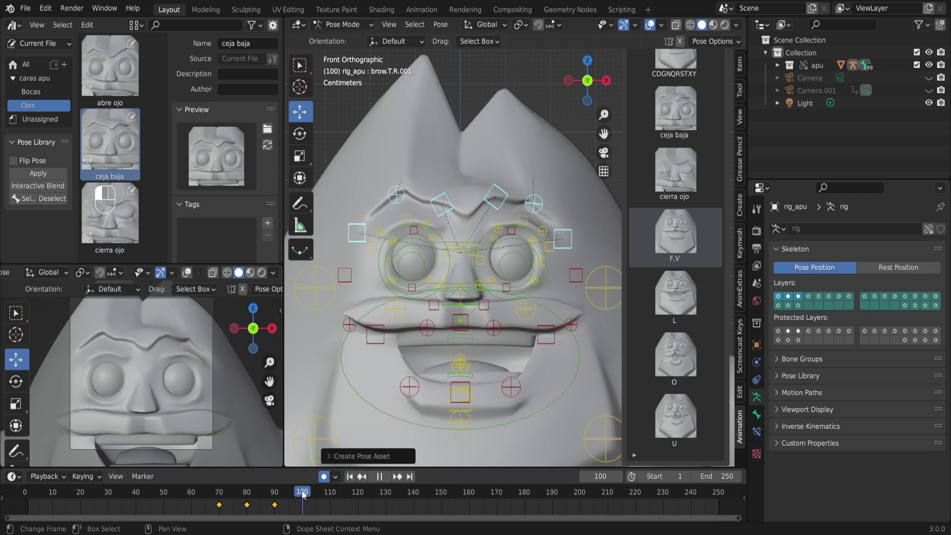
{"action": "mouse_move", "coordinate": [471, 185]}
{"action": "left_mouse_down"}
{"action": "mouse_move", "coordinate": [464, 144]}
{"action": "mouse_move", "coordinate": [465, 167]}
{"action": "left_mouse_up"}
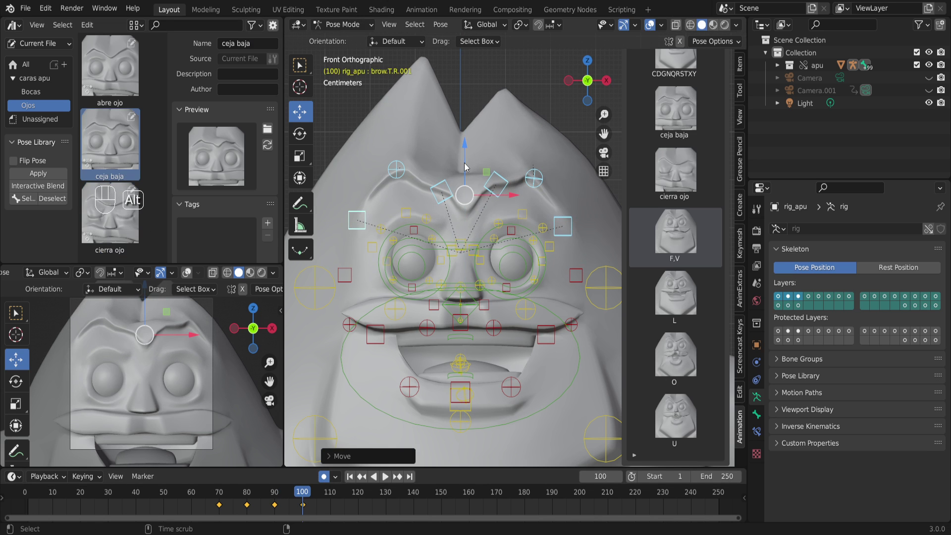
{"action": "key", "text": "alt+g"}
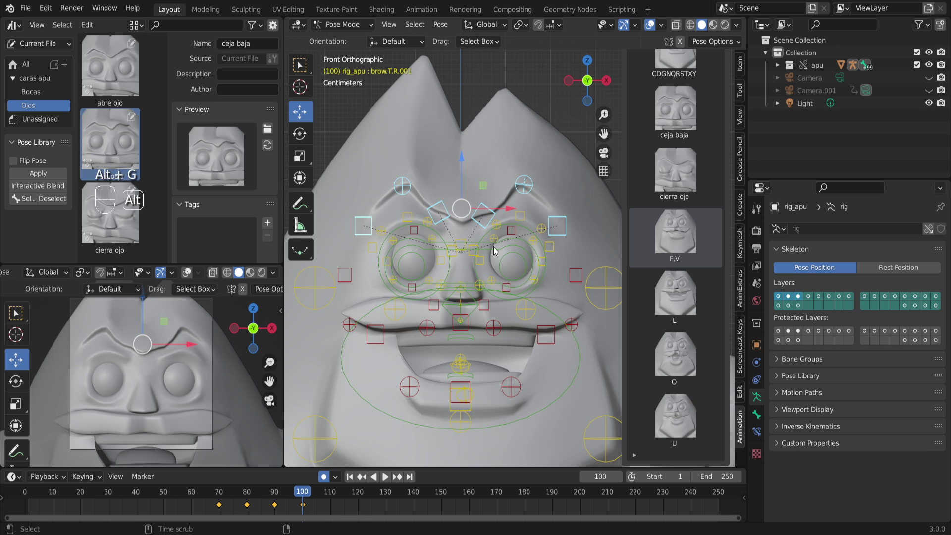
{"action": "key", "text": "alt+r"}
{"action": "left_click_drag", "start_coordinate": [464, 172], "coordinate": [464, 161]}
Shift the outer brow controls brow.T.L.001 and brow.T.R.001 slightly outward.
{"action": "left_click", "coordinate": [557, 217]}
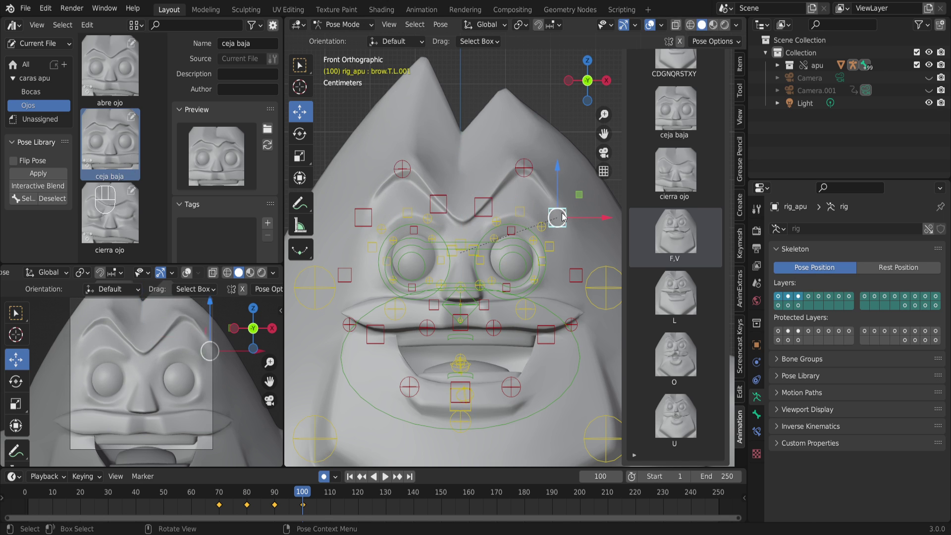
{"action": "key", "text": "g"}
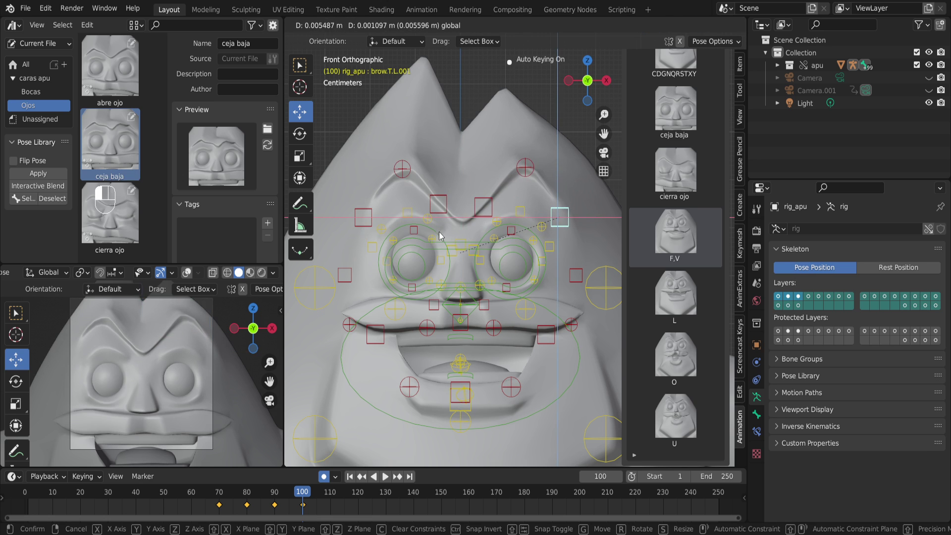
{"action": "left_click", "coordinate": [587, 198]}
{"action": "left_click", "coordinate": [376, 211]}
{"action": "key", "text": "g"}
{"action": "left_click", "coordinate": [375, 186]}
Raise the inner brow controls brow.T.R.003 and brow.T.L.003 slightly.
{"action": "left_click", "coordinate": [446, 203]}
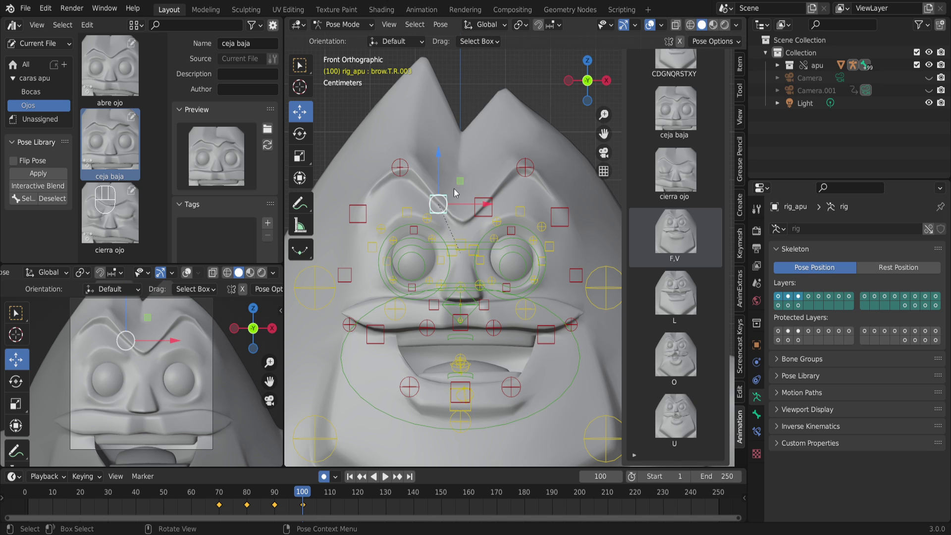
{"action": "left_click_drag", "start_coordinate": [441, 167], "coordinate": [485, 156]}
{"action": "left_click", "coordinate": [482, 204]}
{"action": "left_click_drag", "start_coordinate": [483, 200], "coordinate": [483, 200]}
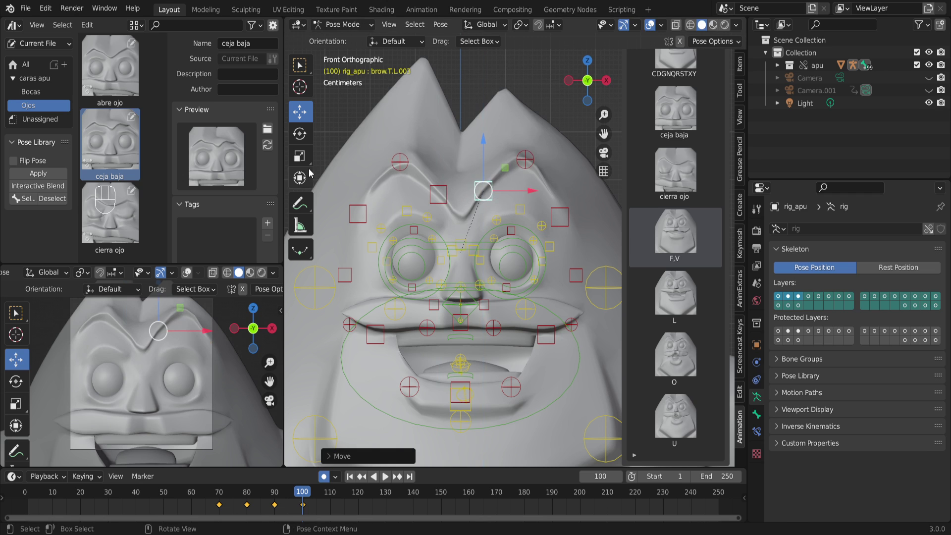
{"action": "left_click", "coordinate": [358, 214]}
{"action": "left_click", "coordinate": [451, 194], "text": "shift"}
{"action": "left_click", "coordinate": [441, 196], "text": "shift"}
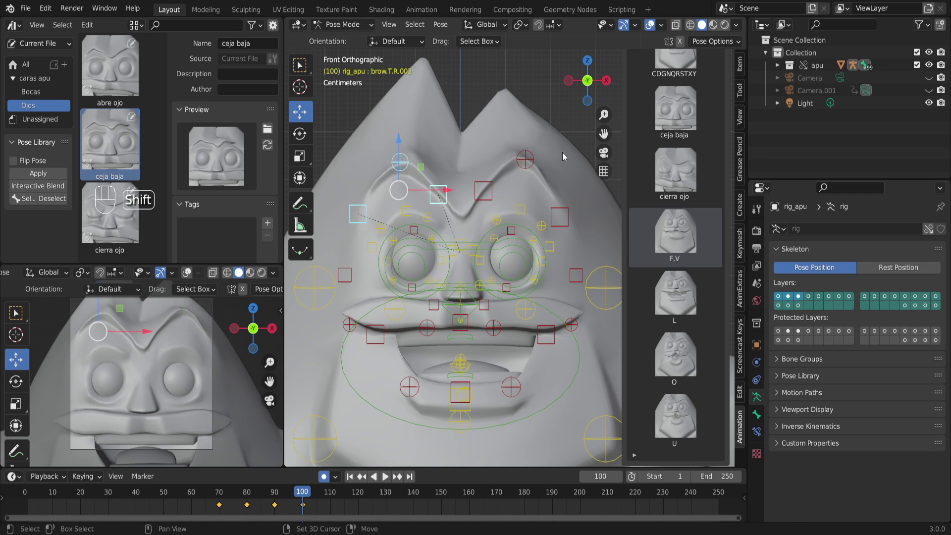
{"action": "left_click", "coordinate": [483, 191], "text": "shift"}
{"action": "left_click", "coordinate": [566, 222], "text": "shift"}
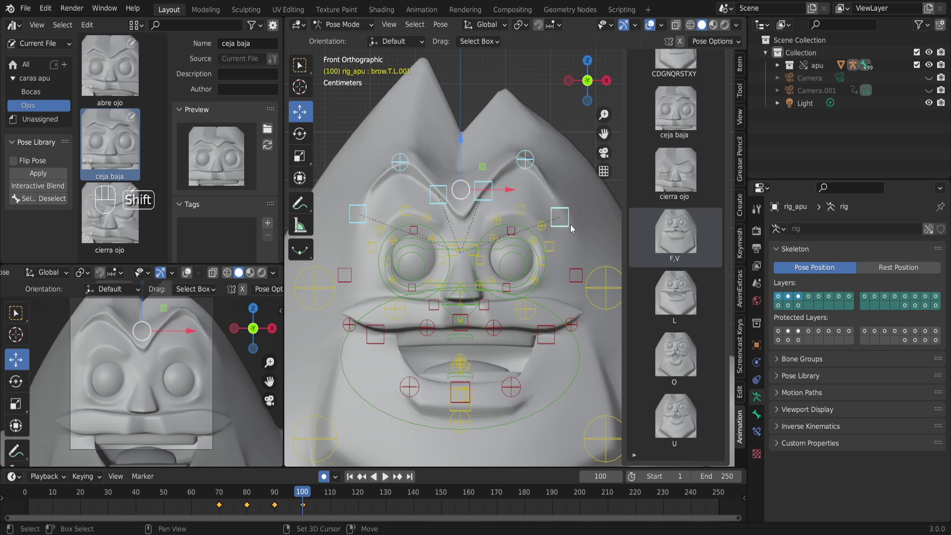
Select the lower brow controls above both eyes and raise them slightly together.
{"action": "left_click", "coordinate": [408, 214]}
{"action": "left_click", "coordinate": [505, 226], "text": "shift"}
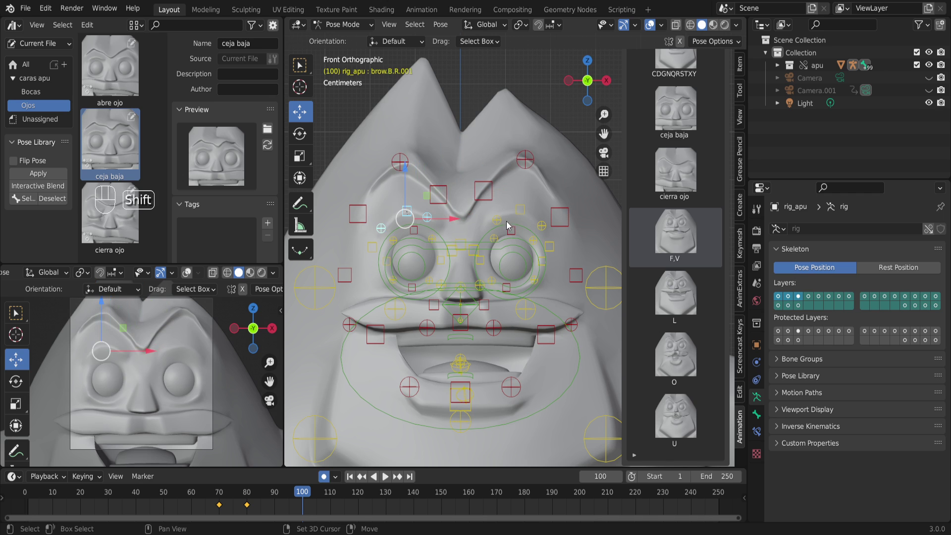
{"action": "left_click", "coordinate": [530, 211], "text": "shift"}
{"action": "left_click", "coordinate": [529, 223], "text": "shift"}
{"action": "left_click", "coordinate": [519, 214], "text": "shift"}
{"action": "left_click_drag", "start_coordinate": [467, 192], "coordinate": [461, 174]}
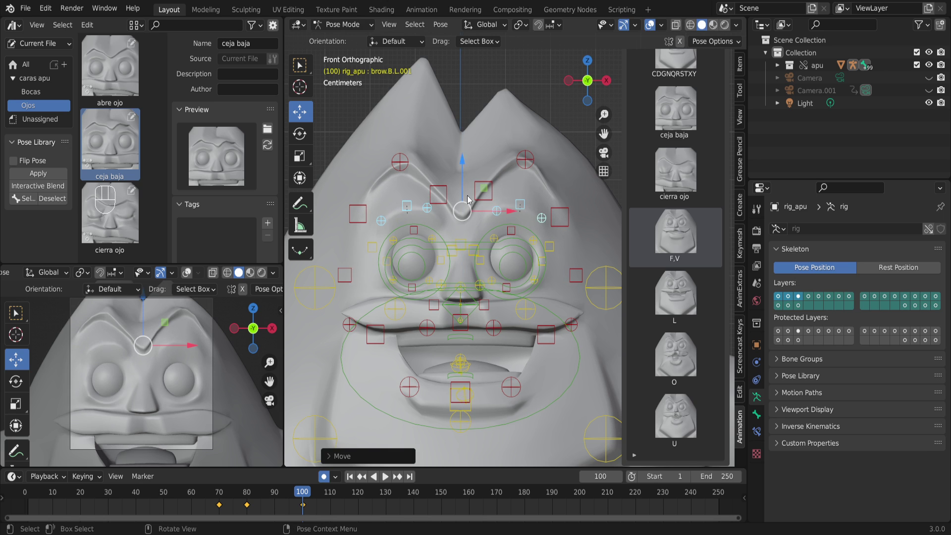
Add the six upper brow controls to the selected lower ones and create a pose asset from them at frame 100.
{"action": "left_click", "coordinate": [359, 212], "text": "shift"}
{"action": "left_click", "coordinate": [399, 161], "text": "shift"}
{"action": "left_click", "coordinate": [525, 159], "text": "shift"}
{"action": "left_click", "coordinate": [562, 219], "text": "shift"}
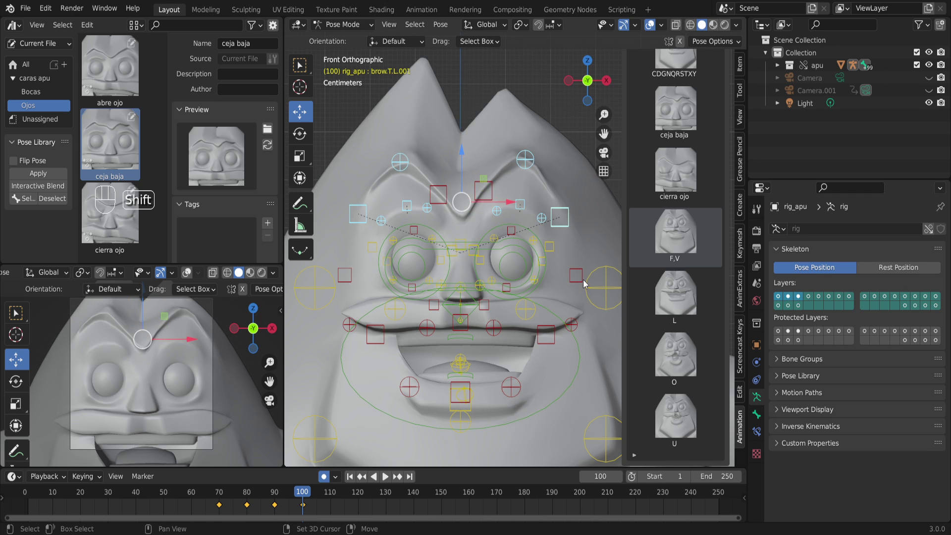
{"action": "left_click", "coordinate": [483, 191], "text": "shift"}
{"action": "left_click", "coordinate": [438, 194], "text": "shift"}
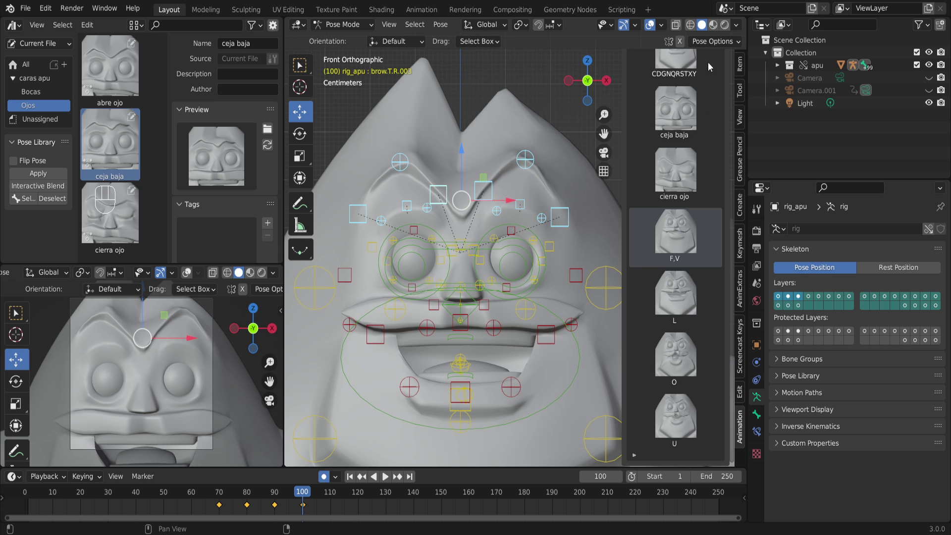
{"action": "scroll", "coordinate": [687, 367], "scroll_direction": "up", "scroll_amount": 10}
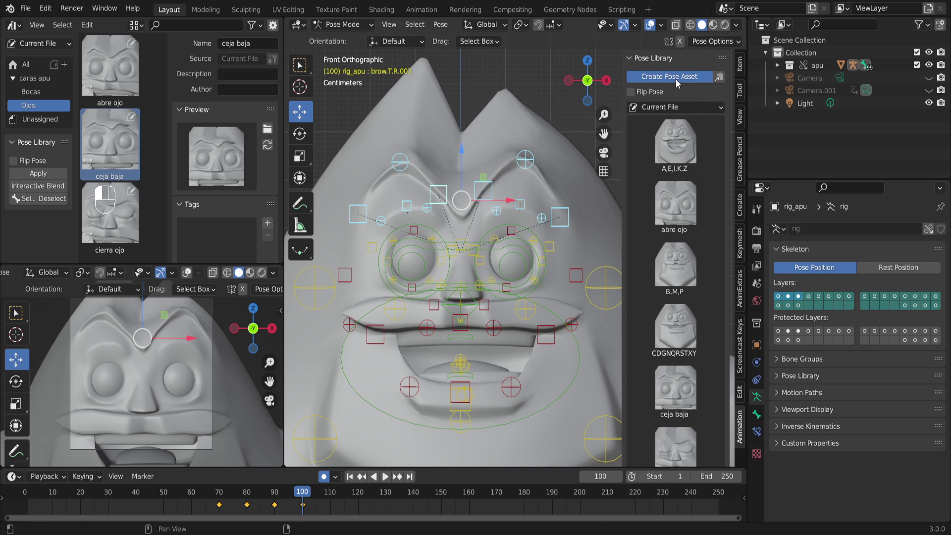
{"action": "left_click", "coordinate": [676, 79]}
Rename the new raised-brow pose asset as "ceja arriba".
{"action": "scroll", "coordinate": [676, 285], "scroll_direction": "down", "scroll_amount": 5}
{"action": "scroll", "coordinate": [117, 238], "scroll_direction": "down", "scroll_amount": 3}
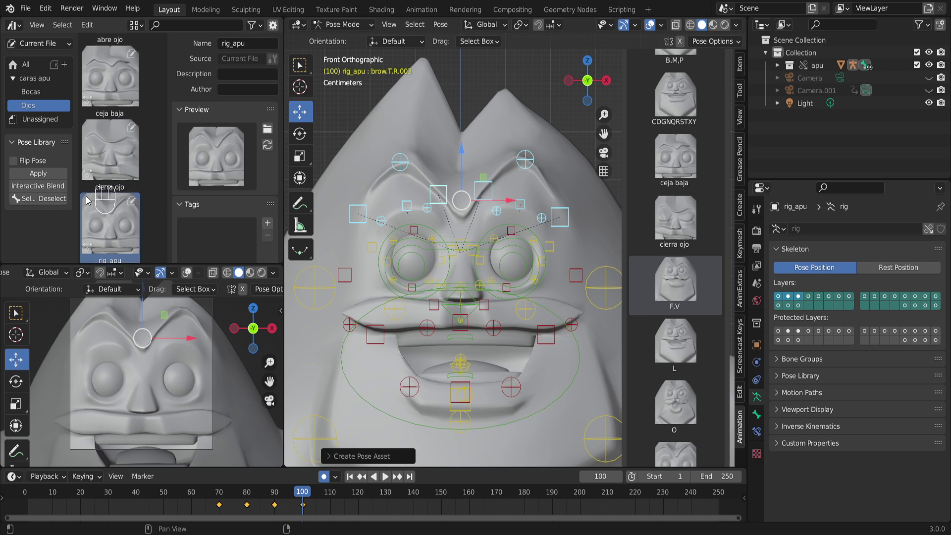
{"action": "right_click", "coordinate": [113, 259]}
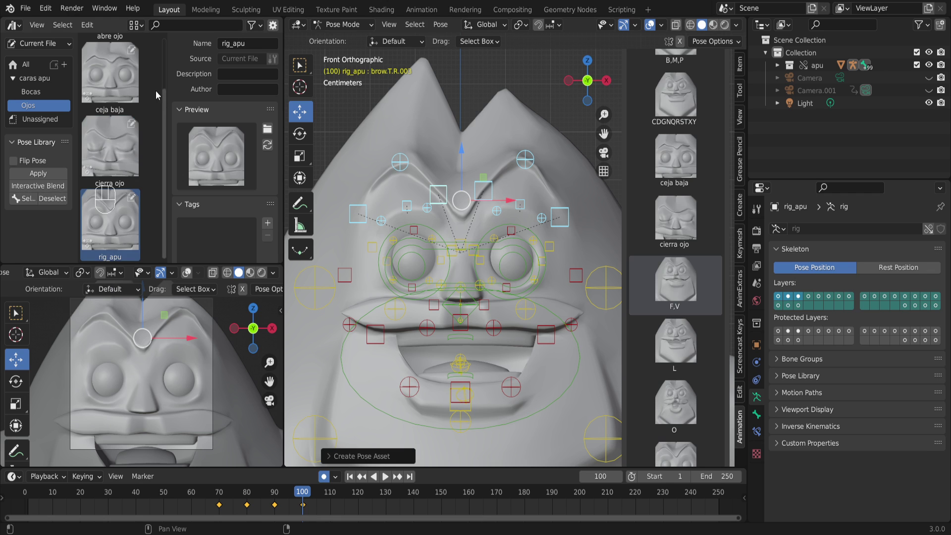
{"action": "left_click", "coordinate": [251, 46]}
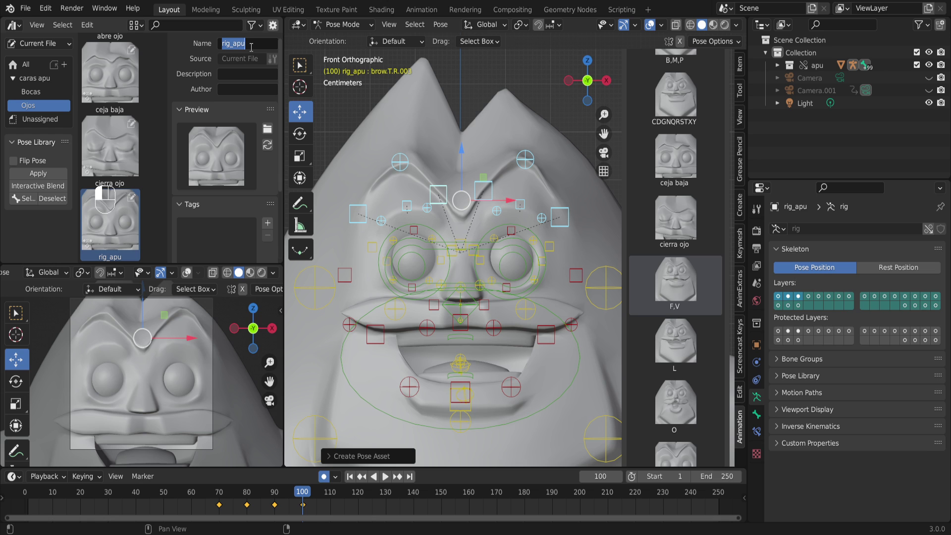
{"action": "type", "text": "ceja arriba"}
{"action": "key", "text": "Return"}
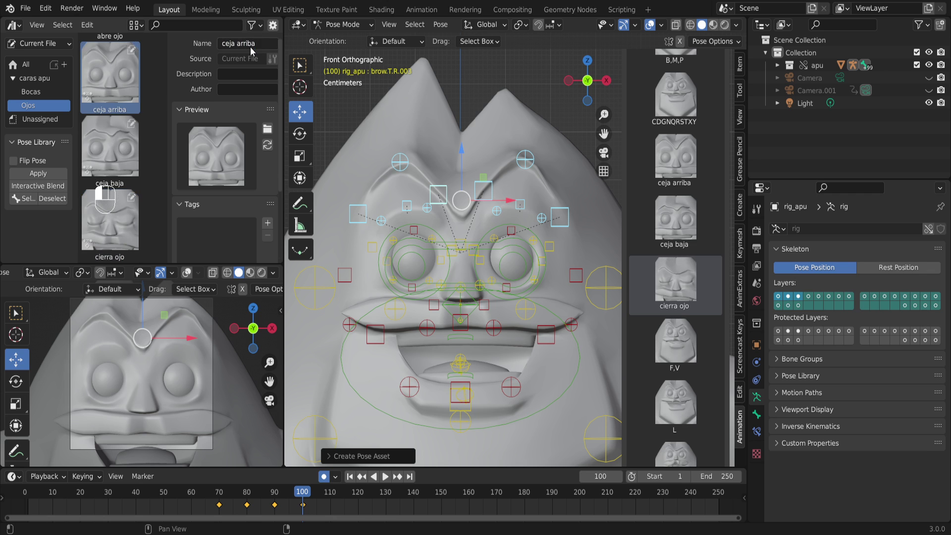
Look through the poses stored in the Ojos and Bocas catalogs.
{"action": "scroll", "coordinate": [123, 213], "scroll_direction": "up", "scroll_amount": 3}
{"action": "scroll", "coordinate": [124, 220], "scroll_direction": "up", "scroll_amount": 1}
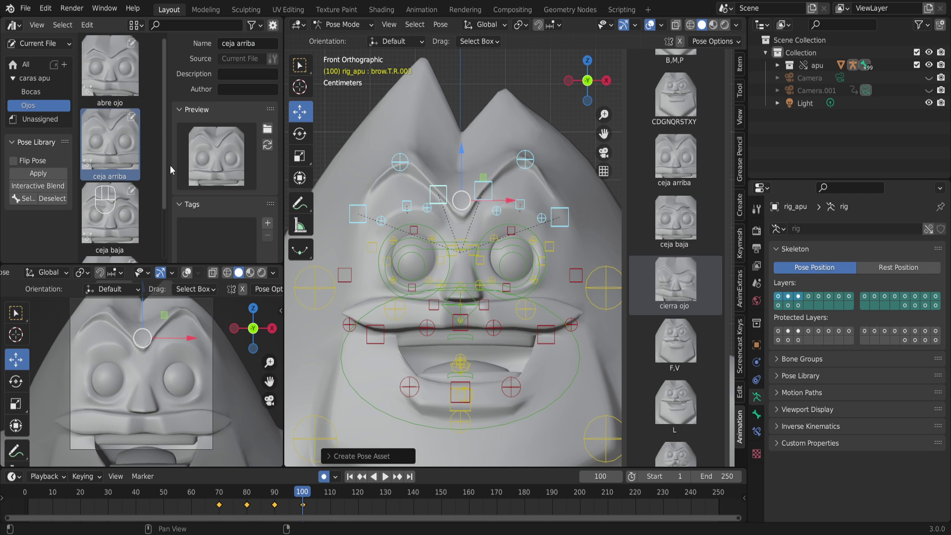
{"action": "left_click", "coordinate": [31, 91]}
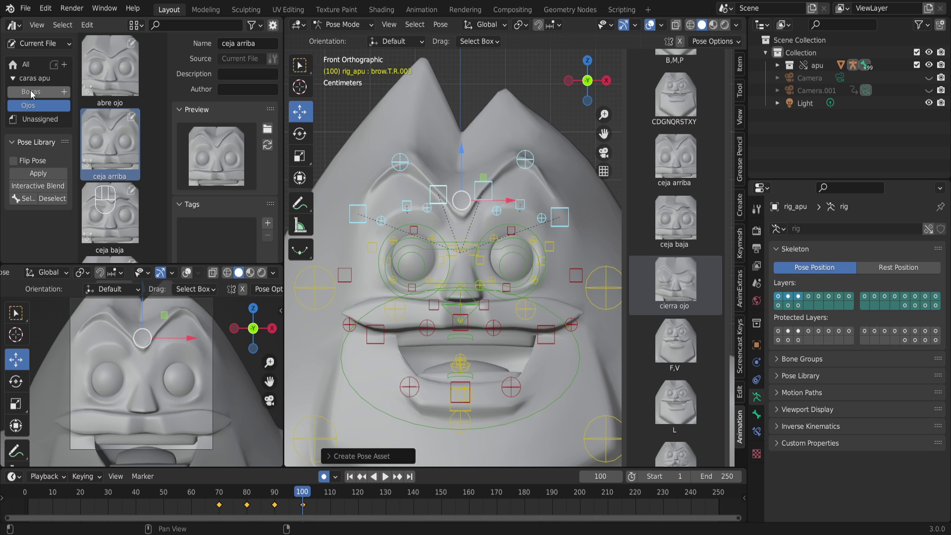
{"action": "scroll", "coordinate": [124, 211], "scroll_direction": "down", "scroll_amount": 5}
{"action": "scroll", "coordinate": [124, 210], "scroll_direction": "up", "scroll_amount": 5}
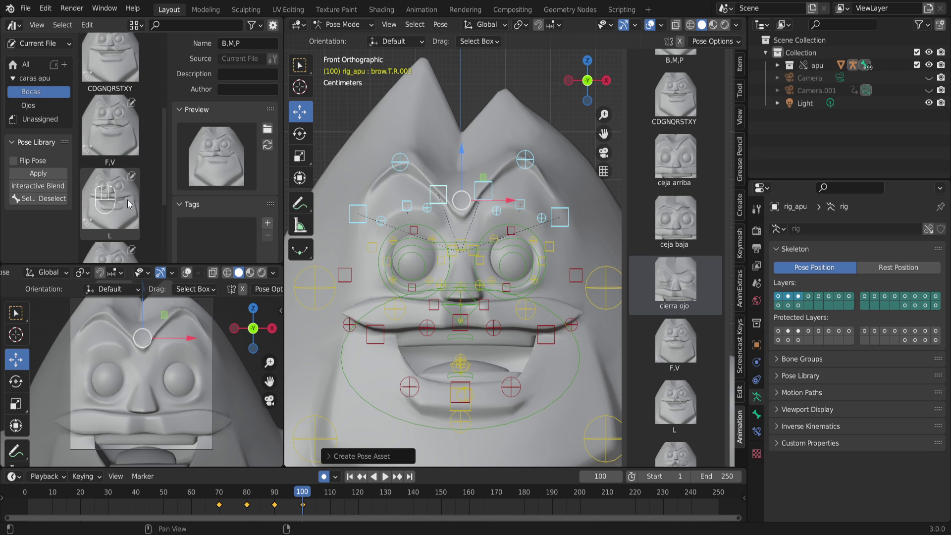
Return to the Ojos catalog and save the file.
{"action": "left_click", "coordinate": [38, 109]}
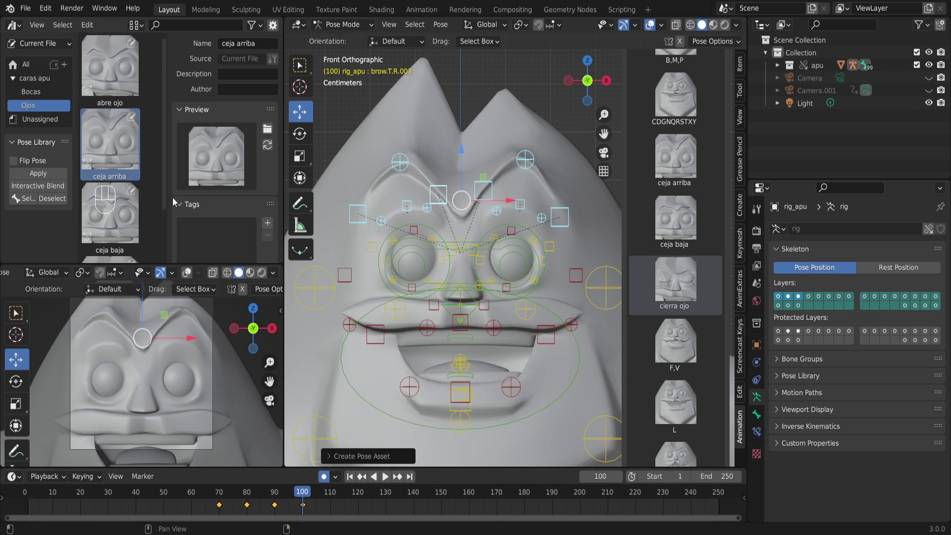
{"action": "left_click", "coordinate": [25, 8]}
{"action": "left_click", "coordinate": [55, 94]}
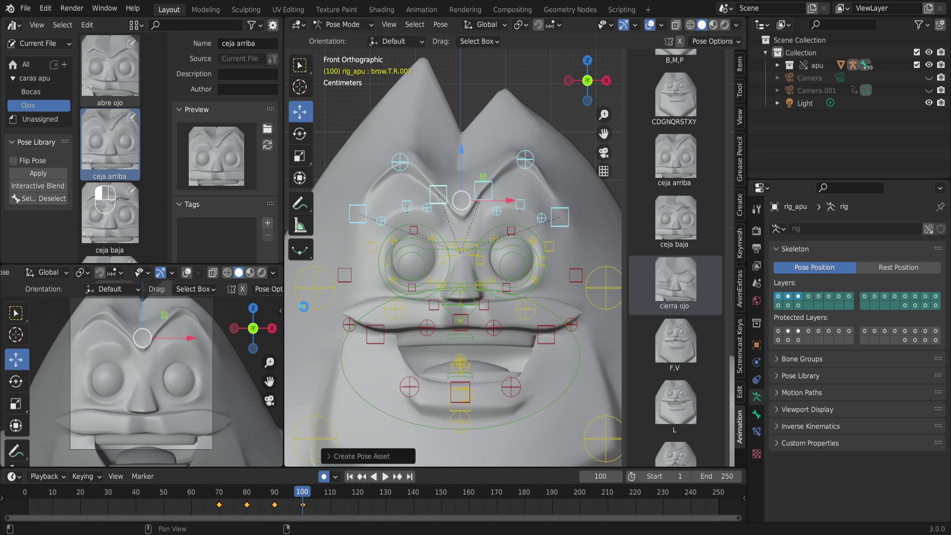
Go to frame 110 and select all the facial controls of the rig.
{"action": "left_click", "coordinate": [330, 495]}
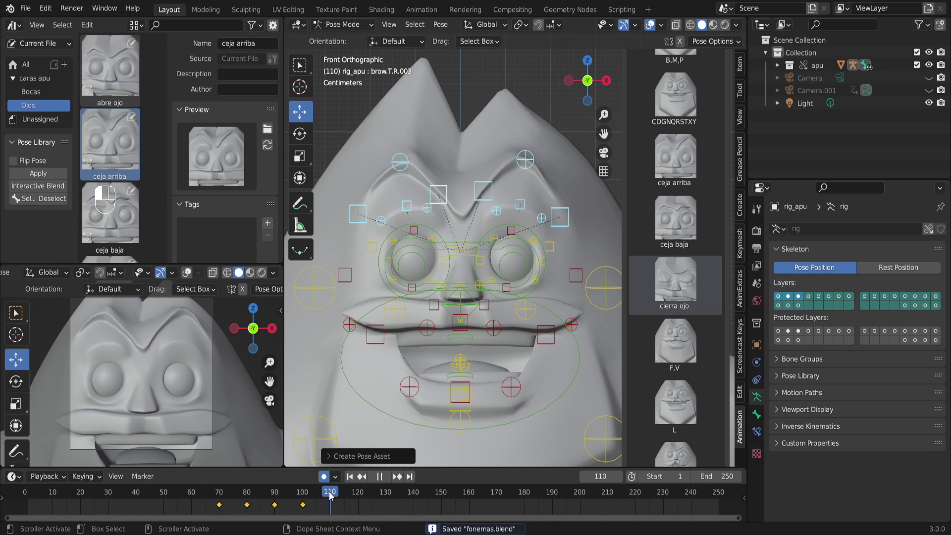
{"action": "key", "text": "space"}
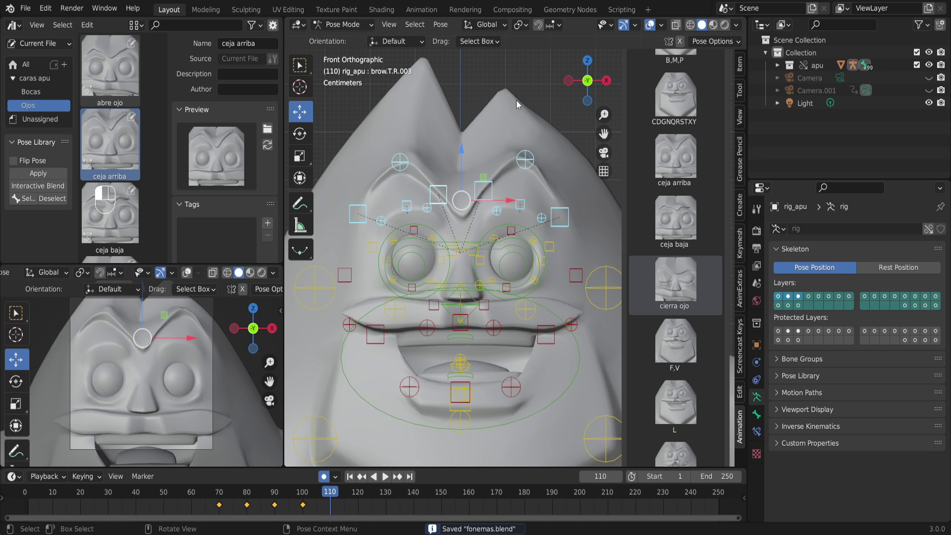
{"action": "scroll", "coordinate": [496, 248], "scroll_direction": "down", "scroll_amount": 5}
{"action": "left_click_drag", "start_coordinate": [418, 195], "coordinate": [554, 387]}
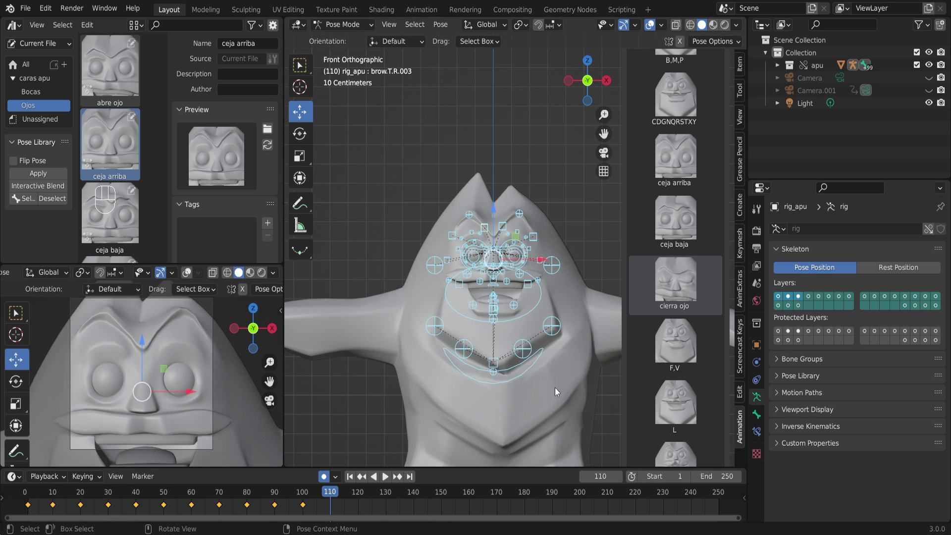
{"action": "scroll", "coordinate": [551, 377], "scroll_direction": "up", "scroll_amount": 2}
{"action": "left_click", "coordinate": [373, 505]}
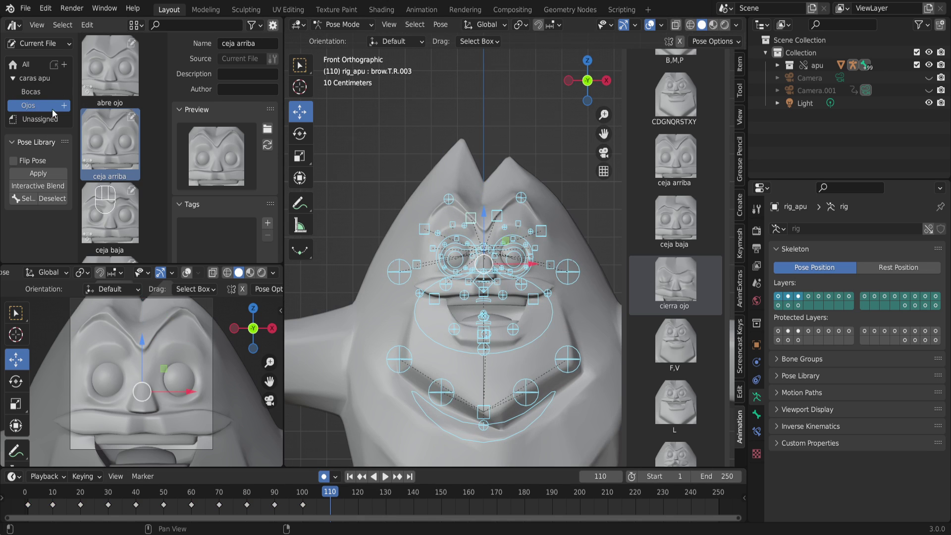
Clear the control selection and apply the "ceja baja" pose from the Ojos catalog at frame 110.
{"action": "scroll", "coordinate": [111, 155], "scroll_direction": "down", "scroll_amount": 3}
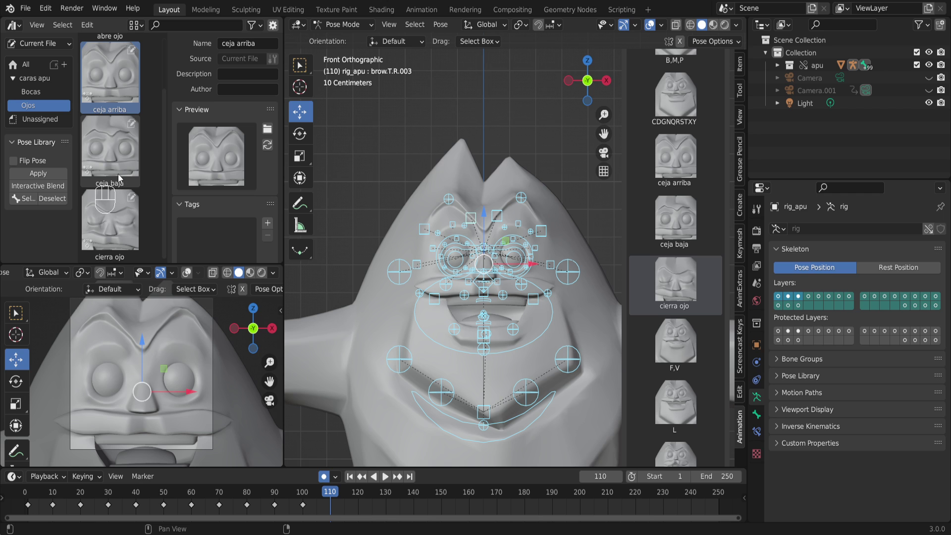
{"action": "left_click", "coordinate": [119, 178]}
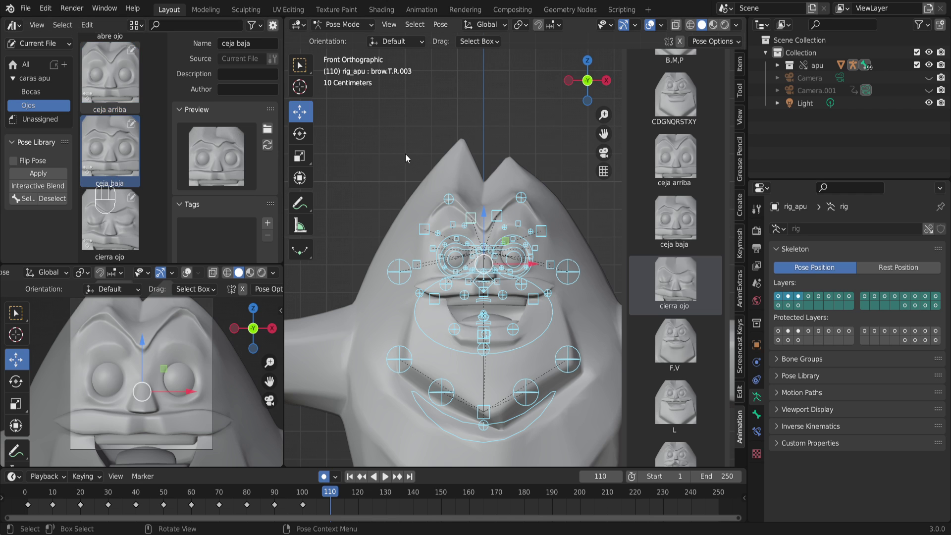
{"action": "left_click", "coordinate": [426, 191]}
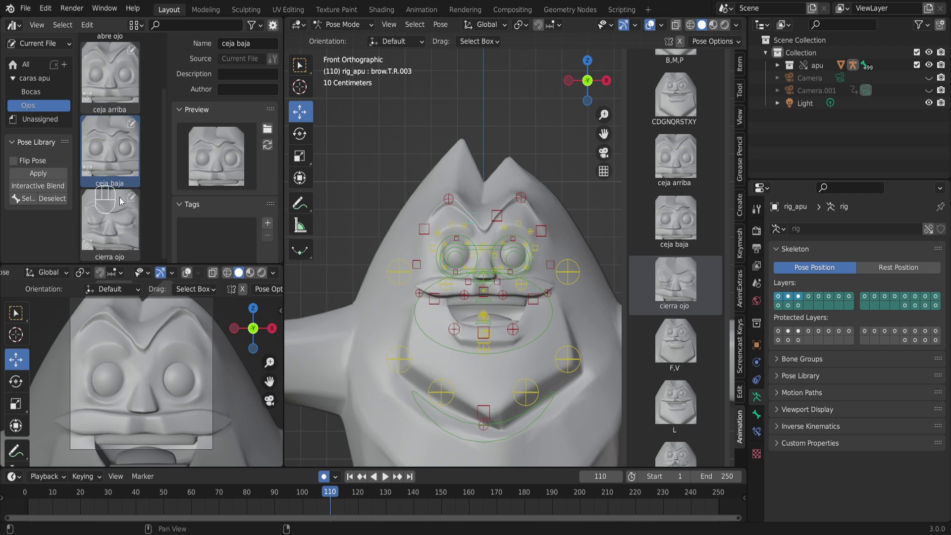
{"action": "left_click", "coordinate": [39, 174]}
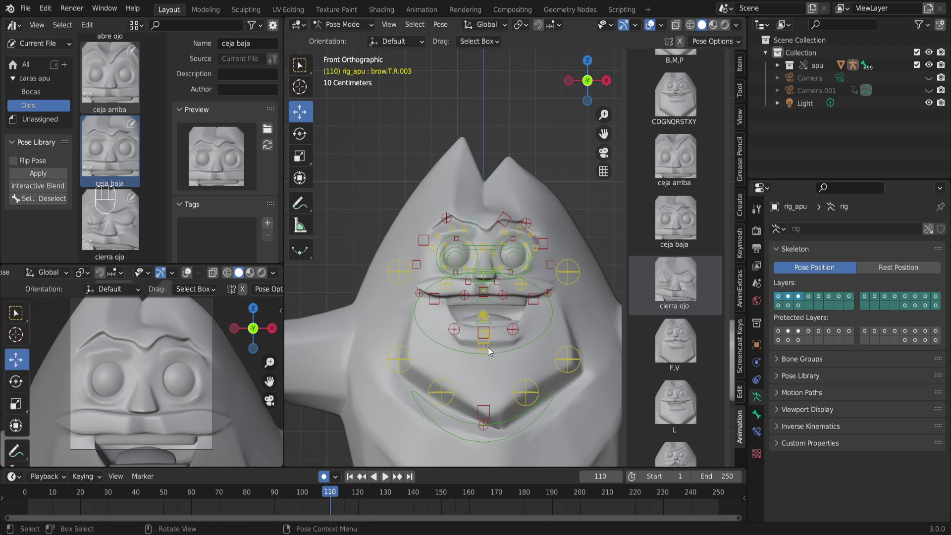
Select chin, mouth and eyelid controls one at a time to check which of them hold keyframes.
{"action": "left_click", "coordinate": [525, 392]}
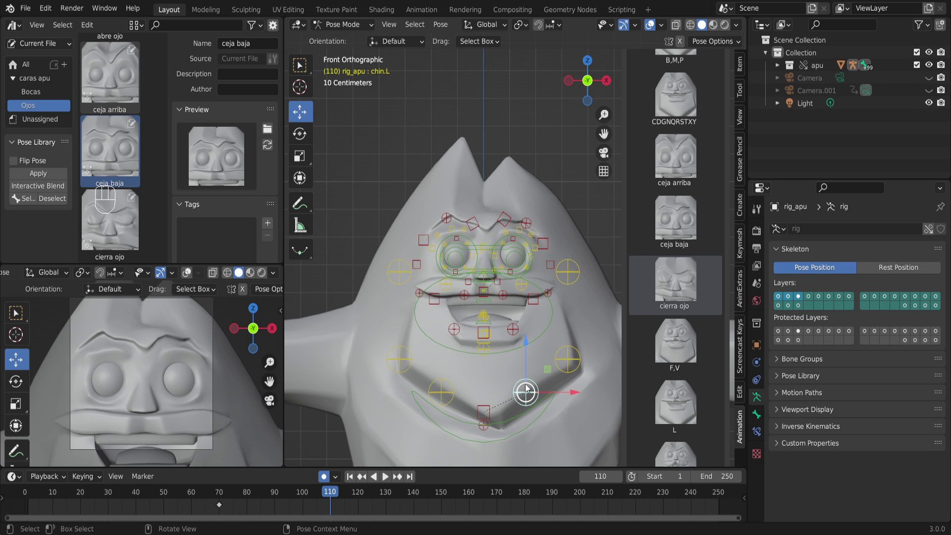
{"action": "left_click", "coordinate": [443, 392]}
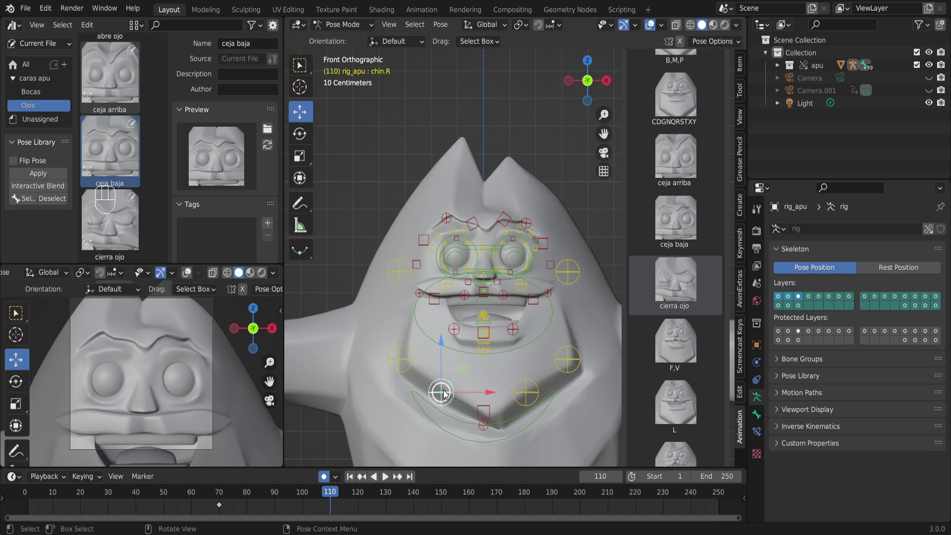
{"action": "left_click", "coordinate": [484, 411]}
{"action": "left_click", "coordinate": [505, 355]}
{"action": "left_click", "coordinate": [469, 262]}
{"action": "scroll", "coordinate": [468, 261], "scroll_direction": "up", "scroll_amount": 5}
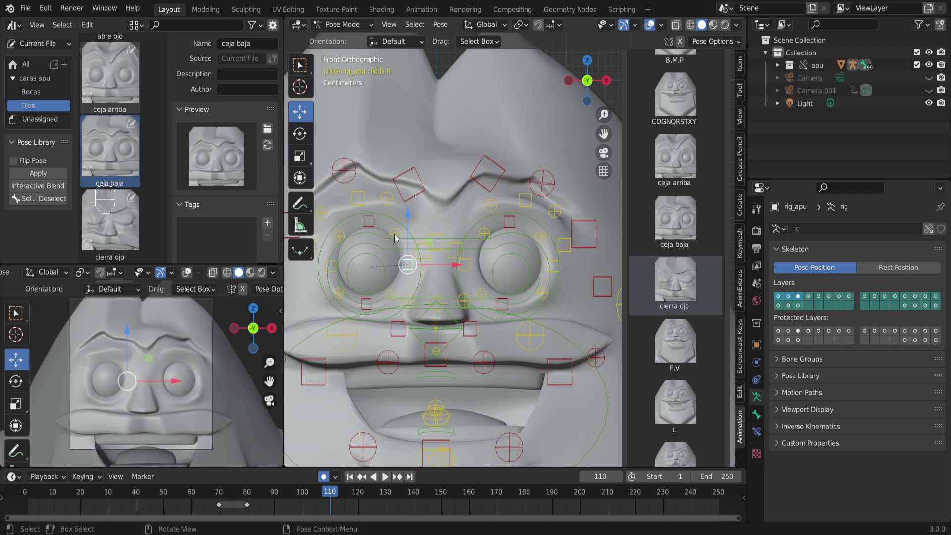
{"action": "left_click", "coordinate": [395, 234]}
{"action": "left_click", "coordinate": [485, 234]}
{"action": "left_click", "coordinate": [497, 282]}
Check the upper brow controls for a keyframe at frame 110 and clear the selection.
{"action": "left_click_drag", "start_coordinate": [546, 146], "coordinate": [385, 192]}
{"action": "left_click_drag", "start_coordinate": [369, 139], "coordinate": [340, 182], "text": "shift"}
{"action": "scroll", "coordinate": [490, 239], "scroll_direction": "down", "scroll_amount": 7}
{"action": "scroll", "coordinate": [503, 301], "scroll_direction": "up", "scroll_amount": 5}
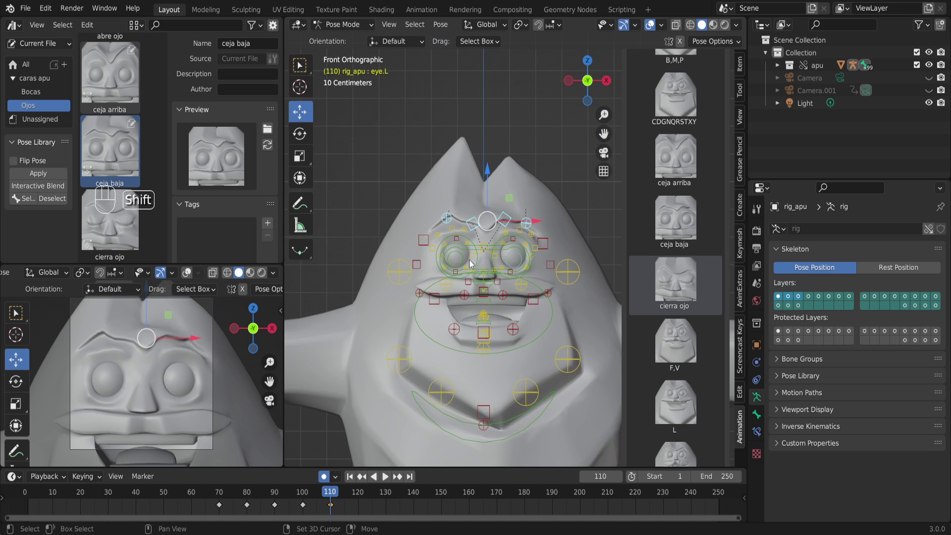
{"action": "left_click", "coordinate": [408, 197]}
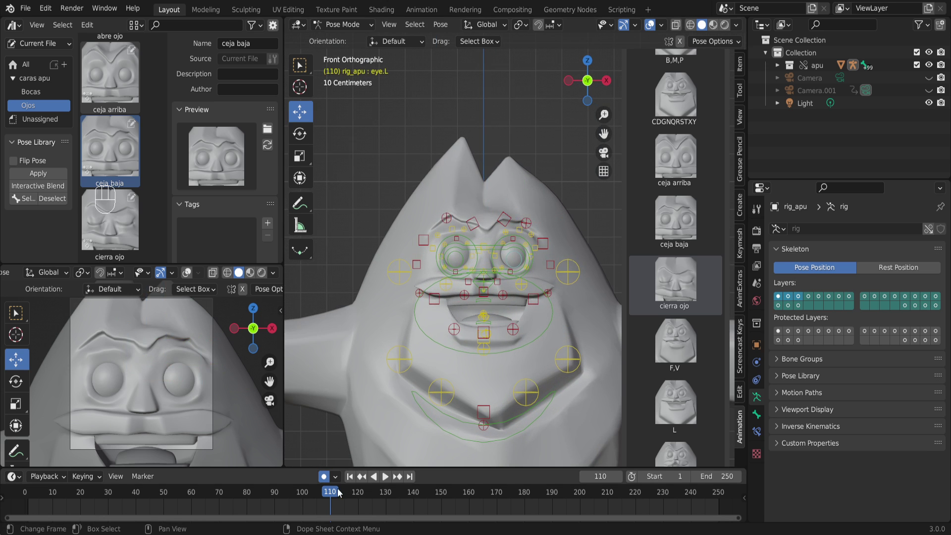
Apply the "cierra ojo" pose from the Ojos catalog to the face.
{"action": "scroll", "coordinate": [134, 99], "scroll_direction": "up", "scroll_amount": 2}
{"action": "scroll", "coordinate": [130, 120], "scroll_direction": "up", "scroll_amount": 1}
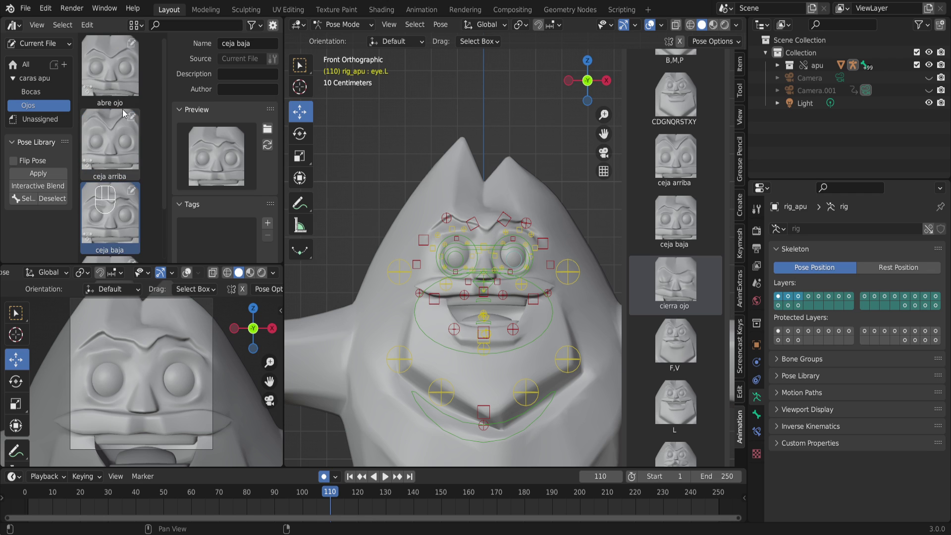
{"action": "left_click", "coordinate": [117, 81]}
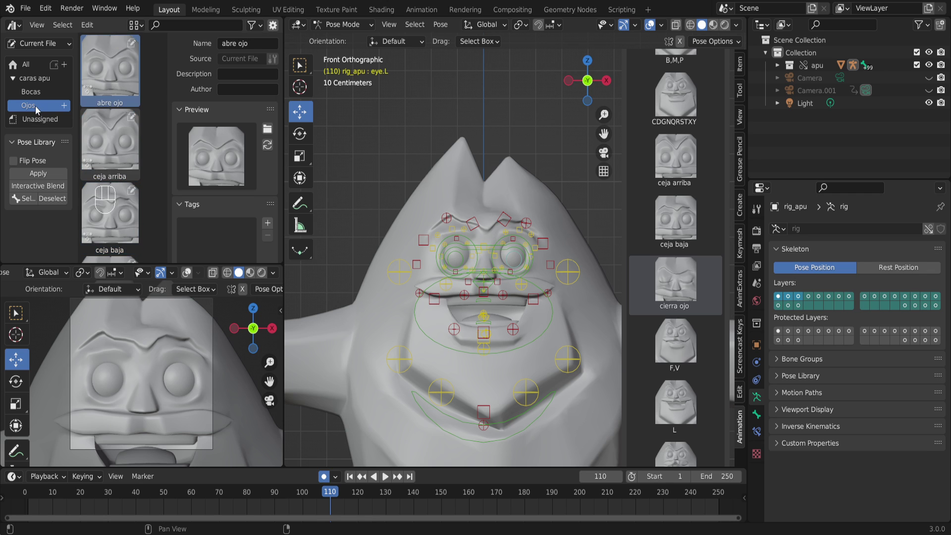
{"action": "scroll", "coordinate": [119, 156], "scroll_direction": "down", "scroll_amount": 3}
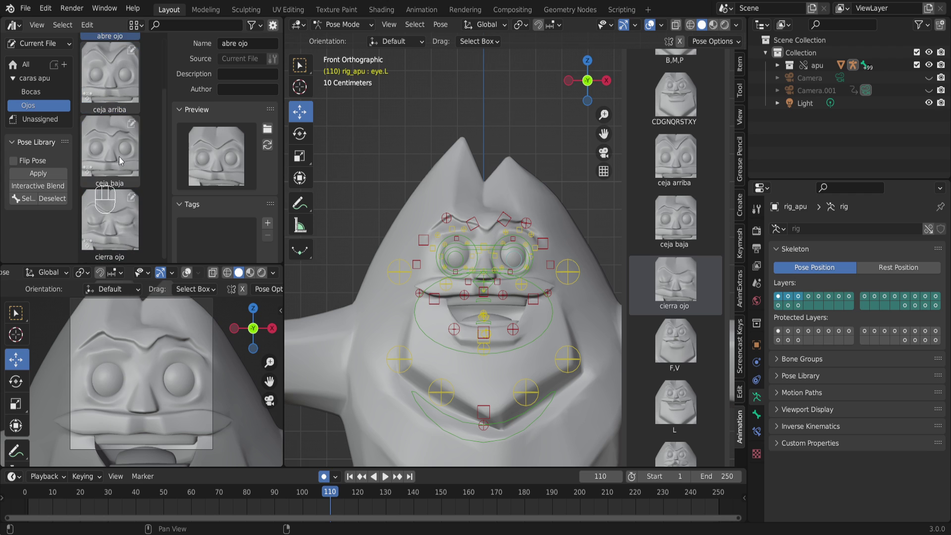
{"action": "left_click", "coordinate": [125, 221]}
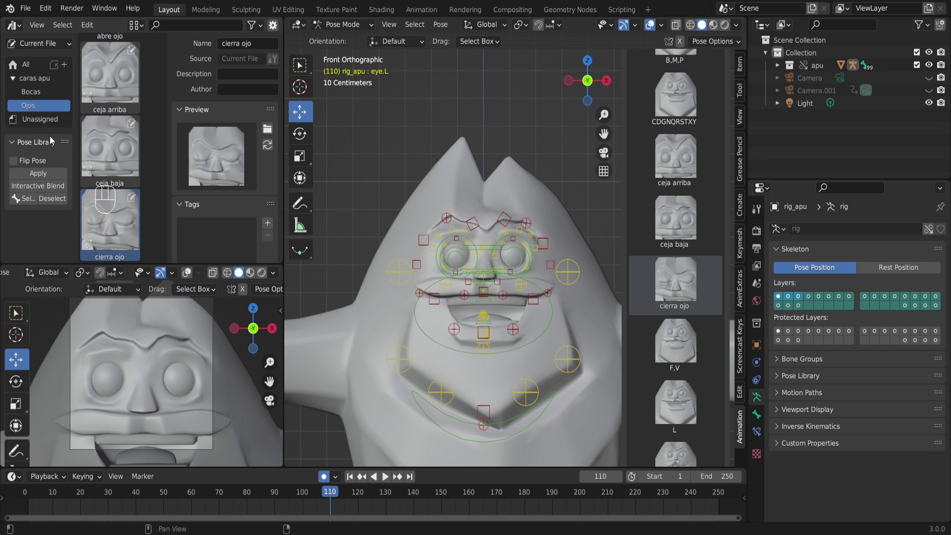
{"action": "left_click", "coordinate": [36, 174]}
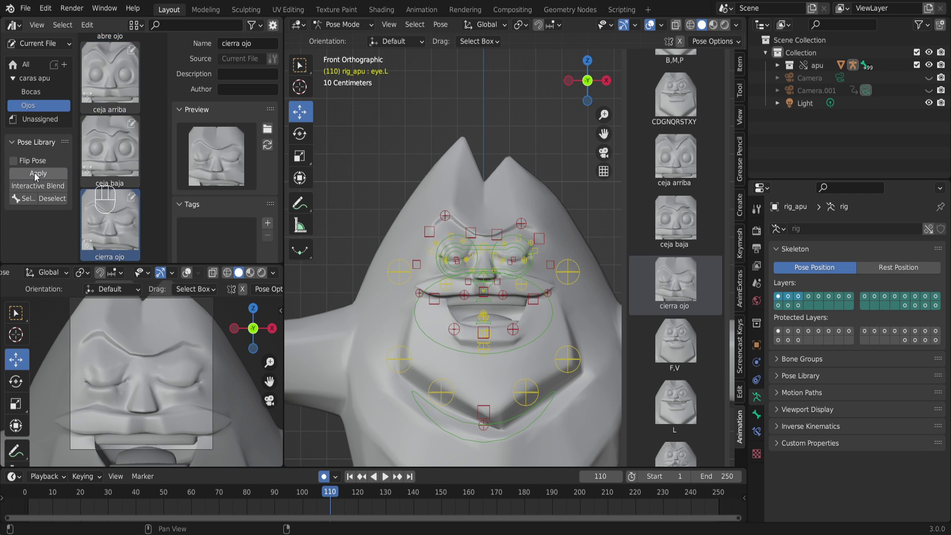
Apply the "abre ojo" pose to the face.
{"action": "scroll", "coordinate": [112, 118], "scroll_direction": "up", "scroll_amount": 3}
{"action": "left_click", "coordinate": [119, 80]}
{"action": "left_click", "coordinate": [41, 174]}
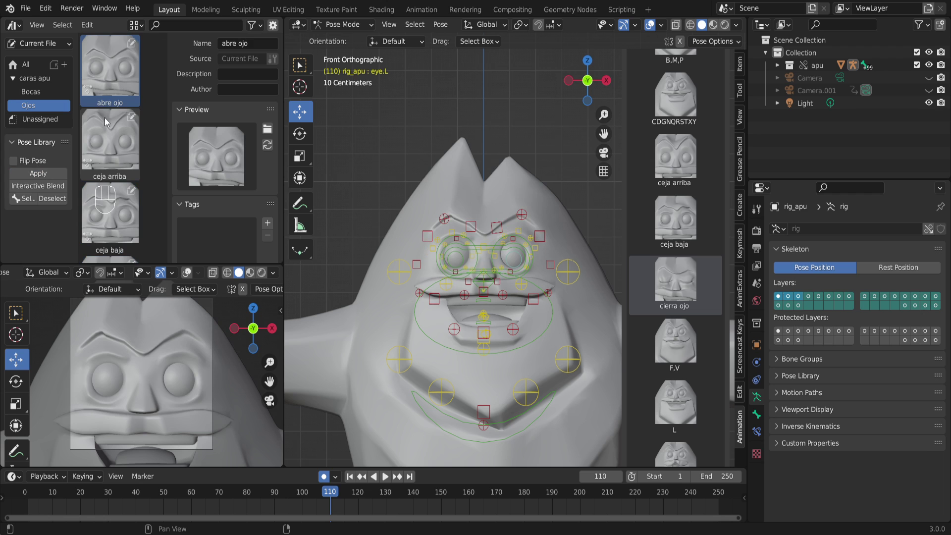
Apply the "ceja arriba" pose followed by the "ceja baja" pose to compare the brow positions.
{"action": "left_click", "coordinate": [114, 141]}
{"action": "left_click", "coordinate": [37, 174]}
{"action": "left_click", "coordinate": [122, 201]}
{"action": "scroll", "coordinate": [121, 161], "scroll_direction": "down", "scroll_amount": 1}
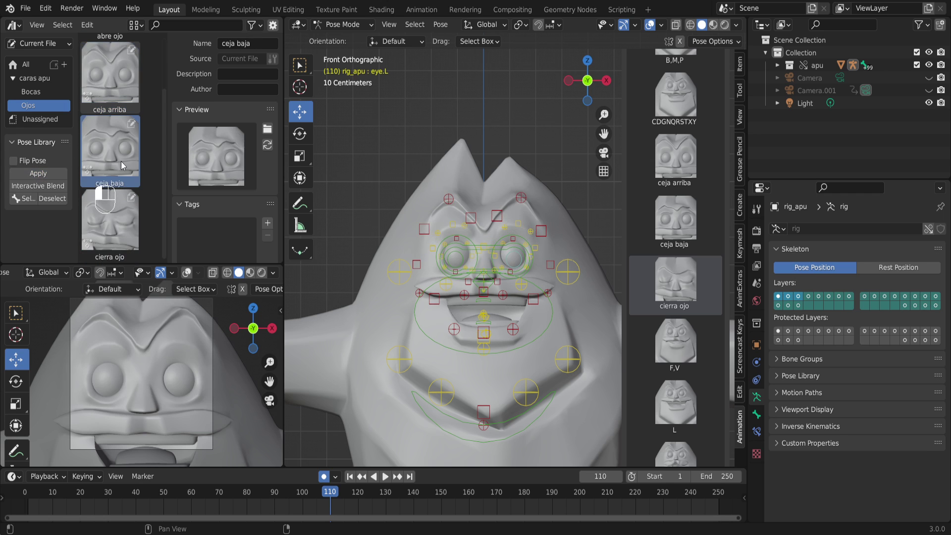
{"action": "left_click", "coordinate": [45, 176]}
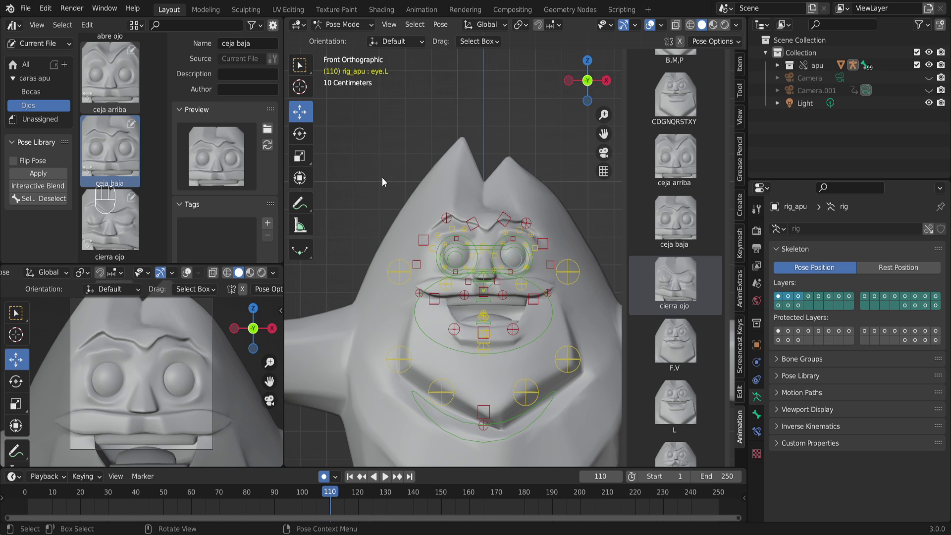
Select all the facial controls and clear their rotation and location at frame 110.
{"action": "left_click_drag", "start_coordinate": [382, 178], "coordinate": [593, 436]}
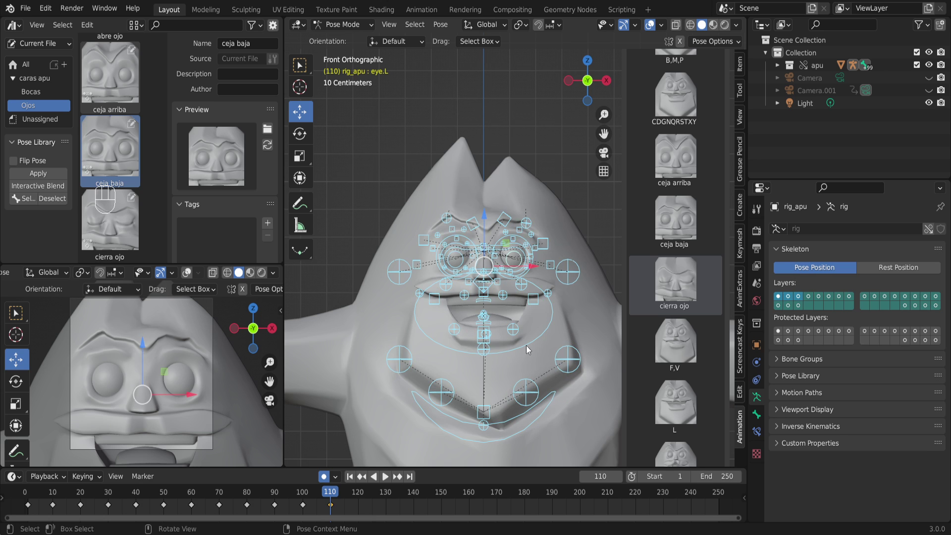
{"action": "left_click_drag", "start_coordinate": [354, 189], "coordinate": [590, 438]}
{"action": "scroll", "coordinate": [685, 405], "scroll_direction": "down", "scroll_amount": 5}
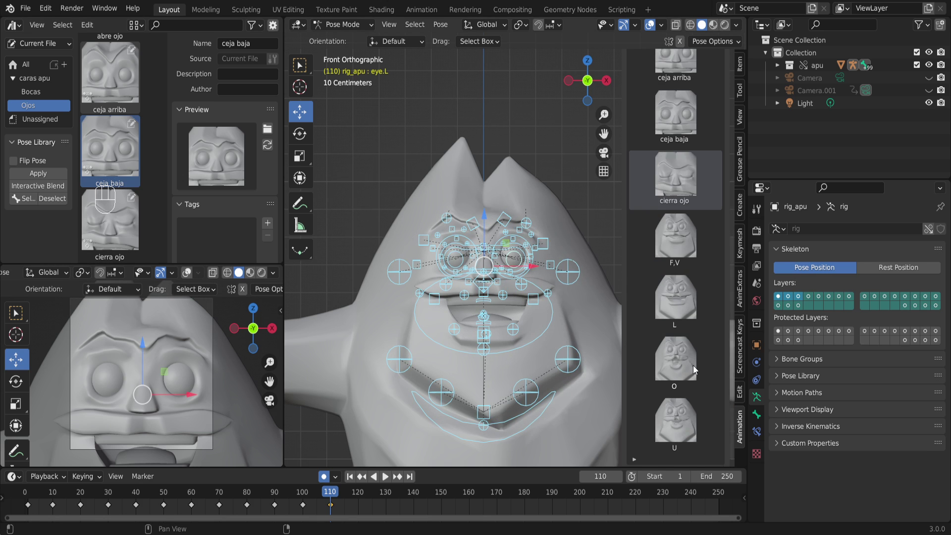
{"action": "scroll", "coordinate": [702, 310], "scroll_direction": "up", "scroll_amount": 15}
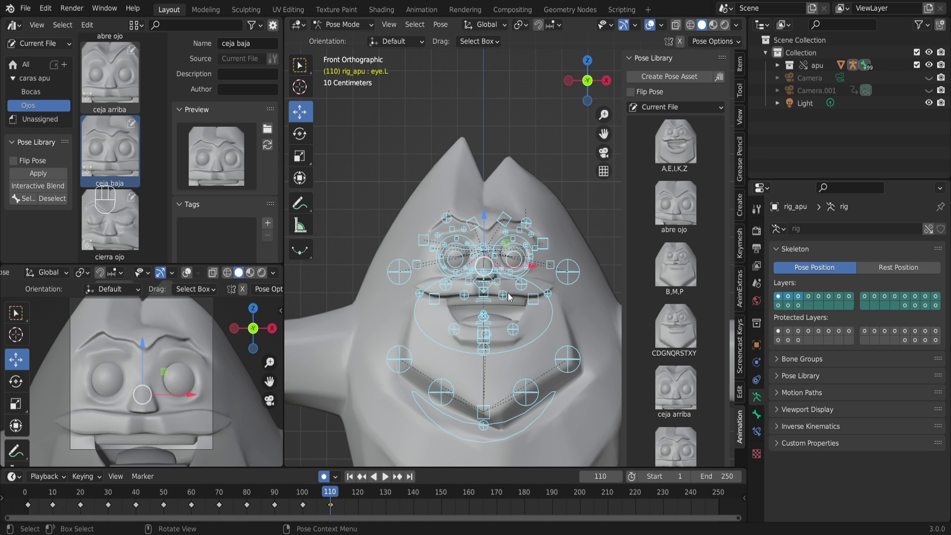
{"action": "key", "text": "alt"}
{"action": "key", "text": "alt+r"}
{"action": "key", "text": "alt+g"}
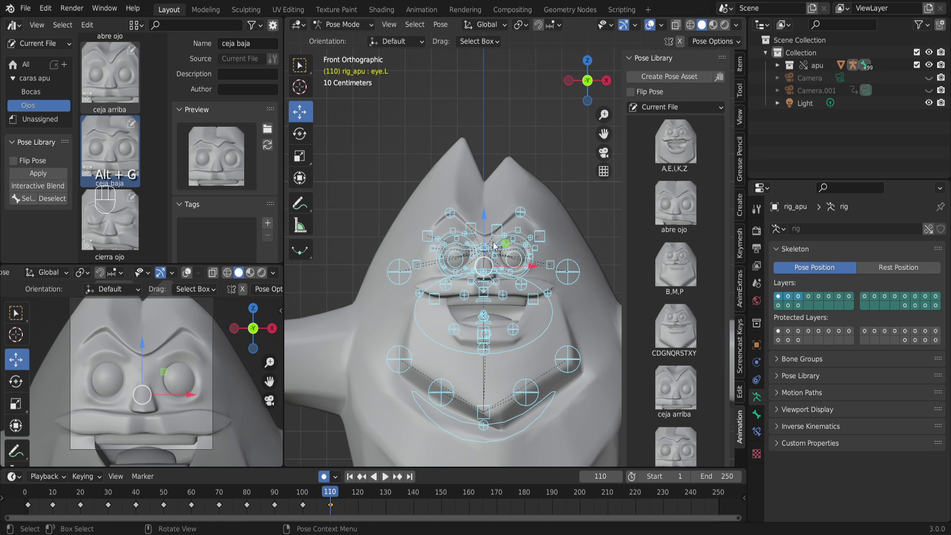
Create a pose asset from the selected facial controls and name it "cara neutra".
{"action": "left_click", "coordinate": [685, 77]}
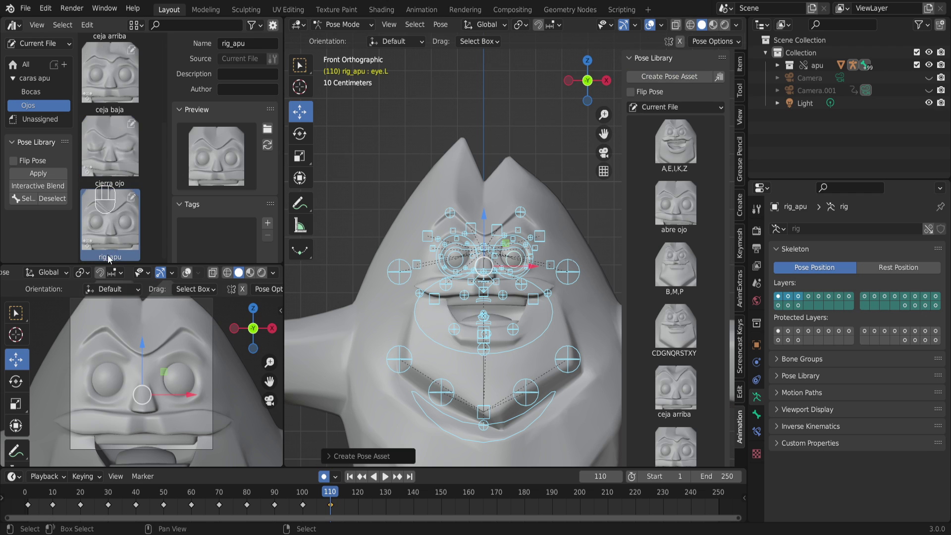
{"action": "left_click", "coordinate": [249, 44]}
{"action": "type", "text": "cara neutra"}
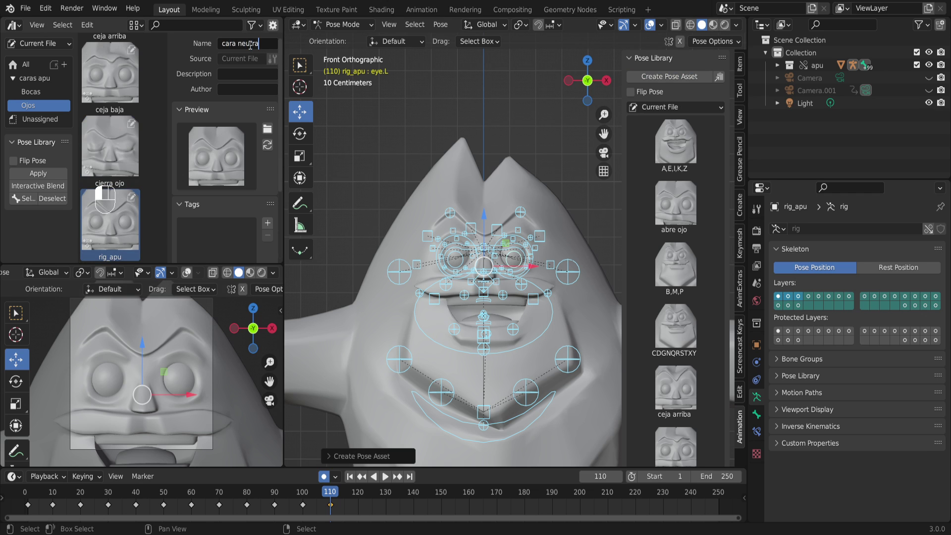
{"action": "key", "text": "Return"}
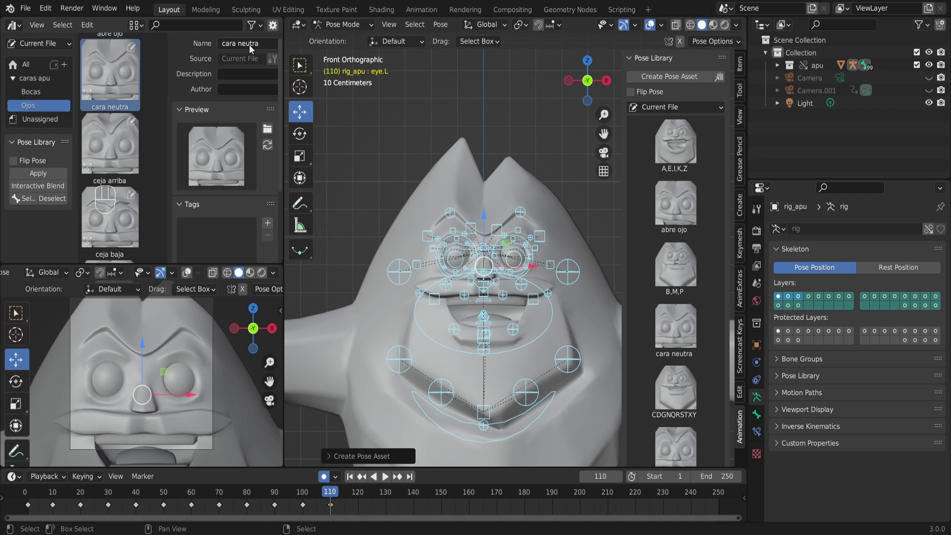
At frame 121, apply the "ceja arriba" pose and return the face to rest with the "cara neutra" pose.
{"action": "left_click", "coordinate": [120, 163]}
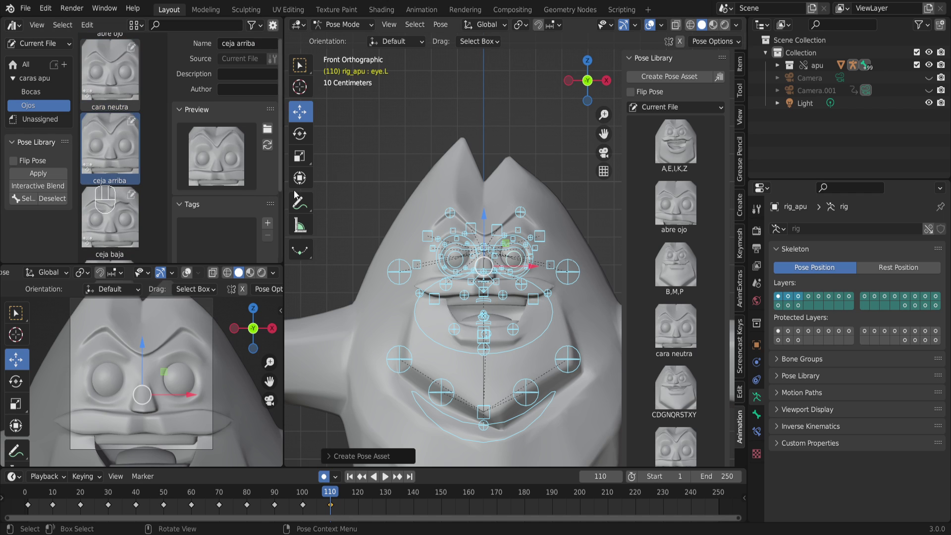
{"action": "key", "text": "space"}
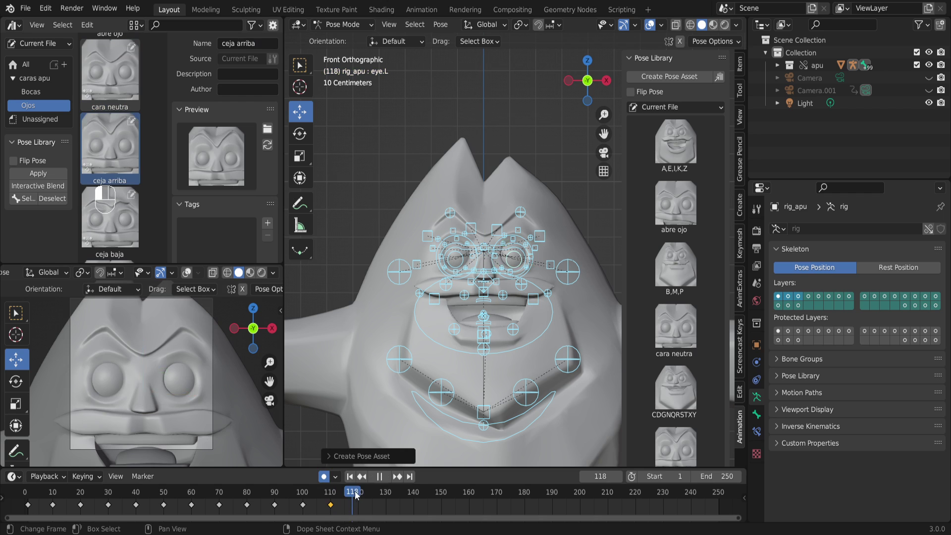
{"action": "left_click_drag", "start_coordinate": [353, 490], "coordinate": [361, 491]}
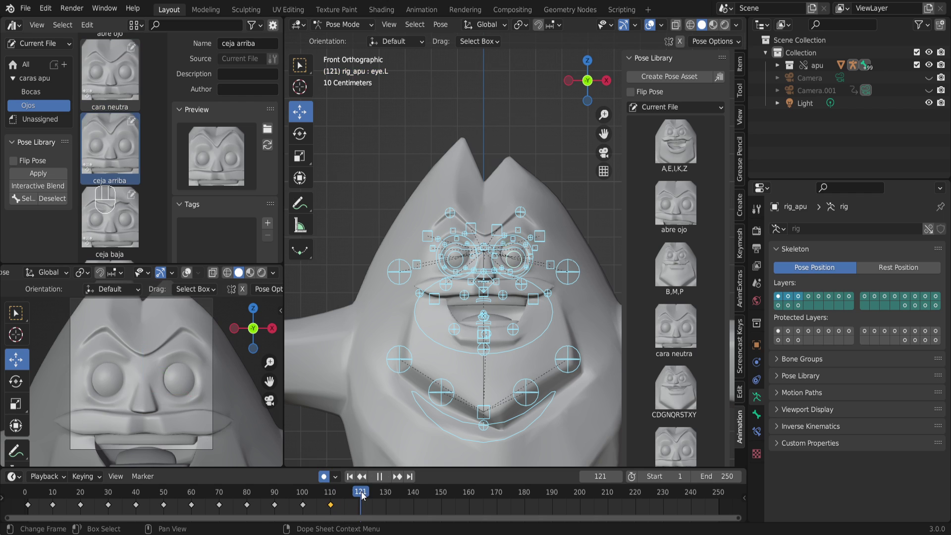
{"action": "left_click", "coordinate": [49, 171]}
{"action": "left_click", "coordinate": [122, 91]}
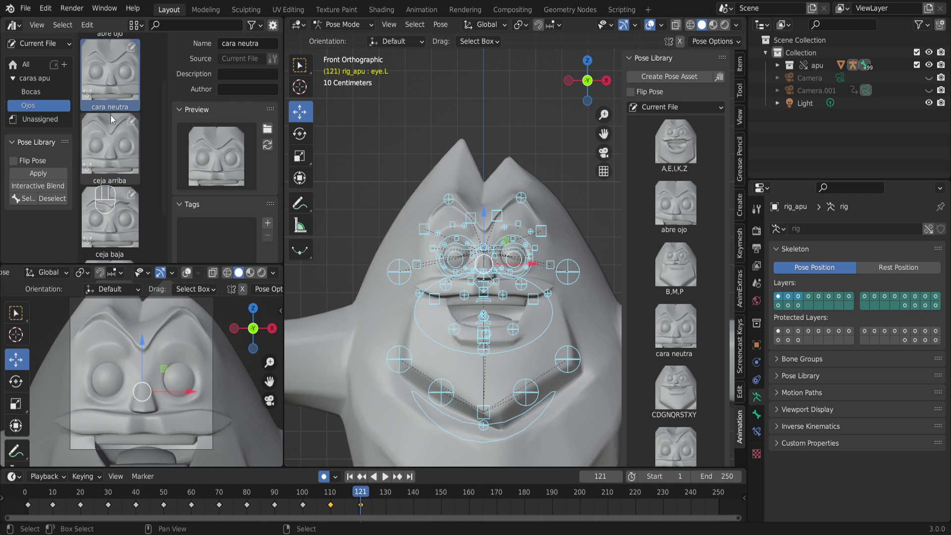
{"action": "left_click", "coordinate": [33, 176]}
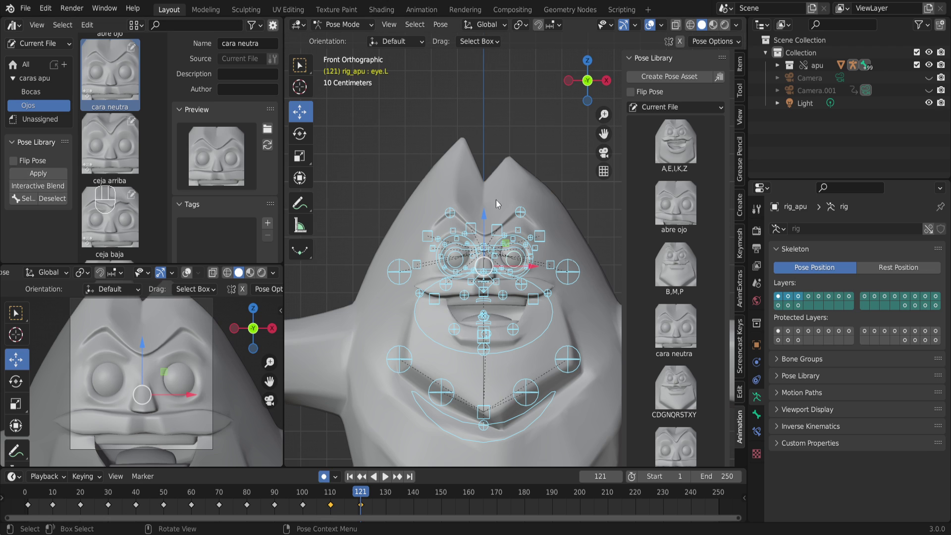
From the Bocas catalog, apply the mouth poses "U", "O" and "L" in turn to test them on the face.
{"action": "left_click", "coordinate": [31, 90]}
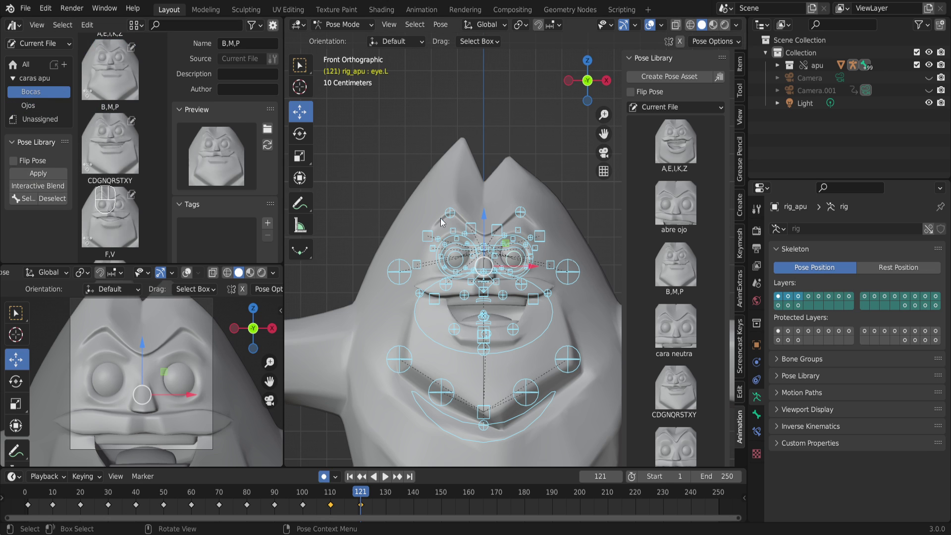
{"action": "scroll", "coordinate": [120, 213], "scroll_direction": "down", "scroll_amount": 4}
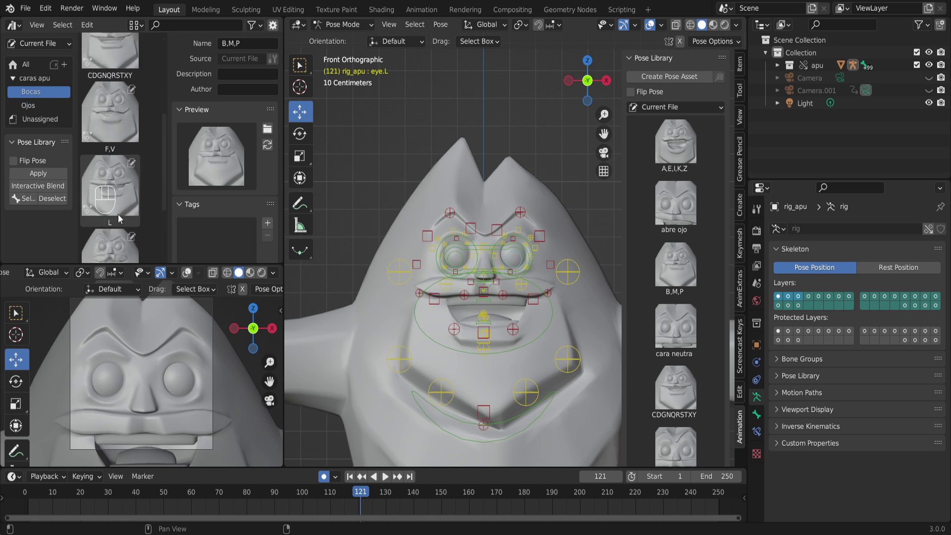
{"action": "left_click", "coordinate": [106, 237]}
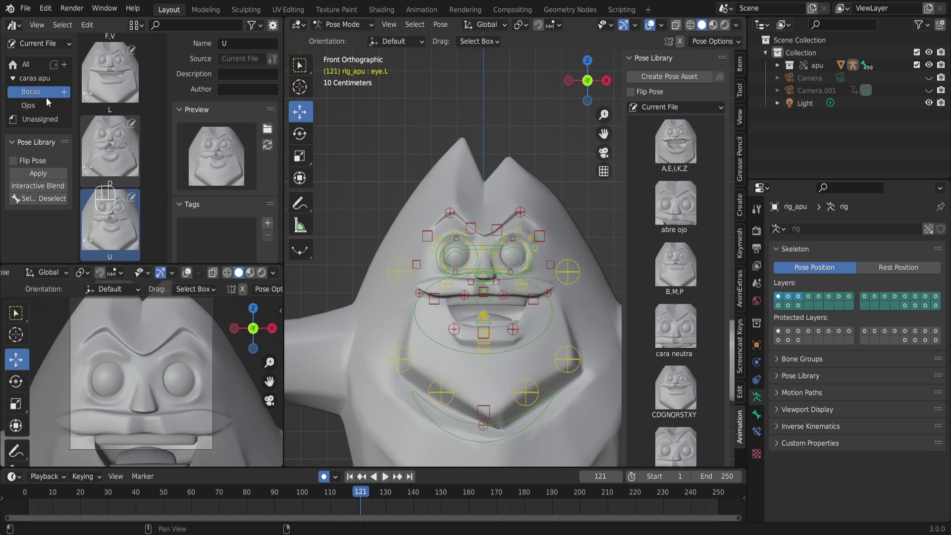
{"action": "scroll", "coordinate": [441, 316], "scroll_direction": "up", "scroll_amount": 2}
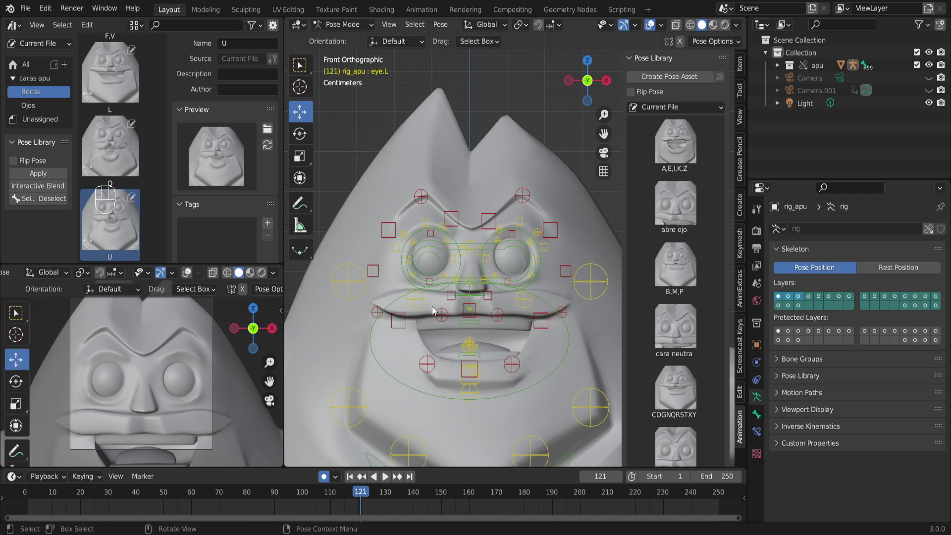
{"action": "left_click", "coordinate": [49, 172]}
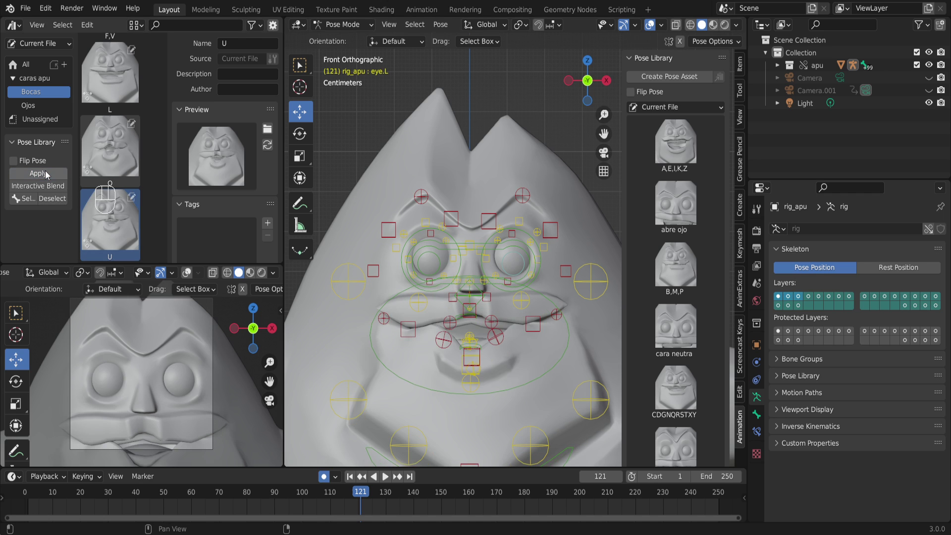
{"action": "left_click", "coordinate": [113, 155]}
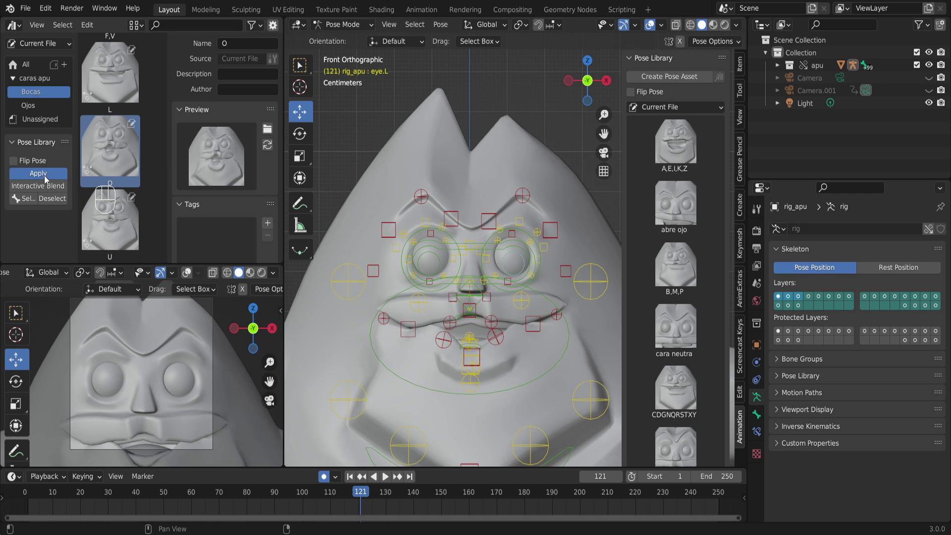
{"action": "left_click", "coordinate": [45, 174]}
{"action": "left_click", "coordinate": [115, 99]}
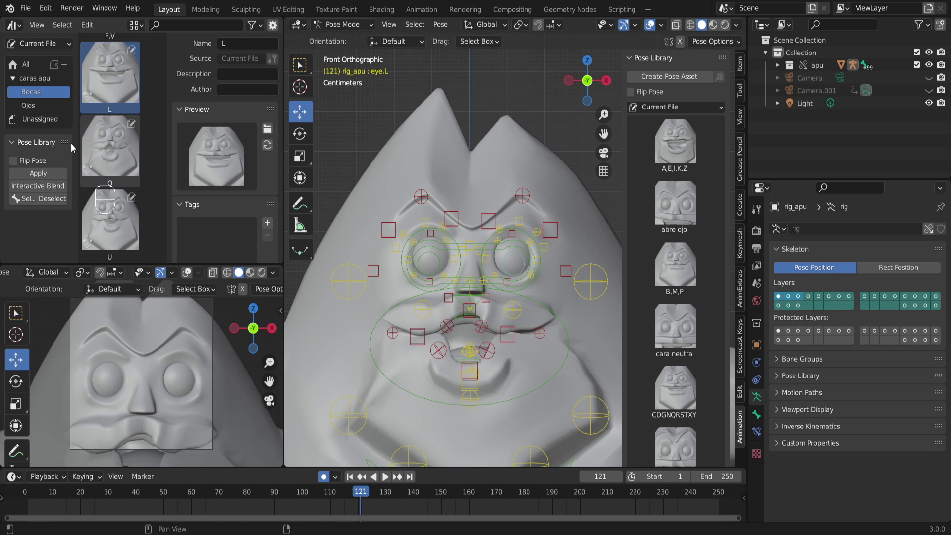
{"action": "left_click", "coordinate": [50, 172]}
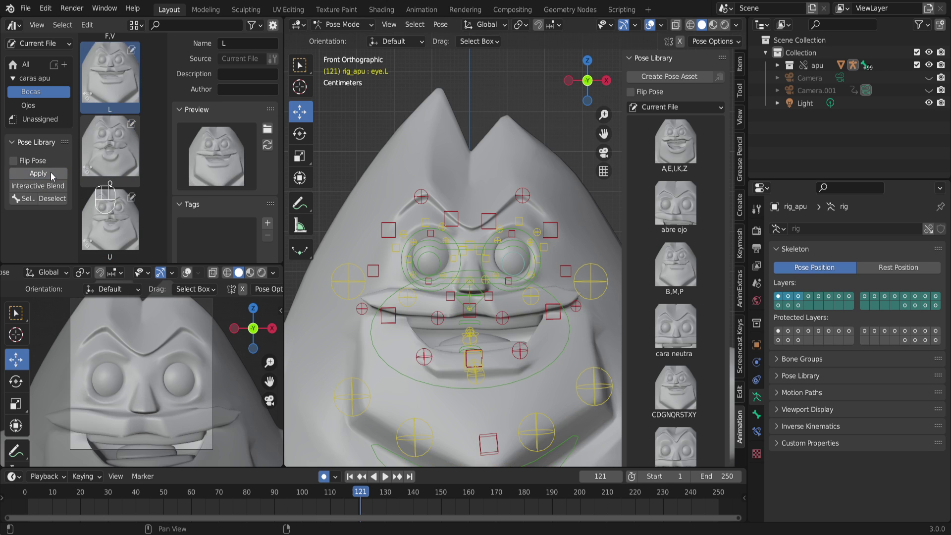
Test the remaining Bocas poses on the face by applying "F,V", "CDGNQRSTXY", "B,M,P" and "A,E,I,K,Z" in sequence.
{"action": "scroll", "coordinate": [133, 124], "scroll_direction": "up", "scroll_amount": 4}
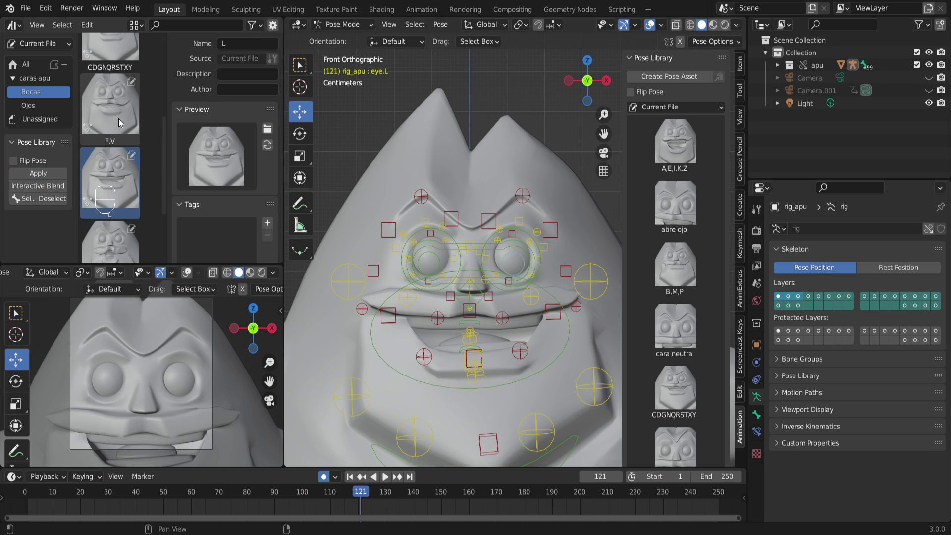
{"action": "left_click", "coordinate": [117, 118]}
{"action": "left_click", "coordinate": [40, 177]}
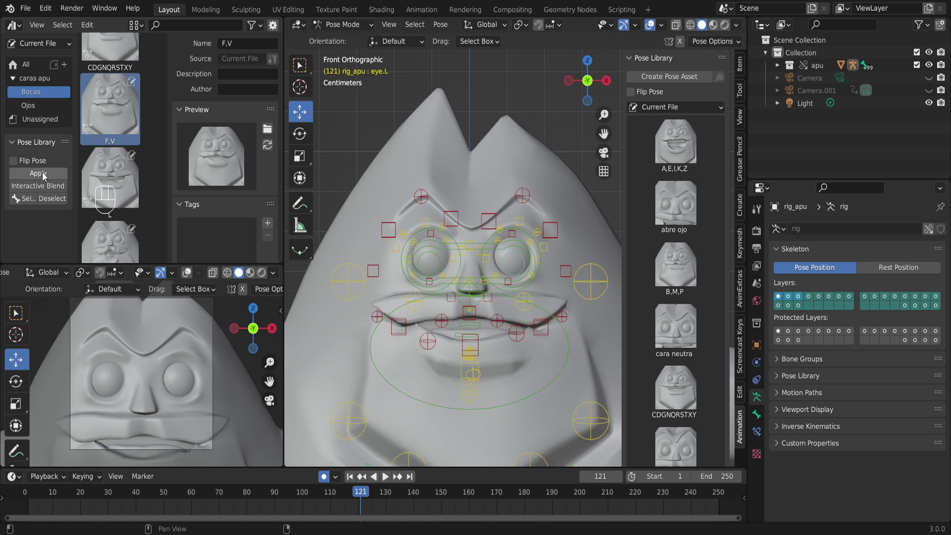
{"action": "scroll", "coordinate": [101, 122], "scroll_direction": "up", "scroll_amount": 2}
{"action": "left_click", "coordinate": [116, 97]}
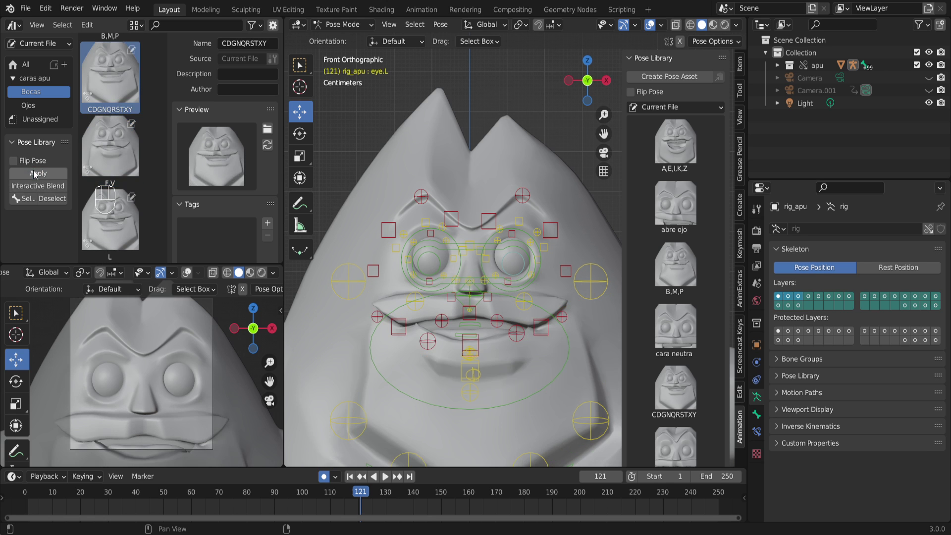
{"action": "left_click", "coordinate": [34, 170]}
{"action": "scroll", "coordinate": [103, 129], "scroll_direction": "up", "scroll_amount": 3}
{"action": "left_click", "coordinate": [109, 117]}
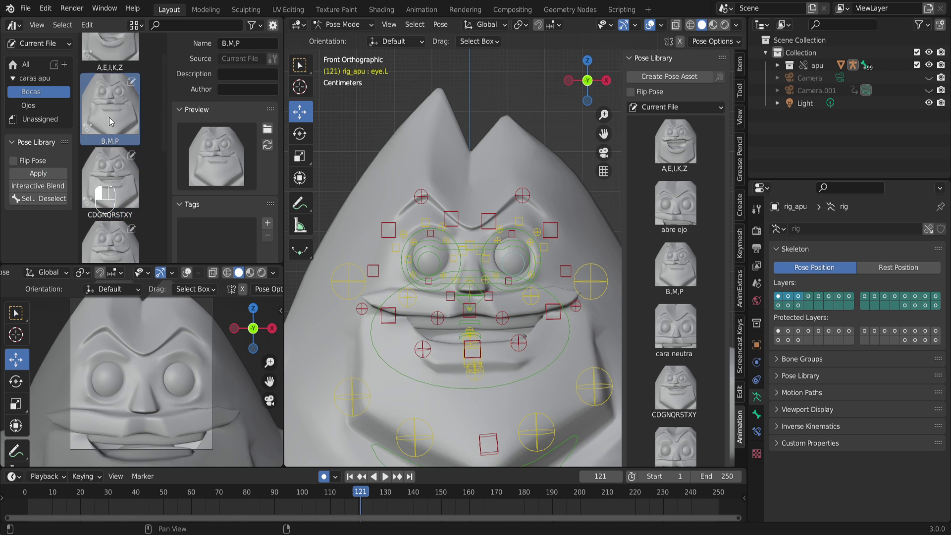
{"action": "left_click", "coordinate": [36, 175]}
{"action": "scroll", "coordinate": [120, 132], "scroll_direction": "up", "scroll_amount": 2}
{"action": "left_click", "coordinate": [111, 74]}
{"action": "left_click", "coordinate": [42, 178]}
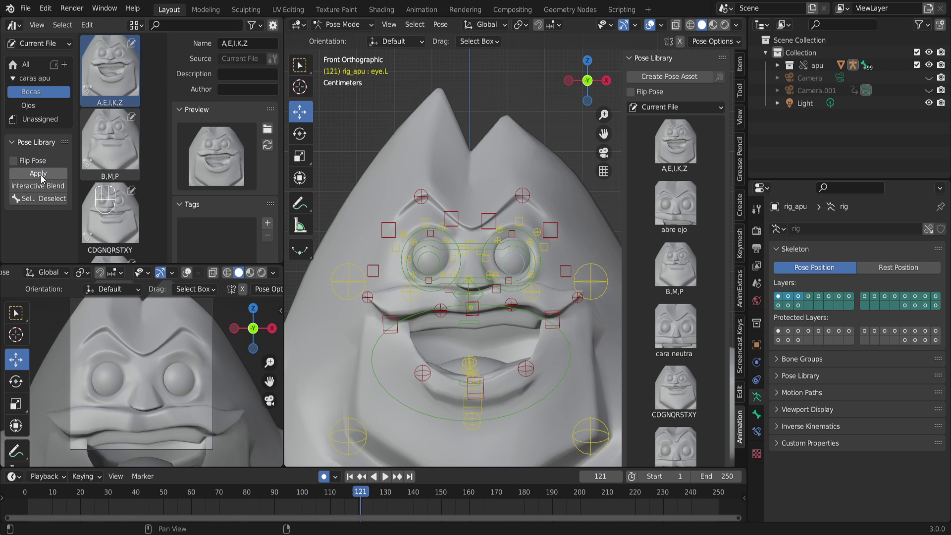
Return the face to rest by applying the "cara neutra" pose from the Ojos catalog.
{"action": "scroll", "coordinate": [435, 189], "scroll_direction": "down", "scroll_amount": 5}
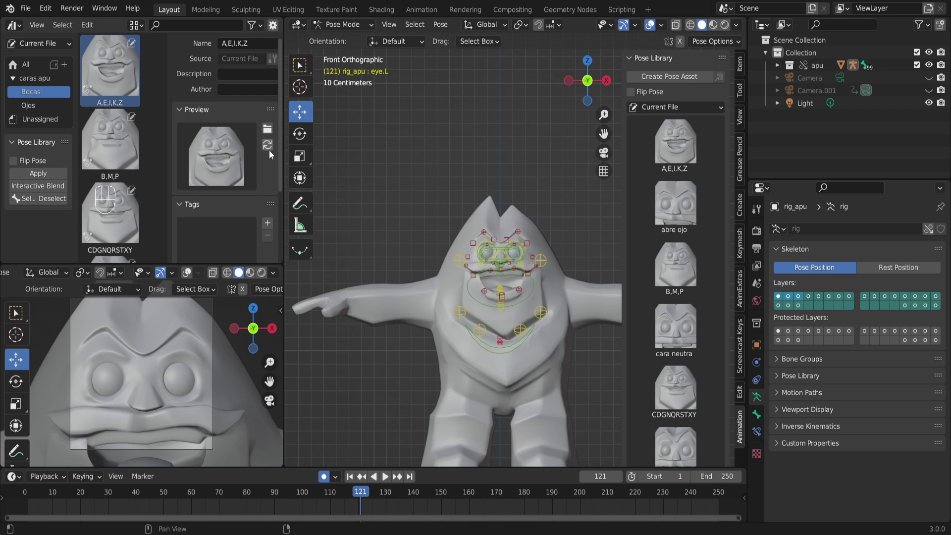
{"action": "left_click", "coordinate": [46, 105]}
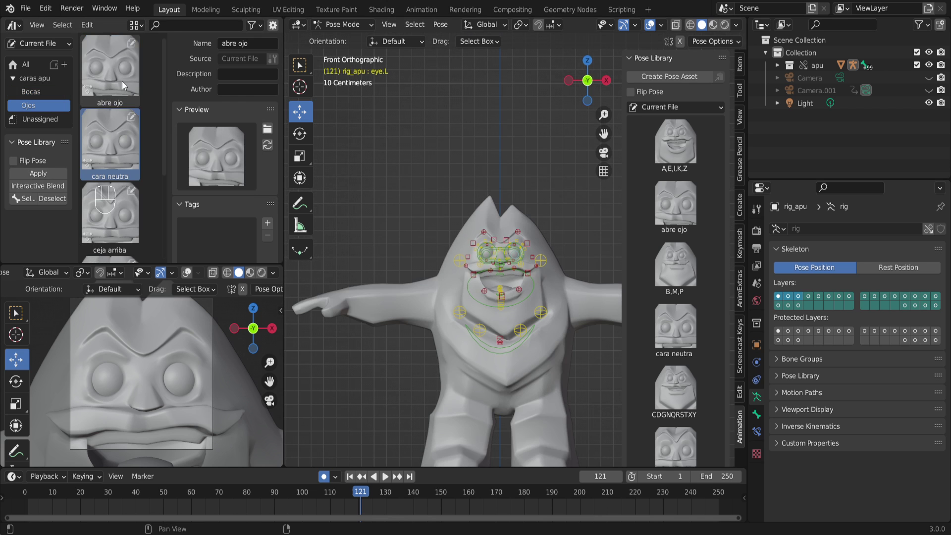
{"action": "left_click", "coordinate": [111, 151]}
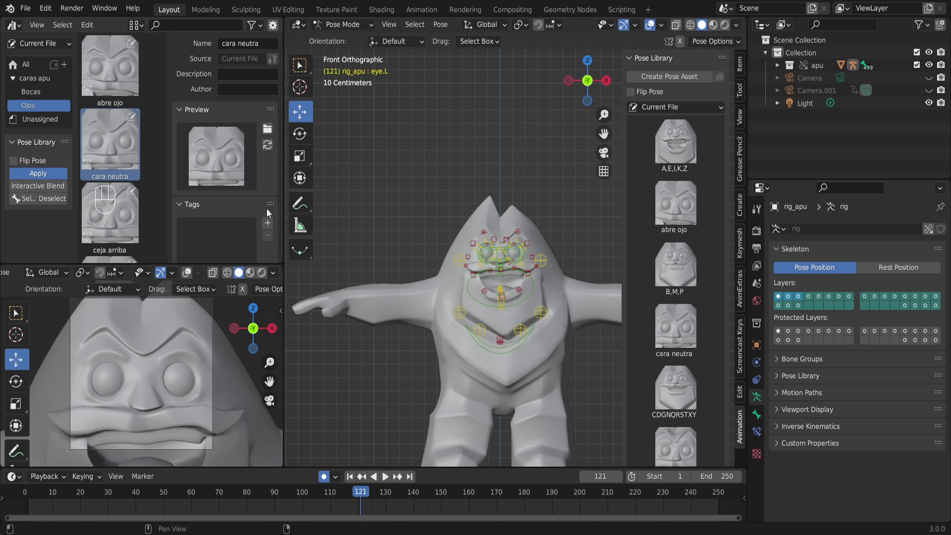
{"action": "scroll", "coordinate": [446, 218], "scroll_direction": "down", "scroll_amount": 3}
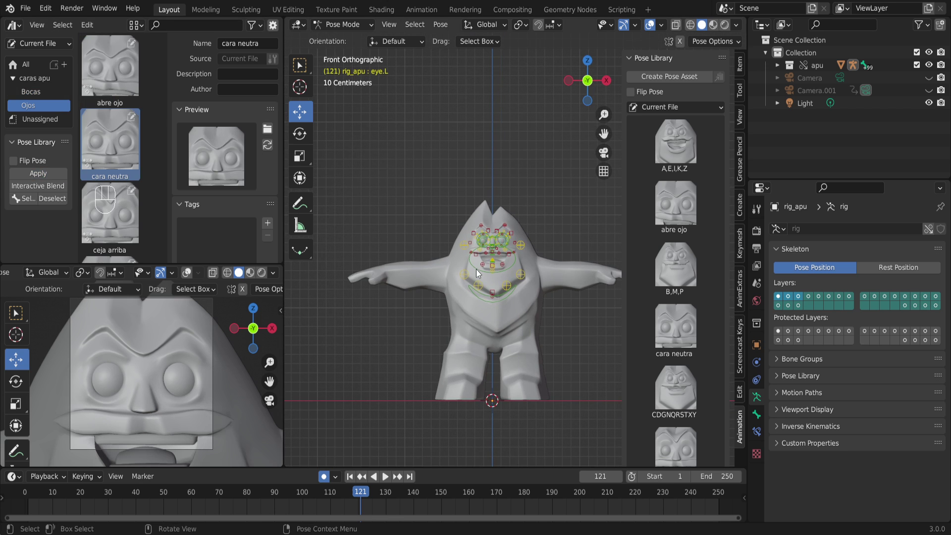
{"action": "scroll", "coordinate": [426, 209], "scroll_direction": "up", "scroll_amount": 2}
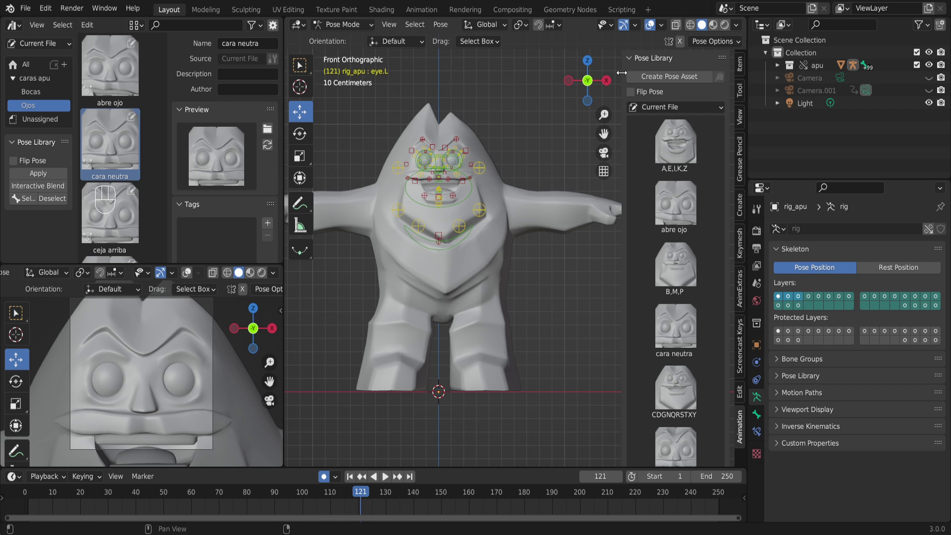
Hide the viewport's Pose Library sidebar, merge the small camera viewport into the asset browser and widen the browser over the main viewport.
{"action": "left_click_drag", "start_coordinate": [621, 73], "coordinate": [738, 74]}
{"action": "left_click_drag", "start_coordinate": [281, 262], "coordinate": [251, 317]}
{"action": "left_click_drag", "start_coordinate": [293, 226], "coordinate": [476, 226]}
{"action": "left_click_drag", "start_coordinate": [481, 151], "coordinate": [526, 149]}
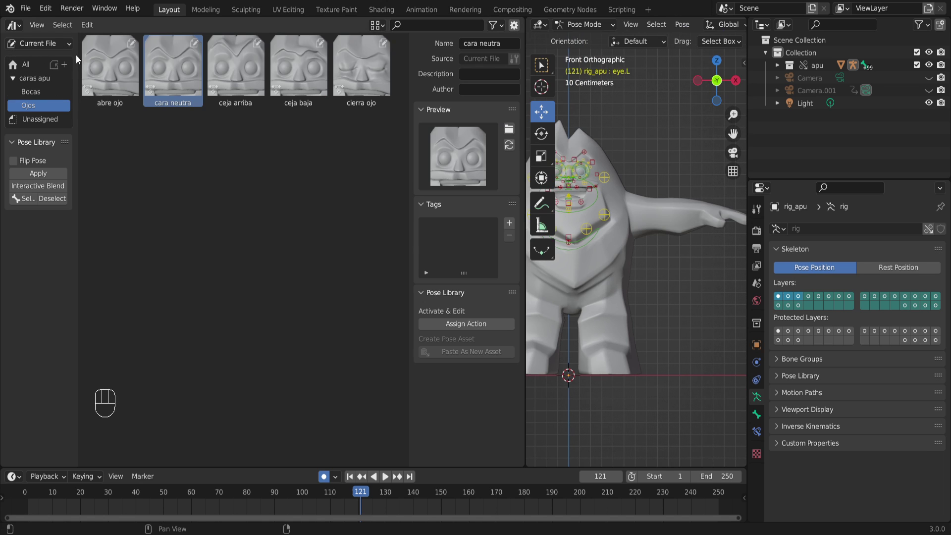
Compare the pose assets in the Ojos and Bocas catalogs, leave Bocas shown, and save the file.
{"action": "left_click", "coordinate": [141, 153]}
{"action": "left_click", "coordinate": [42, 95]}
{"action": "left_click", "coordinate": [41, 105]}
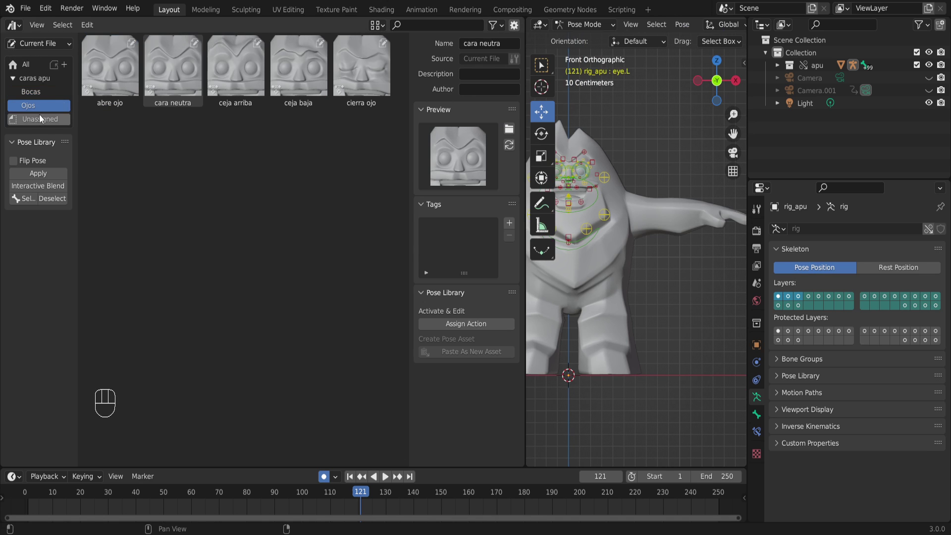
{"action": "left_click", "coordinate": [44, 94]}
{"action": "left_click", "coordinate": [43, 105]}
{"action": "left_click", "coordinate": [44, 94]}
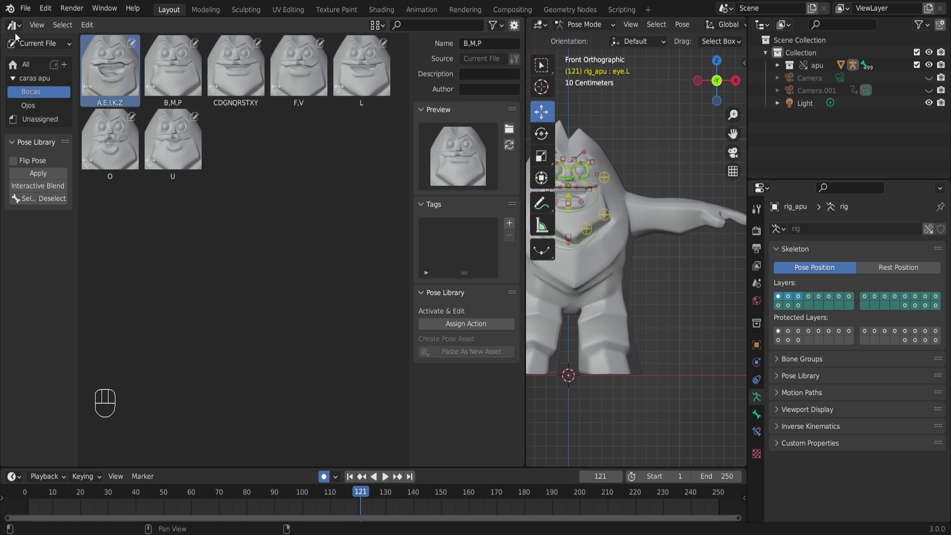
{"action": "left_click", "coordinate": [26, 9]}
{"action": "left_click", "coordinate": [52, 91]}
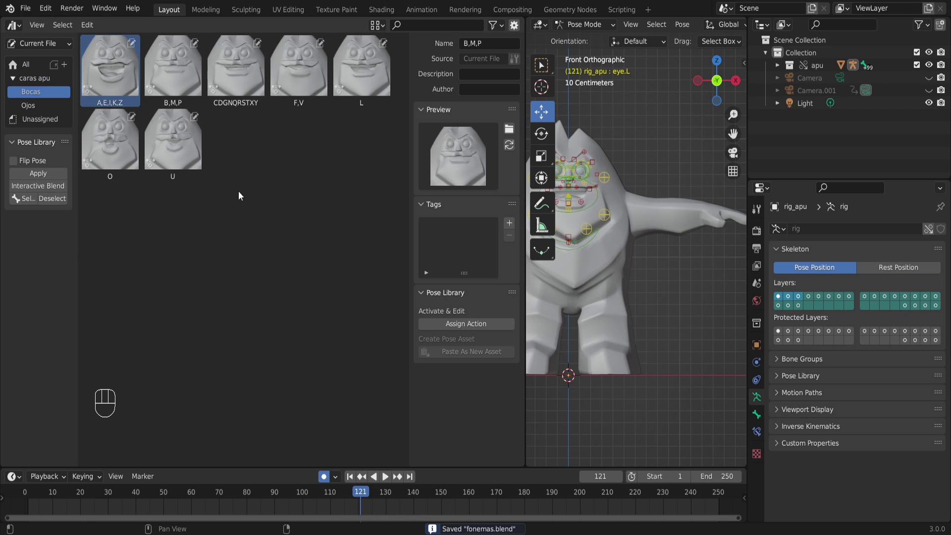
Play and scrub through the timeline to check the character's face, stopping at frame 103.
{"action": "left_click", "coordinate": [122, 75]}
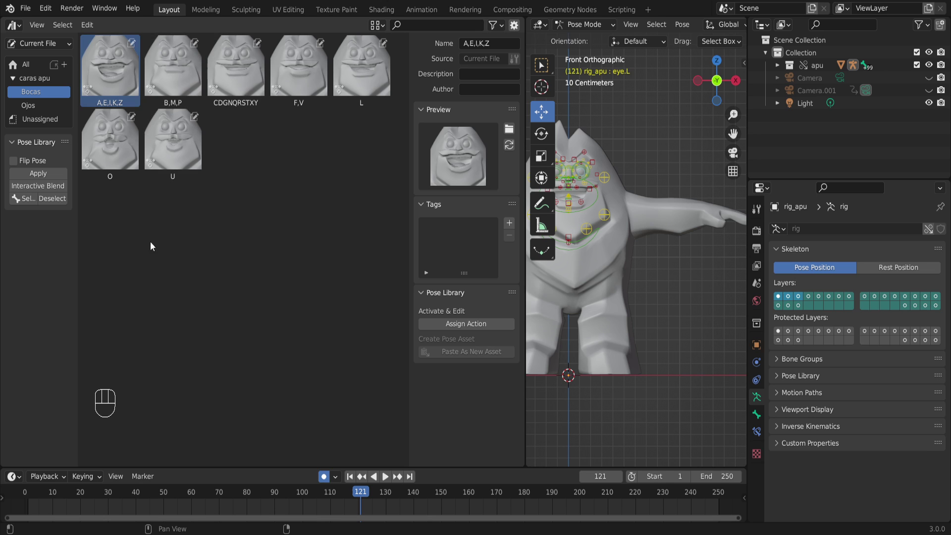
{"action": "left_click", "coordinate": [16, 500]}
{"action": "key", "text": "space"}
{"action": "left_click", "coordinate": [81, 491]}
{"action": "left_click_drag", "start_coordinate": [152, 494], "coordinate": [376, 494]}
{"action": "left_click", "coordinate": [311, 493]}
{"action": "key", "text": "space"}
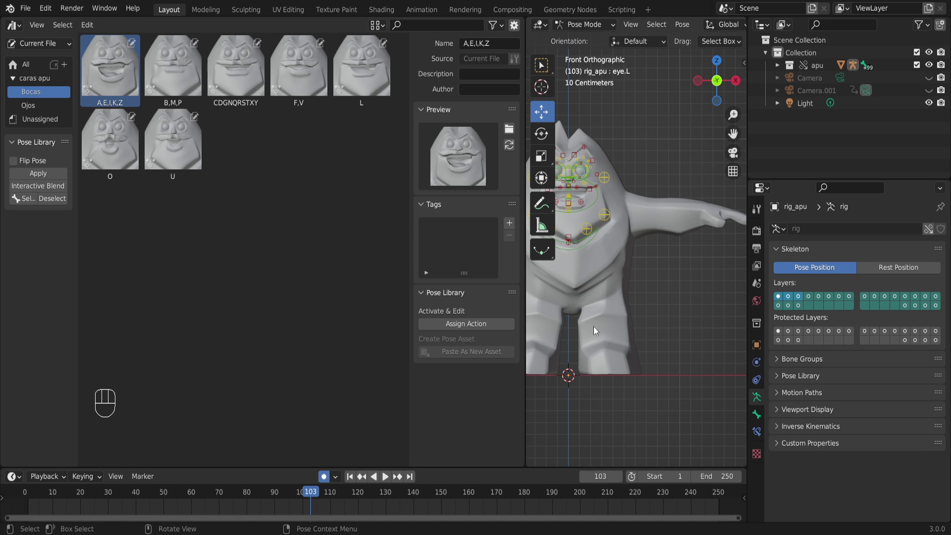
{"action": "middle_click_drag", "start_coordinate": [596, 325], "coordinate": [692, 323], "text": "shift"}
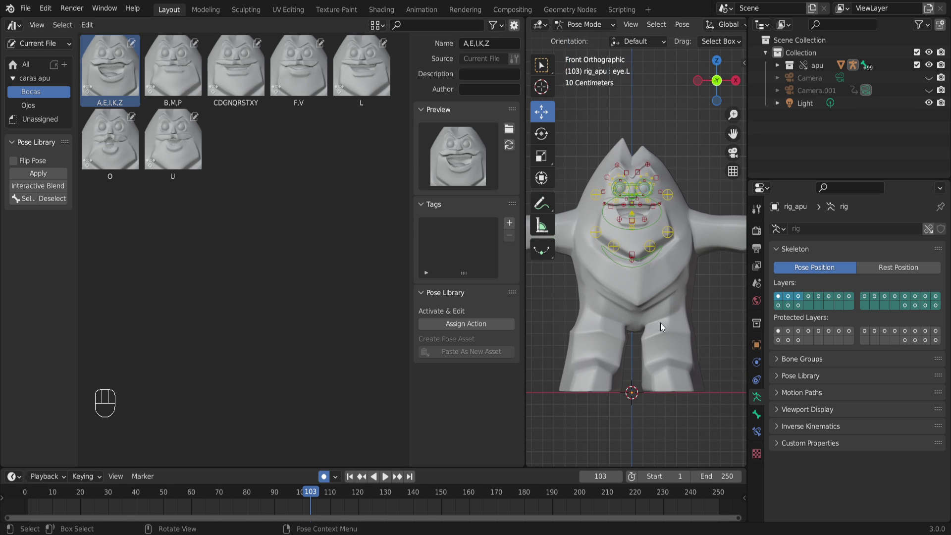
{"action": "left_click", "coordinate": [262, 301]}
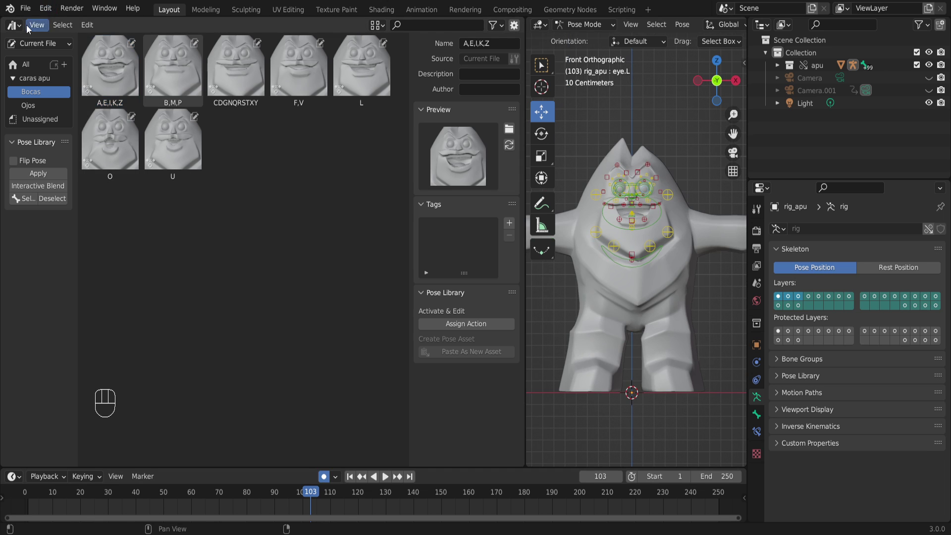
Open the recently used file Rio2.blend.
{"action": "left_click", "coordinate": [26, 9]}
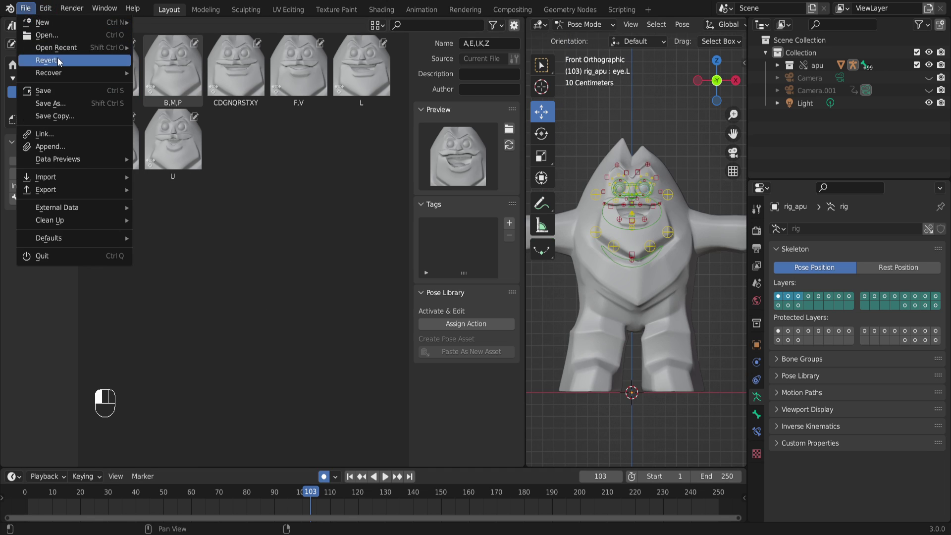
{"action": "left_click", "coordinate": [31, 10]}
{"action": "left_click", "coordinate": [31, 10]}
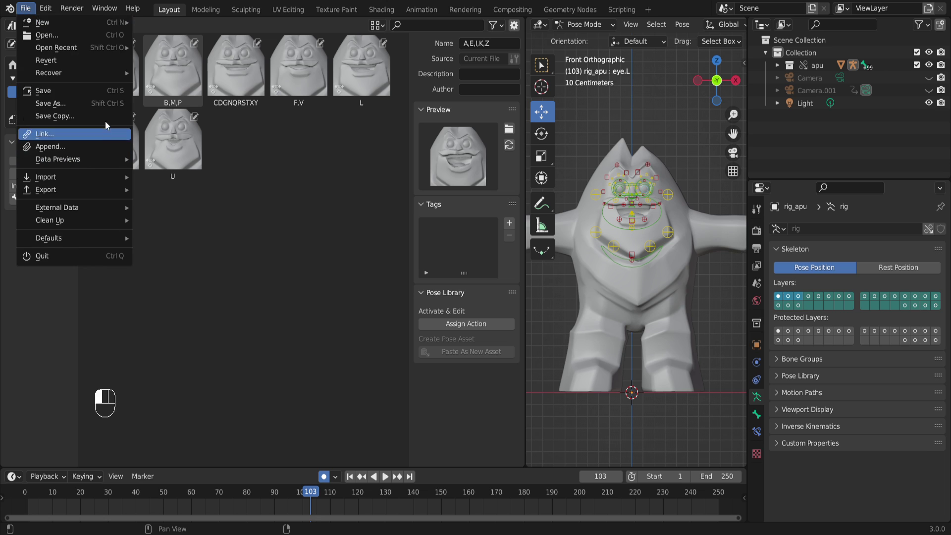
{"action": "mouse_move", "coordinate": [113, 47]}
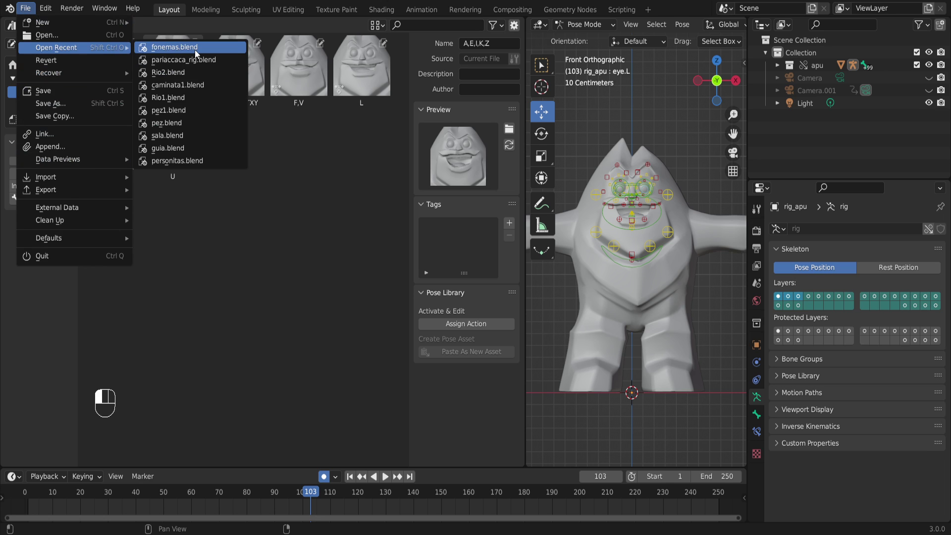
{"action": "left_click", "coordinate": [209, 72]}
{"action": "left_click", "coordinate": [424, 286]}
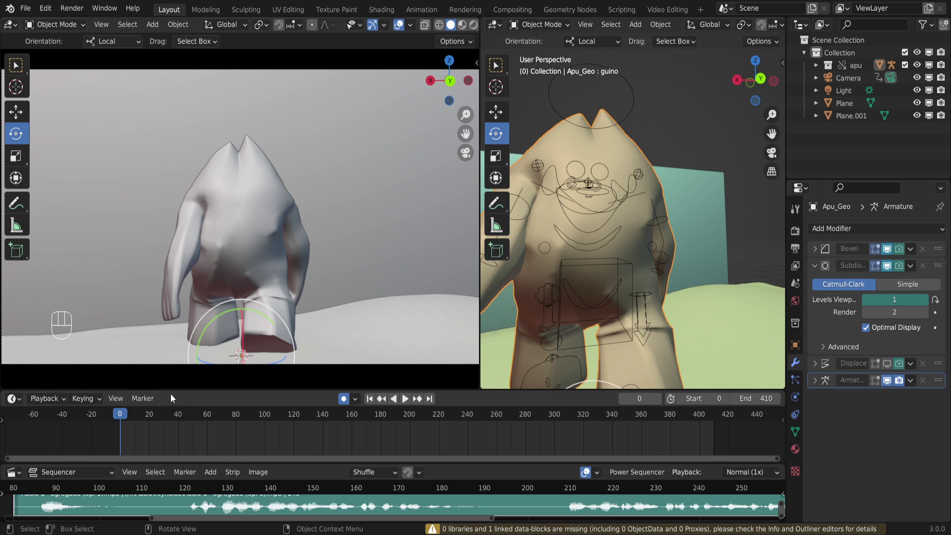
Scrub the scene's animation to frame 126 and examine the character's face.
{"action": "scroll", "coordinate": [703, 217], "scroll_direction": "down", "scroll_amount": 5}
{"action": "left_click_drag", "start_coordinate": [127, 416], "coordinate": [304, 416]}
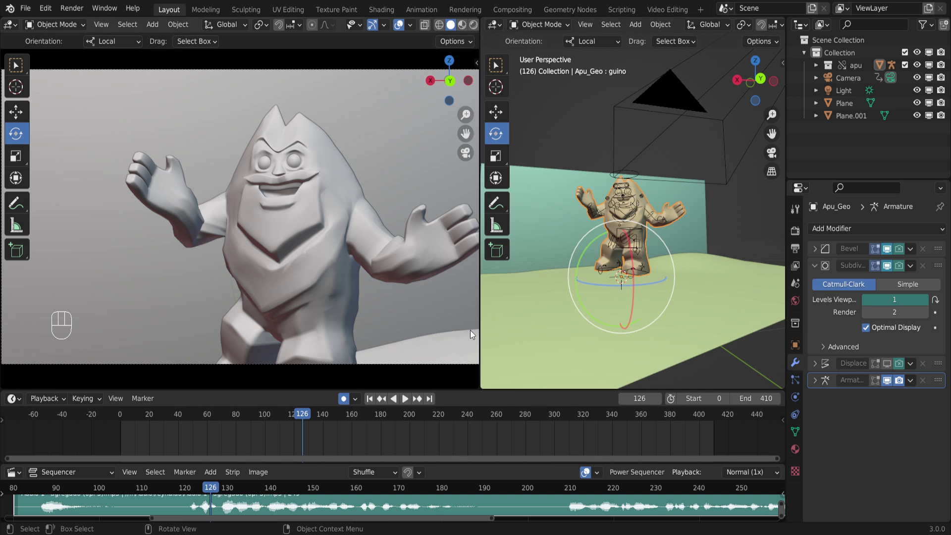
{"action": "scroll", "coordinate": [631, 236], "scroll_direction": "up", "scroll_amount": 10}
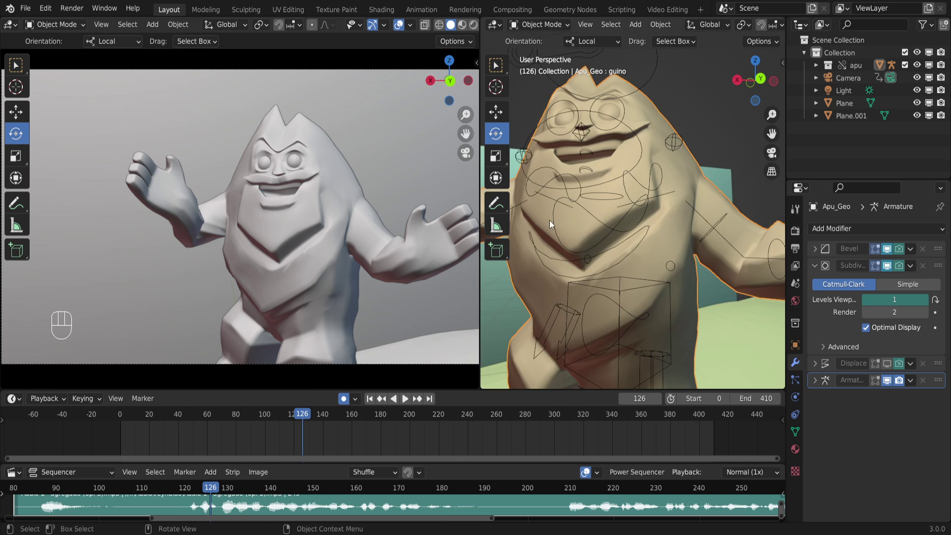
Select the rig_apu armature, switch it to Pose Mode and select the jaw_master_mouth control.
{"action": "left_click", "coordinate": [594, 186]}
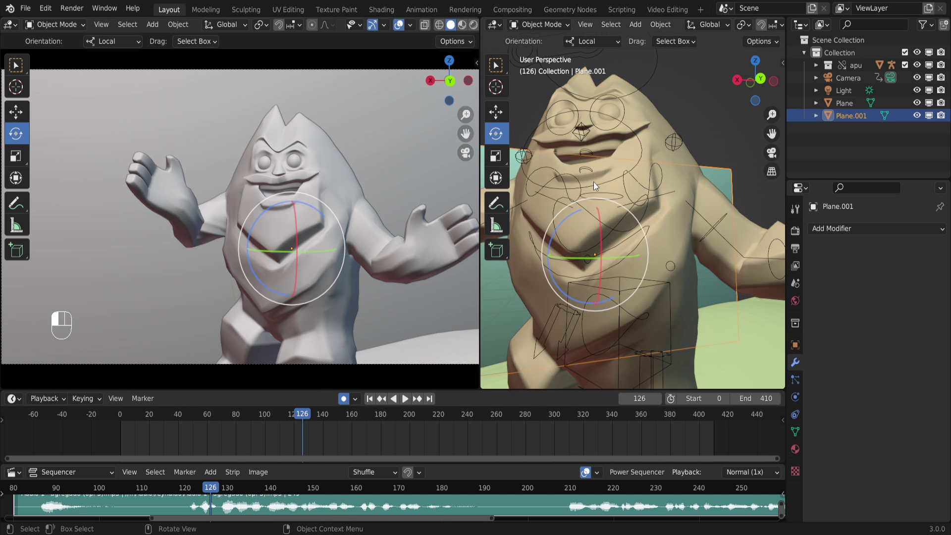
{"action": "left_click", "coordinate": [593, 182]}
{"action": "left_click", "coordinate": [589, 184]}
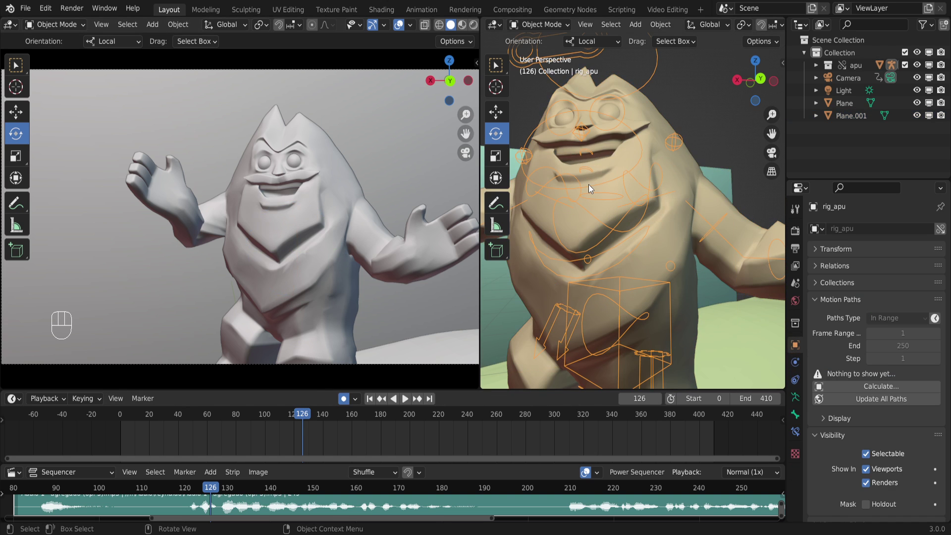
{"action": "key", "text": "ctrl+Tab"}
{"action": "left_click", "coordinate": [587, 186]}
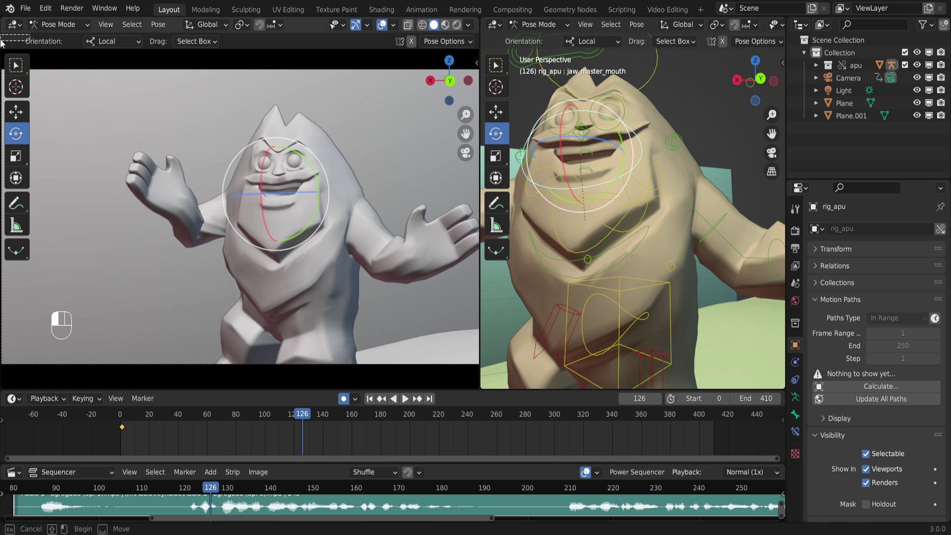
Clear the bone selection, split off a new area from the camera viewport and turn it into an Asset Browser.
{"action": "key", "text": "alt+a"}
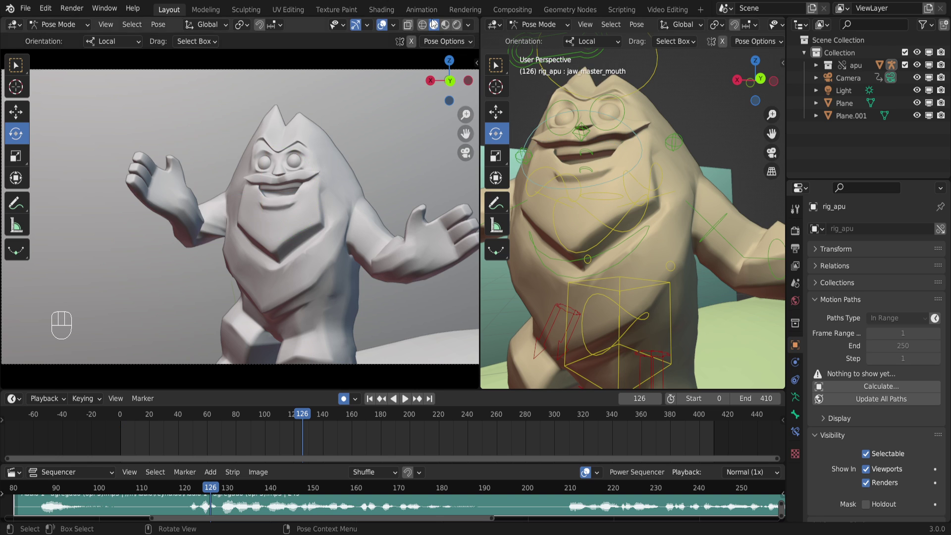
{"action": "left_click_drag", "start_coordinate": [2, 20], "coordinate": [193, 74]}
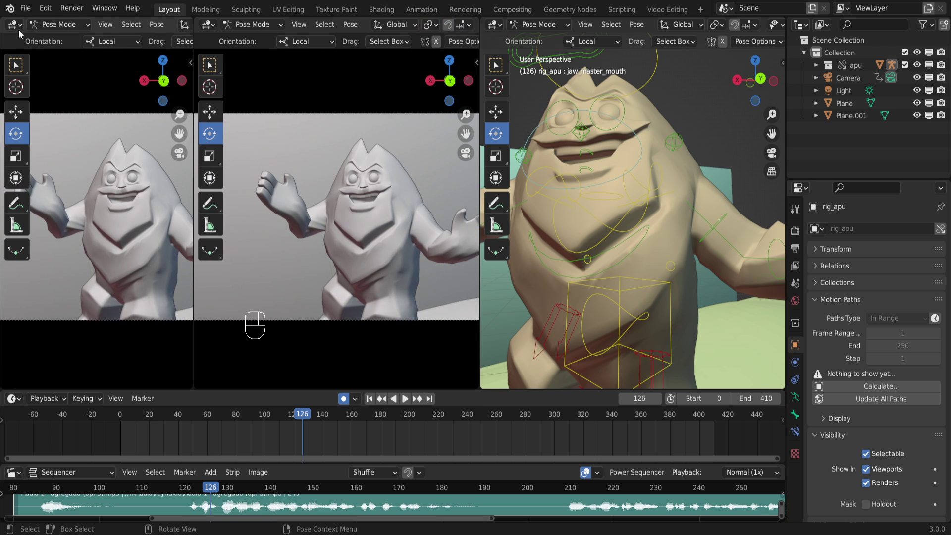
{"action": "left_click", "coordinate": [15, 25]}
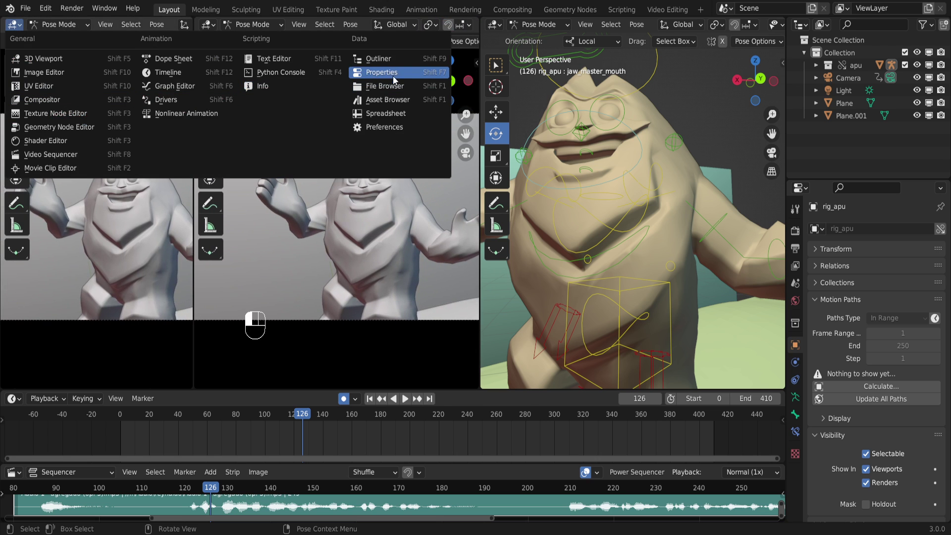
{"action": "left_click", "coordinate": [393, 100]}
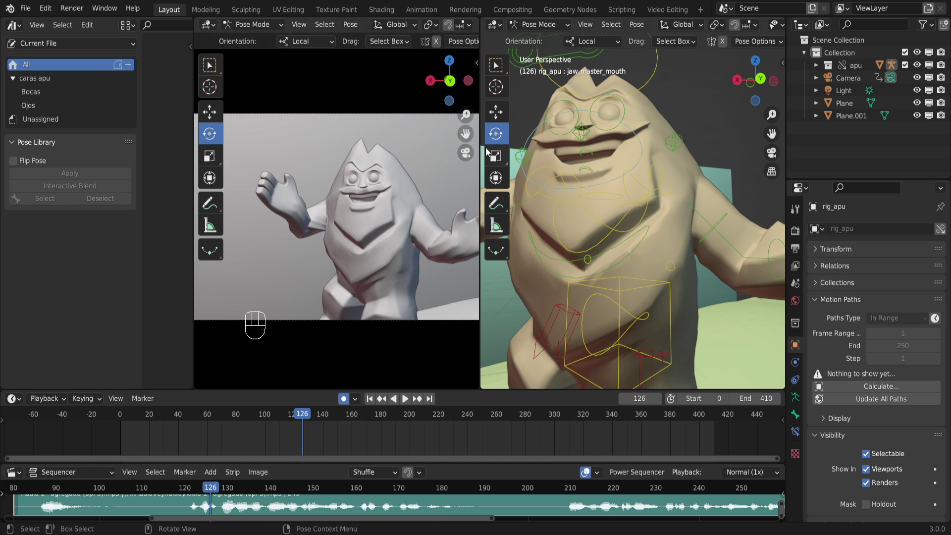
Widen the Asset Browser and the camera viewport, leaving only a narrow strip for the perspective viewport.
{"action": "left_click_drag", "start_coordinate": [480, 166], "coordinate": [566, 166]}
{"action": "left_click_drag", "start_coordinate": [192, 165], "coordinate": [387, 165]}
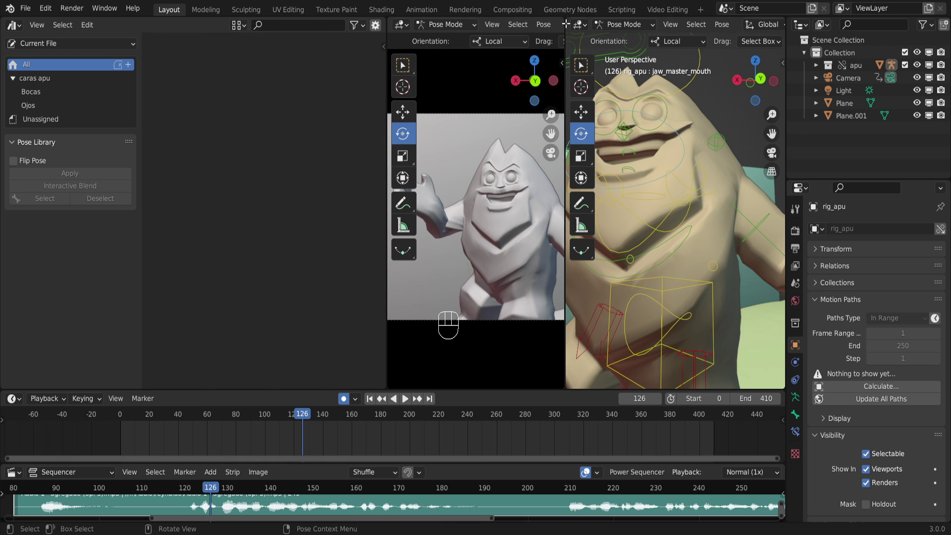
{"action": "left_click_drag", "start_coordinate": [564, 27], "coordinate": [770, 27]}
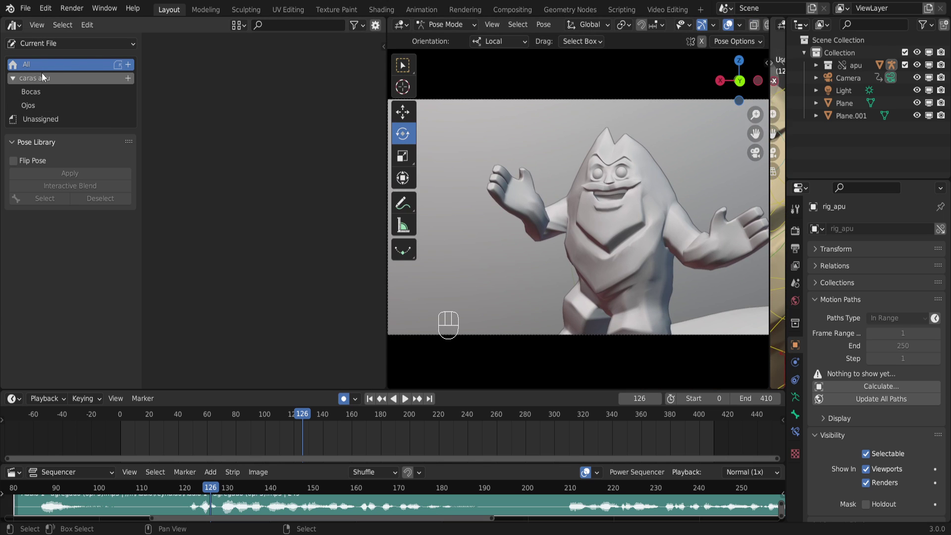
Switch the Asset Browser from the current file to the APU library and show the Bocas catalog's poses.
{"action": "left_click", "coordinate": [33, 106]}
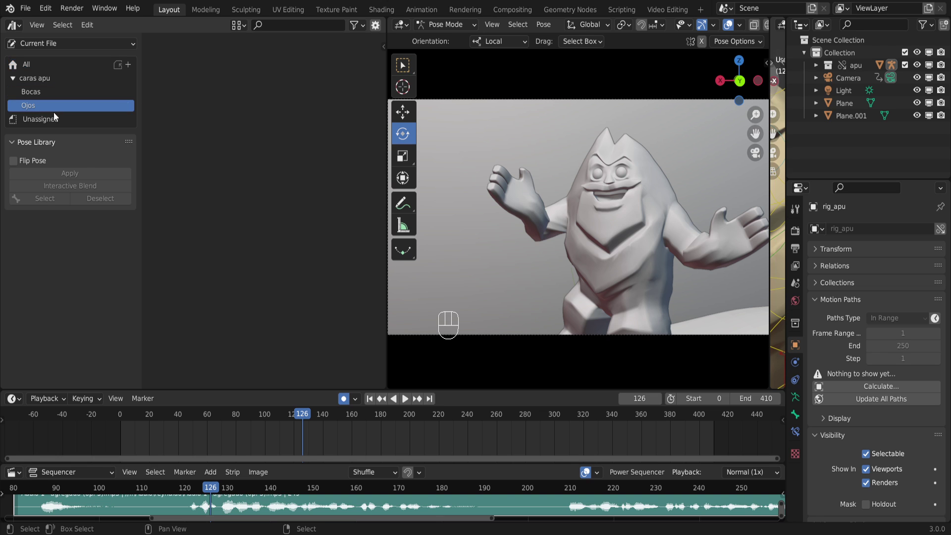
{"action": "left_click", "coordinate": [52, 78]}
{"action": "left_click", "coordinate": [43, 68]}
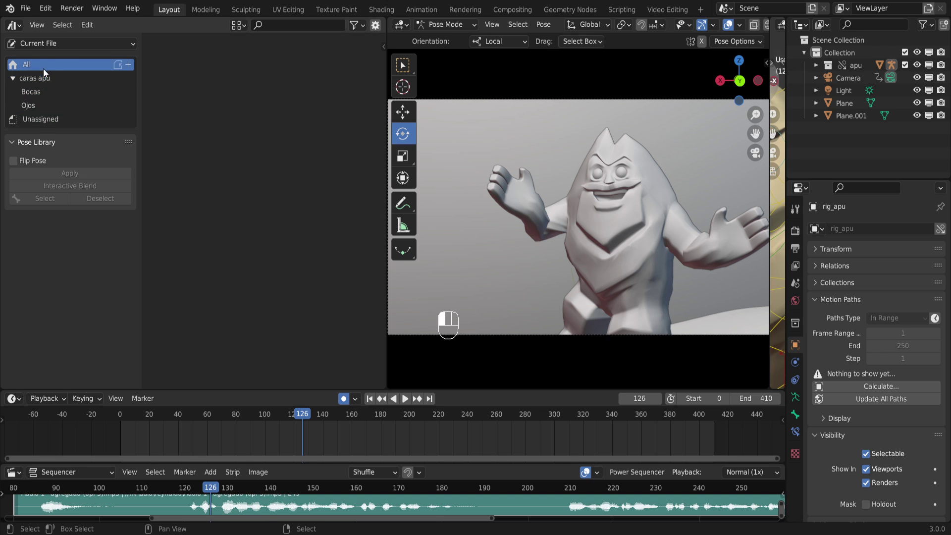
{"action": "left_click", "coordinate": [67, 43]}
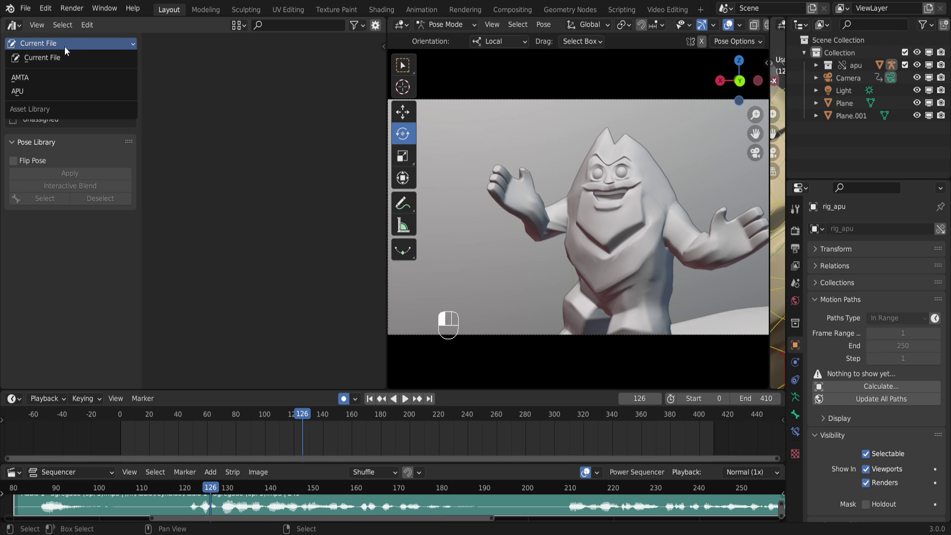
{"action": "left_click", "coordinate": [14, 92]}
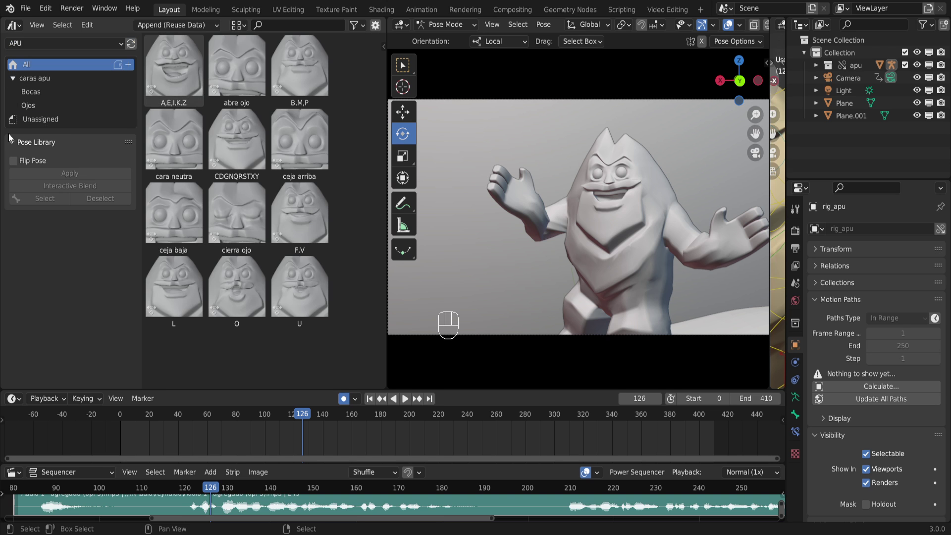
{"action": "left_click", "coordinate": [35, 106]}
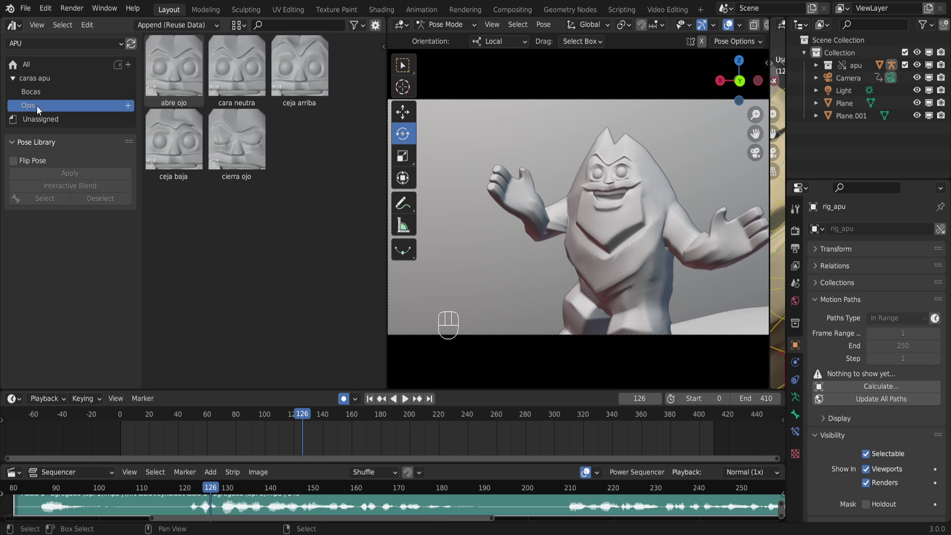
{"action": "left_click", "coordinate": [41, 97]}
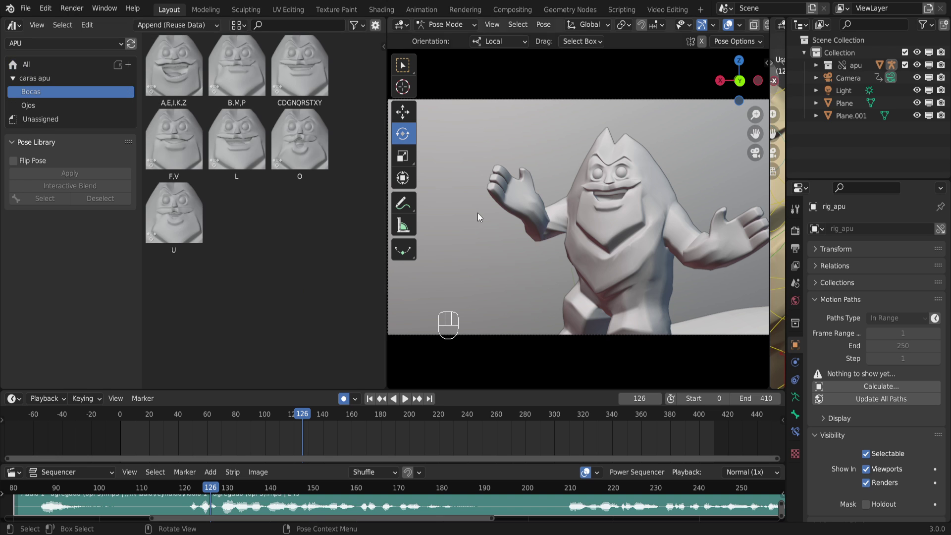
Play back the animation with its audio track to listen to the dialogue and watch the character's mouth.
{"action": "middle_click_drag", "start_coordinate": [185, 494], "coordinate": [219, 488]}
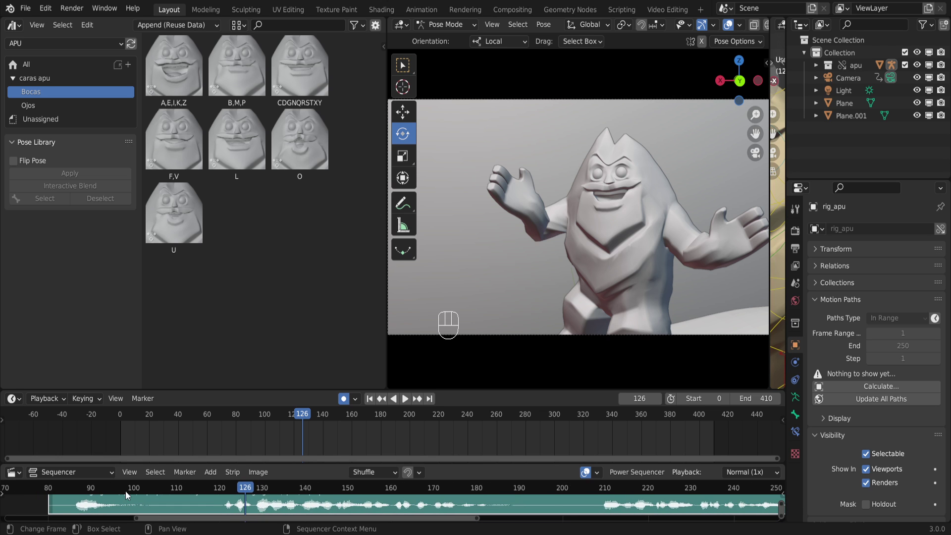
{"action": "left_click_drag", "start_coordinate": [220, 490], "coordinate": [57, 493]}
{"action": "left_click", "coordinate": [401, 399]}
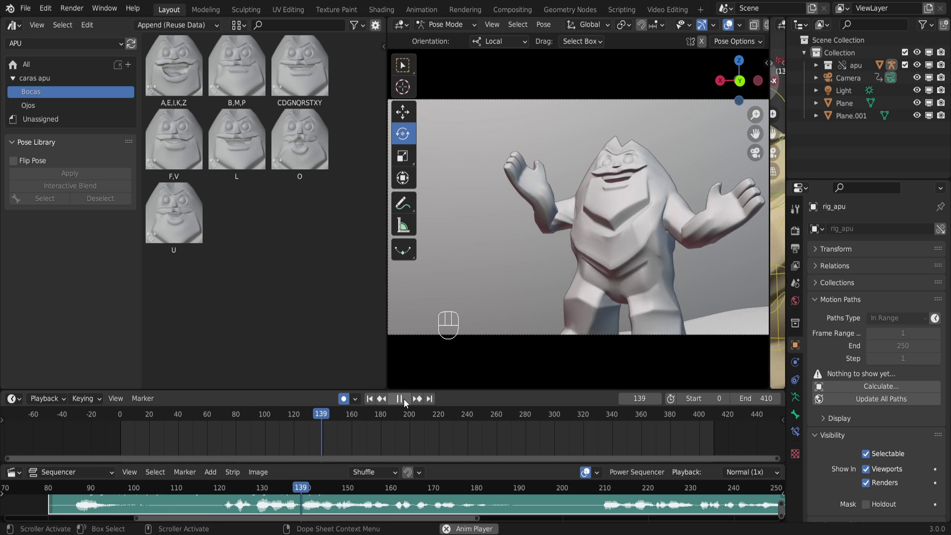
{"action": "left_click", "coordinate": [404, 400]}
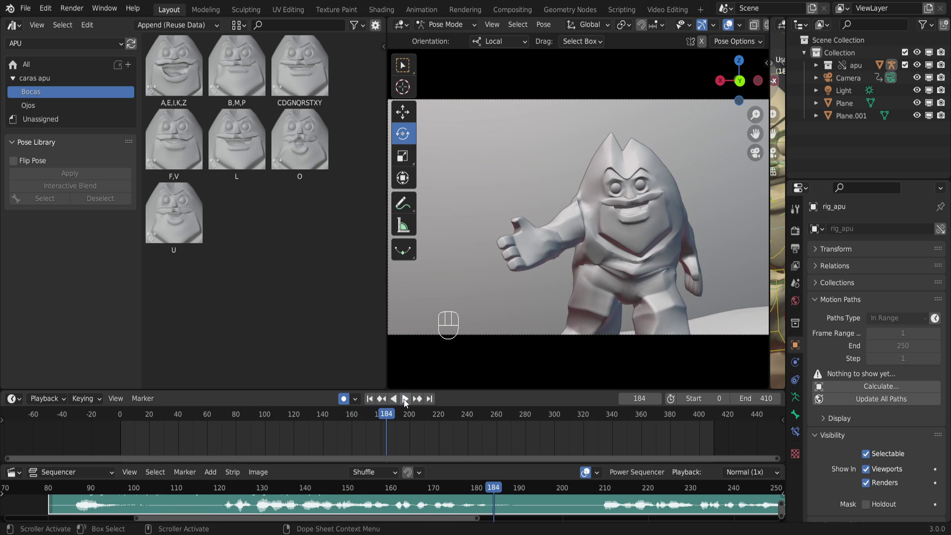
{"action": "left_click", "coordinate": [77, 473]}
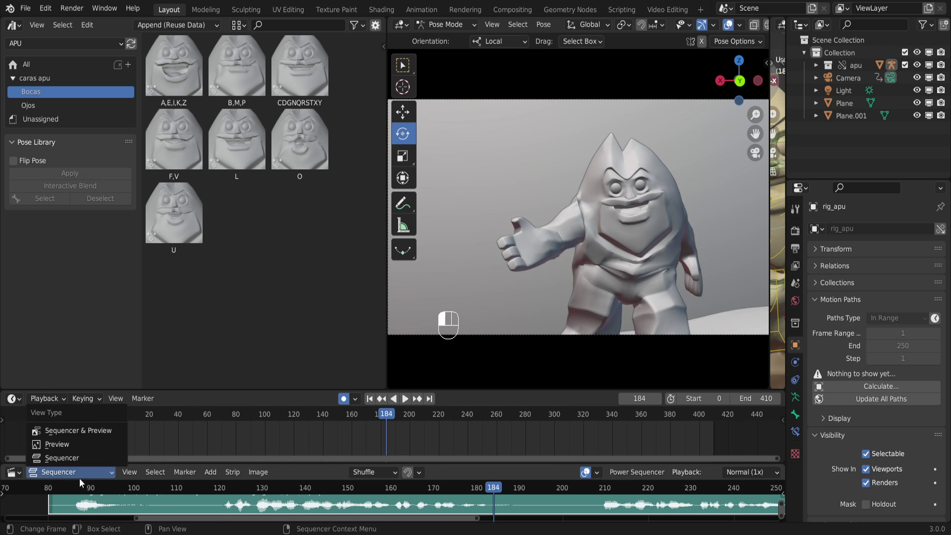
{"action": "left_click", "coordinate": [160, 490]}
{"action": "left_click", "coordinate": [78, 476]}
{"action": "key", "text": "space"}
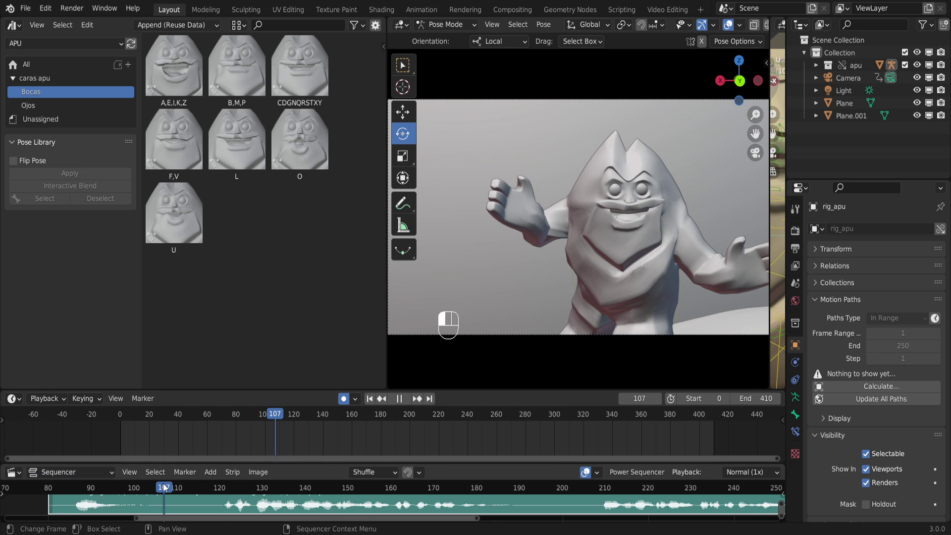
Enlarge the sequencer and timeline areas for a clearer waveform and move the playhead to frame 85, just before the first sound.
{"action": "left_click_drag", "start_coordinate": [103, 489], "coordinate": [94, 510]}
{"action": "scroll", "coordinate": [198, 508], "scroll_direction": "up", "scroll_amount": 3}
{"action": "middle_click_drag", "start_coordinate": [253, 509], "coordinate": [183, 509]}
{"action": "scroll", "coordinate": [182, 495], "scroll_direction": "up", "scroll_amount": 2}
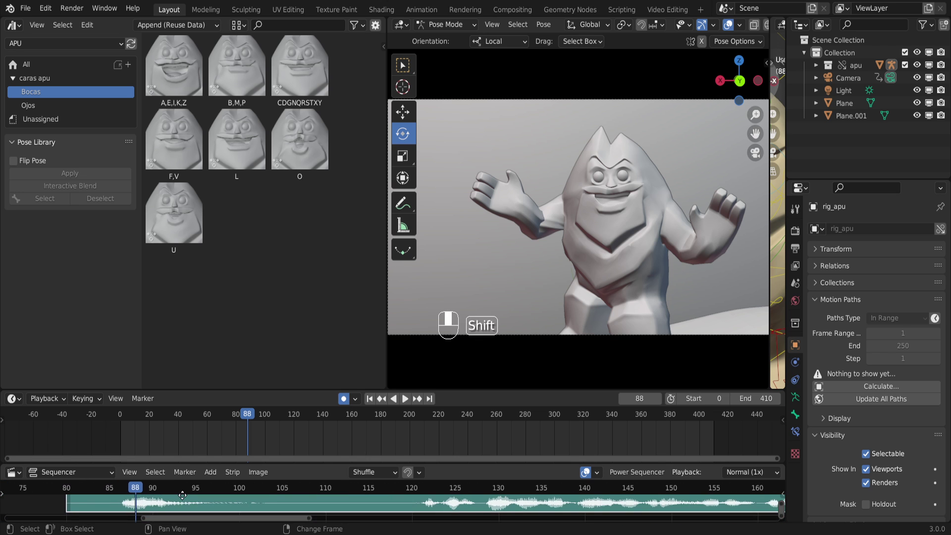
{"action": "left_click_drag", "start_coordinate": [198, 465], "coordinate": [190, 440]}
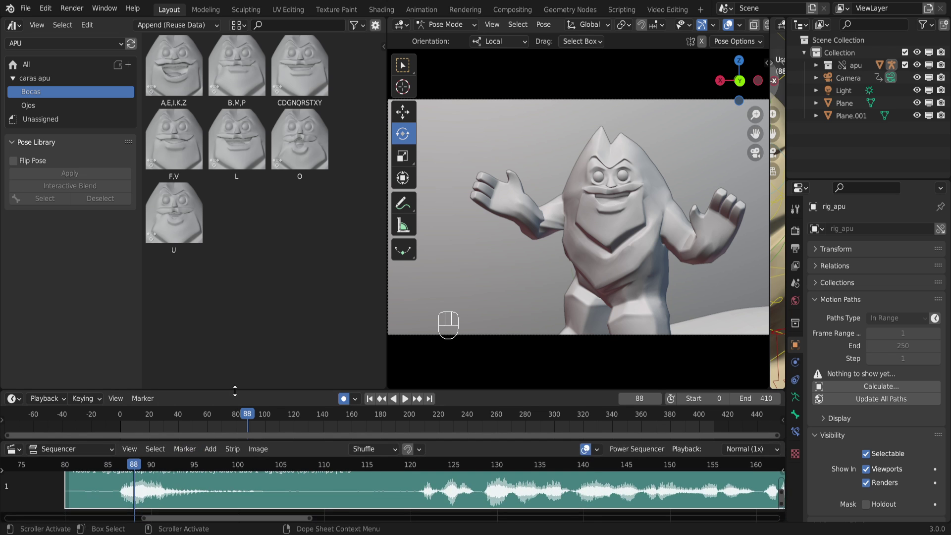
{"action": "left_click_drag", "start_coordinate": [234, 392], "coordinate": [231, 361]}
{"action": "left_click_drag", "start_coordinate": [125, 466], "coordinate": [114, 467]}
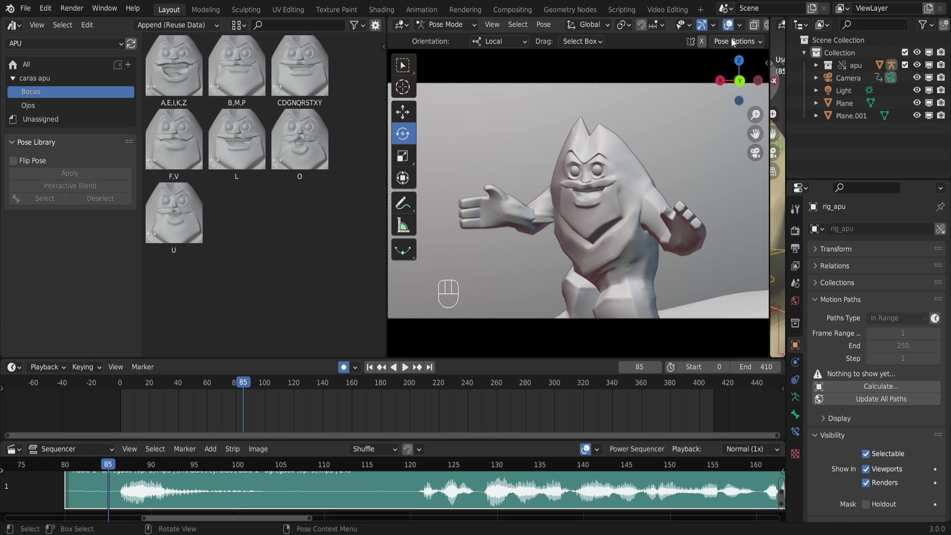
Narrow the Outliner and Properties areas and give the freed space to the perspective viewport.
{"action": "left_click_drag", "start_coordinate": [787, 57], "coordinate": [858, 65]}
{"action": "left_click_drag", "start_coordinate": [769, 101], "coordinate": [748, 102]}
{"action": "scroll", "coordinate": [644, 24], "scroll_direction": "down", "scroll_amount": 3}
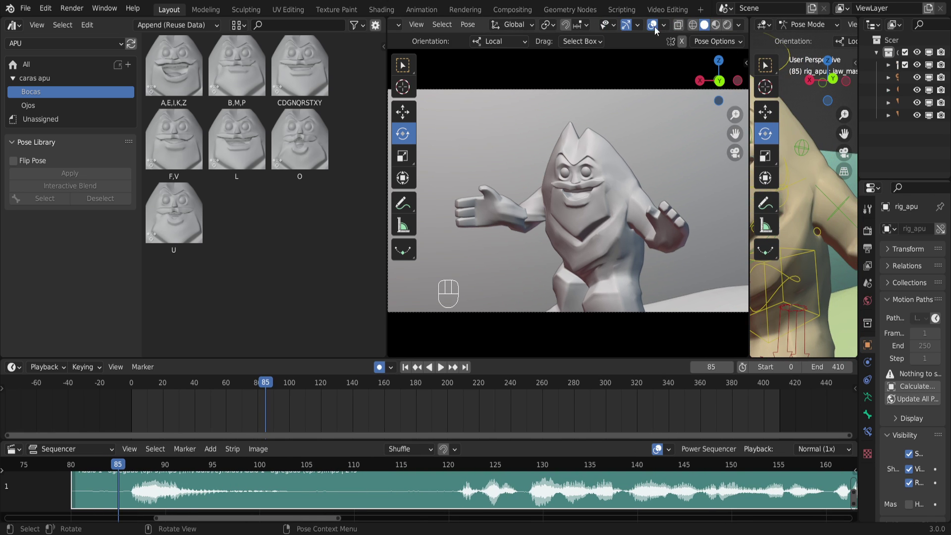
{"action": "left_click", "coordinate": [653, 24]}
{"action": "left_click", "coordinate": [654, 24]}
{"action": "left_click", "coordinate": [663, 25]}
{"action": "left_click", "coordinate": [663, 24]}
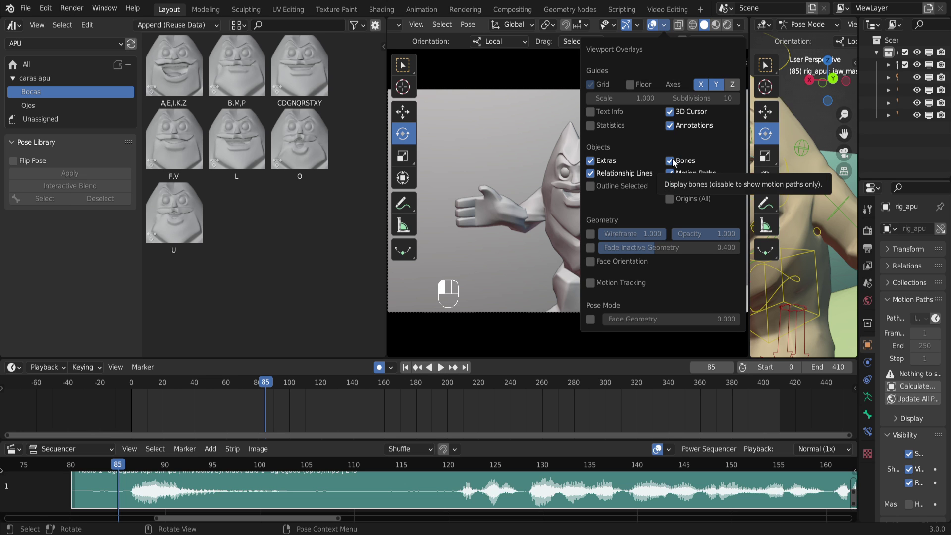
{"action": "left_click", "coordinate": [590, 233]}
{"action": "left_click", "coordinate": [590, 233]}
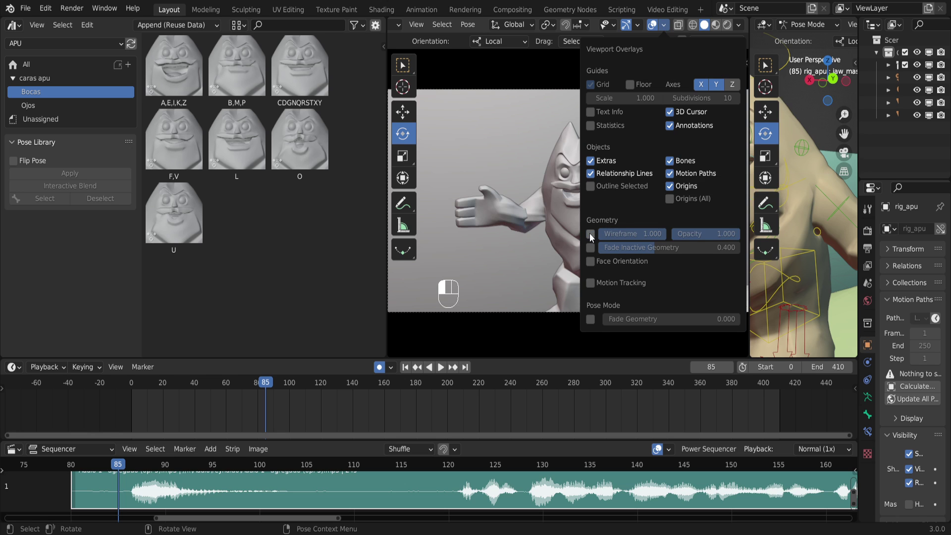
{"action": "left_click", "coordinate": [662, 27]}
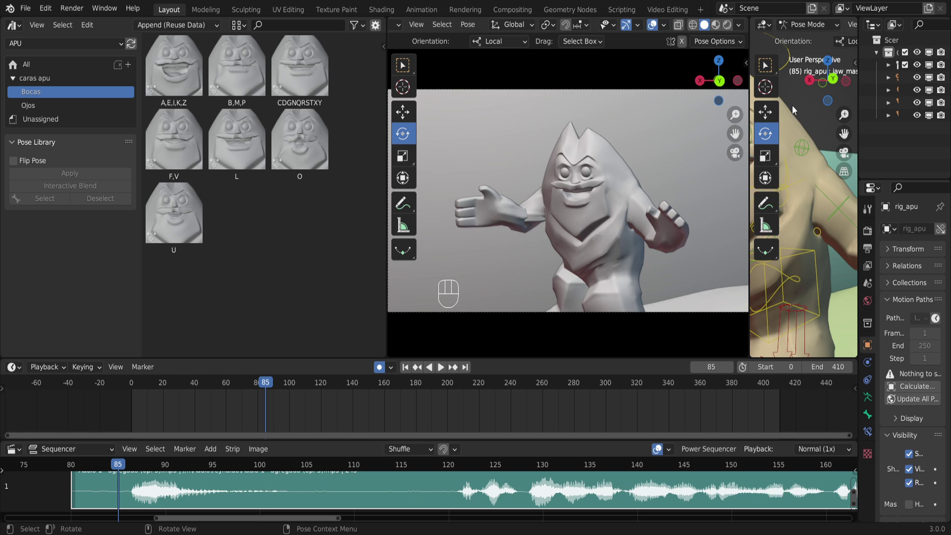
Widen the camera viewport with the rig's bones displayed and select the common eye control on the face.
{"action": "left_click_drag", "start_coordinate": [749, 108], "coordinate": [815, 107]}
{"action": "scroll", "coordinate": [639, 177], "scroll_direction": "up", "scroll_amount": 3}
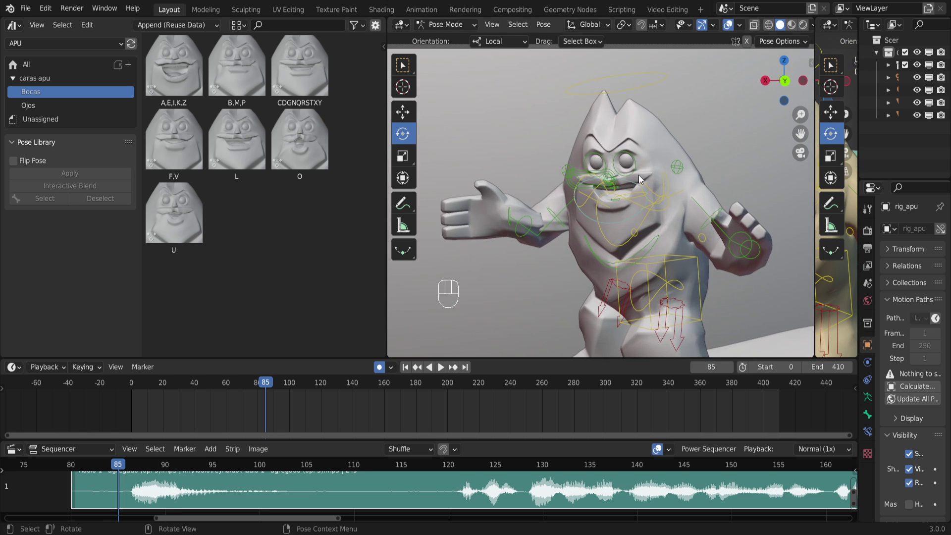
{"action": "left_click", "coordinate": [567, 177]}
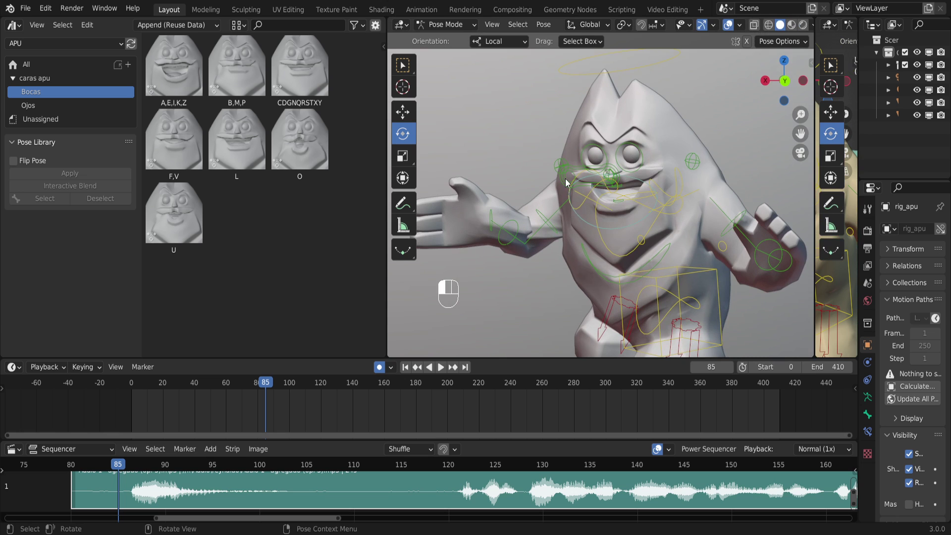
{"action": "left_click", "coordinate": [560, 180]}
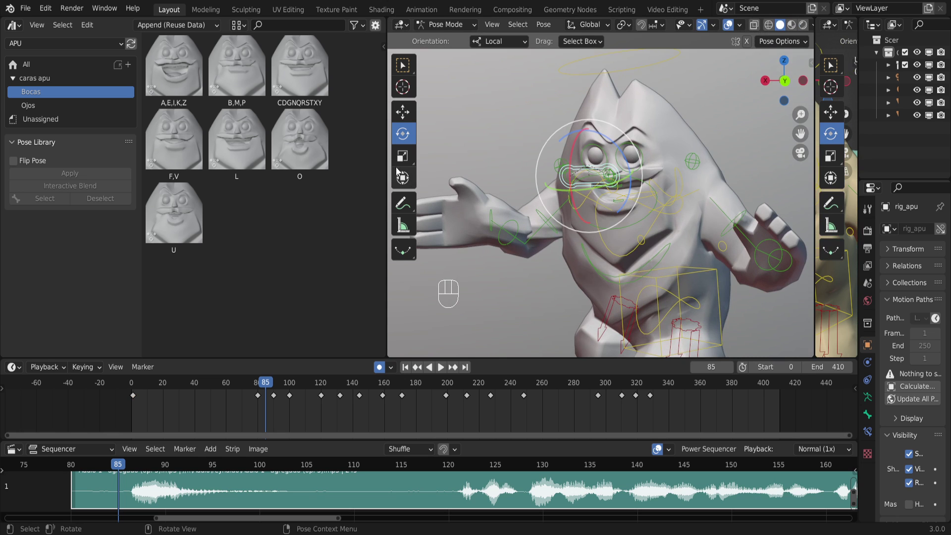
Show the Face (Primary) and Face (Secondary) rig layers so all of the character's facial controls are displayed.
{"action": "left_click", "coordinate": [811, 63]}
{"action": "scroll", "coordinate": [748, 277], "scroll_direction": "down", "scroll_amount": 6}
{"action": "scroll", "coordinate": [748, 277], "scroll_direction": "down", "scroll_amount": 5}
{"action": "left_click", "coordinate": [724, 188]}
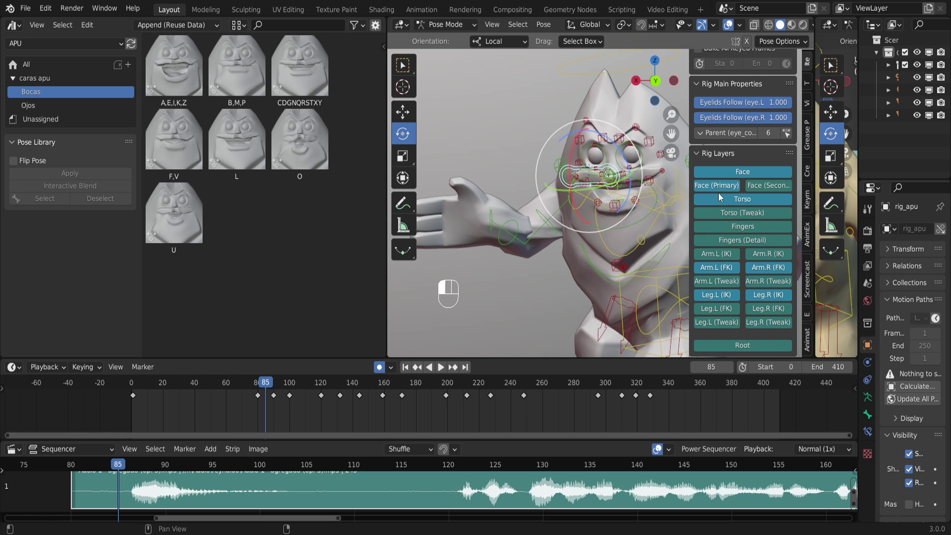
{"action": "left_click", "coordinate": [767, 185]}
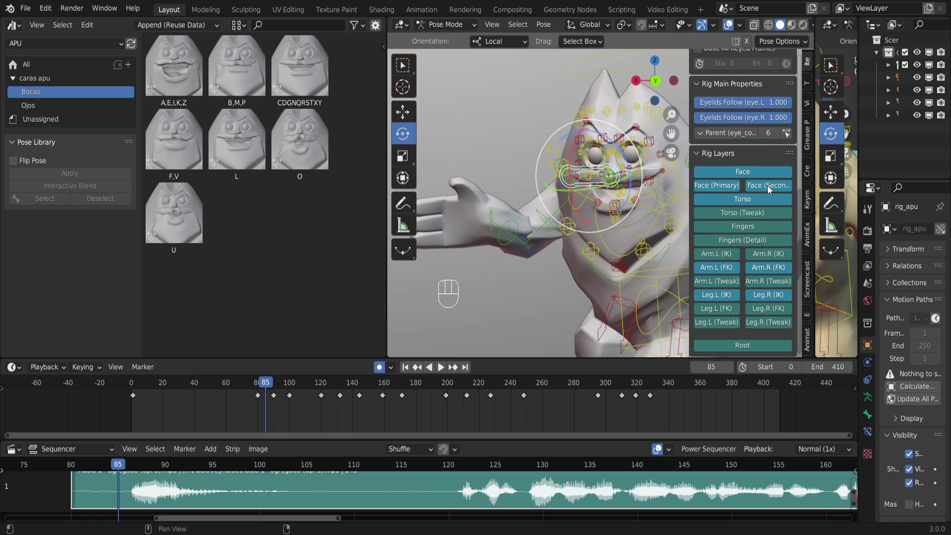
{"action": "key", "text": "n"}
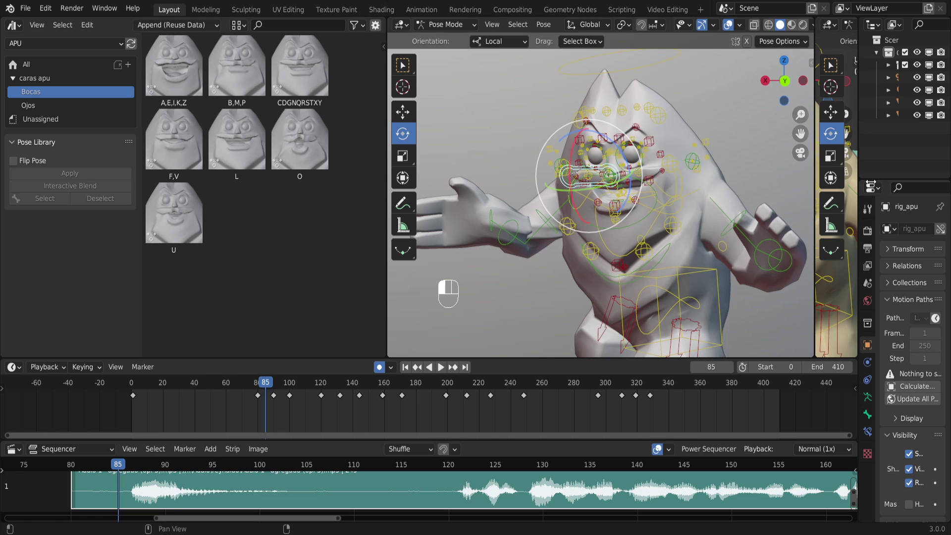
Clear the bone selection and pick the L mouth pose in the Bocas catalog.
{"action": "left_click", "coordinate": [606, 173]}
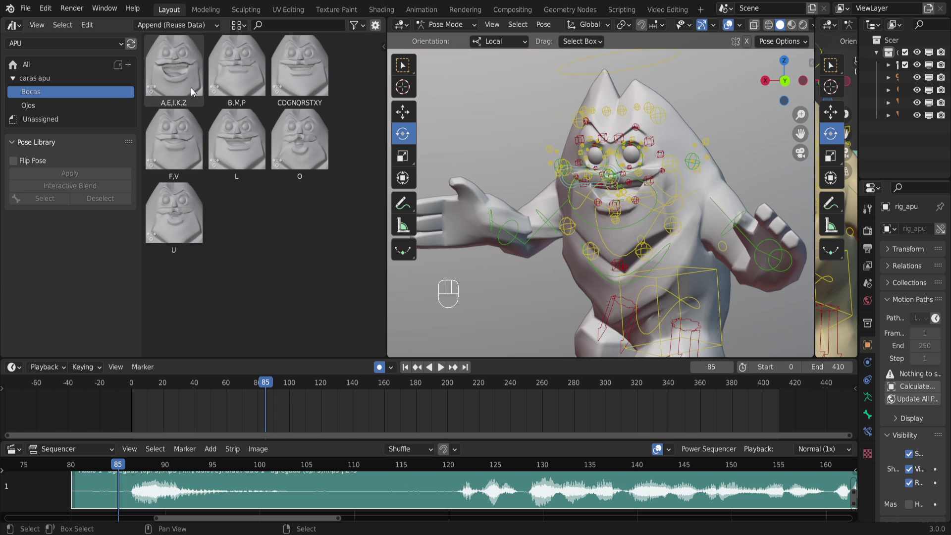
{"action": "left_click", "coordinate": [236, 81]}
{"action": "left_click", "coordinate": [285, 83]}
{"action": "left_click", "coordinate": [284, 132]}
{"action": "left_click", "coordinate": [242, 150]}
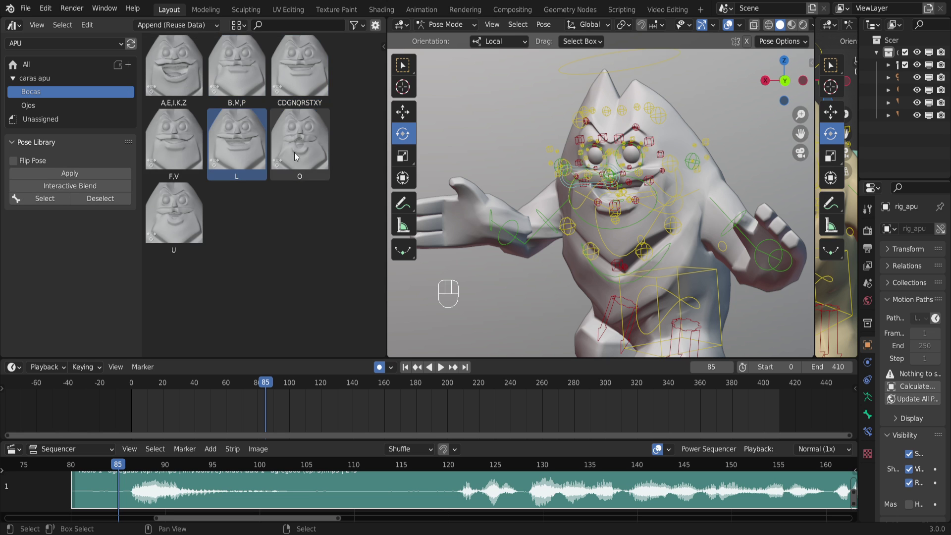
Move the playhead to frame 75 and leave the camera view for an angled front view of the character's face.
{"action": "left_click", "coordinate": [119, 464]}
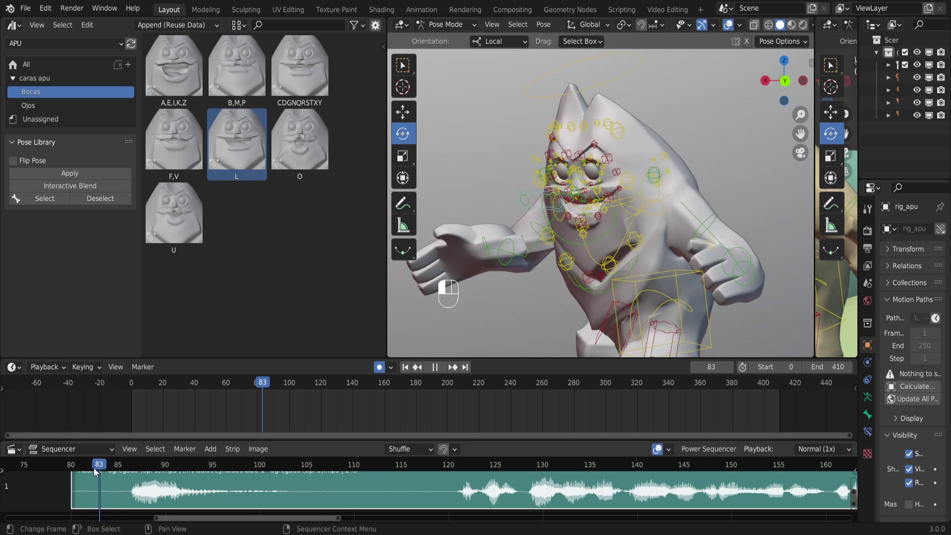
{"action": "left_click_drag", "start_coordinate": [119, 463], "coordinate": [13, 462]}
{"action": "middle_click_drag", "start_coordinate": [504, 248], "coordinate": [406, 297]}
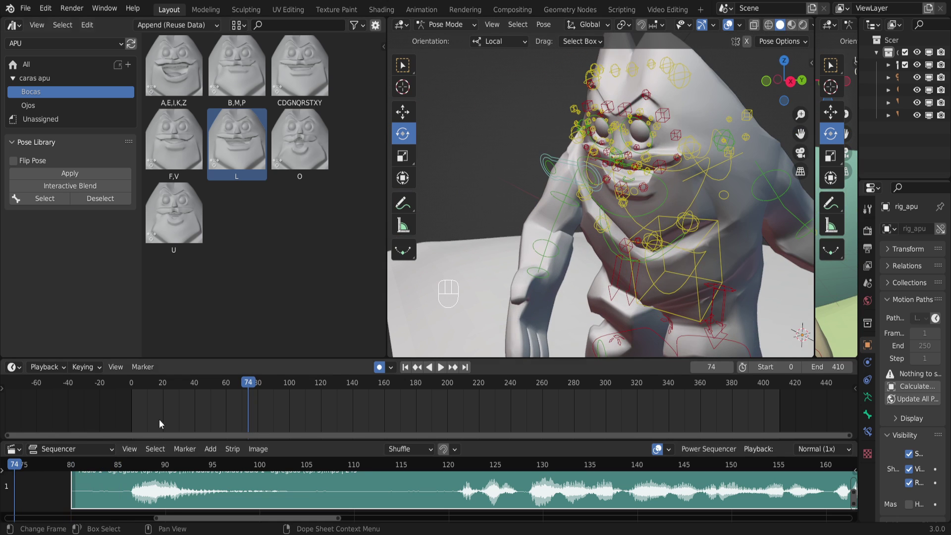
{"action": "left_click_drag", "start_coordinate": [53, 465], "coordinate": [26, 471]}
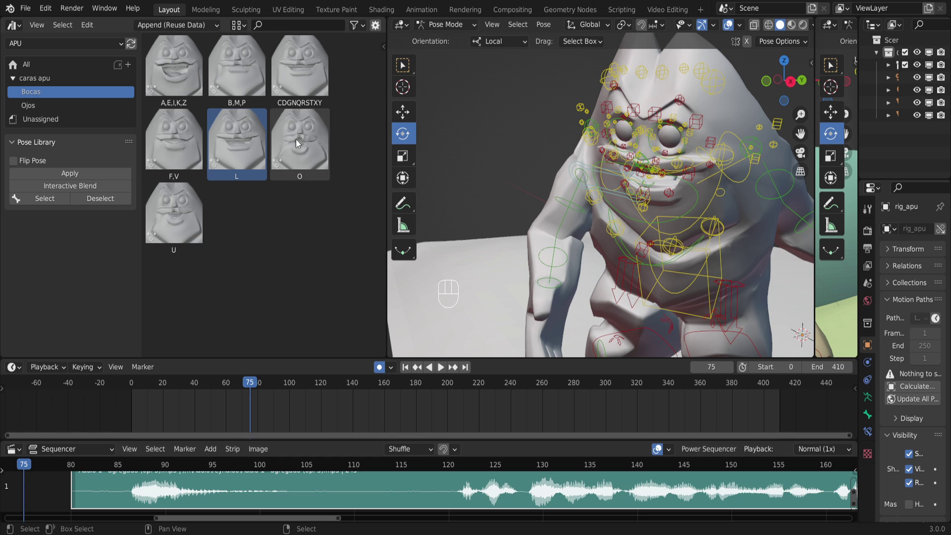
Apply the B,M,P mouth pose to the rig at frame 75 and select the jaw control.
{"action": "left_click", "coordinate": [234, 79]}
{"action": "left_click", "coordinate": [74, 176]}
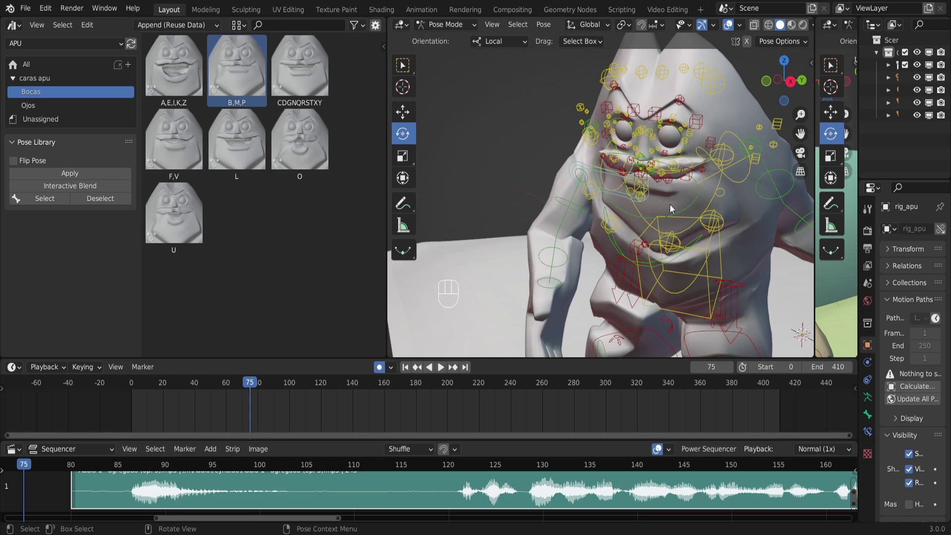
{"action": "left_click", "coordinate": [689, 200]}
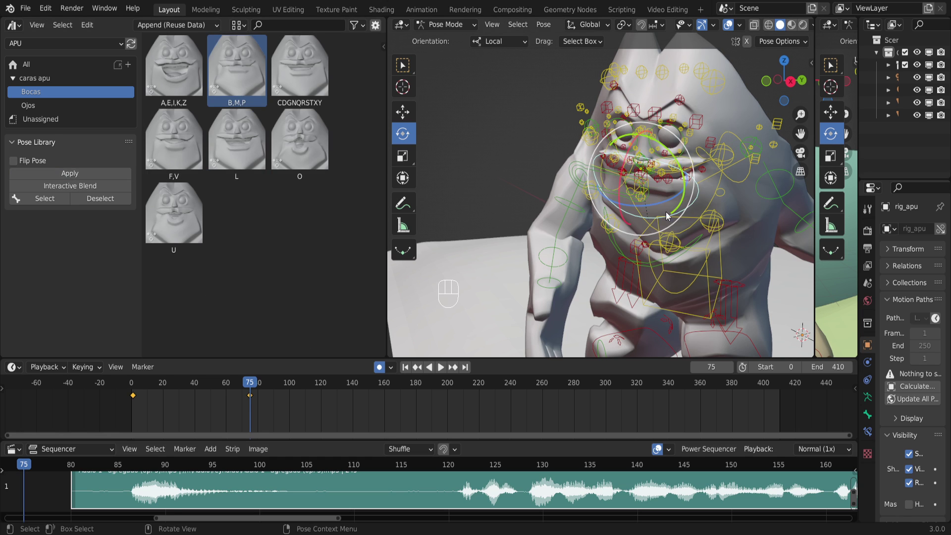
Play back and scrub the animation between frames 74 and 86 to check the mouth pose, stopping at frame 82.
{"action": "scroll", "coordinate": [599, 167], "scroll_direction": "down", "scroll_amount": 5}
{"action": "scroll", "coordinate": [598, 167], "scroll_direction": "up", "scroll_amount": 4}
{"action": "key", "text": "space"}
{"action": "left_click", "coordinate": [249, 388]}
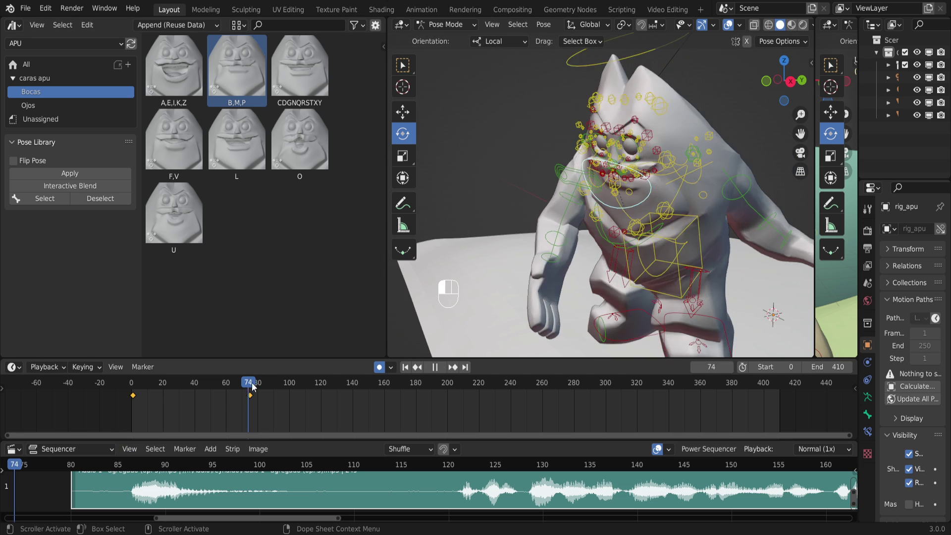
{"action": "left_click_drag", "start_coordinate": [249, 388], "coordinate": [268, 383]}
{"action": "key", "text": "space"}
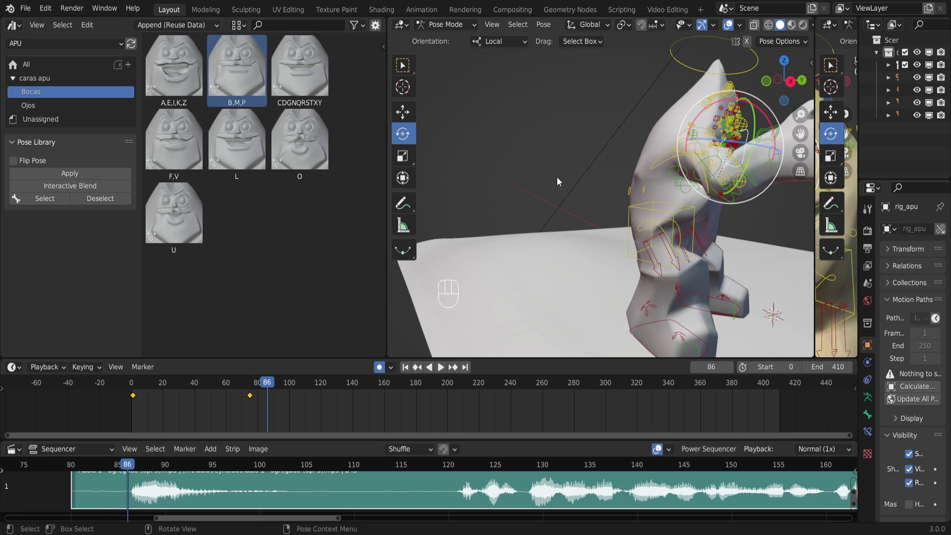
{"action": "key", "text": "KP_0"}
{"action": "mouse_move", "coordinate": [249, 388]}
{"action": "left_mouse_down"}
{"action": "mouse_move", "coordinate": [272, 383]}
{"action": "mouse_move", "coordinate": [251, 388]}
{"action": "mouse_move", "coordinate": [266, 384]}
{"action": "mouse_move", "coordinate": [262, 376]}
{"action": "left_mouse_up"}
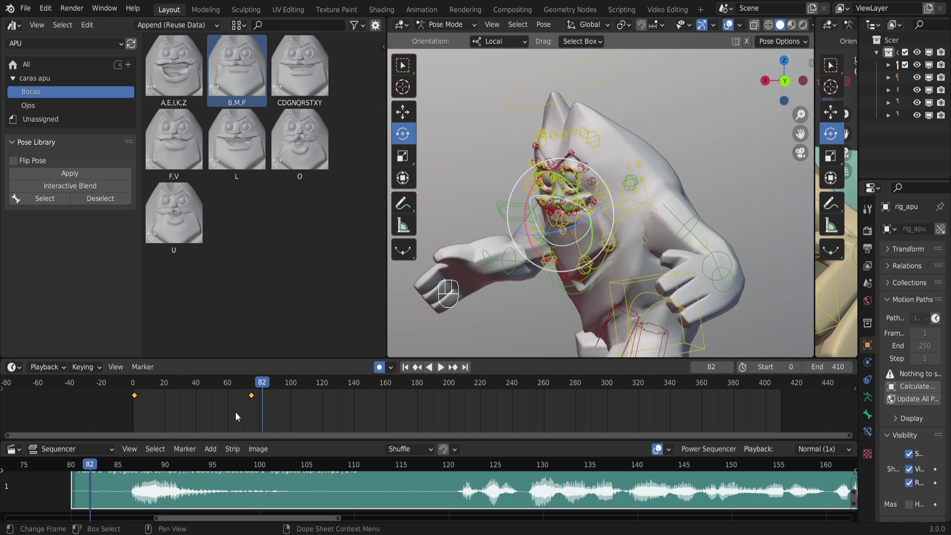
Examine the timeline keyframes of all the bones, the jaw control and the head ring control, ending with the bones deselected.
{"action": "left_click", "coordinate": [251, 396]}
{"action": "left_click", "coordinate": [482, 132]}
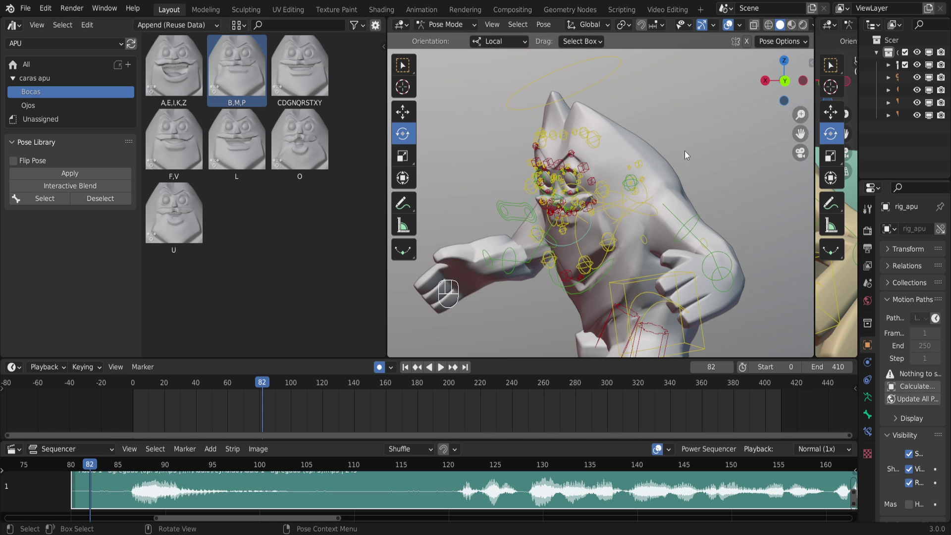
{"action": "key", "text": "a"}
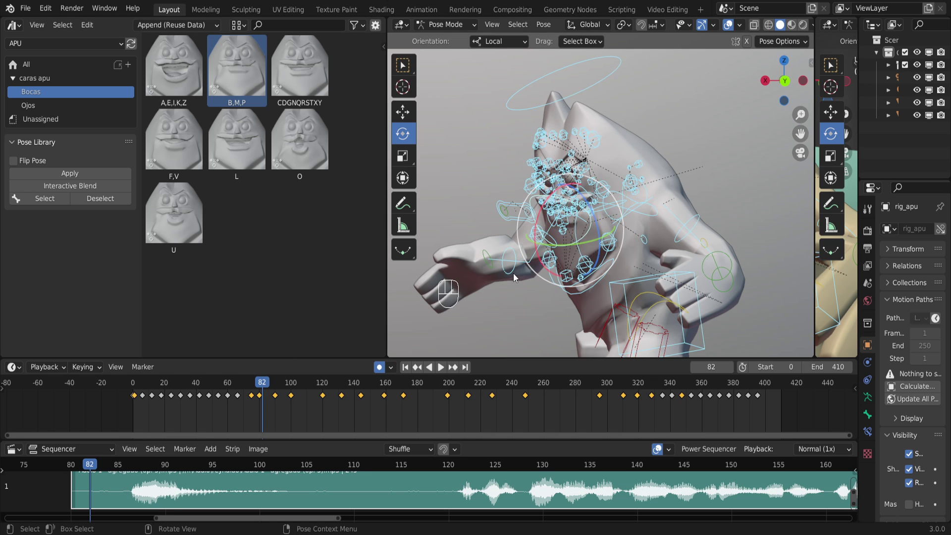
{"action": "key", "text": "alt+a"}
{"action": "left_click", "coordinate": [513, 208]}
{"action": "left_click", "coordinate": [567, 245]}
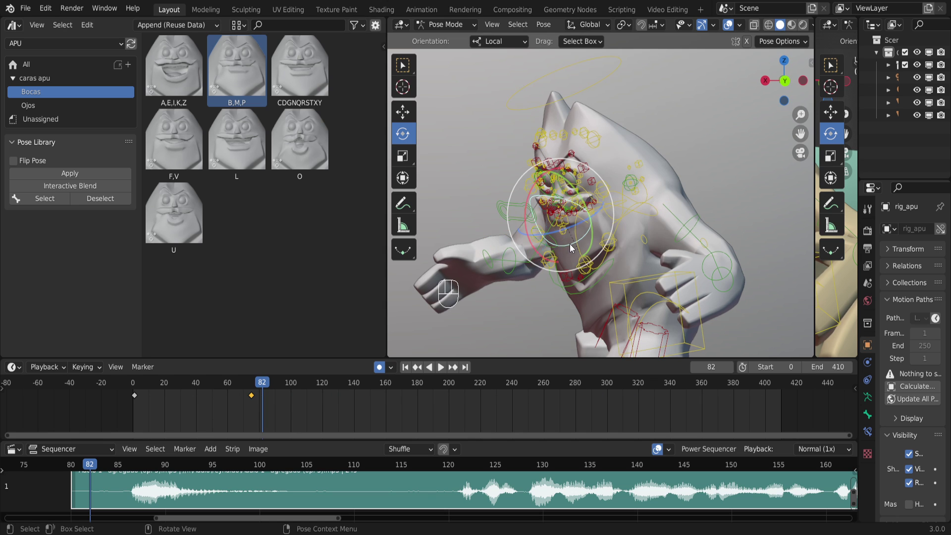
{"action": "left_click", "coordinate": [561, 101], "text": "shift"}
{"action": "left_click", "coordinate": [561, 101], "text": "shift"}
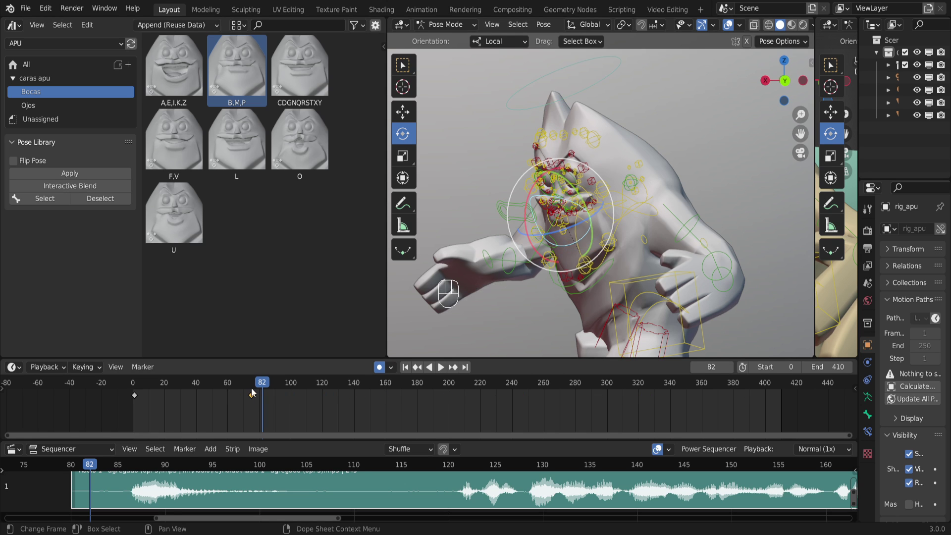
{"action": "left_click", "coordinate": [543, 106]}
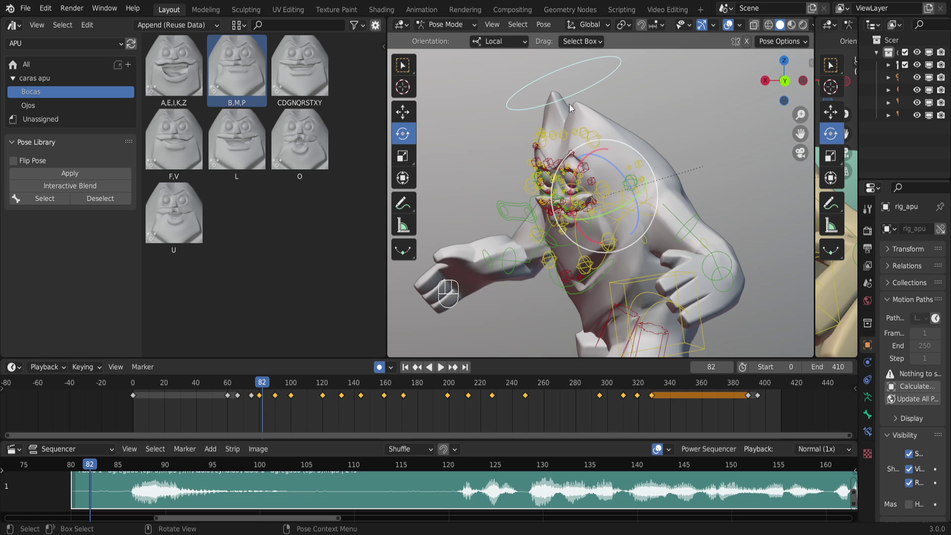
{"action": "left_click", "coordinate": [445, 205]}
Move the playhead to frame 88 and apply the O mouth pose from the Bocas catalog.
{"action": "left_click_drag", "start_coordinate": [263, 384], "coordinate": [271, 385]}
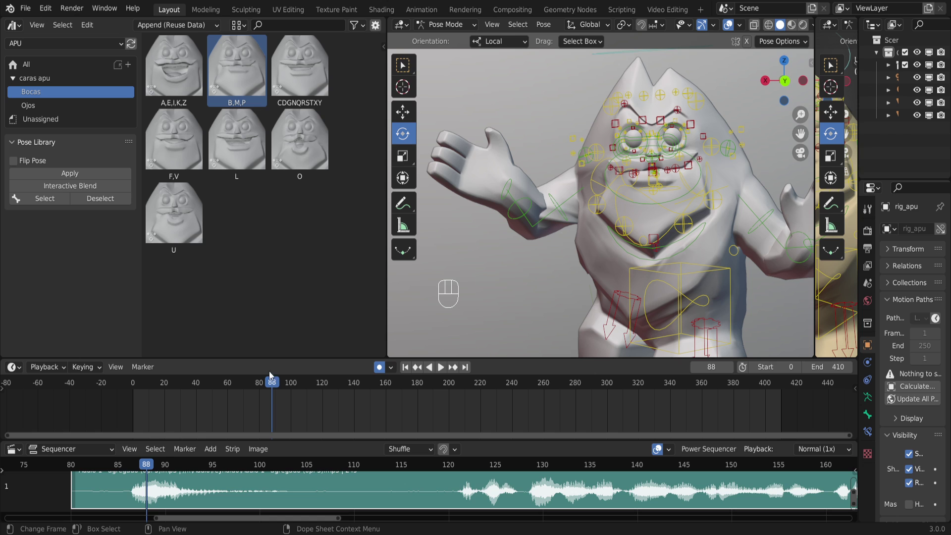
{"action": "left_click", "coordinate": [291, 151]}
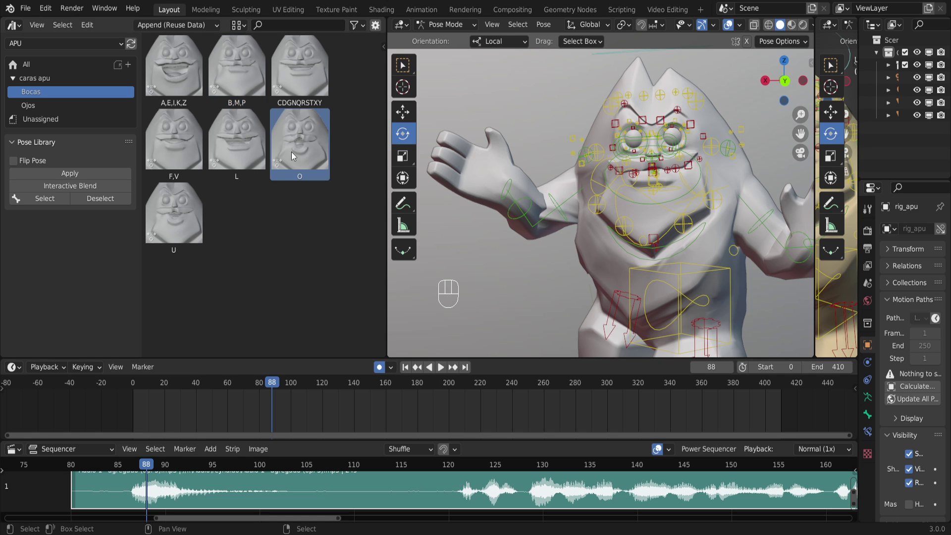
{"action": "left_click", "coordinate": [47, 175]}
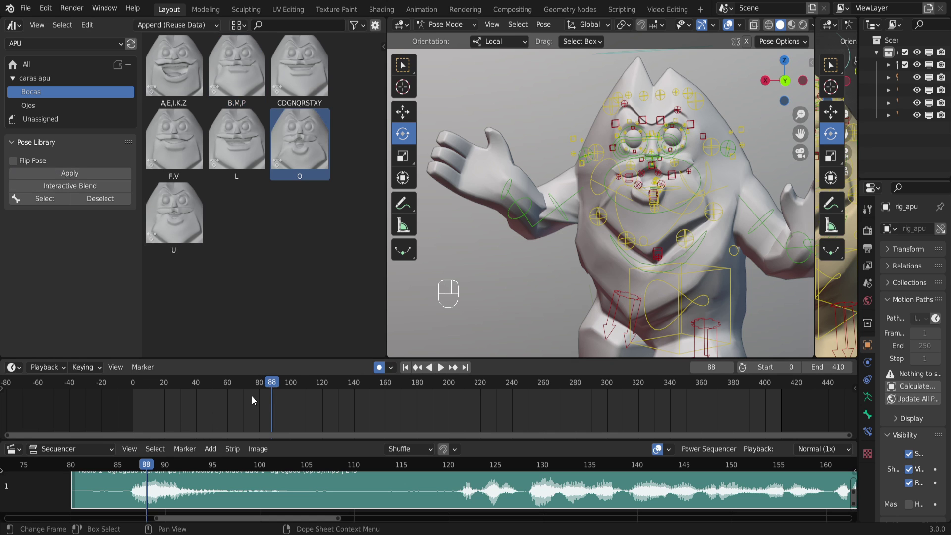
Hide the Torso, arm FK and leg IK rig layers so that only the facial controls are displayed.
{"action": "left_click_drag", "start_coordinate": [594, 96], "coordinate": [699, 191]}
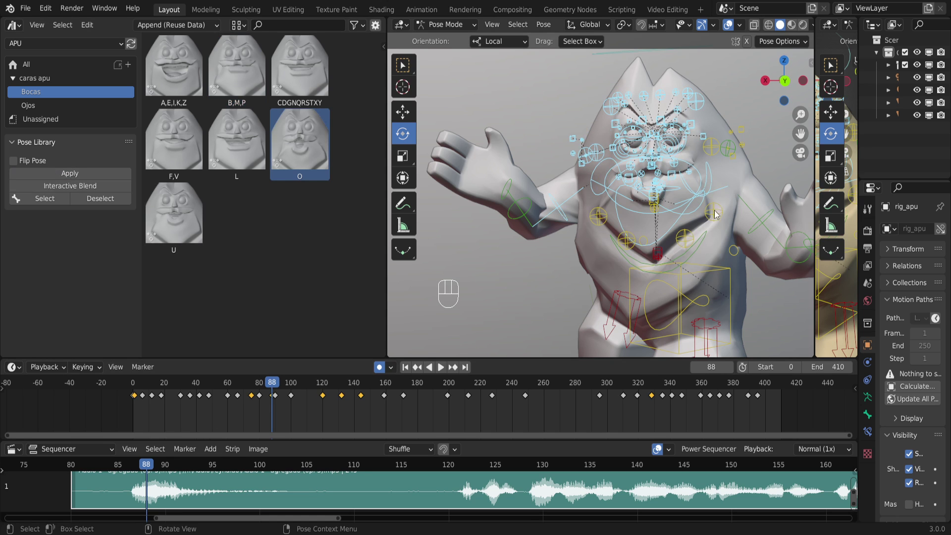
{"action": "left_click", "coordinate": [546, 94]}
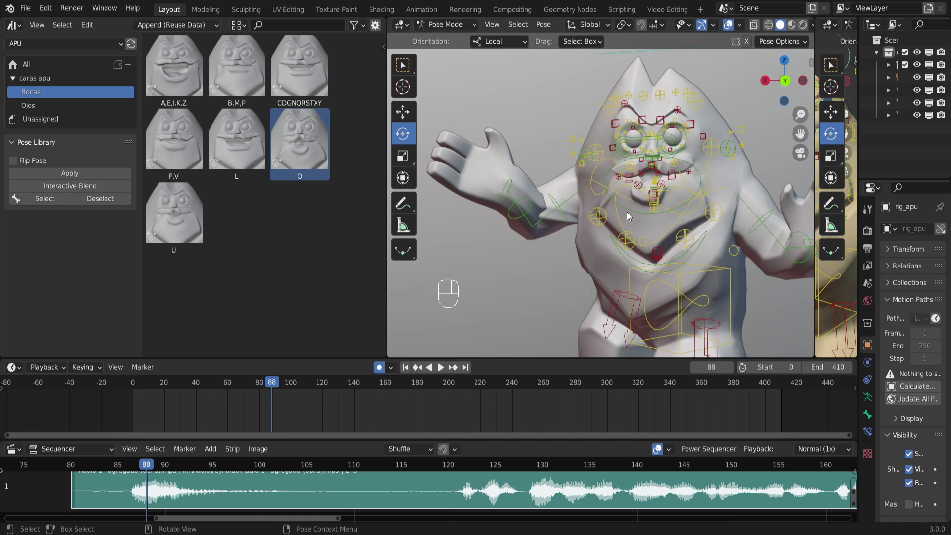
{"action": "left_click", "coordinate": [808, 65]}
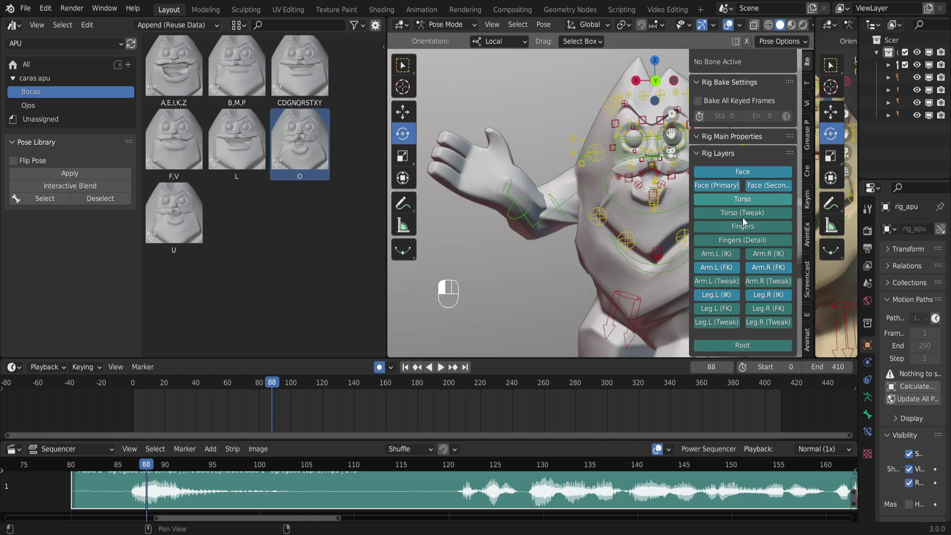
{"action": "left_click", "coordinate": [720, 269]}
{"action": "left_click", "coordinate": [763, 295]}
{"action": "left_click", "coordinate": [726, 296]}
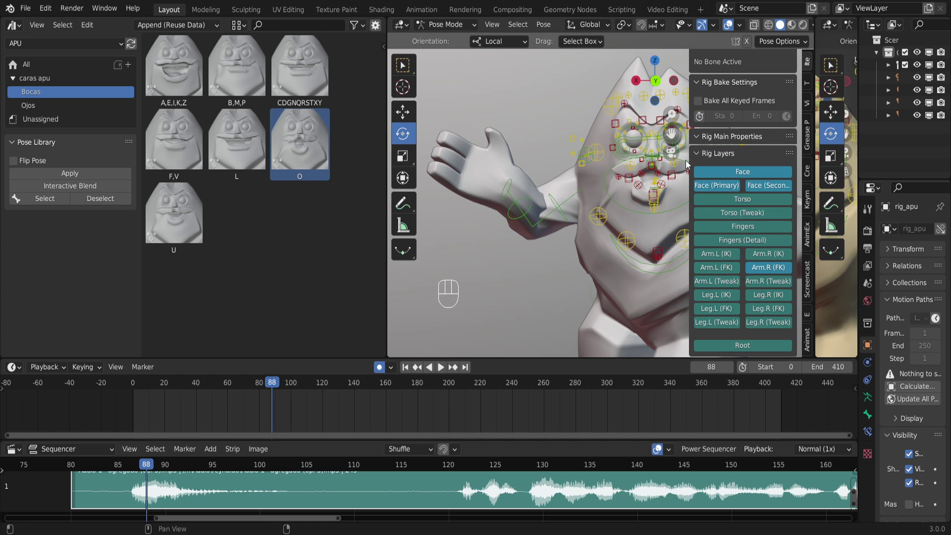
{"action": "left_click_drag", "start_coordinate": [688, 156], "coordinate": [812, 155]}
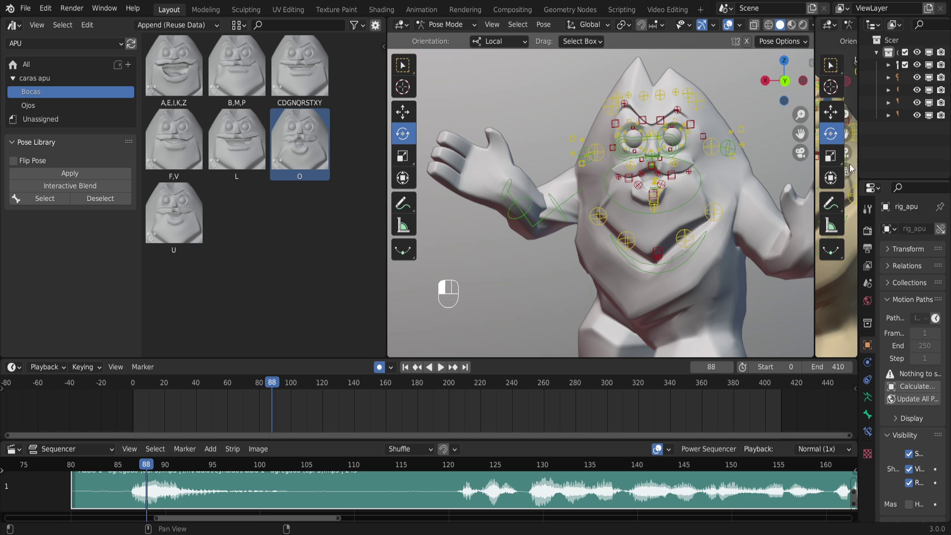
{"action": "left_click", "coordinate": [811, 70]}
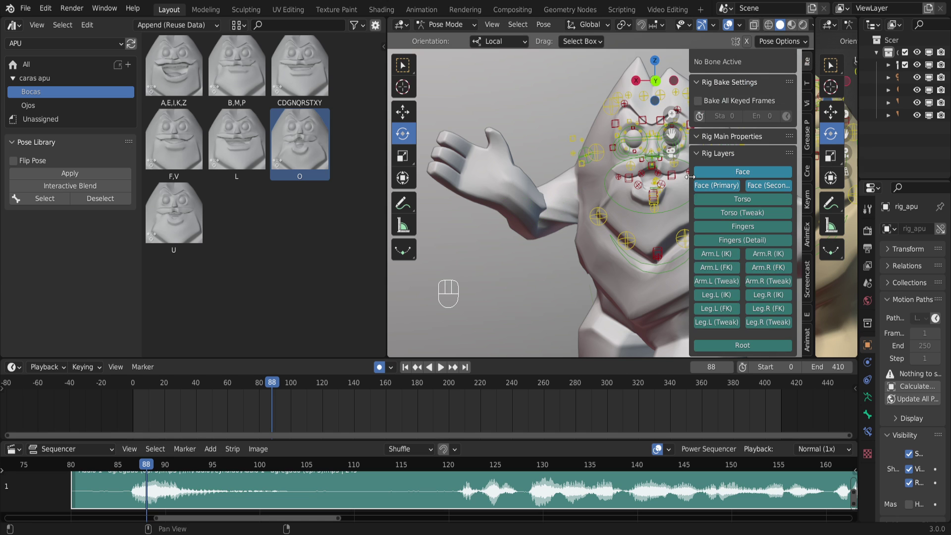
{"action": "left_click_drag", "start_coordinate": [690, 176], "coordinate": [812, 177]}
Hide the common eye control and select the remaining facial controls.
{"action": "left_click_drag", "start_coordinate": [553, 82], "coordinate": [747, 272]}
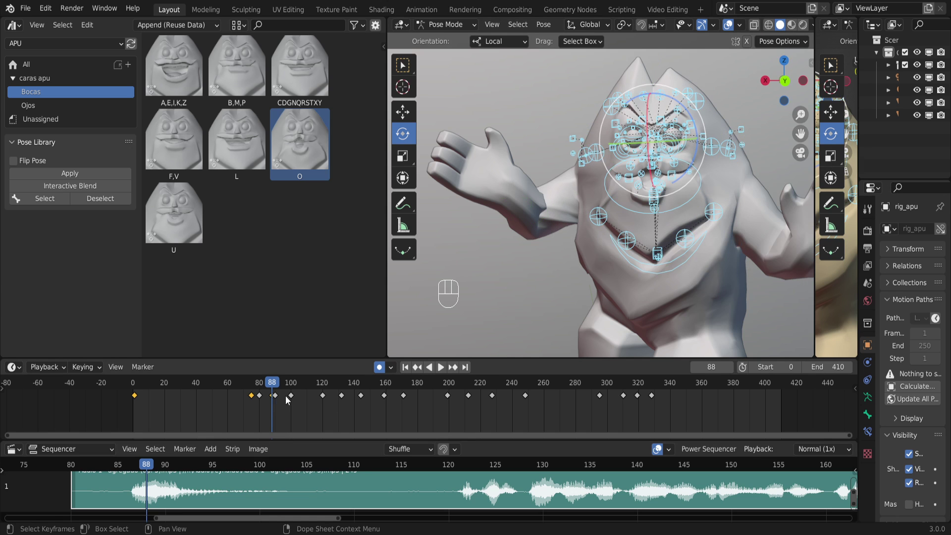
{"action": "left_click", "coordinate": [597, 216]}
{"action": "left_click", "coordinate": [614, 147]}
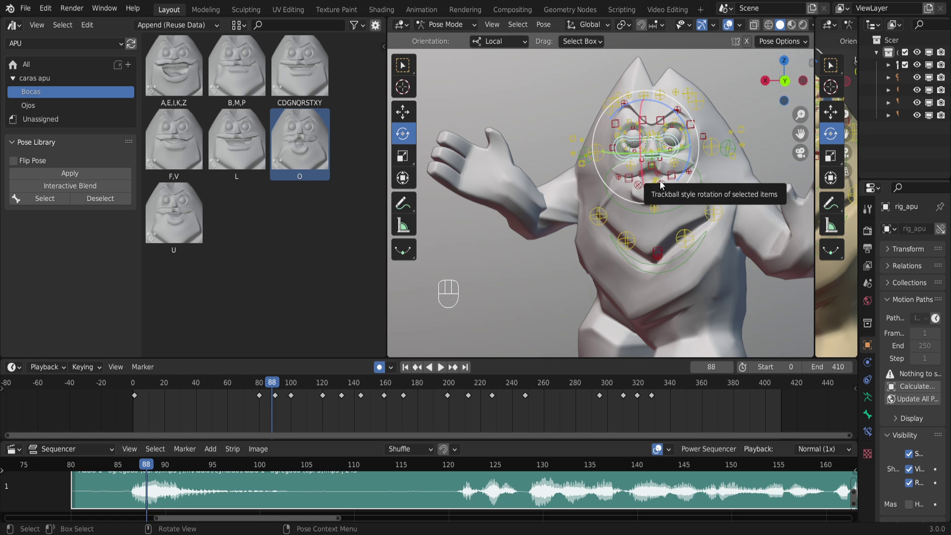
{"action": "key", "text": "h"}
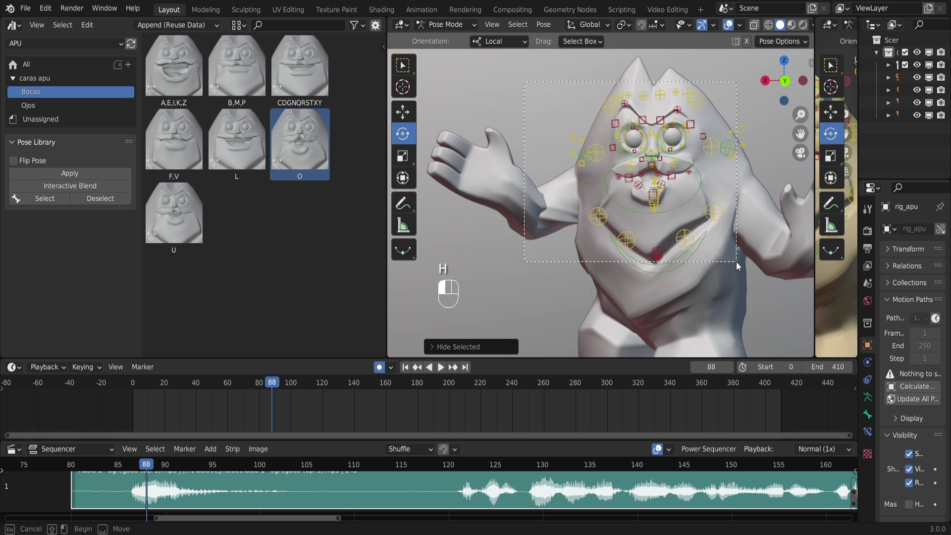
{"action": "key", "text": "alt+h"}
{"action": "left_click_drag", "start_coordinate": [542, 213], "coordinate": [750, 304]}
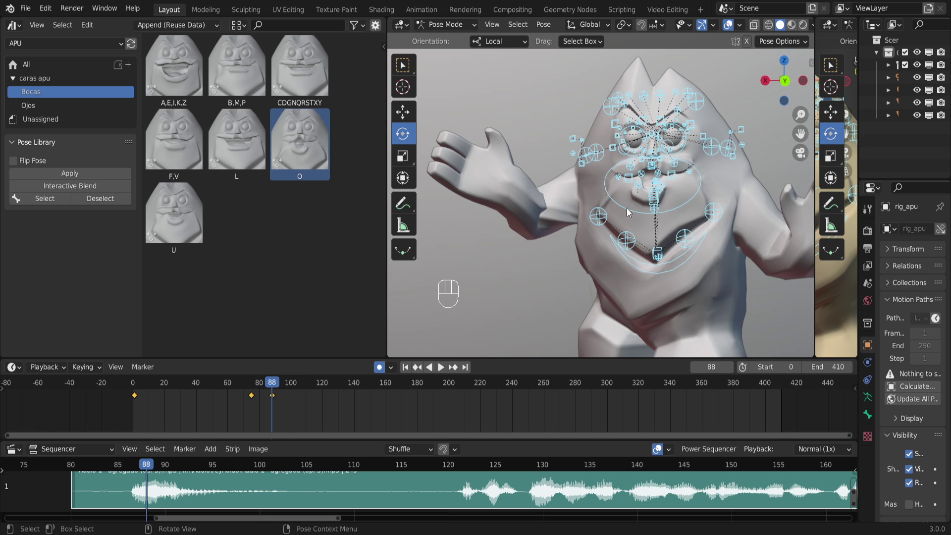
Select the ear controls on both sides of the head and hide them.
{"action": "scroll", "coordinate": [736, 159], "scroll_direction": "up", "scroll_amount": 4}
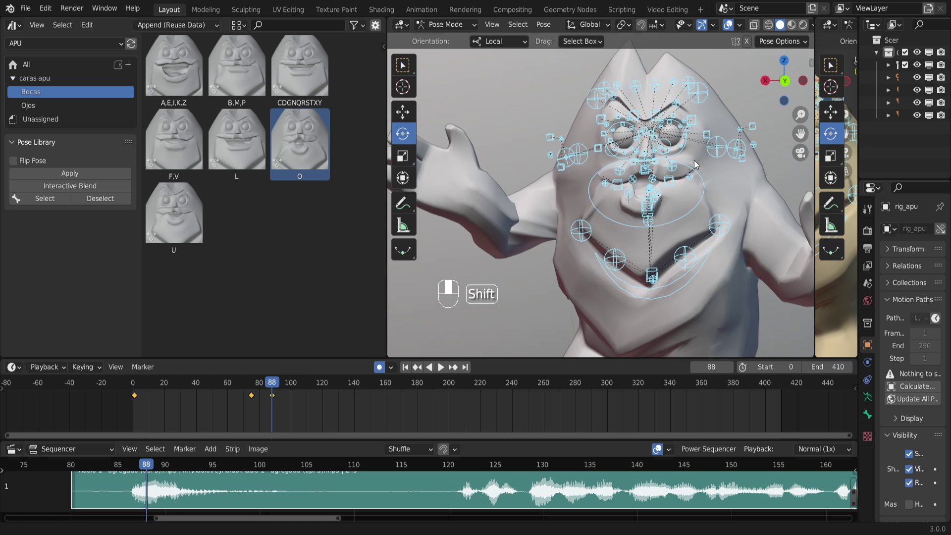
{"action": "middle_click_drag", "start_coordinate": [718, 168], "coordinate": [648, 195], "text": "shift"}
{"action": "left_click", "coordinate": [670, 192]}
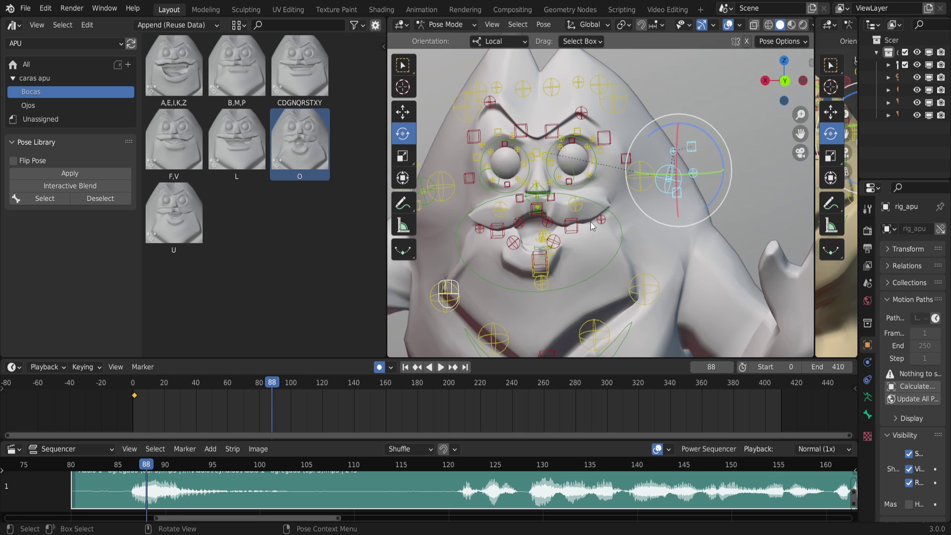
{"action": "middle_click_drag", "start_coordinate": [636, 189], "coordinate": [582, 212]}
{"action": "left_click_drag", "start_coordinate": [545, 110], "coordinate": [604, 225], "text": "shift"}
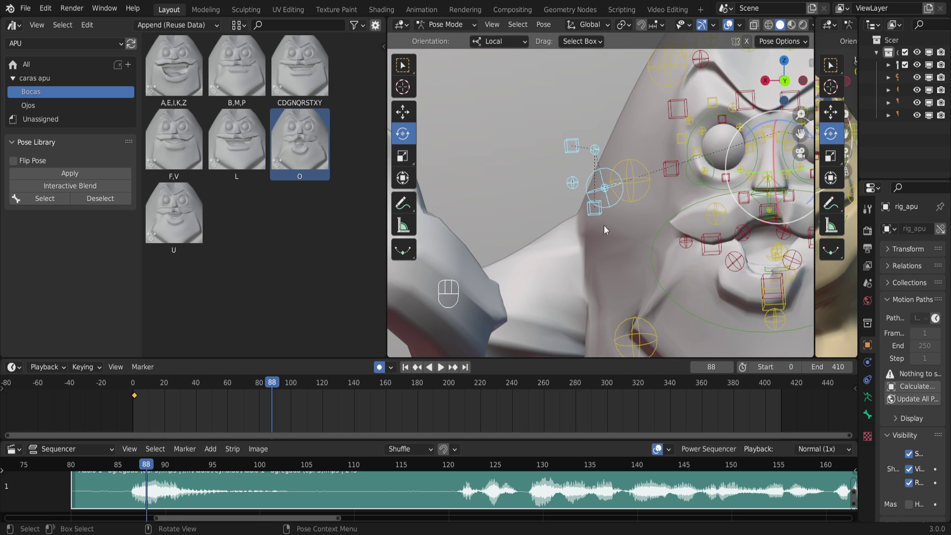
{"action": "key", "text": "h"}
{"action": "scroll", "coordinate": [604, 225], "scroll_direction": "down", "scroll_amount": 5}
{"action": "middle_click_drag", "start_coordinate": [629, 222], "coordinate": [618, 225]}
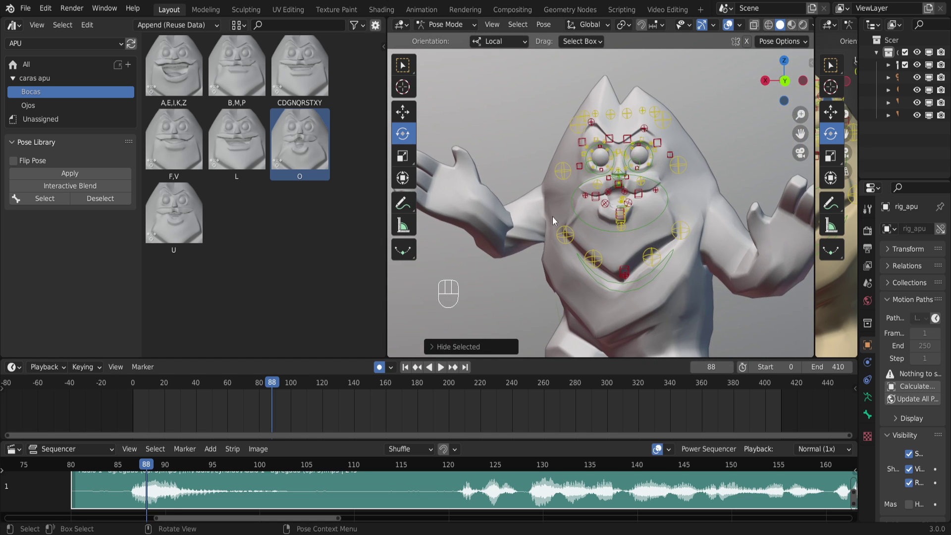
Select all visible facial controls and move their frame 75 keyframe to frame 85.
{"action": "left_click_drag", "start_coordinate": [530, 88], "coordinate": [719, 308]}
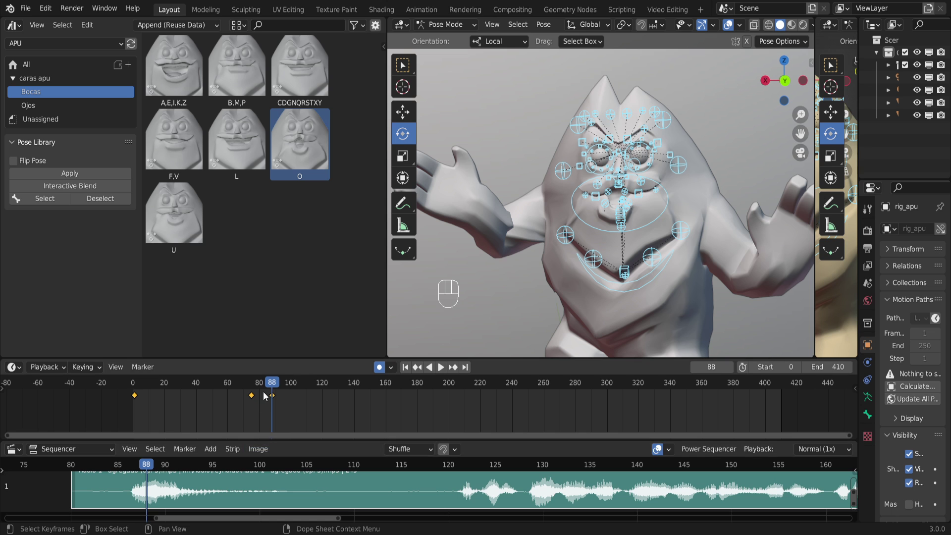
{"action": "key", "text": "space"}
{"action": "mouse_move", "coordinate": [269, 386]}
{"action": "left_mouse_down"}
{"action": "mouse_move", "coordinate": [253, 386]}
{"action": "mouse_move", "coordinate": [268, 386]}
{"action": "left_mouse_up"}
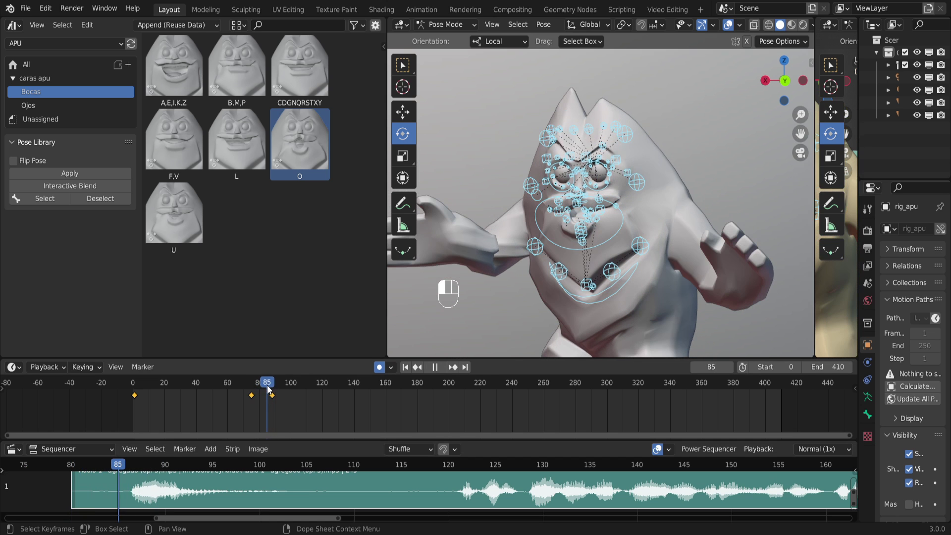
{"action": "left_click", "coordinate": [254, 406]}
{"action": "left_click_drag", "start_coordinate": [251, 396], "coordinate": [268, 414]}
Play back and scrub the animation around the retimed mouth keyframes, stopping at frame 82.
{"action": "scroll", "coordinate": [268, 414], "scroll_direction": "up", "scroll_amount": 3}
{"action": "middle_click_drag", "start_coordinate": [317, 410], "coordinate": [384, 414]}
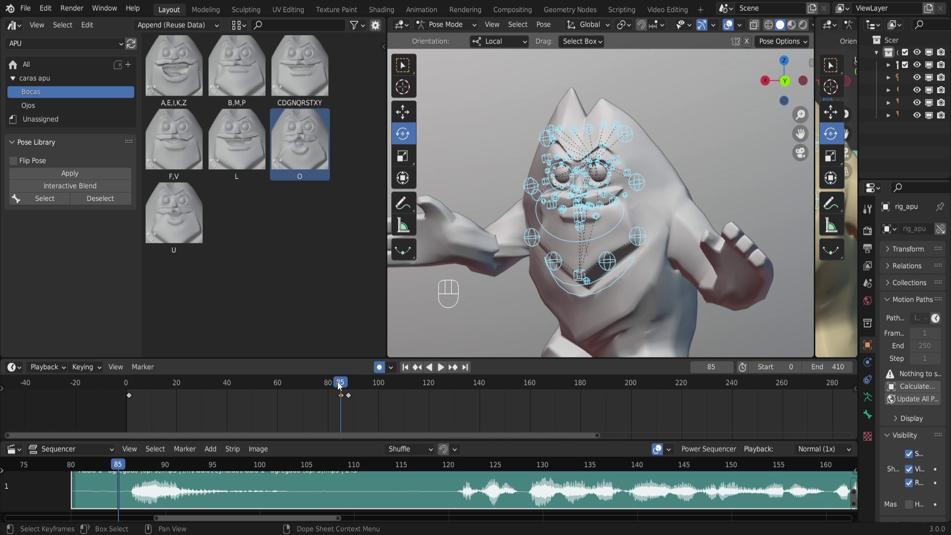
{"action": "key", "text": "space"}
{"action": "left_click_drag", "start_coordinate": [380, 384], "coordinate": [333, 389]}
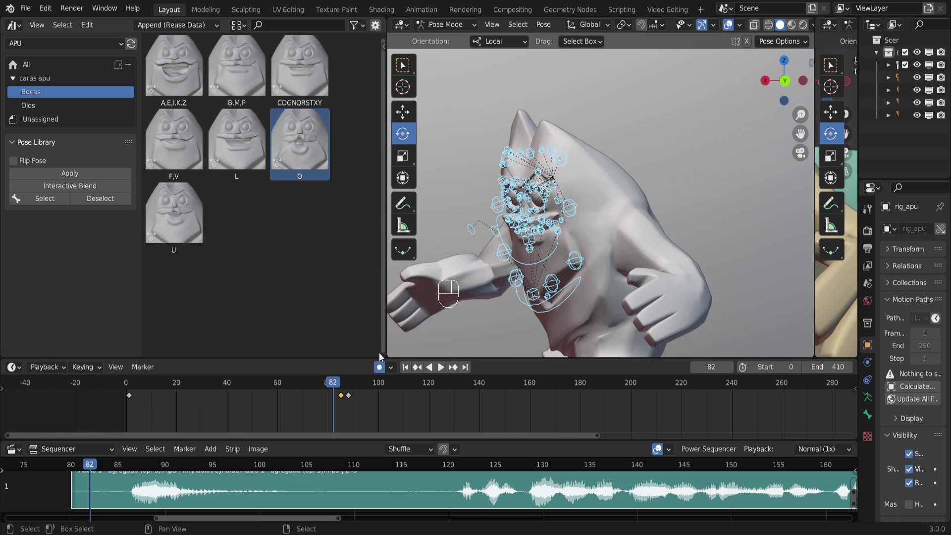
{"action": "left_click_drag", "start_coordinate": [383, 356], "coordinate": [343, 202]}
{"action": "left_click", "coordinate": [15, 208]}
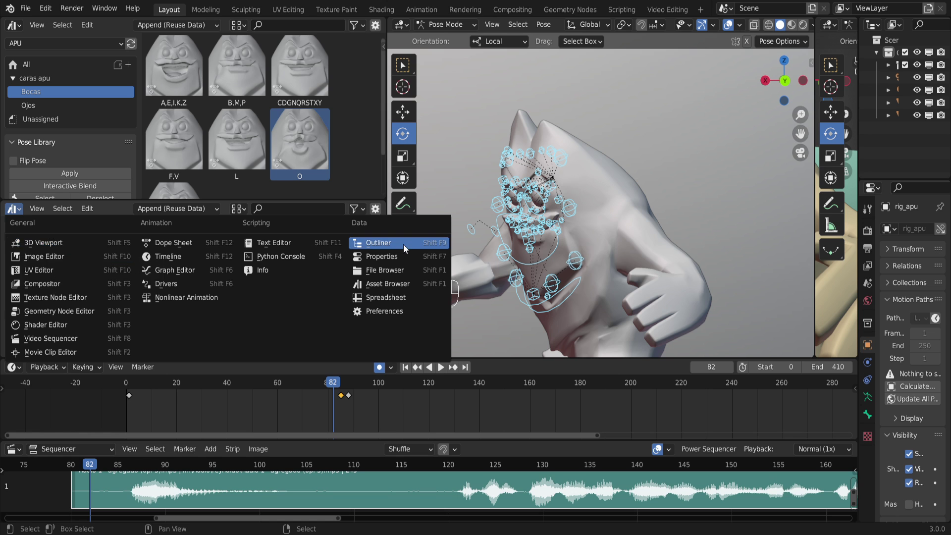
{"action": "left_click_drag", "start_coordinate": [386, 200], "coordinate": [377, 228]}
Enlarge the outliner and properties column, narrow the asset browser's neighbouring viewport boundary, and turn the outliner area into a 3D viewport.
{"action": "left_click_drag", "start_coordinate": [388, 185], "coordinate": [340, 184]}
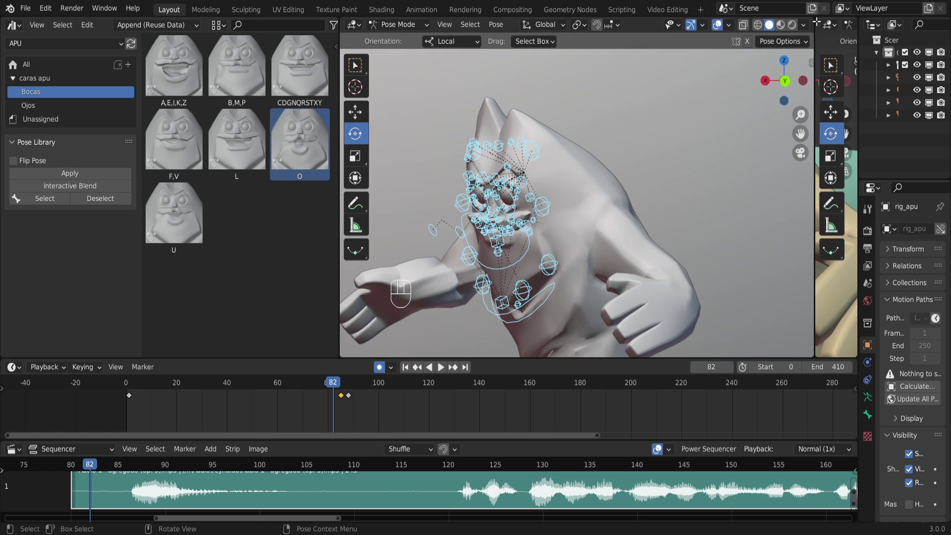
{"action": "left_click_drag", "start_coordinate": [815, 19], "coordinate": [739, 27]}
{"action": "left_click", "coordinate": [753, 25]}
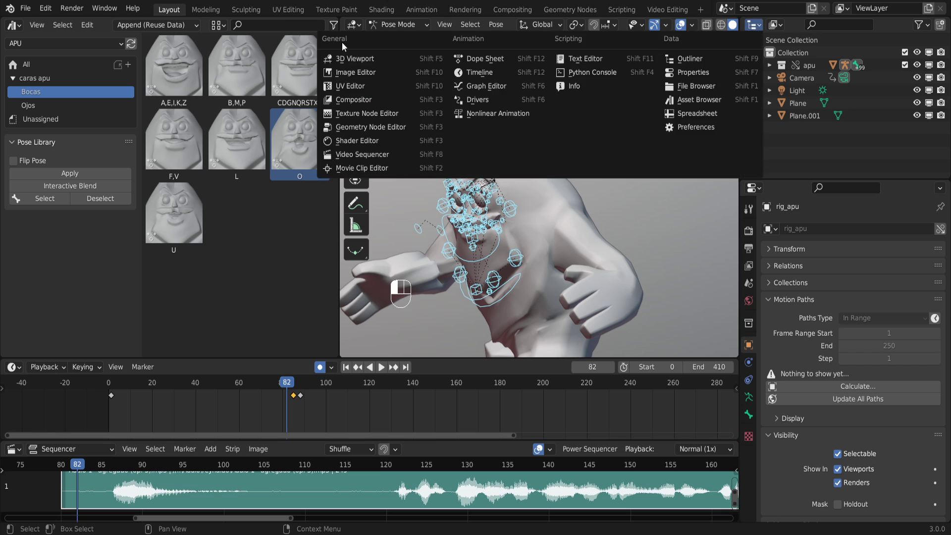
{"action": "left_click", "coordinate": [757, 25]}
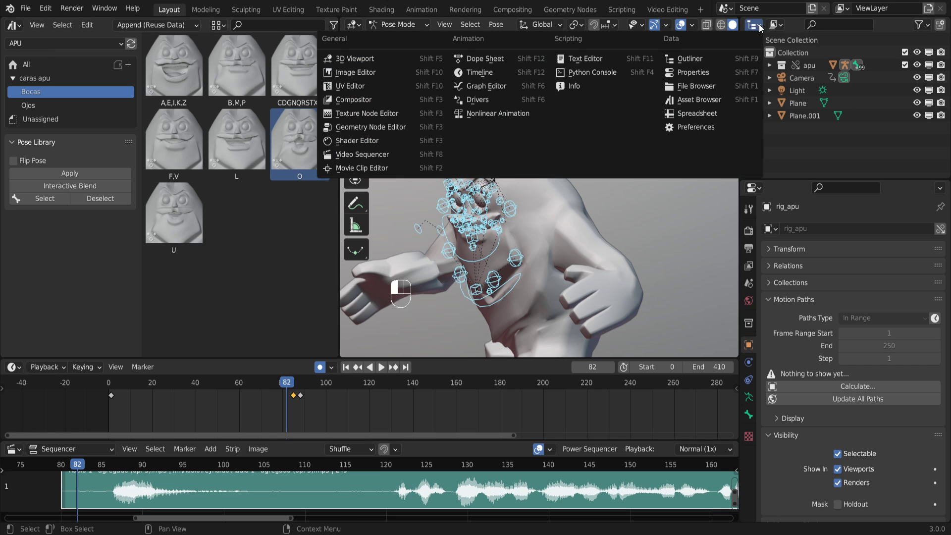
{"action": "left_click", "coordinate": [382, 59]}
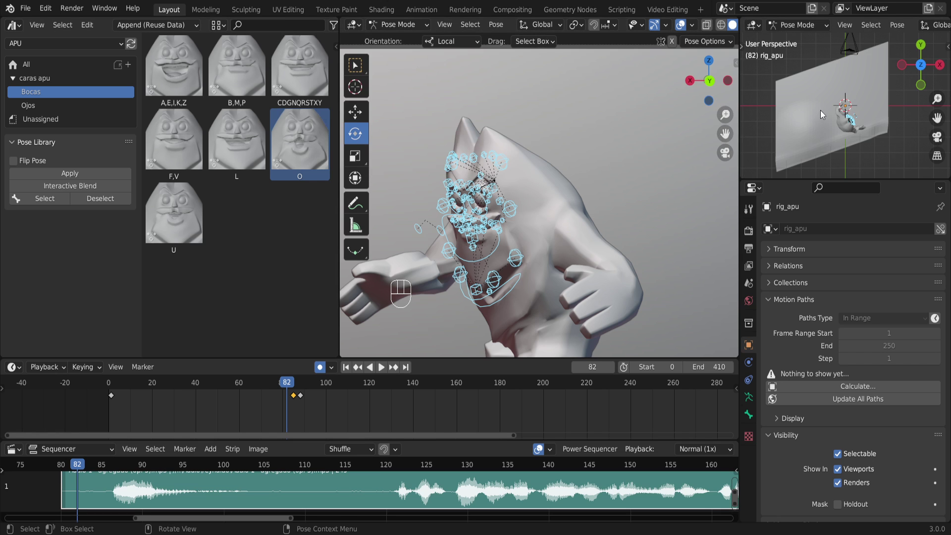
Set the new small viewport to the camera view, hide its overlays and frame the character's upper body.
{"action": "key", "text": "KP_0"}
{"action": "scroll", "coordinate": [850, 25], "scroll_direction": "down", "scroll_amount": 5}
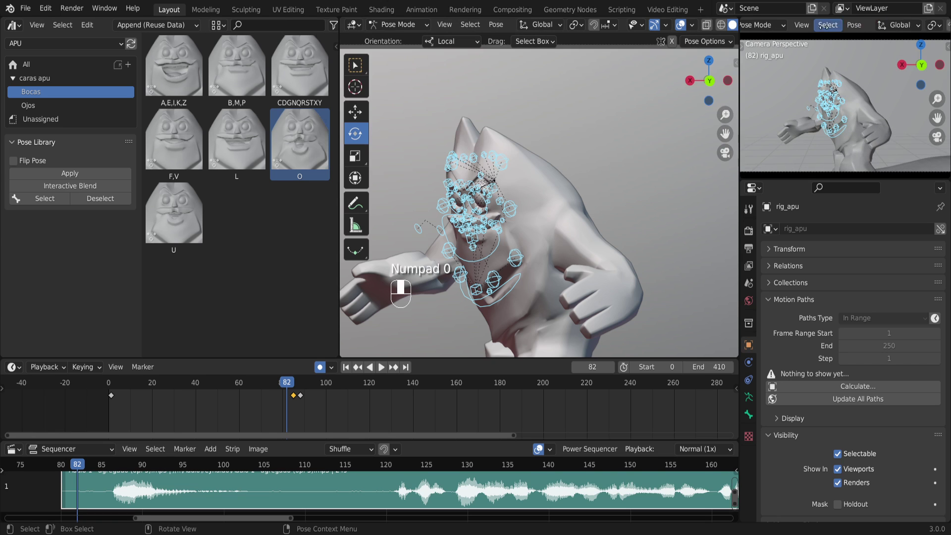
{"action": "left_click", "coordinate": [862, 24]}
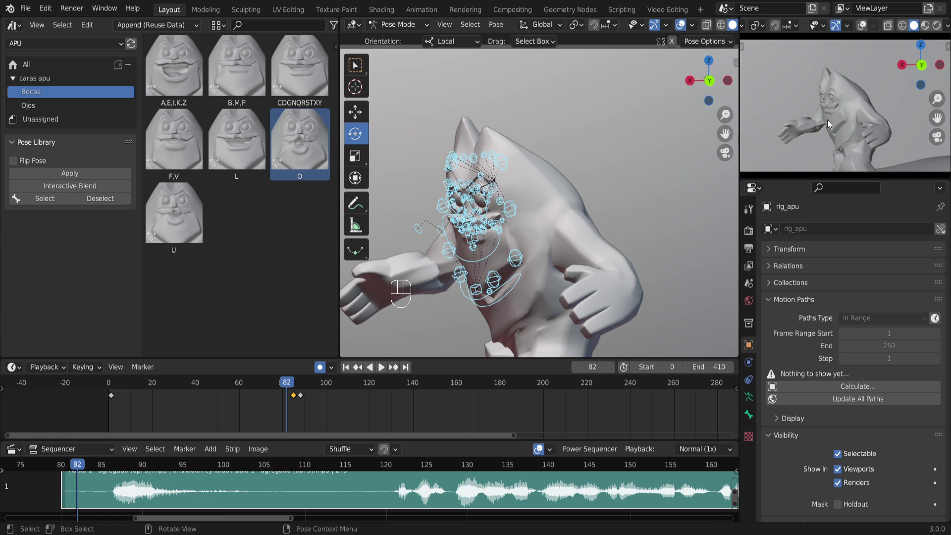
{"action": "middle_click_drag", "start_coordinate": [819, 122], "coordinate": [834, 118]}
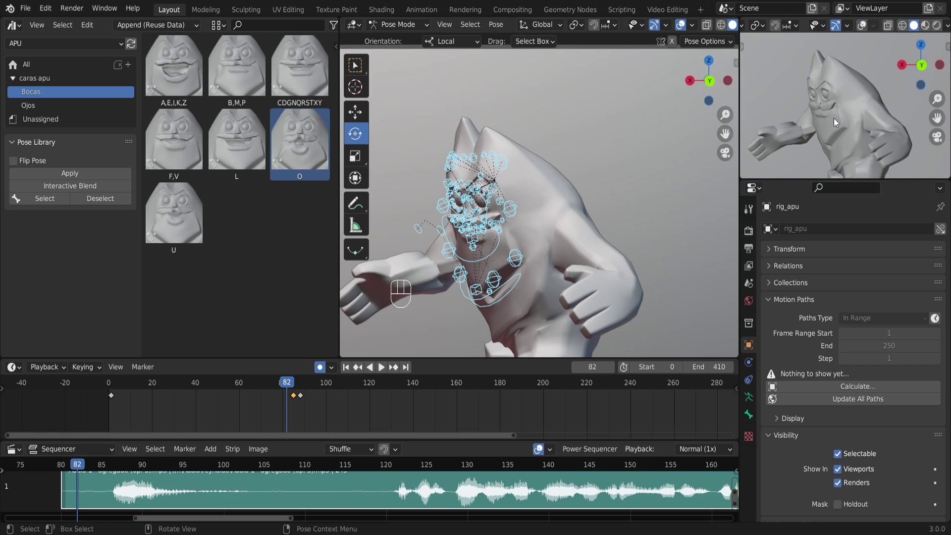
Play and scrub the audio to frame 91 and apply the L mouth pose to the facial controls there.
{"action": "left_click", "coordinate": [289, 386]}
{"action": "key", "text": "space"}
{"action": "left_click_drag", "start_coordinate": [289, 386], "coordinate": [305, 384]}
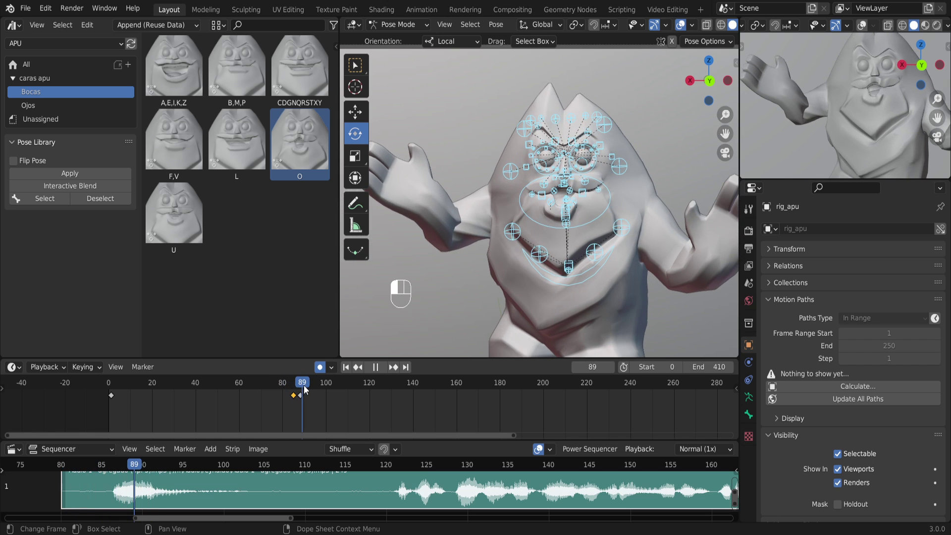
{"action": "key", "text": "space"}
{"action": "key", "text": "space"}
{"action": "left_click", "coordinate": [241, 150]}
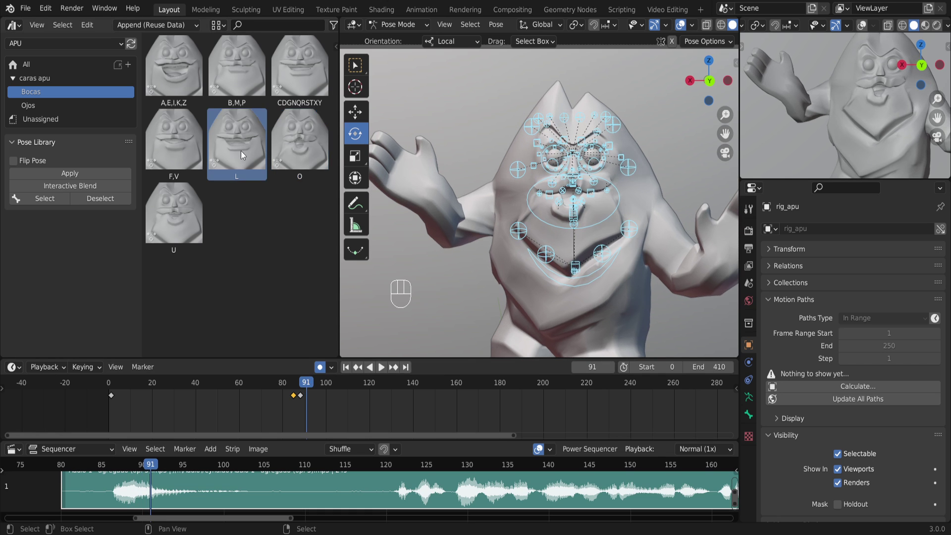
{"action": "left_click", "coordinate": [93, 174]}
Move to frame 93 and apply the A,E,I,K,Z mouth pose to the facial controls.
{"action": "mouse_move", "coordinate": [308, 391]}
{"action": "left_mouse_down"}
{"action": "mouse_move", "coordinate": [291, 388]}
{"action": "mouse_move", "coordinate": [312, 383]}
{"action": "left_mouse_up"}
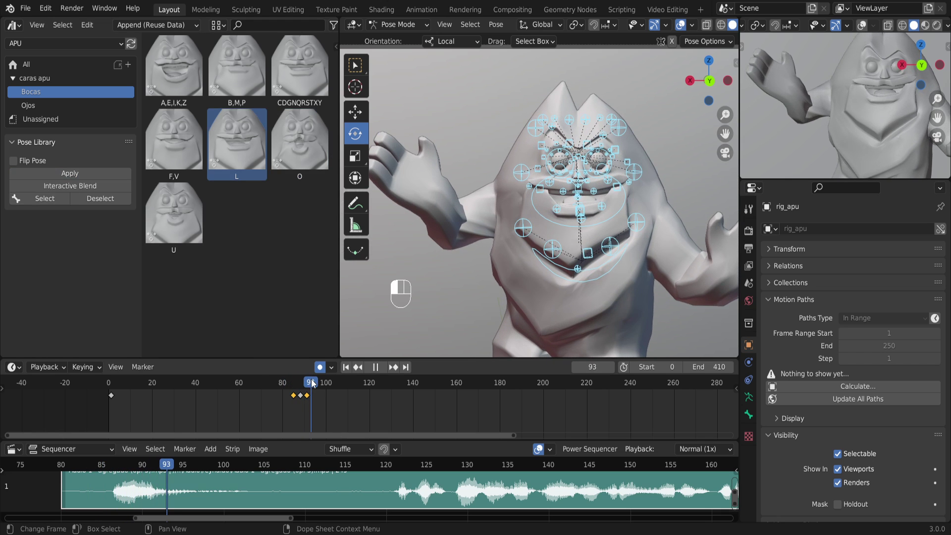
{"action": "left_click", "coordinate": [166, 85]}
{"action": "left_click", "coordinate": [61, 173]}
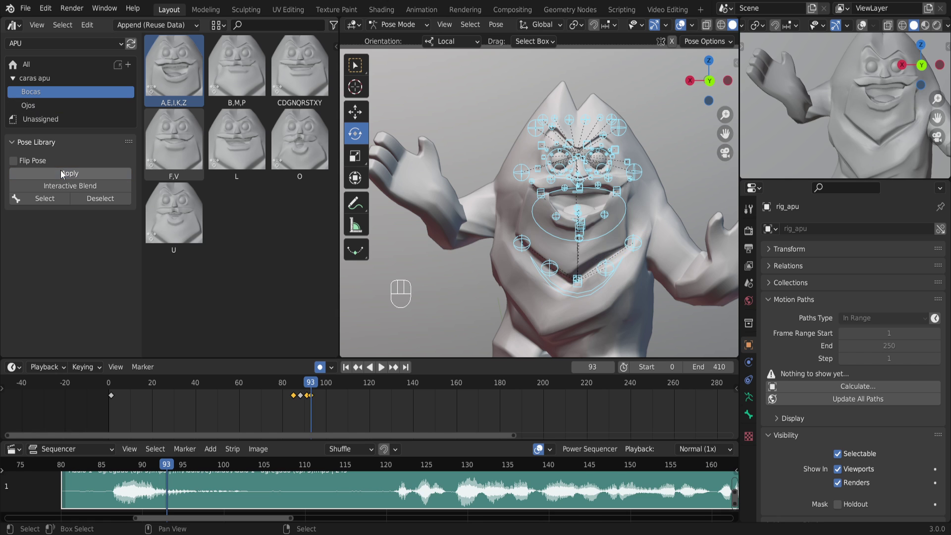
Play and scrub the animation to frame 102 and key the A,E,I,K,Z mouth pose there with Interactive Blend.
{"action": "key", "text": "space"}
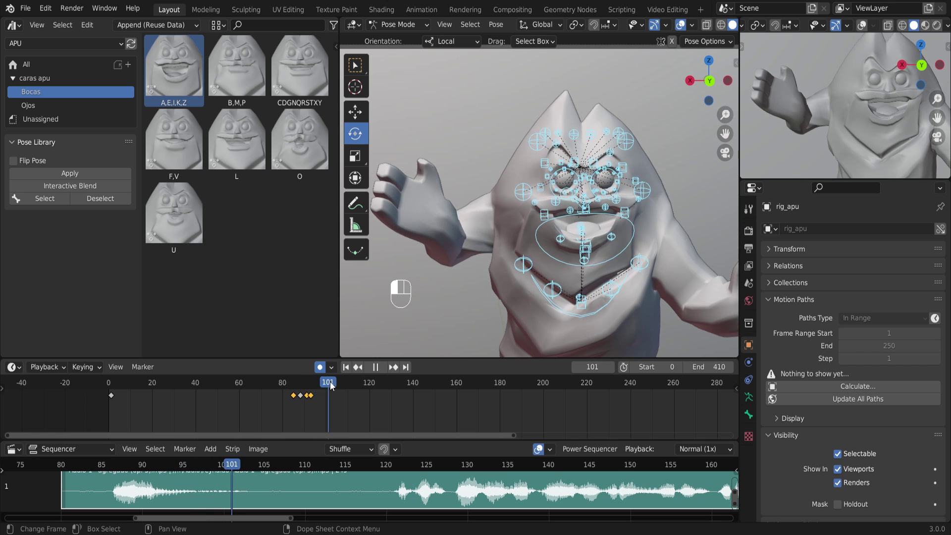
{"action": "left_click_drag", "start_coordinate": [340, 384], "coordinate": [331, 385]}
{"action": "key", "text": "space"}
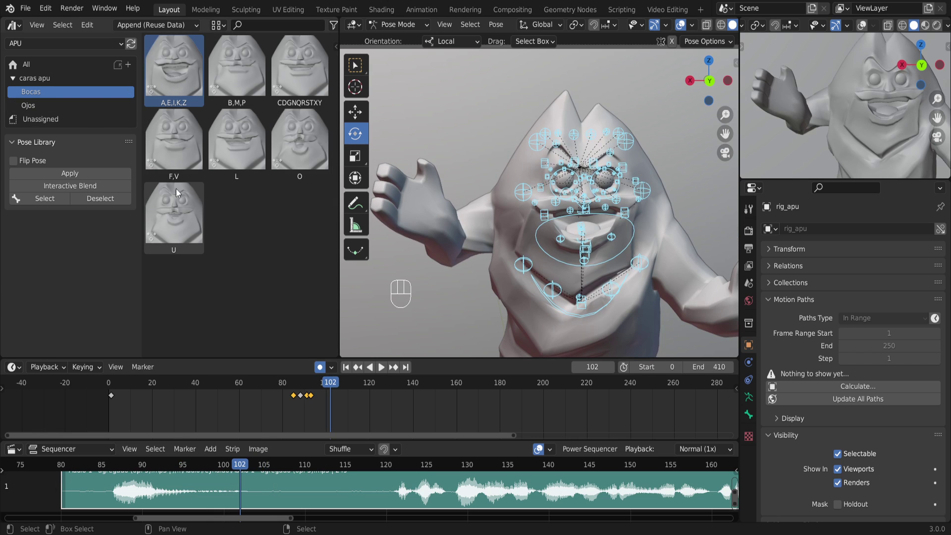
{"action": "left_click", "coordinate": [90, 191]}
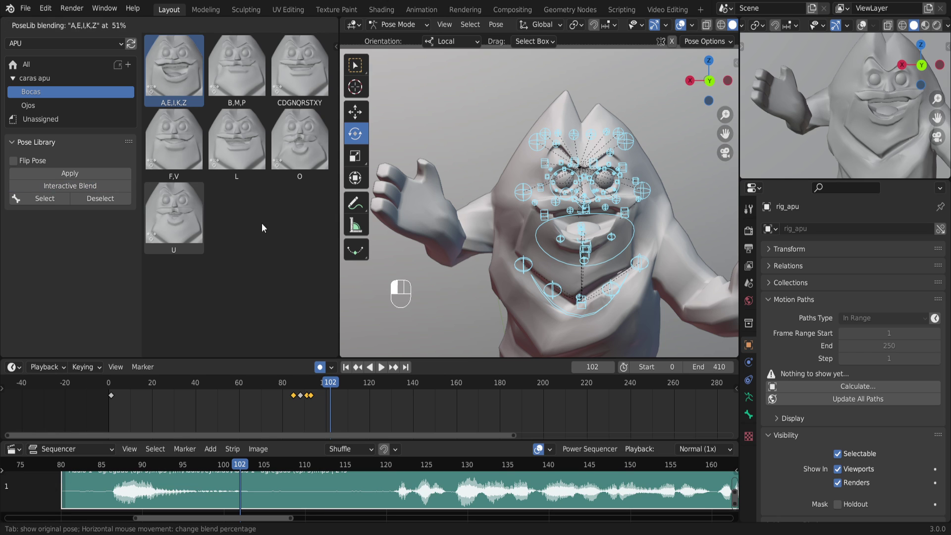
{"action": "left_click", "coordinate": [103, 186]}
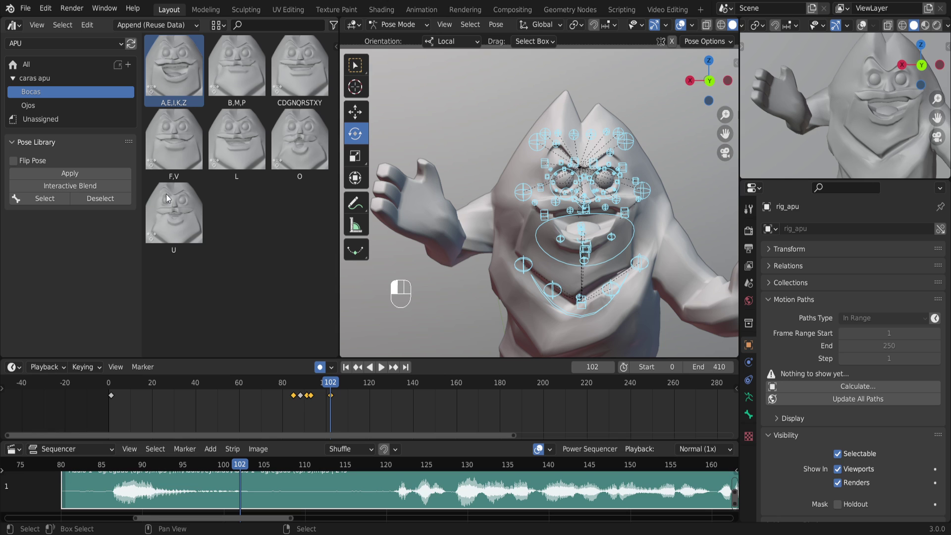
{"action": "left_click", "coordinate": [68, 186]}
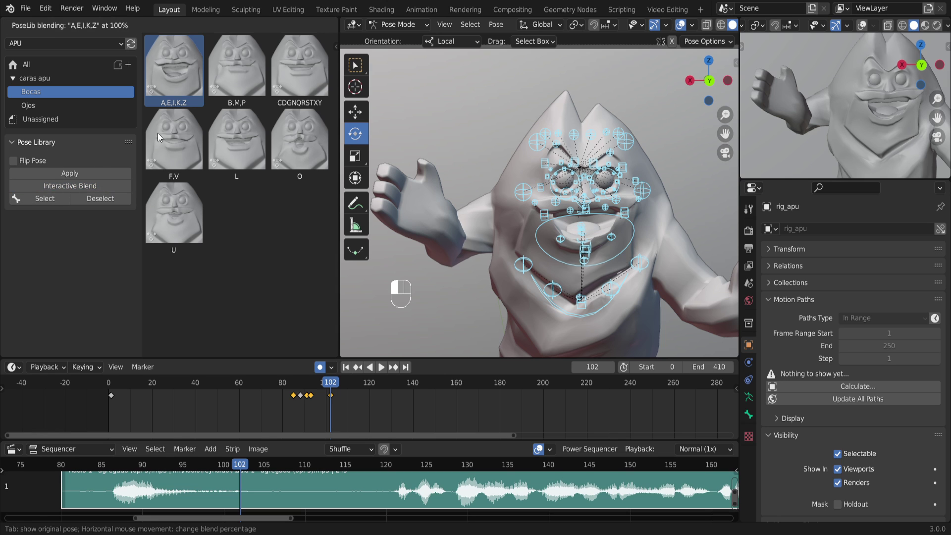
{"action": "left_click", "coordinate": [567, 219]}
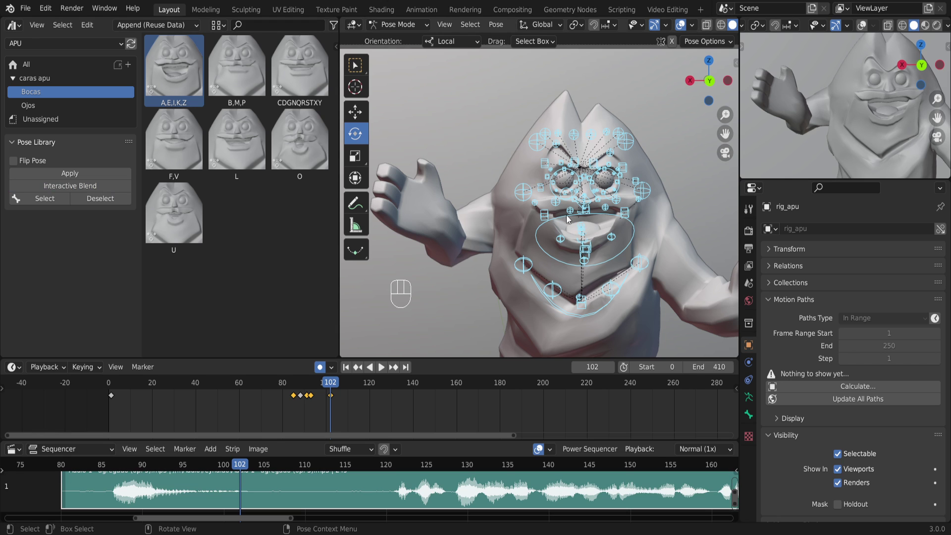
Deselect all facial controls, try blending the A,E,I,K,Z pose, and select only the controls stored in that pose.
{"action": "key", "text": "alt+a"}
{"action": "left_click", "coordinate": [77, 186]}
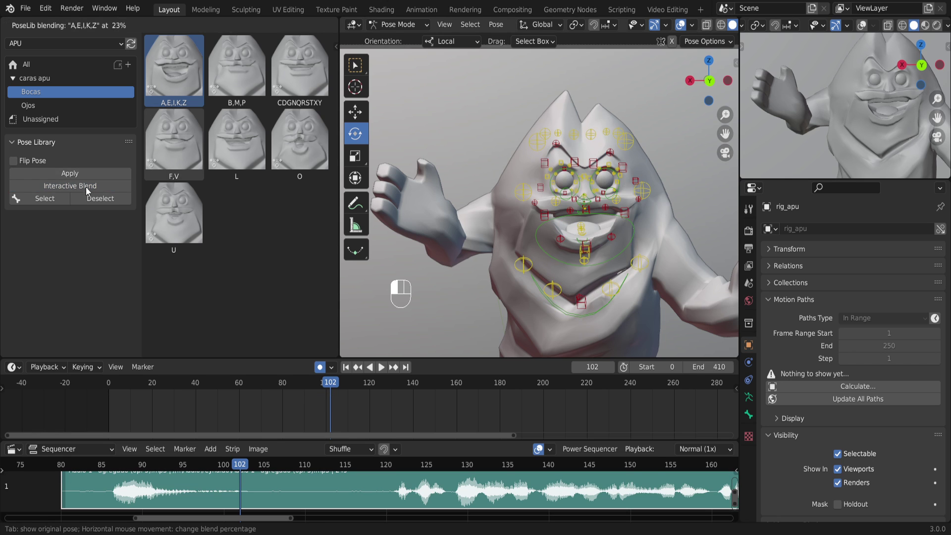
{"action": "left_click", "coordinate": [126, 196]}
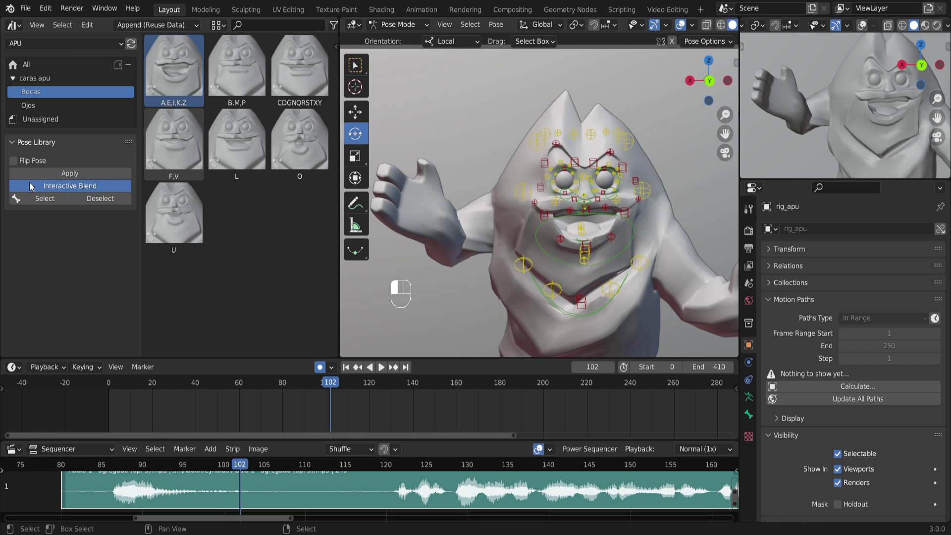
{"action": "left_click", "coordinate": [108, 185]}
{"action": "left_click", "coordinate": [102, 188]}
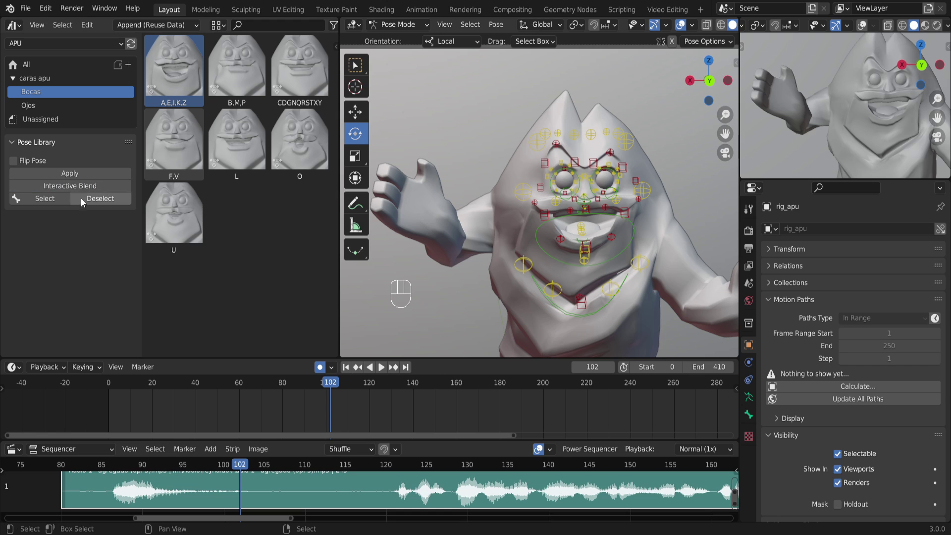
{"action": "left_click", "coordinate": [54, 200]}
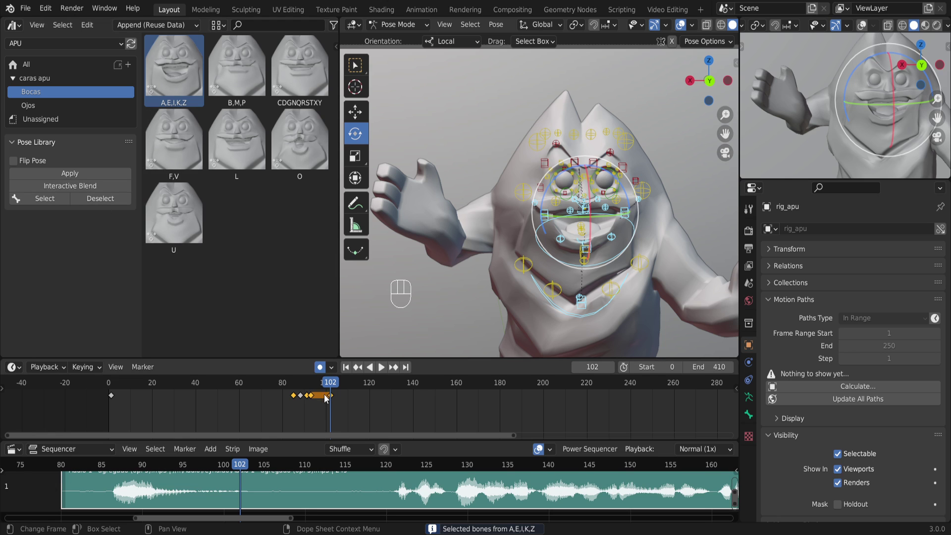
Add Interactive Blend to the quick favorites and try blending the A,E,I,K,Z pose on the selected mouth controls.
{"action": "left_click", "coordinate": [85, 188]}
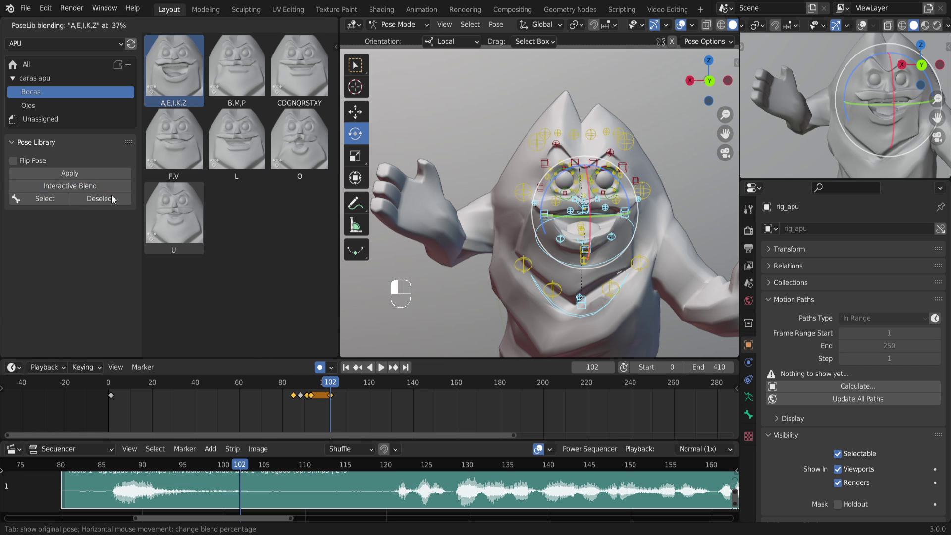
{"action": "left_click", "coordinate": [94, 186]}
{"action": "right_click", "coordinate": [94, 186]}
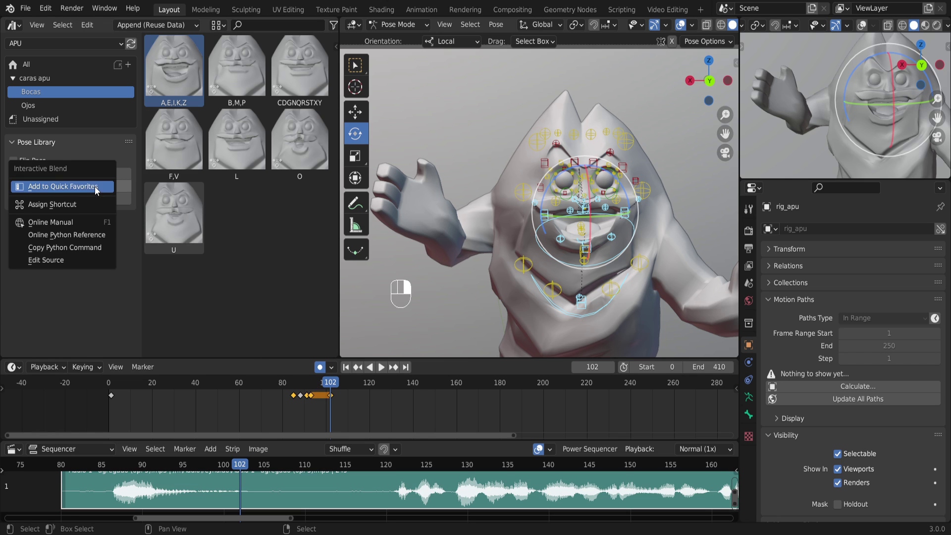
{"action": "left_click", "coordinate": [98, 183]}
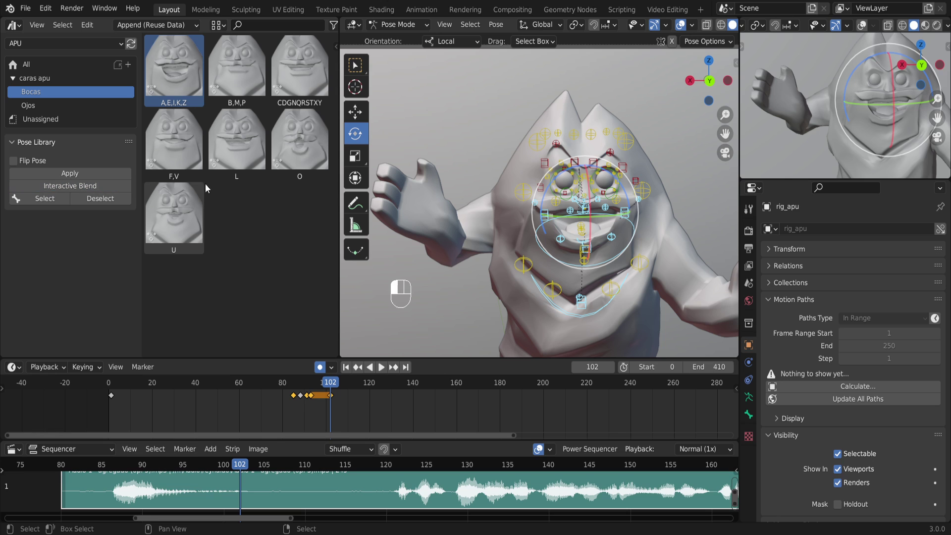
{"action": "left_click", "coordinate": [99, 186]}
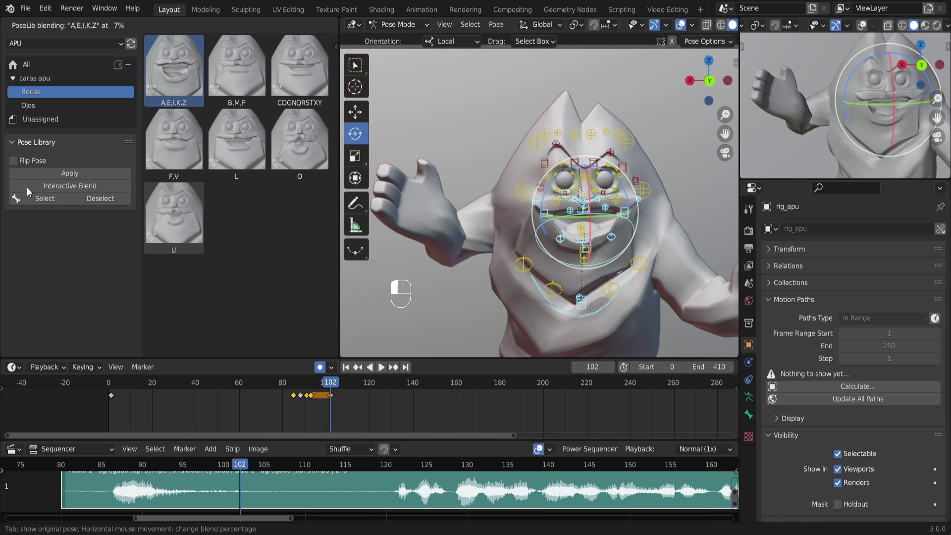
{"action": "left_click", "coordinate": [74, 194]}
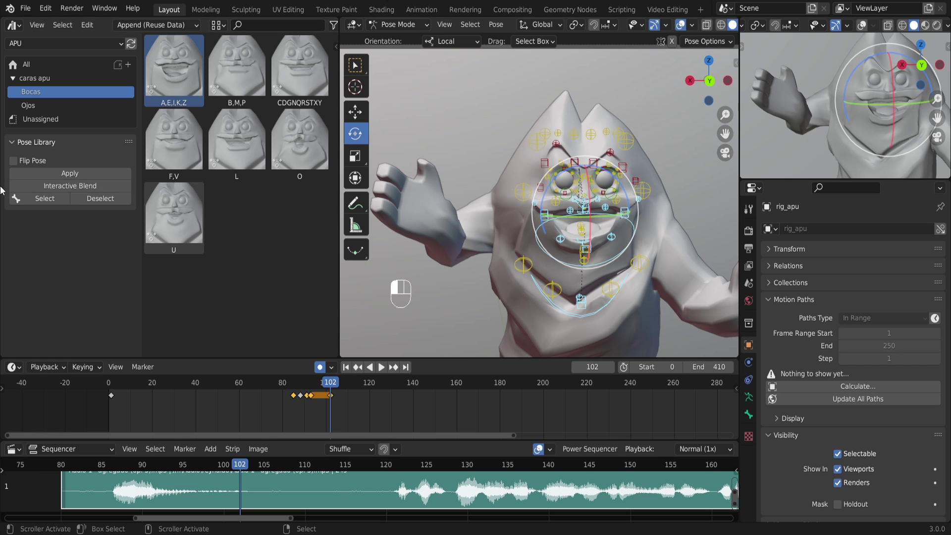
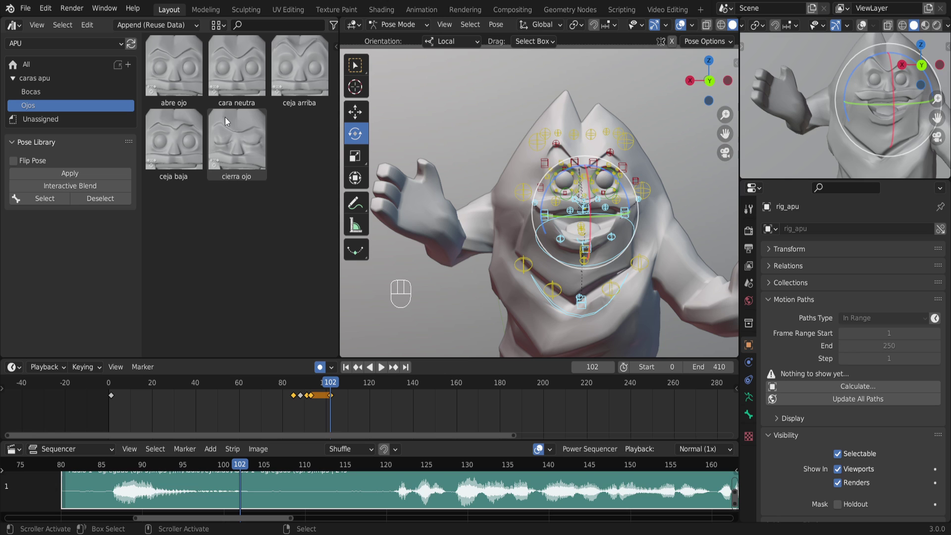
Apply the cara neutra pose from the Ojos catalog to the selected mouth controls at frame 102.
{"action": "left_click", "coordinate": [239, 88]}
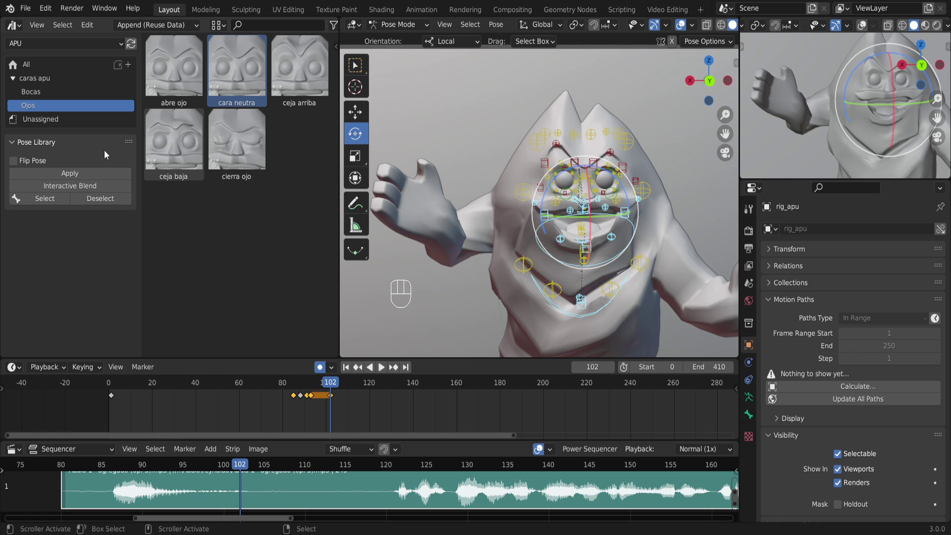
{"action": "left_click", "coordinate": [84, 173]}
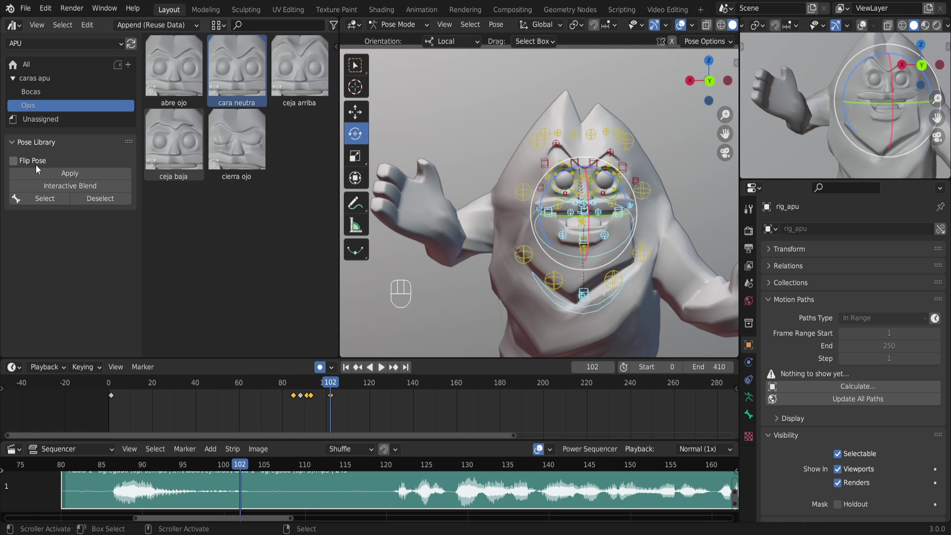
{"action": "left_click", "coordinate": [109, 172]}
Blend the A,E,I,K,Z pose from the Bocas catalog partially over the neutral mouth at frame 102.
{"action": "left_click", "coordinate": [31, 92]}
{"action": "left_click", "coordinate": [177, 97]}
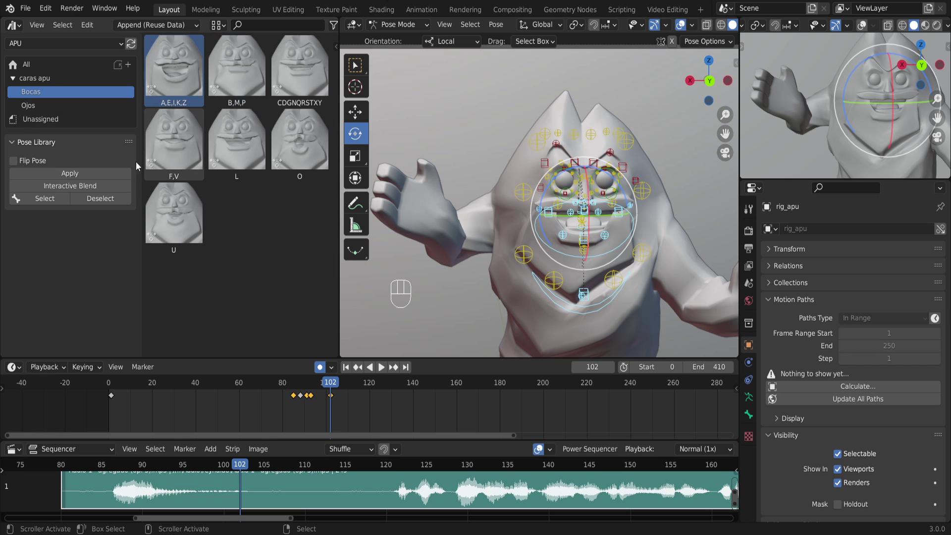
{"action": "left_click", "coordinate": [79, 188]}
{"action": "left_click", "coordinate": [145, 200]}
{"action": "left_click", "coordinate": [88, 186]}
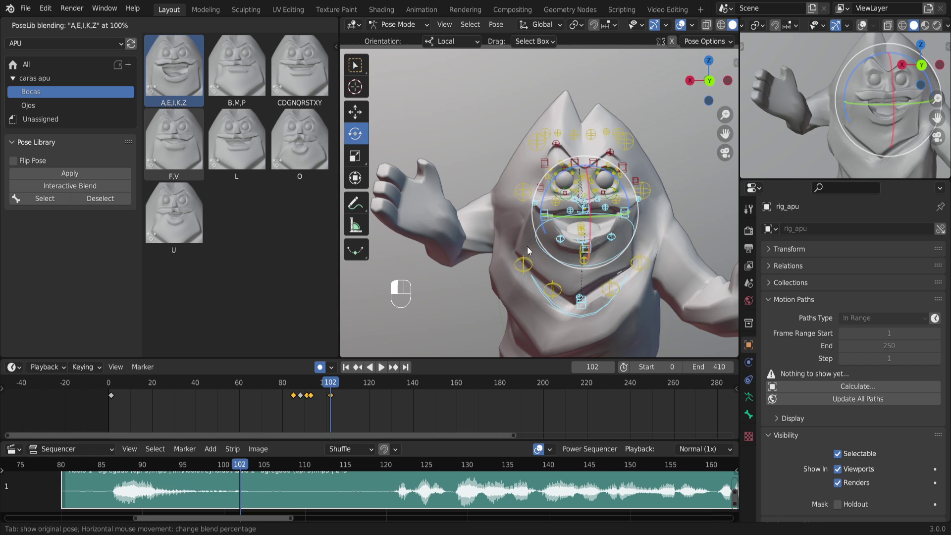
{"action": "left_click", "coordinate": [224, 234]}
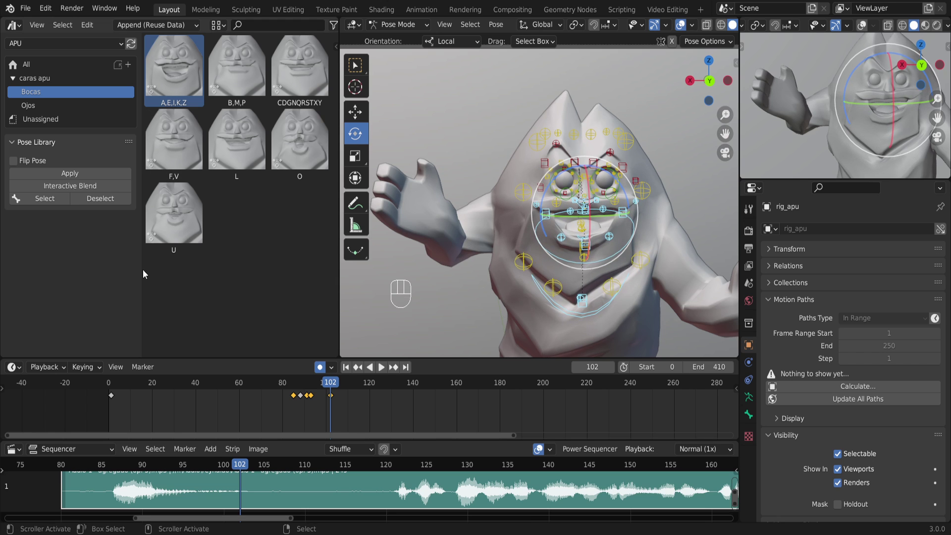
Find the closing point of the sound and apply the B,M,P mouth pose to the selected controls at frame 108.
{"action": "key", "text": "space"}
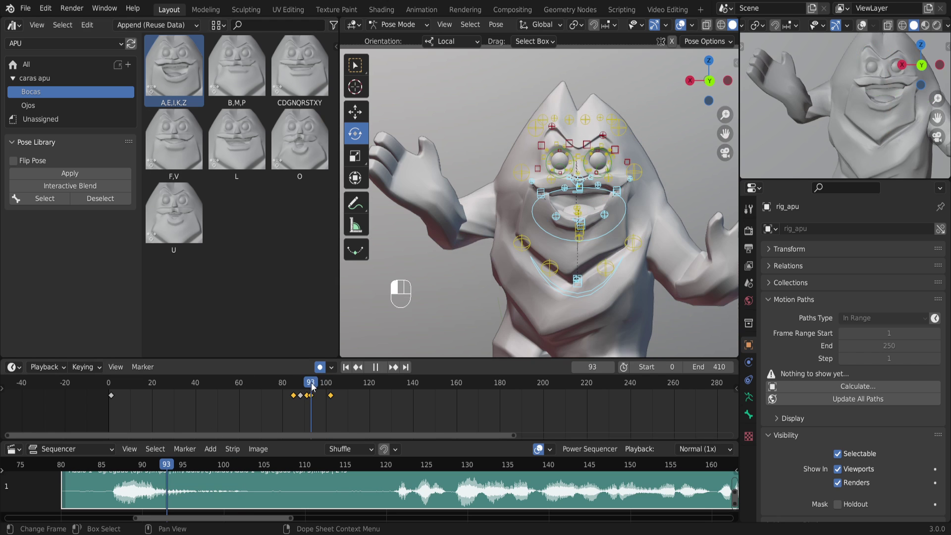
{"action": "mouse_move", "coordinate": [344, 386]}
{"action": "left_mouse_down"}
{"action": "mouse_move", "coordinate": [308, 384]}
{"action": "mouse_move", "coordinate": [326, 383]}
{"action": "left_mouse_up"}
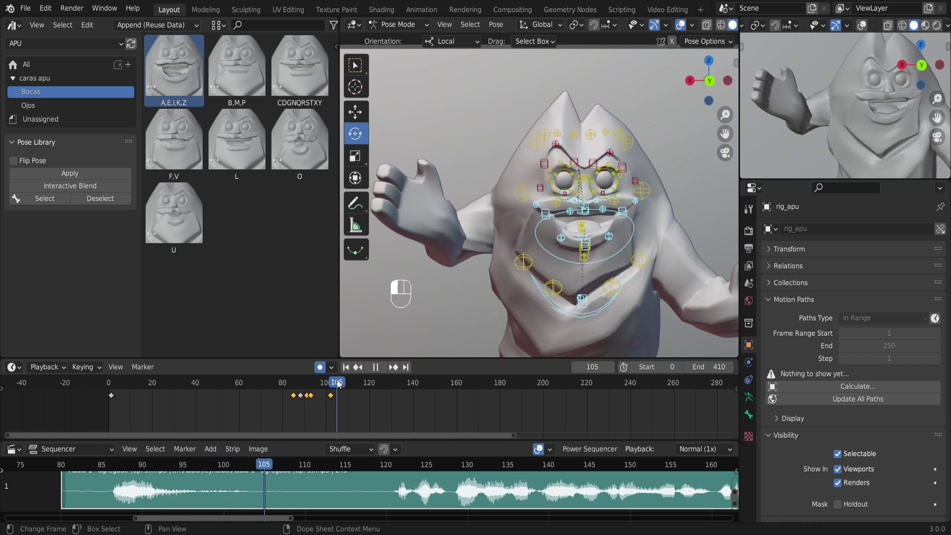
{"action": "mouse_move", "coordinate": [332, 387]}
{"action": "left_mouse_down"}
{"action": "mouse_move", "coordinate": [297, 386]}
{"action": "mouse_move", "coordinate": [350, 388]}
{"action": "mouse_move", "coordinate": [288, 394]}
{"action": "mouse_move", "coordinate": [344, 397]}
{"action": "left_mouse_up"}
{"action": "left_click", "coordinate": [242, 92]}
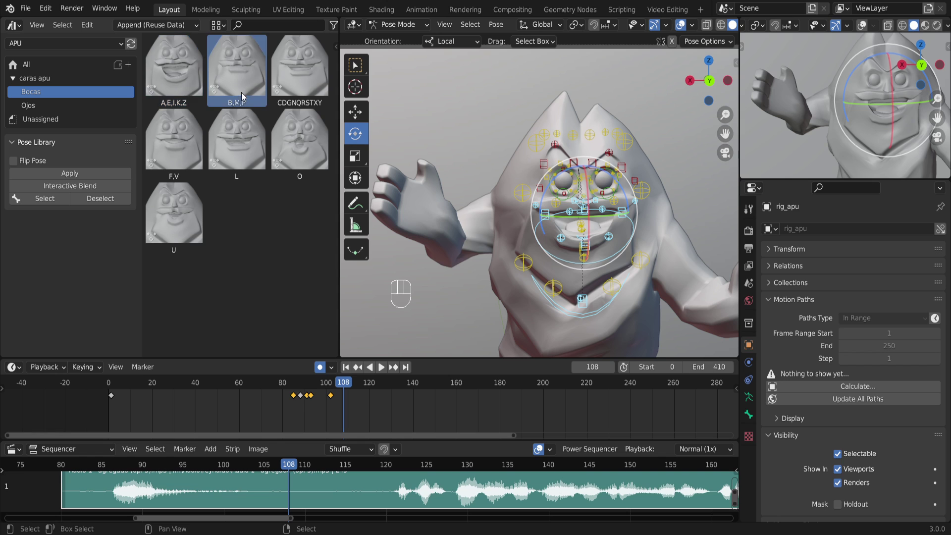
{"action": "left_click", "coordinate": [86, 174]}
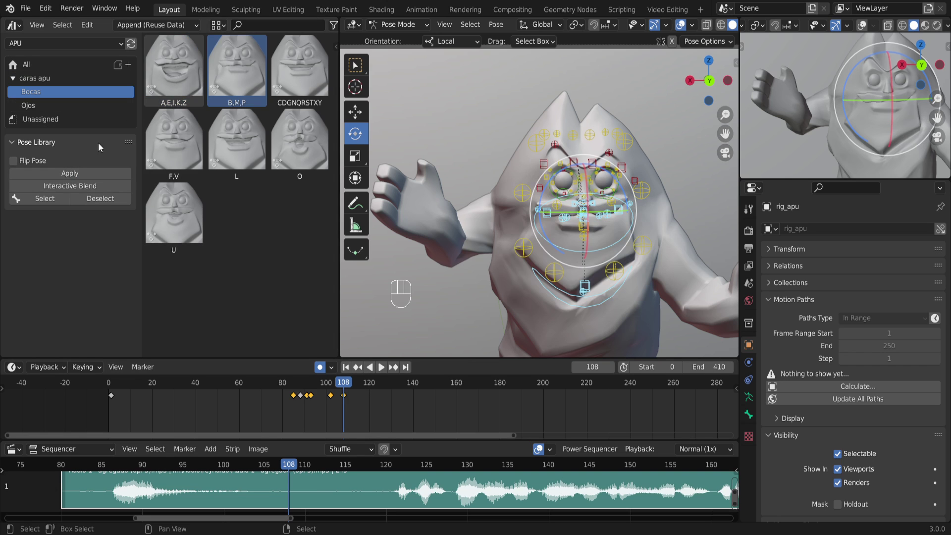
Try the cara neutra pose from the Ojos catalog at frame 108, and reapply the B,M,P pose from Bocas.
{"action": "left_click", "coordinate": [74, 106]}
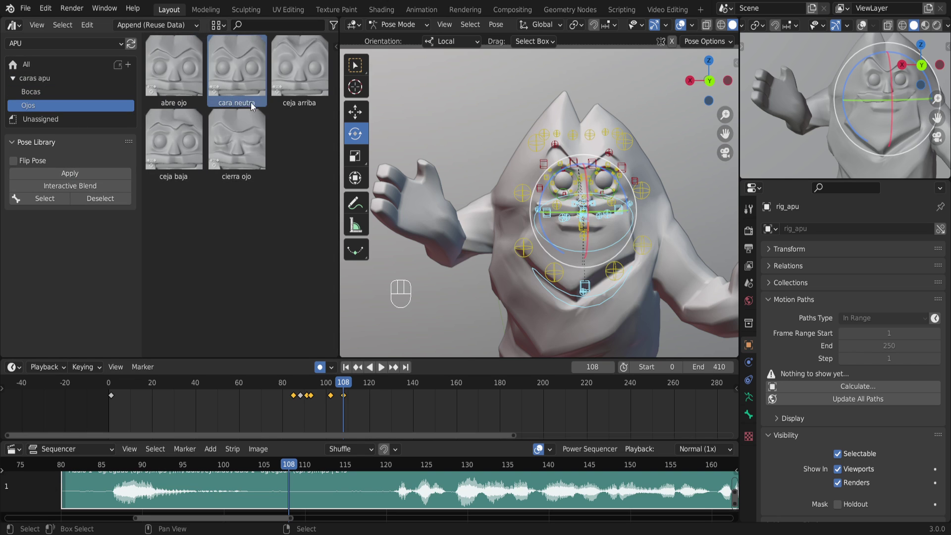
{"action": "left_click", "coordinate": [275, 93]}
{"action": "left_click", "coordinate": [260, 87]}
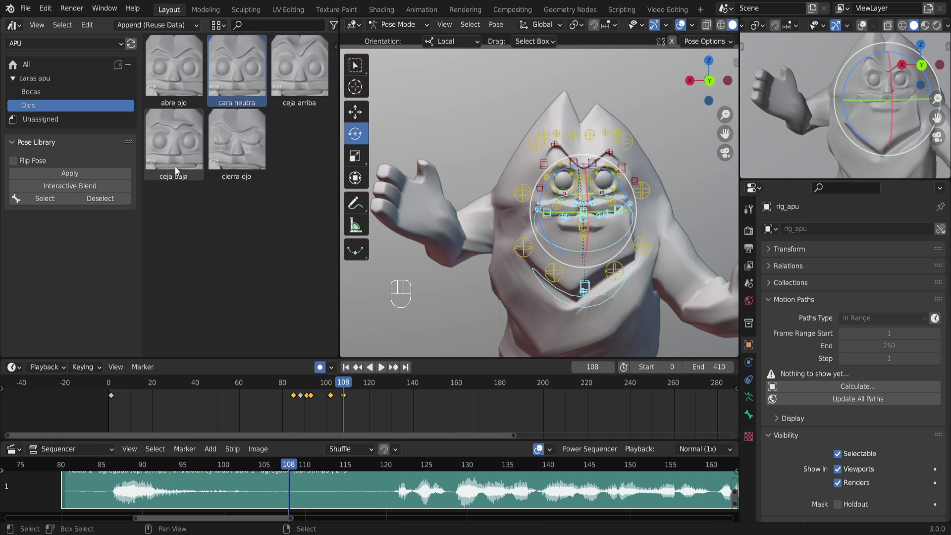
{"action": "left_click", "coordinate": [63, 174]}
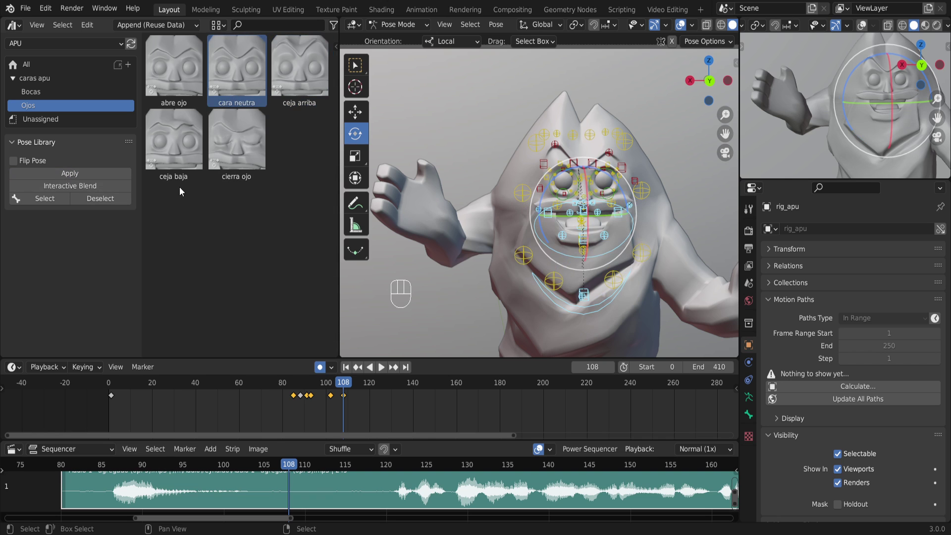
{"action": "left_click", "coordinate": [58, 92]}
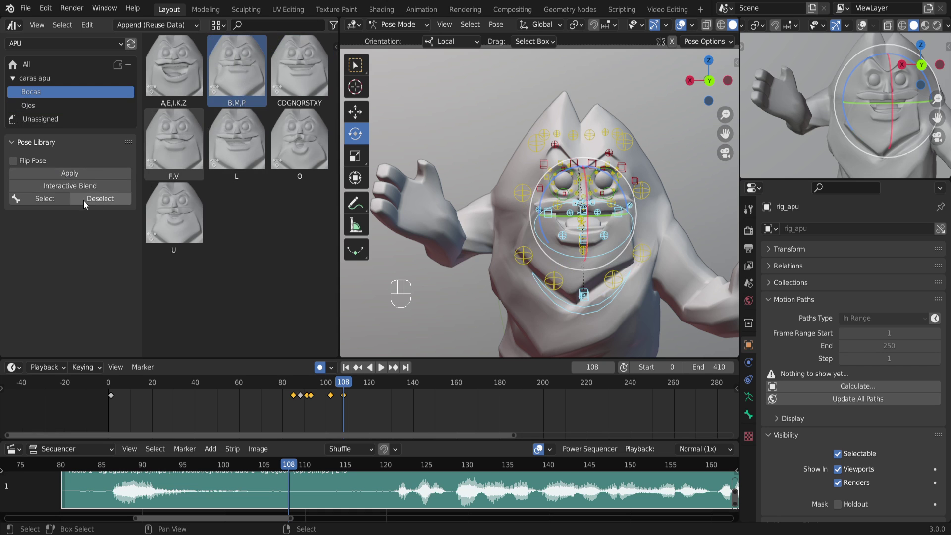
{"action": "left_click", "coordinate": [74, 175]}
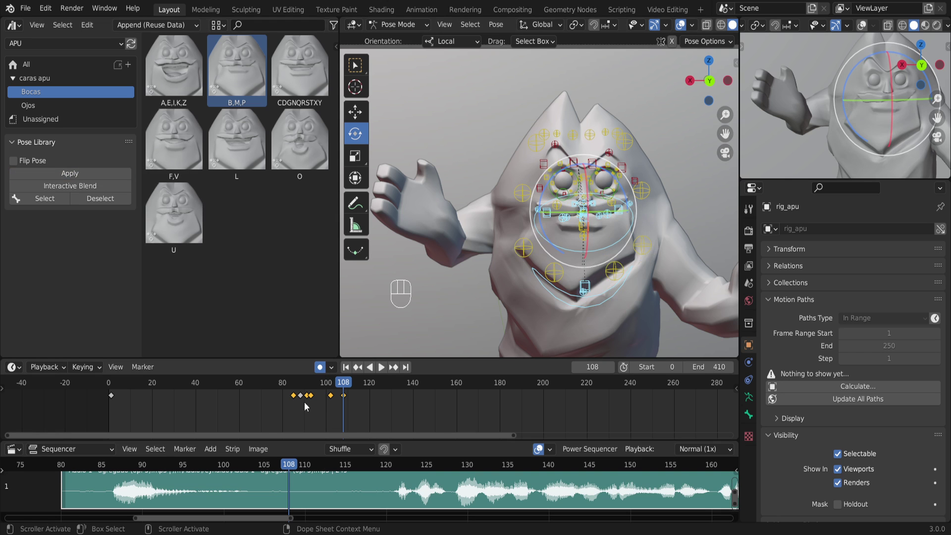
Play back the lip-sync from frame 76 and scrub through the mouth keyframes to review the timing.
{"action": "left_click_drag", "start_coordinate": [289, 387], "coordinate": [273, 385]}
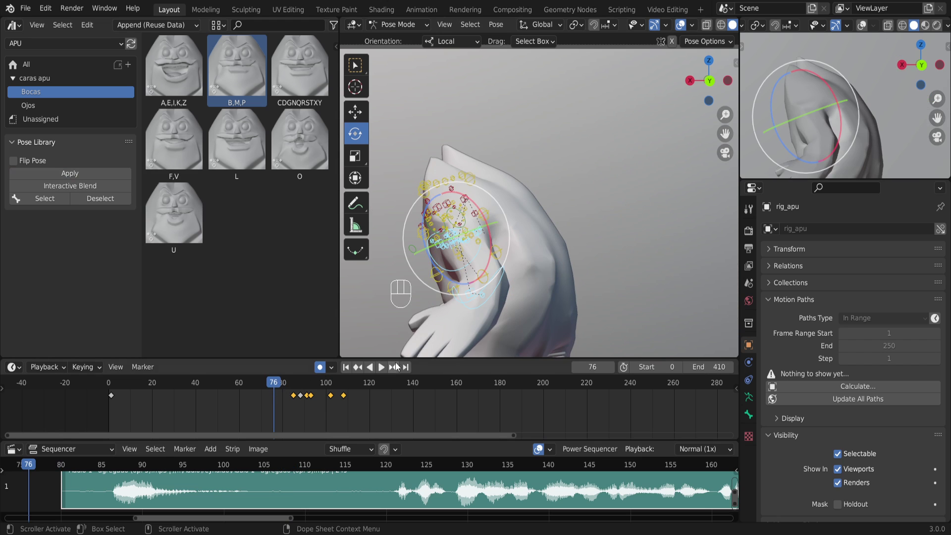
{"action": "left_click", "coordinate": [381, 367]}
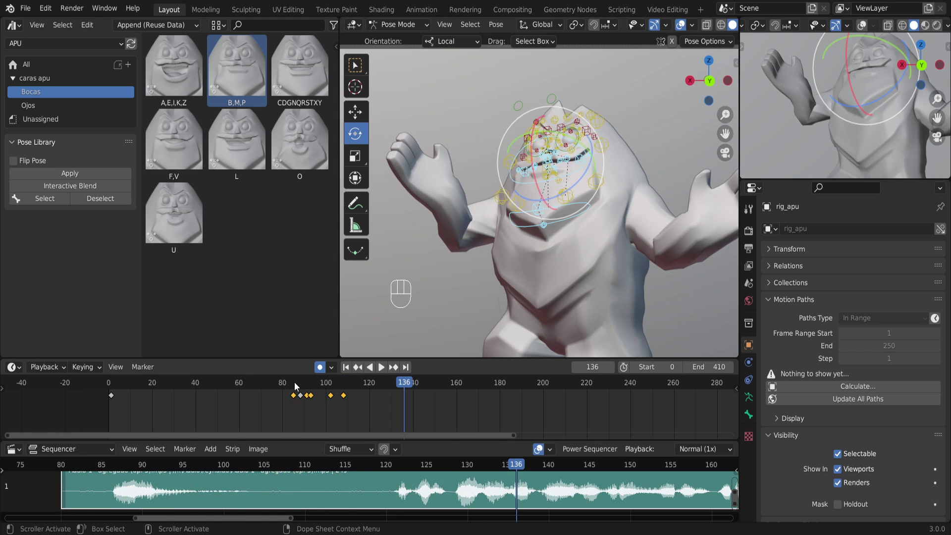
{"action": "left_click", "coordinate": [277, 386]}
{"action": "left_click_drag", "start_coordinate": [277, 387], "coordinate": [346, 385]}
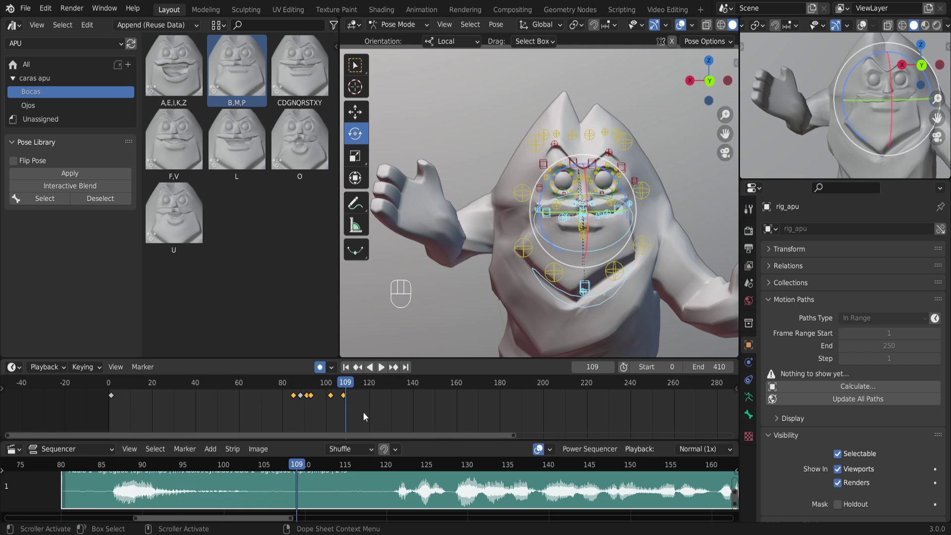
{"action": "left_click_drag", "start_coordinate": [291, 388], "coordinate": [235, 392]}
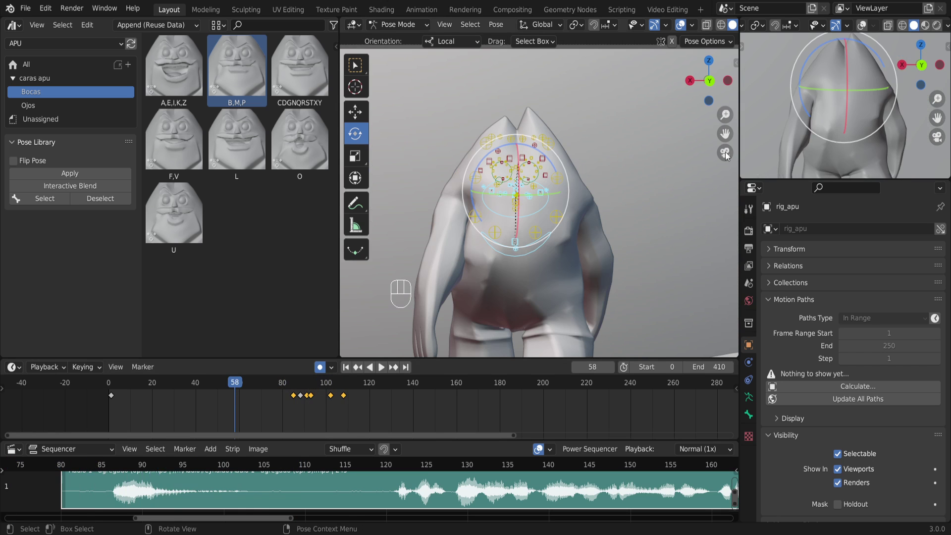
Hide the overlays in a widened 3D viewport and save the file.
{"action": "left_click", "coordinate": [678, 25]}
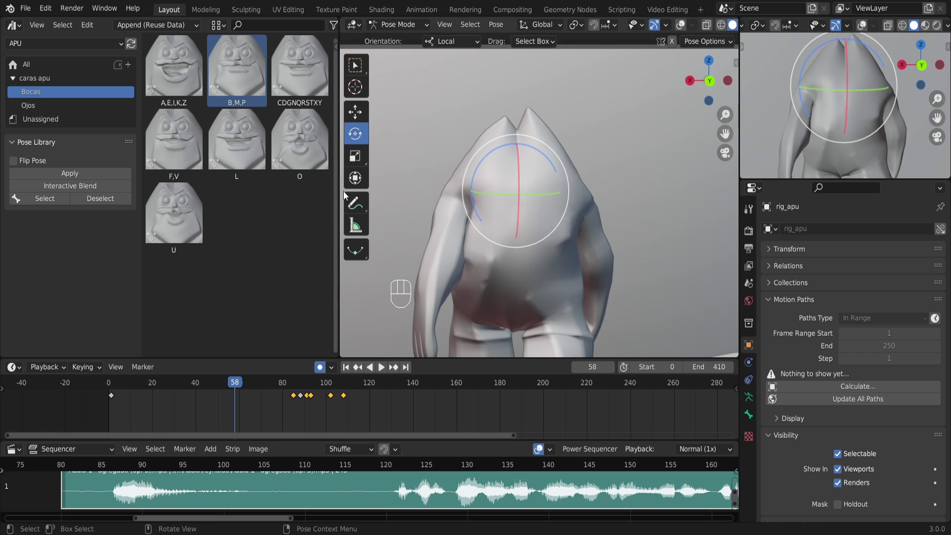
{"action": "left_click_drag", "start_coordinate": [341, 191], "coordinate": [278, 191]}
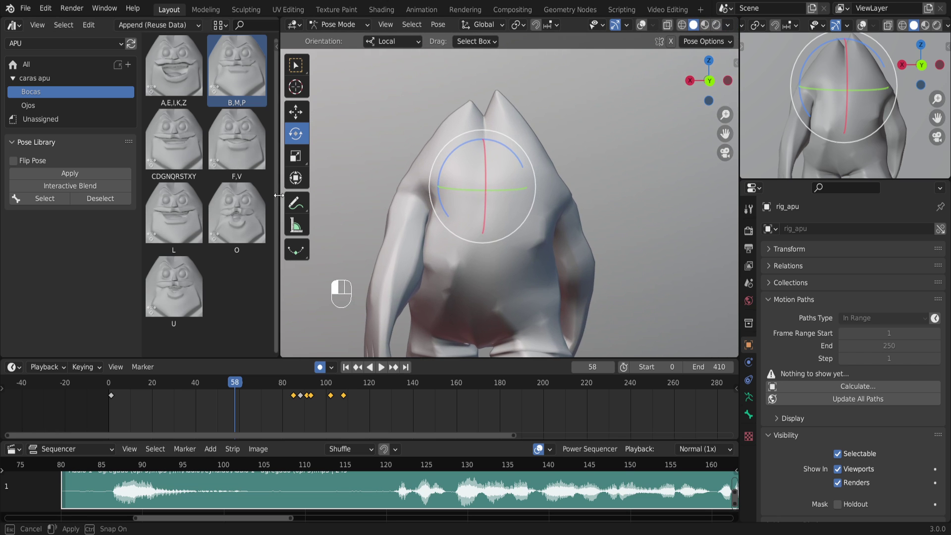
{"action": "left_click", "coordinate": [29, 10]}
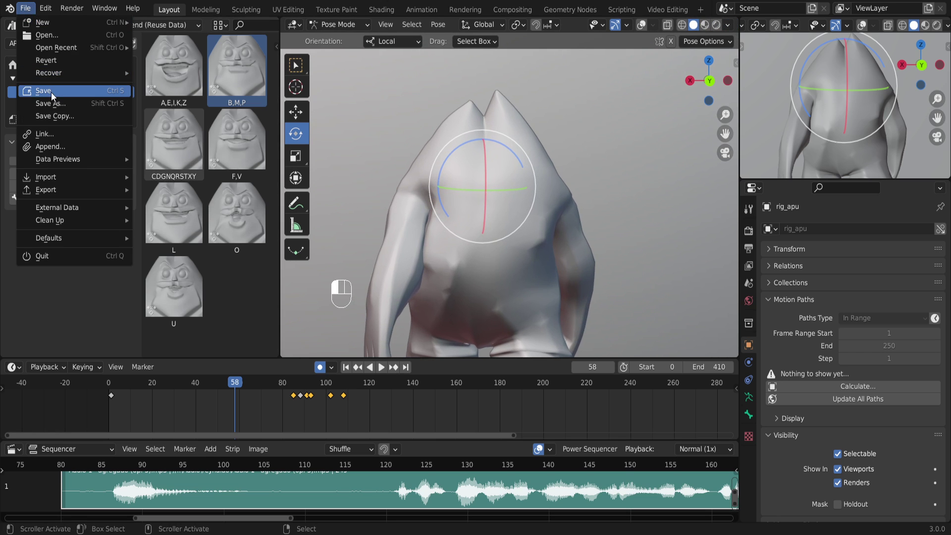
{"action": "left_click", "coordinate": [52, 92]}
Play the animation without overlays from frame 58 and check the mouth movement up to frame 109.
{"action": "middle_click_drag", "start_coordinate": [330, 415], "coordinate": [138, 412], "text": "ctrl"}
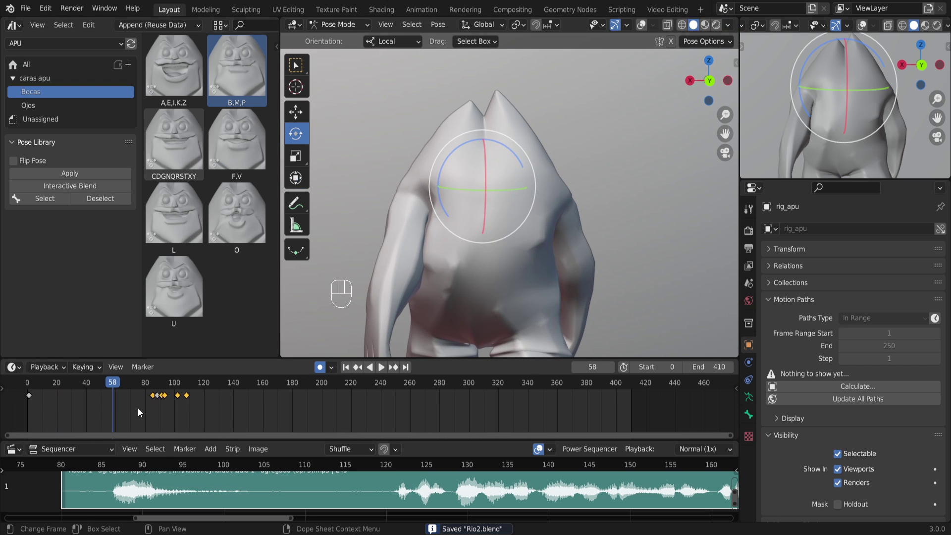
{"action": "key", "text": "space"}
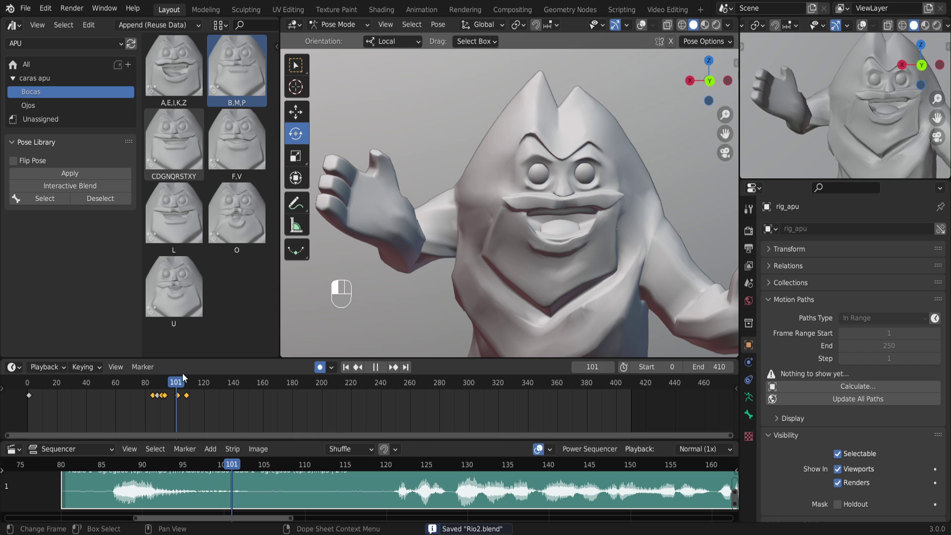
{"action": "left_click_drag", "start_coordinate": [194, 372], "coordinate": [188, 374]}
{"action": "key", "text": "space"}
{"action": "left_click", "coordinate": [531, 225]}
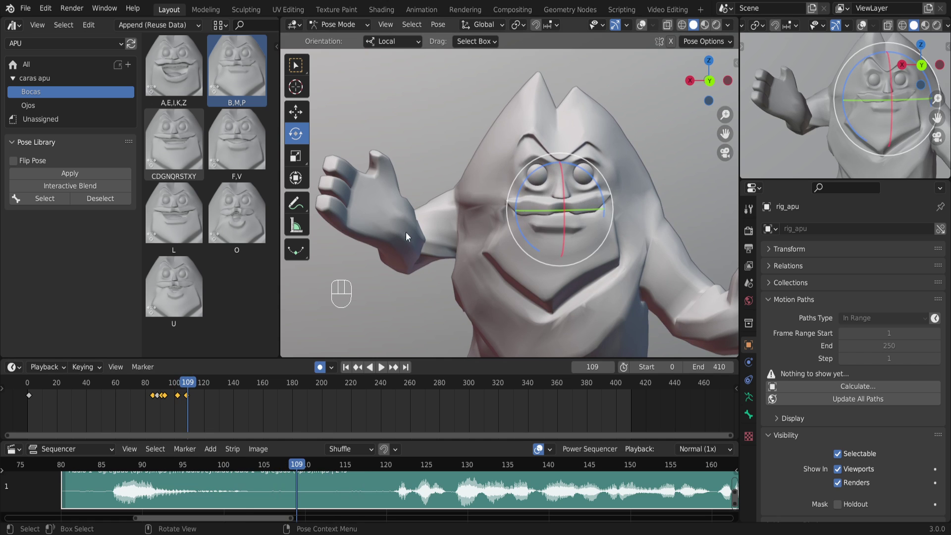
Apply the B,M,P mouth pose at frame 120 to hold the mouth closed from frame 108.
{"action": "mouse_move", "coordinate": [196, 386]}
{"action": "left_mouse_down"}
{"action": "mouse_move", "coordinate": [223, 385]}
{"action": "mouse_move", "coordinate": [187, 387]}
{"action": "mouse_move", "coordinate": [204, 390]}
{"action": "left_mouse_up"}
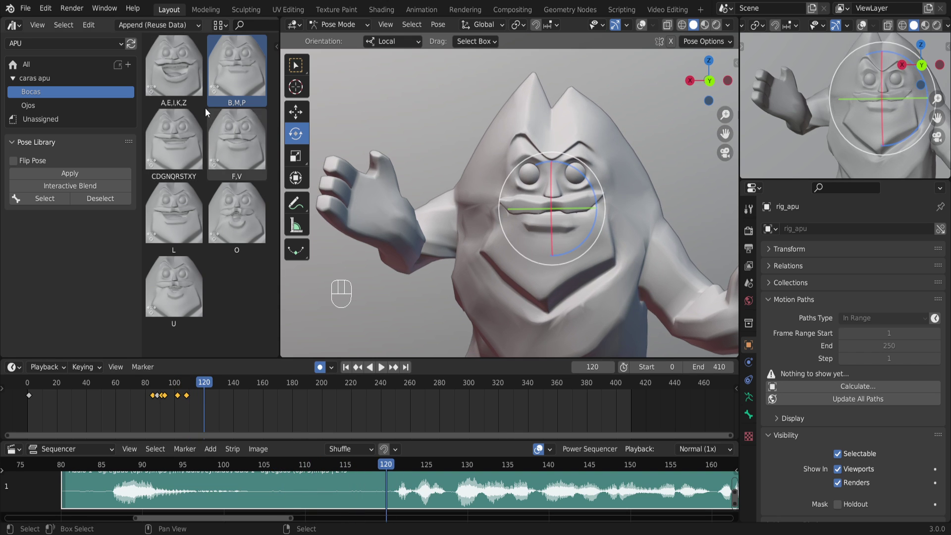
{"action": "left_click", "coordinate": [79, 174]}
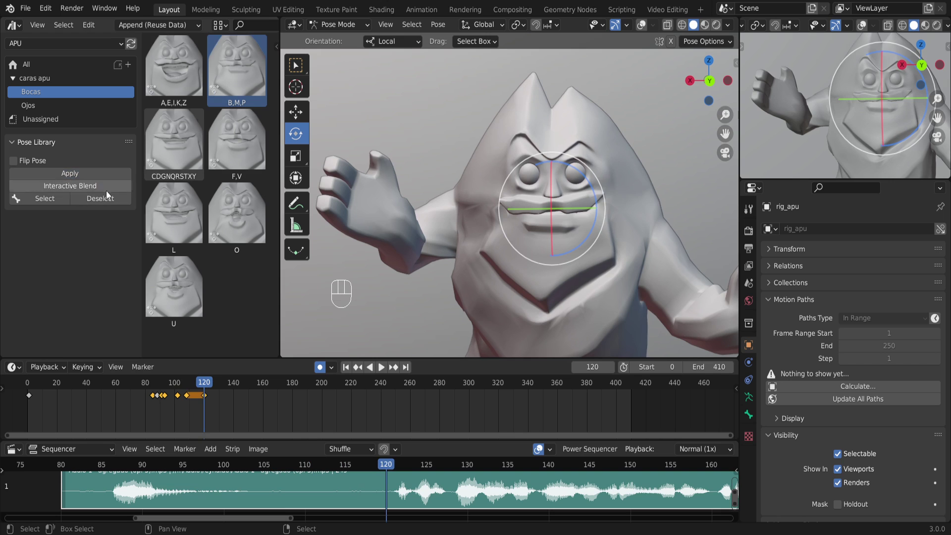
Blend the A,E,I,K,Z mouth pose at 100% at frame 122, where the next sound starts.
{"action": "left_click_drag", "start_coordinate": [386, 470], "coordinate": [395, 465]}
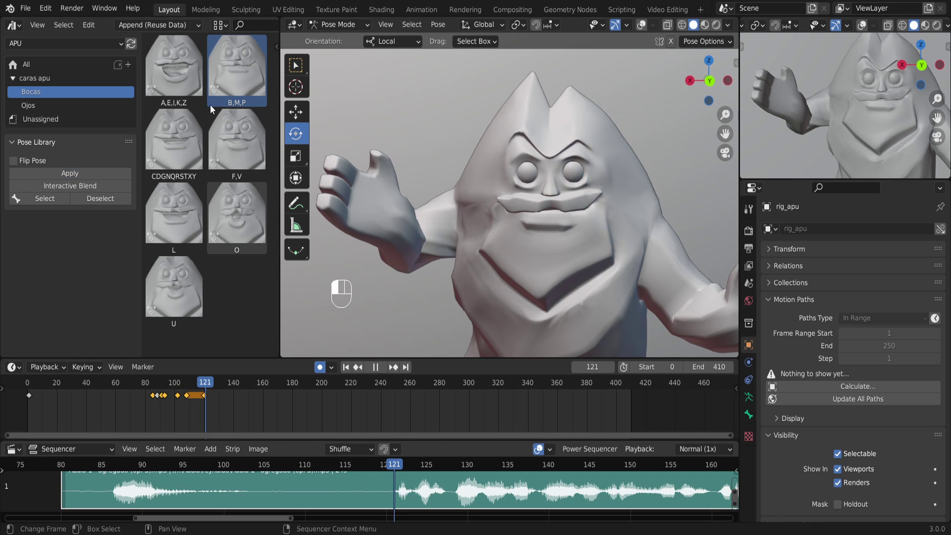
{"action": "left_click_drag", "start_coordinate": [392, 468], "coordinate": [401, 473]}
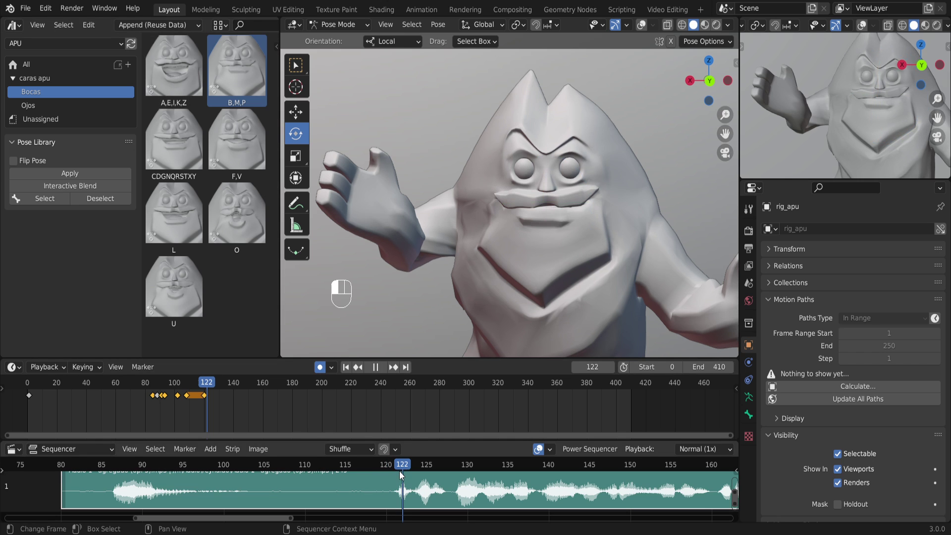
{"action": "left_click", "coordinate": [171, 86]}
{"action": "left_click", "coordinate": [67, 186]}
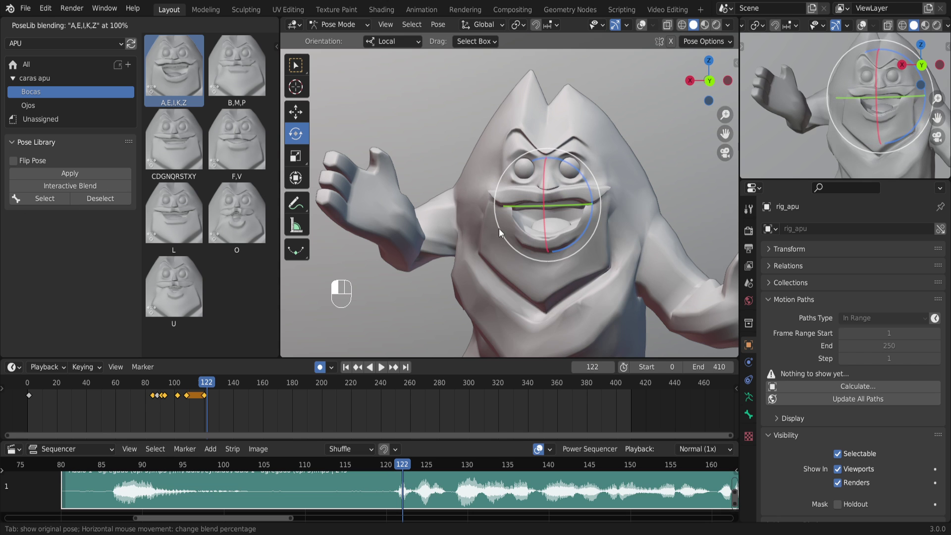
{"action": "left_click", "coordinate": [417, 220]}
Apply the O mouth pose to the selected controls at frame 123.
{"action": "middle_click_drag", "start_coordinate": [204, 387], "coordinate": [382, 413], "text": "ctrl"}
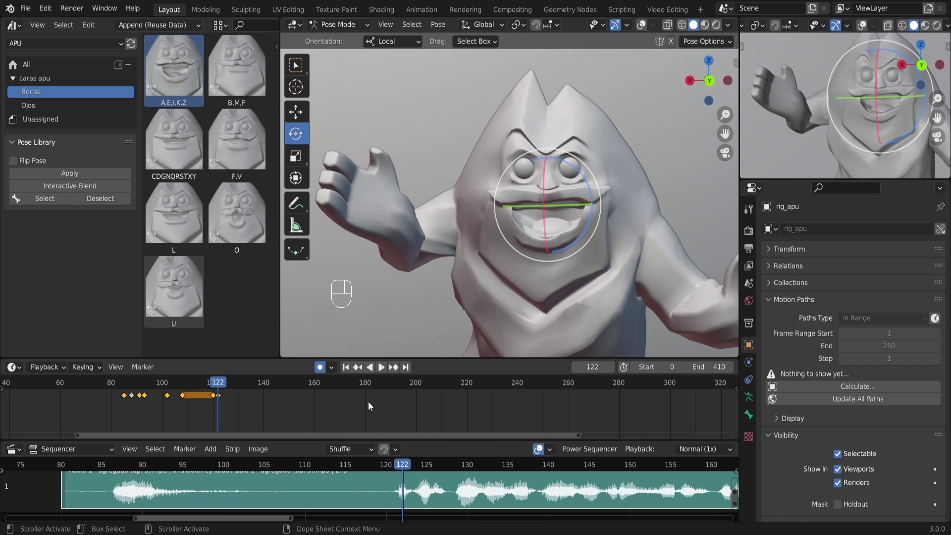
{"action": "mouse_move", "coordinate": [218, 382]}
{"action": "left_mouse_down"}
{"action": "mouse_move", "coordinate": [206, 383]}
{"action": "mouse_move", "coordinate": [221, 379]}
{"action": "left_mouse_up"}
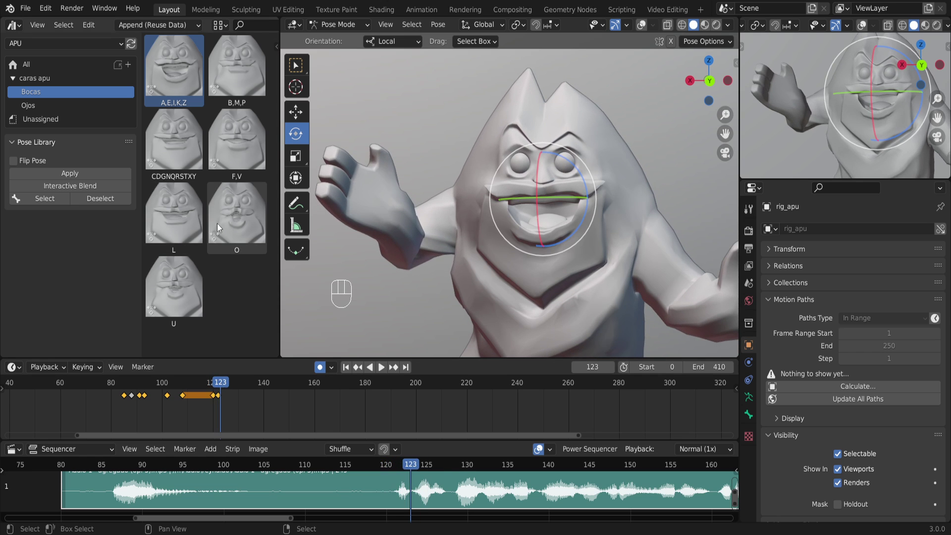
{"action": "left_click", "coordinate": [233, 228]}
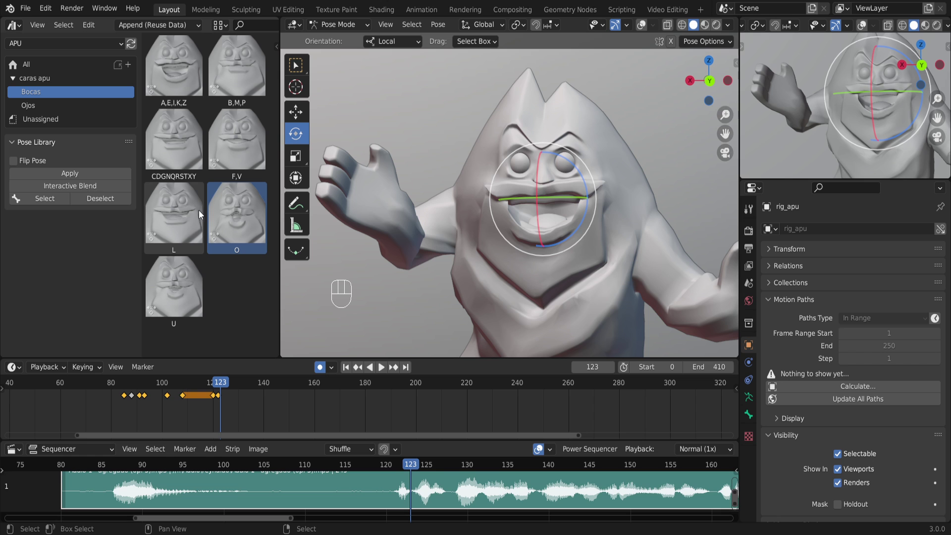
{"action": "left_click", "coordinate": [79, 174]}
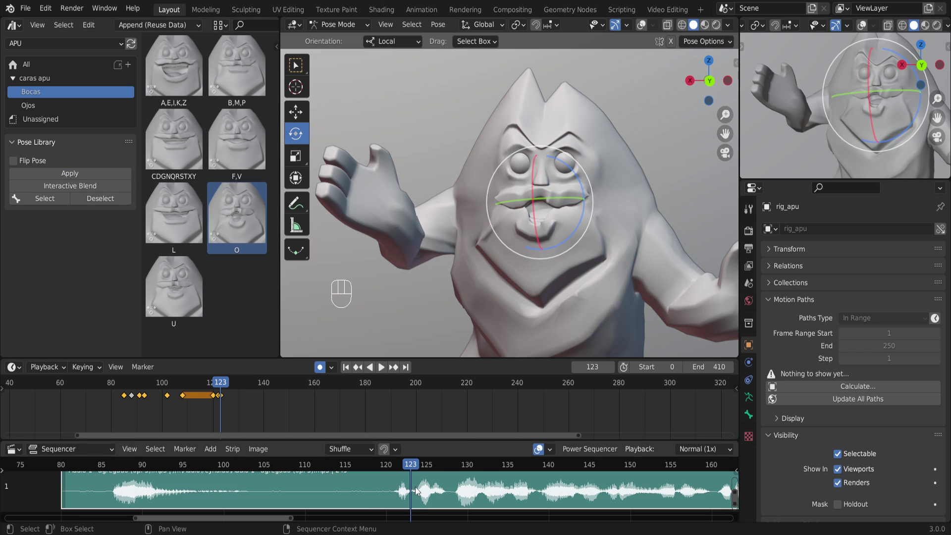
Apply the B,M,P mouth pose to the selected controls at frame 124.
{"action": "left_click_drag", "start_coordinate": [398, 464], "coordinate": [419, 464]}
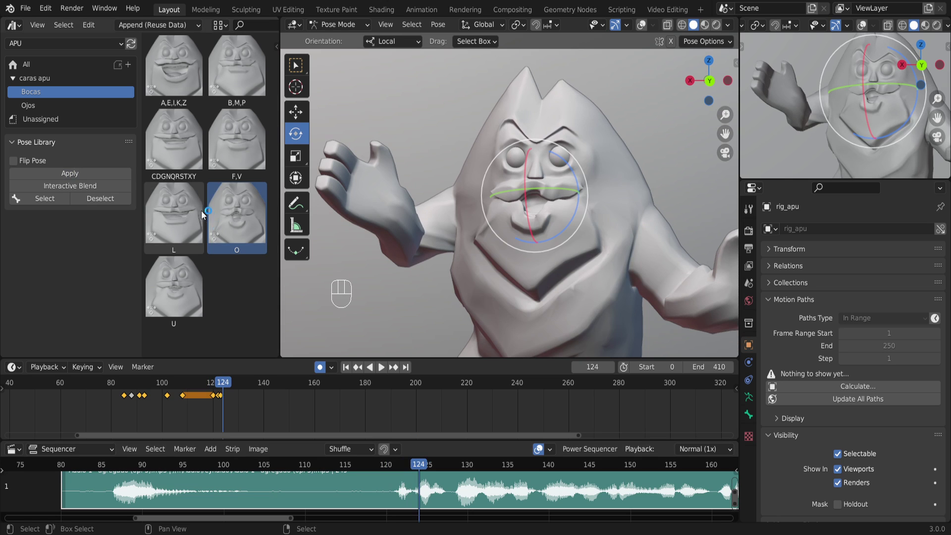
{"action": "left_click", "coordinate": [230, 74]}
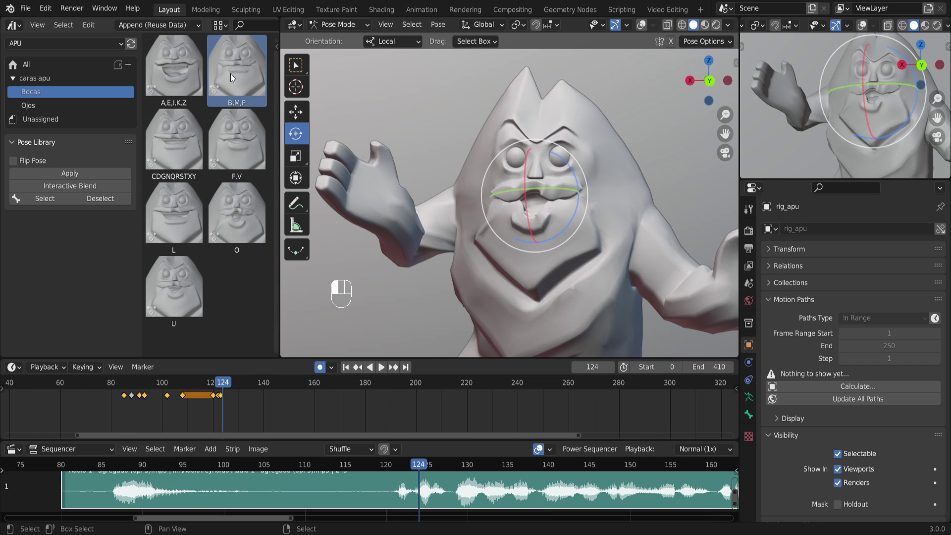
{"action": "left_click", "coordinate": [104, 173]}
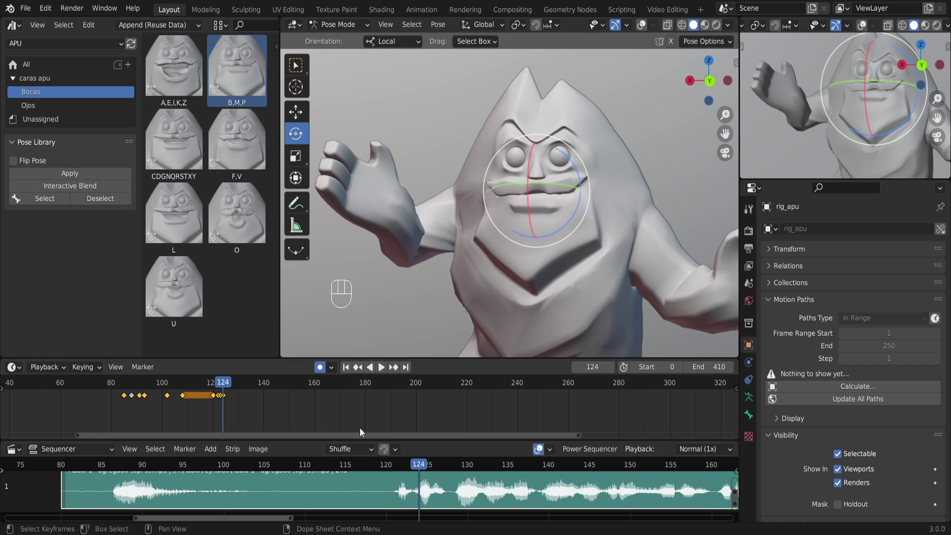
Listen to the audio after frame 124 and apply the B,M,P mouth pose at frame 127.
{"action": "left_click", "coordinate": [402, 470]}
{"action": "key", "text": "space"}
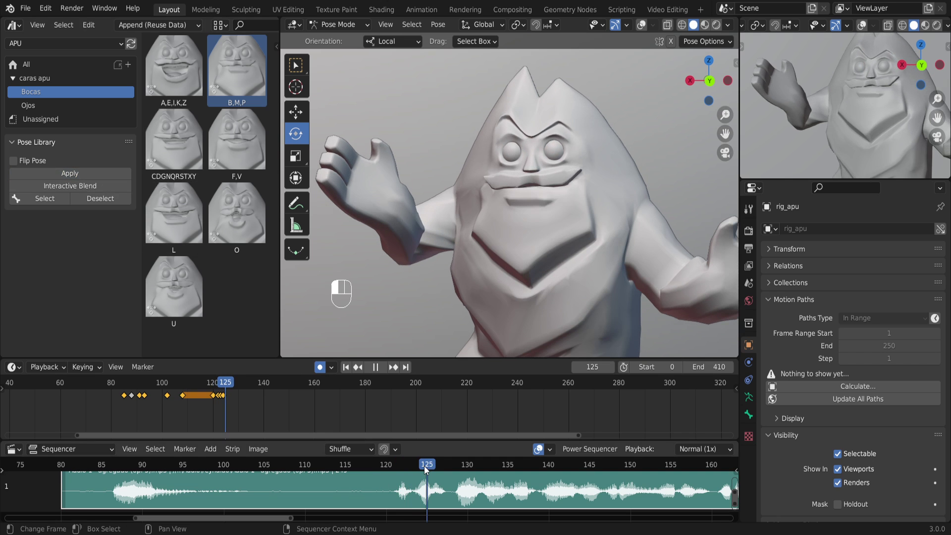
{"action": "mouse_move", "coordinate": [424, 467]}
{"action": "left_mouse_down"}
{"action": "mouse_move", "coordinate": [402, 474]}
{"action": "mouse_move", "coordinate": [426, 471]}
{"action": "left_mouse_up"}
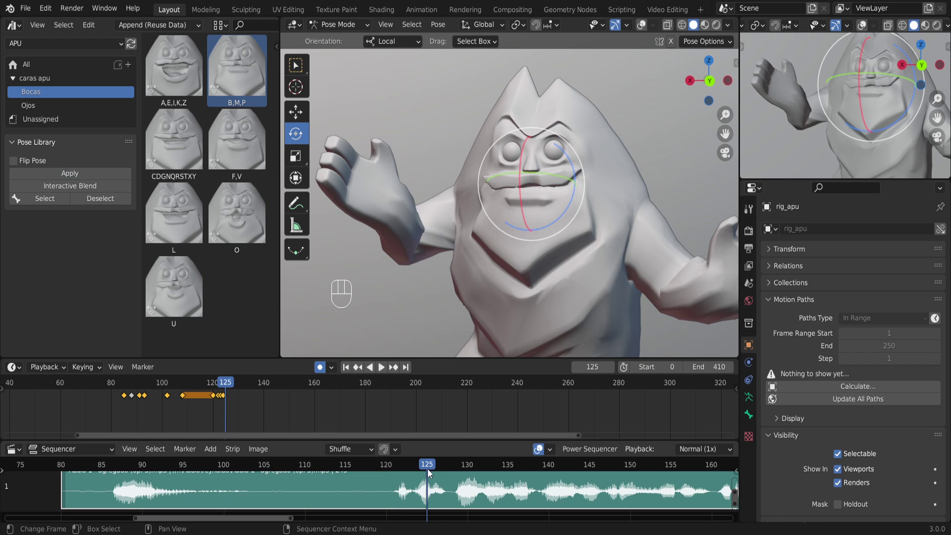
{"action": "mouse_move", "coordinate": [432, 466]}
{"action": "left_mouse_down"}
{"action": "mouse_move", "coordinate": [451, 472]}
{"action": "mouse_move", "coordinate": [443, 477]}
{"action": "mouse_move", "coordinate": [432, 463]}
{"action": "left_mouse_up"}
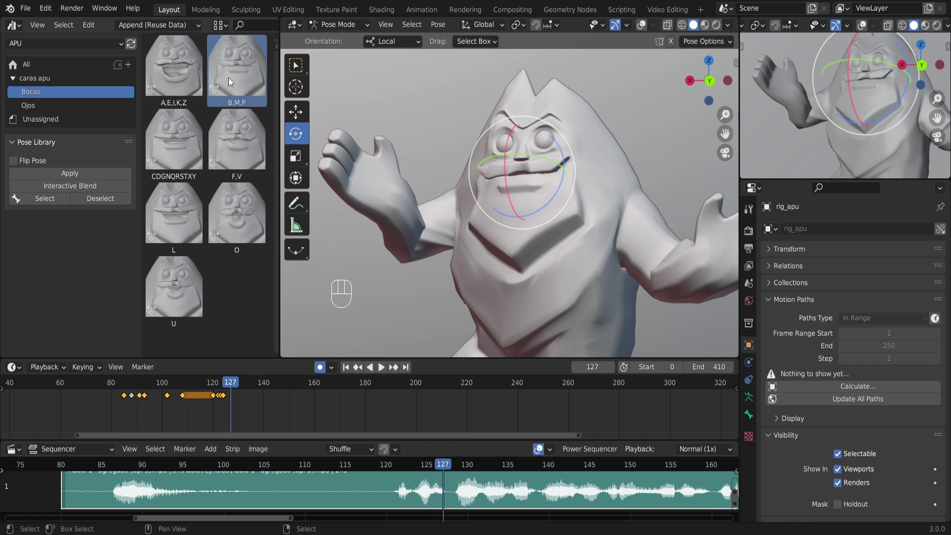
{"action": "left_click", "coordinate": [65, 176]}
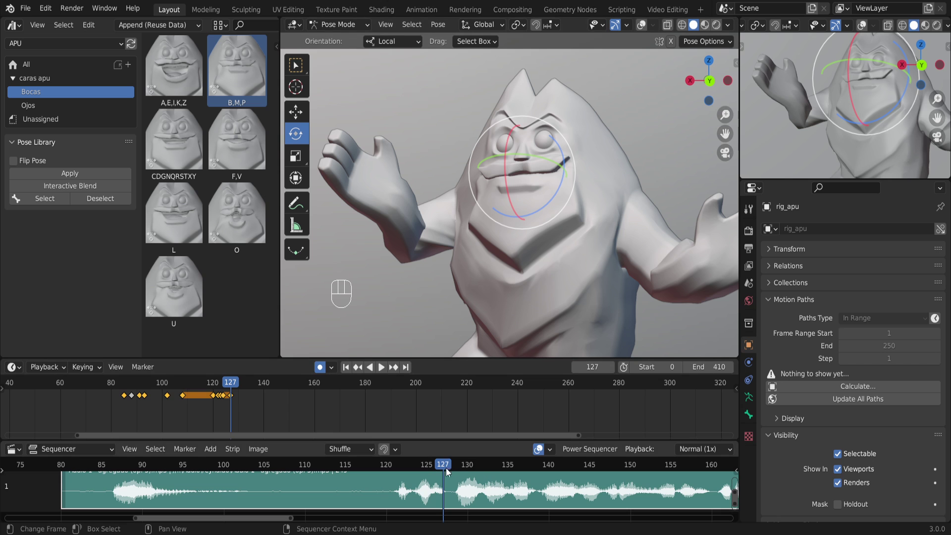
Apply the A,E,I,K,Z mouth pose to the selected controls at frame 129.
{"action": "scroll", "coordinate": [225, 403], "scroll_direction": "up", "scroll_amount": 5}
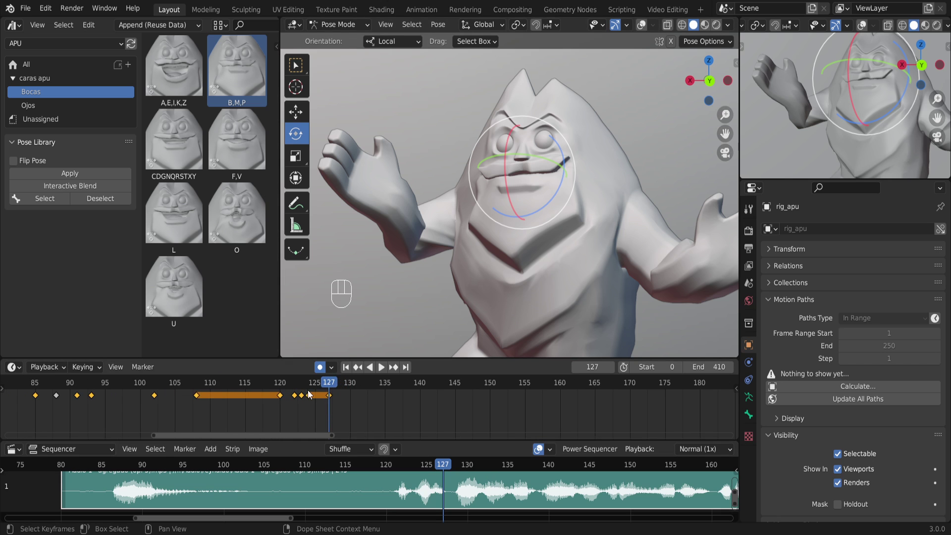
{"action": "scroll", "coordinate": [347, 409], "scroll_direction": "up", "scroll_amount": 1}
{"action": "left_click_drag", "start_coordinate": [283, 387], "coordinate": [338, 384]}
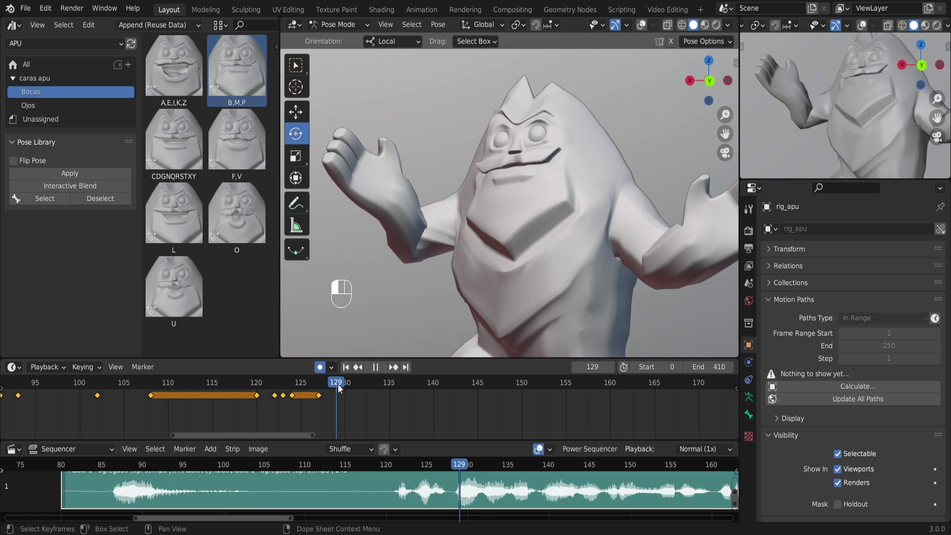
{"action": "left_click", "coordinate": [165, 88]}
{"action": "left_click", "coordinate": [94, 176]}
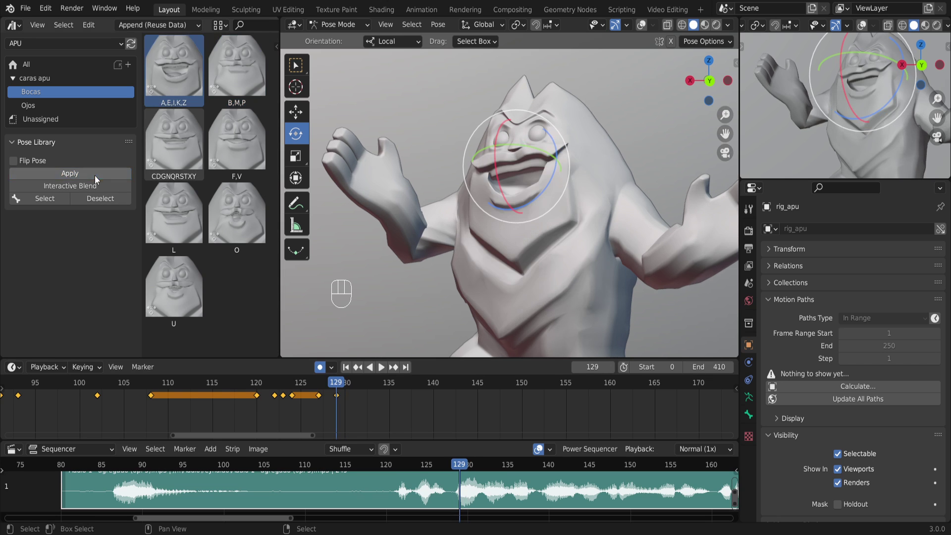
Scrub the audio to frame 130 and apply the L mouth pose there.
{"action": "left_click_drag", "start_coordinate": [421, 467], "coordinate": [466, 466]}
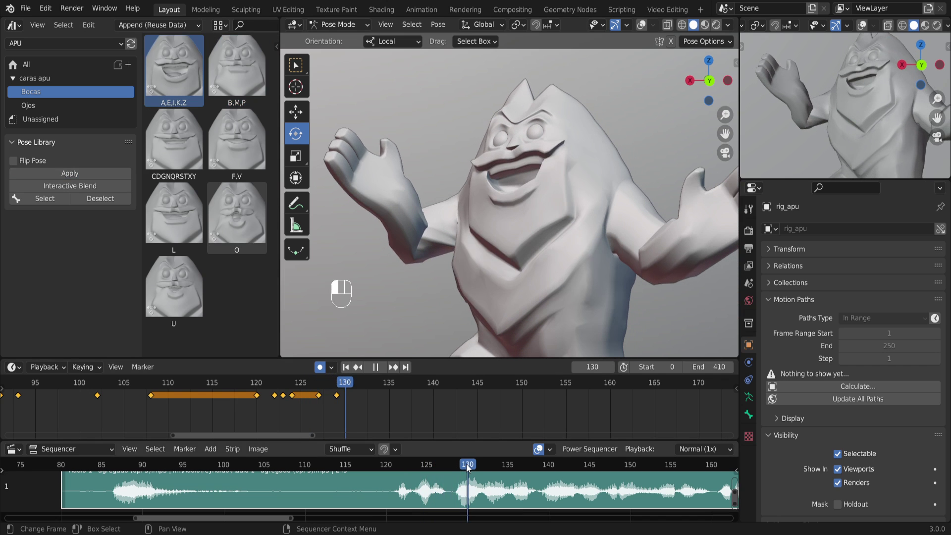
{"action": "left_click_drag", "start_coordinate": [470, 468], "coordinate": [470, 466]}
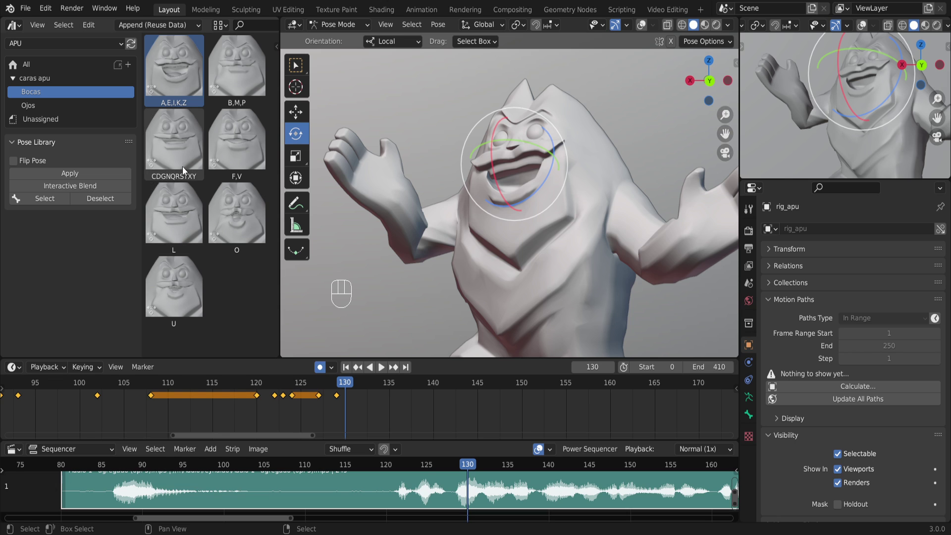
{"action": "left_click", "coordinate": [174, 236]}
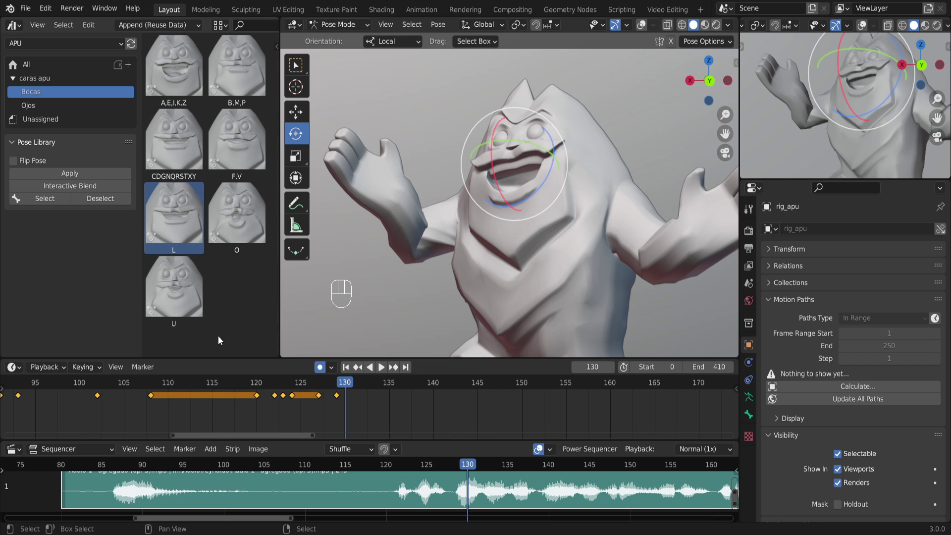
{"action": "left_click", "coordinate": [70, 174]}
Scrub through the next sound and apply the A,E,I,K,Z mouth pose at frame 133.
{"action": "left_click", "coordinate": [443, 466]}
{"action": "left_click_drag", "start_coordinate": [447, 468], "coordinate": [484, 464]}
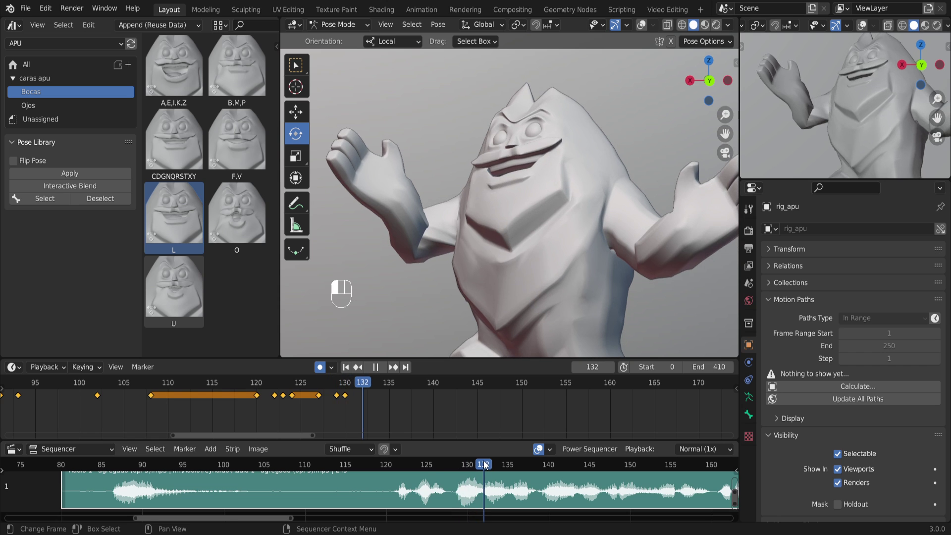
{"action": "left_click", "coordinate": [489, 464]}
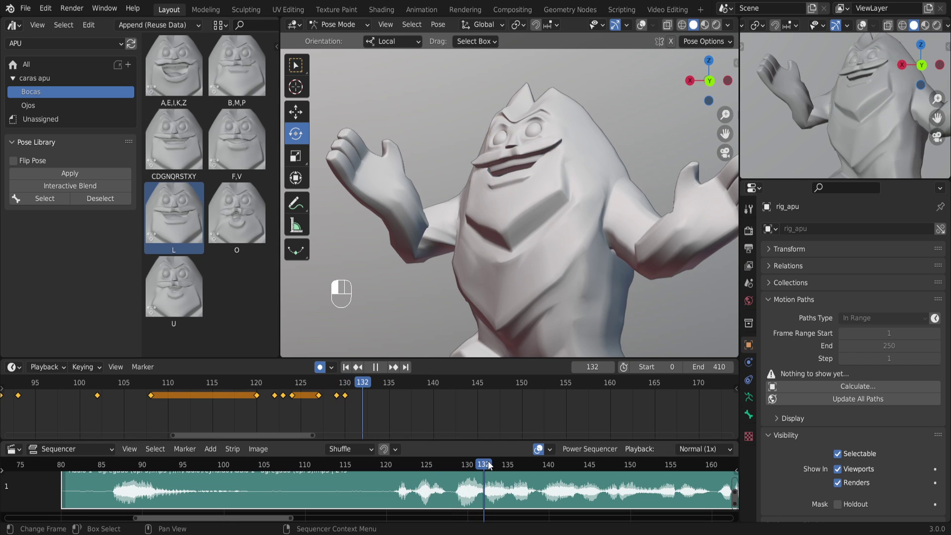
{"action": "left_click_drag", "start_coordinate": [489, 464], "coordinate": [492, 464]}
{"action": "left_click", "coordinate": [157, 78]}
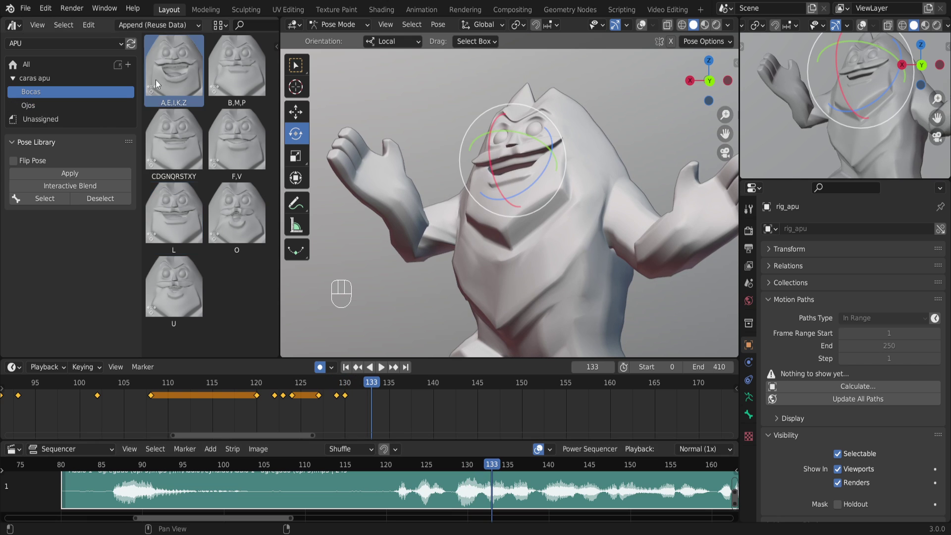
{"action": "left_click", "coordinate": [103, 174]}
Apply the B,M,P mouth pose to the selected controls at frame 135.
{"action": "left_click_drag", "start_coordinate": [479, 466], "coordinate": [508, 468]}
{"action": "left_click", "coordinate": [251, 79]}
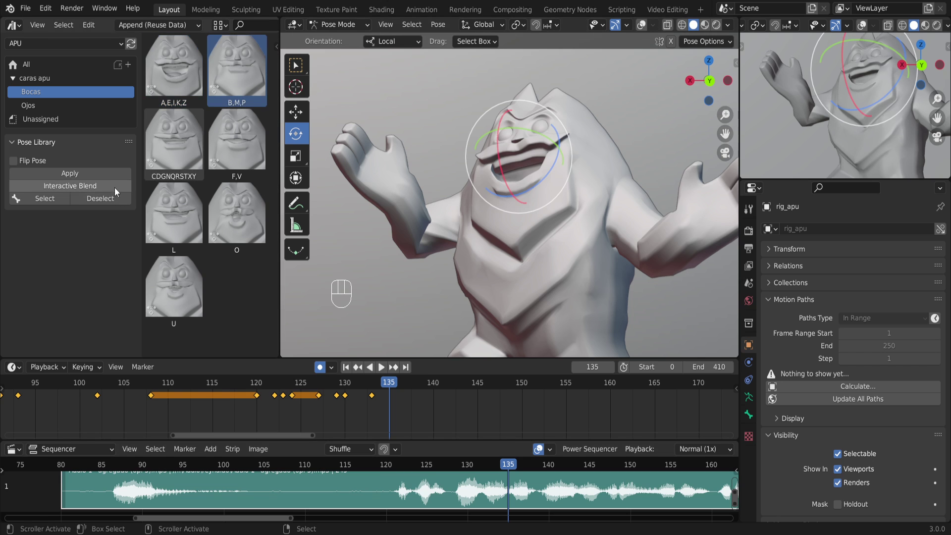
{"action": "left_click", "coordinate": [91, 173]}
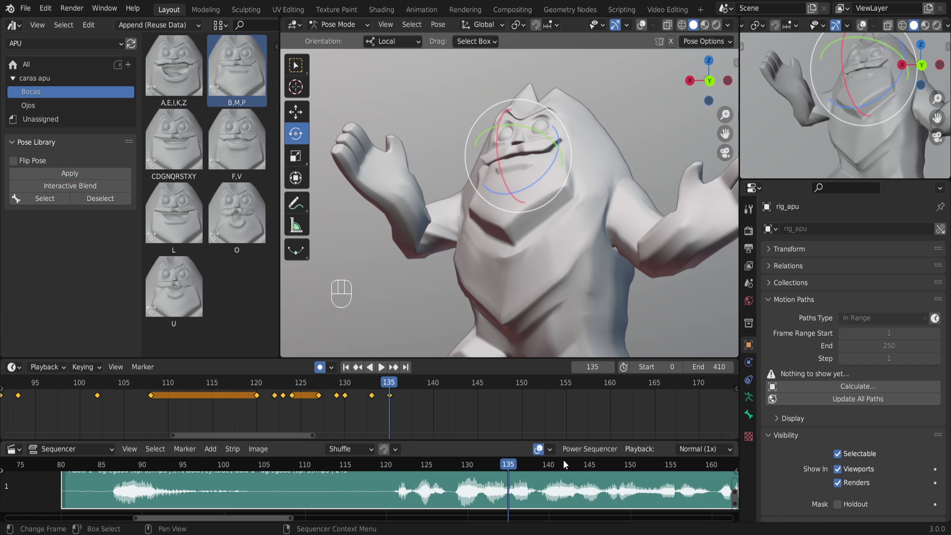
Blend the A,E,I,K,Z mouth pose at about 57% at frame 137.
{"action": "left_click_drag", "start_coordinate": [509, 468], "coordinate": [523, 465]}
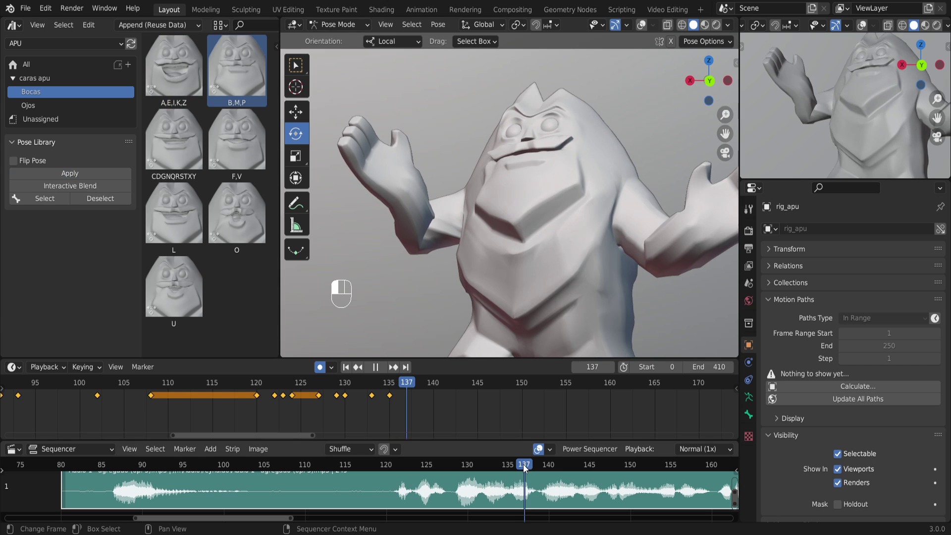
{"action": "left_click", "coordinate": [173, 86]}
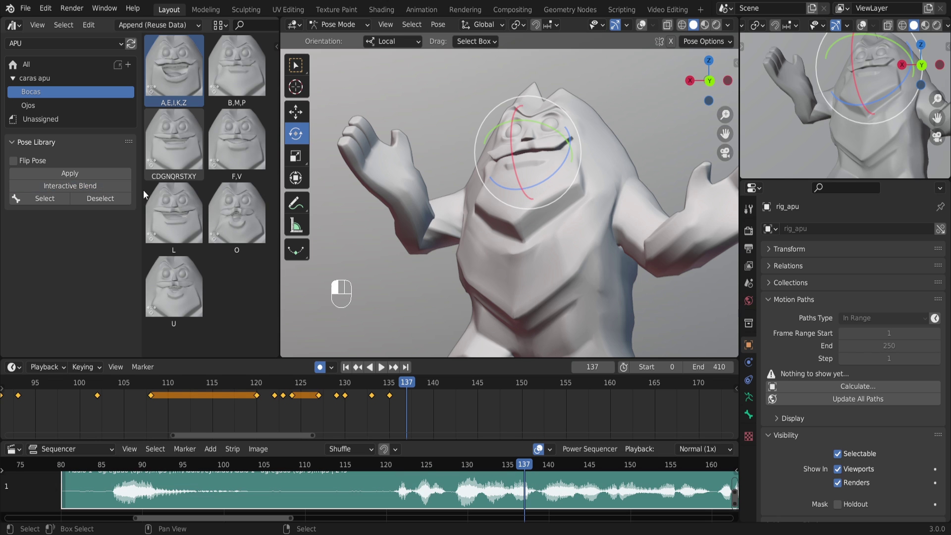
{"action": "left_click", "coordinate": [98, 185]}
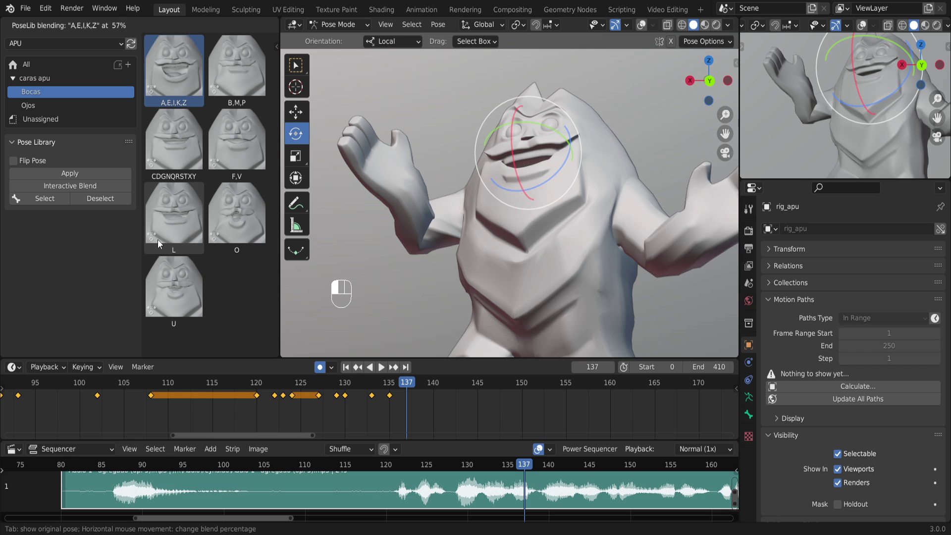
{"action": "left_click", "coordinate": [459, 391]}
Play the animation from frame 117 to check the mouth poses against the audio.
{"action": "left_click_drag", "start_coordinate": [389, 389], "coordinate": [426, 391]}
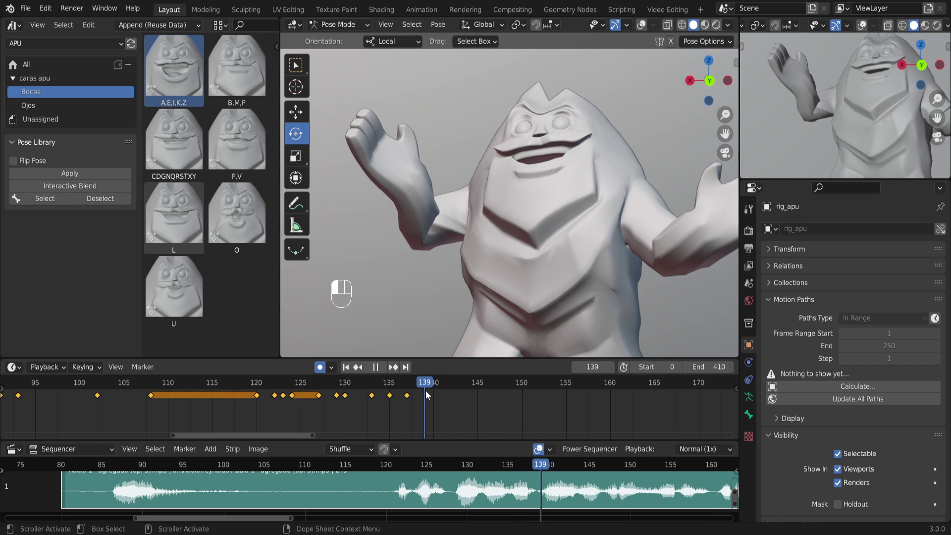
{"action": "left_click_drag", "start_coordinate": [423, 391], "coordinate": [257, 378]}
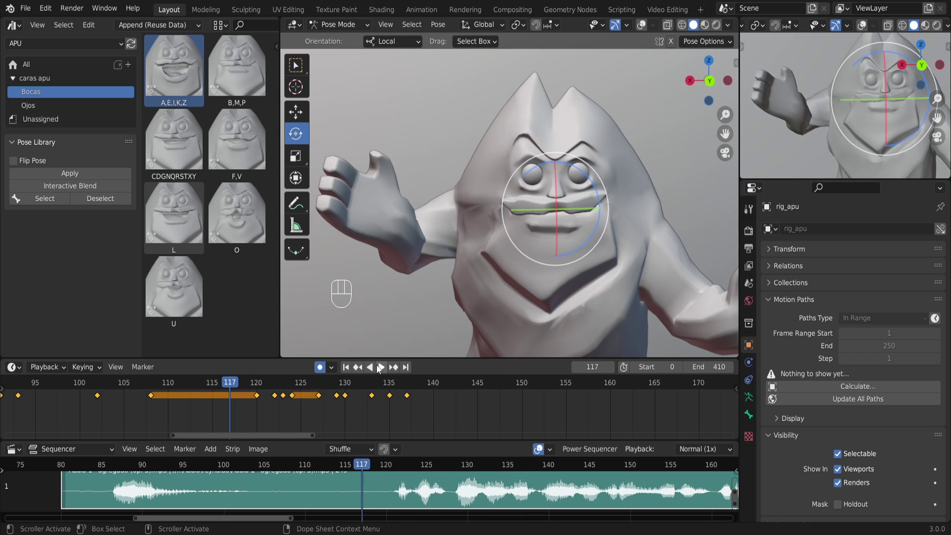
{"action": "left_click", "coordinate": [379, 367]}
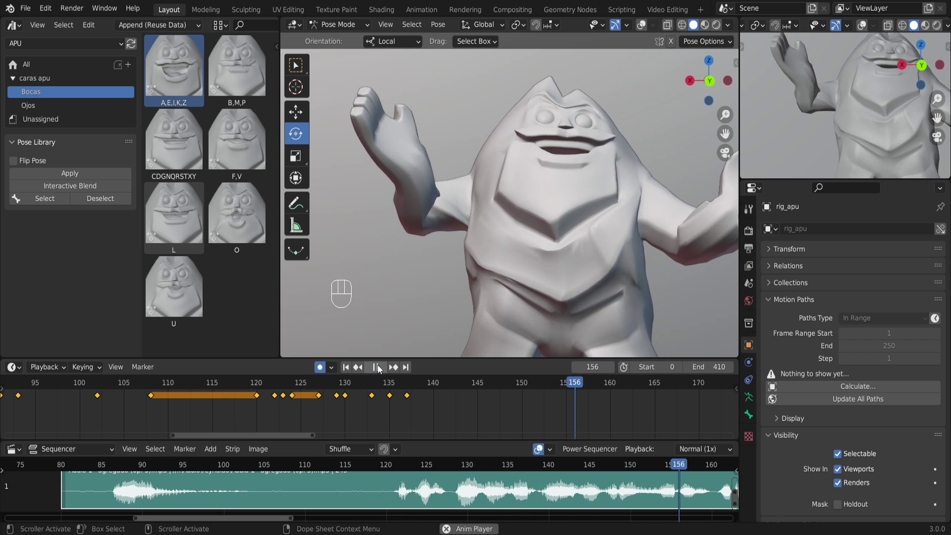
{"action": "left_click", "coordinate": [377, 367]}
Blend the A,E,I,K,Z mouth pose in at a very low percentage at frame 138.
{"action": "left_click_drag", "start_coordinate": [459, 394], "coordinate": [420, 383]}
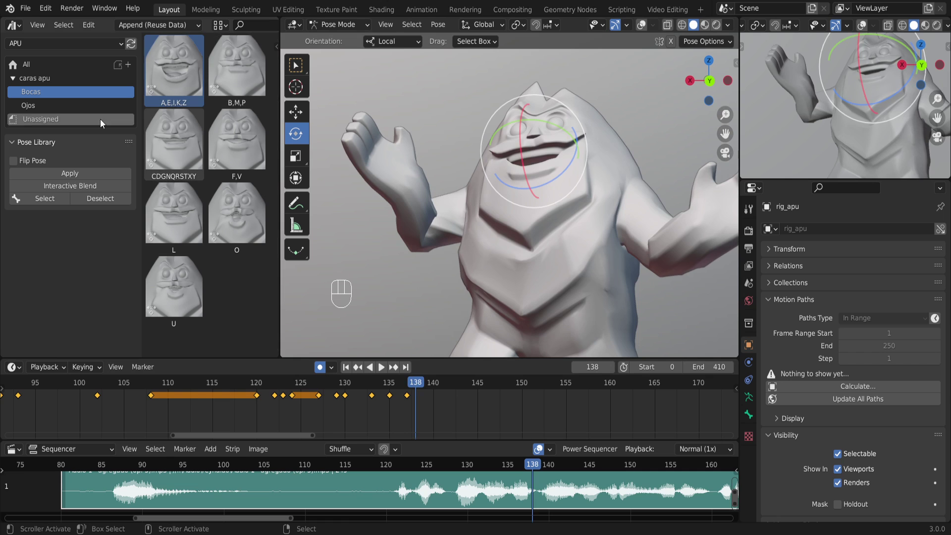
{"action": "left_click", "coordinate": [92, 187]}
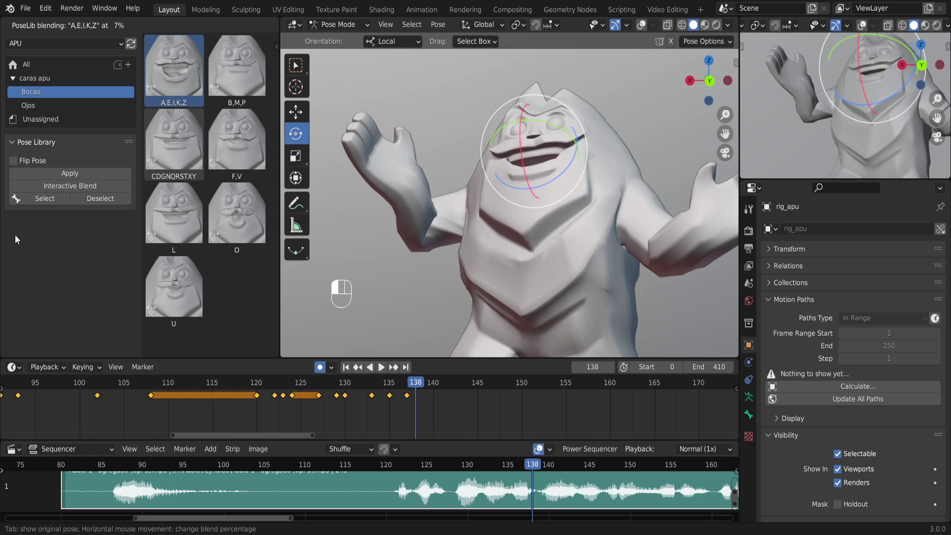
{"action": "left_click", "coordinate": [4, 251]}
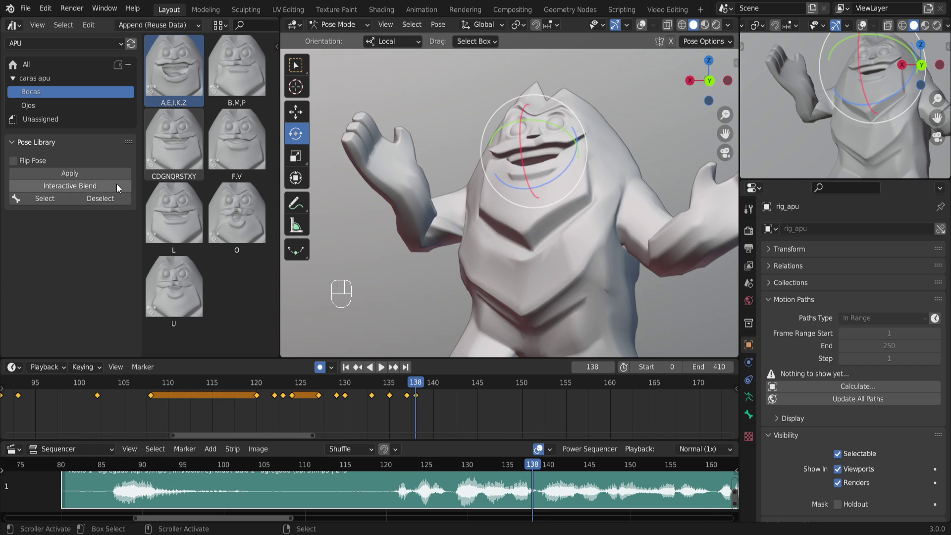
Partially blend the B,M,P mouth pose into the mouth at frame 138 to close it somewhat.
{"action": "left_click", "coordinate": [229, 66]}
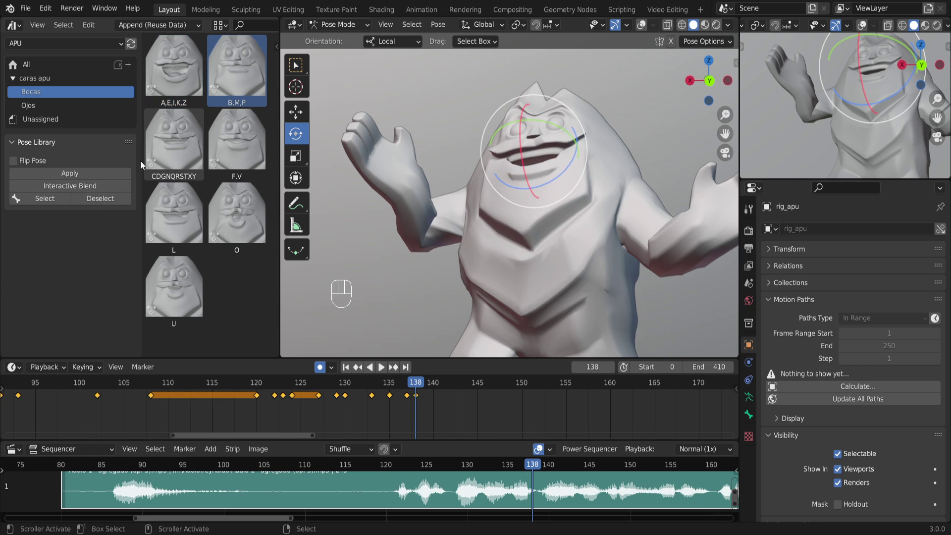
{"action": "left_click", "coordinate": [85, 186]}
{"action": "left_click", "coordinate": [68, 192]}
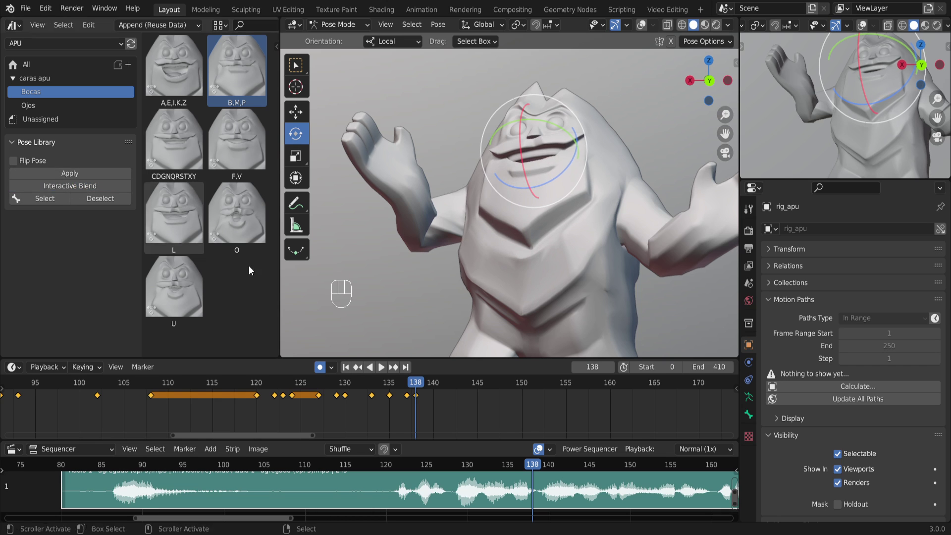
Apply the A,E,I,K,Z mouth pose to the selected controls at frame 140.
{"action": "mouse_move", "coordinate": [415, 383]}
{"action": "left_mouse_down"}
{"action": "mouse_move", "coordinate": [389, 385]}
{"action": "mouse_move", "coordinate": [430, 384]}
{"action": "left_mouse_up"}
{"action": "left_click", "coordinate": [178, 72]}
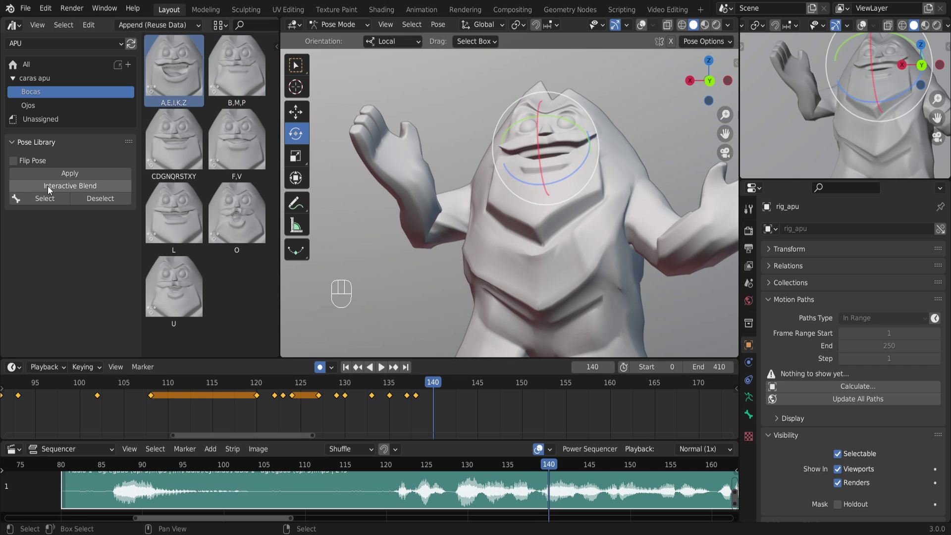
{"action": "left_click", "coordinate": [72, 176]}
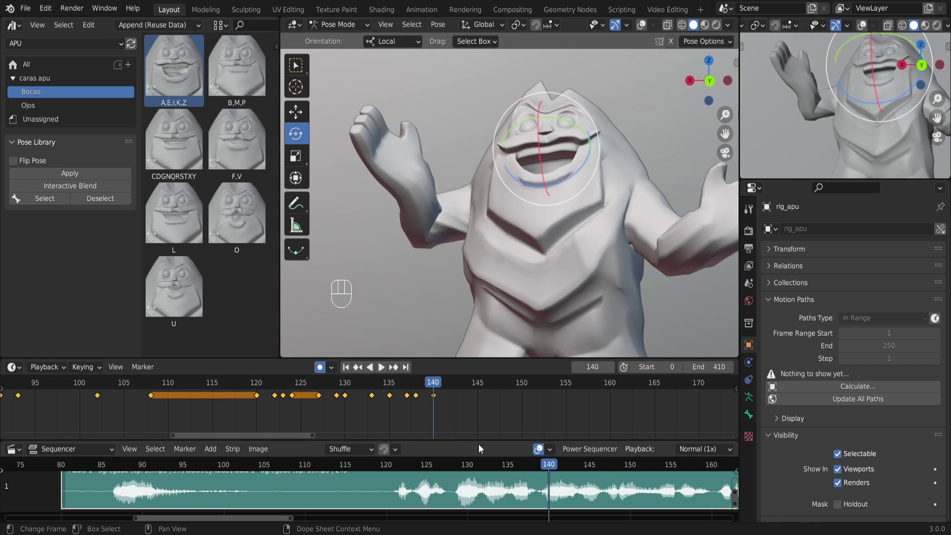
Play the animation from frame 138 to review the newest mouth poses with the sound.
{"action": "mouse_move", "coordinate": [529, 463]}
{"action": "left_mouse_down"}
{"action": "mouse_move", "coordinate": [513, 465]}
{"action": "mouse_move", "coordinate": [556, 468]}
{"action": "mouse_move", "coordinate": [533, 471]}
{"action": "left_mouse_up"}
{"action": "left_click_drag", "start_coordinate": [409, 459], "coordinate": [403, 393]}
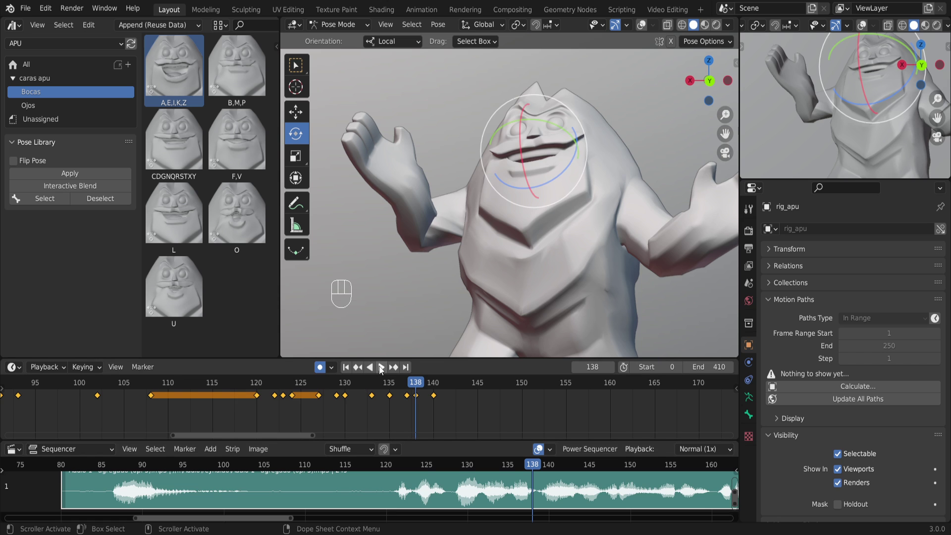
{"action": "left_click", "coordinate": [381, 367]}
{"action": "left_click", "coordinate": [379, 367]}
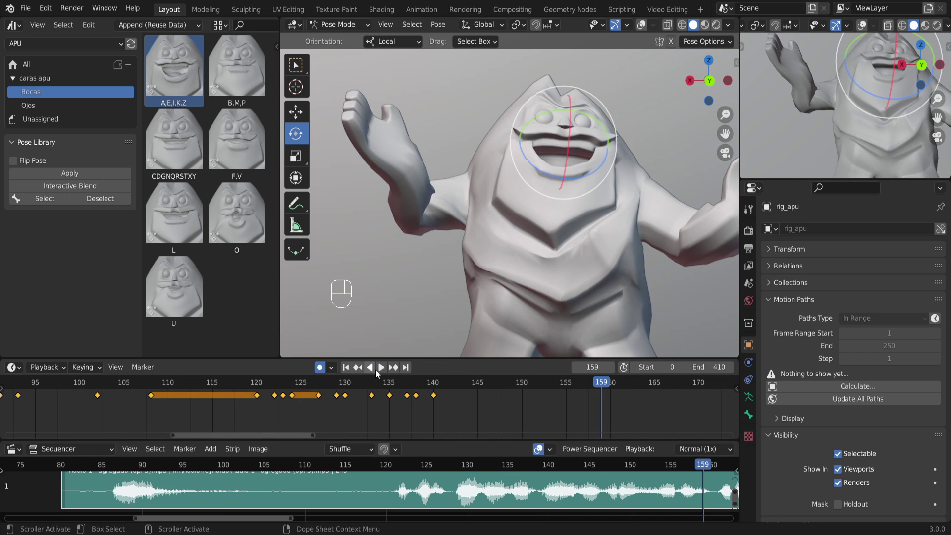
Turn off audio scrubbing in the playback settings and test scrubbing around frame 134.
{"action": "left_click", "coordinate": [506, 468]}
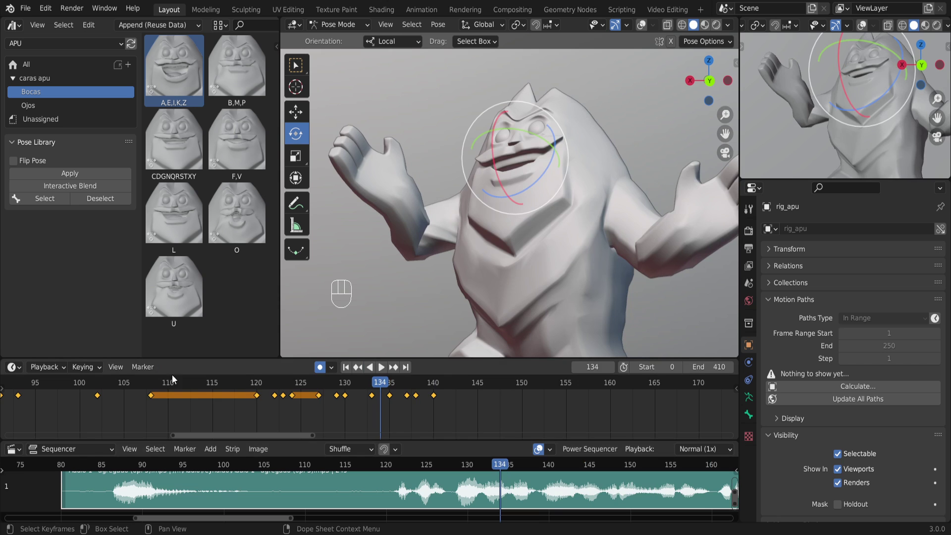
{"action": "left_click", "coordinate": [45, 367]}
{"action": "mouse_move", "coordinate": [83, 367]}
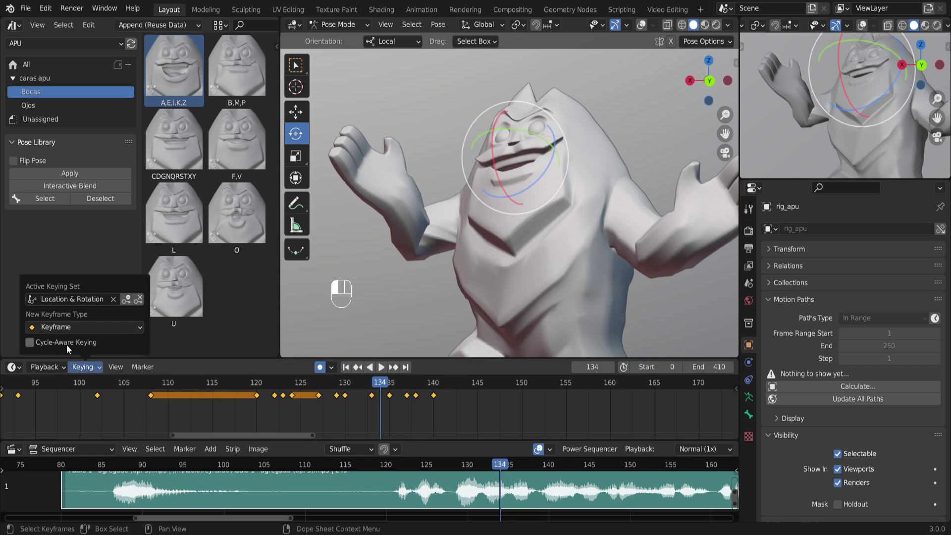
{"action": "left_click", "coordinate": [48, 369]}
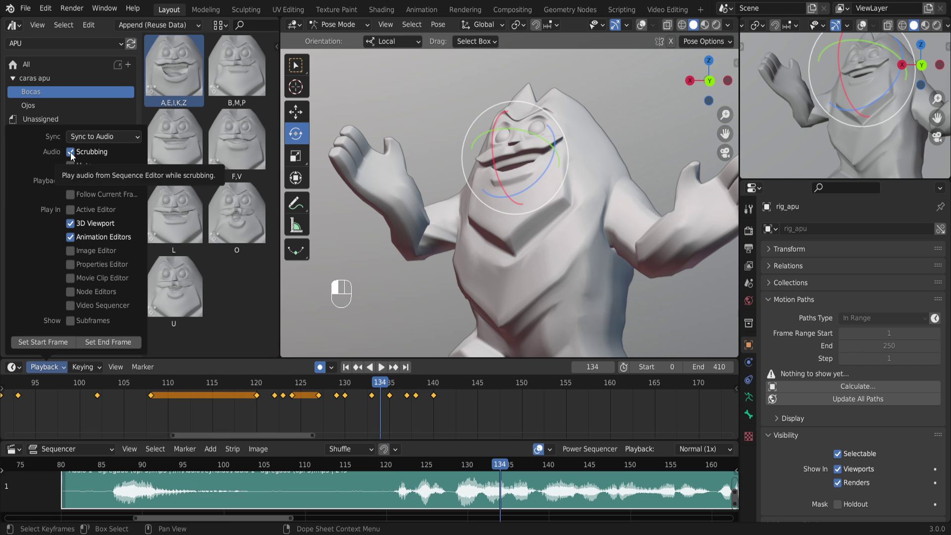
{"action": "key", "text": "space"}
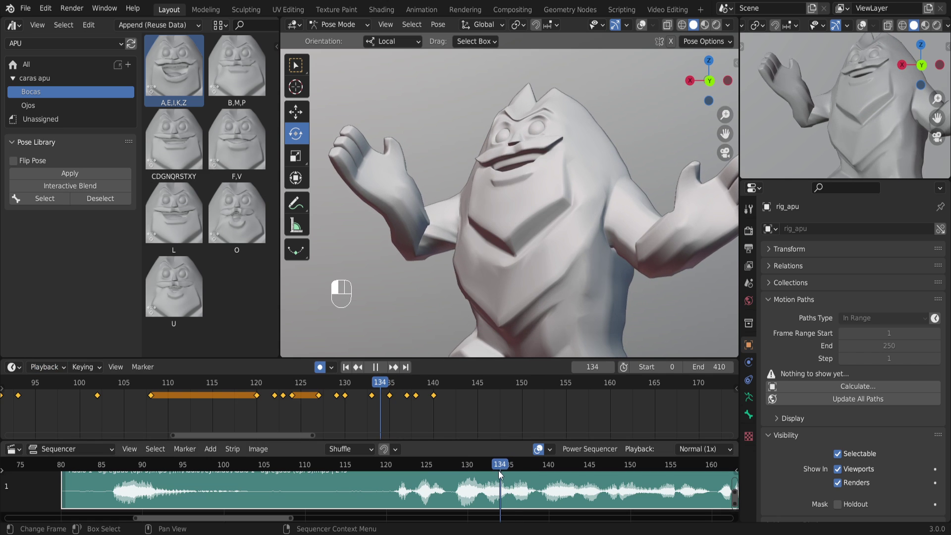
{"action": "key", "text": "space"}
Turn audio scrubbing back on in the playback settings and scrub the sequencer to frame 138.
{"action": "left_click", "coordinate": [40, 370]}
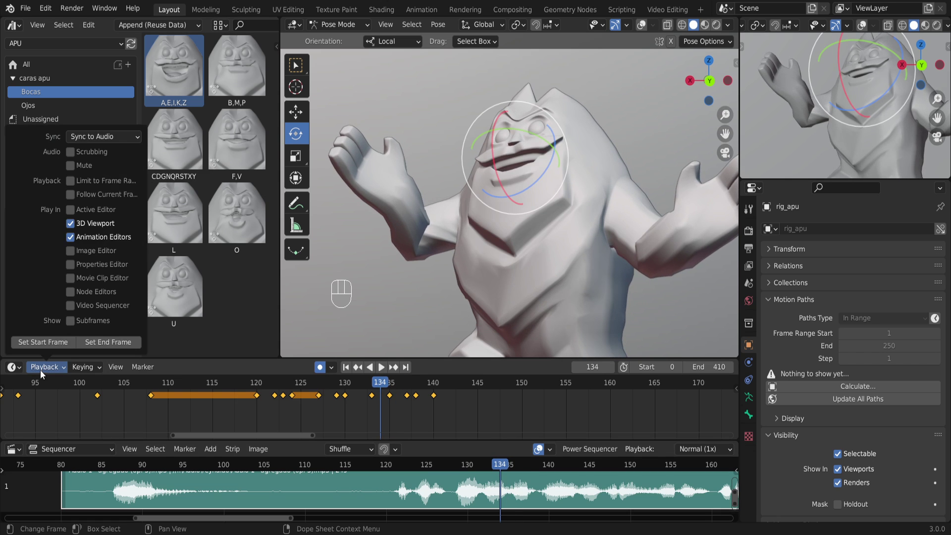
{"action": "left_click", "coordinate": [68, 154]}
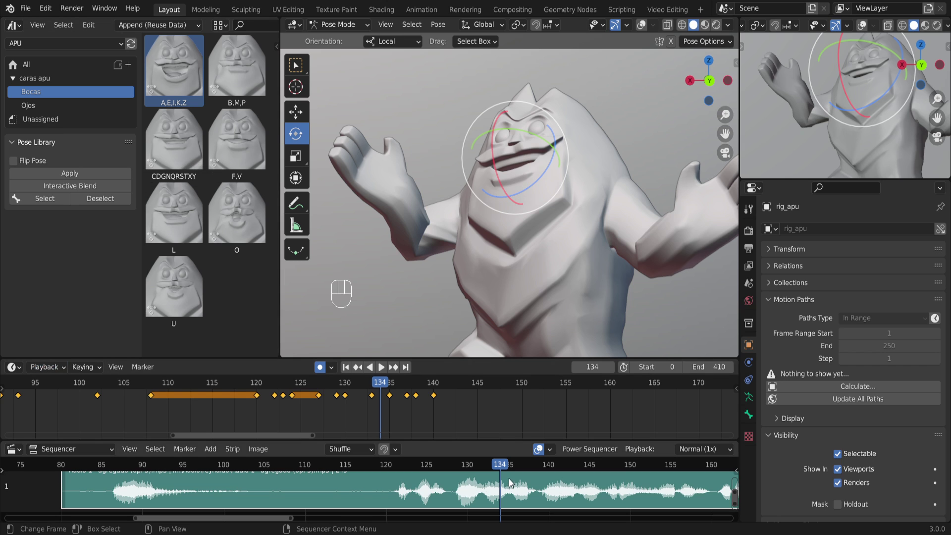
{"action": "left_click_drag", "start_coordinate": [503, 468], "coordinate": [532, 468]}
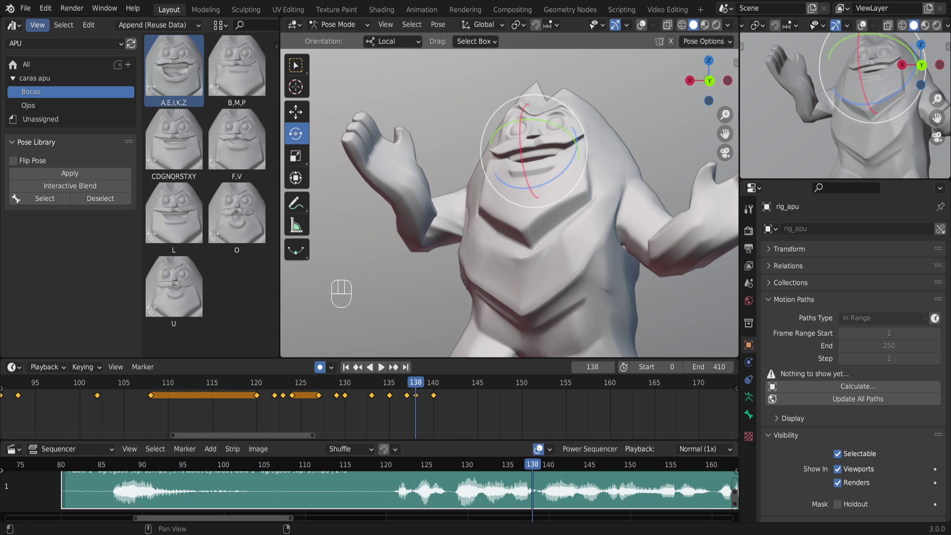
Save the project as Rio3.blend.
{"action": "left_click", "coordinate": [26, 8]}
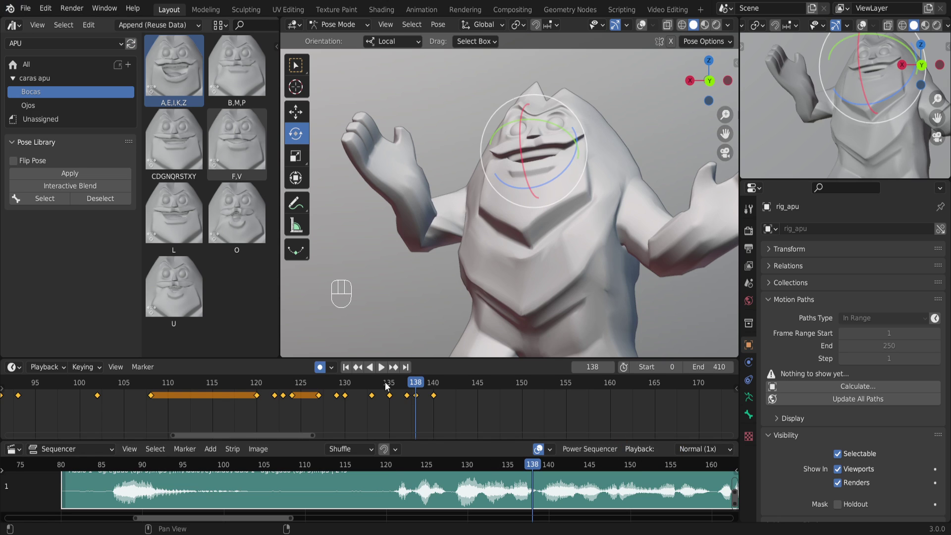
{"action": "key", "text": "ctrl+s"}
{"action": "left_click", "coordinate": [23, 8]}
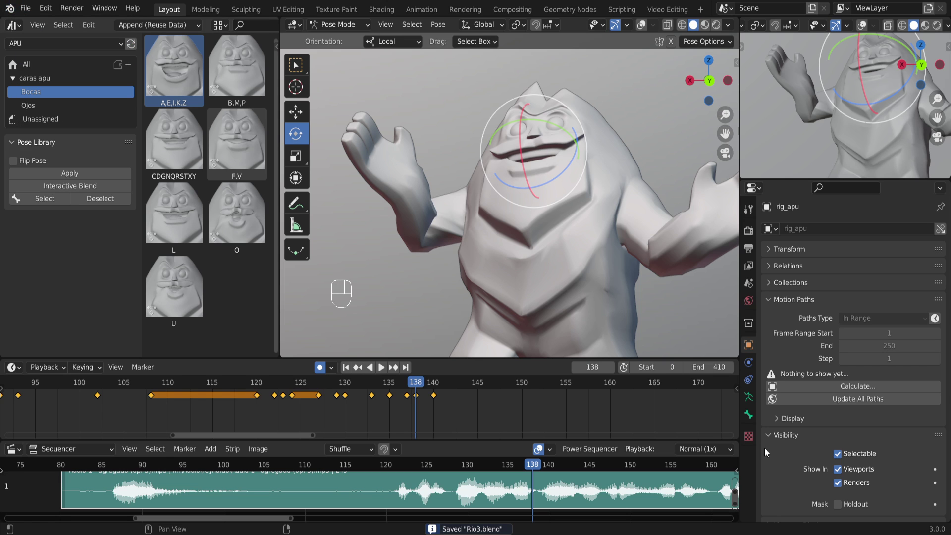
Apply the U mouth pose at frames 142 and 143.
{"action": "left_click_drag", "start_coordinate": [520, 464], "coordinate": [562, 466]}
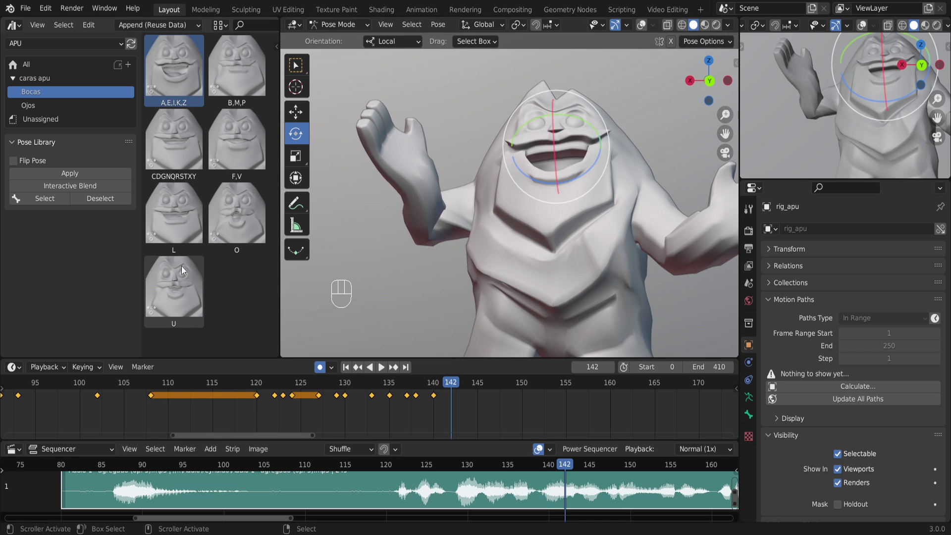
{"action": "left_click", "coordinate": [179, 293]}
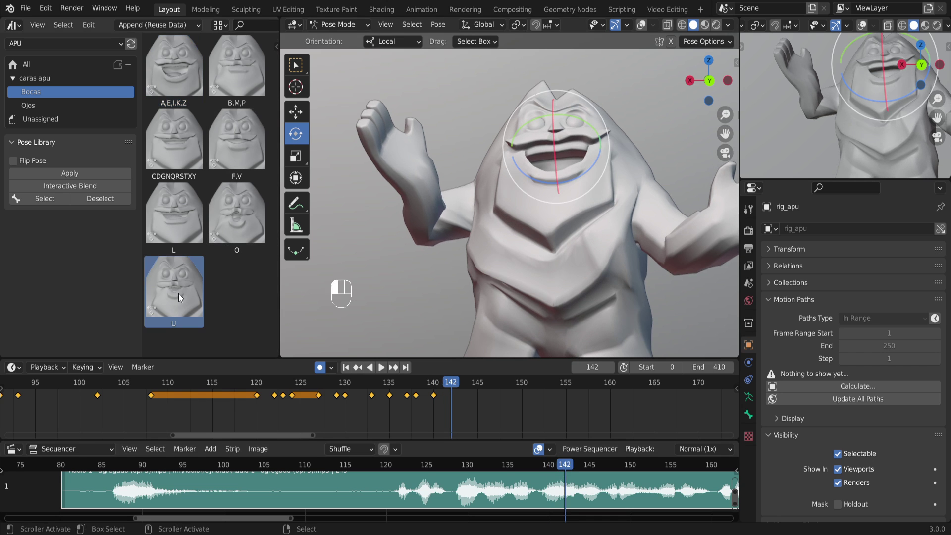
{"action": "left_click", "coordinate": [60, 173]}
{"action": "left_click_drag", "start_coordinate": [551, 468], "coordinate": [574, 463]}
{"action": "left_click", "coordinate": [73, 176]}
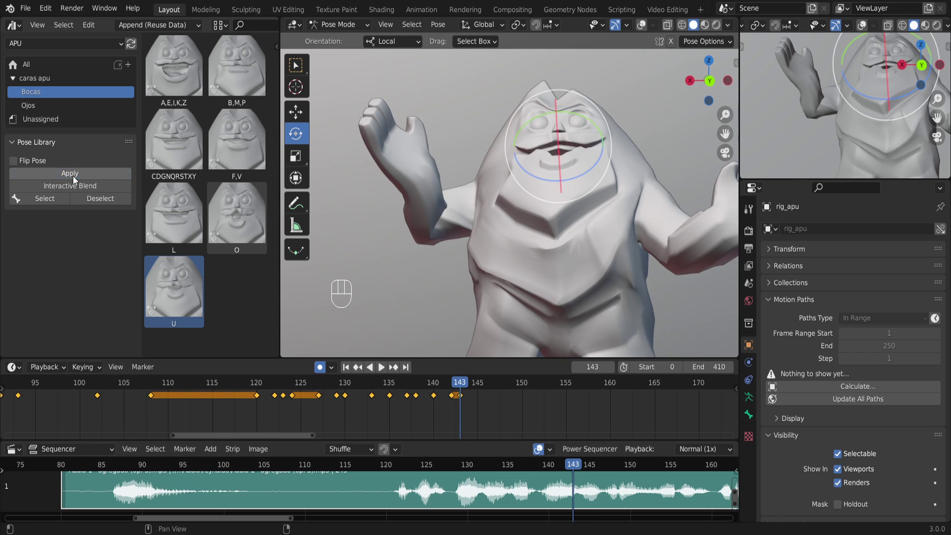
Apply the A,E,I,K,Z mouth pose at frame 144.
{"action": "left_click_drag", "start_coordinate": [462, 382], "coordinate": [468, 382]}
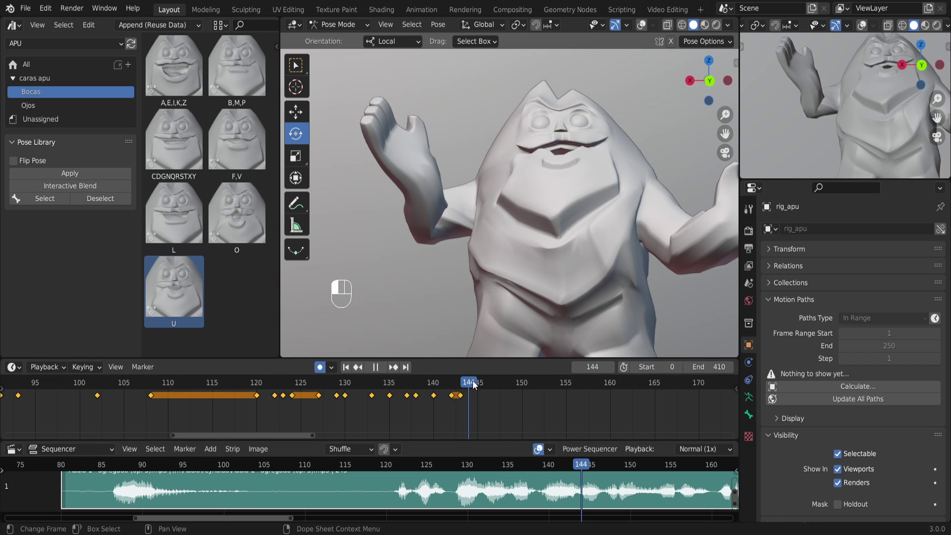
{"action": "left_click", "coordinate": [171, 75]}
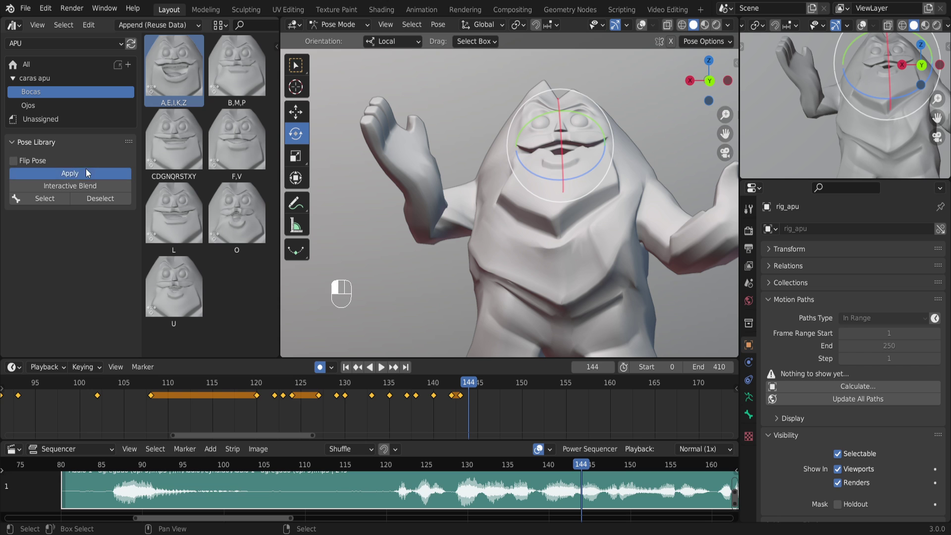
{"action": "left_click", "coordinate": [85, 170]}
Blend the B,M,P mouth pose into the character's face at frame 147.
{"action": "left_click_drag", "start_coordinate": [558, 463], "coordinate": [605, 468]}
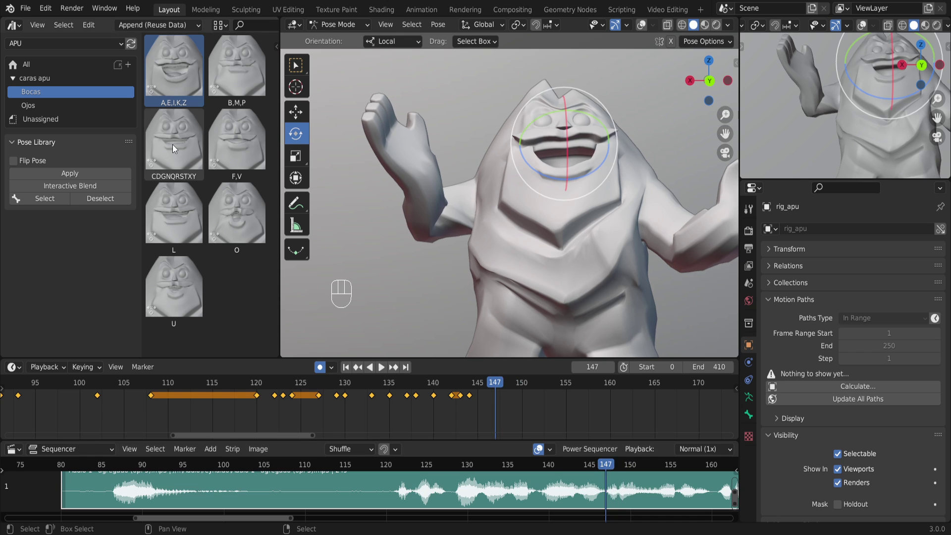
{"action": "left_click", "coordinate": [230, 76]}
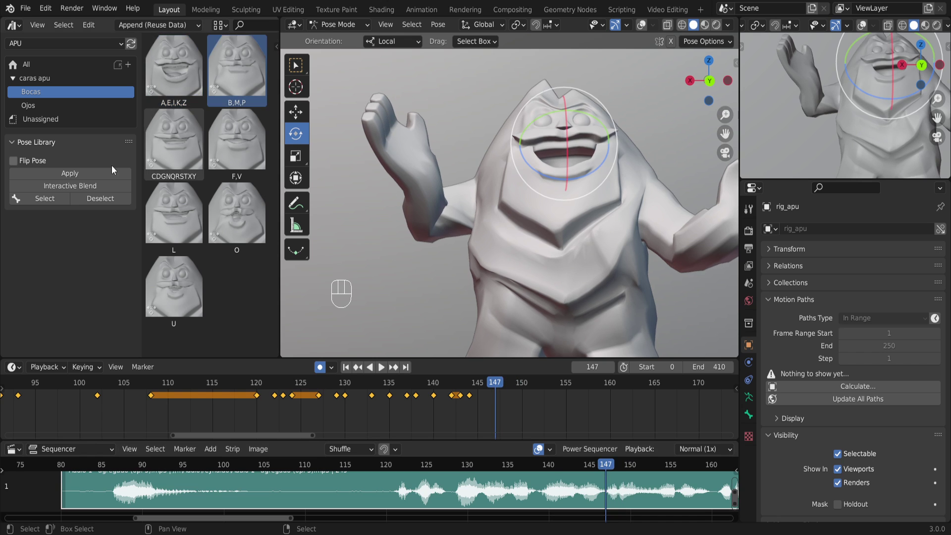
{"action": "left_click", "coordinate": [78, 186]}
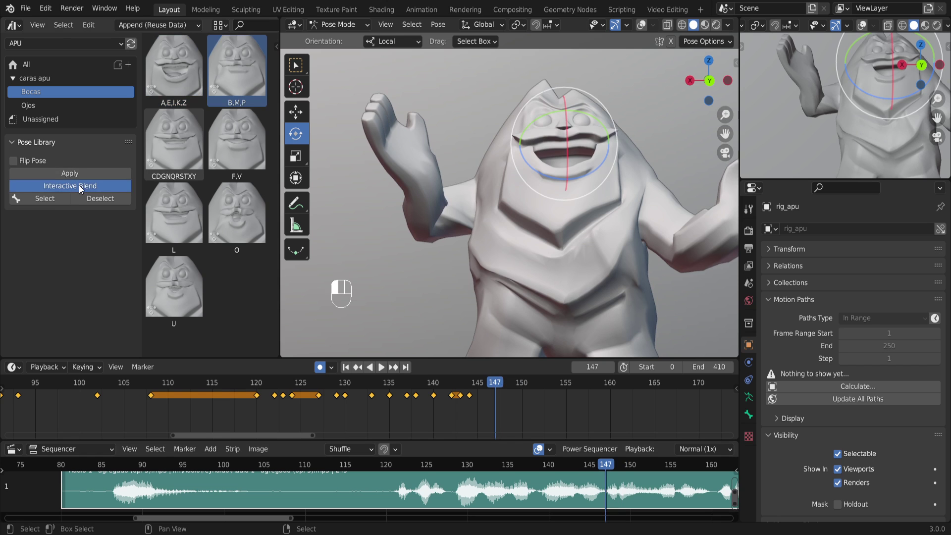
{"action": "left_click", "coordinate": [211, 212]}
Play the animation from frame 145 to review the closing mouth movement with the sound.
{"action": "mouse_move", "coordinate": [582, 462]}
{"action": "left_mouse_down"}
{"action": "mouse_move", "coordinate": [565, 464]}
{"action": "mouse_move", "coordinate": [617, 466]}
{"action": "mouse_move", "coordinate": [587, 468]}
{"action": "left_mouse_up"}
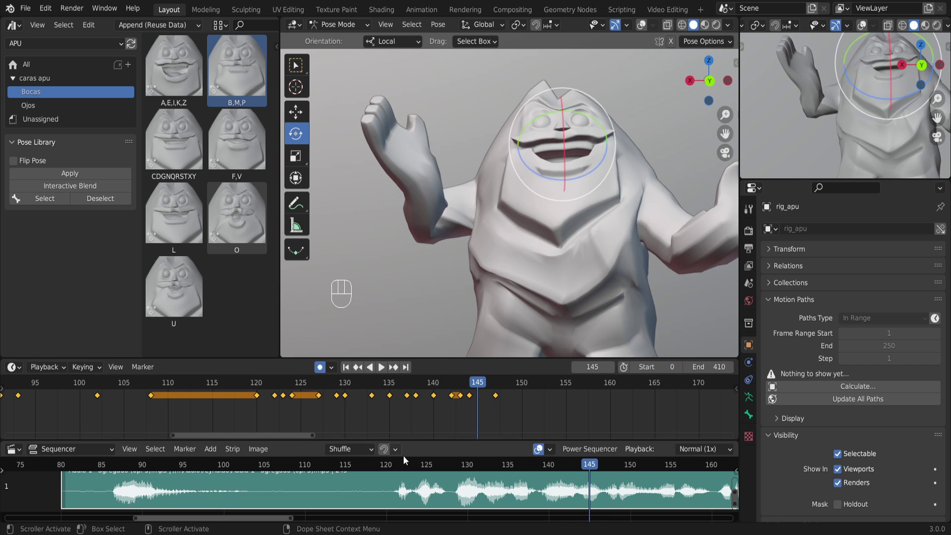
{"action": "left_click", "coordinate": [380, 368]}
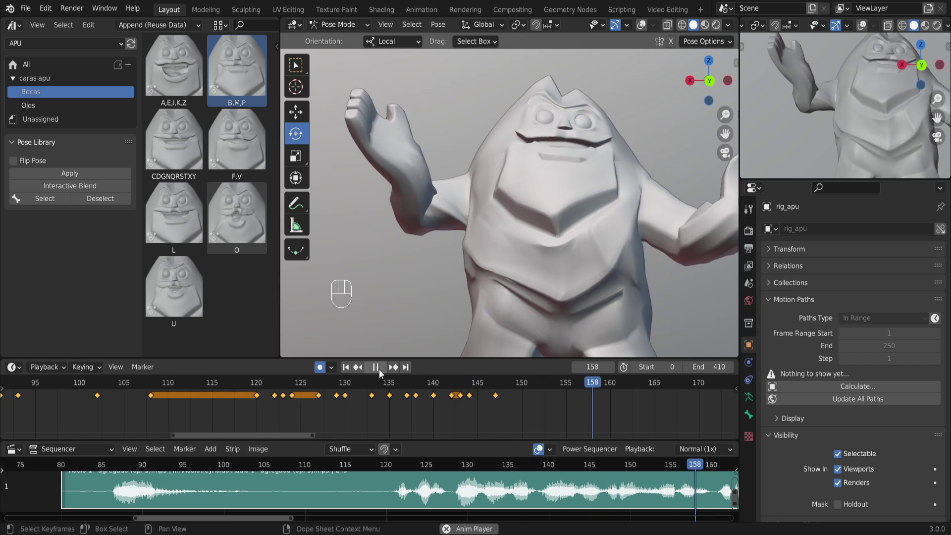
{"action": "left_click", "coordinate": [592, 467]}
Apply the CDGNQRSTXY mouth pose at frame 148.
{"action": "left_click_drag", "start_coordinate": [594, 467], "coordinate": [608, 468]}
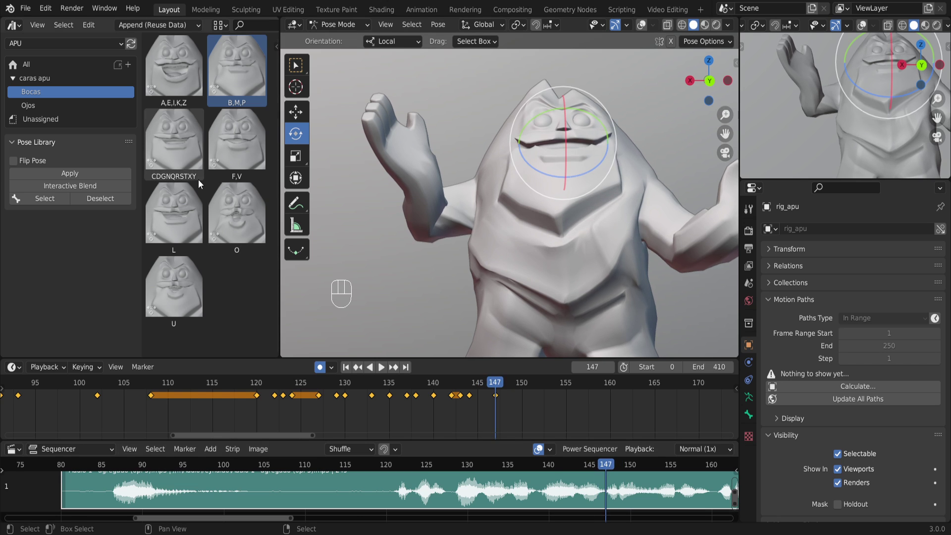
{"action": "left_click", "coordinate": [170, 159]}
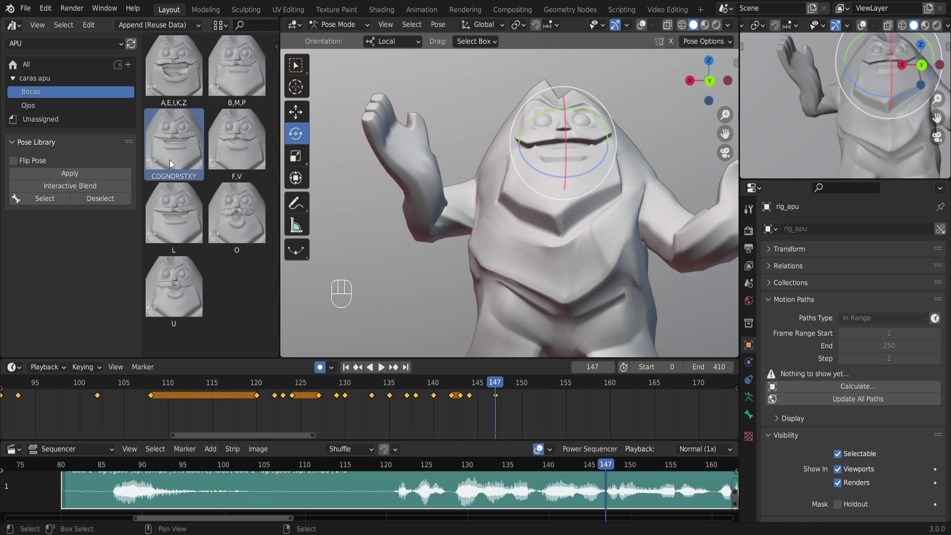
{"action": "left_click", "coordinate": [87, 173]}
{"action": "left_click_drag", "start_coordinate": [496, 386], "coordinate": [505, 386]}
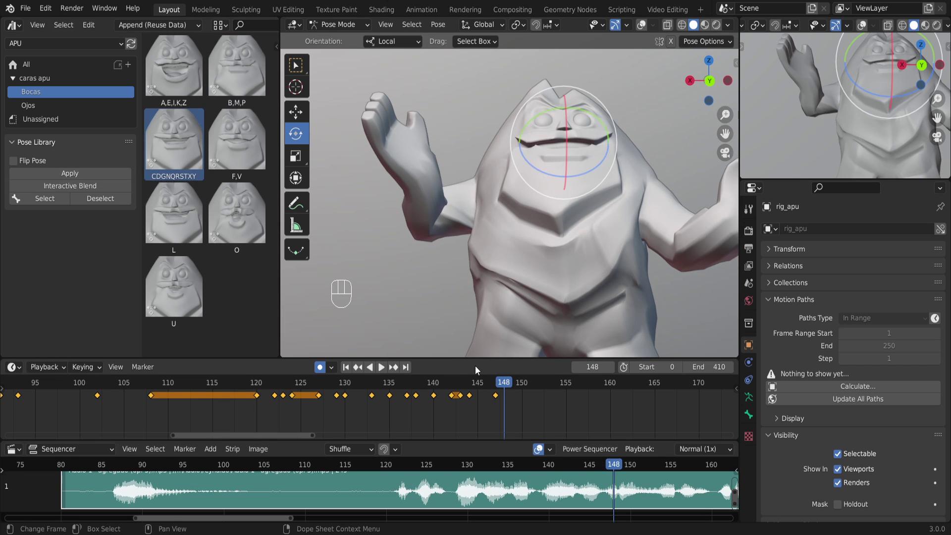
{"action": "left_click", "coordinate": [79, 175]}
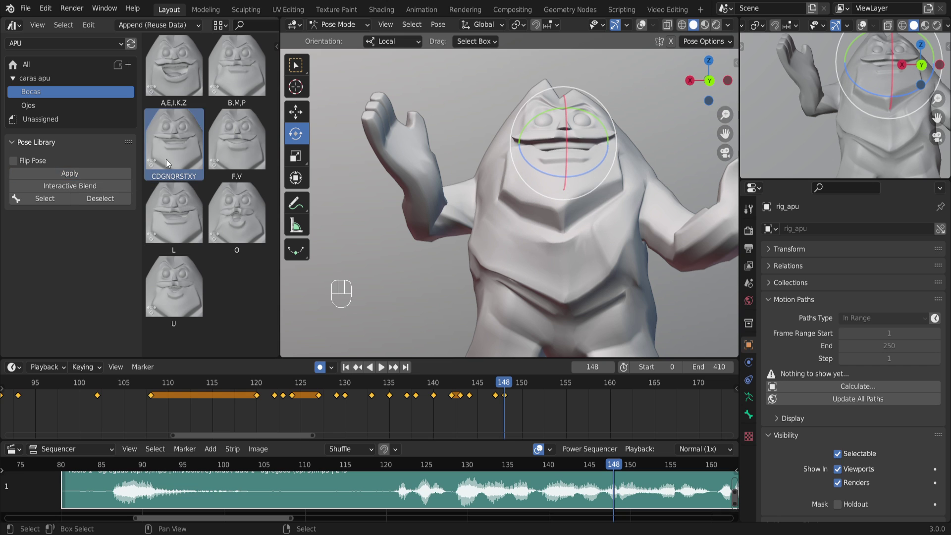
Apply the A,E,I,K,Z mouth pose at frame 149.
{"action": "left_click_drag", "start_coordinate": [613, 463], "coordinate": [622, 466]}
{"action": "left_click", "coordinate": [173, 67]}
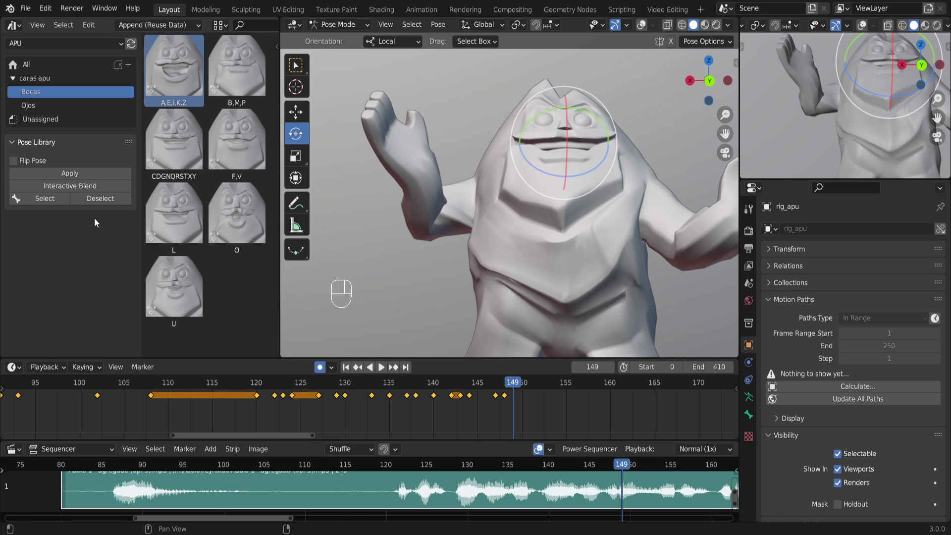
{"action": "left_click", "coordinate": [84, 175]}
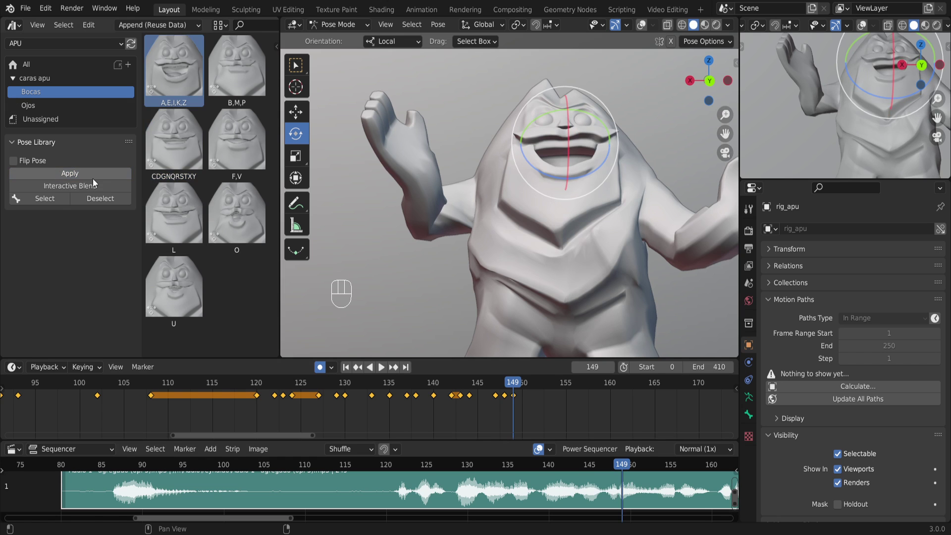
Hold the open mouth by applying the A,E,I,K,Z pose again at frame 151.
{"action": "left_click_drag", "start_coordinate": [608, 467], "coordinate": [632, 468]}
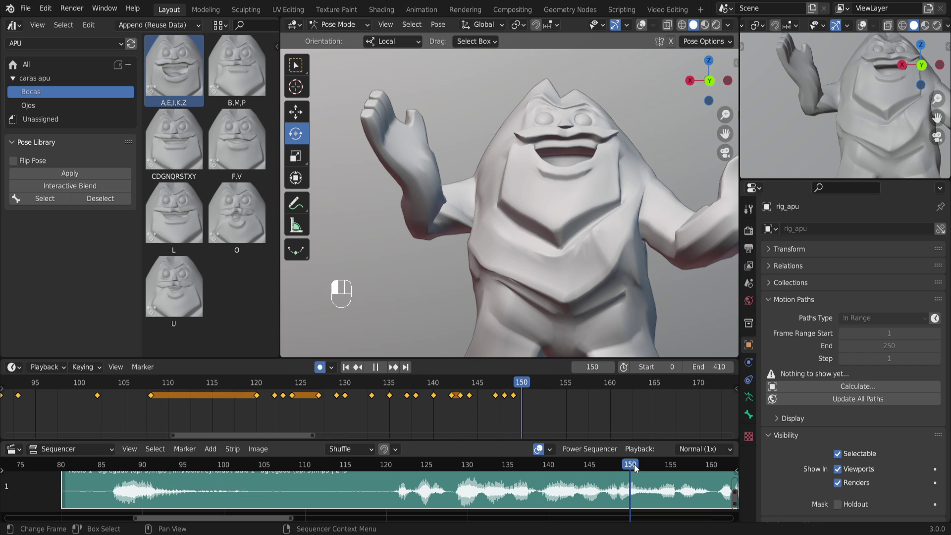
{"action": "left_click_drag", "start_coordinate": [636, 468], "coordinate": [639, 468]}
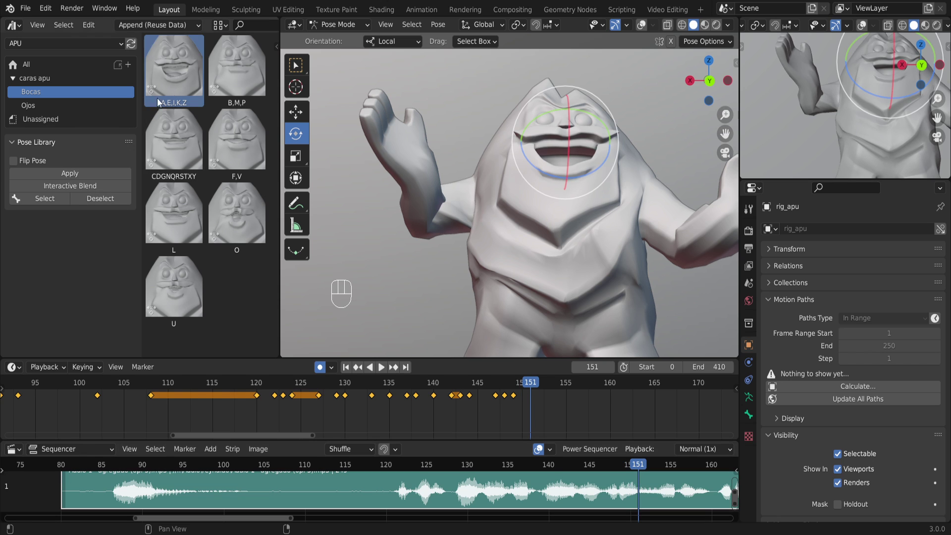
{"action": "left_click", "coordinate": [78, 174]}
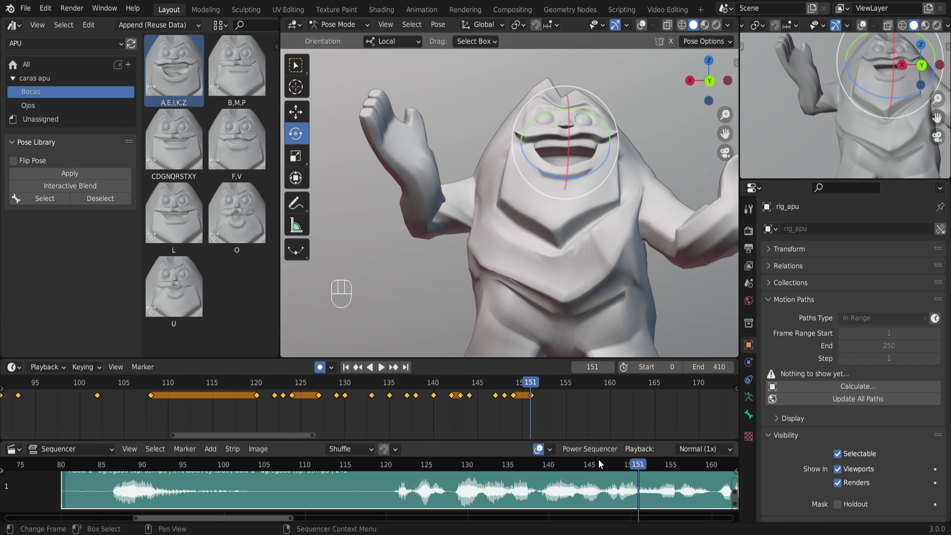
Blend the B,M,P mouth pose into the character's face at frame 152.
{"action": "left_click_drag", "start_coordinate": [633, 467], "coordinate": [644, 468]}
{"action": "left_click_drag", "start_coordinate": [647, 465], "coordinate": [647, 465]}
{"action": "left_click", "coordinate": [236, 75]}
{"action": "left_click", "coordinate": [99, 187]}
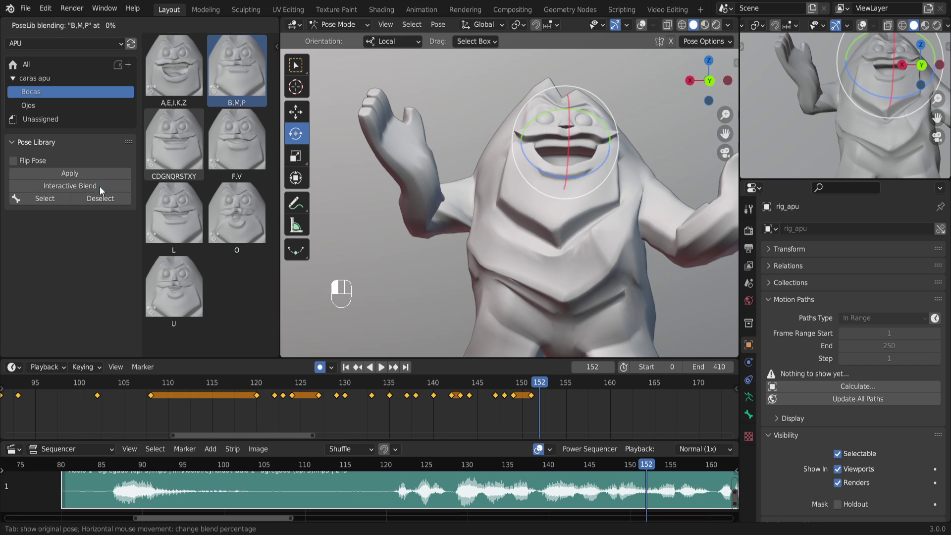
{"action": "left_click", "coordinate": [233, 207]}
Move the keyframe at frame 152 to frame 154 and the keyframe at frame 144 to frame 145.
{"action": "mouse_move", "coordinate": [648, 466]}
{"action": "left_mouse_down"}
{"action": "mouse_move", "coordinate": [584, 464]}
{"action": "mouse_move", "coordinate": [647, 463]}
{"action": "left_mouse_up"}
{"action": "left_click", "coordinate": [541, 396]}
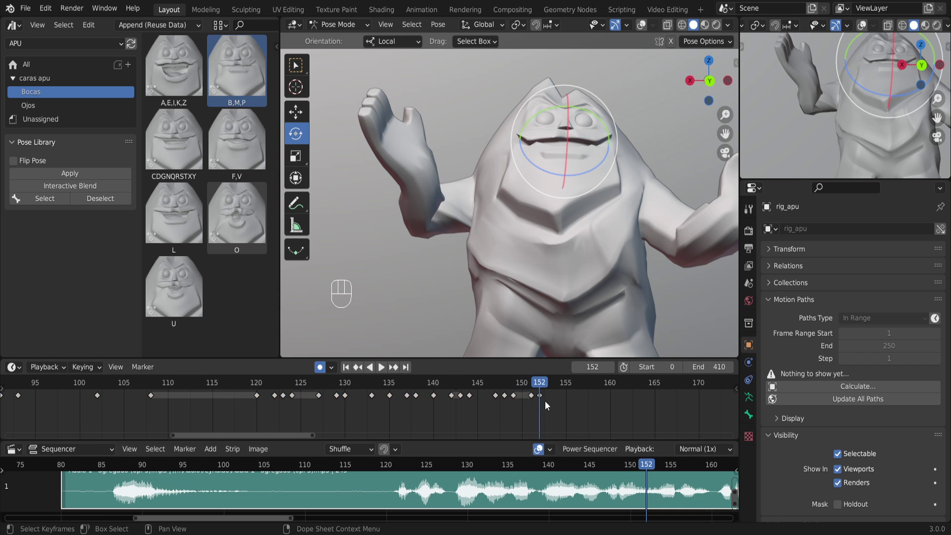
{"action": "left_click_drag", "start_coordinate": [541, 398], "coordinate": [550, 399]}
{"action": "left_click_drag", "start_coordinate": [538, 384], "coordinate": [361, 384]}
{"action": "left_click", "coordinate": [466, 393]}
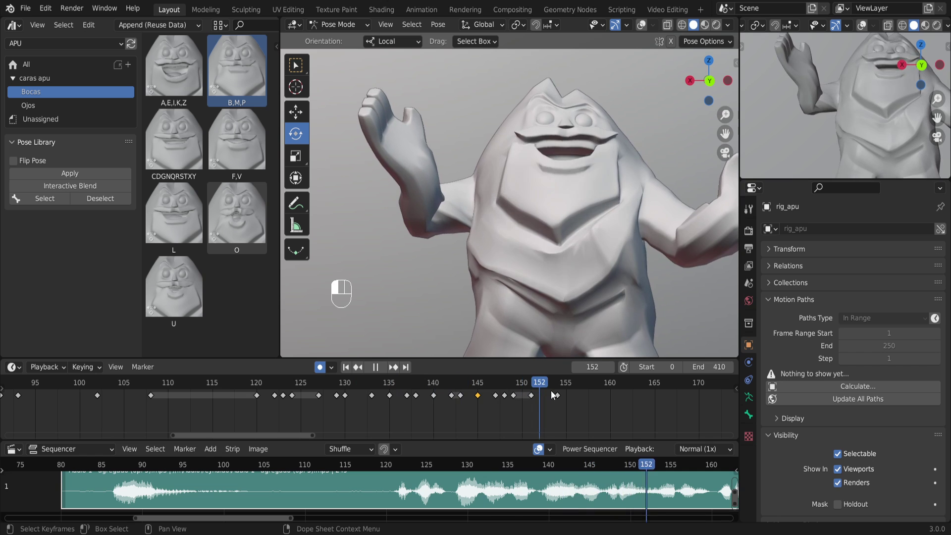
Scrub around frame 154 to check the last pose, and play the lip-sync from frame 85 with the sound.
{"action": "left_click_drag", "start_coordinate": [552, 390], "coordinate": [575, 394]}
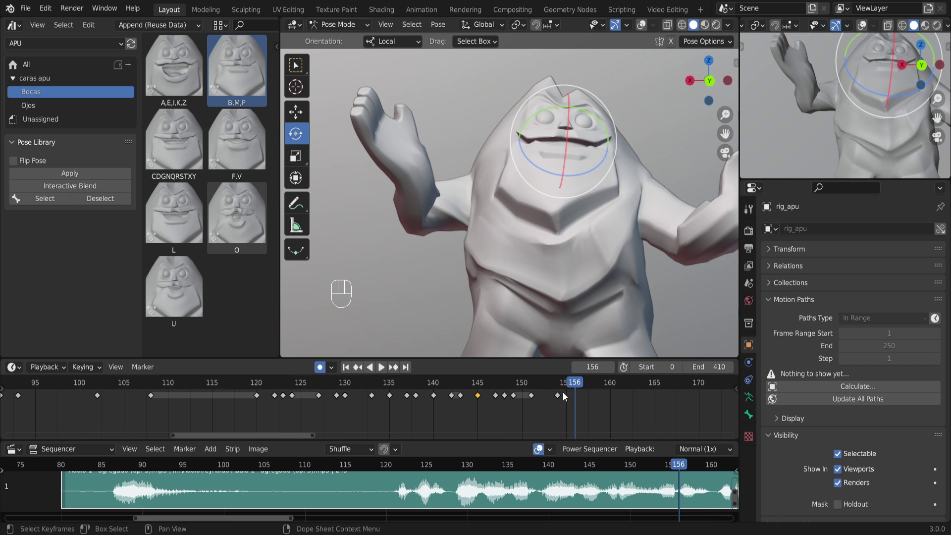
{"action": "left_click", "coordinate": [557, 378]}
{"action": "scroll", "coordinate": [333, 403], "scroll_direction": "down", "scroll_amount": 3}
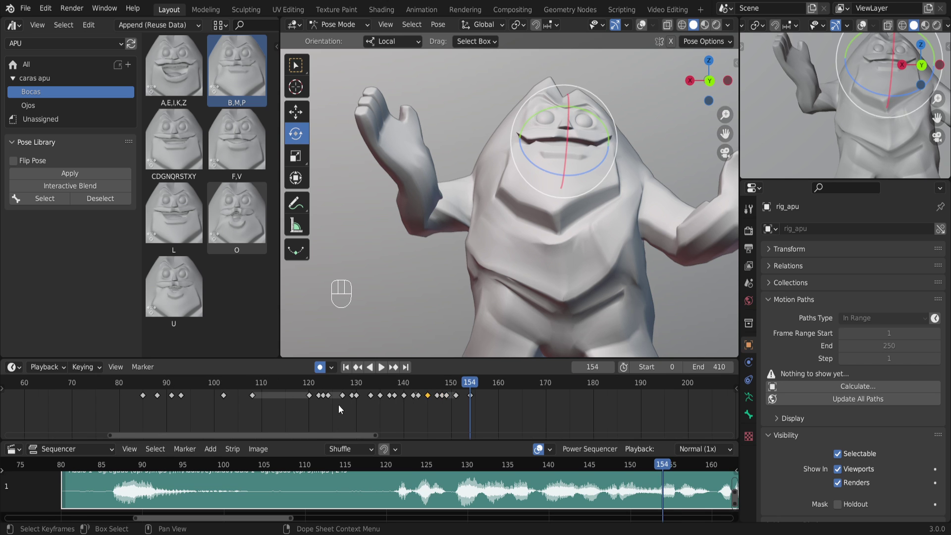
{"action": "scroll", "coordinate": [554, 487], "scroll_direction": "down", "scroll_amount": 3}
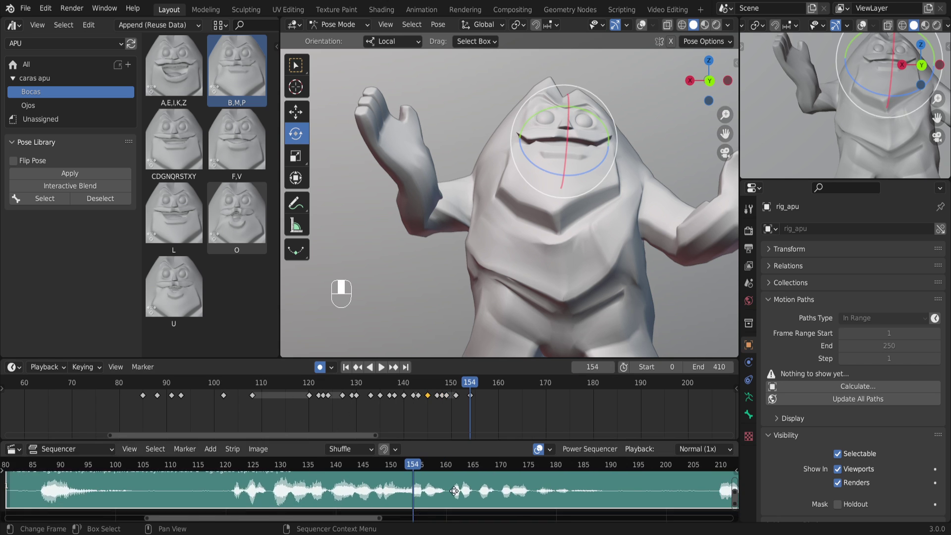
{"action": "middle_click_drag", "start_coordinate": [554, 501], "coordinate": [260, 486]}
{"action": "scroll", "coordinate": [368, 512], "scroll_direction": "down", "scroll_amount": 3}
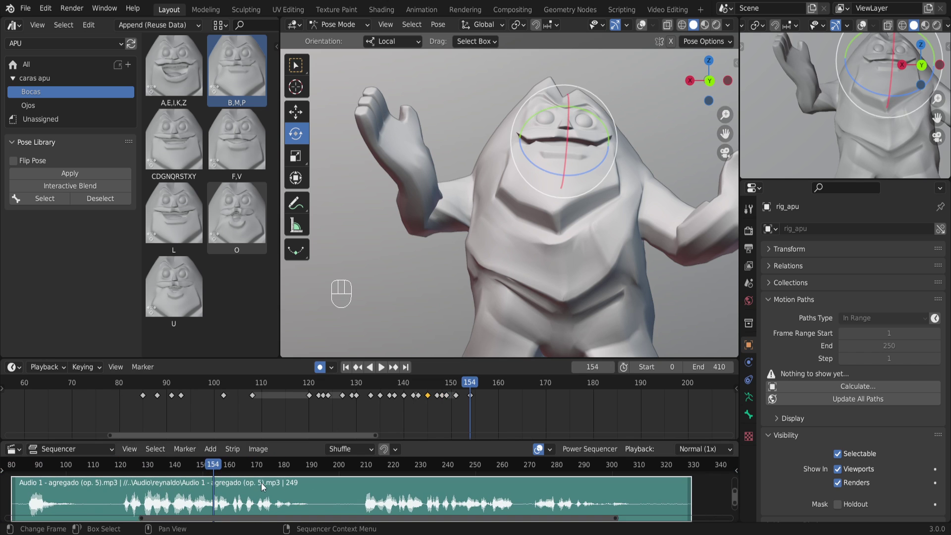
{"action": "left_click_drag", "start_coordinate": [214, 470], "coordinate": [26, 452]}
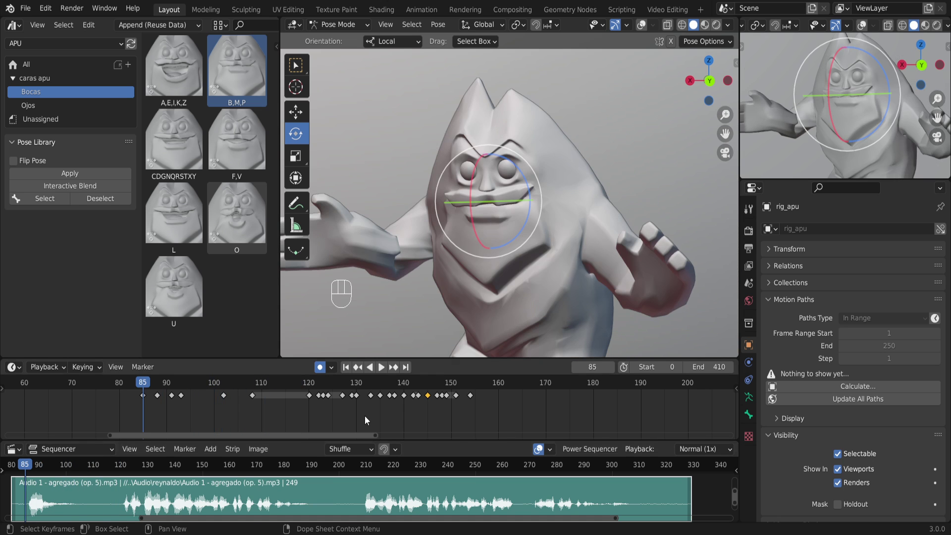
{"action": "left_click", "coordinate": [382, 369]}
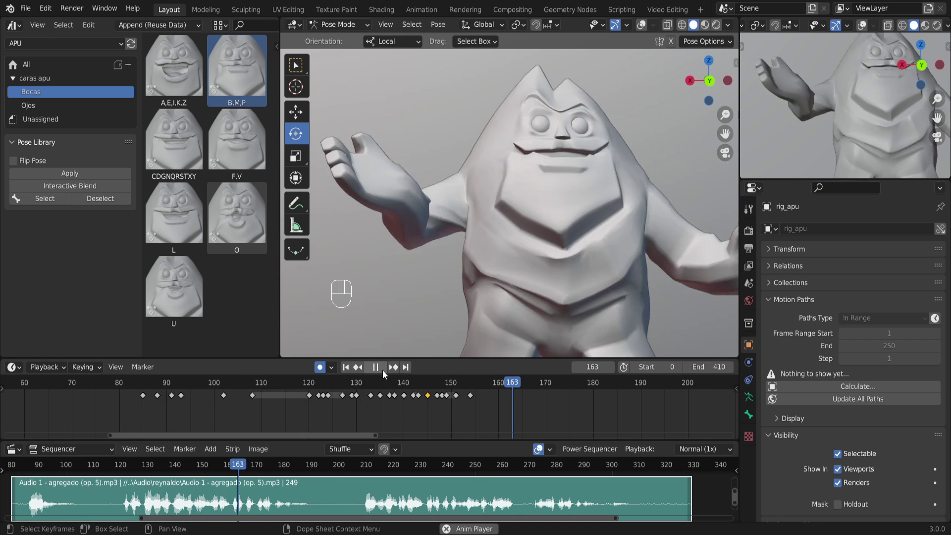
{"action": "left_click", "coordinate": [383, 369]}
Switch the main viewport to Material Preview shading at frame 94 and save the project as Rio3.blend.
{"action": "left_click_drag", "start_coordinate": [170, 465], "coordinate": [49, 464]}
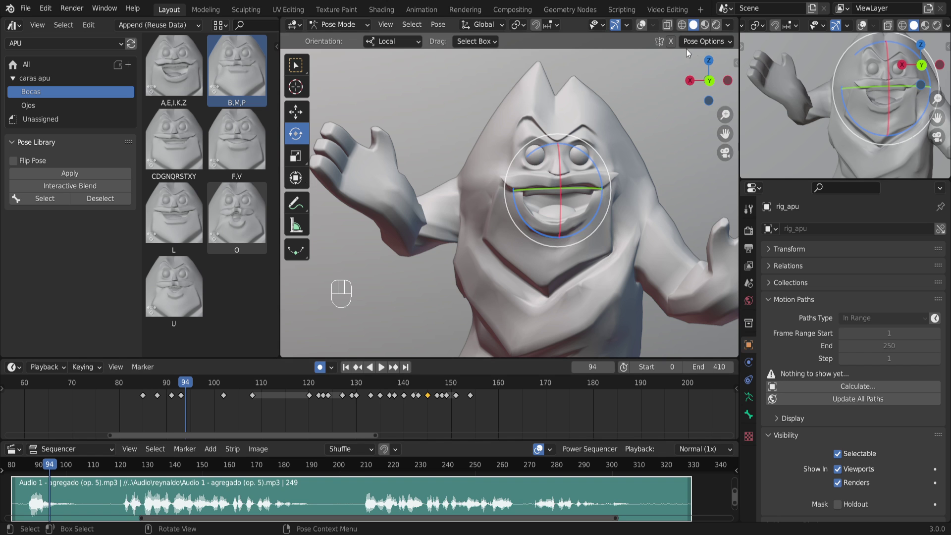
{"action": "left_click", "coordinate": [706, 25]}
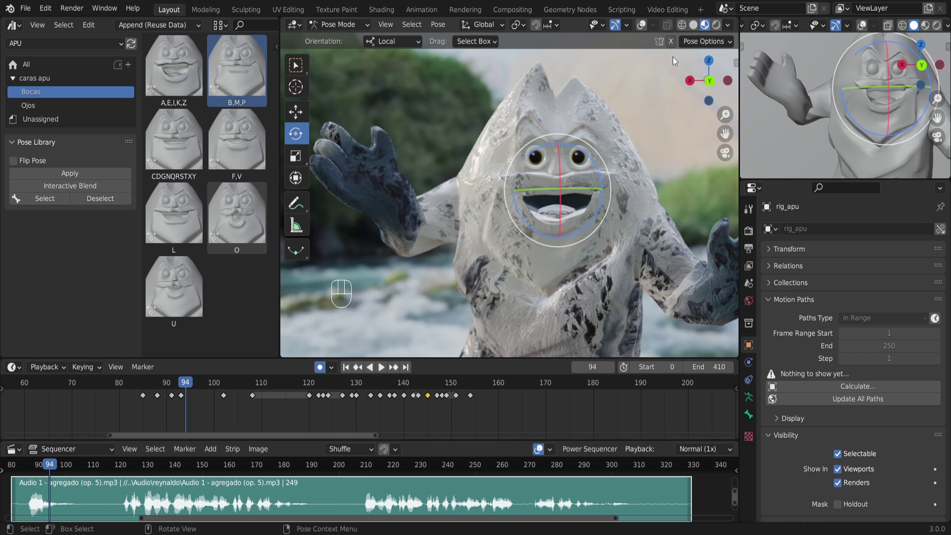
{"action": "left_click", "coordinate": [25, 8]}
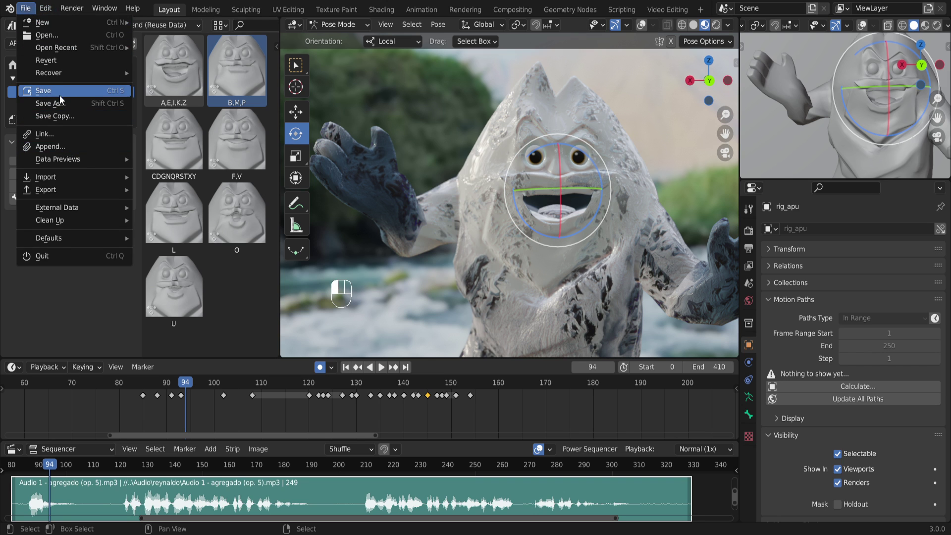
{"action": "left_click", "coordinate": [59, 94]}
{"action": "left_click", "coordinate": [25, 8]}
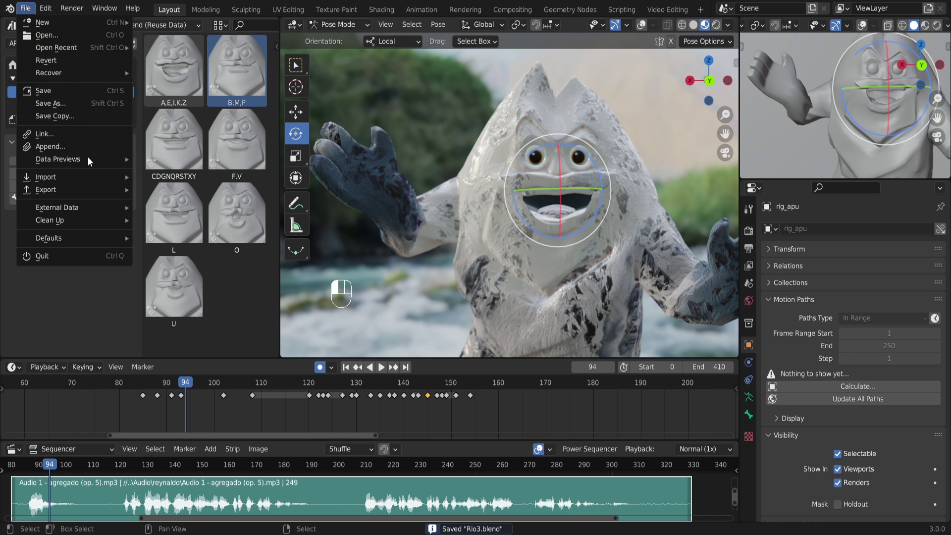
Play the animation in Material Preview to review the lip-sync on the textured character.
{"action": "left_click", "coordinate": [380, 367]}
{"action": "left_click", "coordinate": [46, 380]}
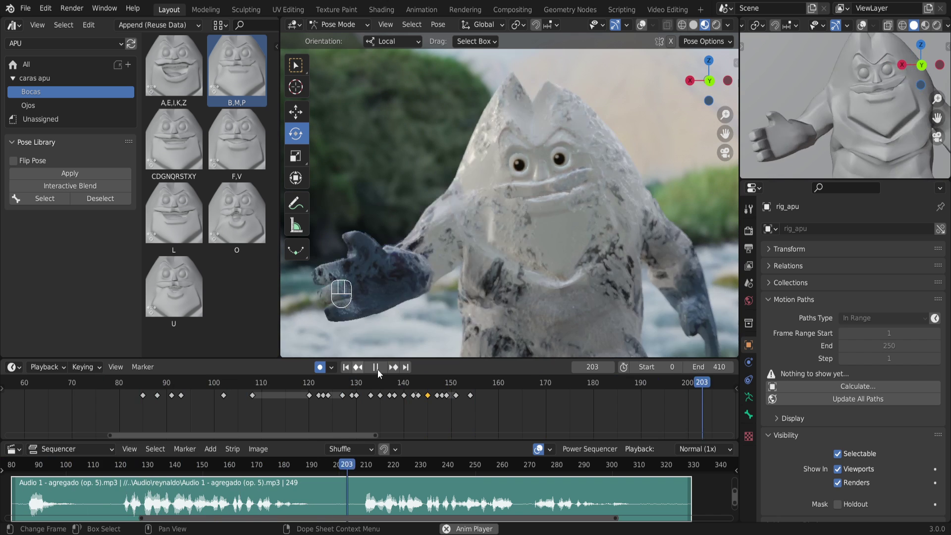
{"action": "left_click", "coordinate": [376, 367]}
Return the main viewport to Solid shading and play the animation from frame 76.
{"action": "left_click_drag", "start_coordinate": [199, 382], "coordinate": [100, 383]}
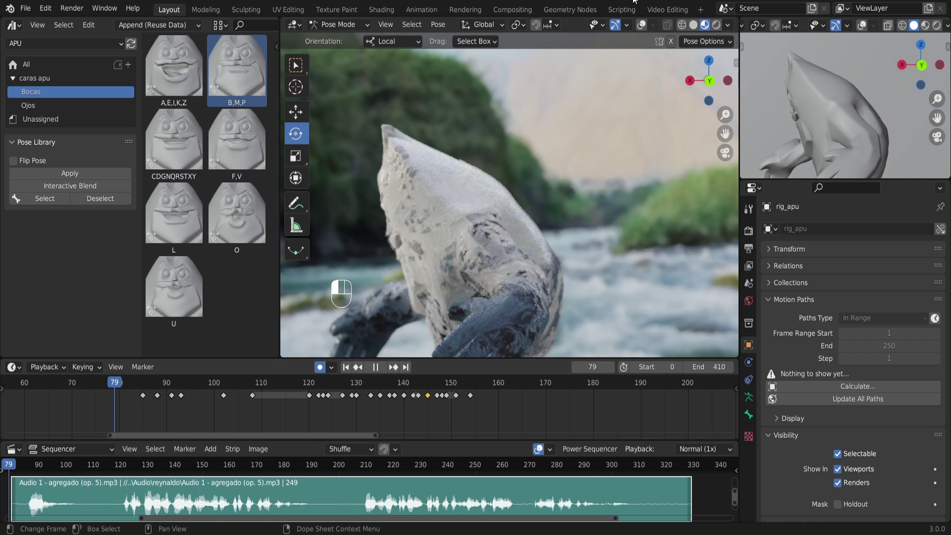
{"action": "left_click", "coordinate": [694, 26]}
{"action": "key", "text": "space"}
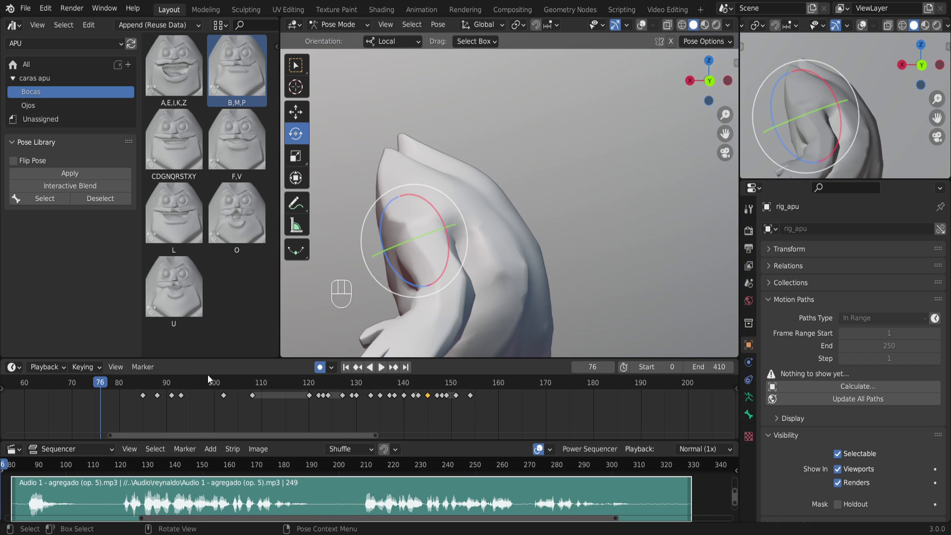
{"action": "key", "text": "space"}
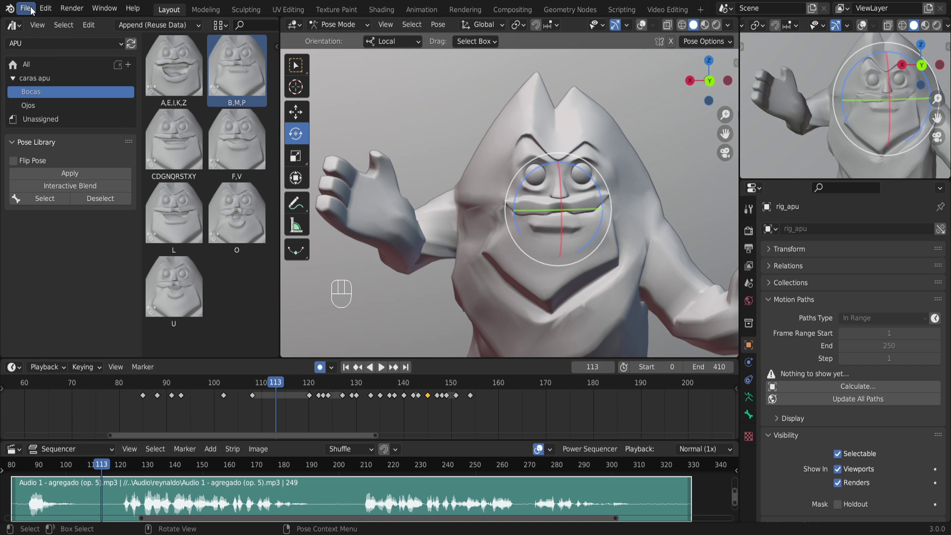
Quit the program without saving the remaining changes to Rio3.blend.
{"action": "left_click", "coordinate": [25, 9]}
{"action": "key", "text": "ctrl+q"}
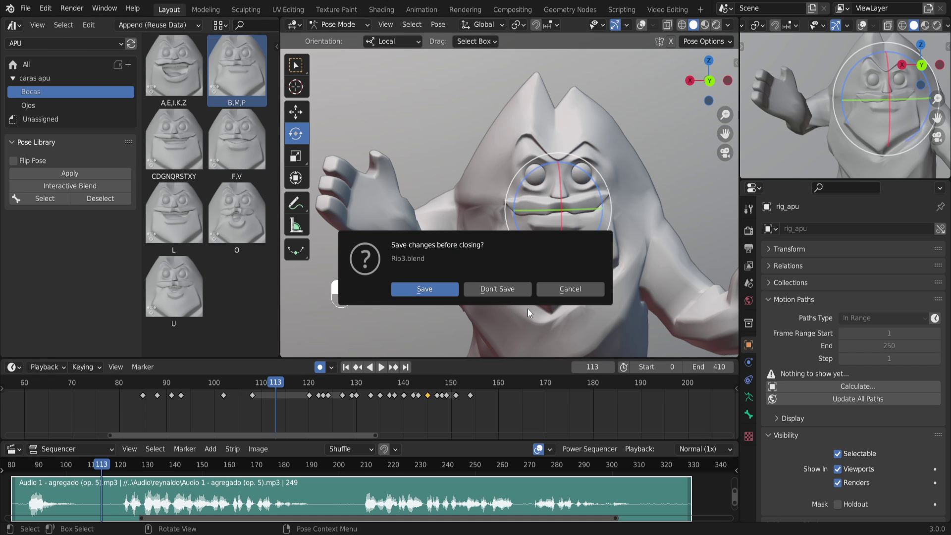
{"action": "left_click", "coordinate": [513, 292]}
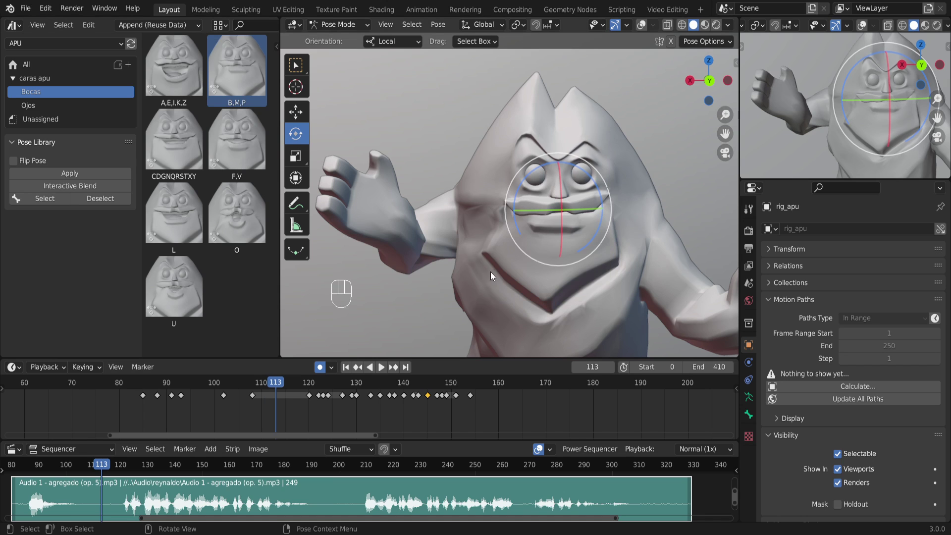